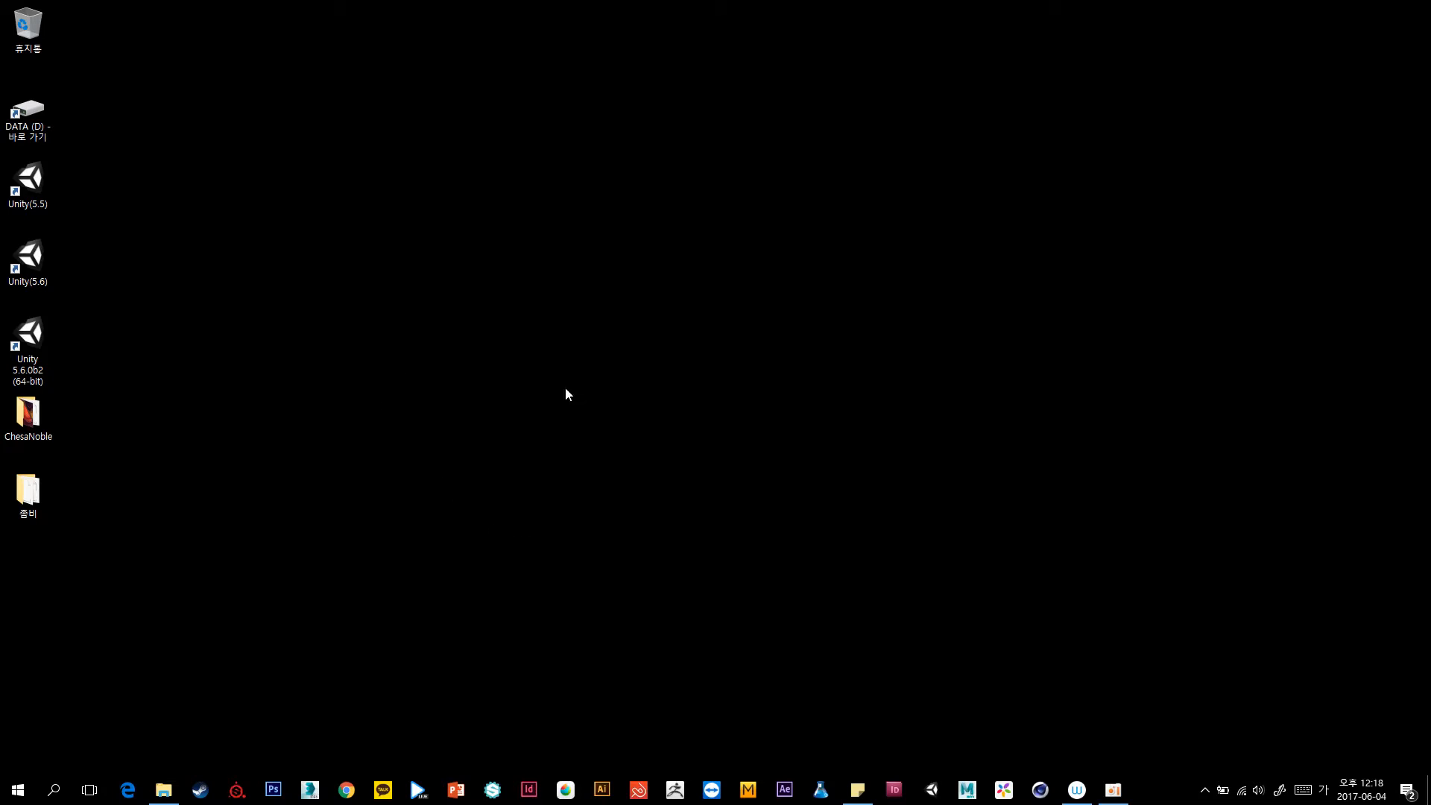
double_click(26, 262)
click(44, 343)
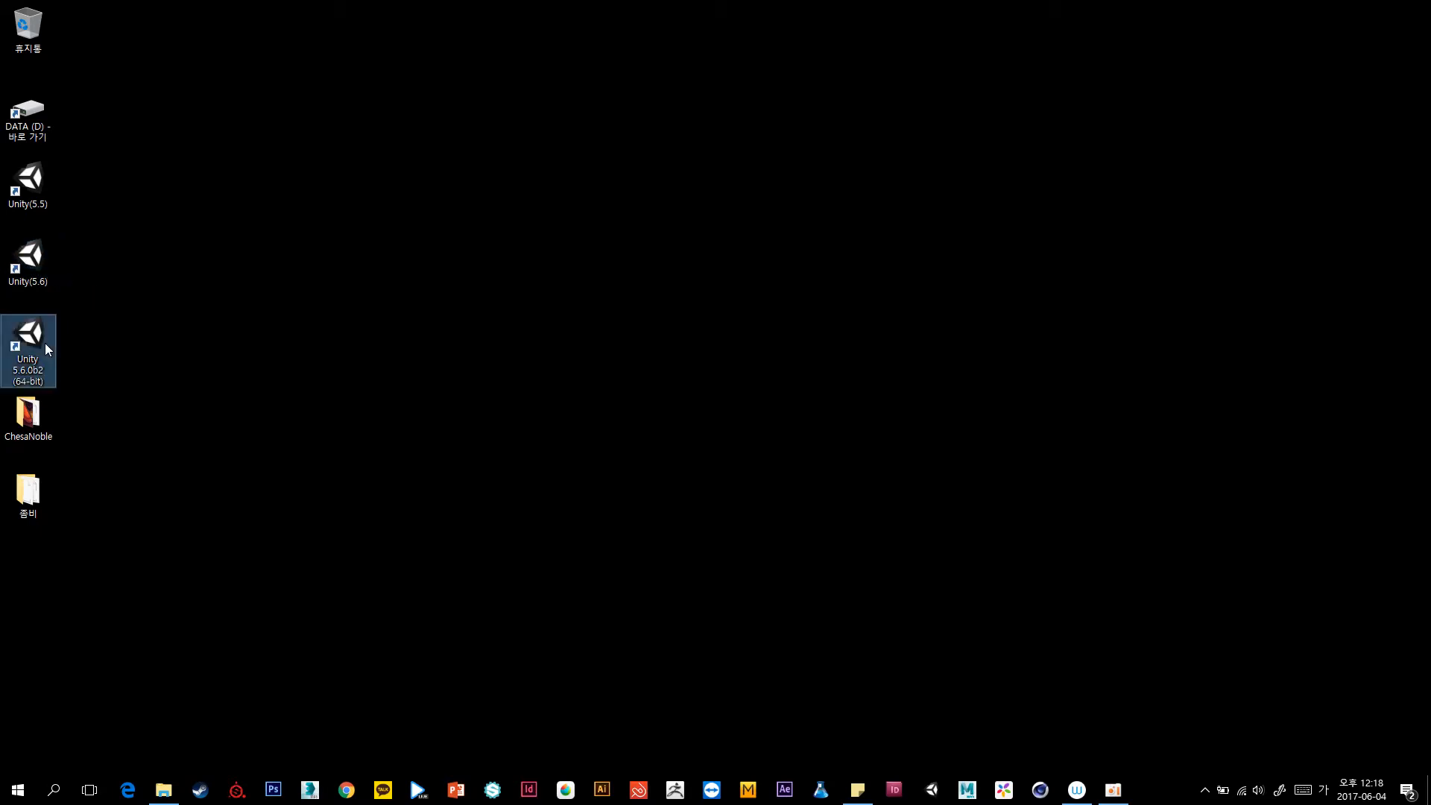
drag(82, 319, 15, 382)
click(80, 372)
drag(111, 368, 2, 163)
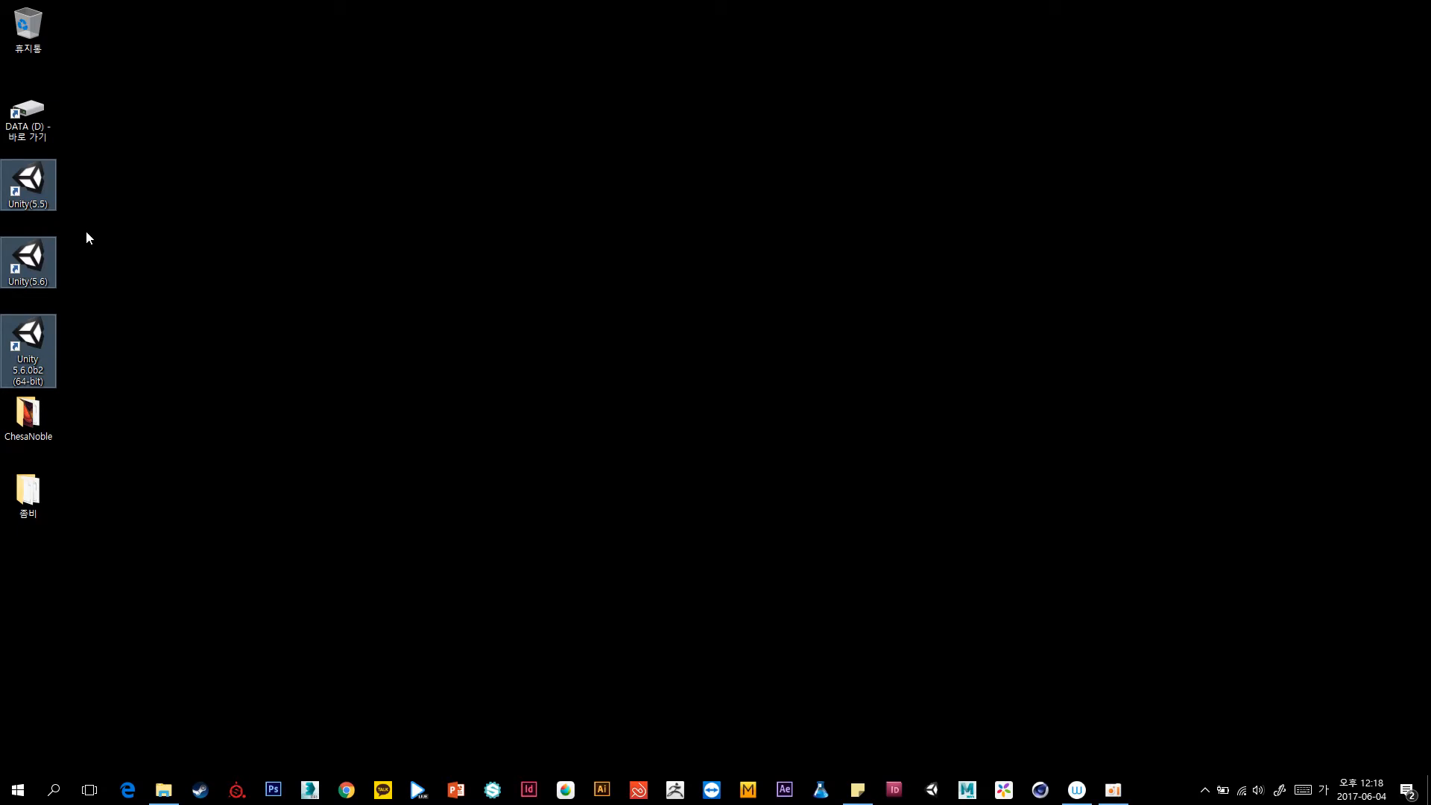
click(69, 217)
click(37, 262)
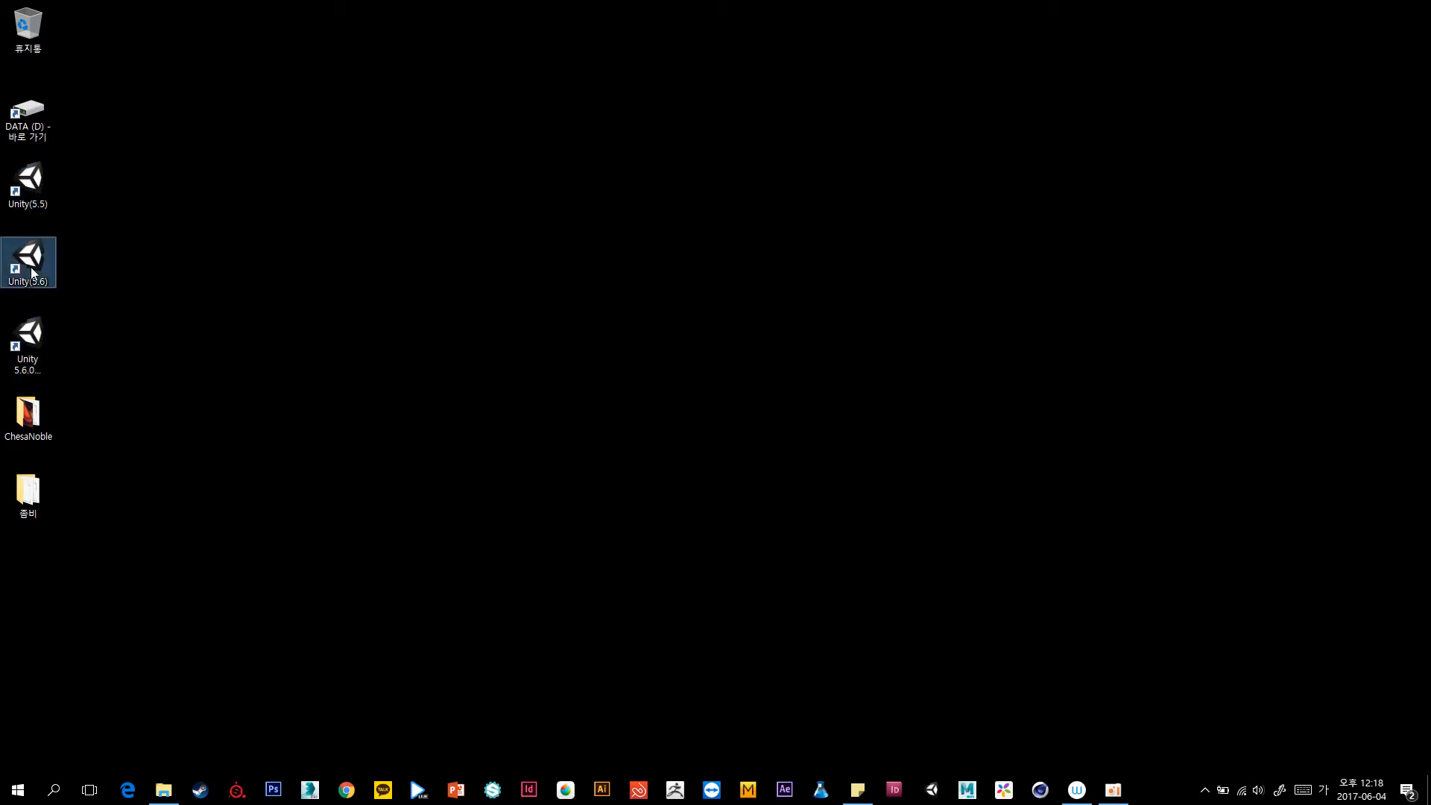
click(74, 287)
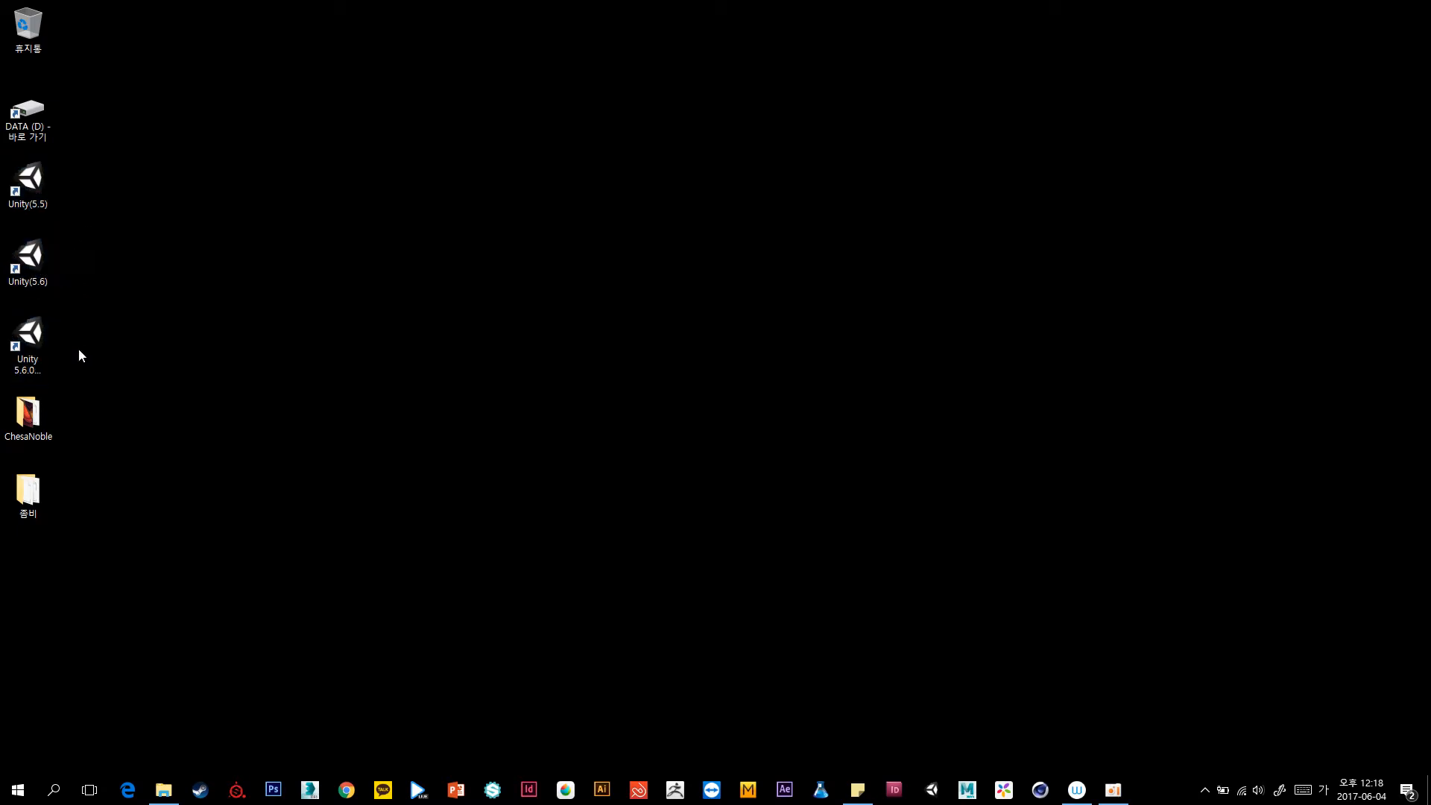
click(35, 360)
click(35, 360)
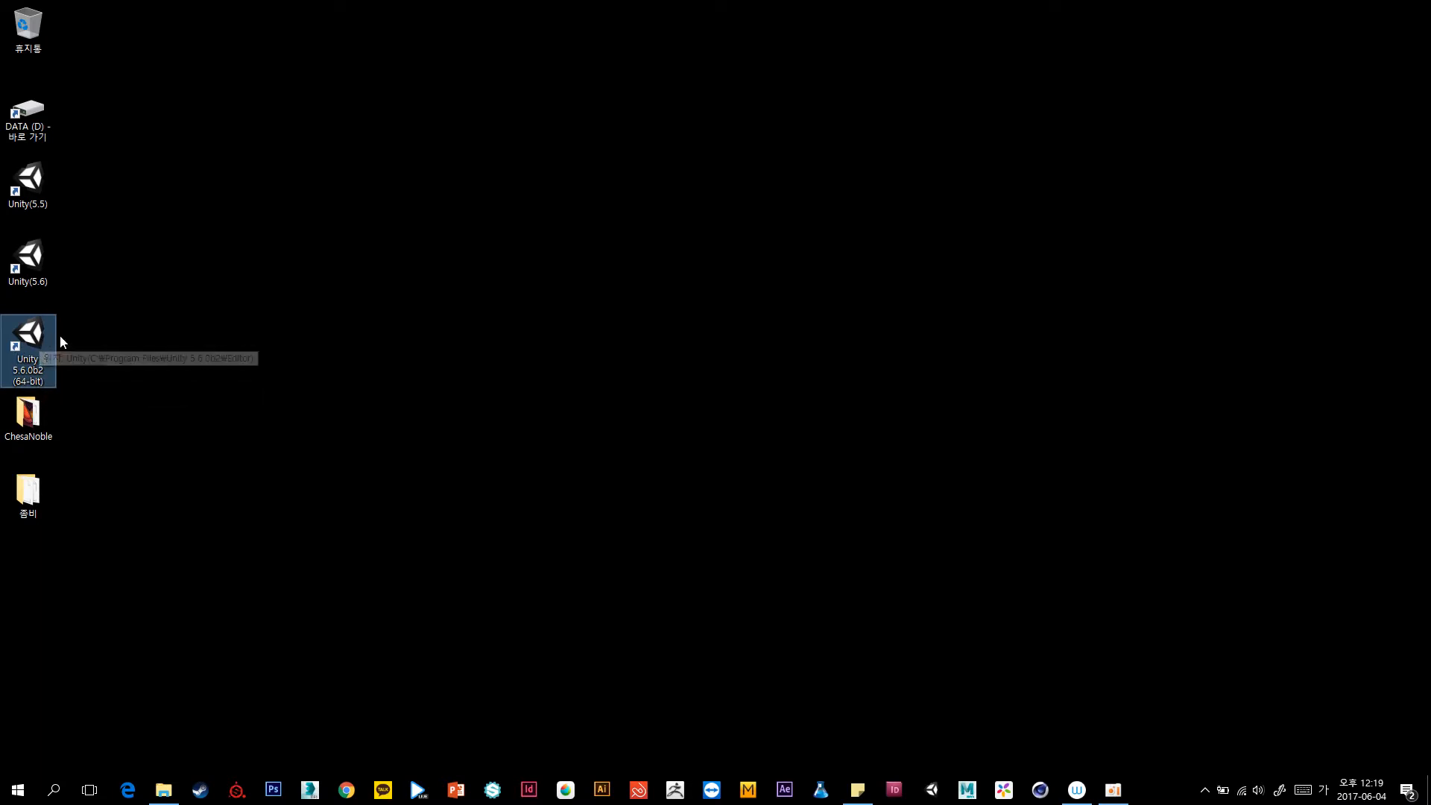
click(41, 268)
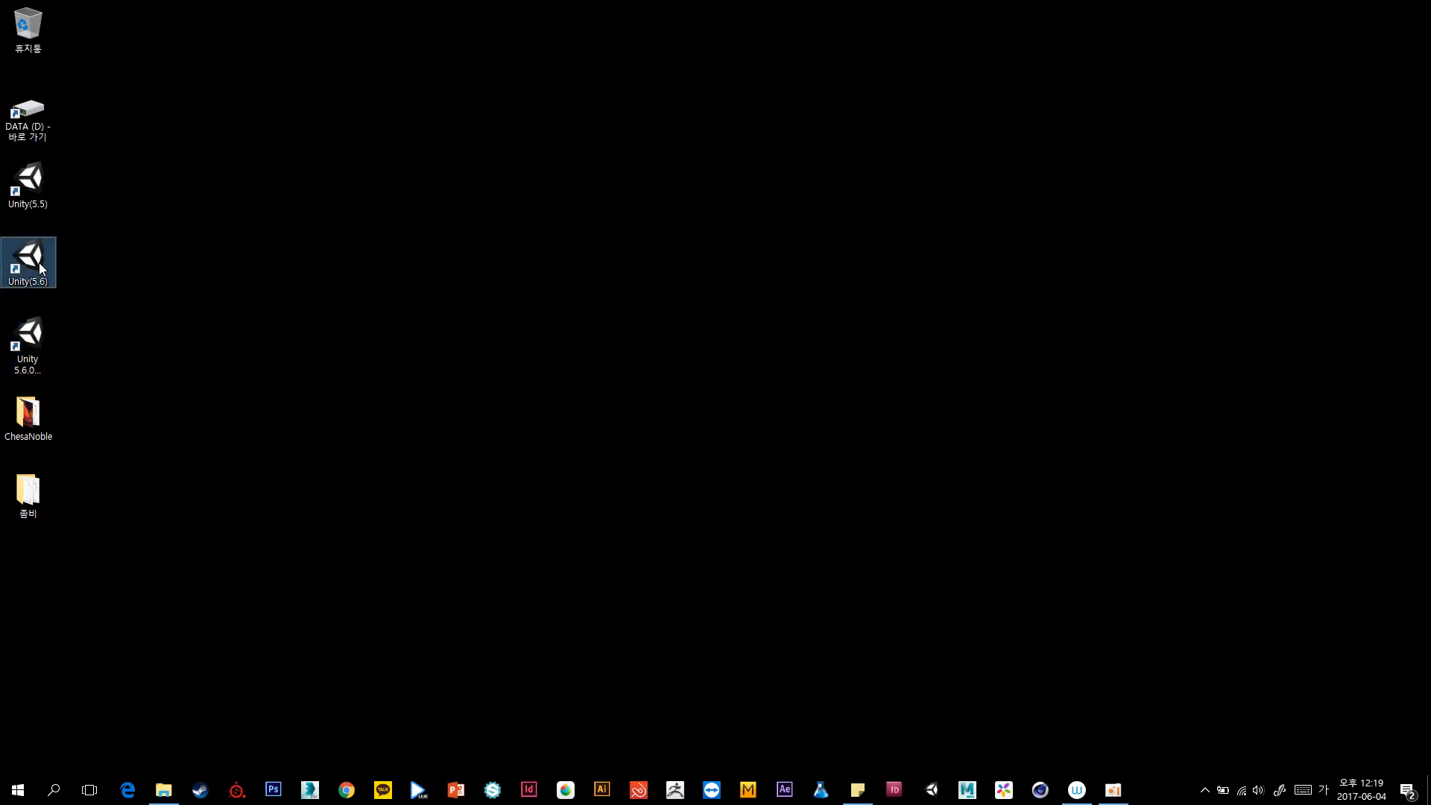
click(36, 341)
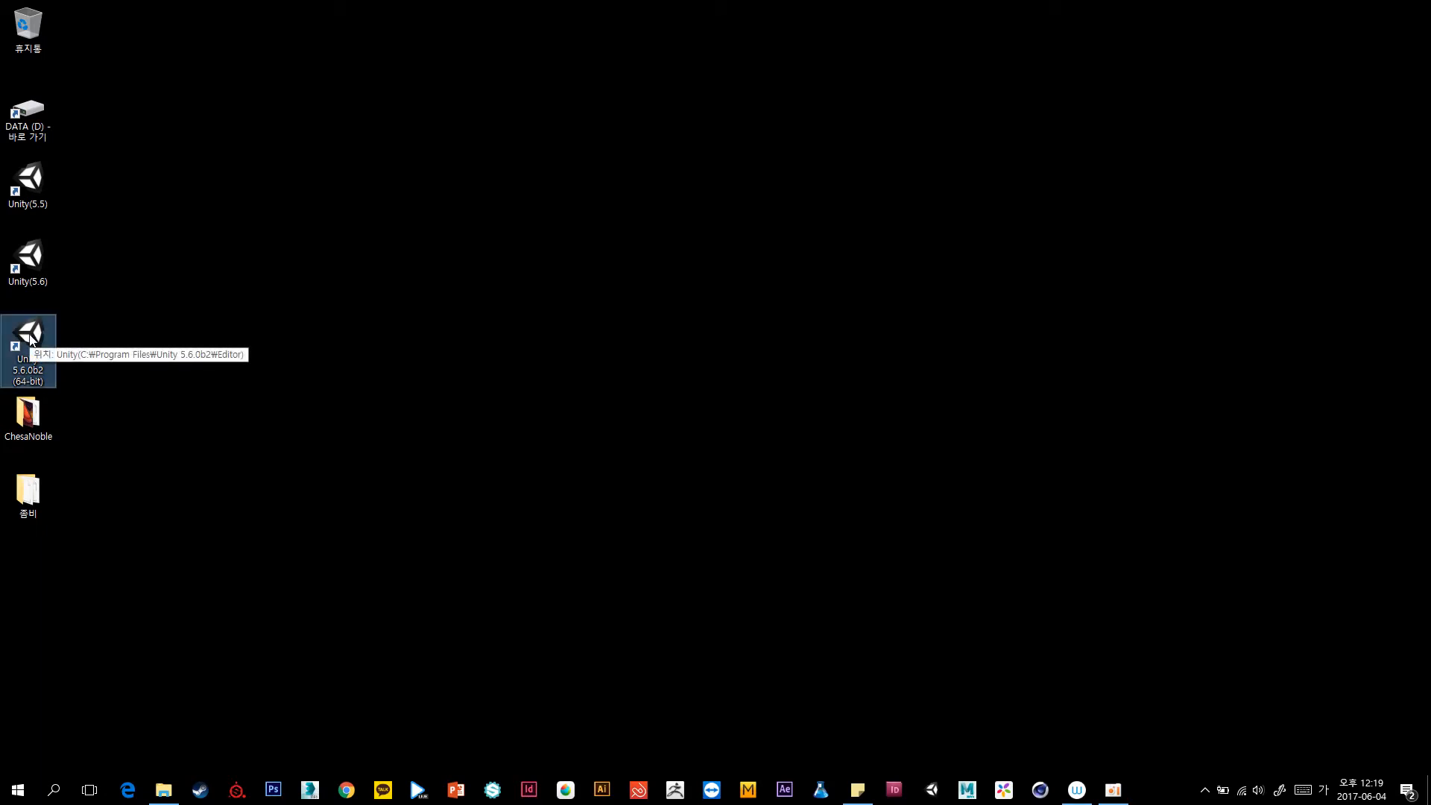
click(82, 342)
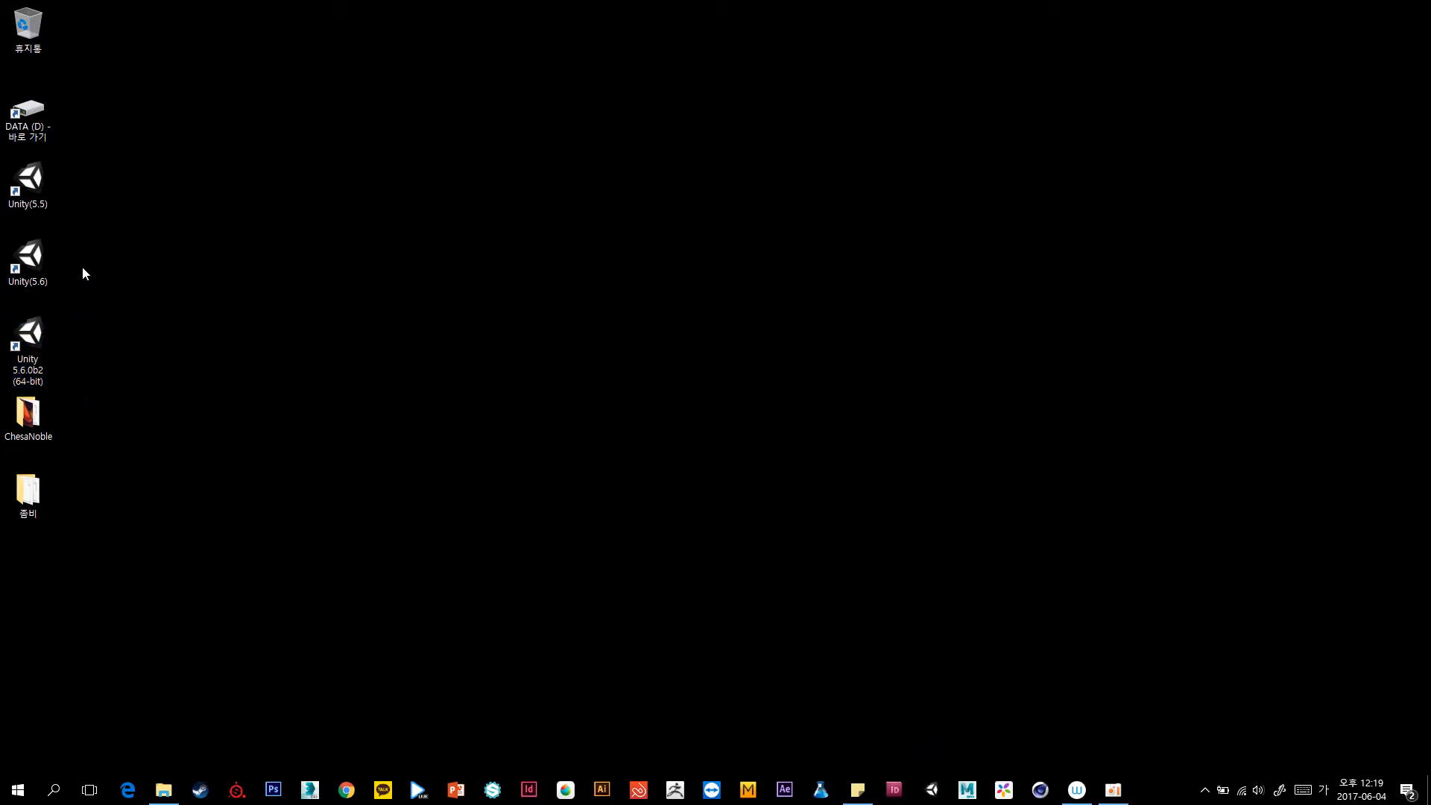
drag(85, 220, 1, 398)
click(95, 243)
drag(86, 225, 1, 404)
click(101, 345)
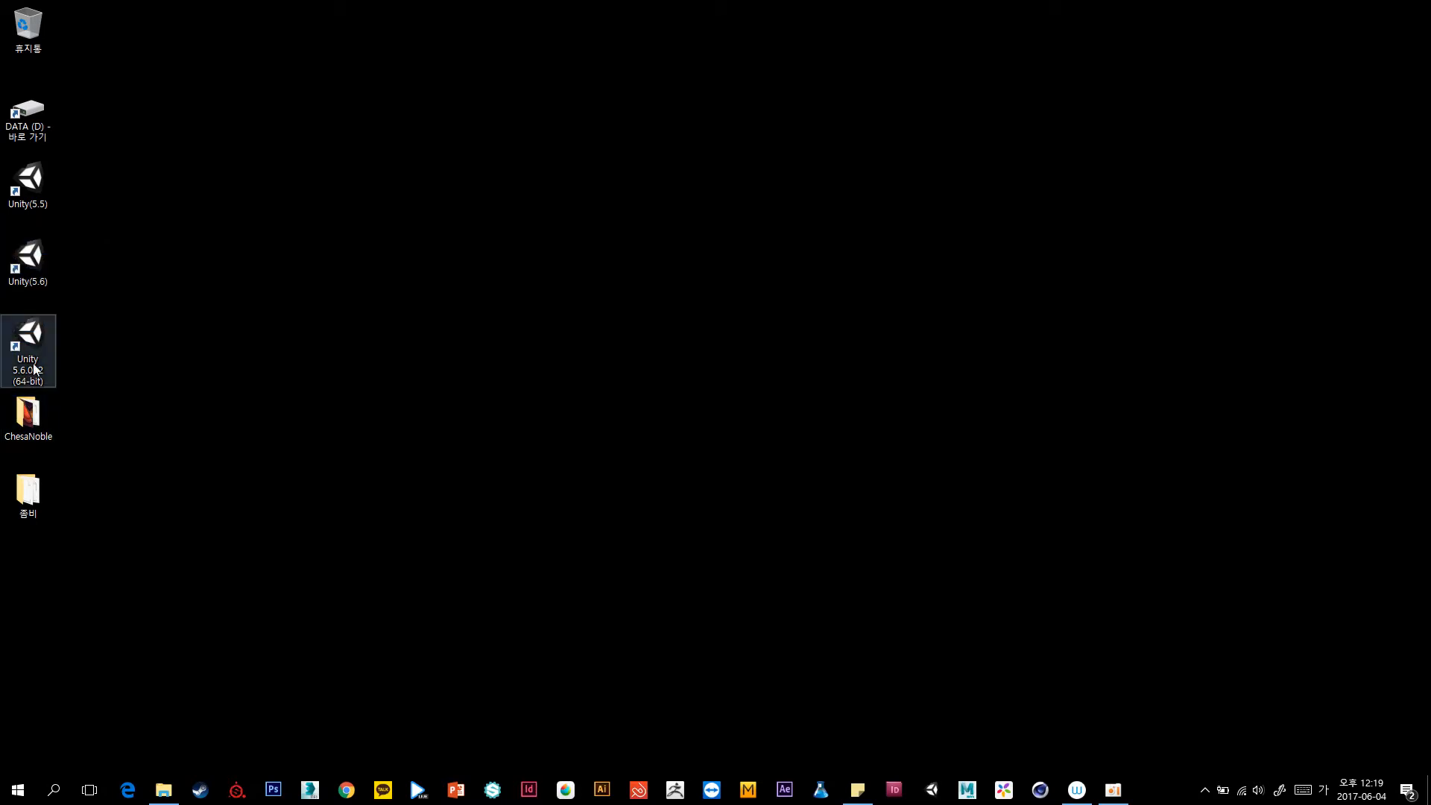
click(36, 272)
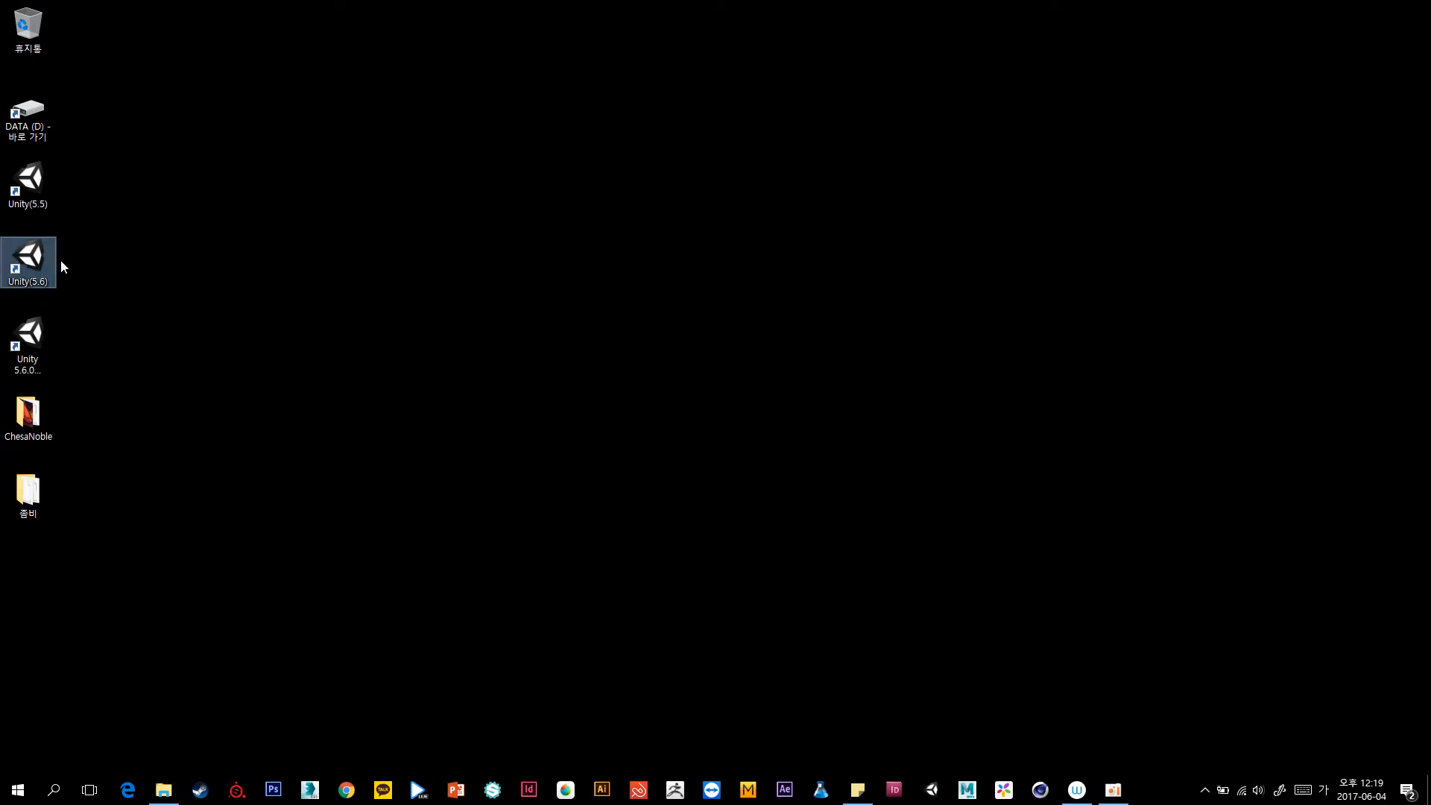
click(60, 260)
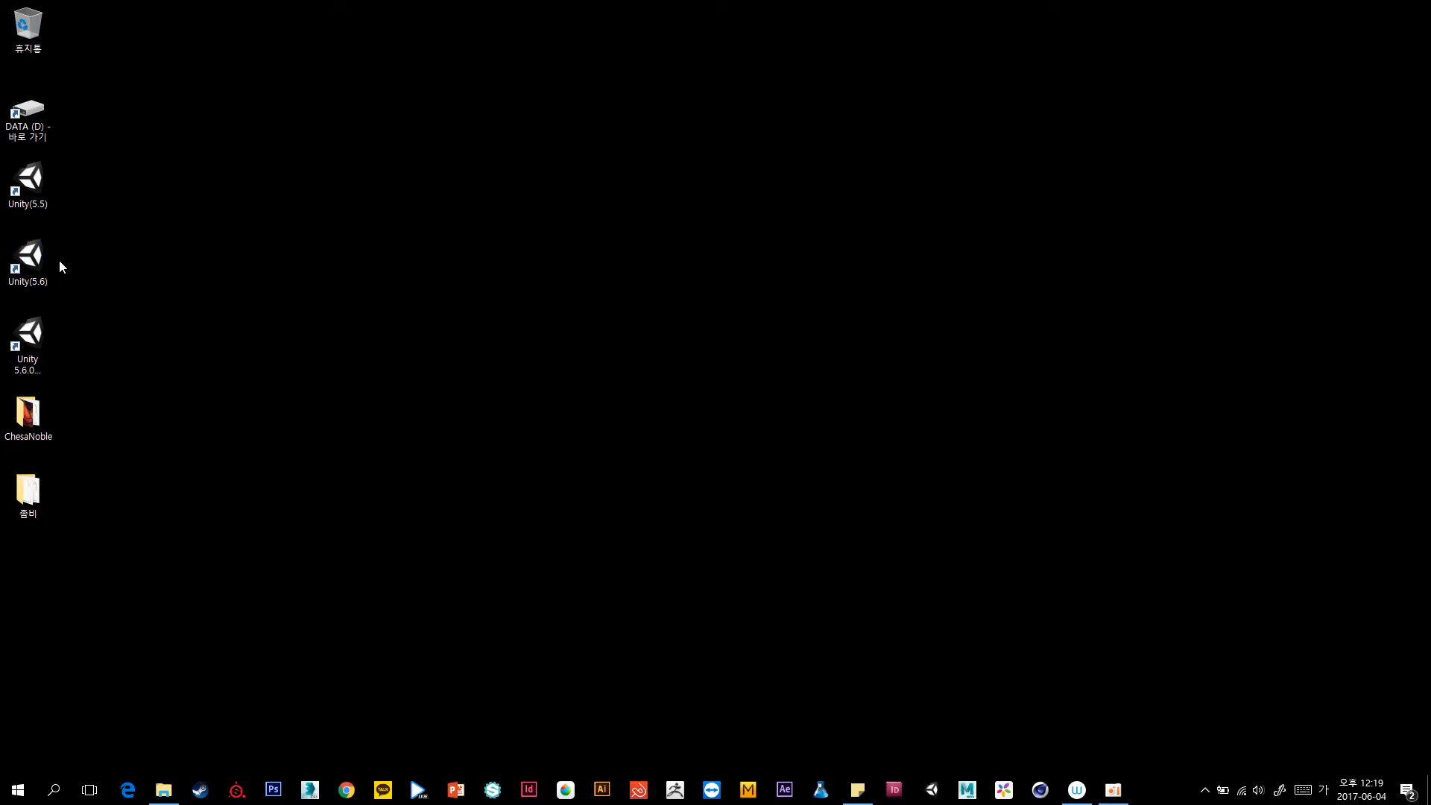
click(31, 263)
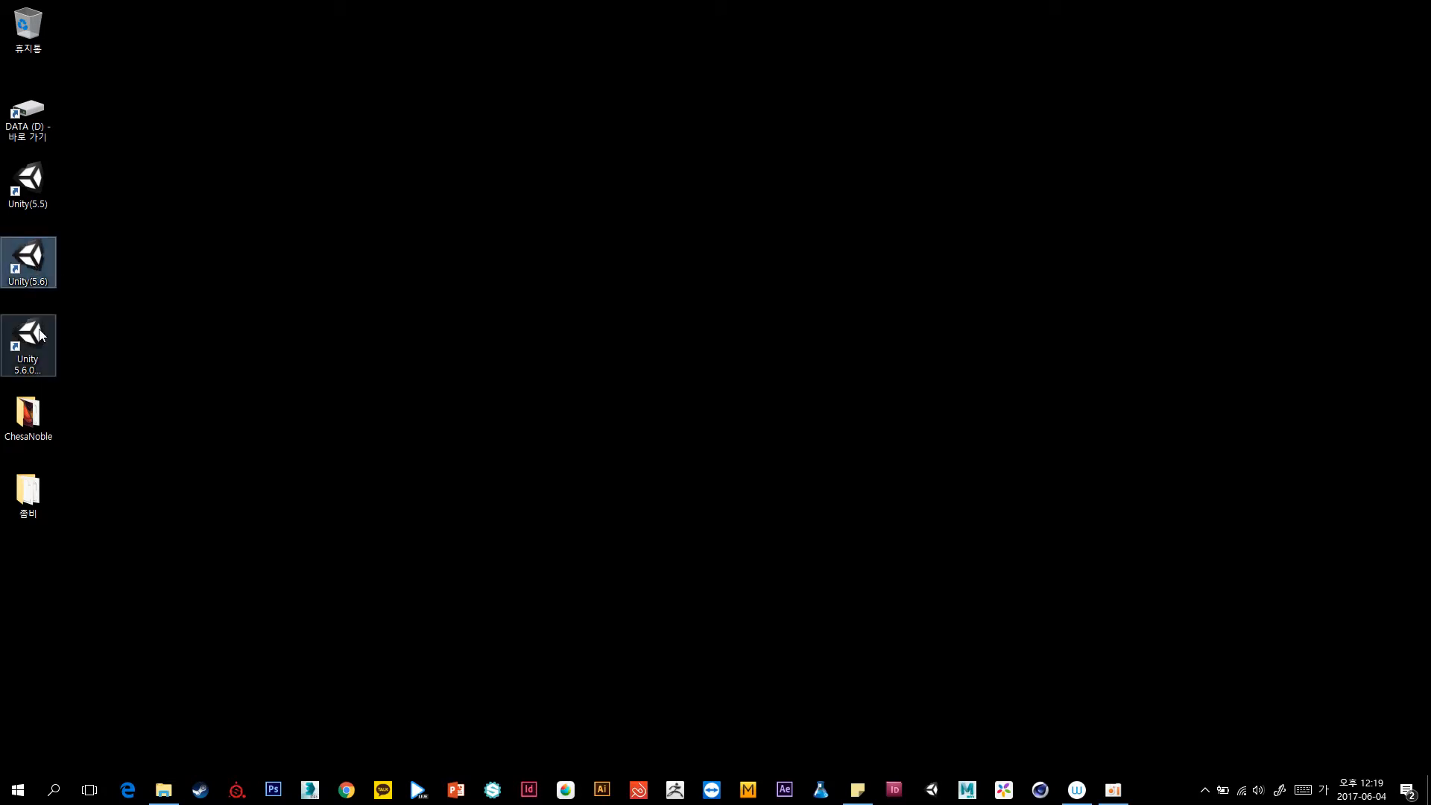
click(30, 368)
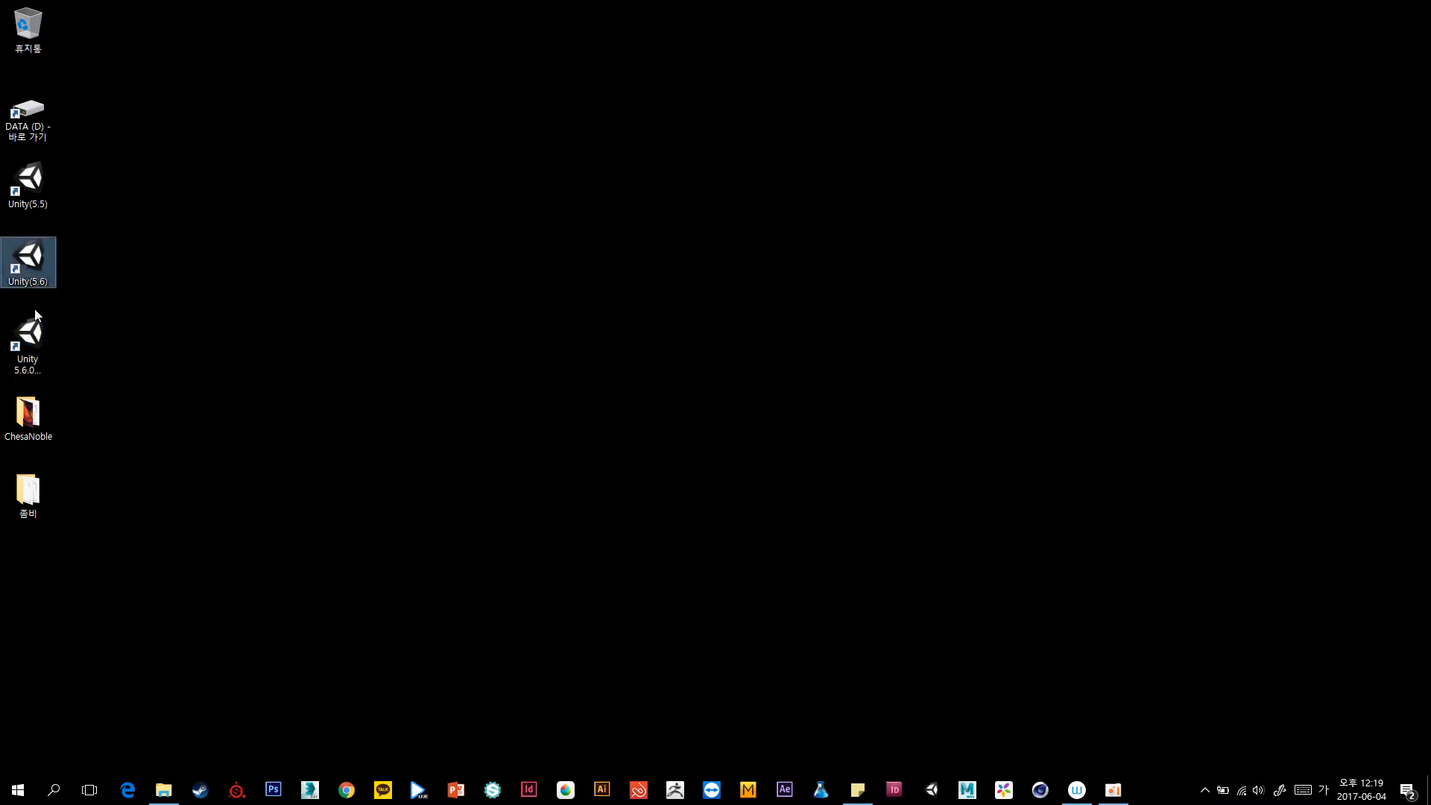
click(37, 264)
click(80, 239)
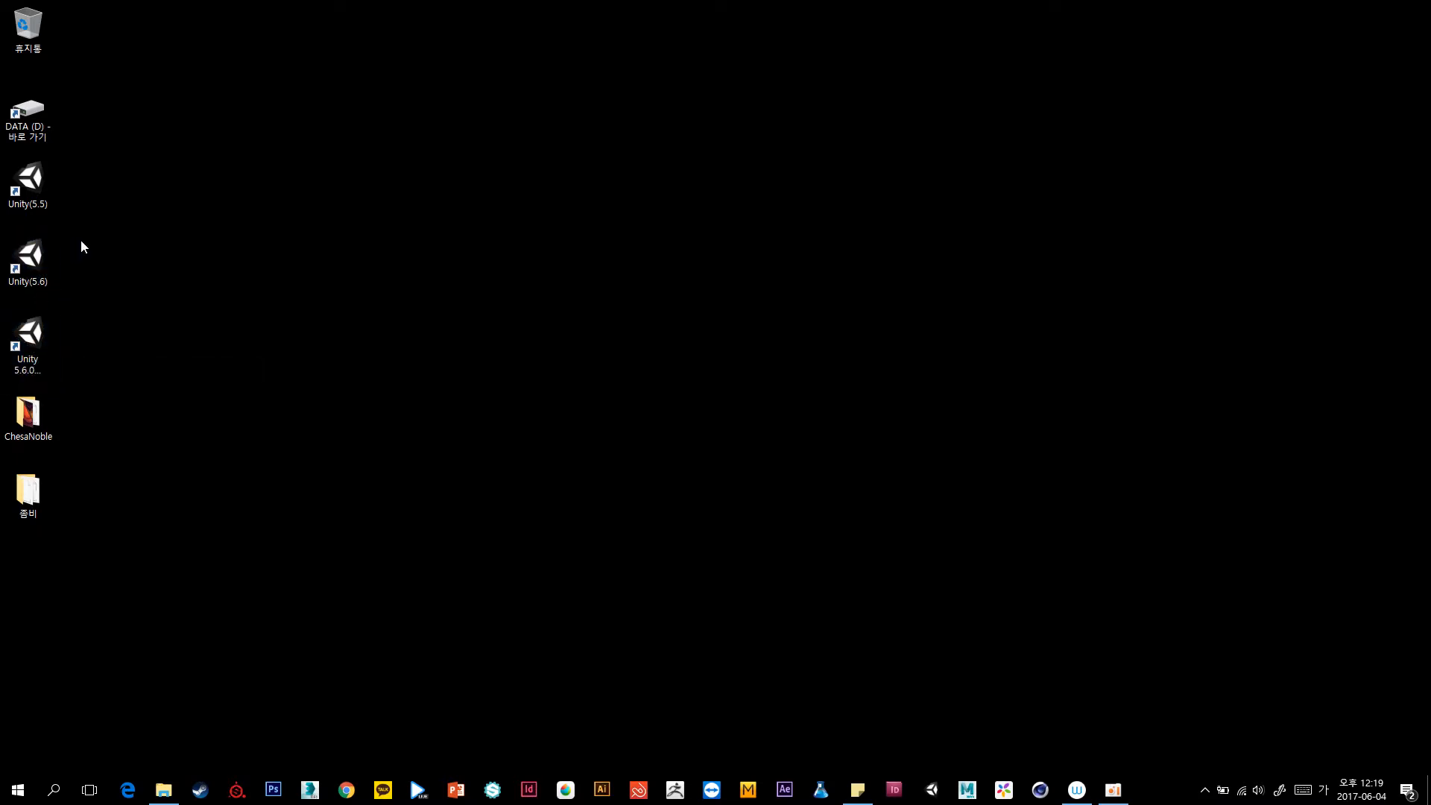
click(32, 193)
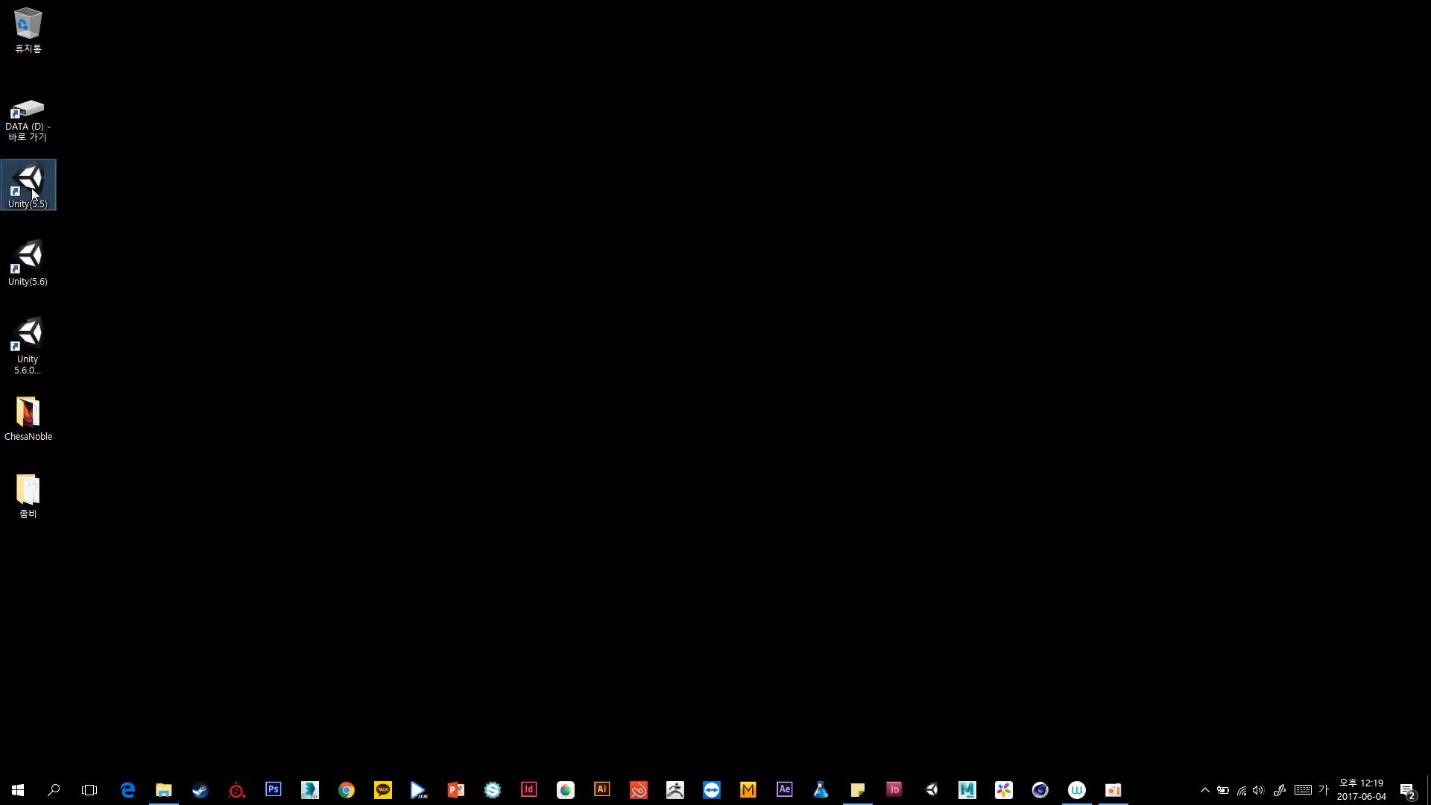
click(70, 189)
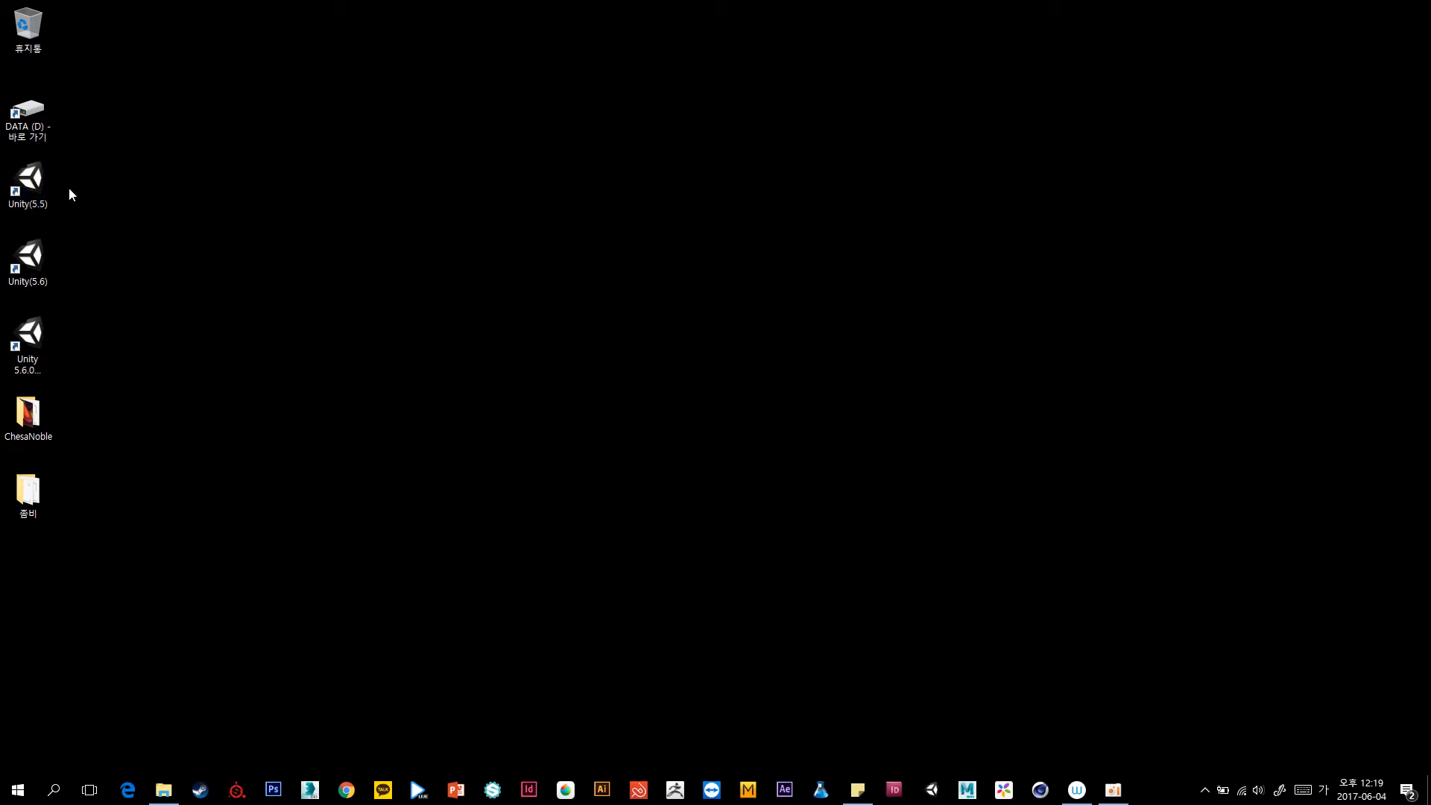
Launch Unity 5.5 from the desktop and shift its project window slightly.
double_click(24, 186)
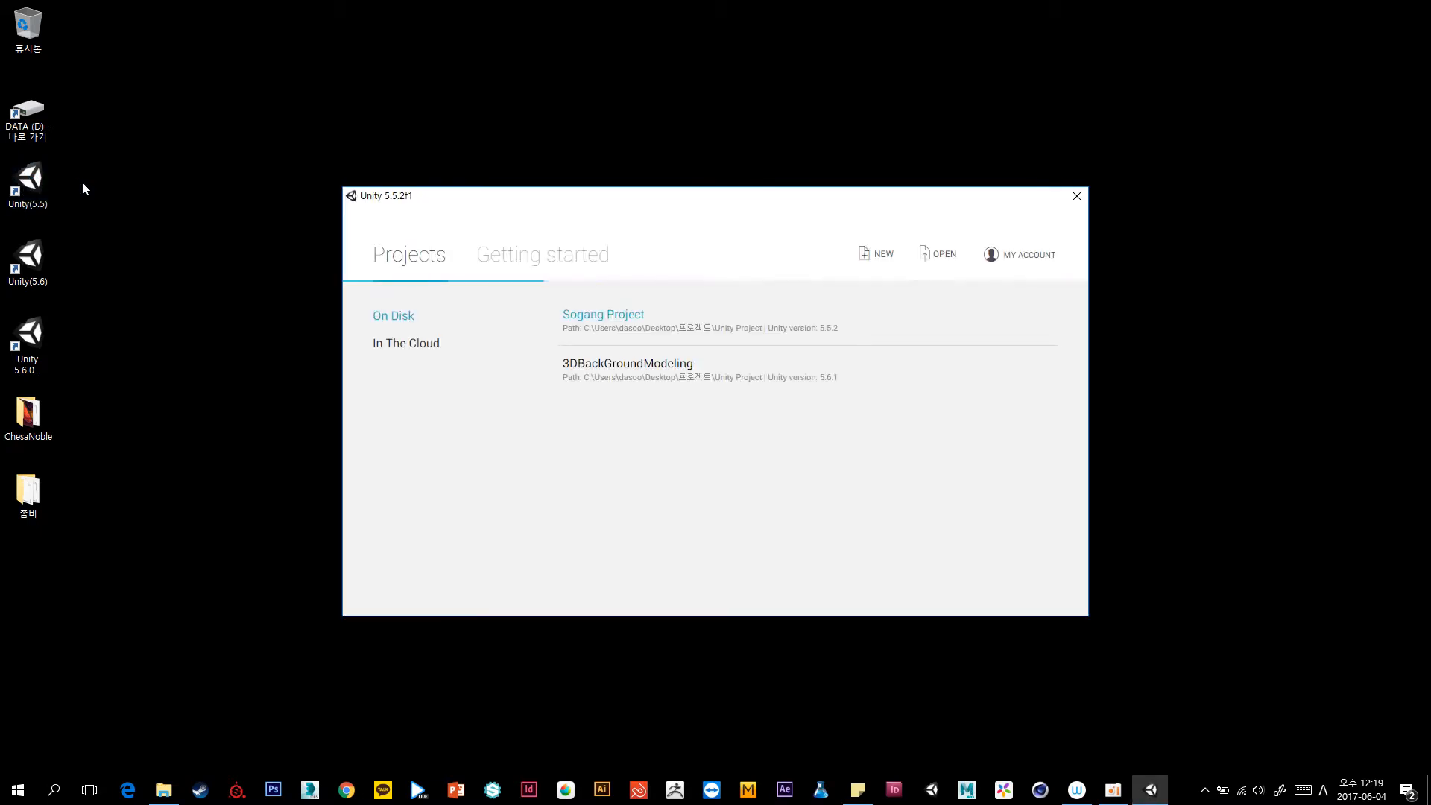
drag(92, 2, 2, 616)
click(152, 641)
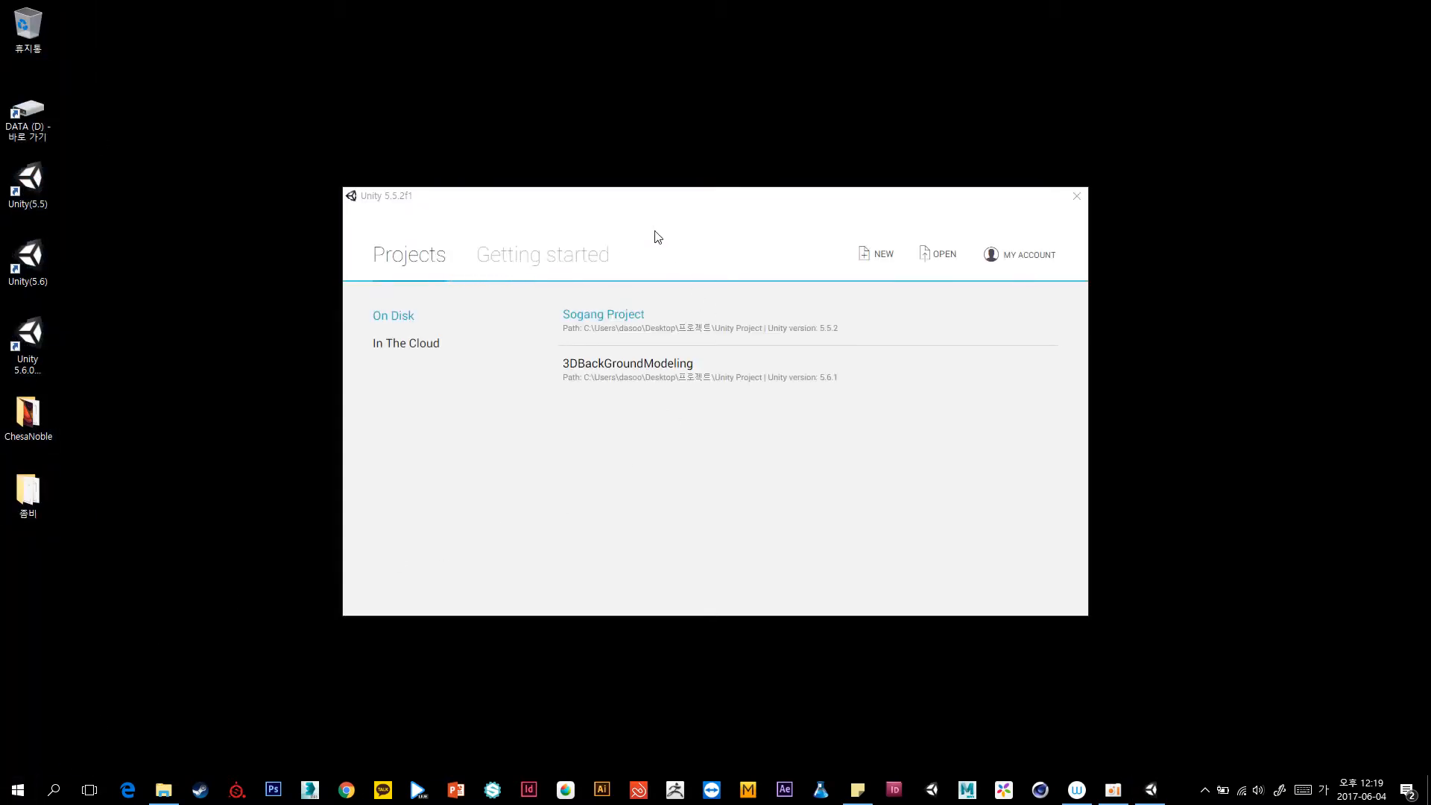
drag(647, 196, 574, 170)
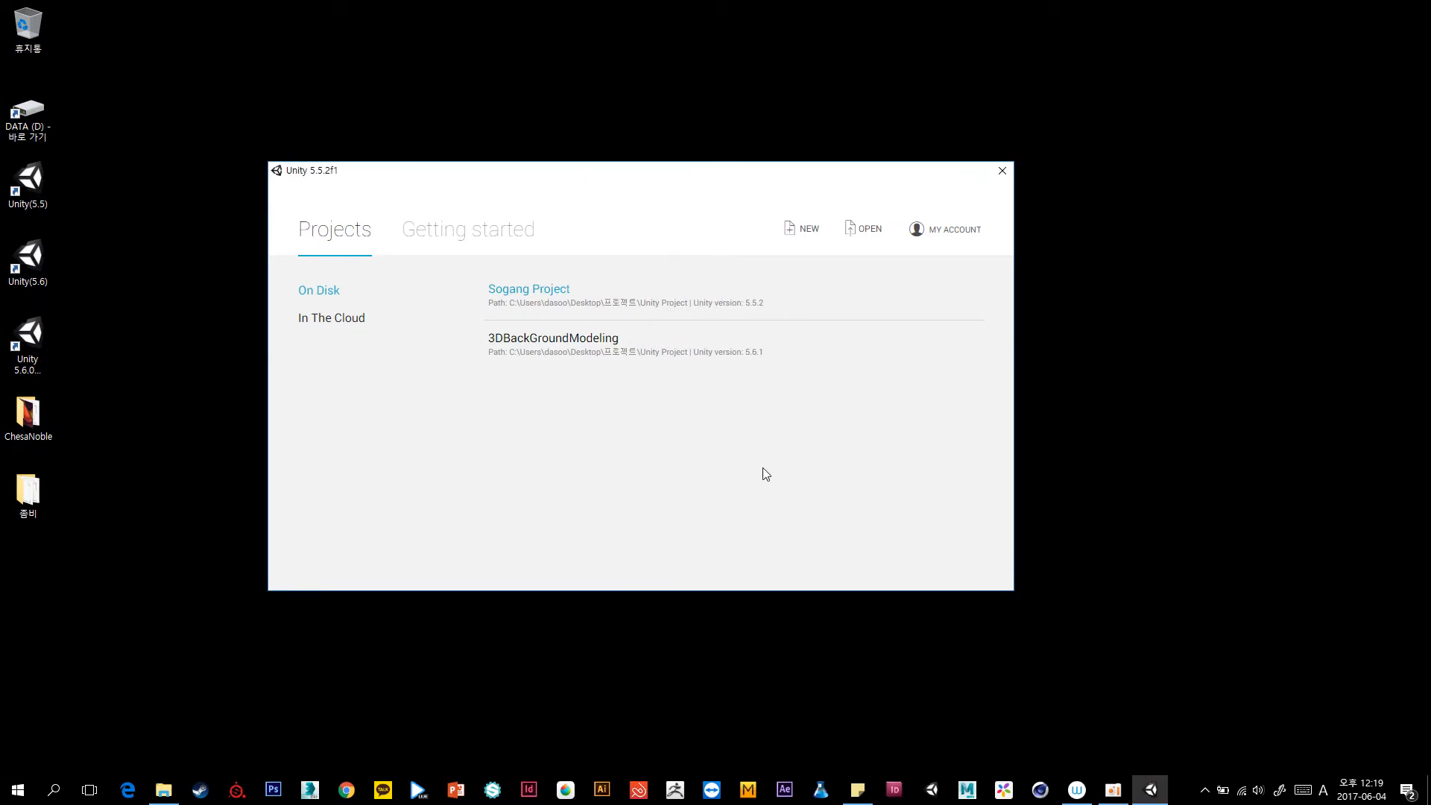
Create a new 3D project named Test on the Desktop, leaving Unity Analytics enabled.
click(801, 228)
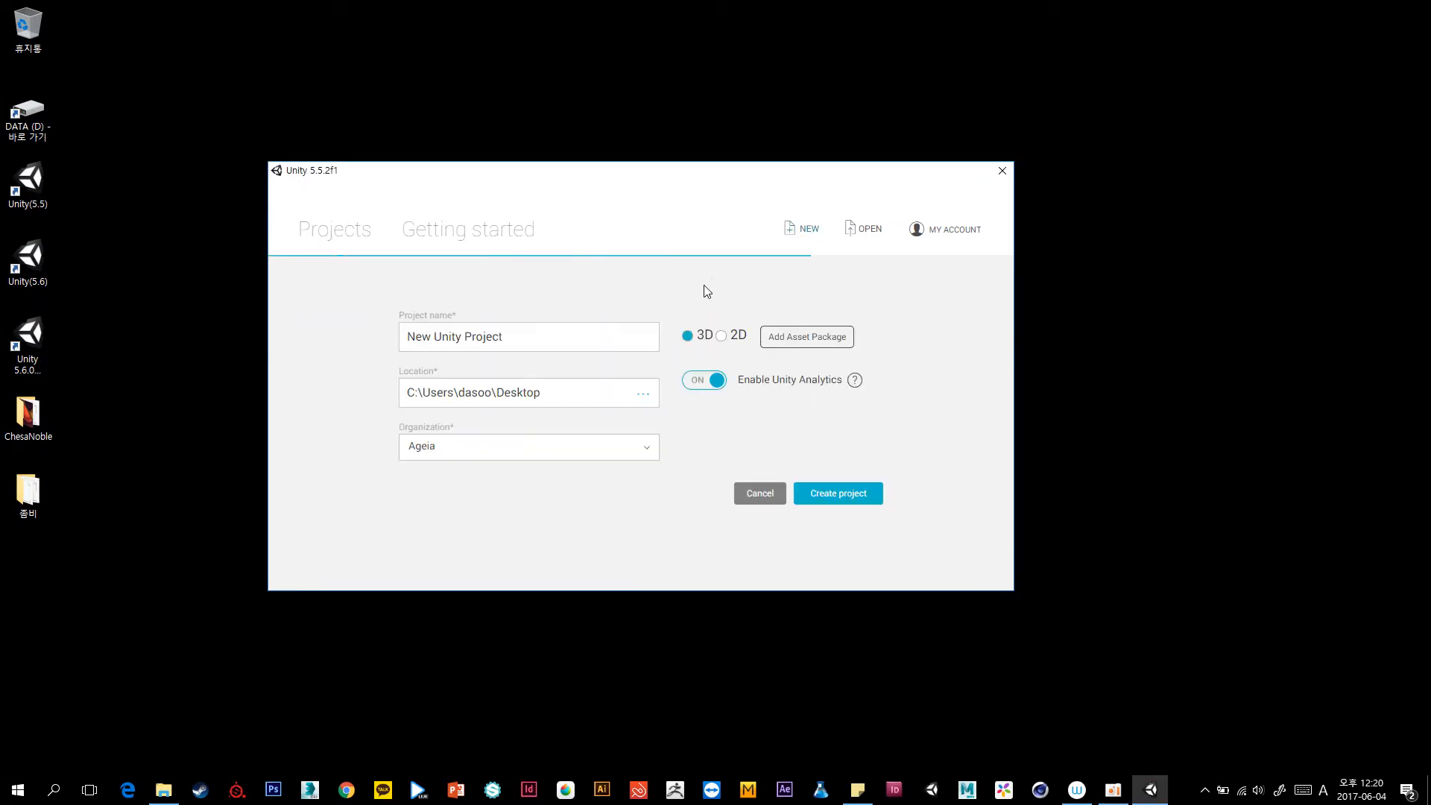
click(552, 333)
key(ctrl+a)
text(Test)
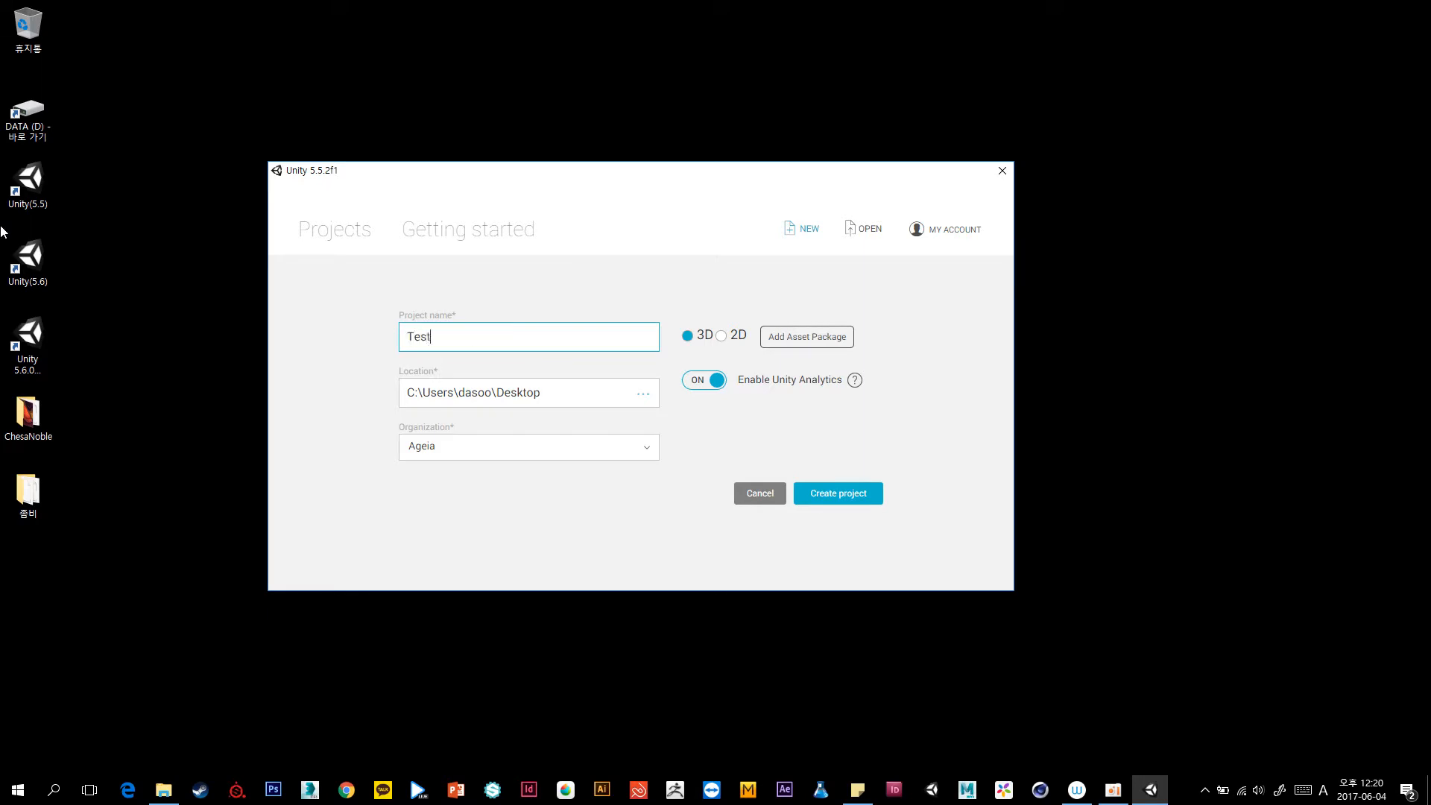
click(643, 393)
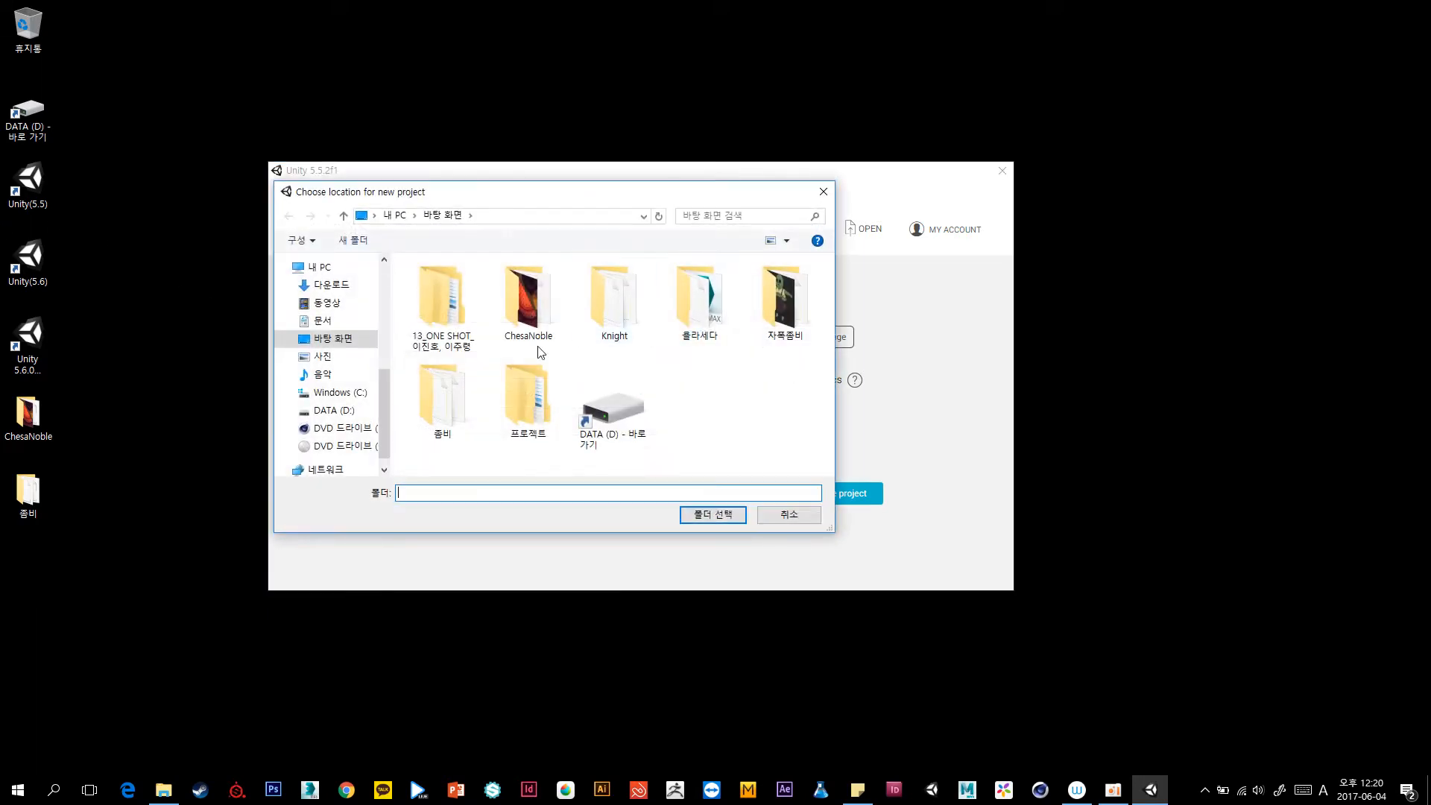
click(723, 520)
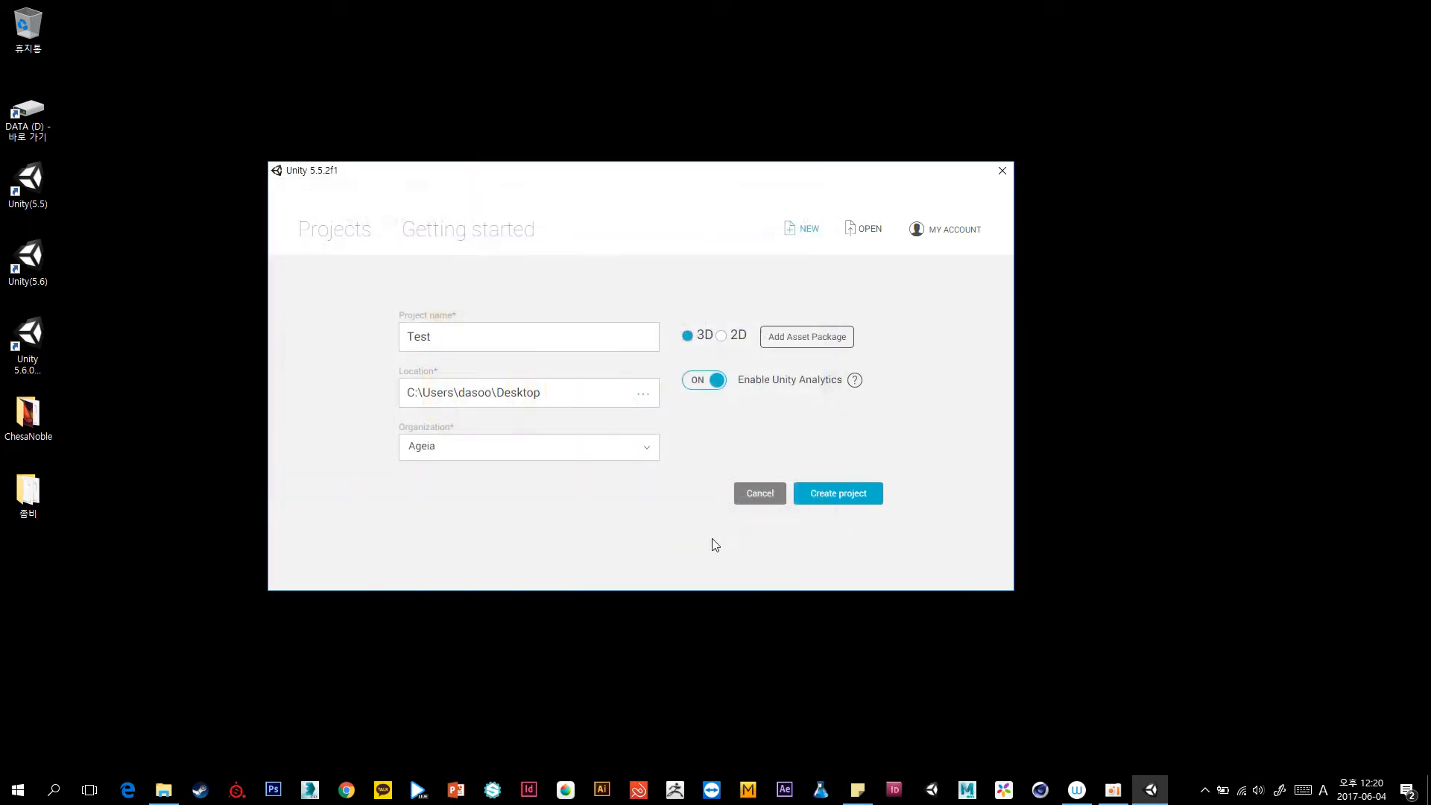
click(848, 503)
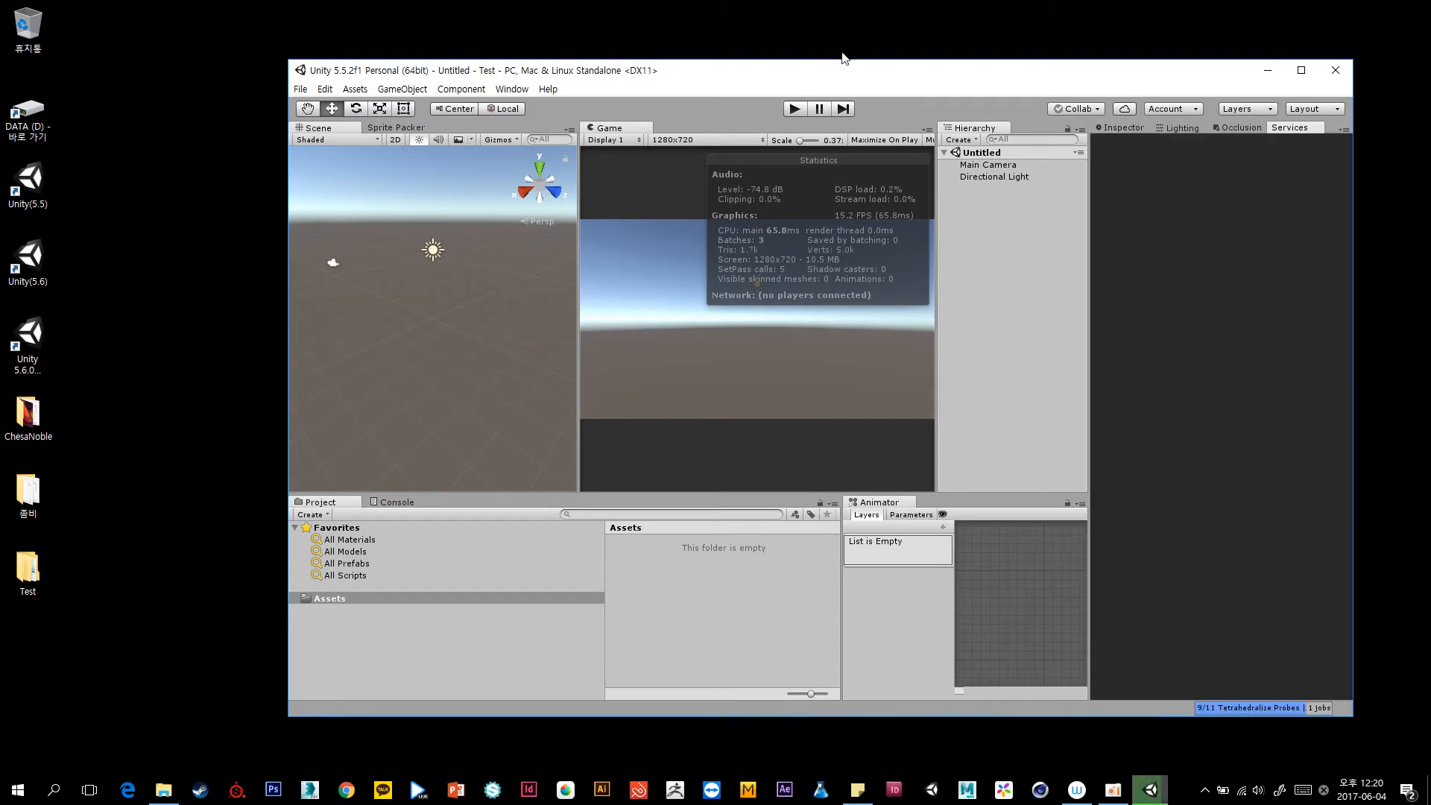
Maximize the editor window and show the Inspector instead of Services, with the Game view enlarged beside the Scene view.
double_click(835, 75)
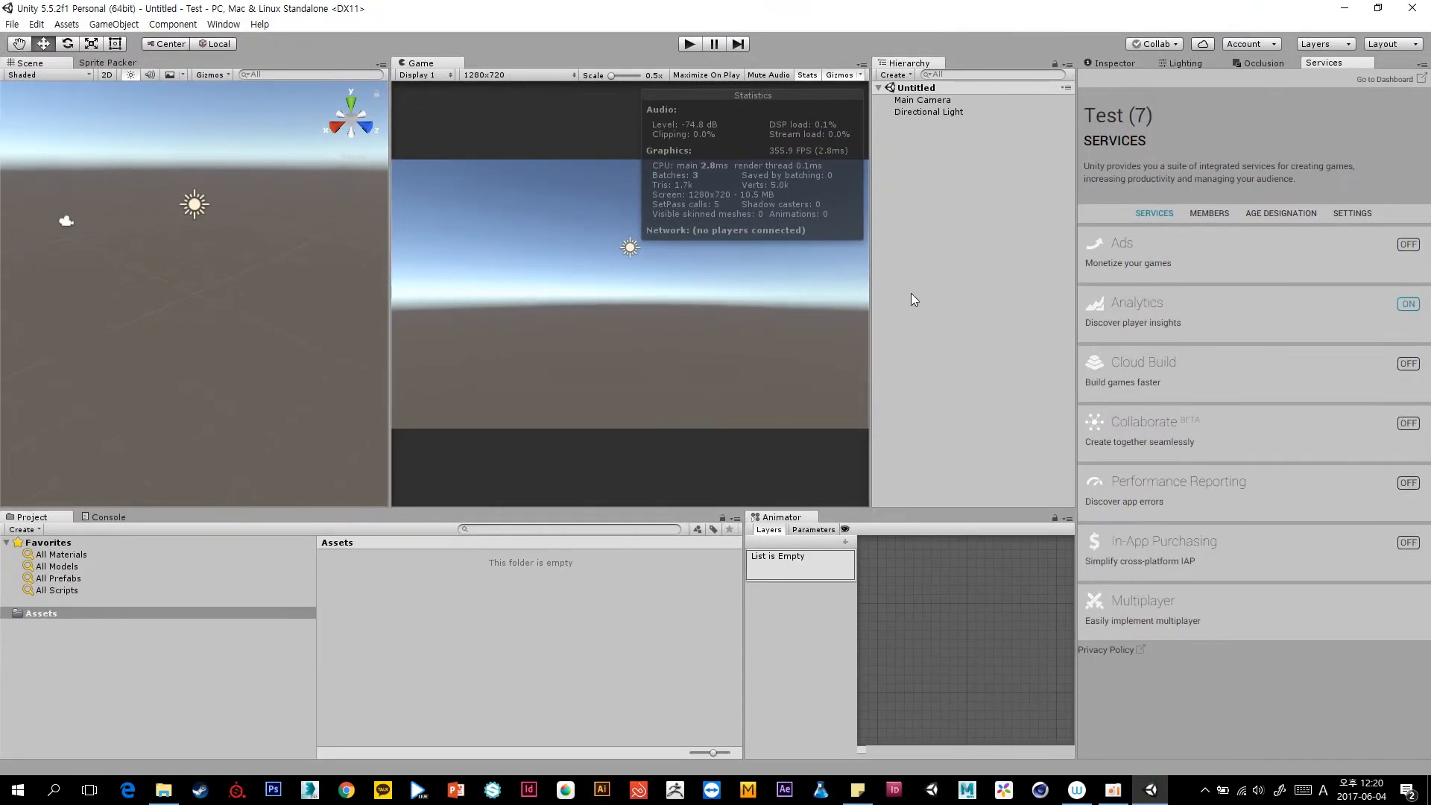
drag(389, 295, 151, 299)
click(1116, 64)
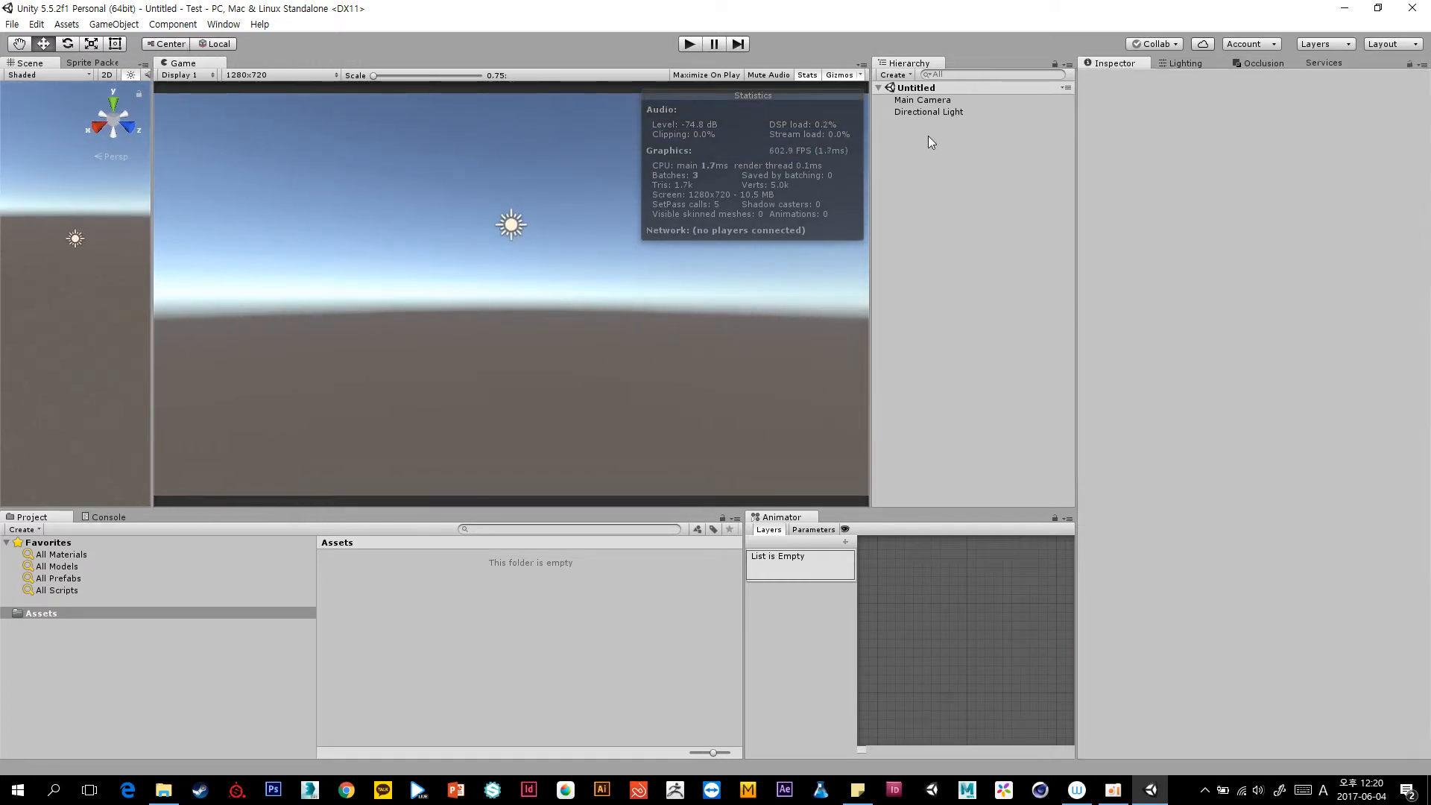
Add a 3D Plane to the scene, select it and widen the Scene view to about half of the viewport area.
right_click(972, 142)
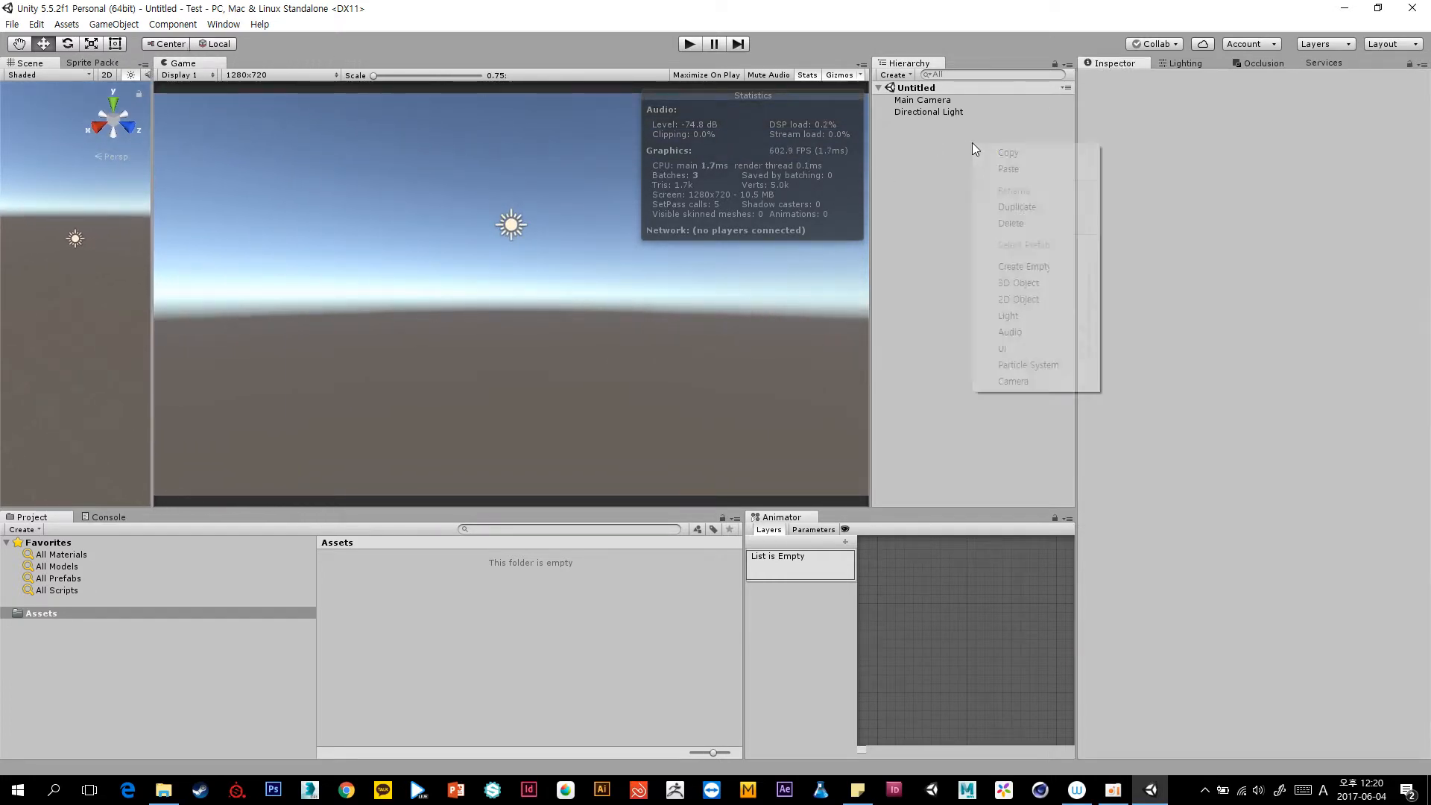
mouse_move(1001, 290)
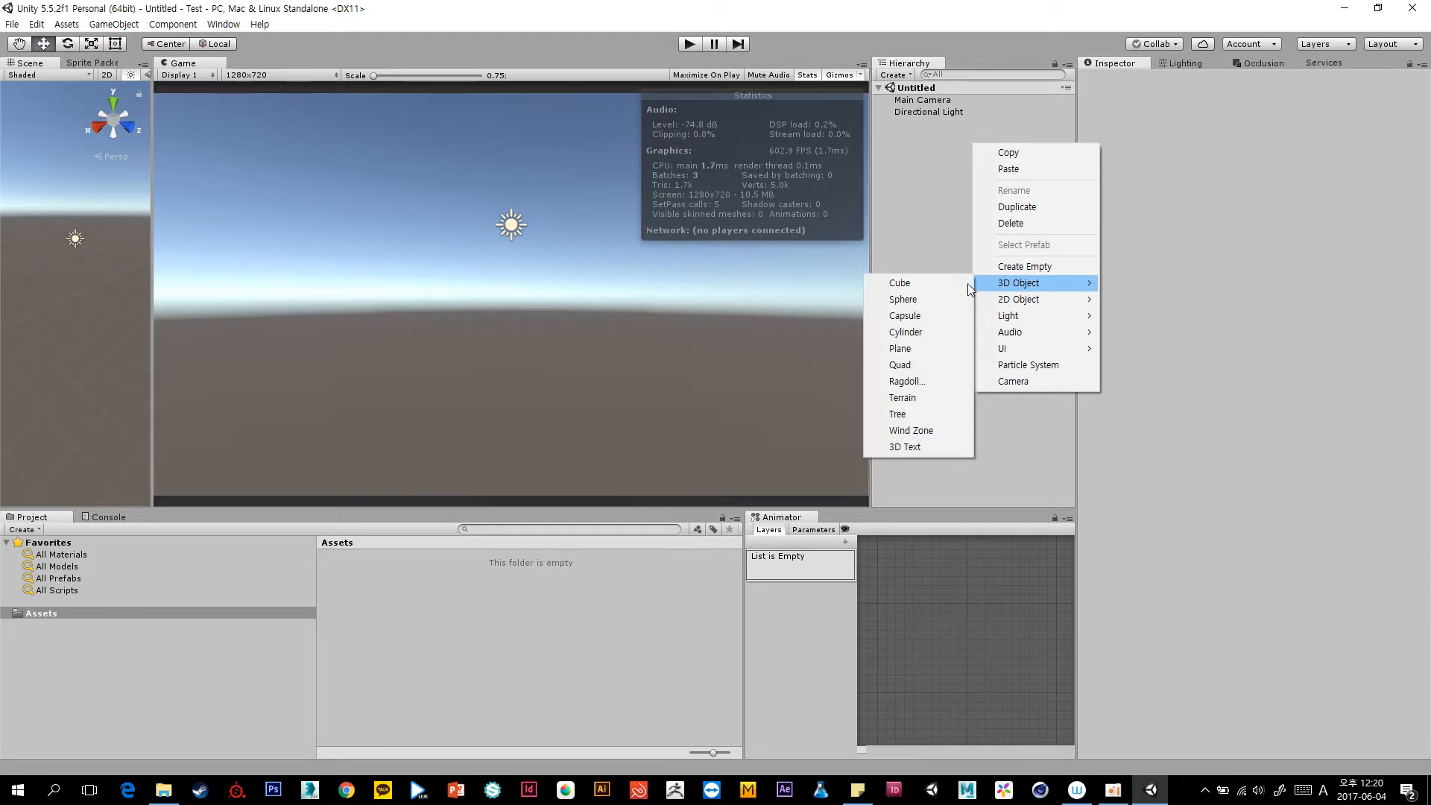
right_click(967, 165)
right_click(968, 165)
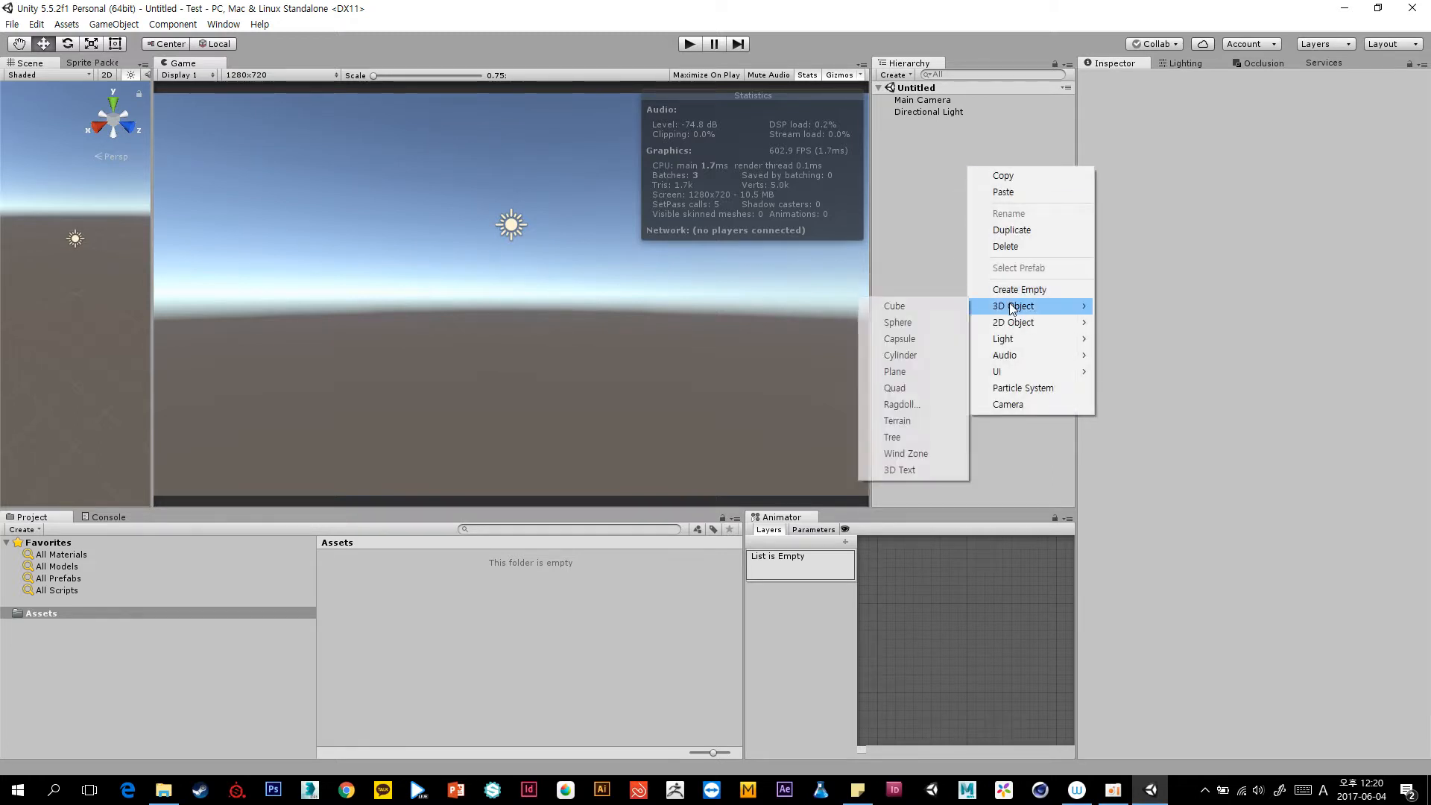
click(924, 371)
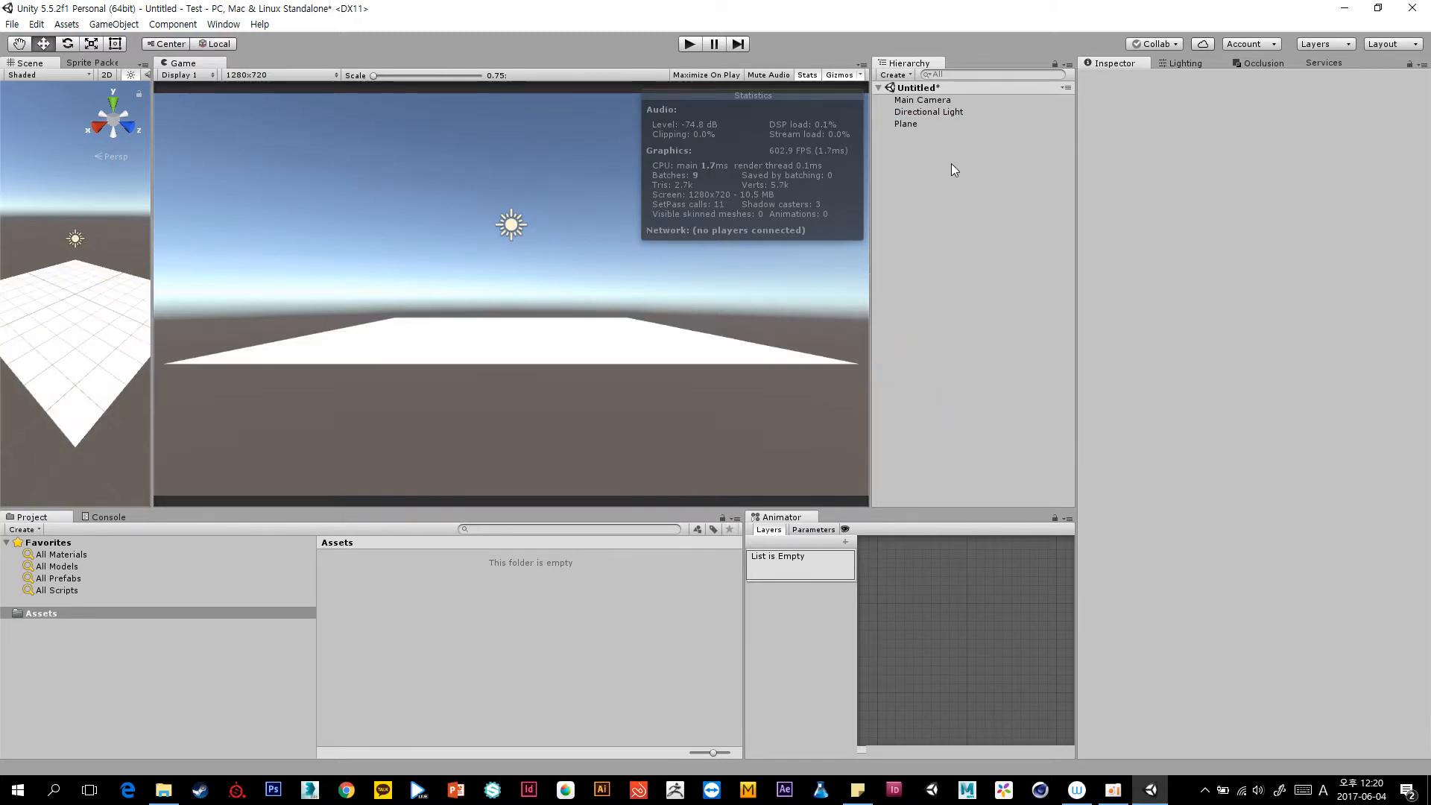
click(942, 124)
drag(152, 369, 493, 384)
Align the Main Camera with a Scene view that looks diagonally down onto the plane, then clear the selection.
alt+drag(246, 313, 523, 291)
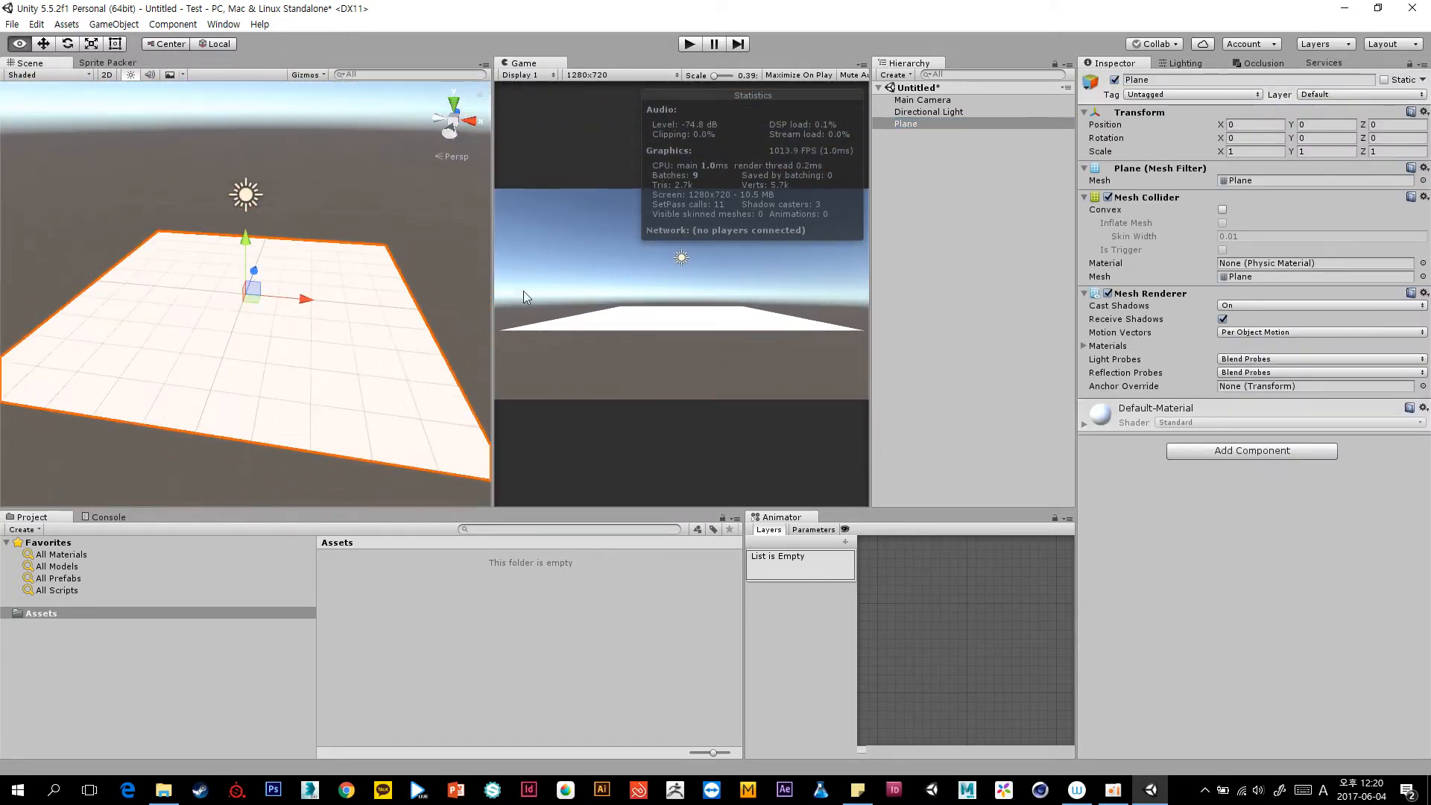
scroll(298, 290, down, 6)
alt+drag(112, 279, 298, 266)
scroll(297, 266, up, 6)
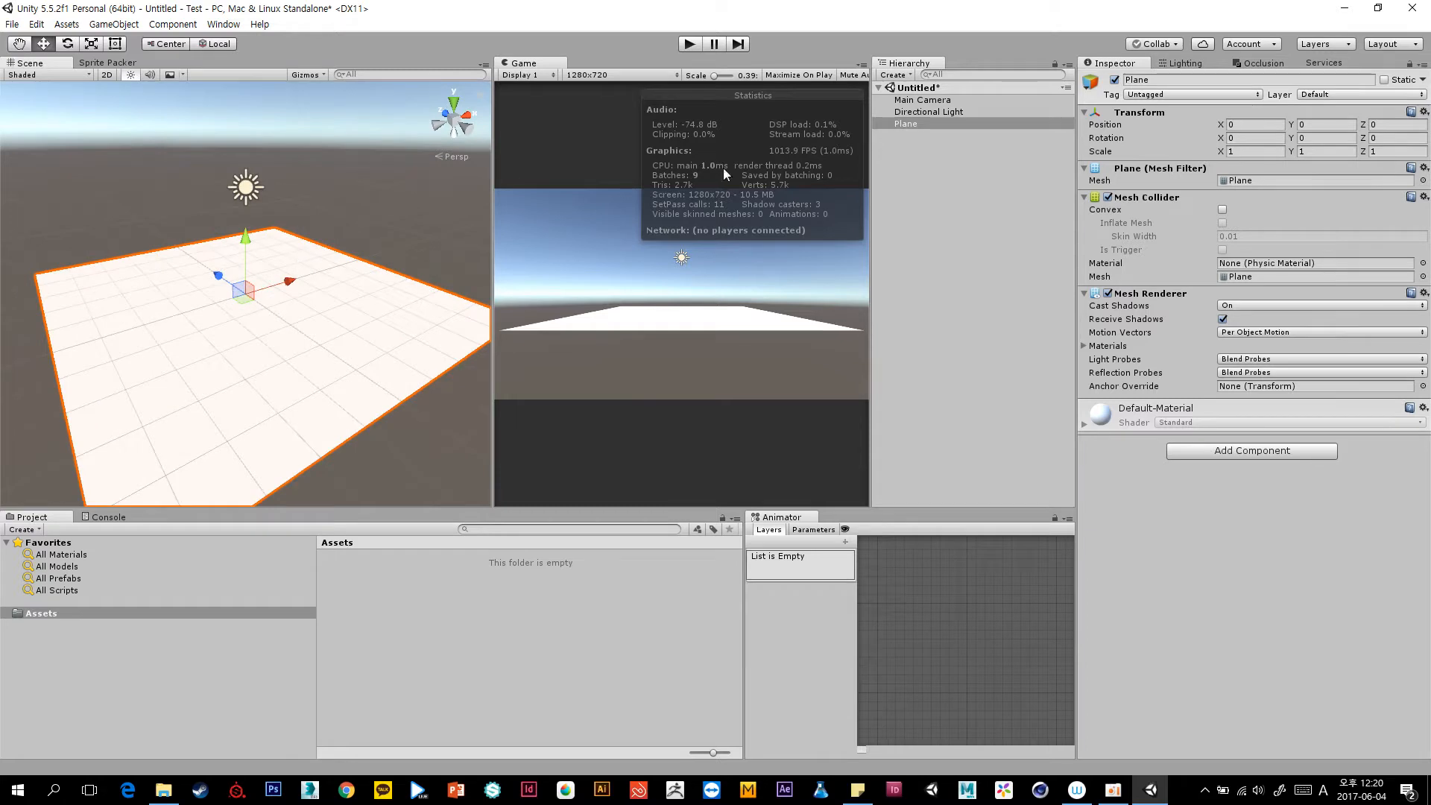
click(907, 102)
mouse_move(377, 270)
middle_down()
mouse_move(364, 268)
mouse_move(371, 287)
mouse_move(381, 271)
middle_up()
key(ctrl+shift+f)
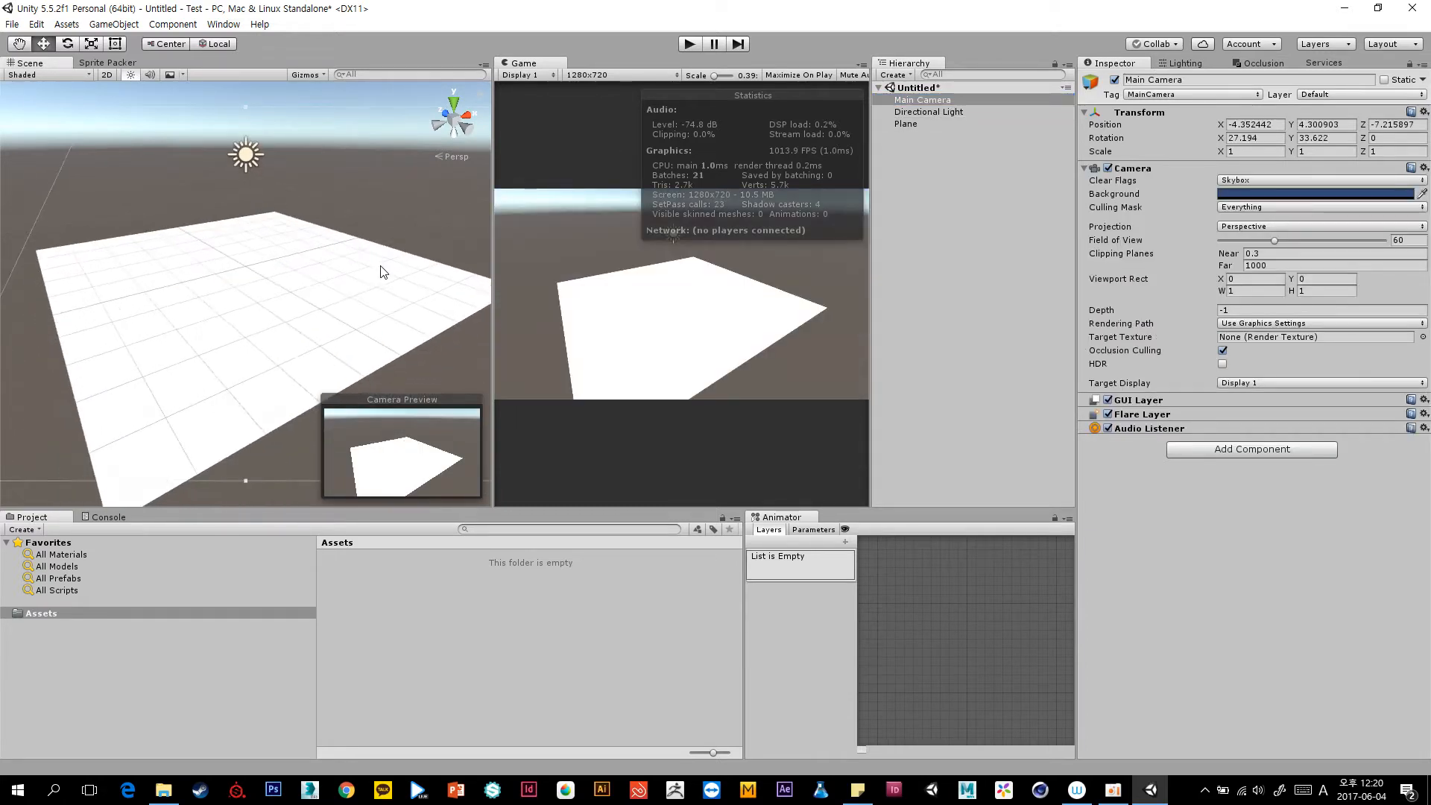
scroll(384, 263, down, 1)
alt+drag(380, 259, 361, 301)
key(ctrl+shift+f)
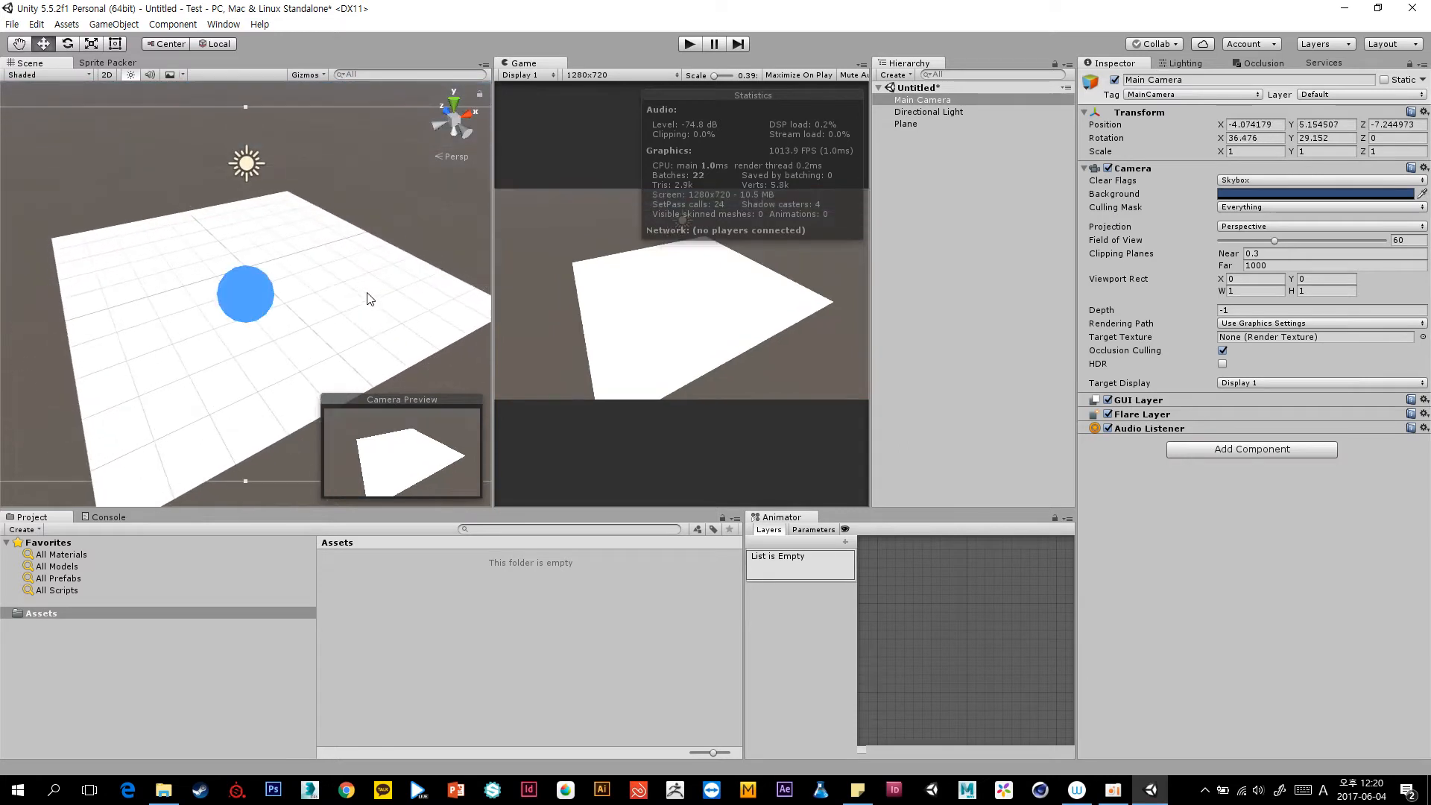
middle_drag(378, 283, 373, 282)
click(951, 143)
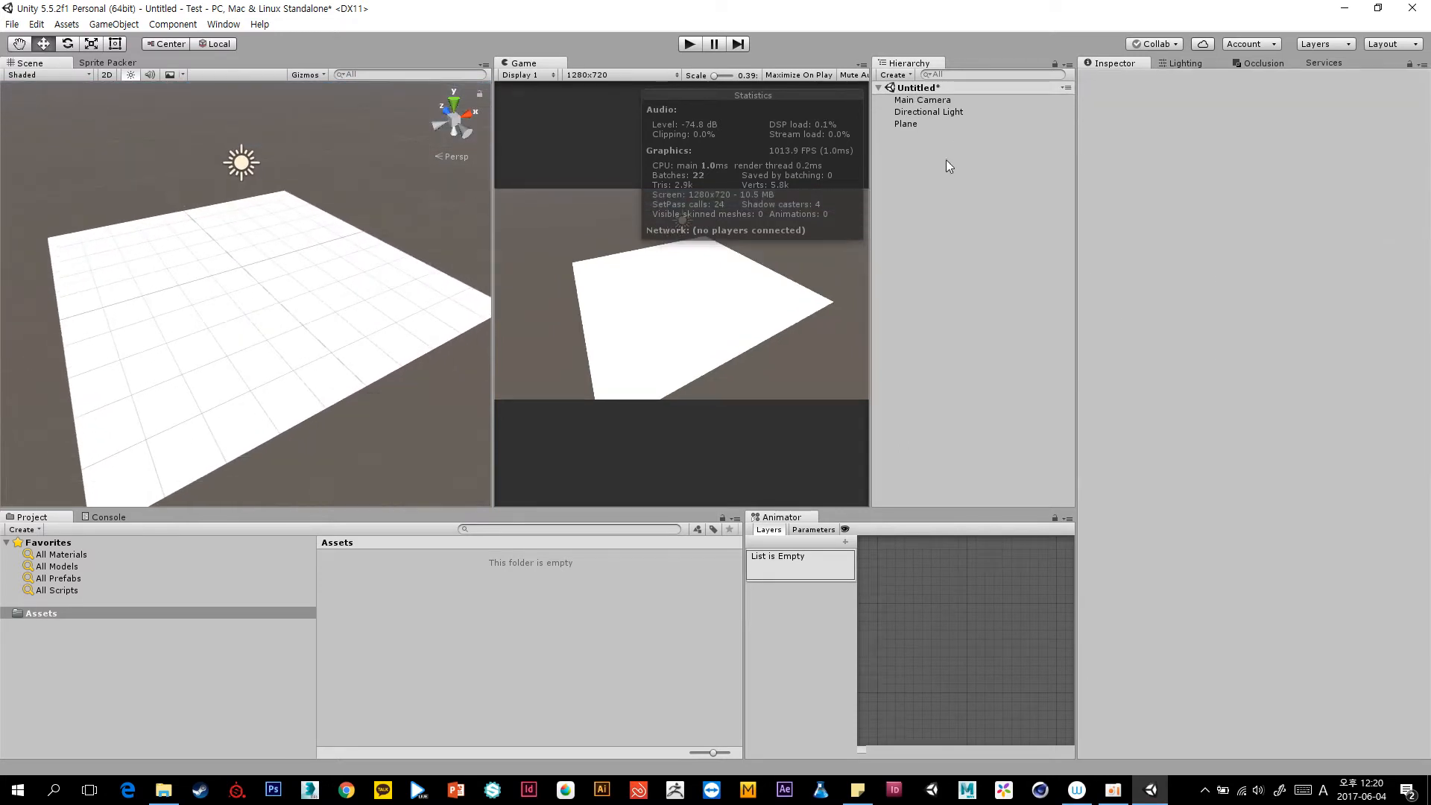
Add a 3D Cube to the scene and move it to the plane's far edge at about Y 0.55, Z 3.6.
right_click(945, 159)
mouse_move(1013, 301)
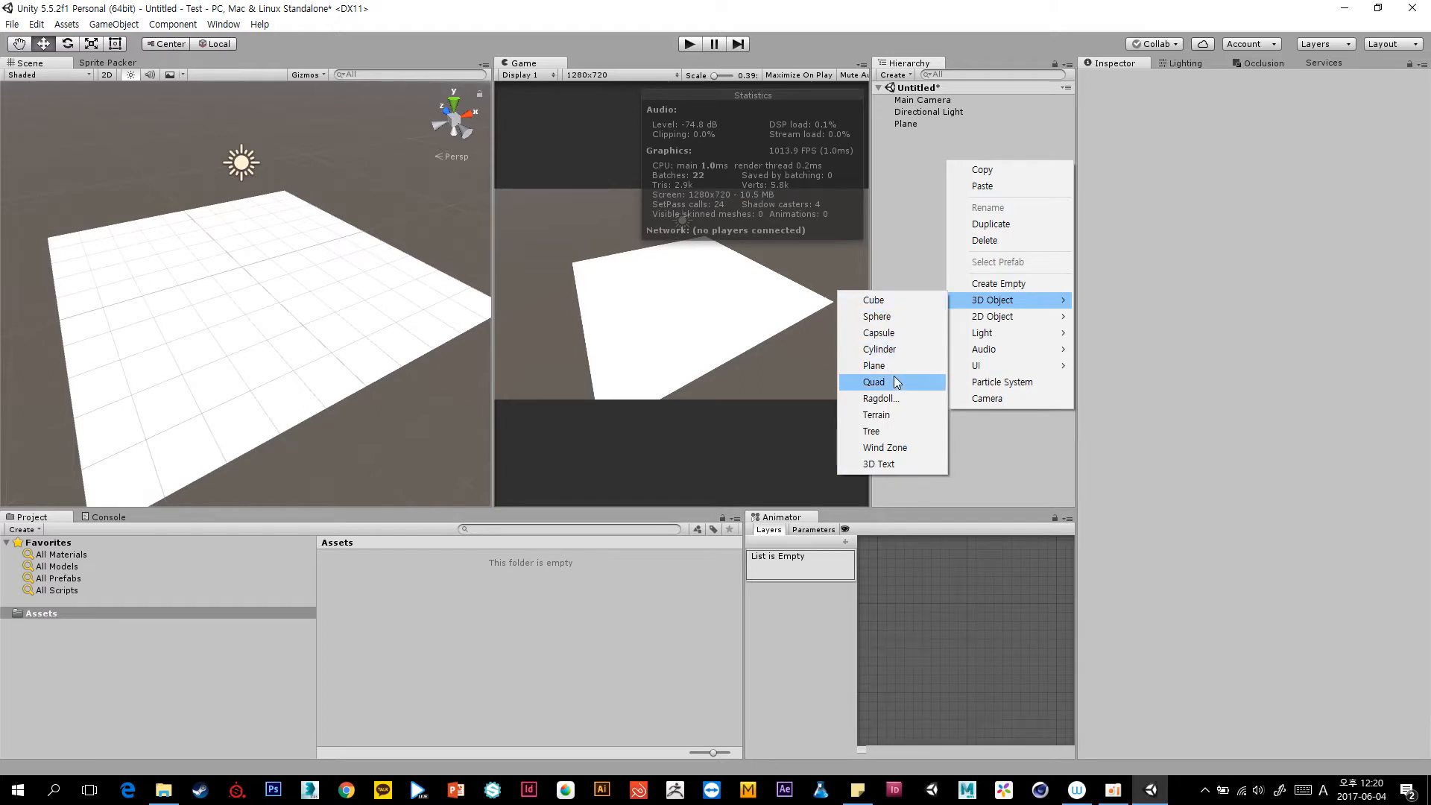
click(897, 300)
double_click(905, 136)
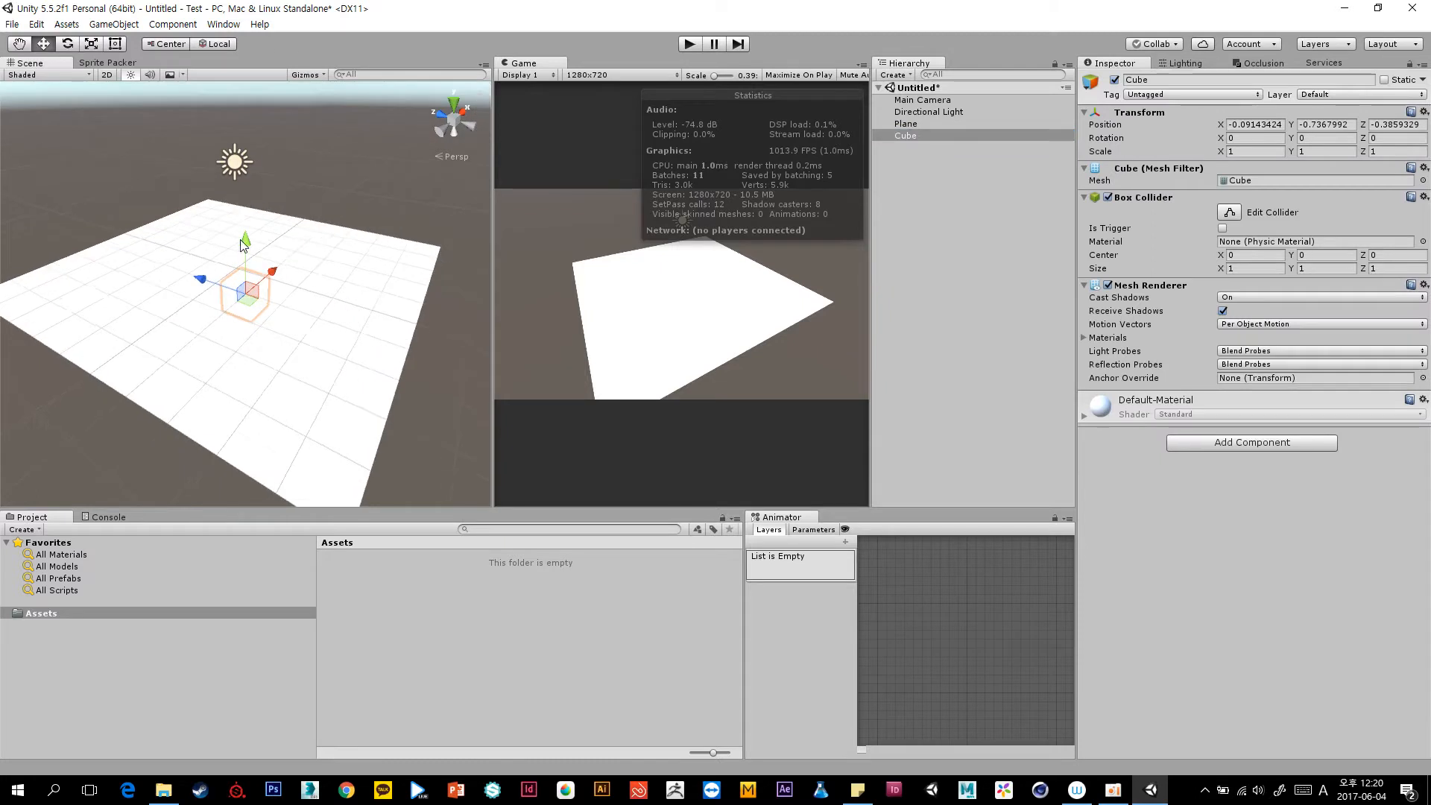
drag(249, 232, 248, 195)
middle_drag(249, 208, 249, 269)
drag(200, 290, 563, 131)
Scale the cube into a back wall about 9.15 in X and 6.11 in Y, and raise it to about Y 2.39.
key(e)
key(r)
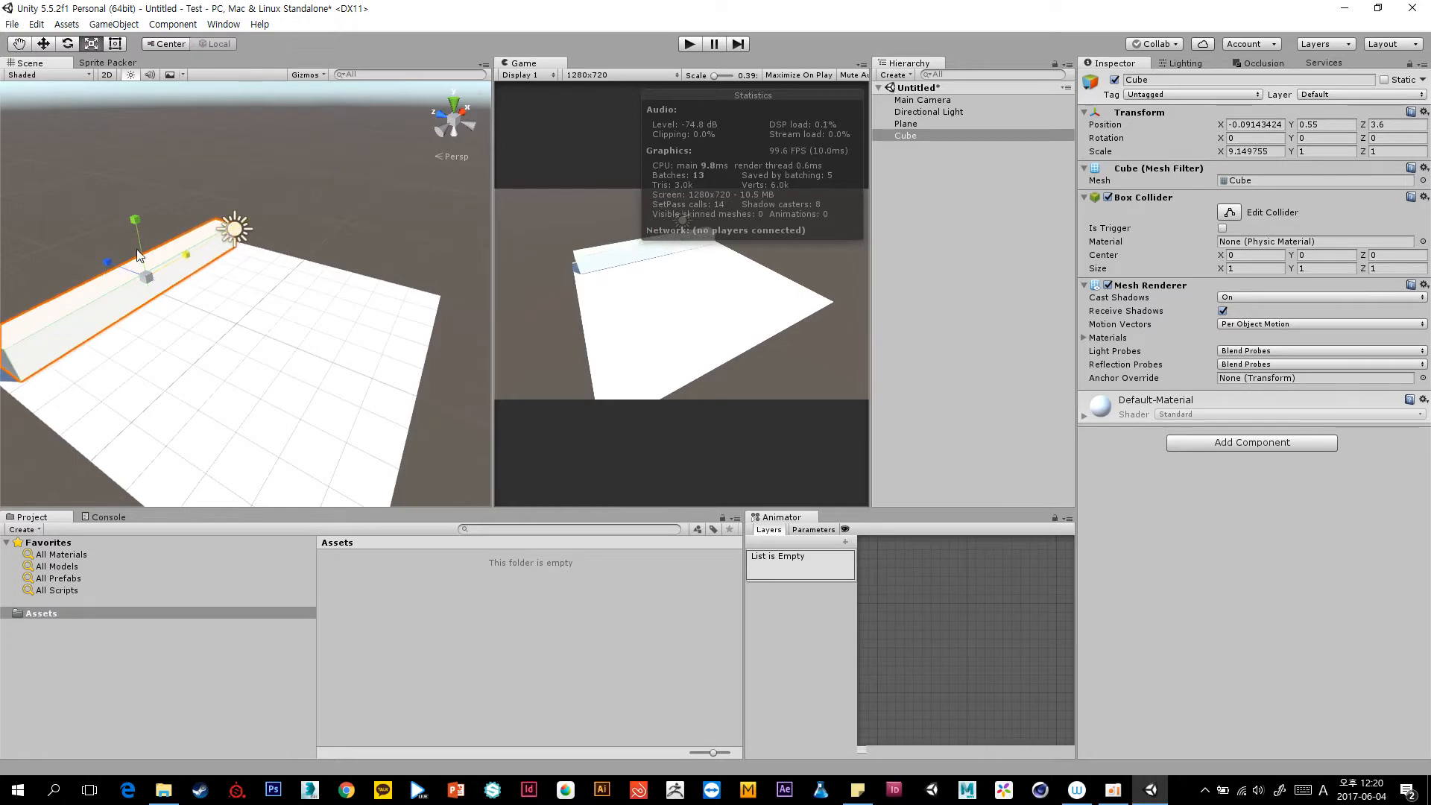
drag(132, 220, 134, 97)
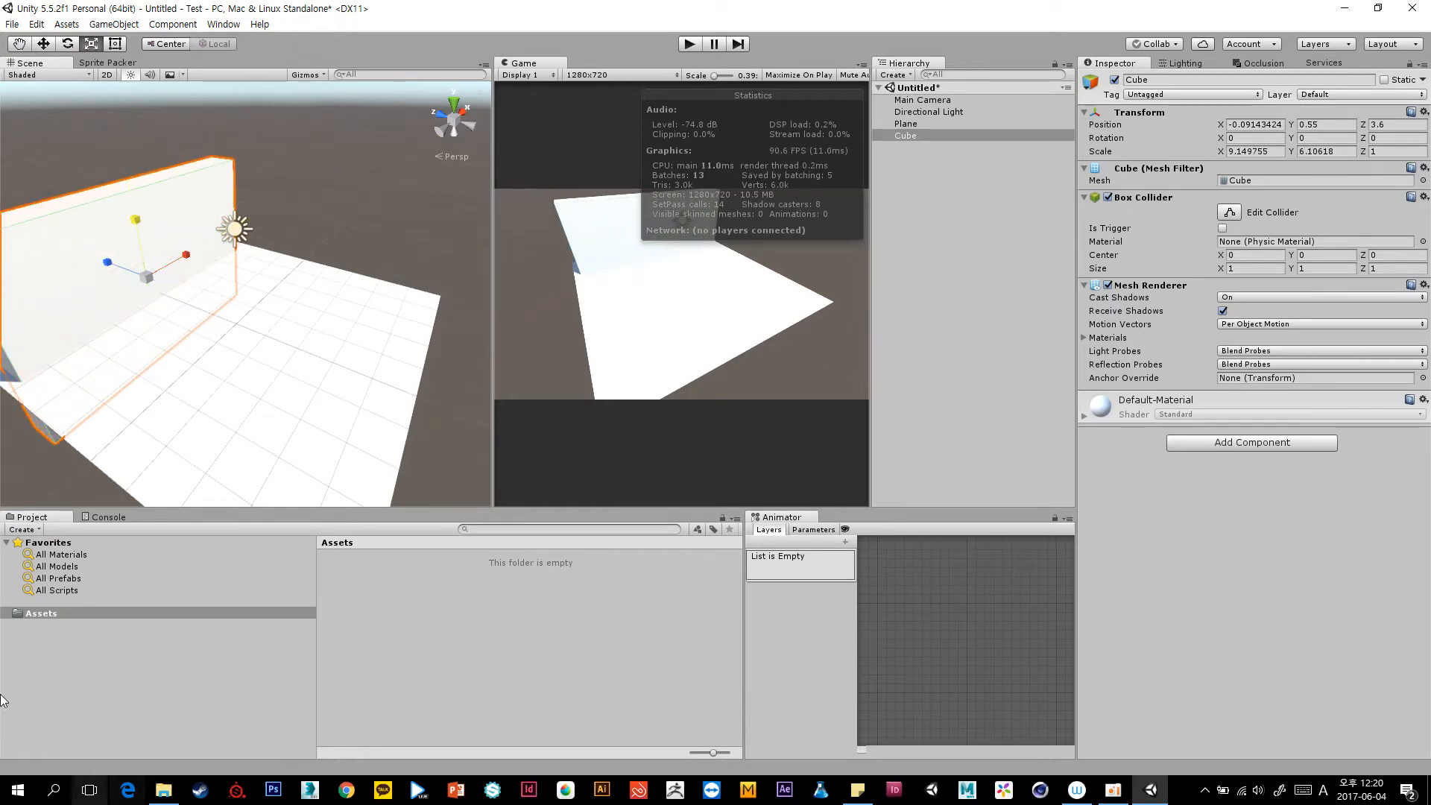
middle_drag(247, 319, 316, 357)
key(w)
drag(199, 264, 195, 224)
Duplicate the back wall, rotate the copy 90 degrees about Y and move it to the plane's right edge at about X 4.51, Z -0.21.
scroll(257, 290, down, 5)
alt+drag(257, 290, 205, 395)
key(ctrl+d)
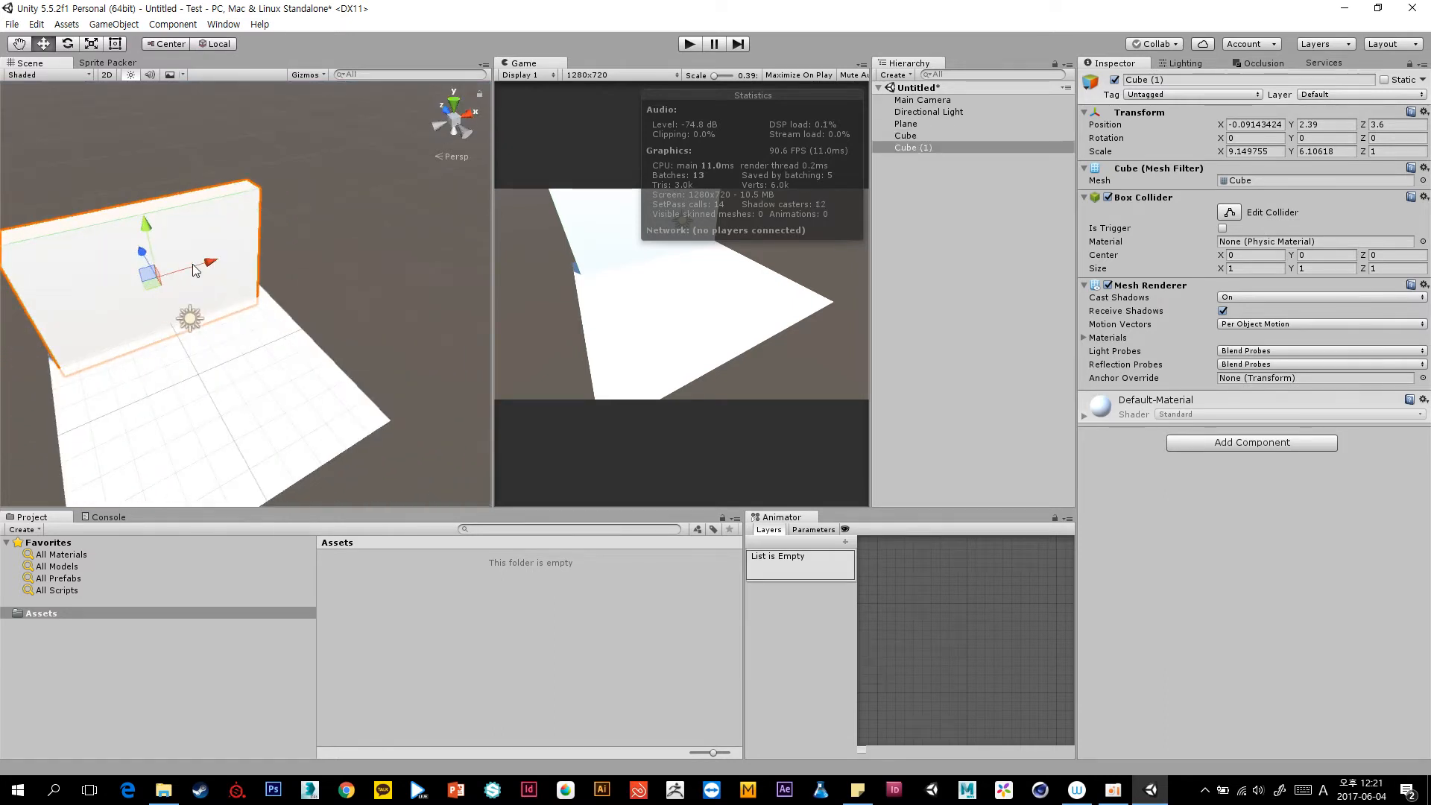
drag(196, 264, 89, 298)
key(e)
key(w)
drag(260, 248, 168, 380)
Duplicate the right wall and place the copy along the plane's opposite edge at about X -4.4.
key(ctrl+d)
middle_drag(168, 380, 223, 274)
alt+drag(345, 341, 220, 369)
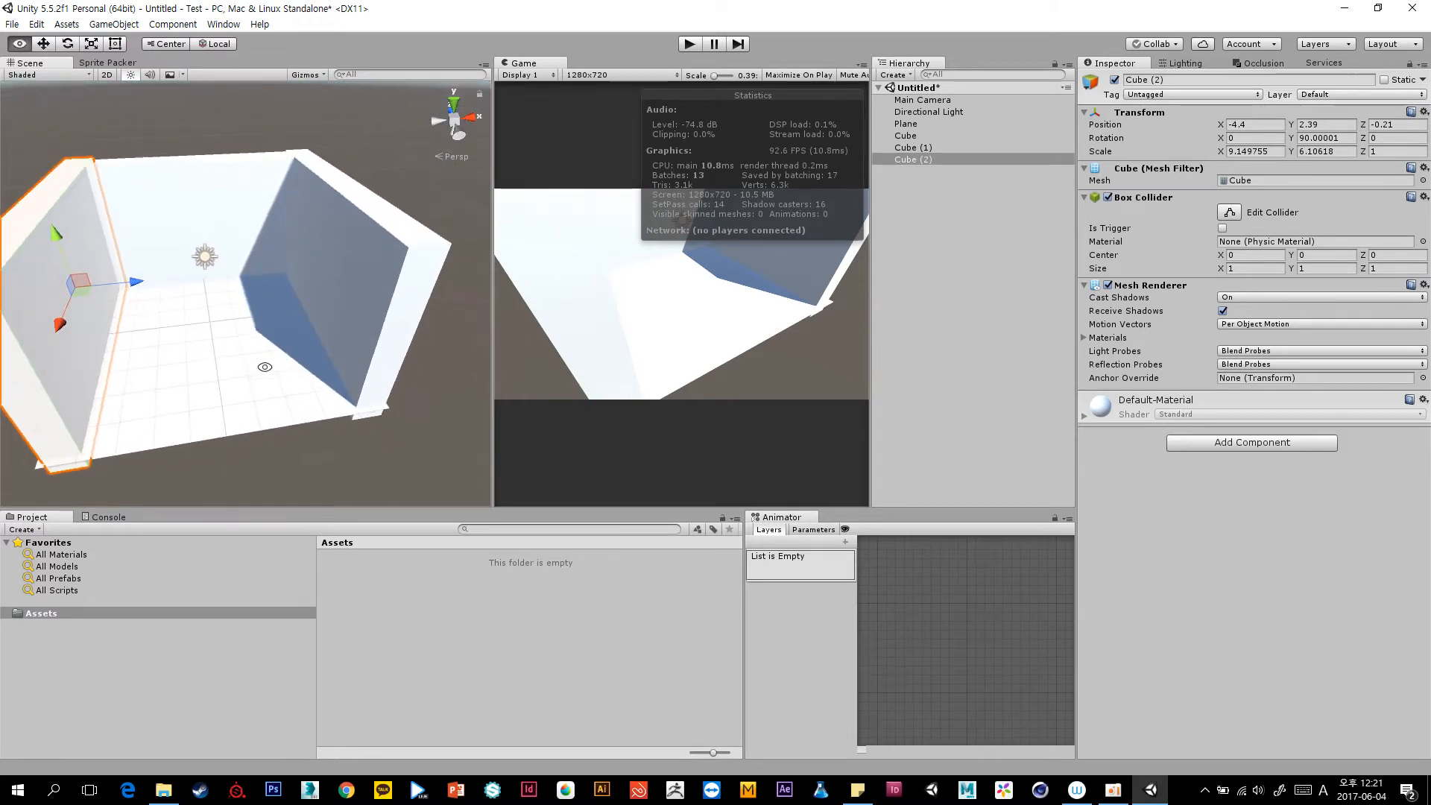
Duplicate the left wall, raise the copy to about Y 6.19 and lay it flat with a rotation of 90, 0, -90.
key(ctrl+d)
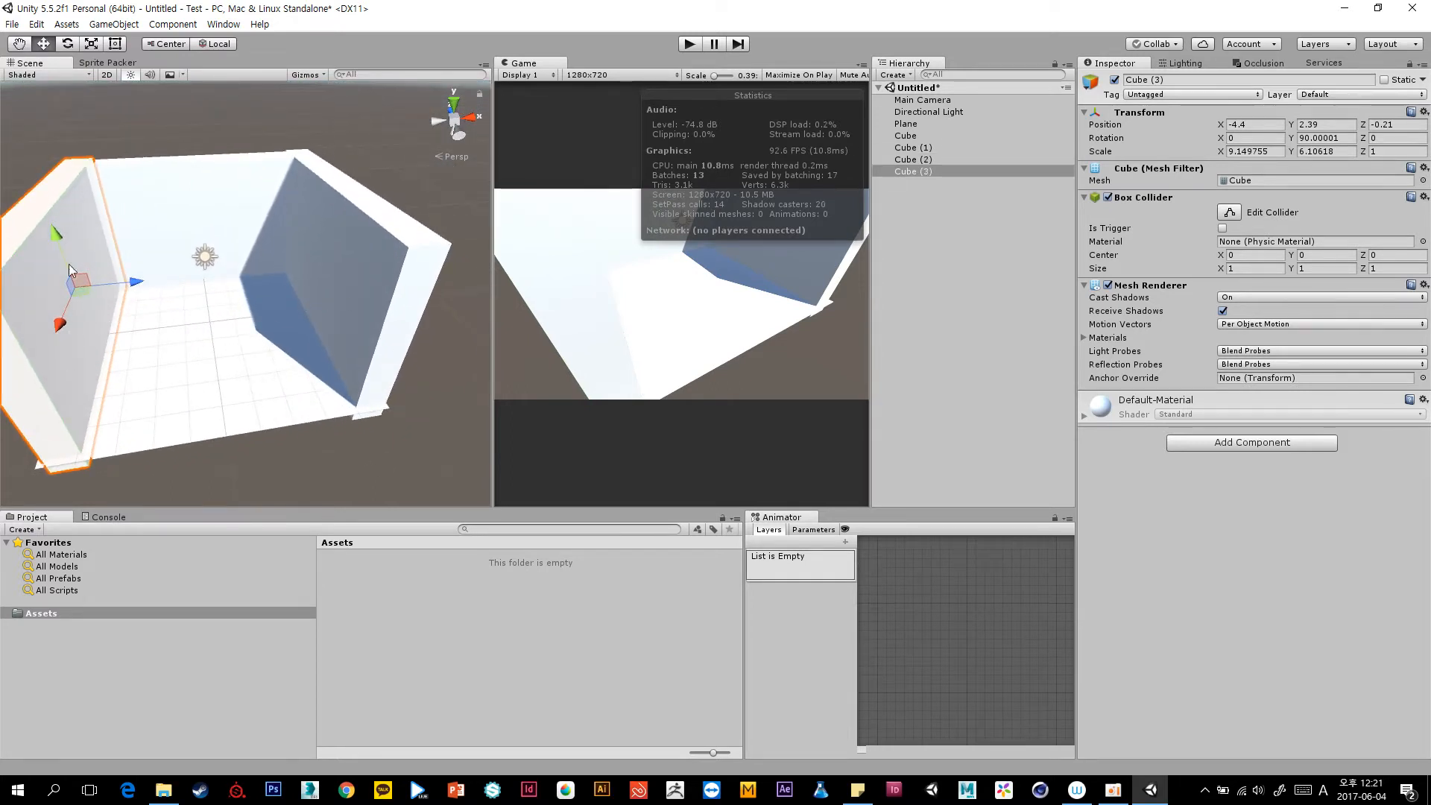
drag(69, 264, 52, 143)
key(e)
middle_drag(101, 186, 191, 228)
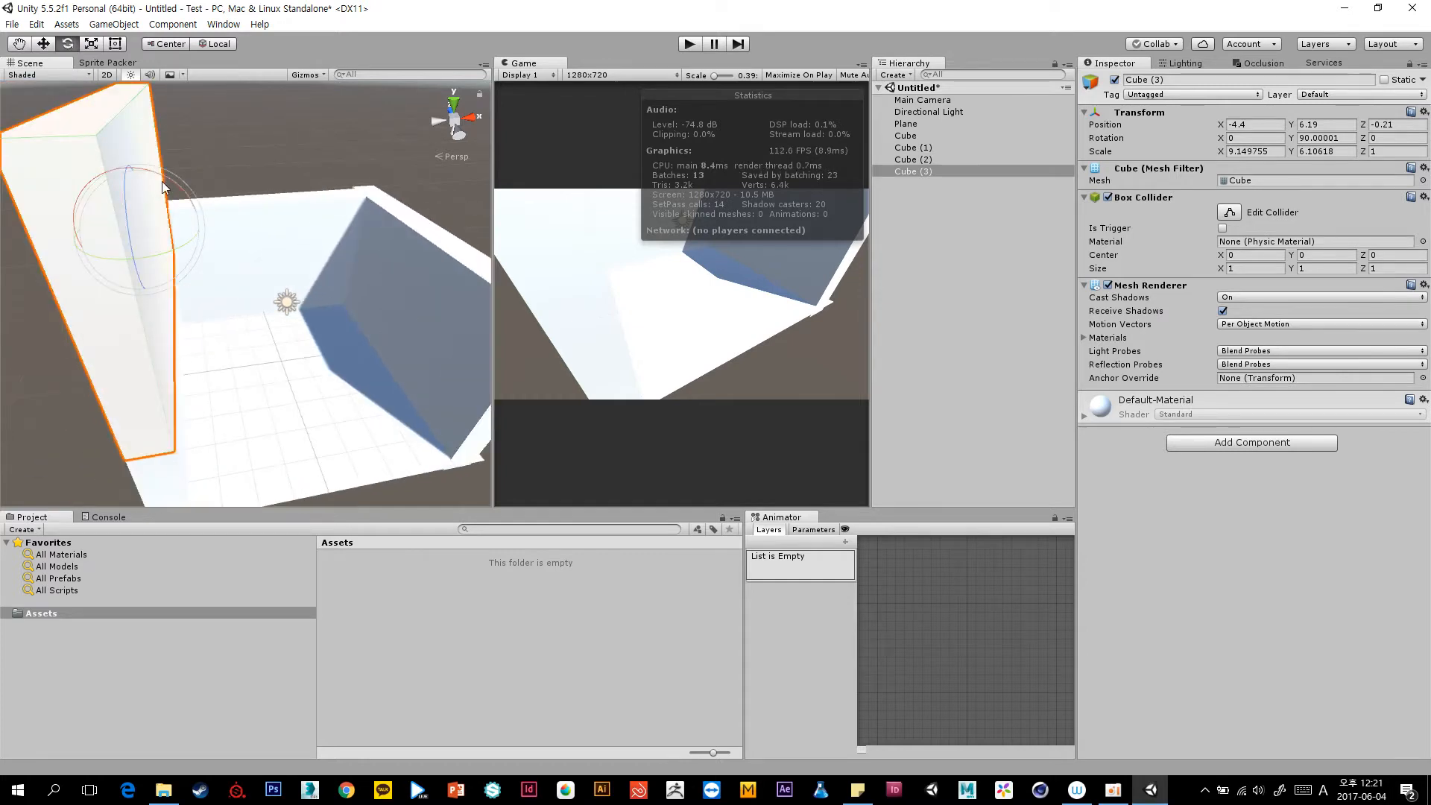
drag(168, 184, 444, 275)
Move the flat ceiling block over the room to about X 2.73, Z -2.14 and clear the selection.
key(w)
middle_drag(395, 307, 318, 258)
alt+drag(268, 360, 336, 268)
middle_drag(259, 280, 286, 292)
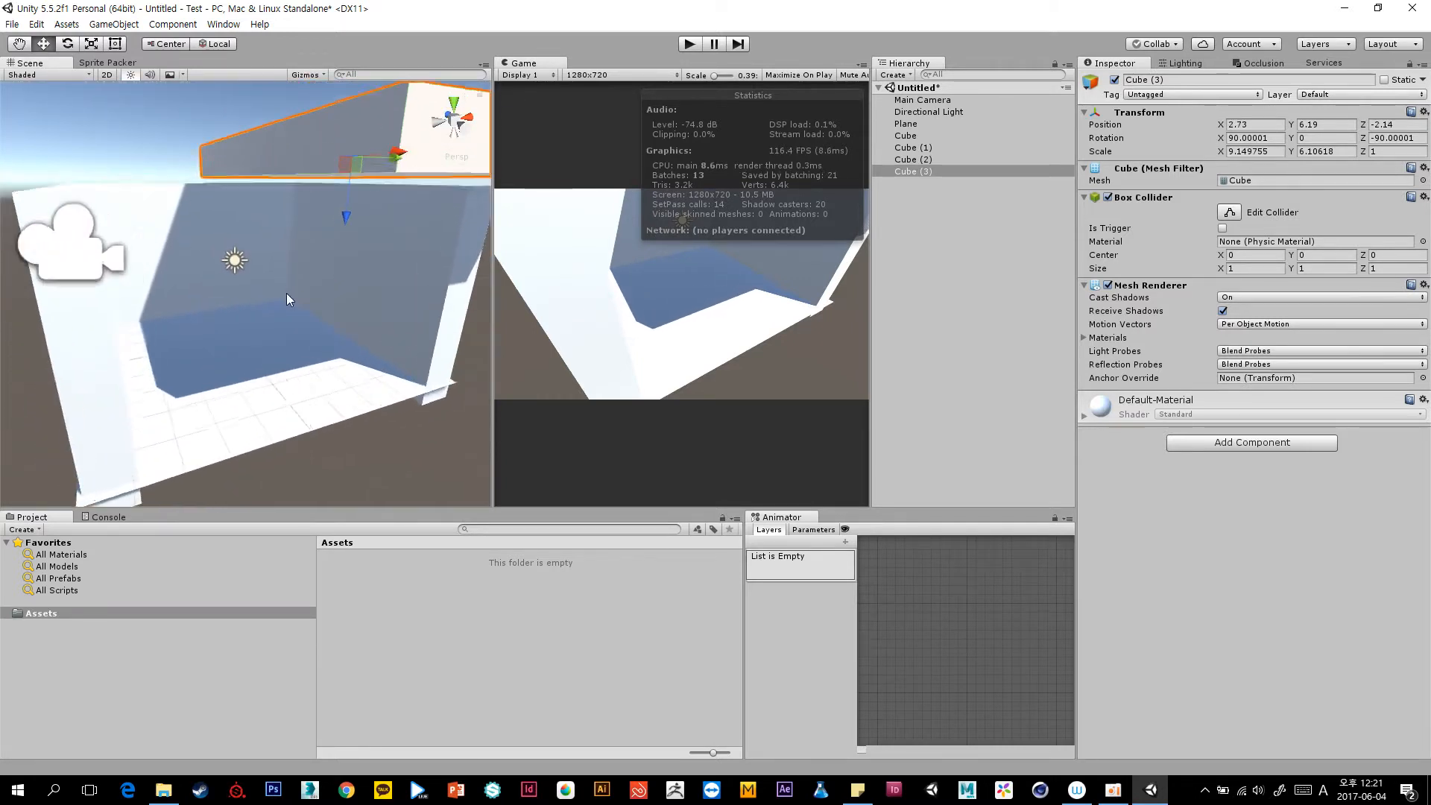
scroll(286, 293, up, 1)
scroll(294, 298, up, 1)
click(968, 195)
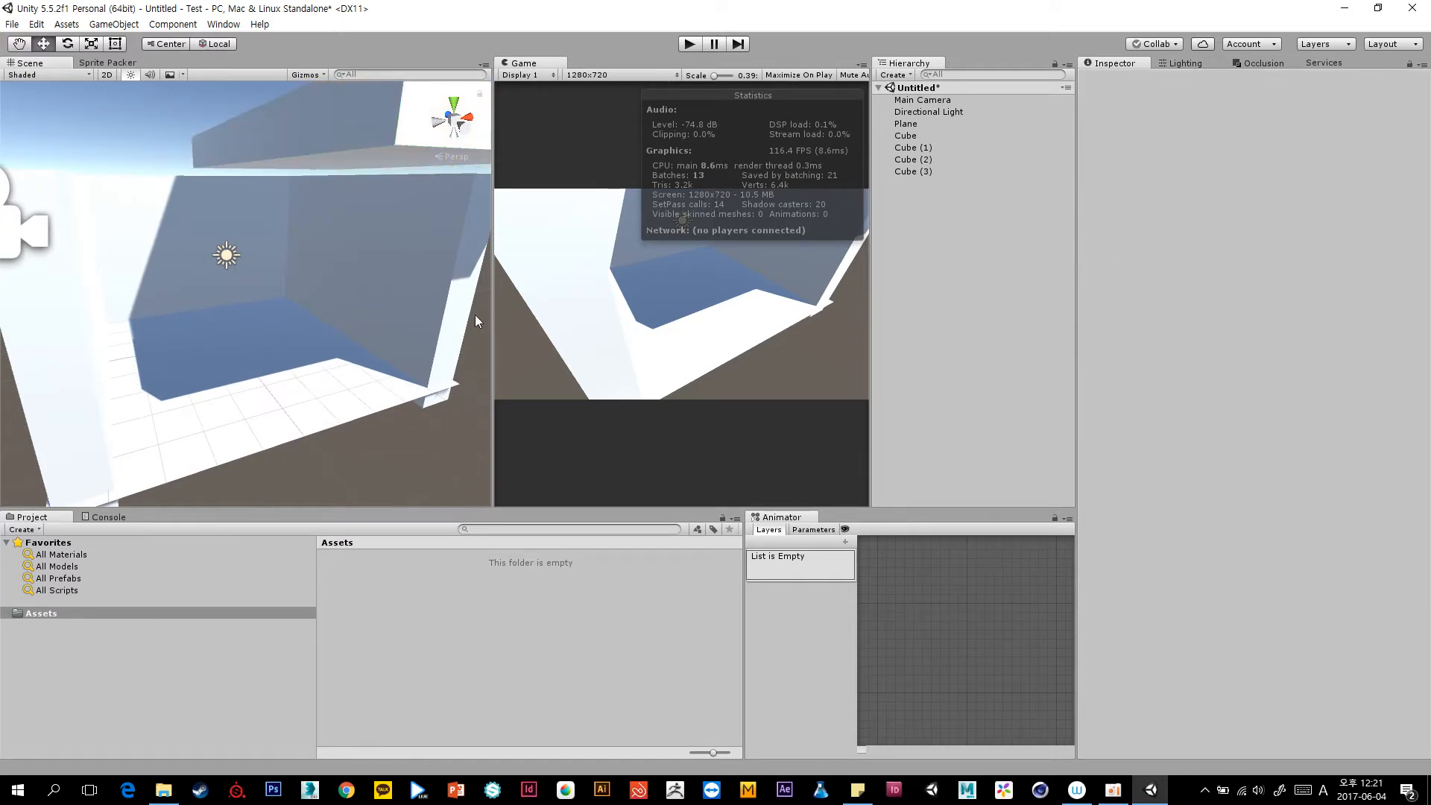
Align the Main Camera with a Scene view that shows the whole open room from the front.
middle_drag(317, 290, 321, 307)
scroll(321, 307, down, 3)
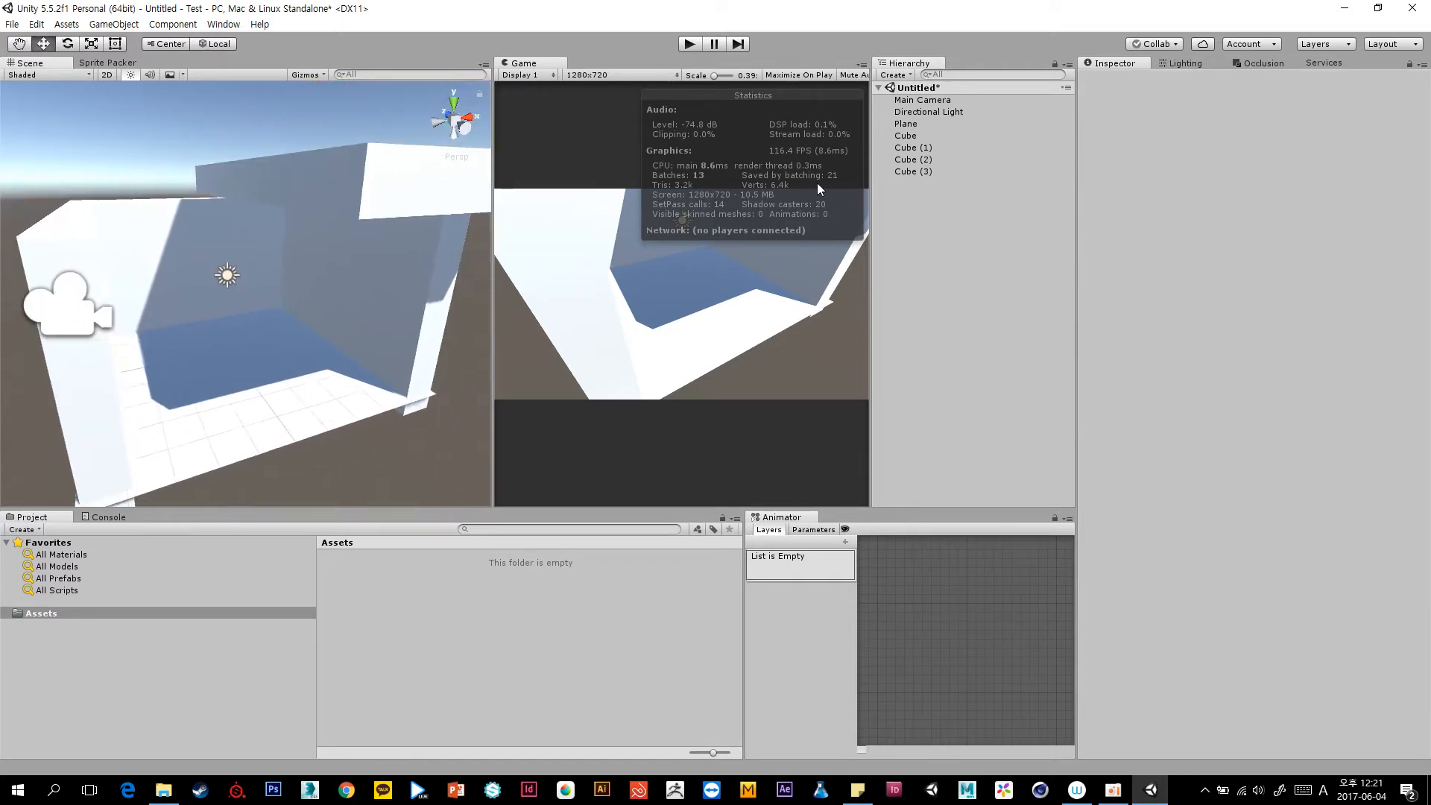
click(923, 100)
middle_drag(297, 254, 327, 256)
key(ctrl+shift+f)
scroll(326, 257, down, 1)
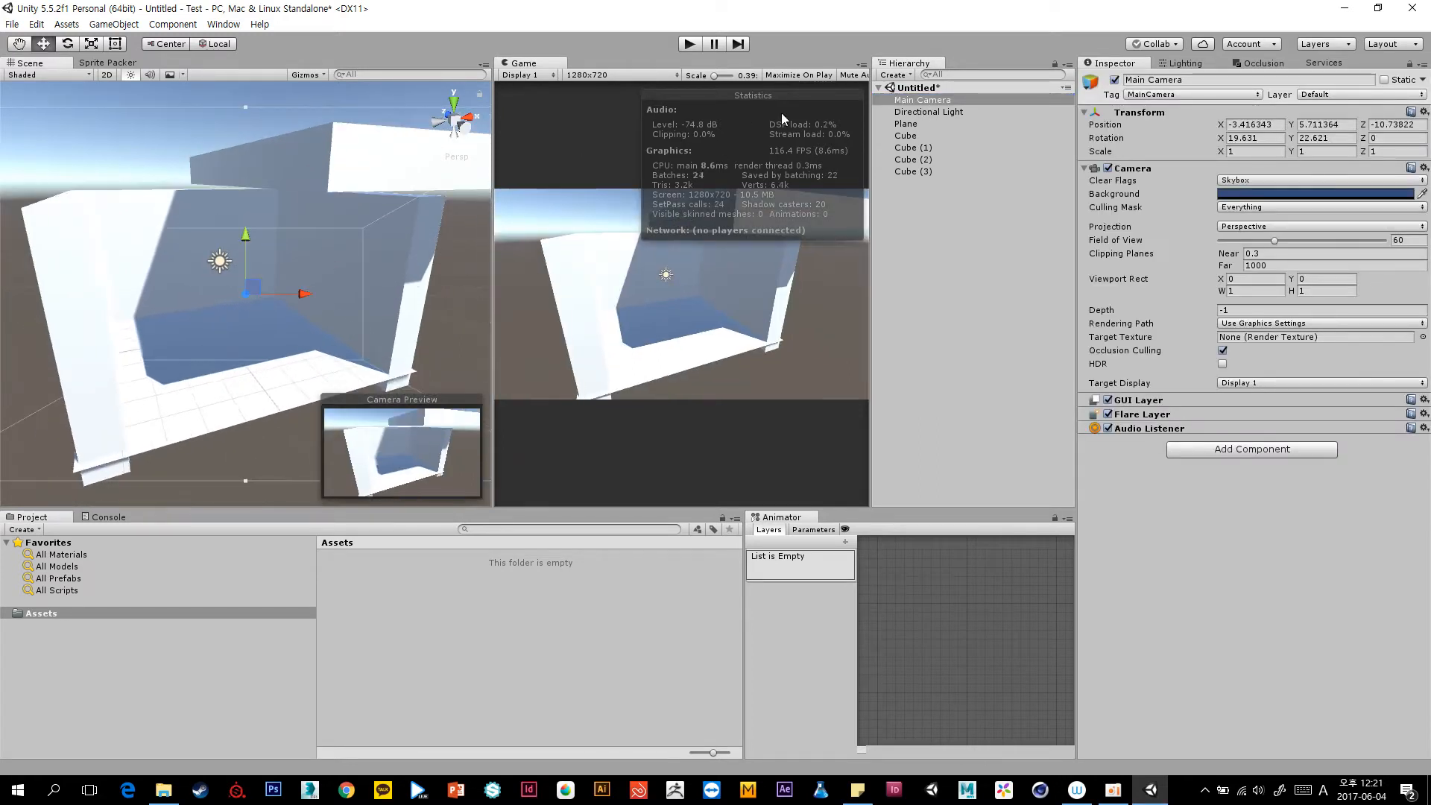
Clear the selection, then enlarge the Game view beside the Scene view and hide its Statistics overlay.
click(953, 319)
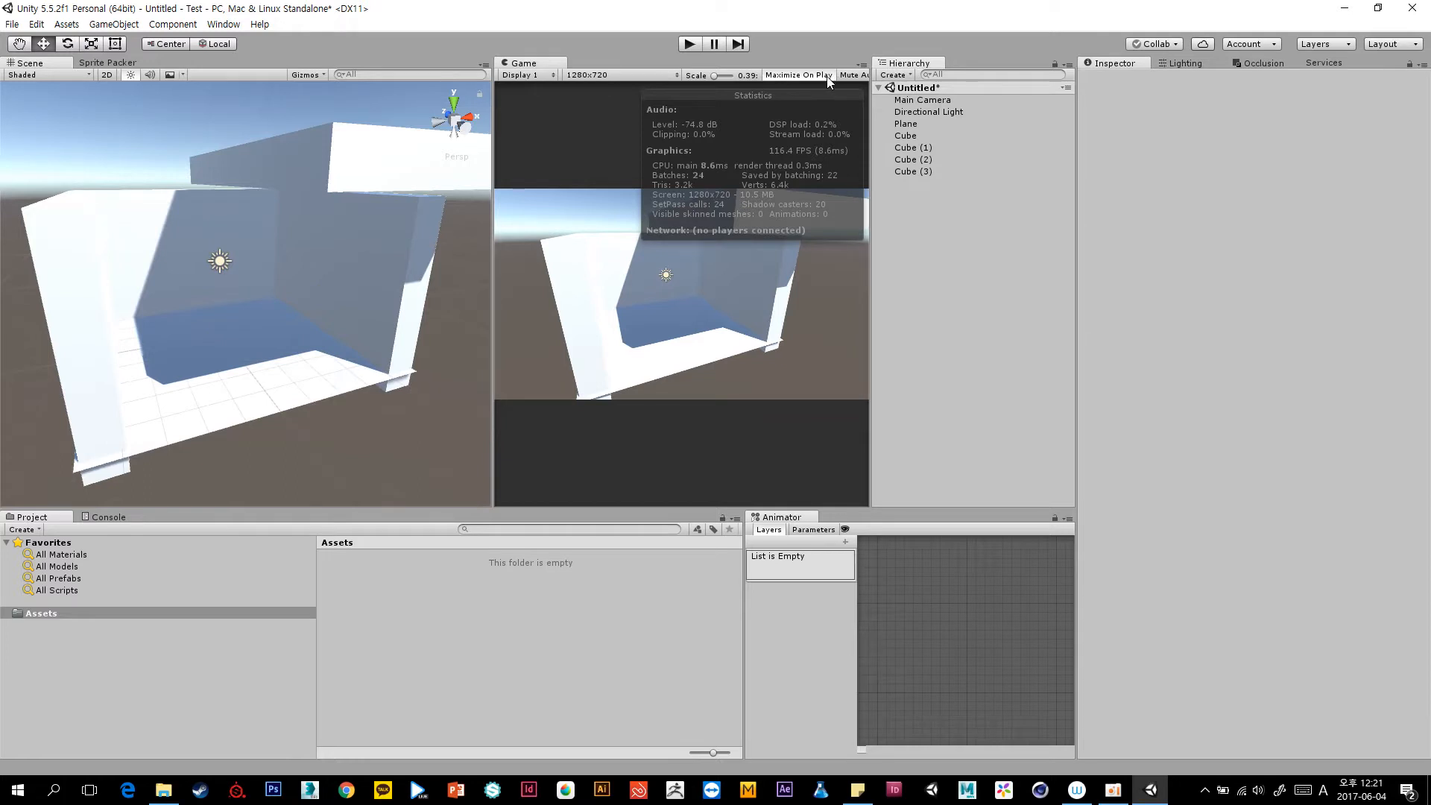
drag(493, 244, 286, 246)
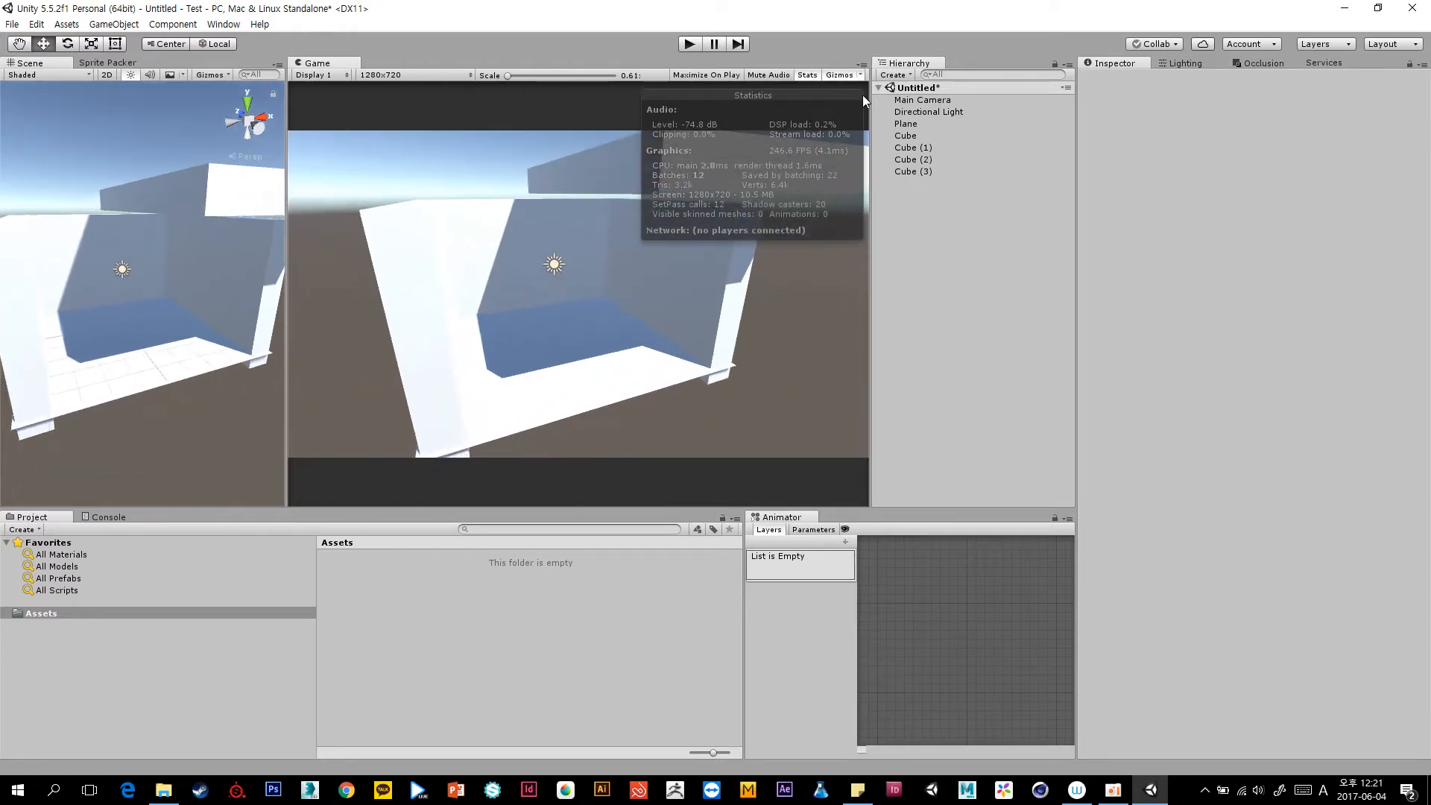
click(806, 75)
Open the project's Player settings and examine the Color Space options, keeping Gamma.
click(12, 24)
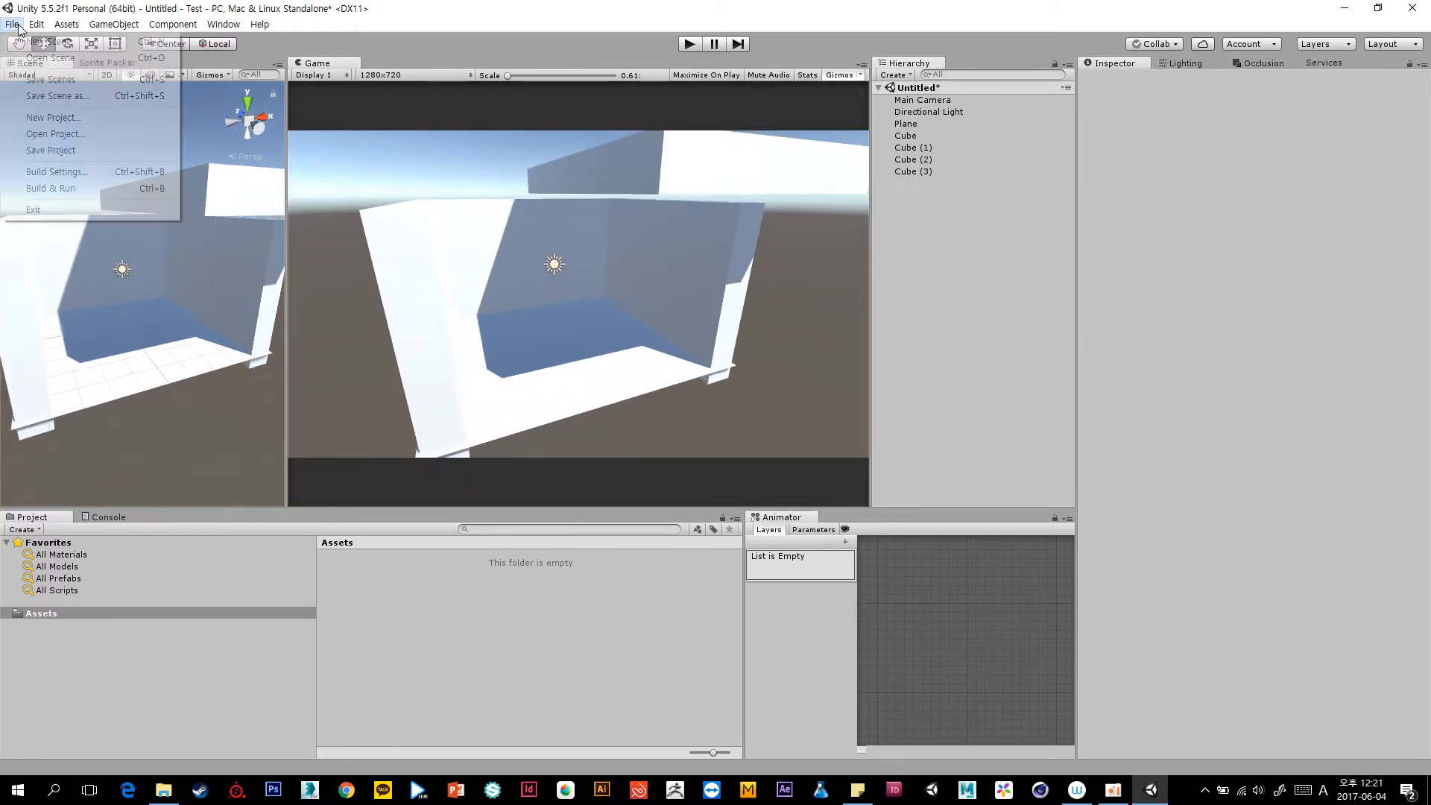
mouse_move(35, 24)
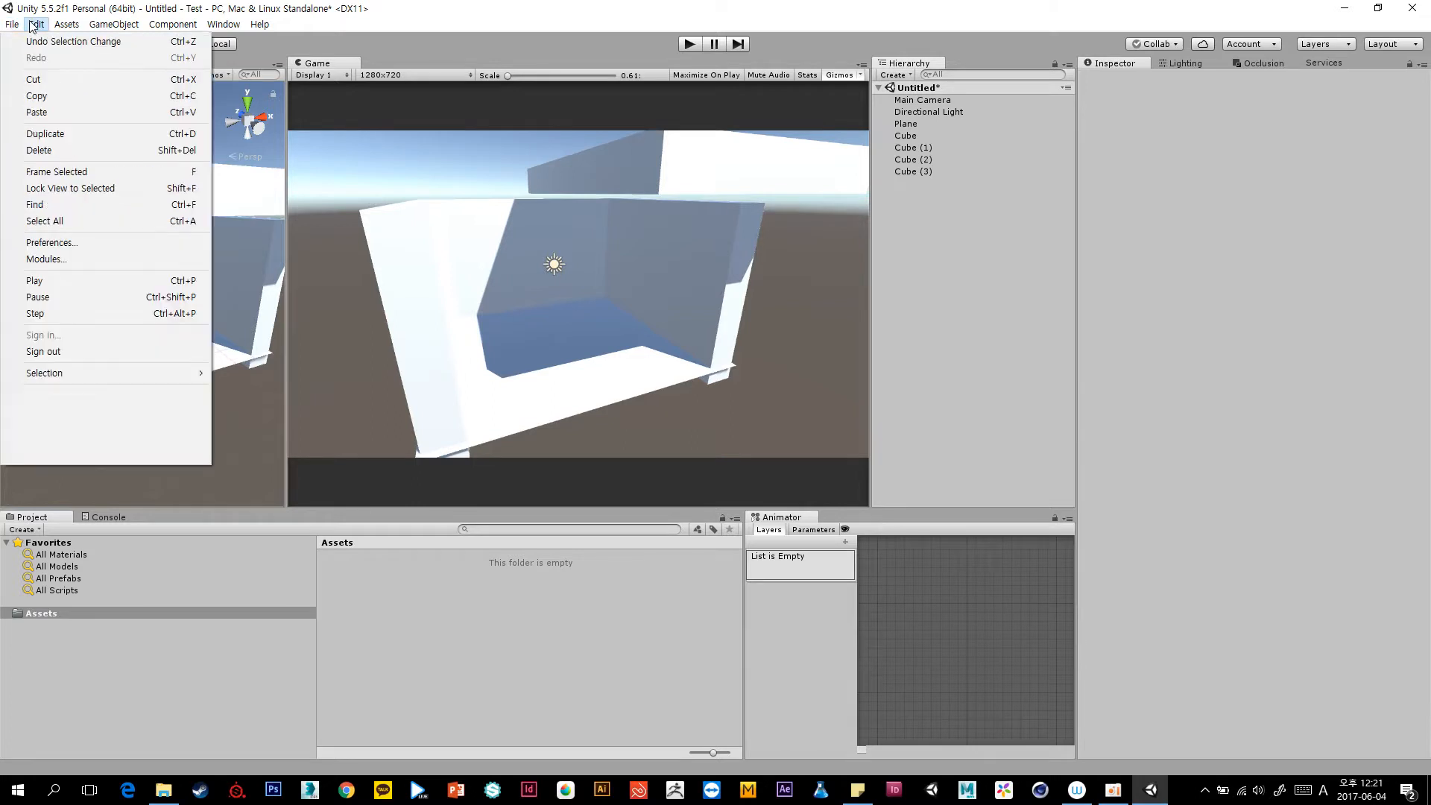
mouse_move(112, 394)
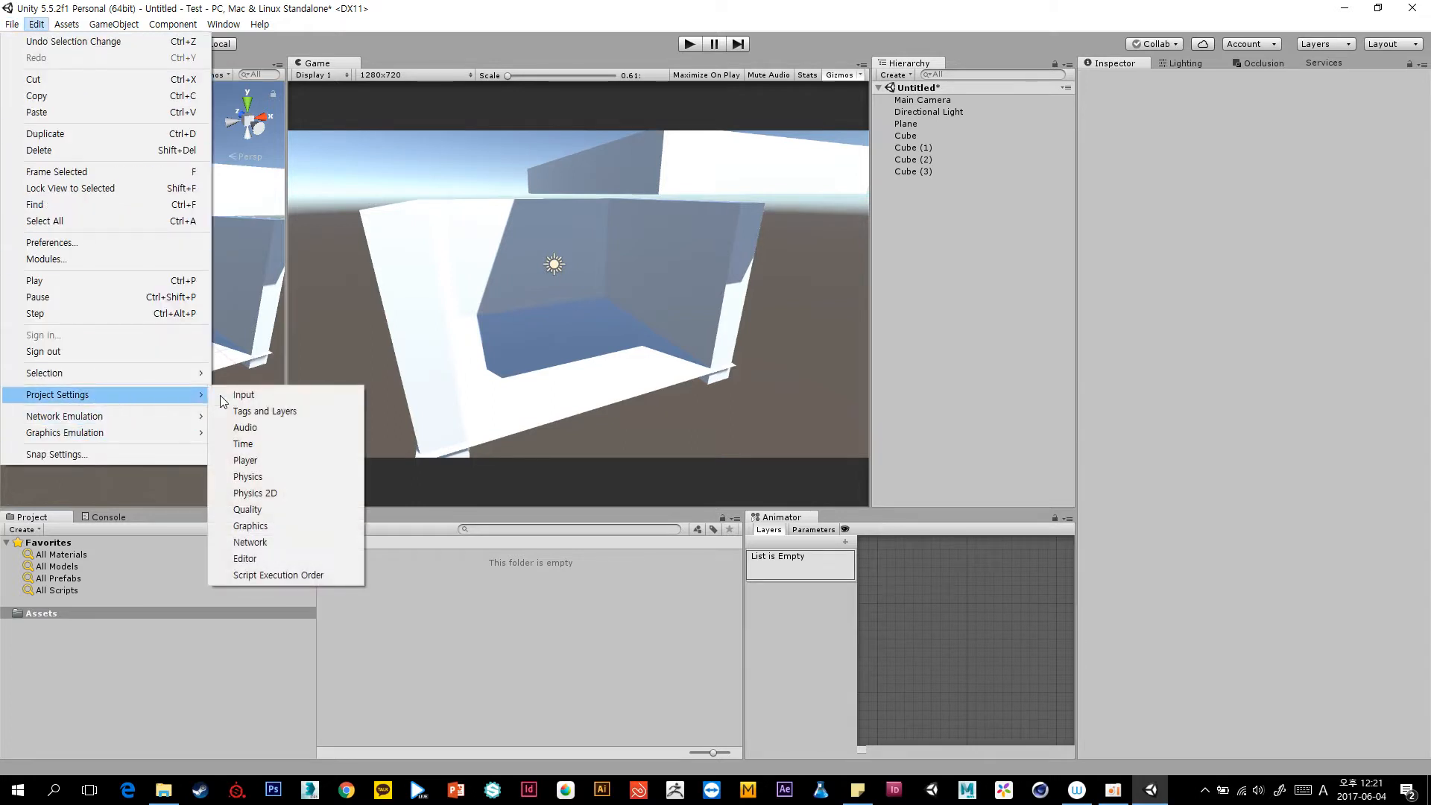
click(302, 468)
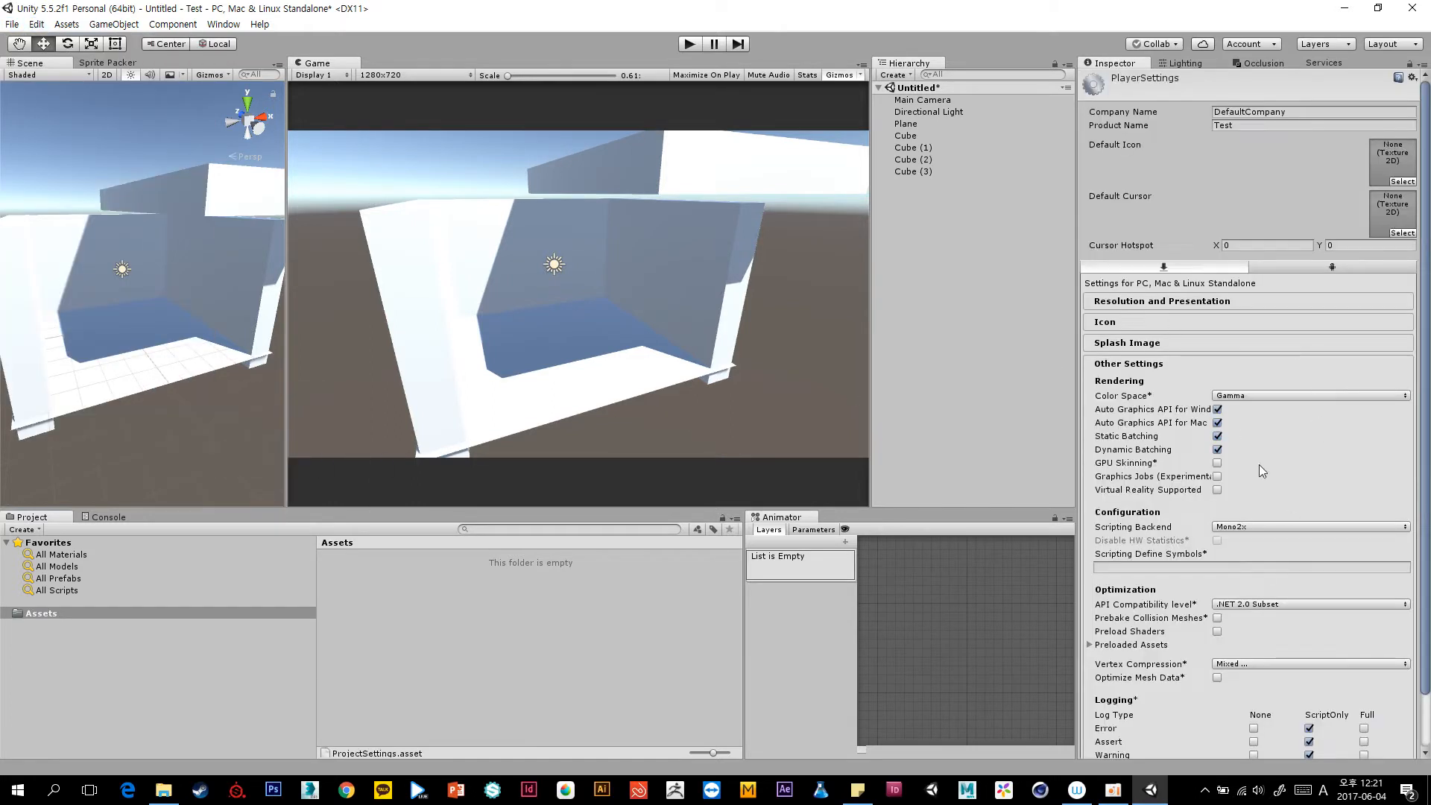
scroll(1270, 510, down, 2)
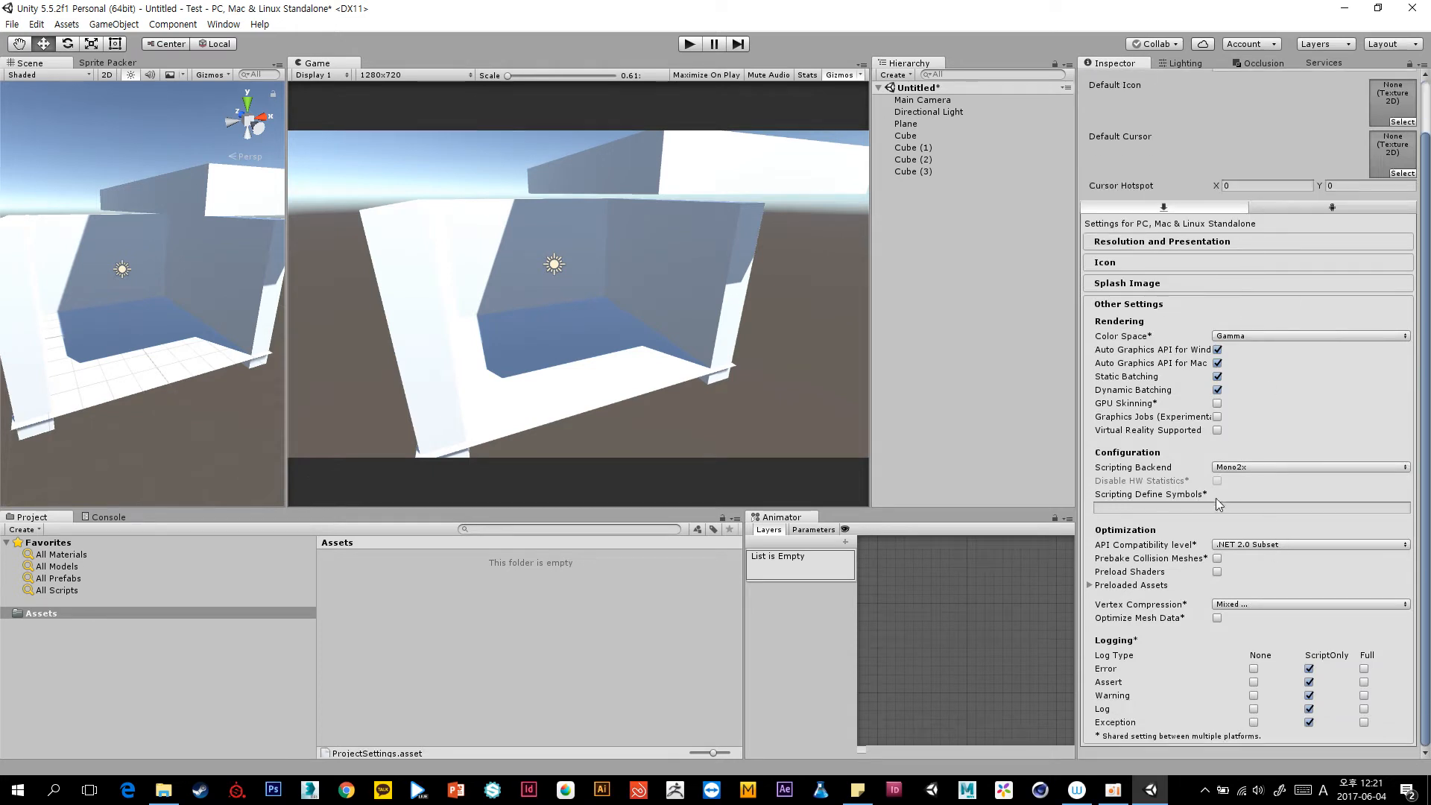
click(1226, 336)
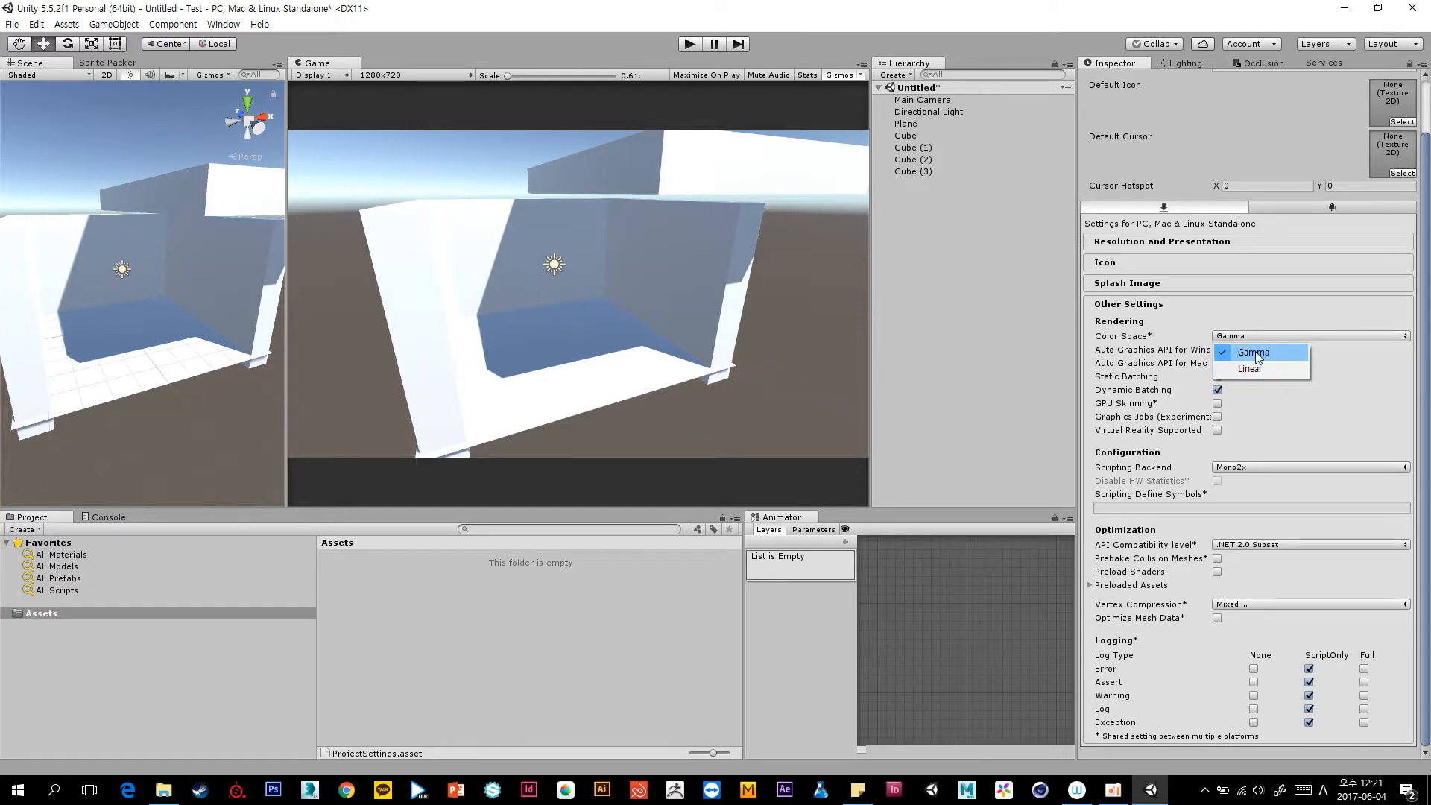
click(1151, 339)
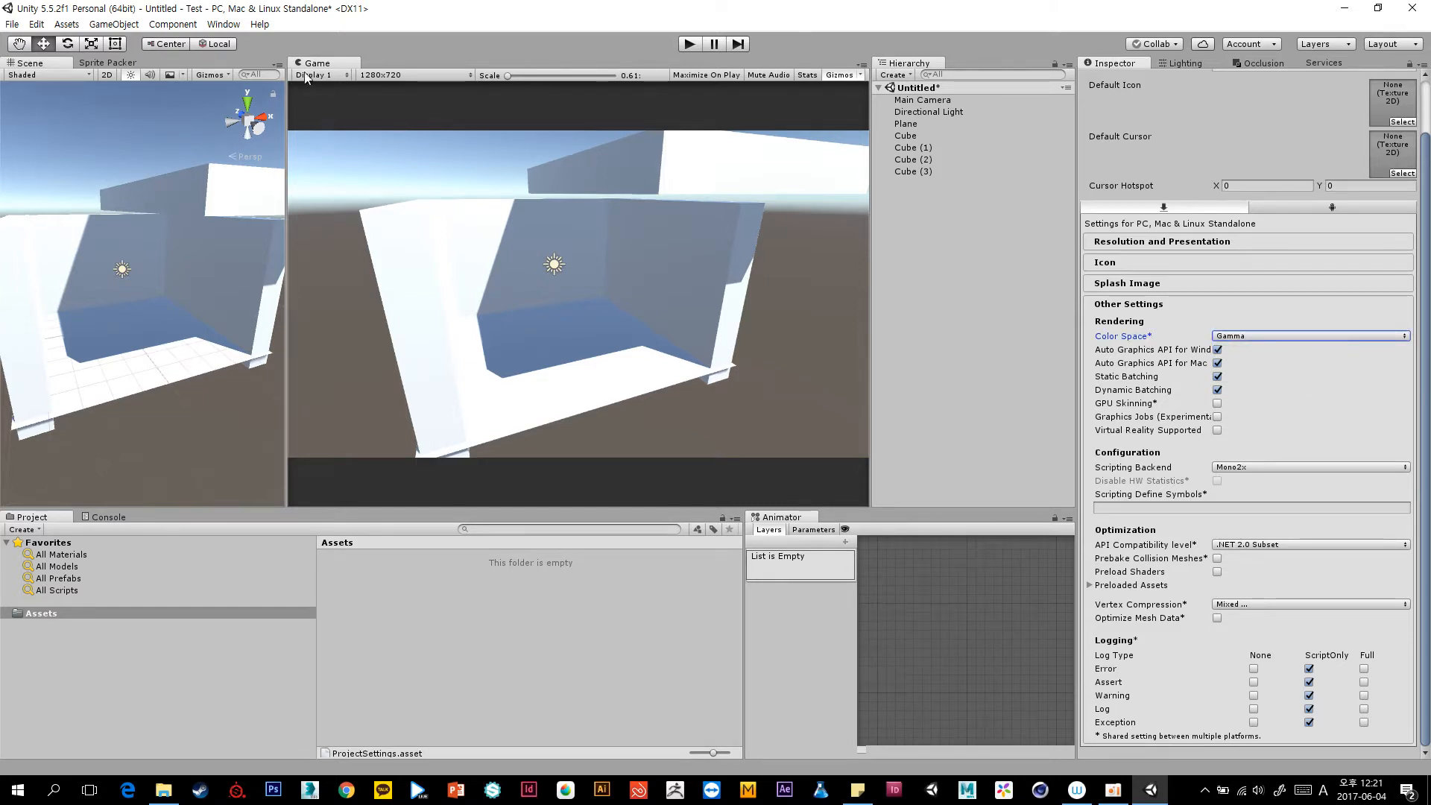
Open the project's Quality settings and make Fastest the active quality level.
click(36, 25)
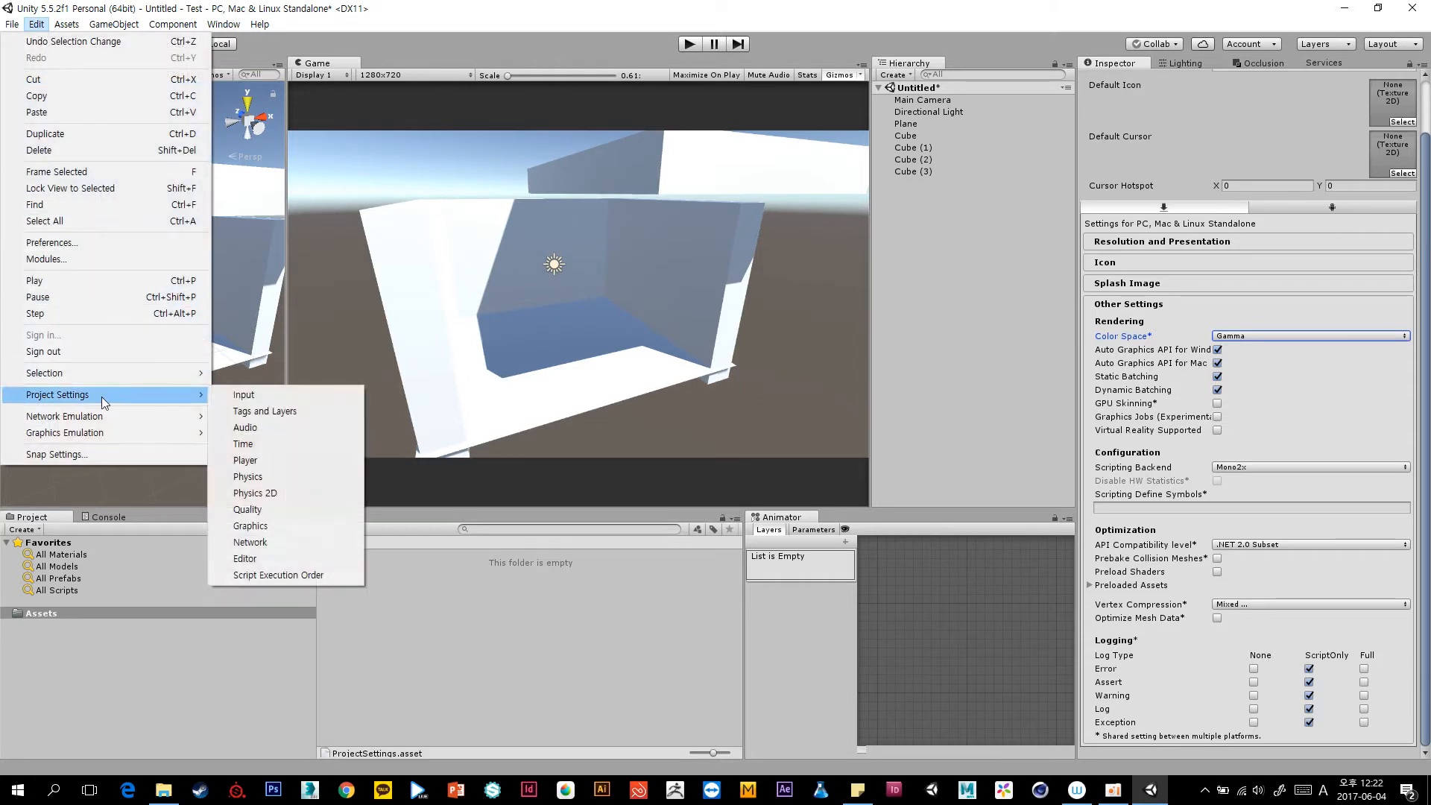
mouse_move(168, 396)
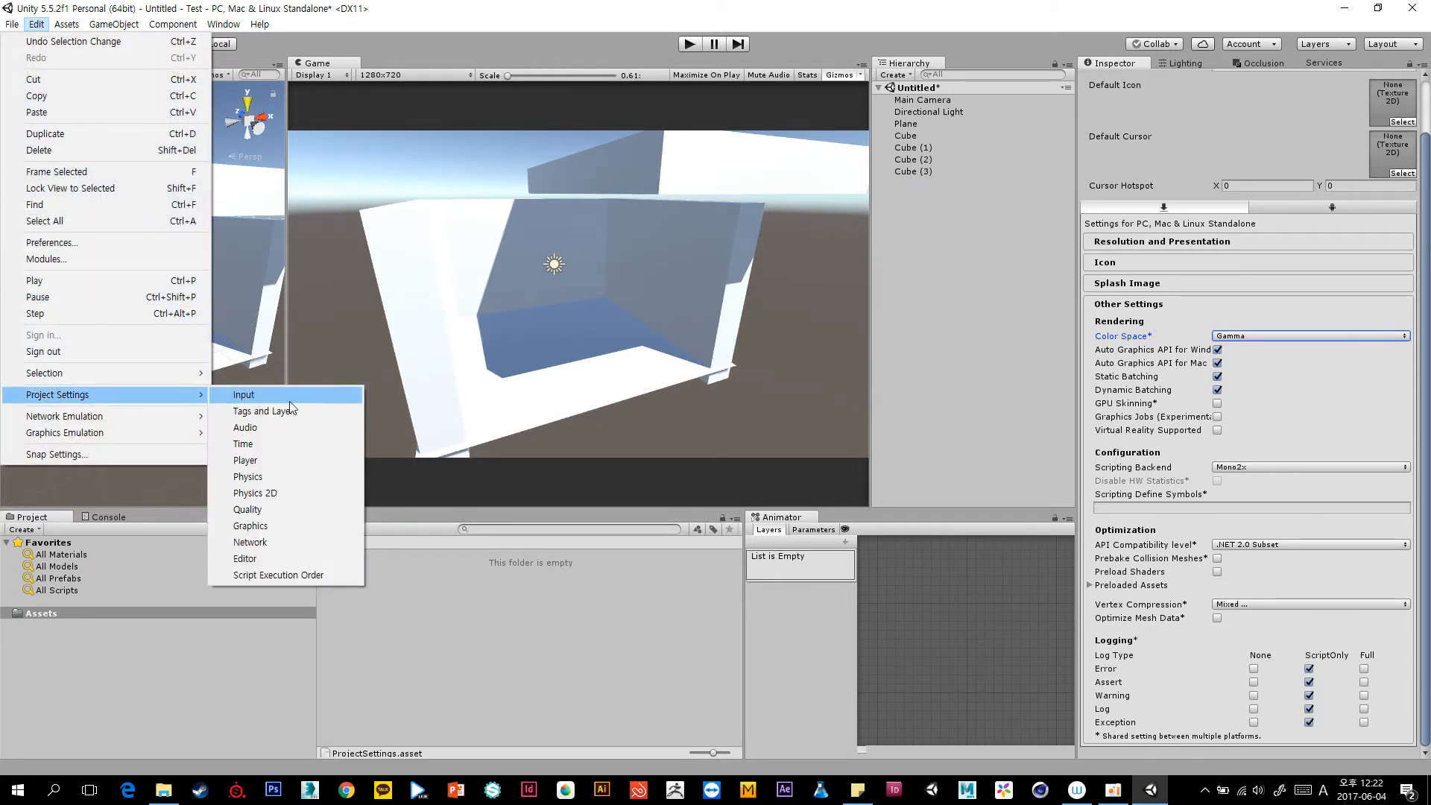
click(306, 510)
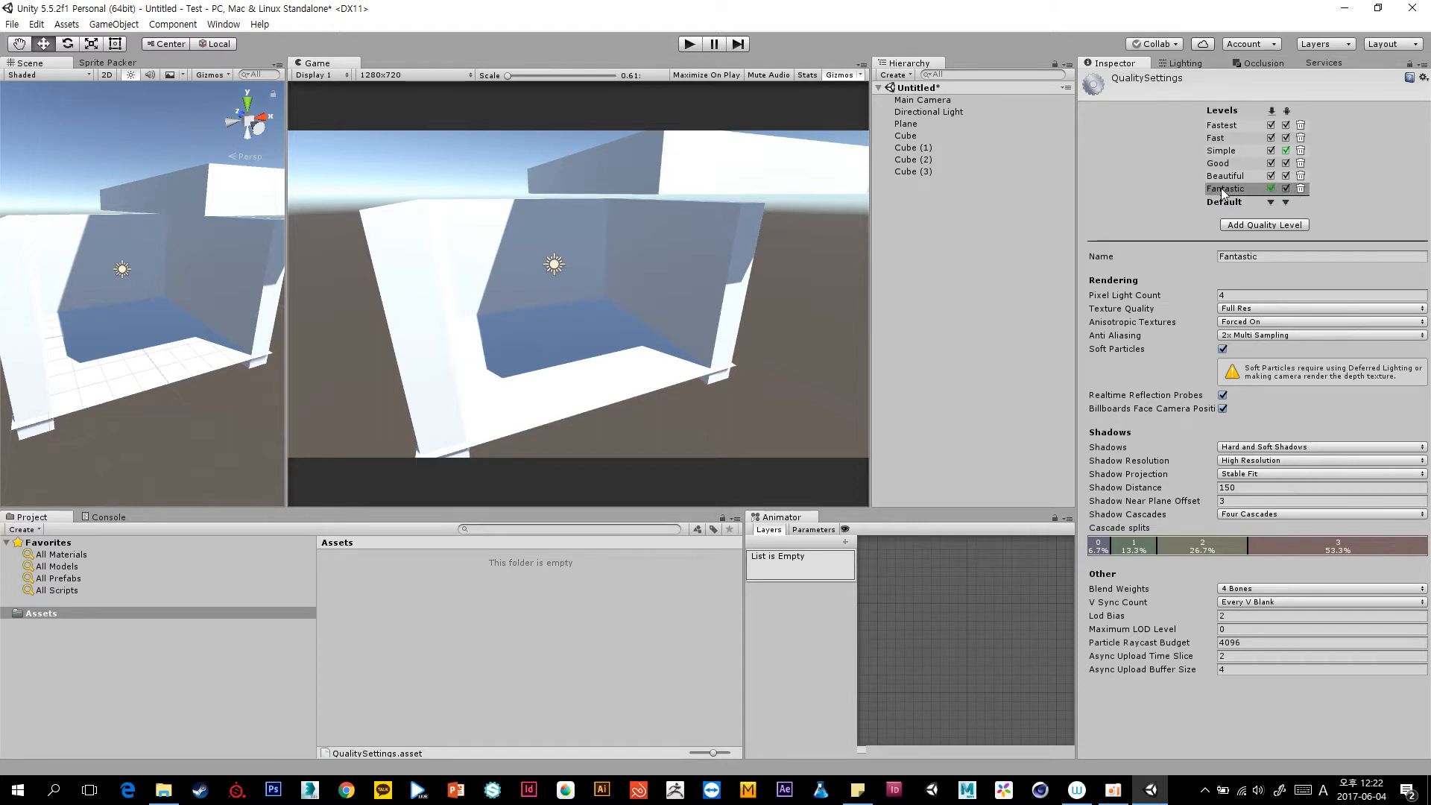
click(1232, 124)
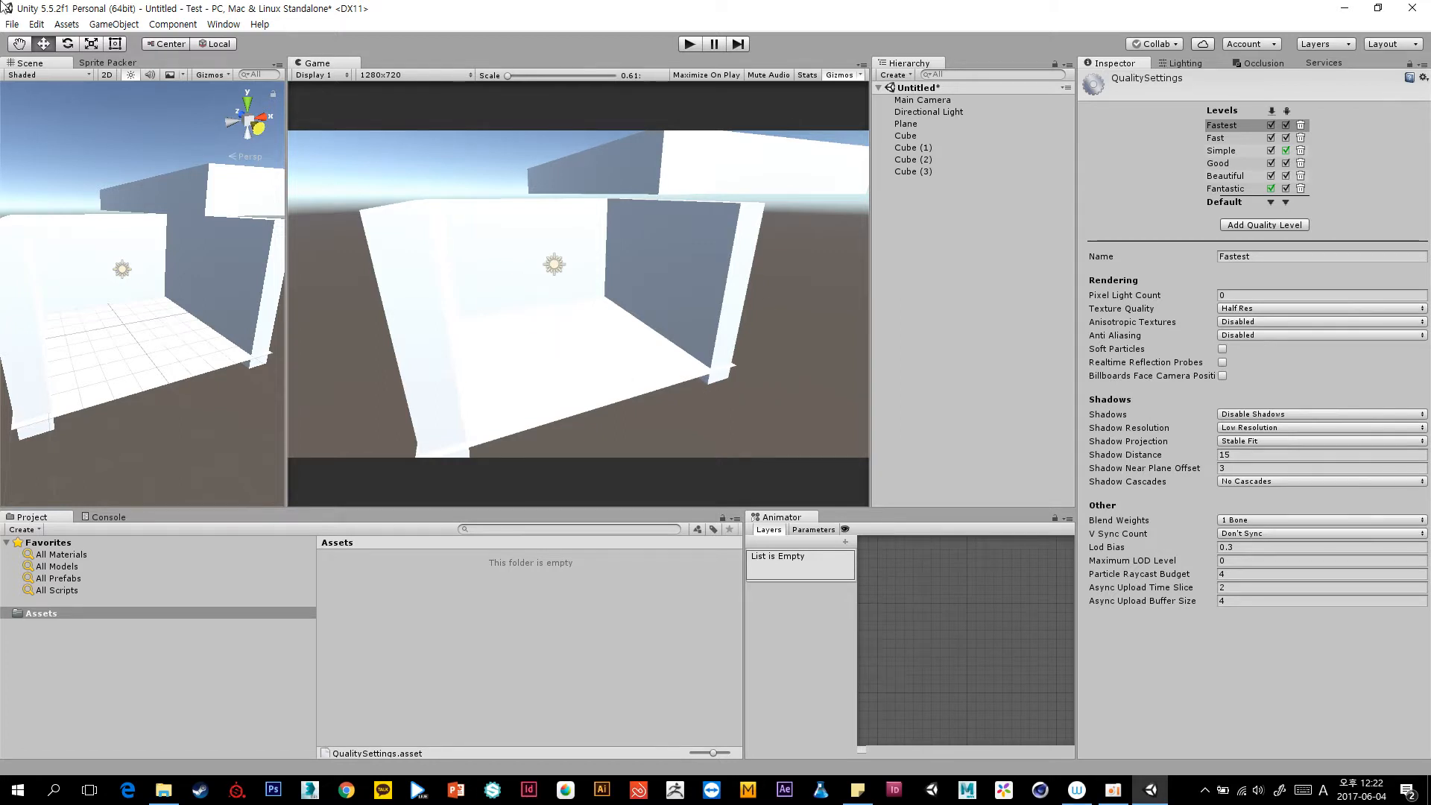
Set the Main Camera's Rendering Path to Forward and clear the selection.
click(36, 24)
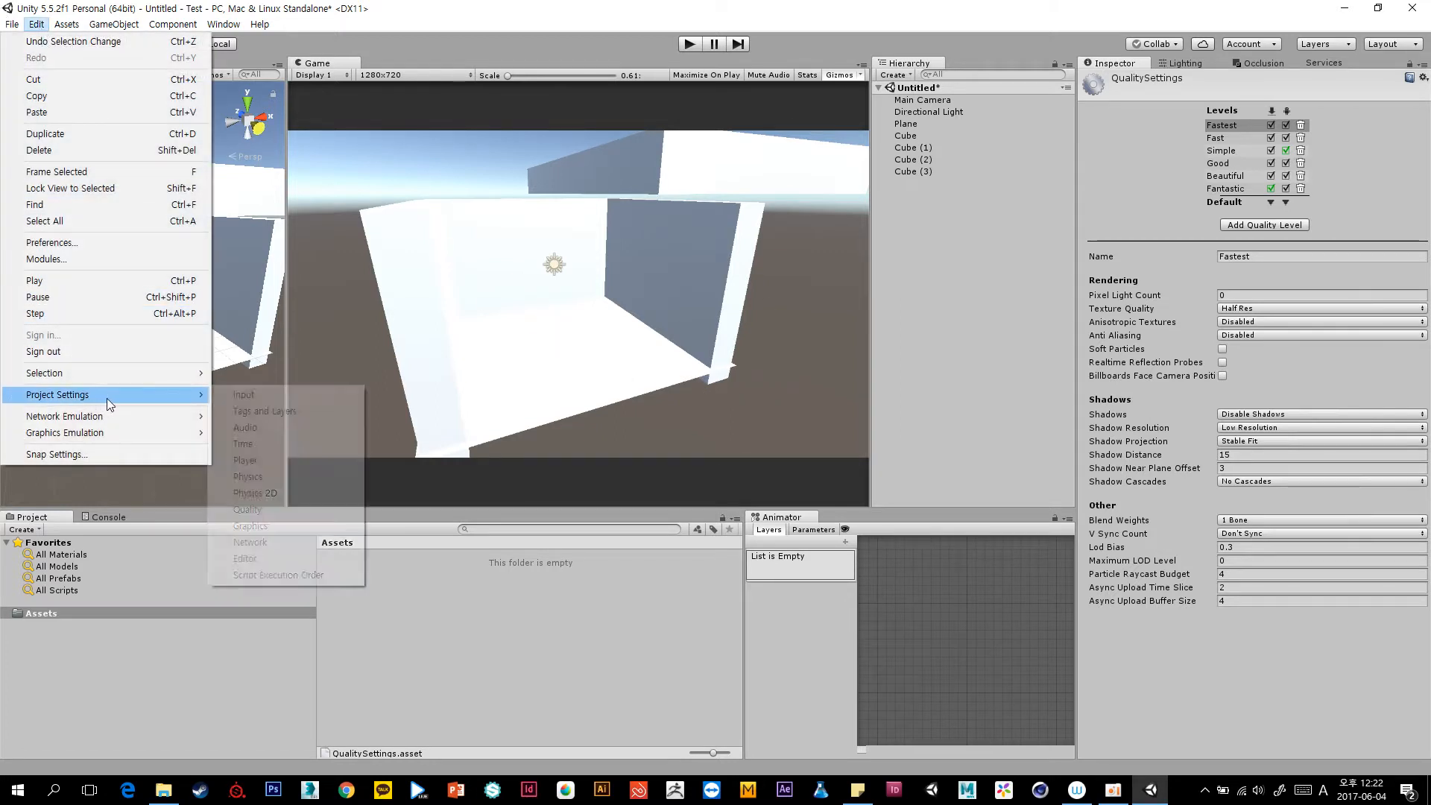
click(969, 145)
click(972, 99)
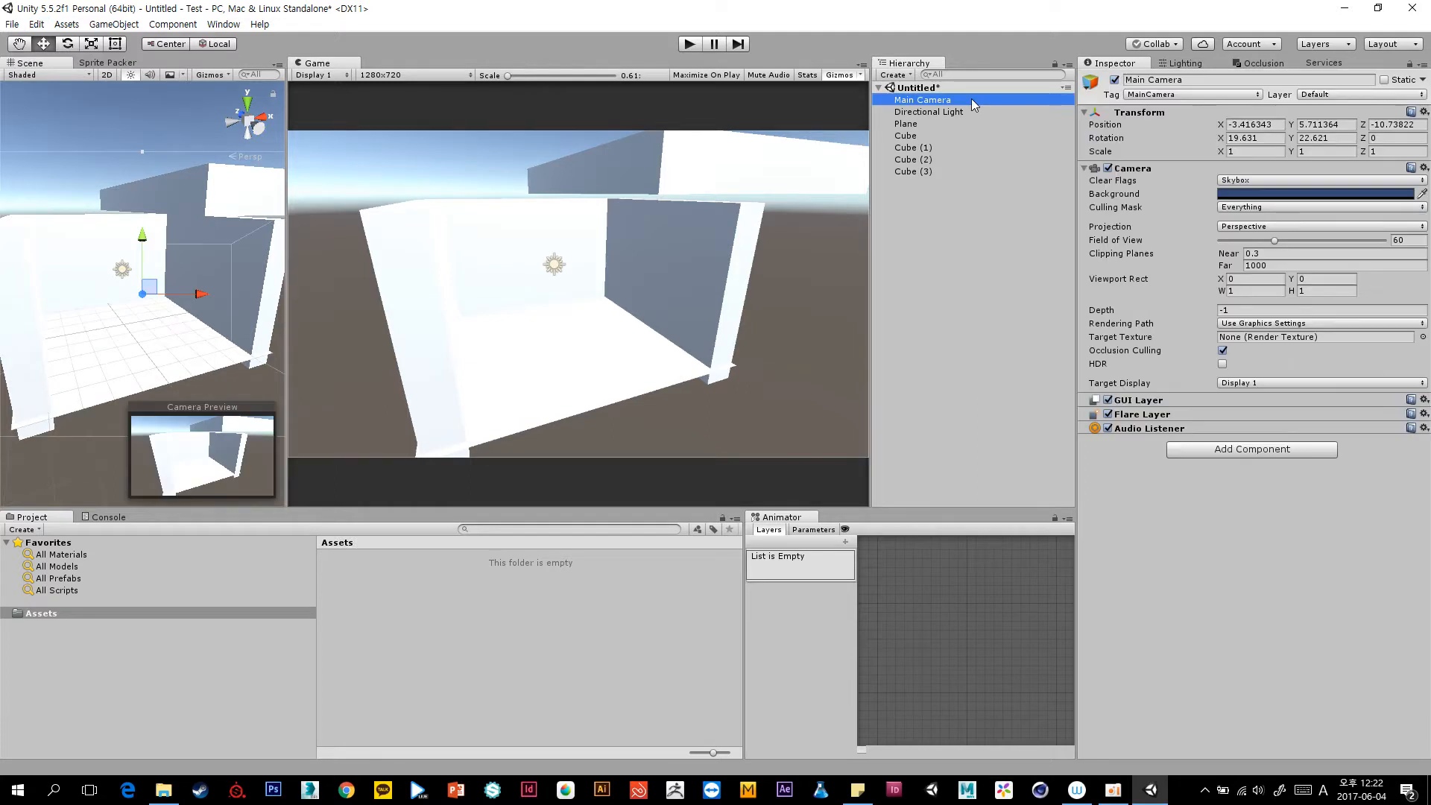
click(1234, 323)
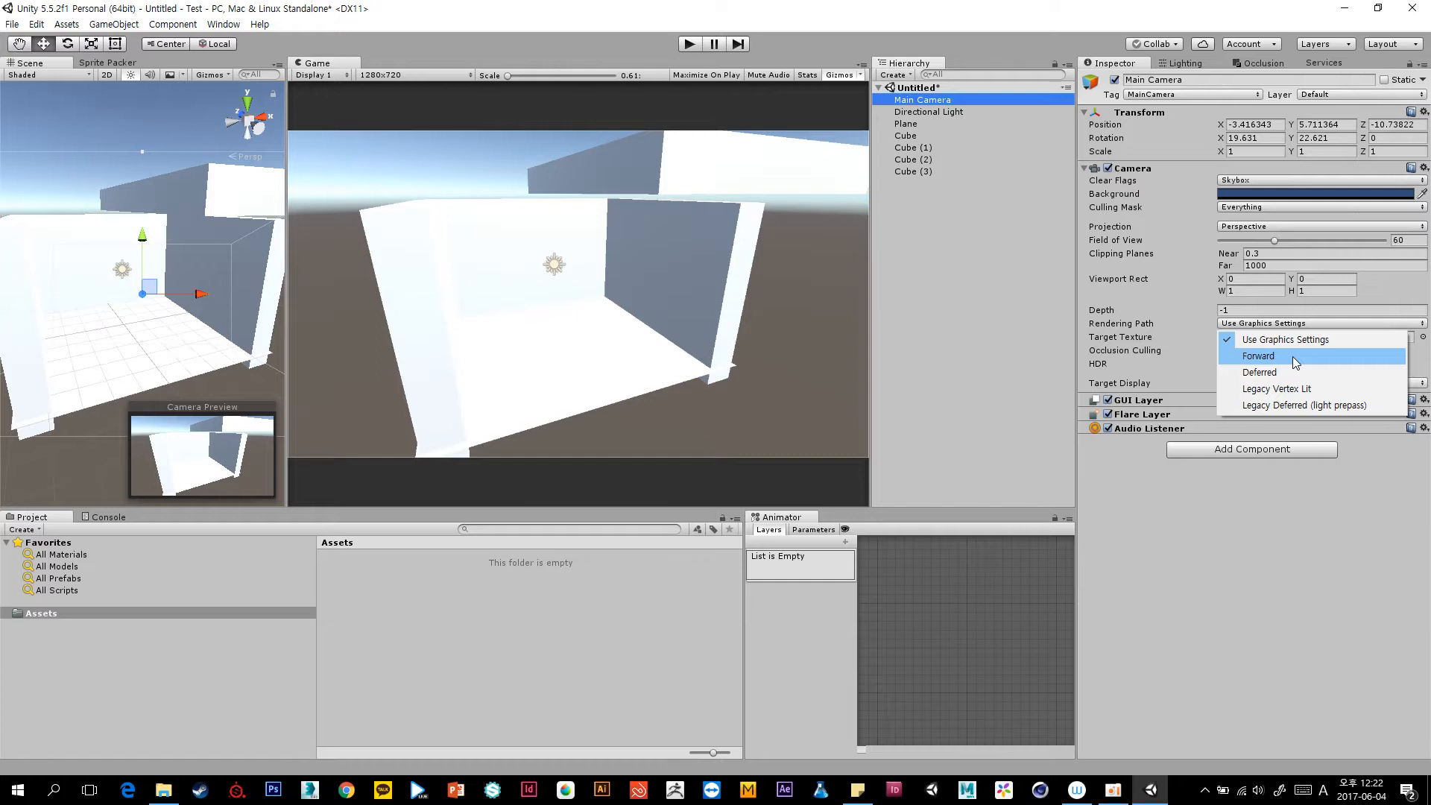
click(1295, 361)
click(1267, 324)
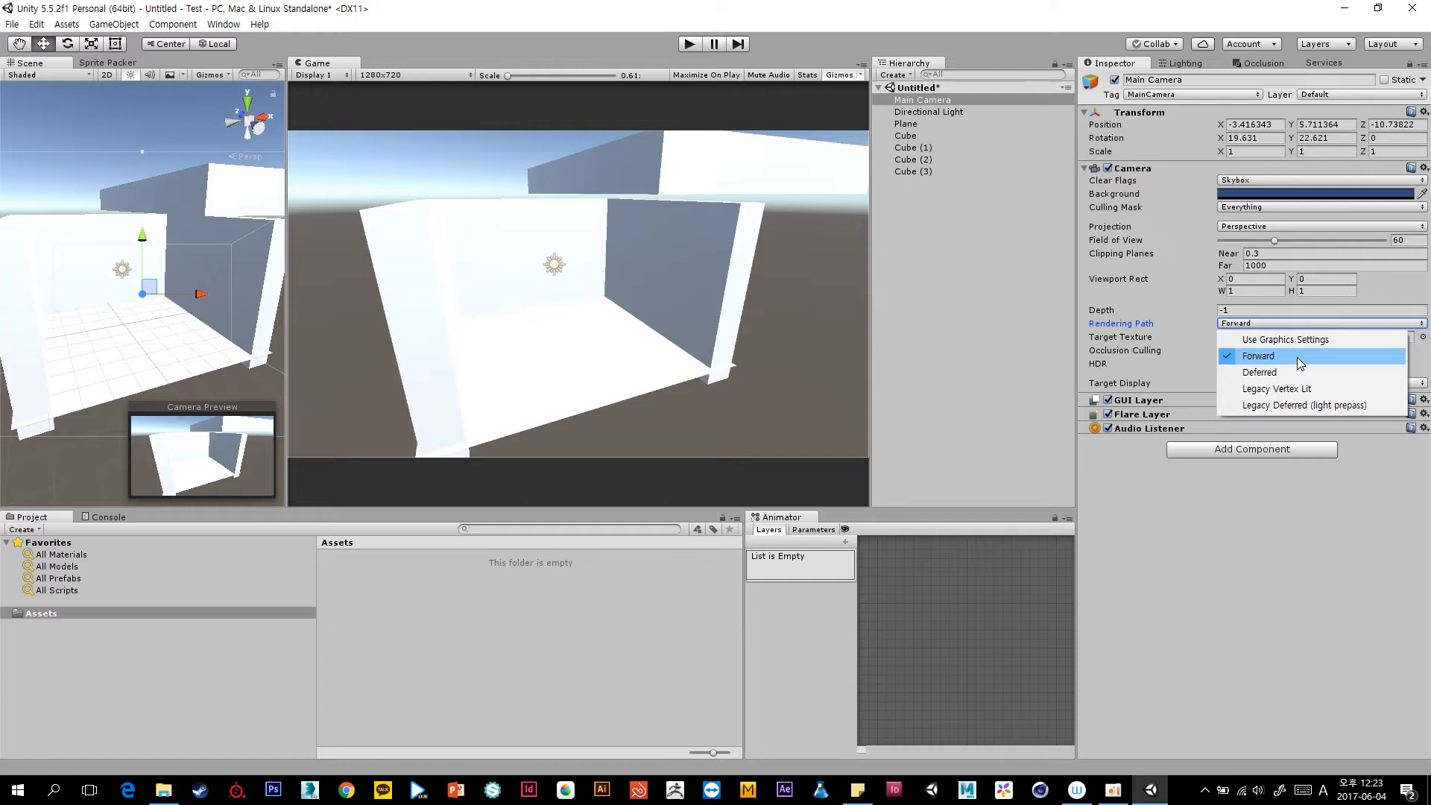
click(1300, 363)
click(954, 249)
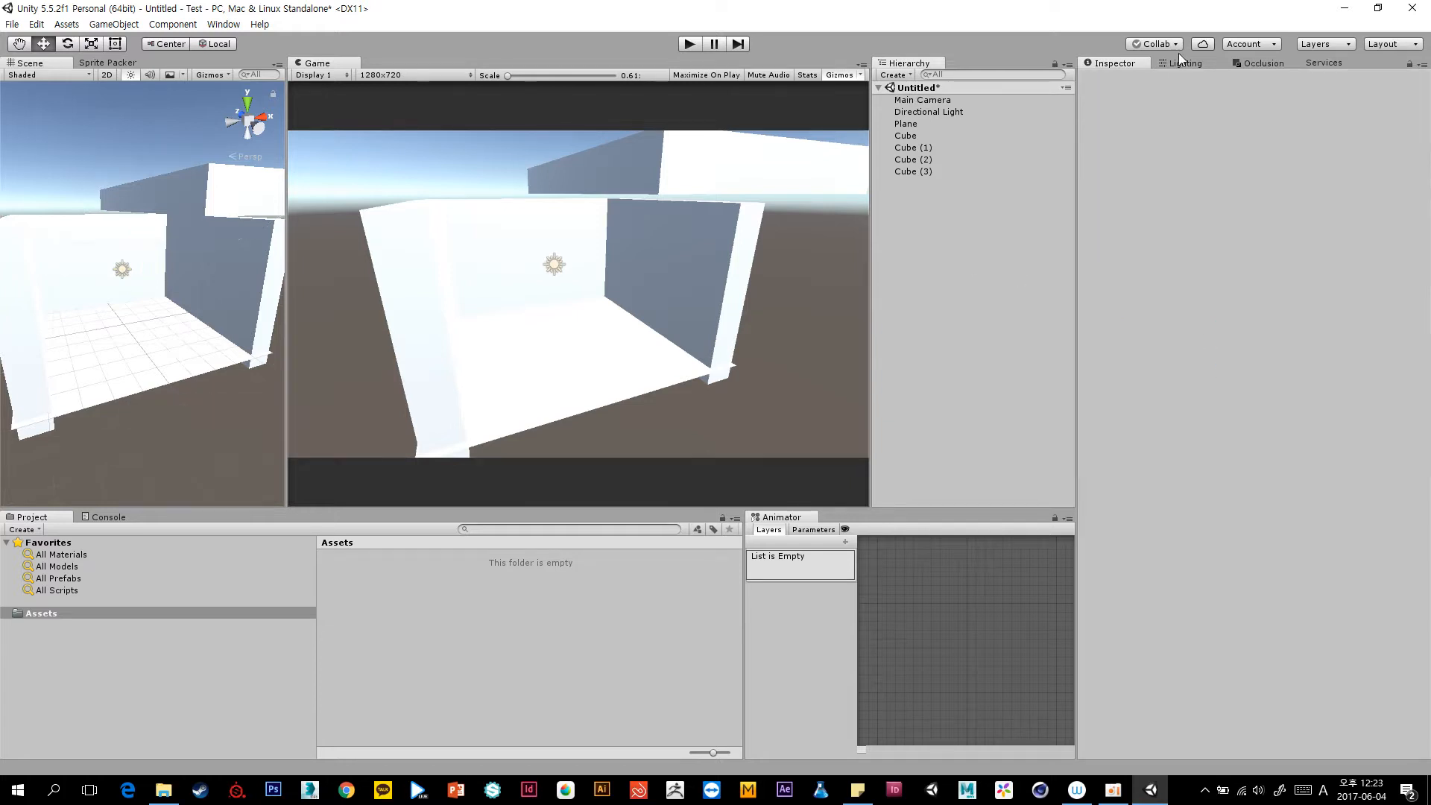
Look briefly at the Lighting settings, return to the Inspector and widen the Scene view to about half of the viewport area.
click(1185, 65)
click(1134, 62)
drag(285, 384, 485, 388)
Raise the walls so they no longer extend below the plane, with the ceiling block lifted to about Y 7.02 and selected.
scroll(313, 351, up, 4)
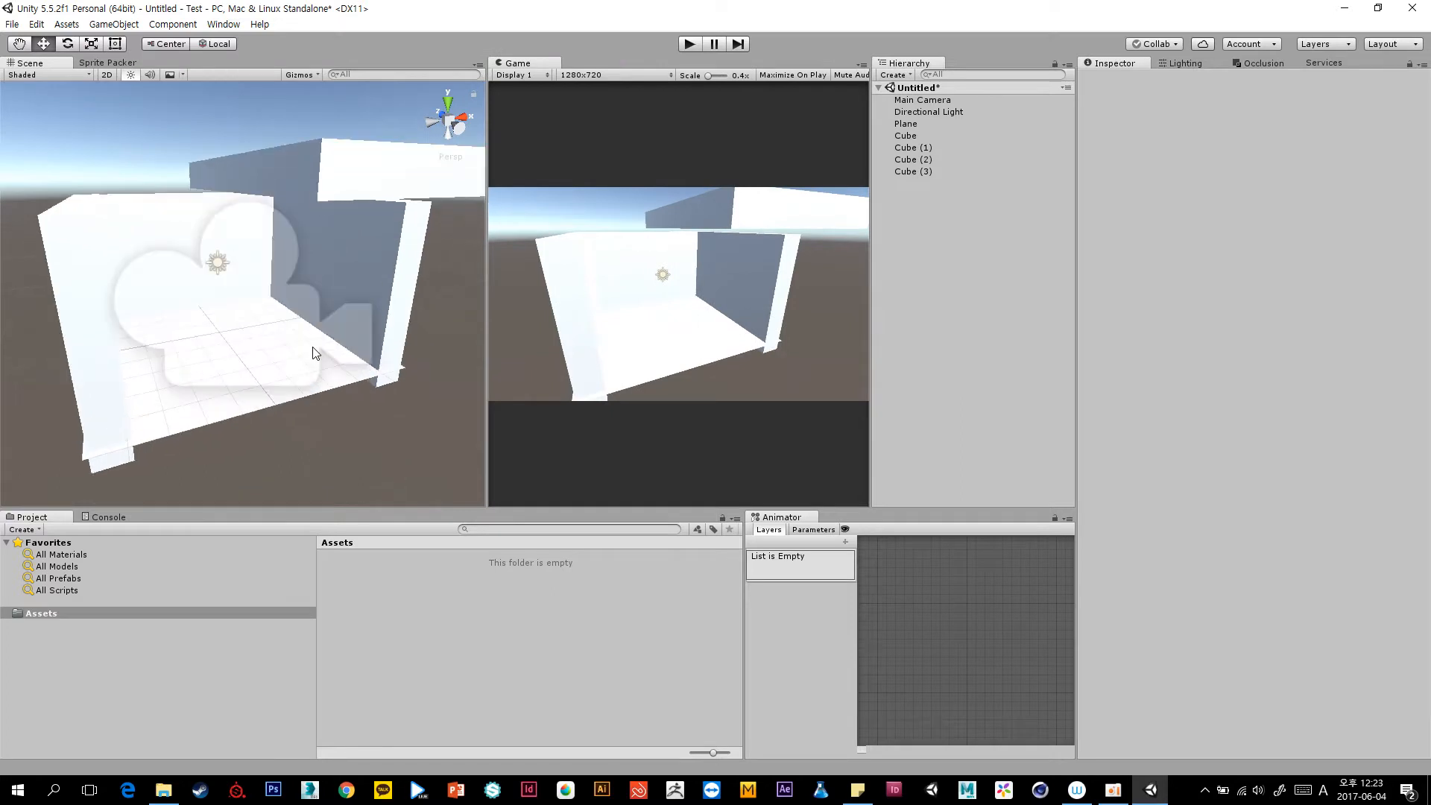
scroll(314, 349, down, 2)
middle_drag(316, 348, 304, 335)
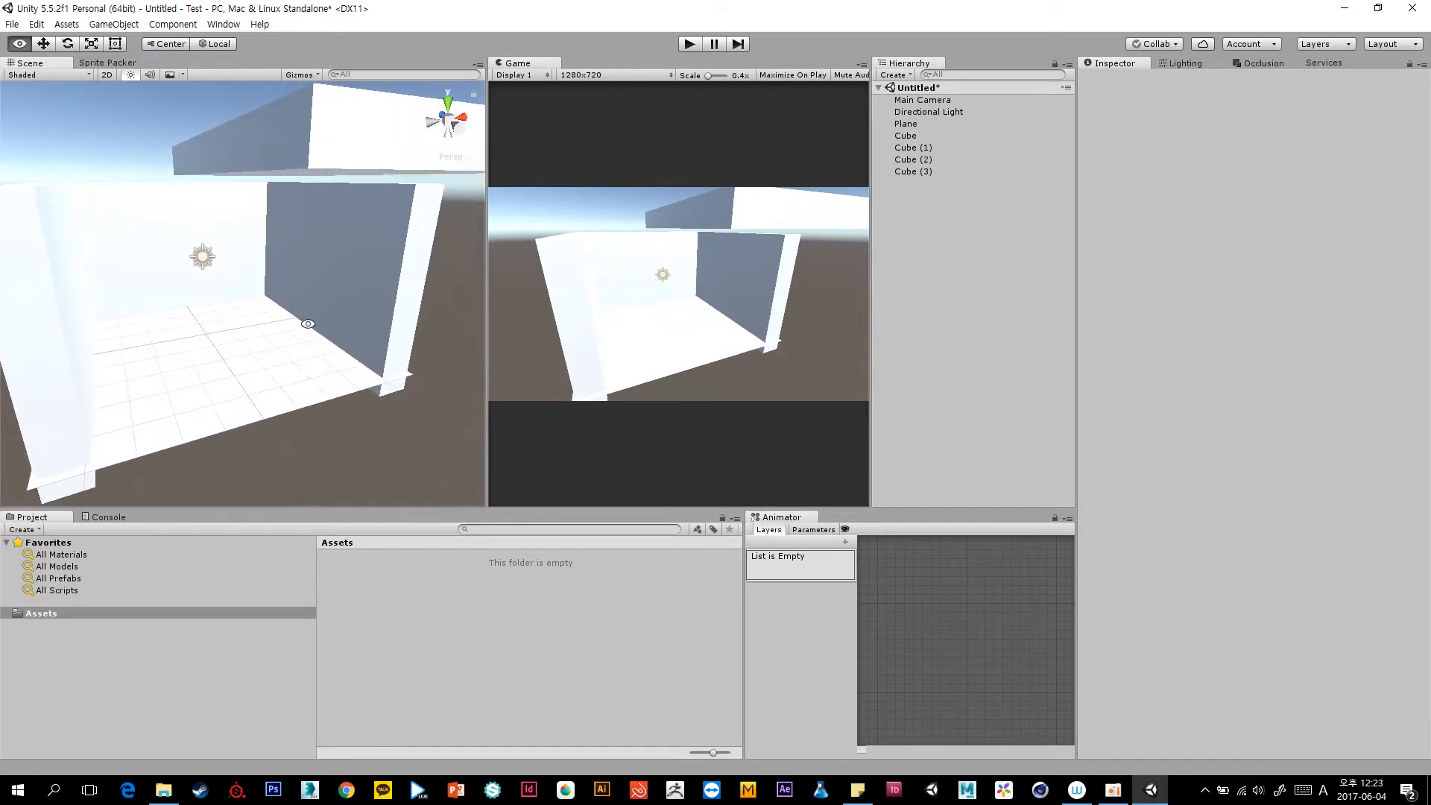
alt+drag(307, 328, 370, 301)
click(369, 301)
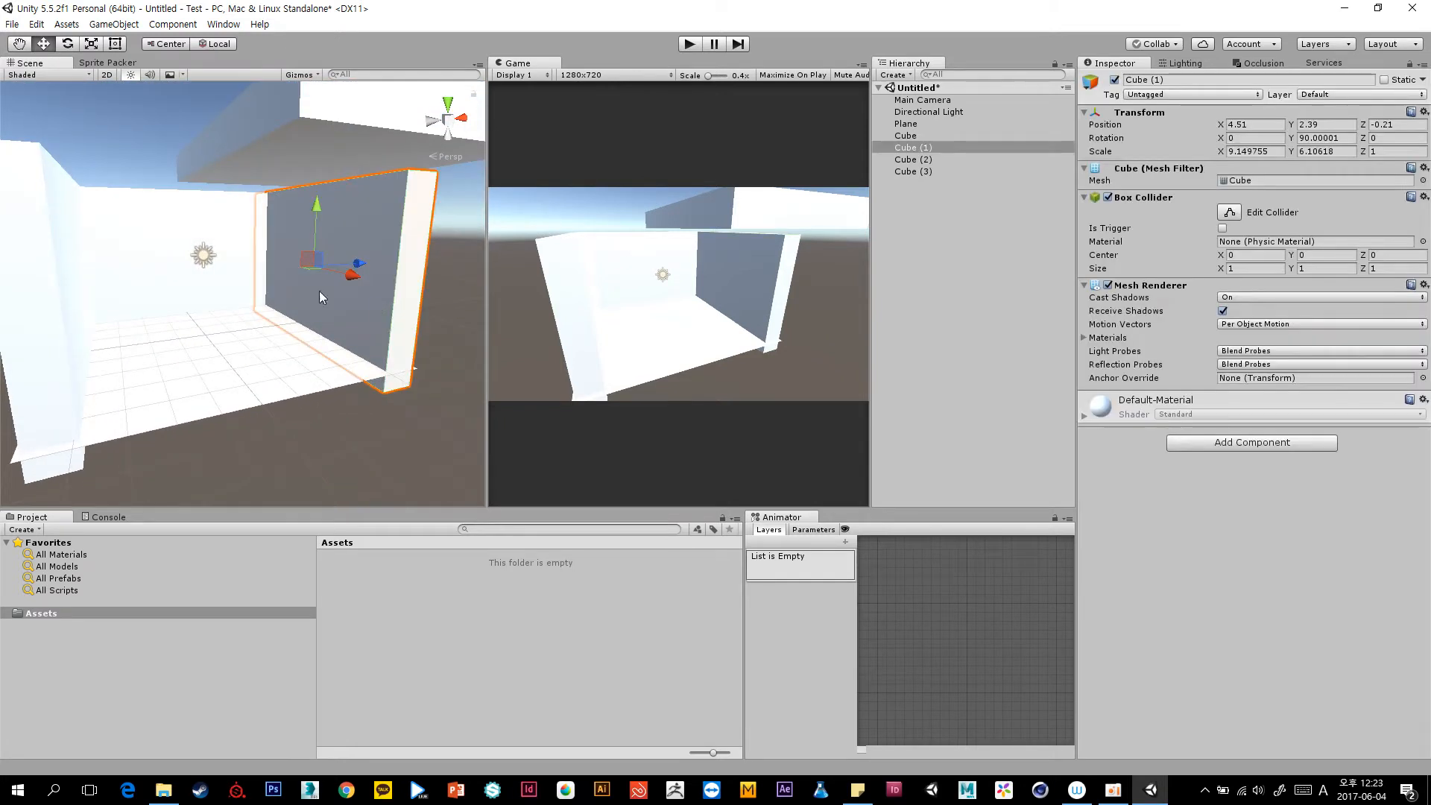
shift+click(58, 325)
drag(210, 218, 260, 297)
click(264, 255)
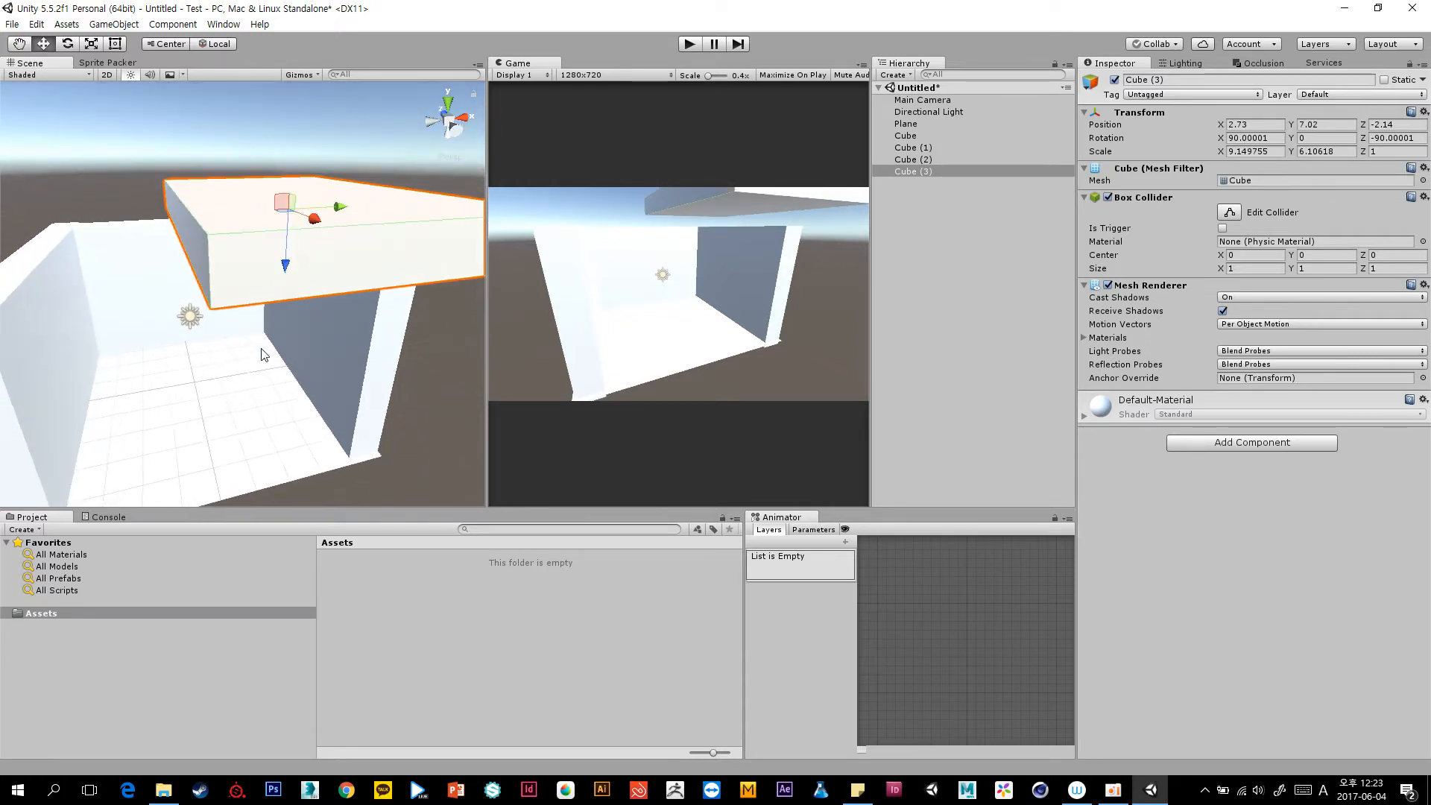
middle_drag(261, 351, 293, 298)
scroll(300, 305, down, 2)
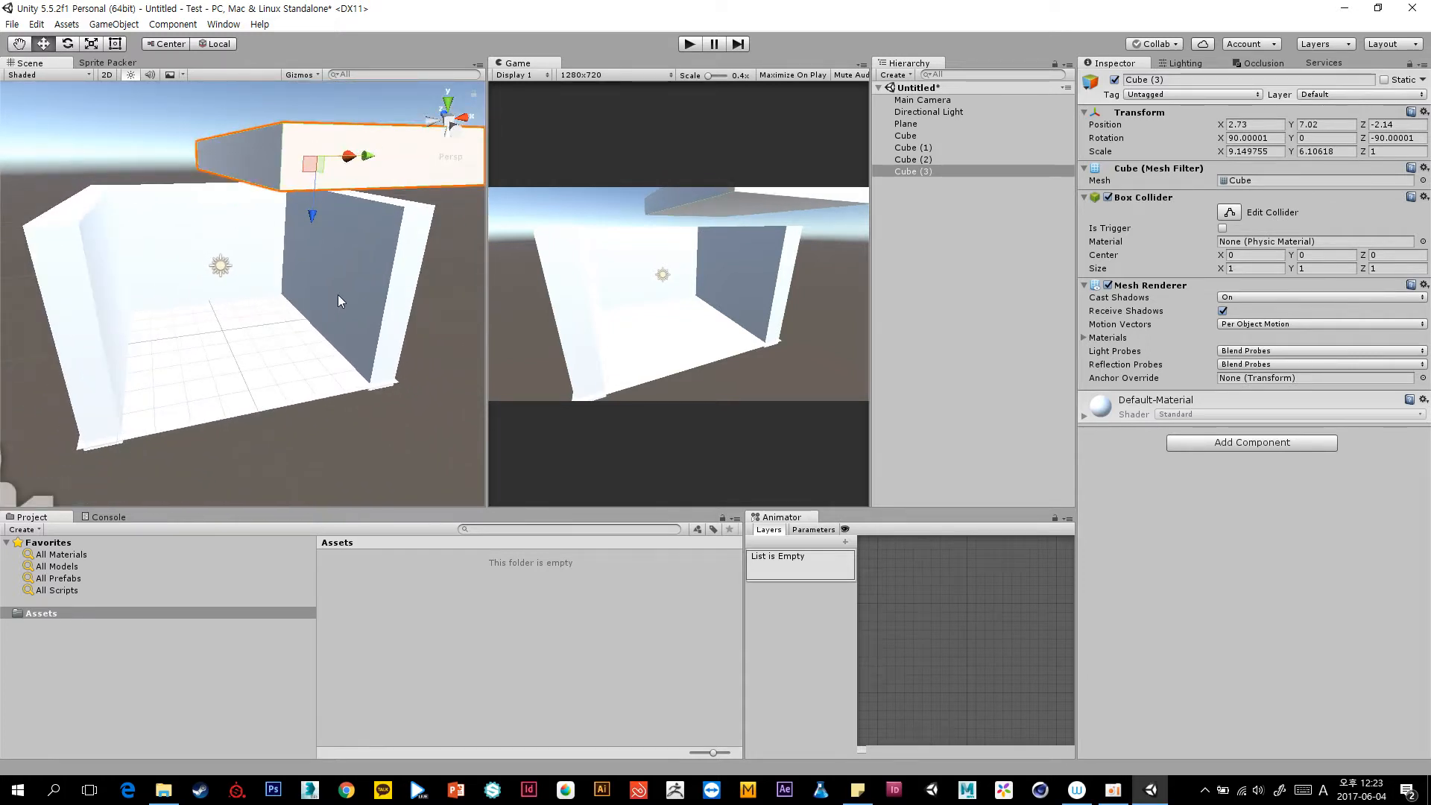
alt+drag(337, 301, 292, 322)
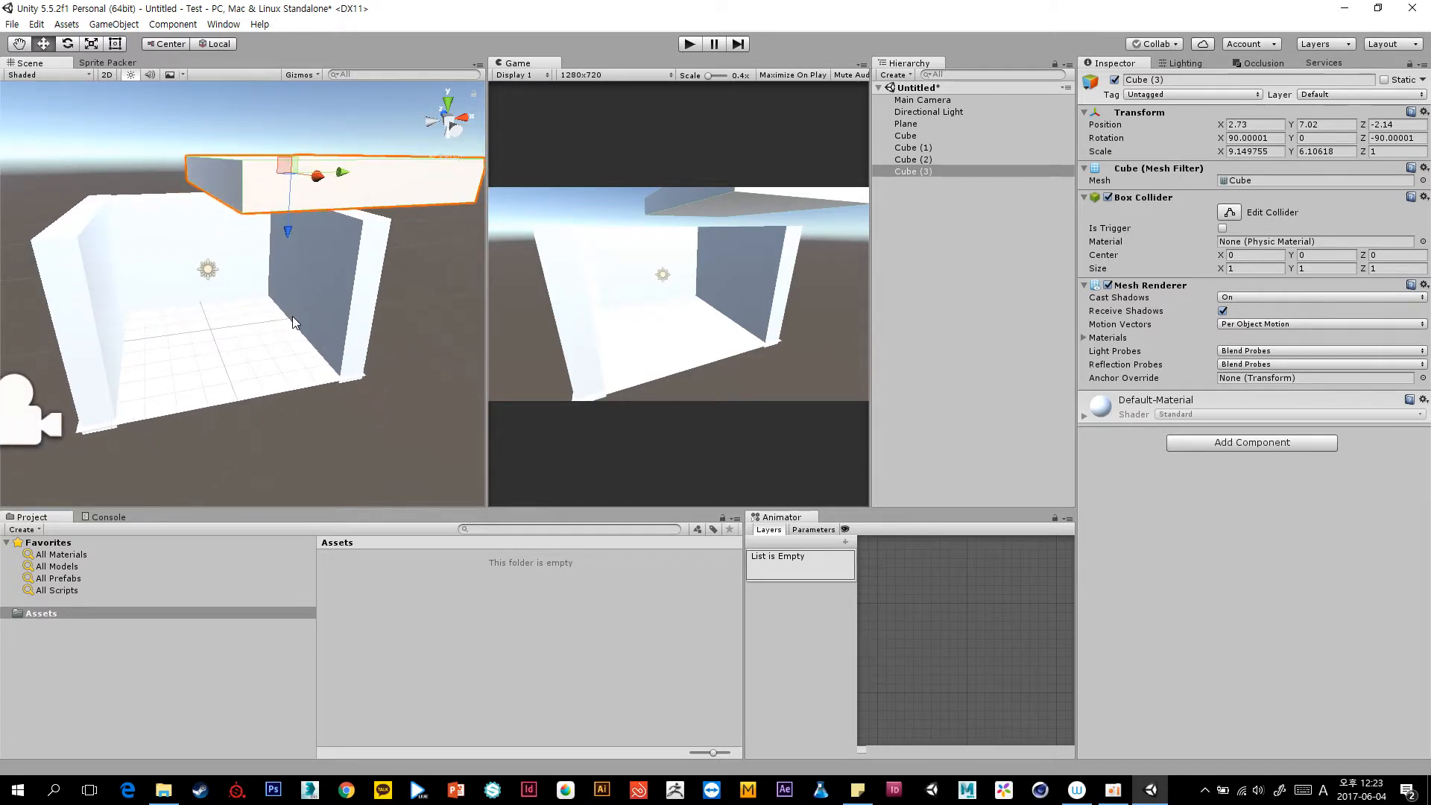
scroll(293, 322, up, 2)
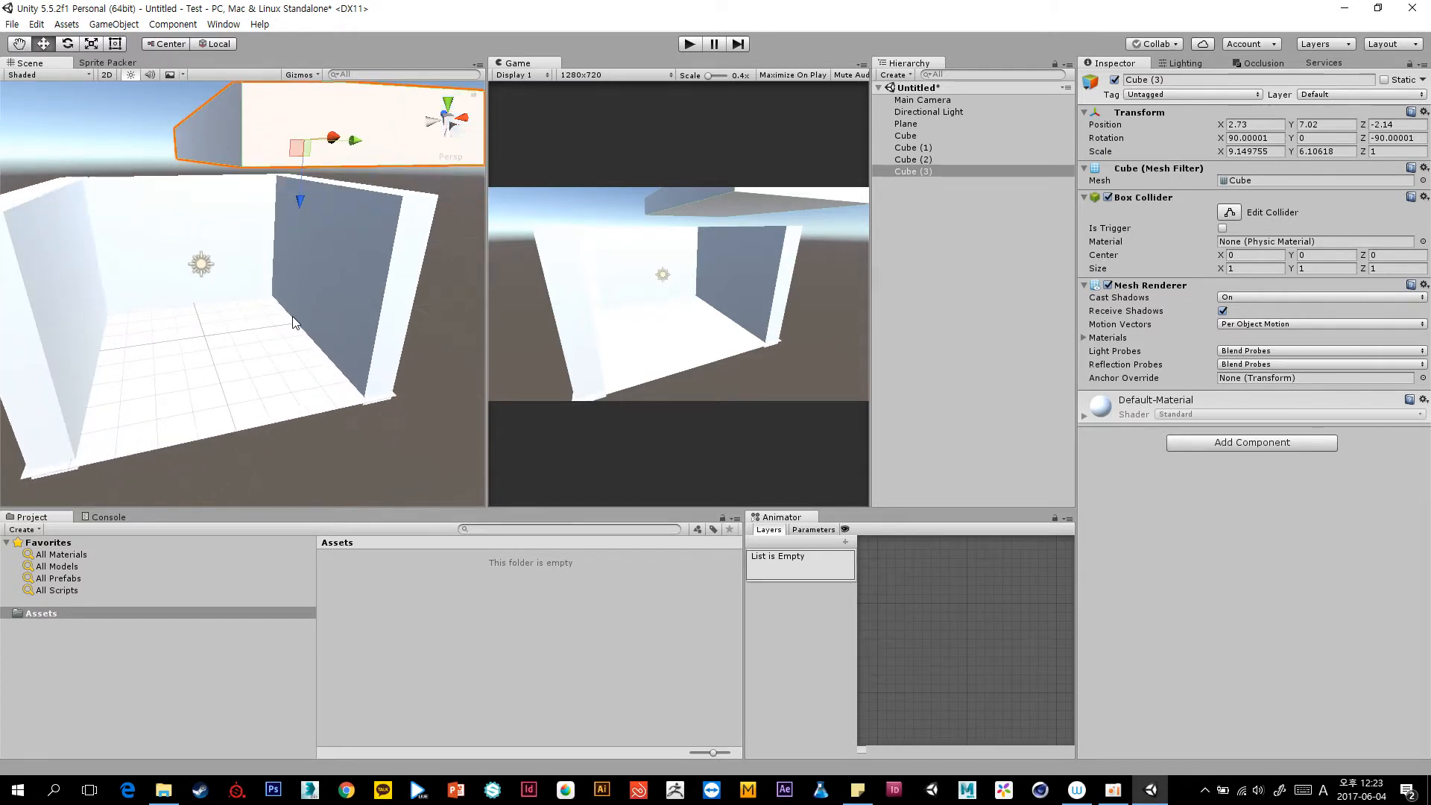
scroll(271, 328, up, 4)
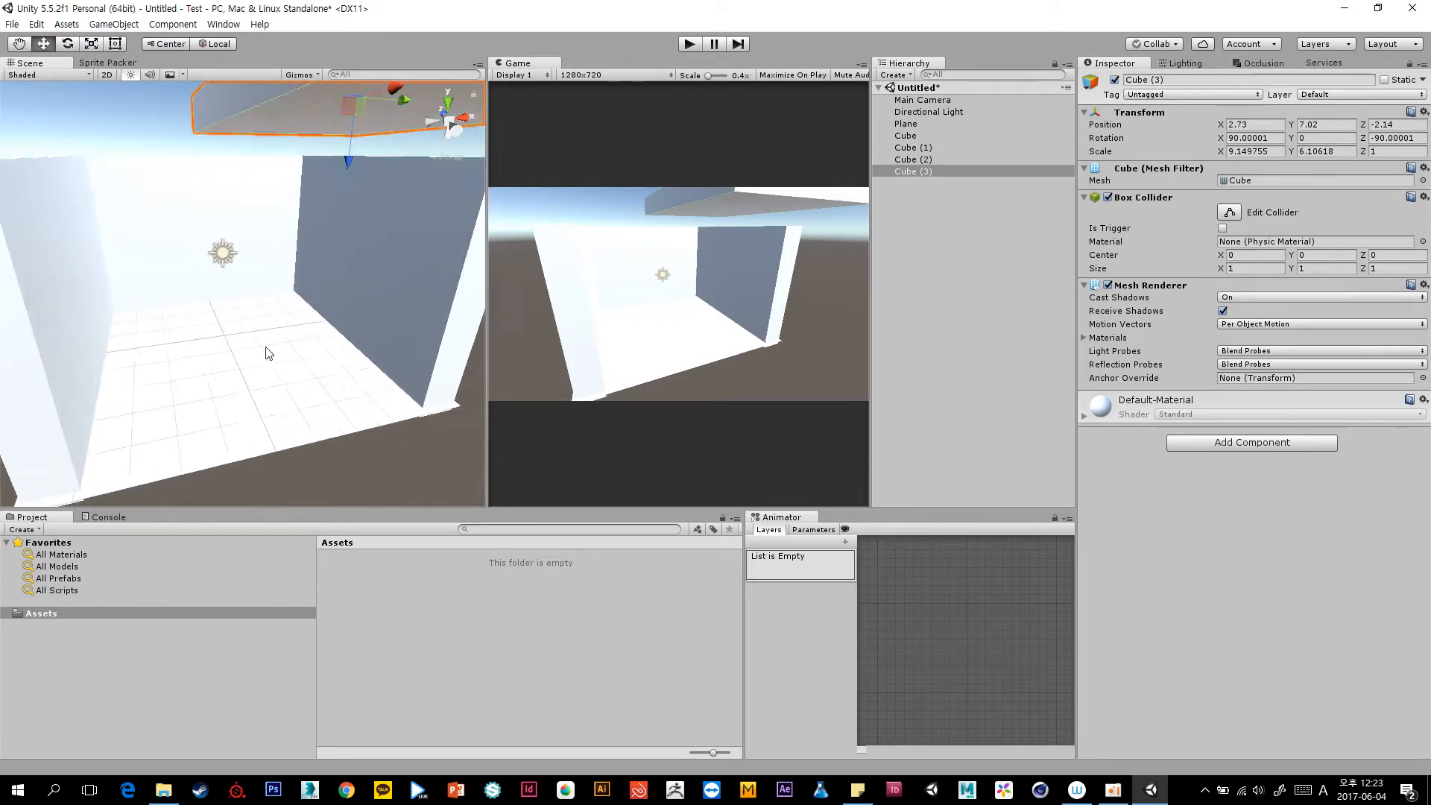
scroll(269, 353, down, 5)
alt+drag(286, 340, 287, 328)
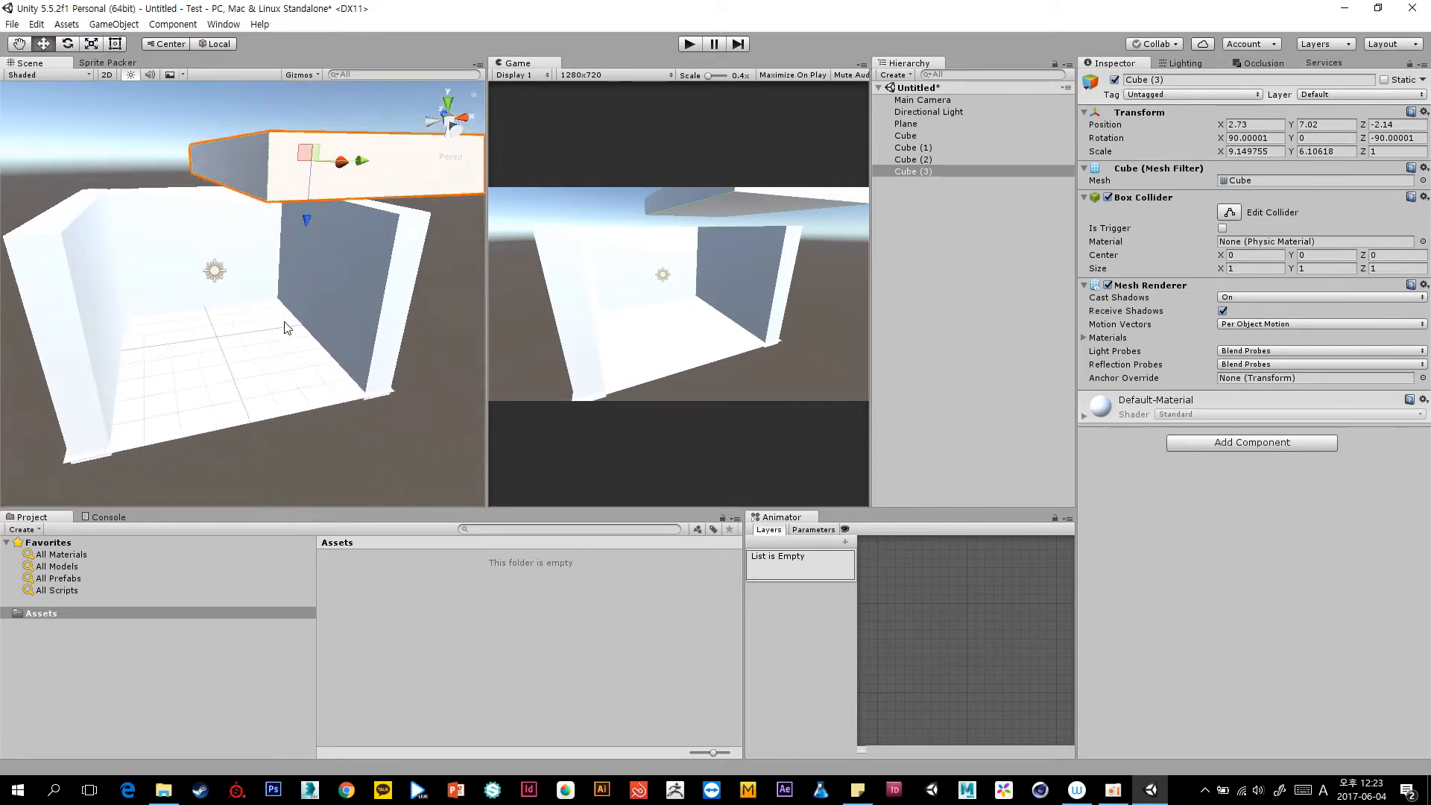
scroll(287, 324, up, 3)
scroll(290, 322, down, 2)
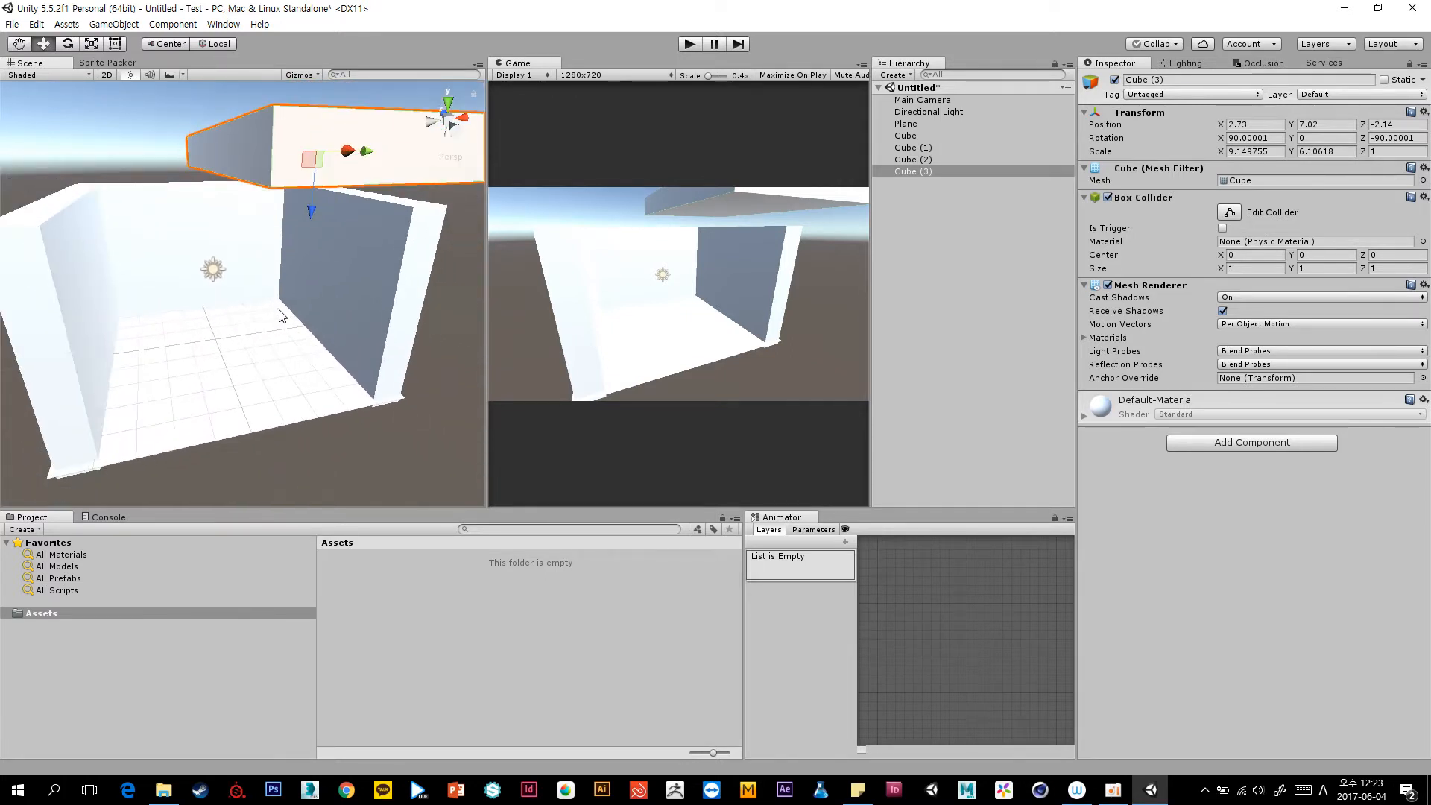
Create a folder named Art in the project's Assets folder and open it.
click(88, 612)
right_click(118, 613)
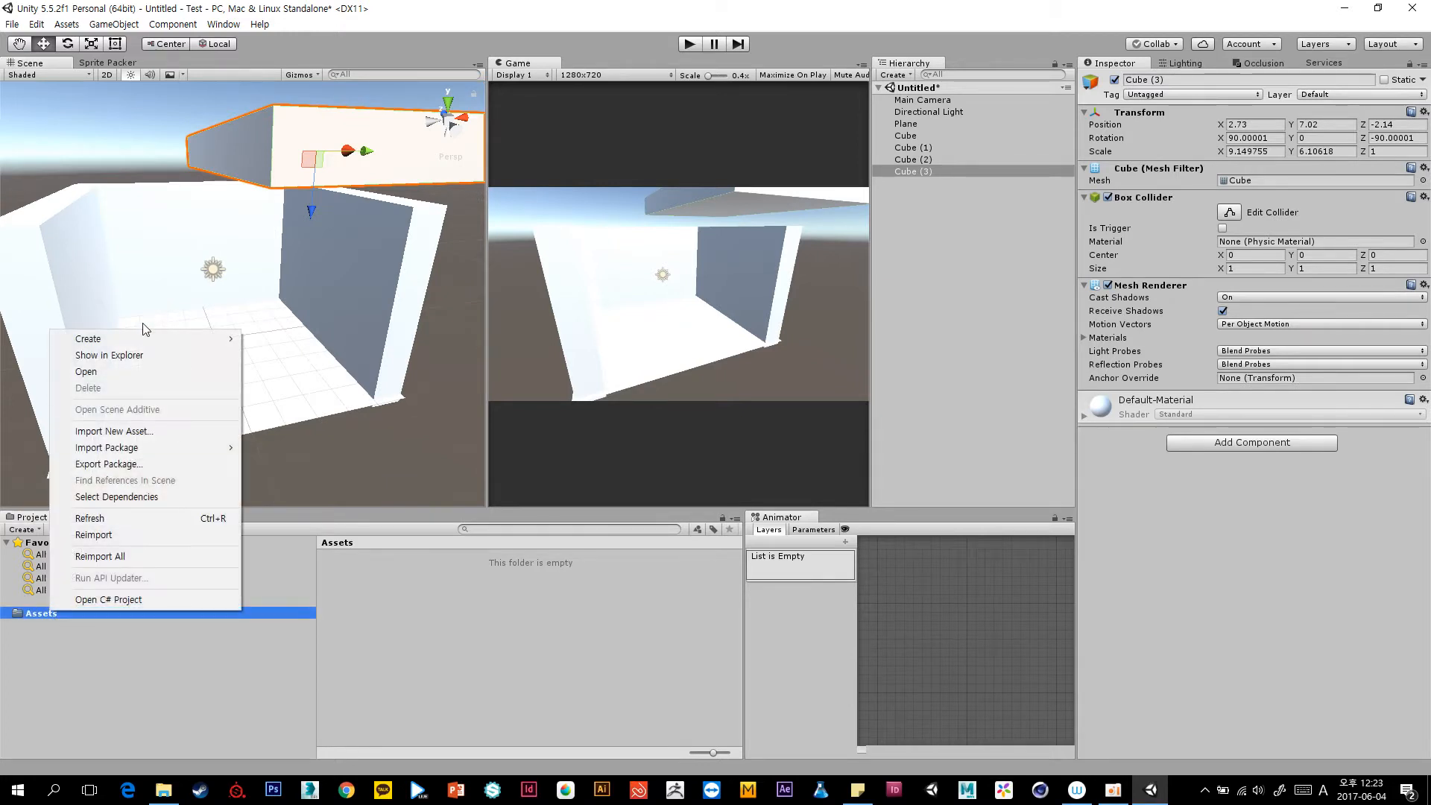
mouse_move(146, 337)
click(260, 339)
text(A)
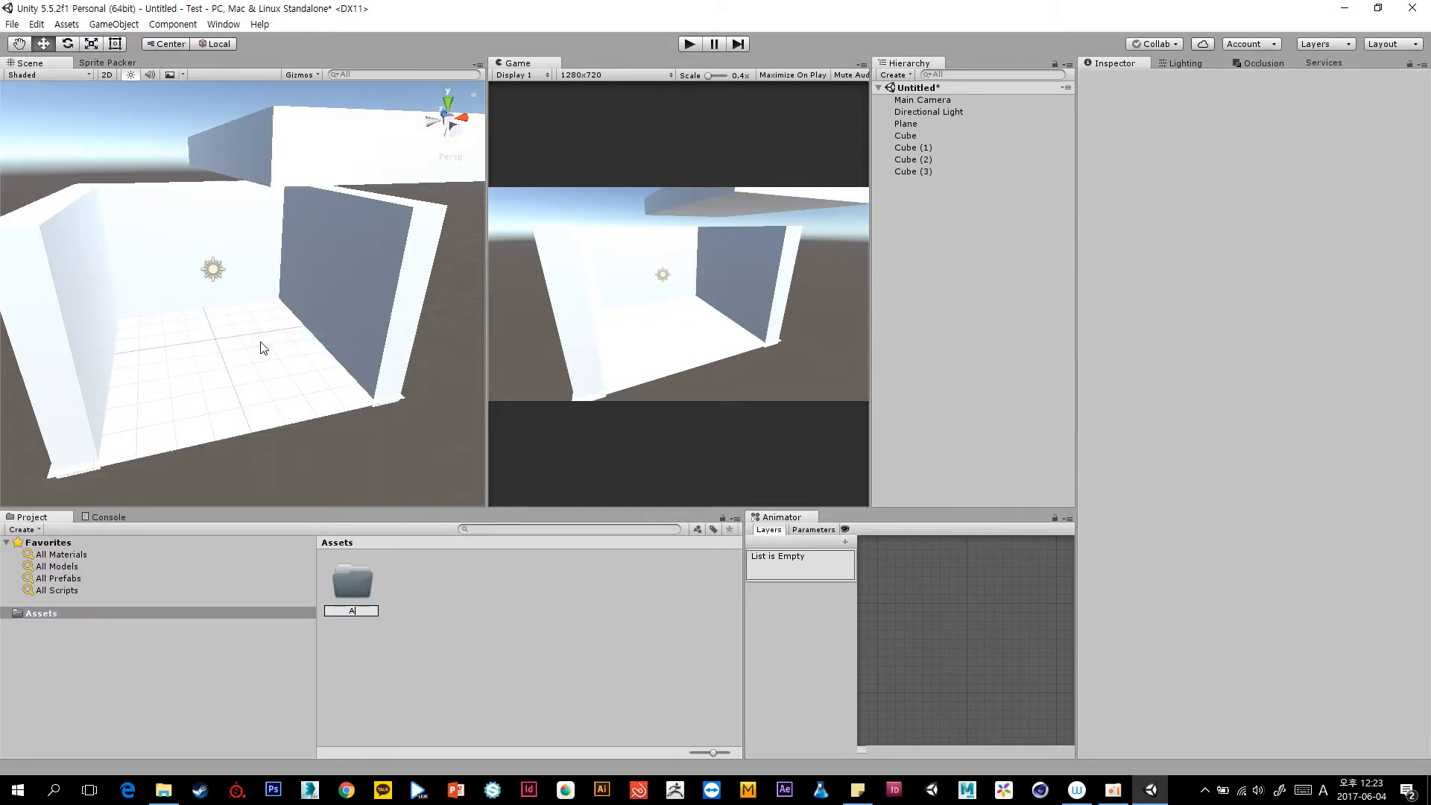
text(rt)
key(Return)
key(Return)
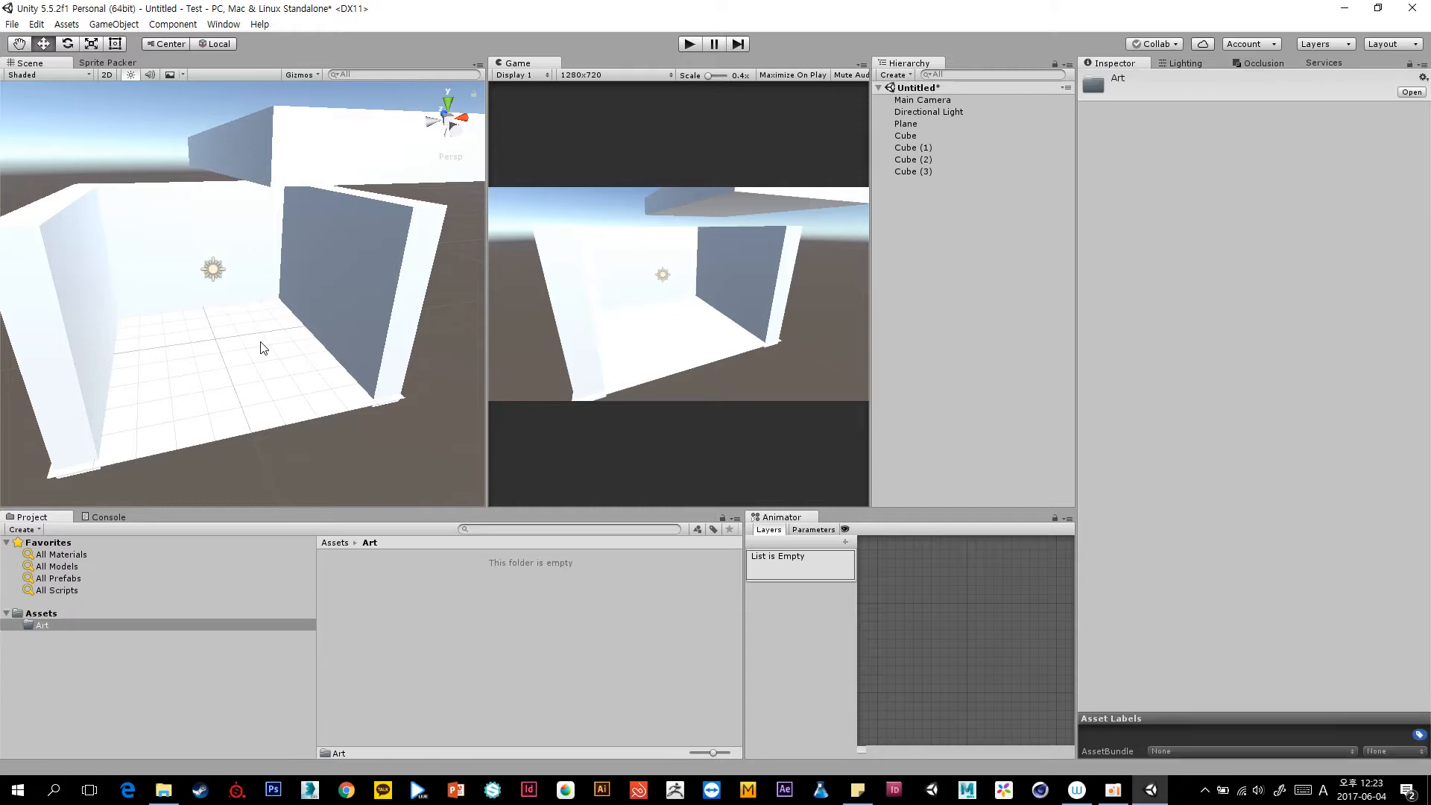
Create a subfolder named Texture&Mat inside the Art folder.
right_click(117, 627)
mouse_move(217, 359)
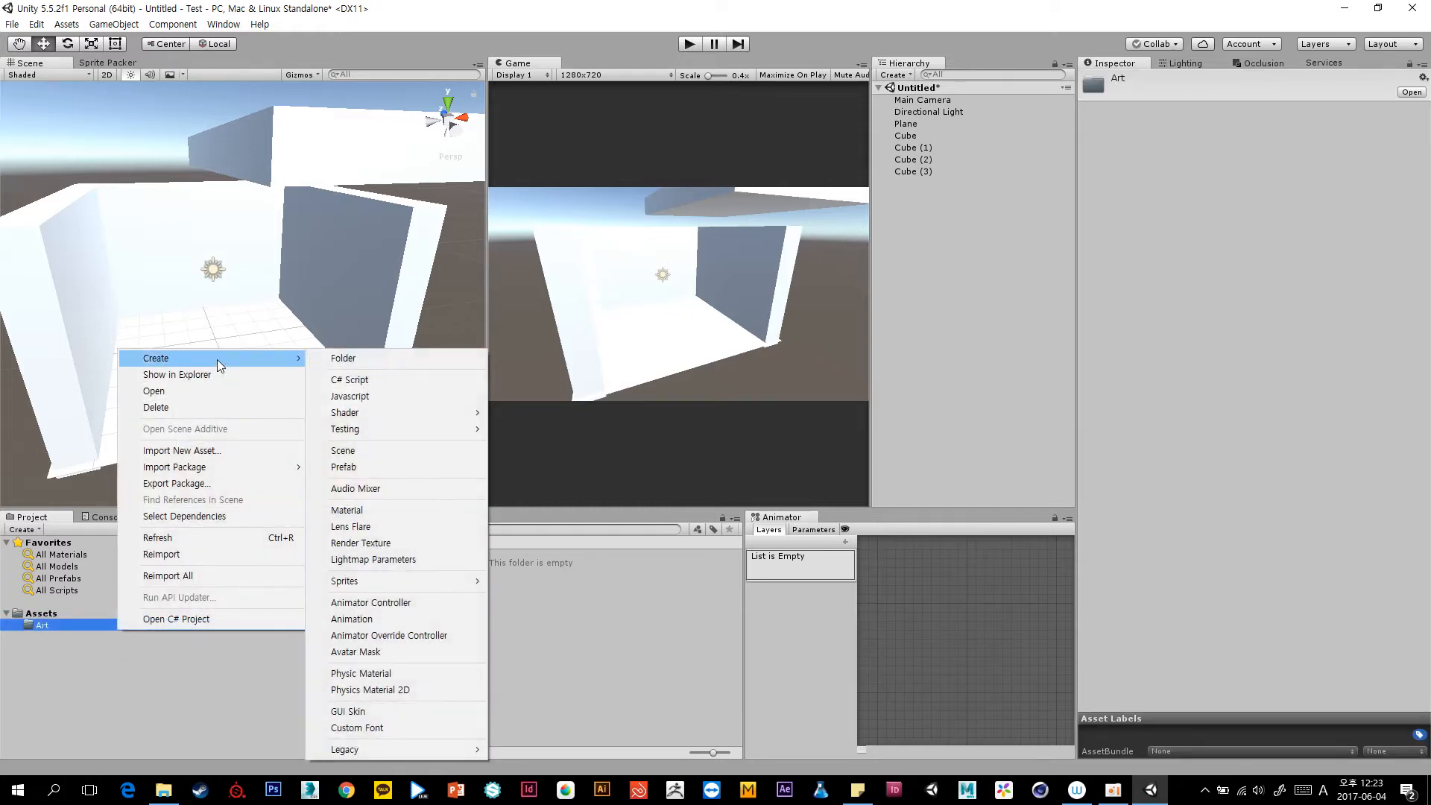
click(328, 359)
text(Ch)
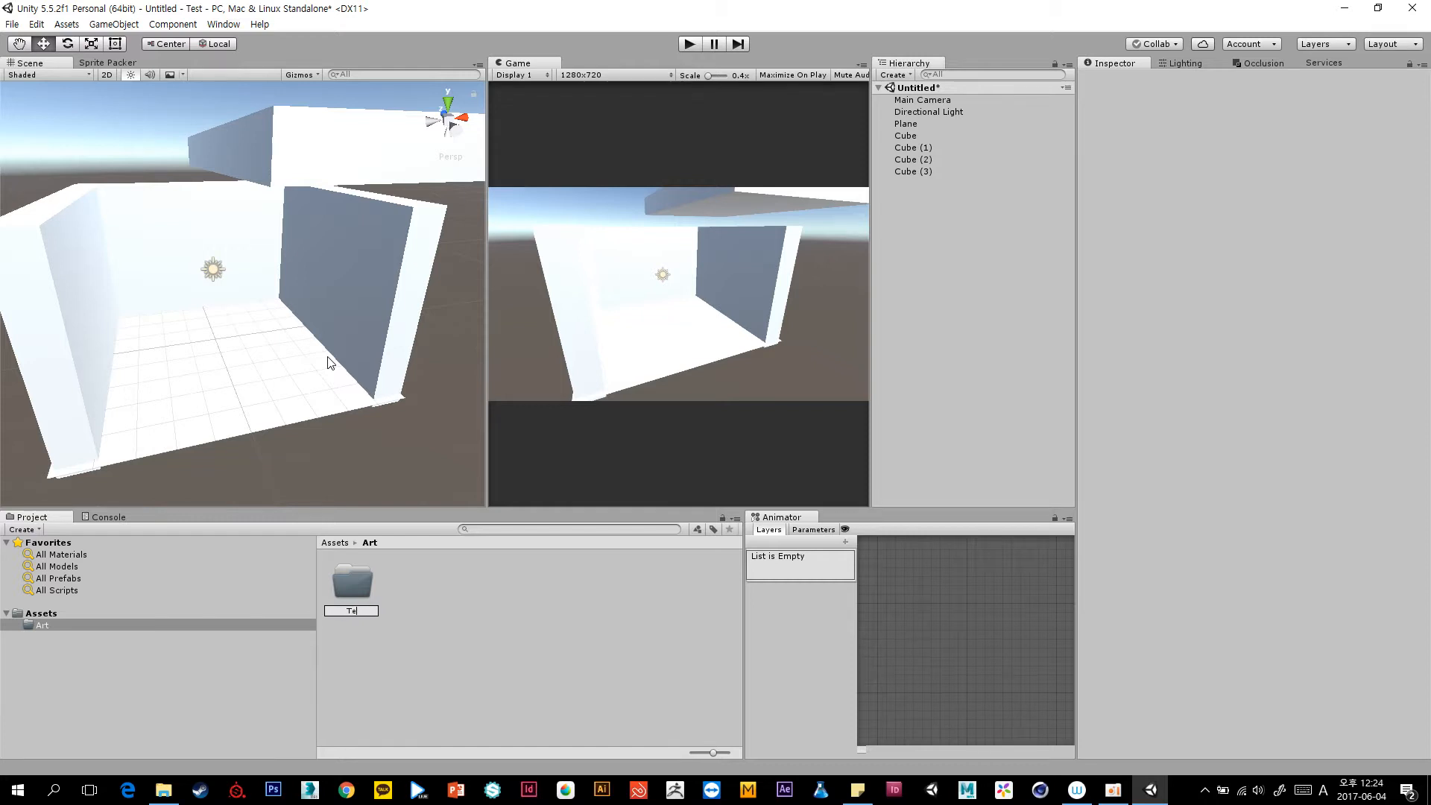
text(xture)
text(s)
text(Mat)
key(Return)
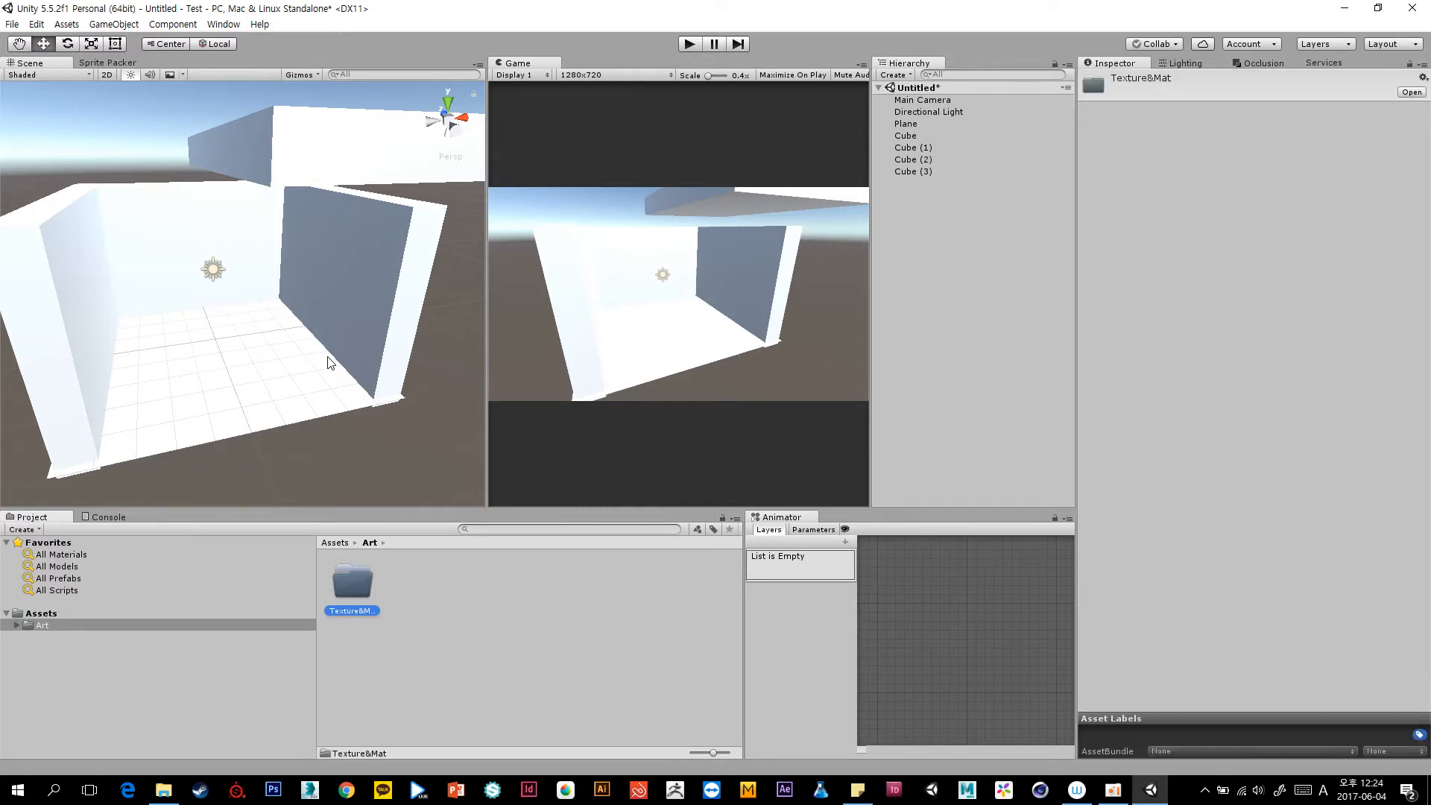
Expand the Art folder and create a second subfolder named Resource in it.
click(16, 624)
click(52, 637)
click(65, 628)
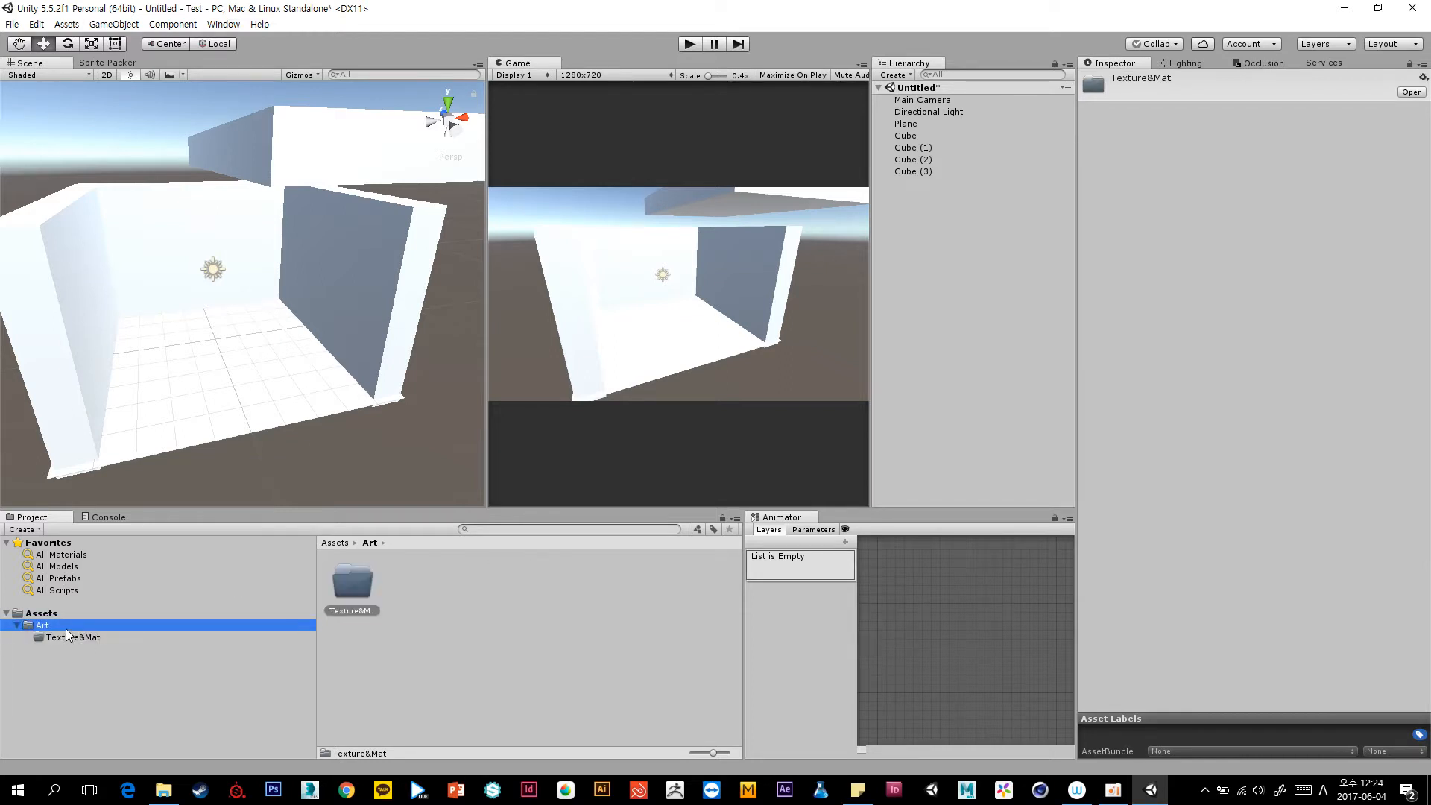
right_click(65, 628)
mouse_move(198, 354)
click(349, 359)
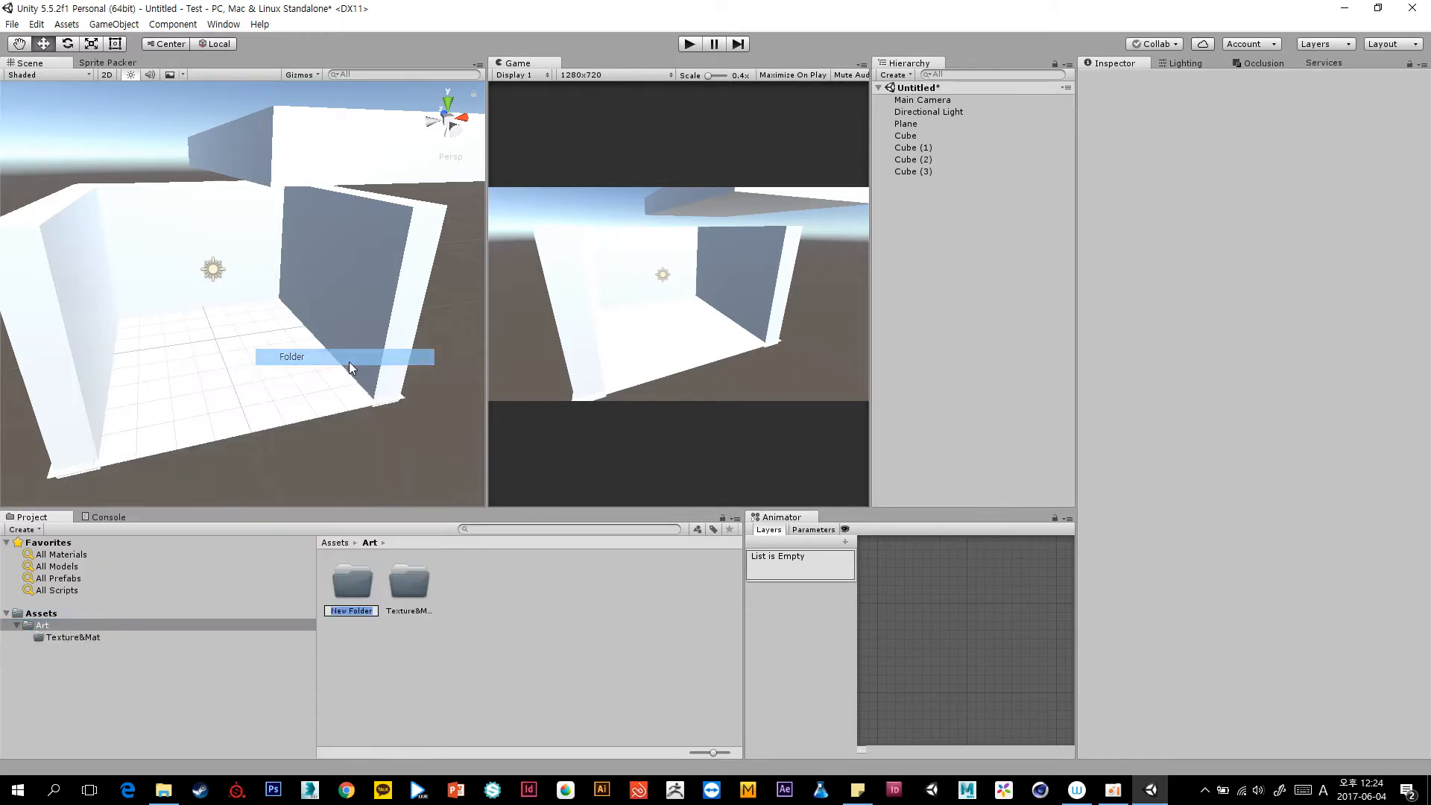
text(Resource)
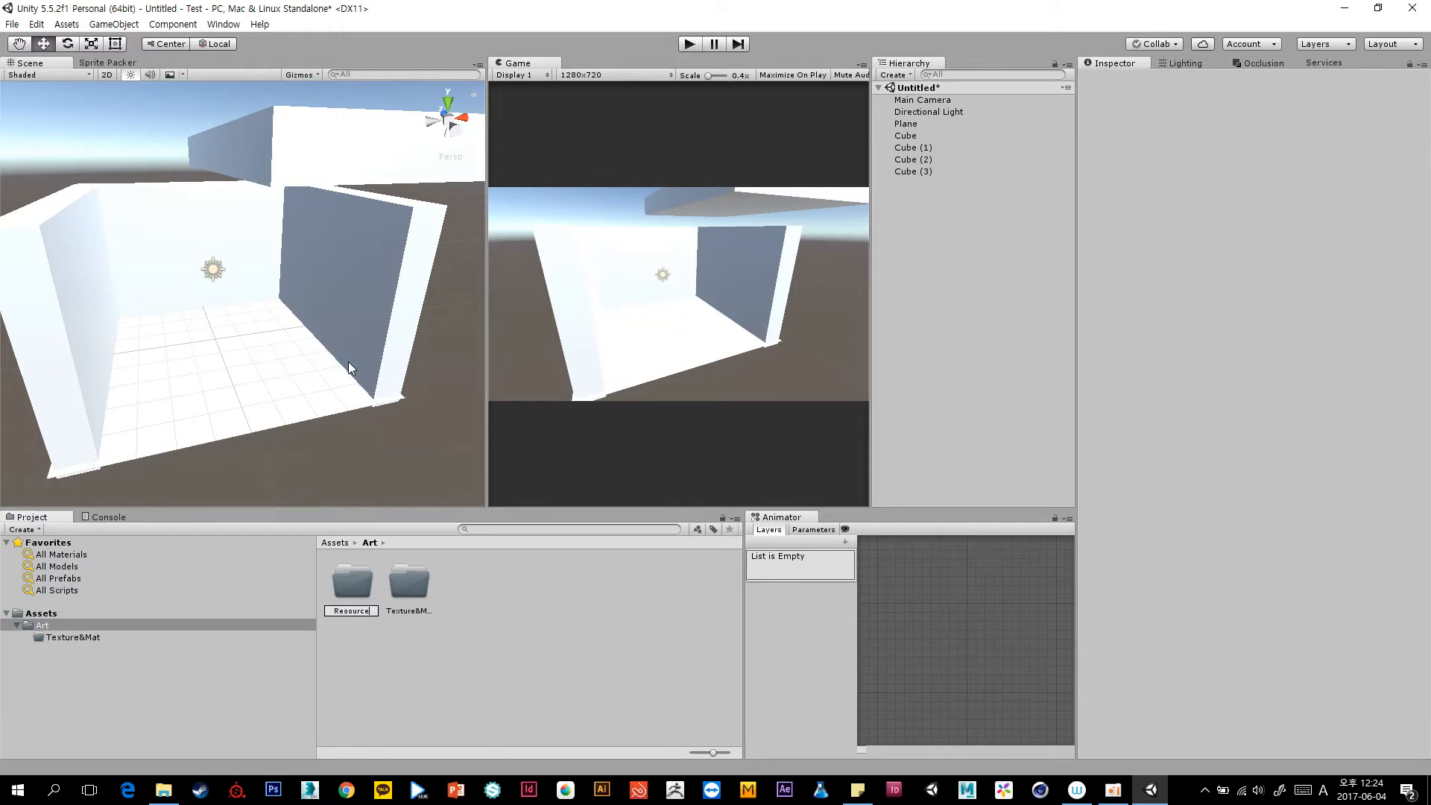
key(Return)
Move the Texture&Mat folder into Resource and open it.
drag(410, 587, 369, 593)
click(26, 637)
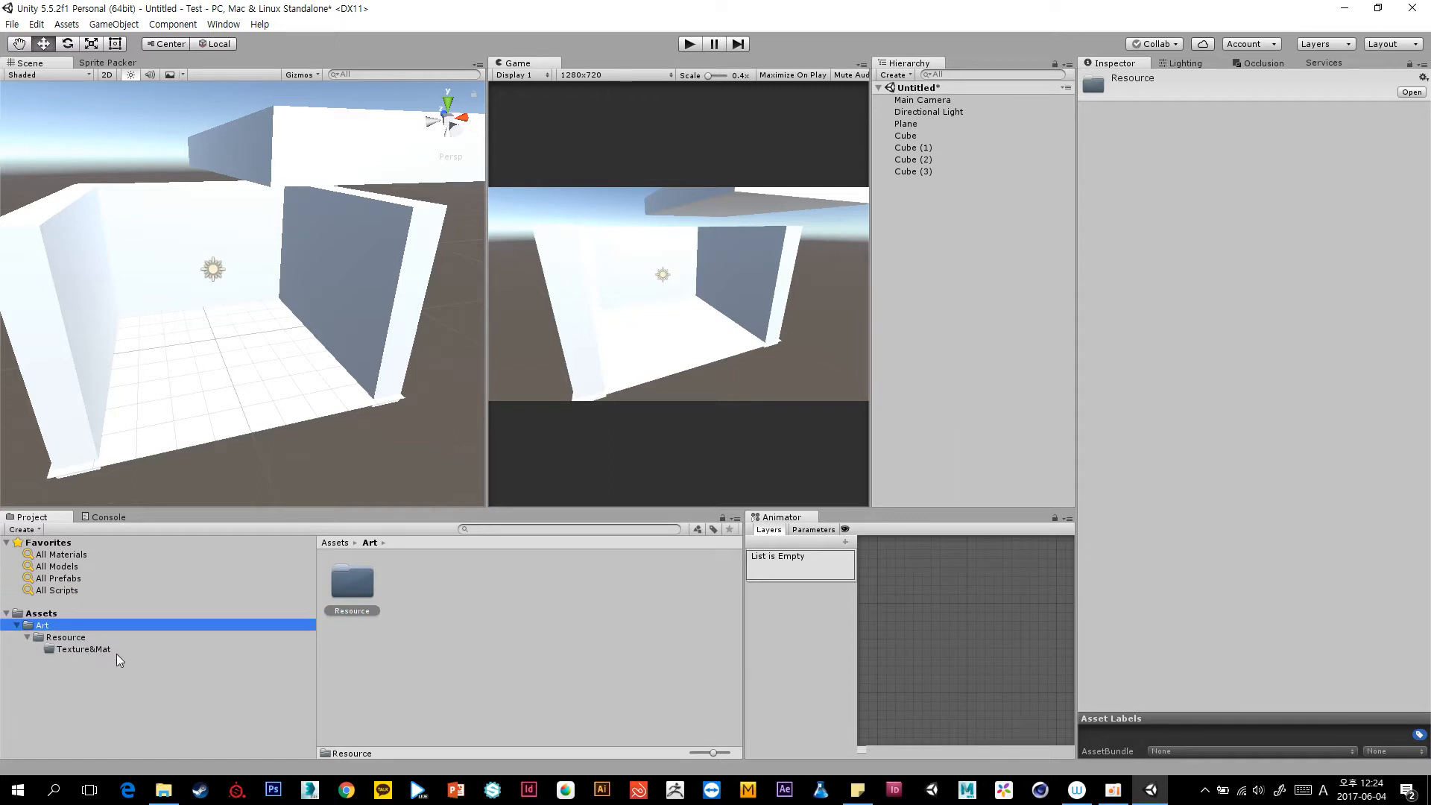
click(117, 651)
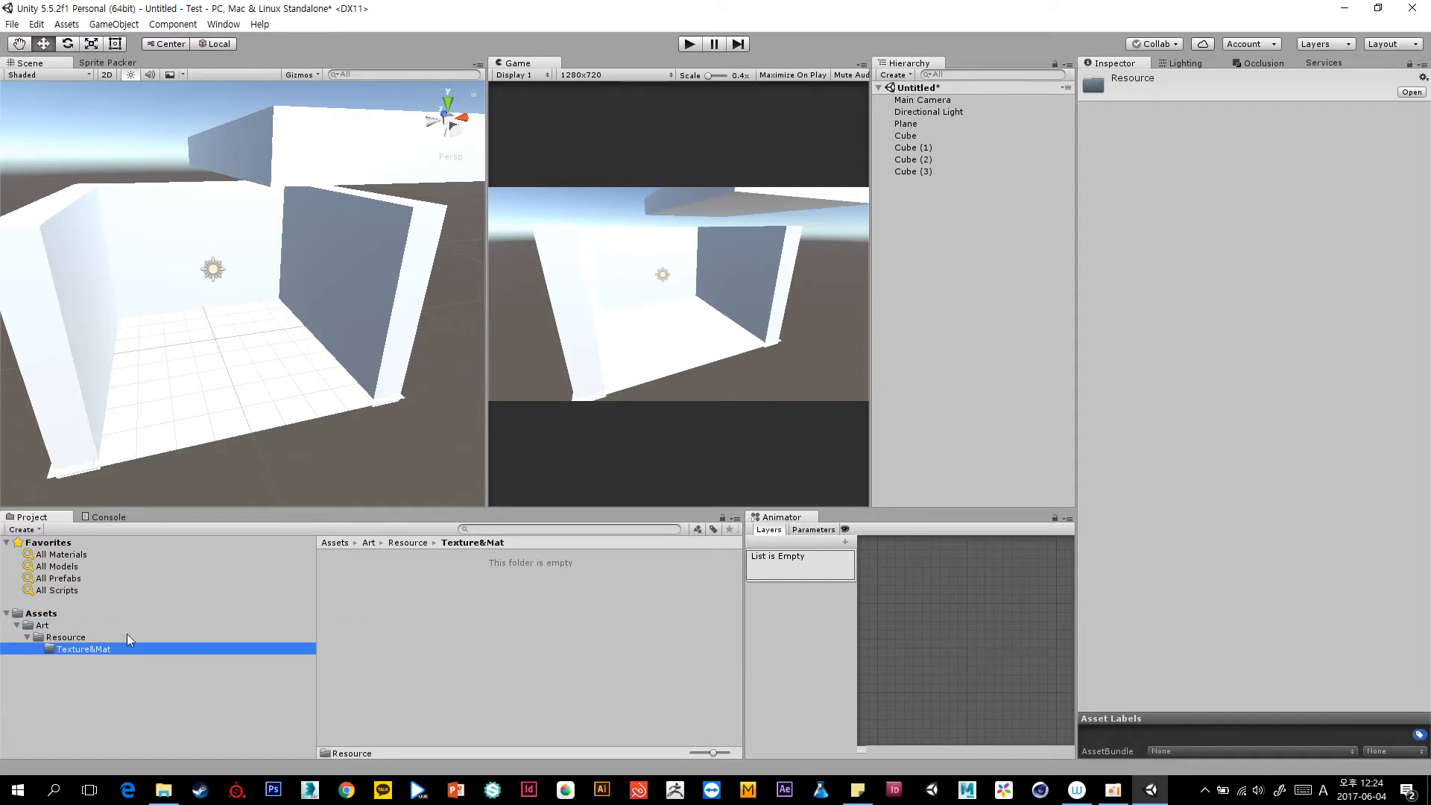
Create a new material named Map in the Texture&Mat folder.
right_click(439, 597)
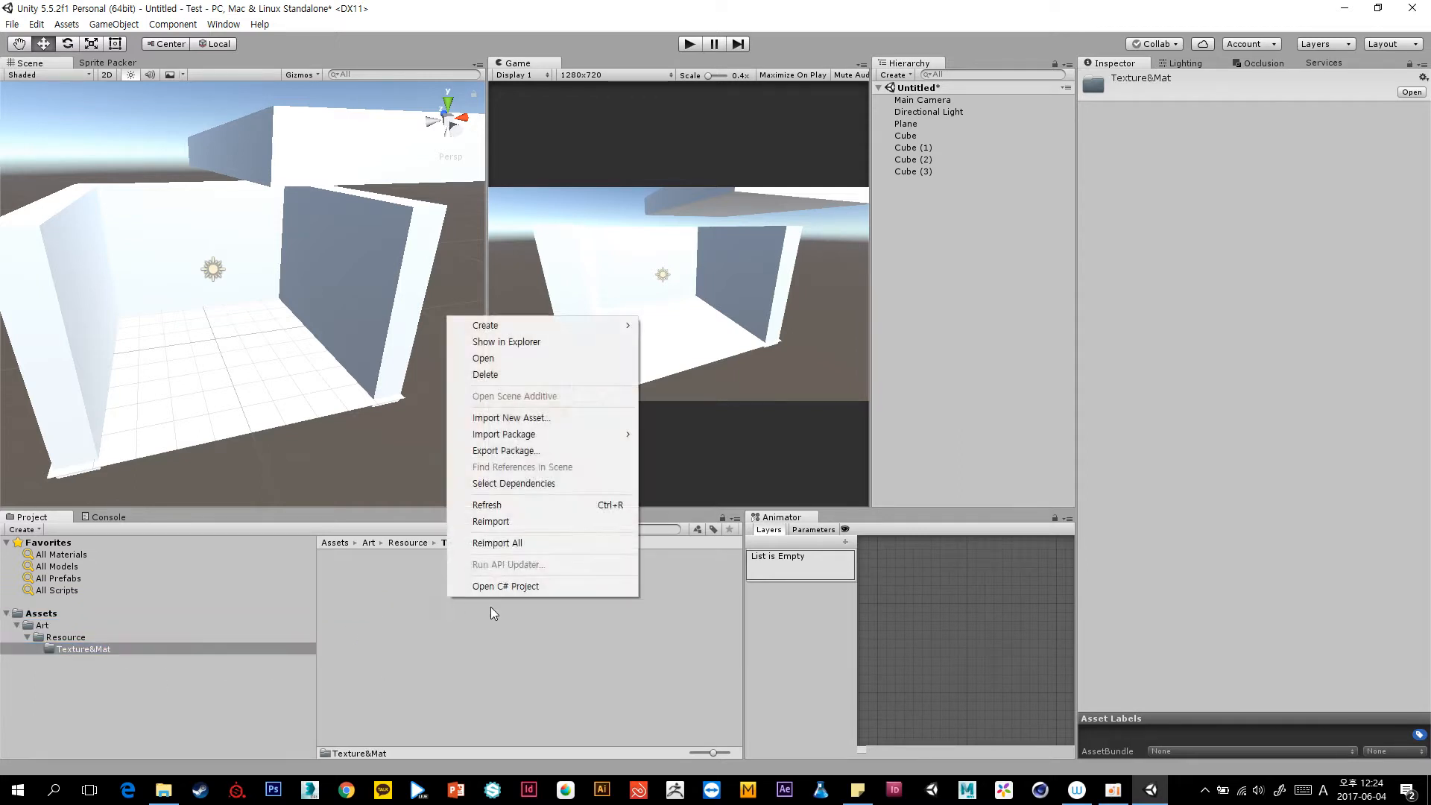
click(491, 607)
right_click(437, 600)
mouse_move(490, 329)
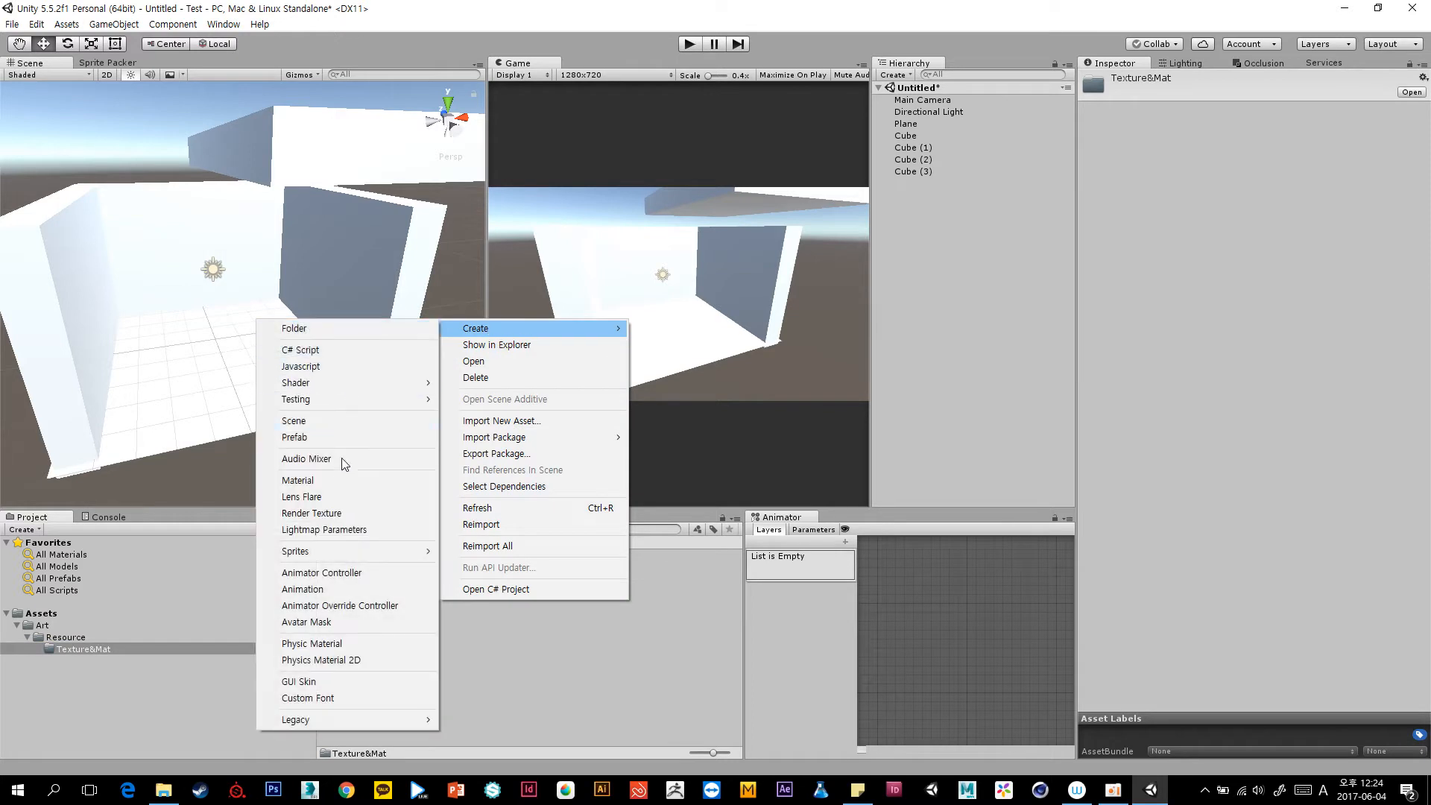
click(298, 479)
click(353, 607)
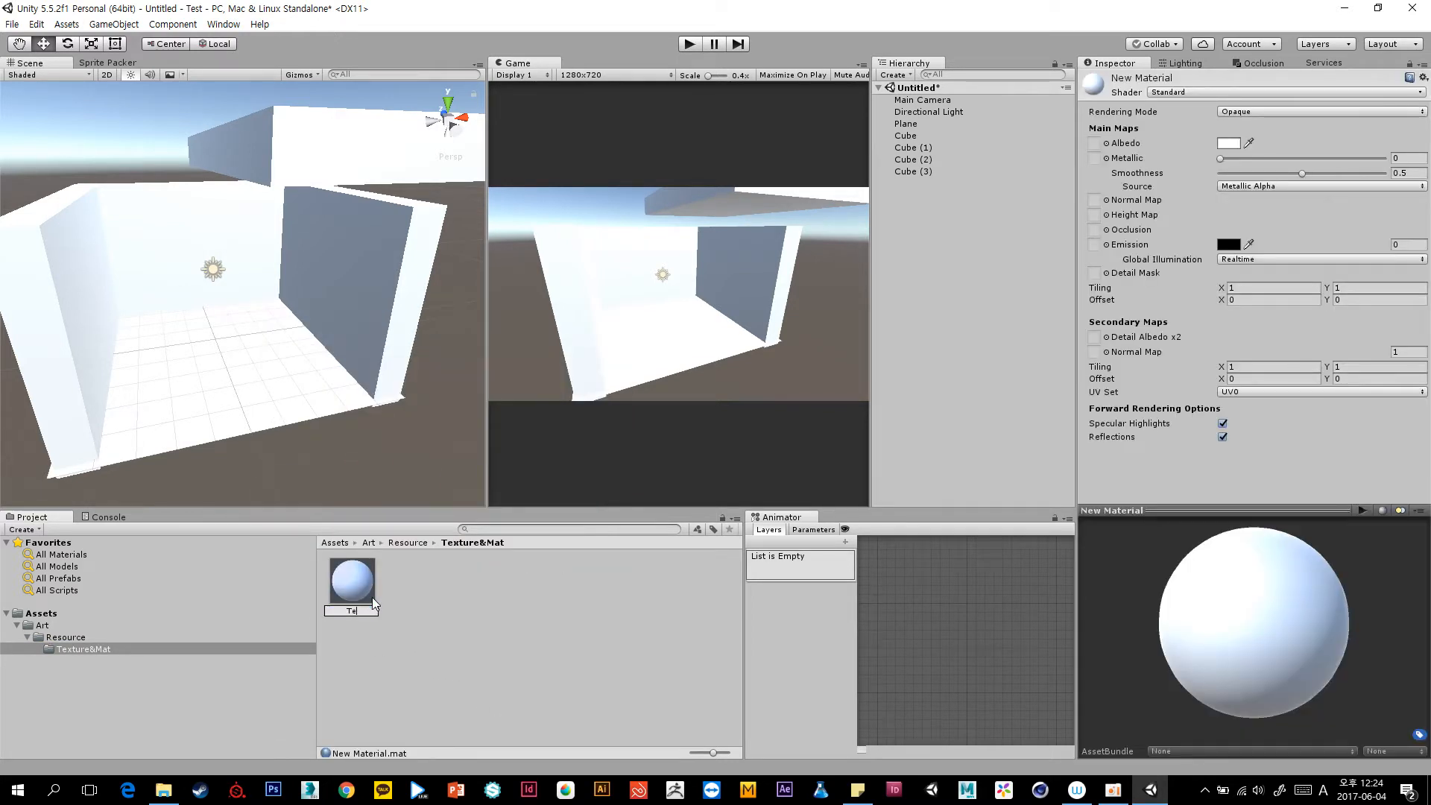
text(Map)
key(Return)
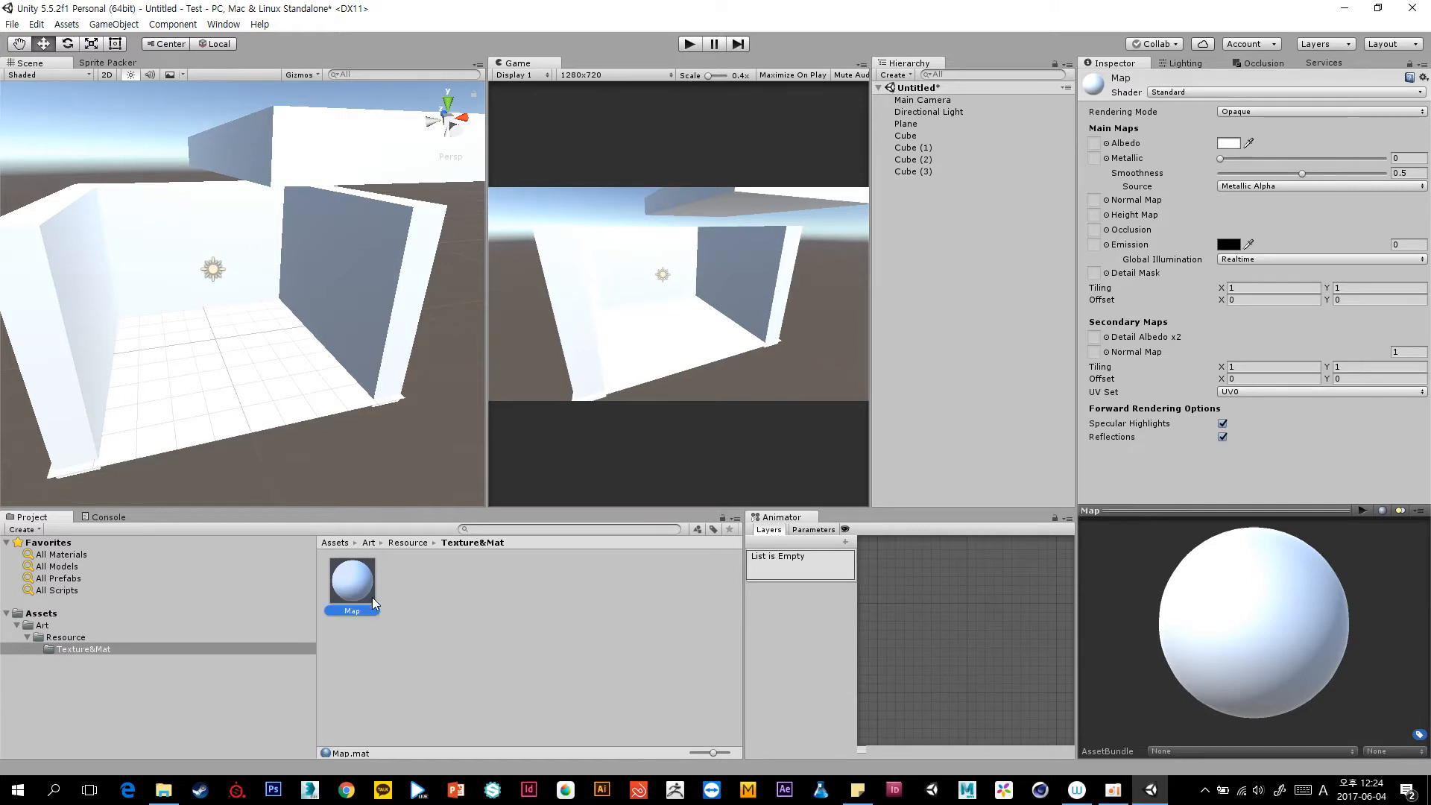
Apply the Map material to the floor and the right wall and set its Albedo colour to FF7474.
click(404, 597)
click(369, 592)
click(1222, 146)
drag(854, 507, 909, 431)
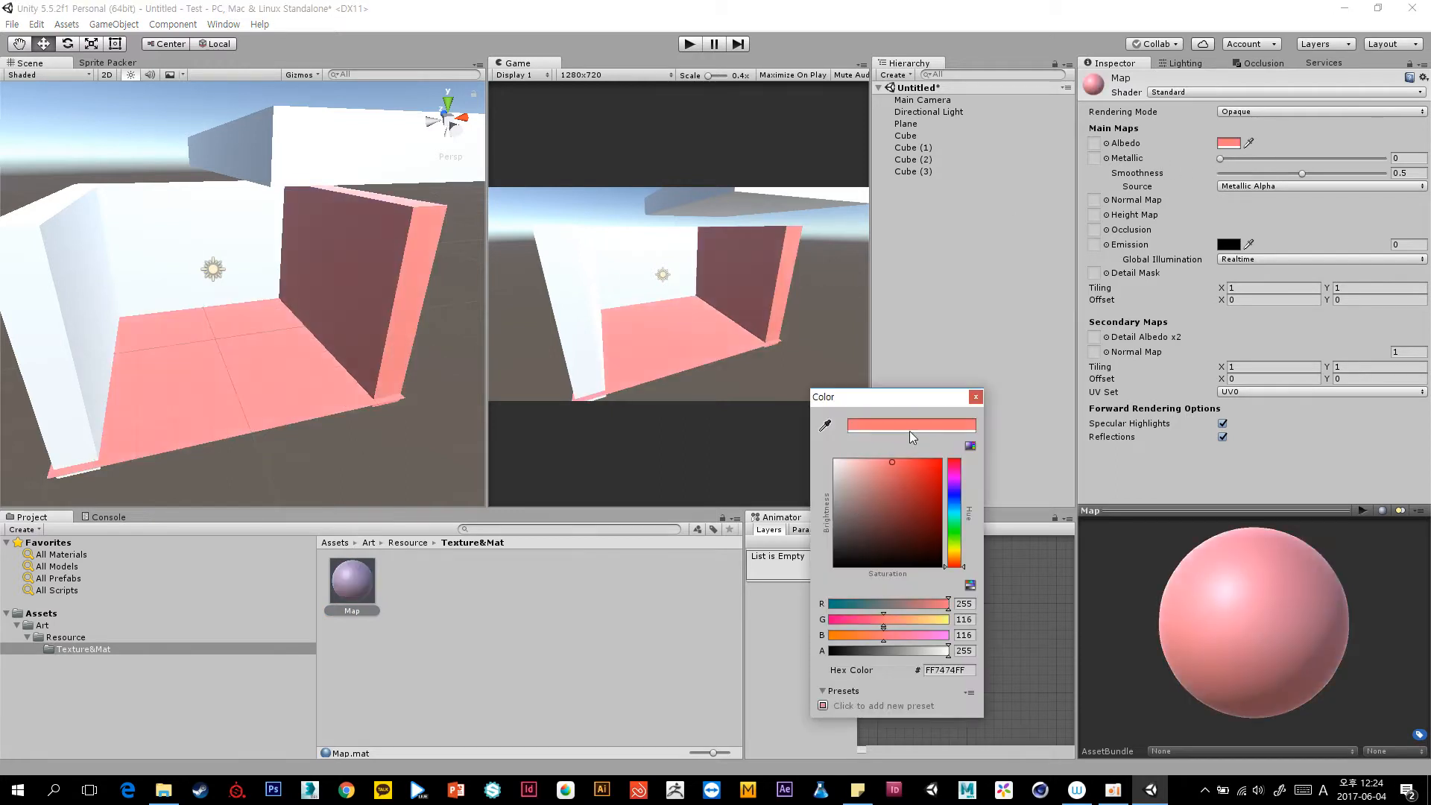
click(972, 401)
Apply the Map material to the back wall, the left wall and the ceiling block.
drag(359, 578, 186, 224)
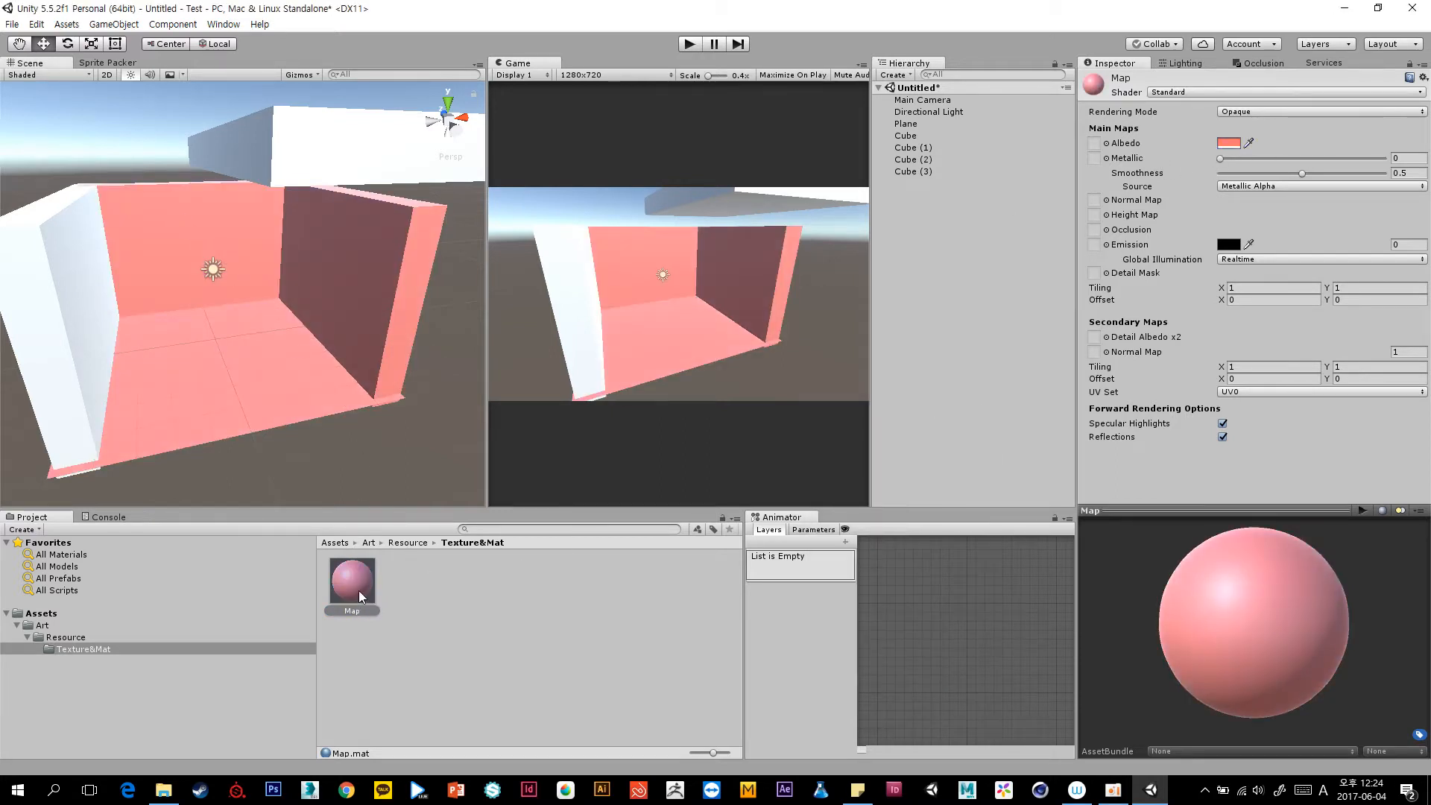
drag(361, 589, 57, 304)
drag(363, 583, 365, 179)
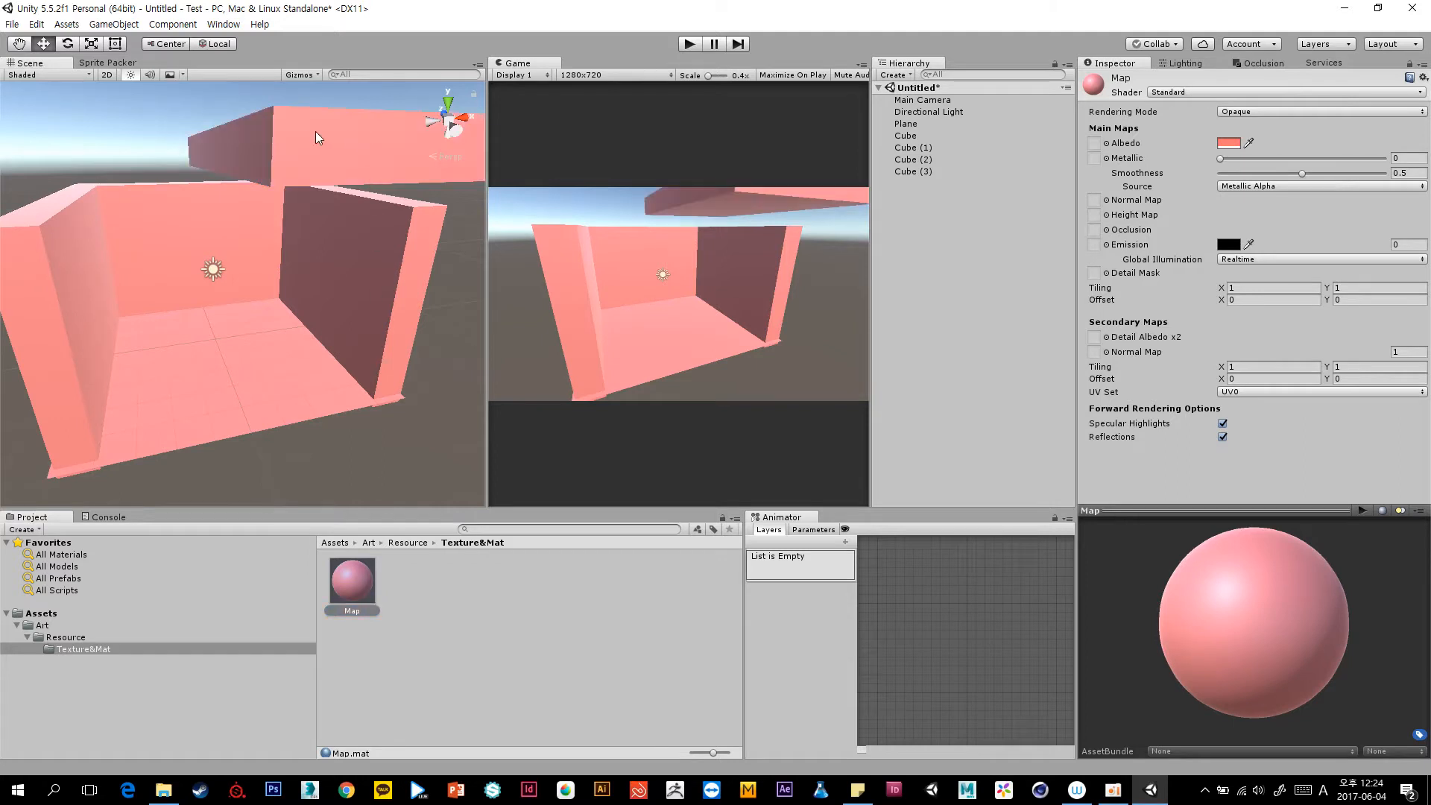
Enlarge the Game view, turn on its Stats overlay and clear the selection.
drag(486, 389, 207, 390)
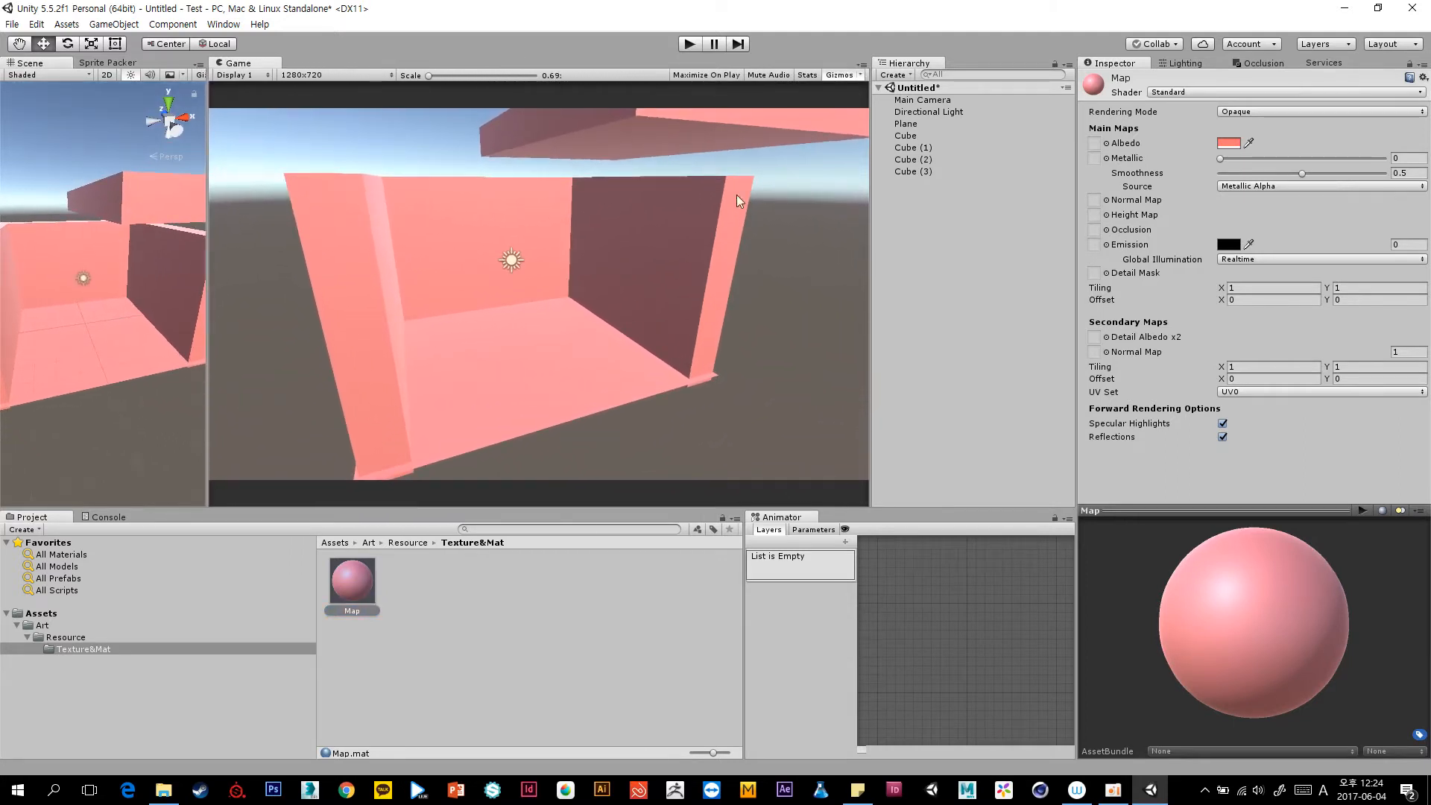
click(808, 75)
click(937, 272)
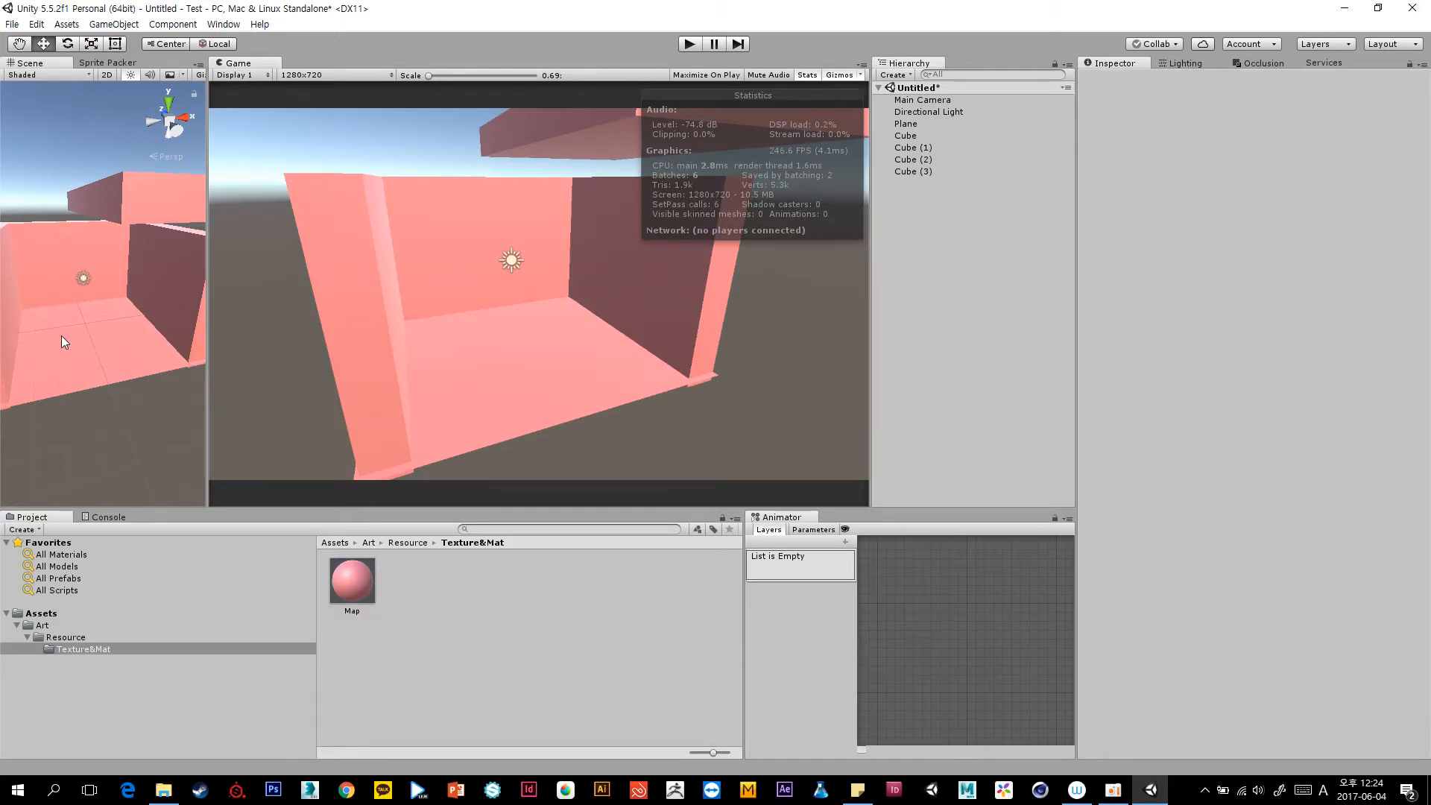
Widen the Scene view to almost half of the viewport area and frame the whole room in it.
scroll(64, 334, down, 3)
scroll(93, 331, up, 3)
middle_drag(112, 332, 118, 346)
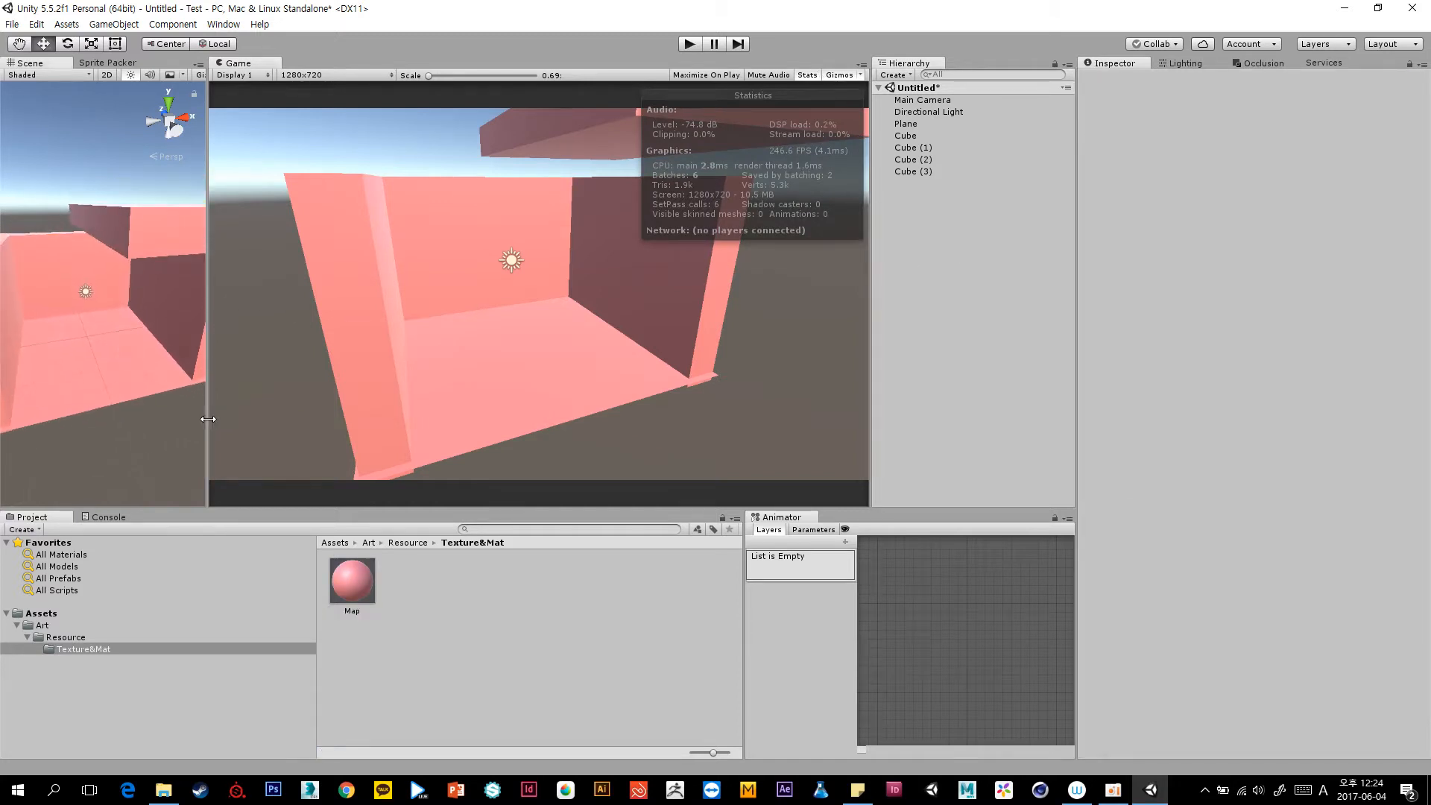
drag(208, 419, 394, 430)
mouse_move(225, 371)
alt+mouse_down()
mouse_move(248, 352)
mouse_move(234, 369)
alt+mouse_up()
scroll(248, 375, up, 2)
middle_drag(280, 372, 274, 361)
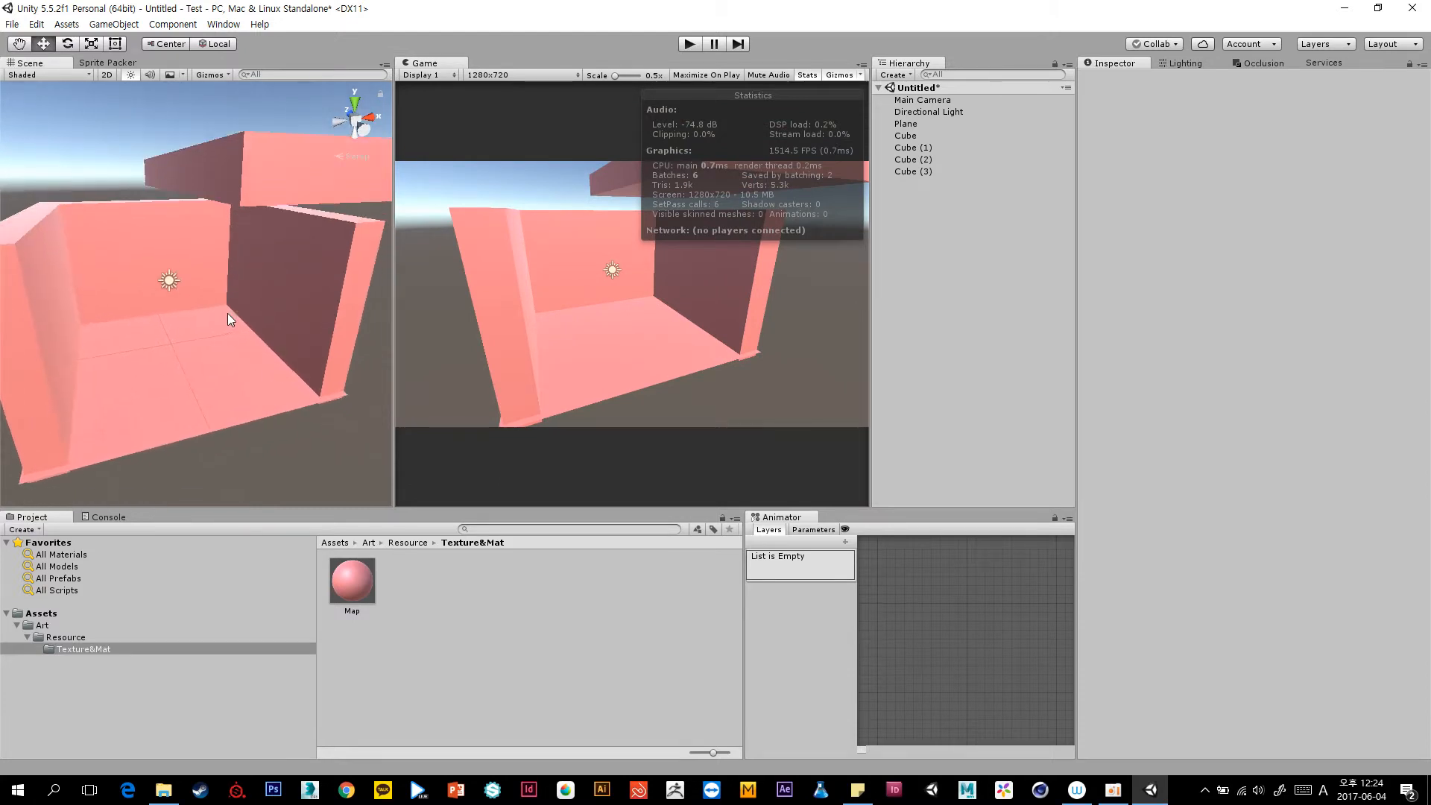
alt+drag(253, 328, 247, 335)
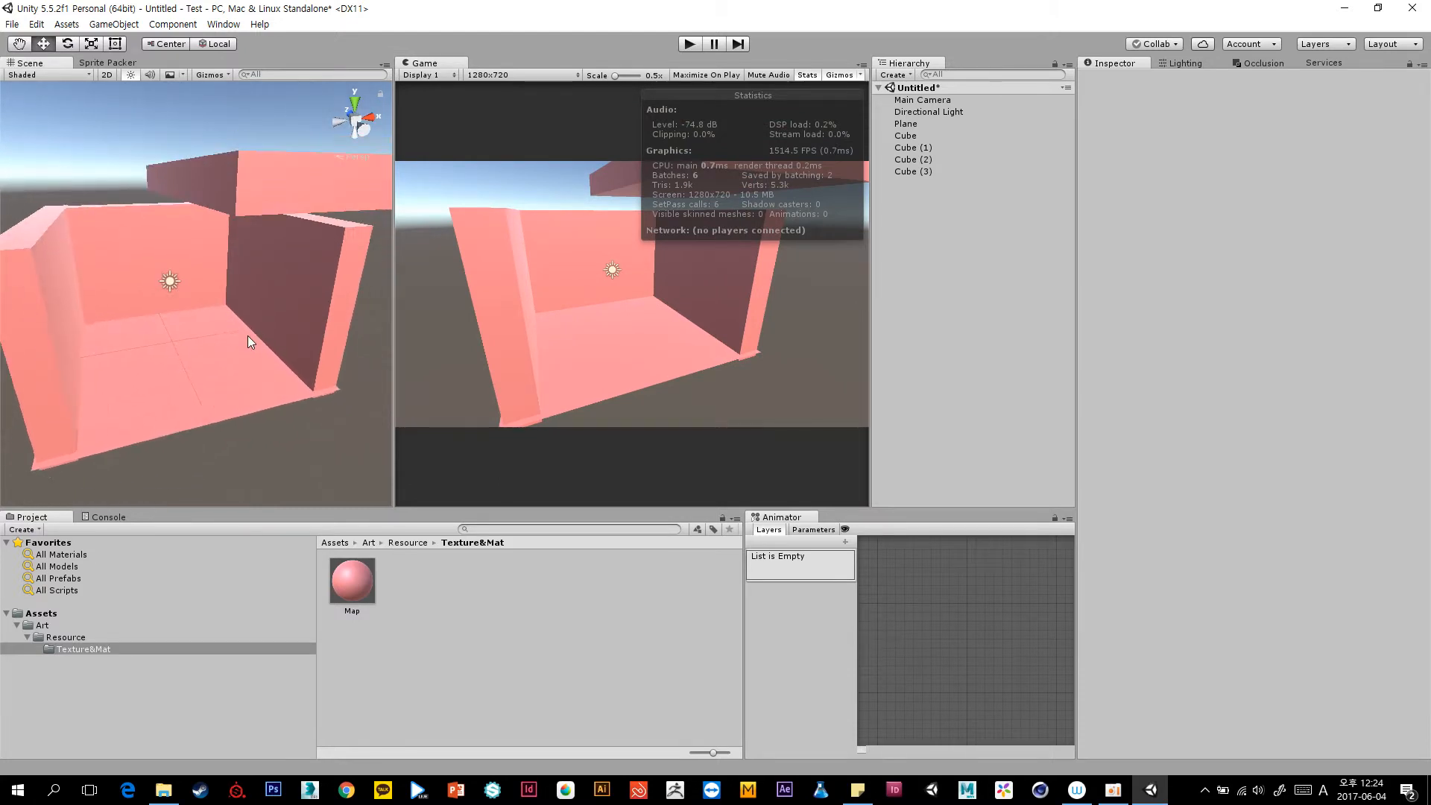
Change the Map material's shader to Mobile/VertexLit (Only Directional Lights).
click(365, 596)
click(423, 592)
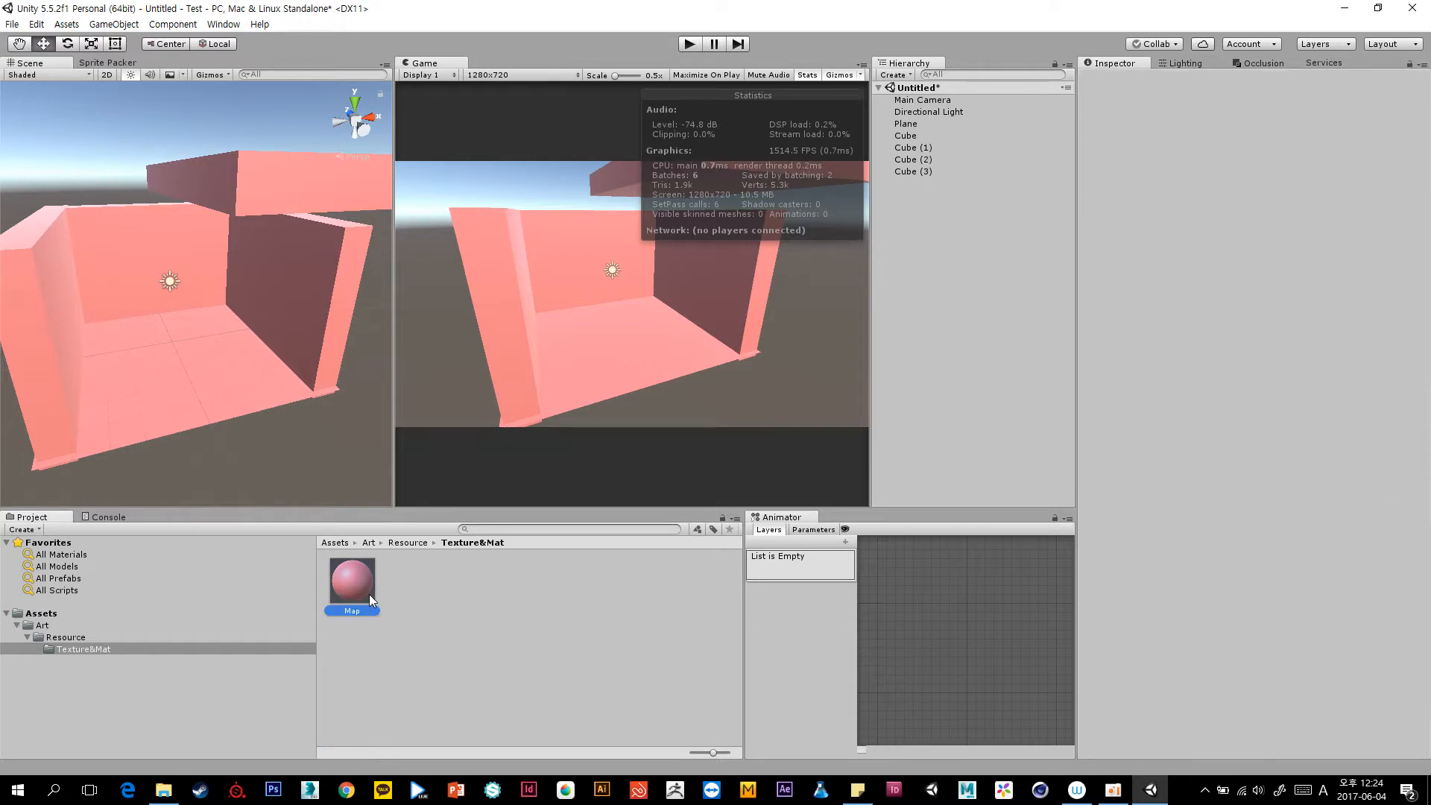
click(366, 593)
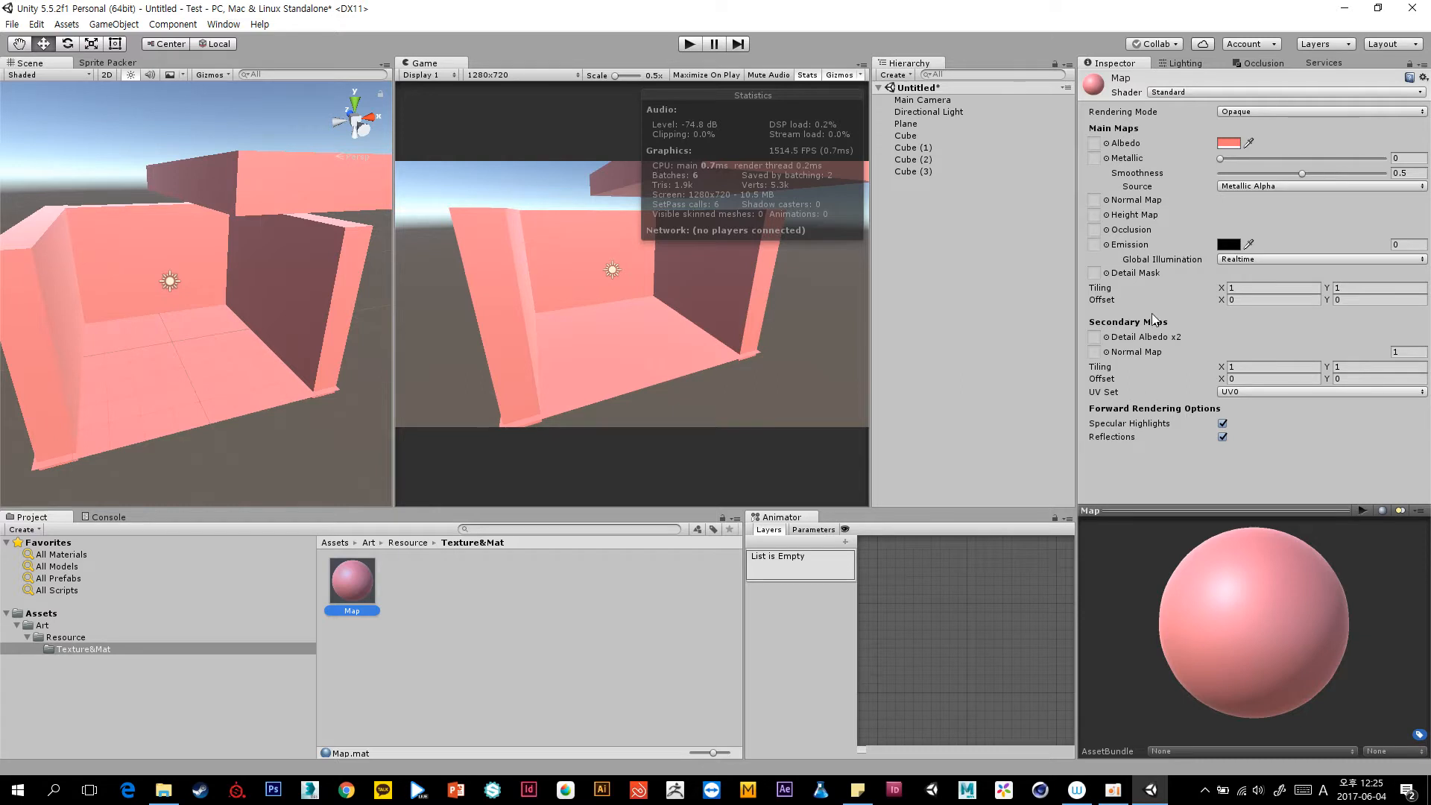
click(1176, 93)
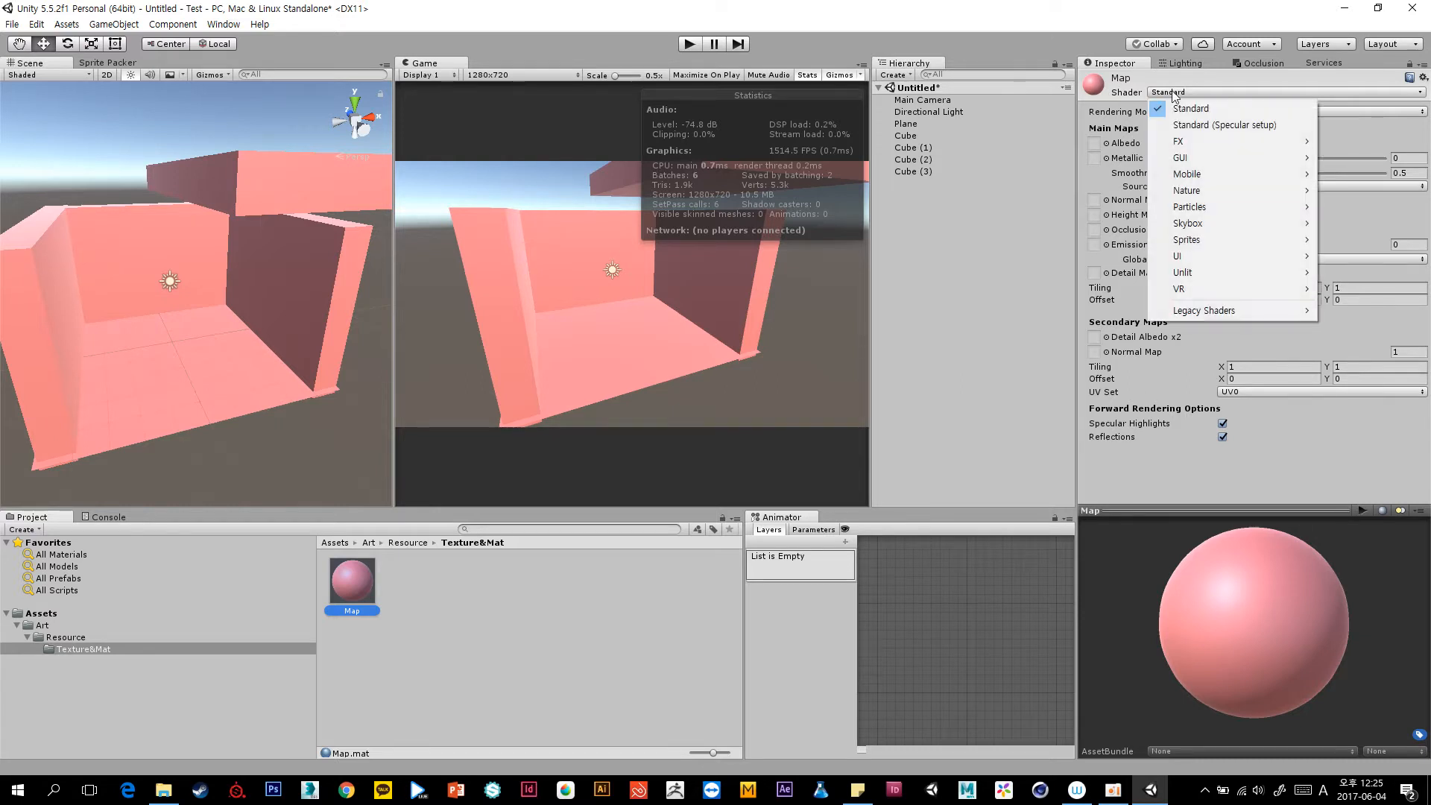
mouse_move(1181, 177)
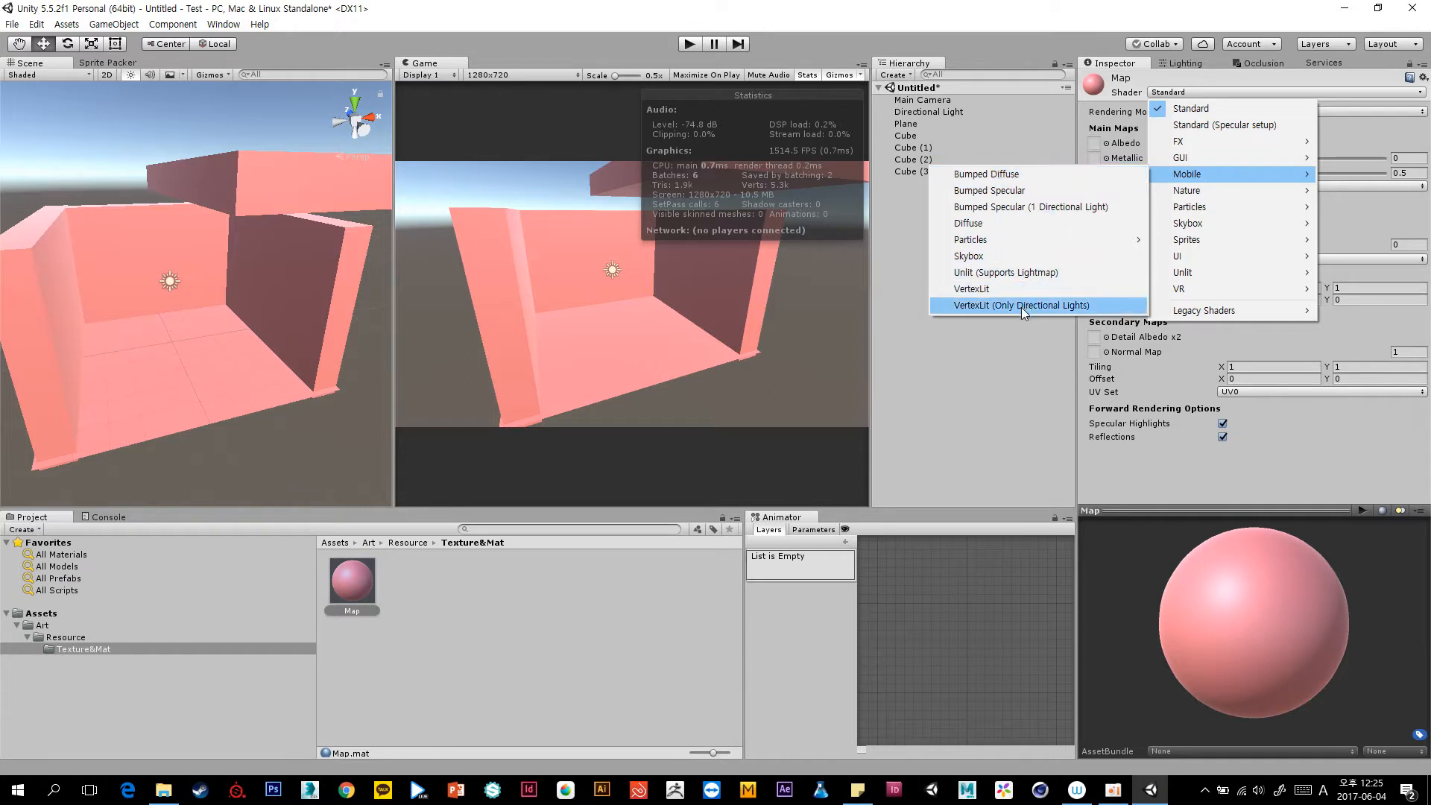
click(1071, 306)
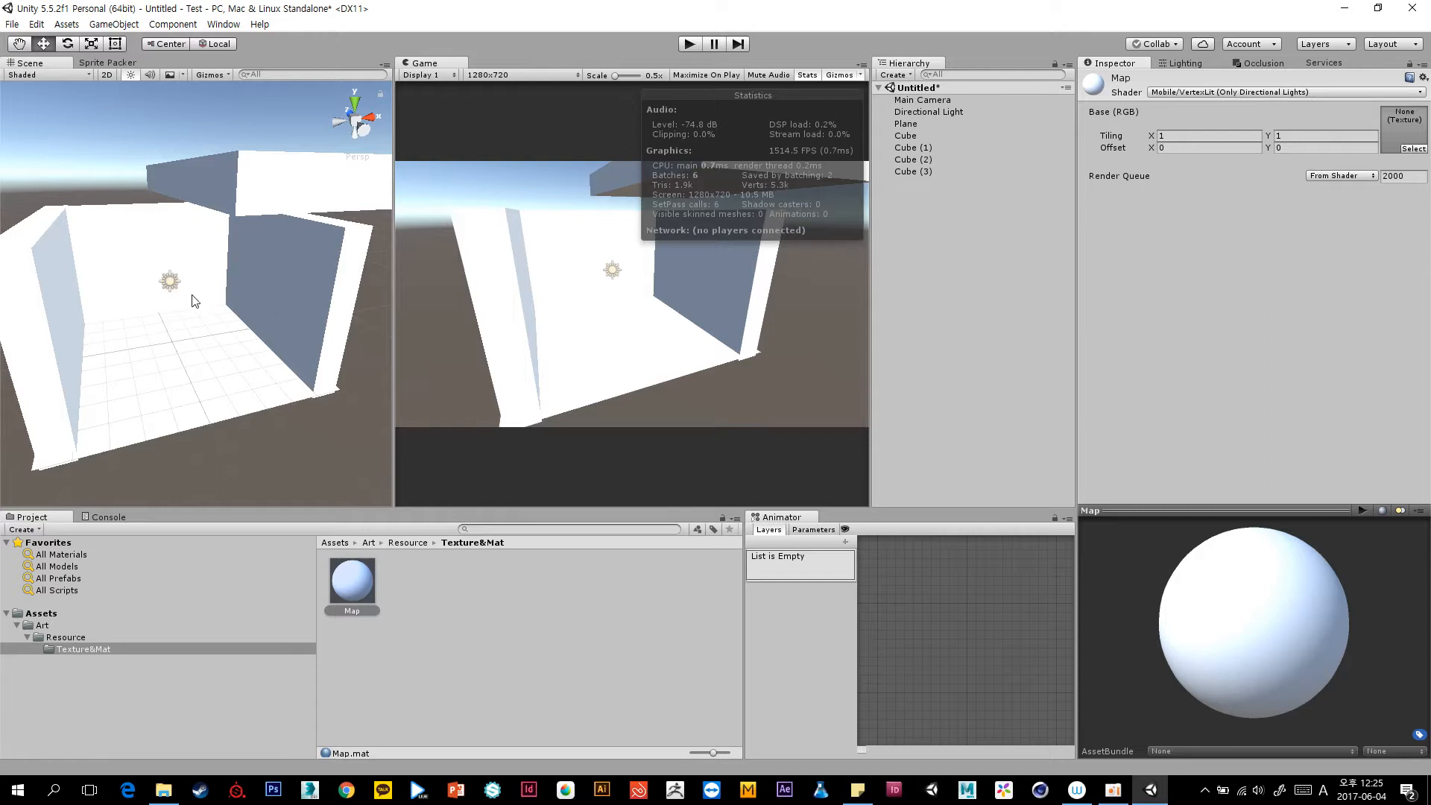
Set the Directional Light's colour to a saturated orange-yellow.
click(940, 112)
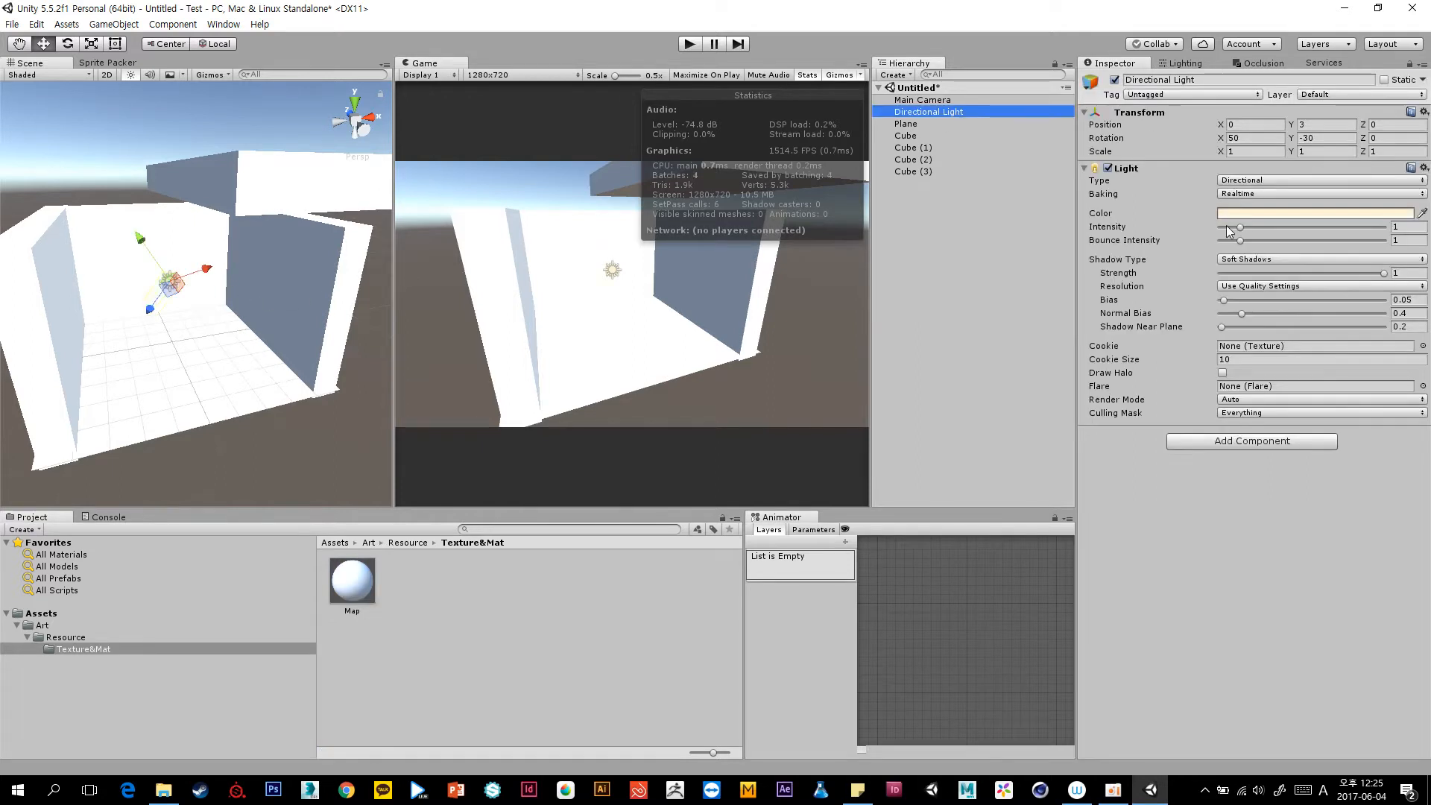
click(1237, 213)
drag(891, 485, 993, 395)
click(958, 88)
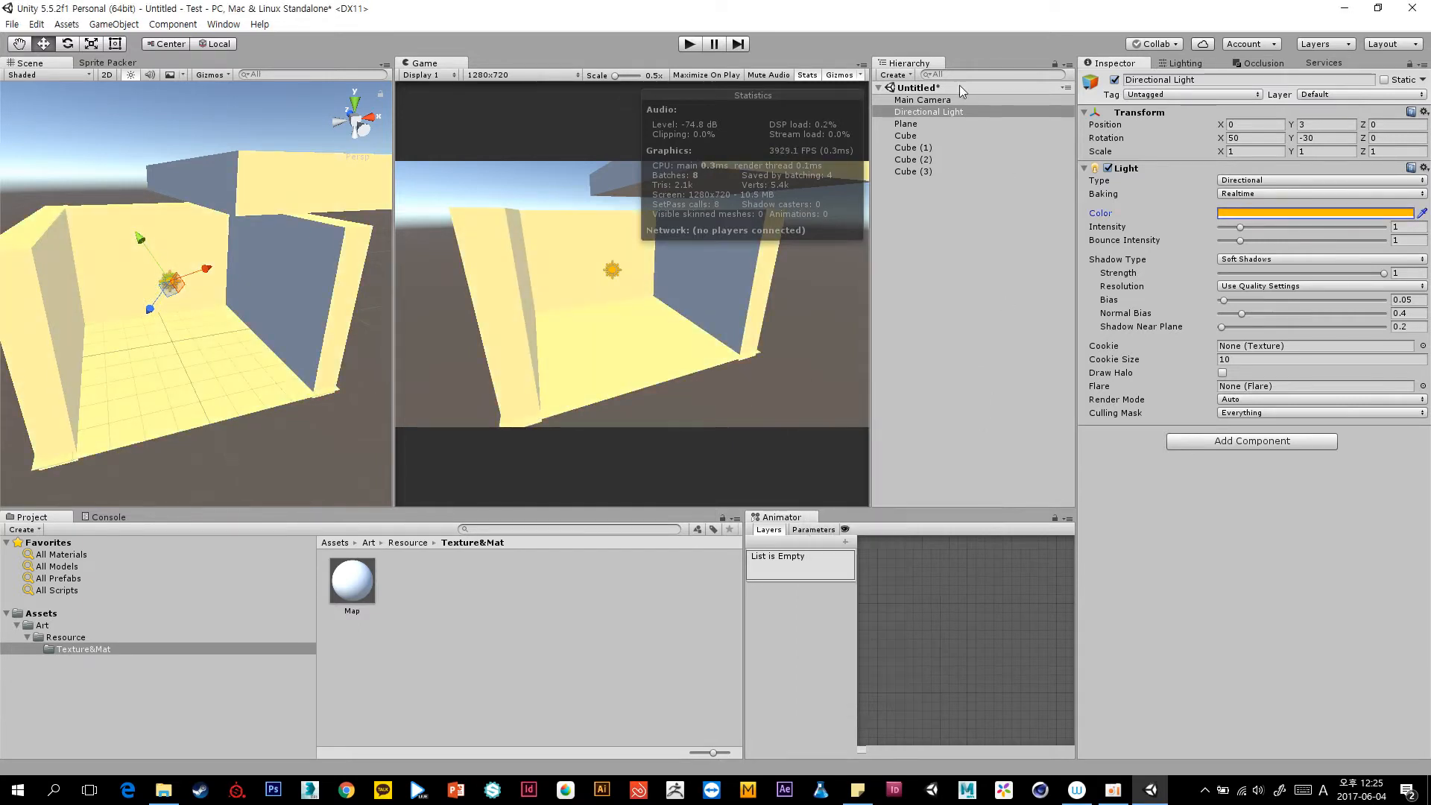
Set the Directional Light's colour to white (FFFFFFFF) and clear the selection.
click(1244, 212)
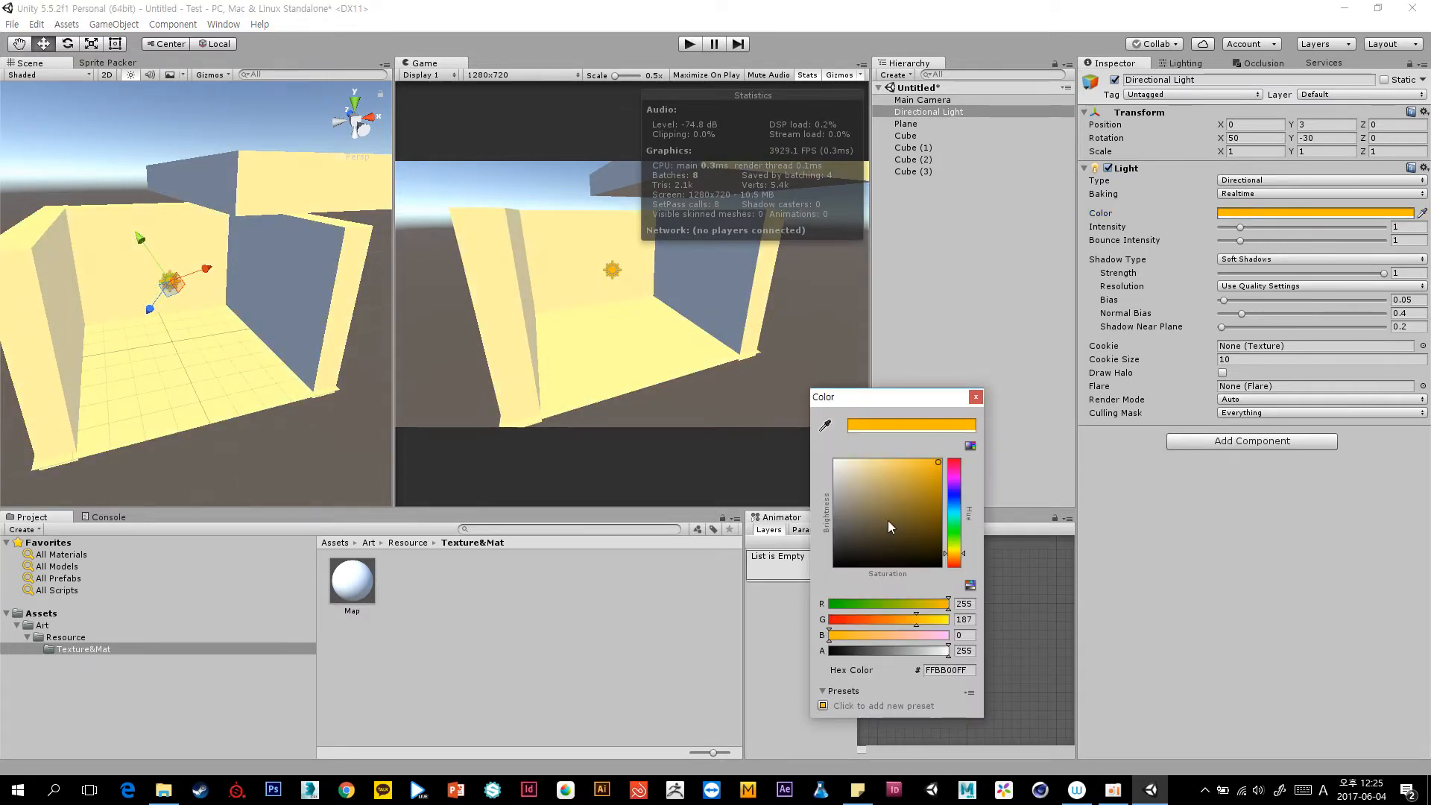
drag(887, 520, 790, 413)
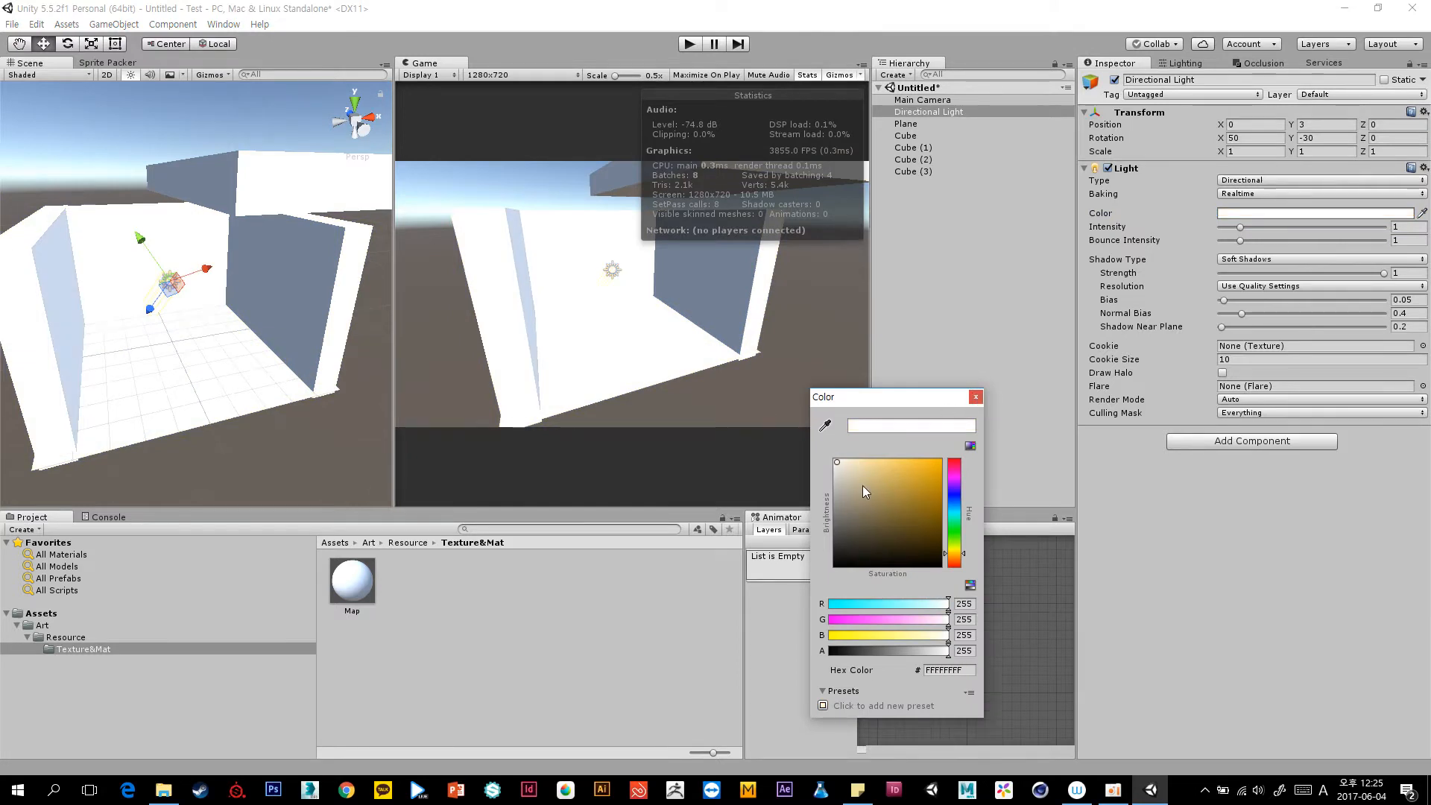
click(975, 396)
click(999, 366)
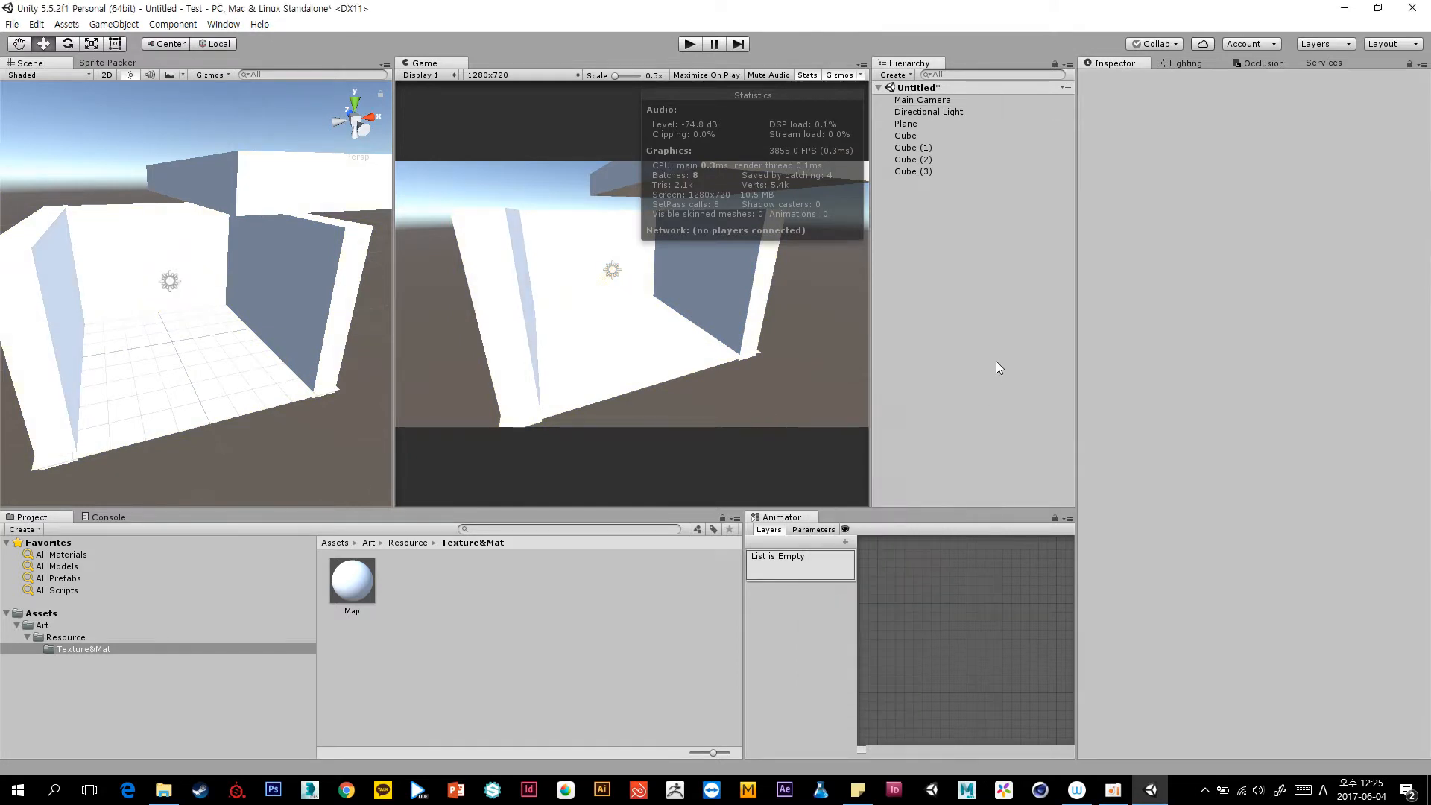
Review the Mobile shader options available for the Map material without changing its shader.
click(356, 586)
click(1186, 93)
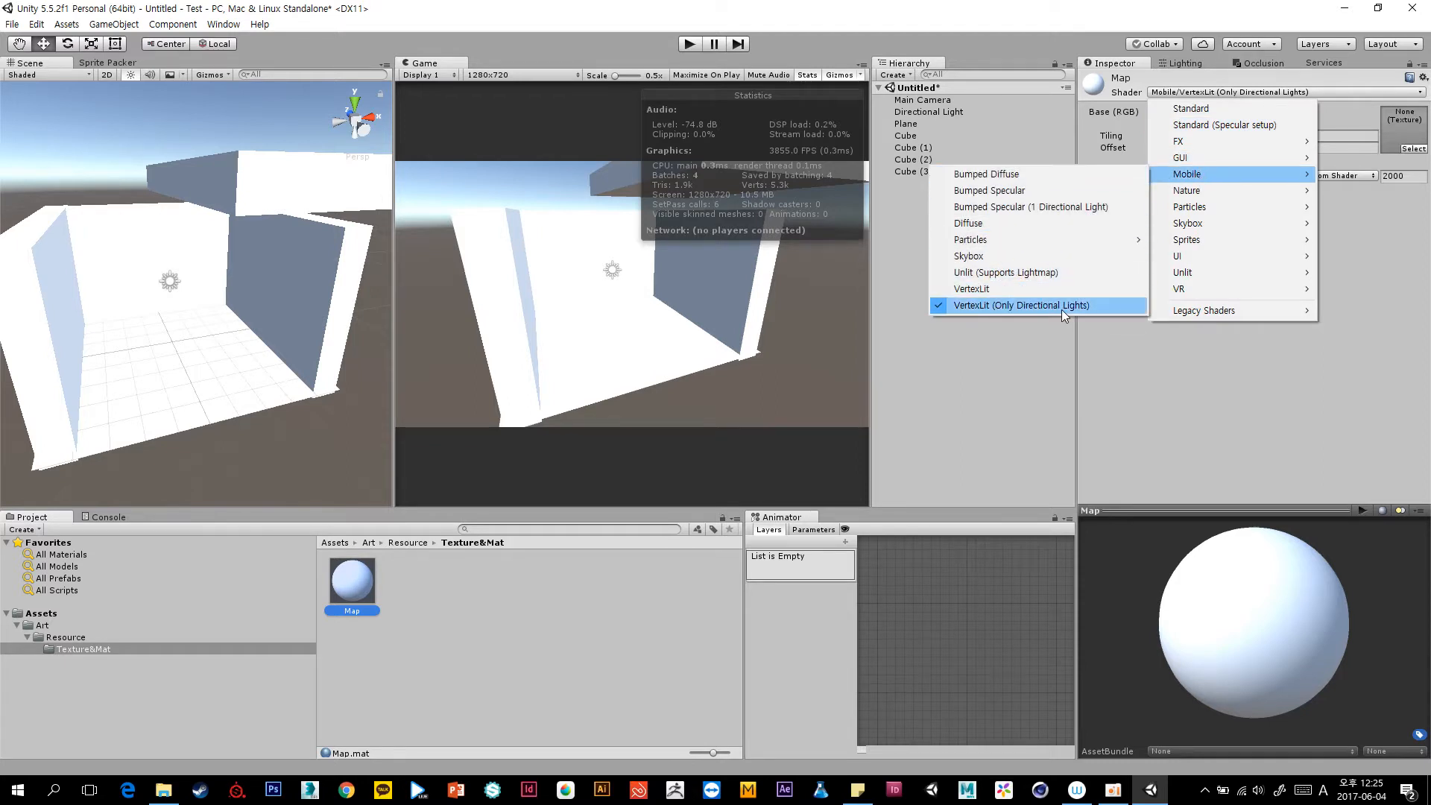
click(1228, 97)
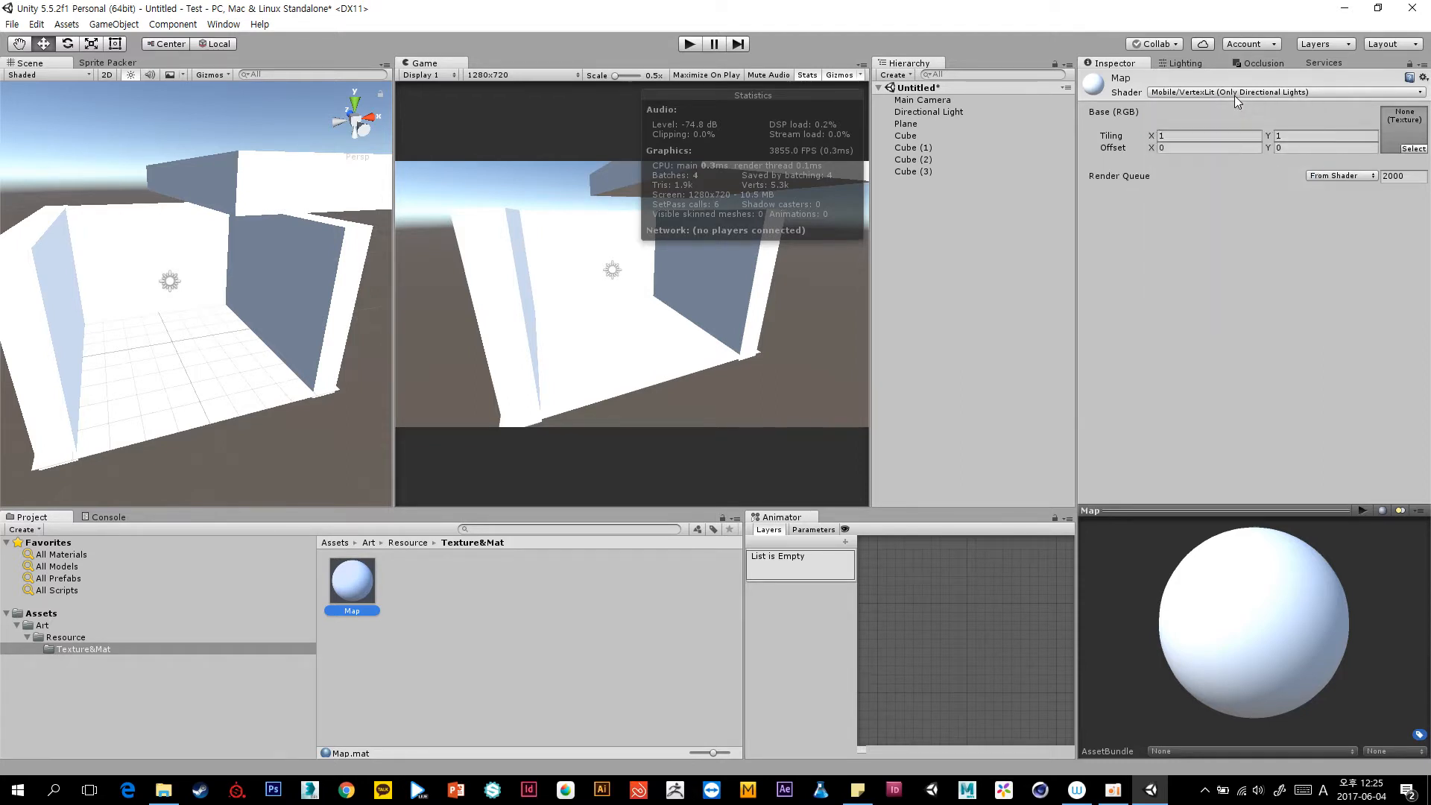
click(1234, 96)
mouse_move(1210, 176)
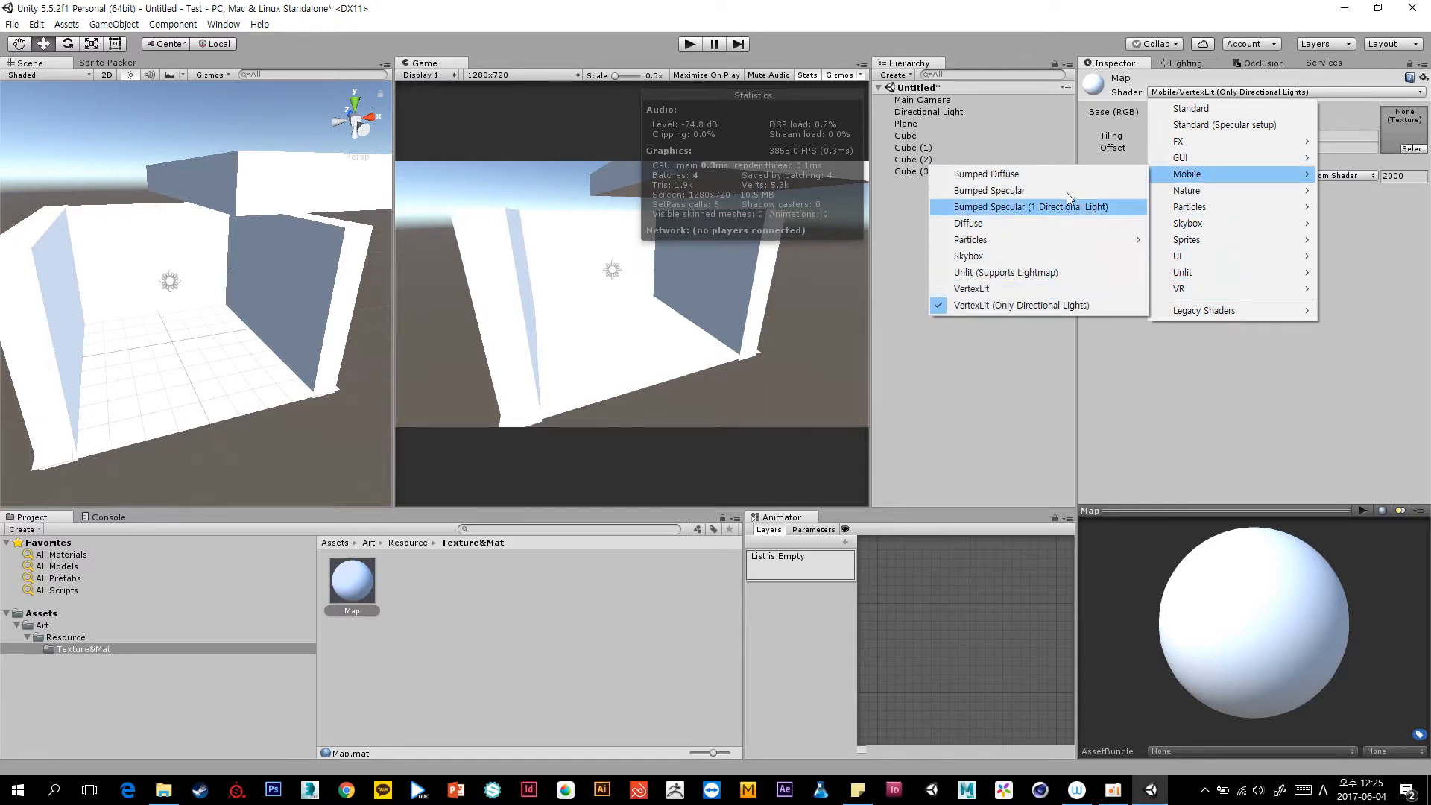
click(991, 366)
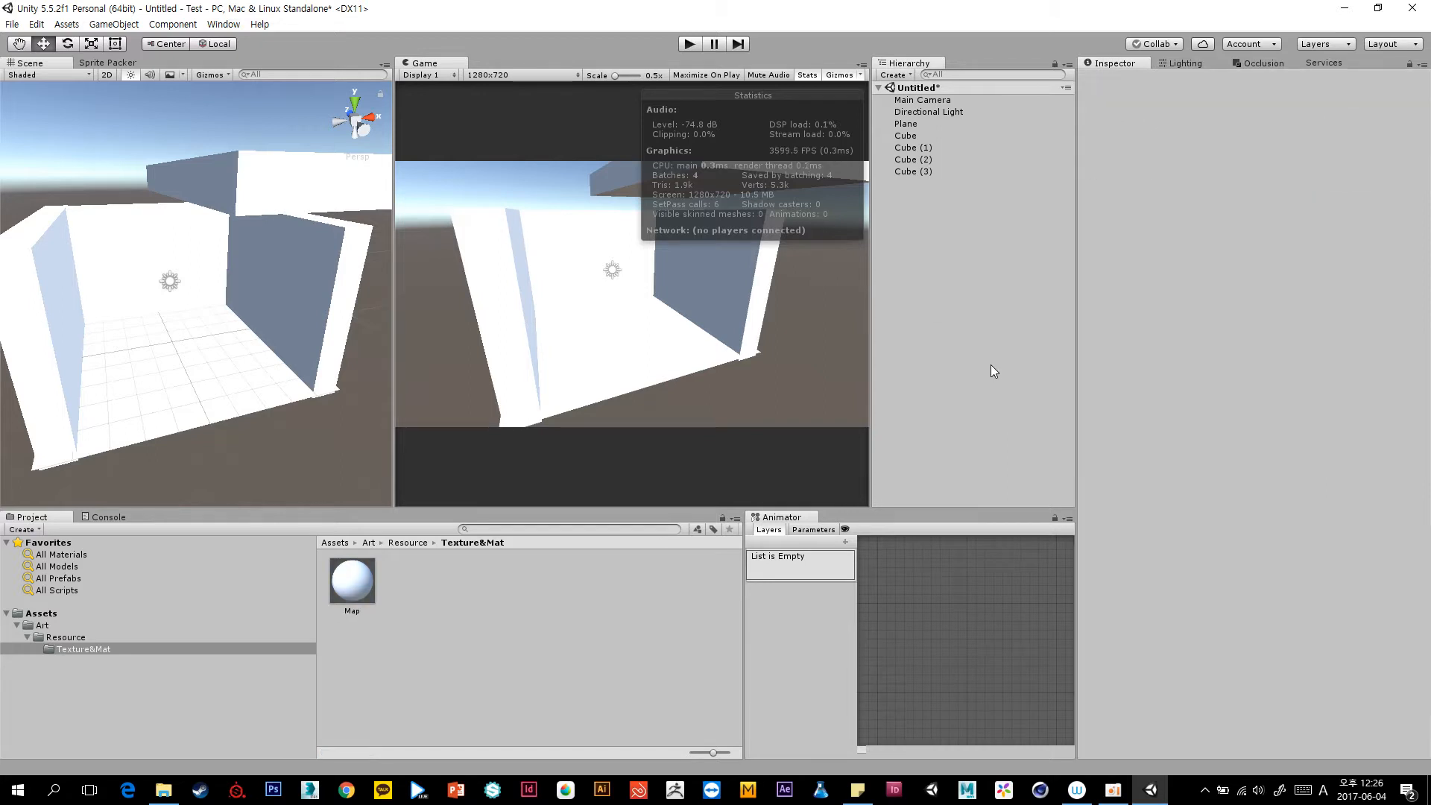
Set the Directional Light's baking mode to Baked.
click(982, 112)
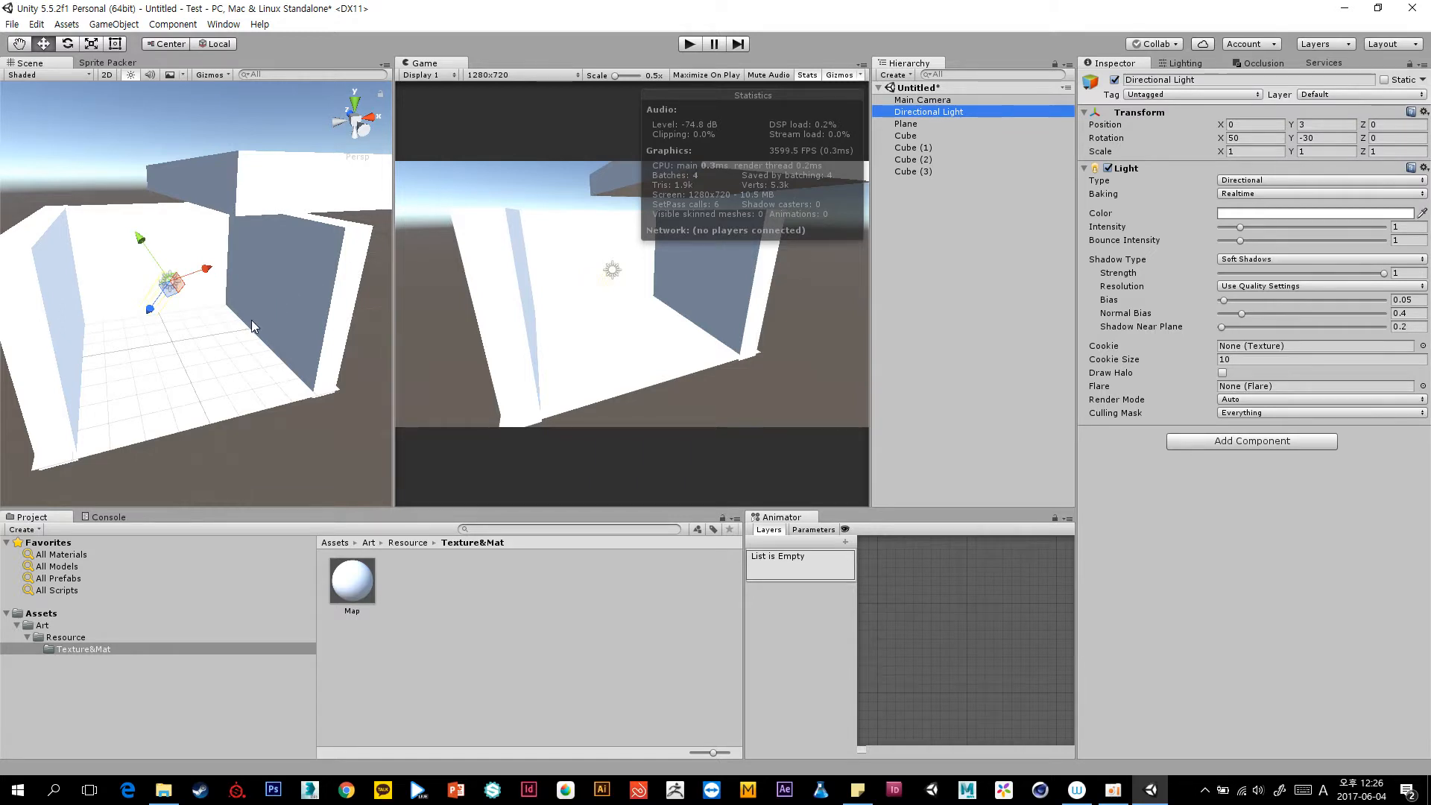
mouse_move(253, 320)
middle_down()
mouse_move(236, 354)
mouse_move(259, 313)
mouse_move(250, 324)
middle_up()
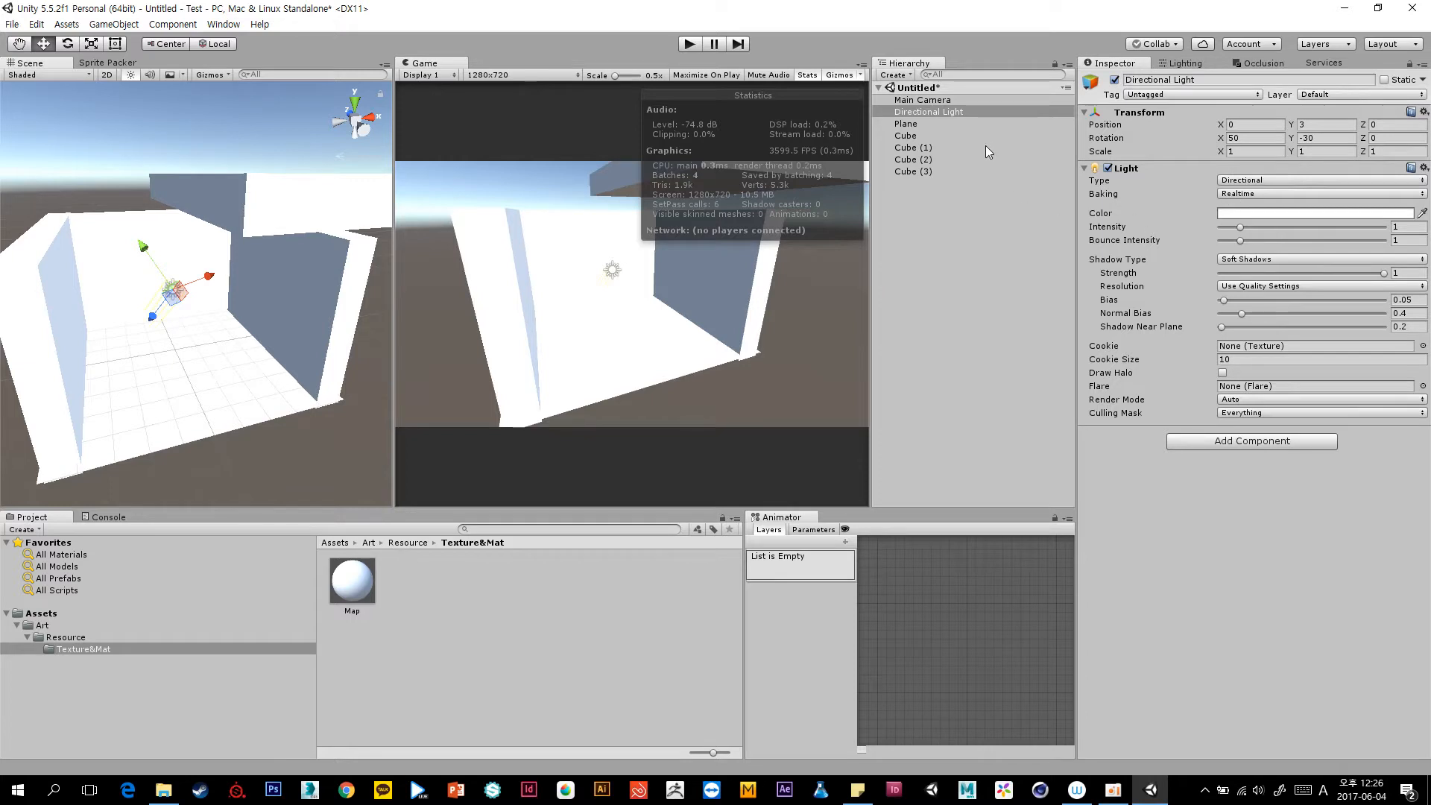
click(974, 114)
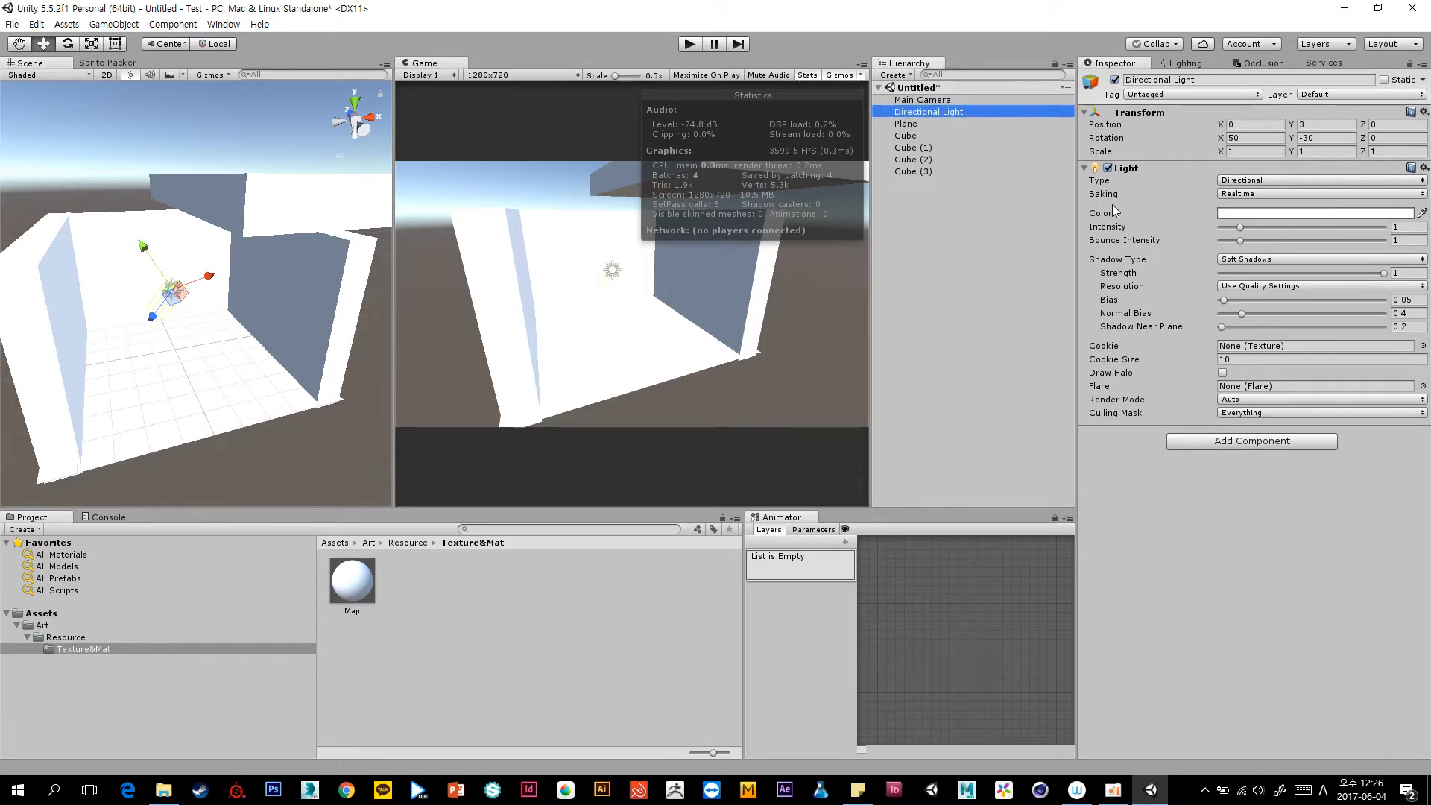
click(1244, 195)
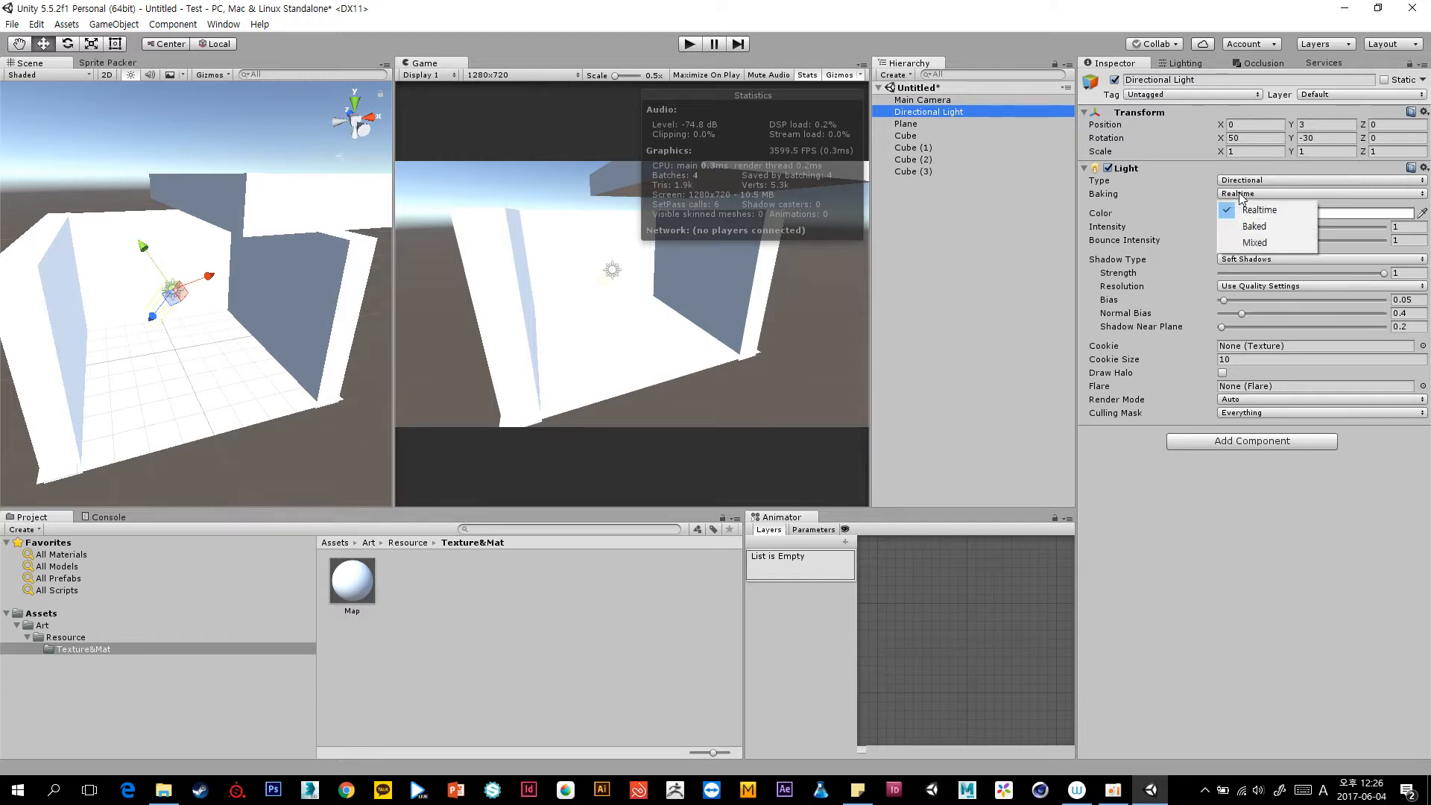
click(1252, 226)
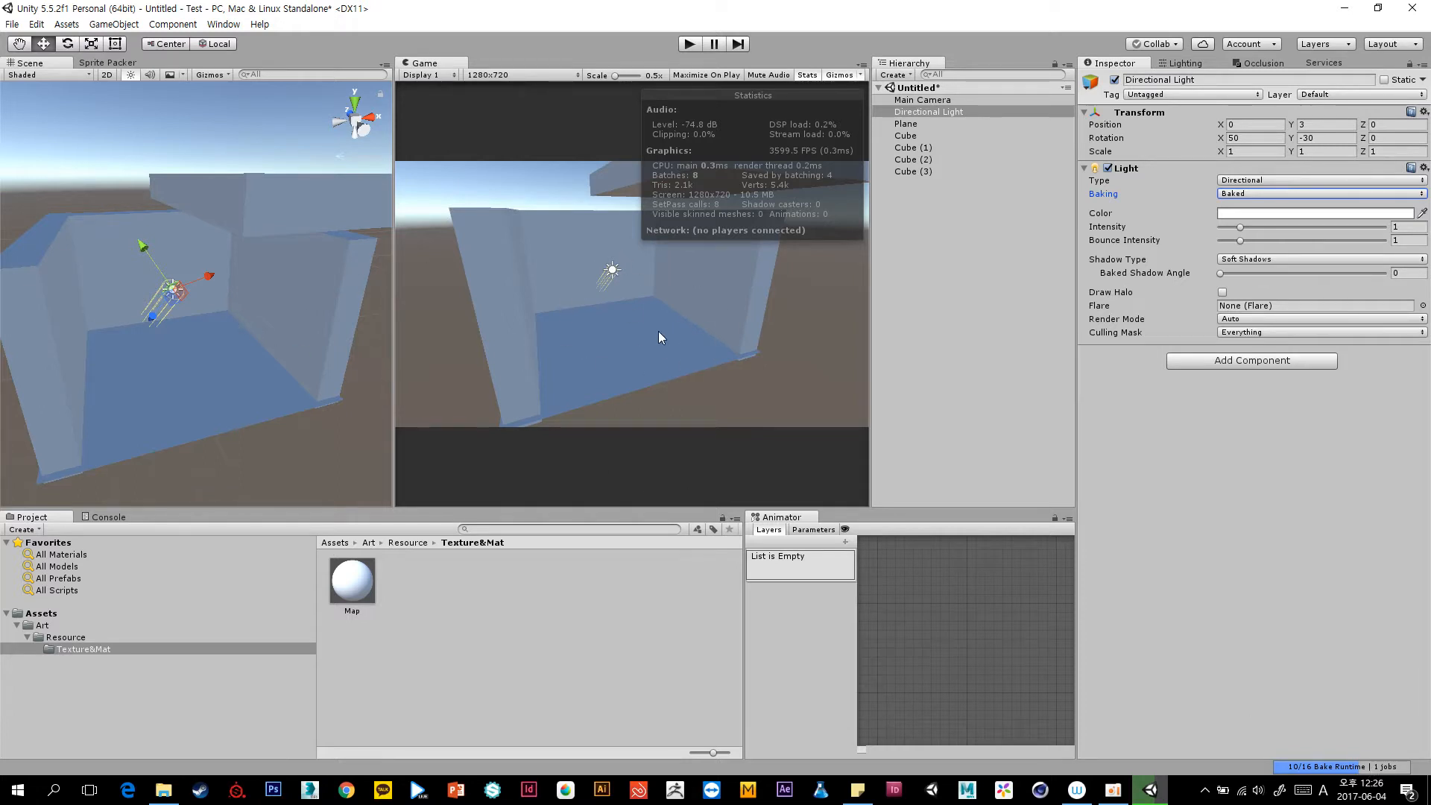
Check the scene's lighting settings and inspect the properties of the four cubes.
click(1185, 63)
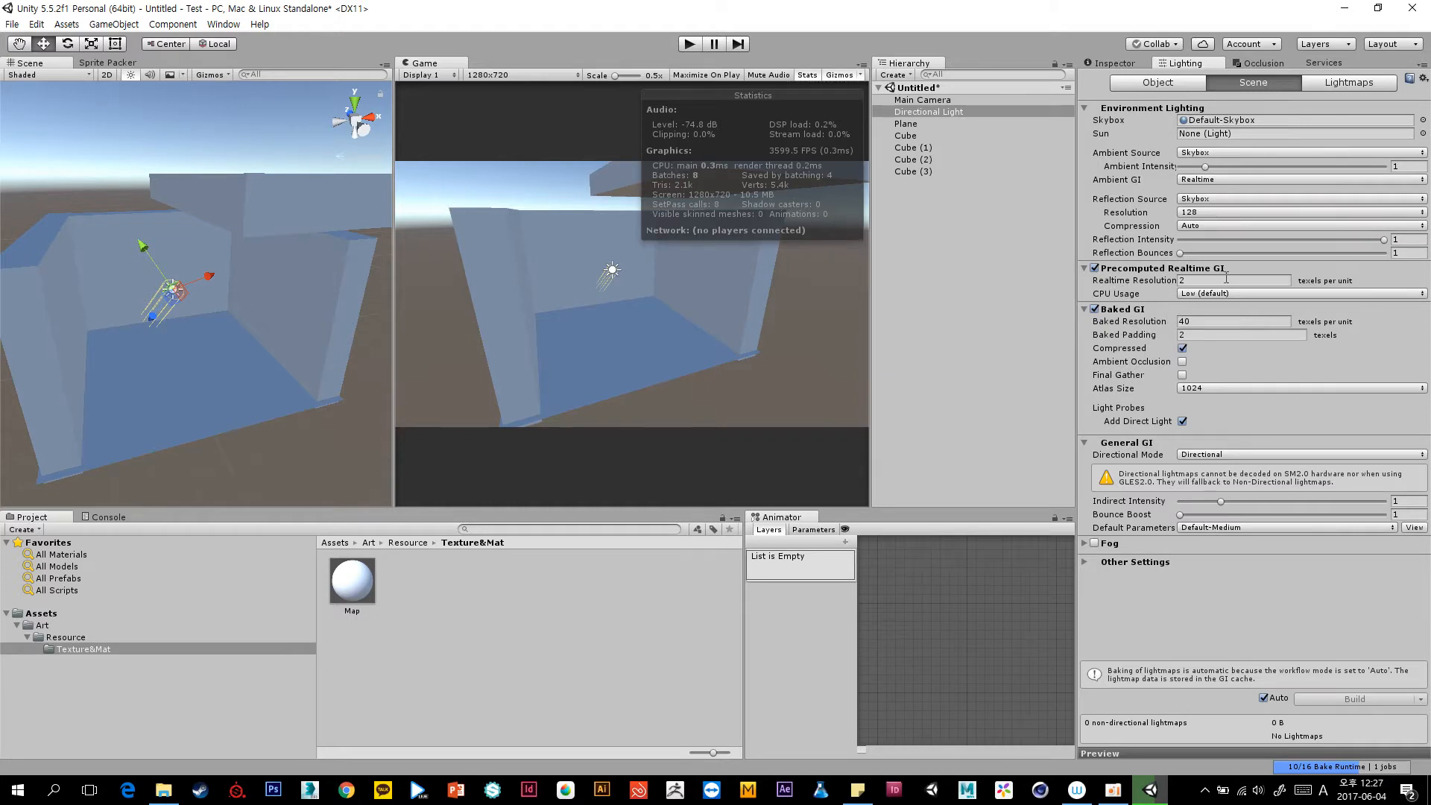
click(915, 137)
click(1114, 63)
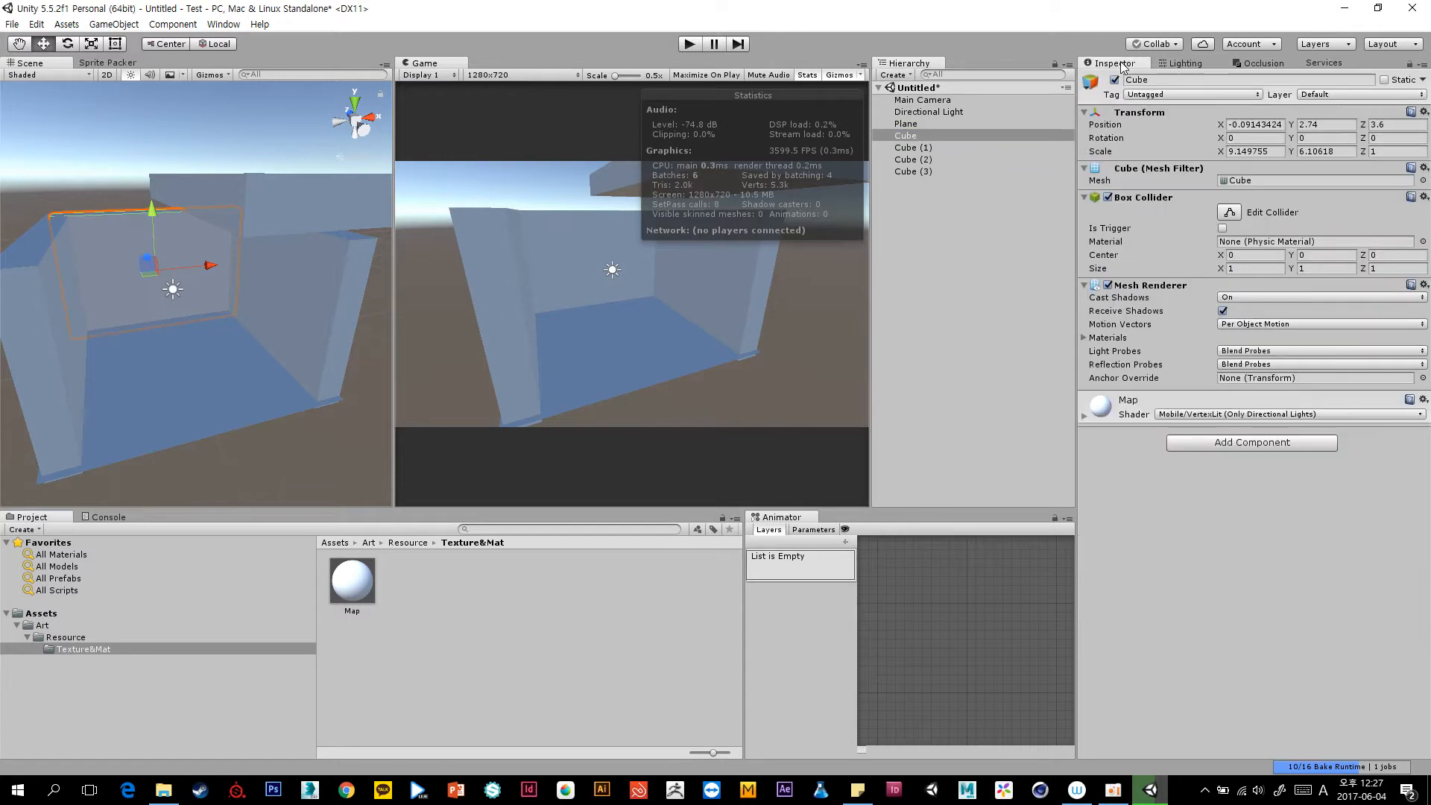
click(973, 147)
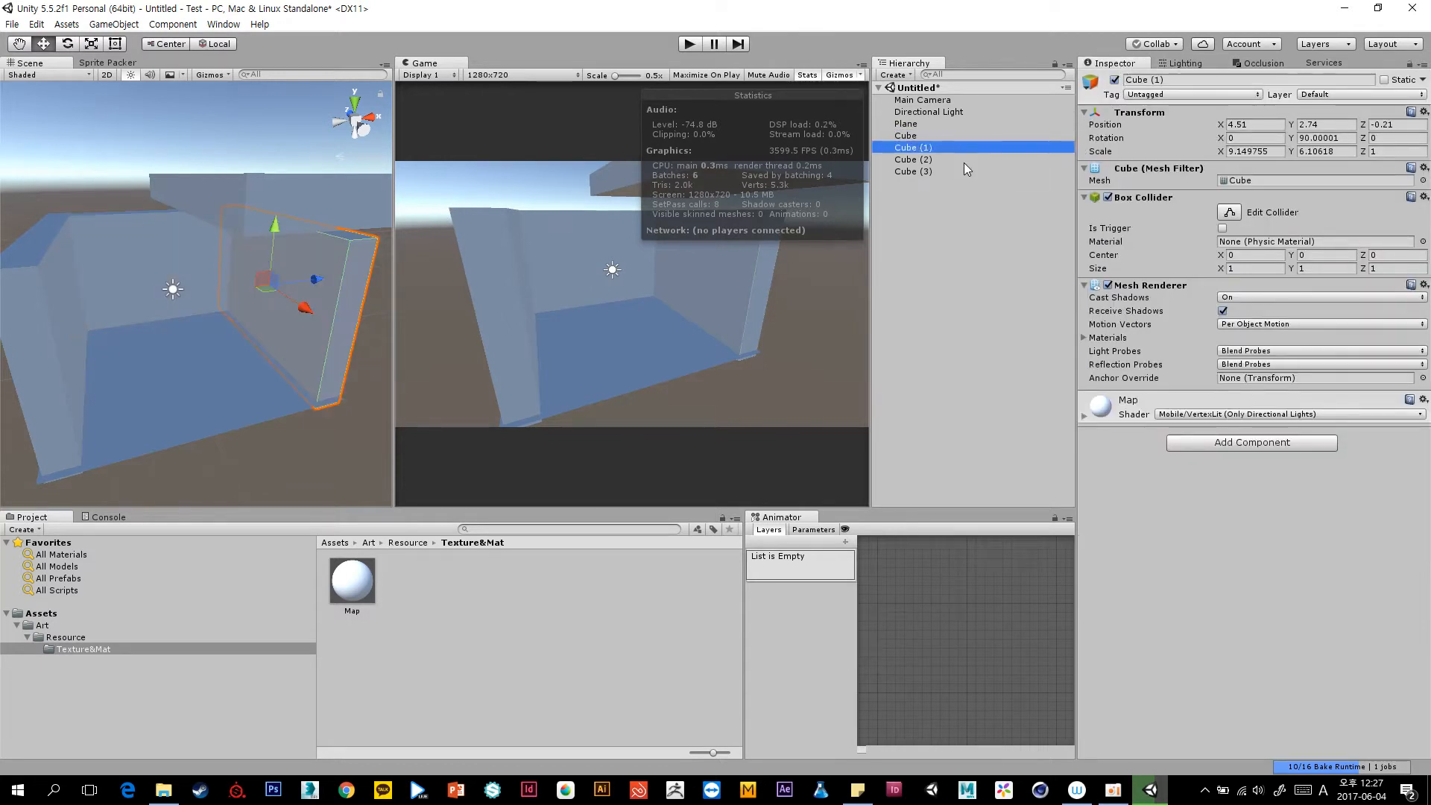
click(967, 159)
click(959, 172)
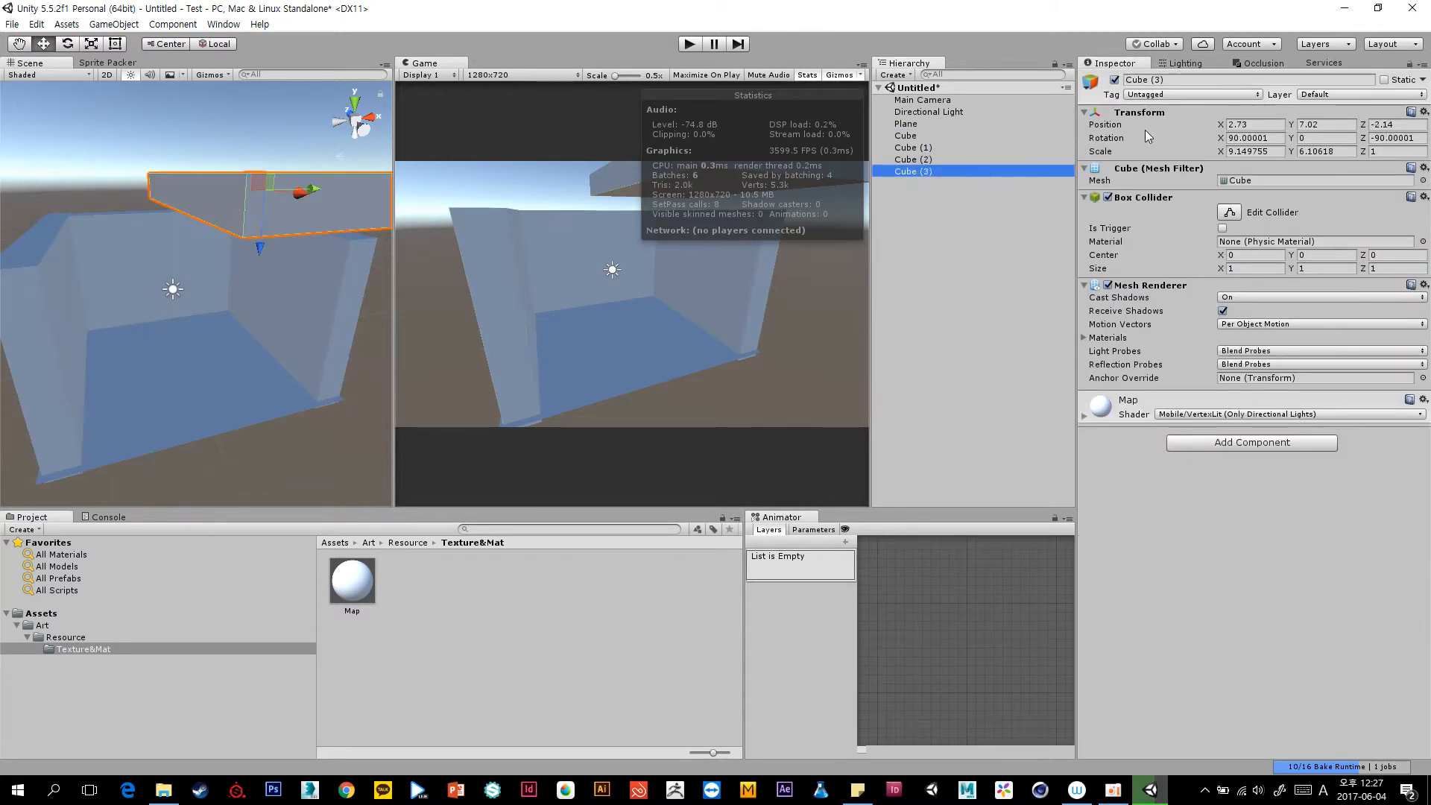
Create an empty game object in the scene and reset its transform.
click(959, 209)
key(ctrl+shift+n)
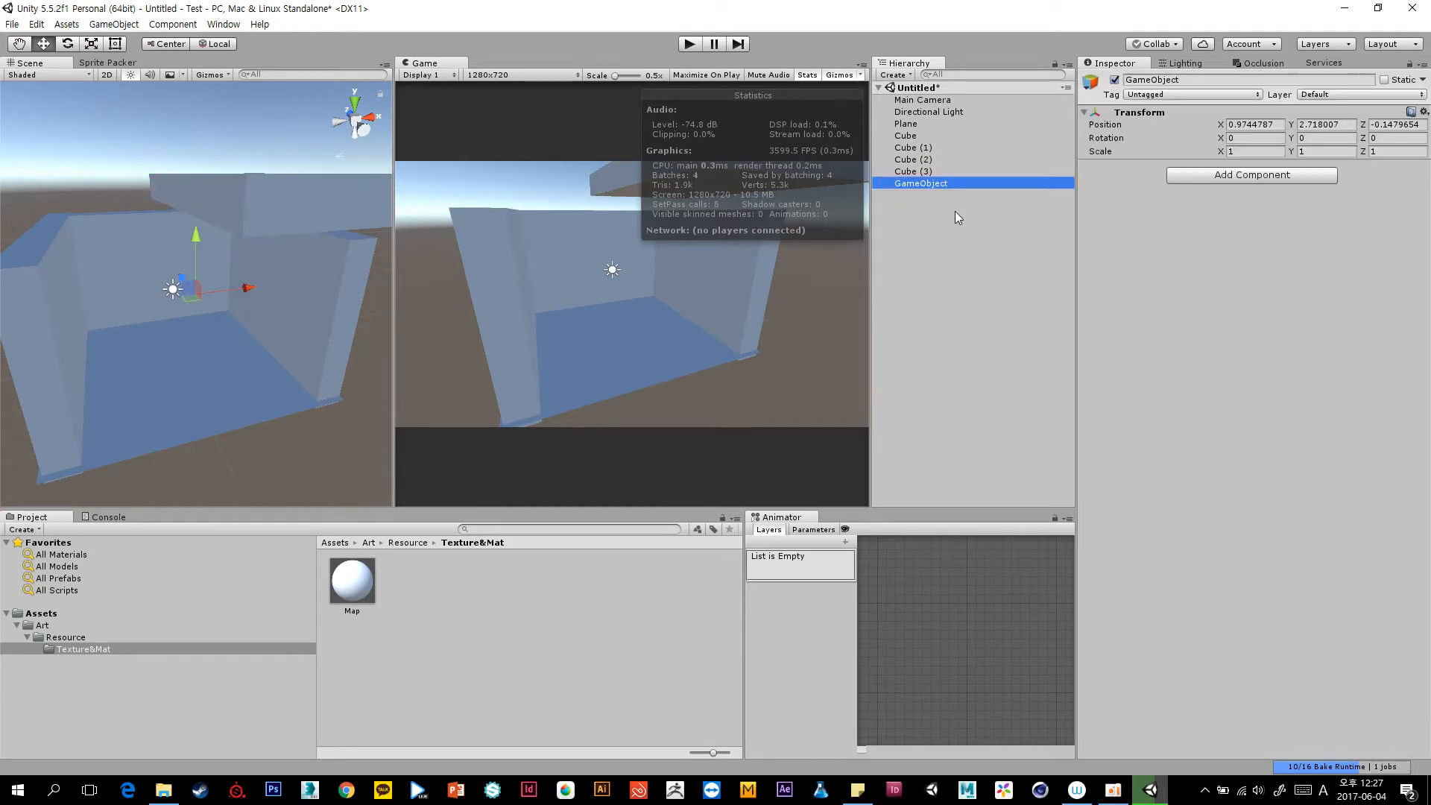
click(1423, 111)
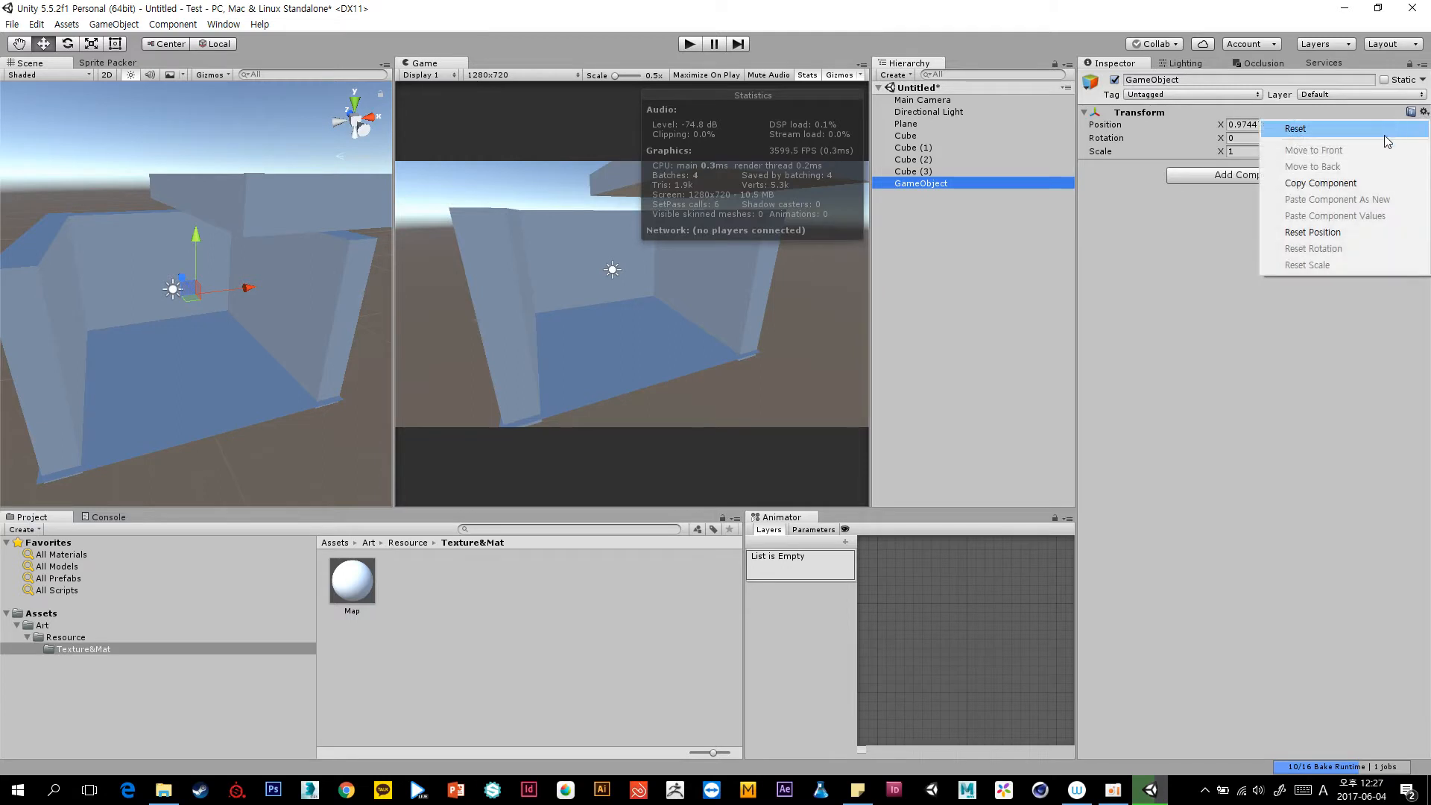
click(1342, 129)
Make the Plane and all four cubes children of the empty GameObject.
click(960, 173)
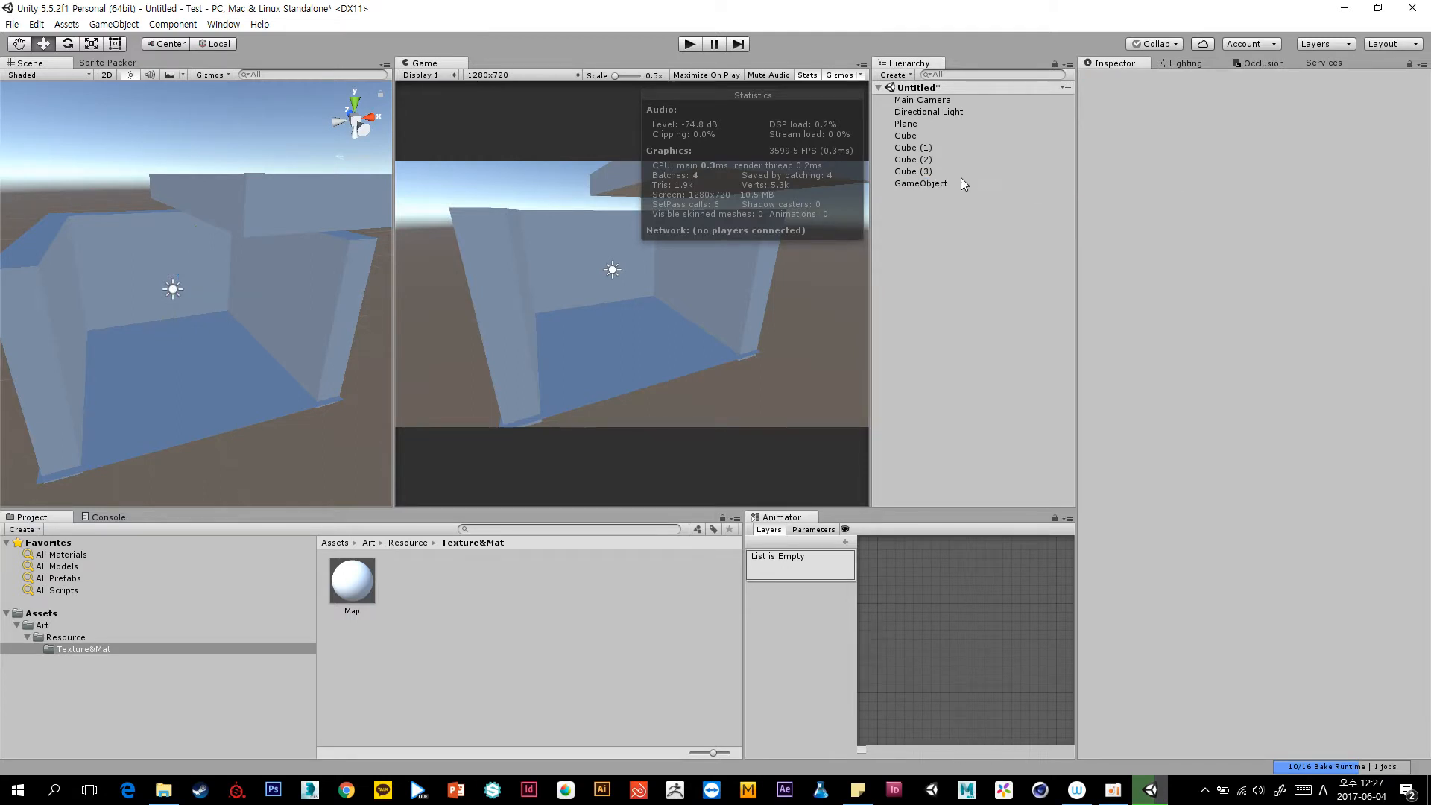
shift+click(938, 126)
drag(924, 173, 937, 183)
Mark the parent GameObject and all its children as Static.
click(951, 125)
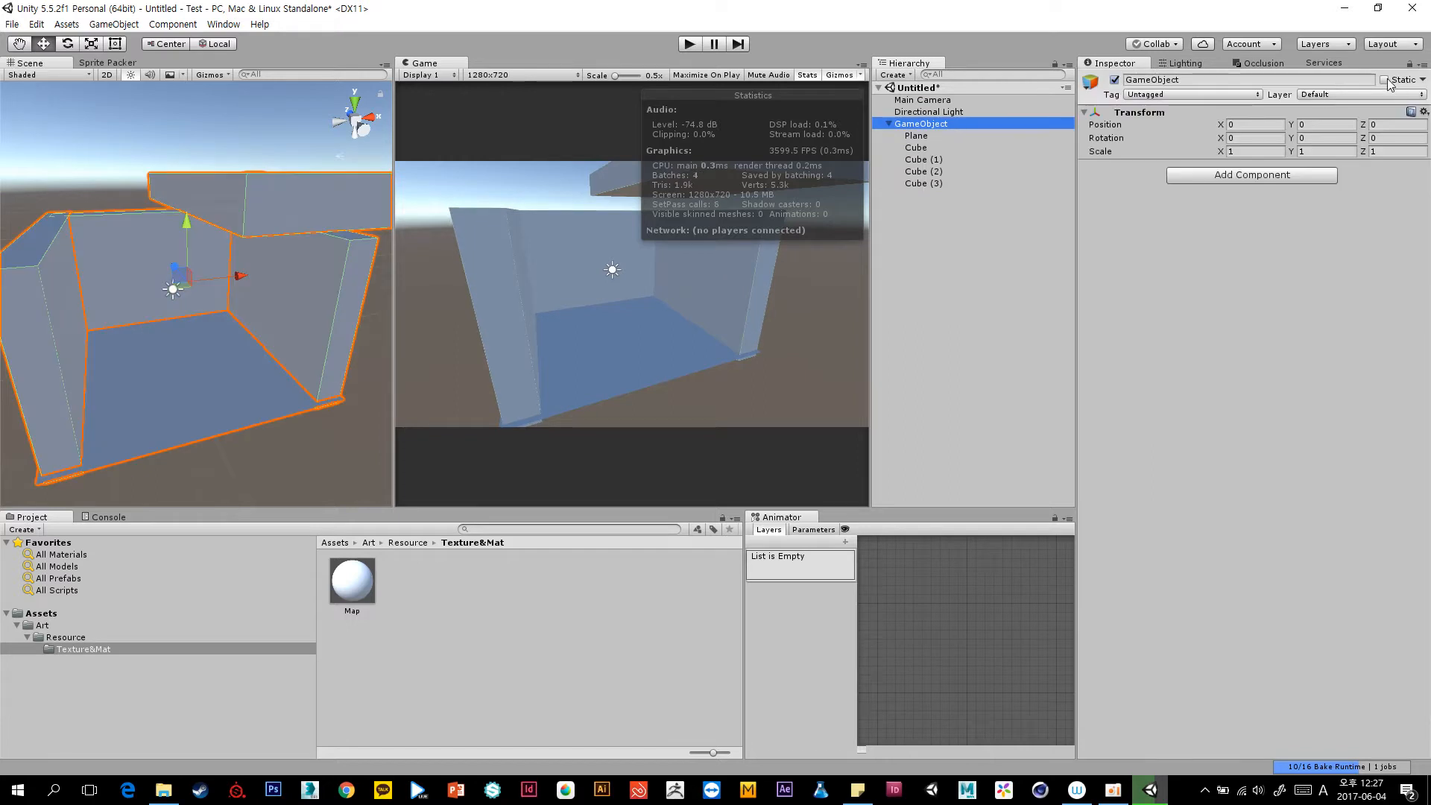
click(1384, 79)
click(638, 424)
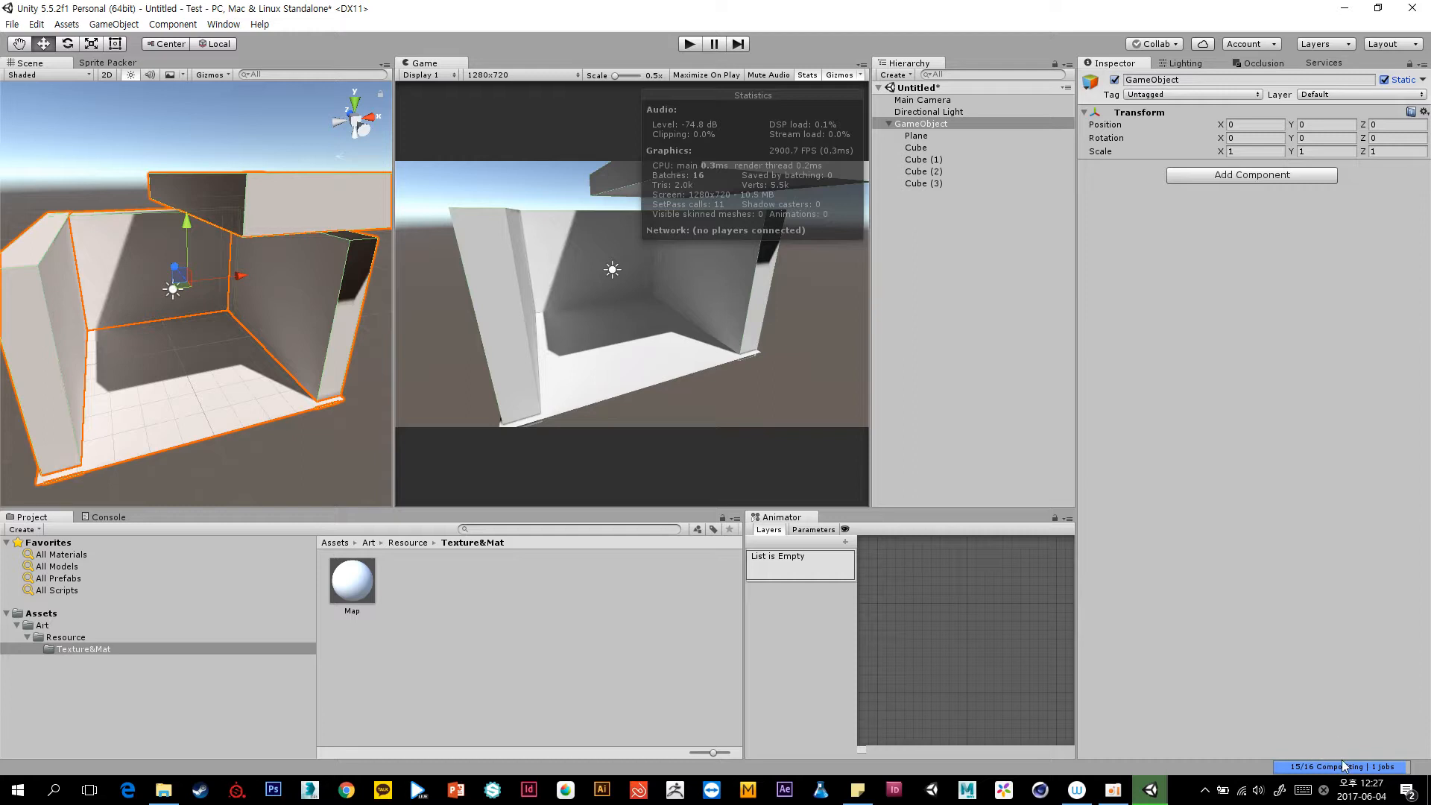
Review the Baked Resolution and the realtime GI CPU Usage options in the scene's lighting settings.
click(1185, 63)
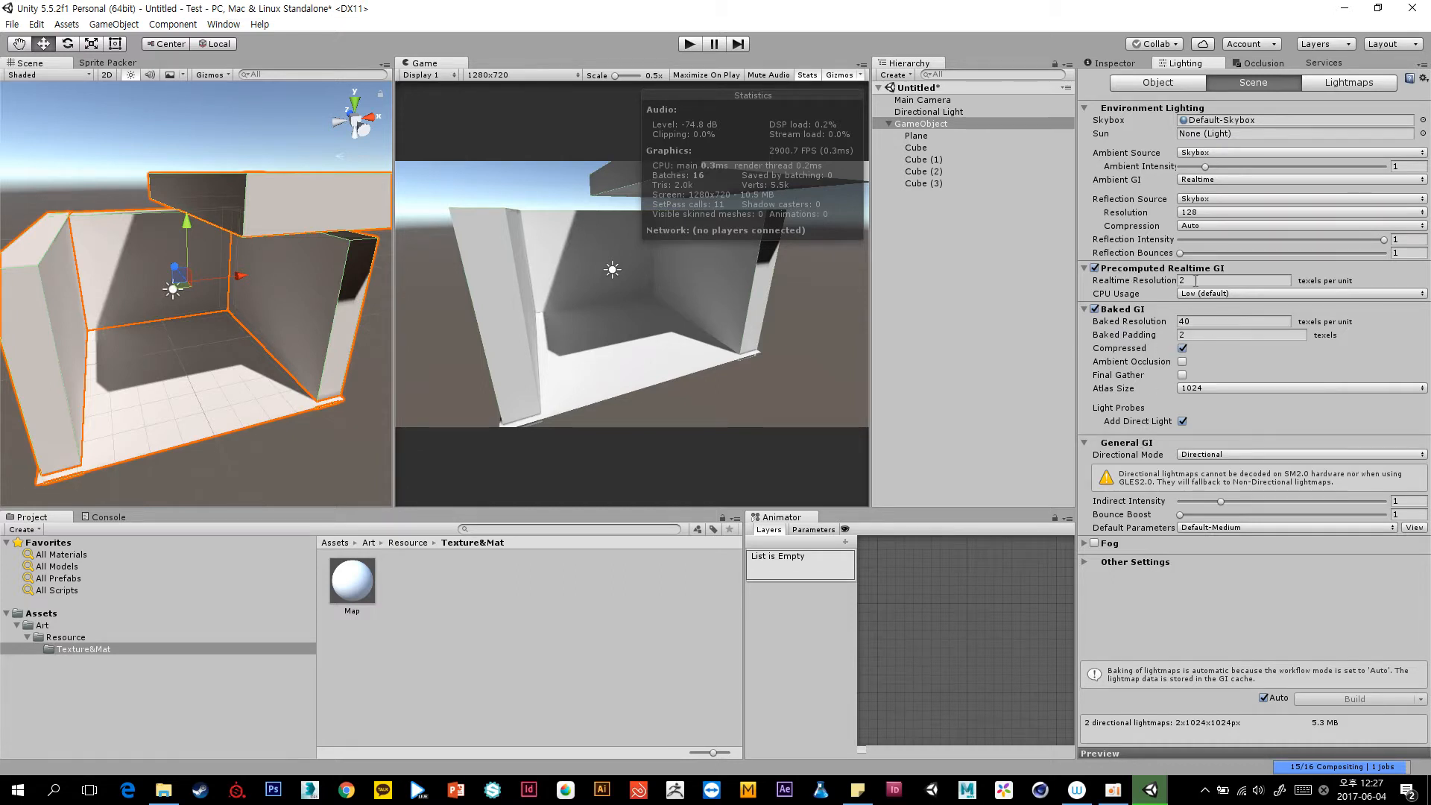
click(1203, 321)
click(1204, 294)
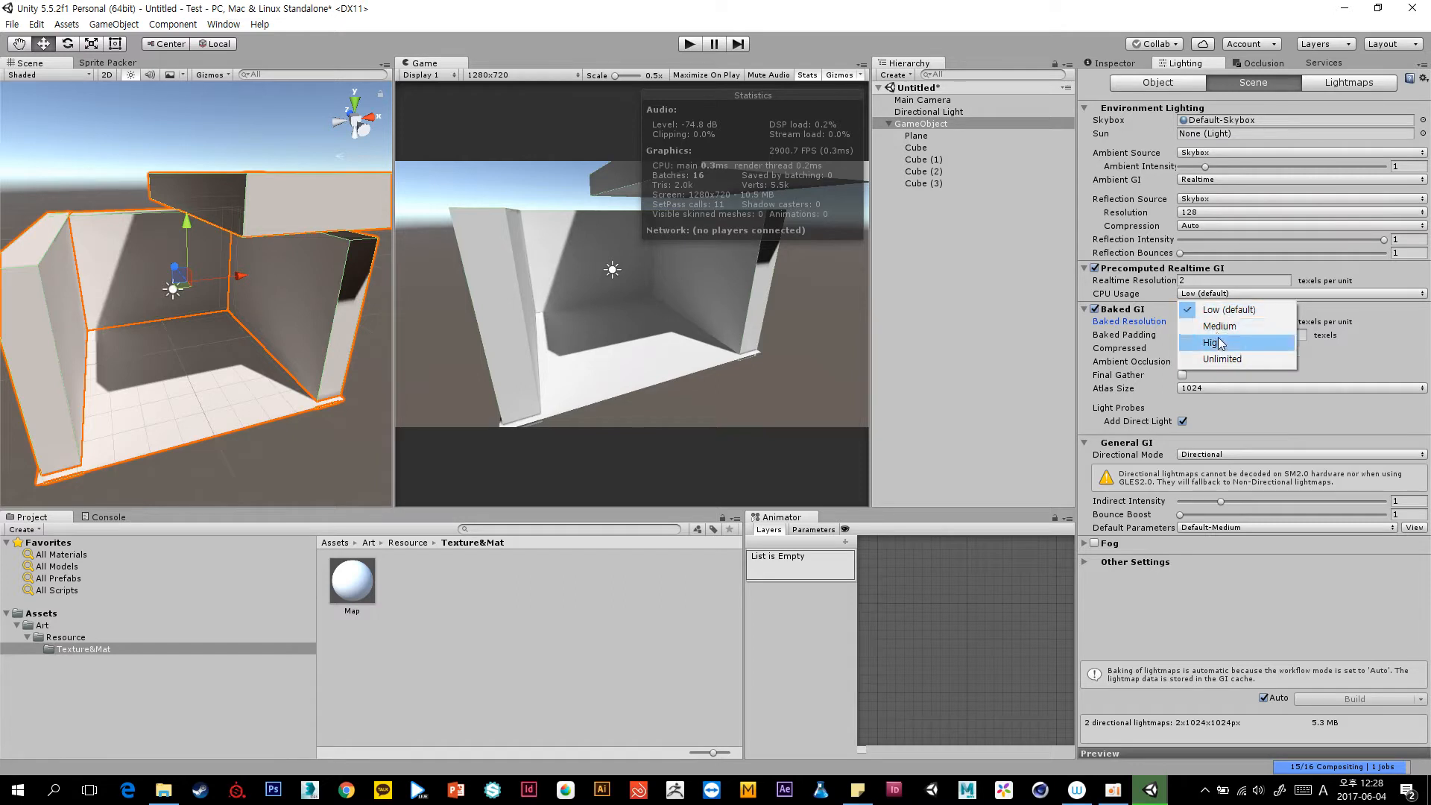
click(1149, 295)
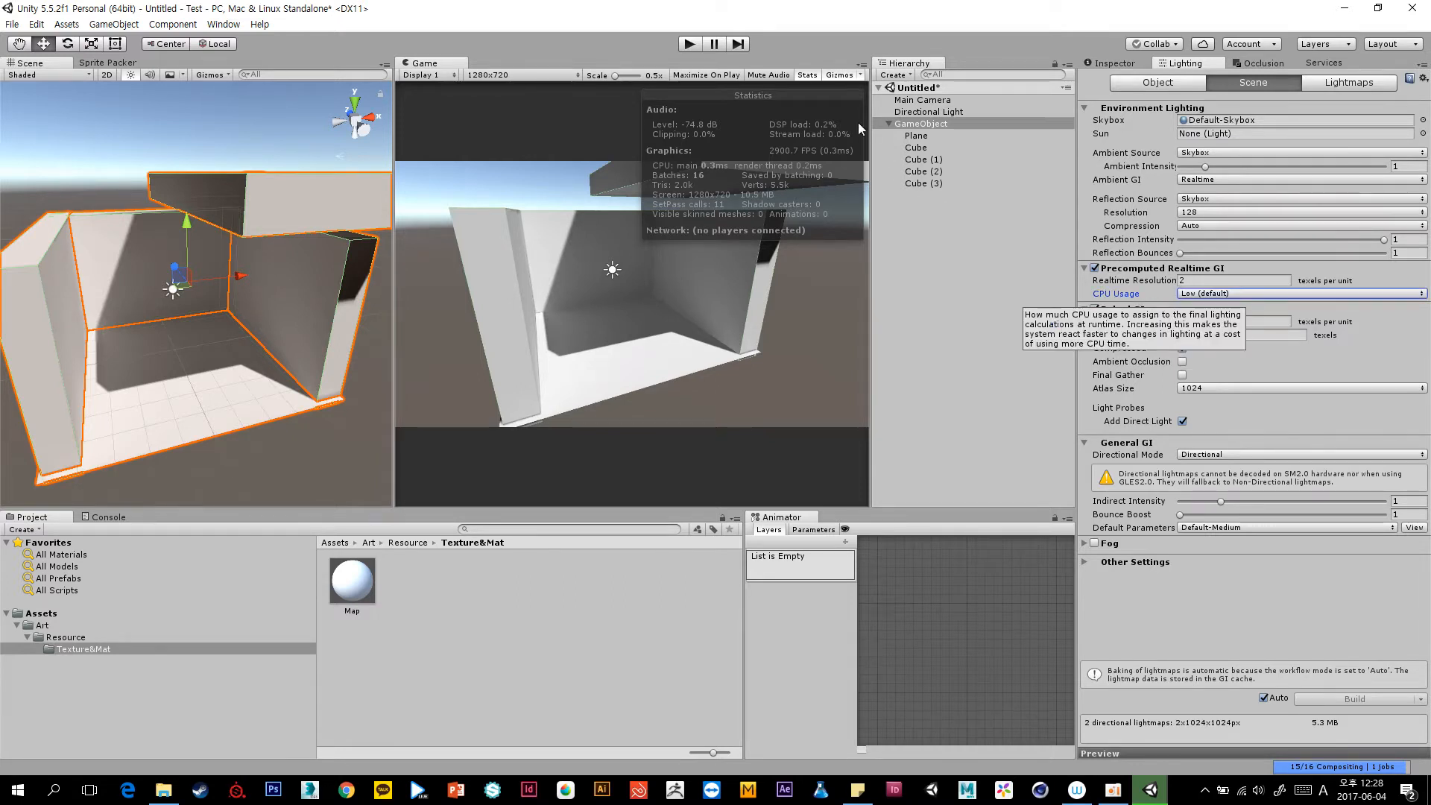
Examine the baked shadows inside the room with the Stats overlay temporarily hidden.
click(808, 75)
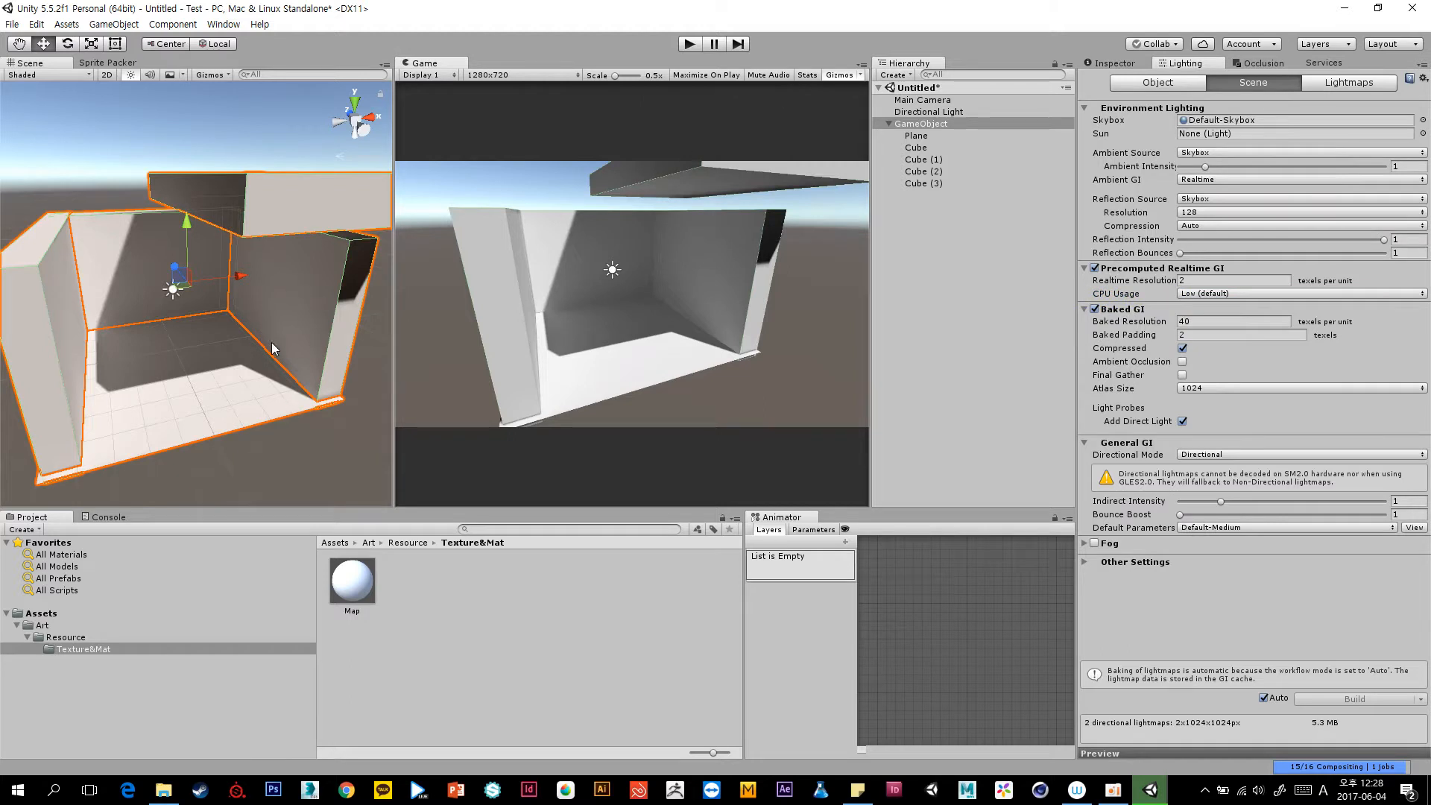
alt+drag(281, 399, 261, 406)
alt+drag(297, 360, 313, 326)
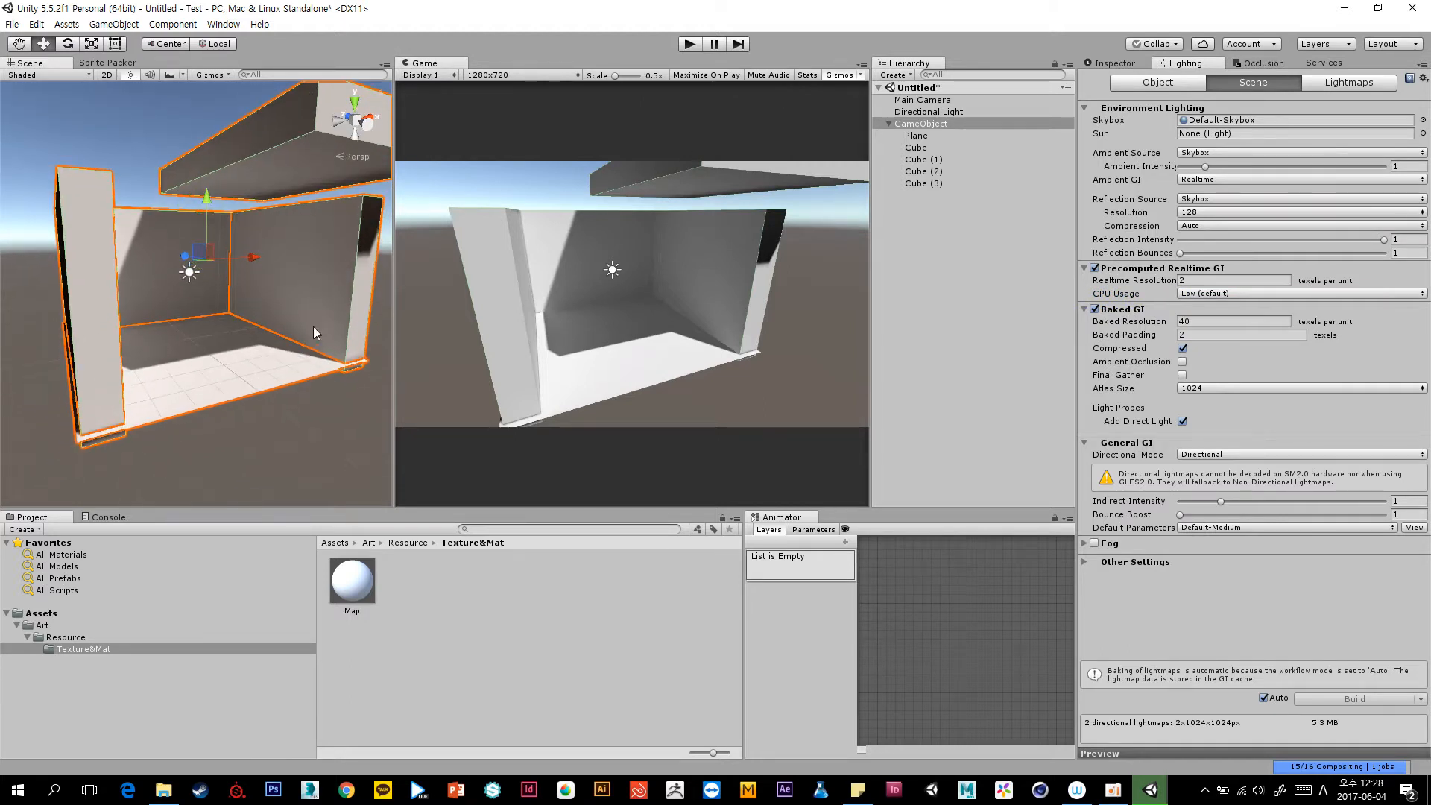
middle_drag(313, 327, 266, 356)
scroll(231, 370, up, 2)
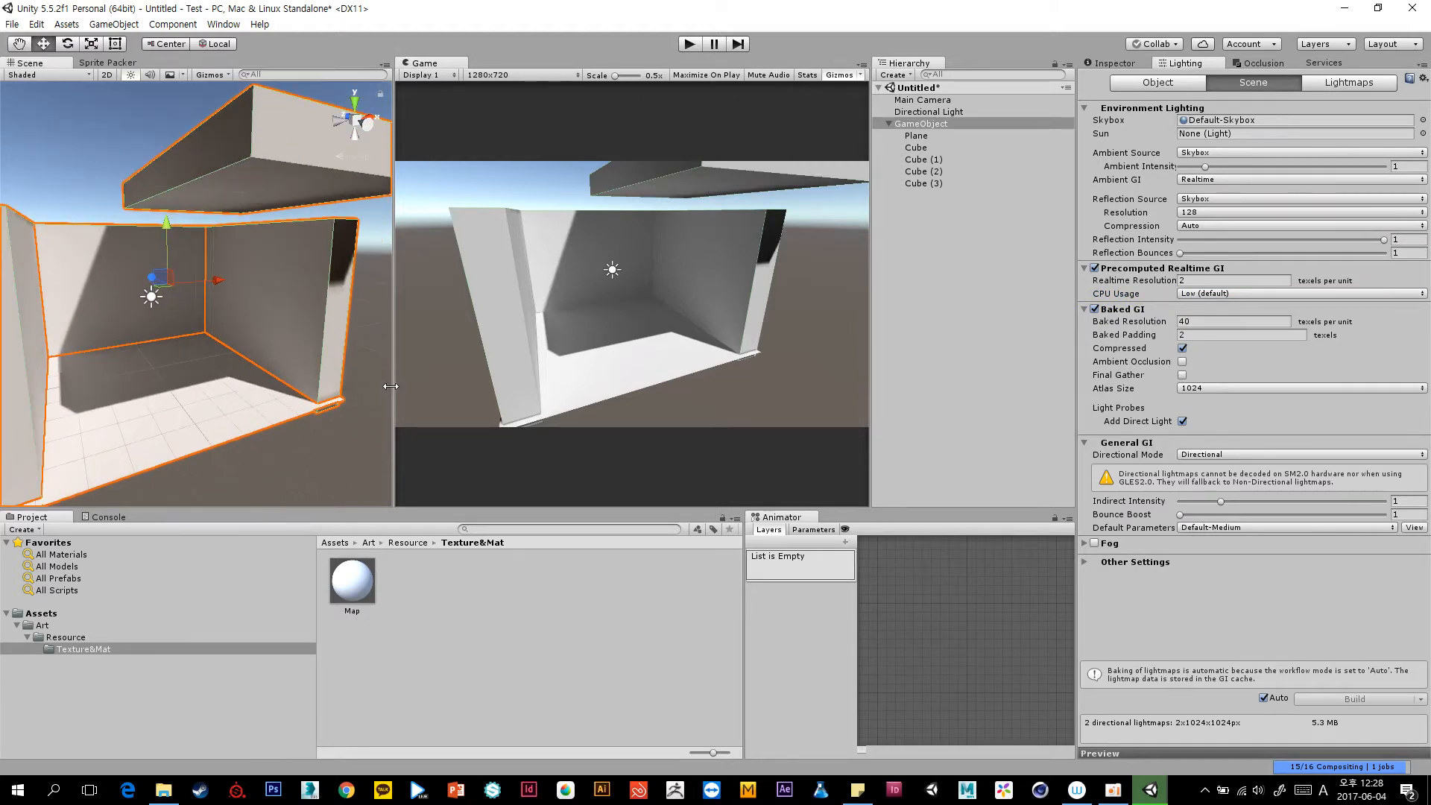
click(807, 76)
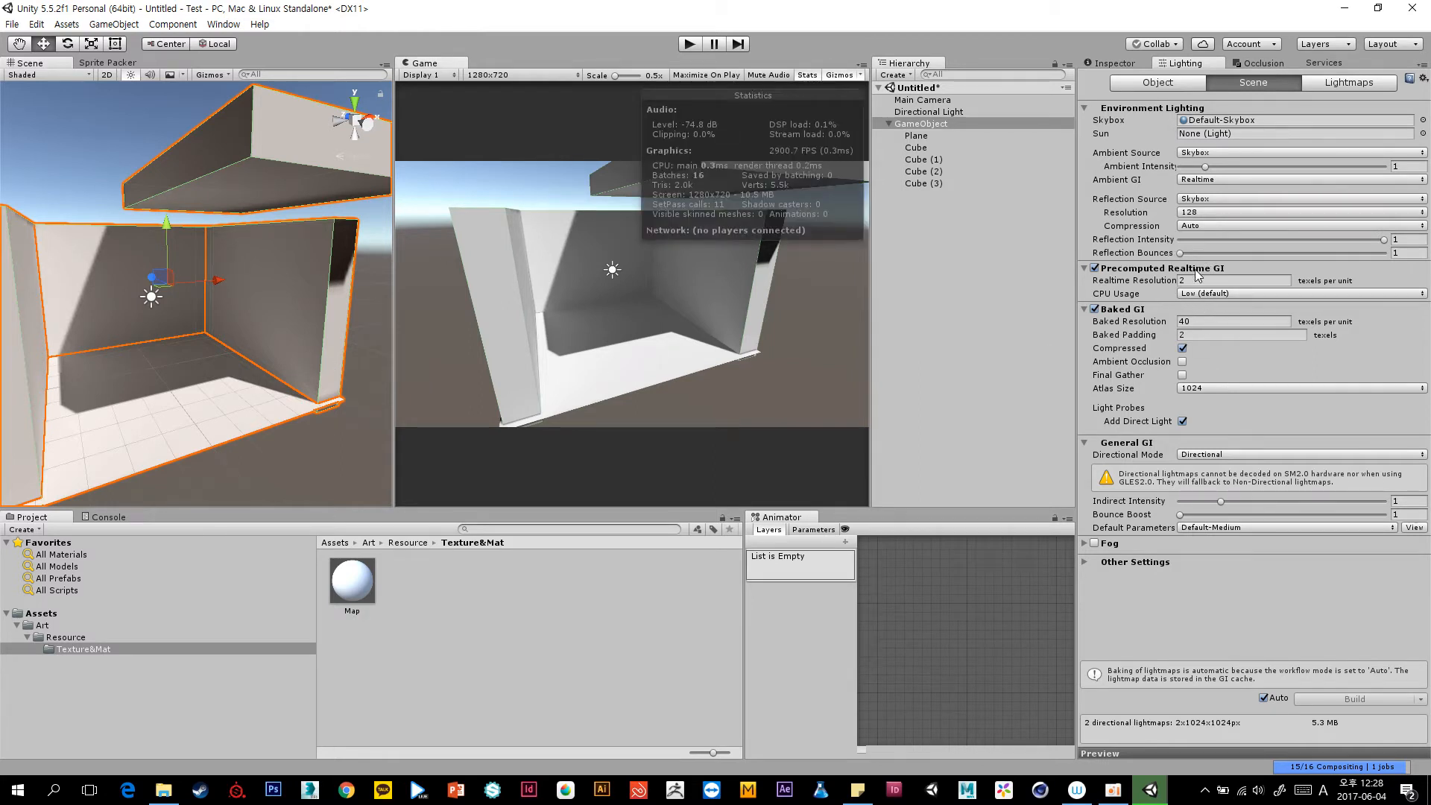
Turn off Precomputed Realtime GI and automatic lightmap building for the scene.
click(1095, 270)
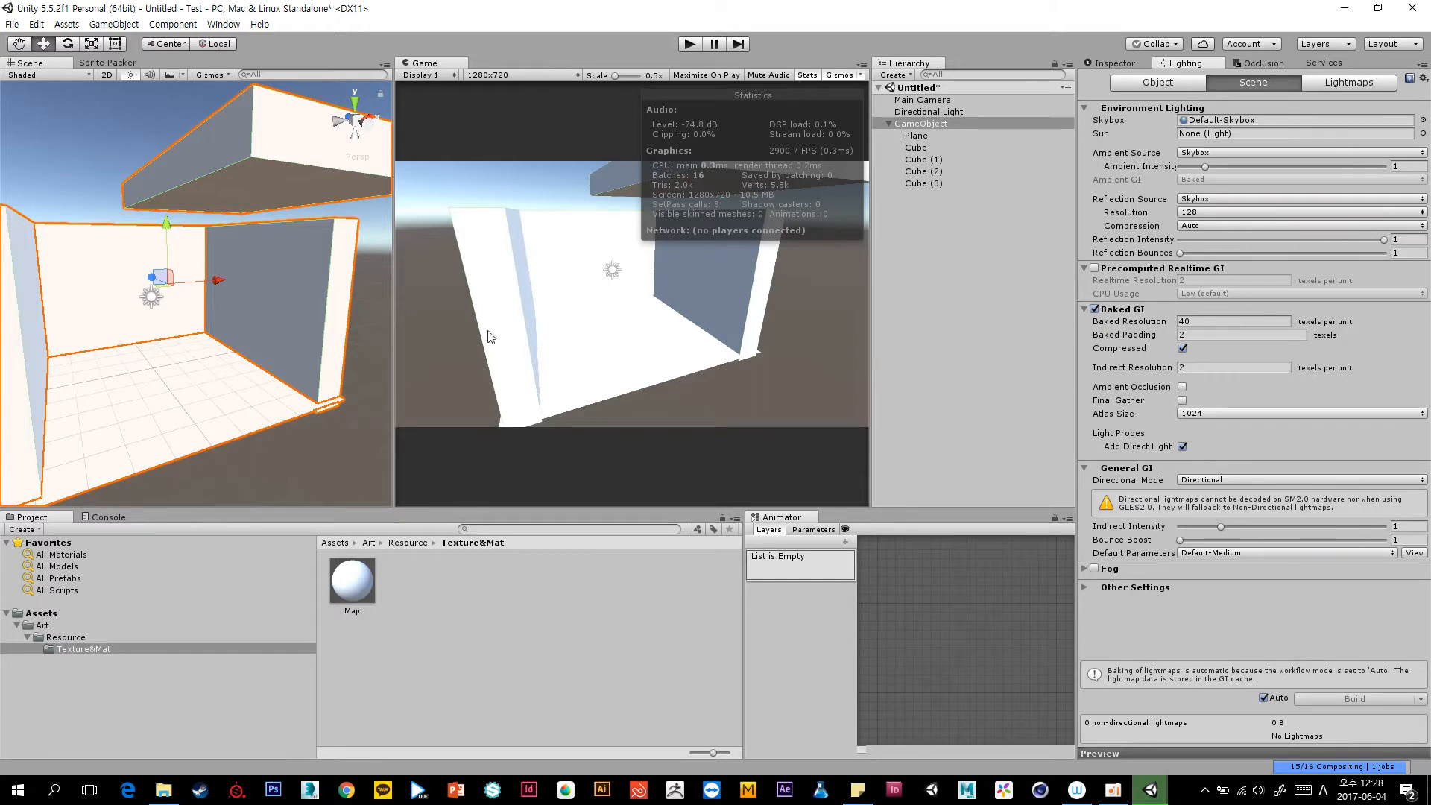
click(957, 273)
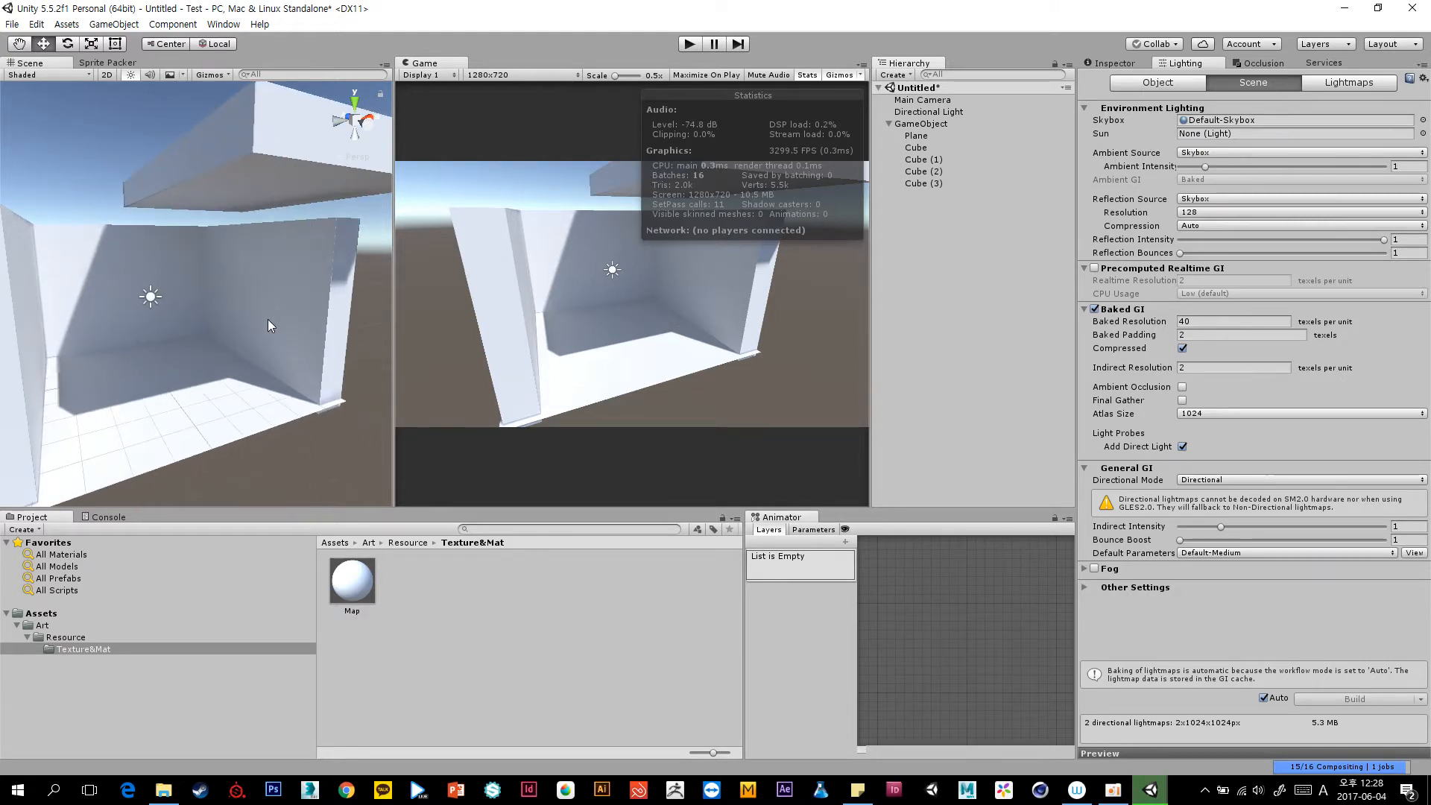
alt+drag(267, 319, 278, 329)
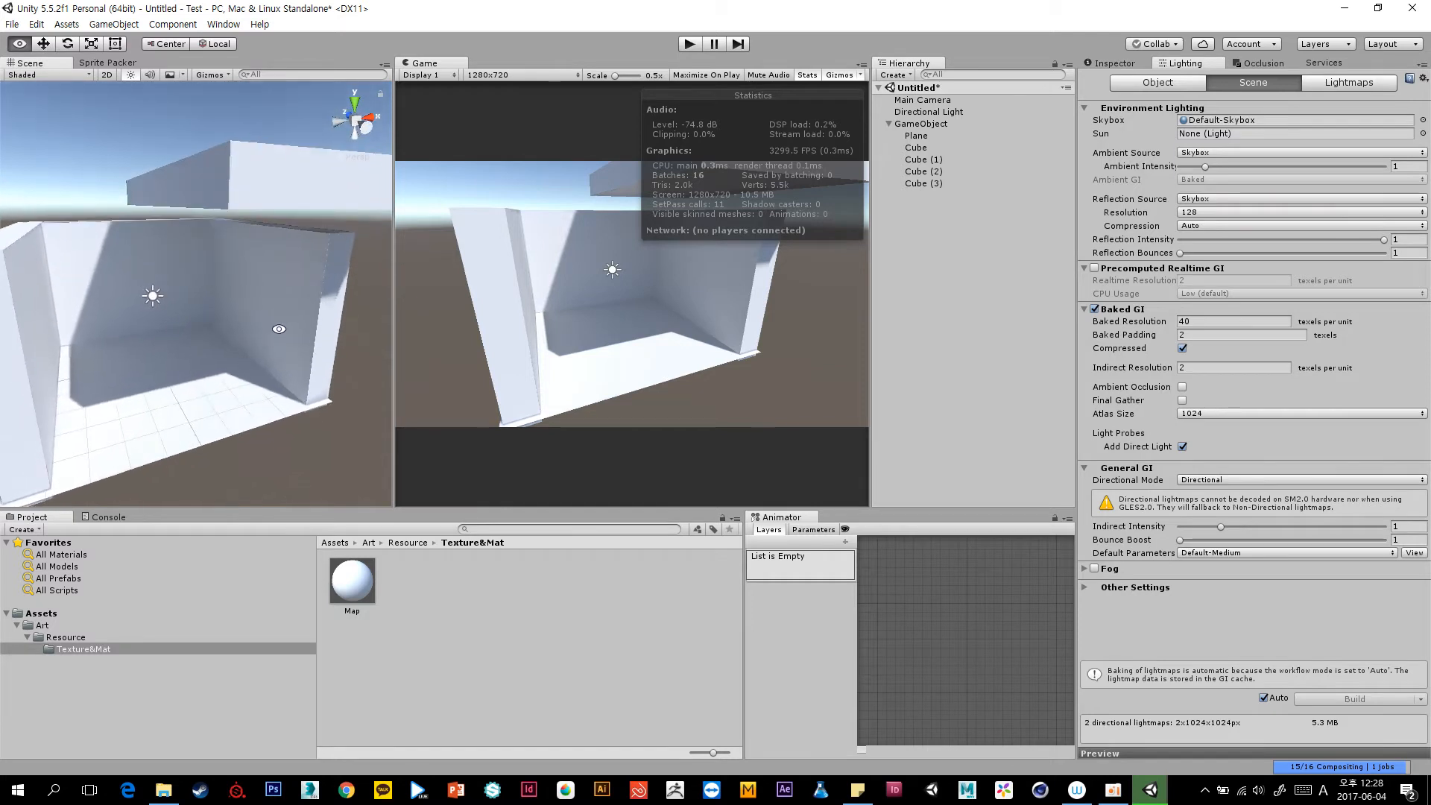
click(1262, 698)
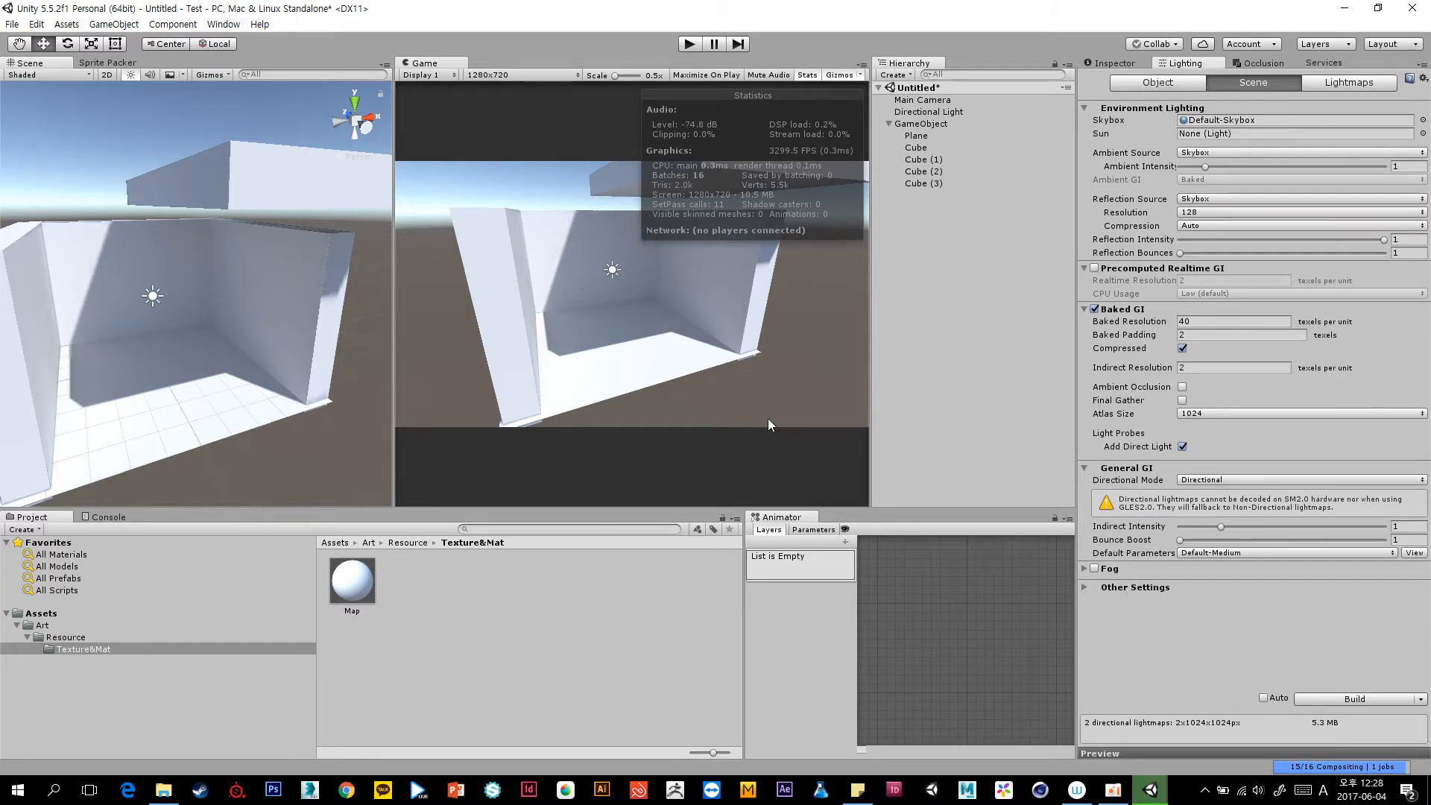
Start saving the untitled scene and create a new folder named Scene inside the project's Assets folder.
key(ctrl+s)
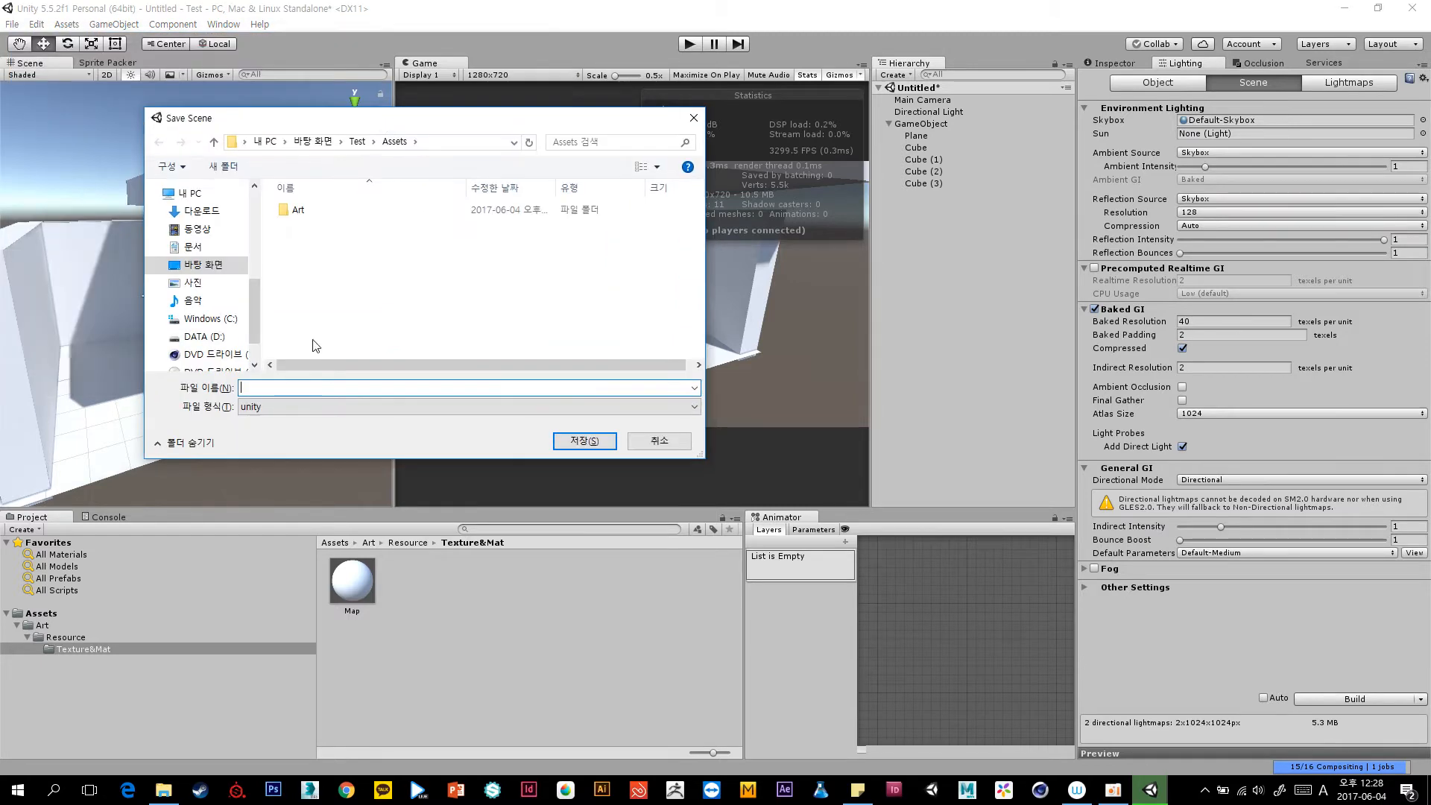
right_click(313, 244)
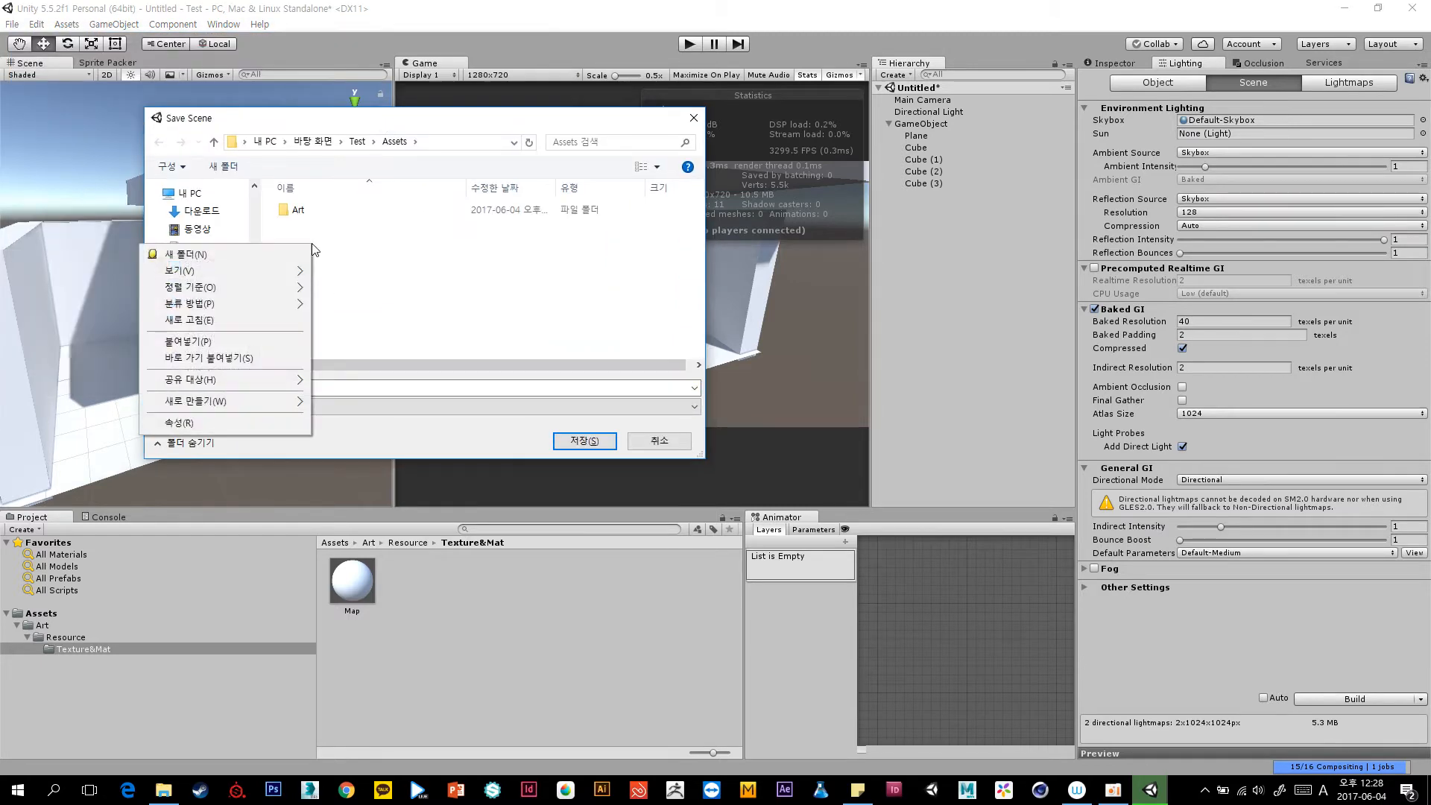
click(271, 256)
key(BackSpace)
text(Snce)
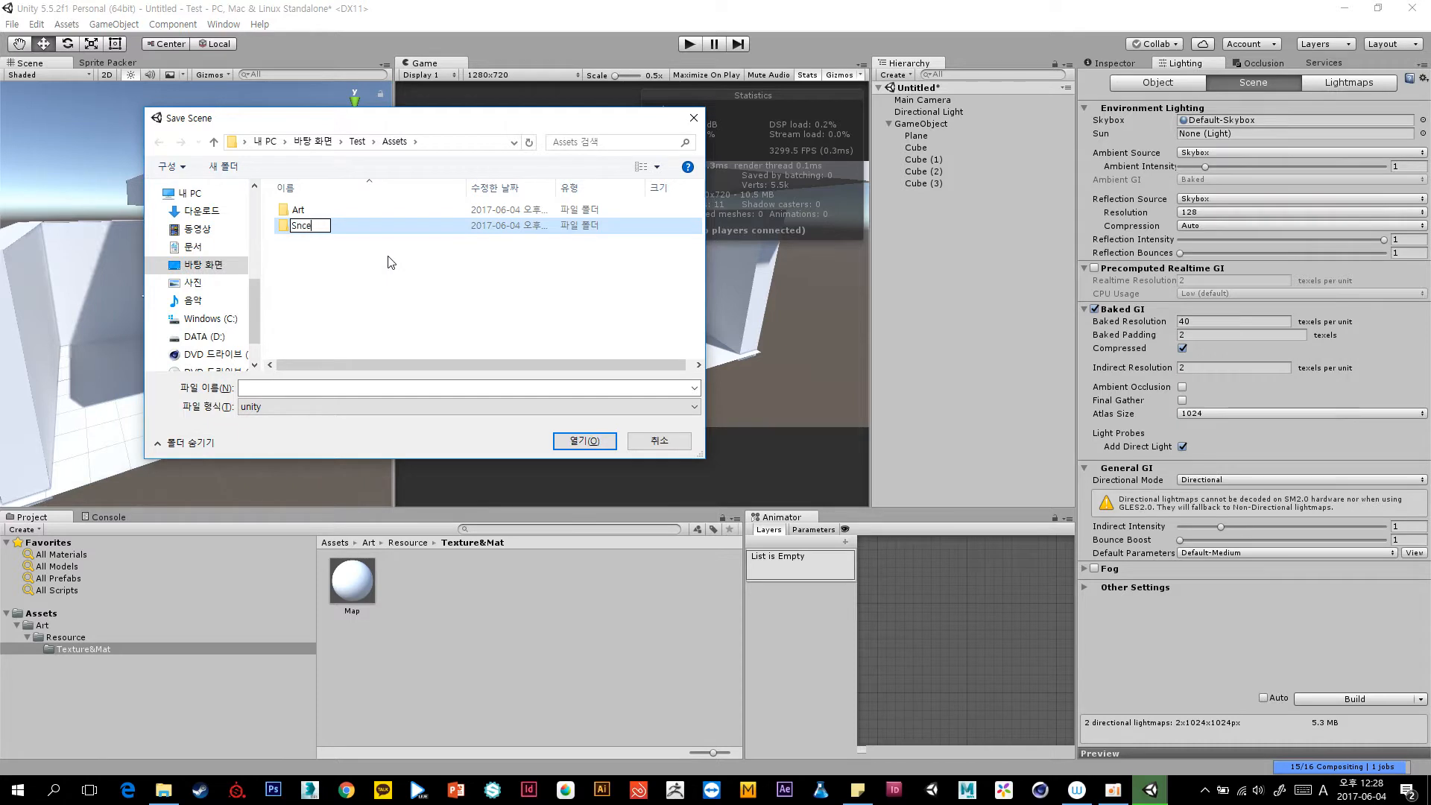
text(c)
key(BackSpace)
key(BackSpace)
key(BackSpace)
key(BackSpace)
text(nce)
key(BackSpace)
key(BackSpace)
key(BackSpace)
key(BackSpace)
text(Scene)
key(BackSpace)
key(BackSpace)
key(BackSpace)
key(BackSpace)
key(BackSpace)
text(Scene)
key(Return)
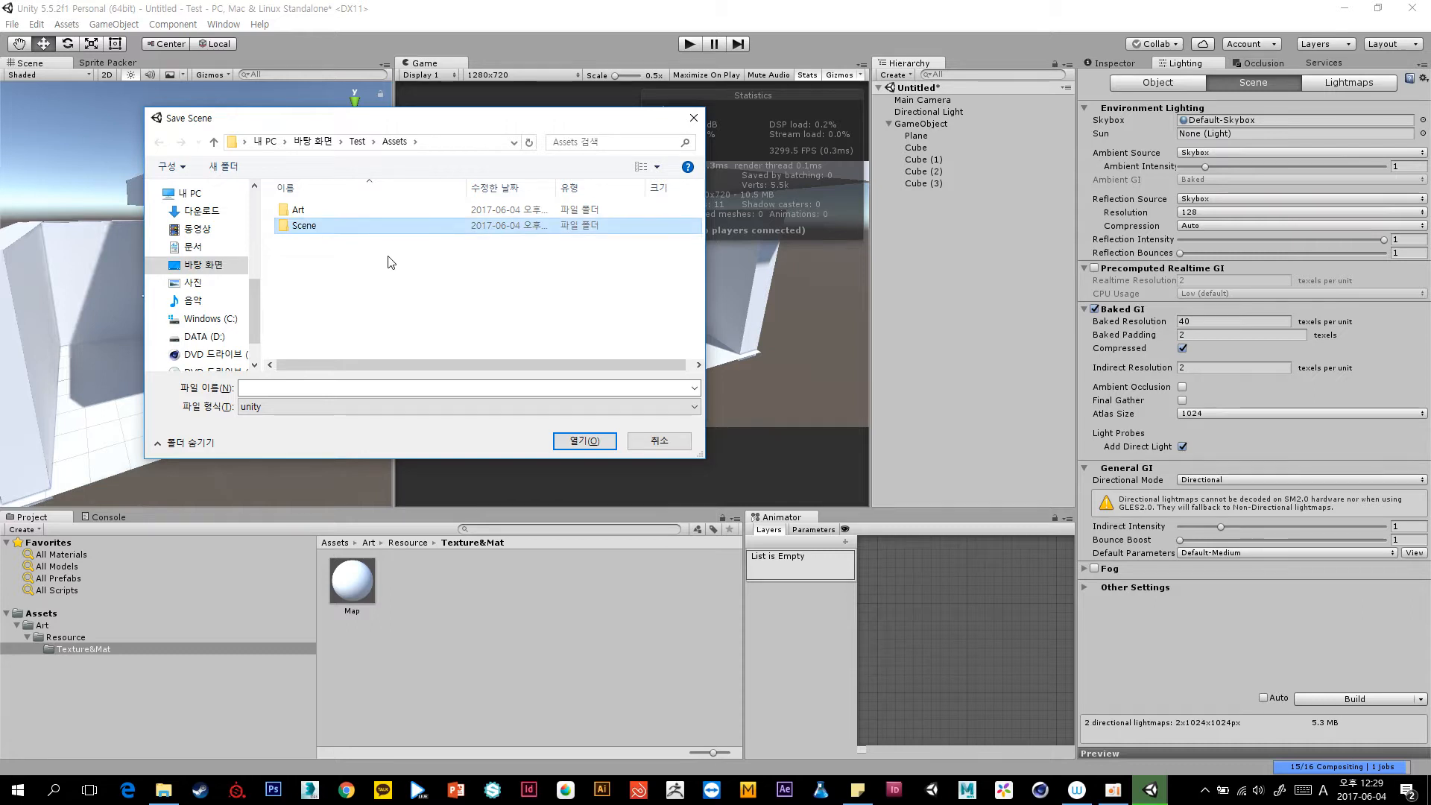
Save the scene as 01 inside the new Scene folder.
double_click(359, 223)
click(320, 388)
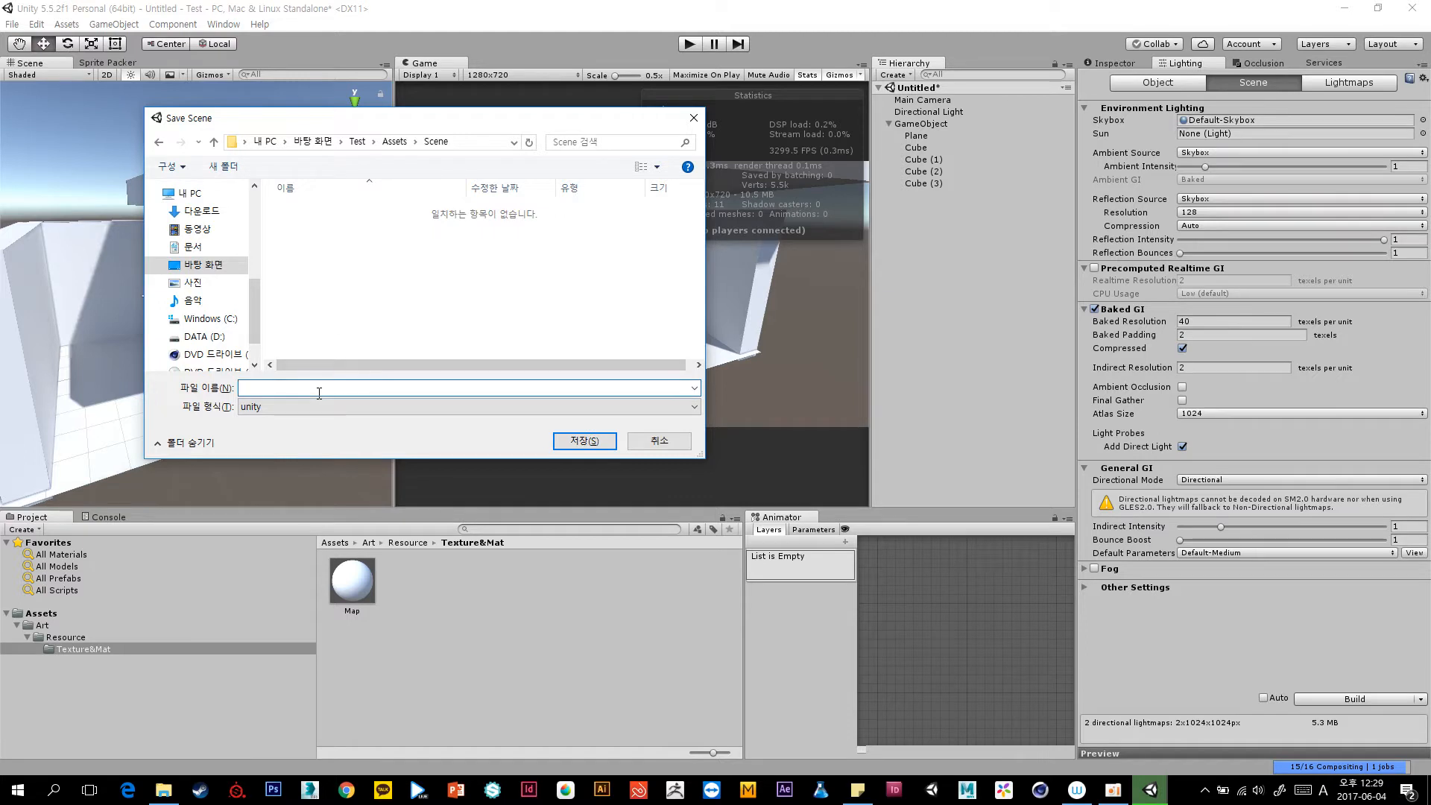
text(01)
key(Return)
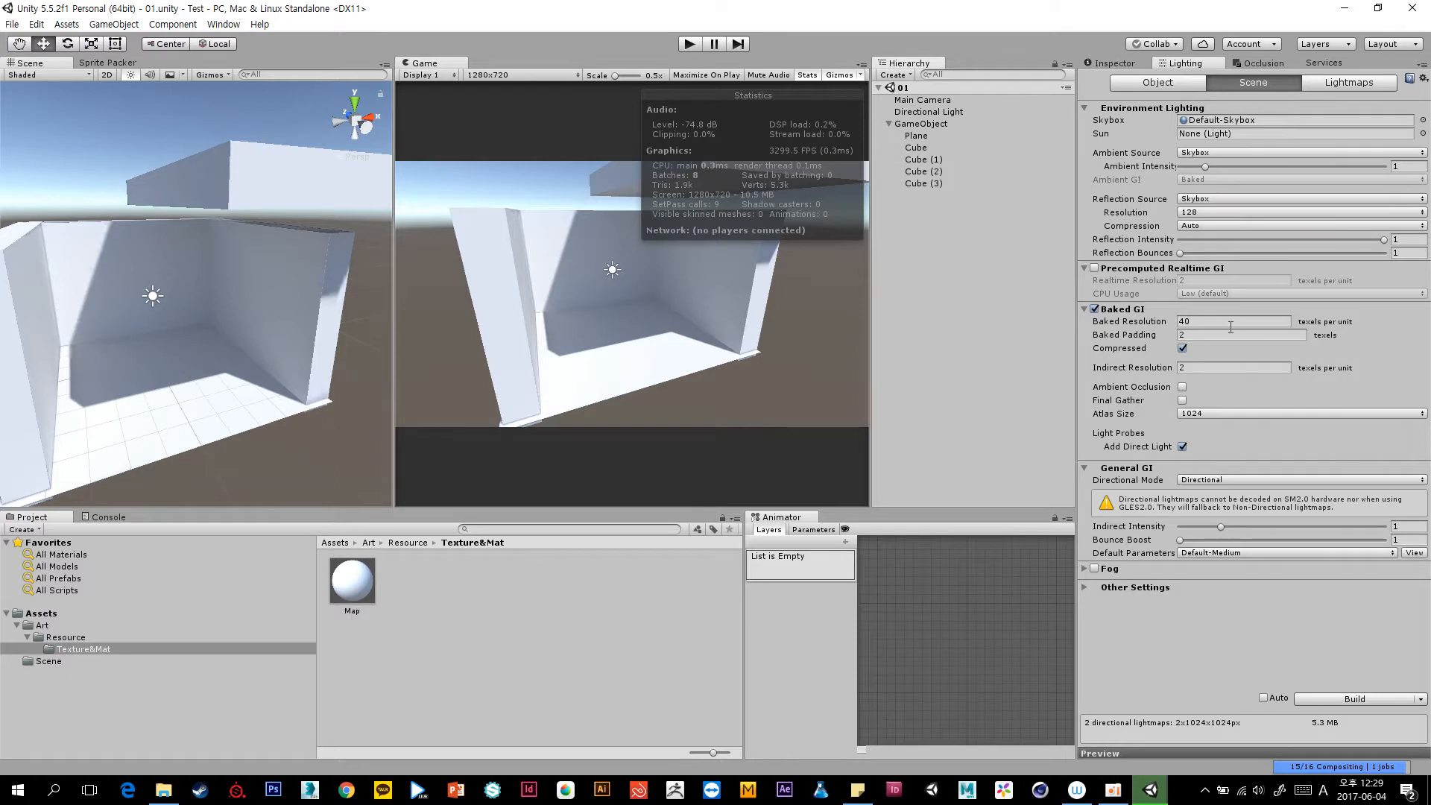
Build the scene's lighting and open the 01 folder of baked data inside the Scene folder.
click(1331, 699)
click(89, 659)
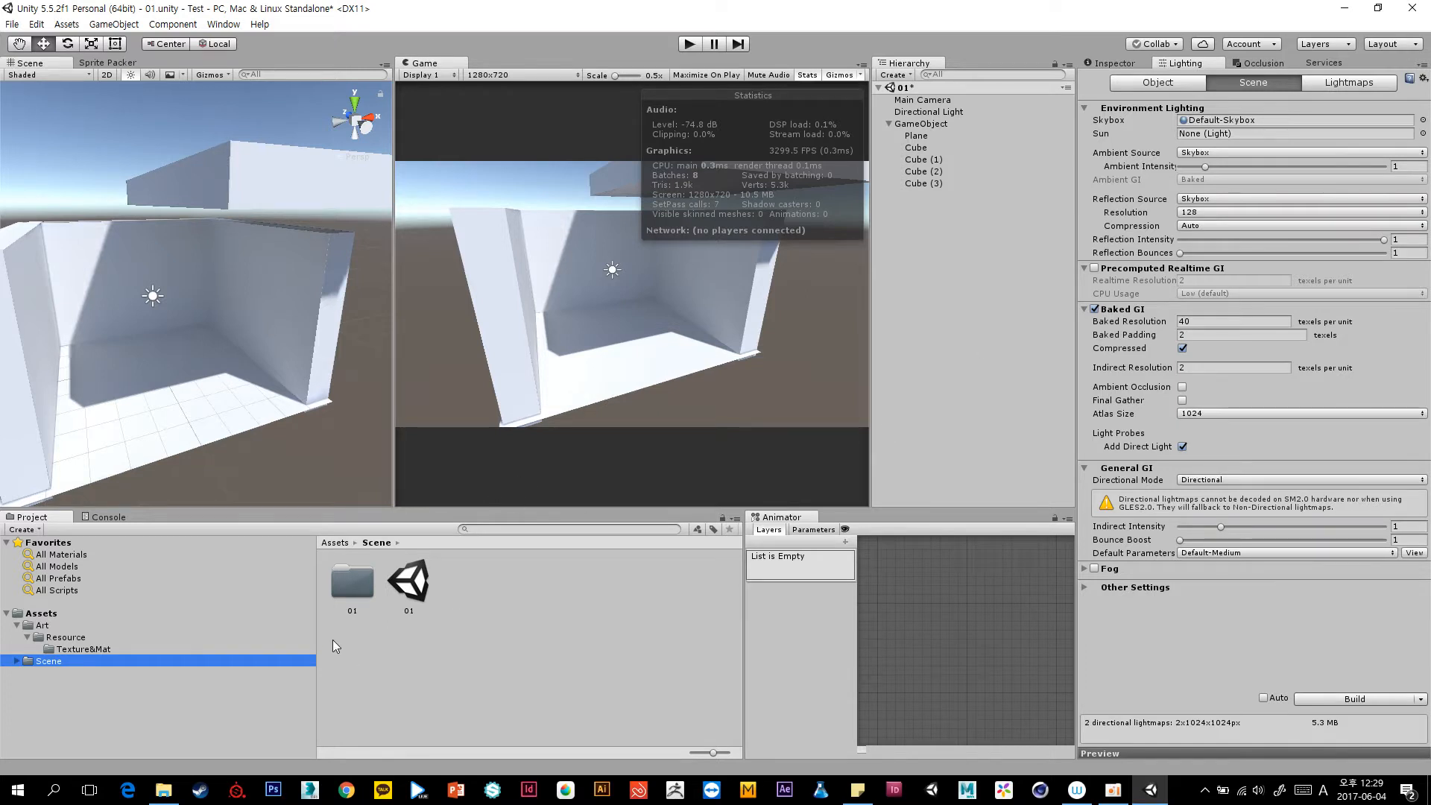
click(408, 585)
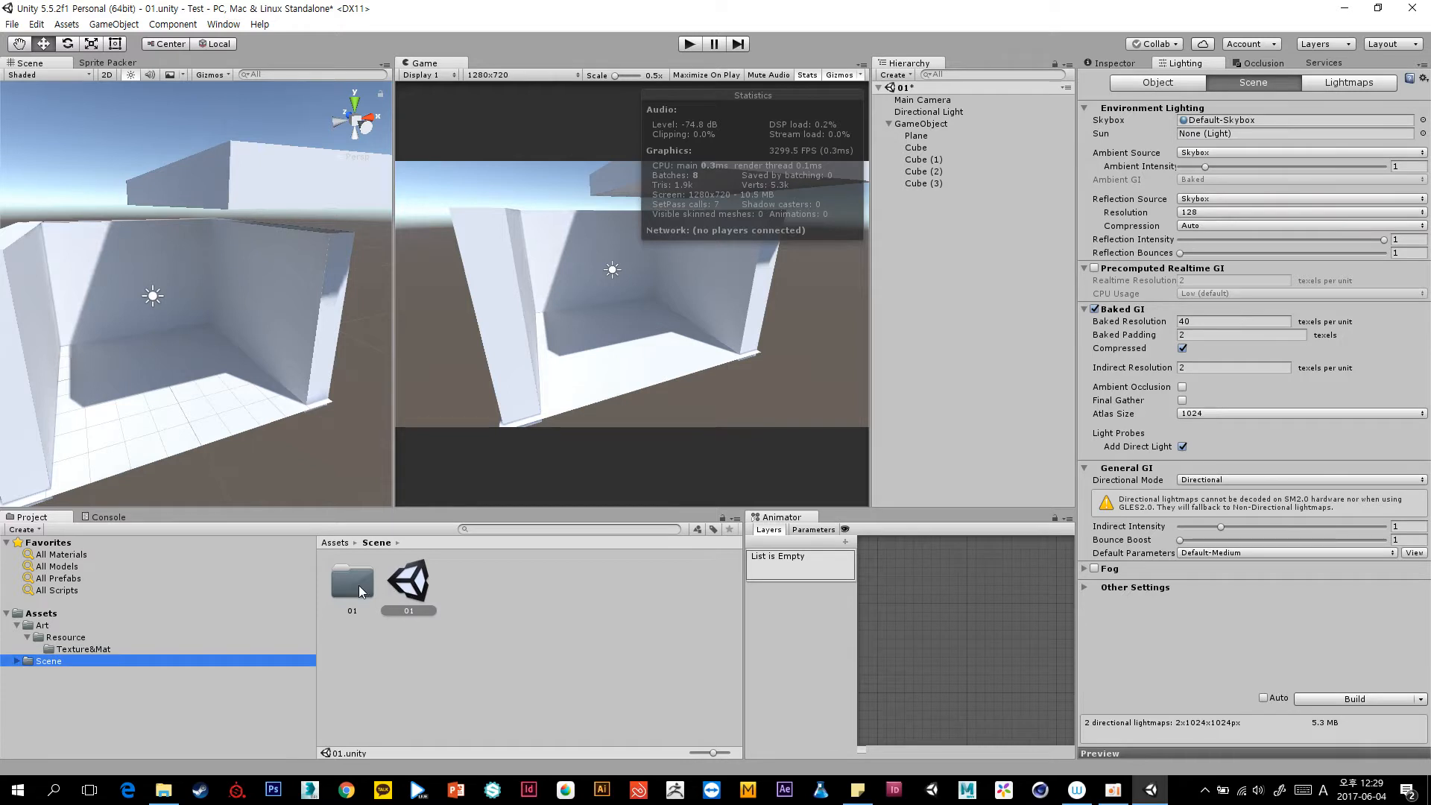
click(357, 585)
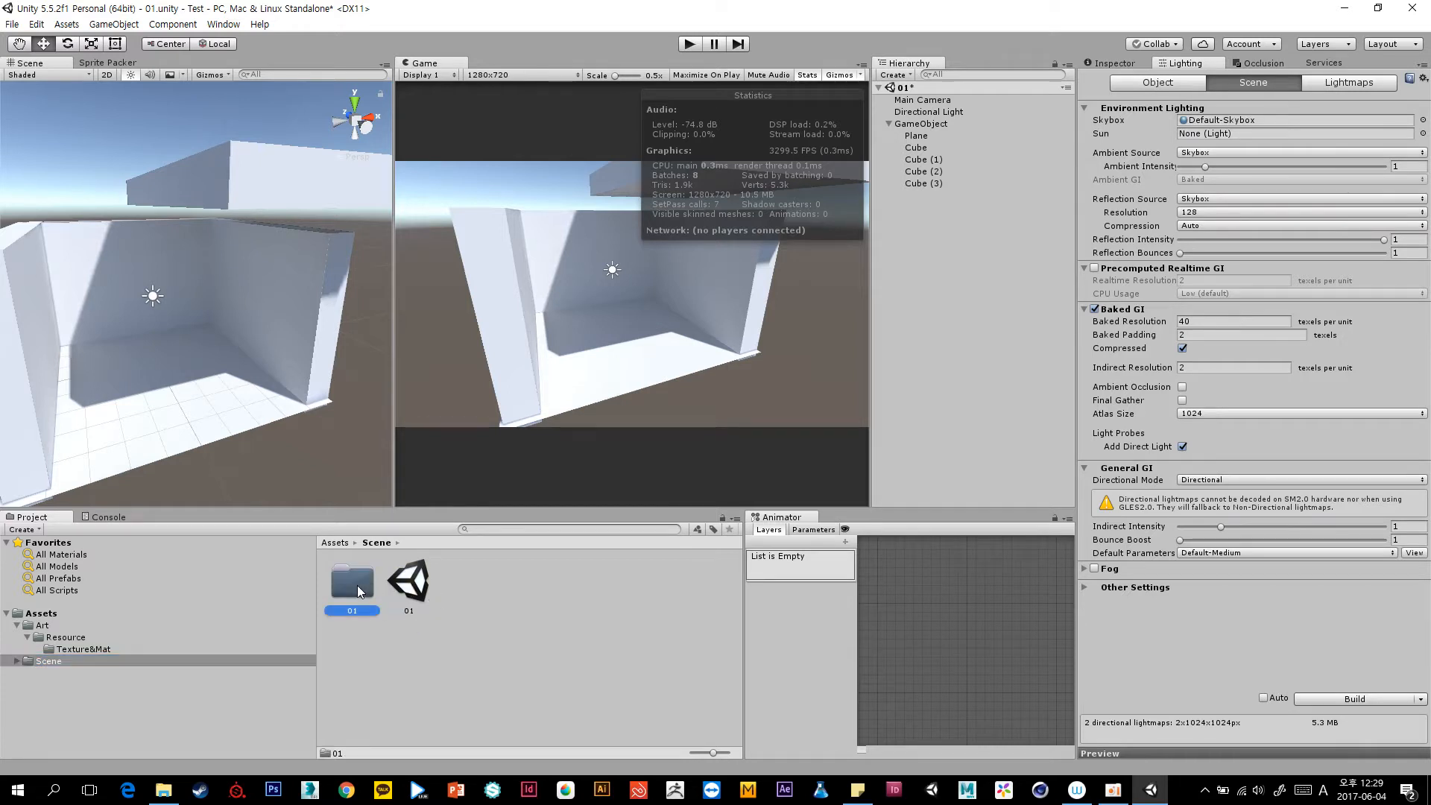
double_click(353, 610)
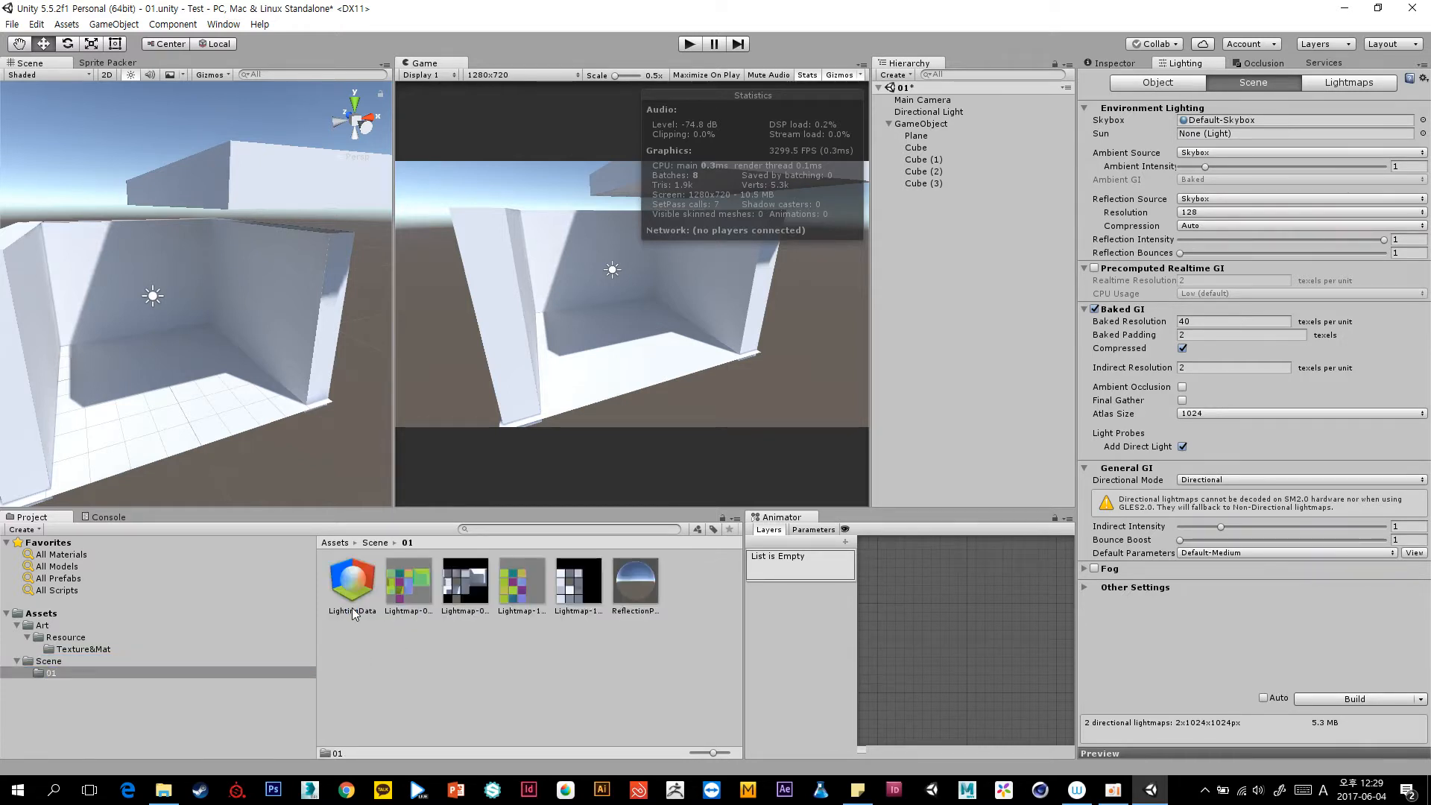
Inspect the baked lightmap textures, including Lightmap-0_comp_light and Lightmap-1_comp_light, in an enlarged preview.
click(1118, 65)
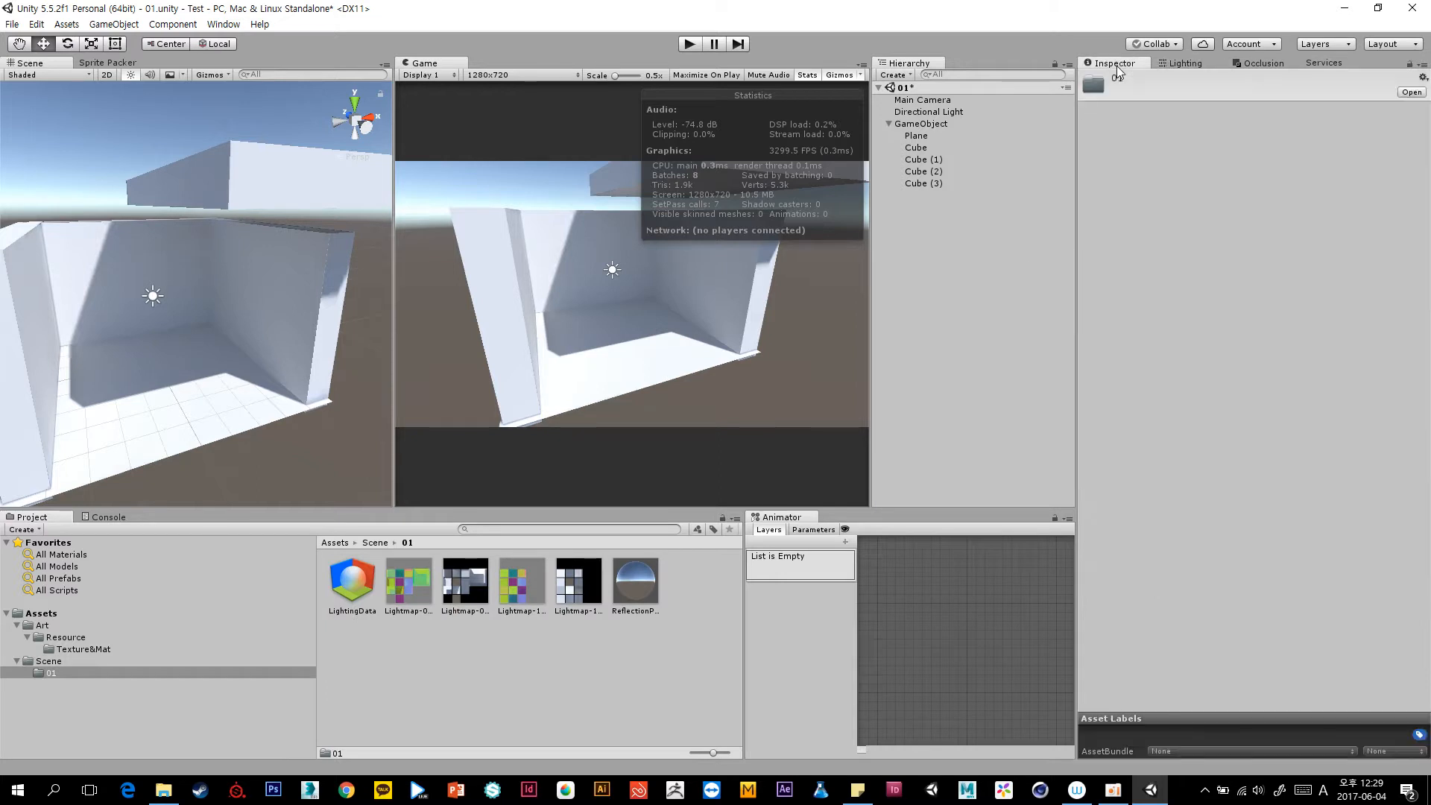
click(408, 592)
click(483, 595)
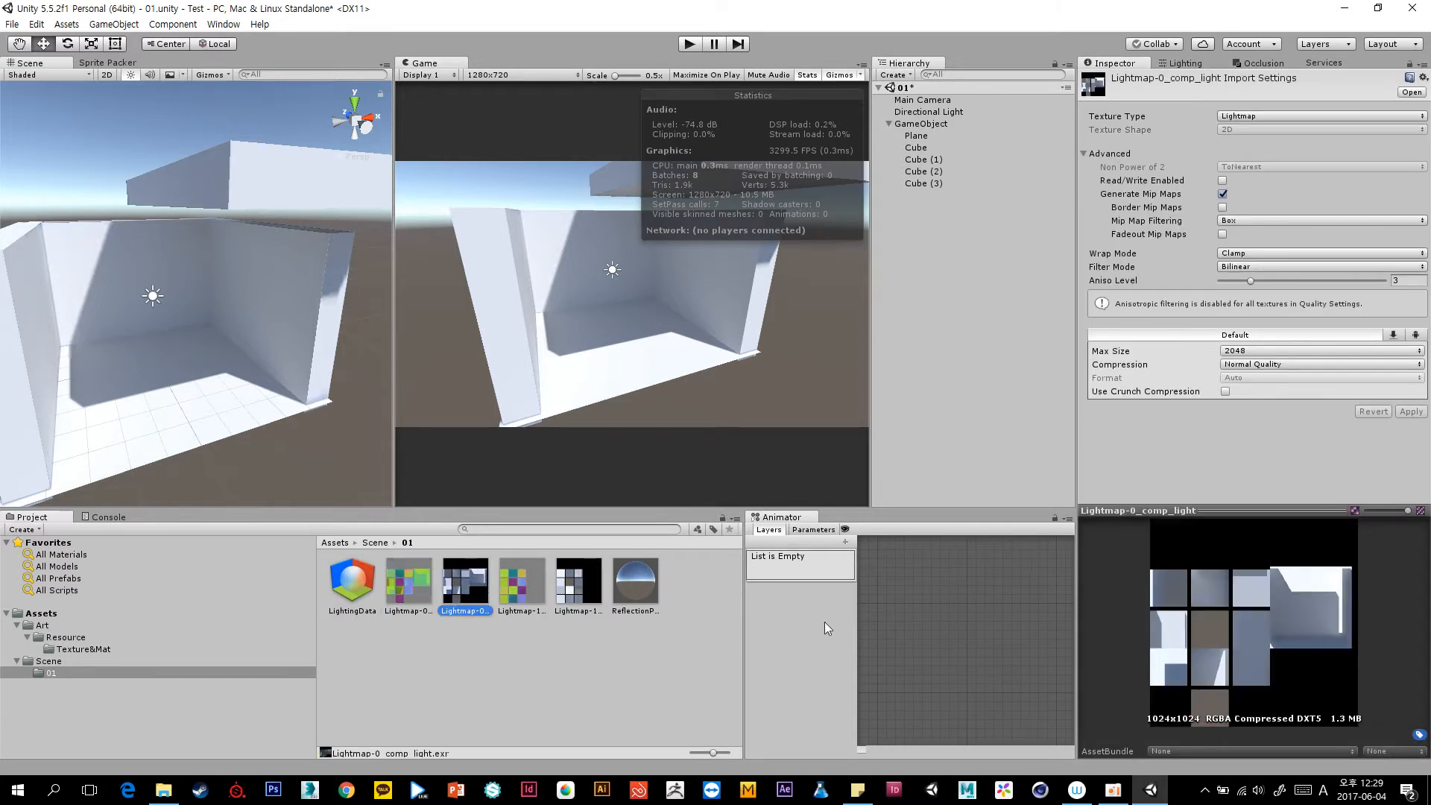
drag(1207, 497, 1206, 346)
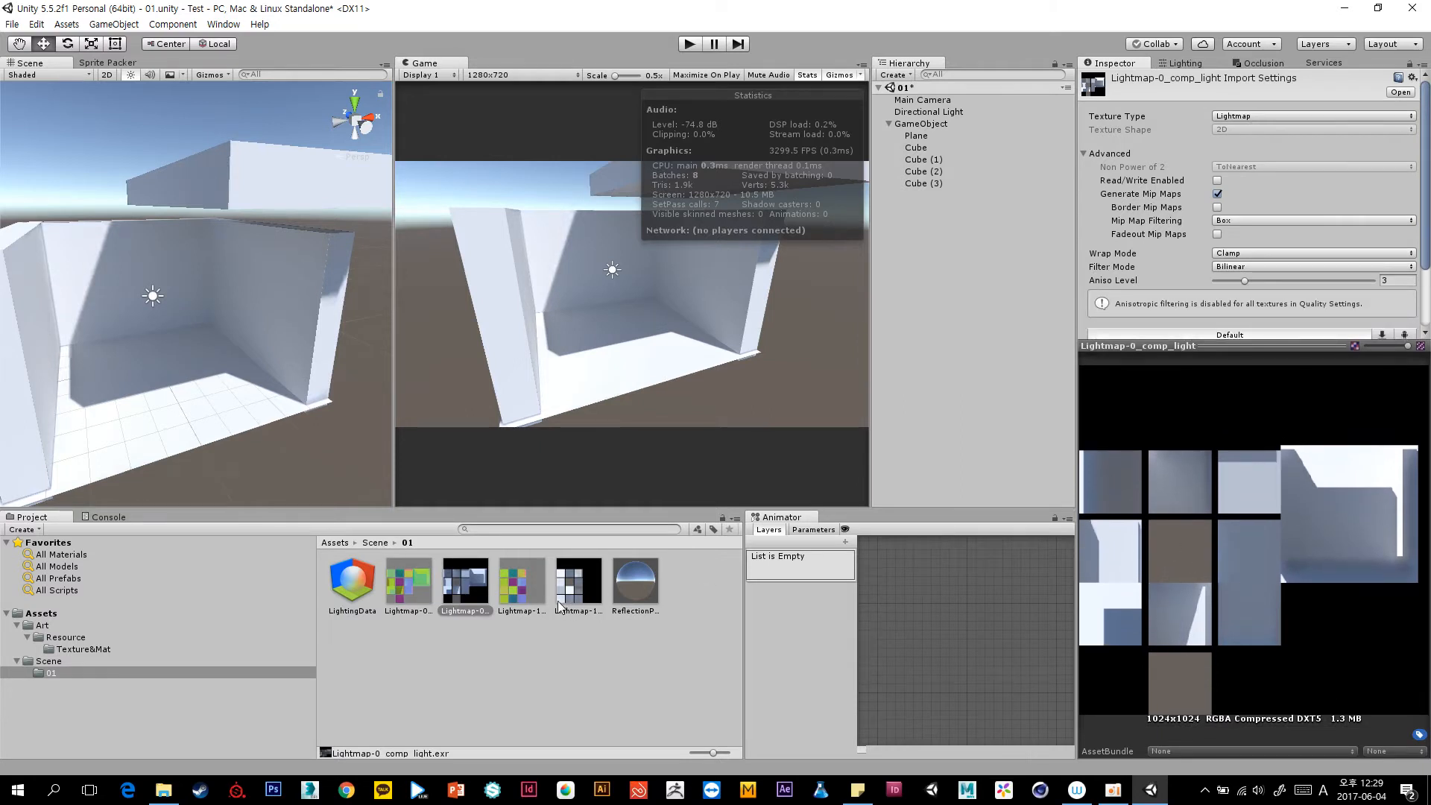
click(535, 588)
click(578, 586)
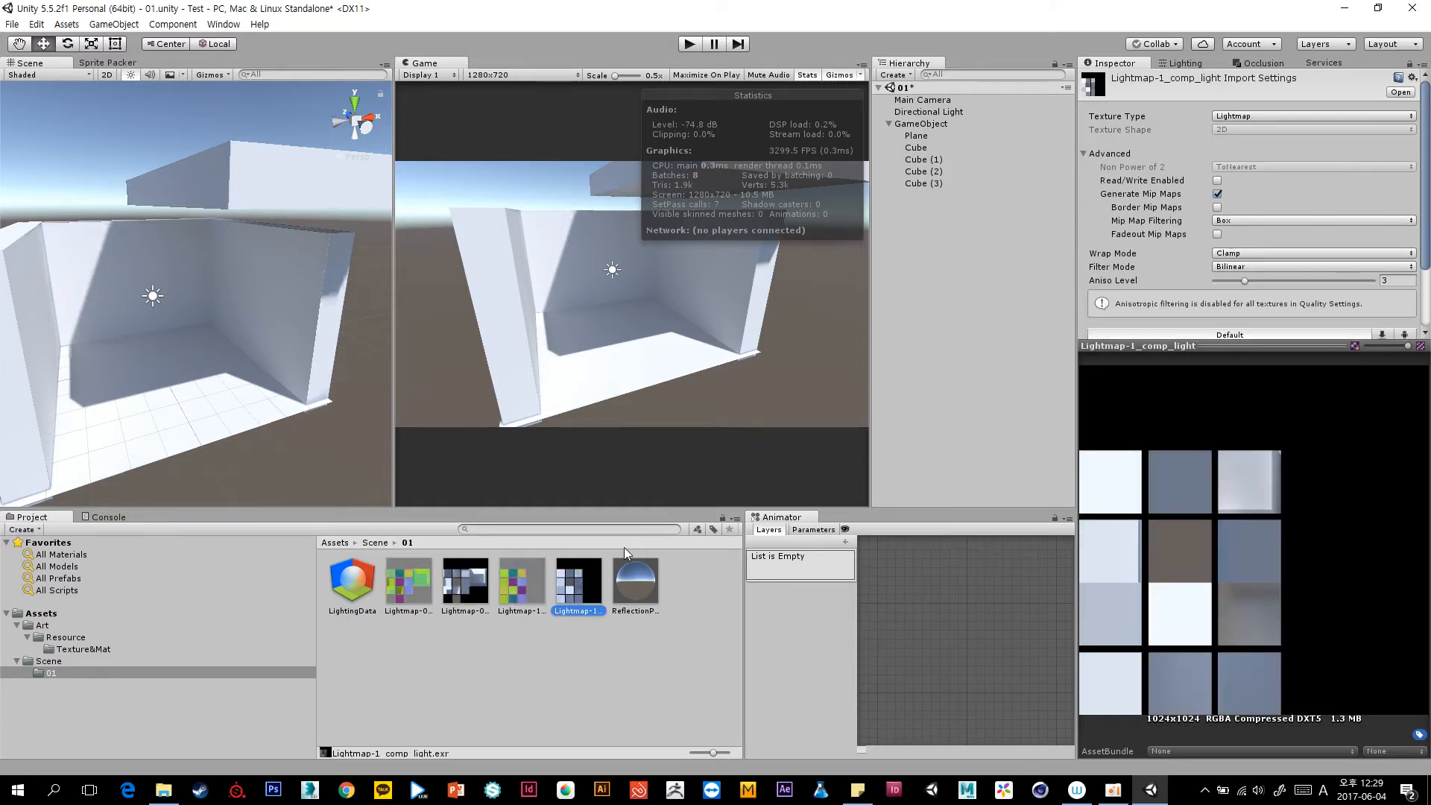
click(466, 583)
drag(1213, 343, 1213, 513)
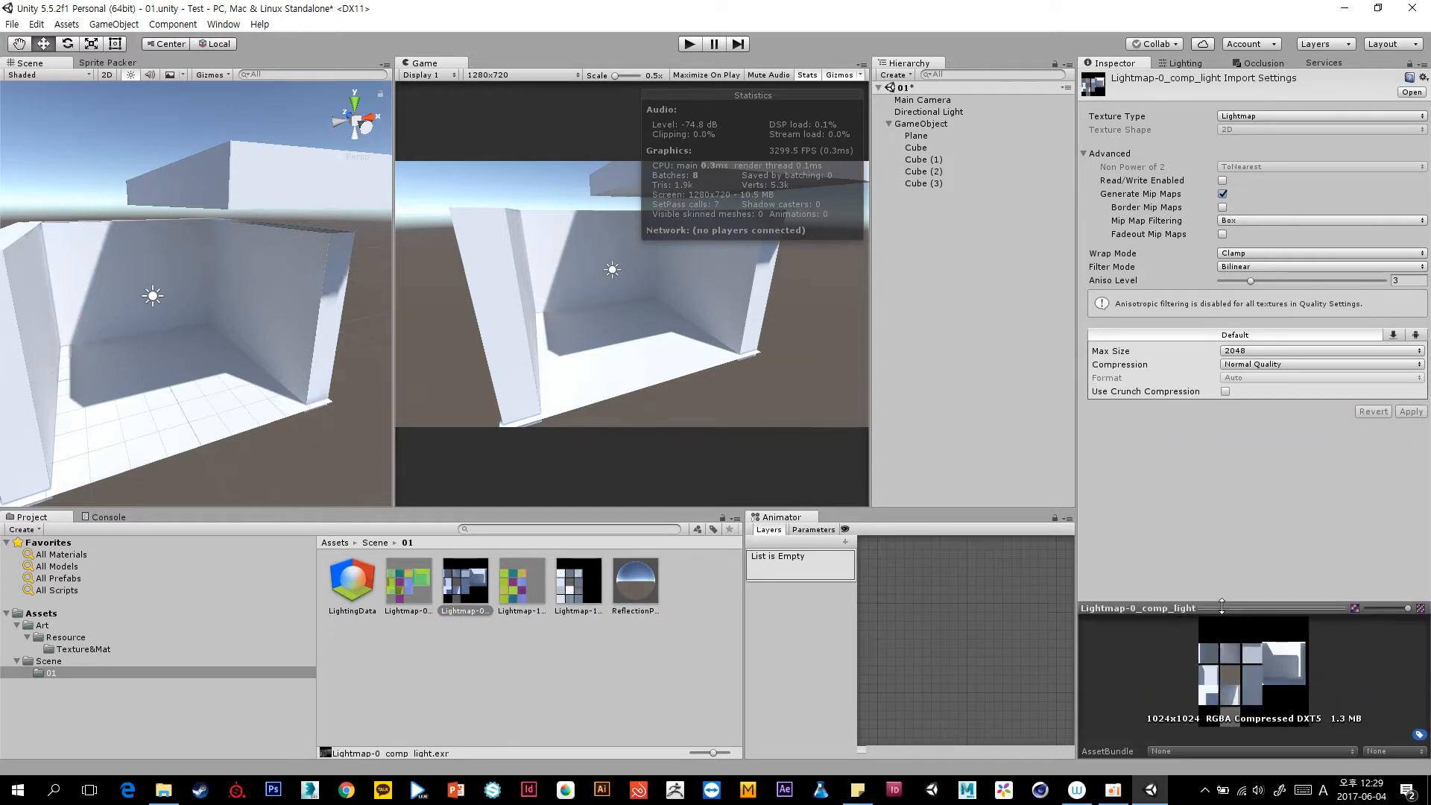
Enlarge the Game view relative to the Scene view and save the scene.
click(1183, 63)
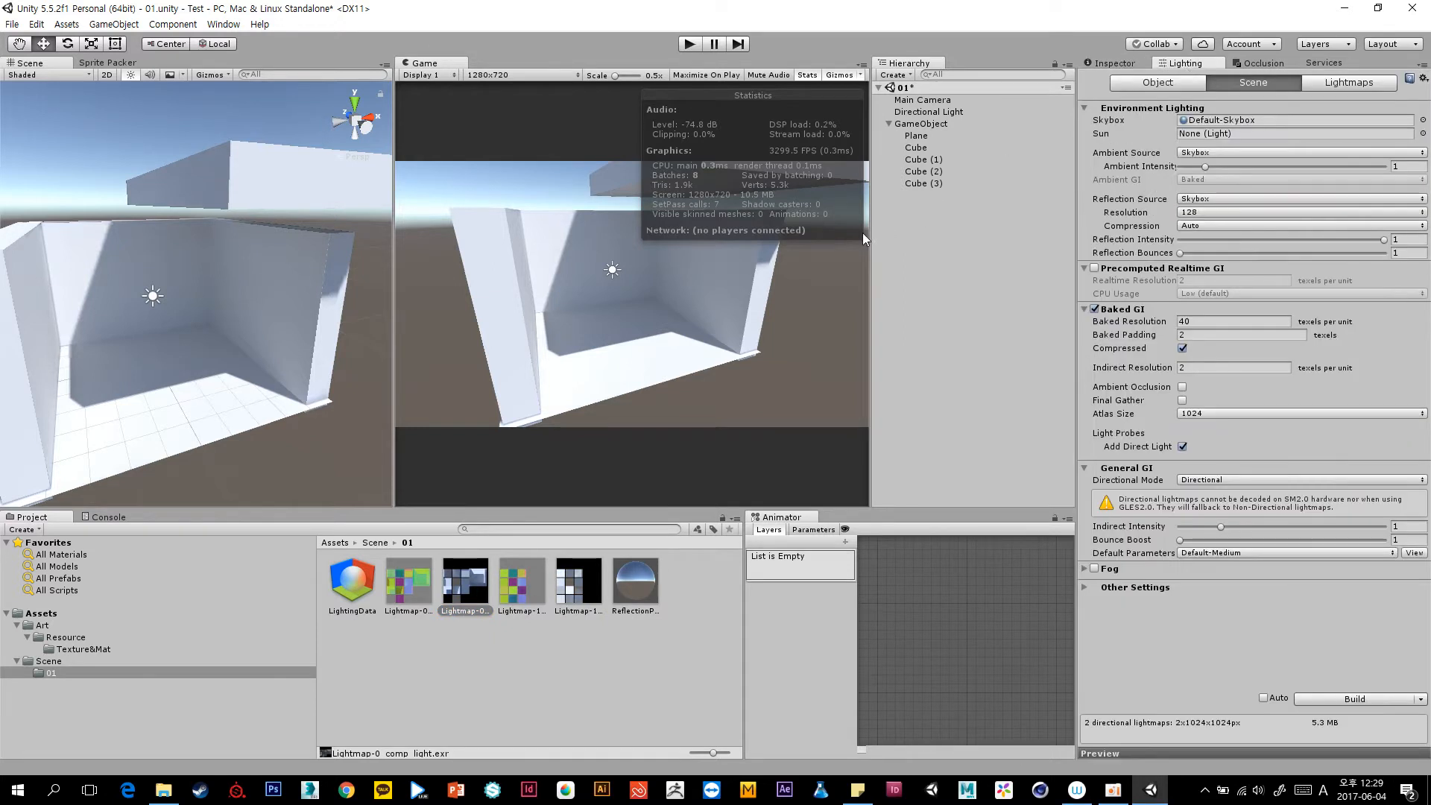
click(932, 266)
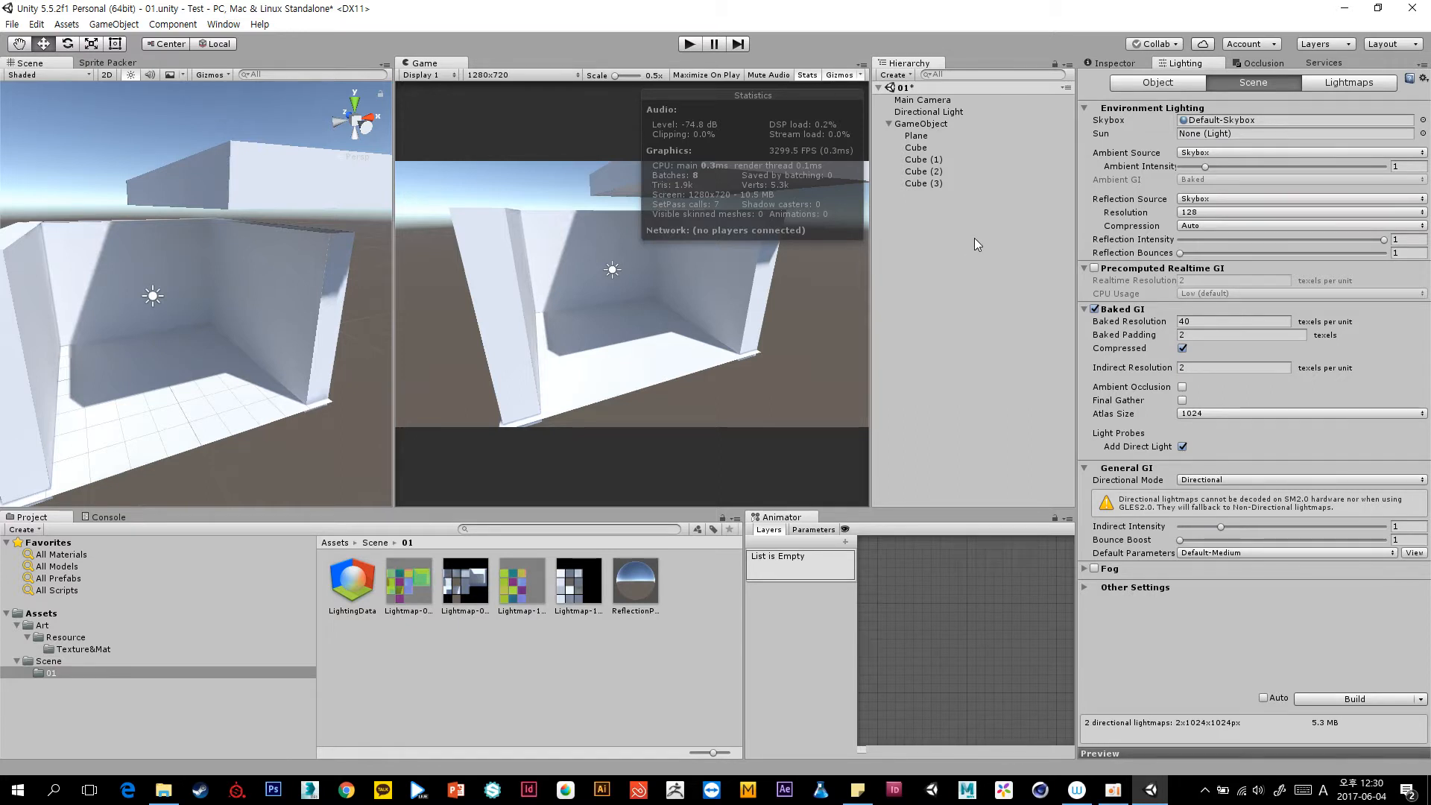
drag(392, 383, 177, 387)
key(ctrl+s)
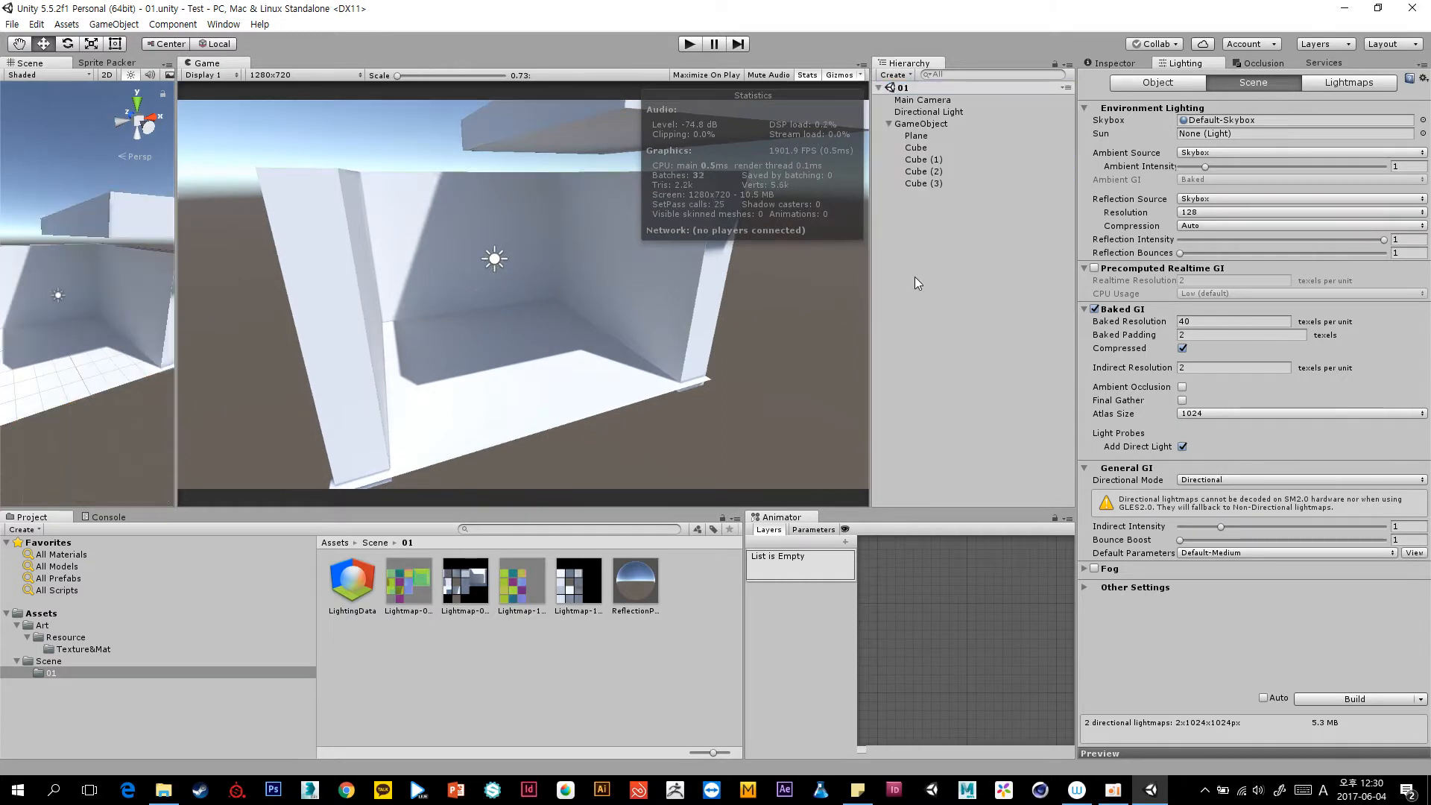
Check the Lightmap-0_comp_light texture's preview against the room's baked shadows.
click(465, 581)
click(1117, 63)
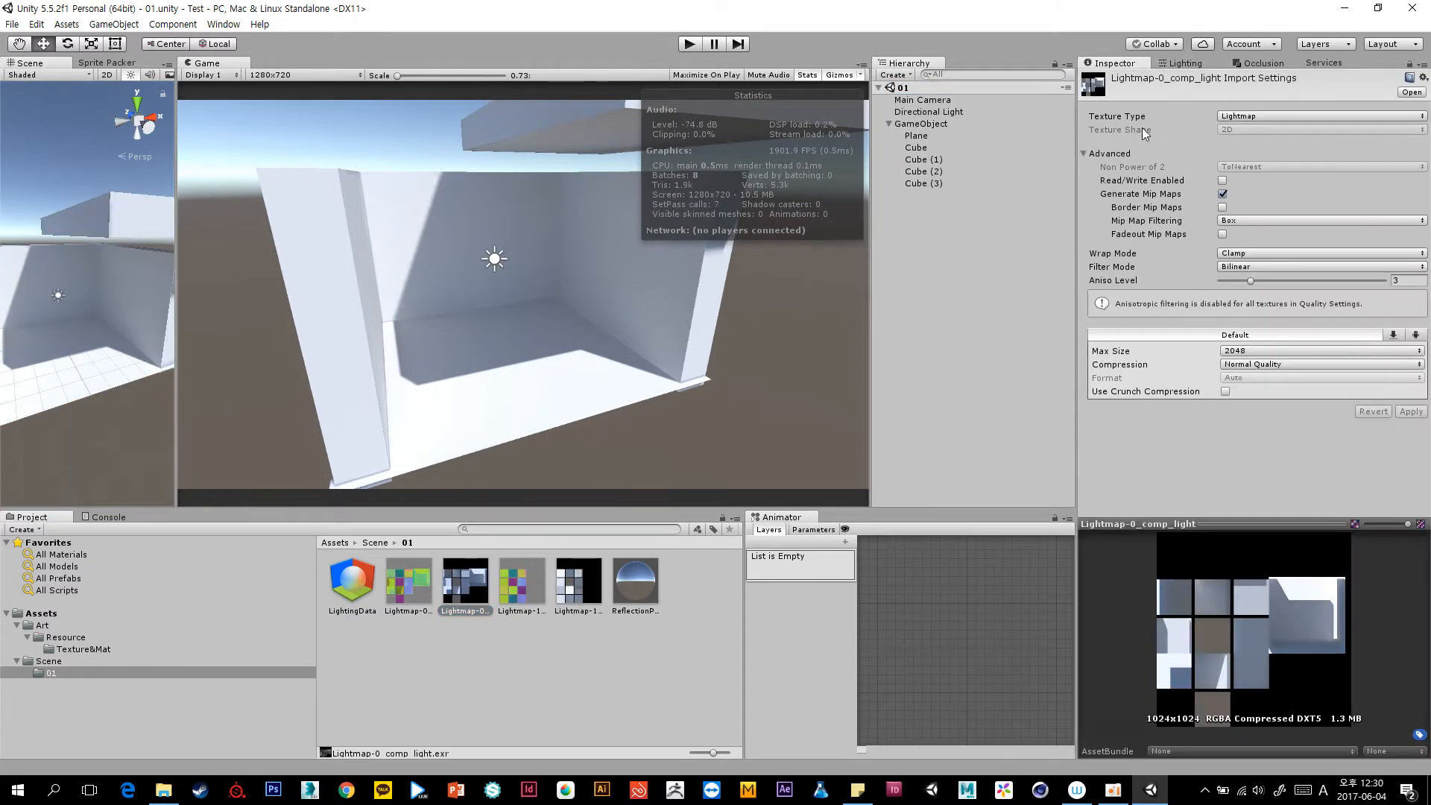
mouse_move(1226, 514)
mouse_down()
mouse_move(1227, 328)
mouse_move(1227, 497)
mouse_up()
click(998, 316)
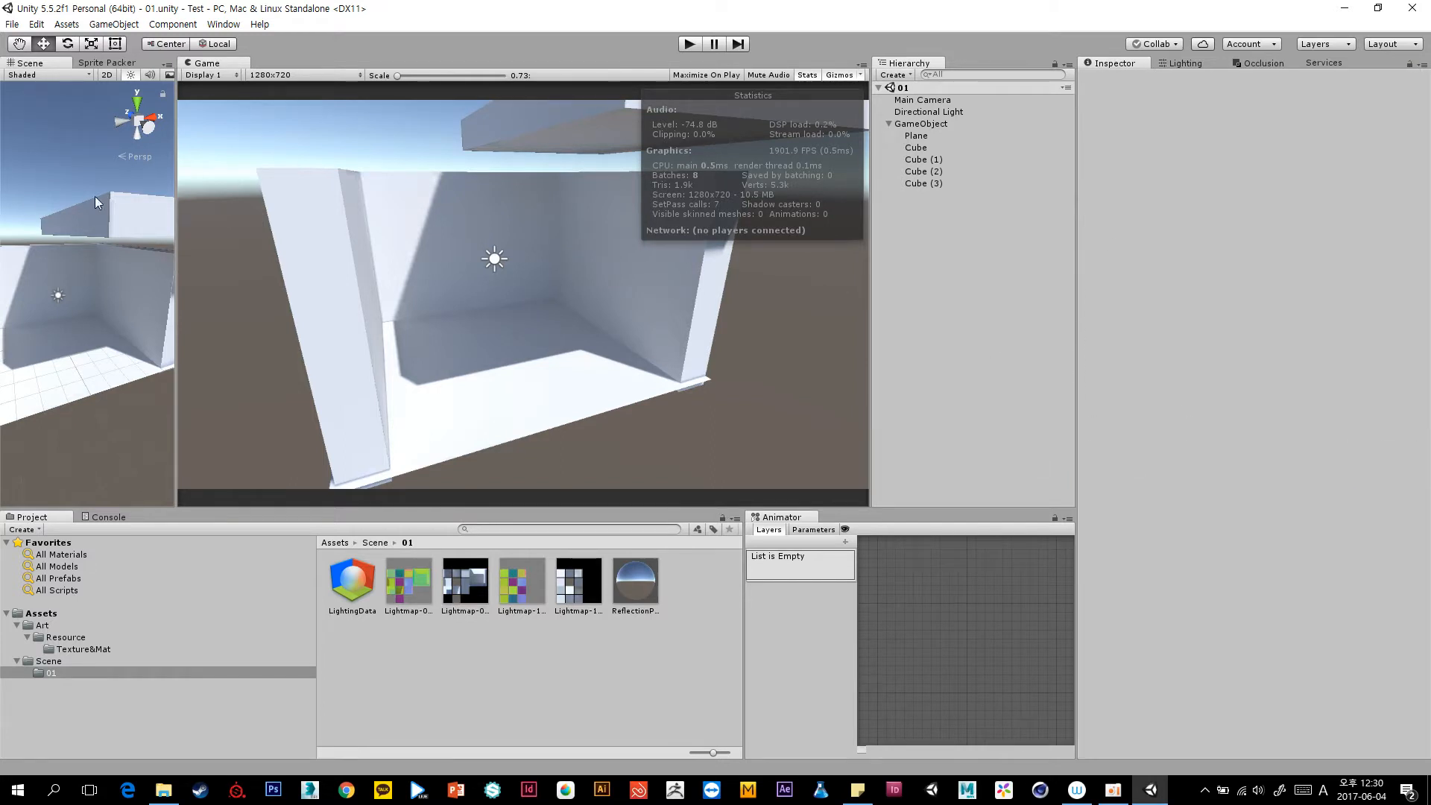
Move the roof block Cube (3) to about X -2.45 and compare its shadows with the Lightmap-0_comp_light preview.
scroll(105, 250, down, 2)
drag(176, 237, 440, 238)
click(334, 202)
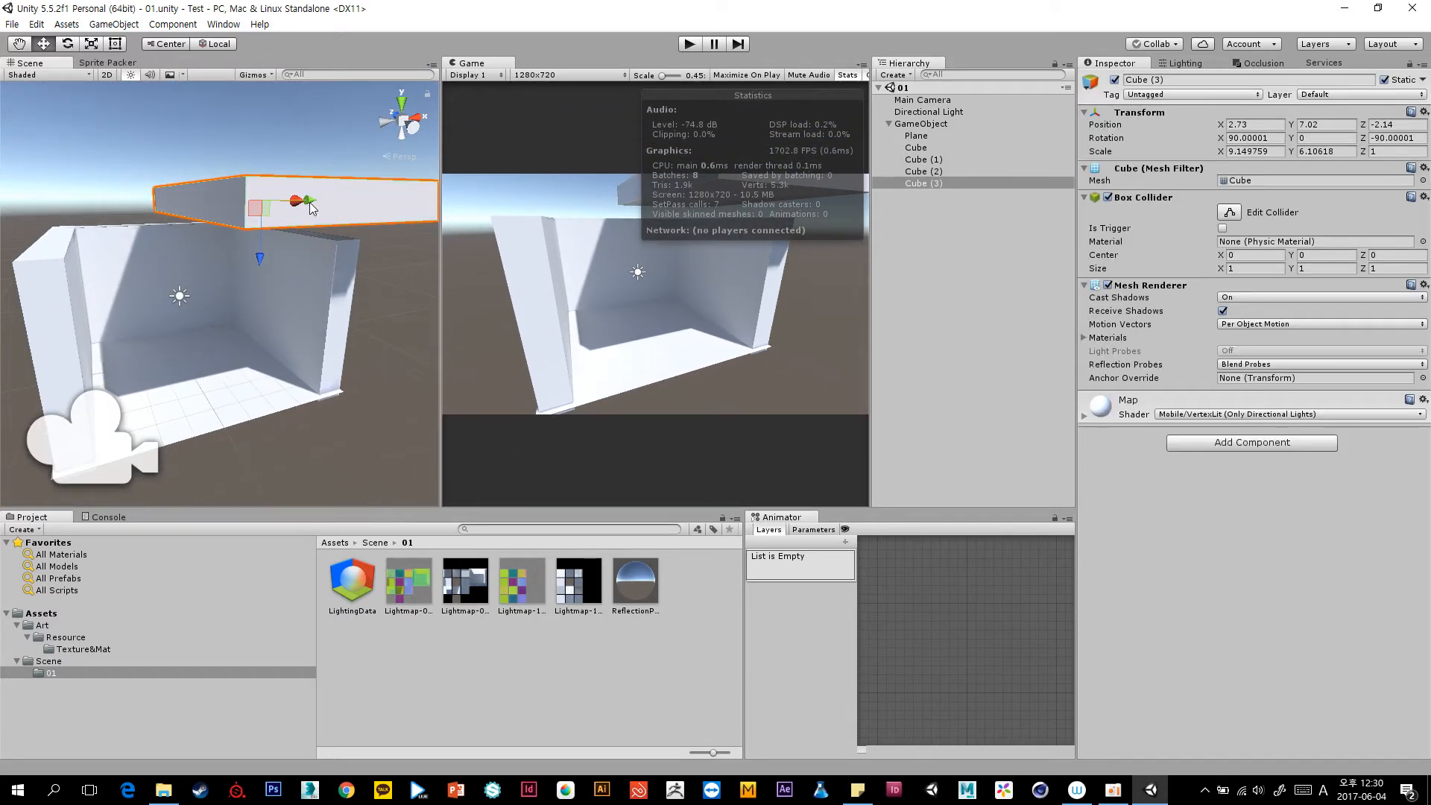
drag(311, 204, 204, 202)
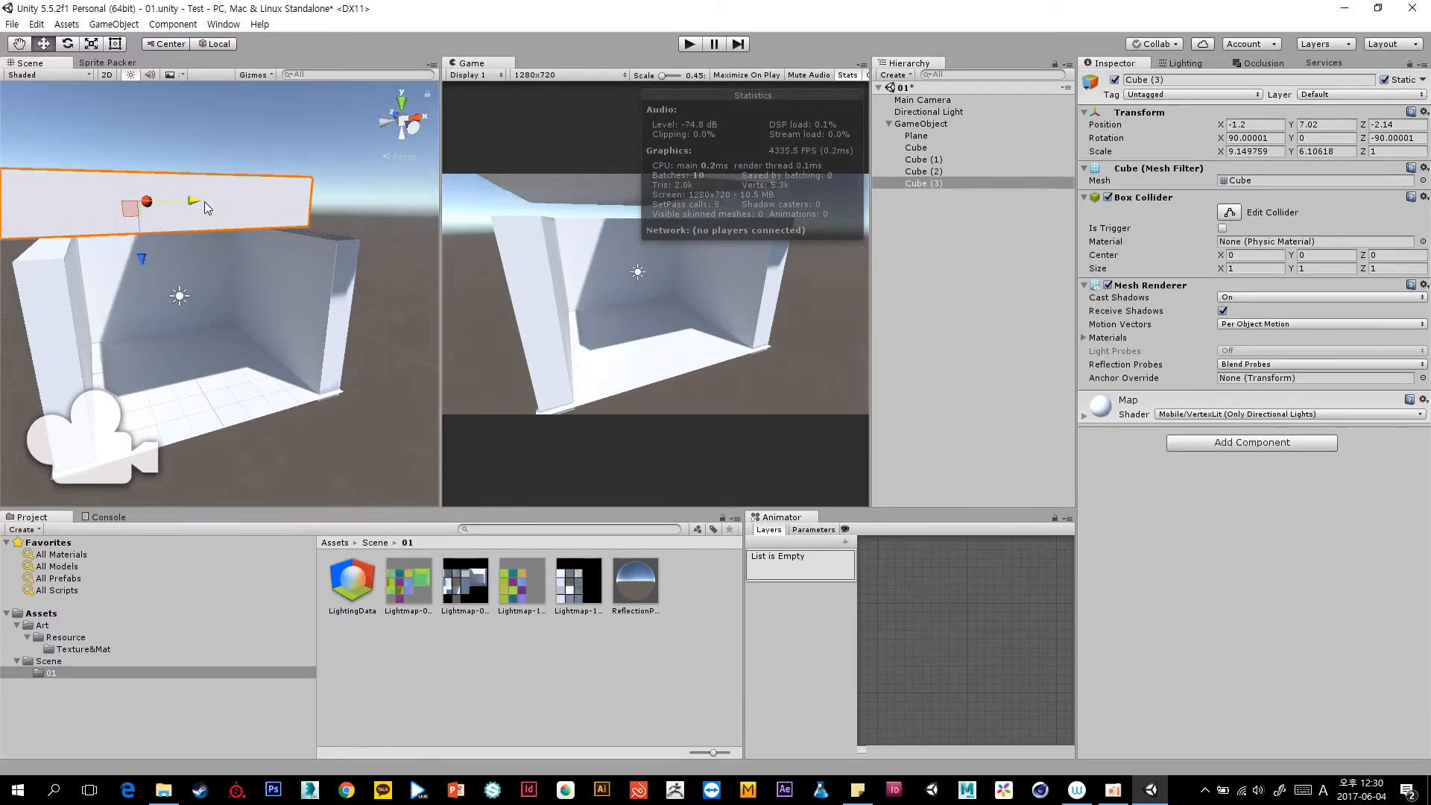
scroll(218, 253, down, 3)
alt+drag(218, 267, 231, 350)
click(466, 585)
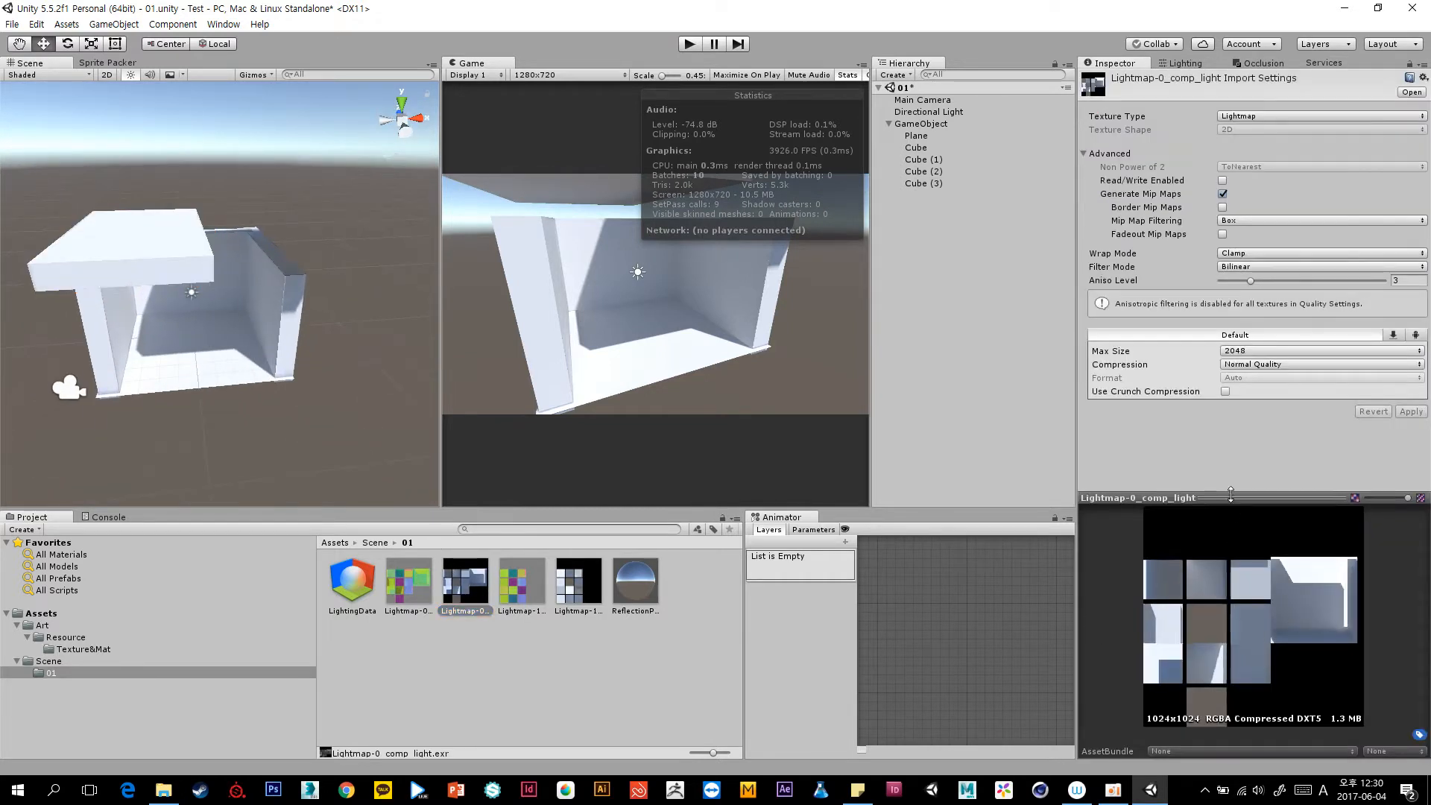
drag(1231, 499, 1240, 472)
Move the roof block Cube (3) sideways and in depth to about X -3.34, Z -0.88.
click(186, 251)
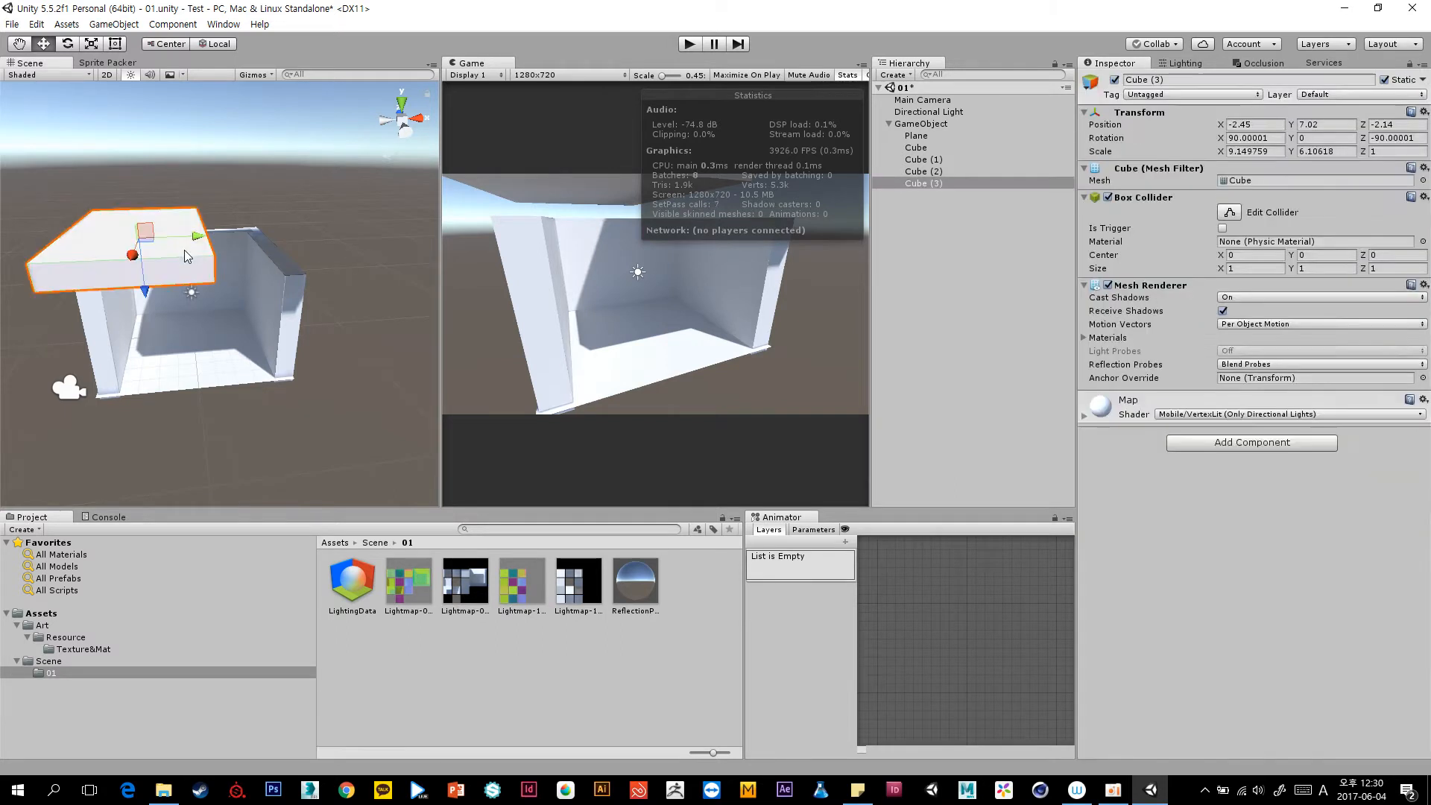
drag(185, 235, 377, 283)
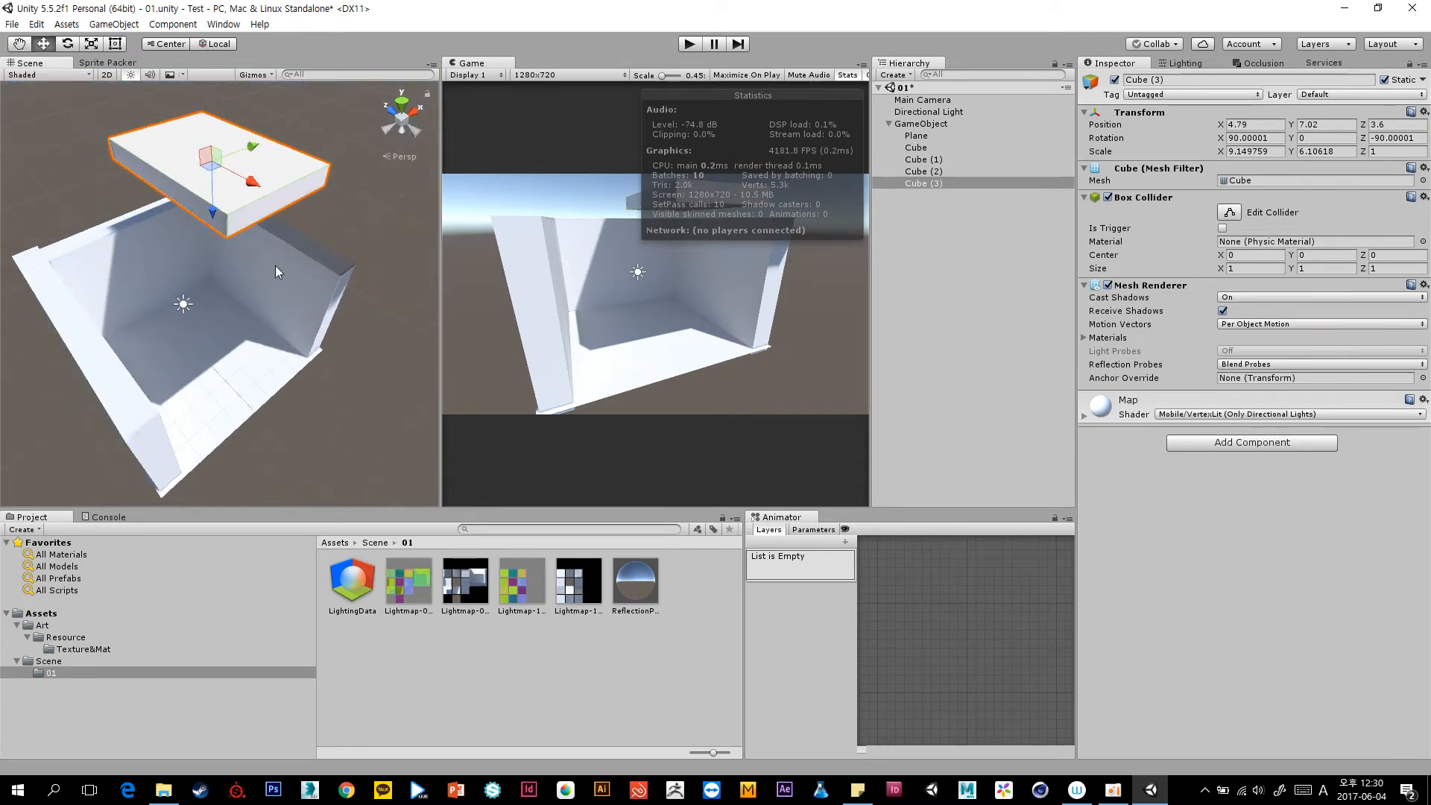
drag(245, 181, 187, 153)
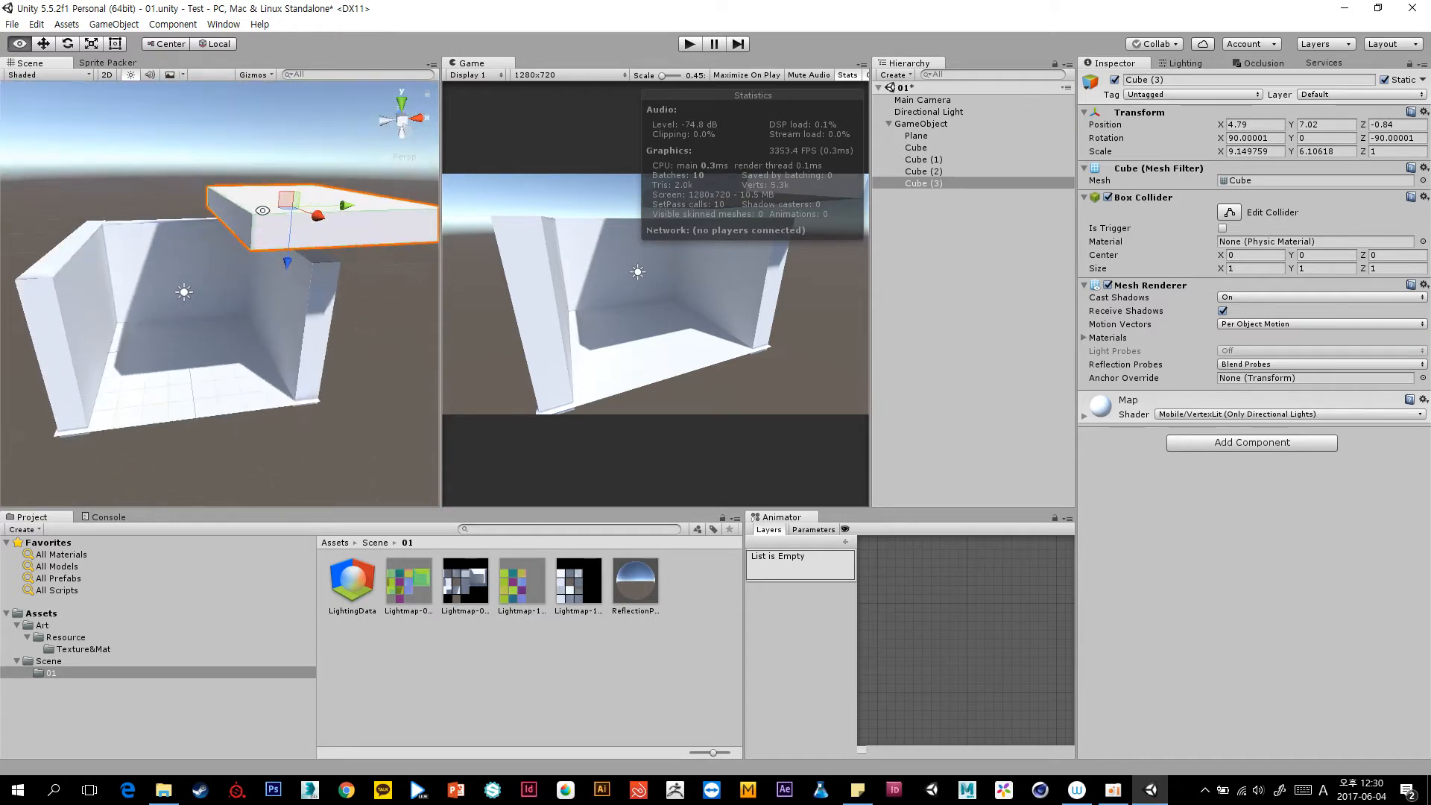
alt+drag(262, 210, 147, 252)
alt+drag(216, 298, 150, 224)
scroll(150, 224, up, 3)
middle_drag(151, 224, 177, 240)
drag(162, 203, 167, 204)
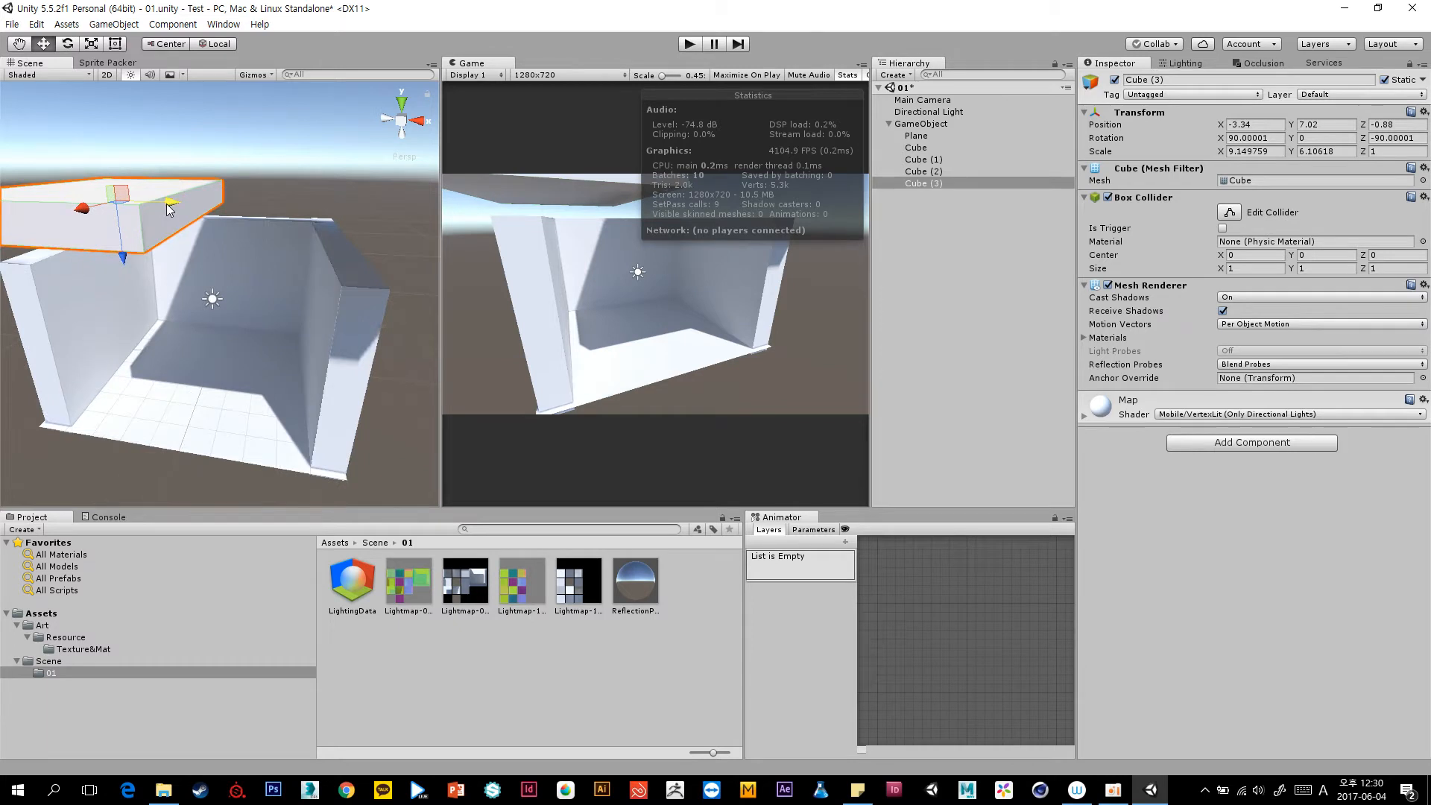
Set the Baked Resolution to 10 texels per unit and rebuild the scene's lighting.
click(1185, 64)
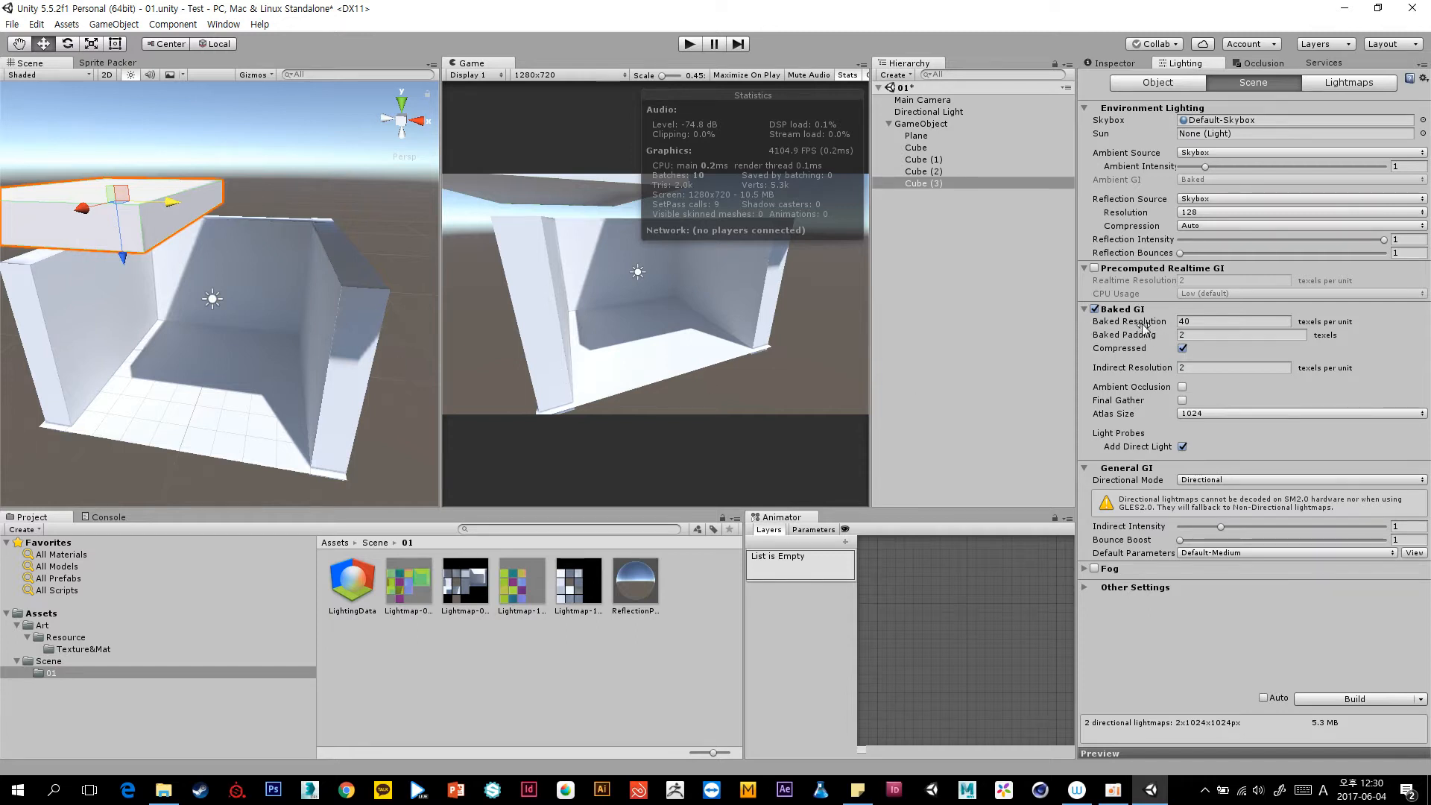
click(1228, 325)
click(1297, 699)
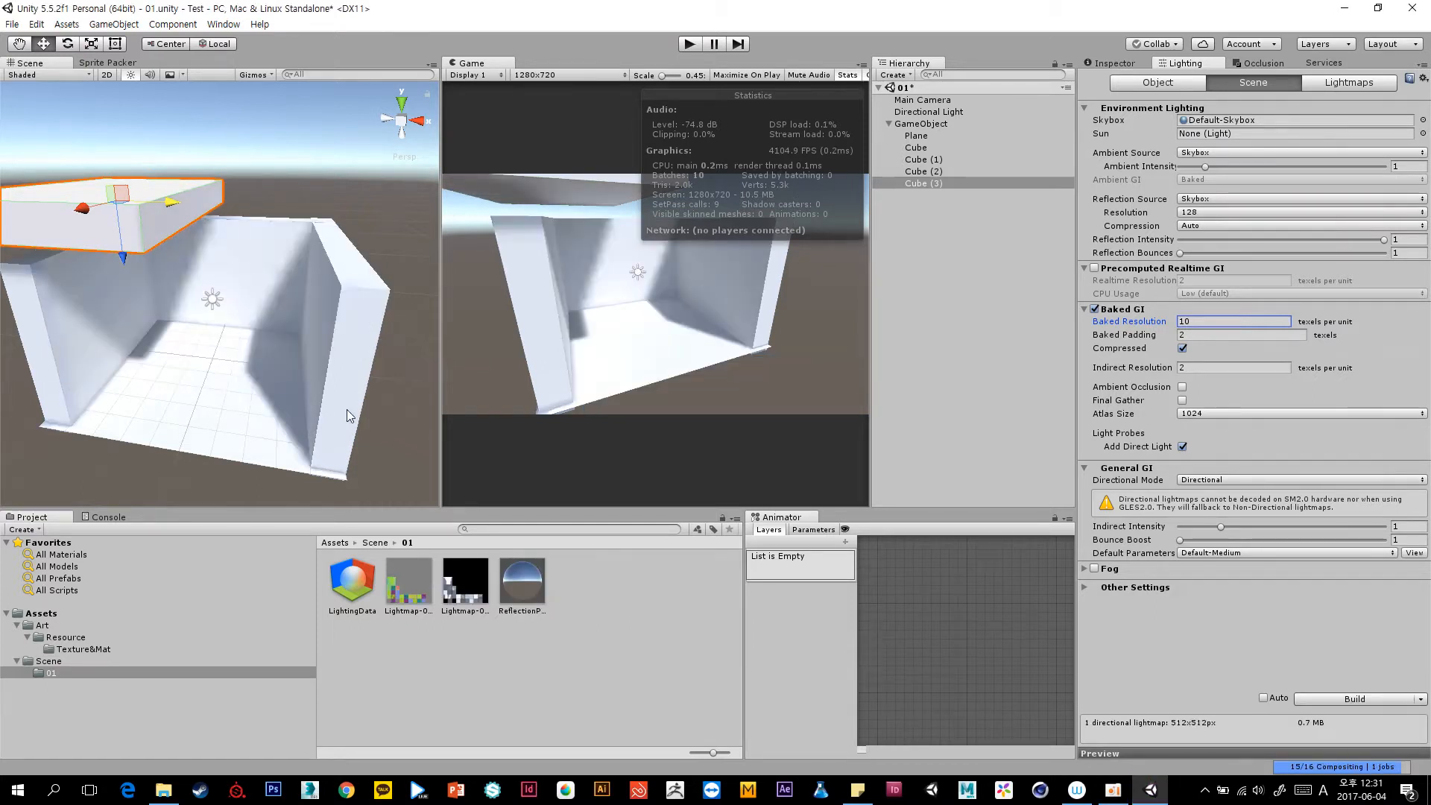
Examine the rebaked shadows inside the room and the new Lightmap-0_comp_light texture in an enlarged preview.
alt+drag(269, 401, 387, 295)
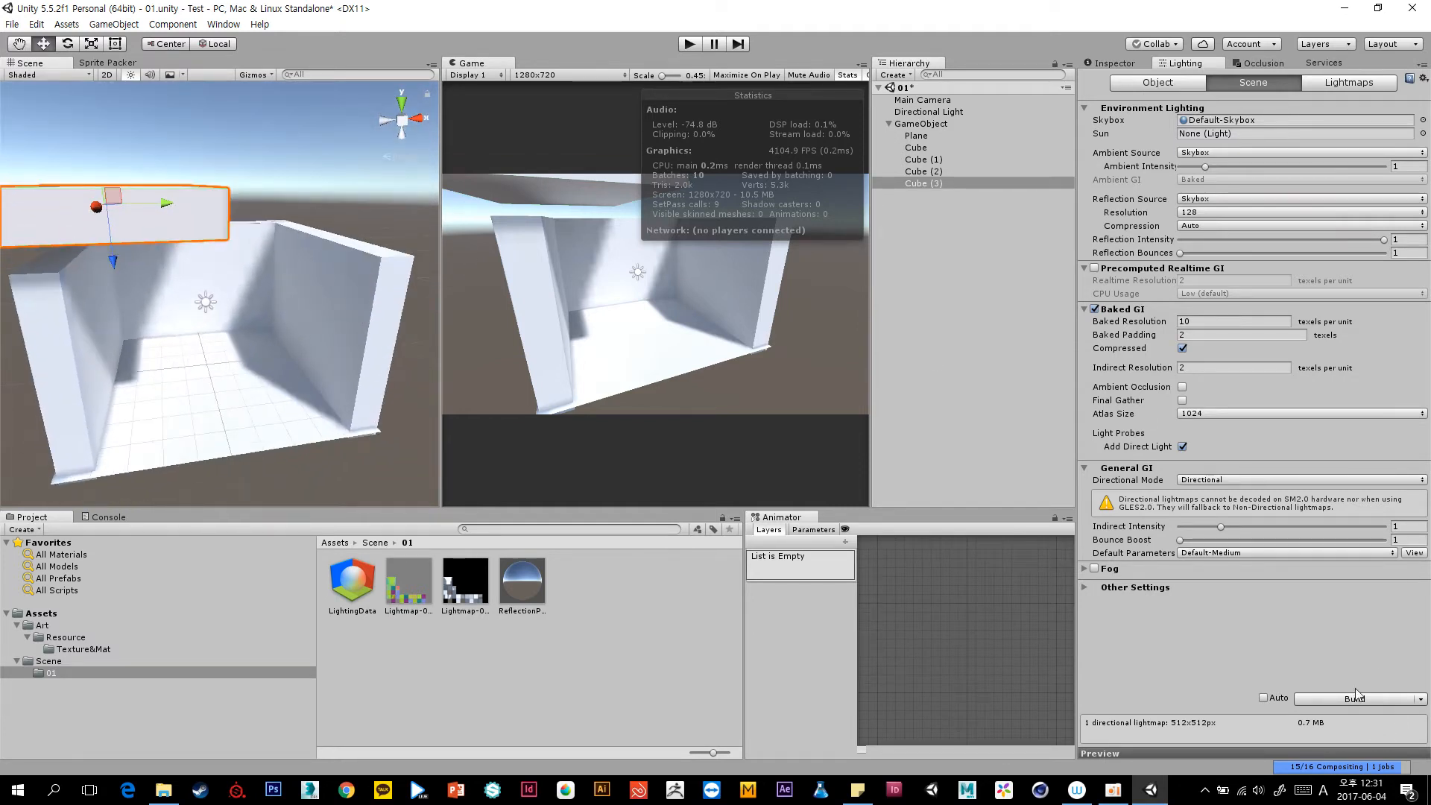
click(463, 596)
click(1129, 64)
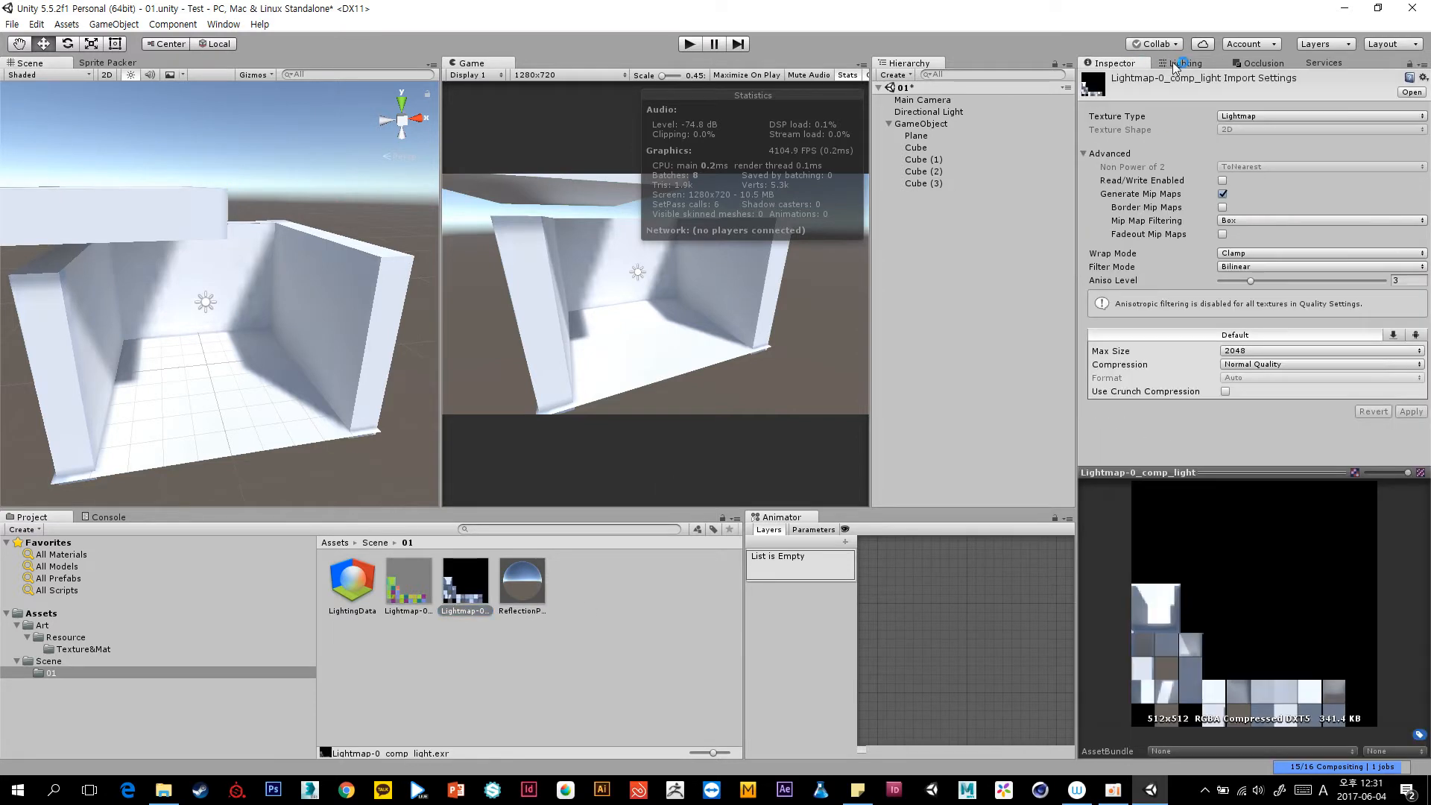
drag(1211, 464, 1192, 388)
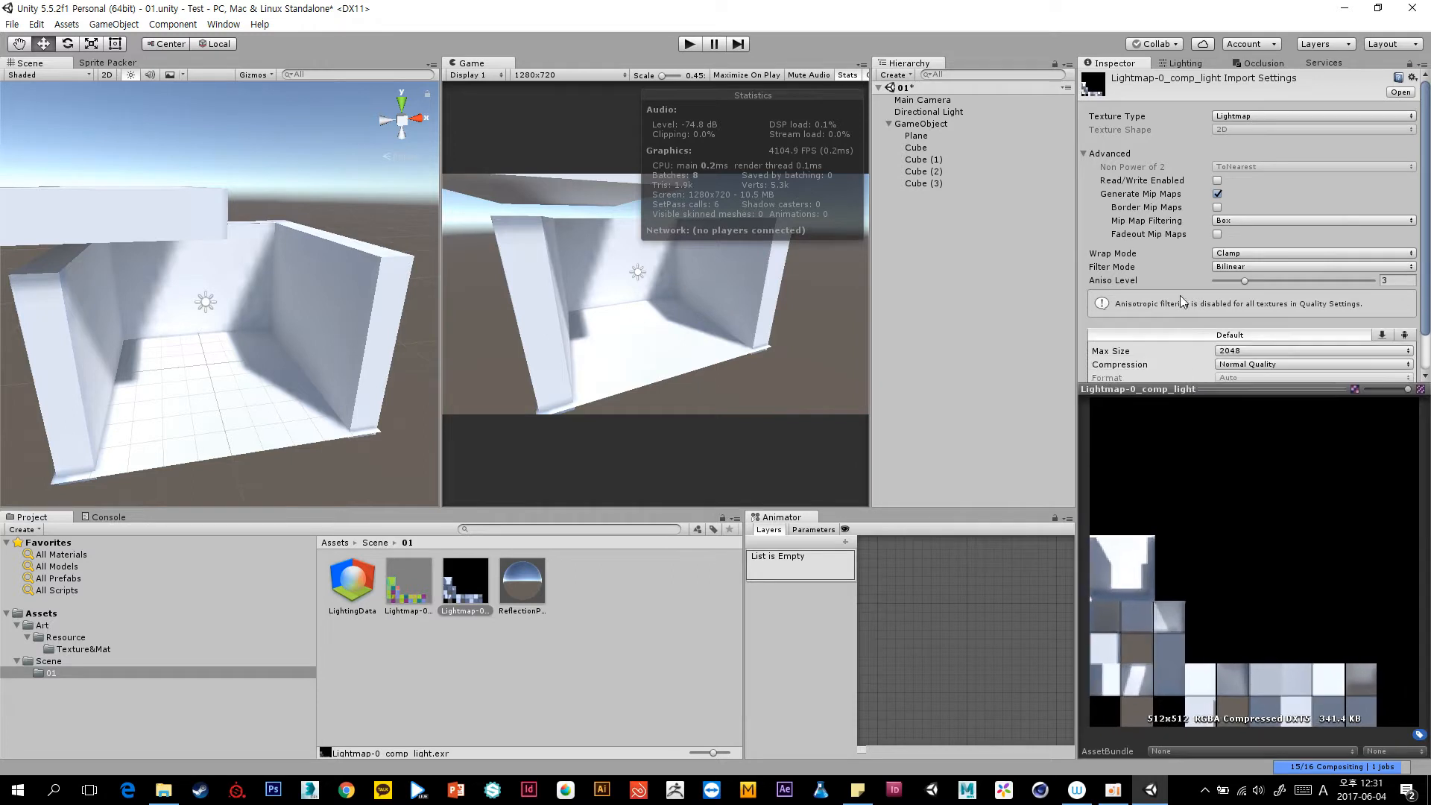
Review the scene's Baked Resolution setting and the Directional Light's light and baking properties.
click(1183, 63)
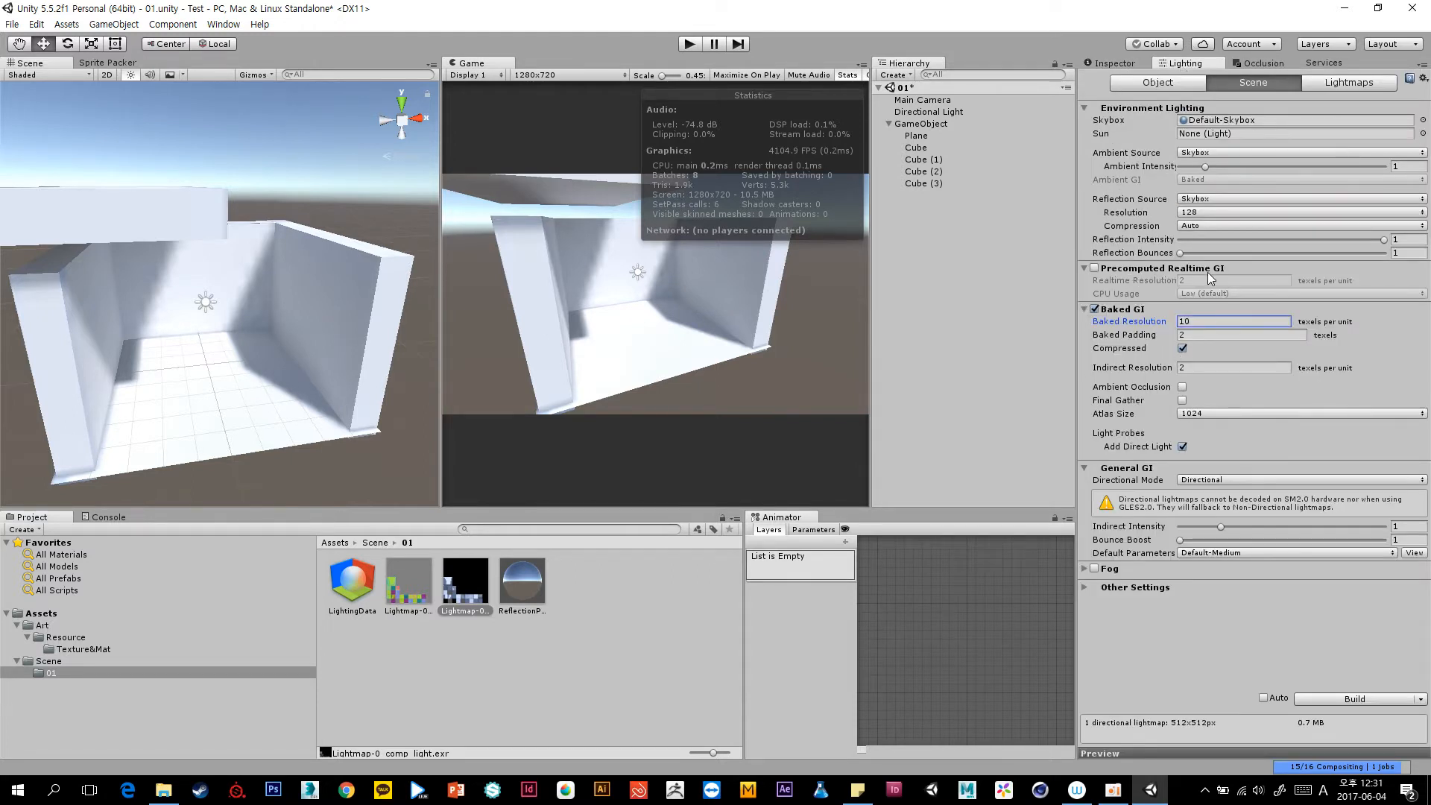
click(937, 112)
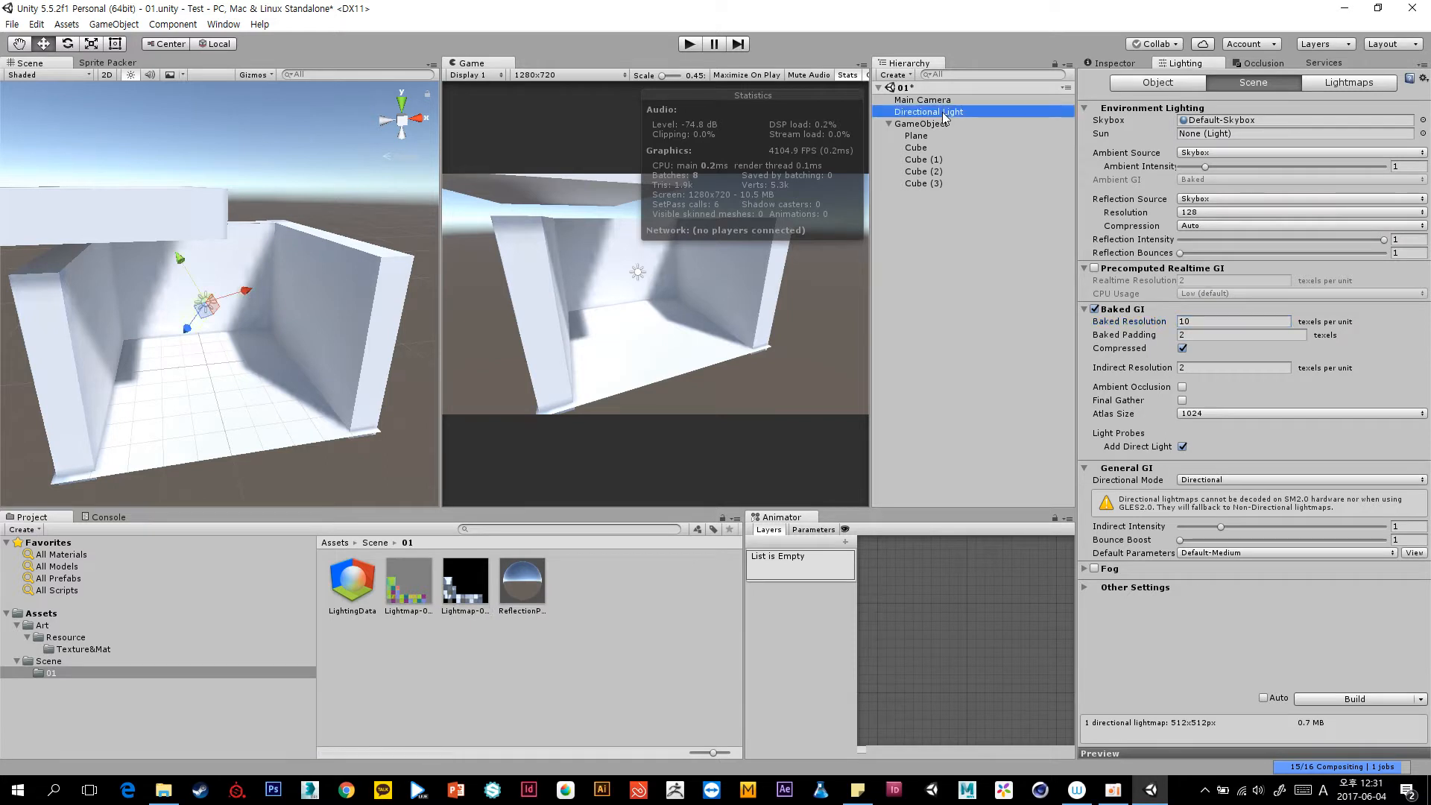
click(1115, 63)
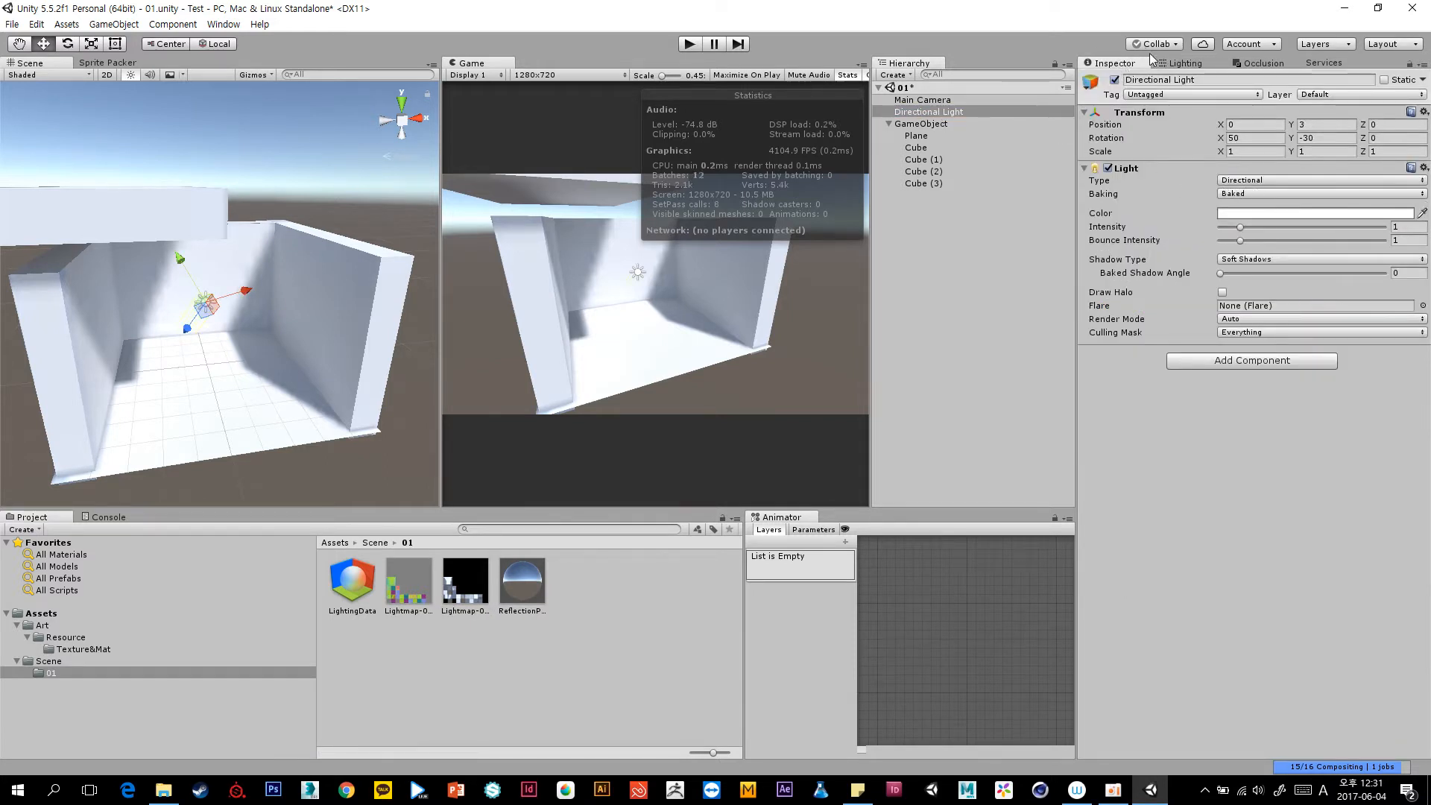
Review the Lightmap-0_comp_light texture's preview and the scene's Baked GI settings.
click(1179, 64)
click(477, 592)
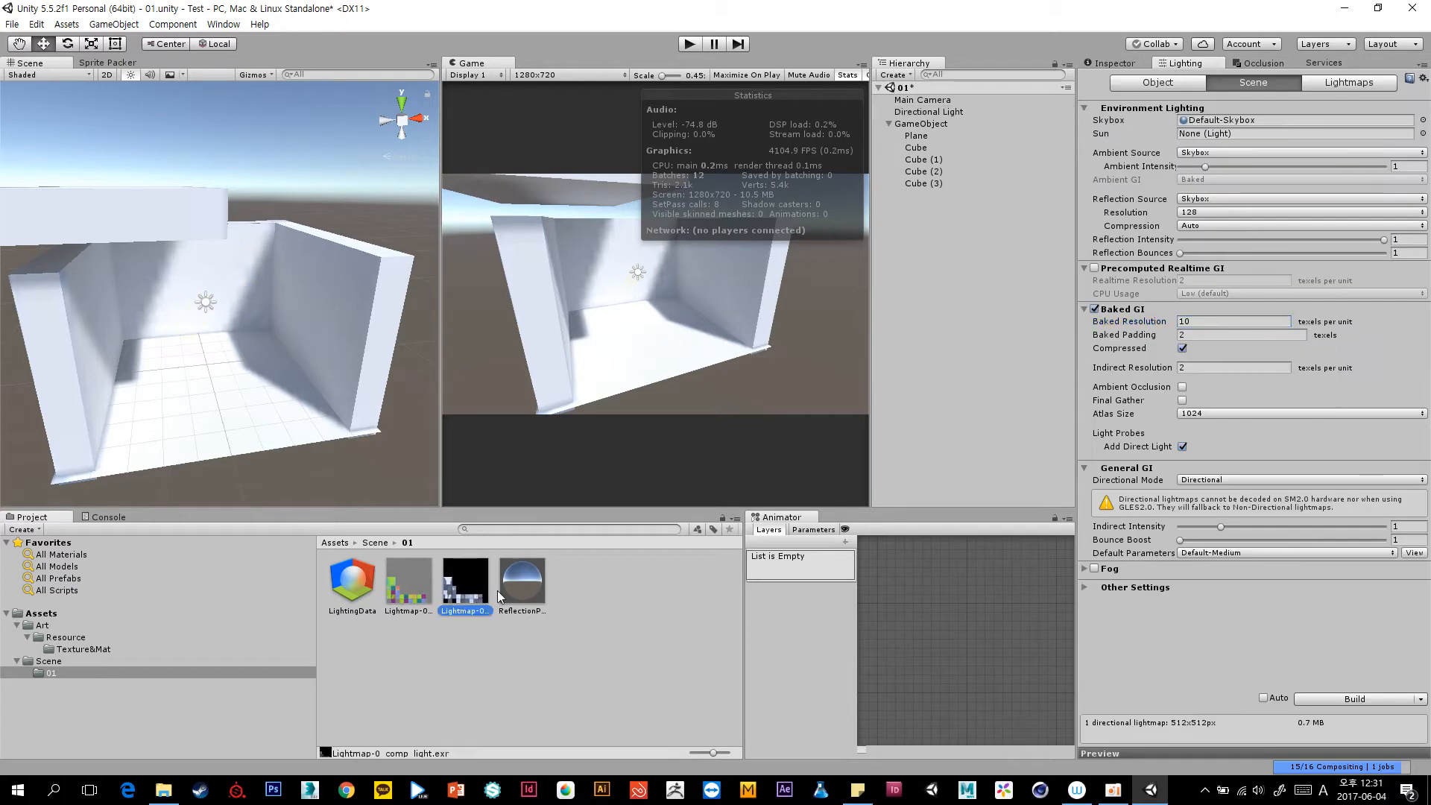
click(1115, 64)
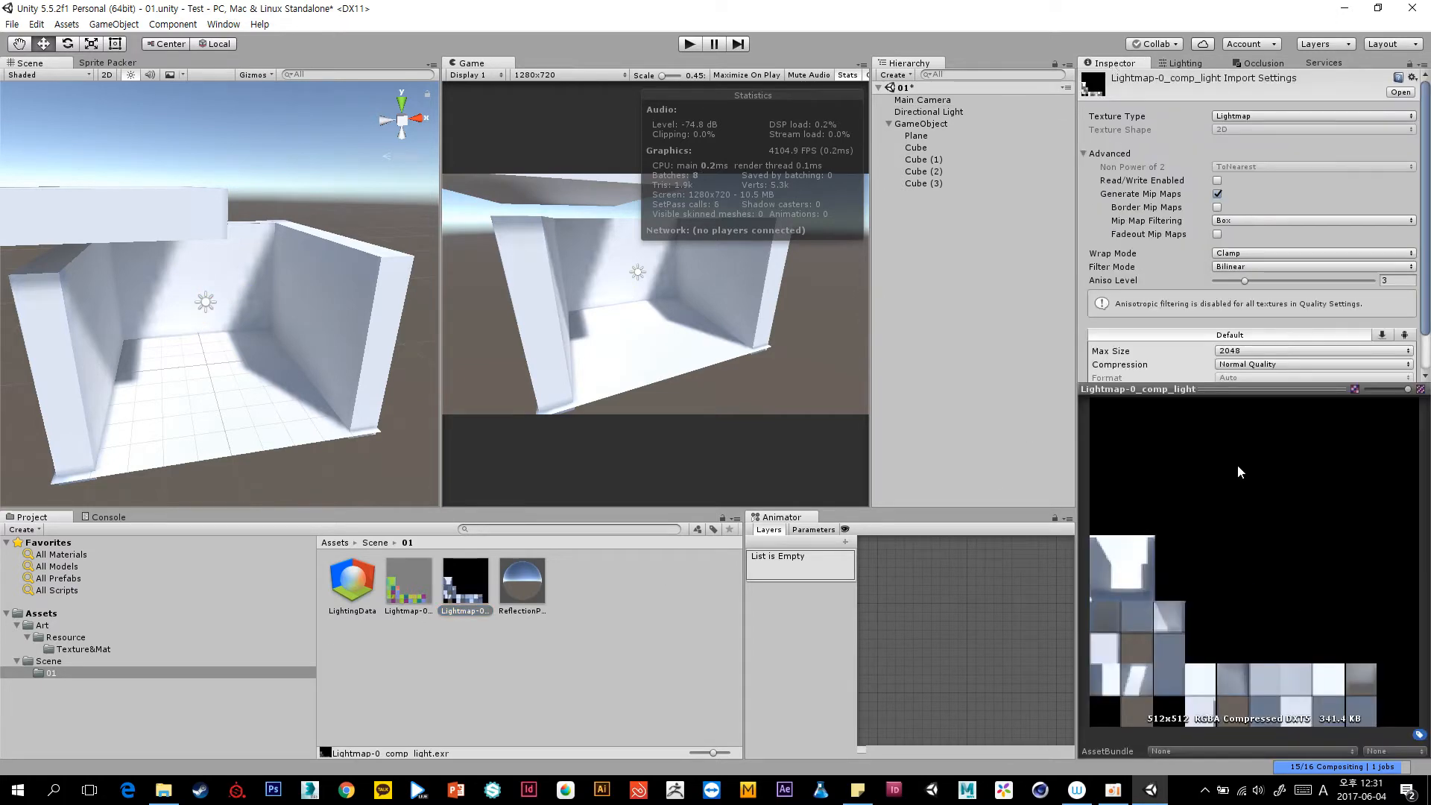
click(1183, 64)
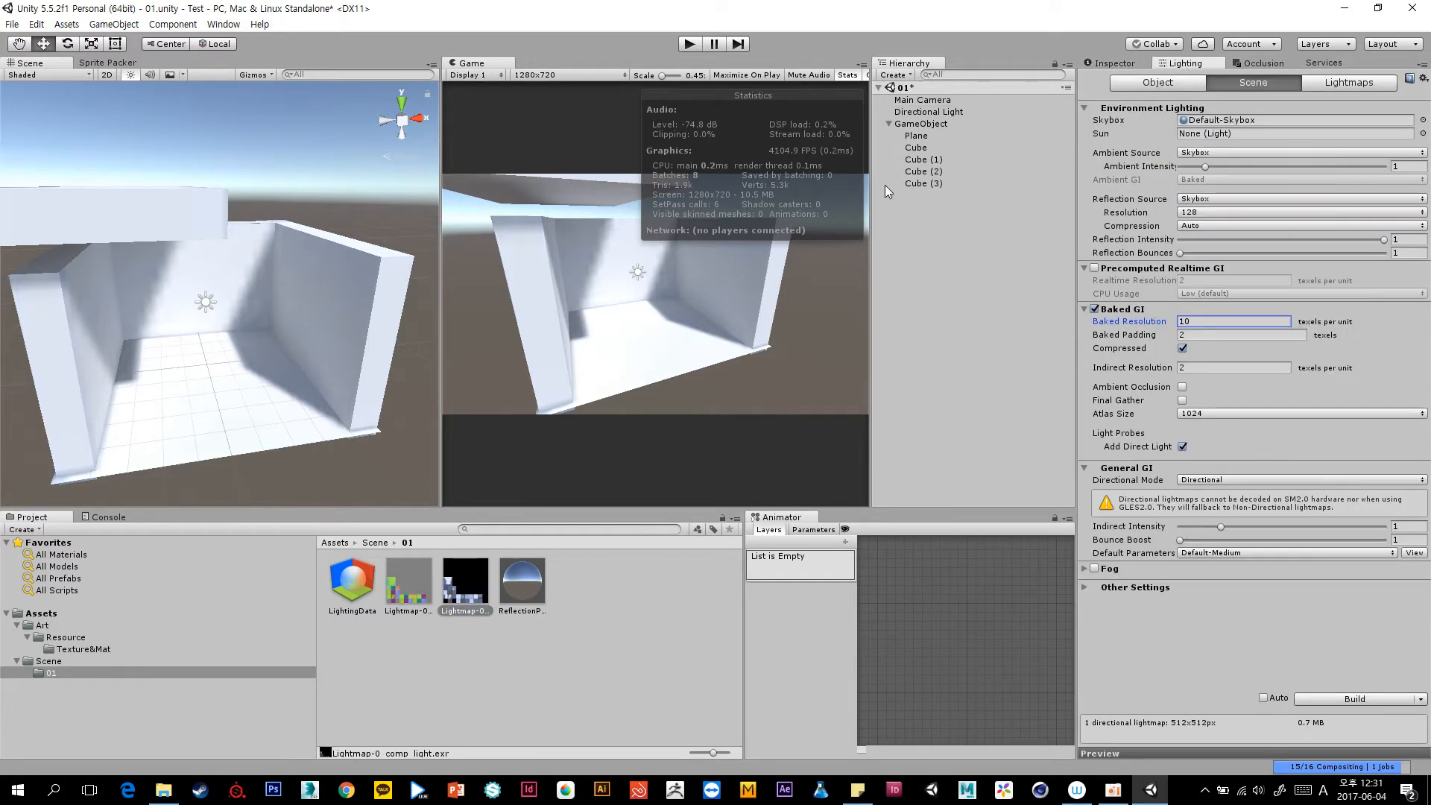
Move the roof block Cube (3) sideways across the room to about X 4.04.
click(170, 231)
middle_drag(170, 227, 181, 284)
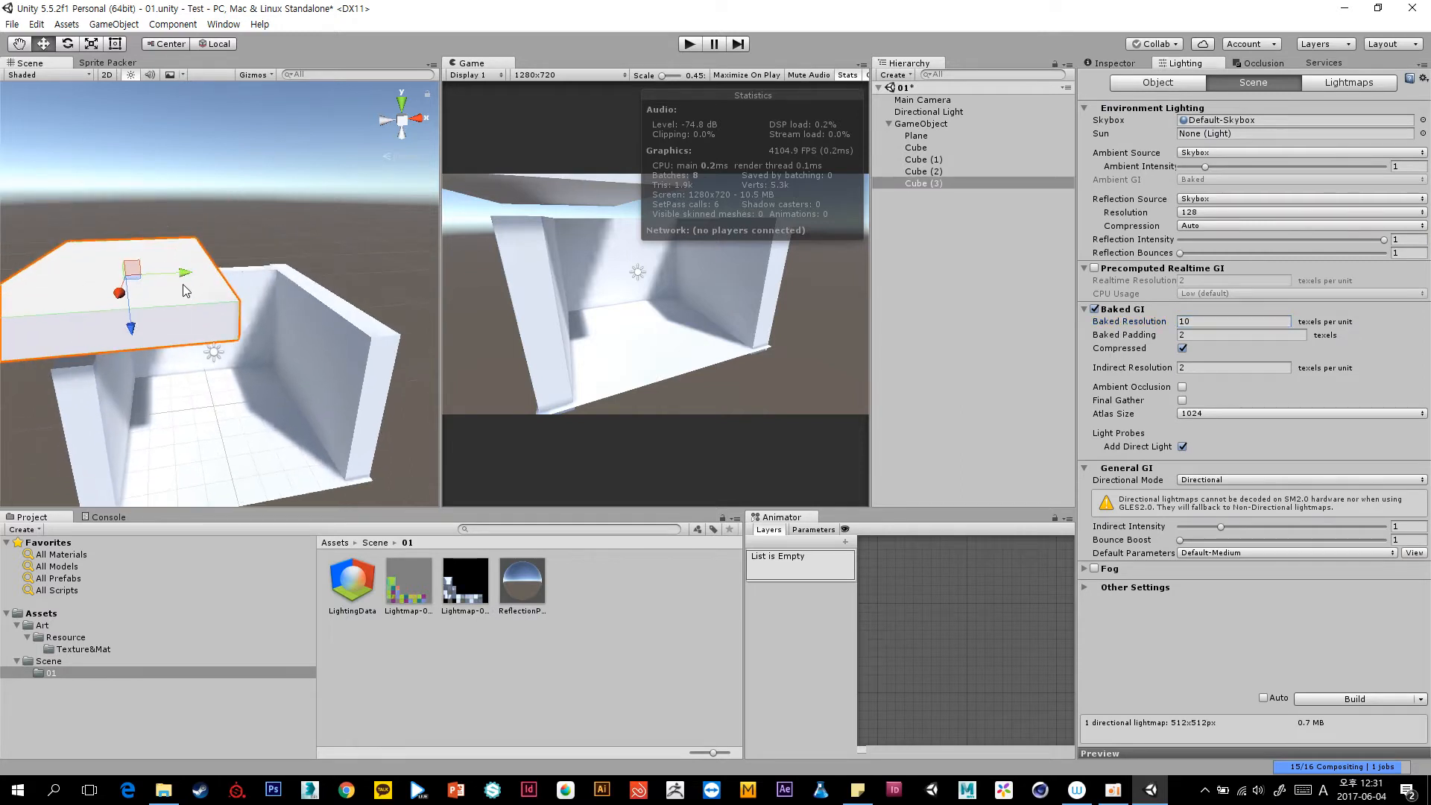
drag(183, 272, 388, 258)
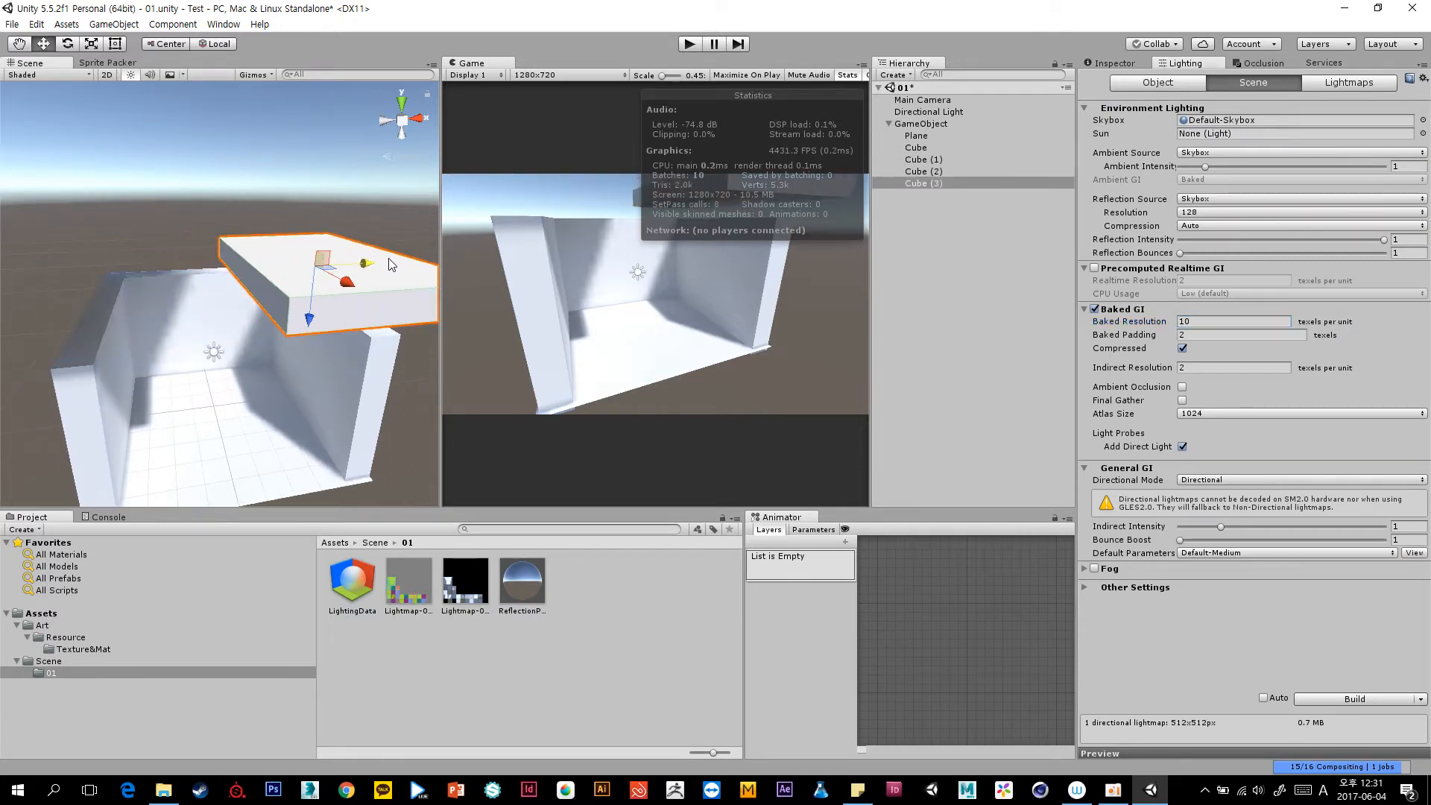
alt+drag(297, 313, 318, 334)
scroll(318, 335, up, 3)
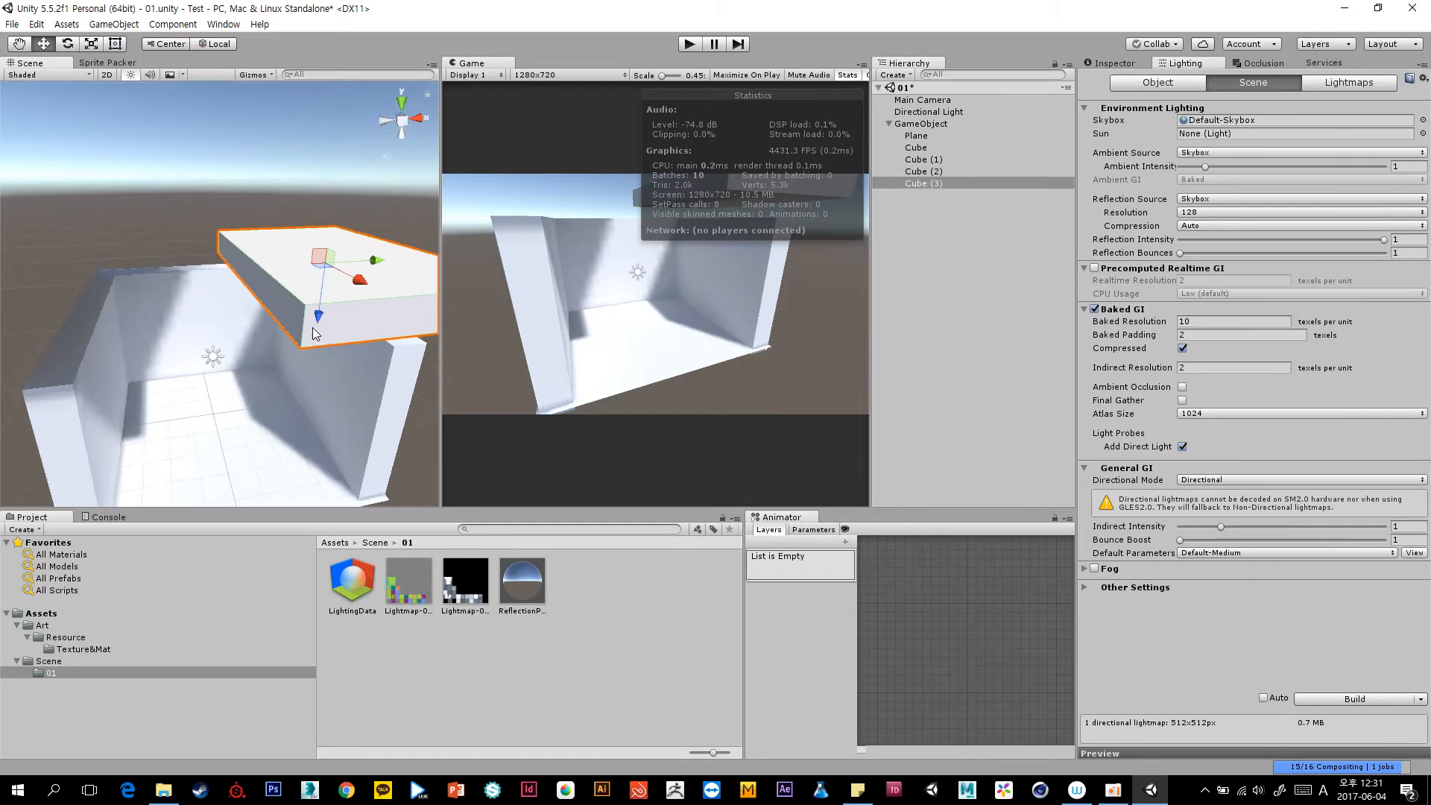
middle_drag(318, 334, 277, 260)
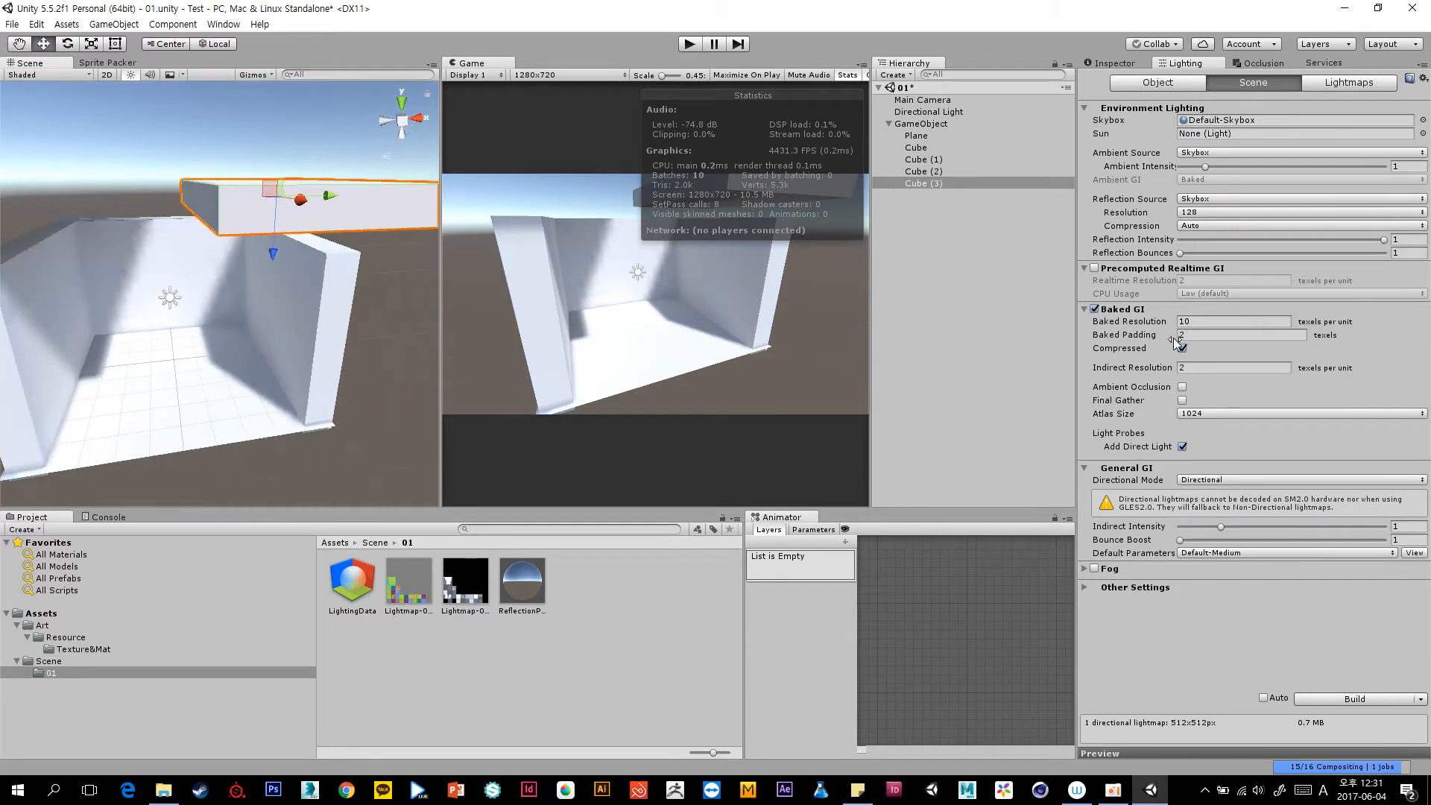
Rebuild the scene's baked lighting for the moved roof block and check its shadow inside the room.
click(1092, 321)
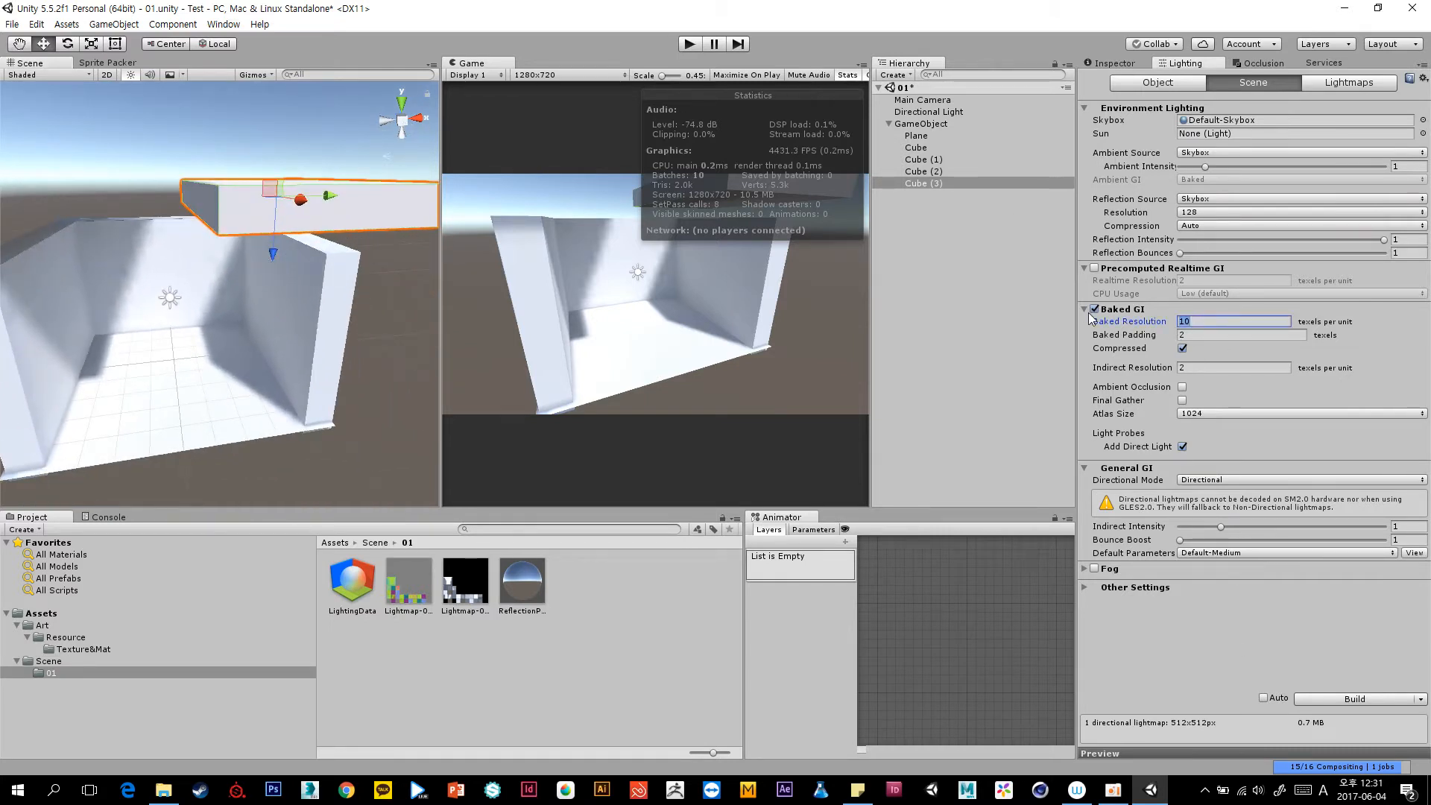
click(1334, 699)
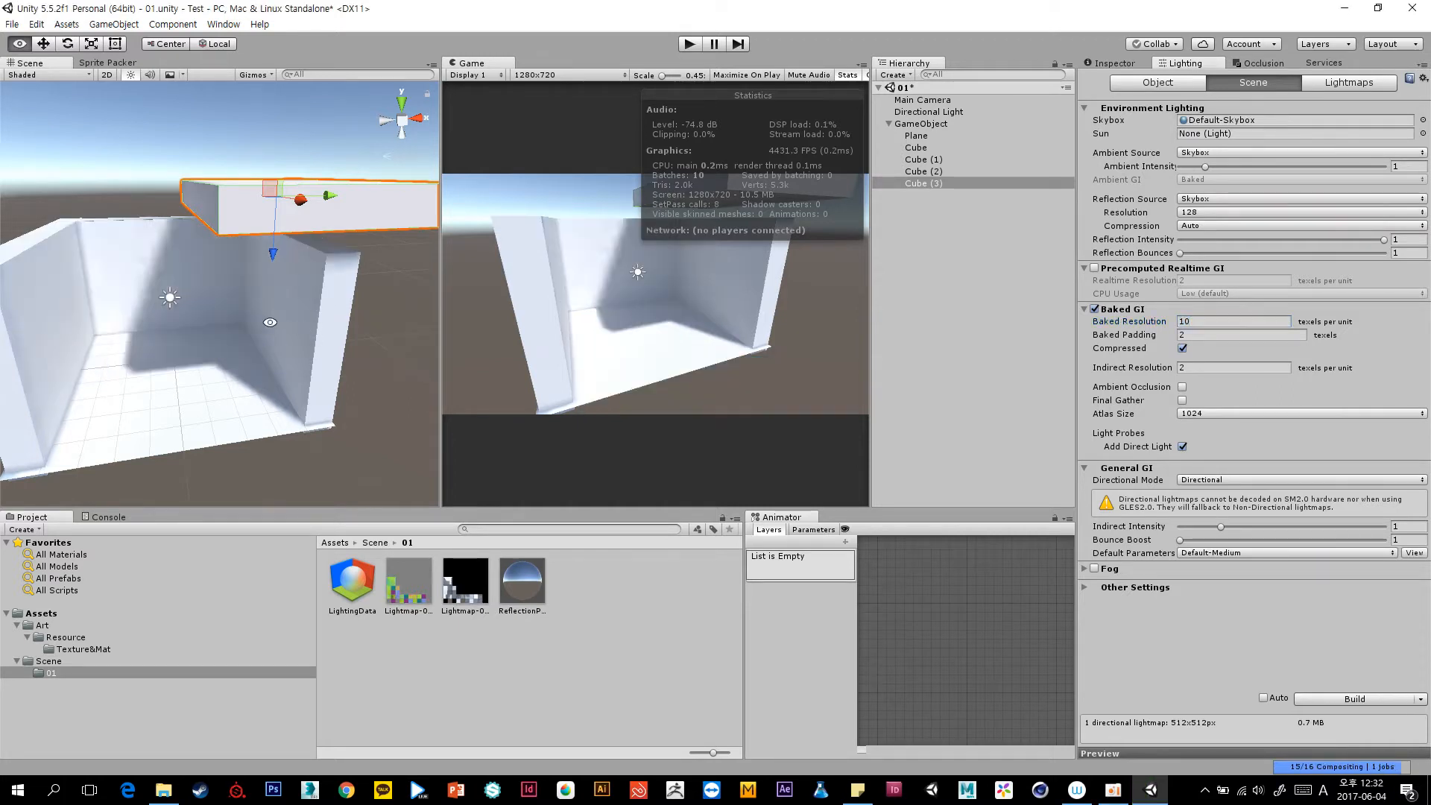
mouse_move(313, 336)
alt+mouse_down()
mouse_move(325, 342)
mouse_move(292, 327)
alt+mouse_up()
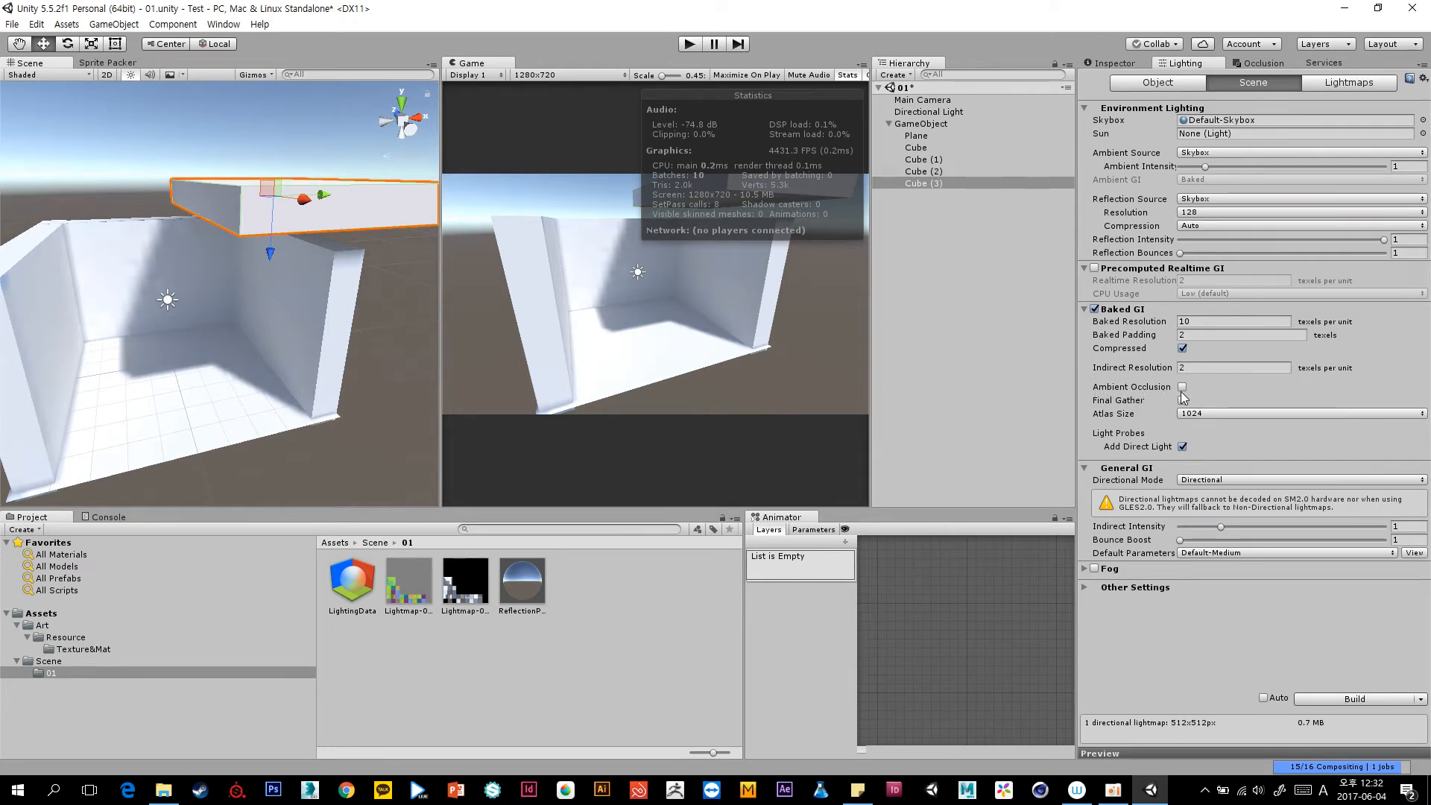
Enable Ambient Occlusion for Baked GI, rebuild the lighting, and check the shading in the room's corners.
click(1183, 386)
click(1334, 704)
alt+drag(181, 337, 275, 339)
scroll(275, 338, up, 3)
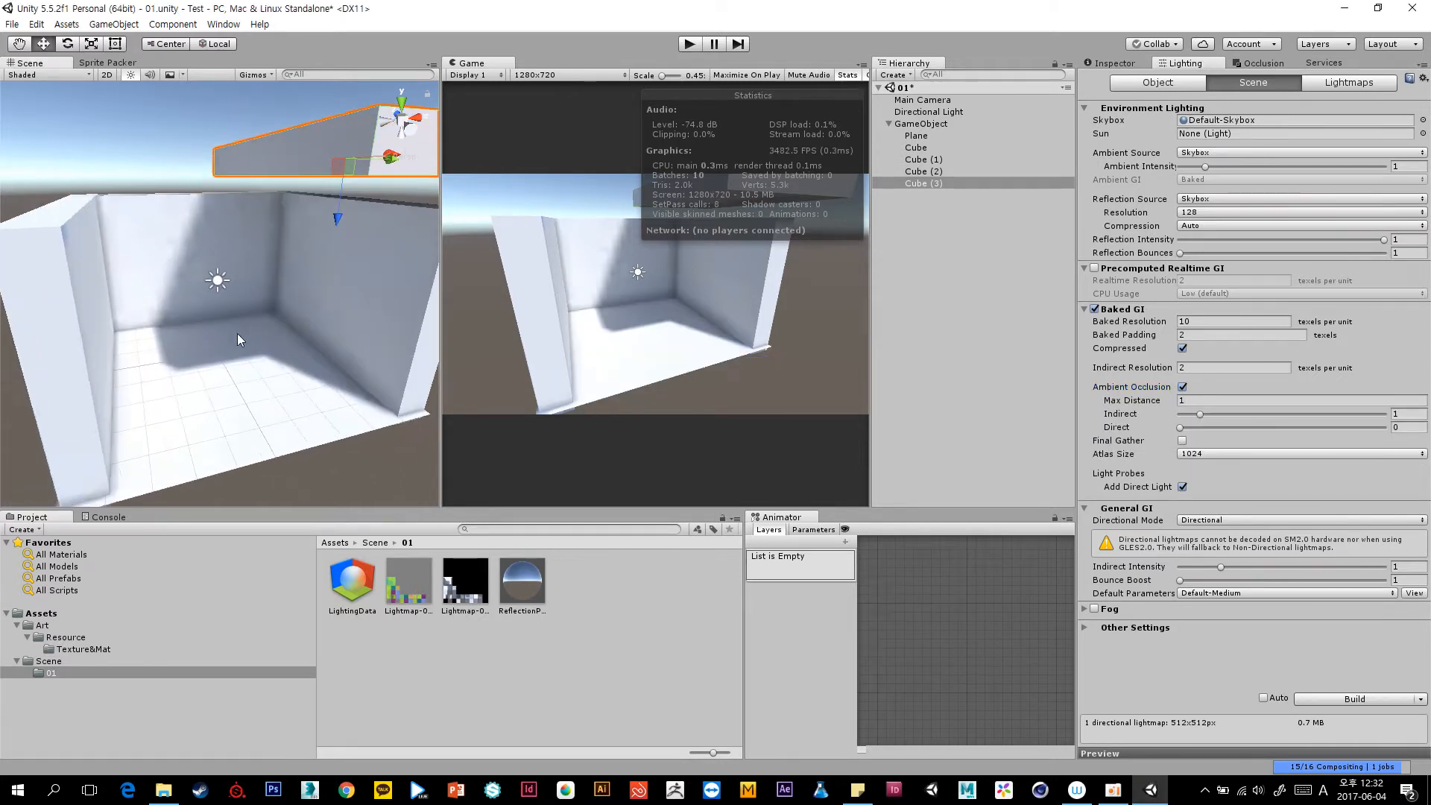
scroll(166, 306, down, 2)
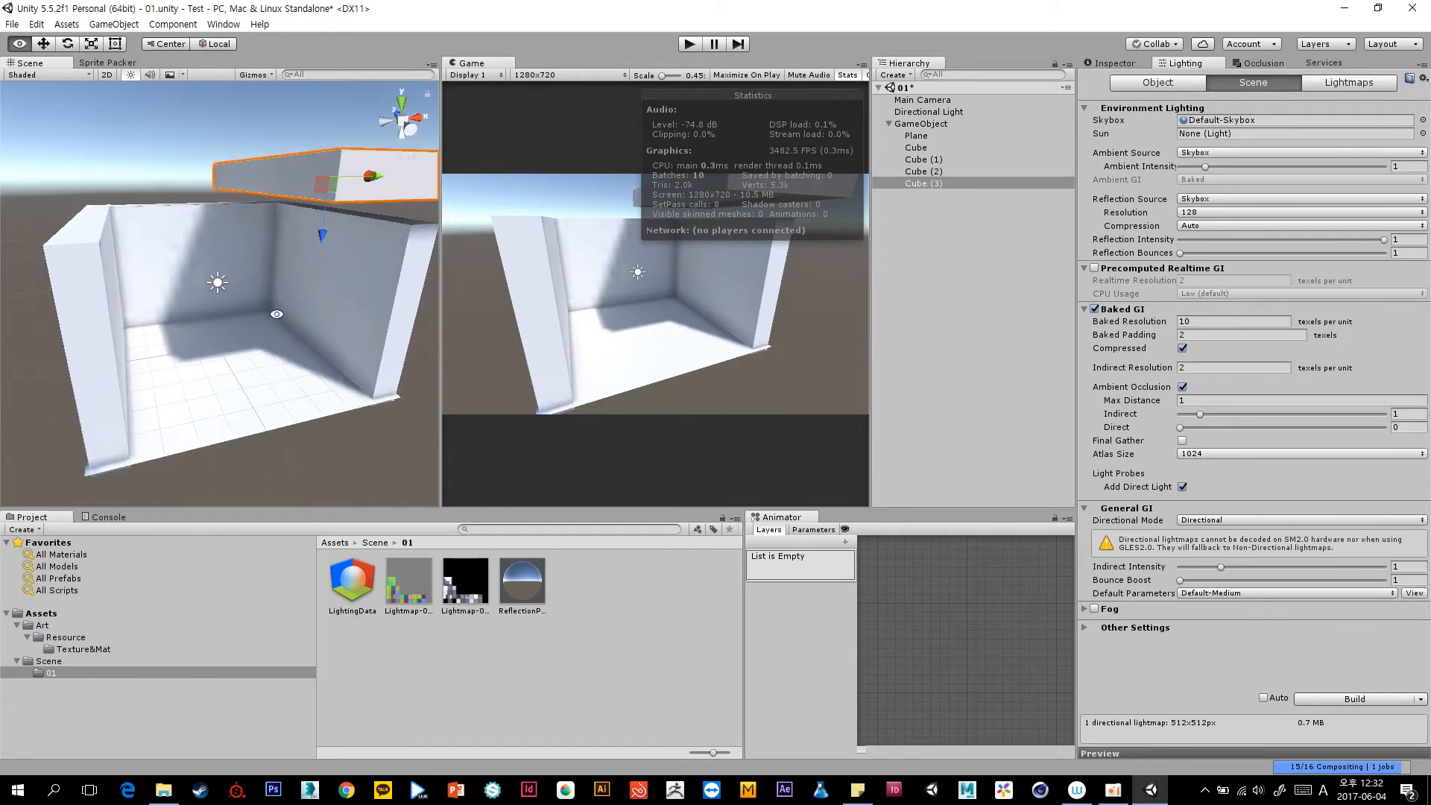
alt+drag(167, 305, 130, 304)
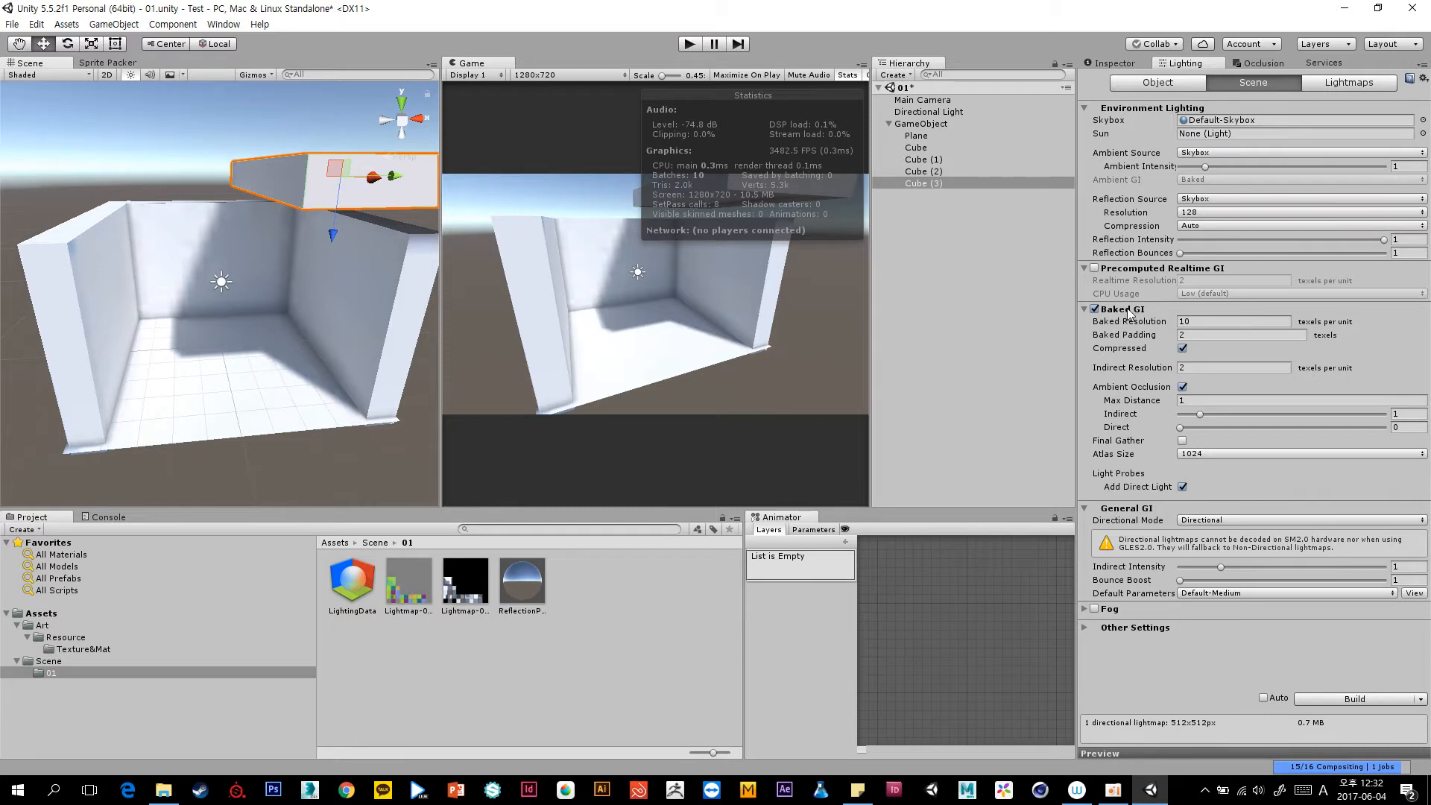
alt+drag(345, 253, 320, 278)
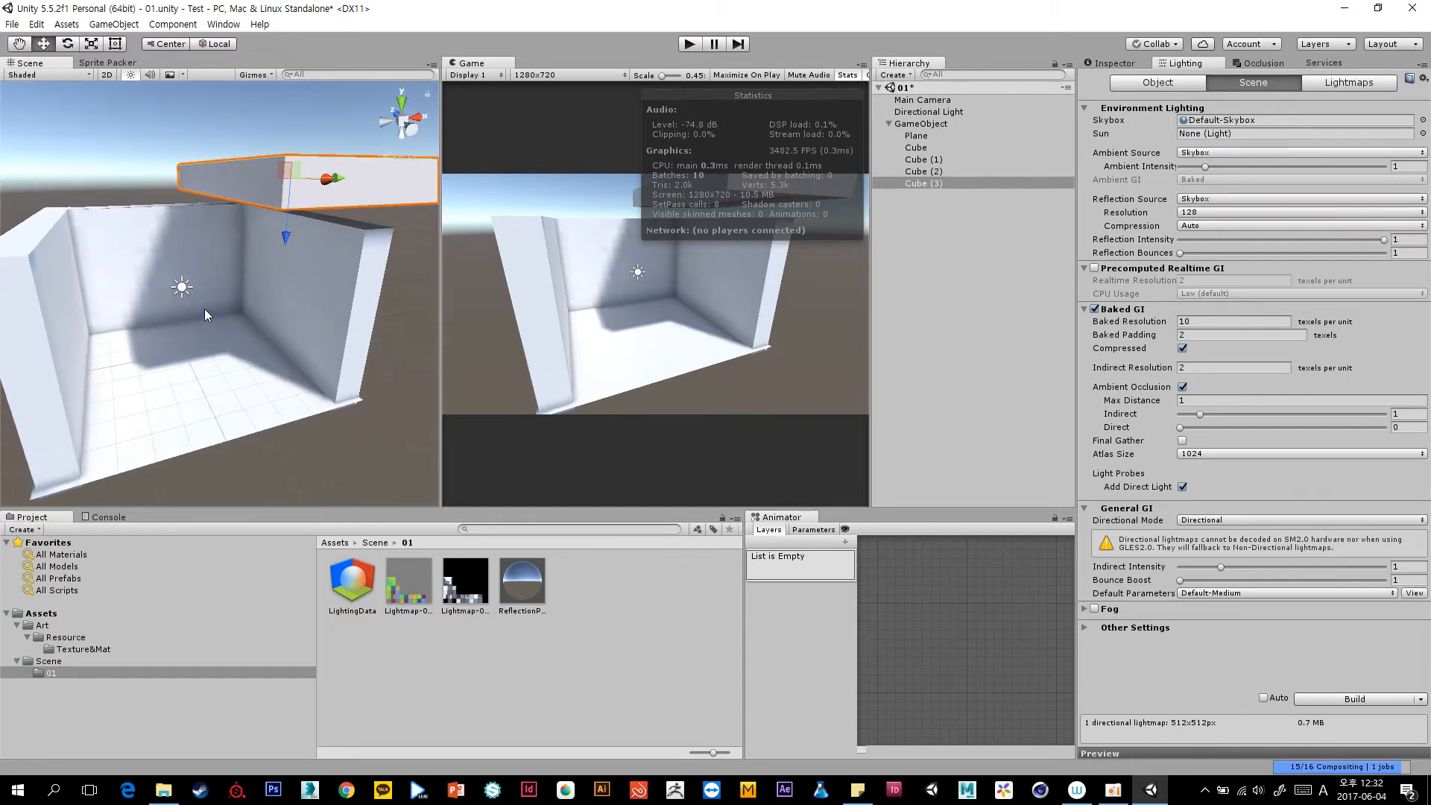
Set the Baked Resolution to 20 texels per unit and rebuild the scene's lighting.
click(1211, 321)
text(20)
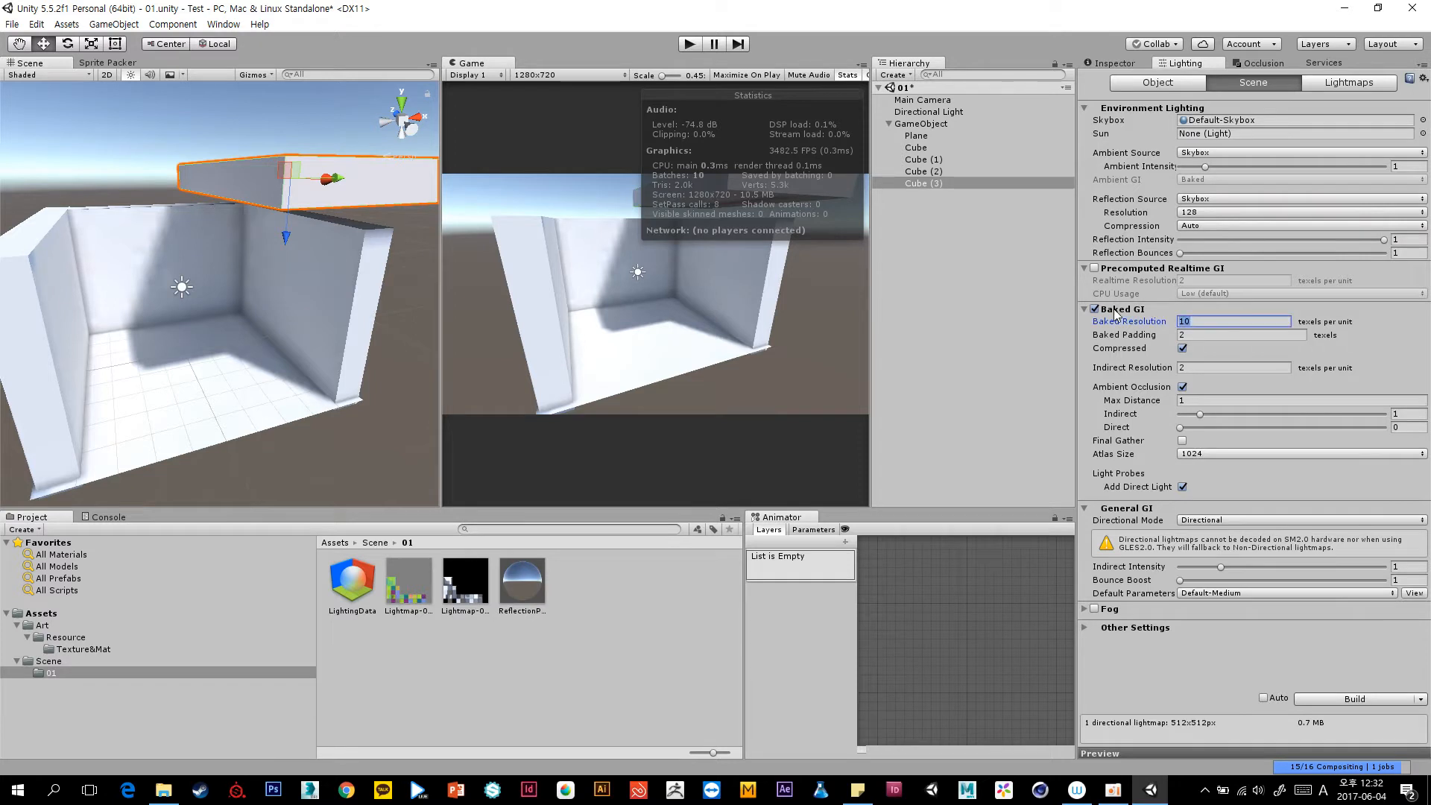
click(1337, 698)
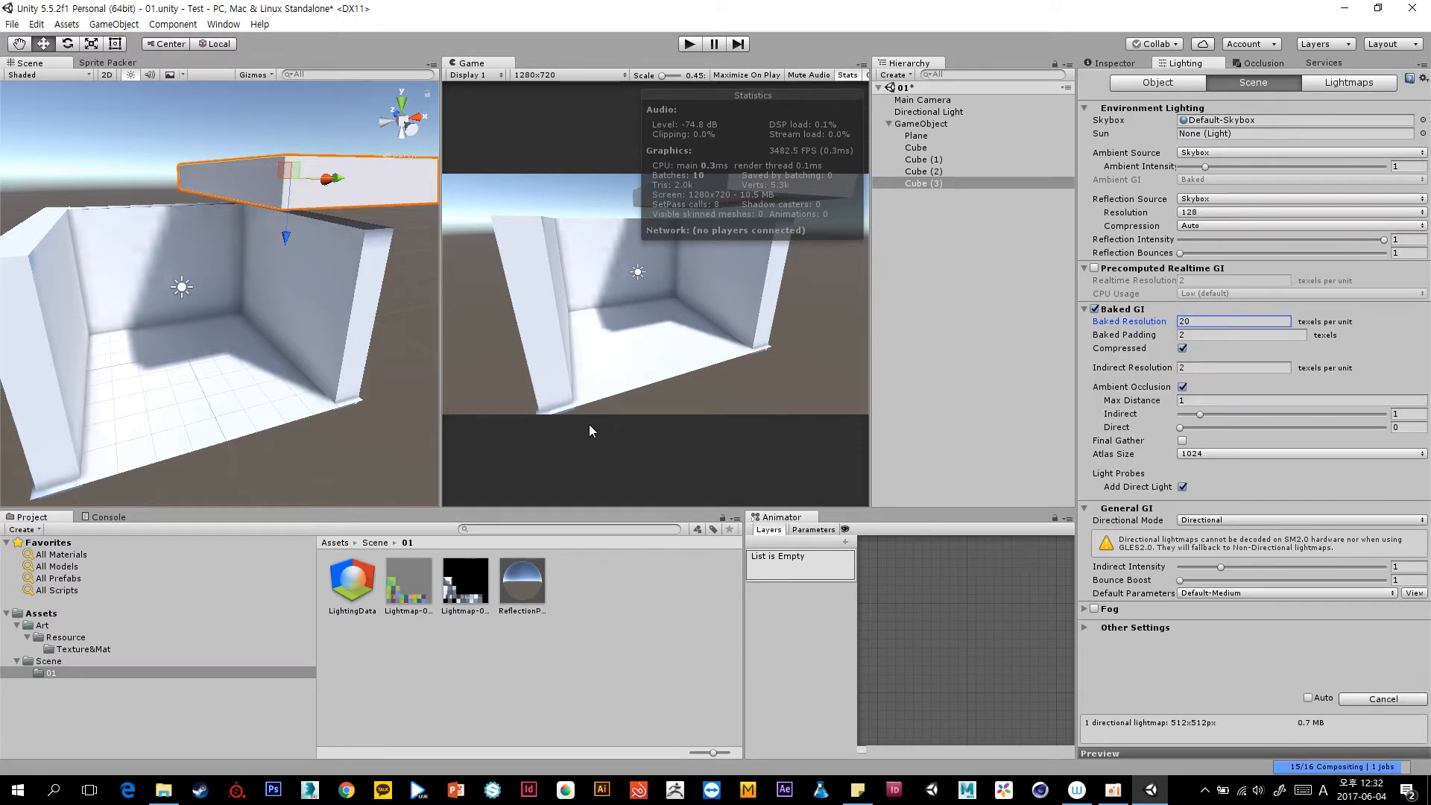
click(1124, 64)
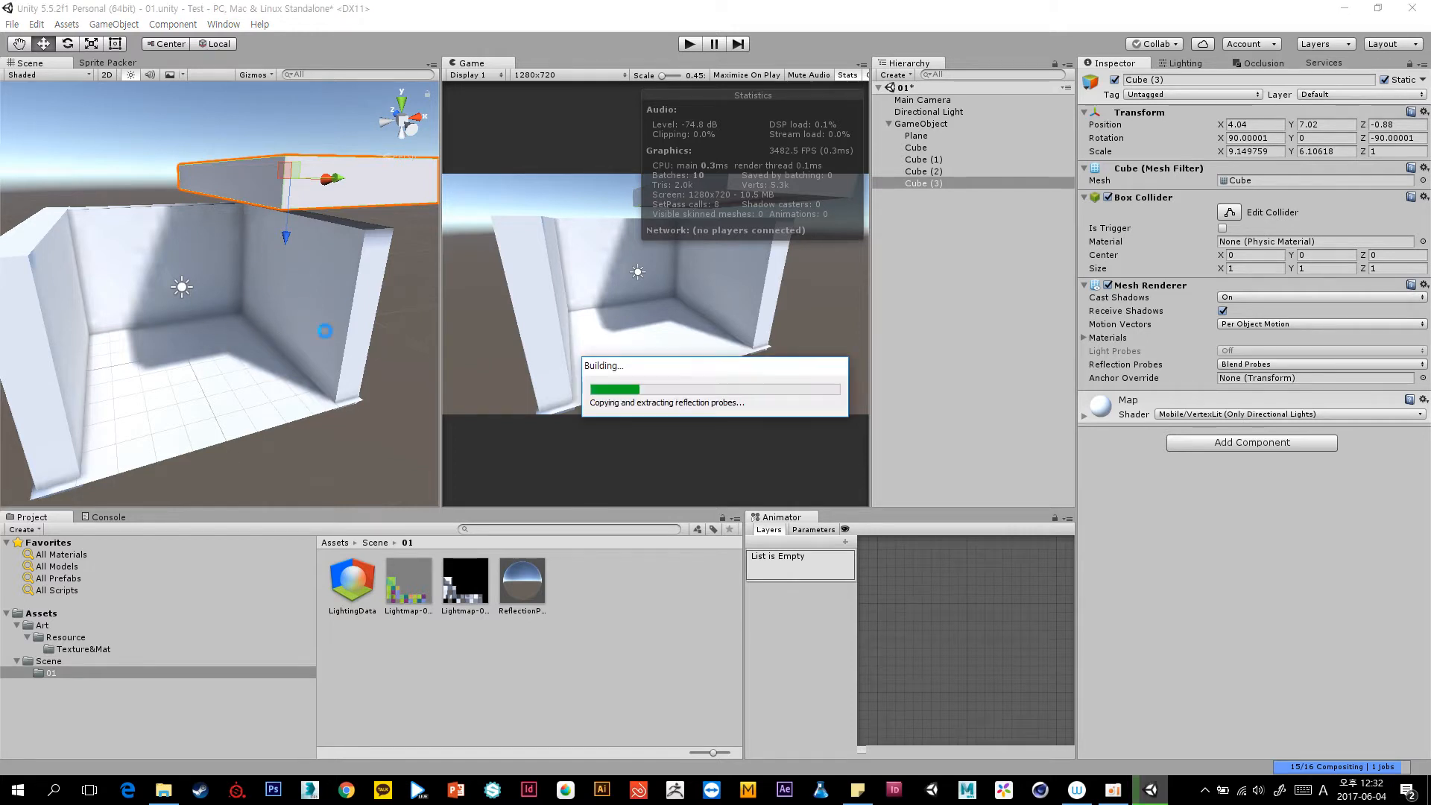
mouse_move(262, 339)
middle_down()
mouse_move(306, 323)
mouse_move(270, 342)
middle_up()
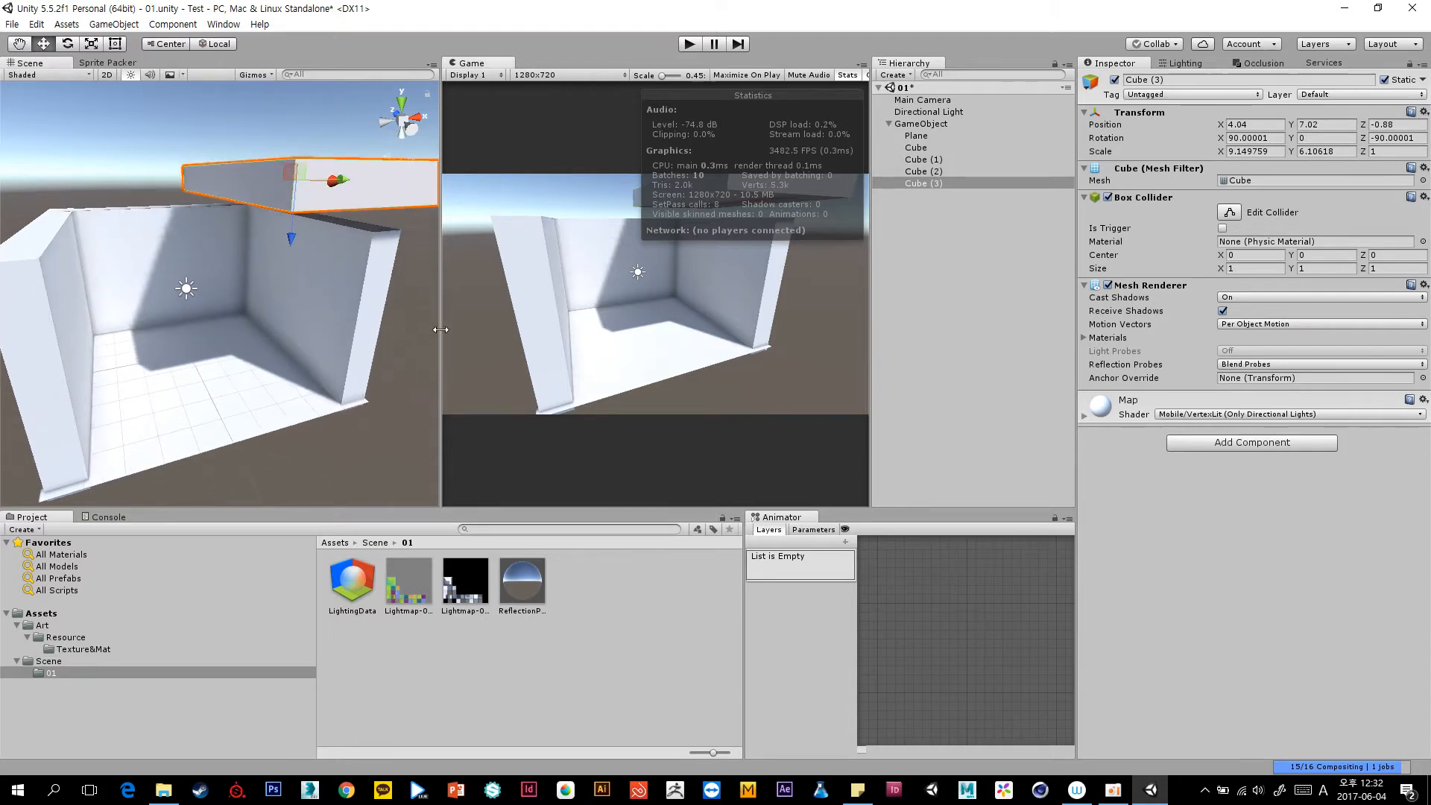
Enlarge the Game view and examine the baked room with its rendering statistics hidden and shown.
drag(440, 329, 150, 329)
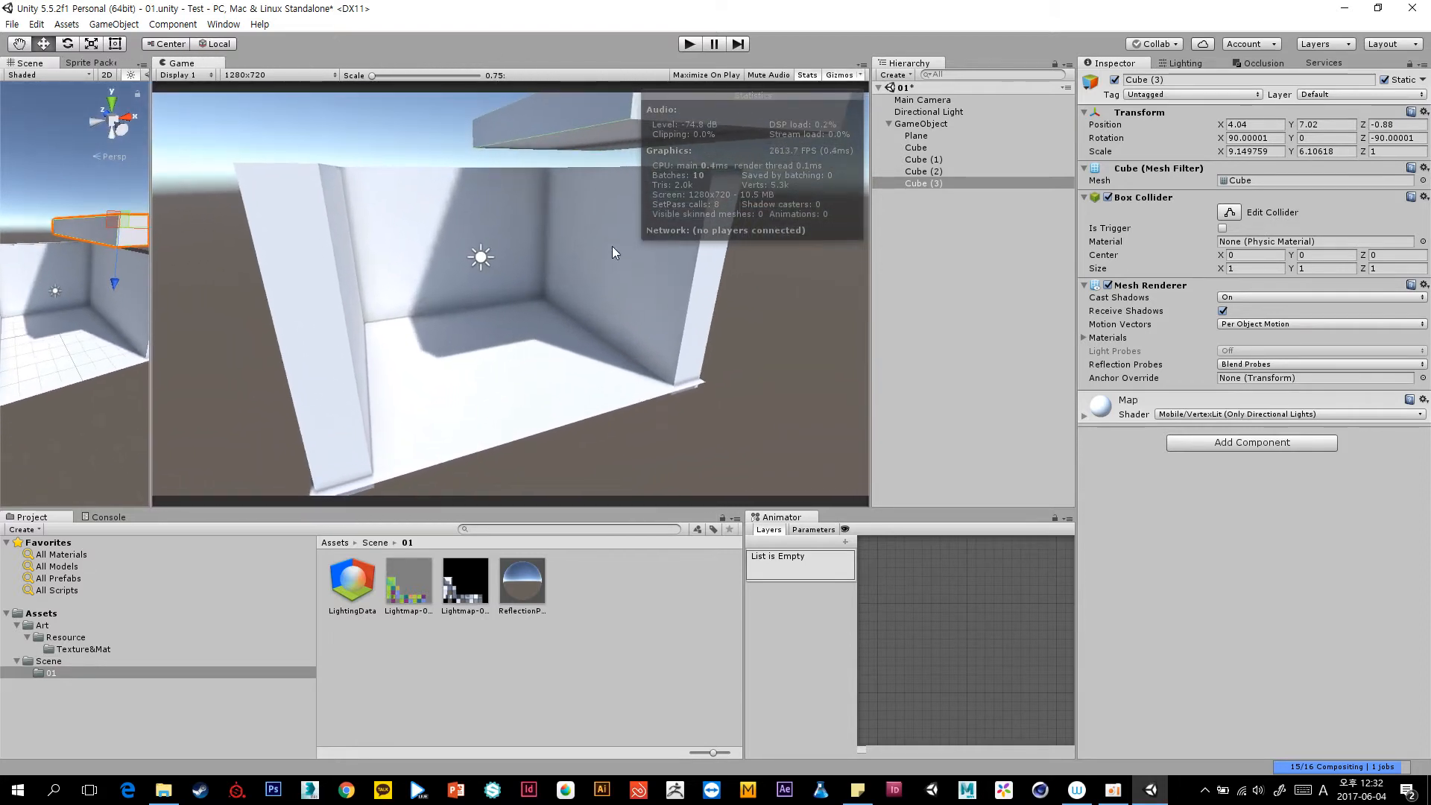
click(932, 238)
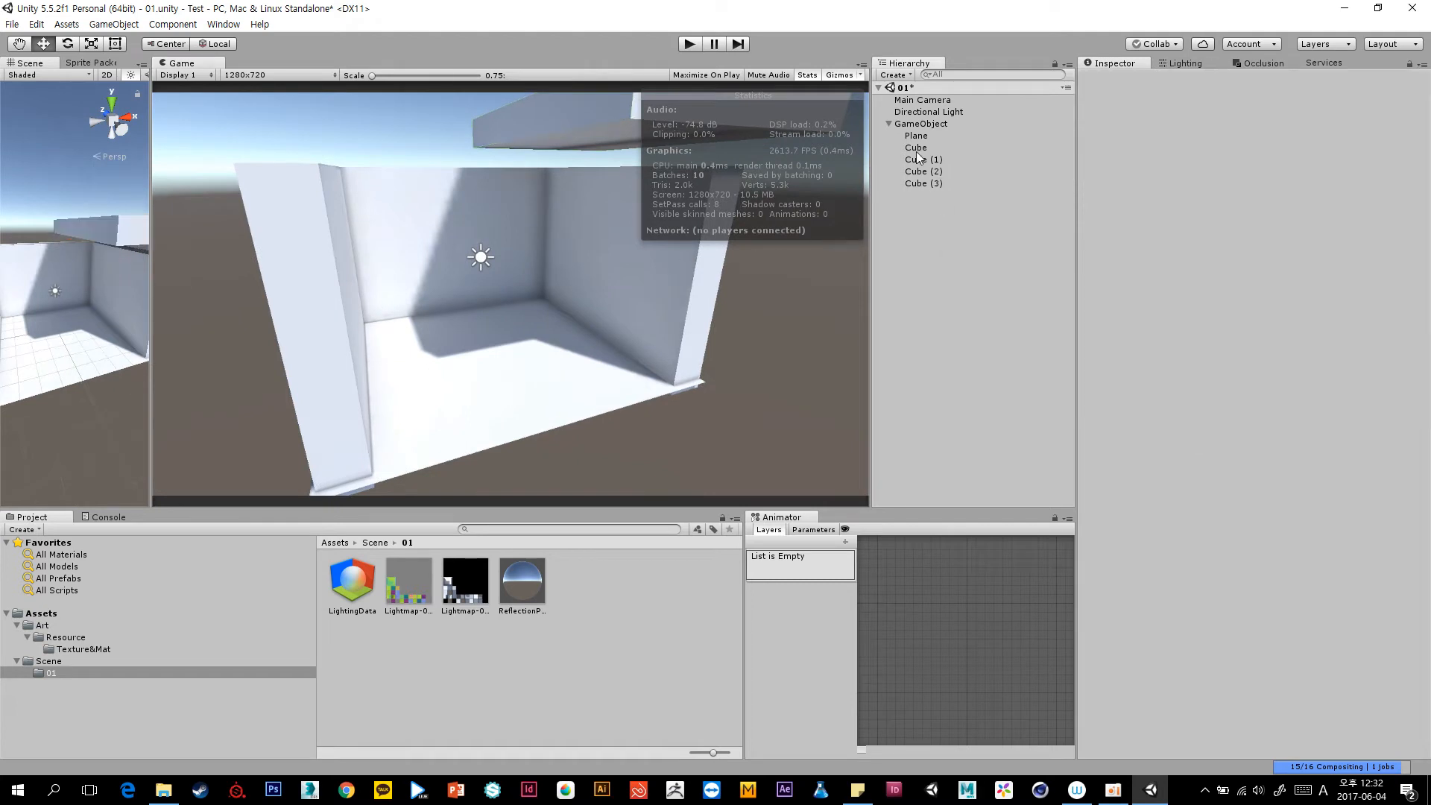
click(887, 123)
click(808, 75)
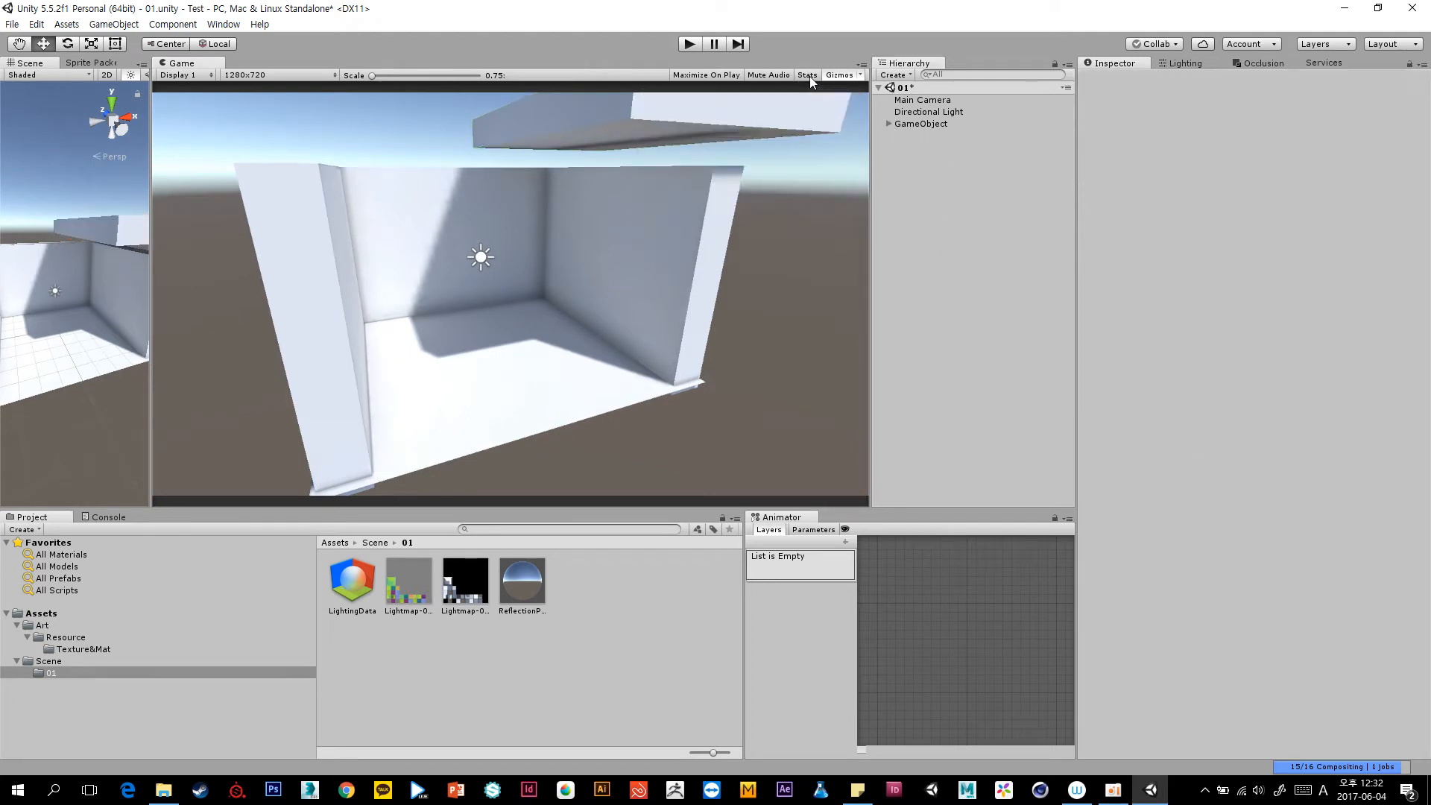
click(807, 74)
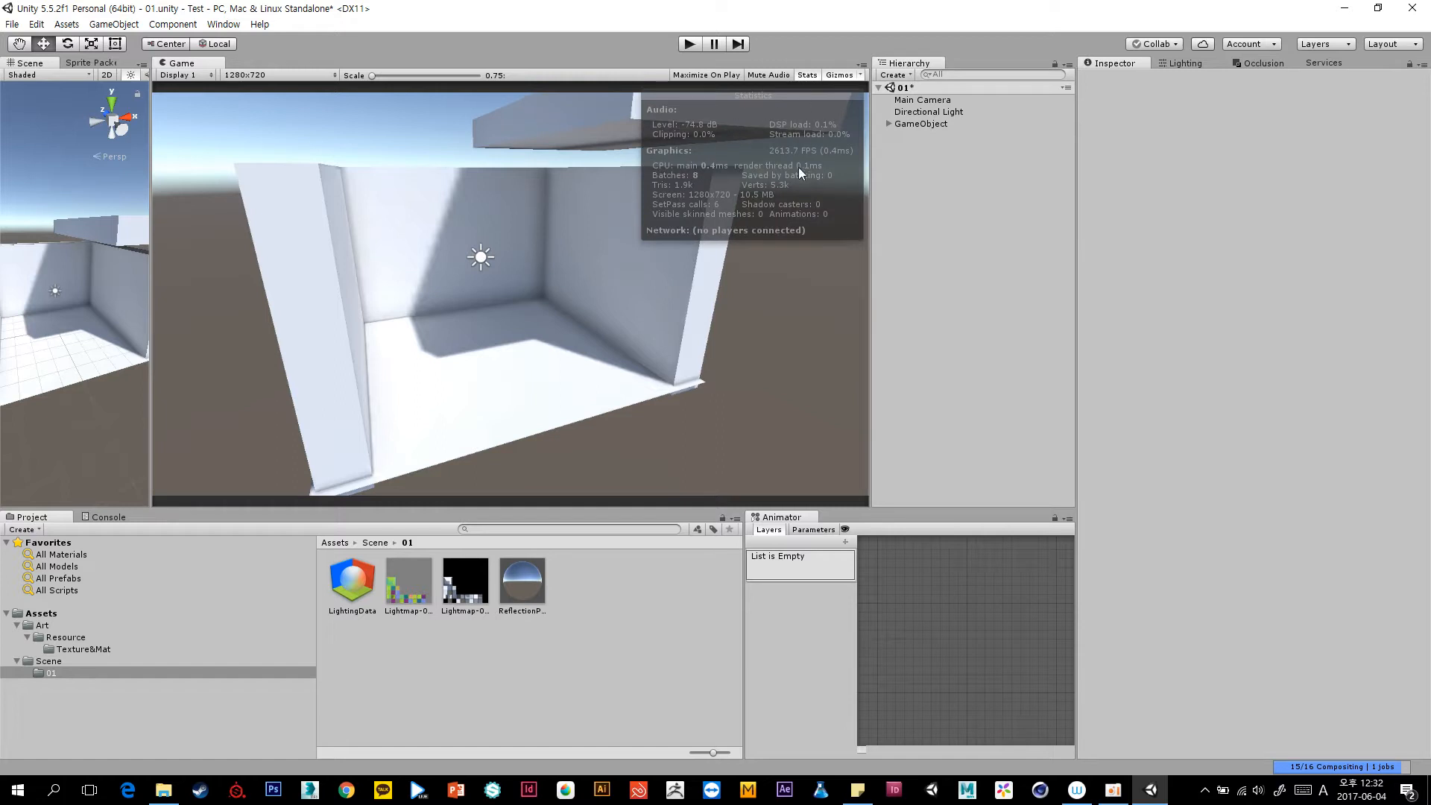
drag(870, 280, 911, 317)
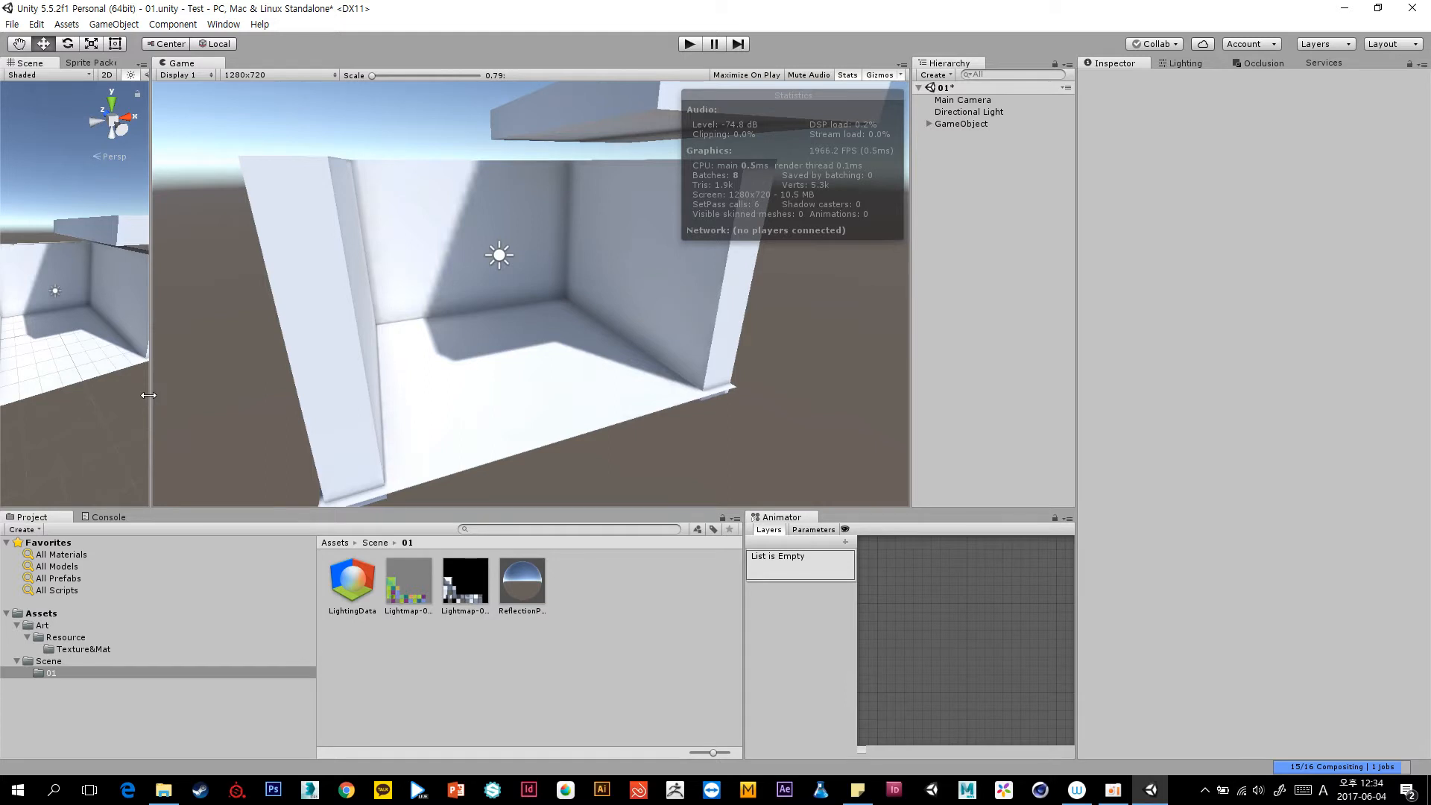
Compare the baked room in the Scene and Game views and review the batch figures in the Statistics overlay.
drag(150, 395, 396, 395)
click(132, 360)
click(235, 450)
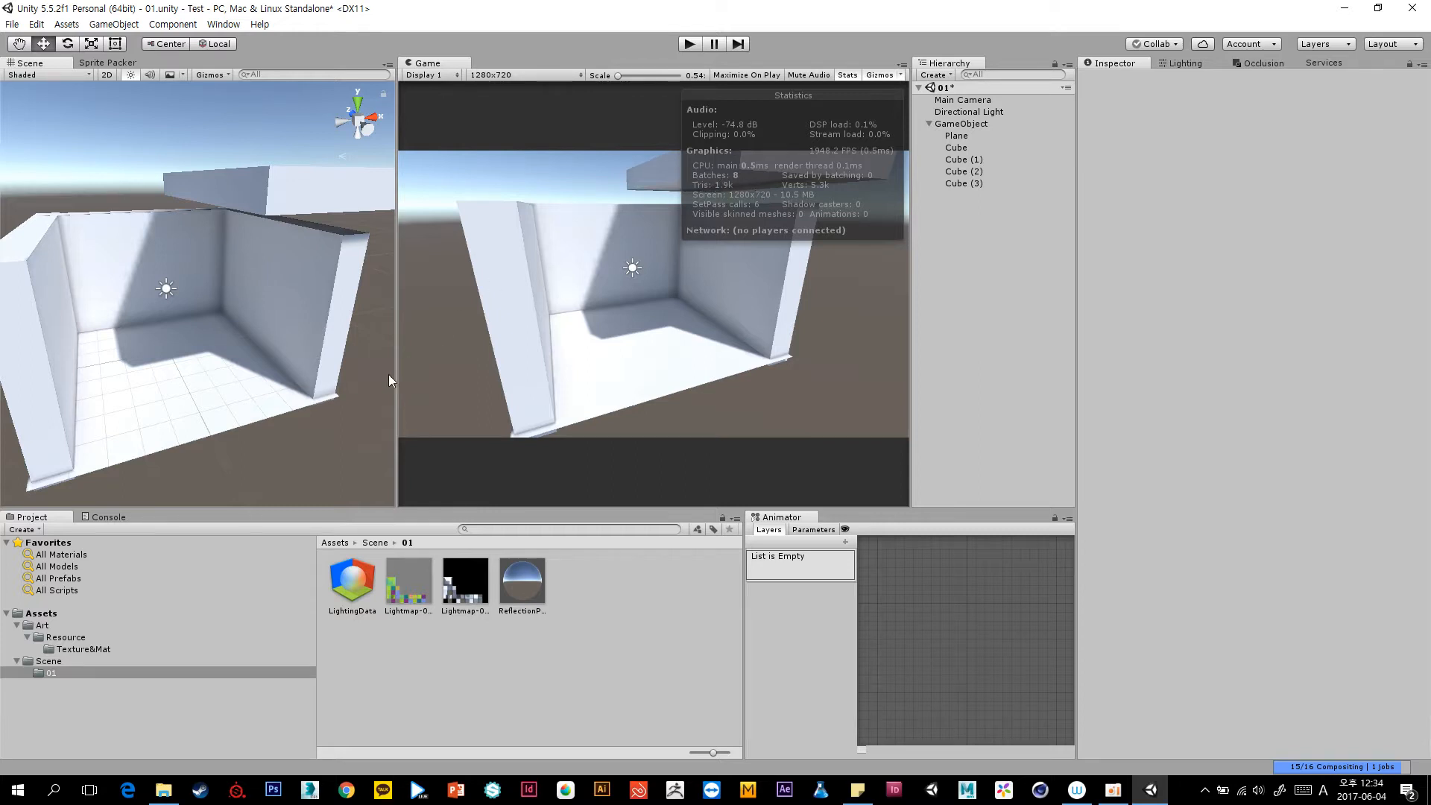
drag(397, 376, 156, 376)
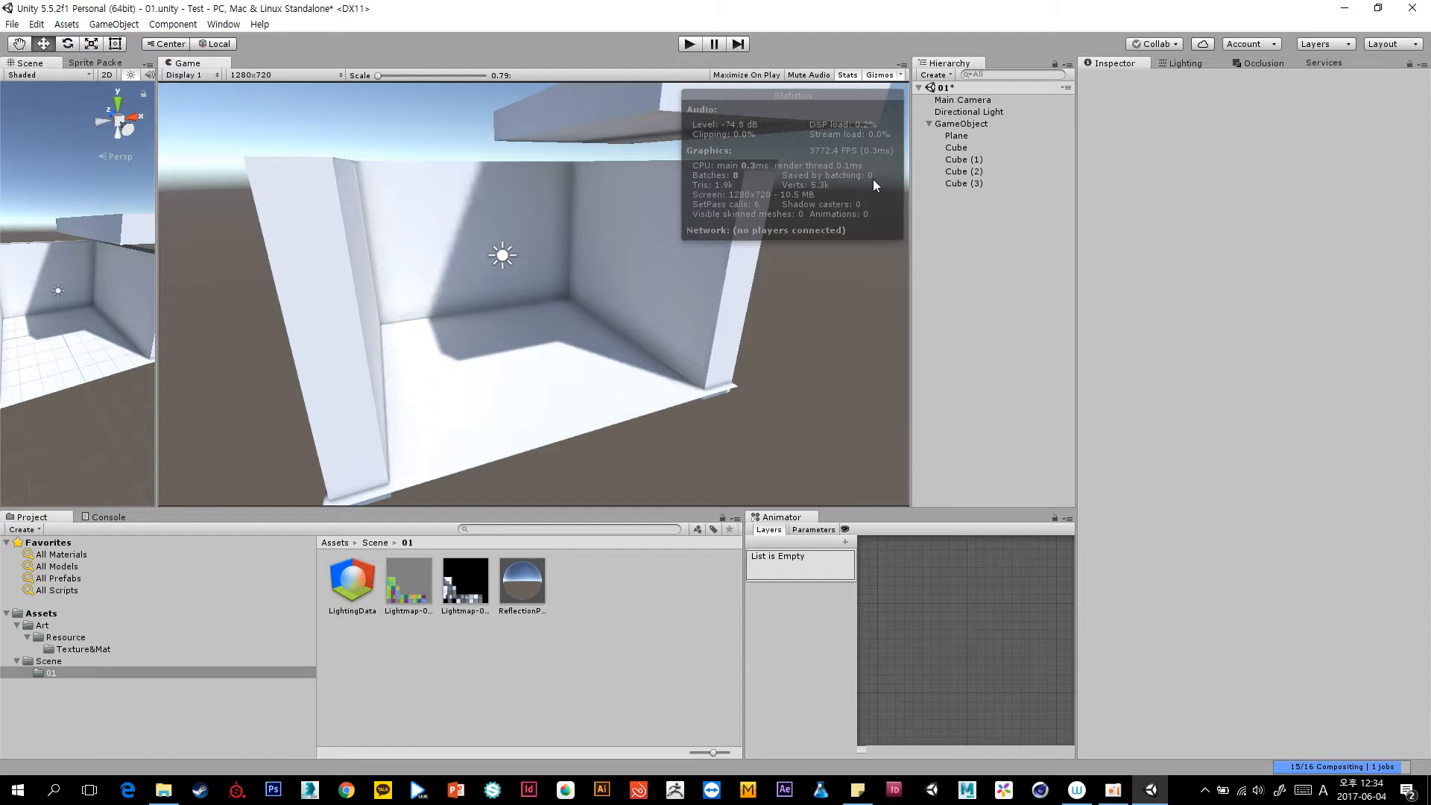
key(ctrl+0)
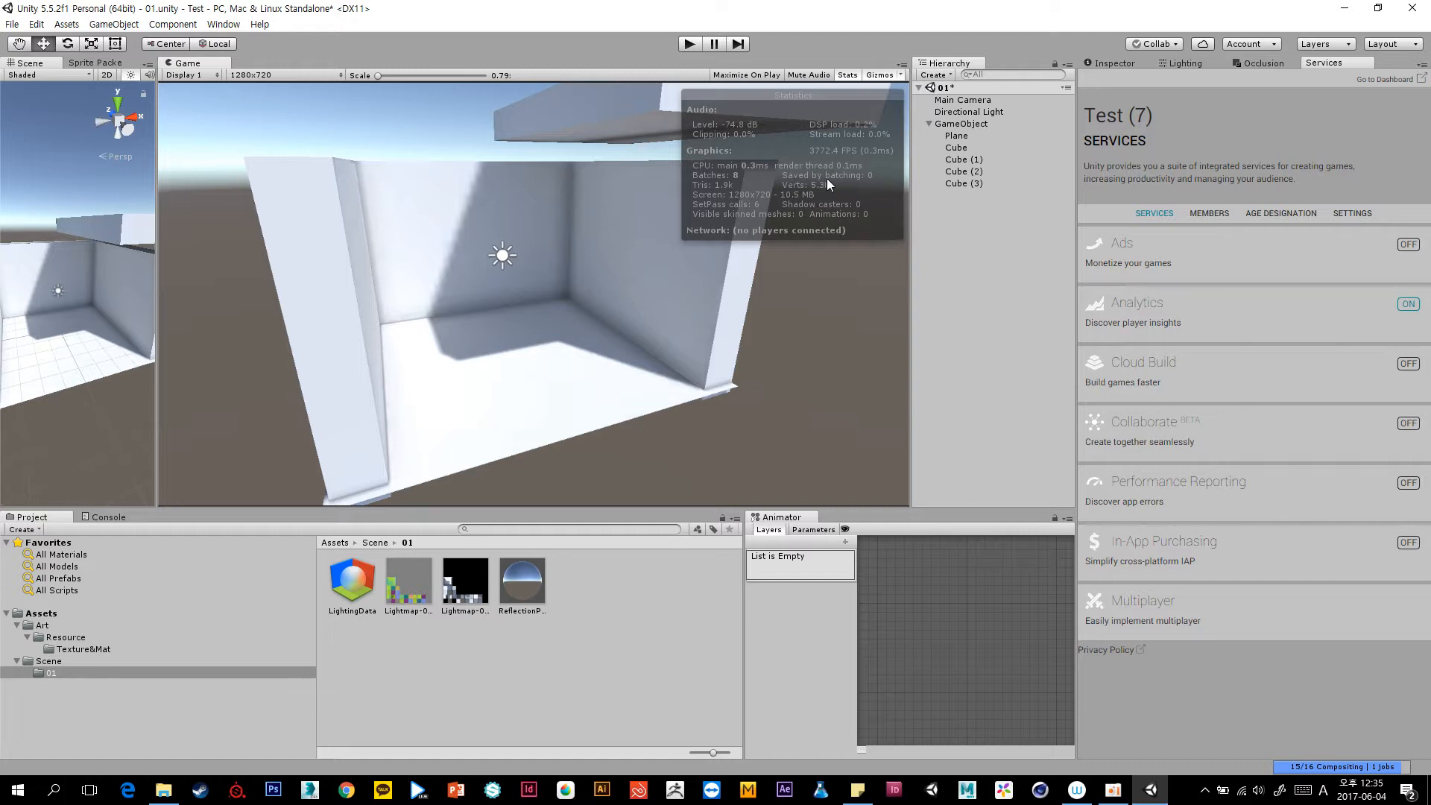
click(1118, 63)
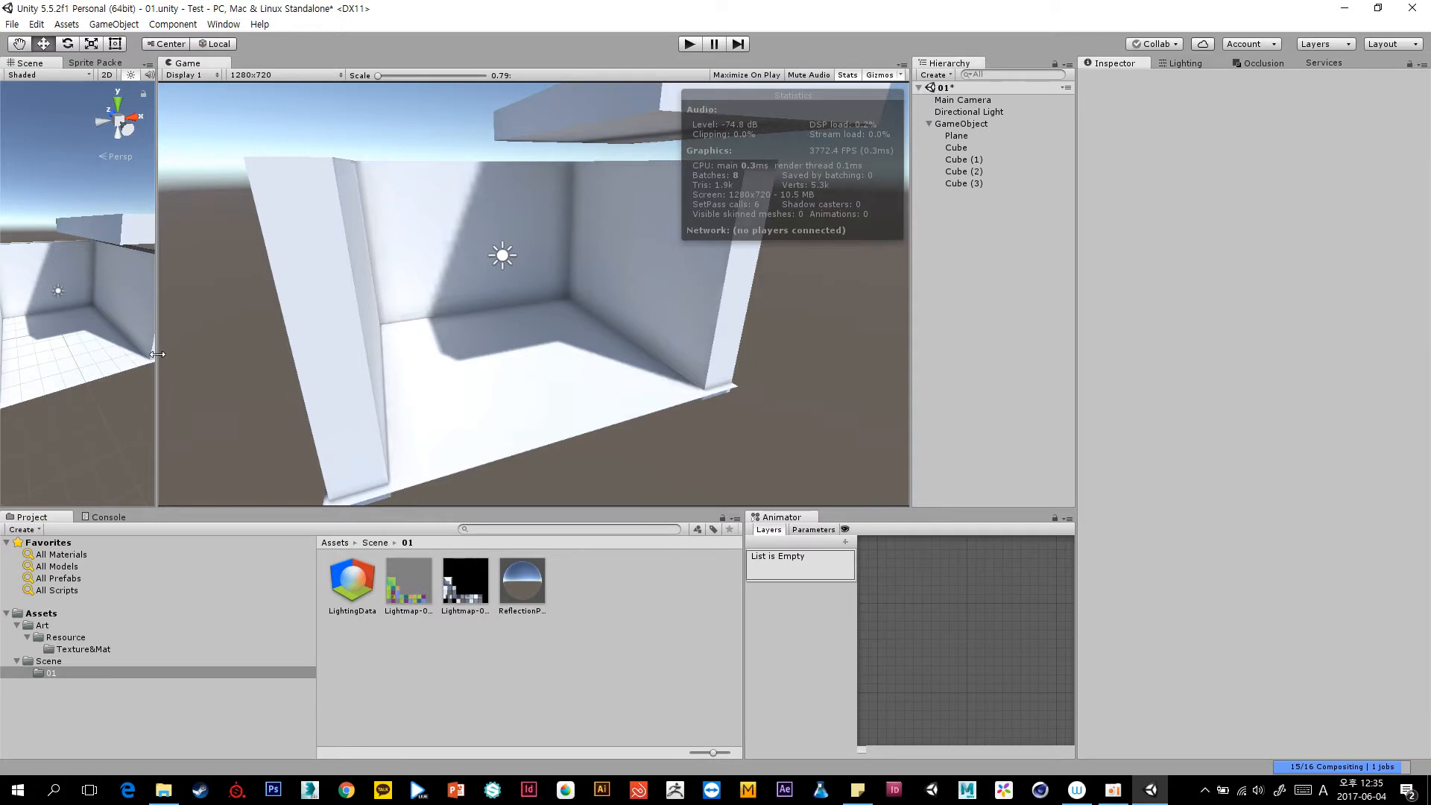
drag(156, 352, 361, 352)
alt+drag(261, 390, 231, 468)
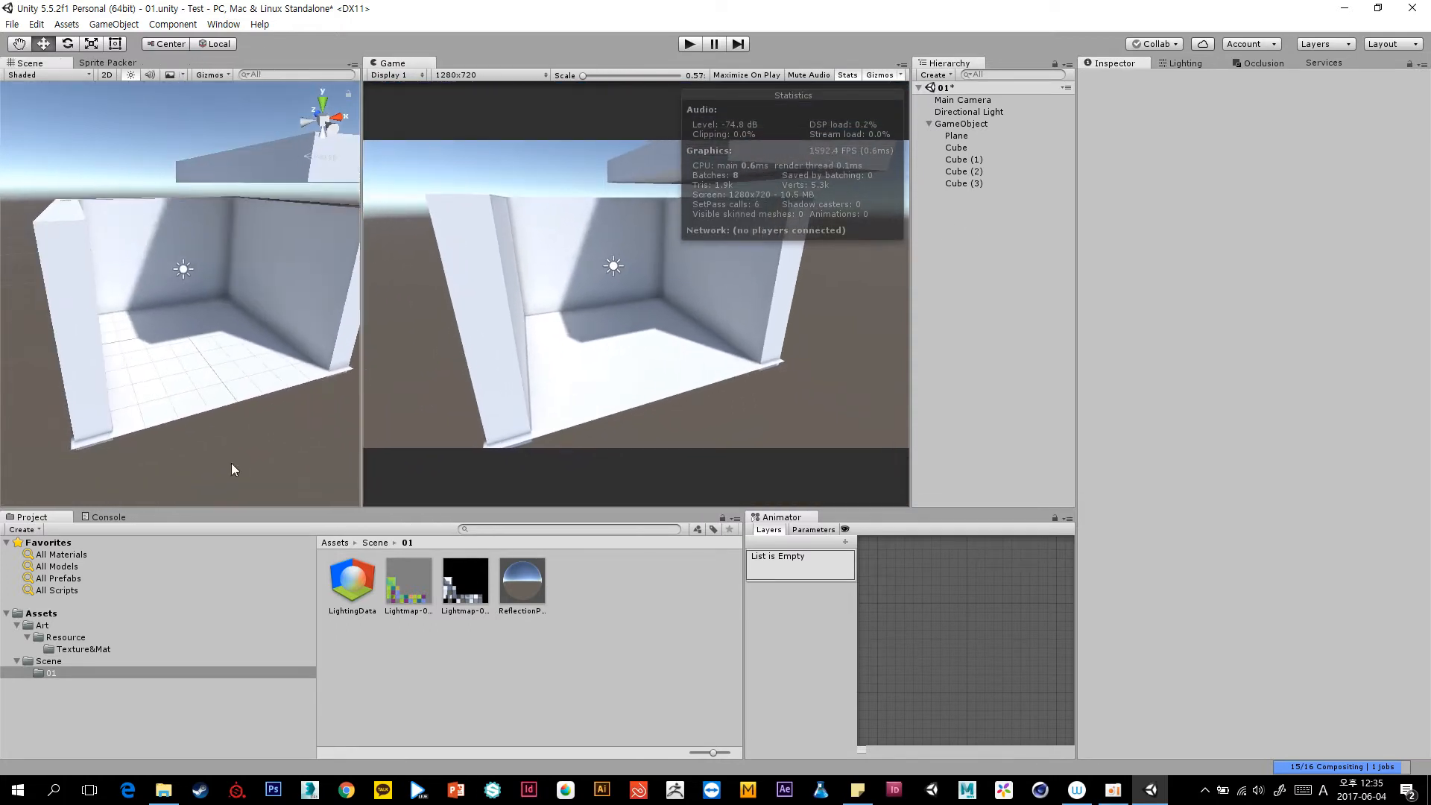
Apply the Map material from the Texture&Mat folder to the room's floor.
click(108, 635)
click(258, 649)
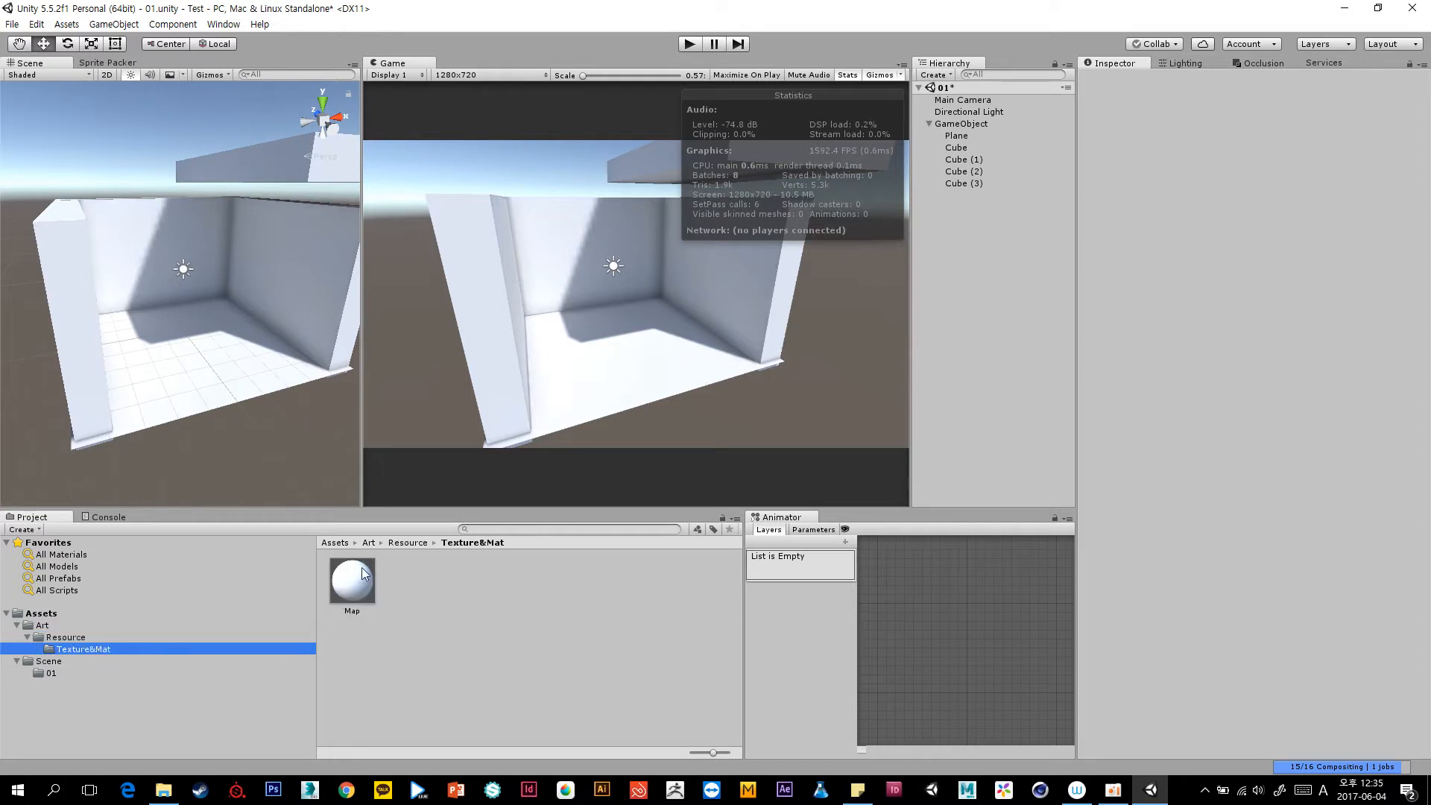
drag(362, 568, 234, 399)
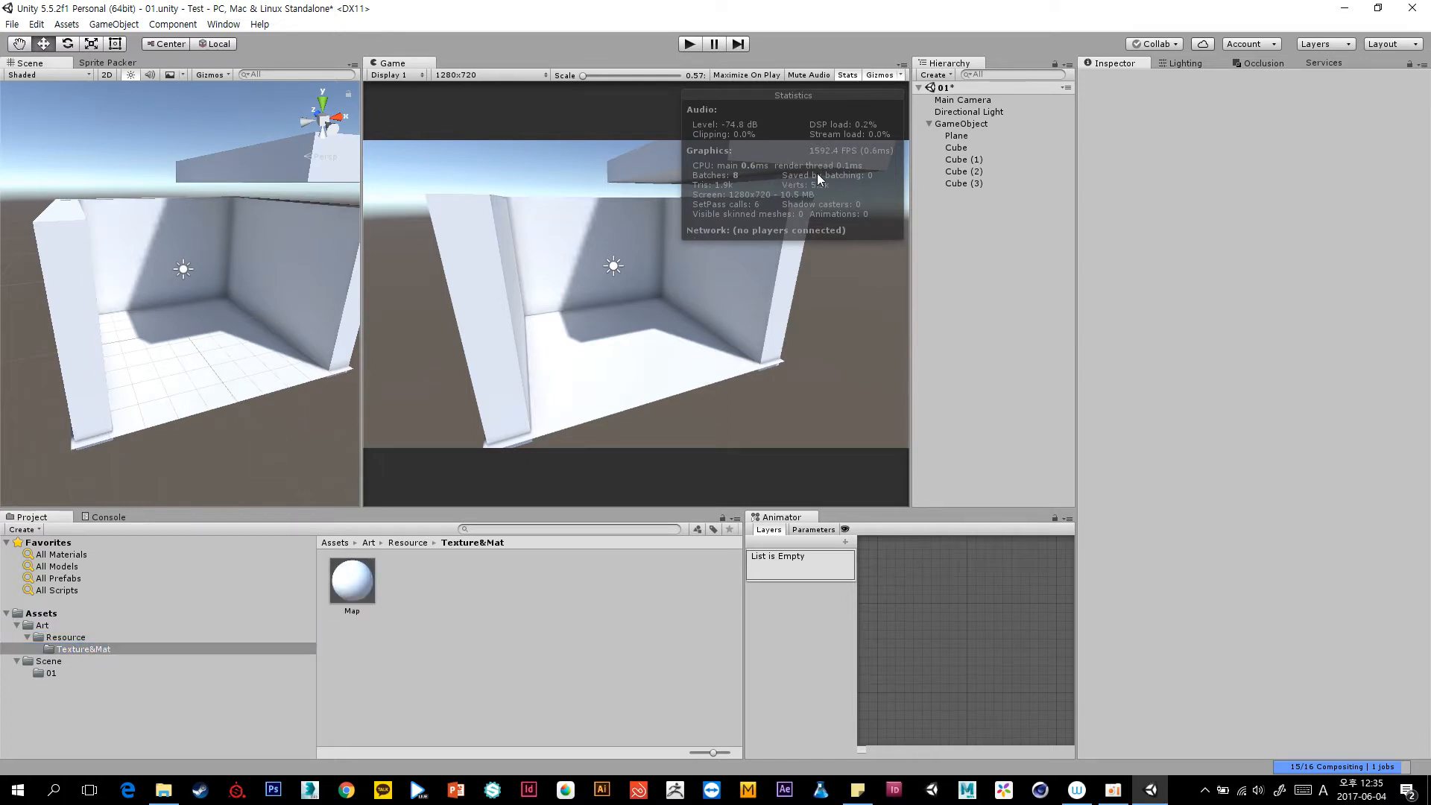
Run the scene in Play mode to examine its batches and saved-by-batching statistics, and stop playback.
drag(361, 362, 282, 410)
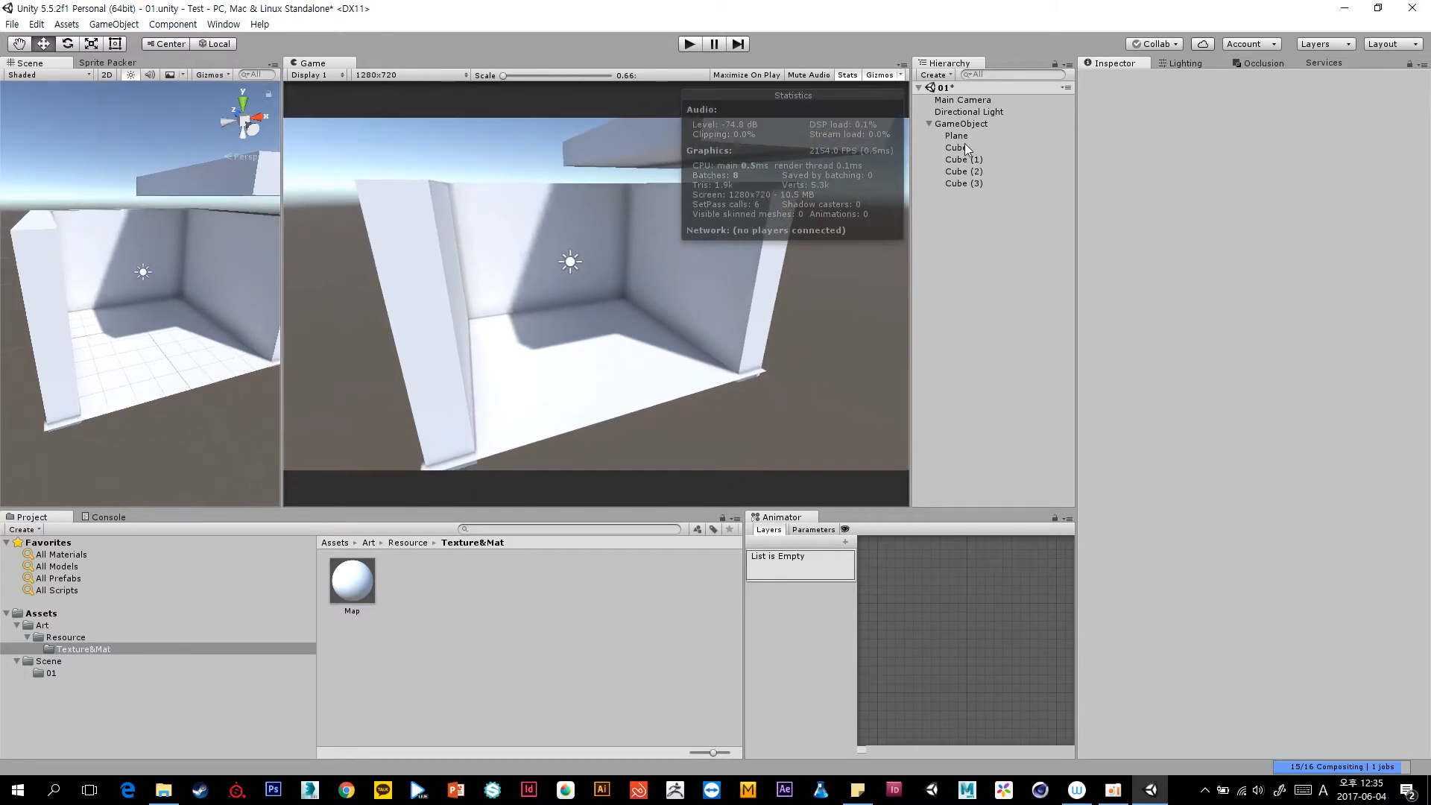
click(929, 123)
click(689, 44)
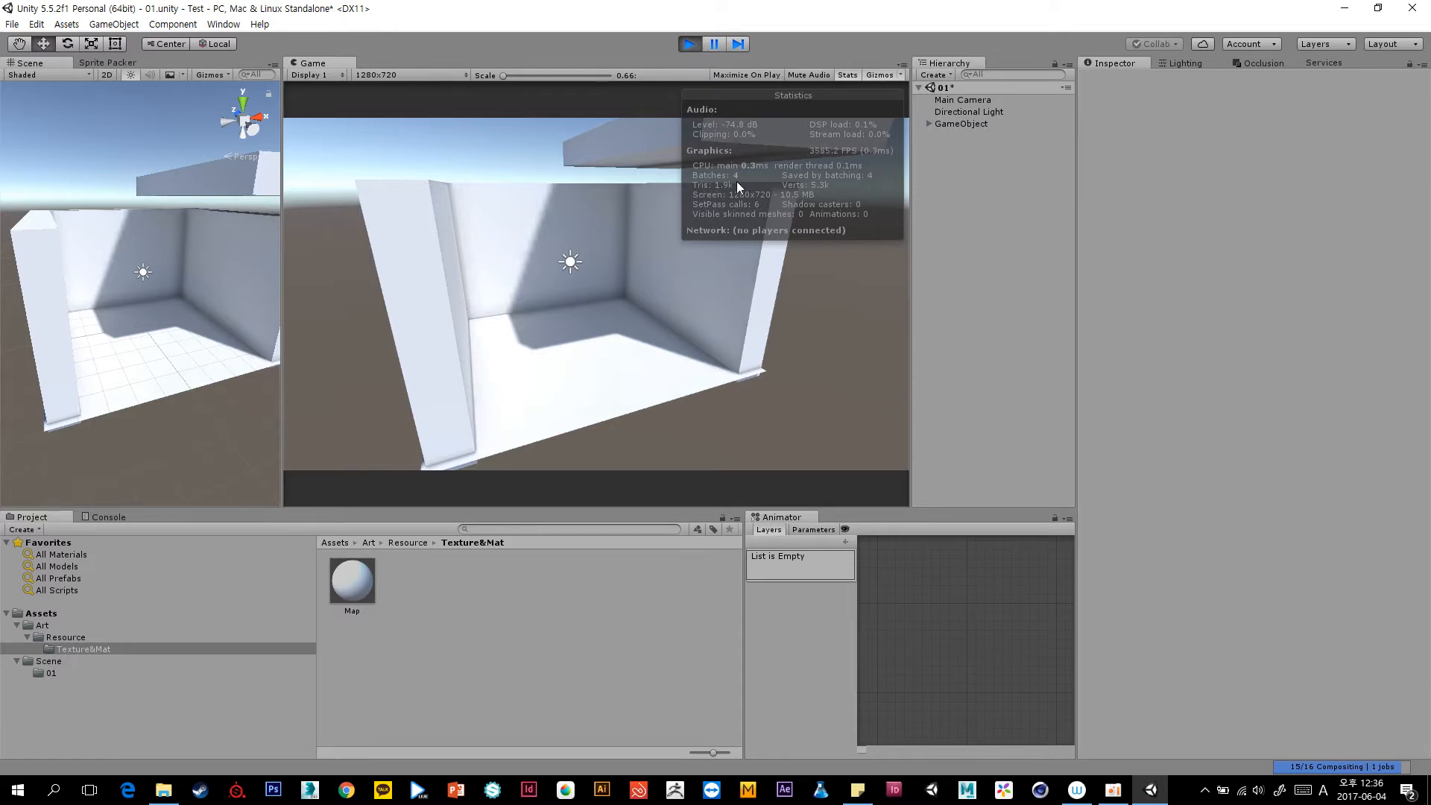
click(685, 48)
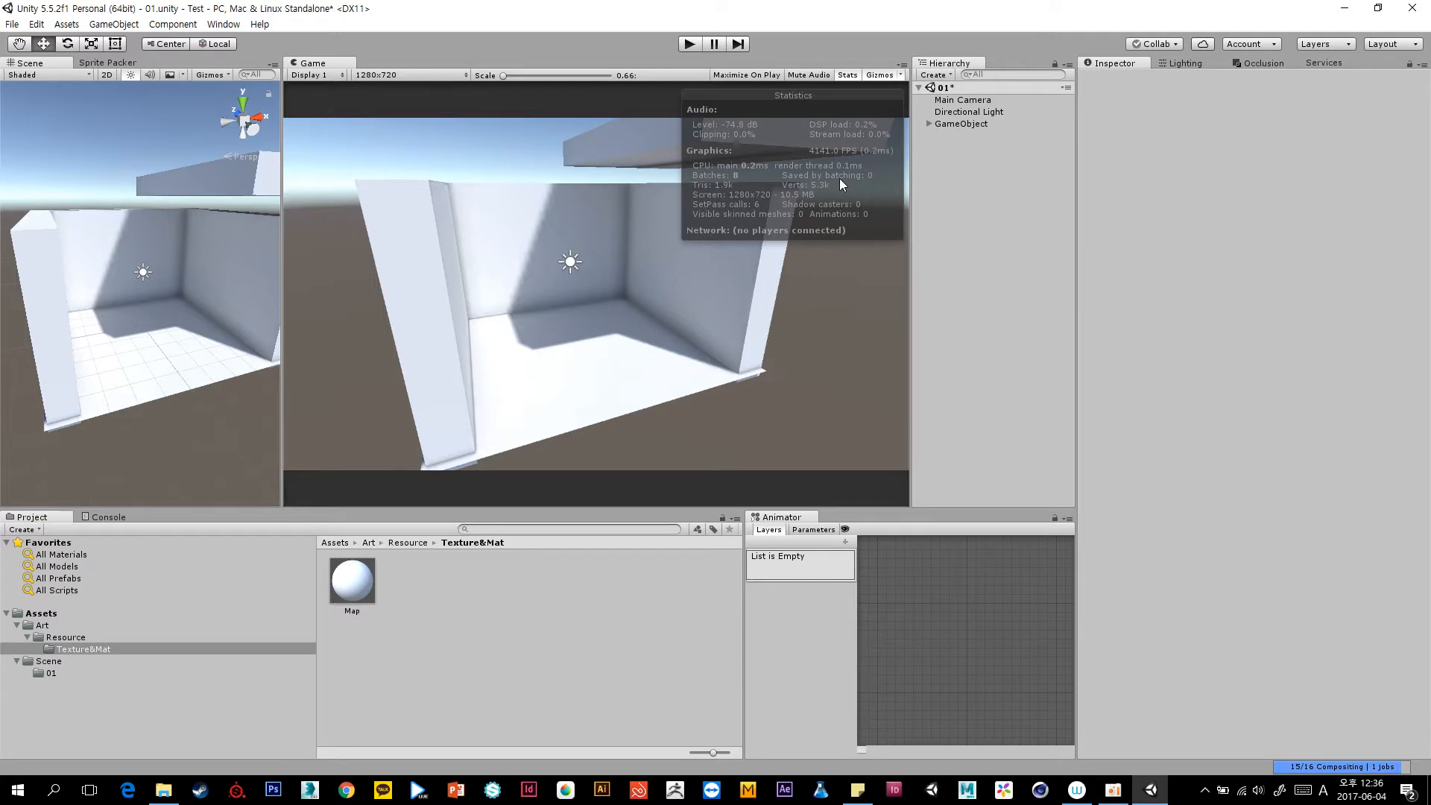
Examine the Map material's shader and texture properties alongside the whole room in a widened Scene view.
click(177, 369)
click(199, 421)
click(374, 581)
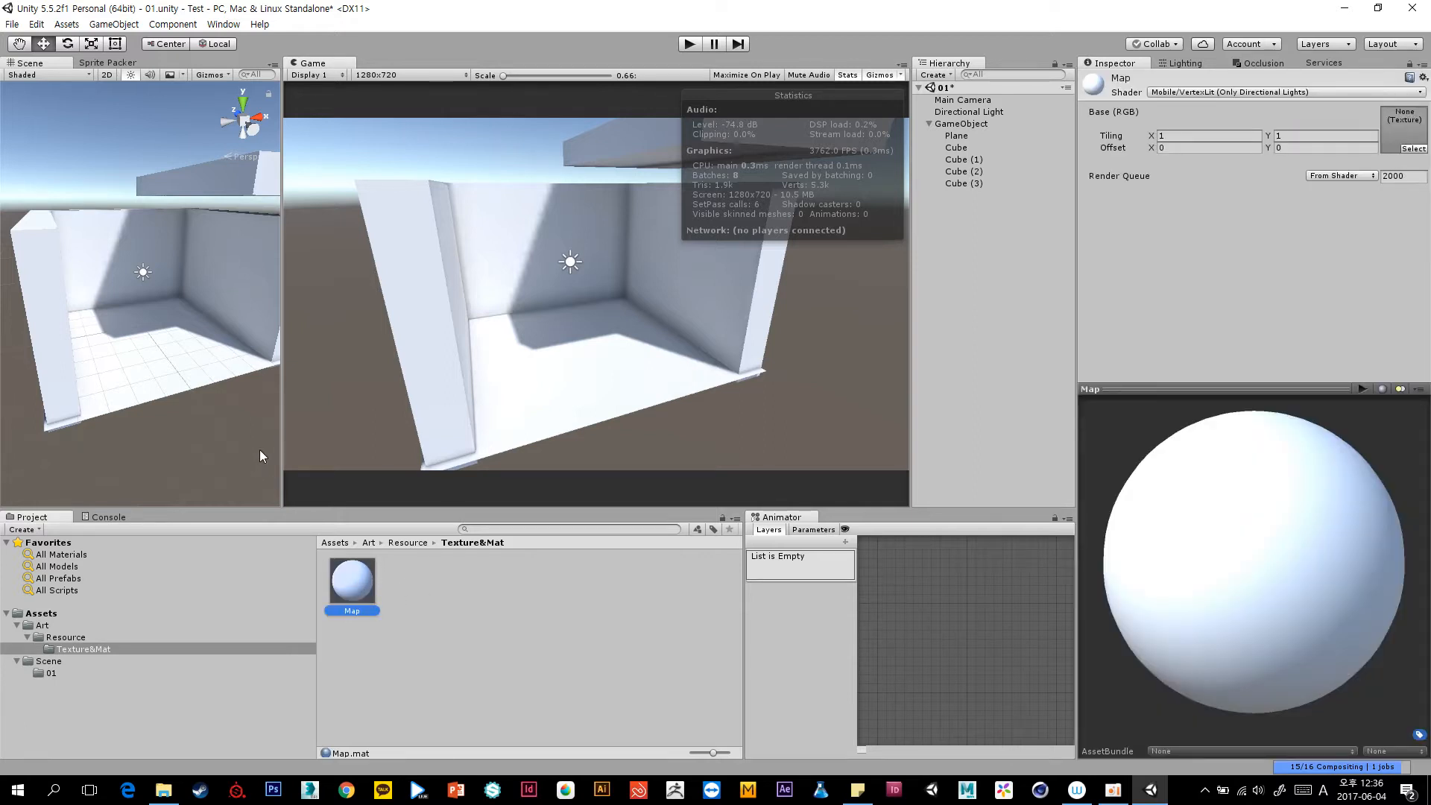
drag(286, 446, 468, 446)
scroll(343, 425, down, 5)
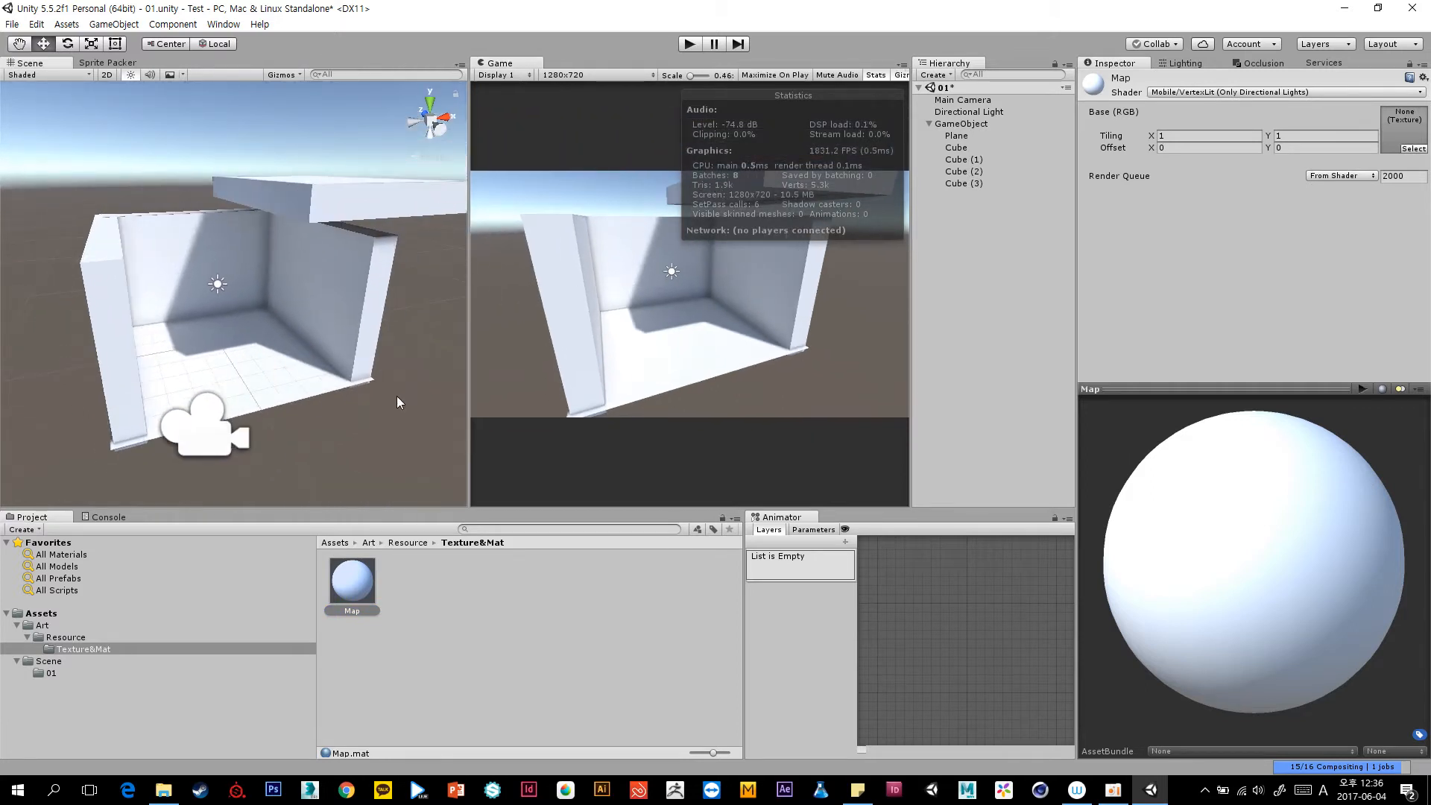
Examine the Map material and the floor, walls and ceiling of the room to check which pieces use it.
alt+drag(380, 377, 386, 377)
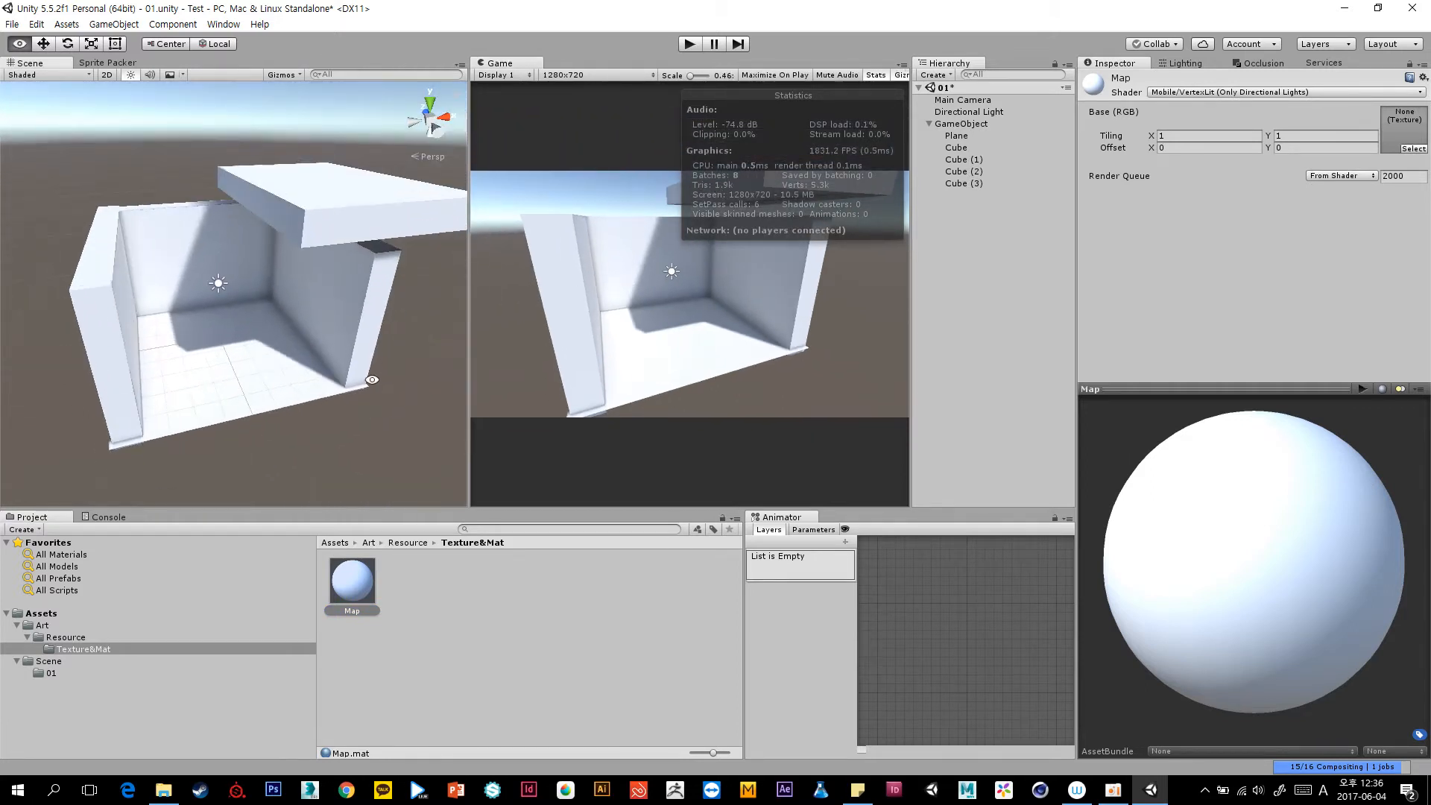
middle_drag(386, 377, 370, 381)
click(352, 589)
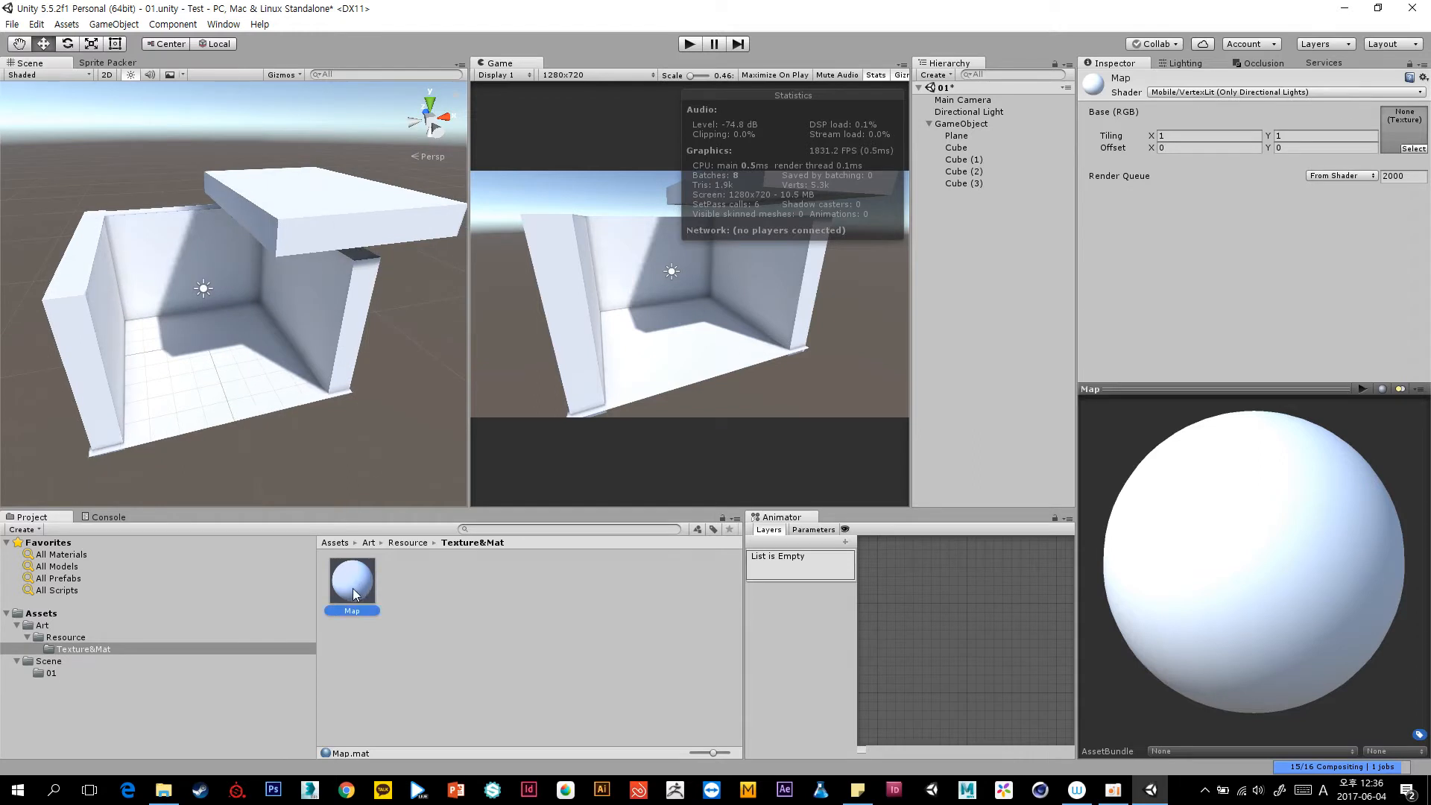
click(199, 356)
click(169, 231)
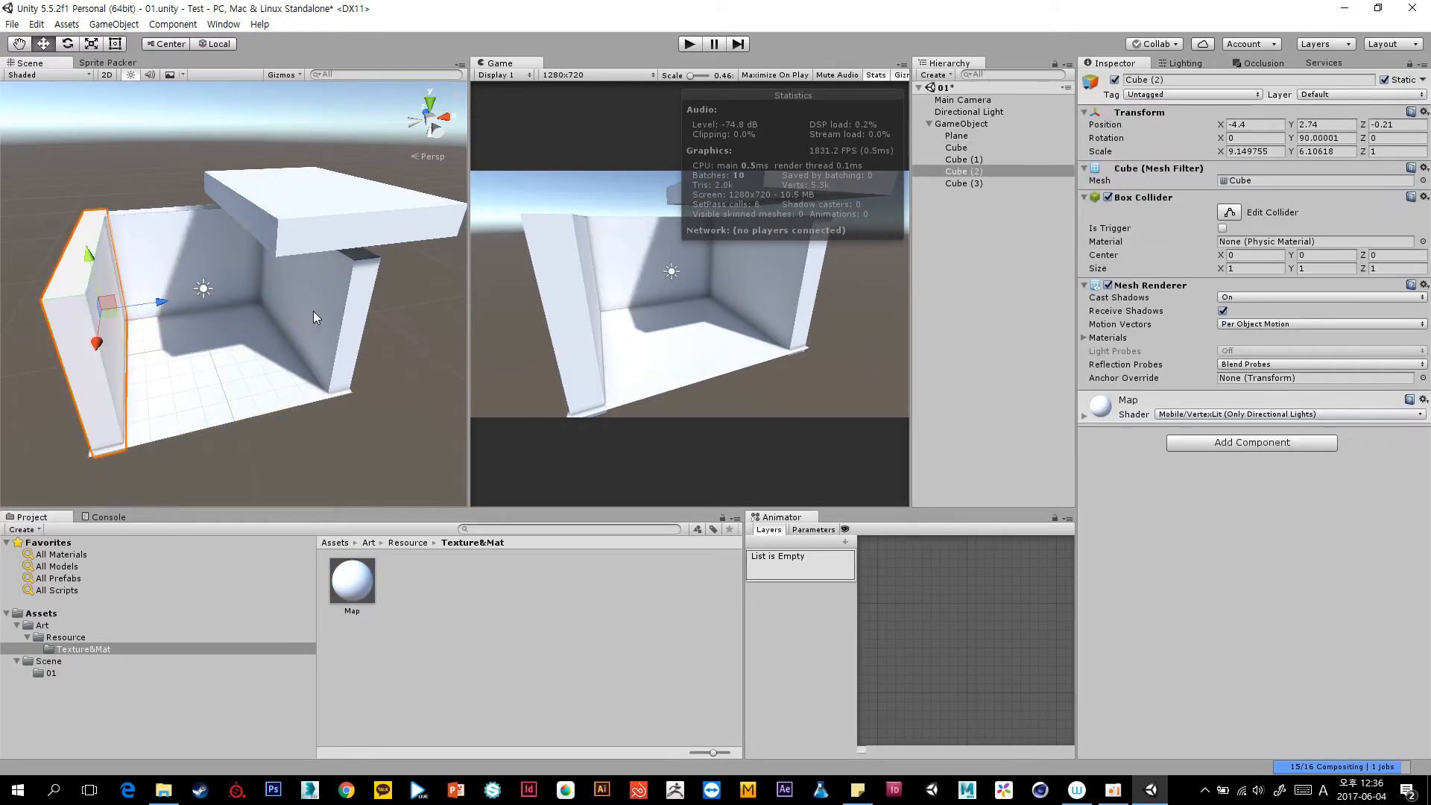
click(313, 311)
click(376, 204)
alt+drag(333, 269, 268, 370)
scroll(268, 370, up, 2)
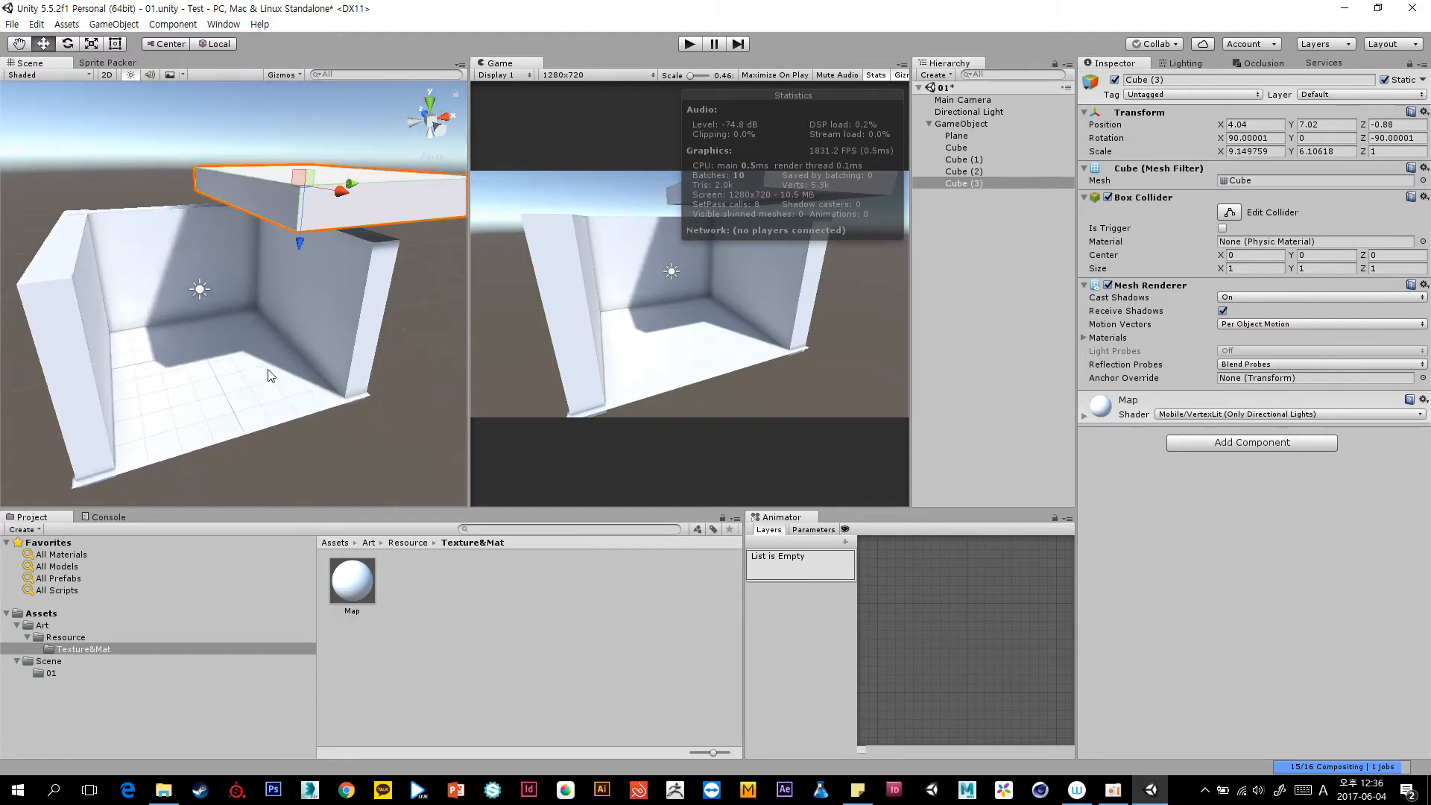
click(350, 580)
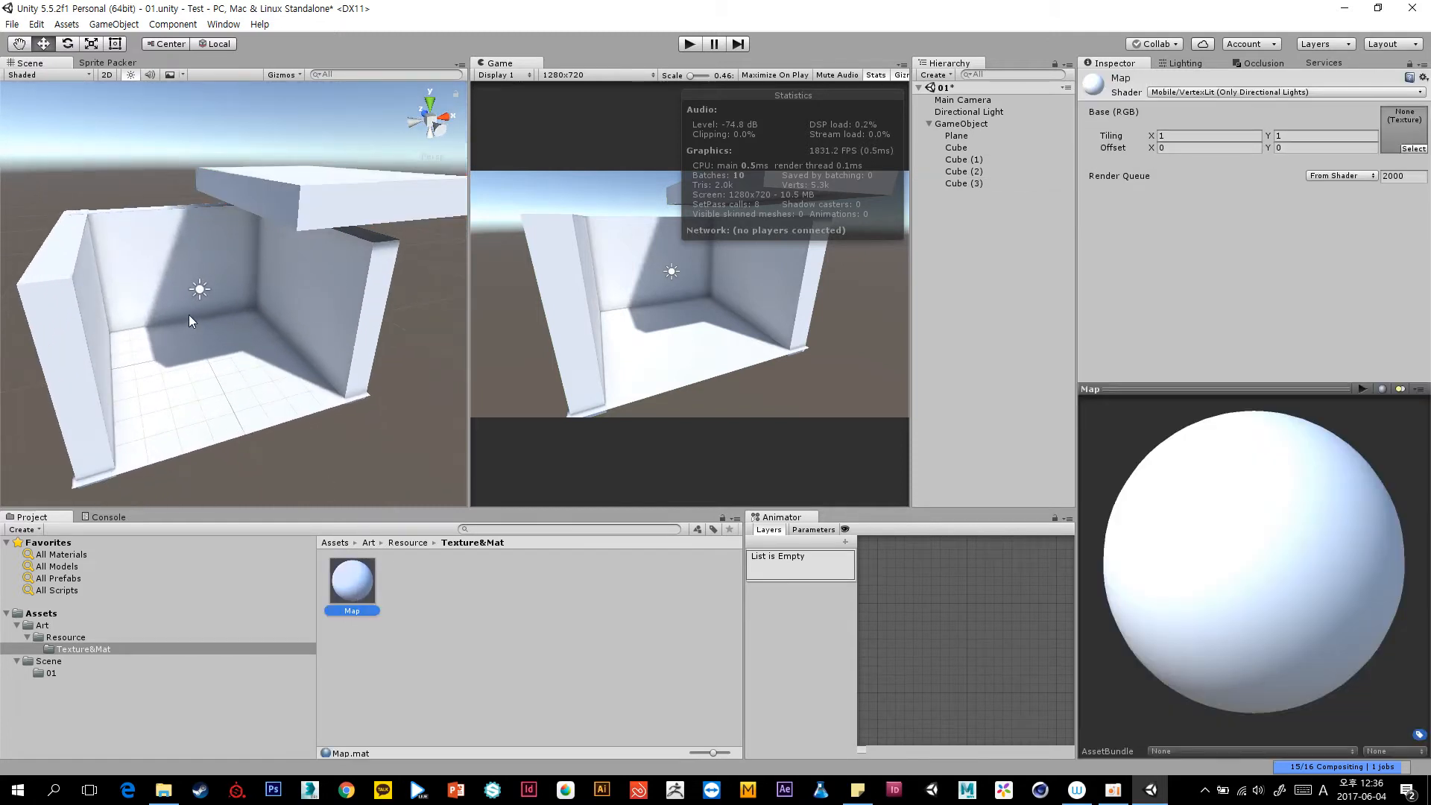
click(389, 569)
click(356, 570)
click(419, 329)
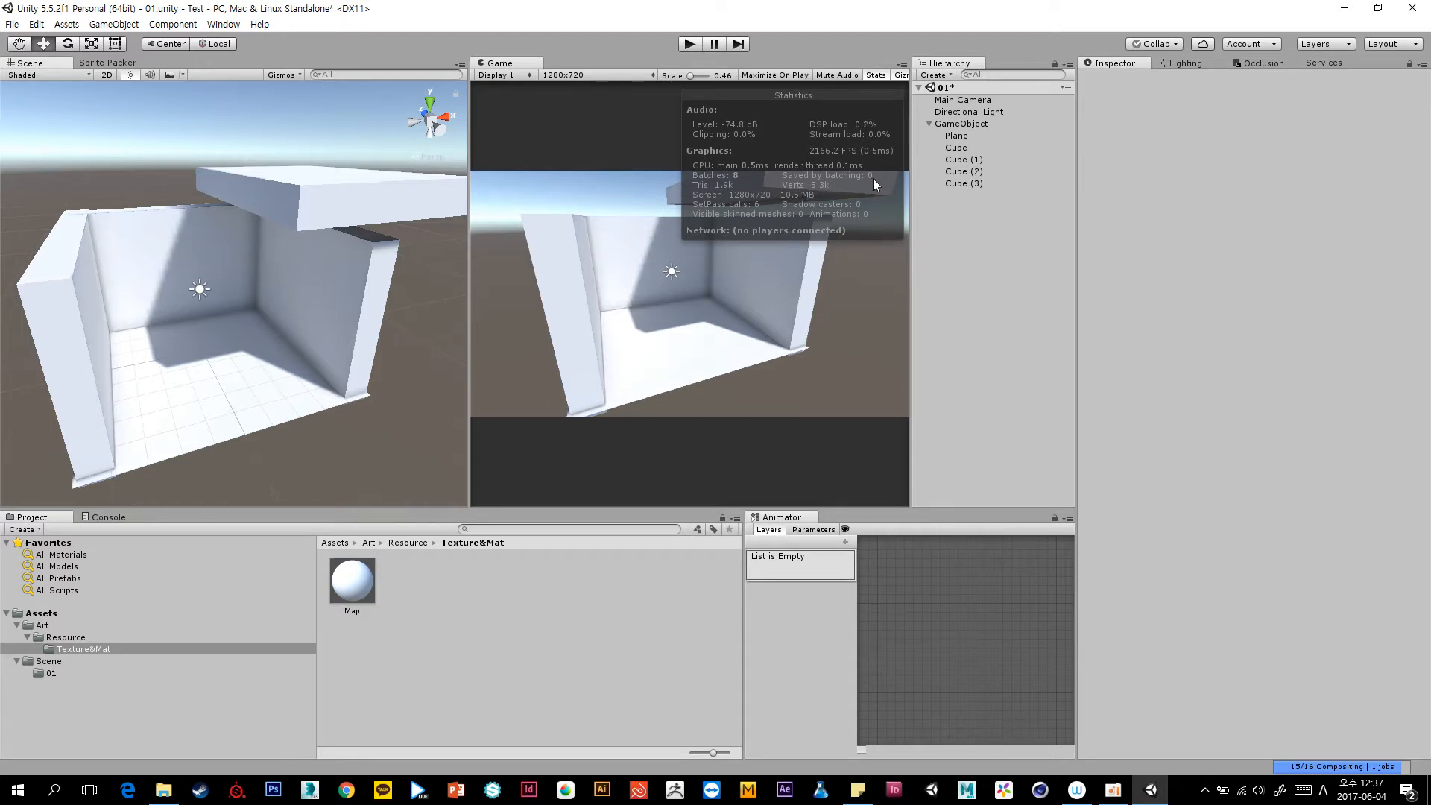
Run the scene in Play mode, inspect the floor, wall and ceiling meshes alongside the batching statistics, and stop playback.
click(686, 44)
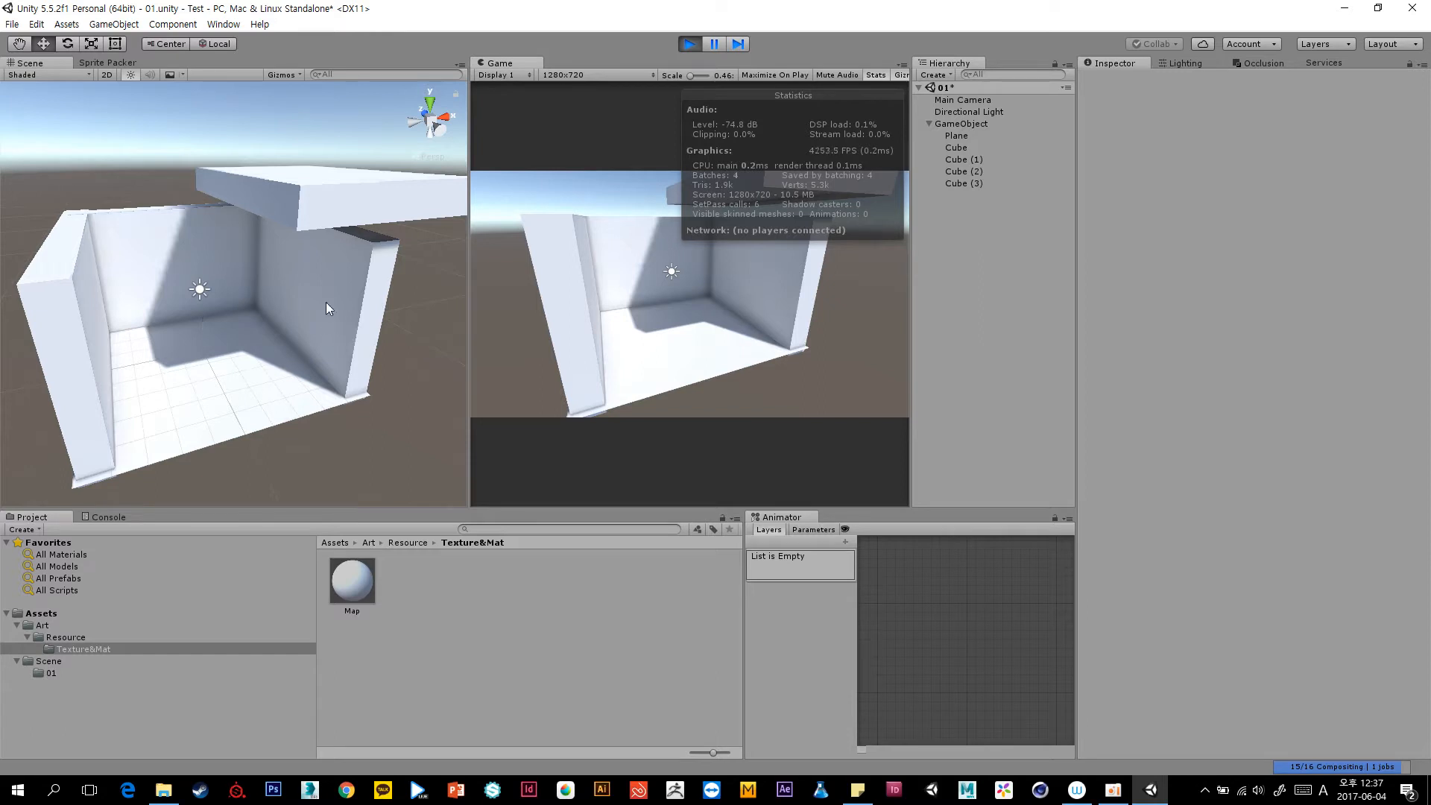
click(209, 356)
click(67, 337)
click(179, 272)
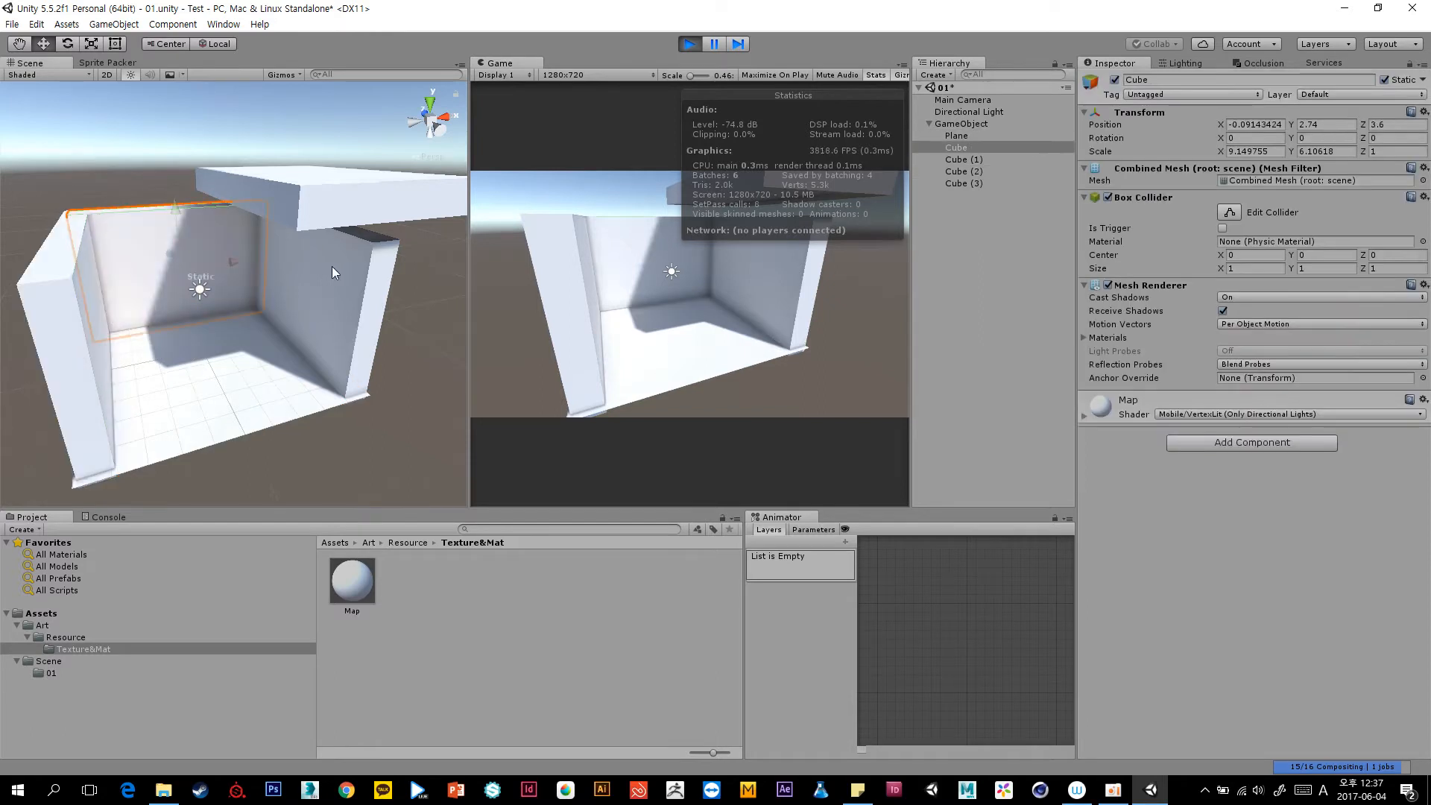
click(332, 266)
click(351, 195)
click(427, 275)
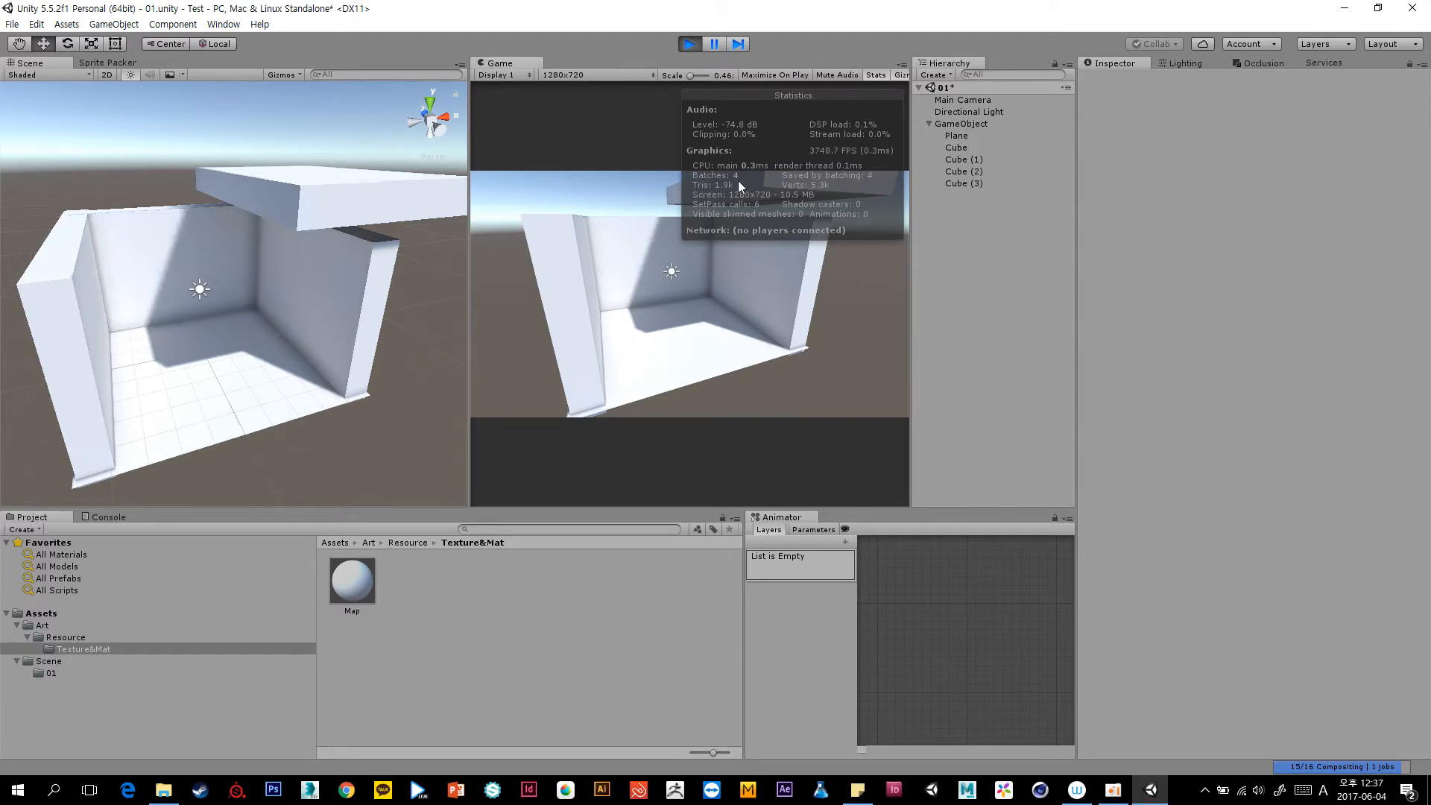
click(690, 43)
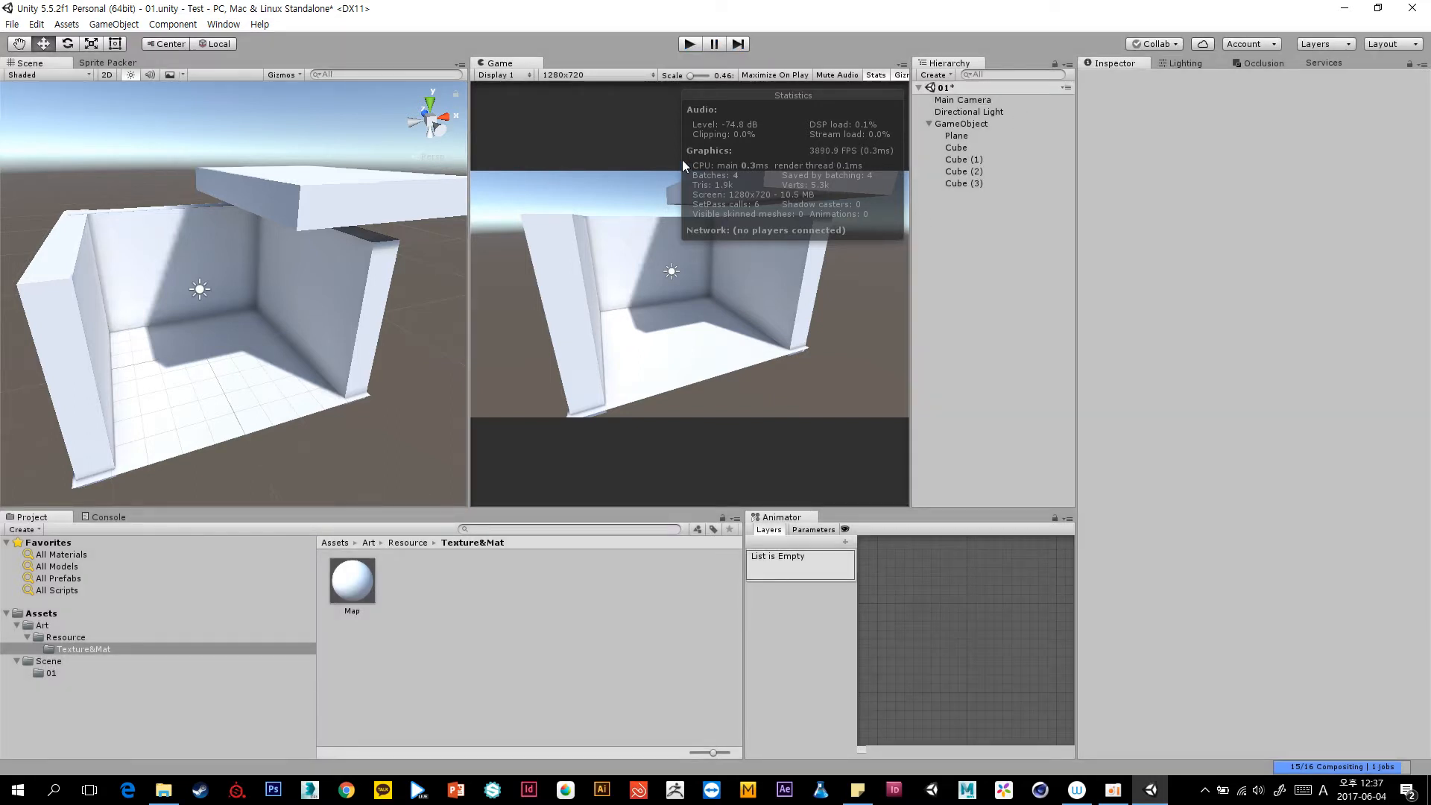
Clear the skybox material from the scene's environment lighting.
scroll(293, 199, down, 8)
scroll(296, 246, up, 10)
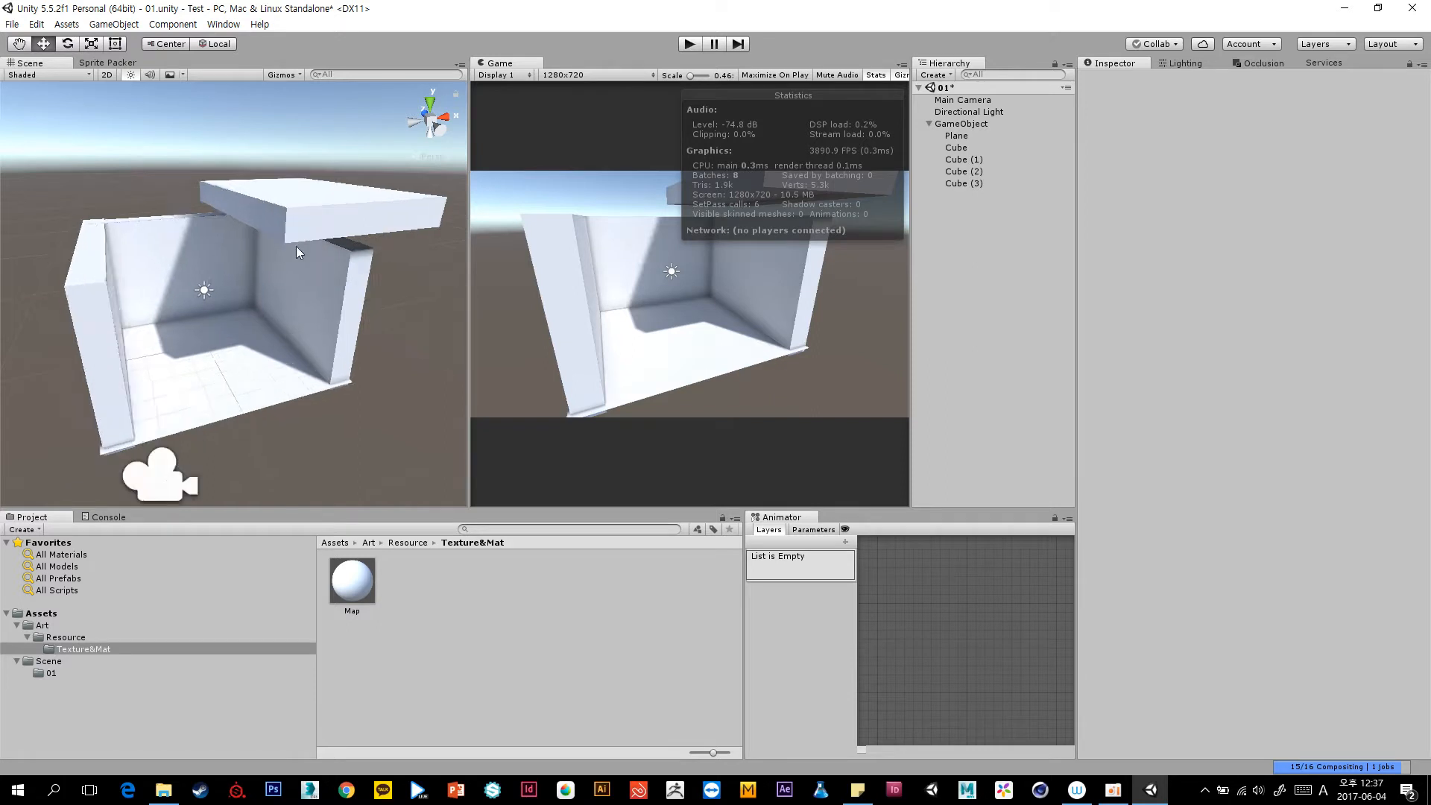
scroll(282, 262, down, 10)
scroll(288, 262, up, 5)
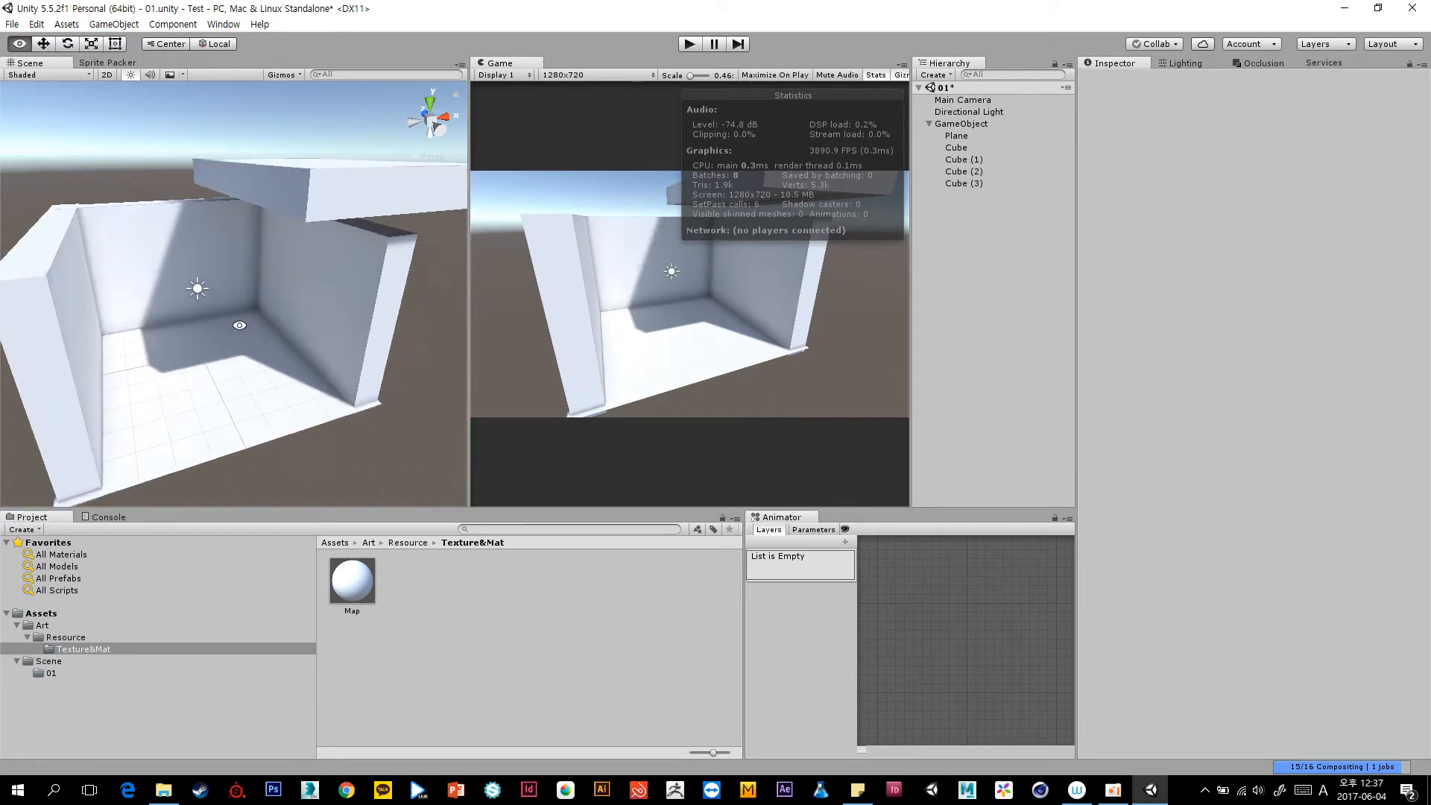
mouse_move(240, 323)
alt+mouse_down()
mouse_move(227, 287)
mouse_move(141, 304)
mouse_move(297, 320)
mouse_move(235, 338)
mouse_move(377, 330)
mouse_move(313, 259)
mouse_move(218, 192)
mouse_move(246, 335)
alt+mouse_up()
click(1184, 64)
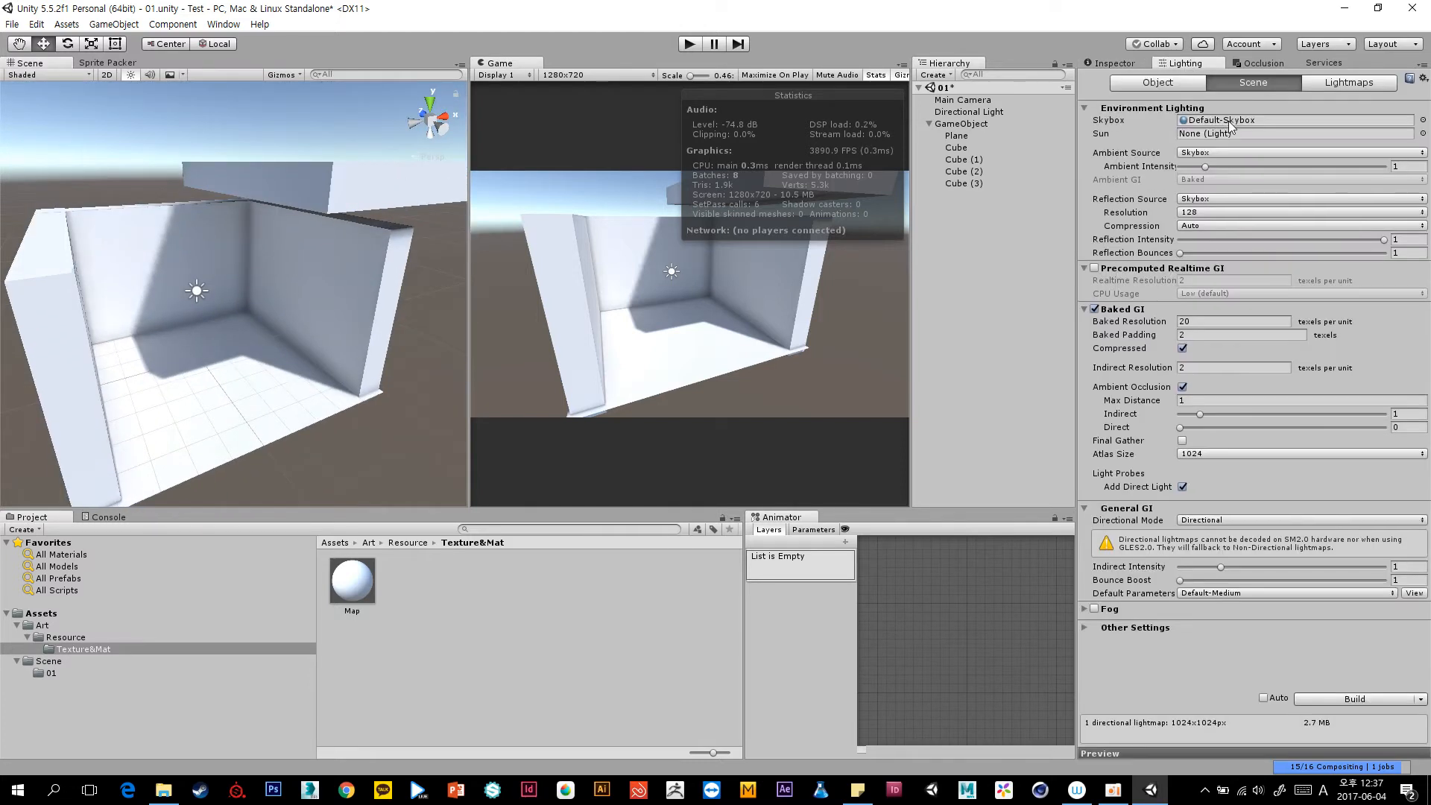
click(1234, 119)
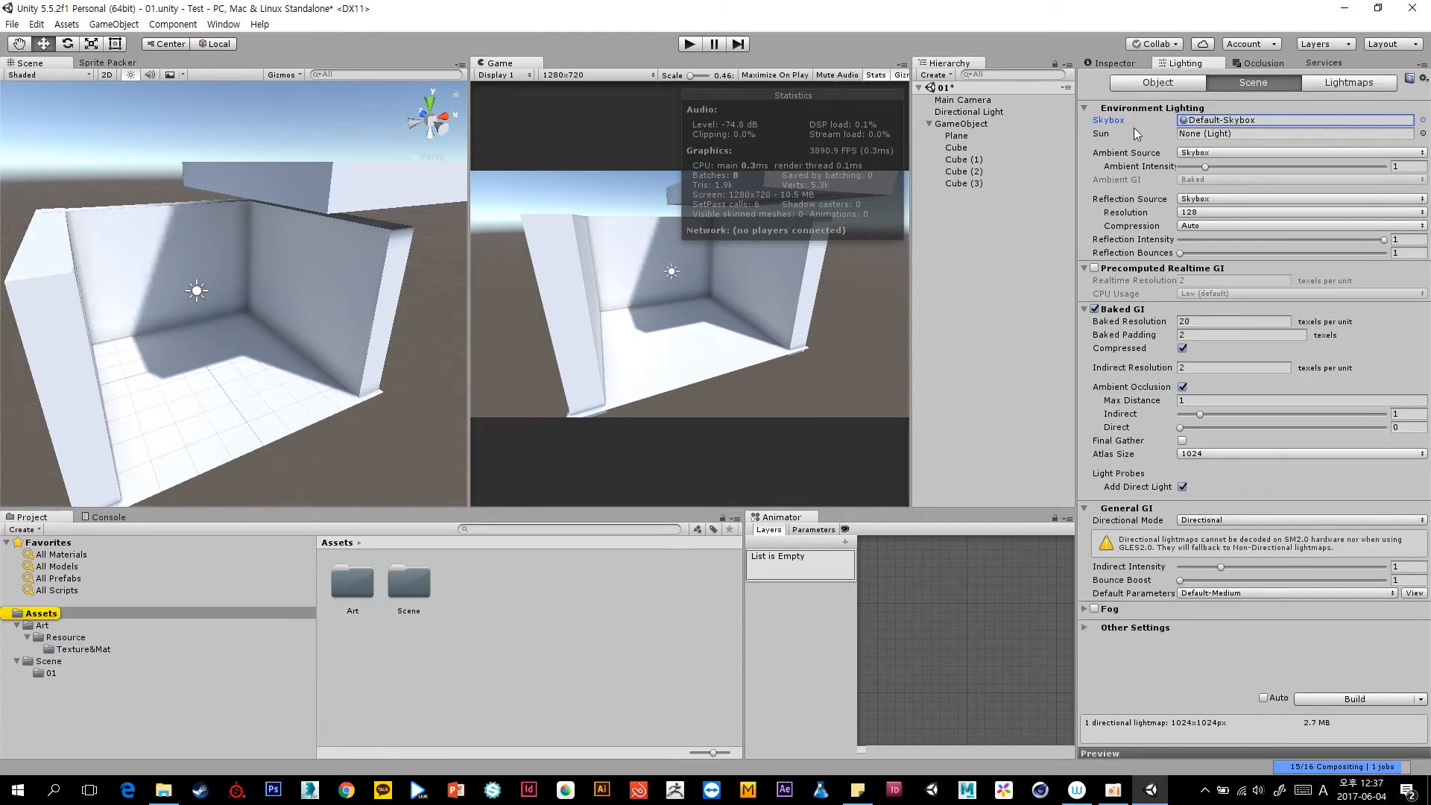
click(1245, 122)
key(Delete)
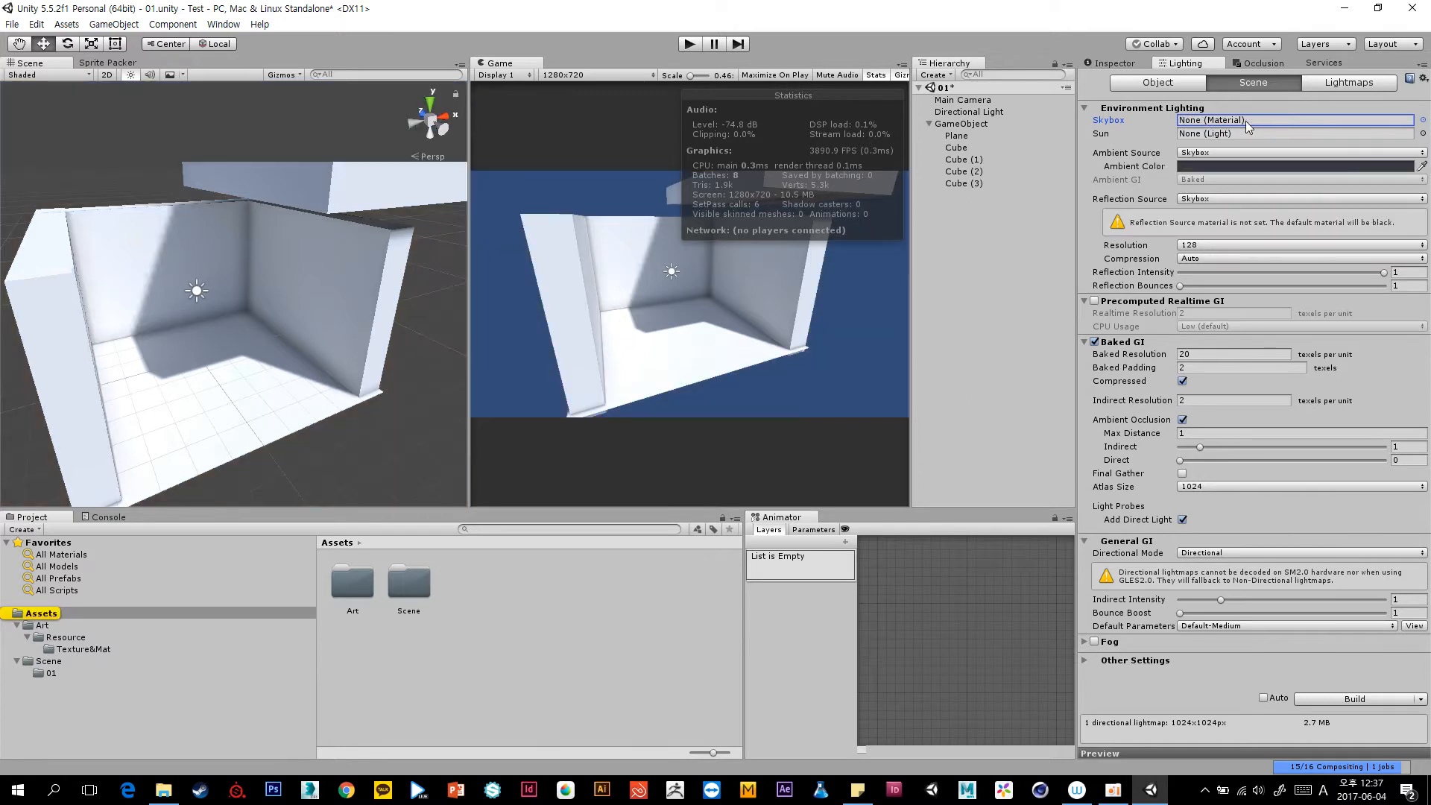
Run the scene without a skybox in Play mode to examine its batching statistics, and stop playback.
click(948, 252)
click(692, 42)
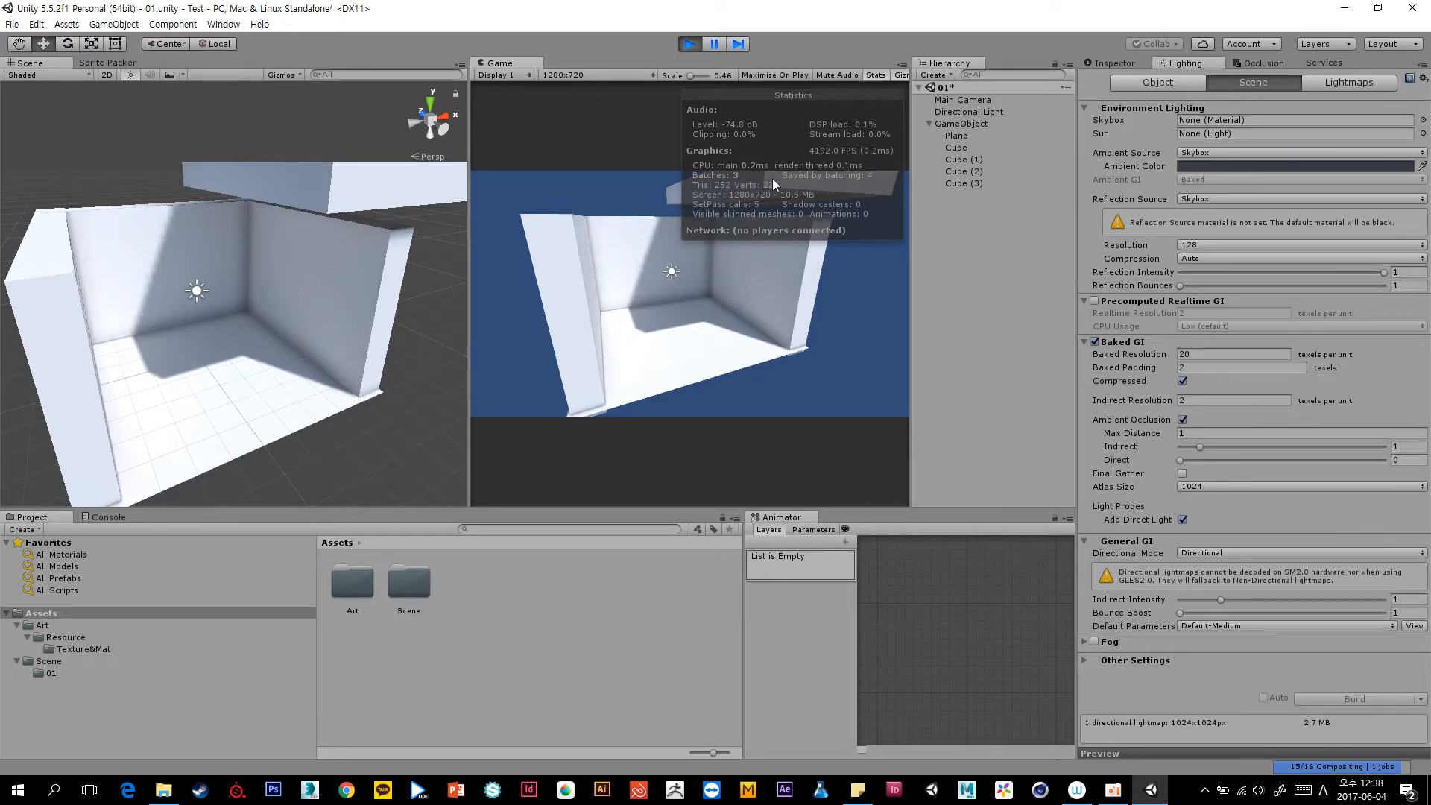
click(980, 111)
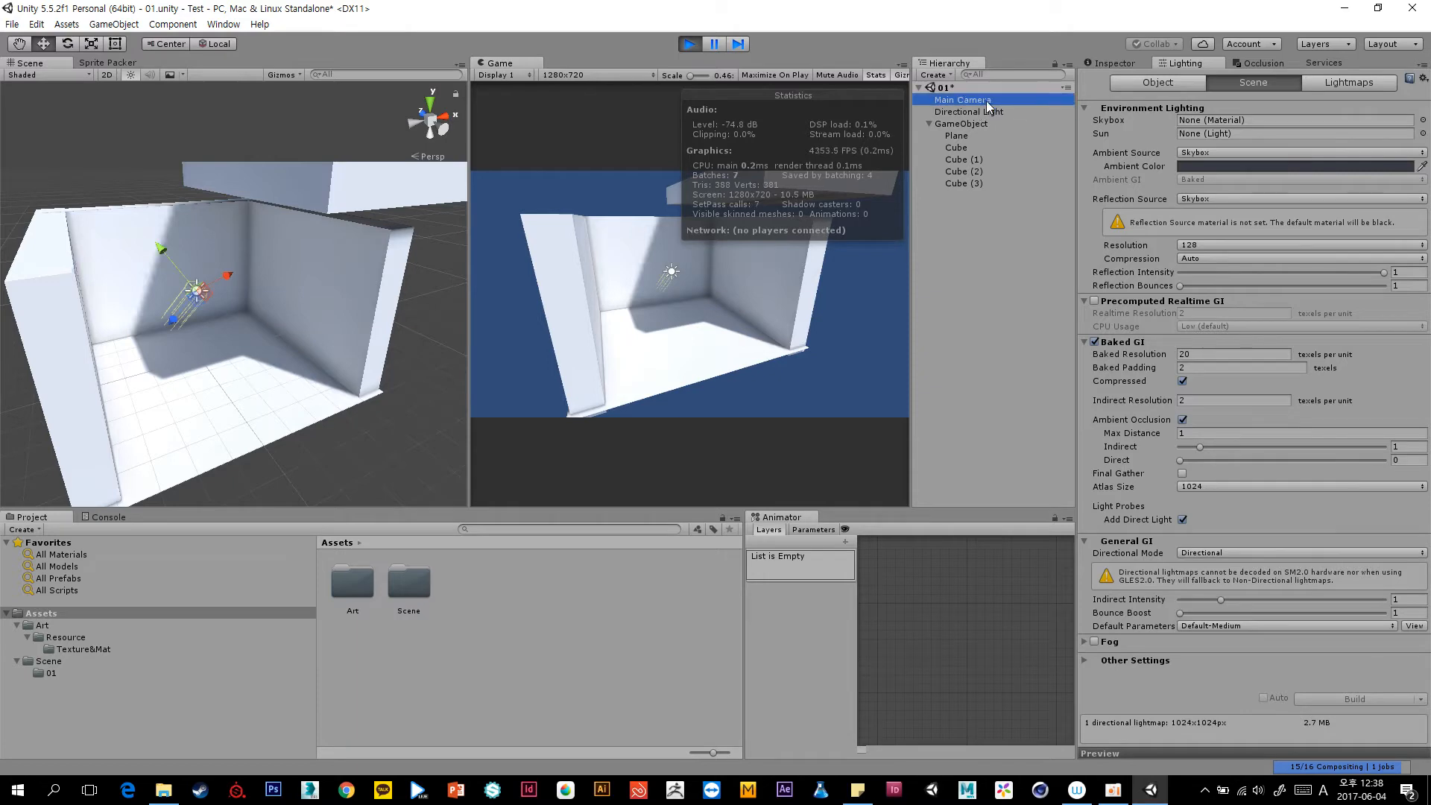
click(690, 44)
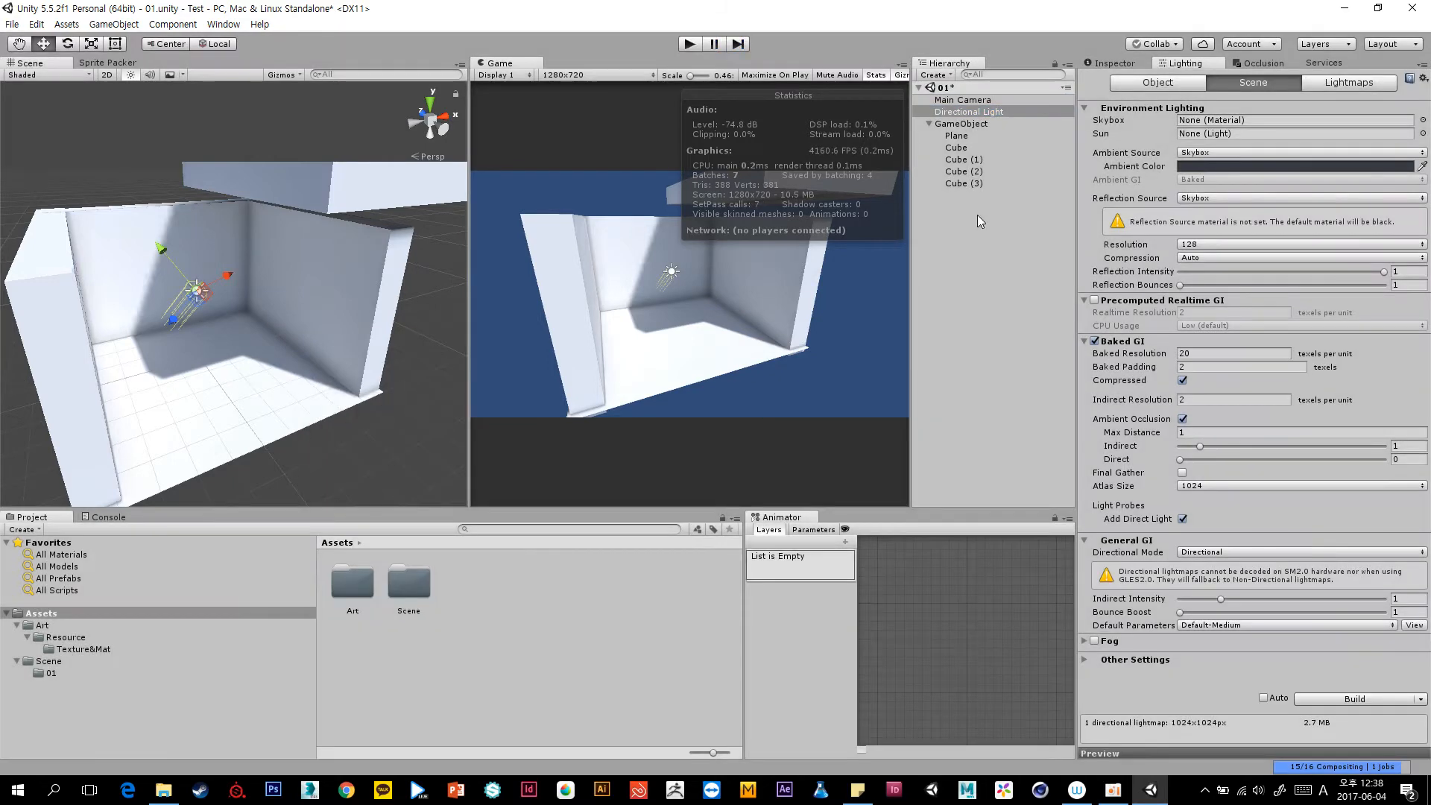
Deactivate the GameObject parent that holds the floor plane and all the cubes.
click(984, 124)
click(1110, 63)
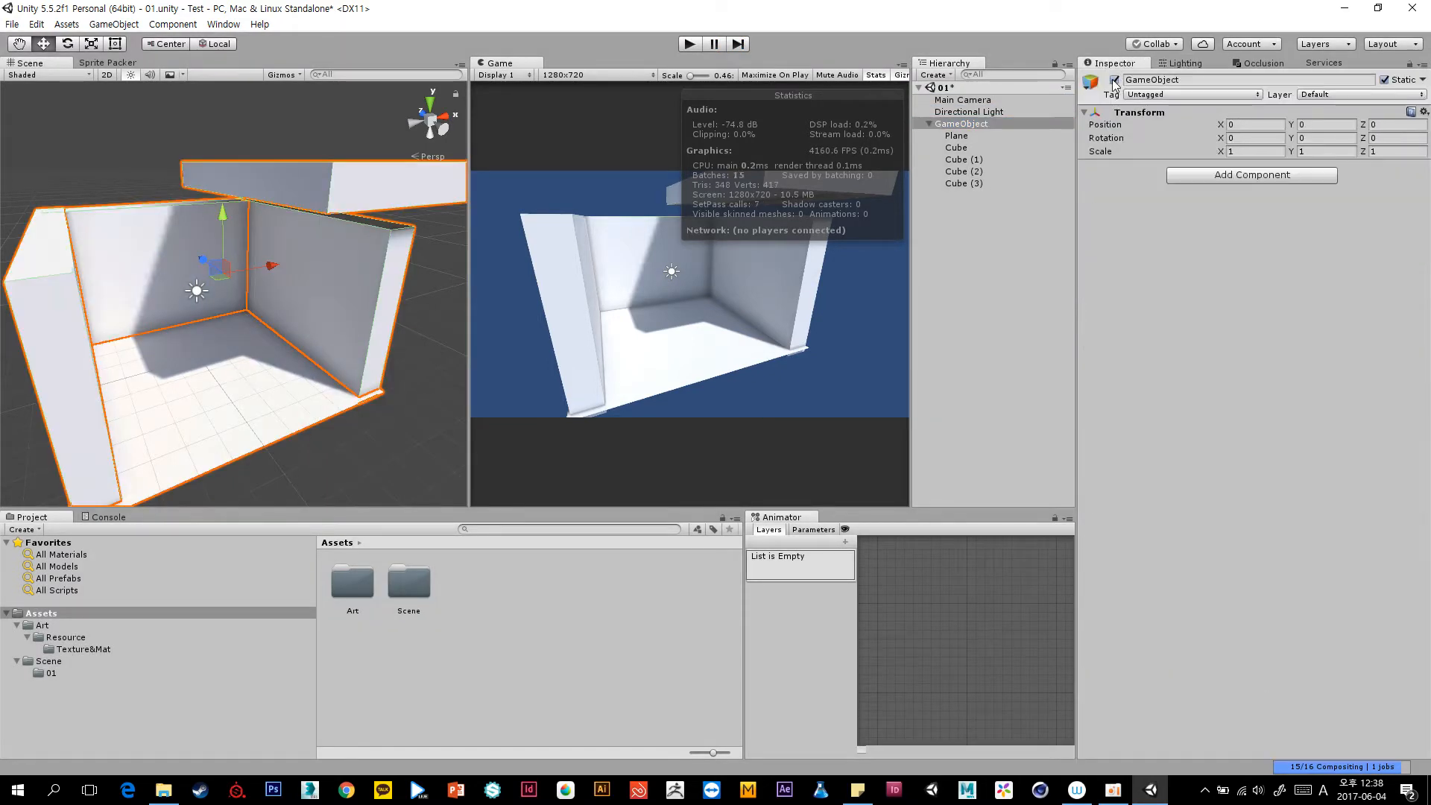
click(1119, 83)
Search the materials for "sky" and assign Default-Skybox as the scene's skybox in the environment lighting.
click(1184, 62)
click(1235, 121)
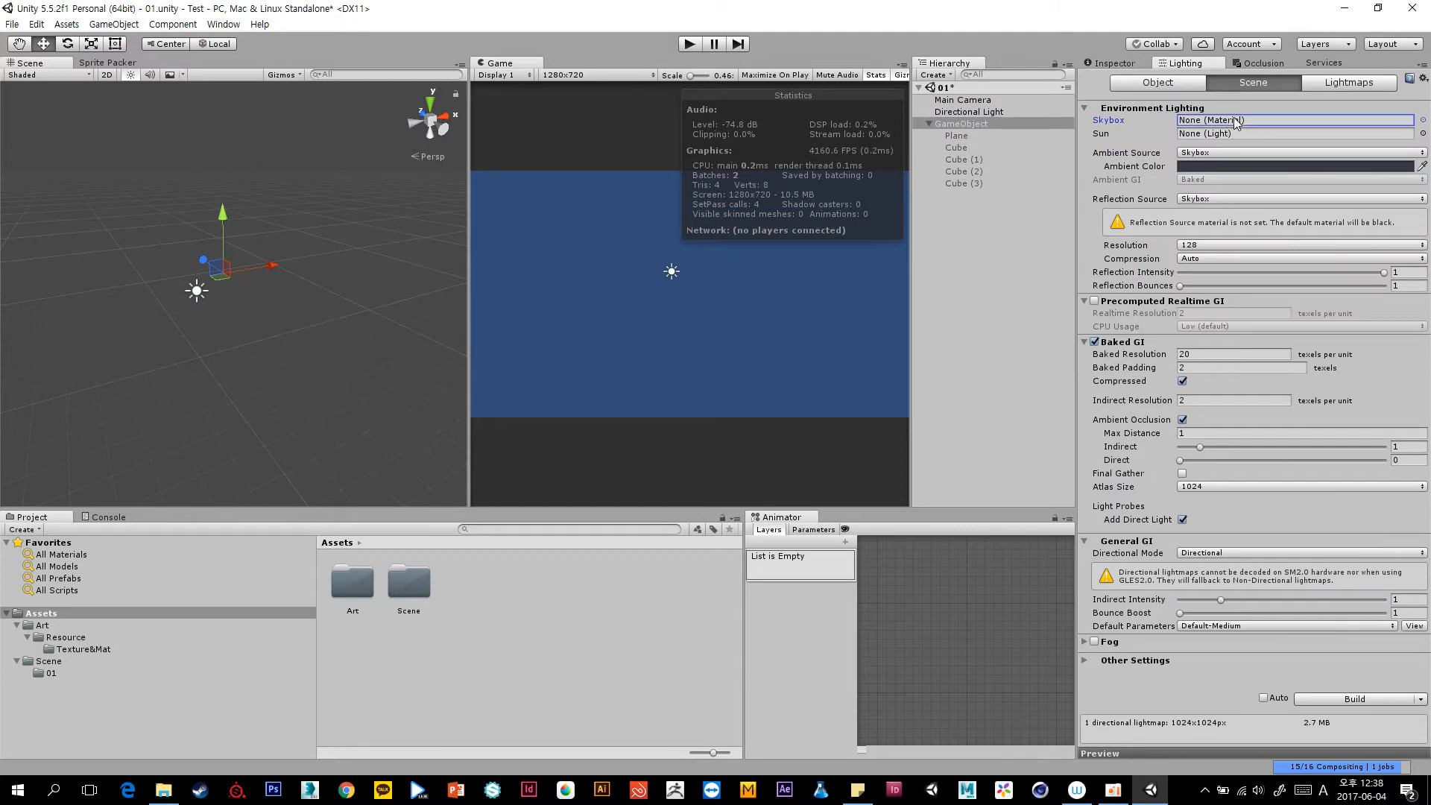
click(1421, 120)
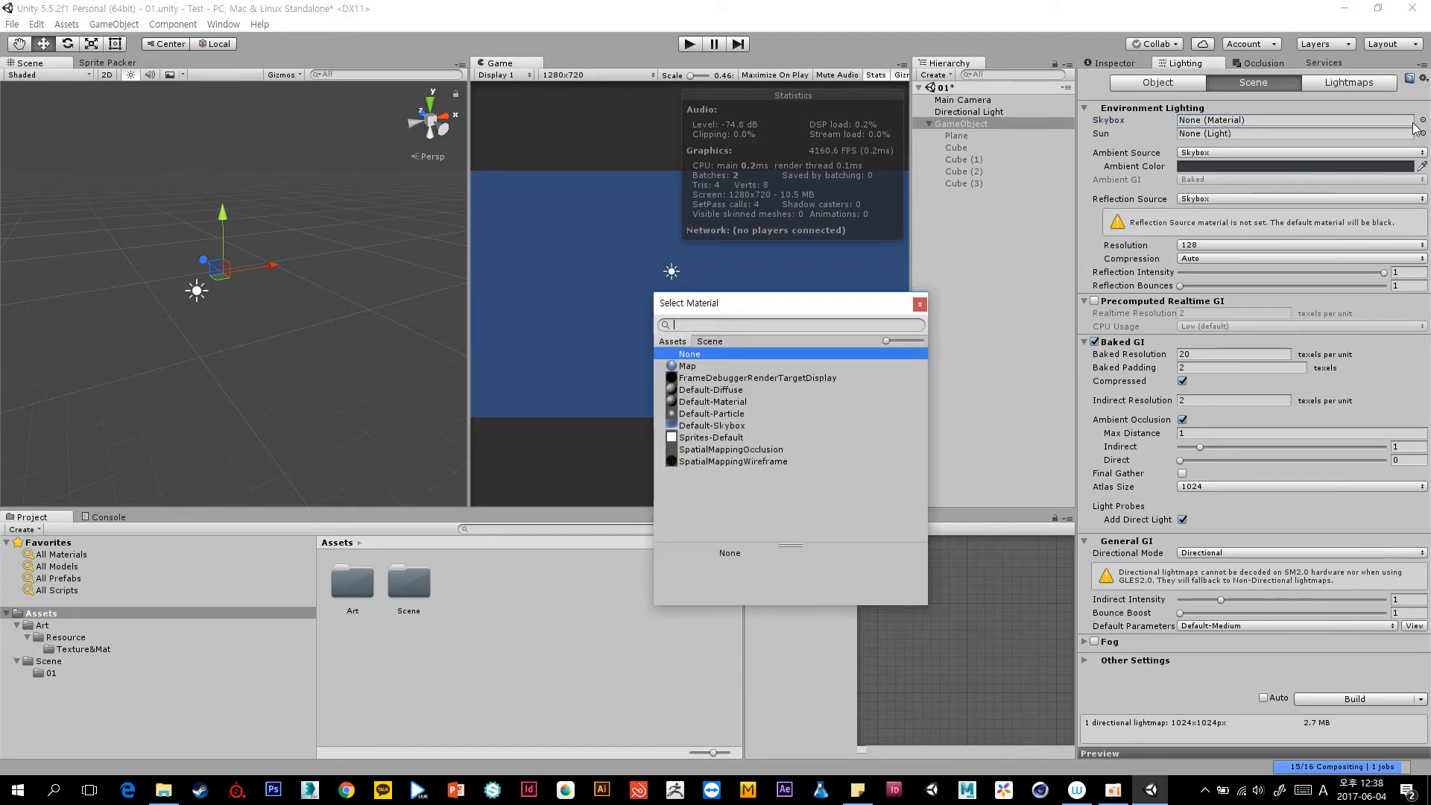
text(sky)
click(746, 367)
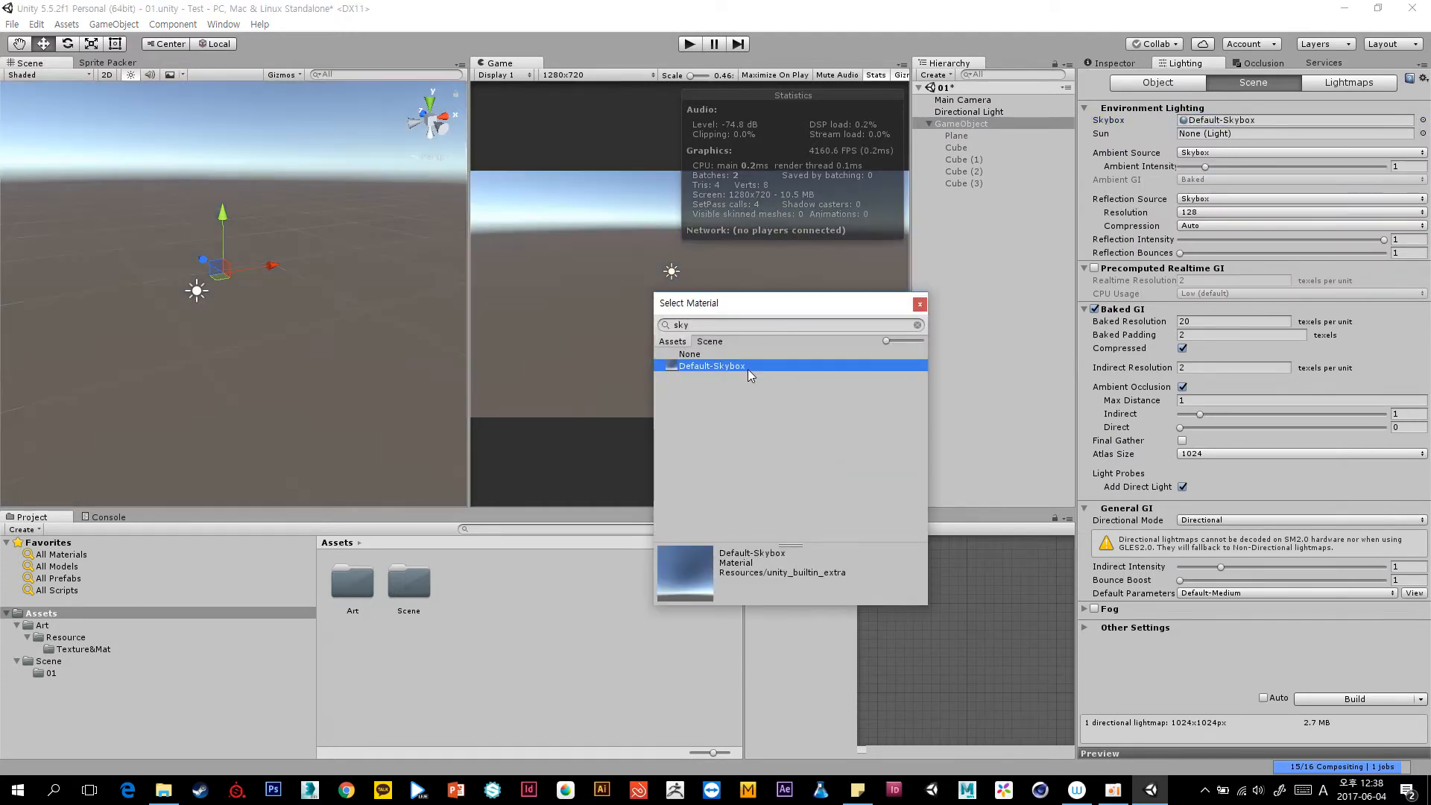
click(919, 304)
Run the scene with only the skybox in Play mode to examine its batches, and stop playback.
click(944, 281)
click(686, 42)
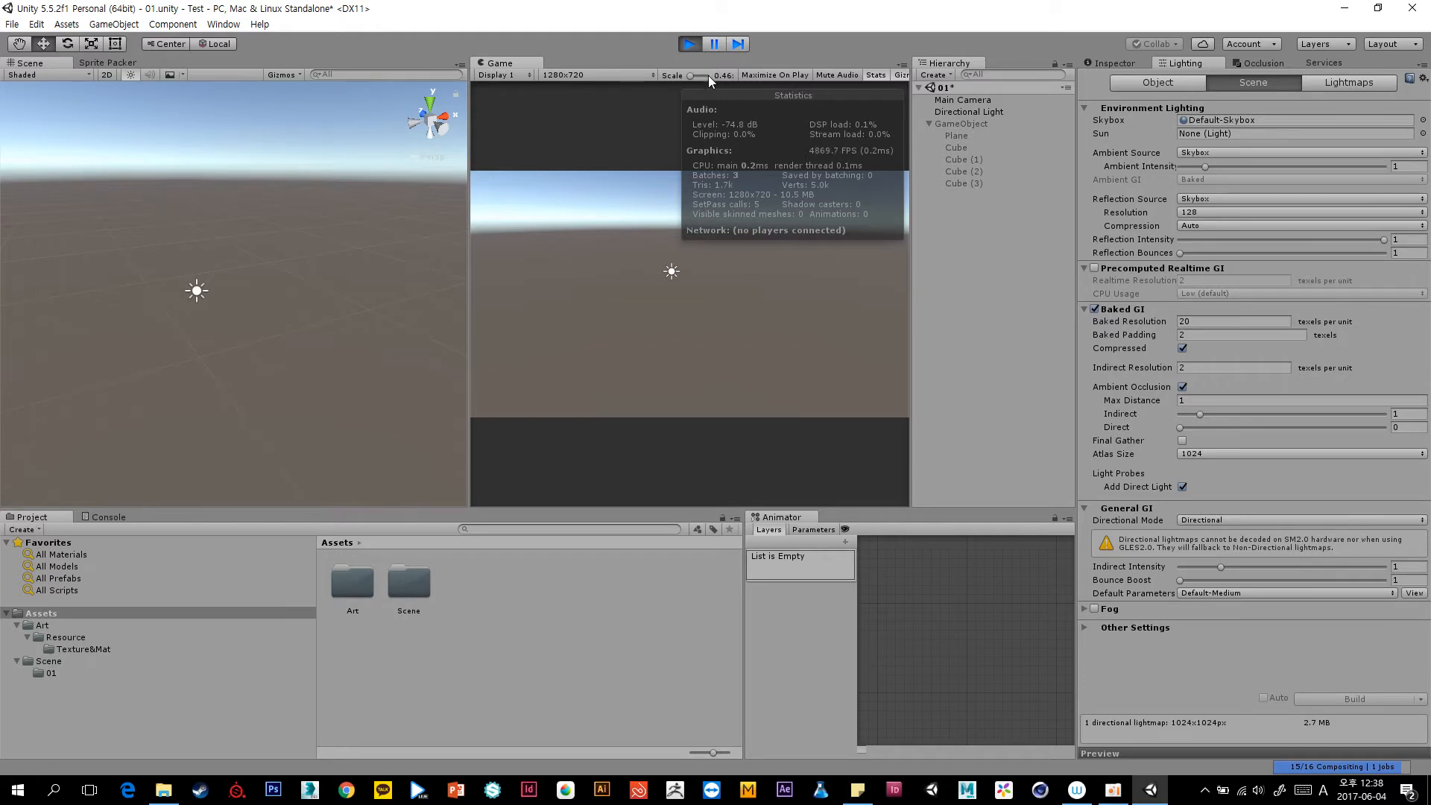
click(691, 44)
Reactivate the GameObject parent to bring back the floor plane and cubes.
click(993, 112)
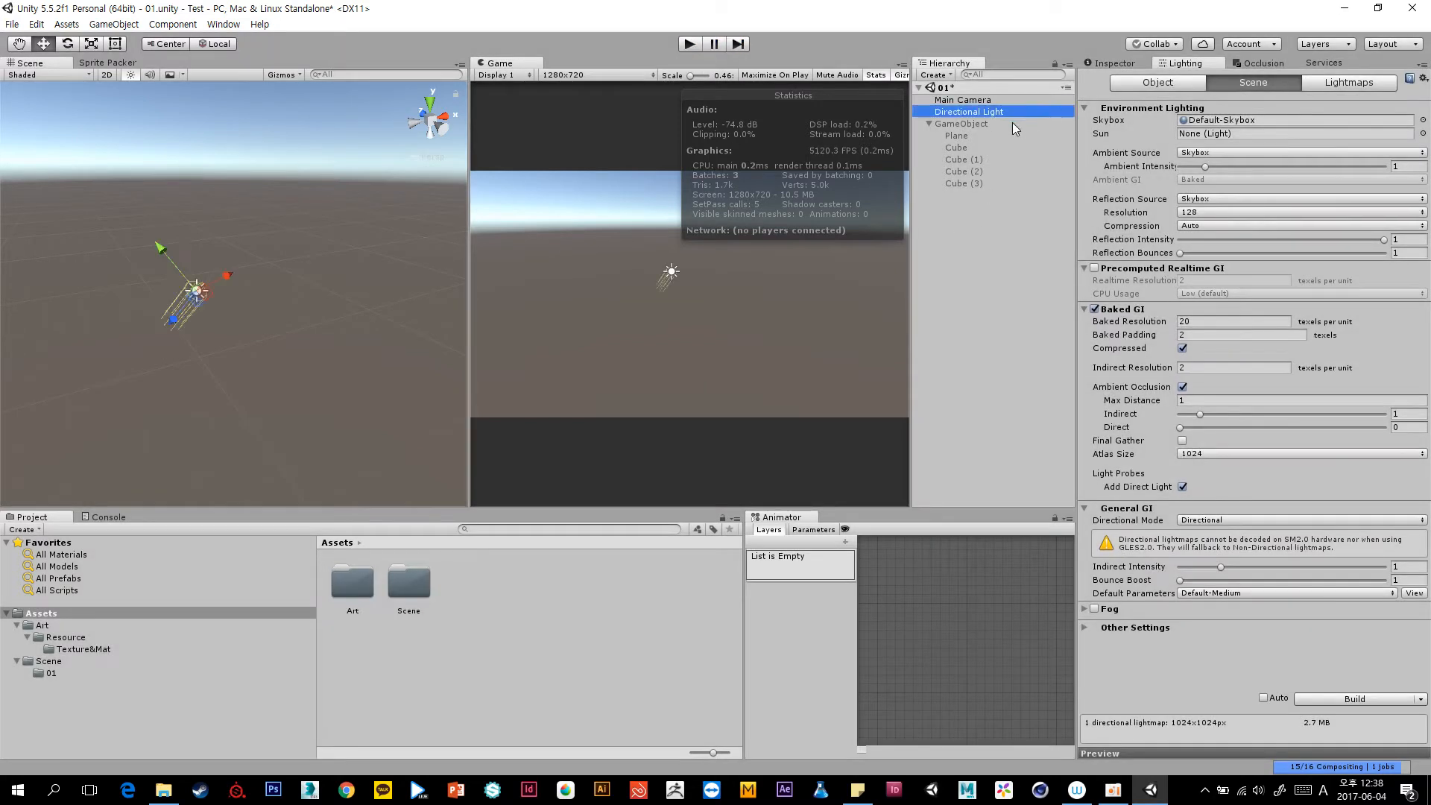
click(1011, 122)
click(1111, 62)
click(1118, 84)
click(997, 332)
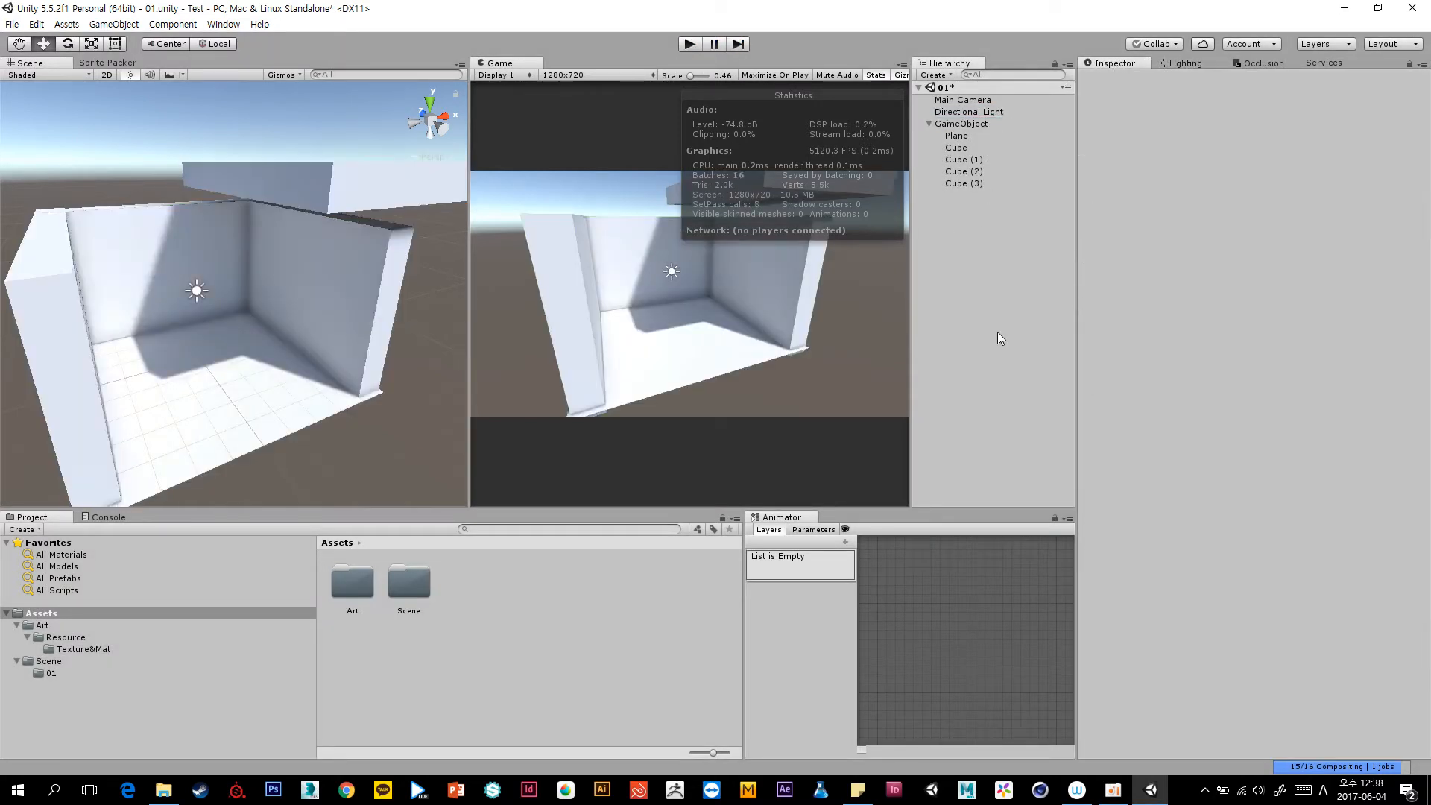
Run the full room in Play mode, compare the batching statistics while selecting the cubes, plane and their parent, and stop playback.
click(689, 44)
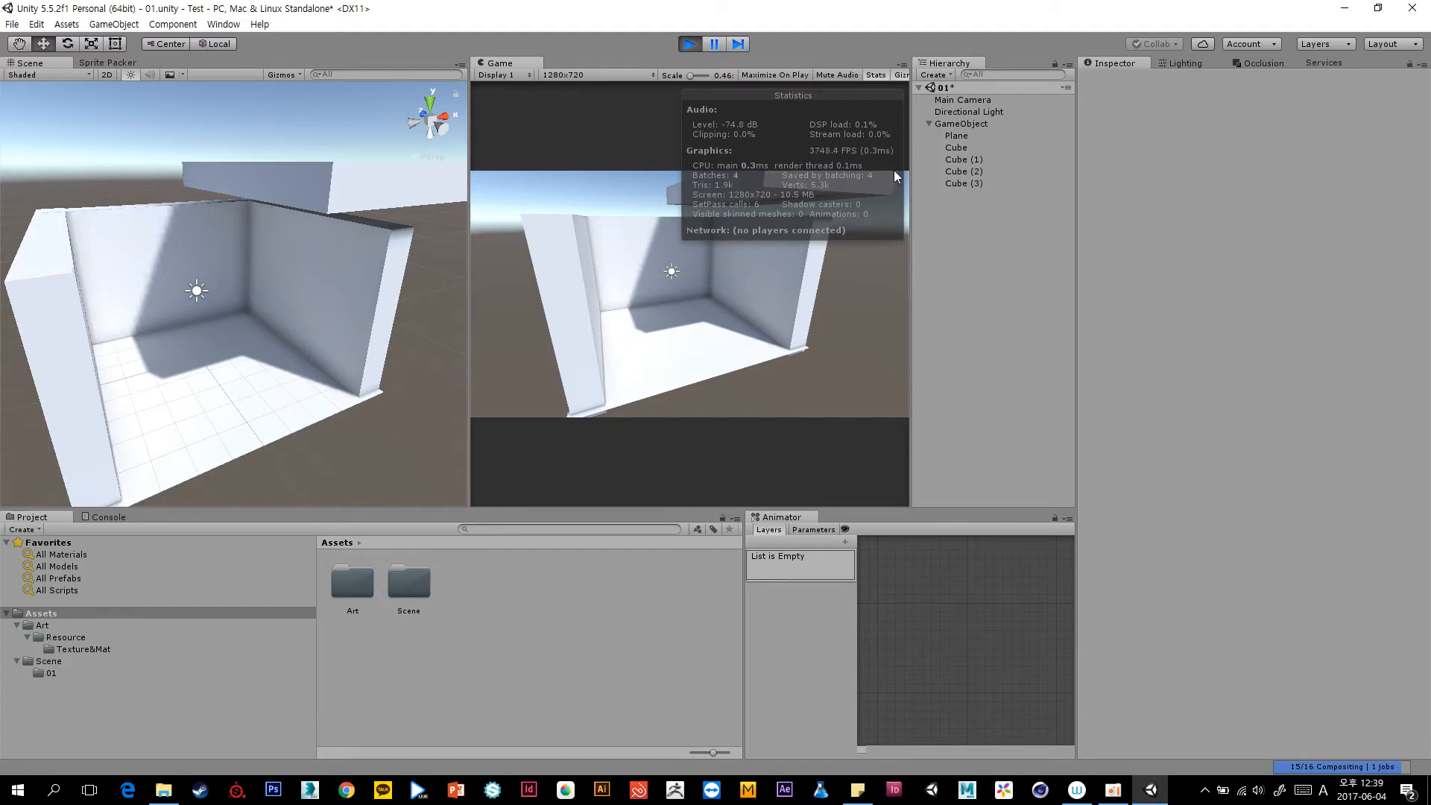
click(995, 173)
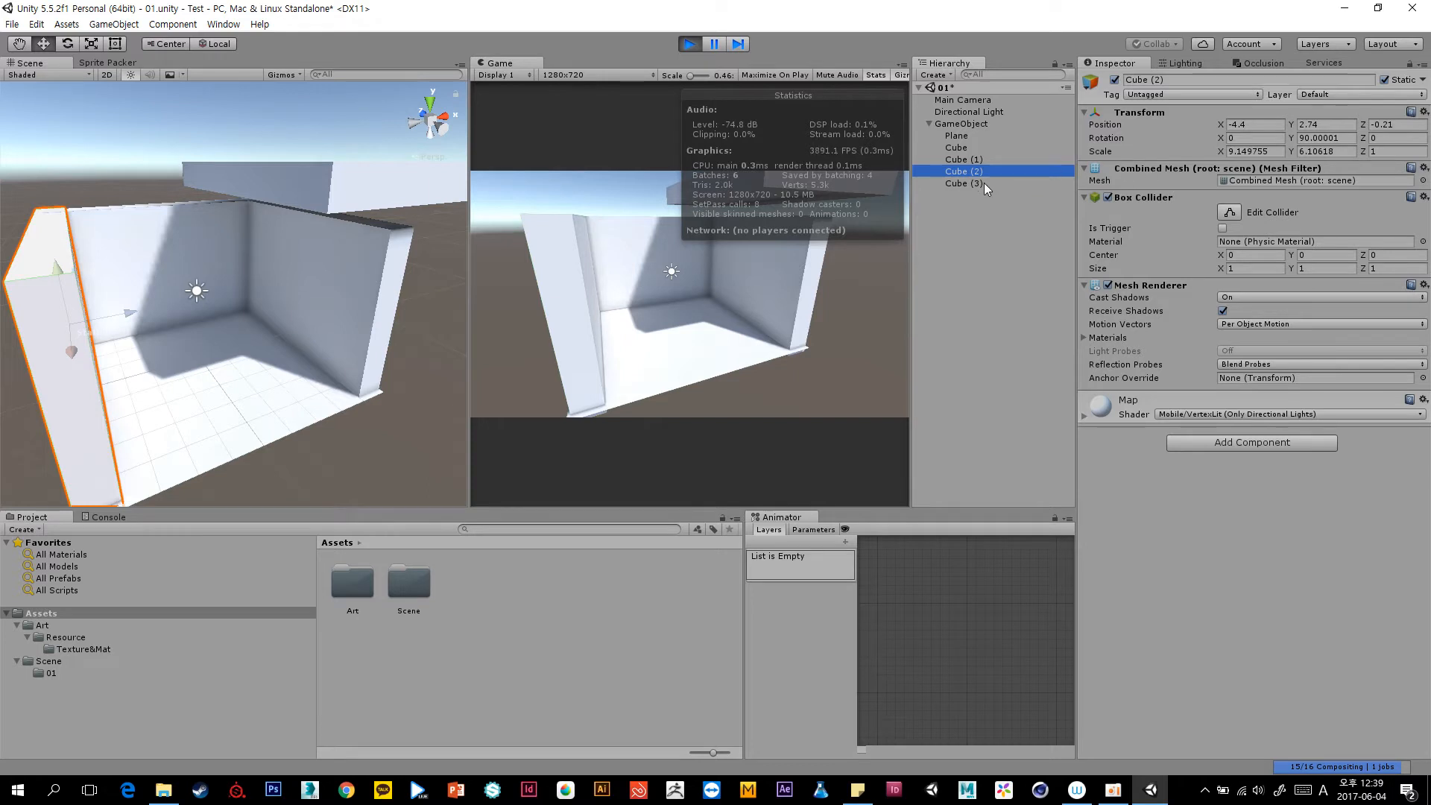
click(985, 161)
click(987, 147)
click(986, 135)
click(987, 124)
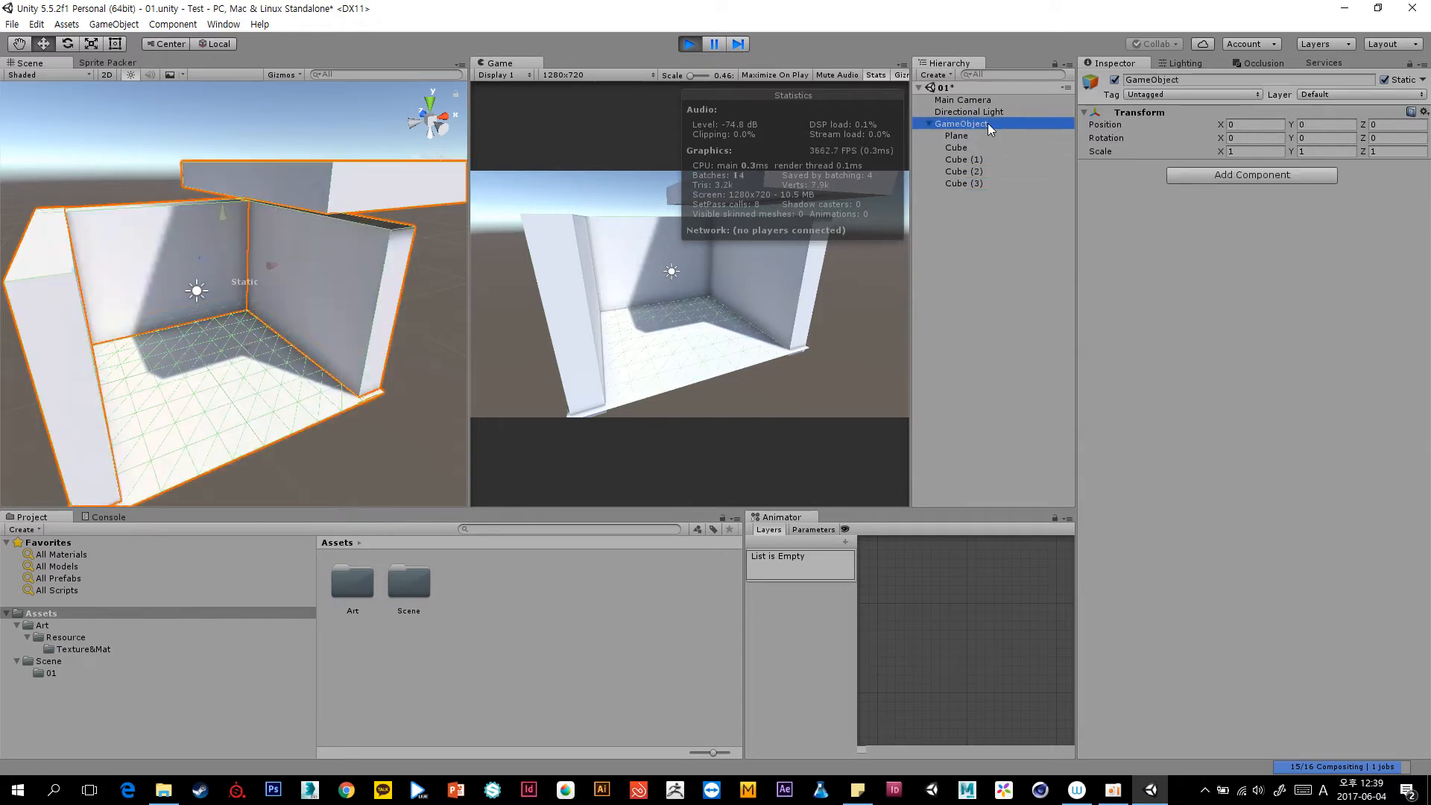
click(992, 244)
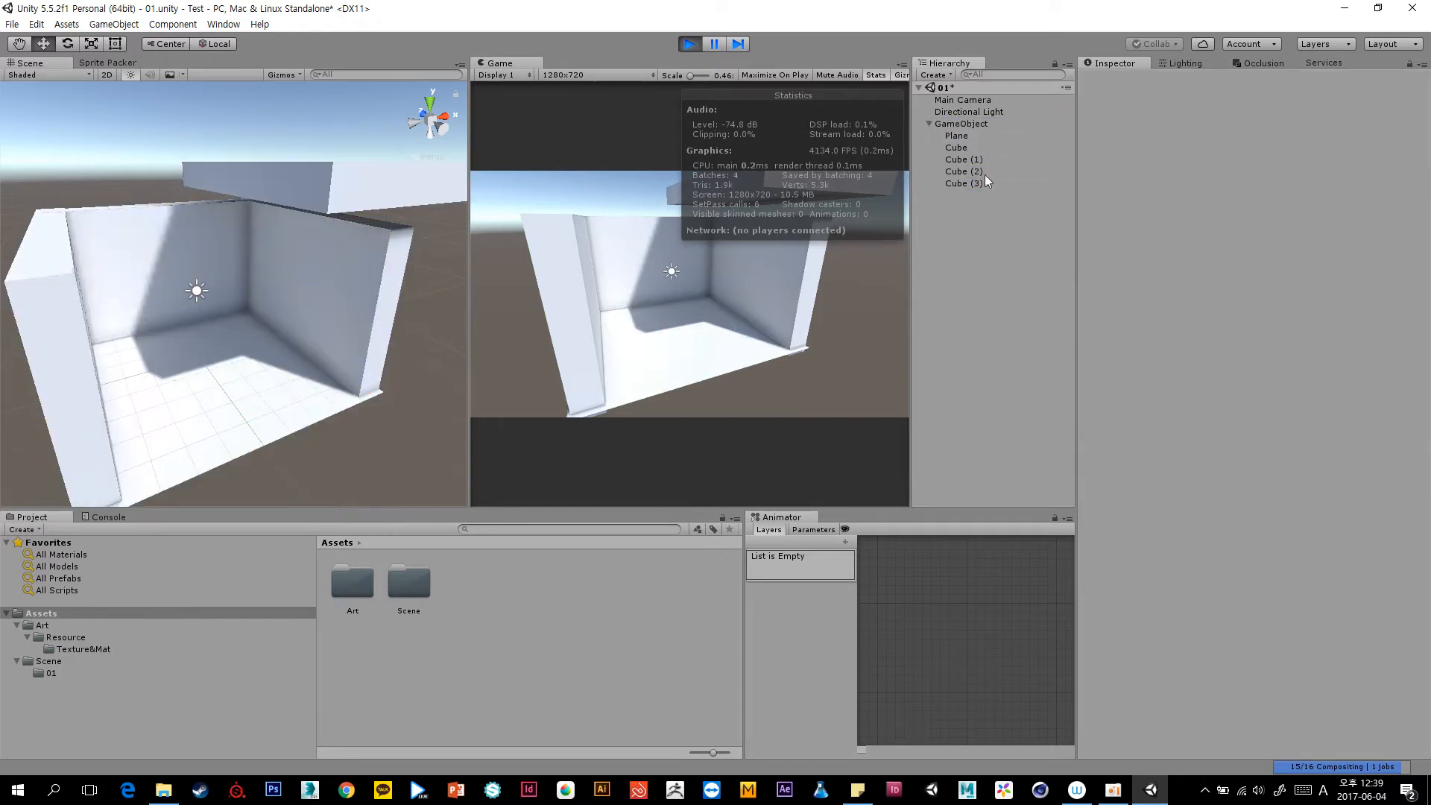
click(994, 123)
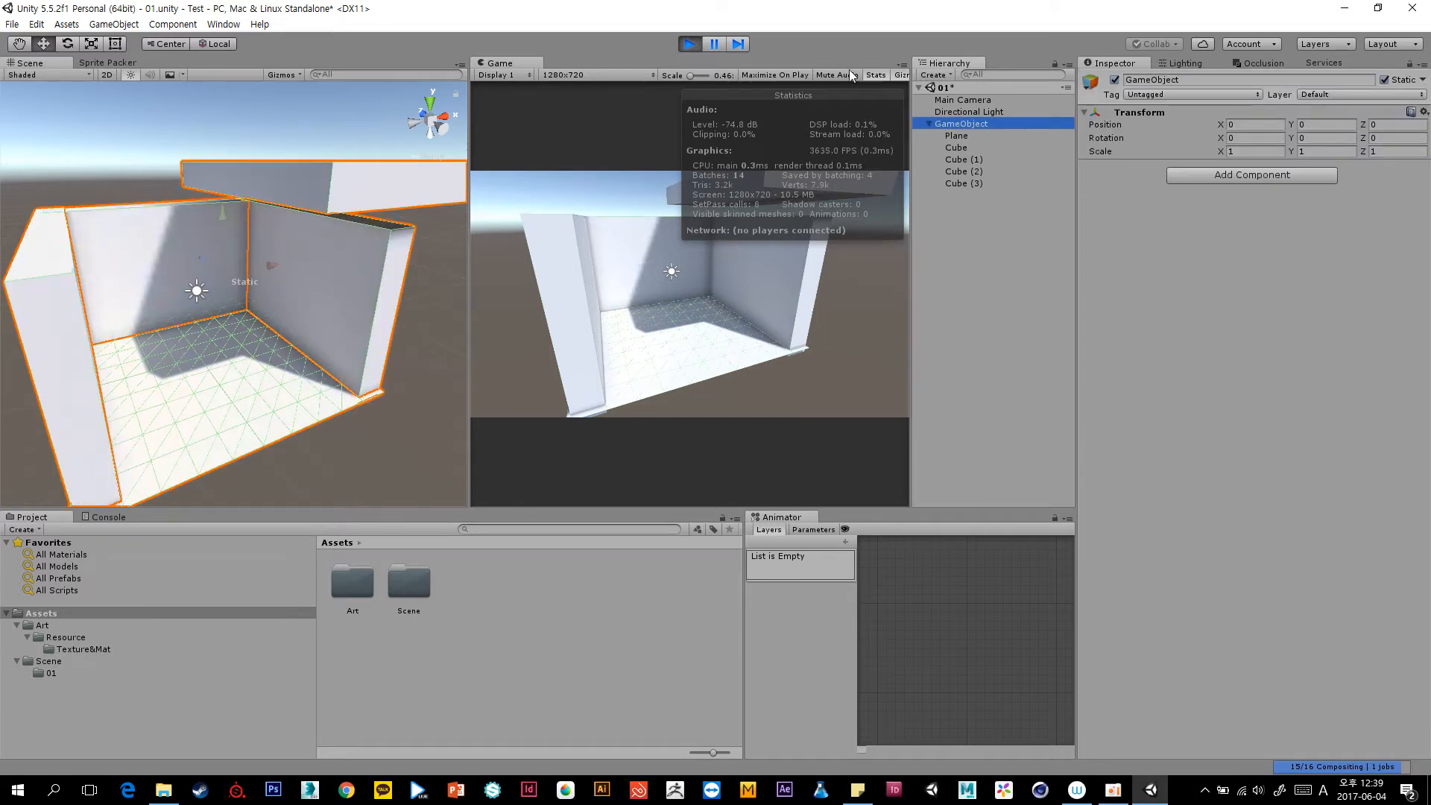
click(688, 42)
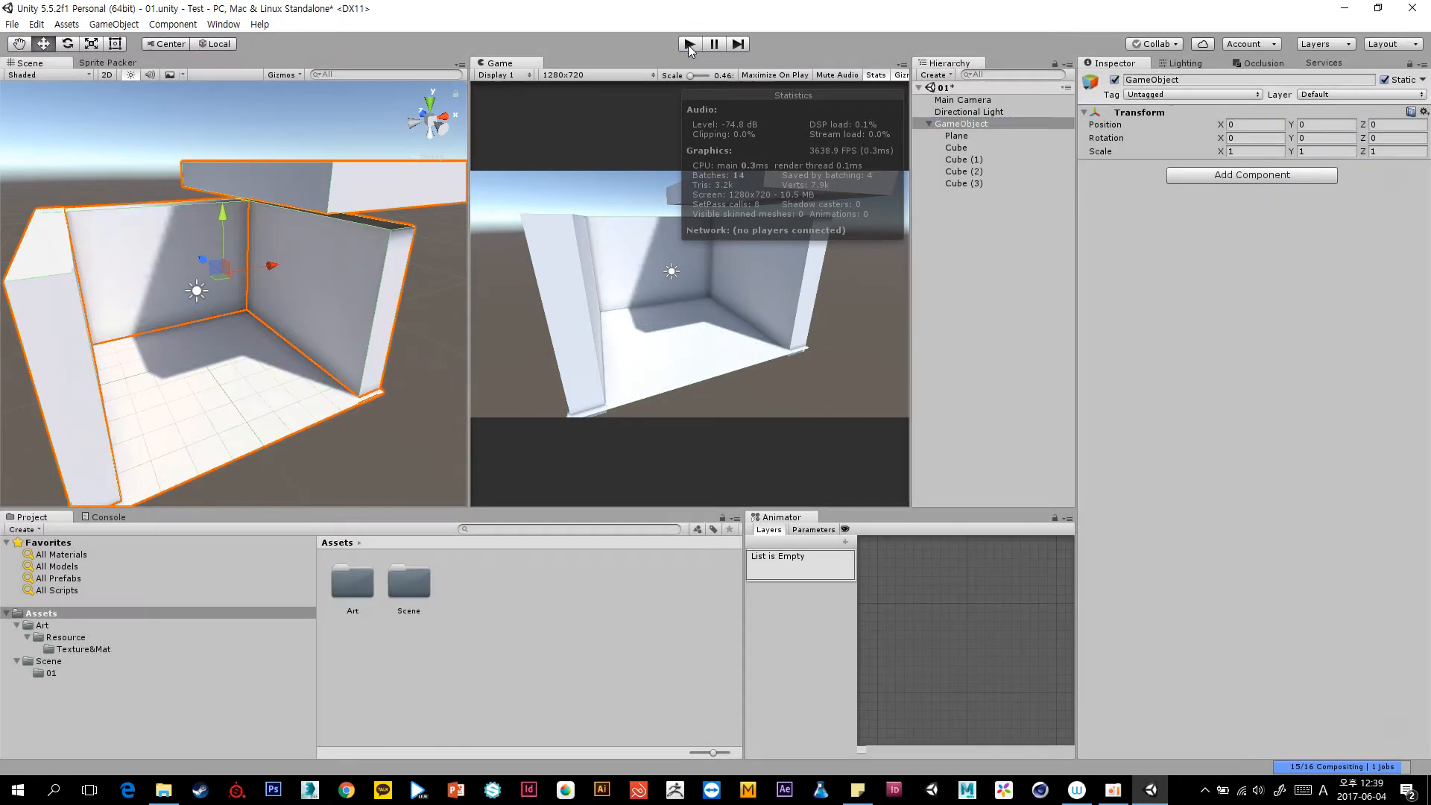
Disable the Static flag on GameObject and all of its child objects.
click(1383, 79)
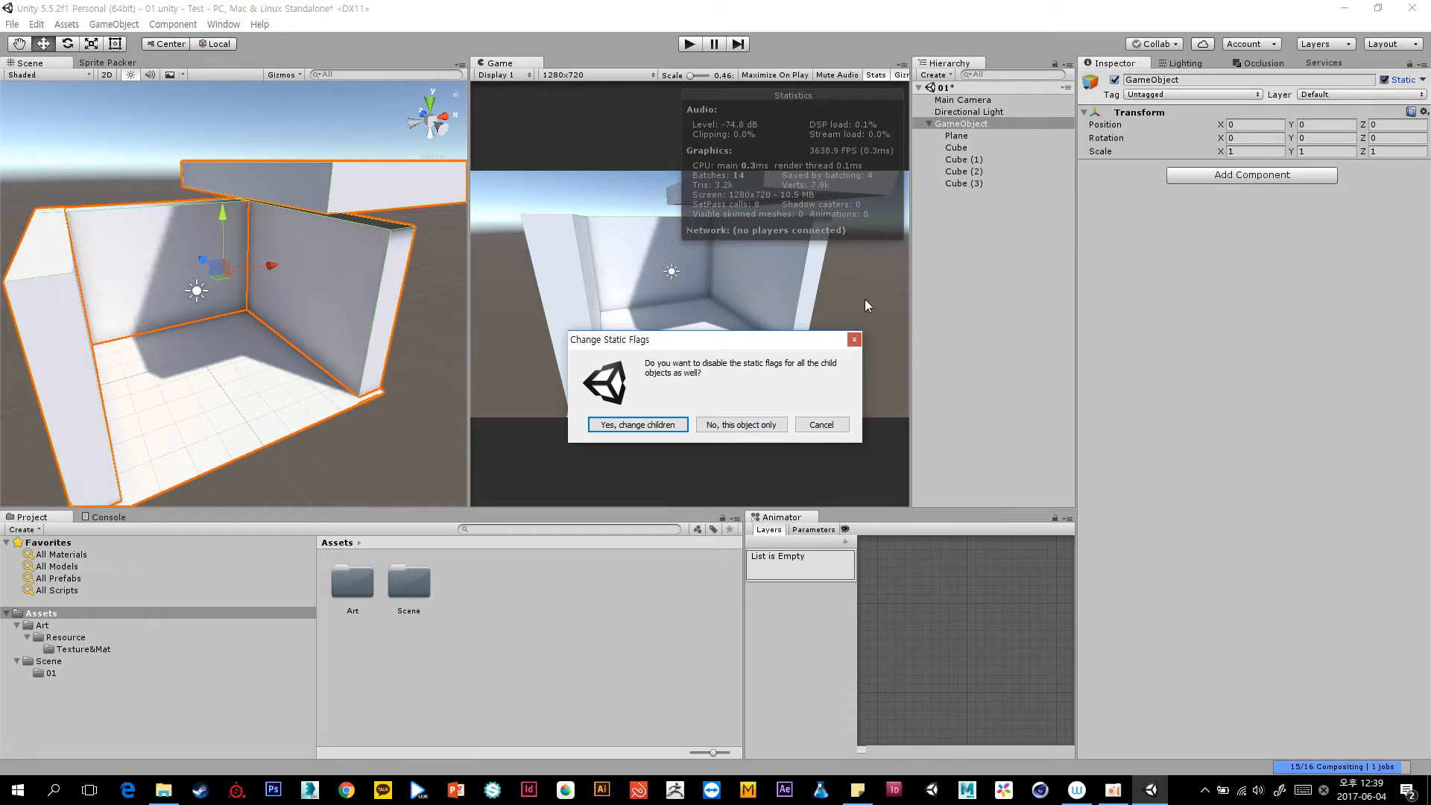
click(639, 424)
Run the non-static room in Play mode to examine its batches and saved-by-batching statistics, and stop playback.
click(920, 197)
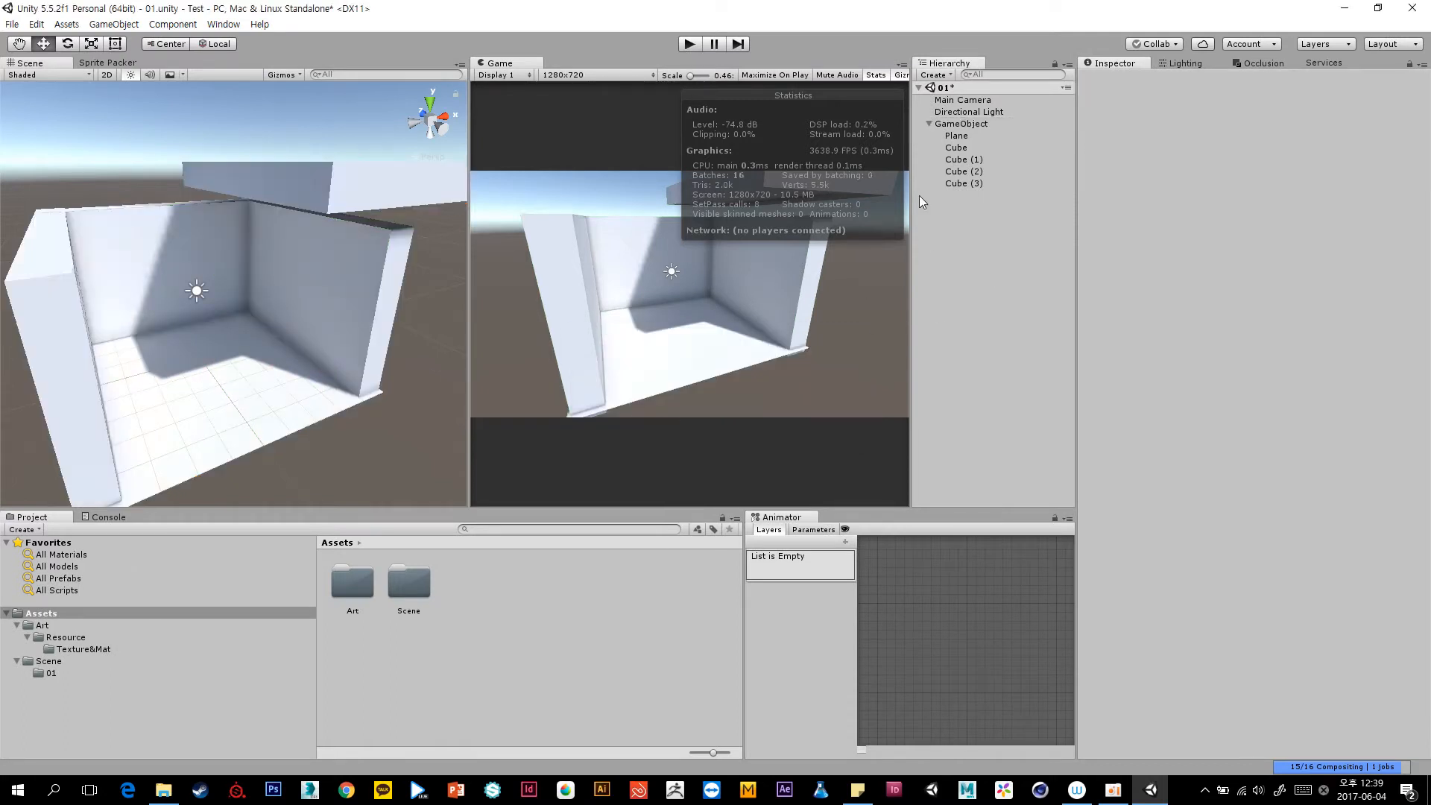
click(690, 44)
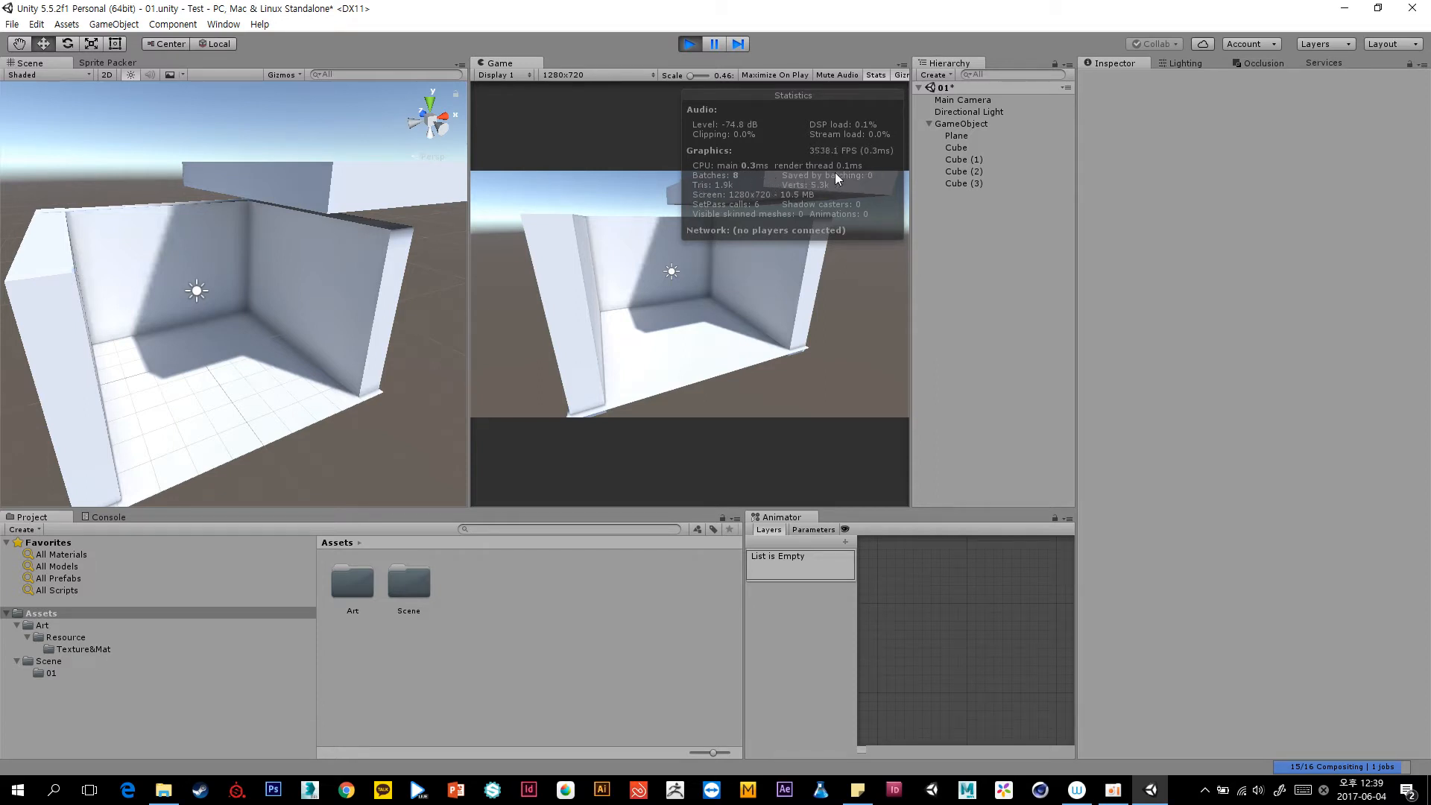
click(691, 43)
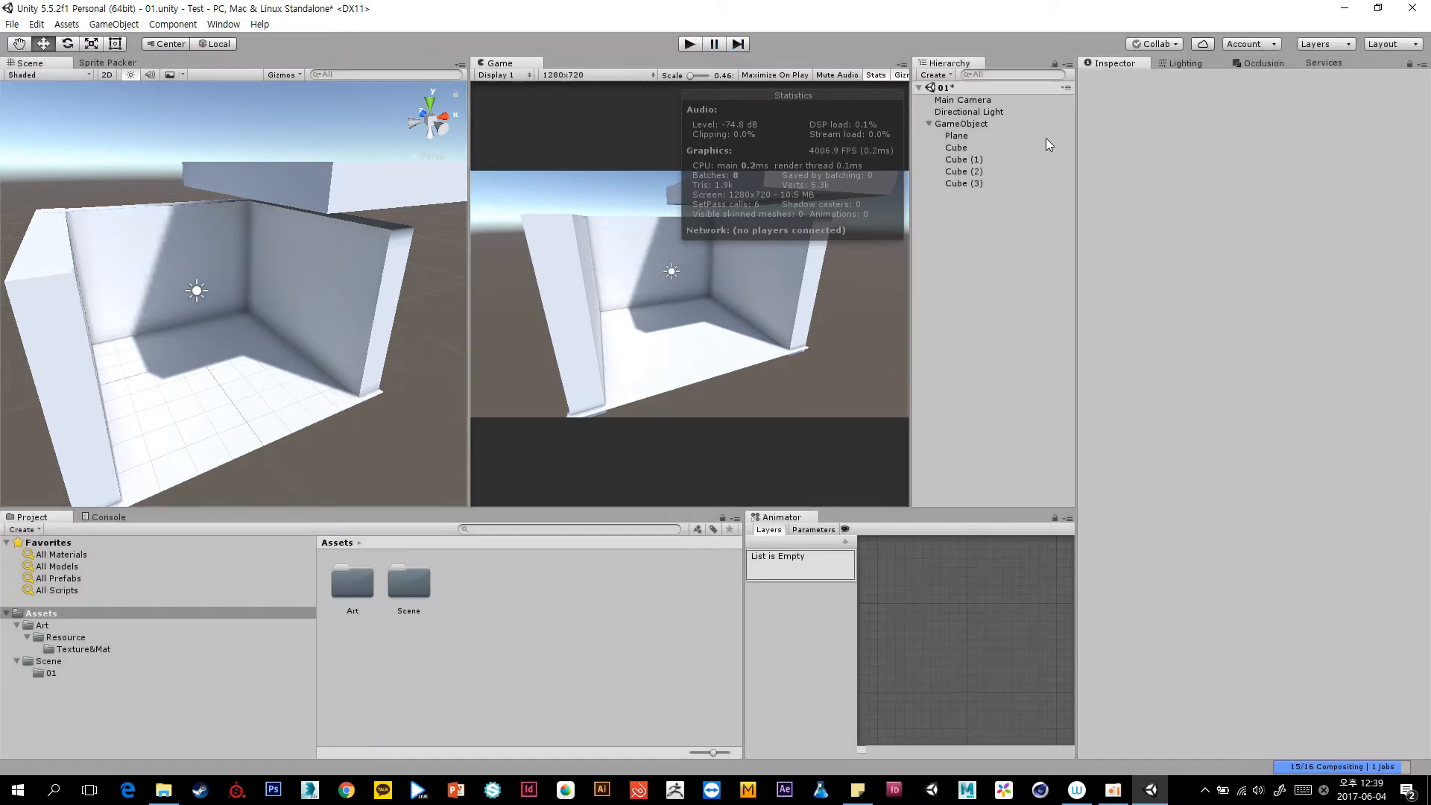
Enable the Static flag on GameObject and all of its child objects, and review its individual static flag options.
click(1003, 125)
click(1384, 80)
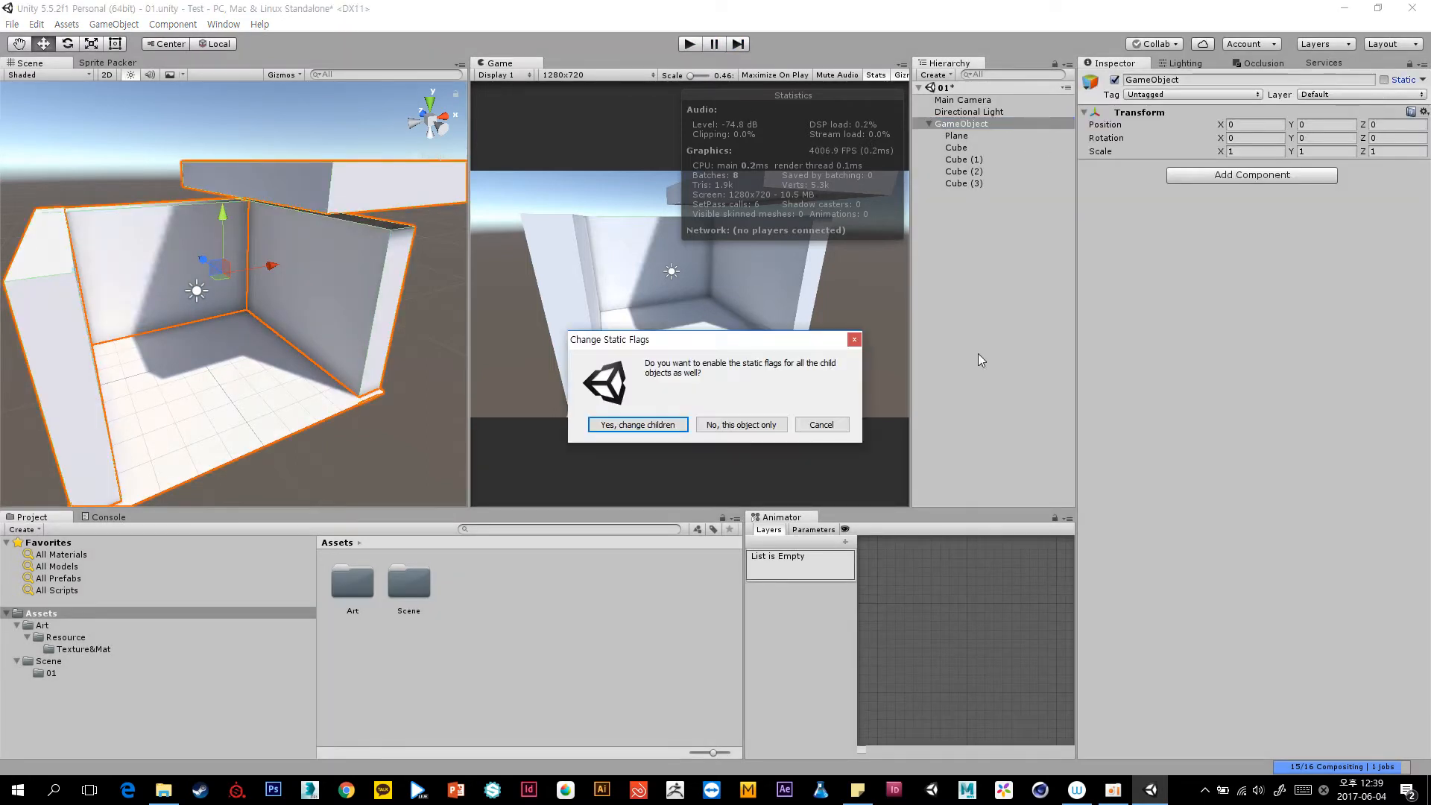
click(671, 426)
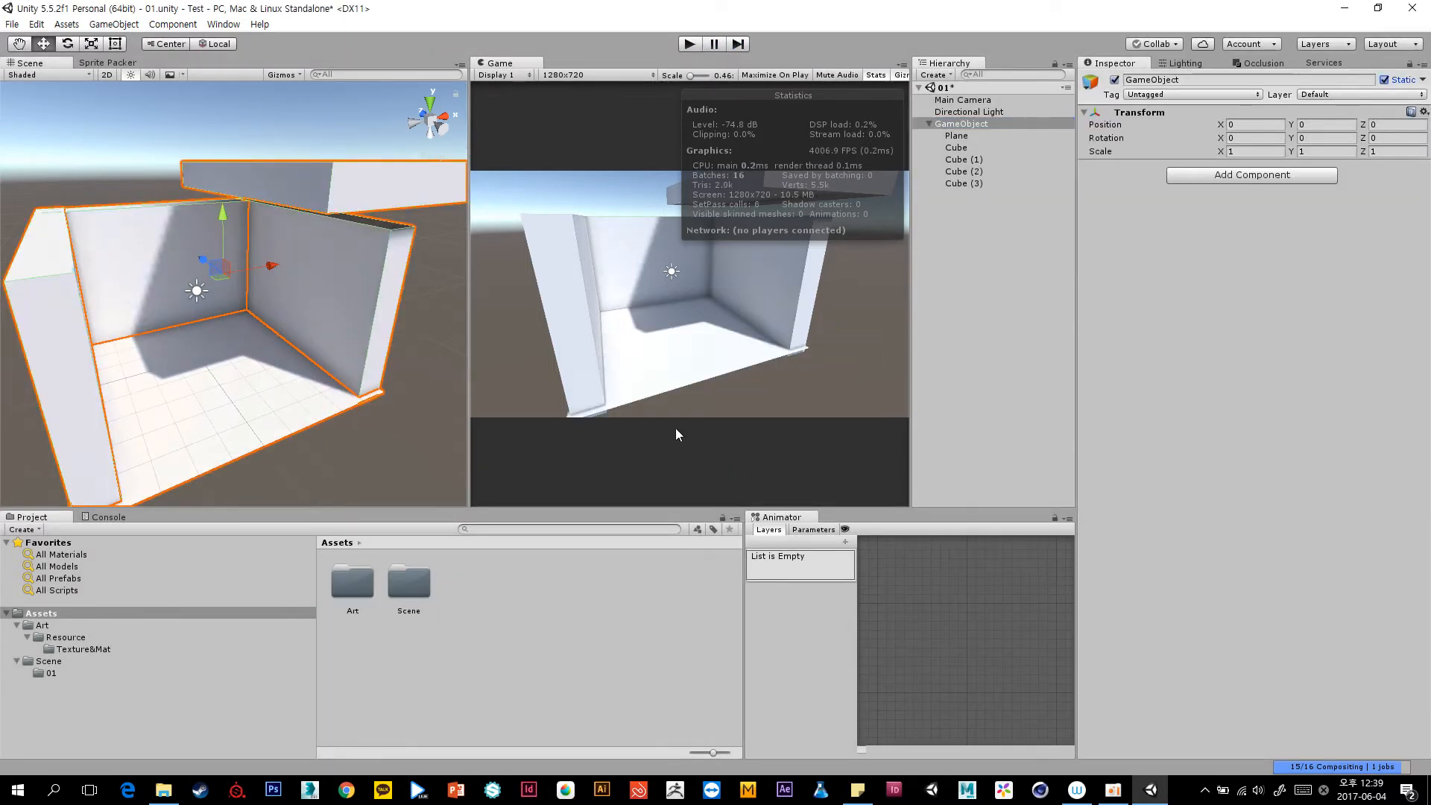
click(1422, 79)
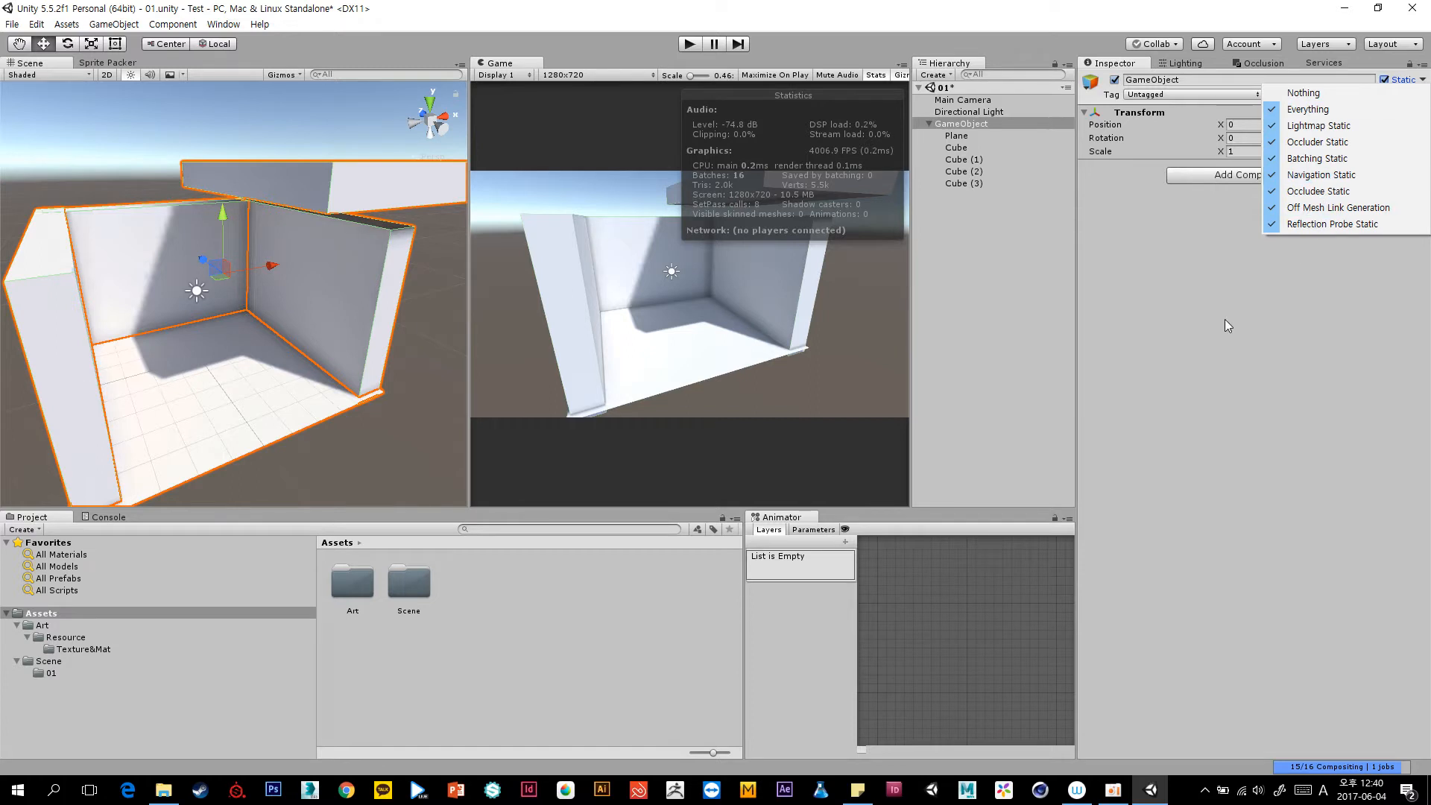
click(1167, 303)
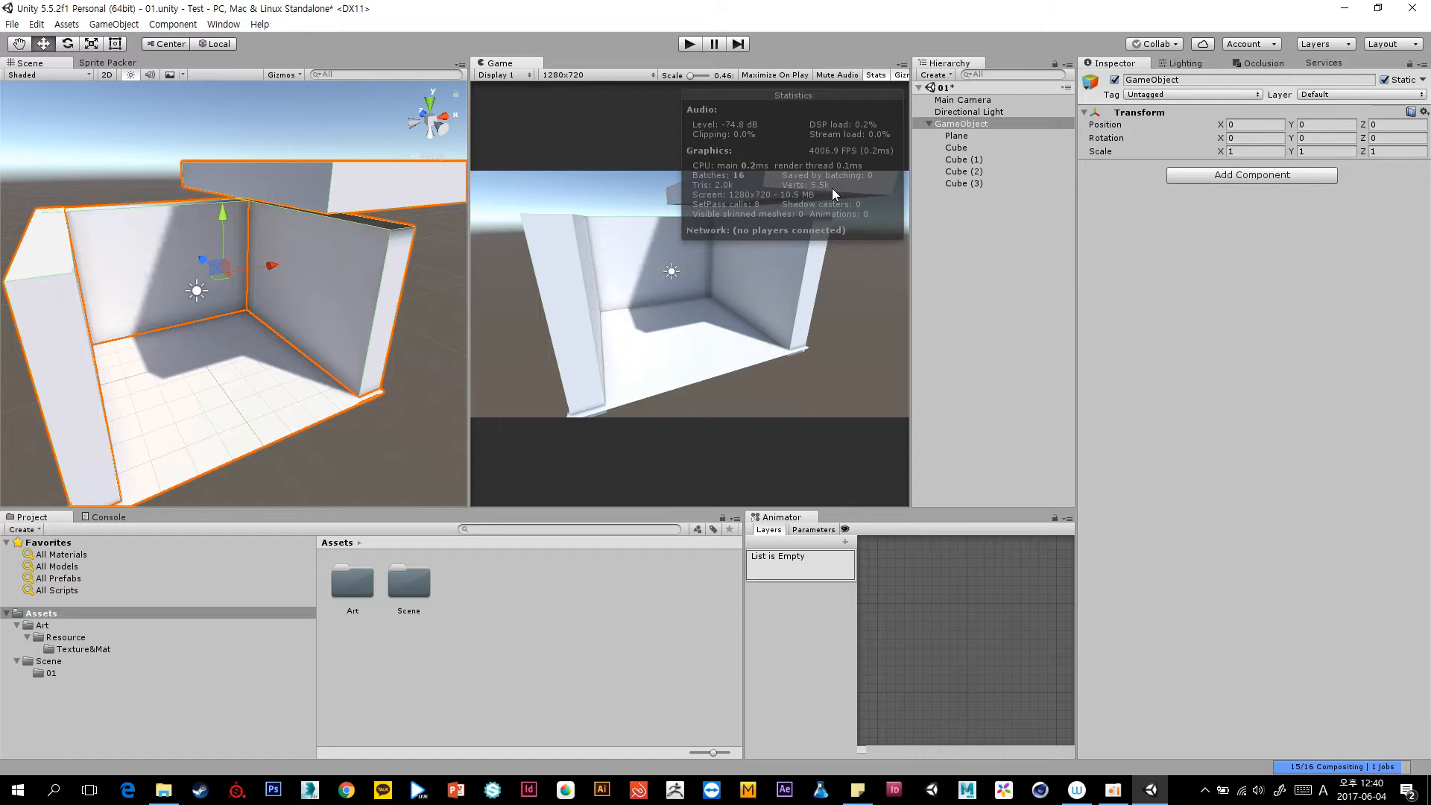
Run the static room in Play mode to examine its batches and saved-by-batching statistics, and stop playback.
click(1015, 225)
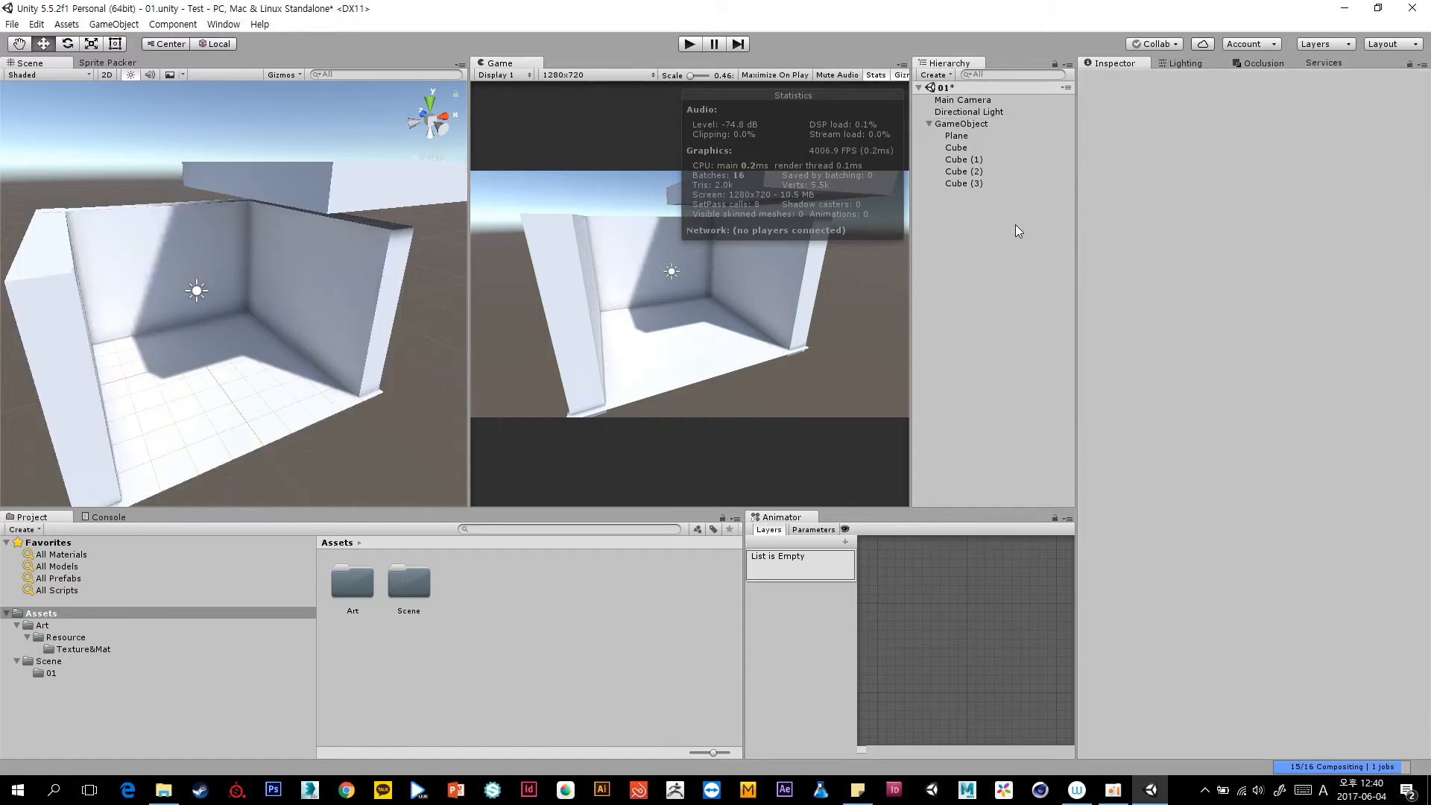
click(697, 47)
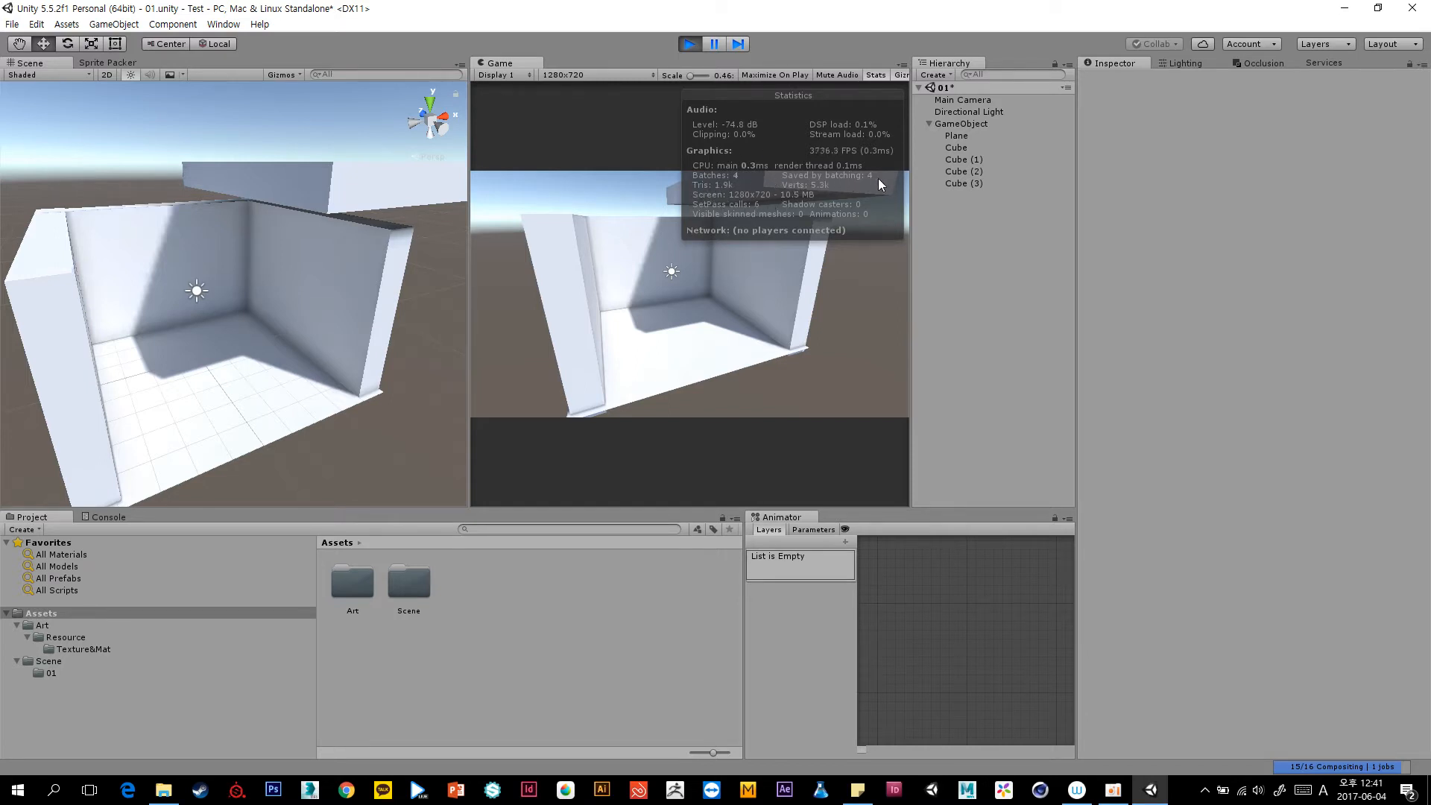
click(697, 42)
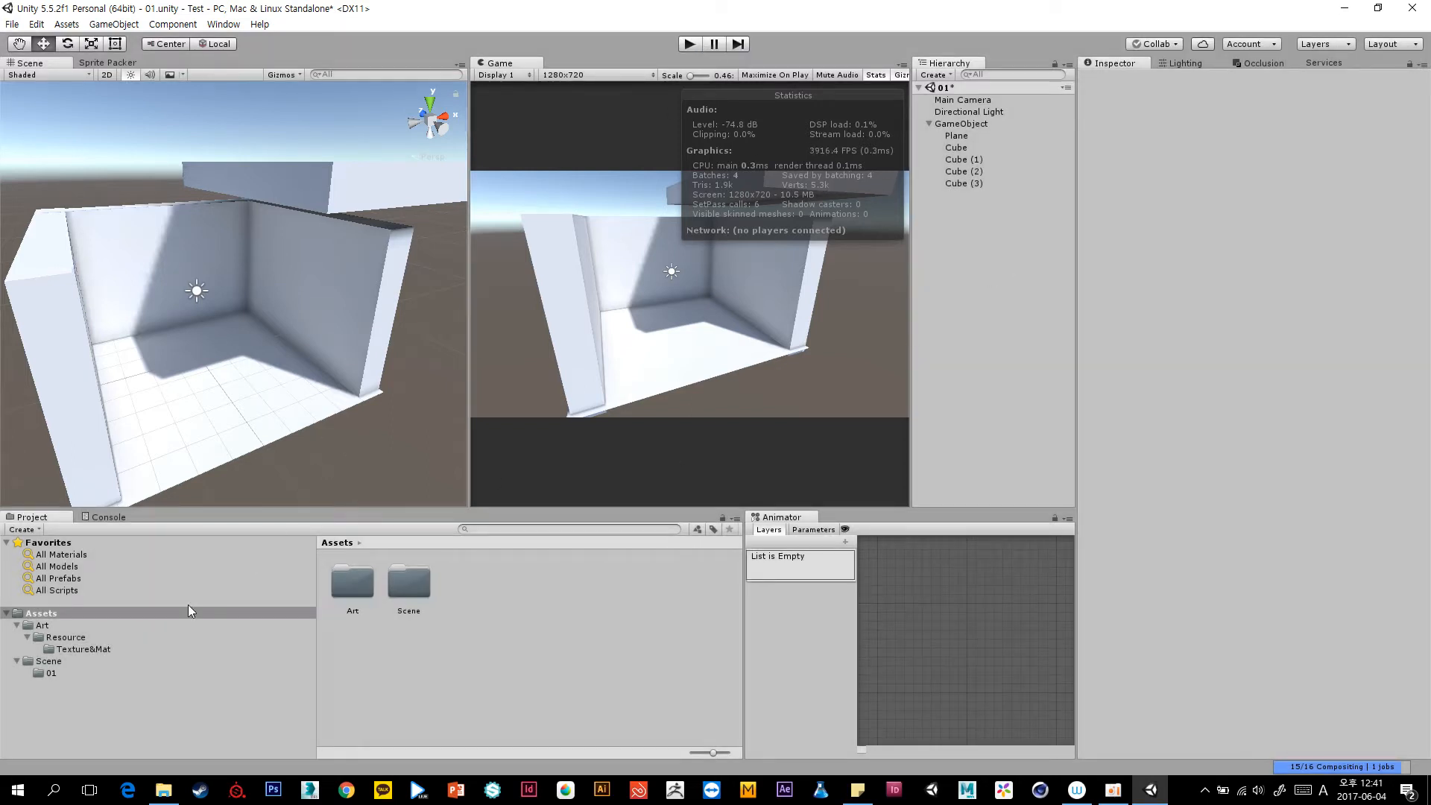
Create a folder named Character inside the Art/Resource folder and open it.
click(123, 638)
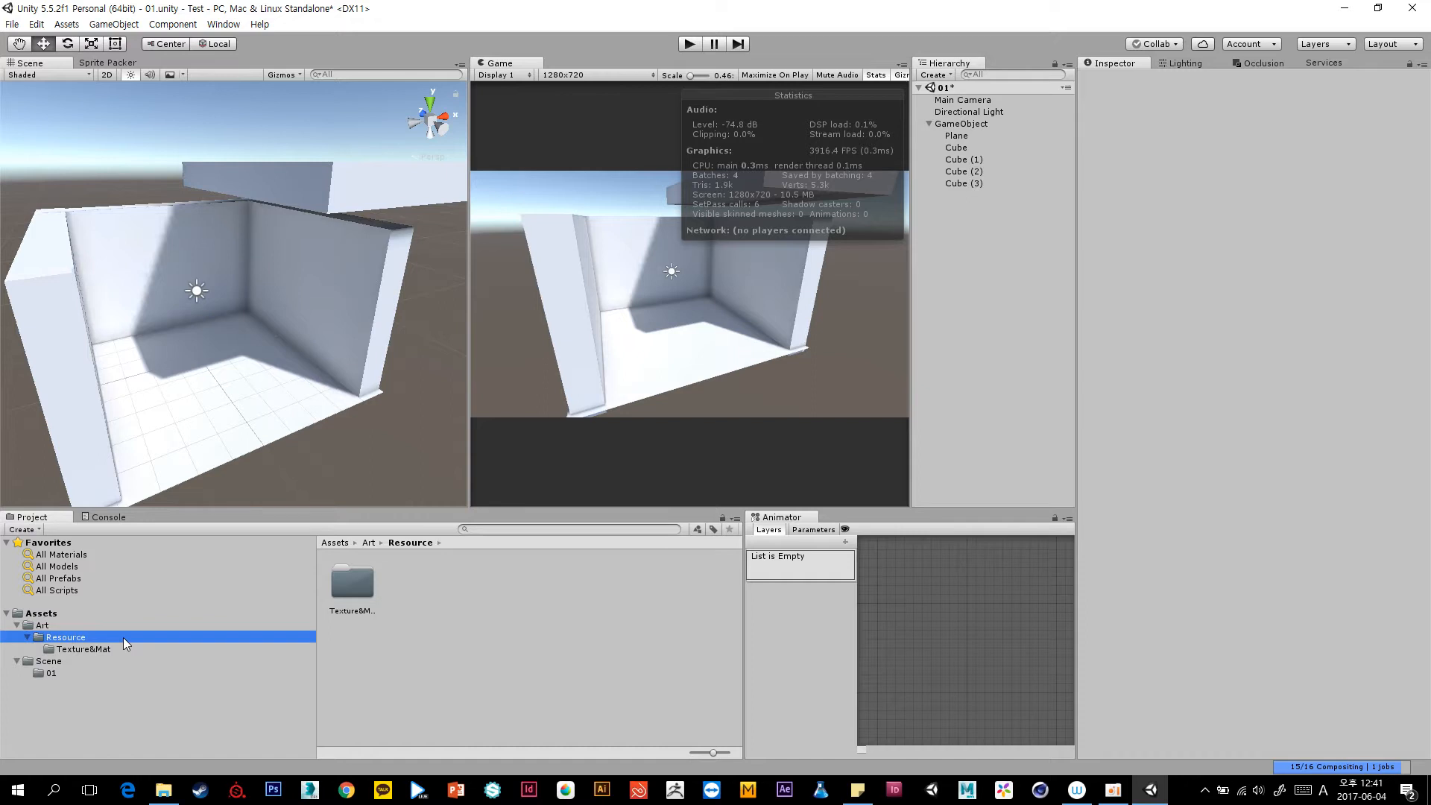
click(117, 650)
click(130, 639)
click(59, 622)
click(79, 636)
right_click(81, 639)
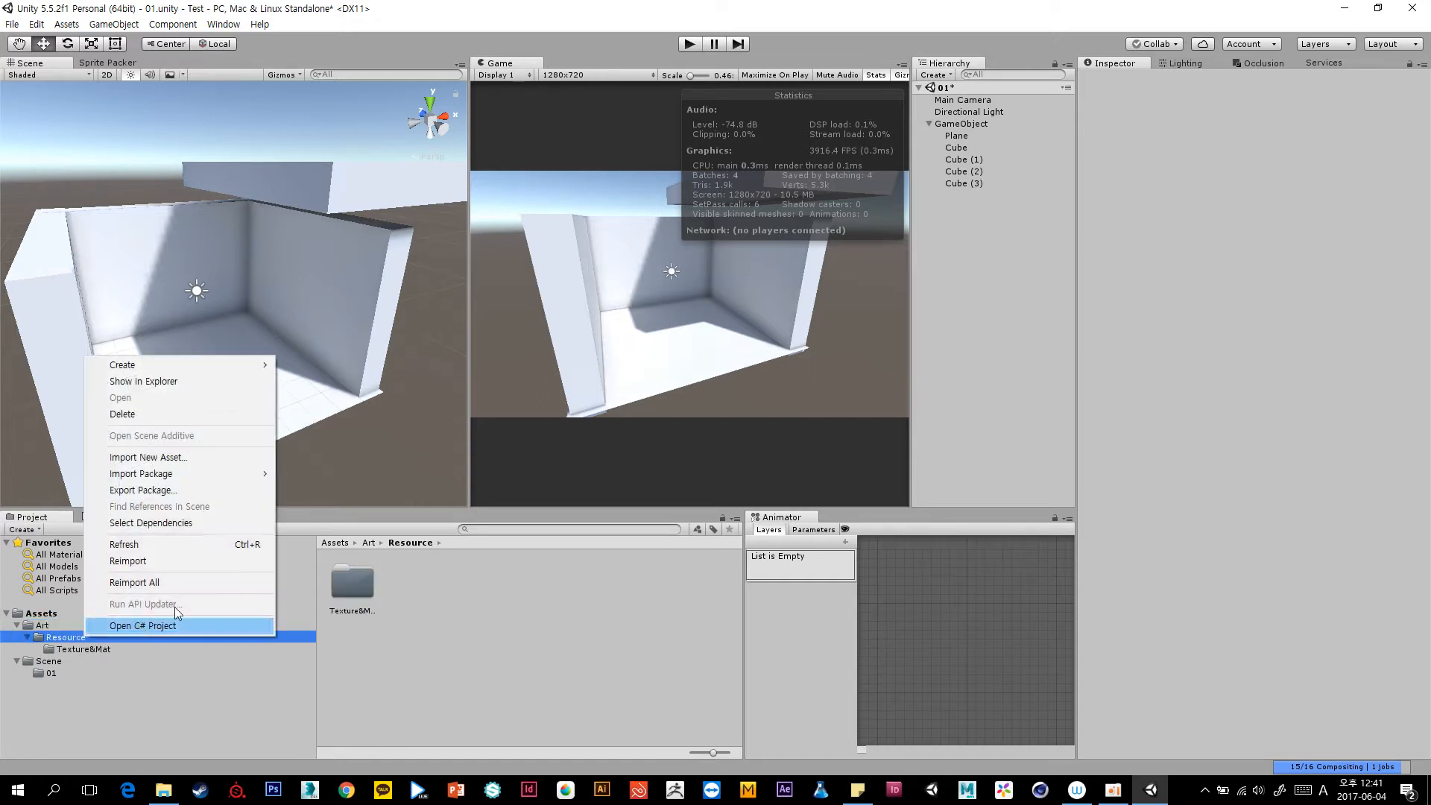
mouse_move(203, 365)
click(333, 365)
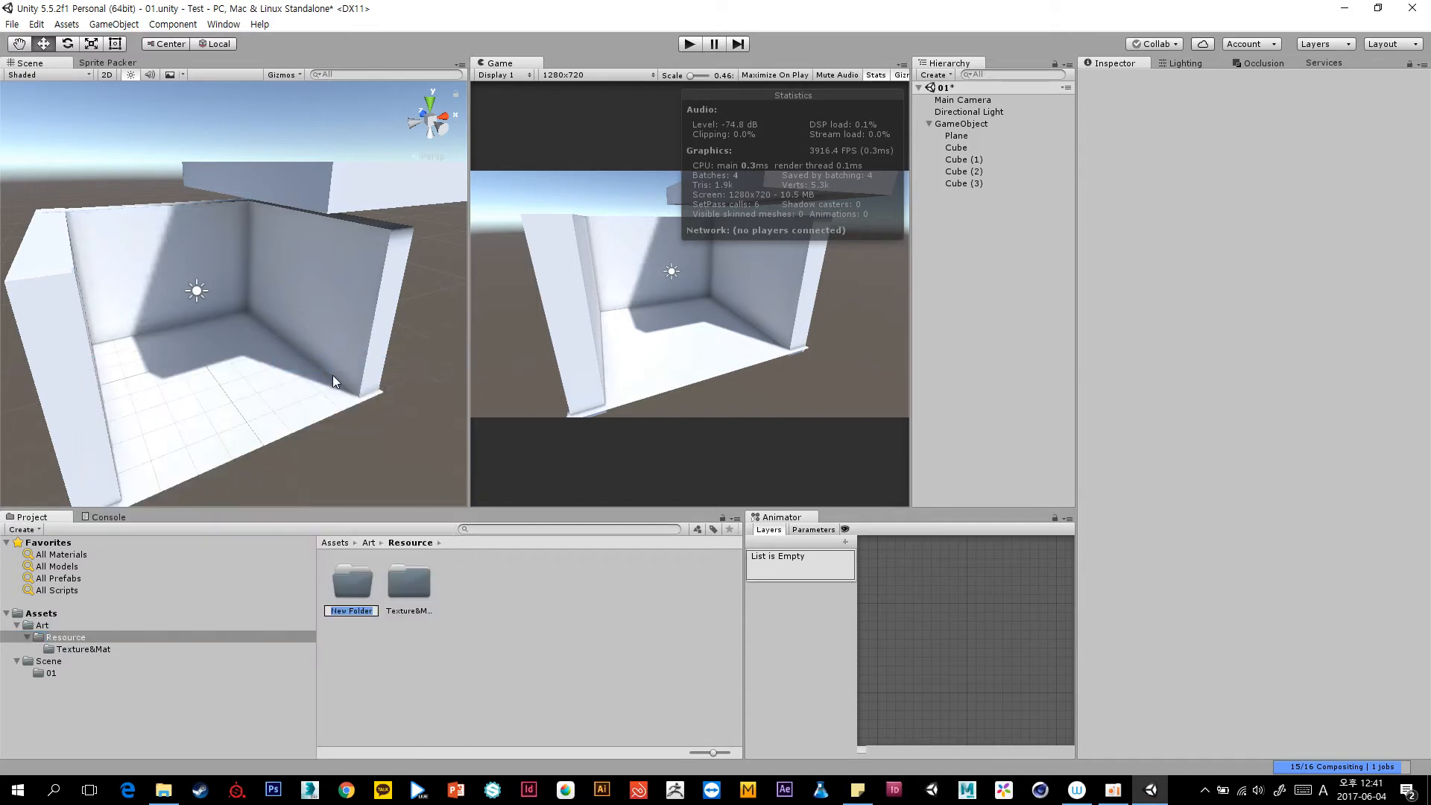
text(Character)
key(Return)
key(Return)
Create a subfolder named 01 inside the Character folder and open it.
right_click(429, 620)
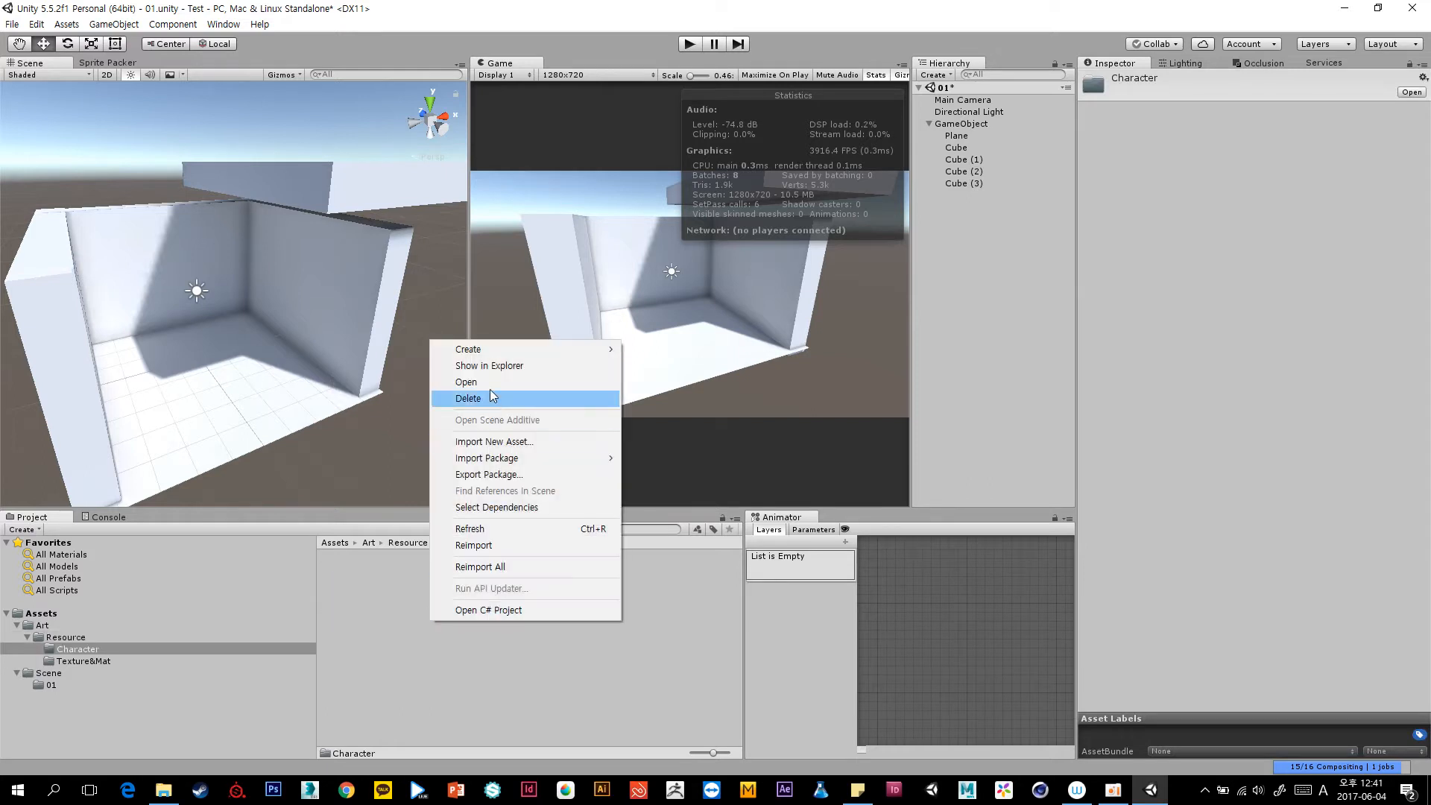
mouse_move(489, 352)
click(369, 350)
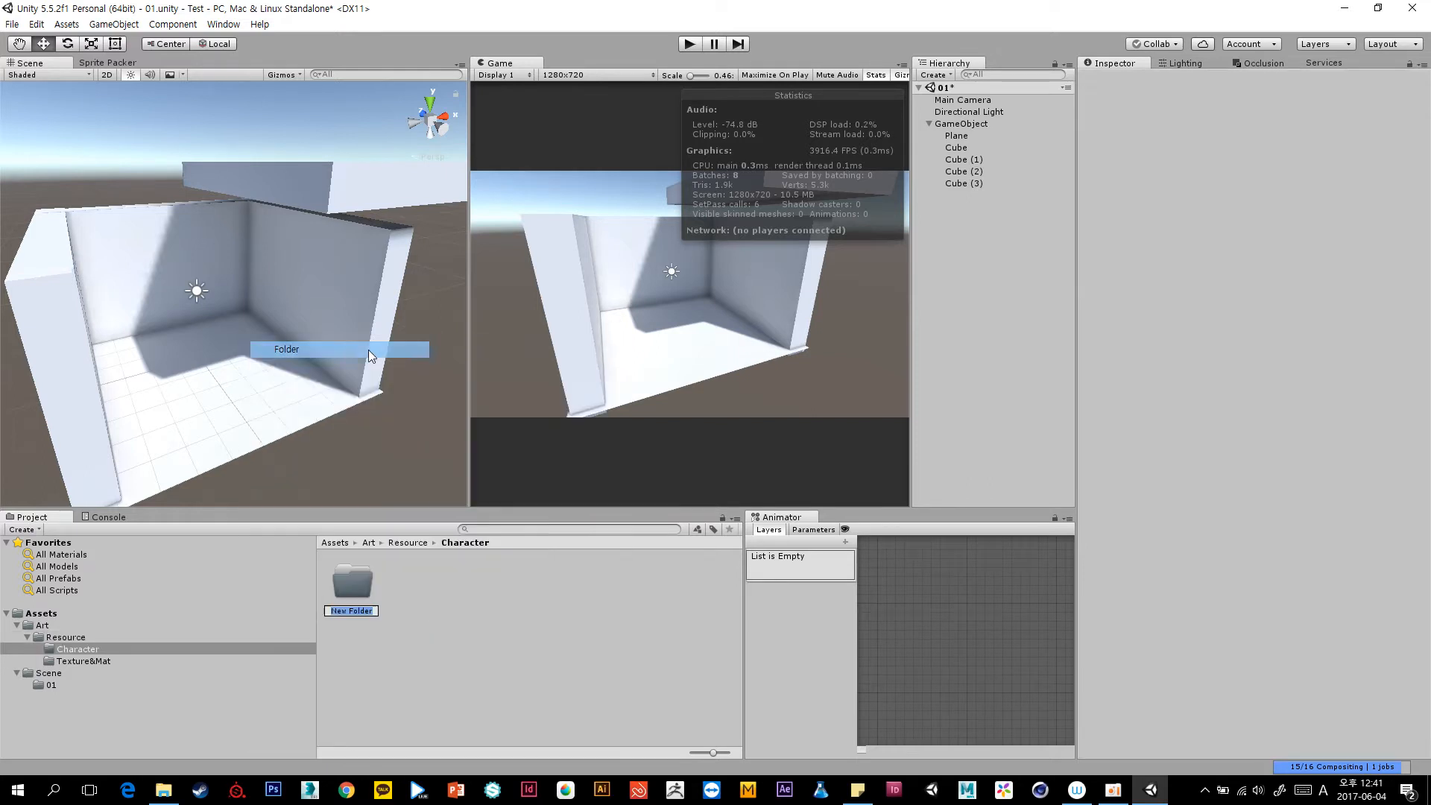
text(01)
key(Return)
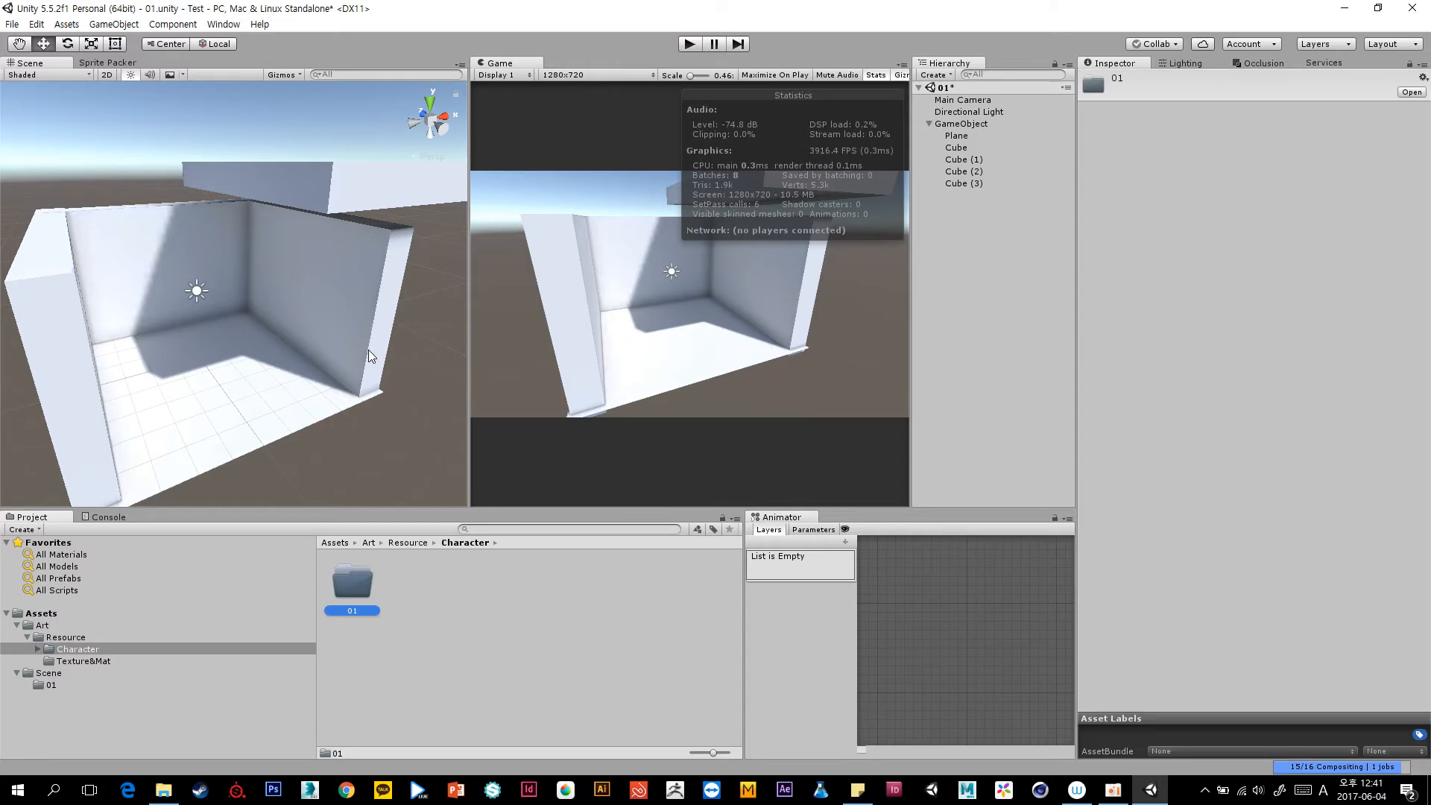
key(Return)
Import Chesa_Idle.FBX and the RGB, RGB_0 and RGB_1 textures from the desktop's ChesaNoble folder into the Character/01 folder.
double_click(471, 3)
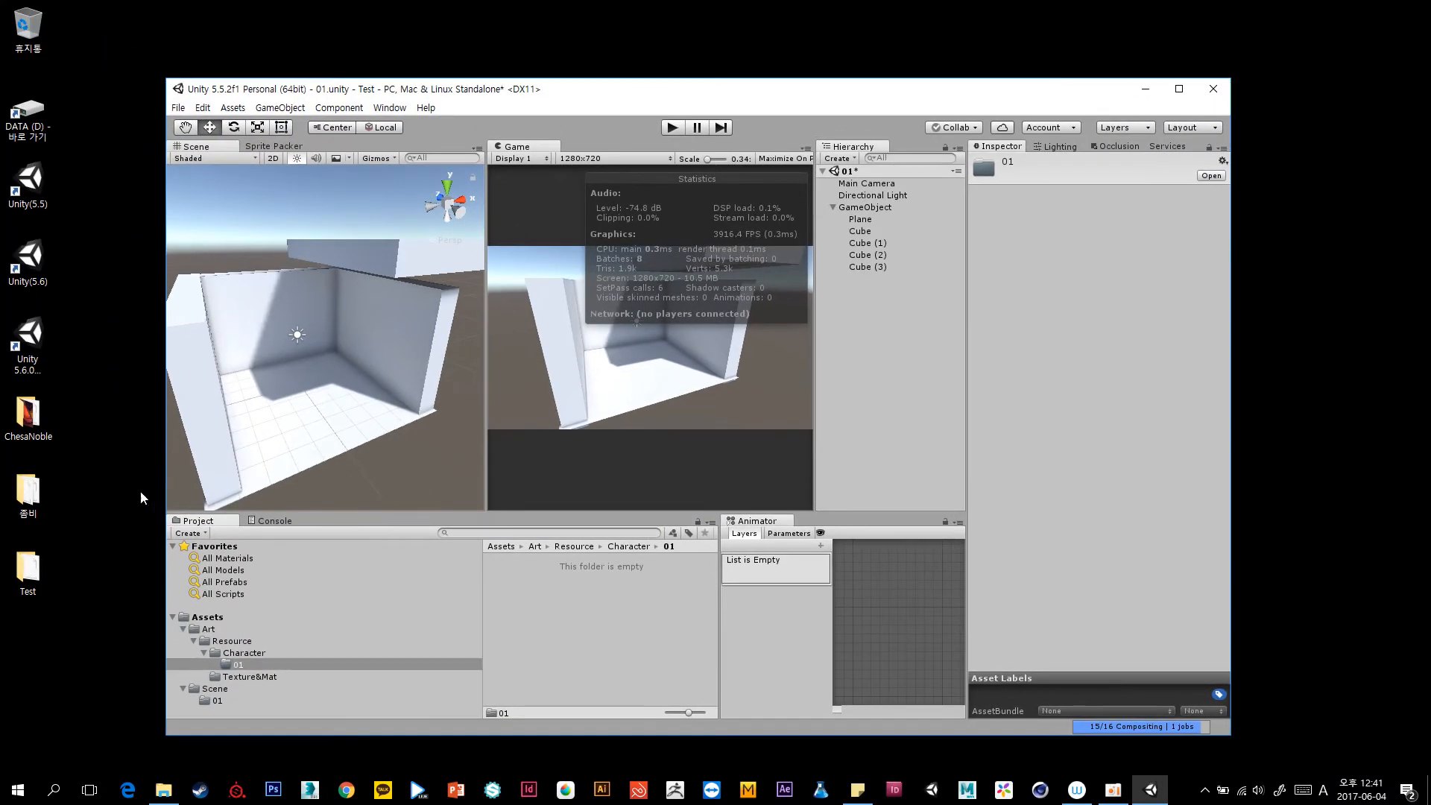
double_click(28, 417)
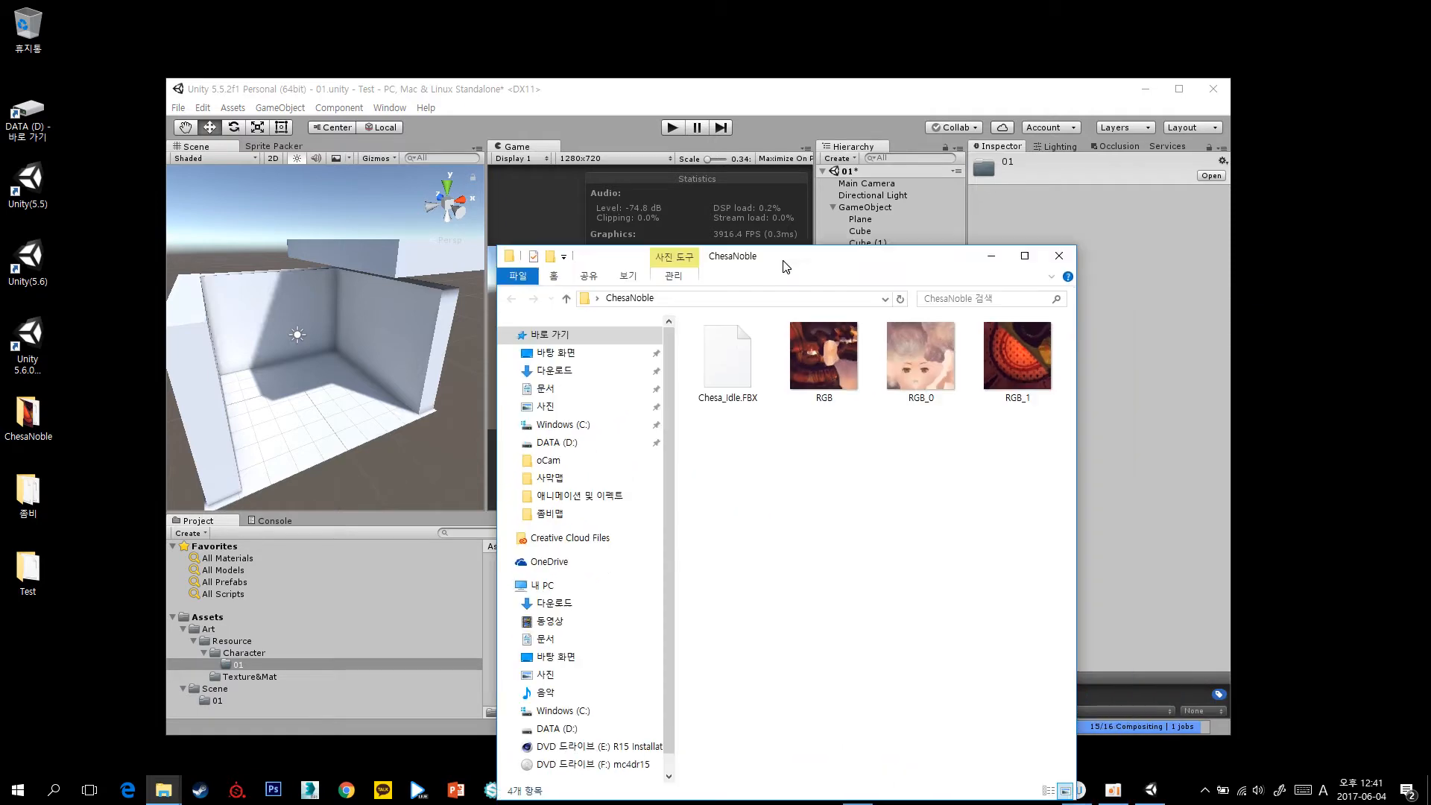
drag(820, 250, 1014, 66)
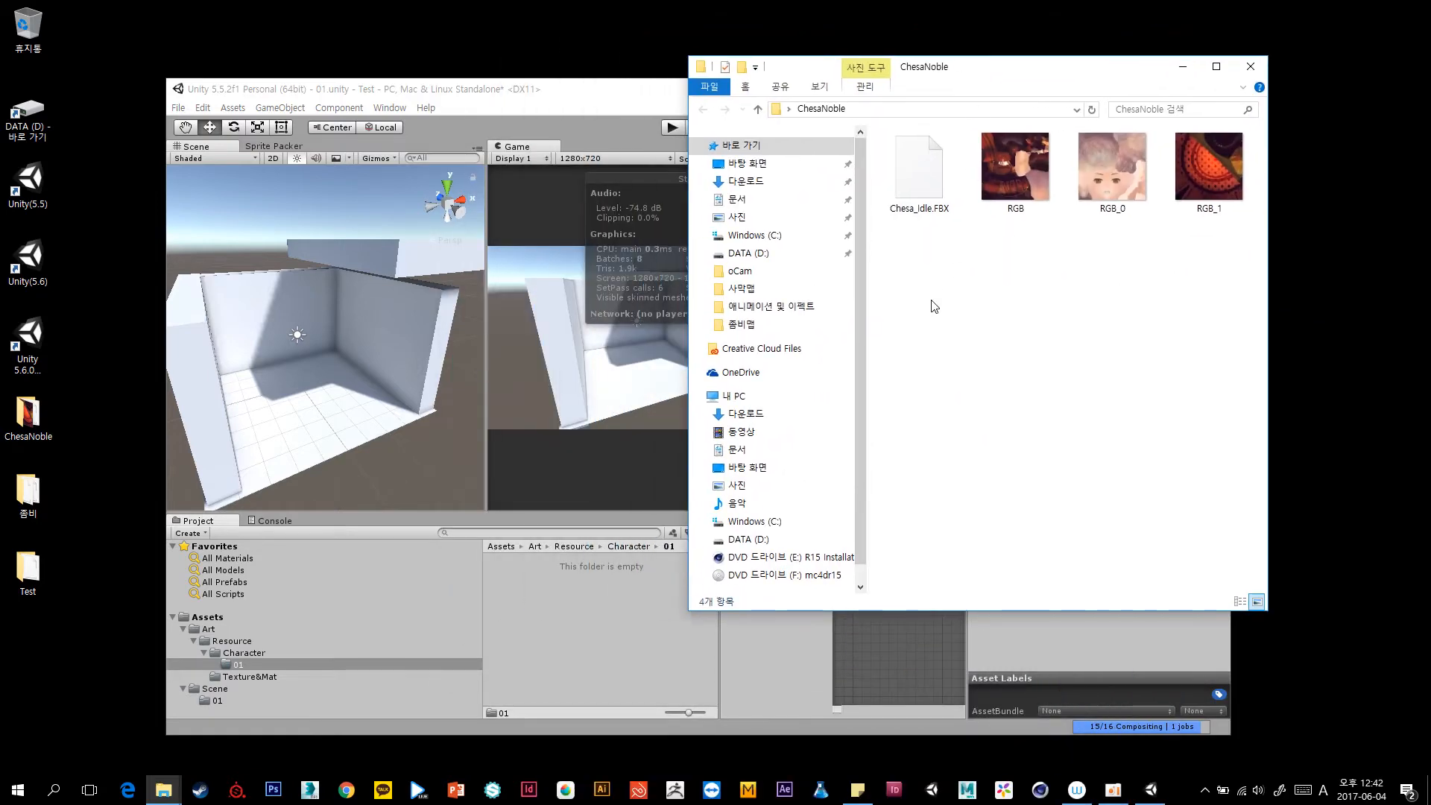
click(920, 175)
shift+click(1201, 183)
drag(917, 169, 549, 639)
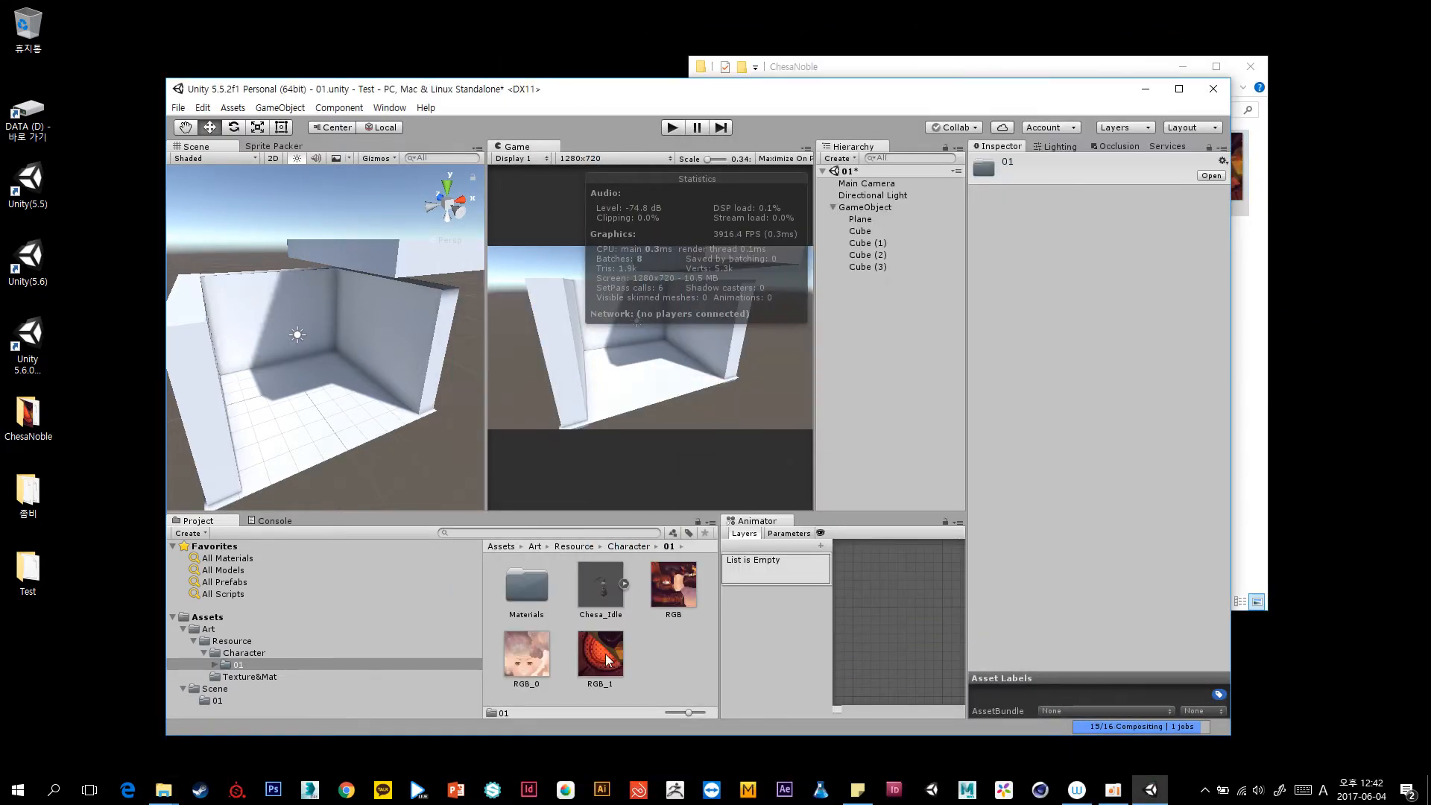
double_click(628, 90)
Move the RGB, RGB_0 and RGB_1 textures into the Materials folder inside Character/01.
click(347, 610)
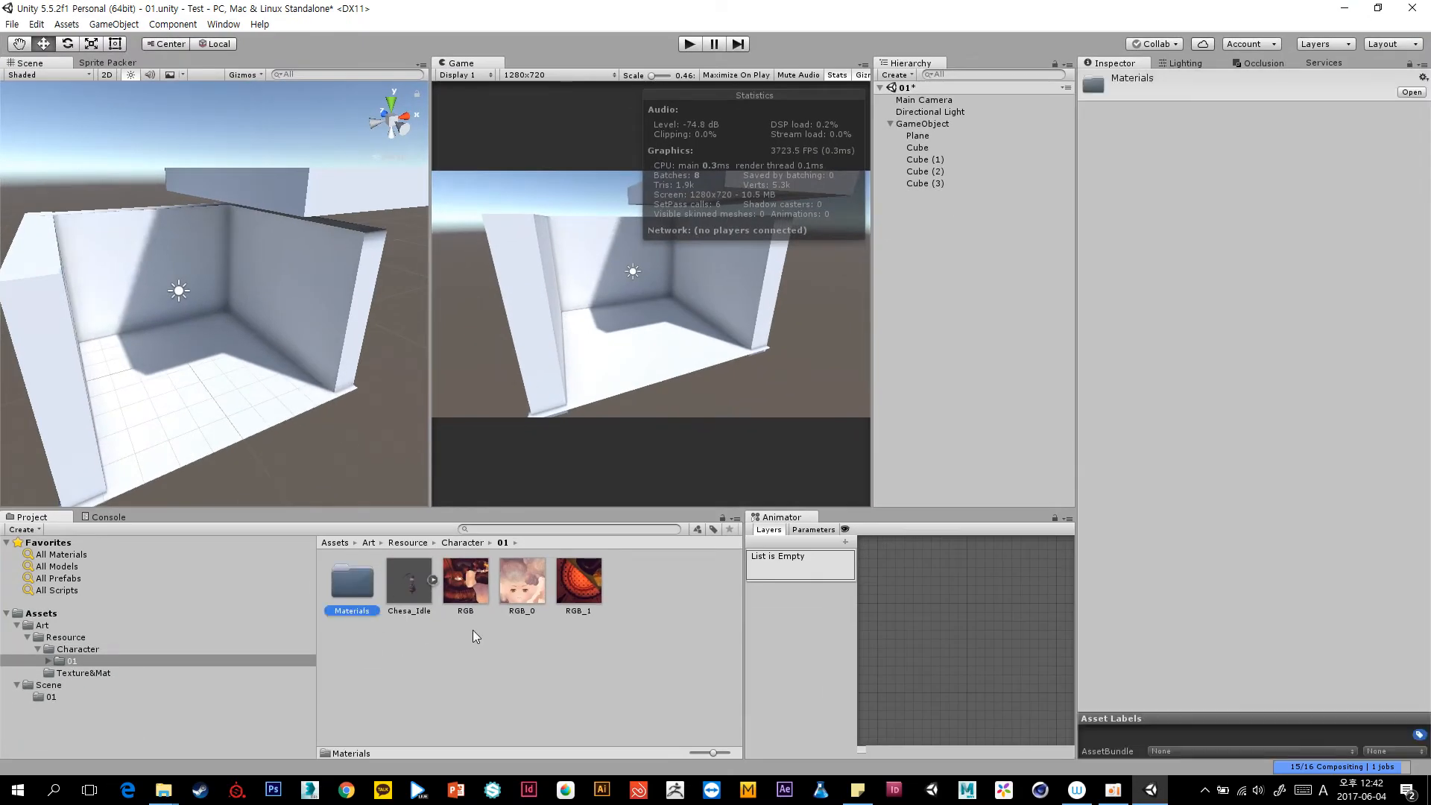
click(470, 596)
shift+click(569, 596)
drag(471, 600, 341, 595)
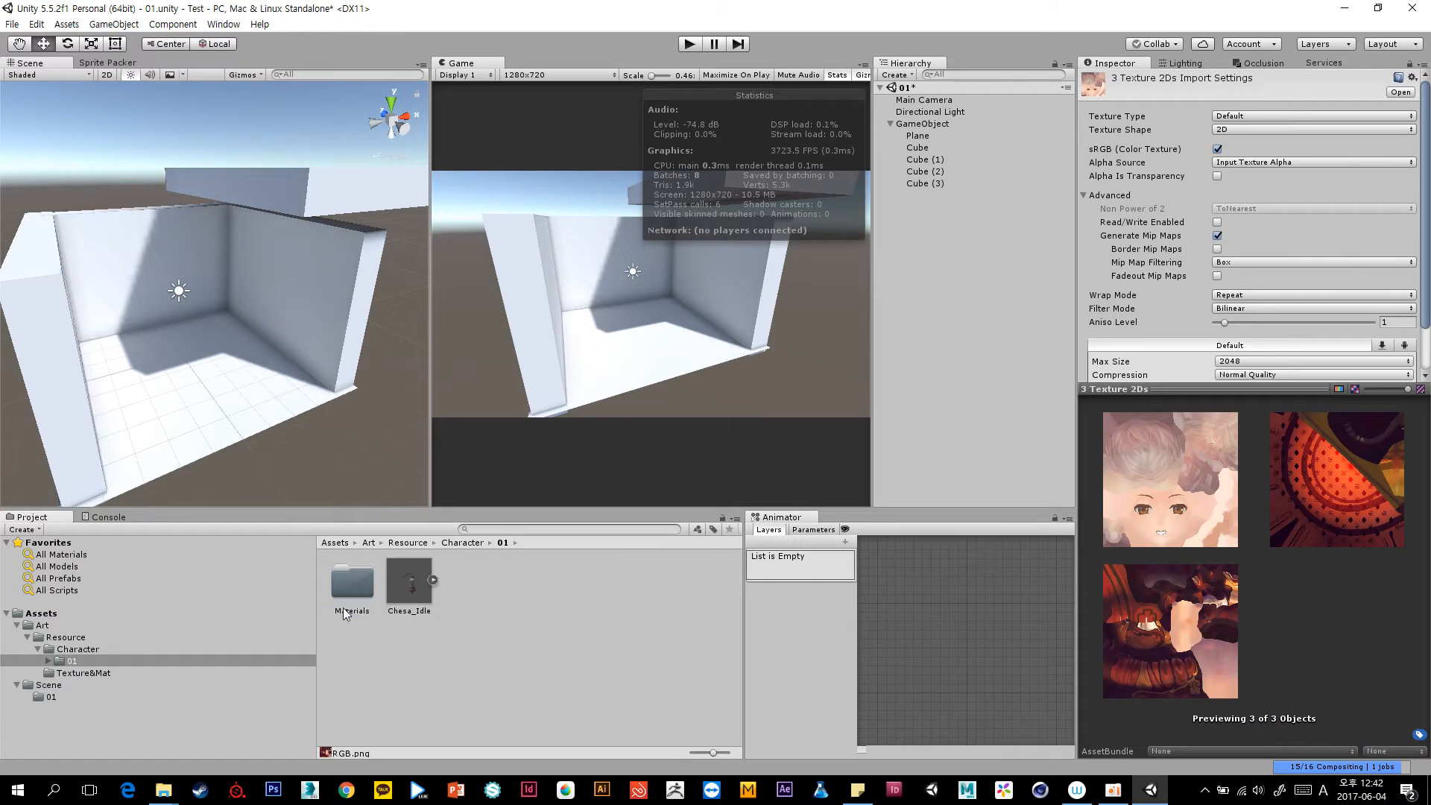
Open the Materials folder and check the Albedo textures of the RGB, RGB_0 and RGB_1 materials.
double_click(347, 607)
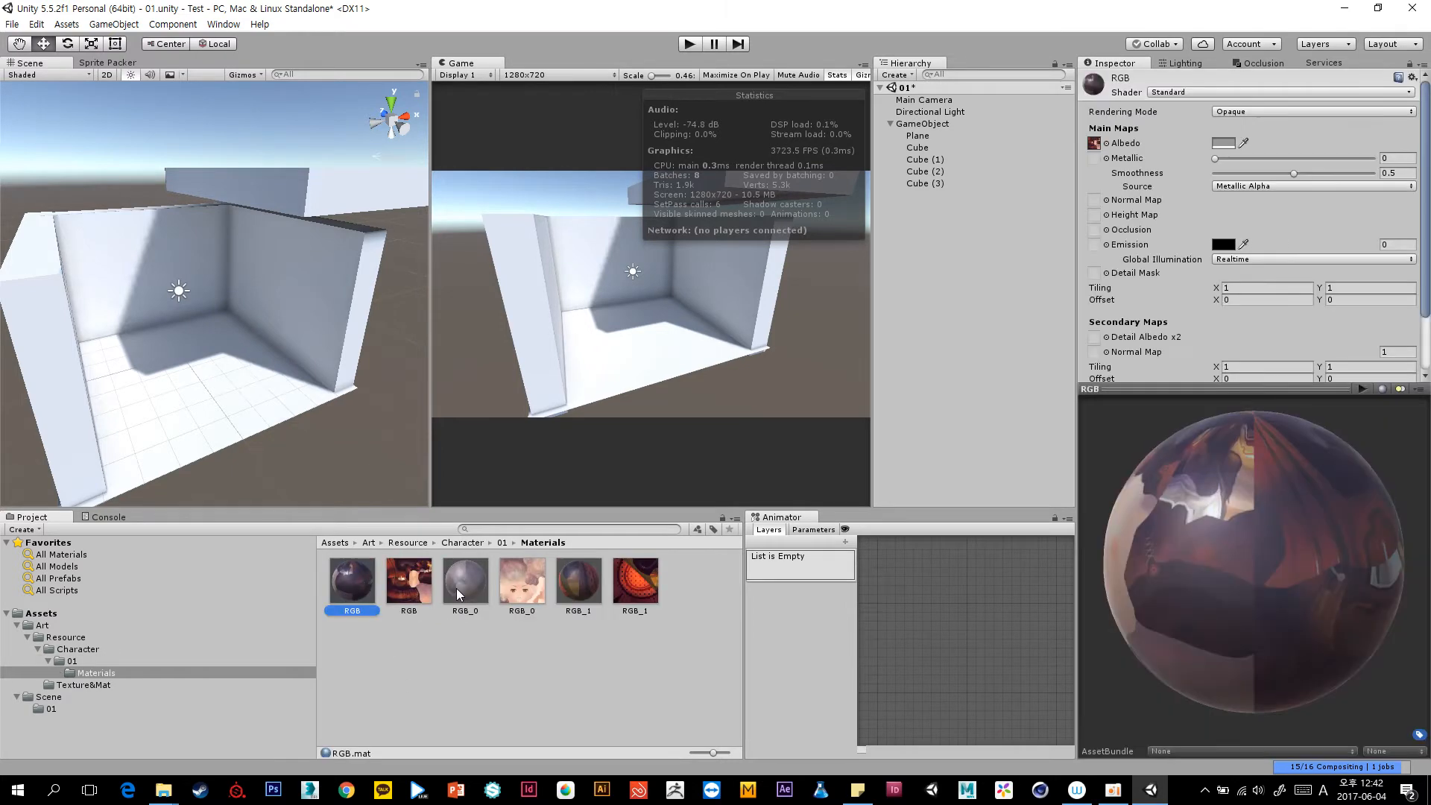
drag(411, 591, 1092, 143)
click(467, 592)
click(579, 587)
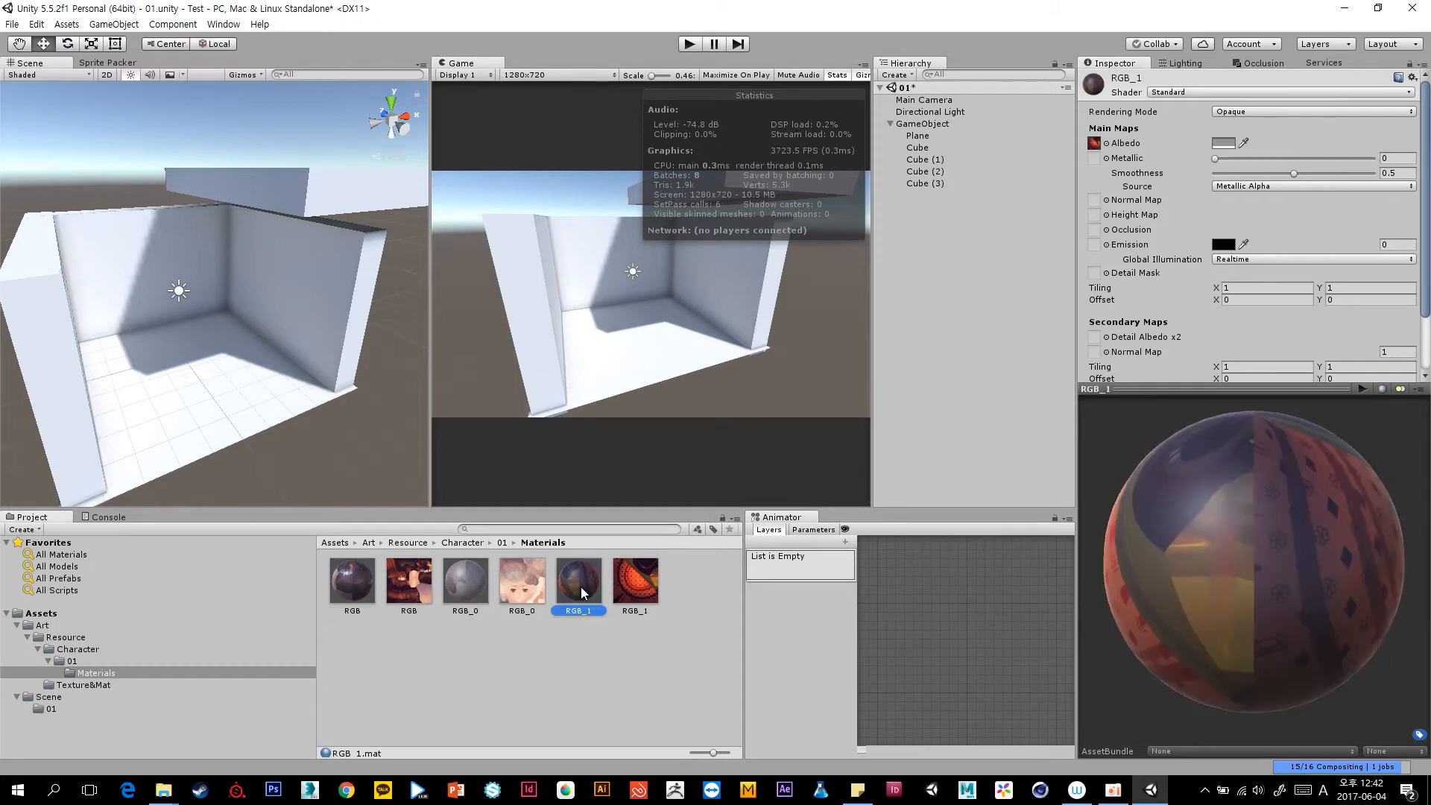
click(481, 619)
click(463, 606)
click(474, 633)
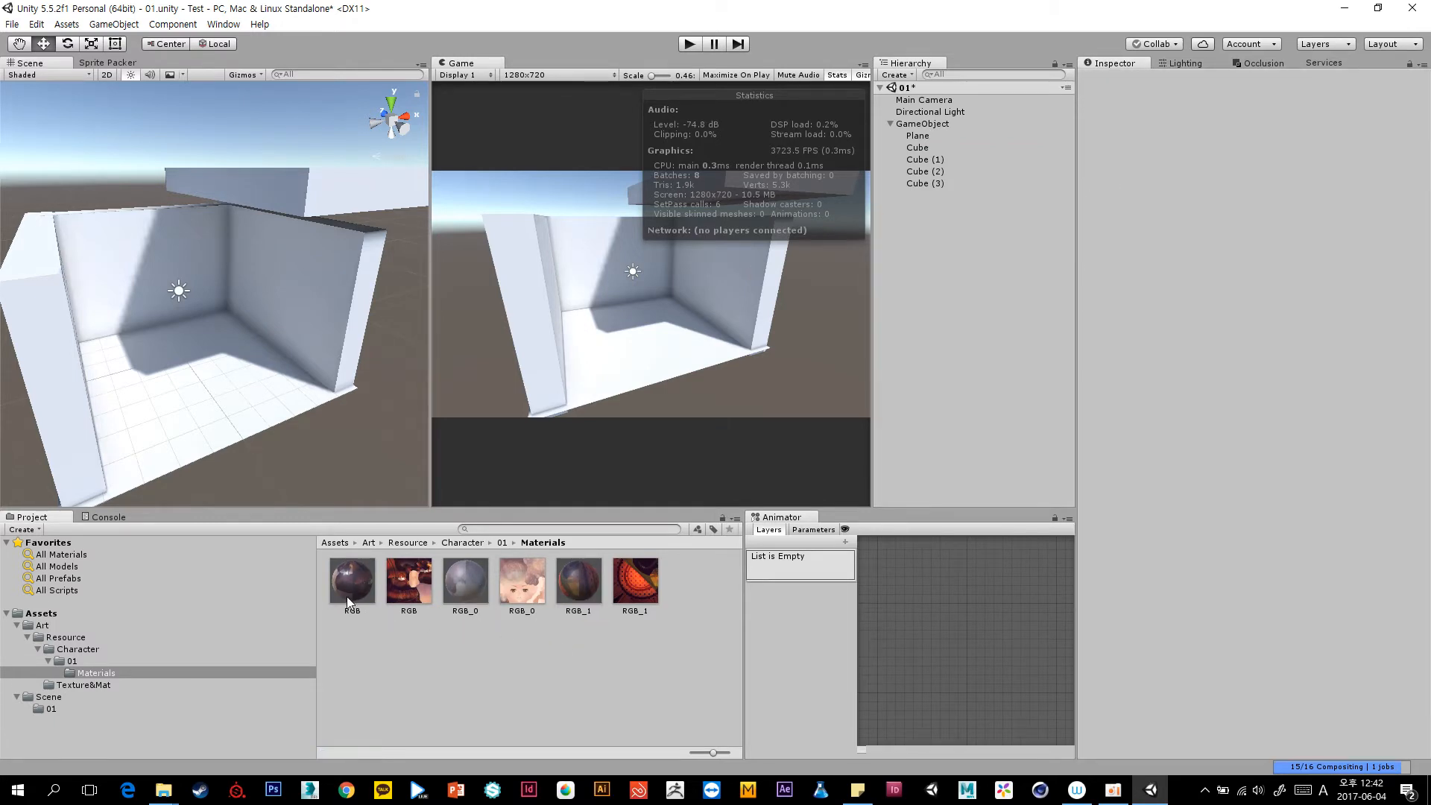
click(461, 596)
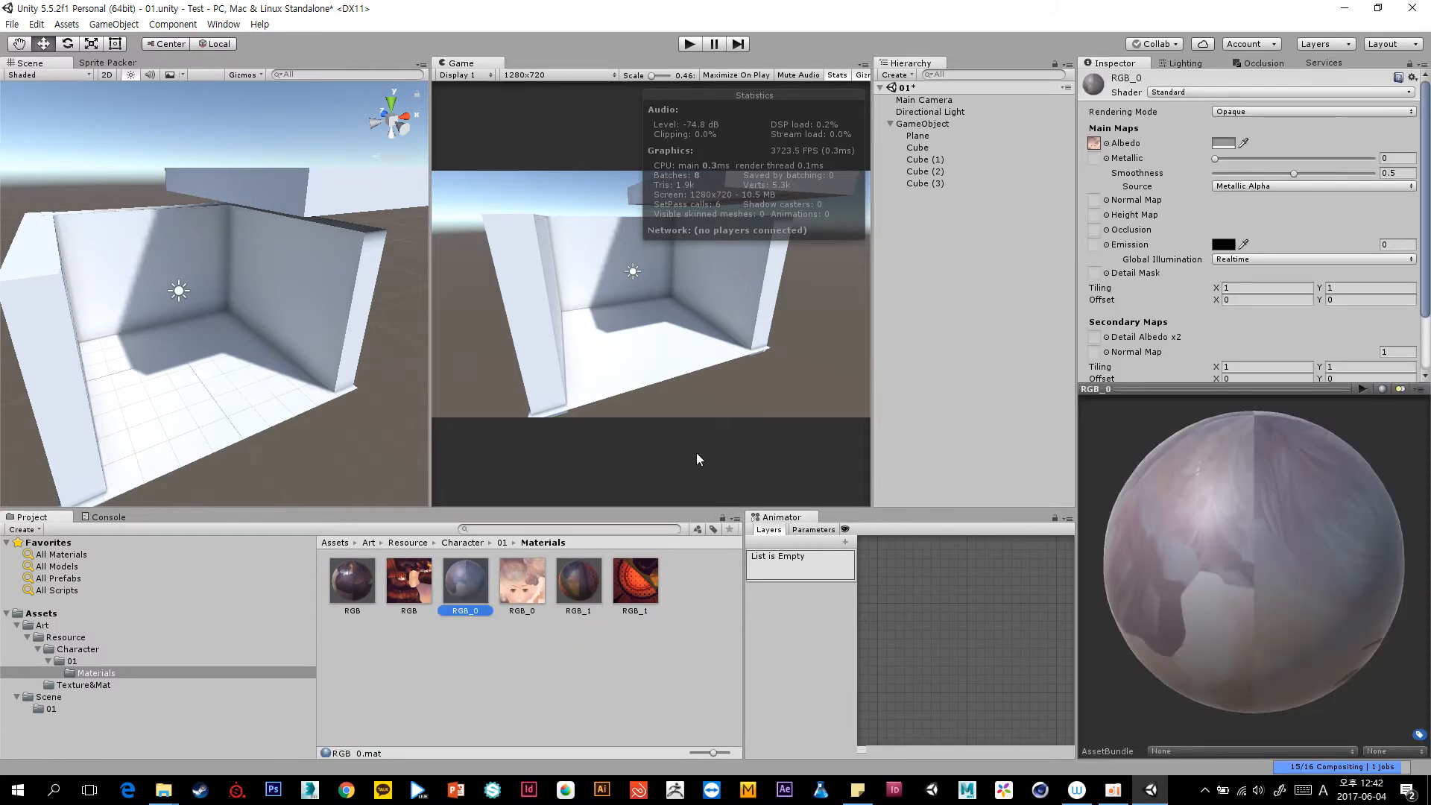
click(580, 585)
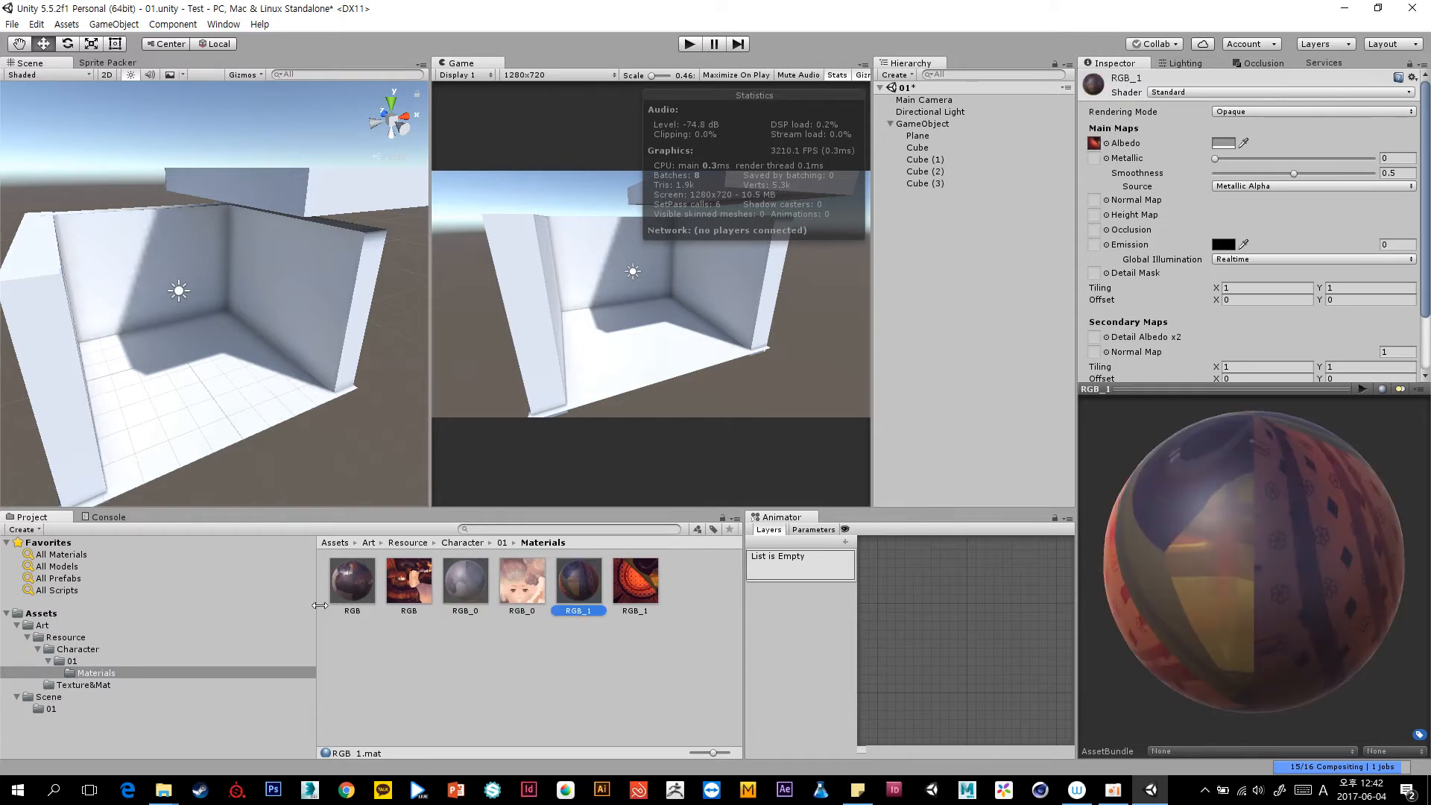
click(387, 662)
Add the Chesa_Idle model from the Character/01 folder to the scene and set its Y rotation to 180.
click(99, 661)
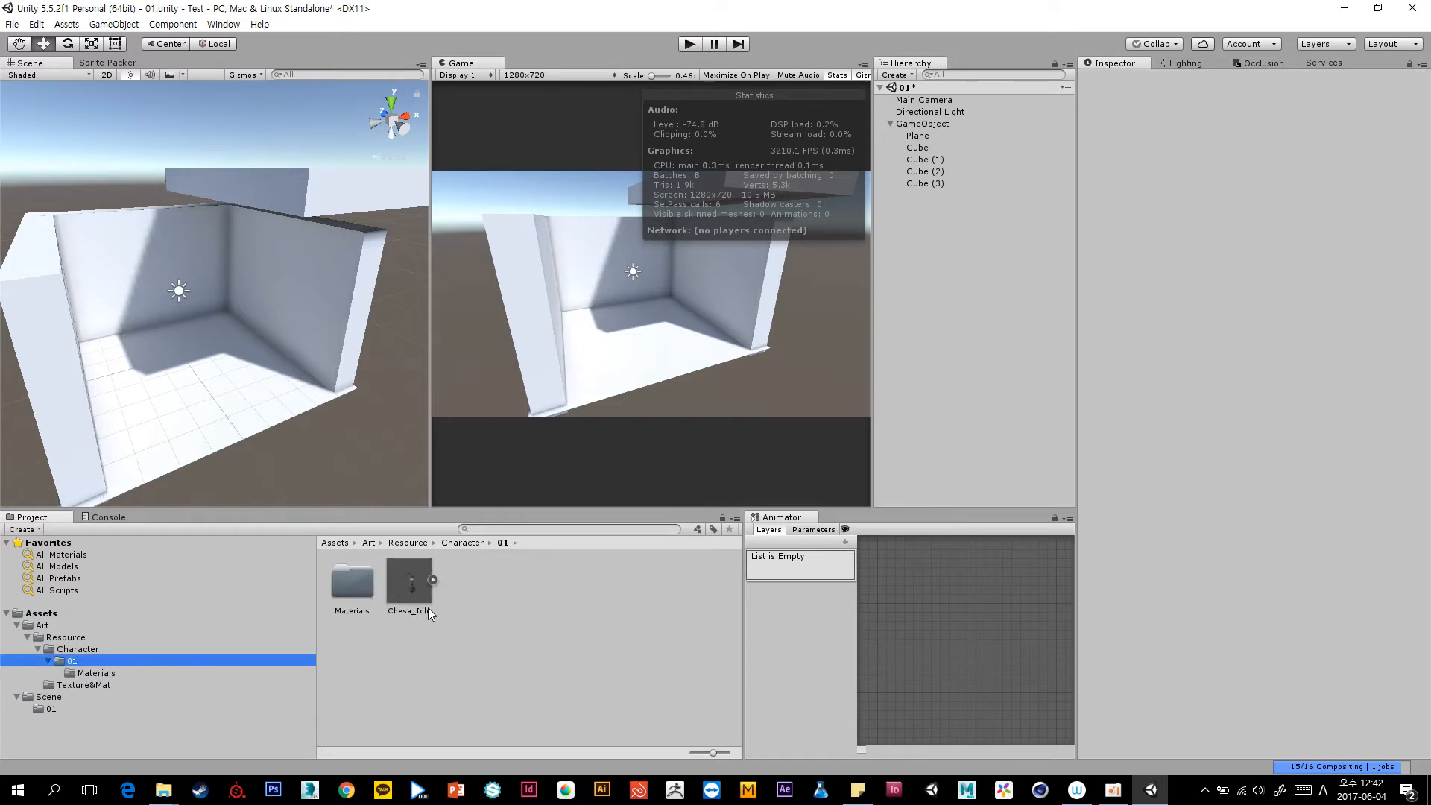
drag(414, 597, 948, 272)
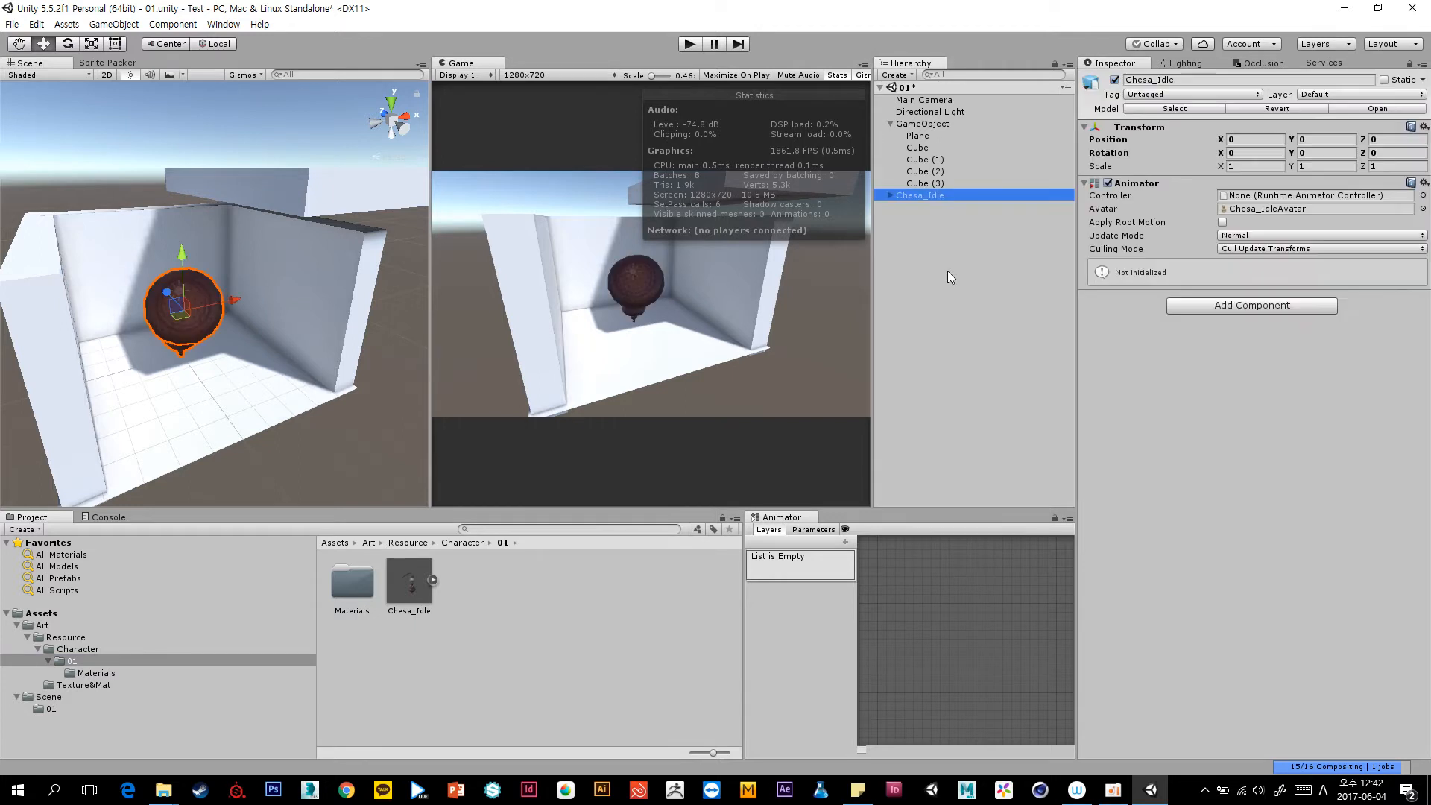
click(889, 124)
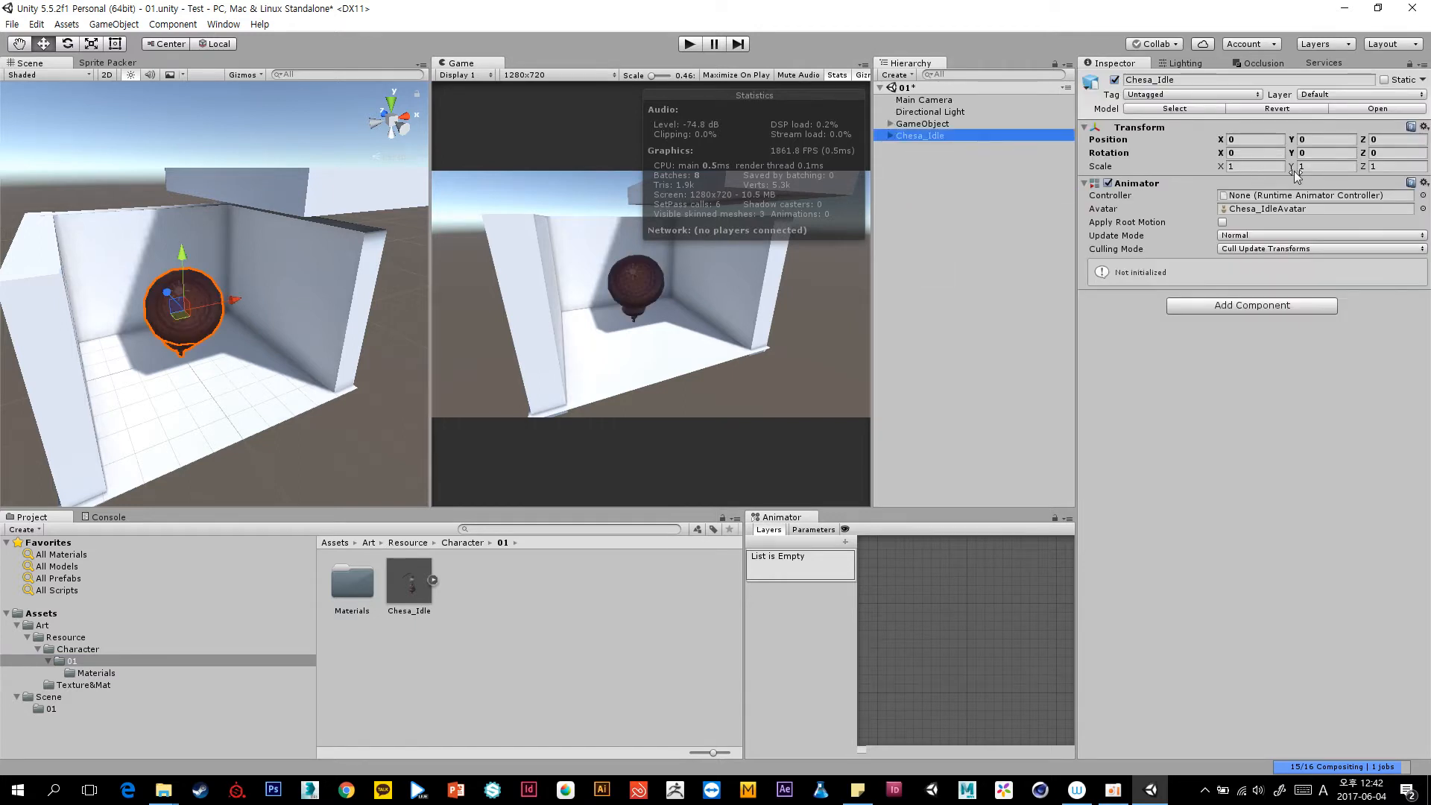
click(1325, 153)
text(180)
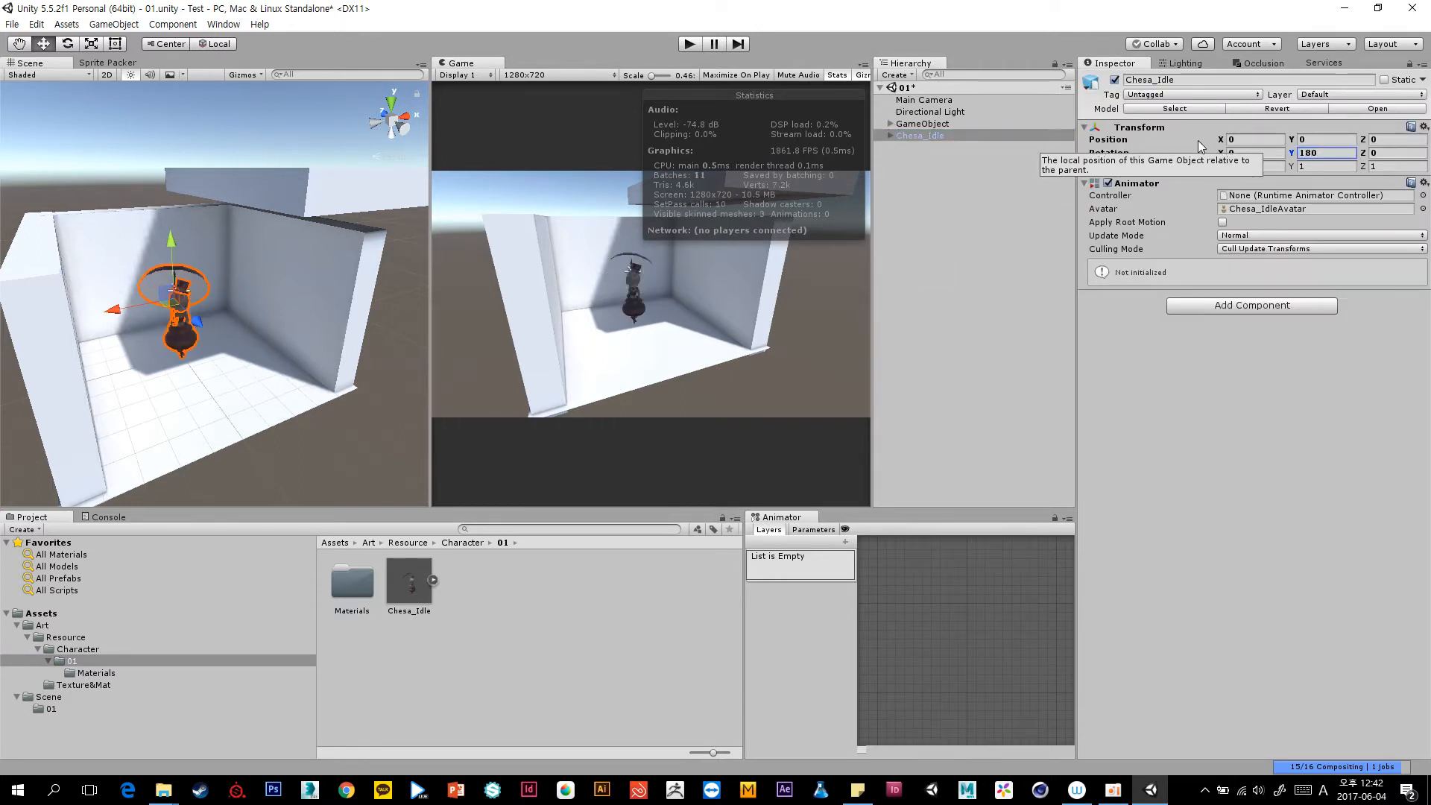
Move the Chesa_Idle model along the Z axis to about -2.34 and inspect it up close.
drag(197, 322, 216, 342)
scroll(257, 391, up, 5)
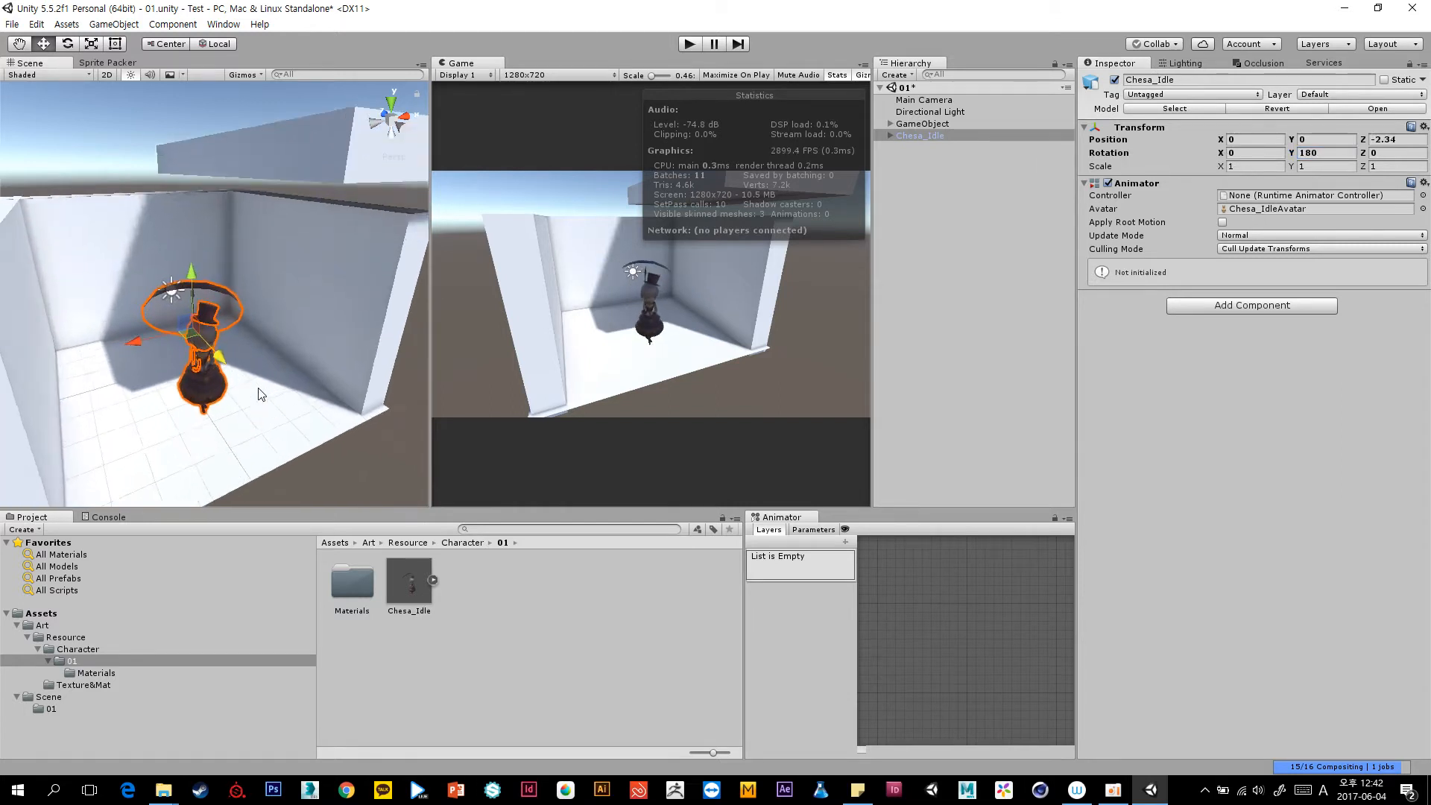
middle_drag(275, 425, 259, 395)
scroll(183, 384, up, 6)
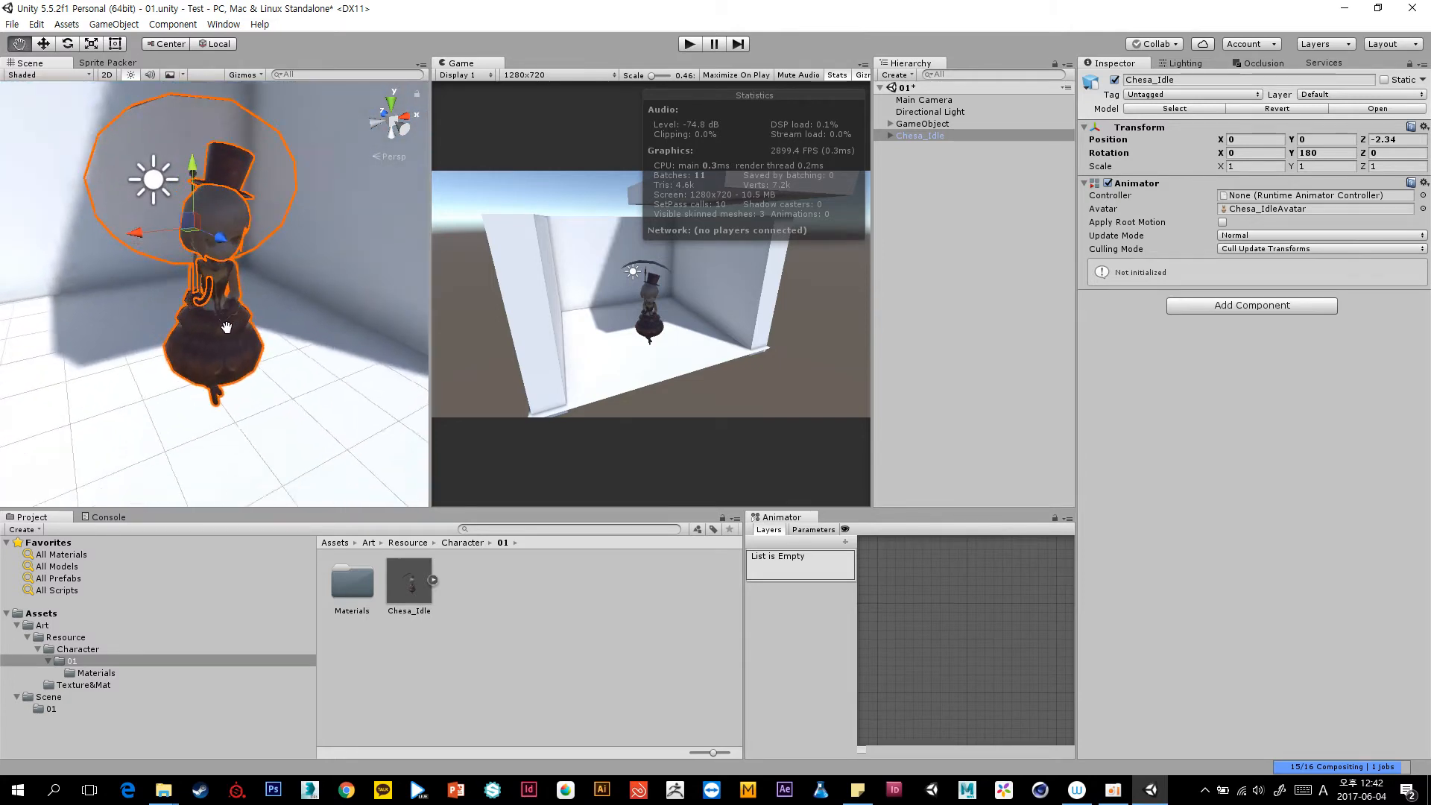
mouse_move(211, 359)
alt+mouse_down()
mouse_move(552, 441)
mouse_move(623, 351)
mouse_move(202, 355)
alt+mouse_up()
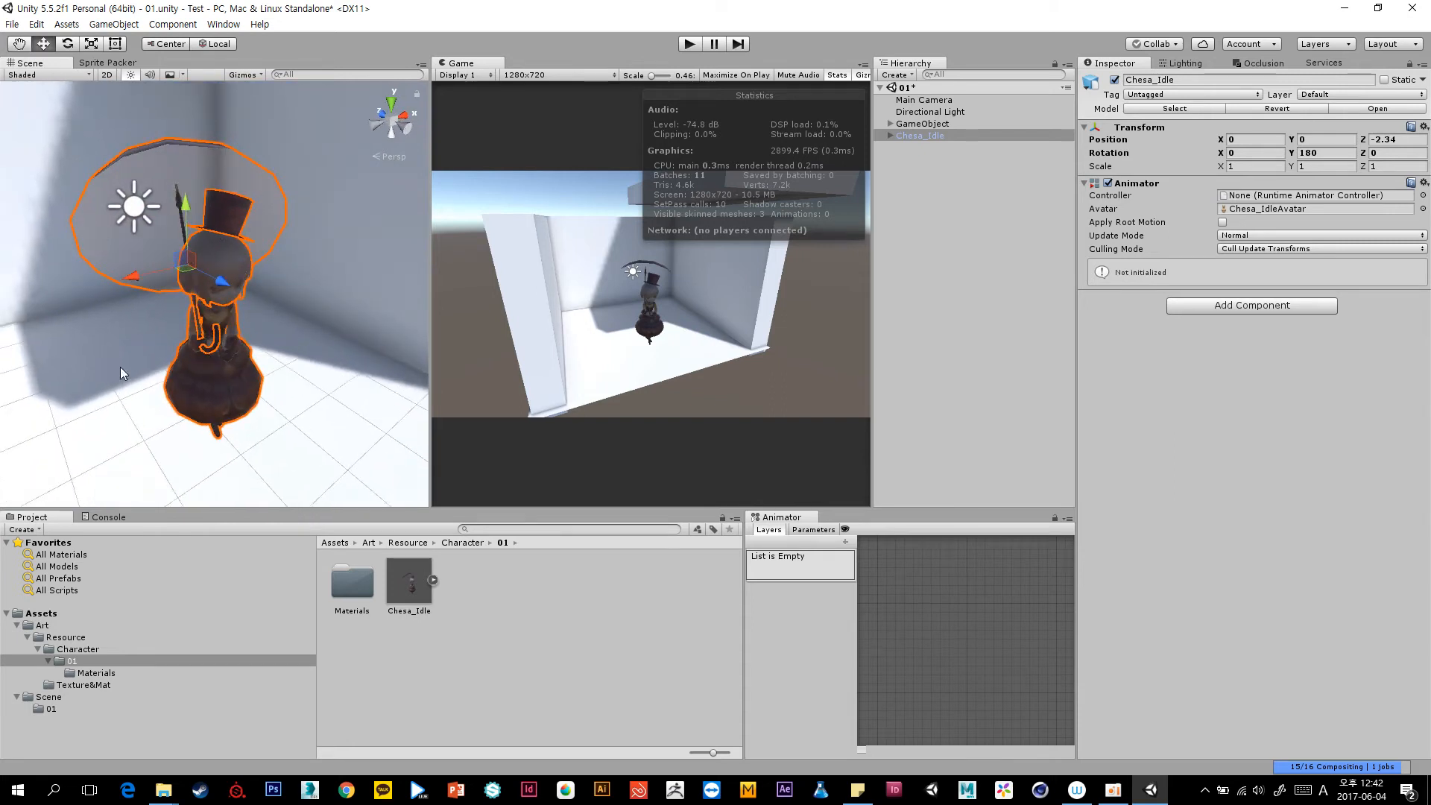
Try moving Chesa_Idle to another spot in the room and undo the move.
scroll(119, 366, down, 9)
drag(230, 291, 131, 337)
key(ctrl+z)
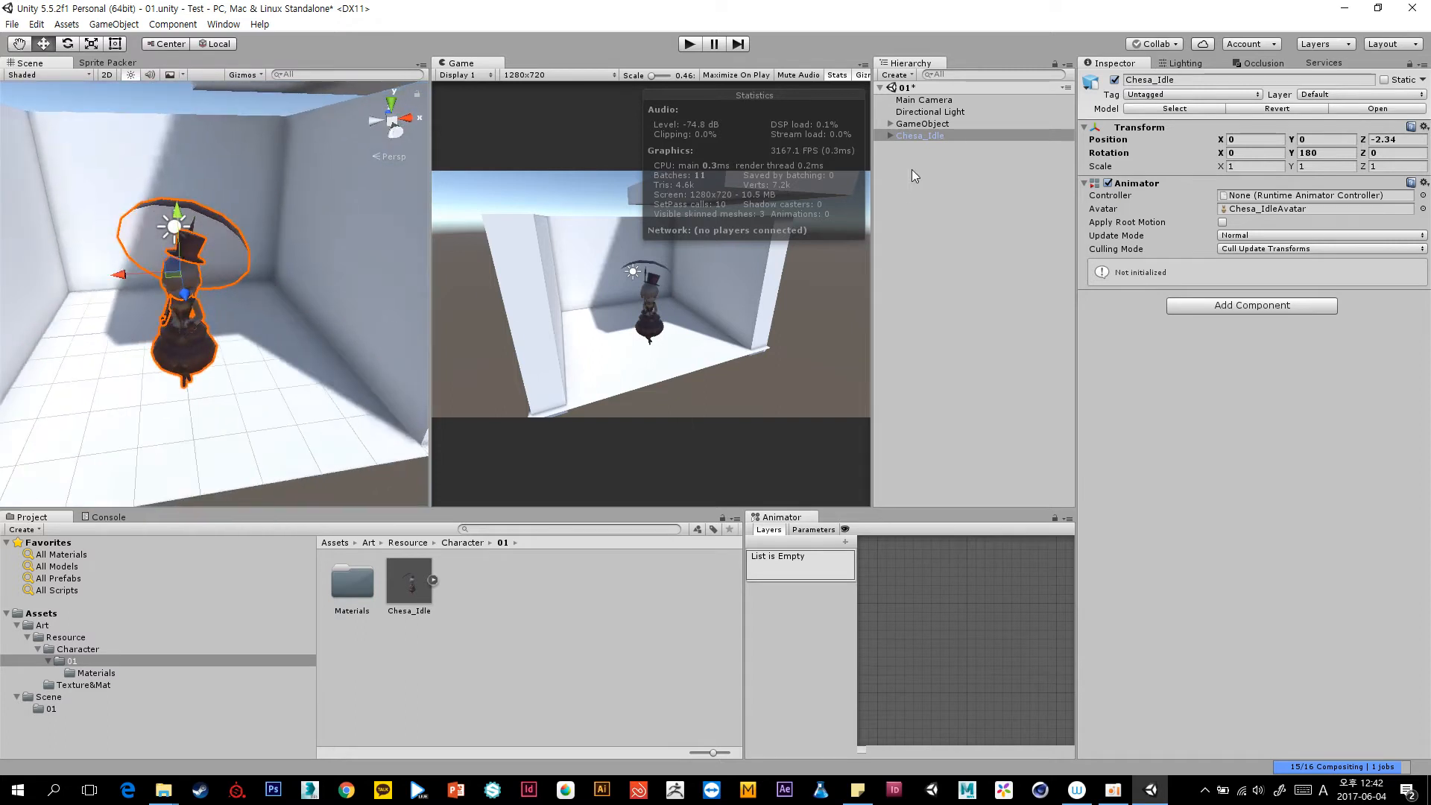
Examine the Directional Light's Baking mode options and how the character is lit inside the room.
click(933, 113)
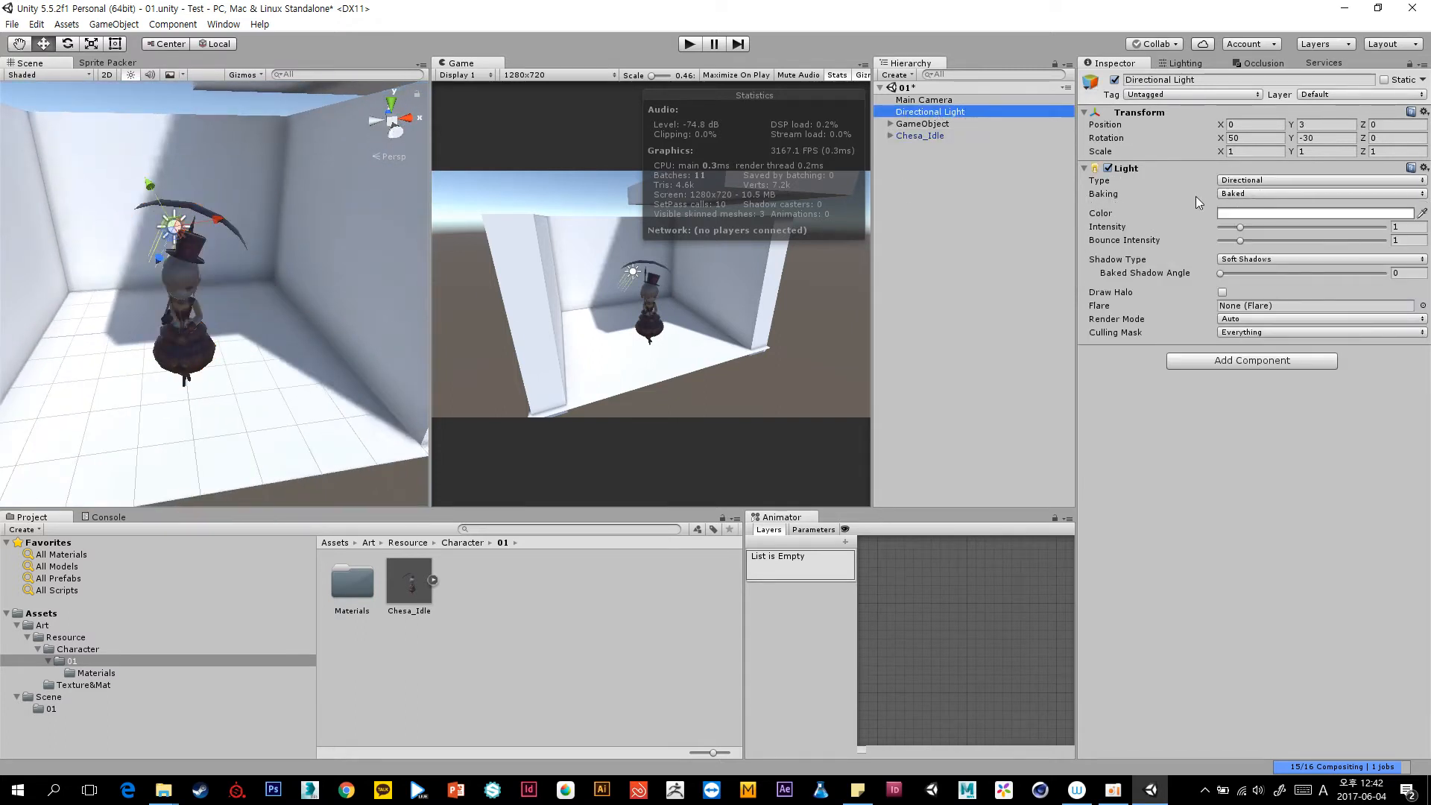
click(1245, 193)
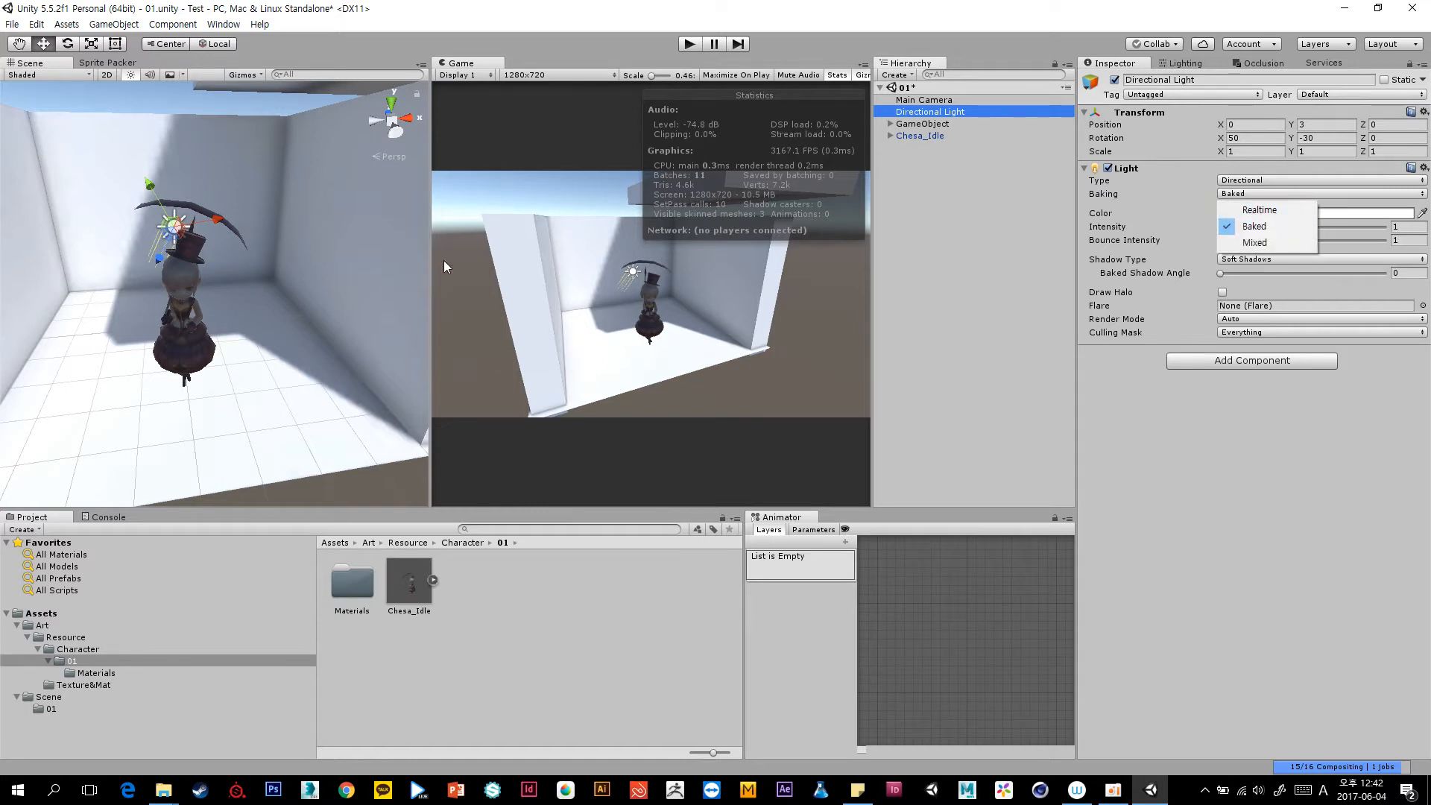
click(194, 339)
alt+drag(196, 295, 198, 344)
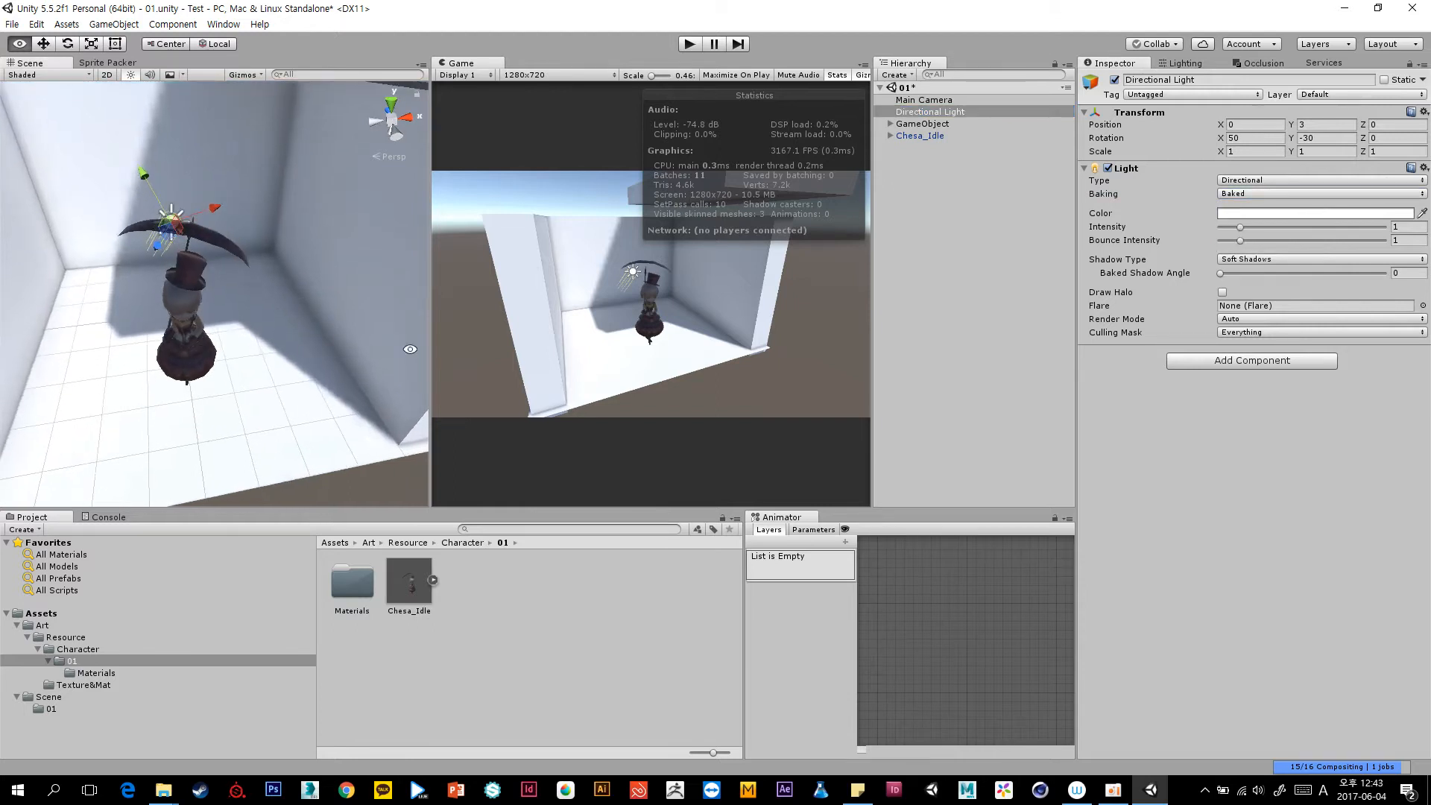
Examine the Chesa_Idle character's shading up close from several angles inside the room.
click(923, 209)
alt+drag(194, 246, 793, 271)
scroll(177, 216, up, 2)
scroll(353, 243, up, 3)
middle_drag(353, 243, 292, 288)
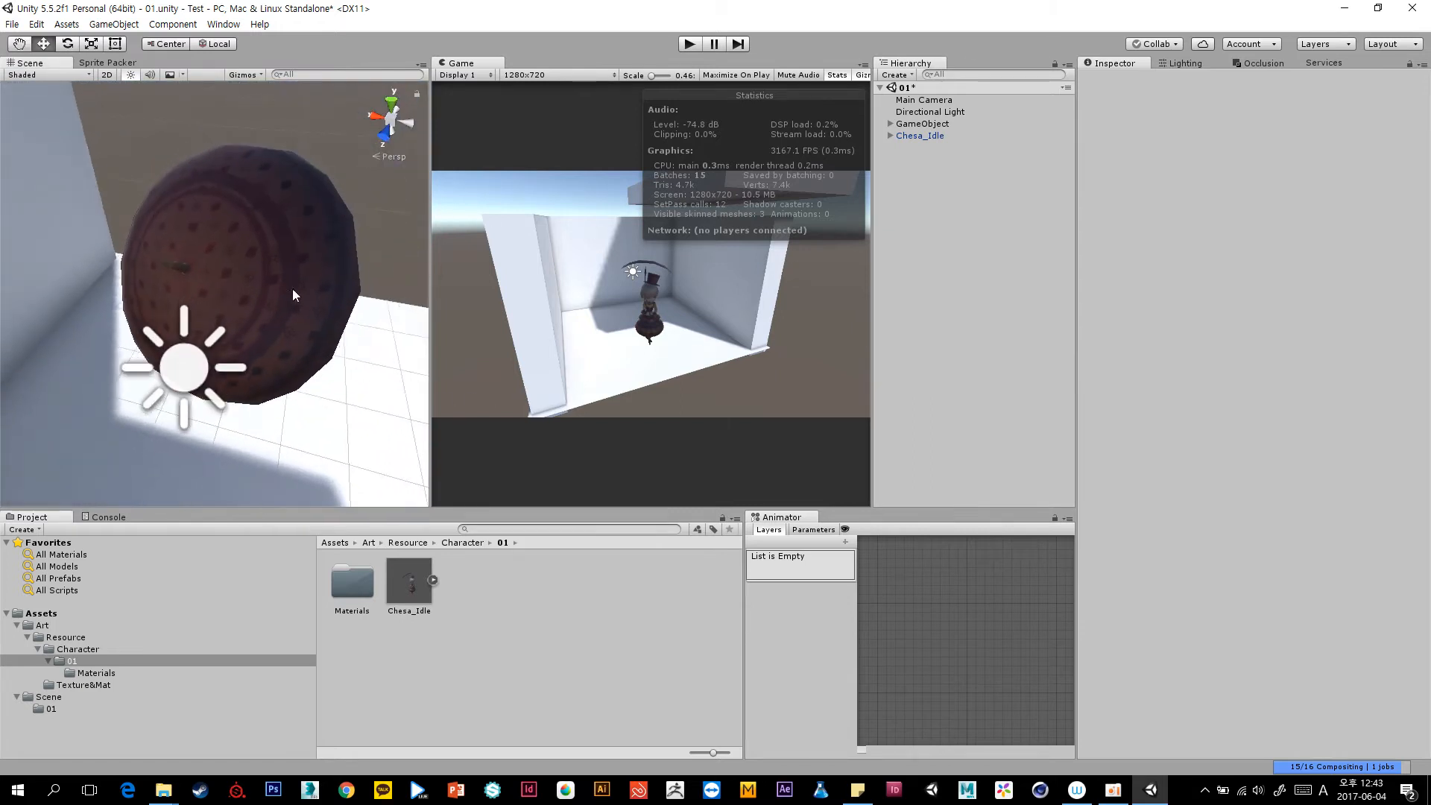
alt+drag(198, 289, 1224, 199)
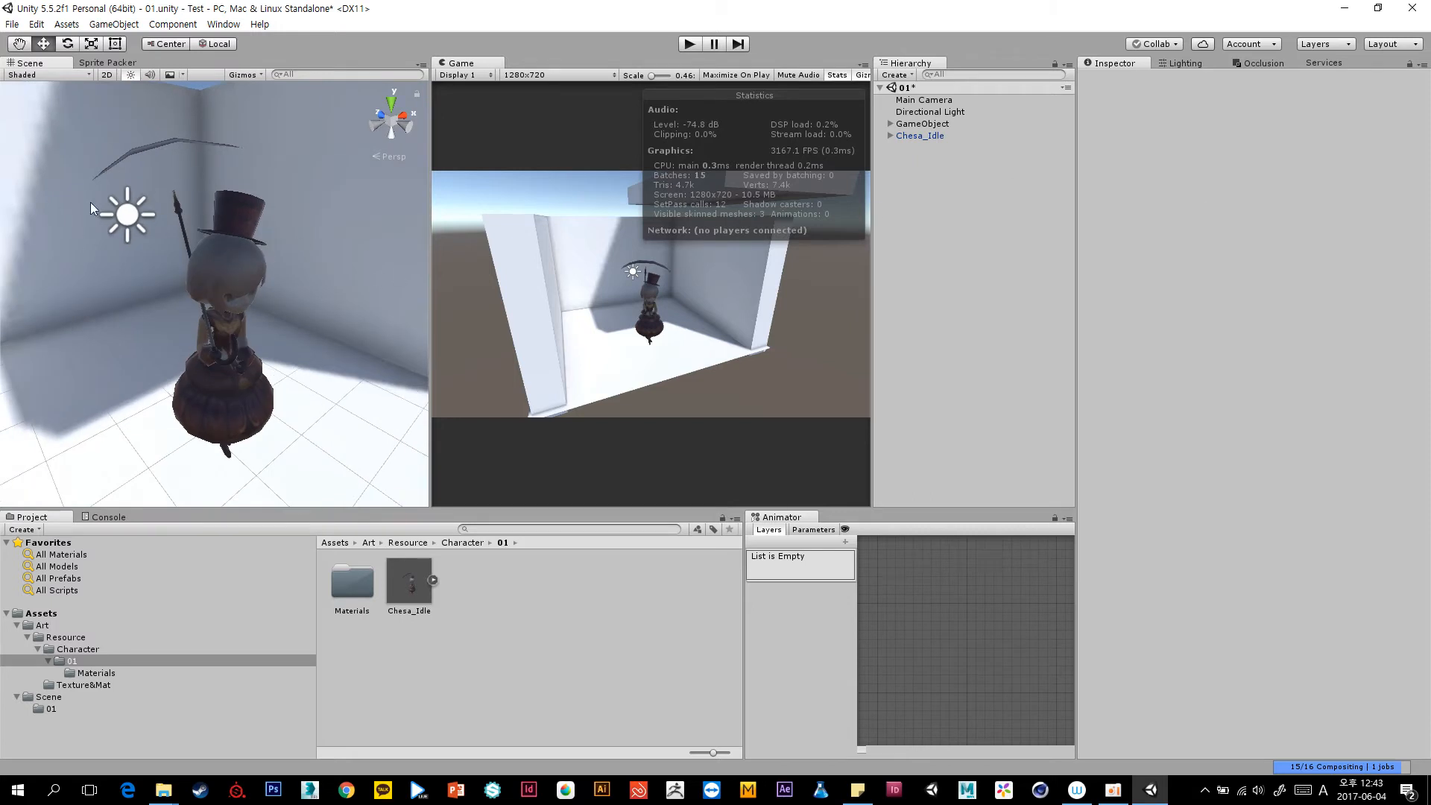
alt+drag(187, 222, 181, 306)
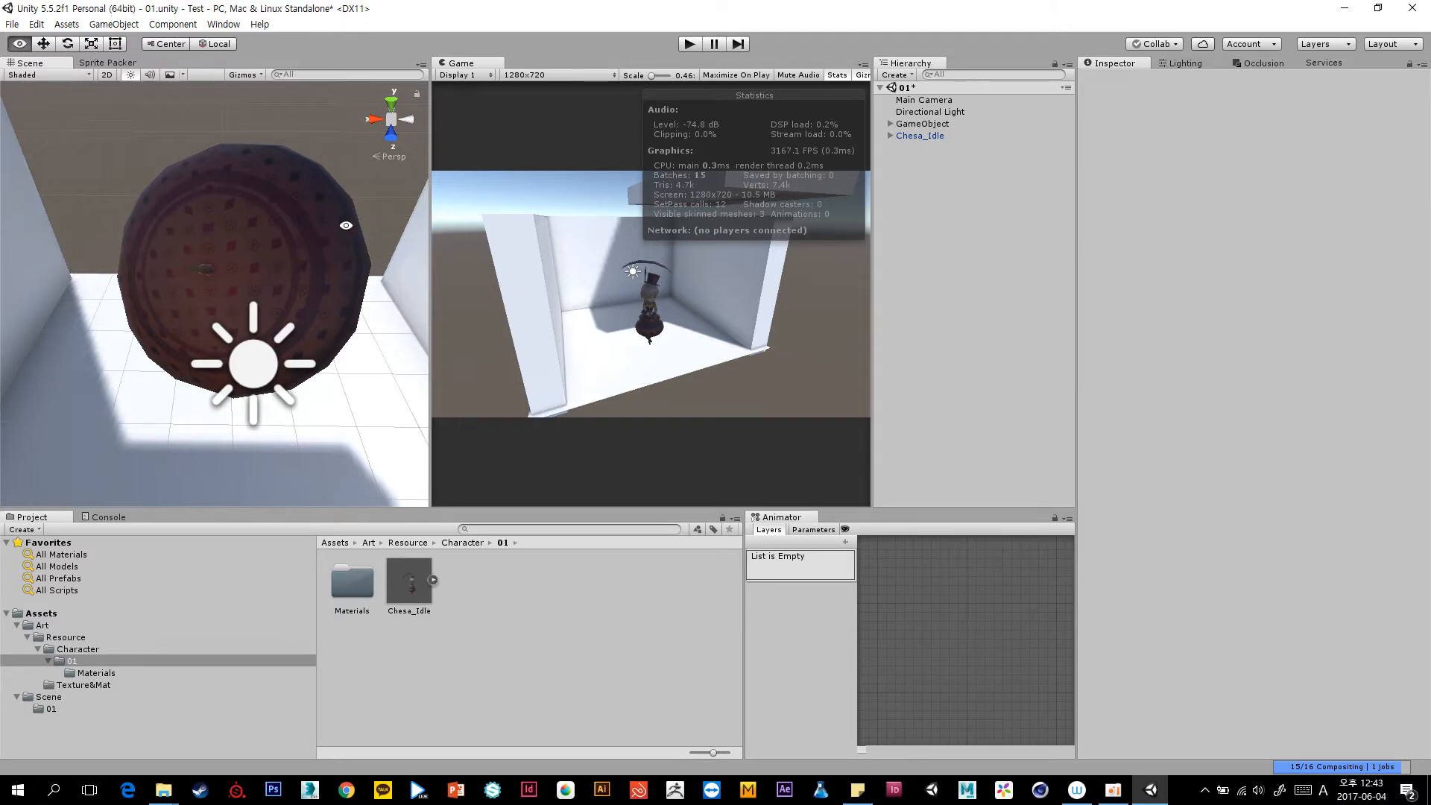
alt+drag(268, 275, 1420, 204)
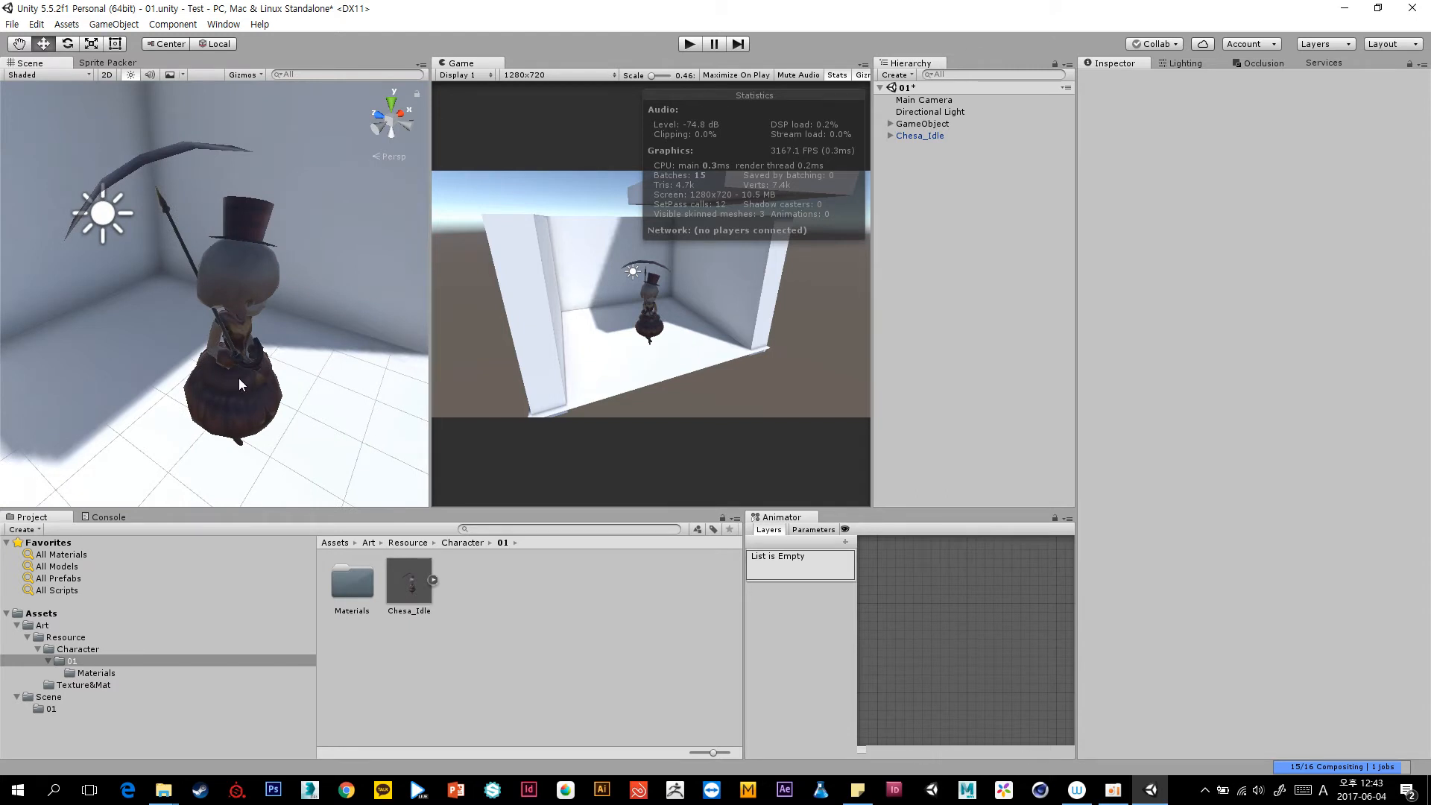
Change the shader of the character's RGB, RGB_0 and RGB_1 materials to Mobile/Bumped Diffuse.
double_click(350, 588)
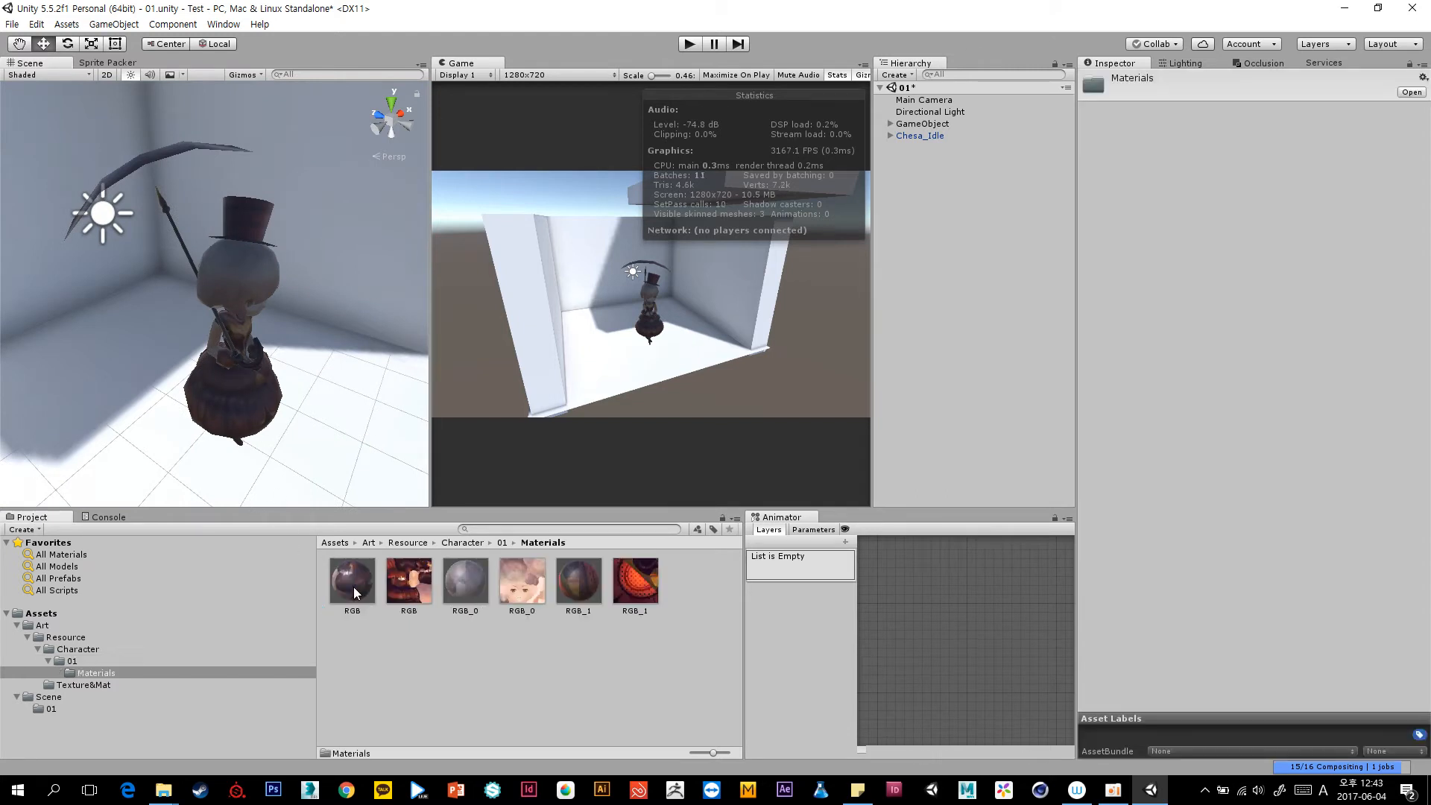
click(361, 643)
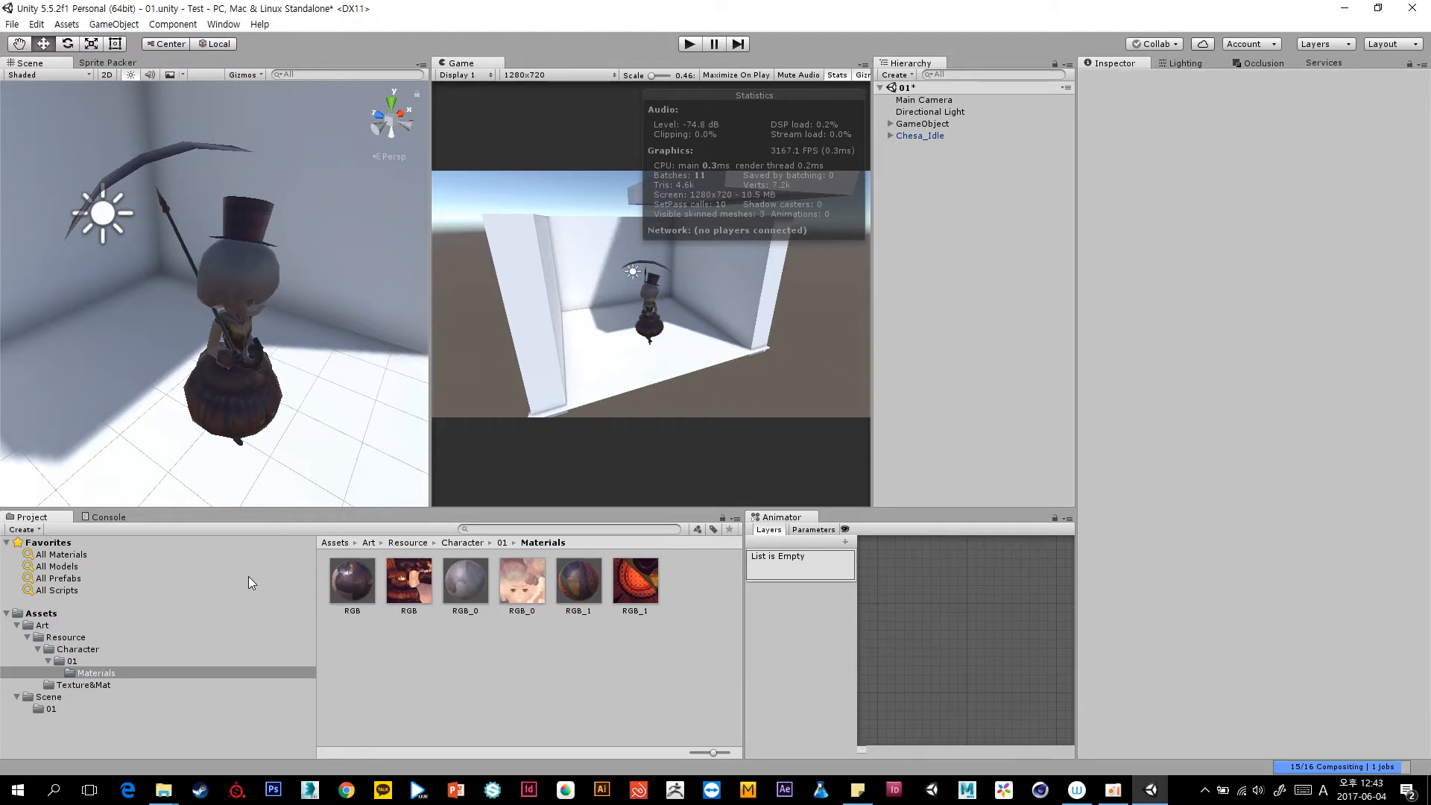
click(361, 599)
ctrl+click(451, 592)
ctrl+click(580, 589)
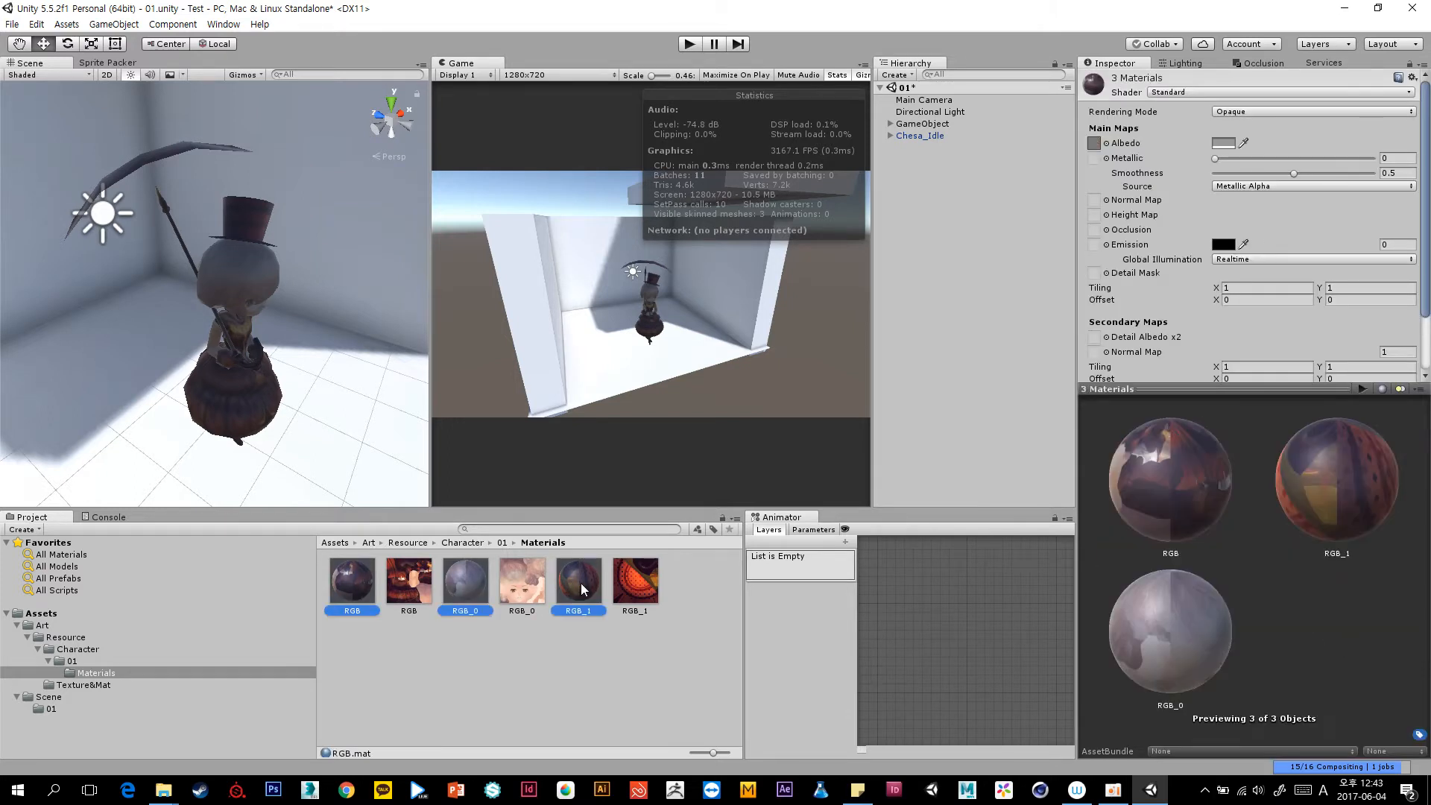
click(439, 721)
click(360, 591)
ctrl+click(453, 589)
ctrl+click(575, 585)
click(1170, 92)
mouse_move(1201, 173)
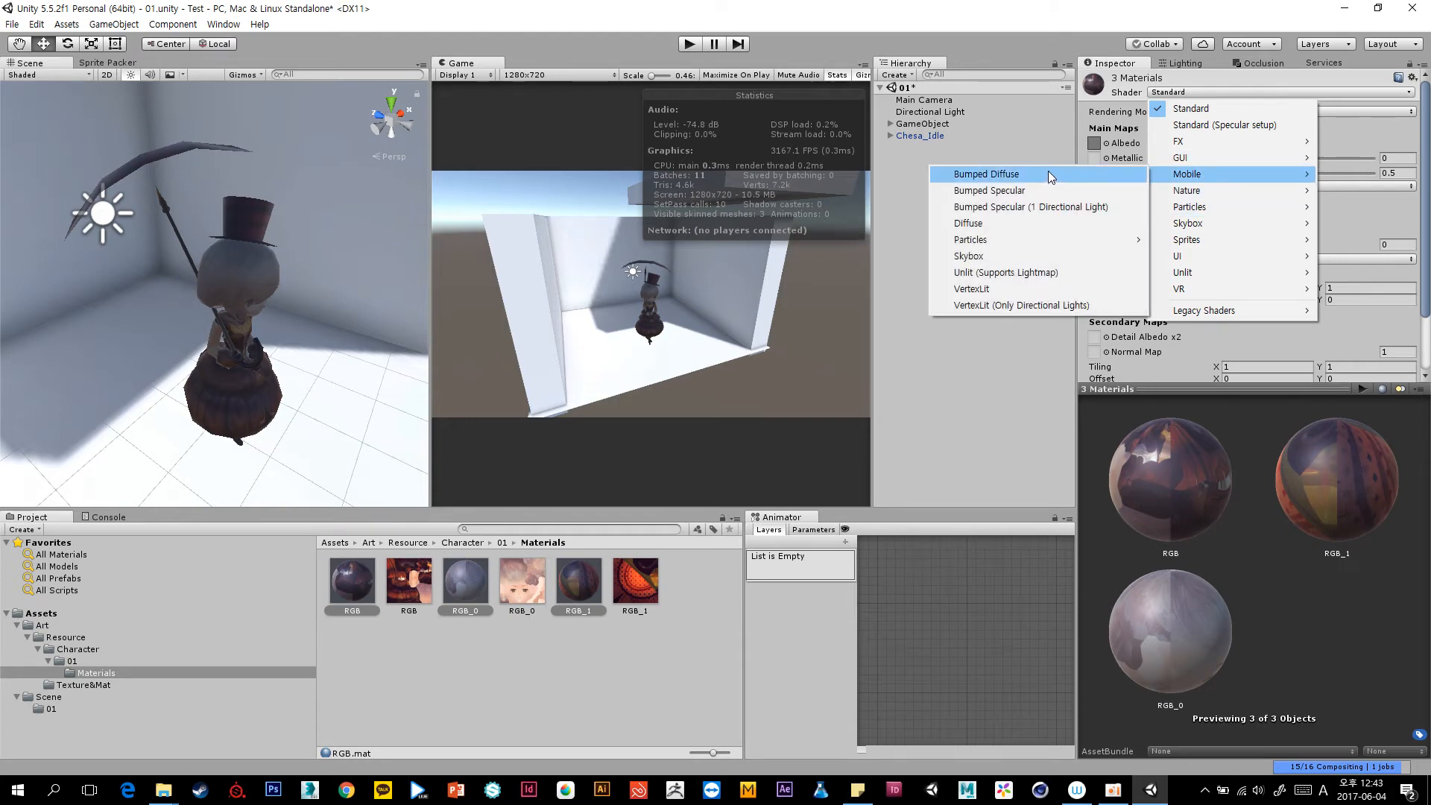
click(997, 176)
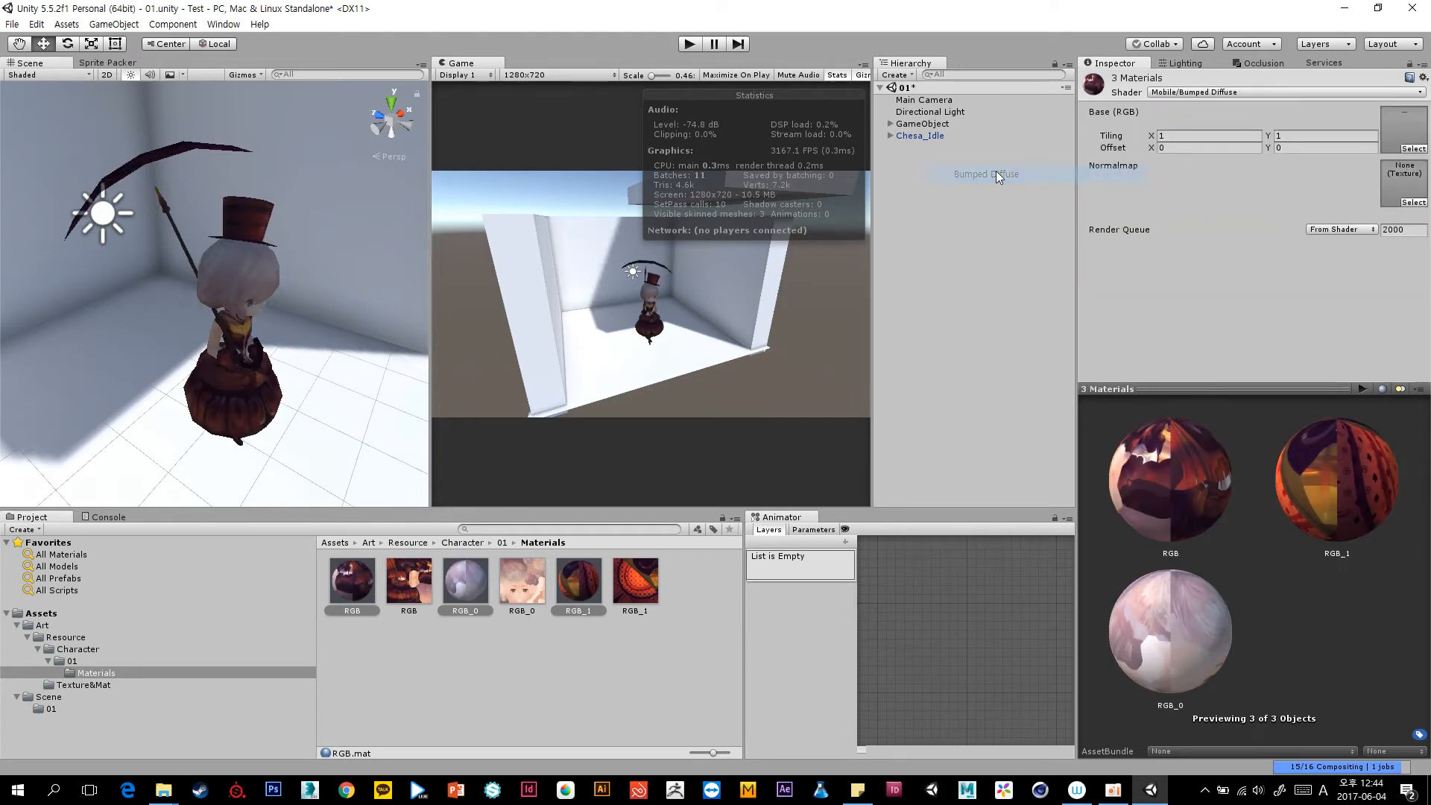
alt+drag(213, 265, 160, 205)
Switch the three character materials to the Mobile/Bumped Specular shader and save the scene.
click(1201, 93)
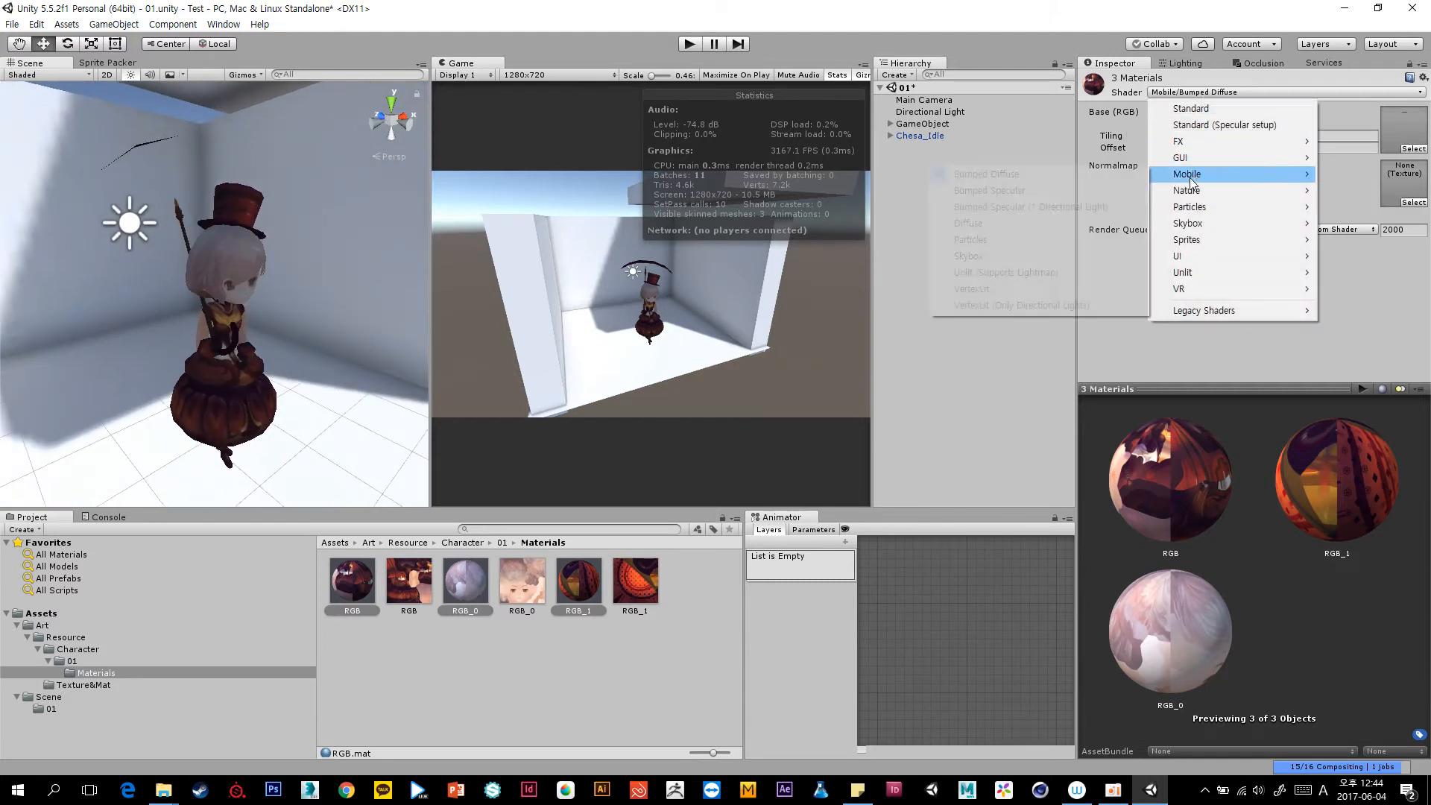
click(1071, 197)
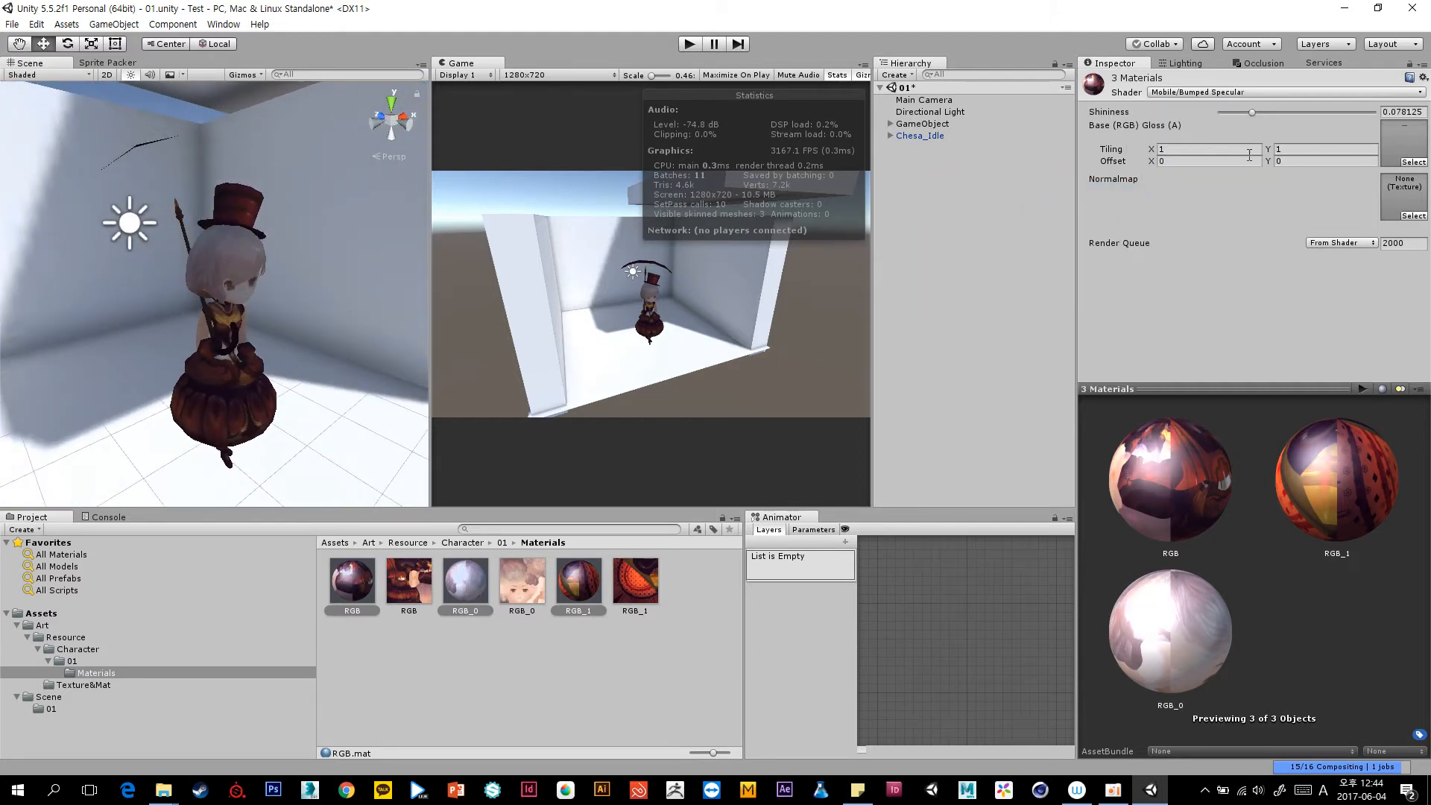
click(1232, 91)
mouse_move(1207, 174)
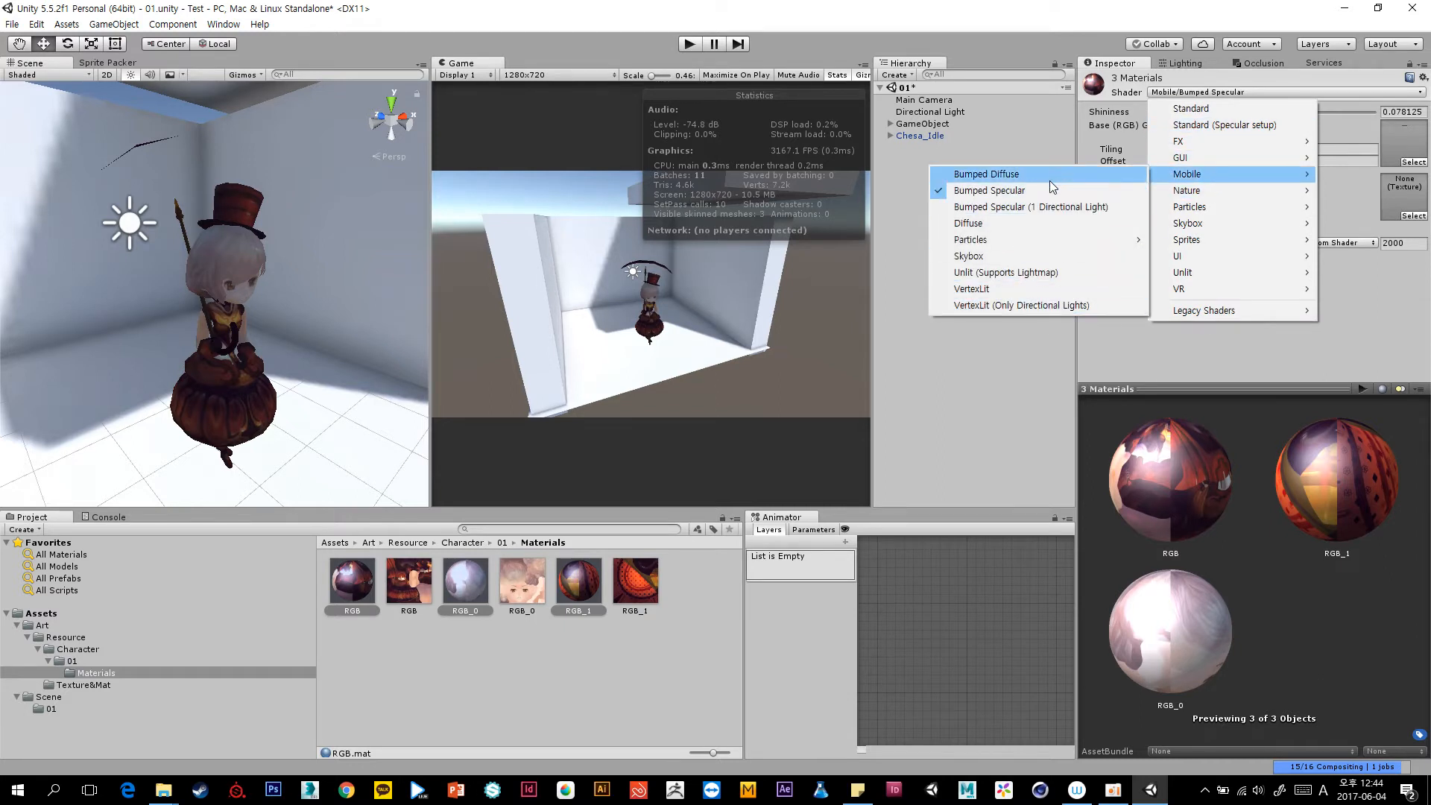
click(964, 395)
key(ctrl+s)
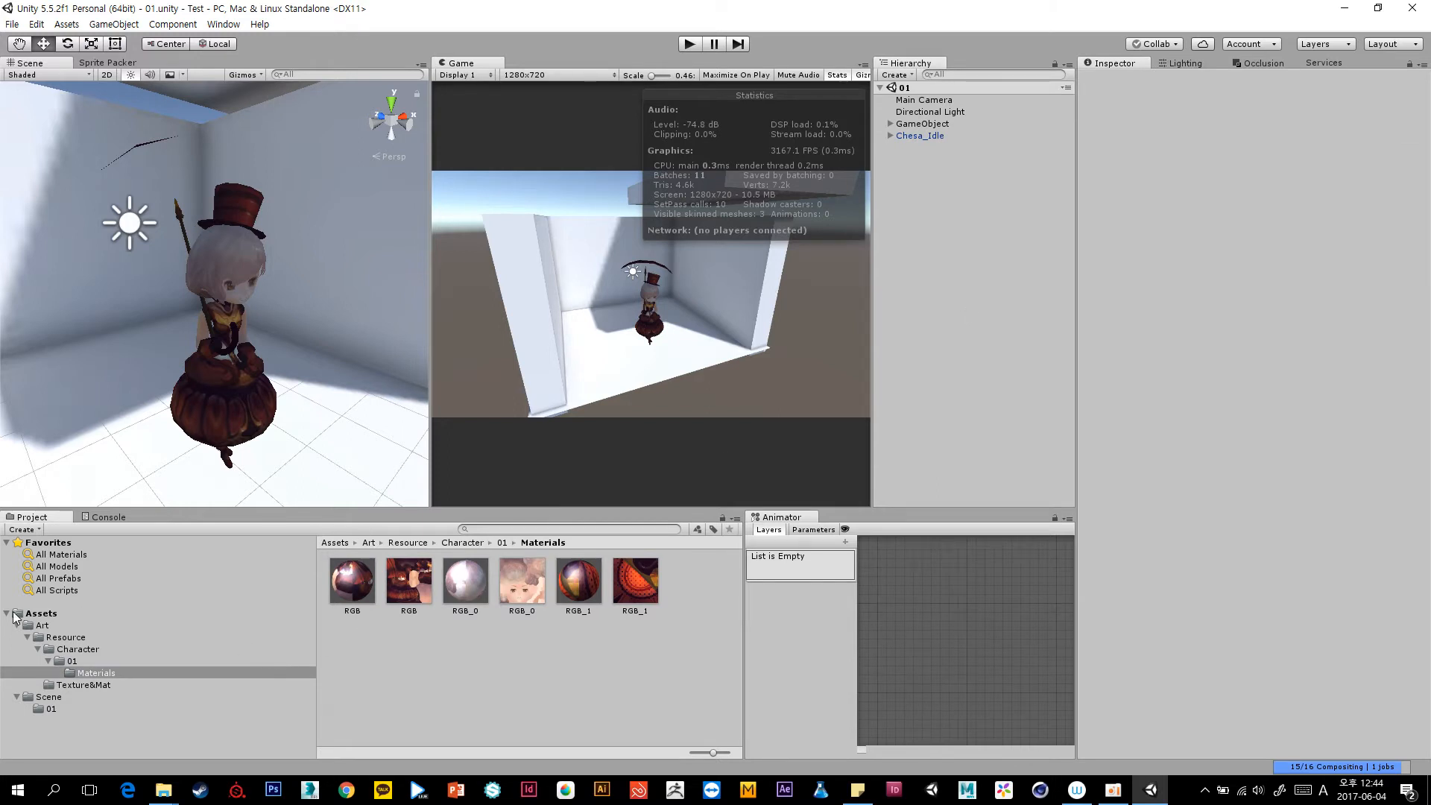
Open the package import options for the Assets folder.
click(41, 614)
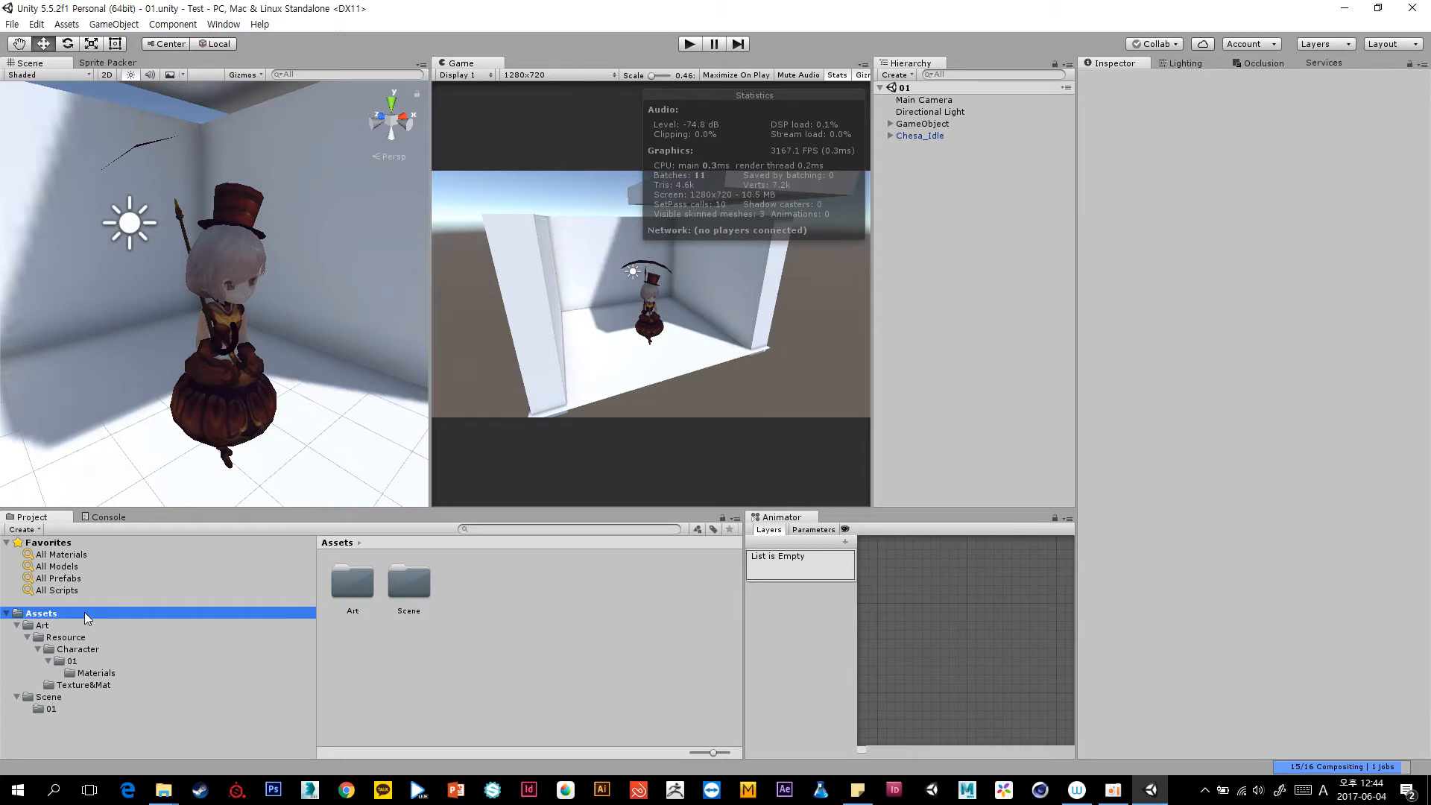
right_click(86, 616)
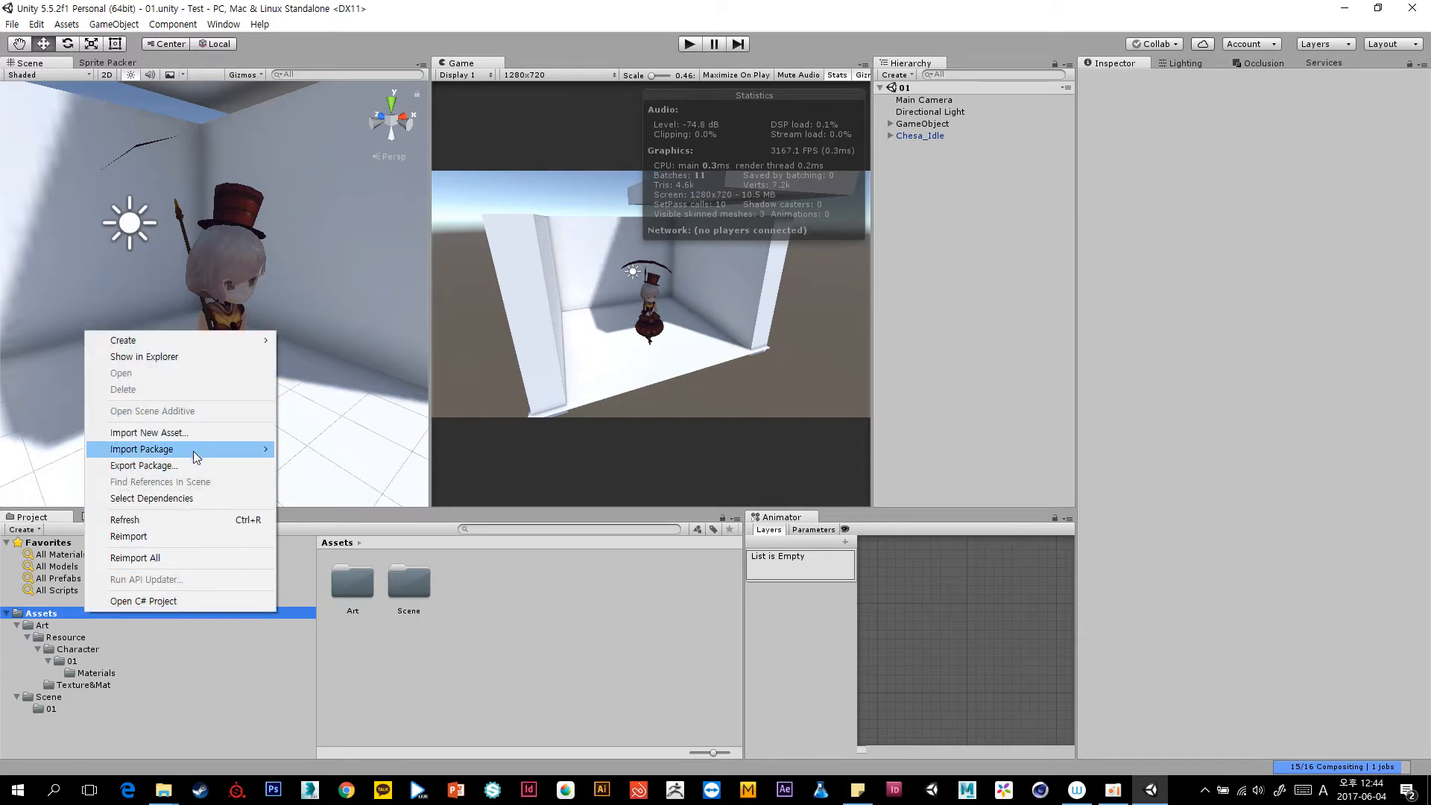
Import the complete Effects standard asset package into the project's Assets folder.
mouse_move(194, 449)
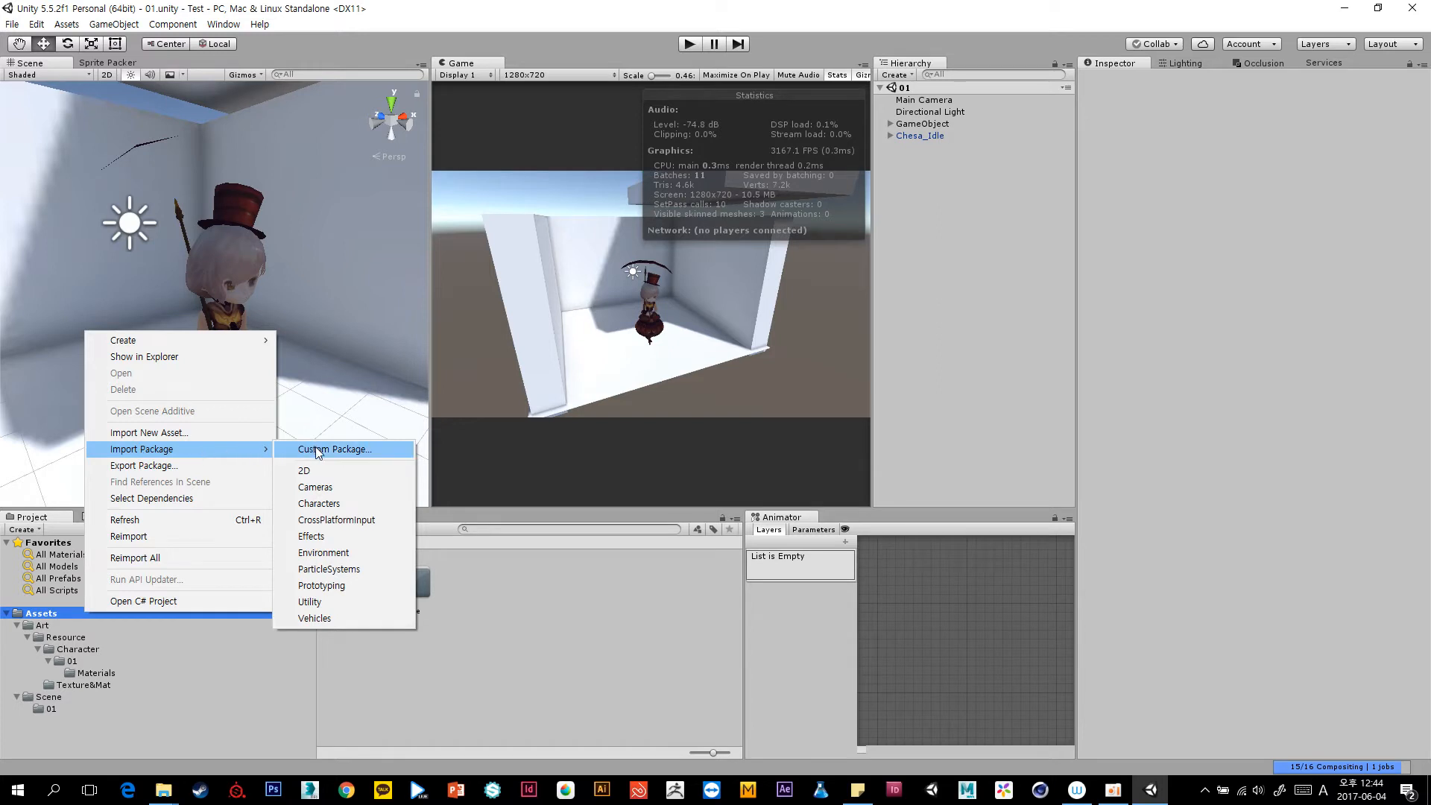
click(368, 535)
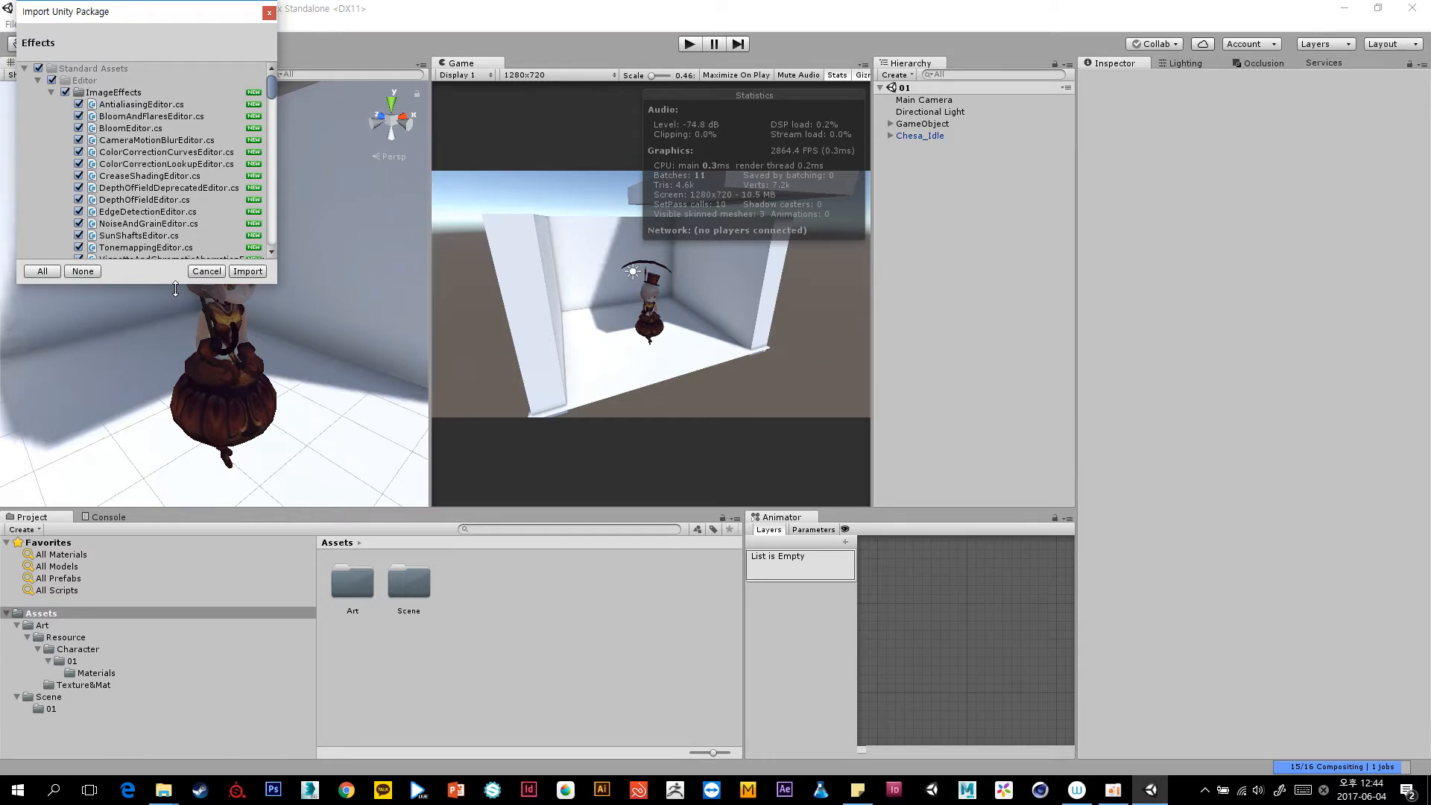
drag(175, 289, 176, 596)
scroll(187, 414, down, 10)
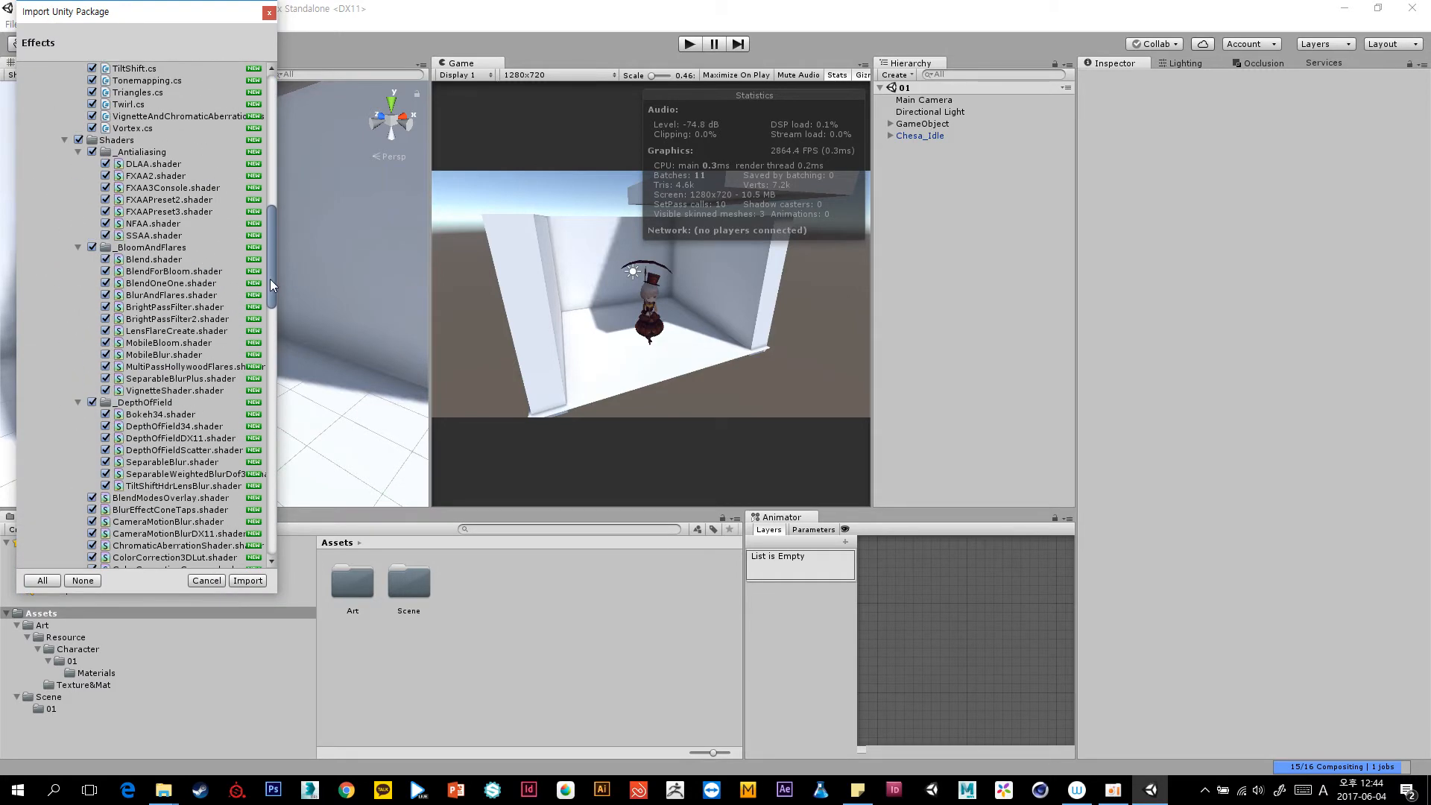
drag(272, 286, 273, 622)
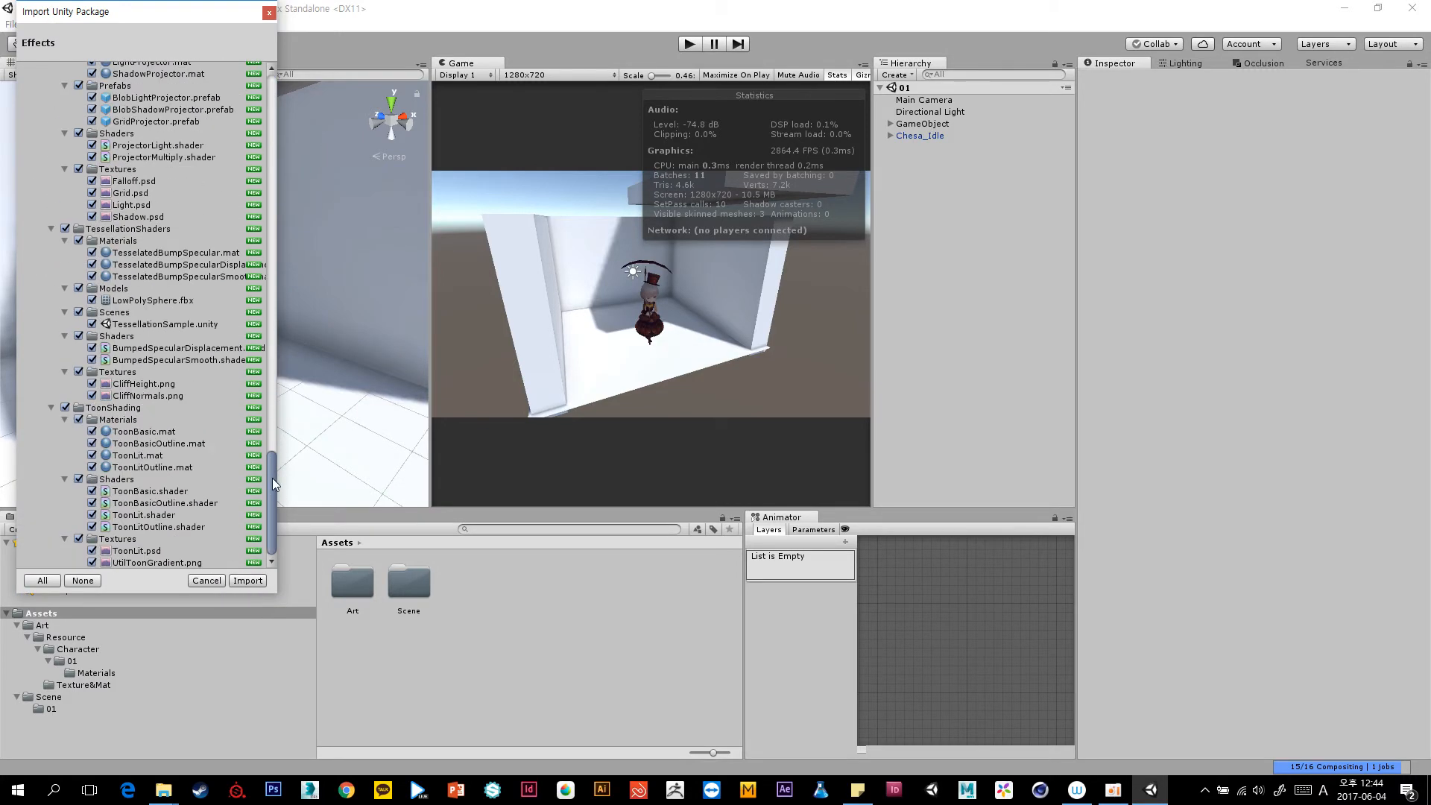
drag(275, 484, 255, 599)
click(256, 582)
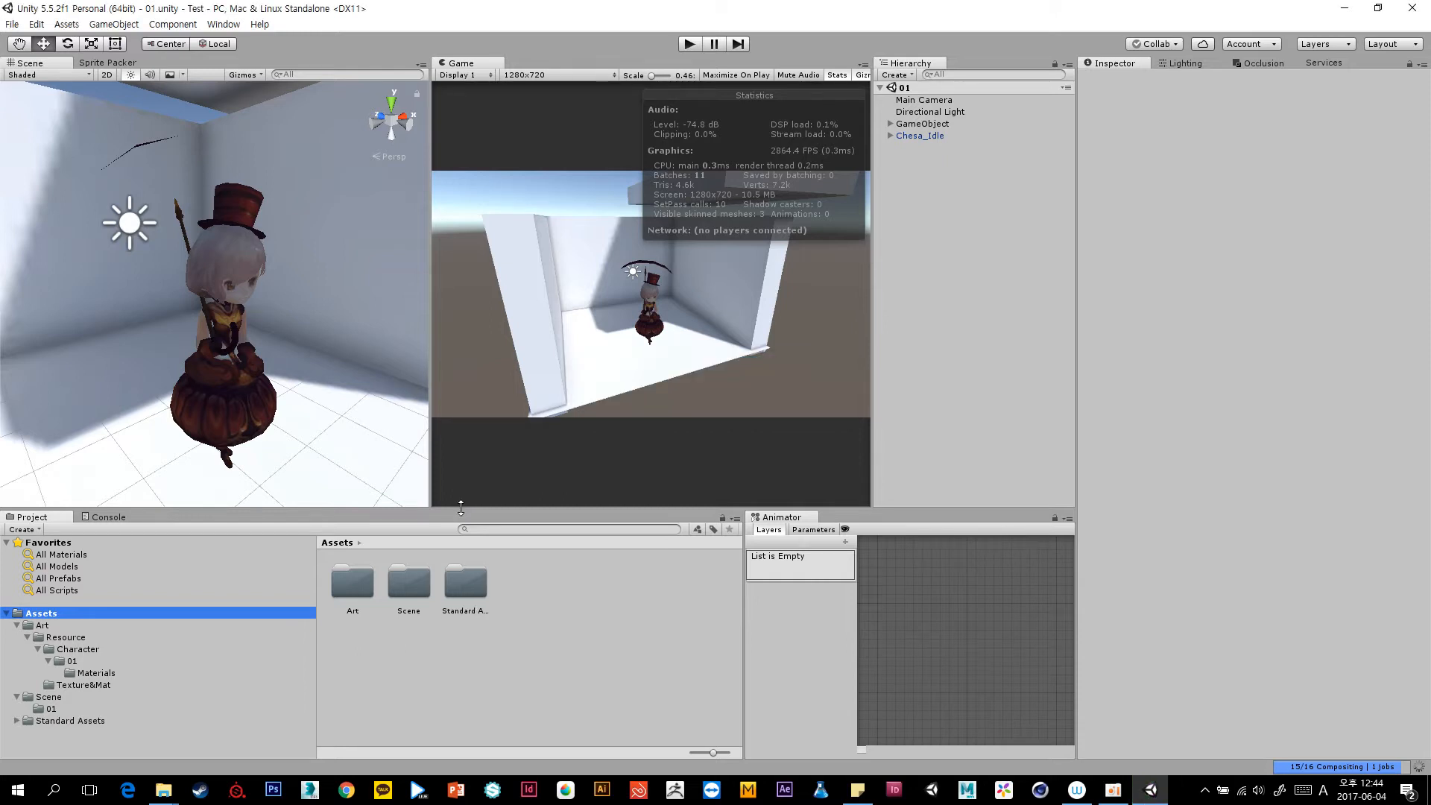
Collapse the Art and Scene folders in the project's folder tree.
click(64, 623)
key(Left)
click(63, 631)
key(Left)
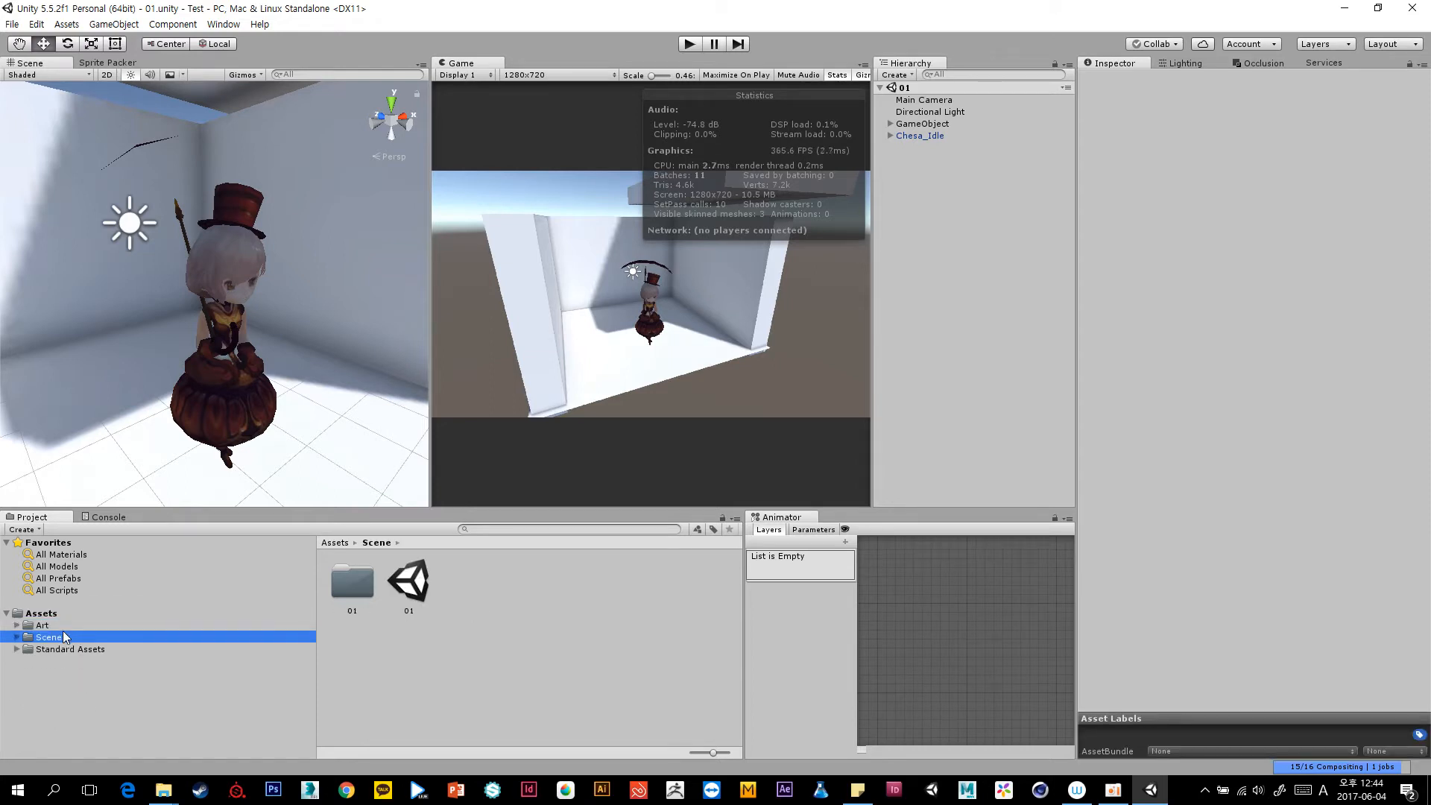
Examine the Editor and Effects subfolders inside the Standard Assets folder, collapsing it when finished.
click(68, 649)
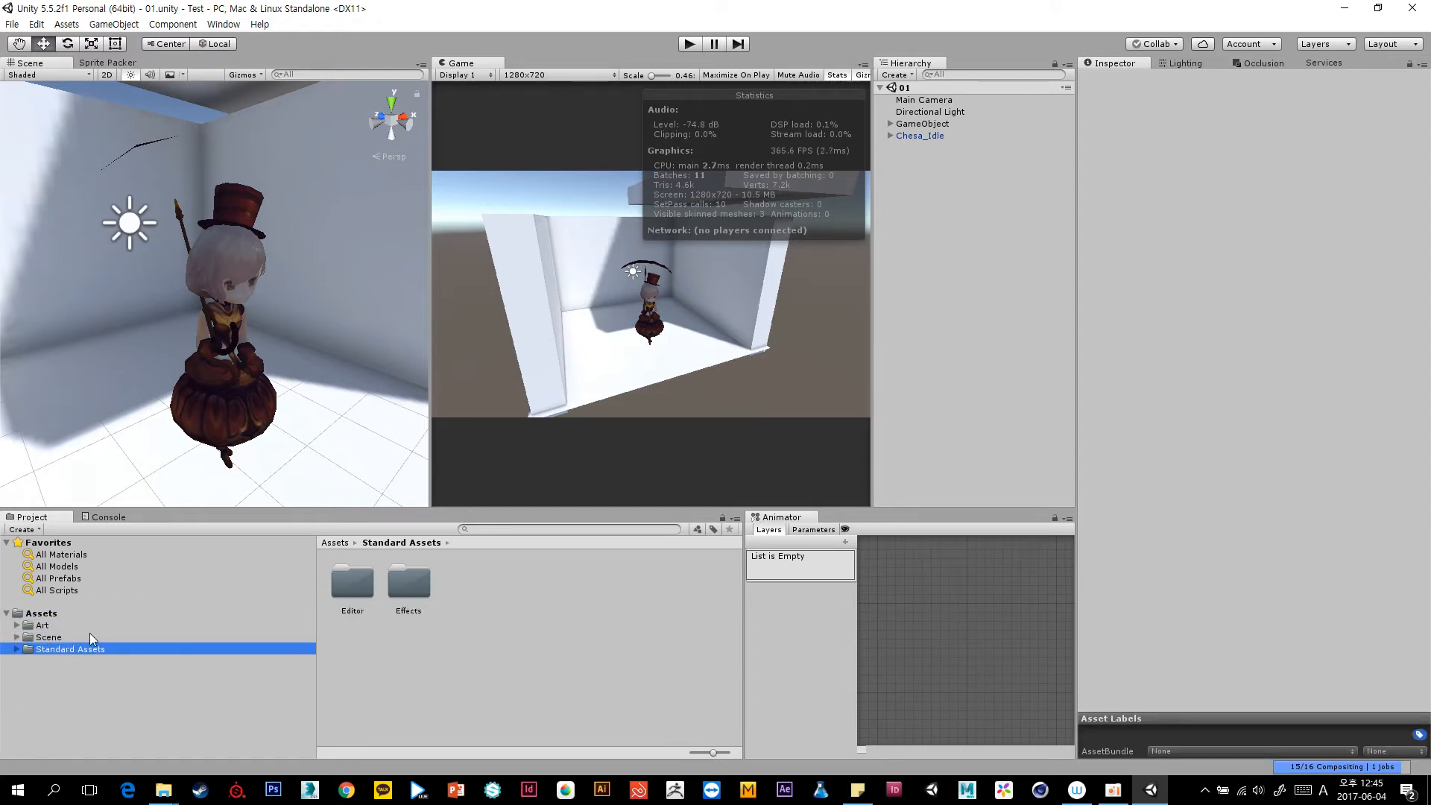
key(Right)
click(96, 661)
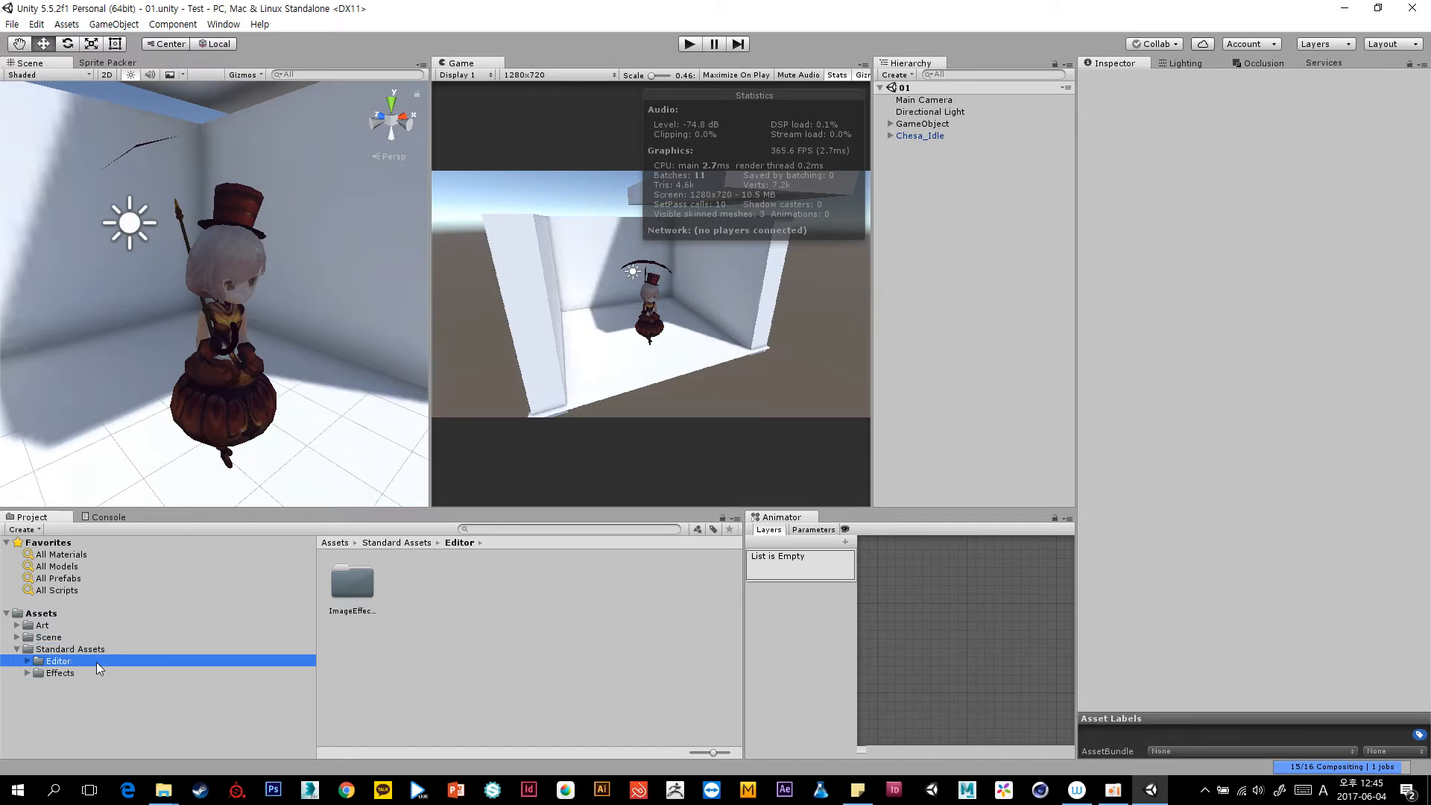
key(Right)
key(Right)
key(Left)
key(Left)
key(Down)
key(Right)
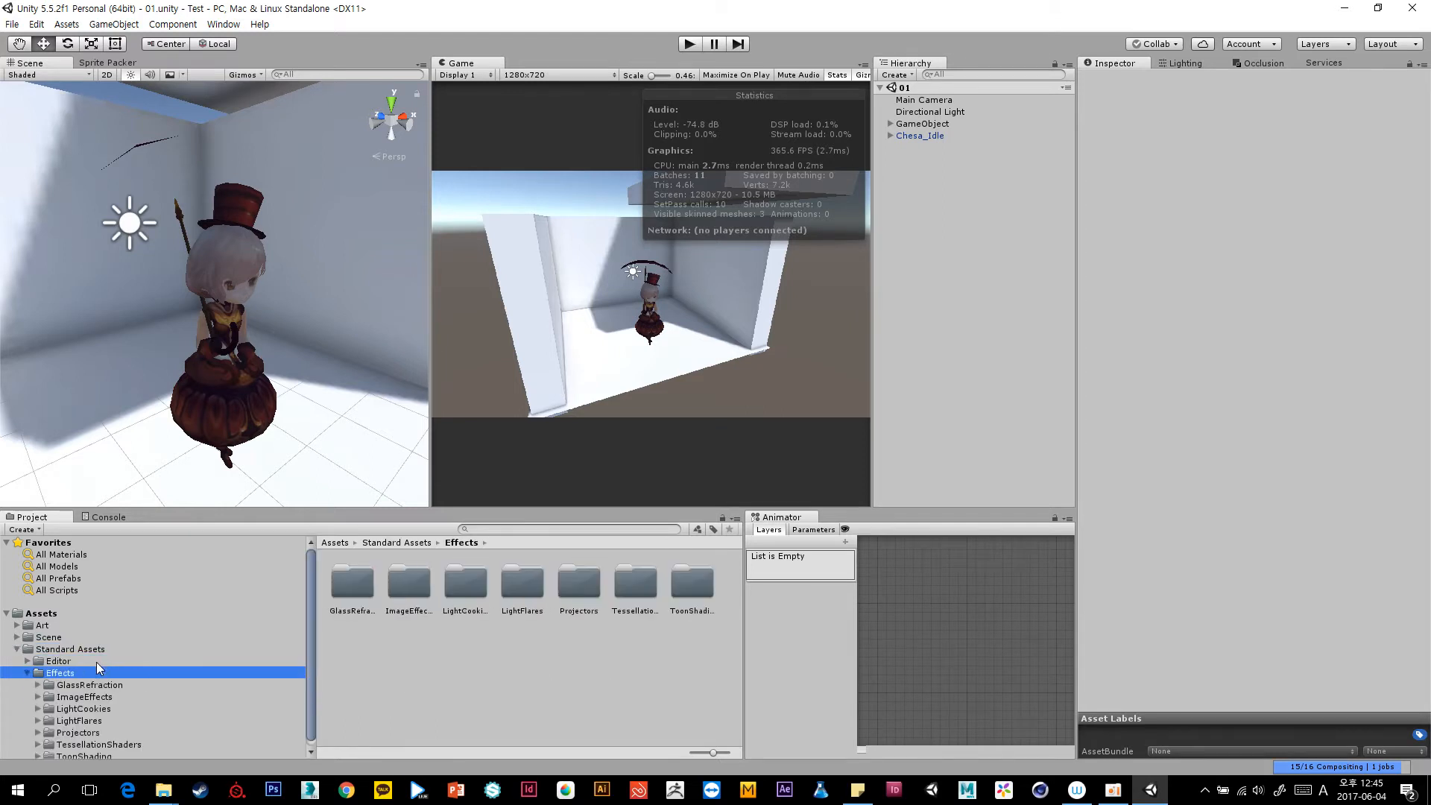
key(Left)
key(Left)
key(Left)
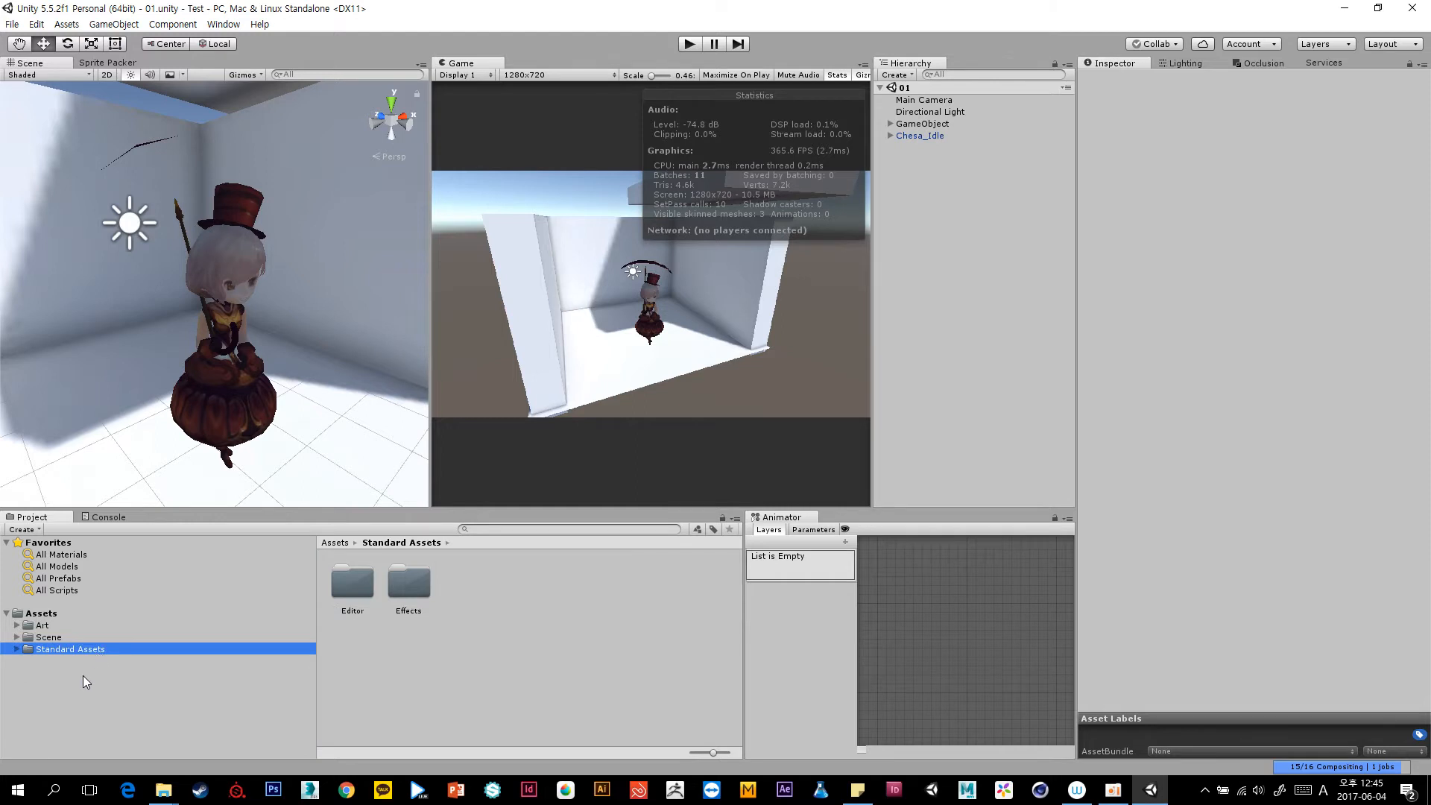
Open the Materials folder of character 01 within the Art resources.
click(74, 628)
key(alt+Right)
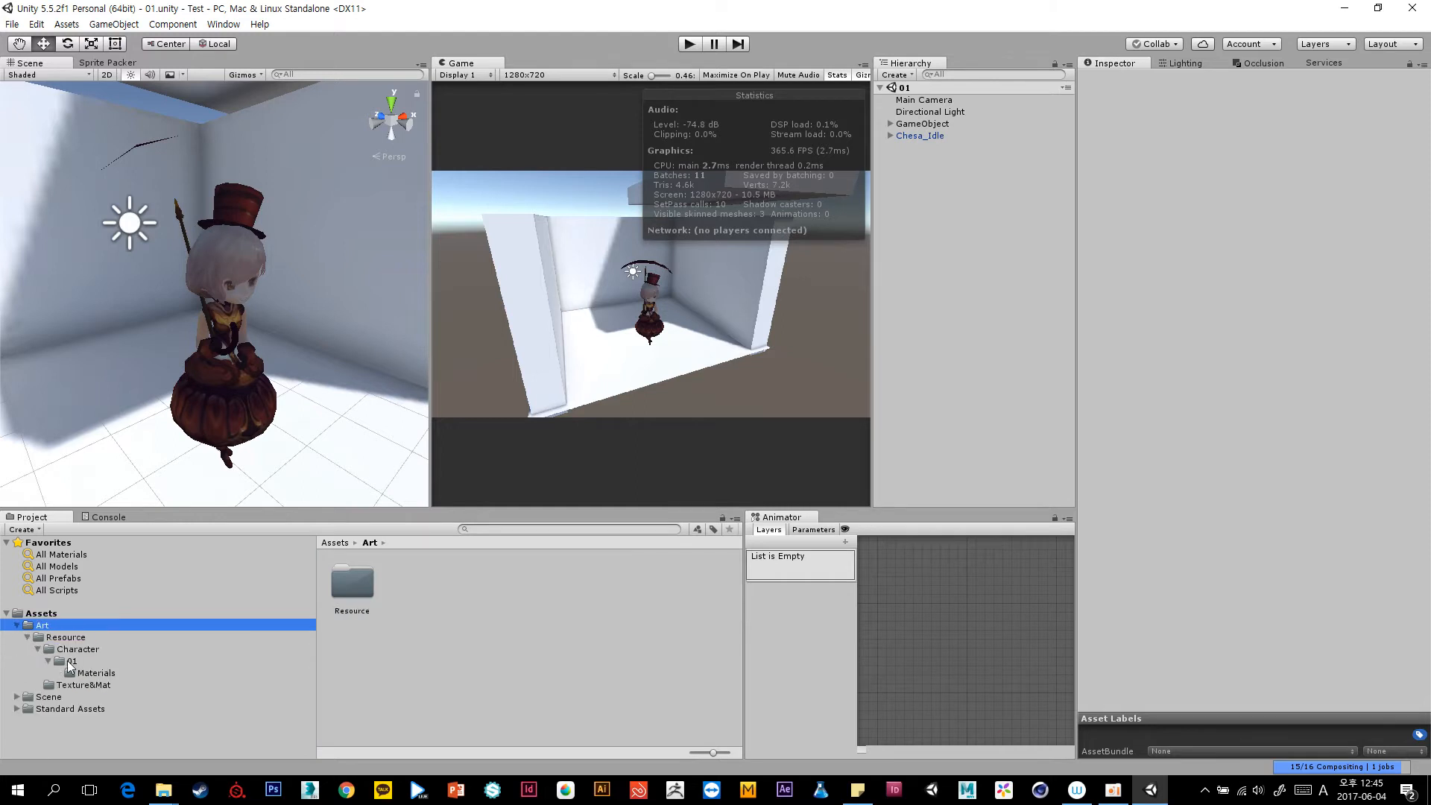
click(95, 673)
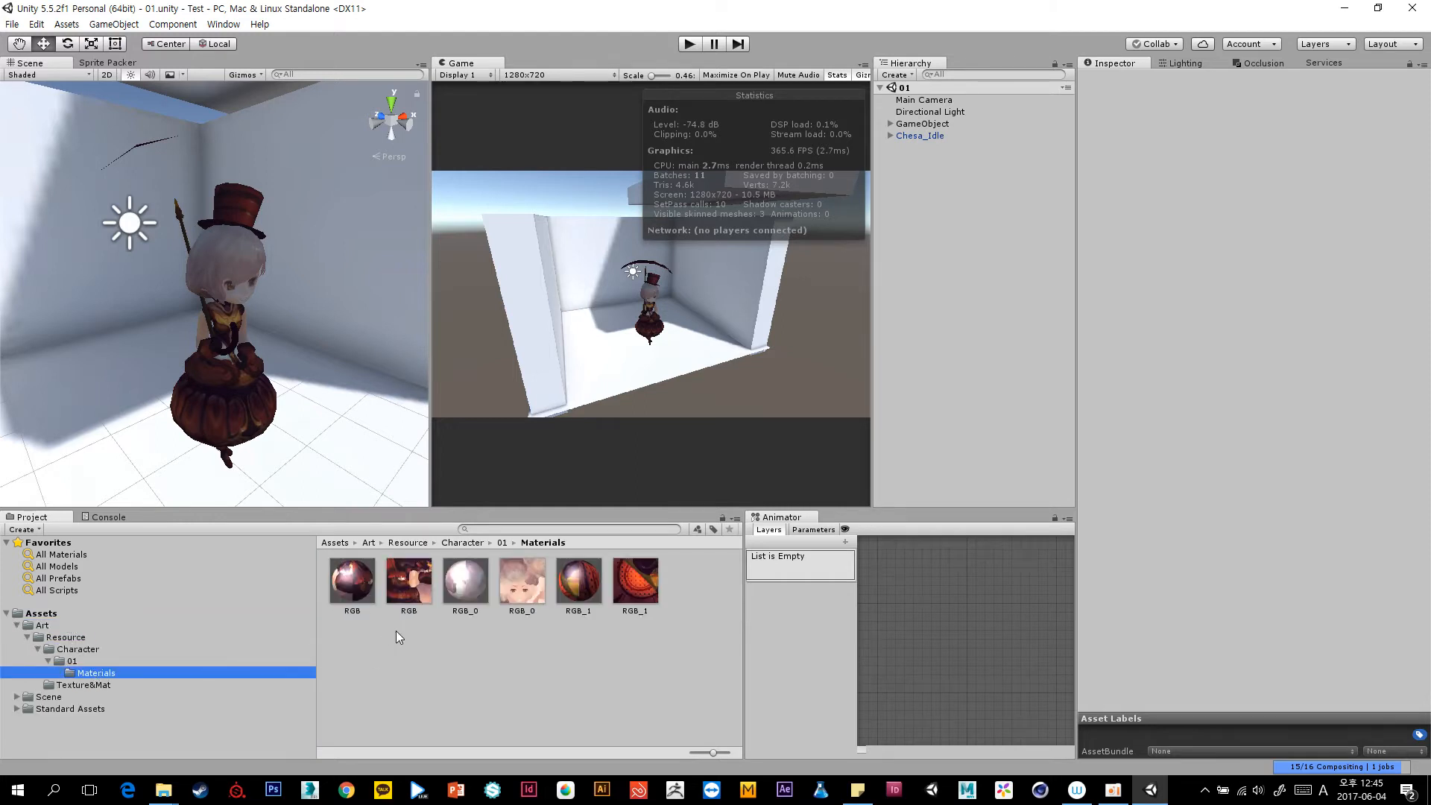
Switch the RGB, RGB_0 and RGB_1 materials together to the Toon/Basic shader and check the character in the scene.
click(355, 598)
ctrl+click(471, 576)
click(561, 652)
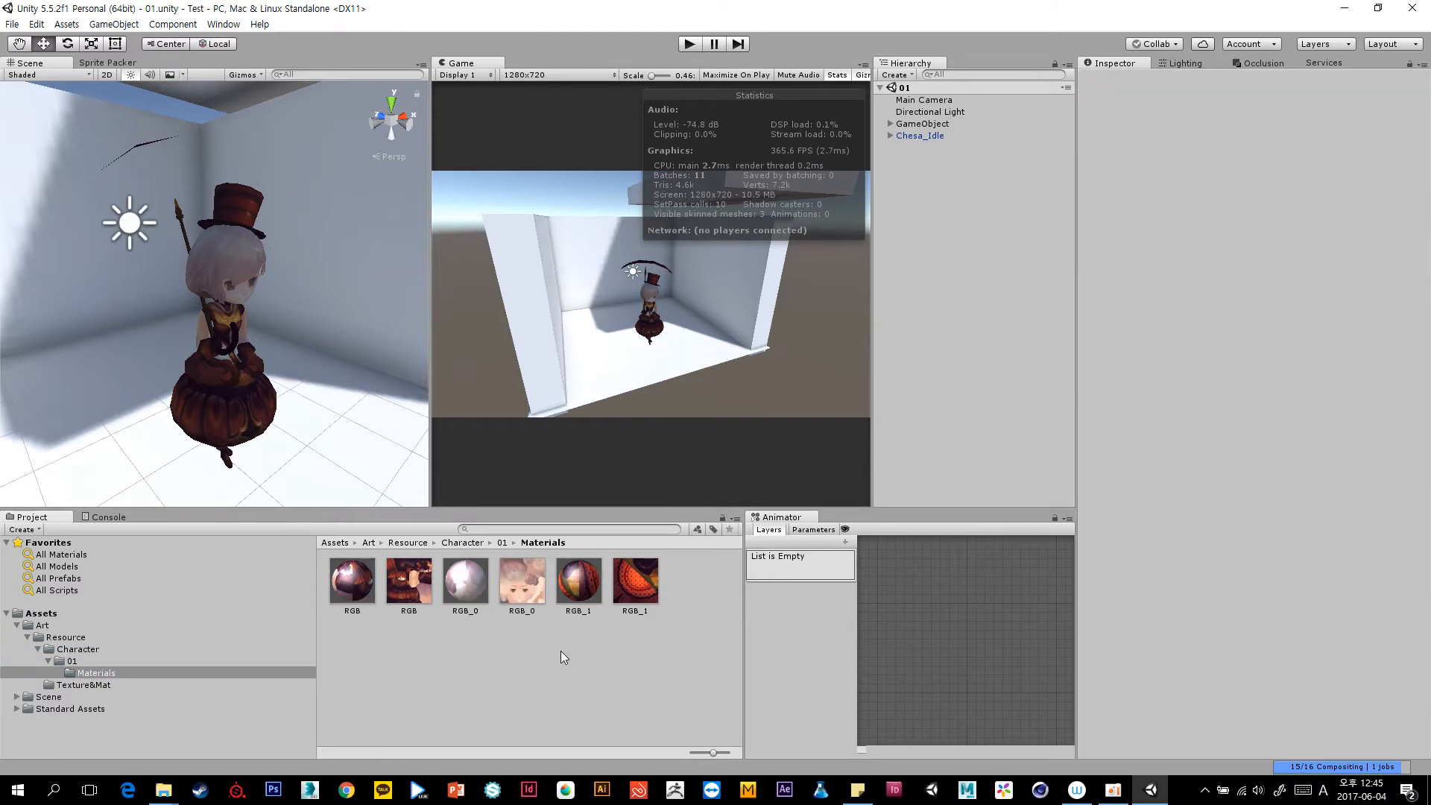
click(578, 589)
ctrl+click(451, 596)
ctrl+click(358, 589)
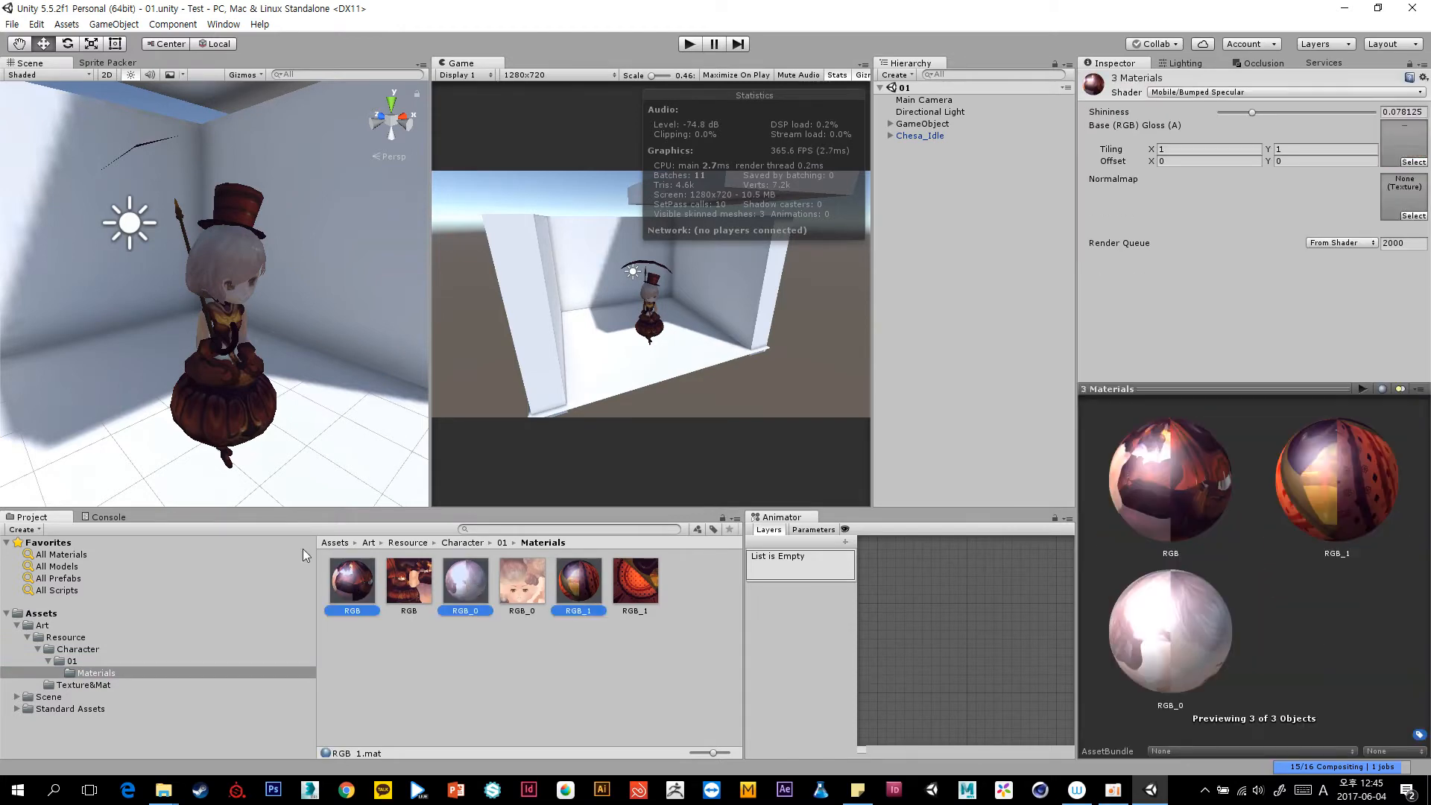
click(1188, 93)
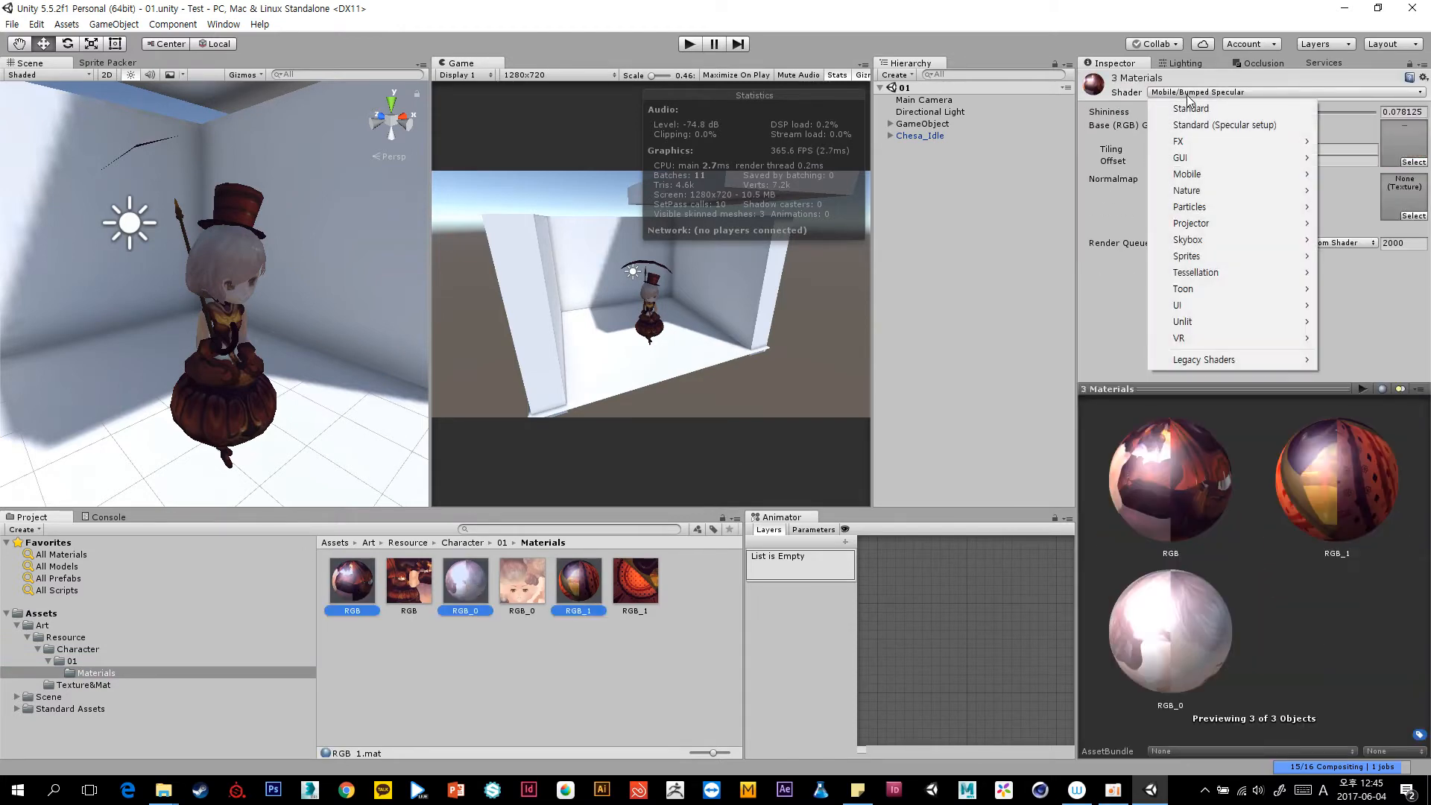
mouse_move(1198, 295)
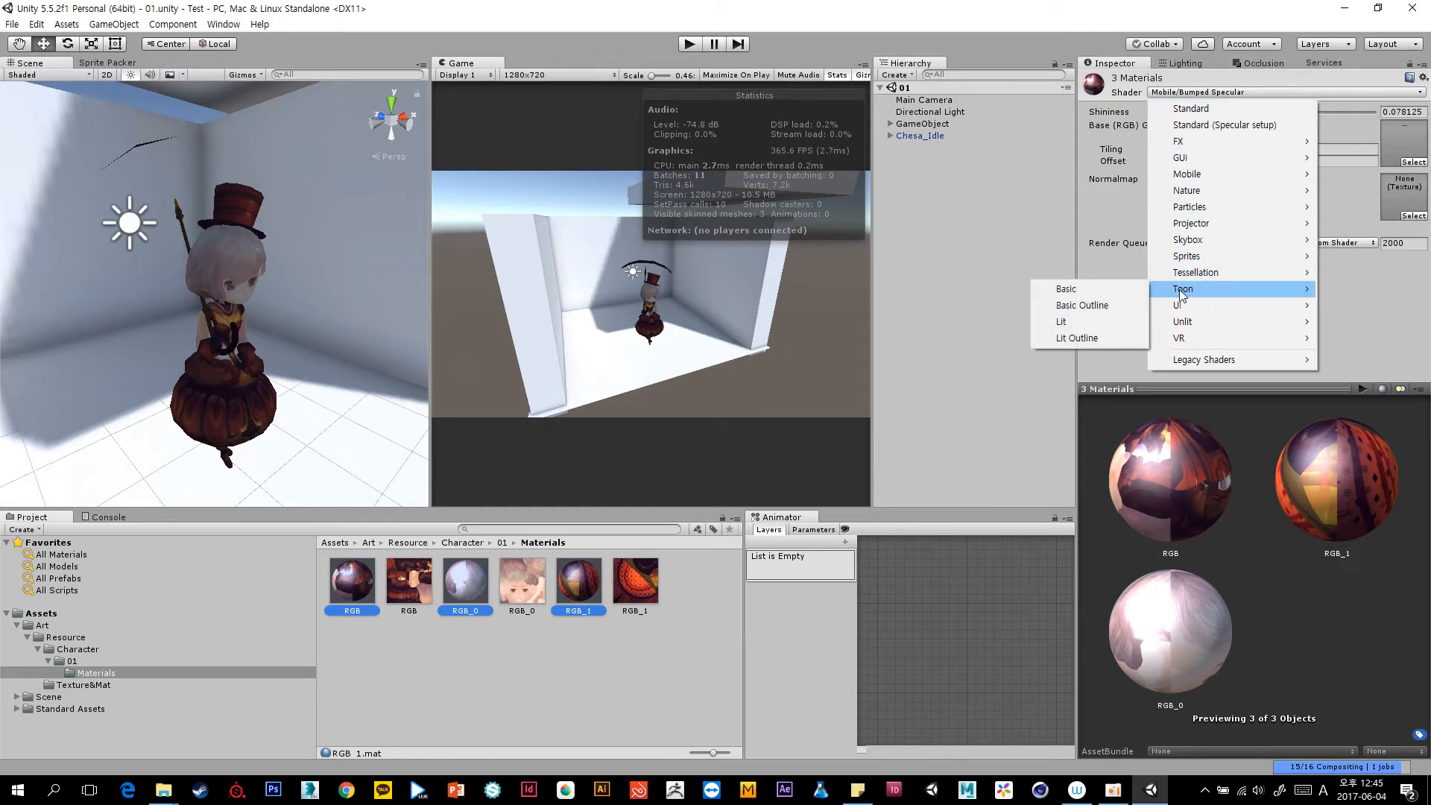
click(1110, 291)
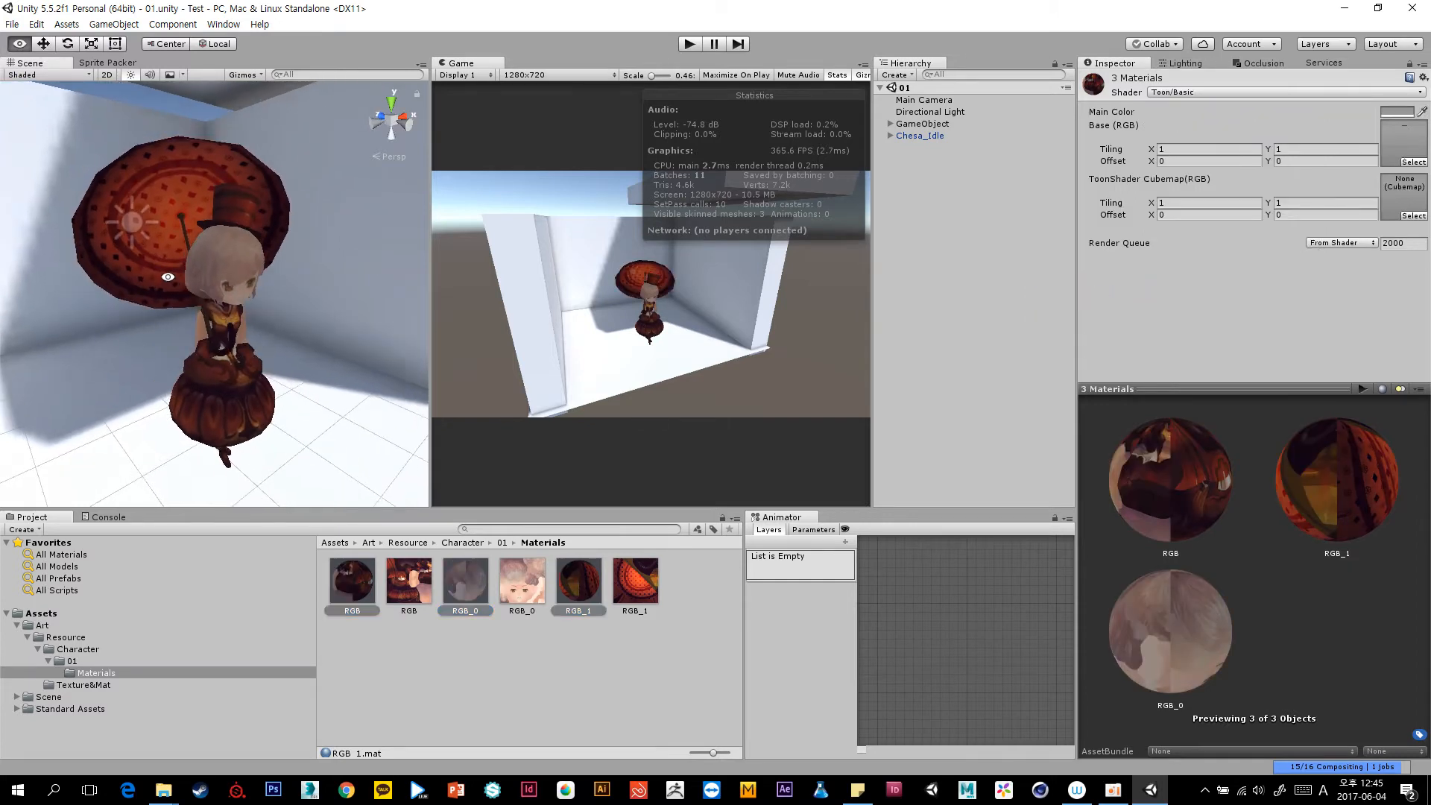
alt+drag(269, 336, 136, 267)
alt+drag(222, 288, 1383, 206)
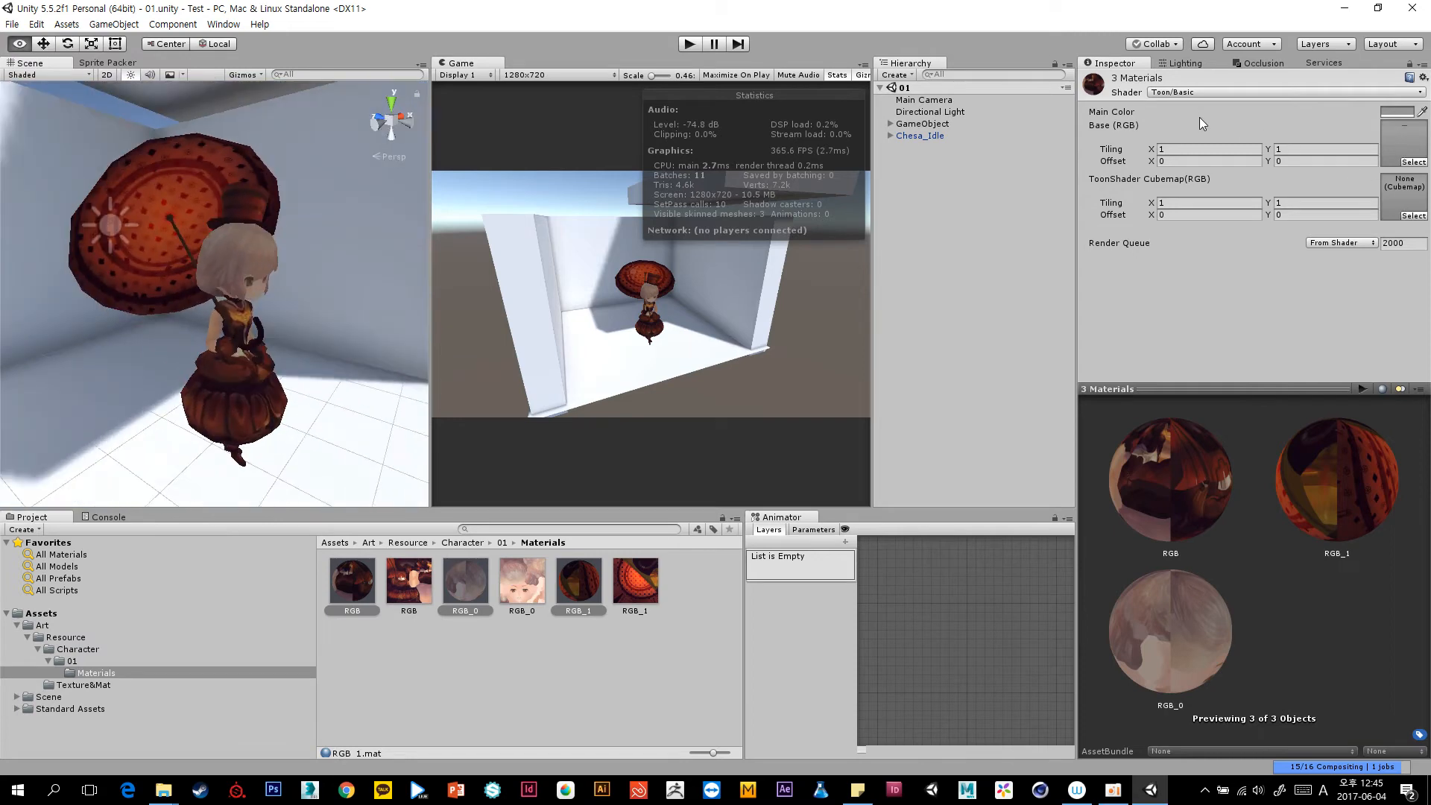
alt+drag(191, 145, 237, 329)
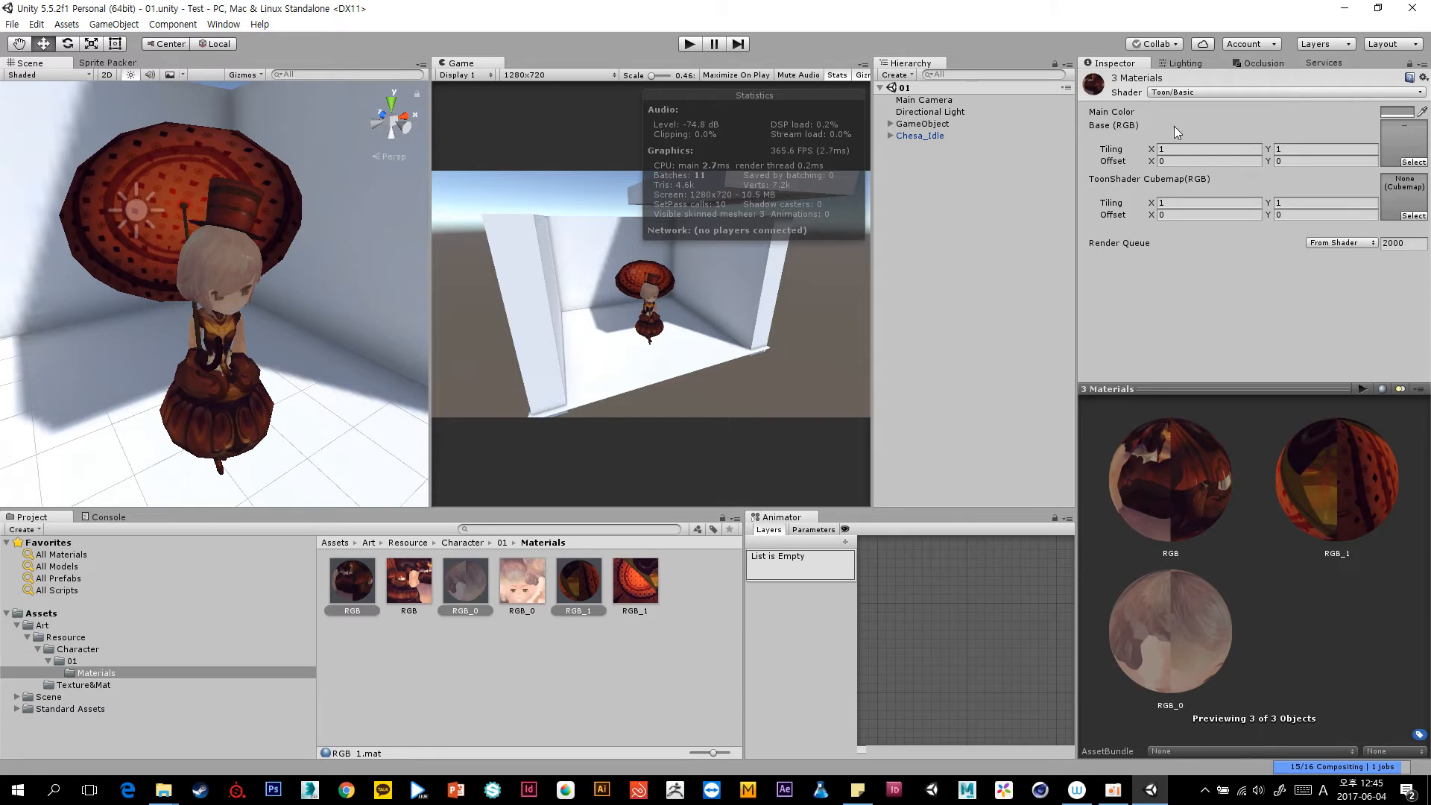
Set the Main Color of the three selected materials to white and inspect the character from several angles.
click(1391, 113)
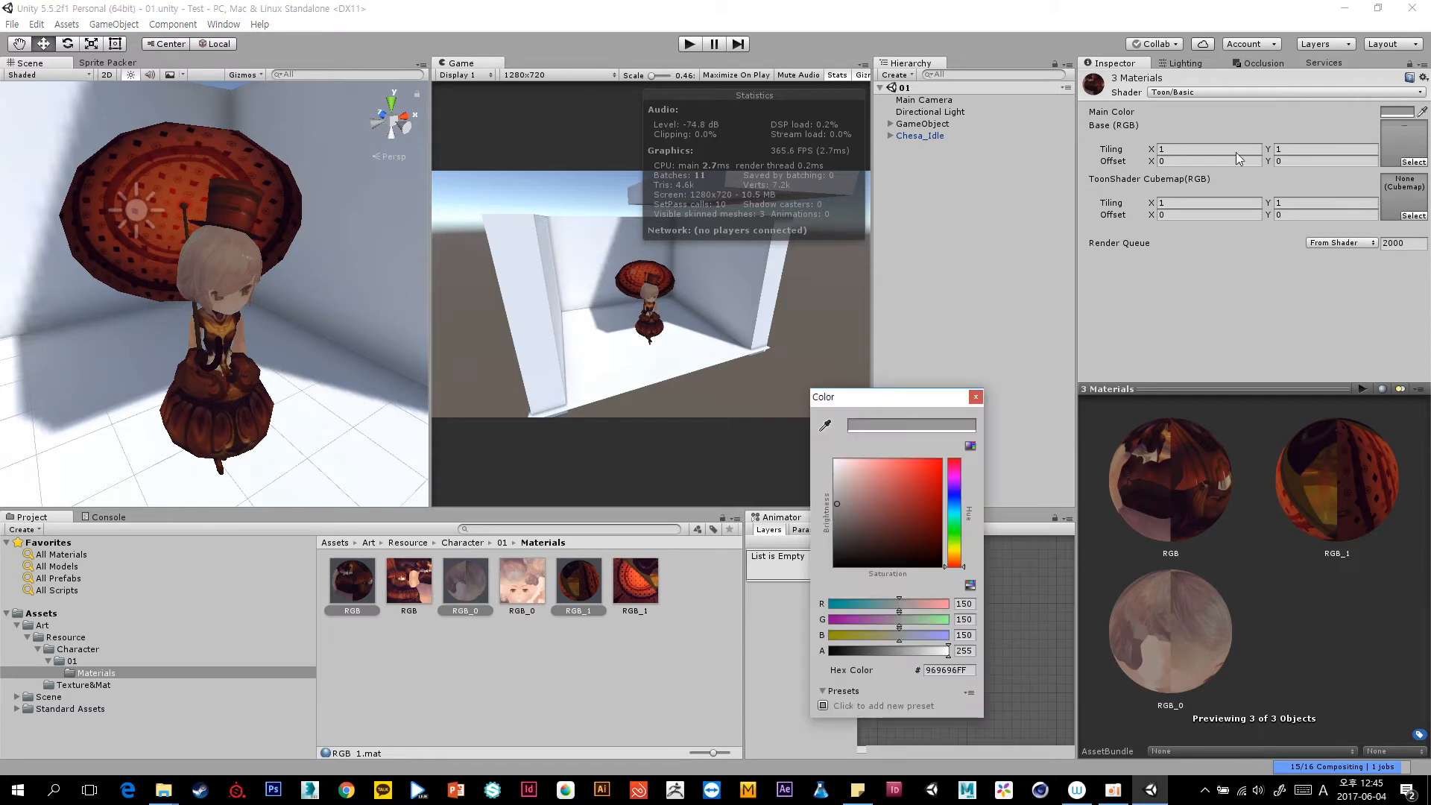
click(838, 475)
click(975, 396)
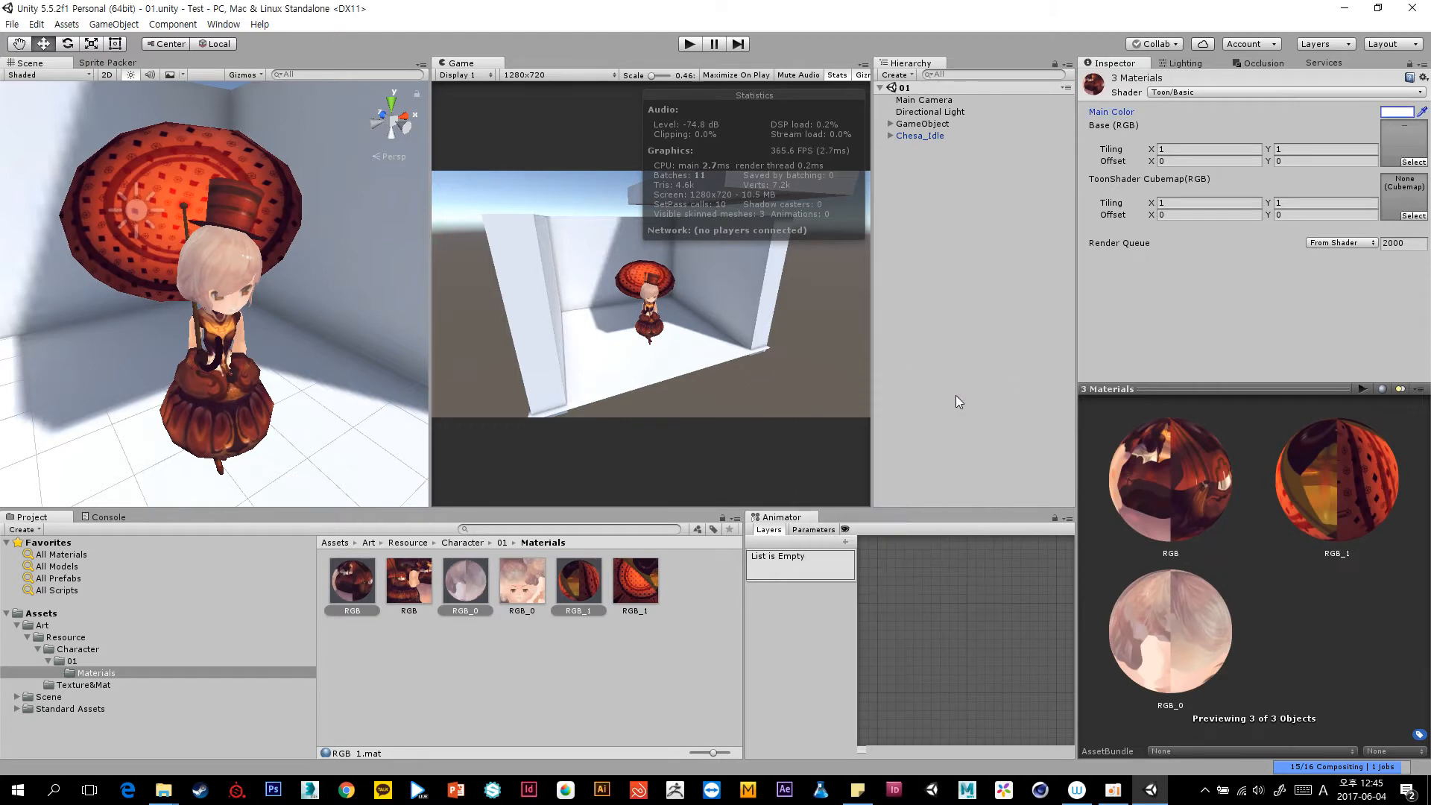
alt+drag(357, 322, 230, 377)
scroll(213, 380, down, 3)
scroll(269, 365, up, 4)
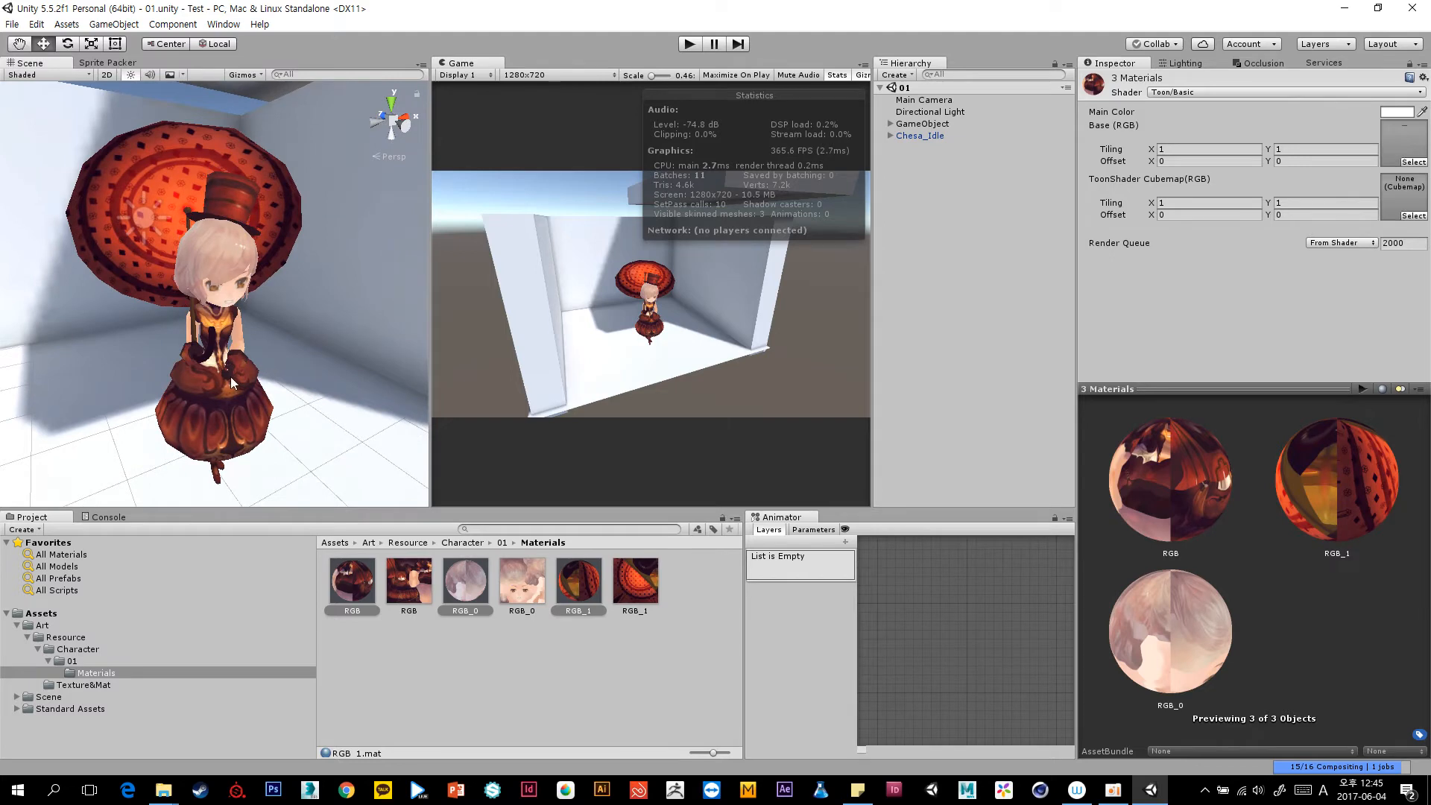
middle_drag(248, 391, 270, 378)
alt+drag(272, 339, 278, 358)
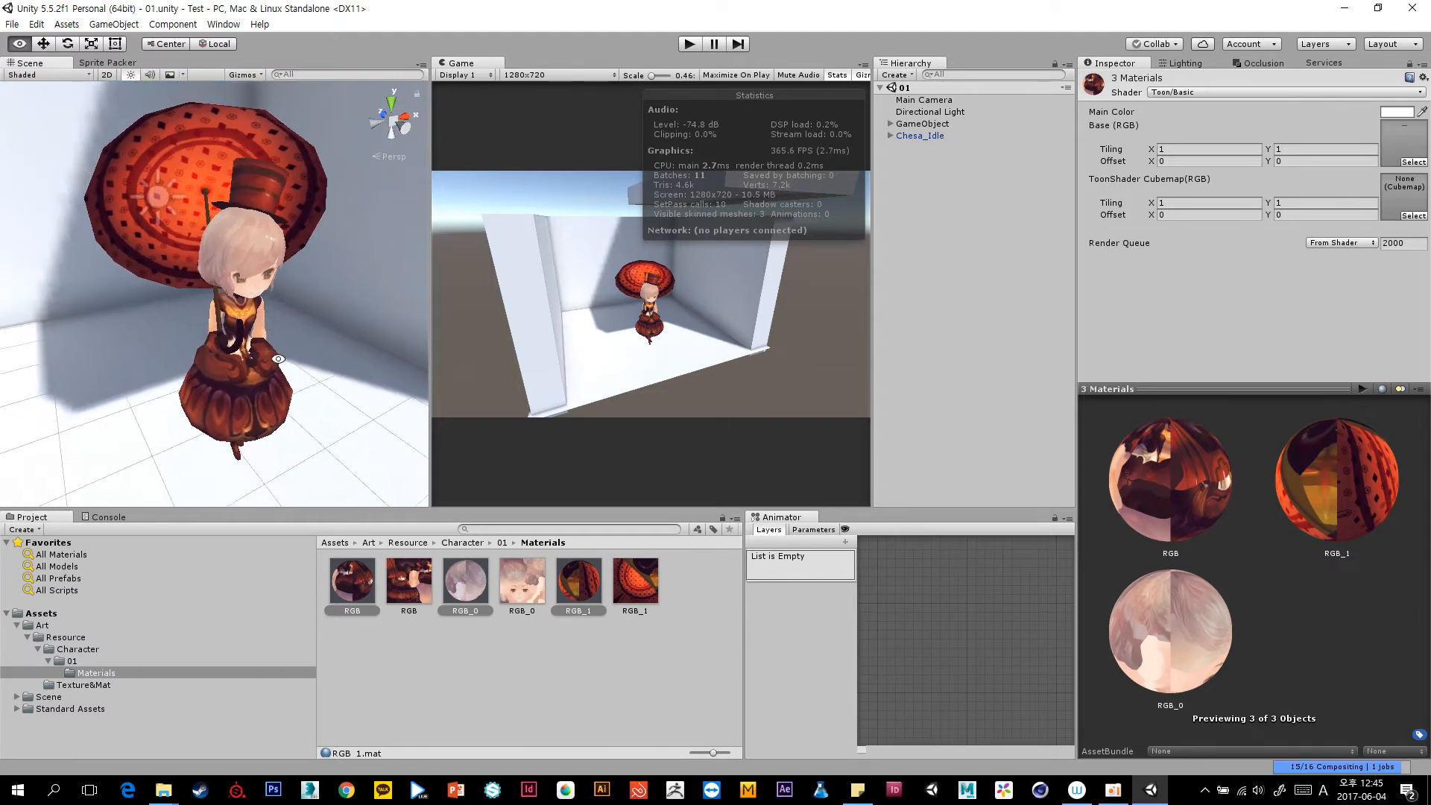
Try the Toon/Basic Outline shader on the three character materials with an outline width of 0.0056.
click(1228, 92)
mouse_move(1200, 296)
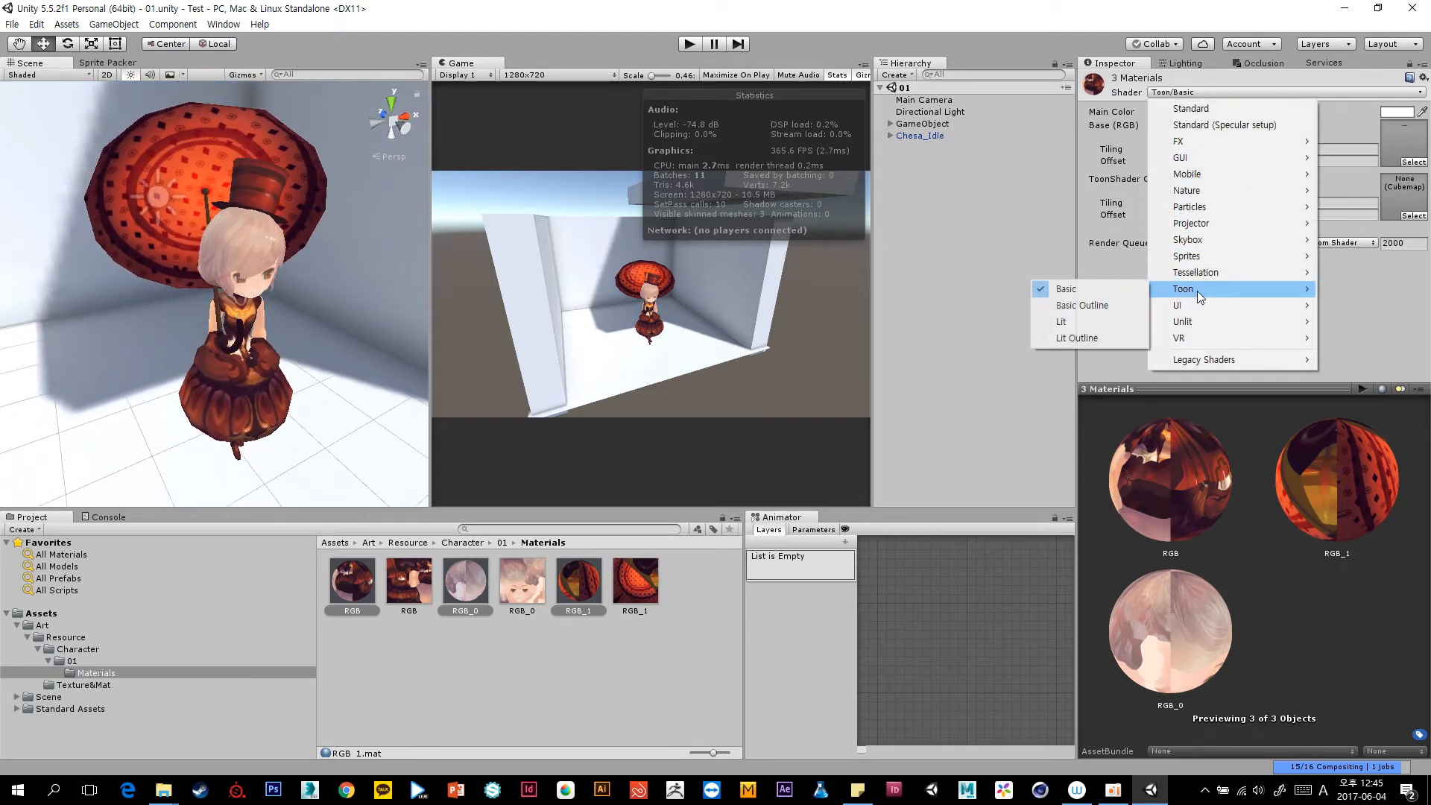
click(1084, 306)
scroll(275, 322, up, 5)
scroll(283, 320, down, 5)
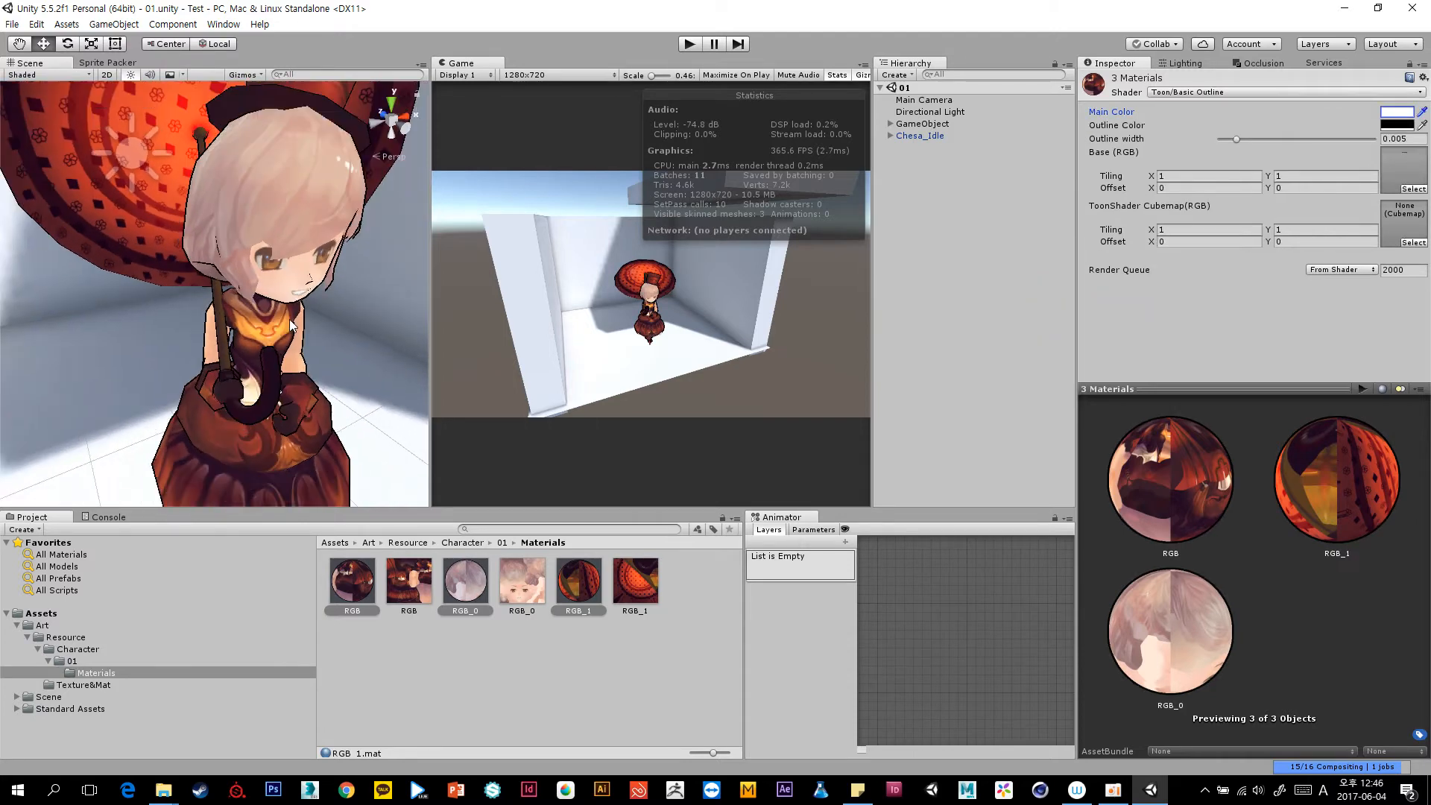
alt+drag(296, 311, 339, 228)
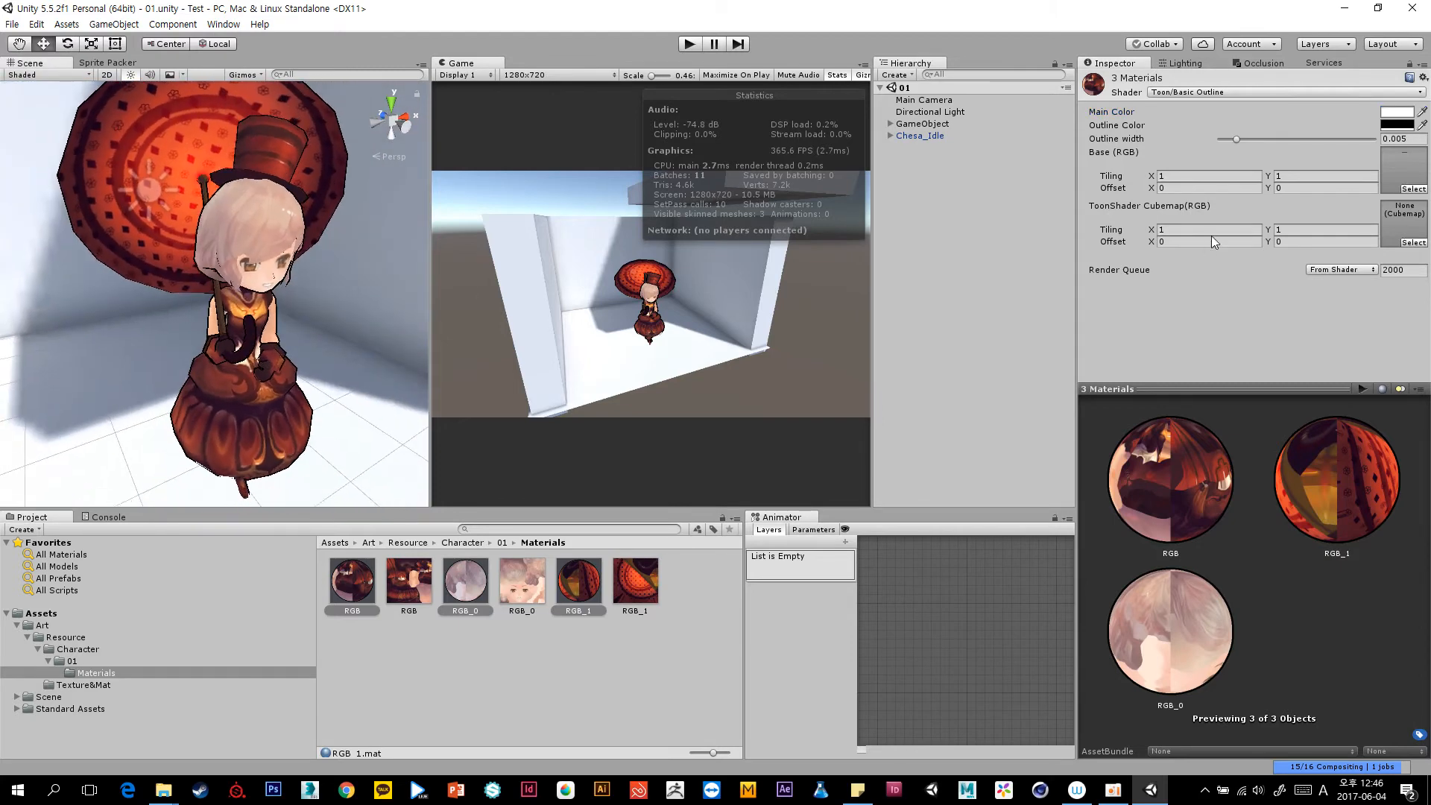
mouse_move(1240, 137)
mouse_down()
mouse_move(1383, 138)
mouse_move(1200, 138)
mouse_move(1306, 140)
mouse_move(1259, 144)
mouse_move(1240, 120)
mouse_up()
Return the three character materials to the Toon/Basic shader and clear the selection.
click(1201, 93)
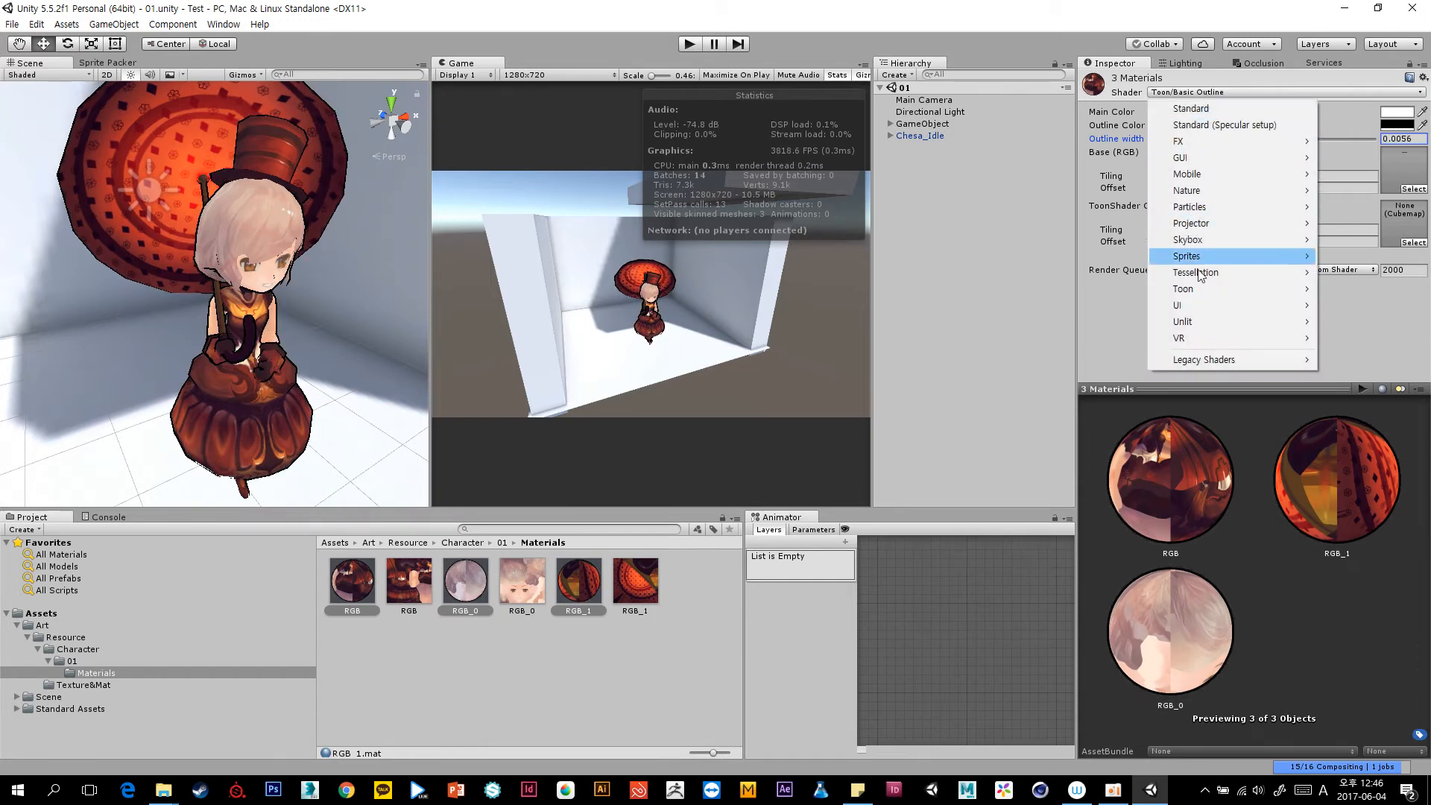
mouse_move(1199, 289)
click(1111, 288)
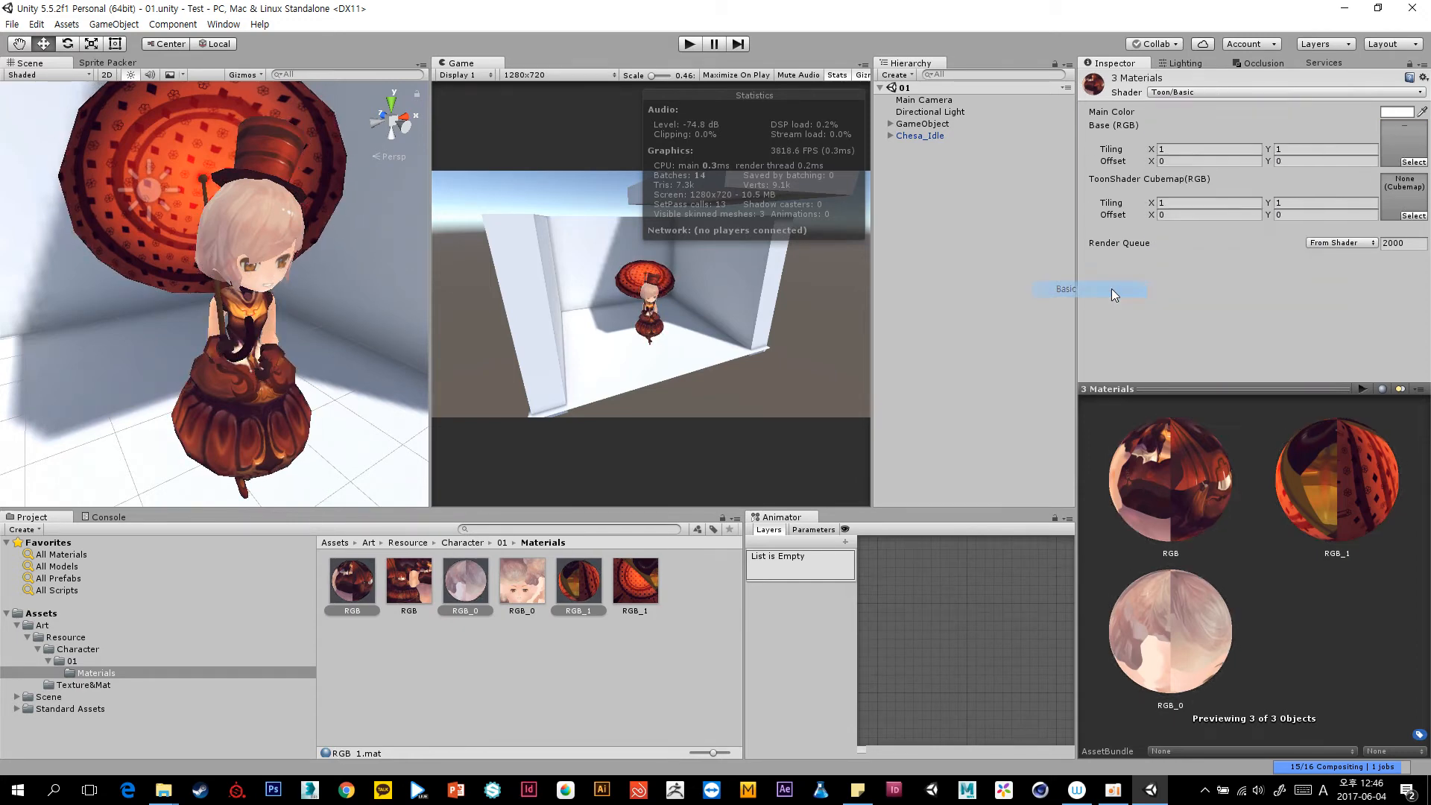
scroll(301, 328, down, 3)
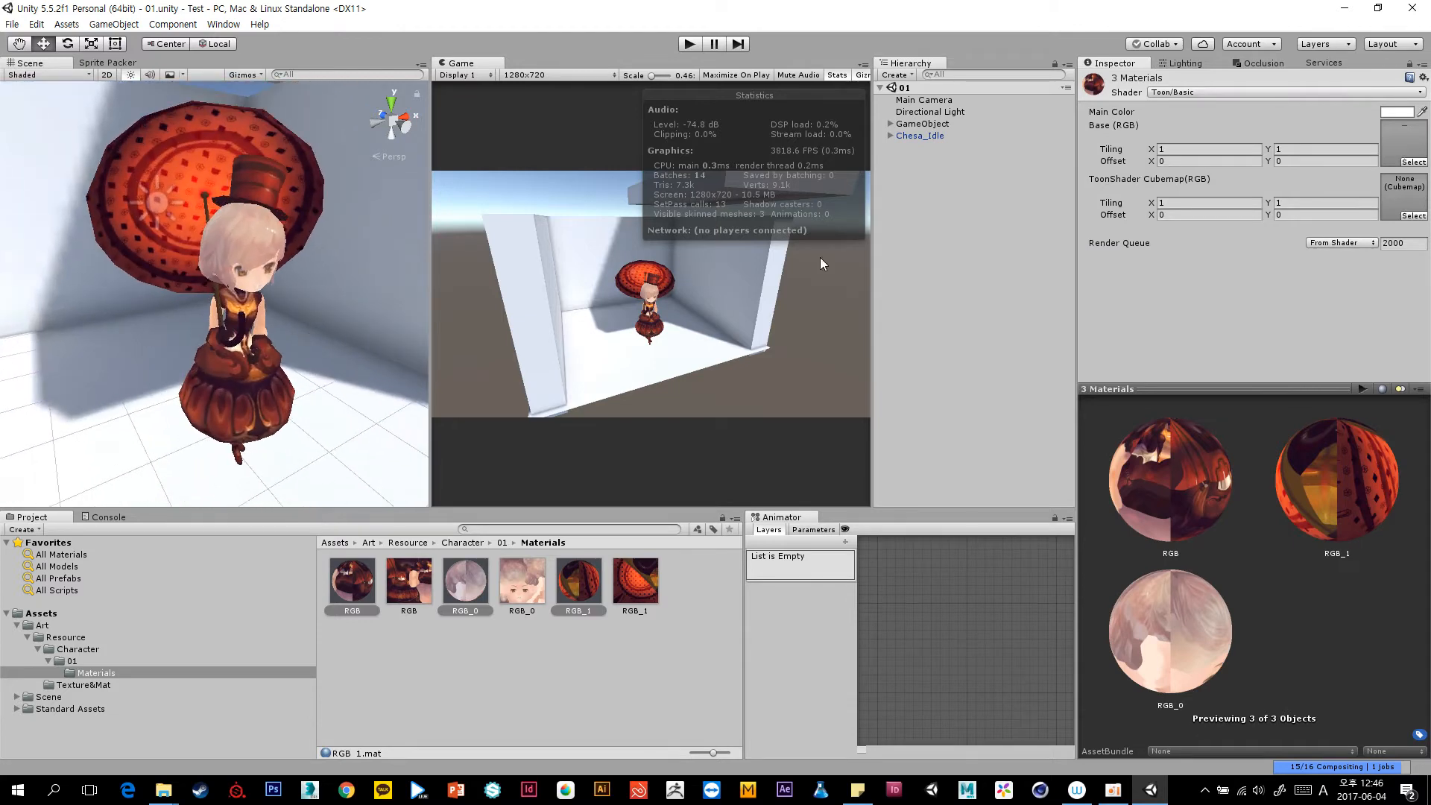
click(966, 208)
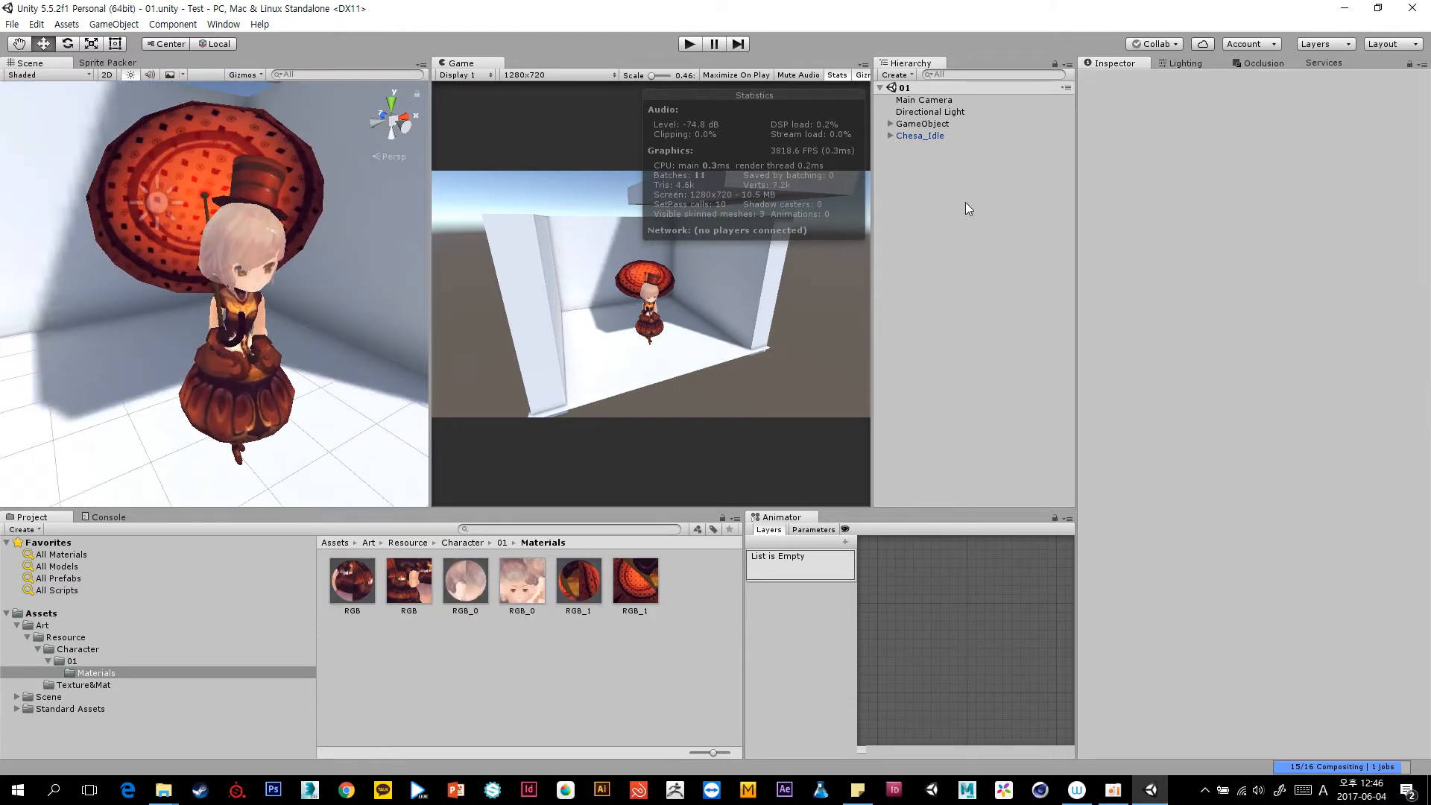
Run the scene in play mode and compare the RGB, RGB_0 and RGB_1 materials with the batch count in the rendering statistics.
click(689, 44)
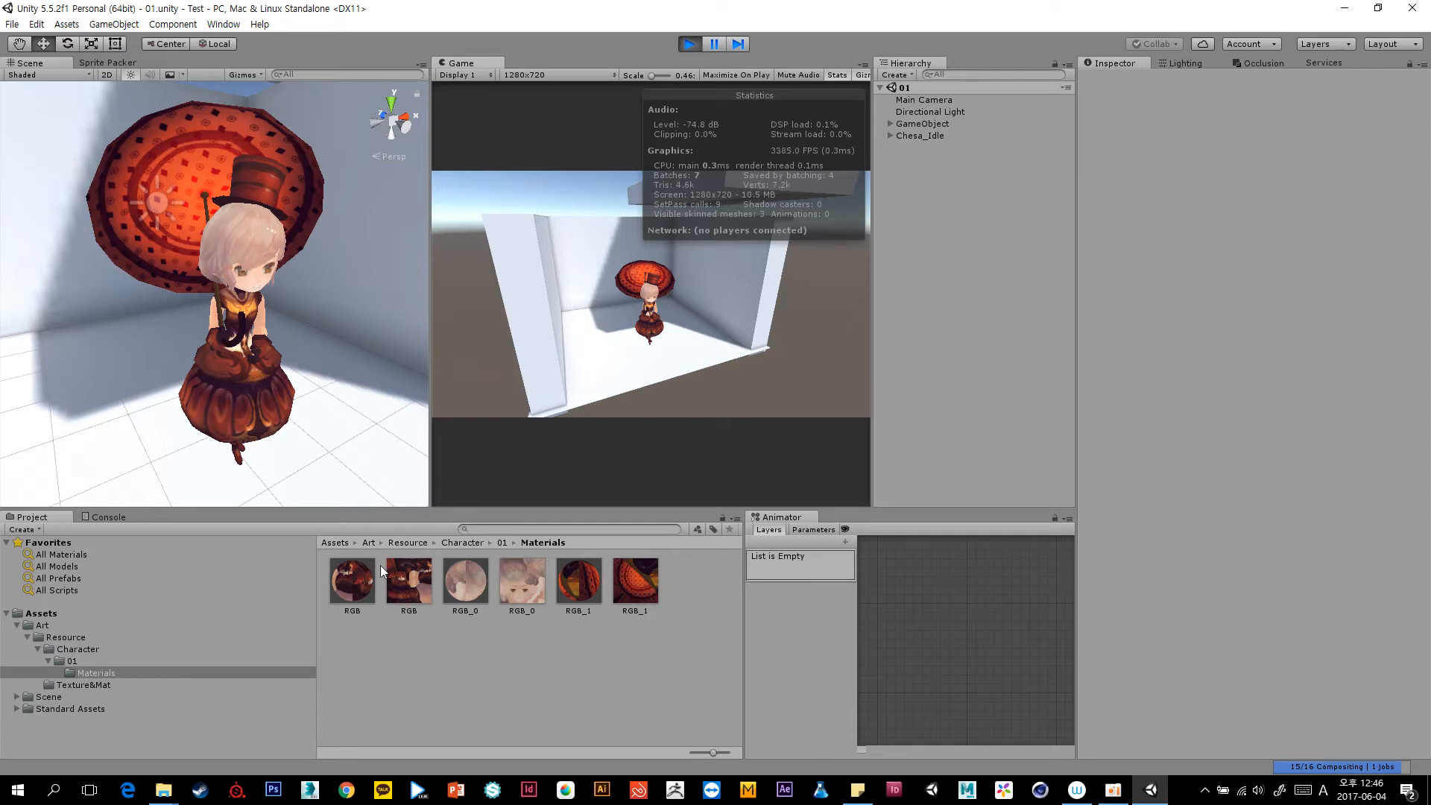
click(359, 575)
click(476, 571)
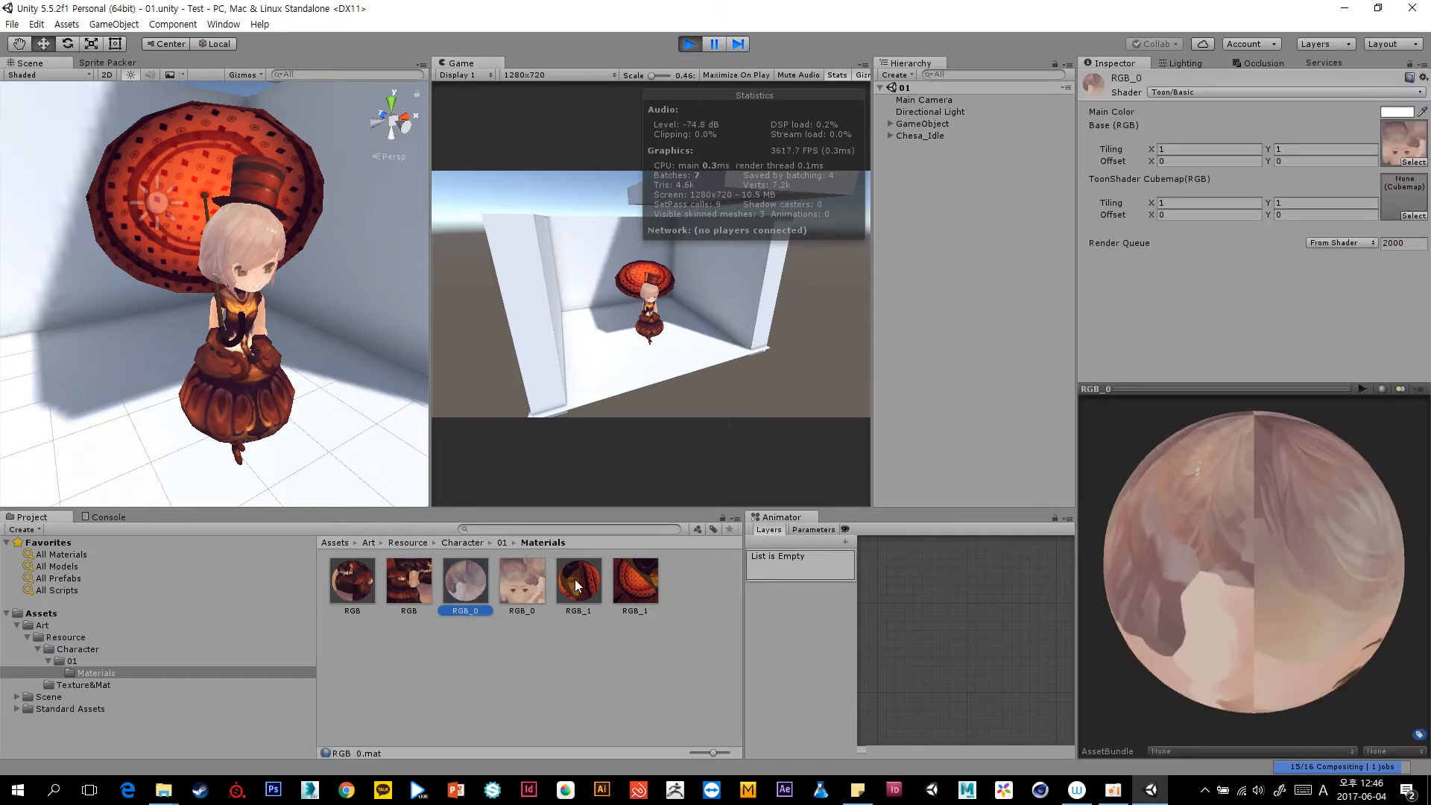
click(574, 583)
click(358, 595)
click(469, 582)
click(583, 592)
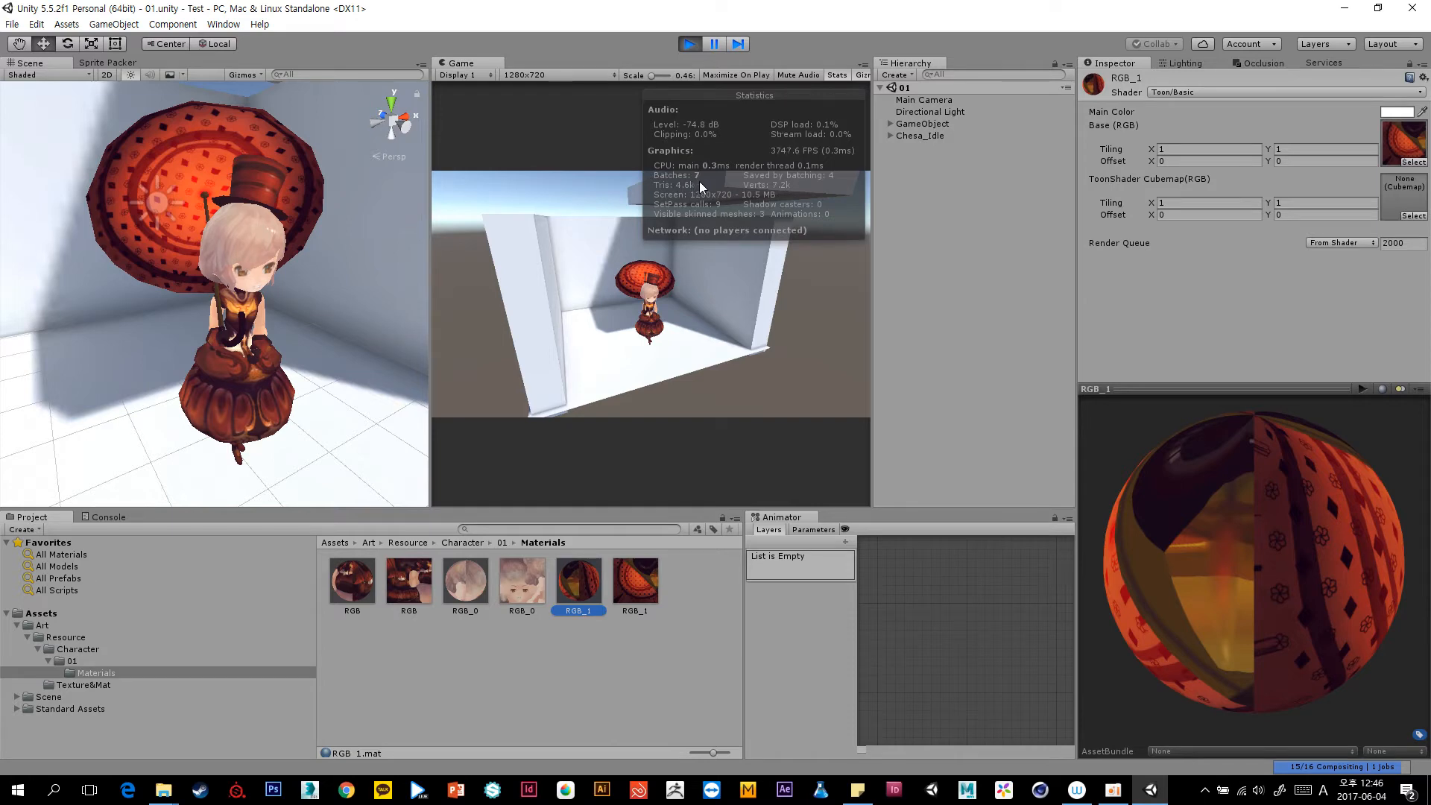
click(354, 585)
click(465, 583)
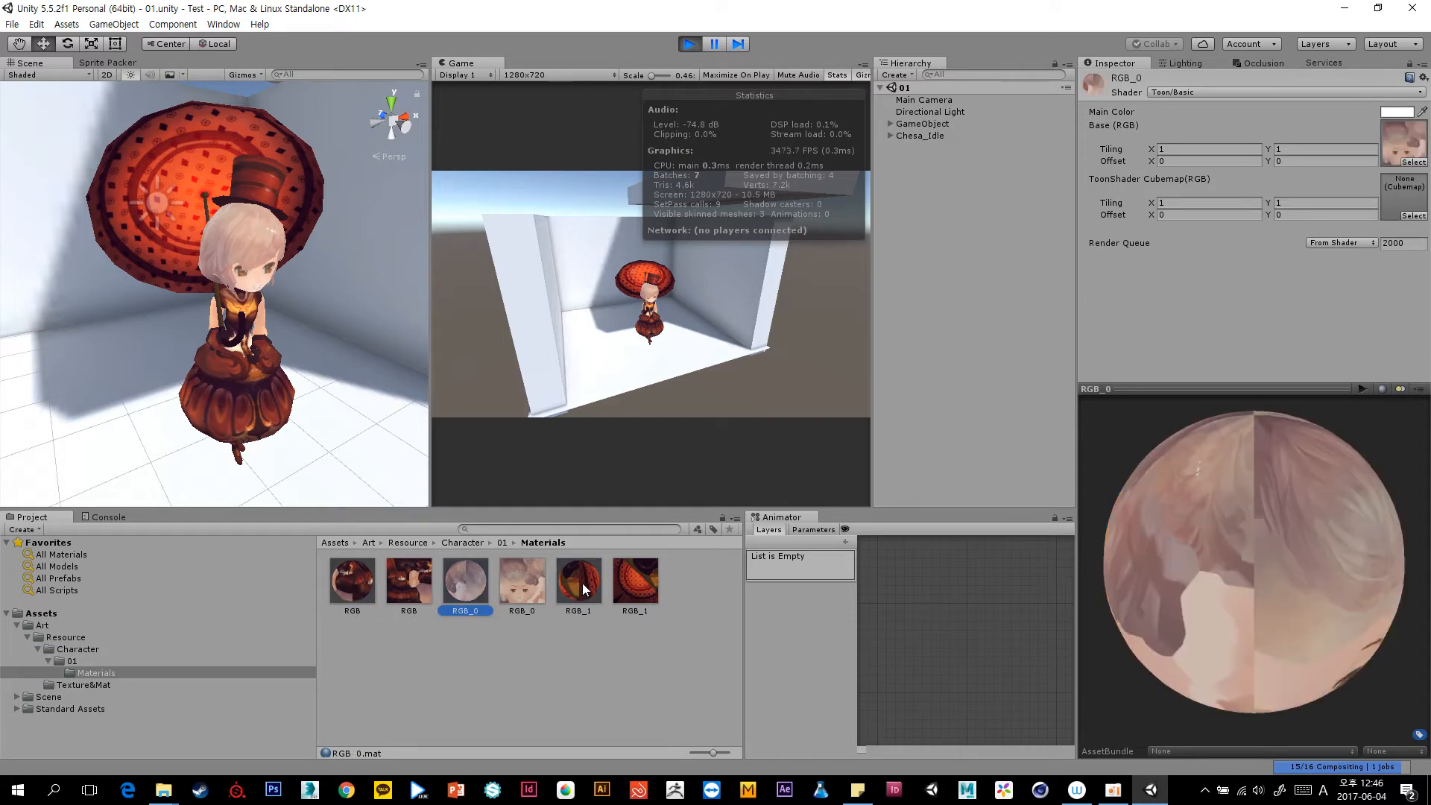
click(582, 583)
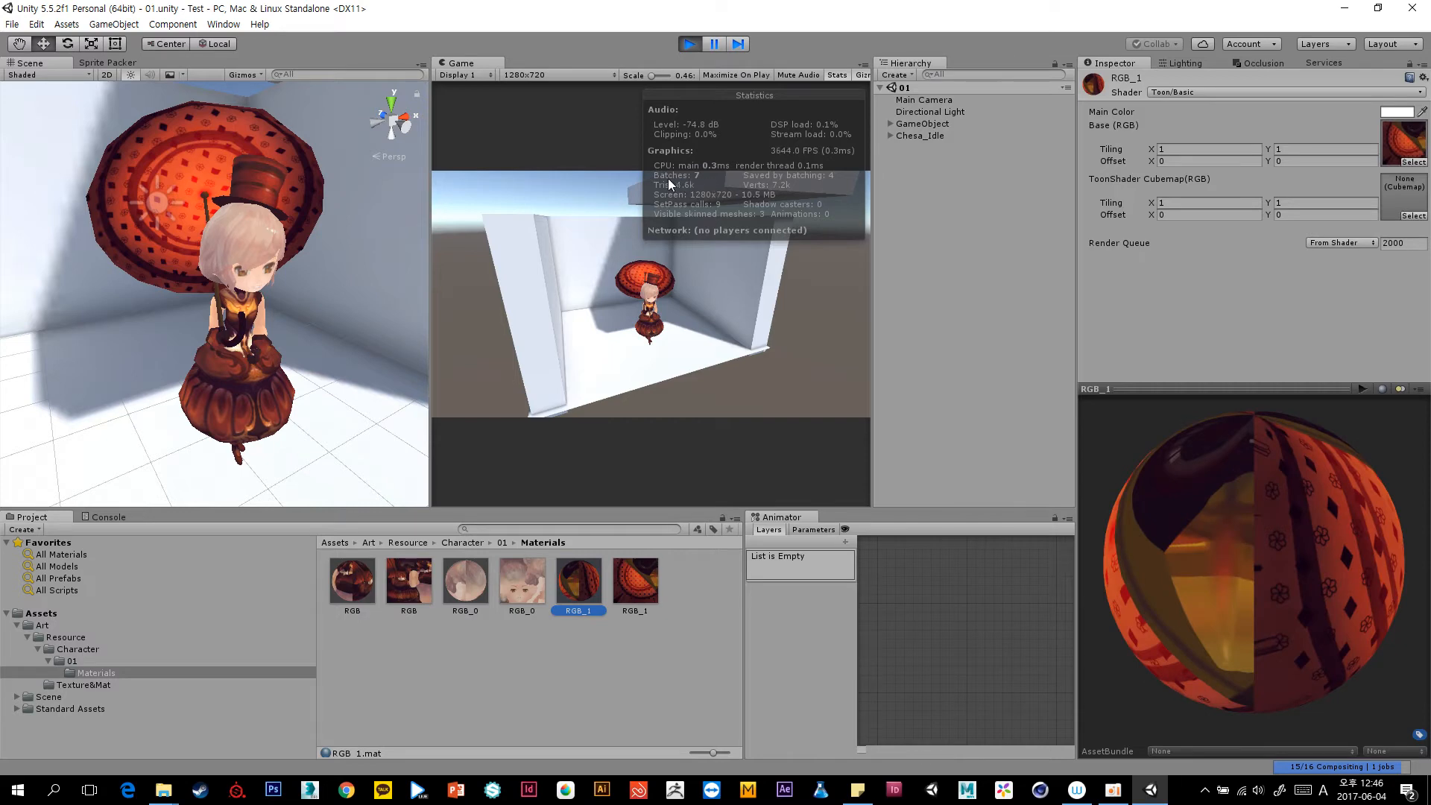
Examine the character's RGB, RGB_0 and RGB_1 materials one after another while the scene is running.
click(361, 576)
click(474, 585)
click(588, 593)
click(410, 590)
click(356, 588)
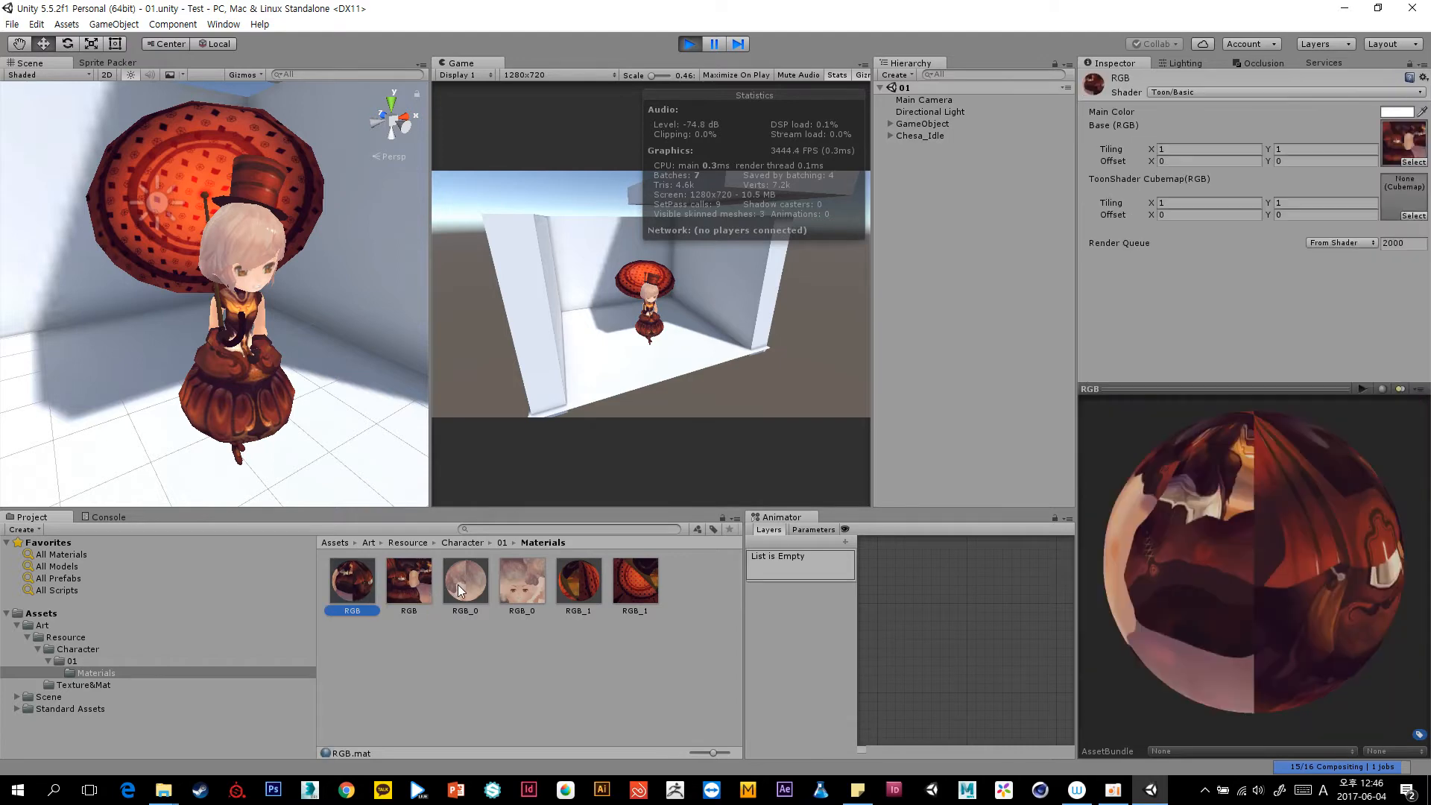
click(457, 584)
click(353, 585)
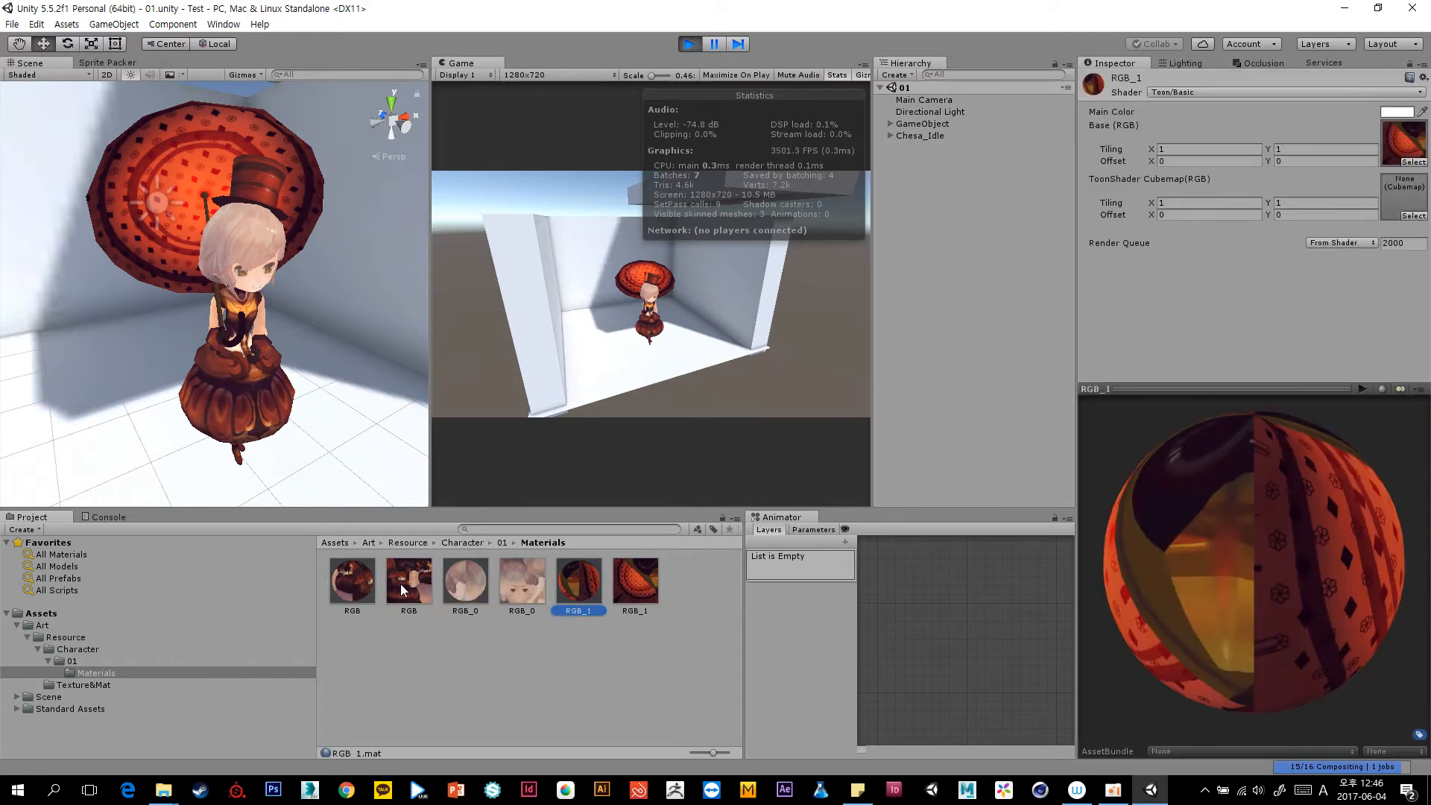
Compare the RGB, RGB_0 and RGB_1 textures of character 01 with the batch count in the rendering statistics.
click(406, 585)
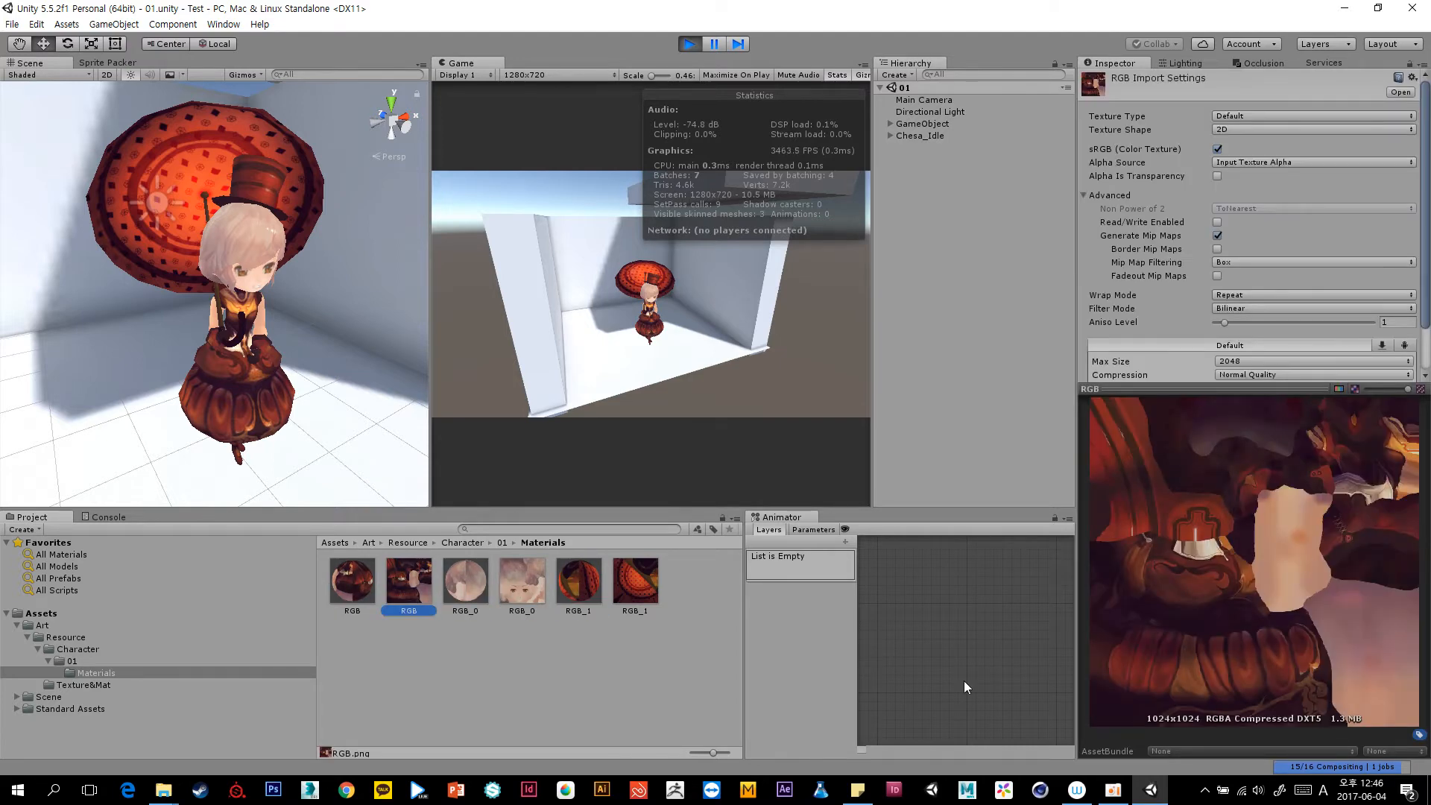
click(517, 598)
click(633, 589)
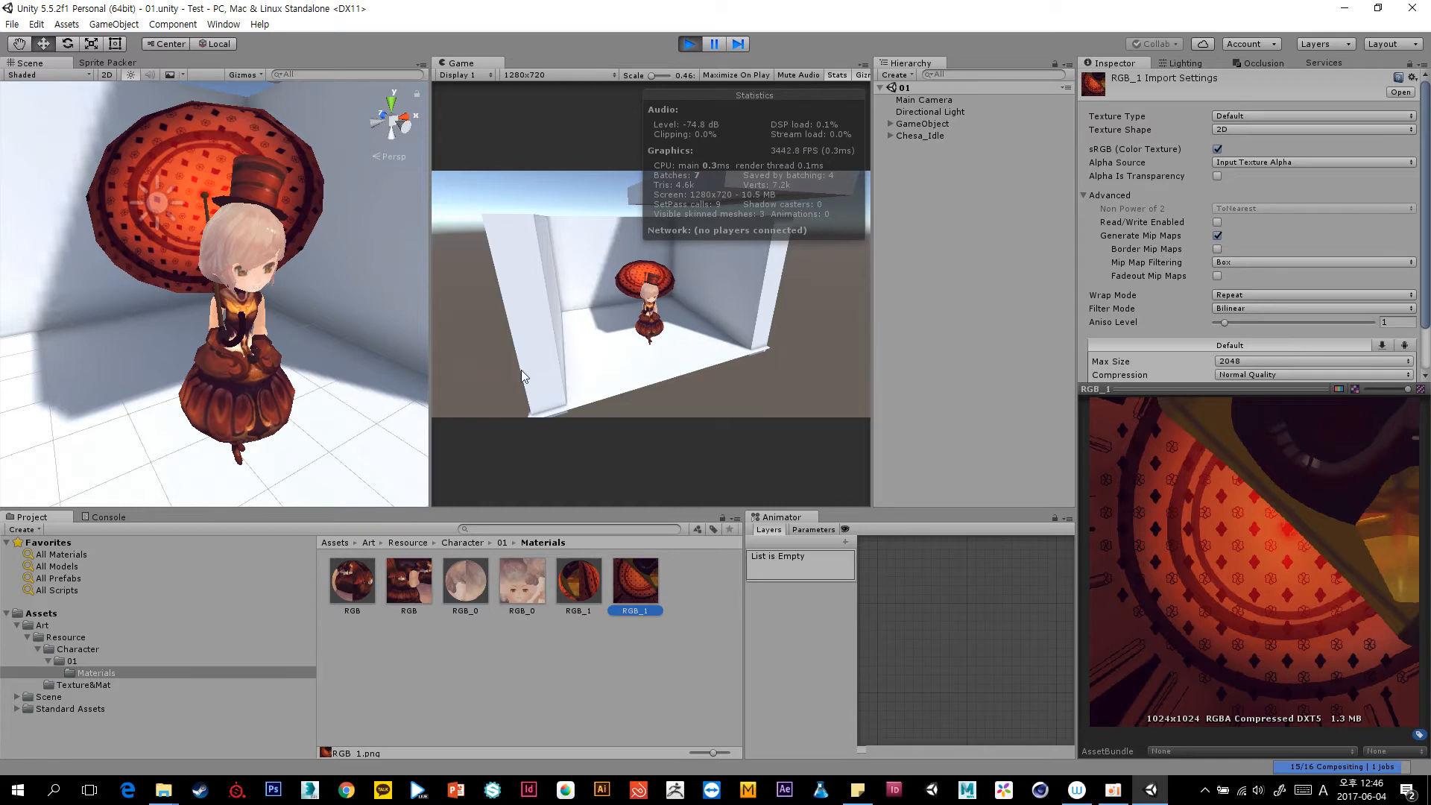
click(387, 589)
click(511, 581)
click(628, 577)
click(528, 584)
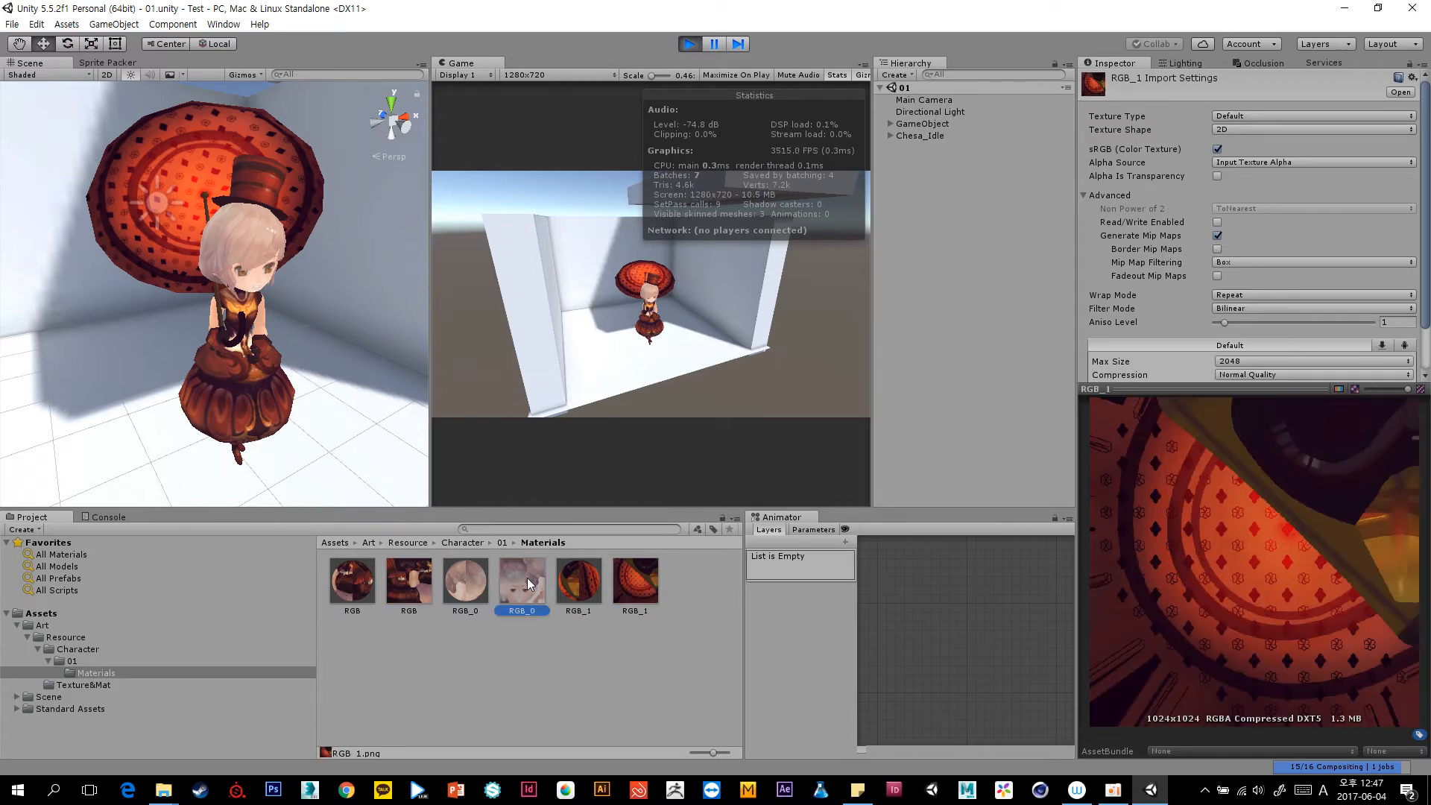
click(406, 592)
click(542, 588)
click(623, 588)
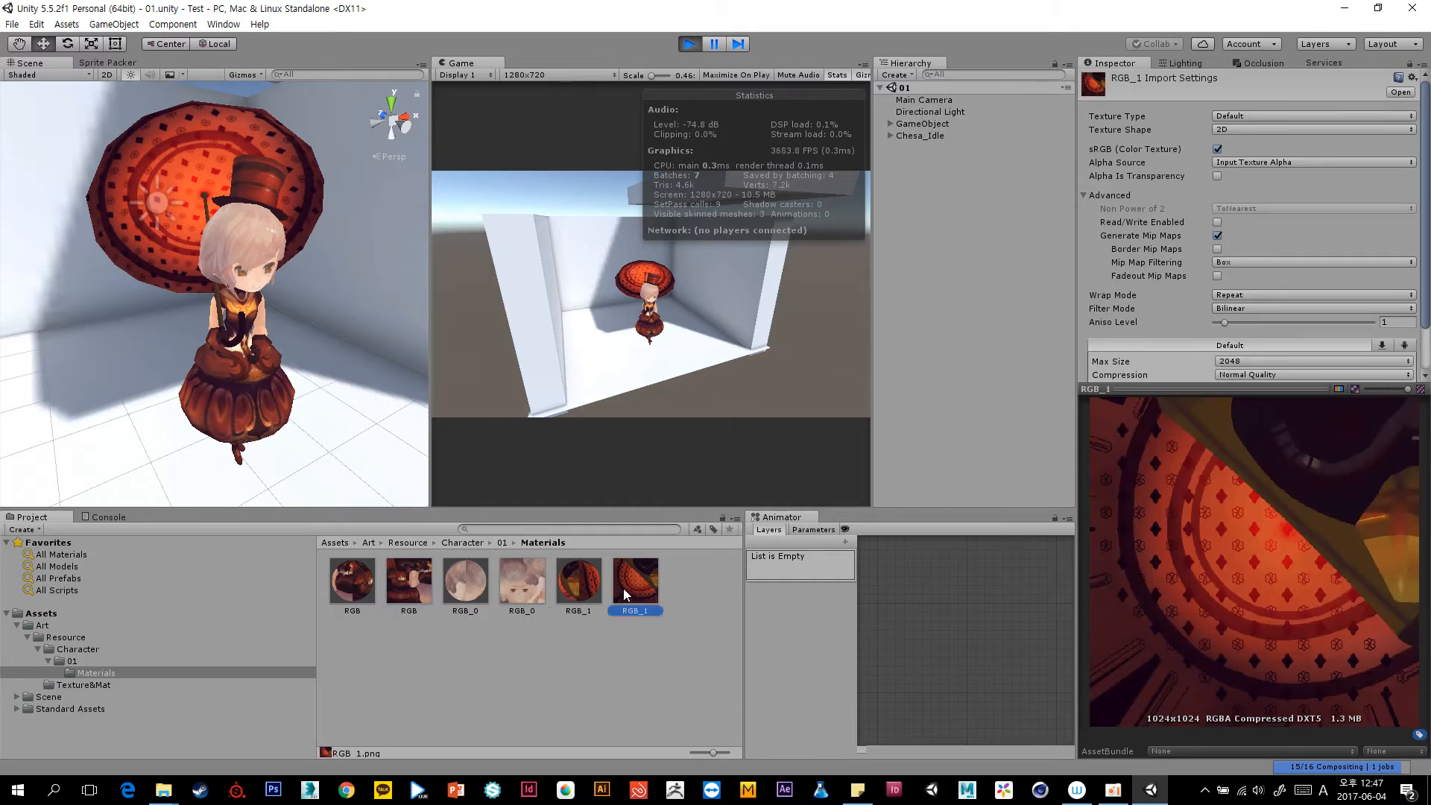
click(522, 590)
click(405, 591)
click(525, 588)
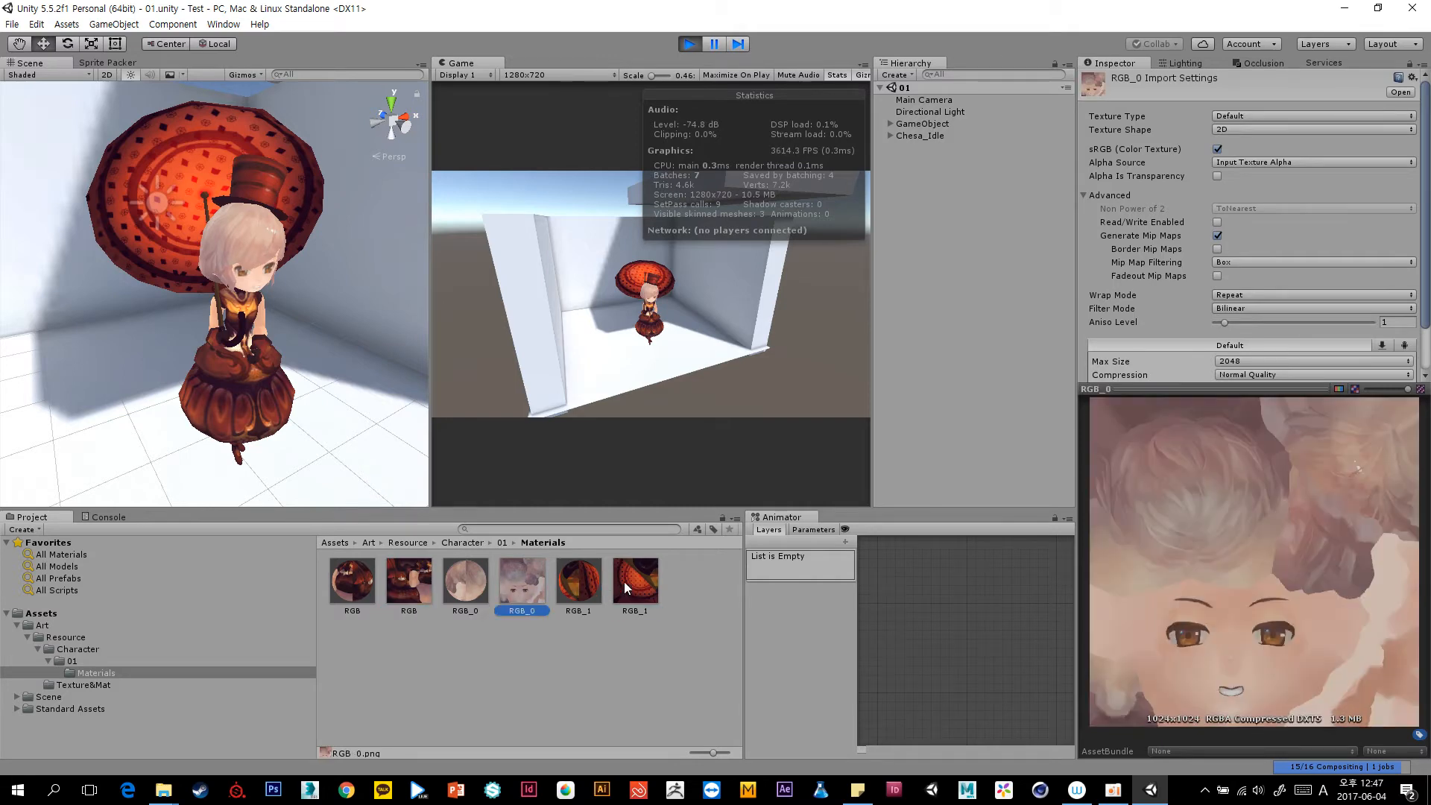
click(628, 582)
click(517, 599)
click(423, 596)
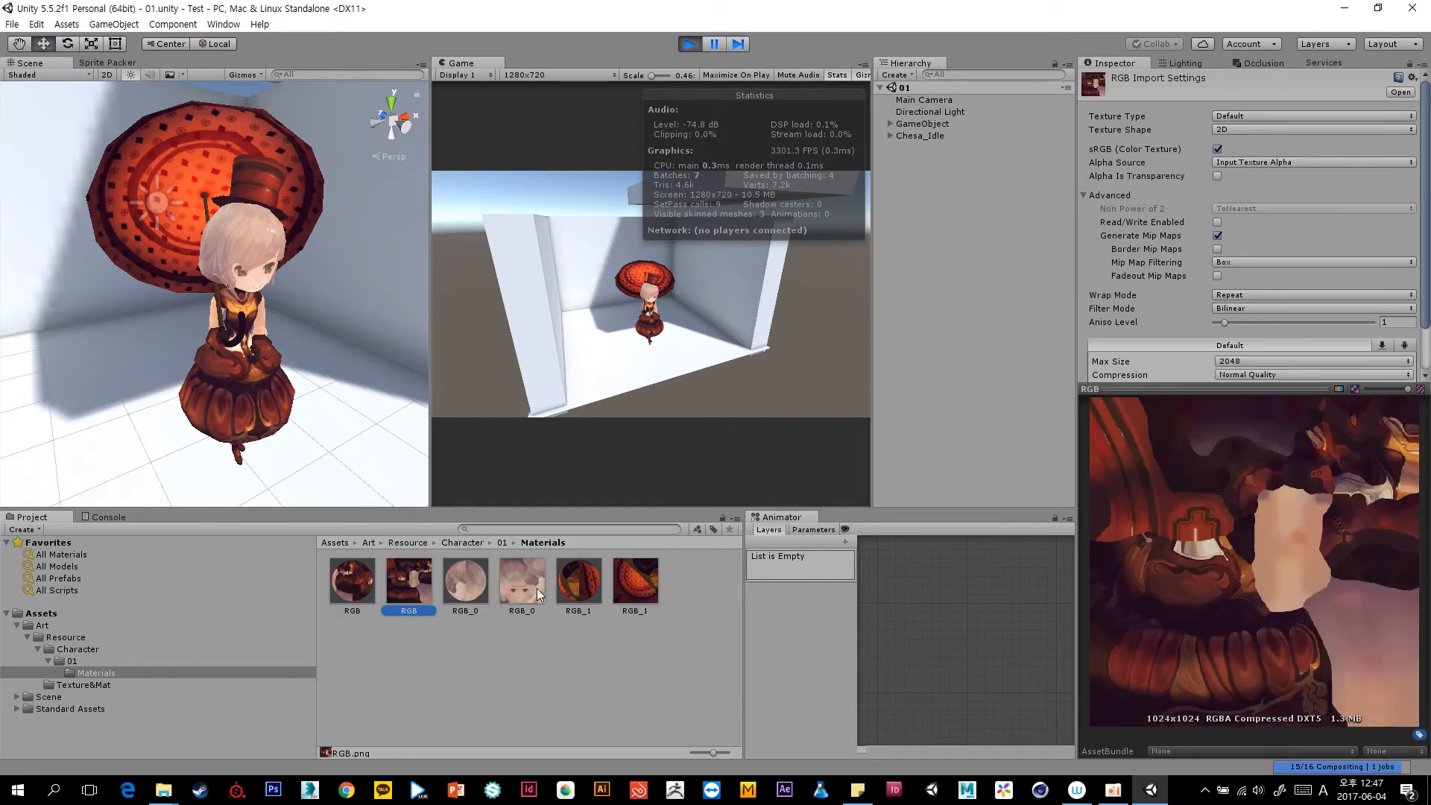
click(541, 588)
click(650, 584)
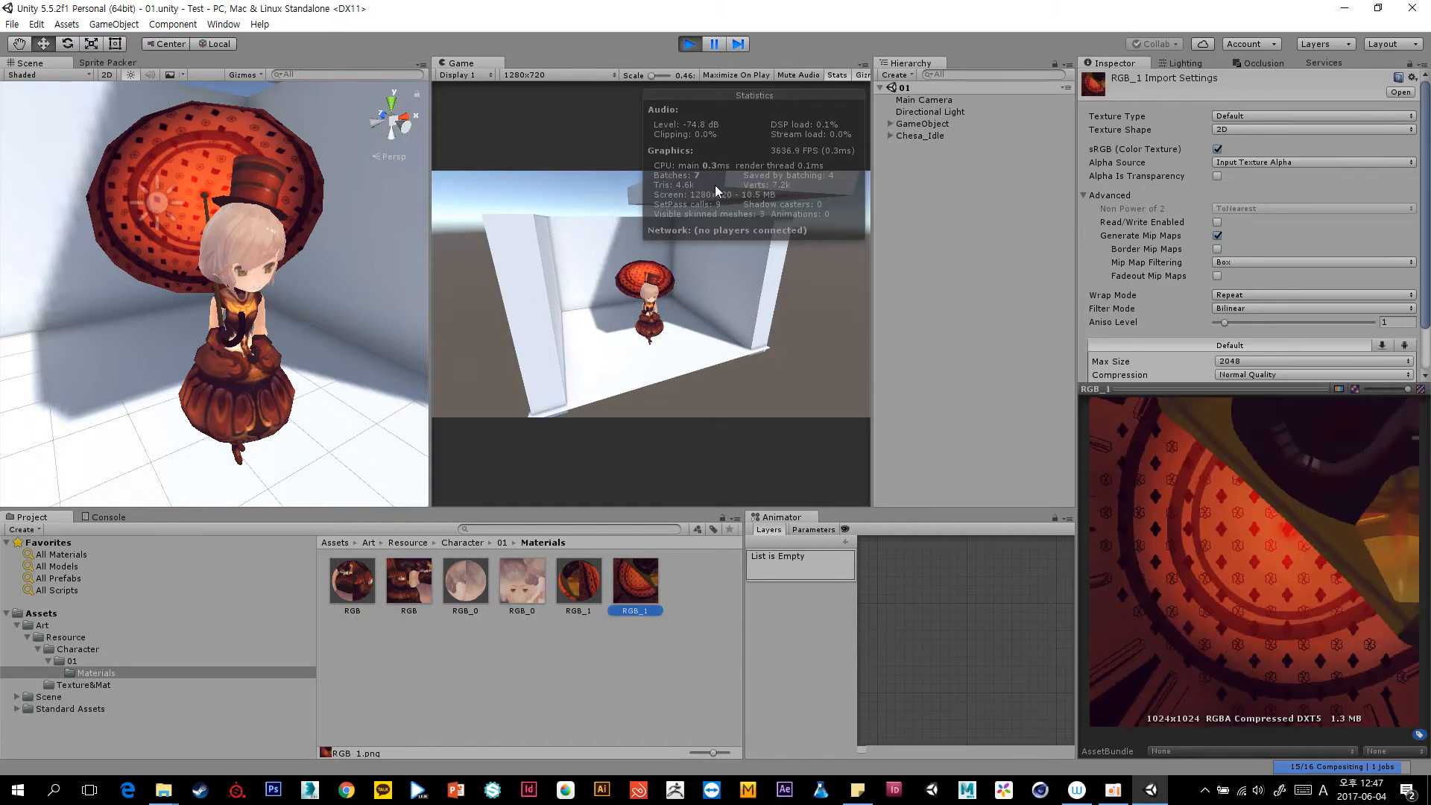
Select the RGB, RGB_0 and RGB_1 materials to review them together, and clear the selection.
click(369, 591)
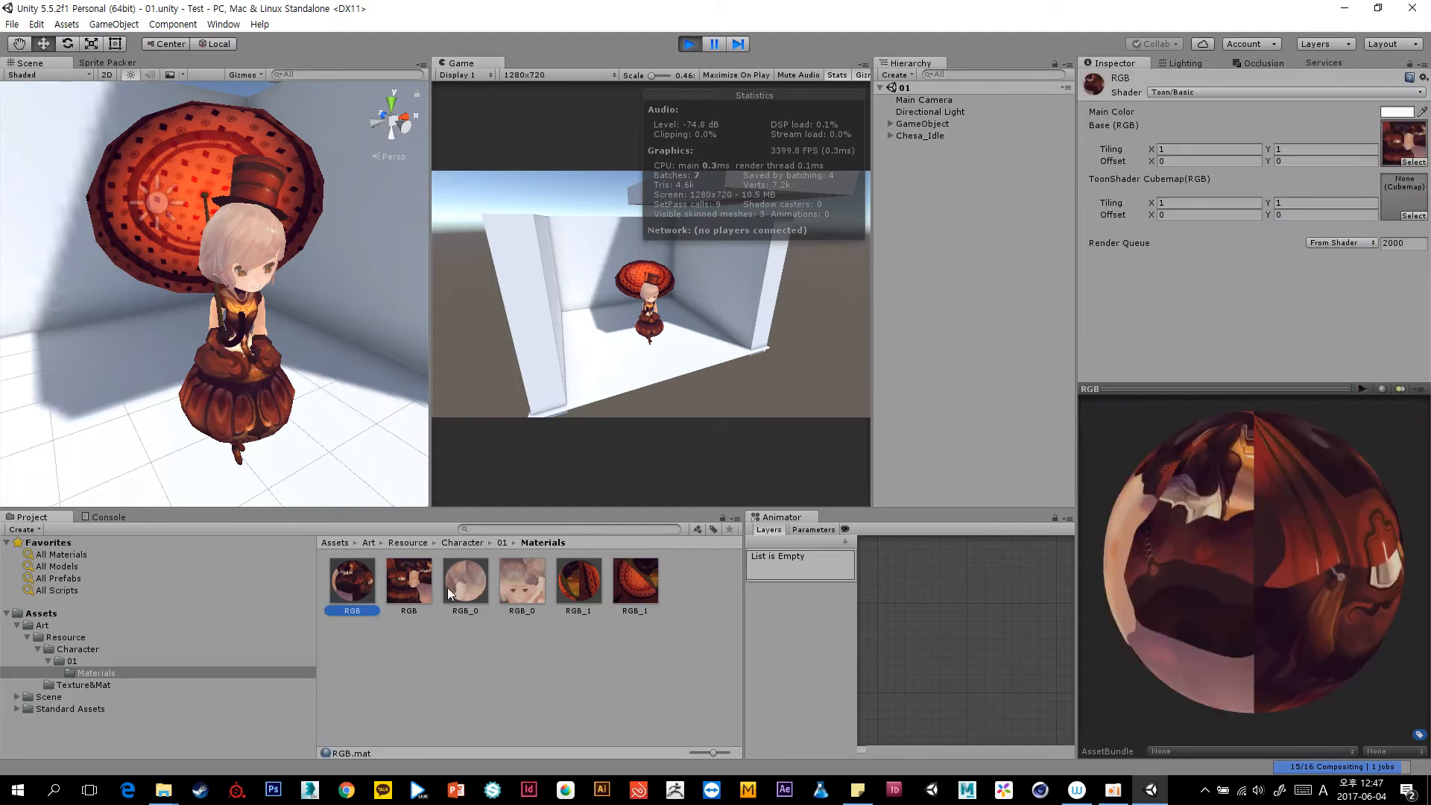
ctrl+click(465, 582)
ctrl+click(572, 581)
click(378, 588)
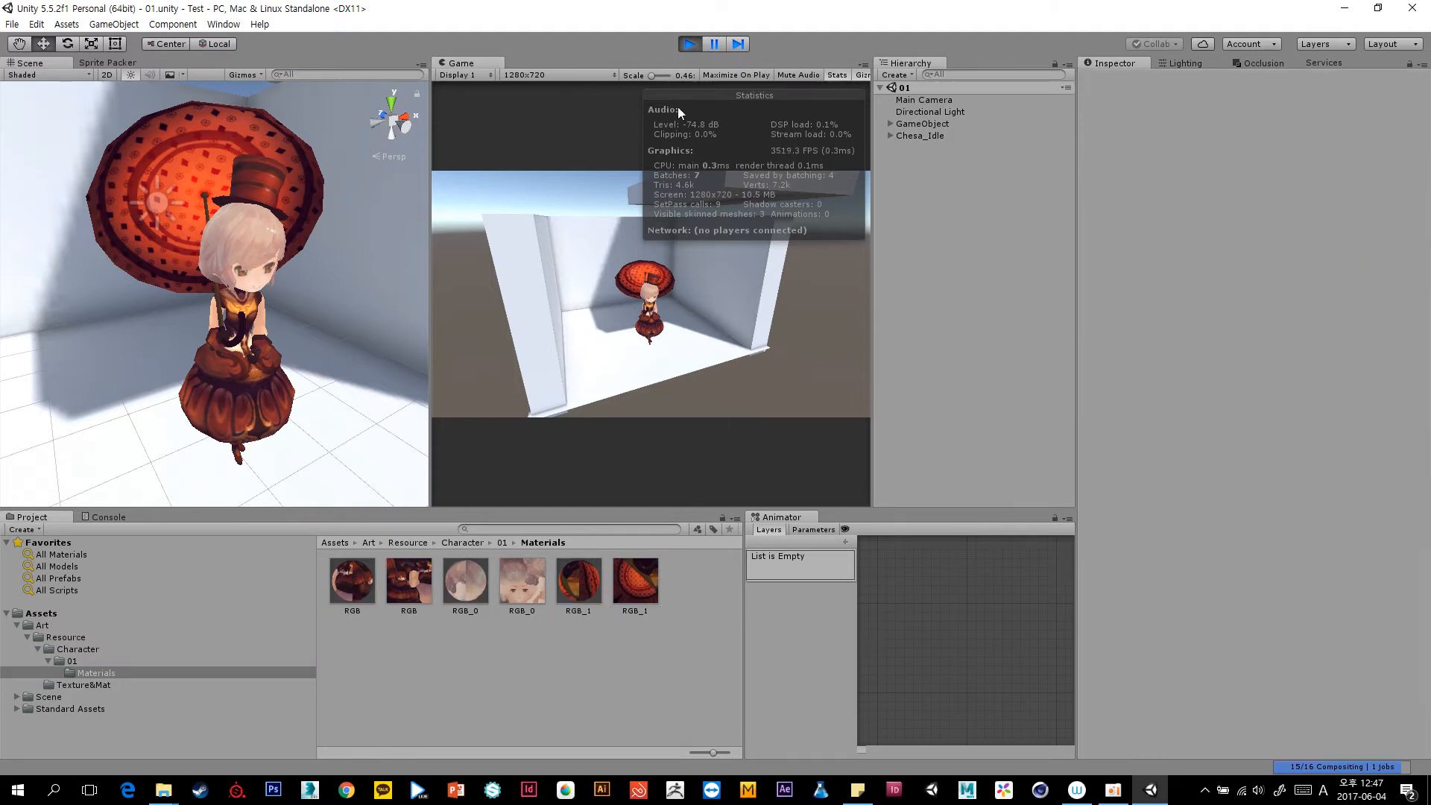
Stop play mode, shrink the editor to a floating window and open the 좀비 folder on the desktop.
click(691, 45)
double_click(410, 7)
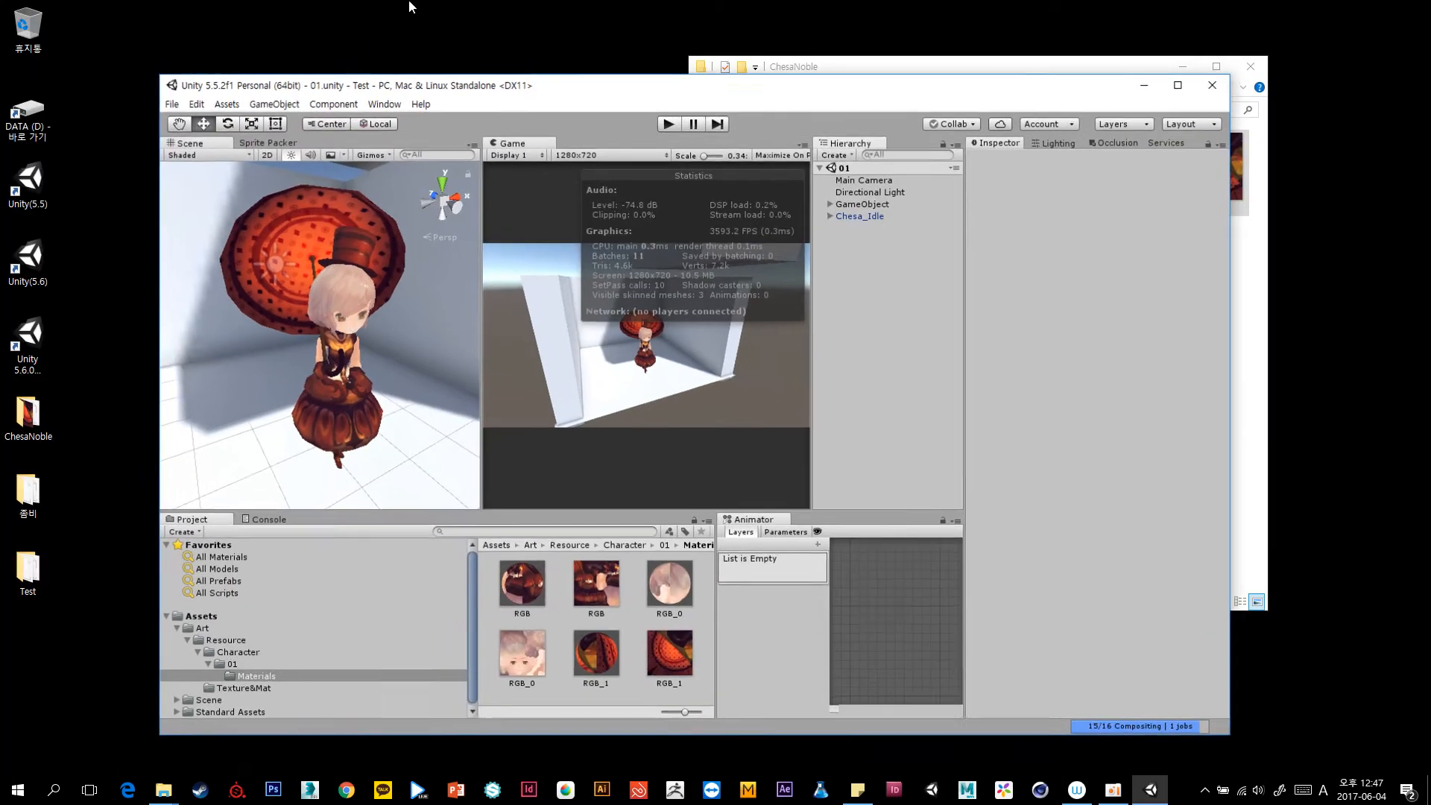
double_click(28, 492)
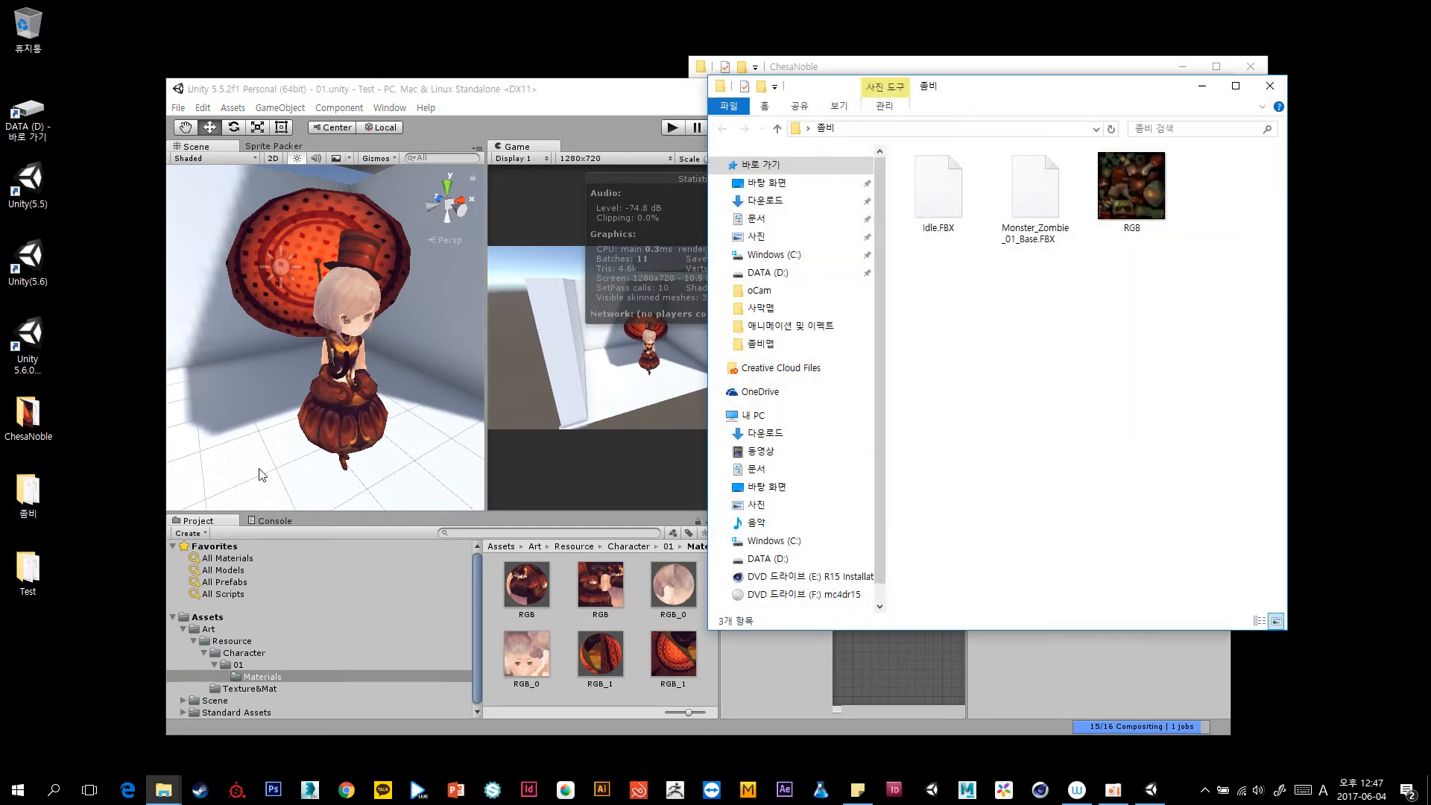
Create a folder named 02 inside the Character folder and open it.
right_click(263, 653)
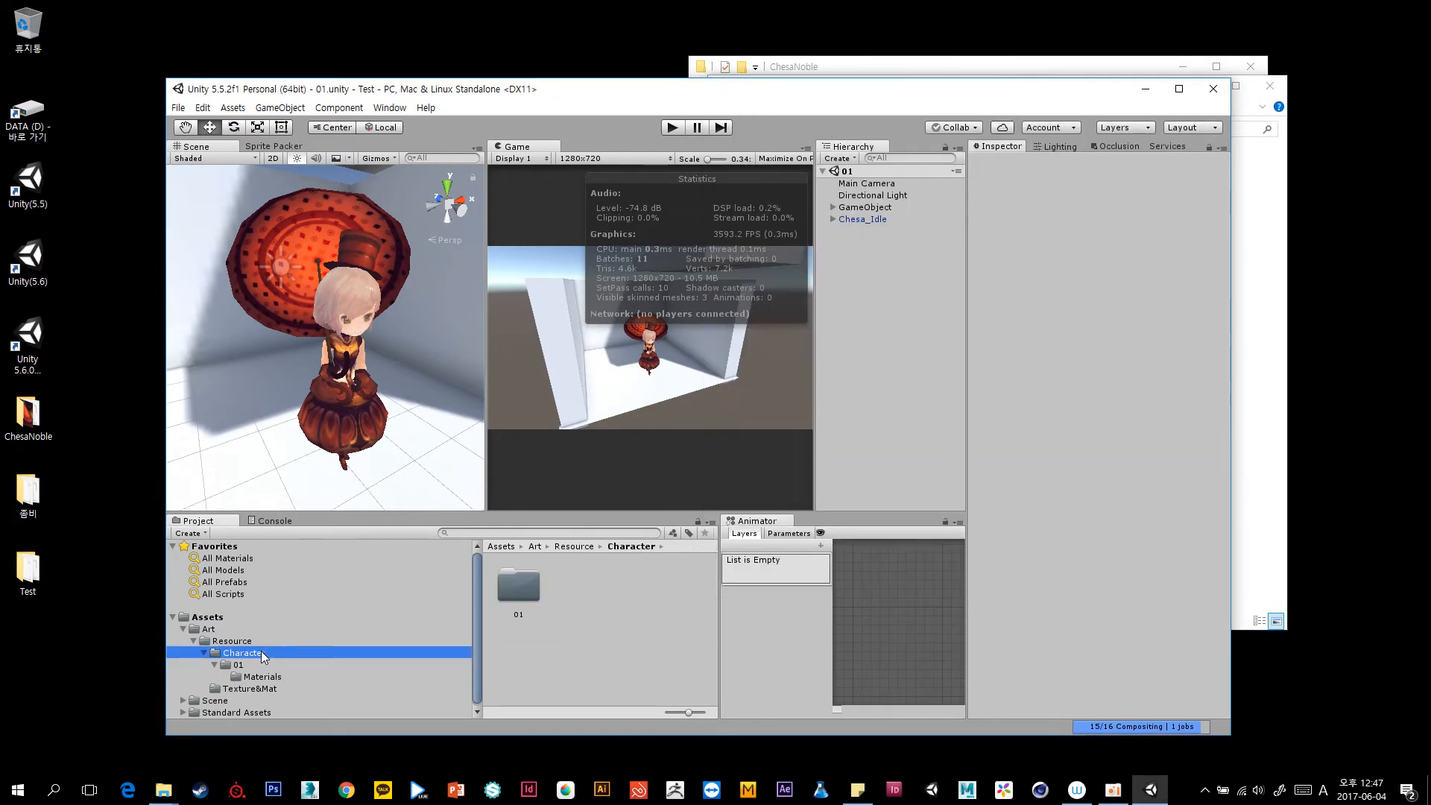
click(233, 667)
right_click(255, 652)
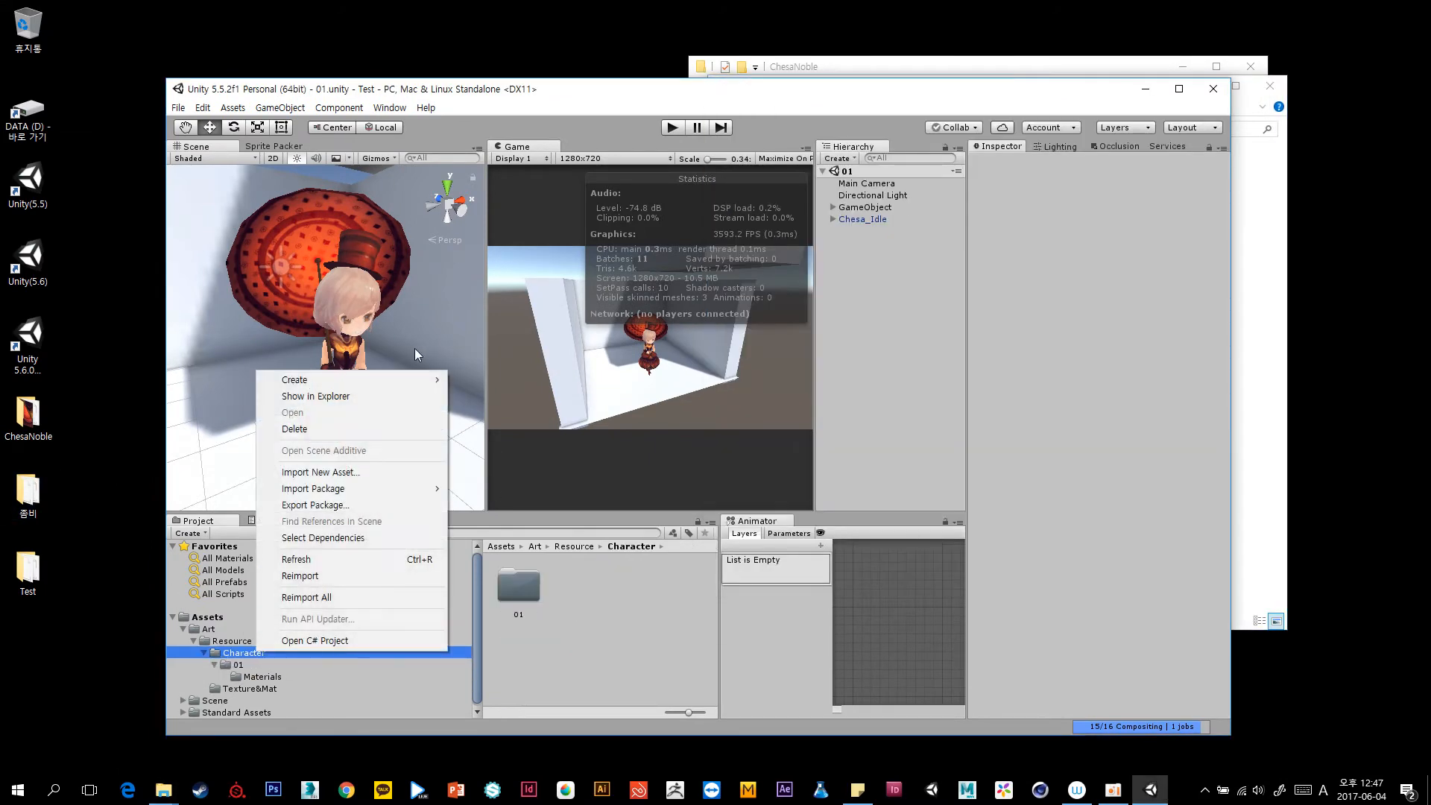
mouse_move(377, 380)
click(139, 380)
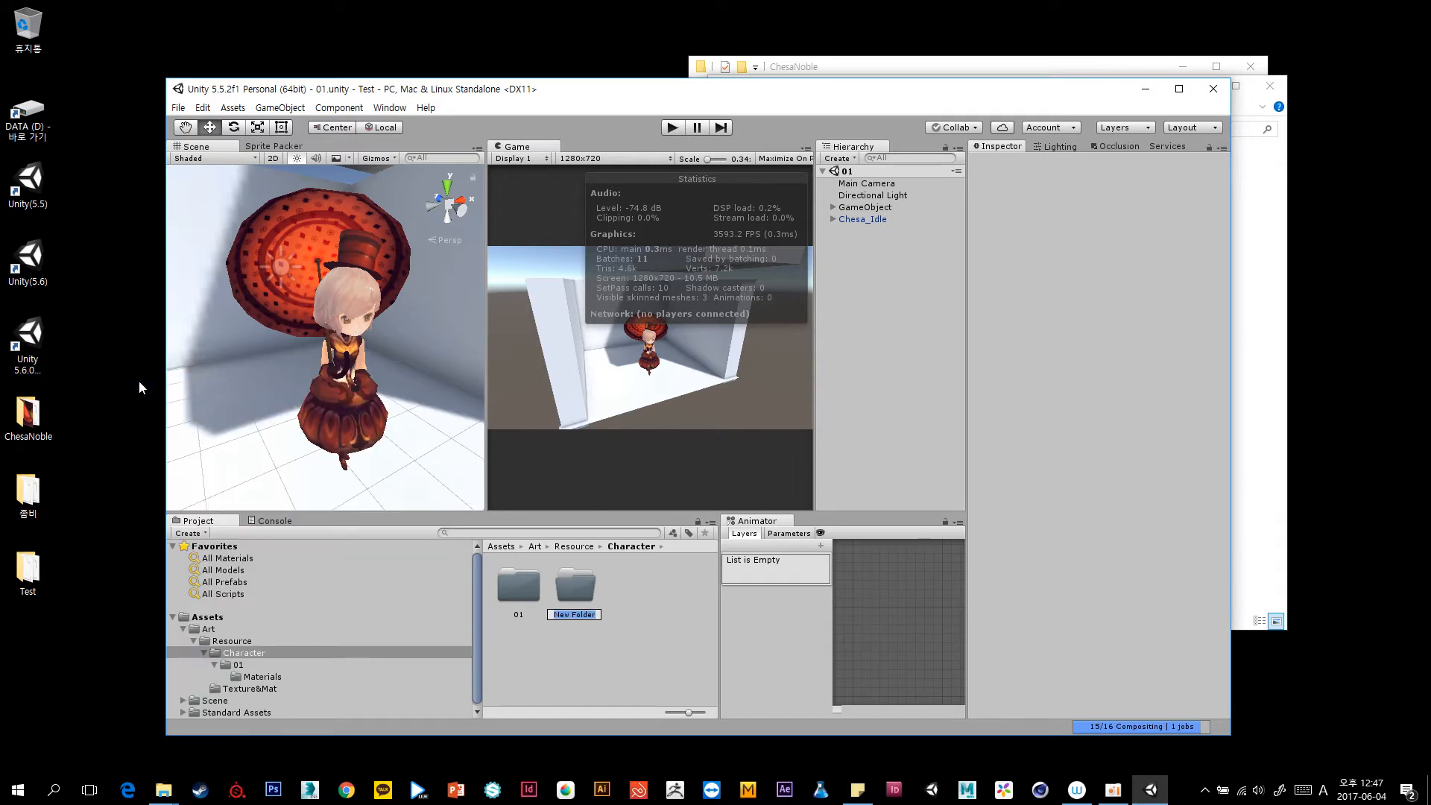
text(02)
key(Return)
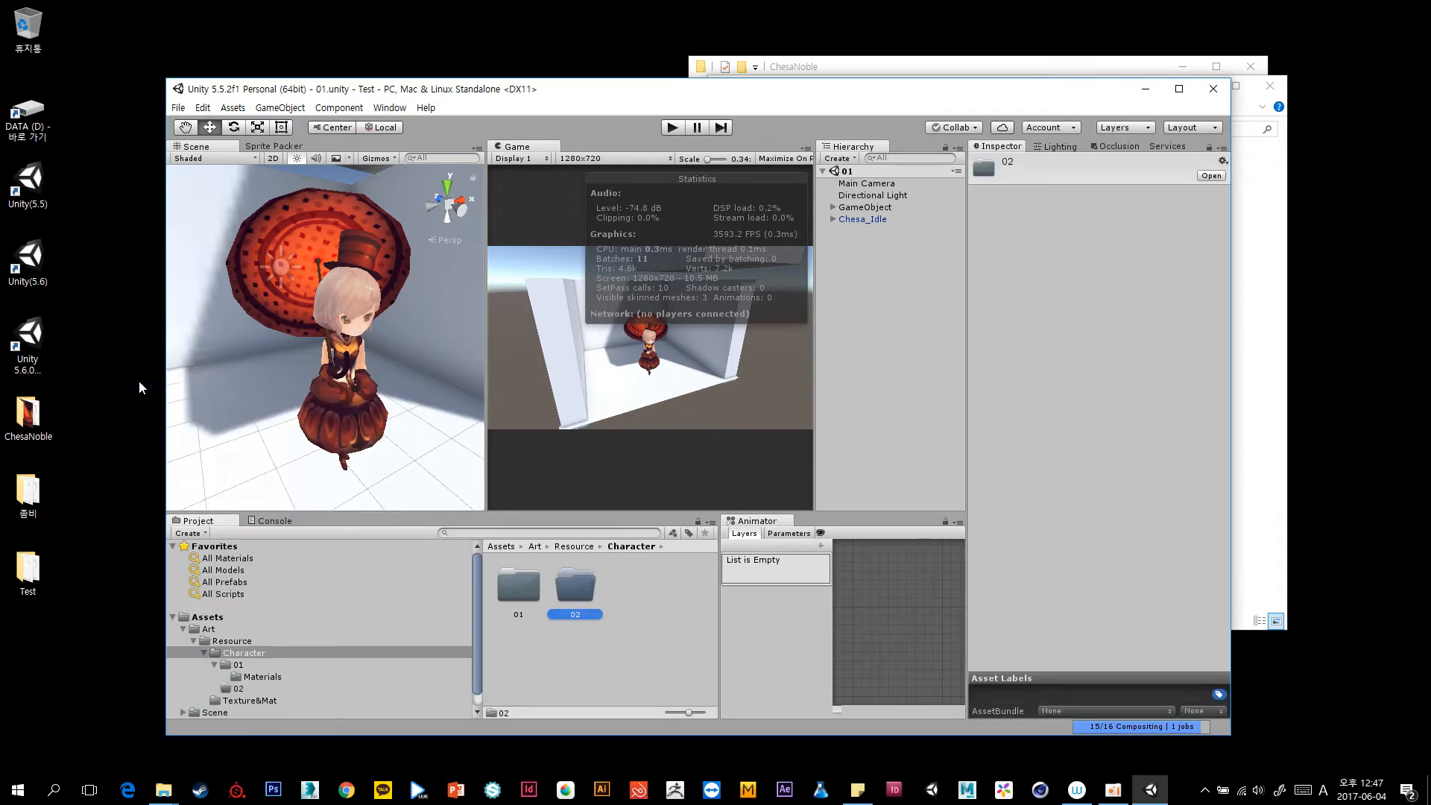
key(Return)
Import Idle.FBX, Monster_Zombie_01_Base.FBX and the RGB texture from the 좀비 folder into the 02 folder.
click(1250, 402)
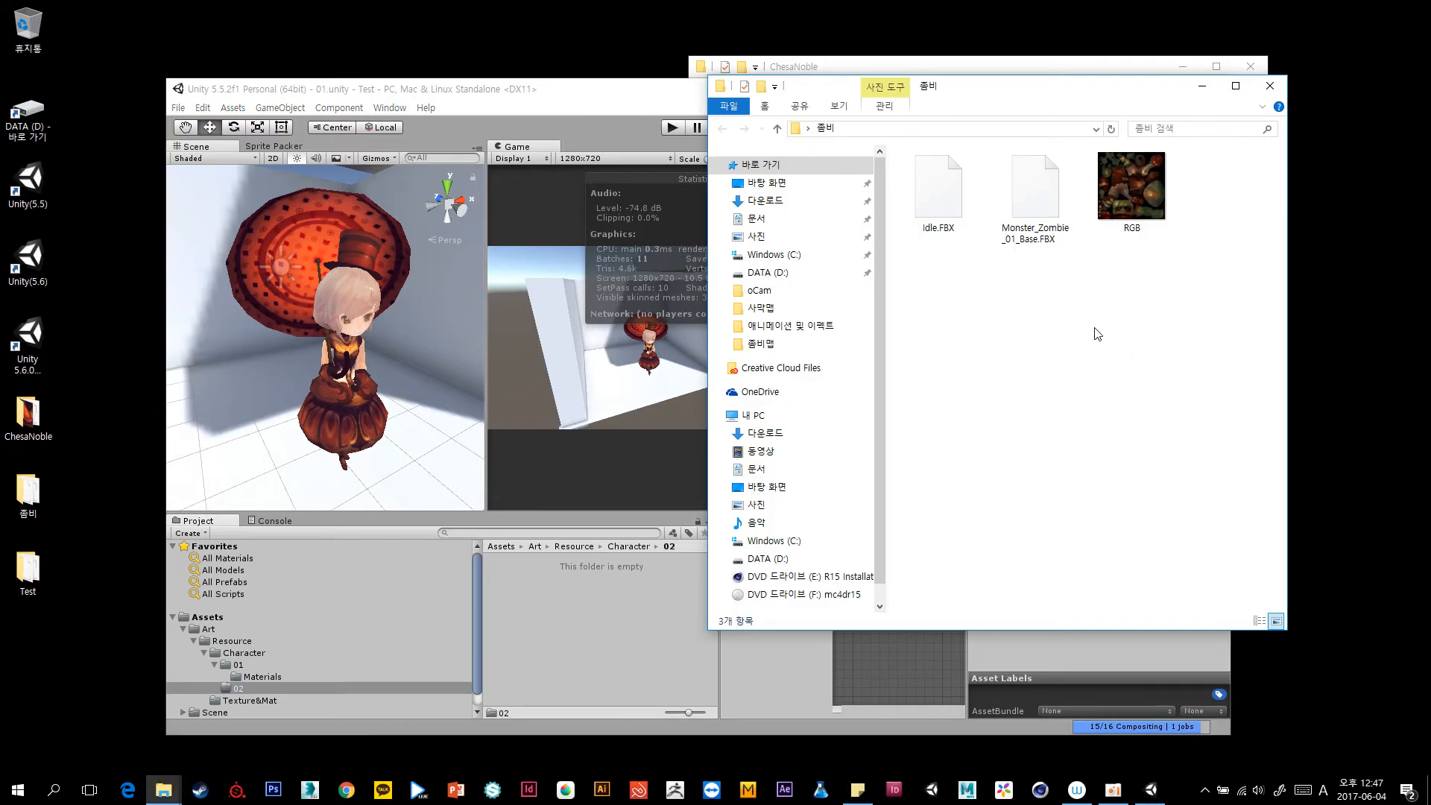
click(937, 190)
shift+click(1167, 226)
drag(1158, 208, 572, 611)
click(637, 620)
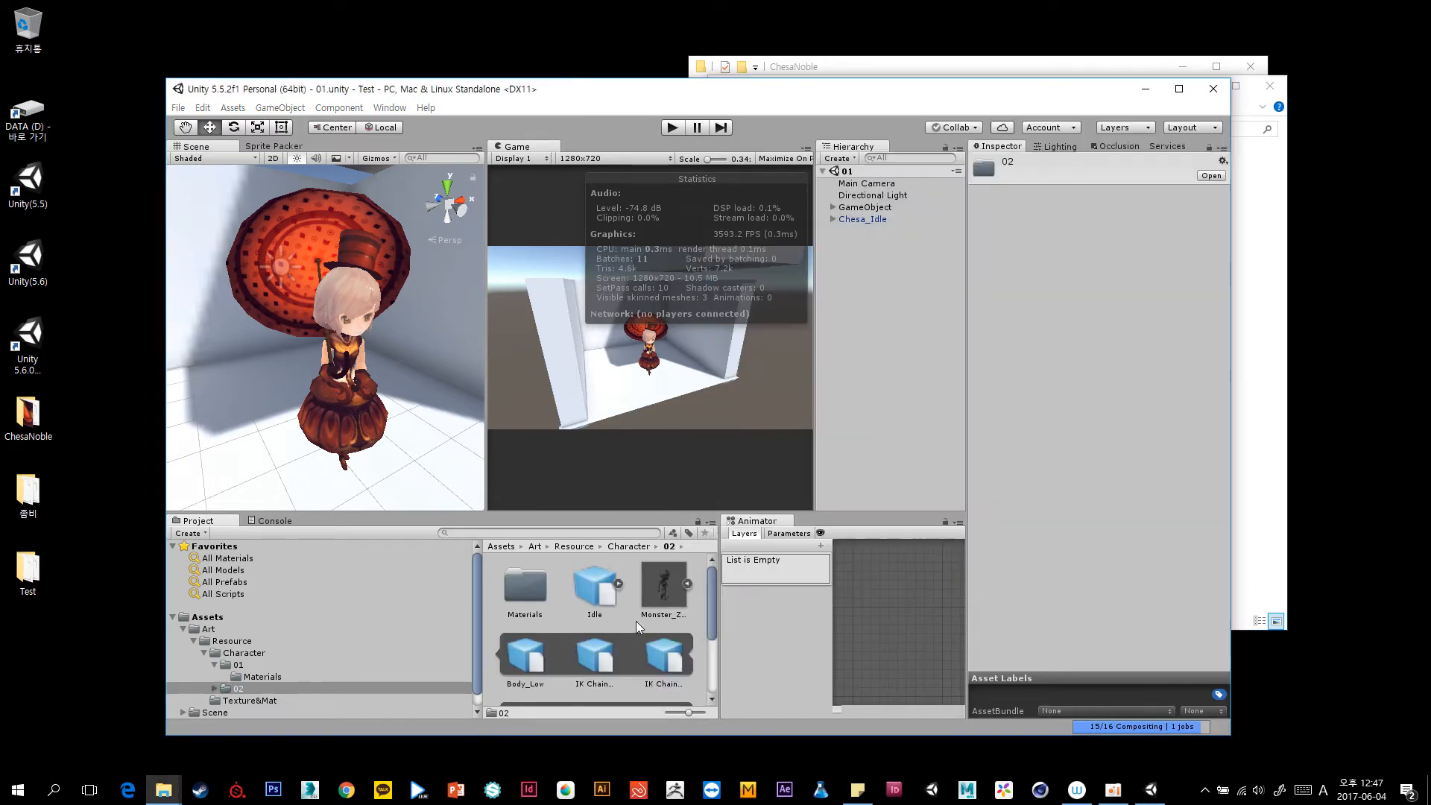
Maximize the editor, add the Monster_Zombie_01_Base model to the scene and move it beside the girl to about X -2.04, Z -2.51.
double_click(654, 98)
drag(387, 604, 373, 610)
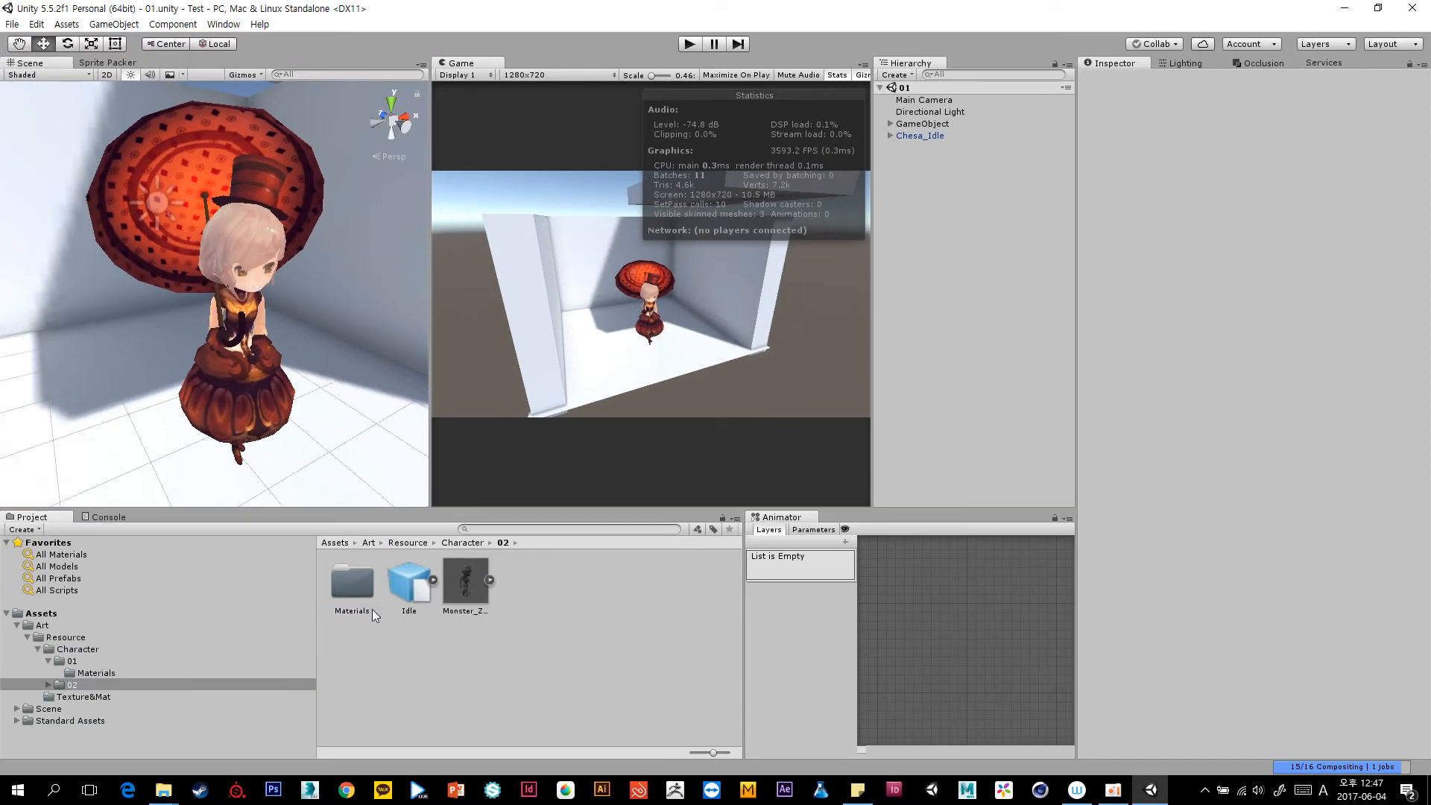
drag(467, 596, 991, 322)
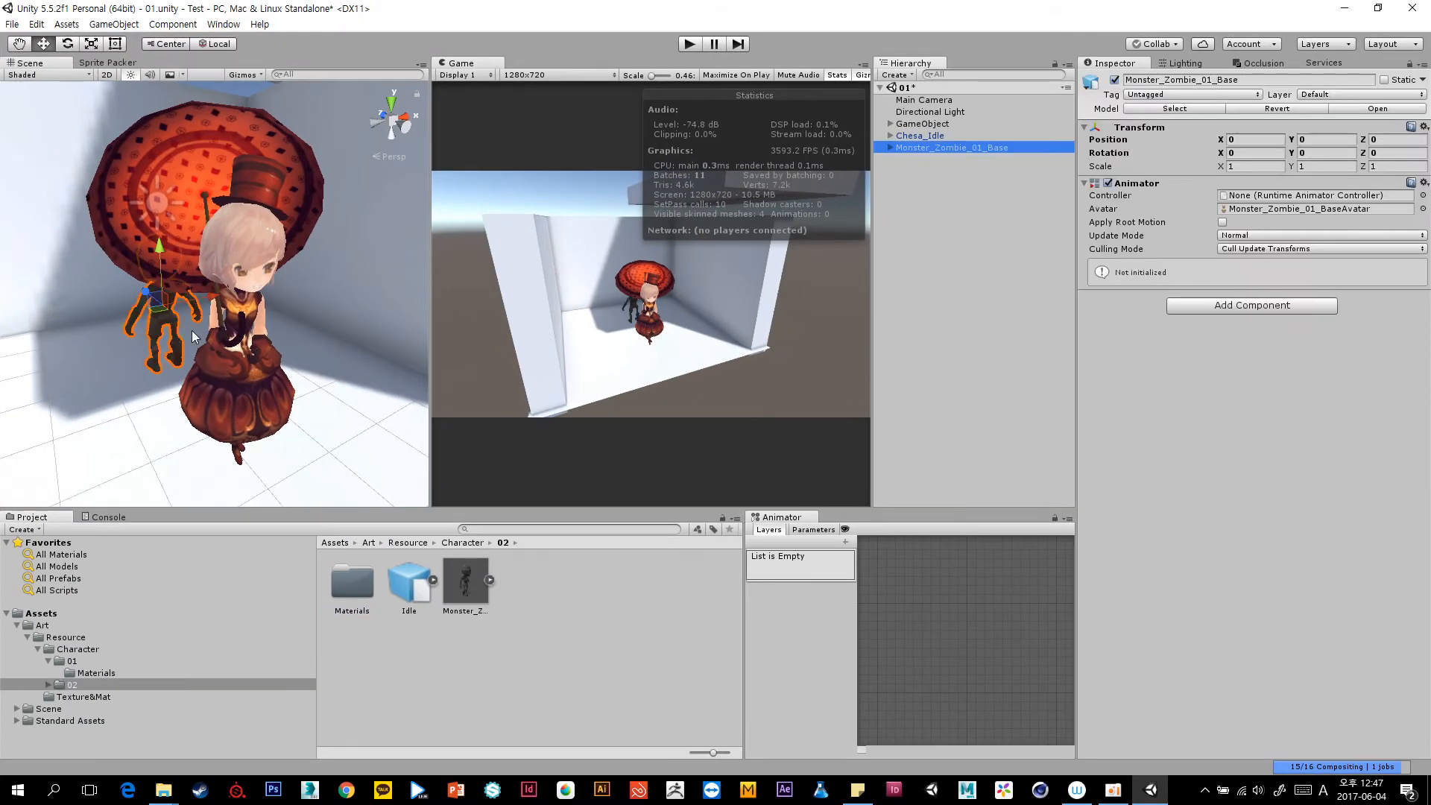
scroll(193, 313, down, 2)
drag(202, 300, 113, 350)
scroll(125, 336, down, 2)
Set the zombie's Y rotation to 180.
click(1325, 153)
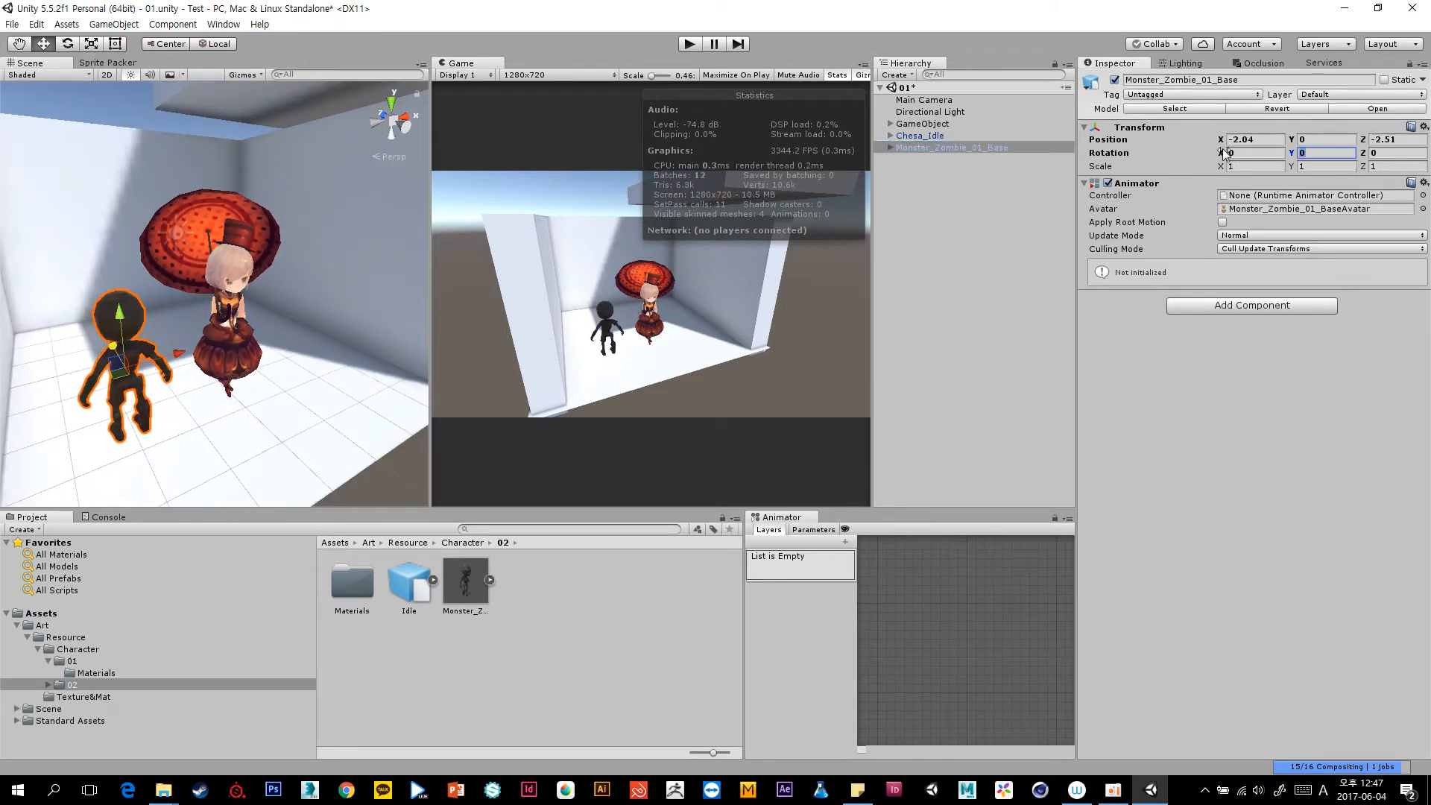
text(180)
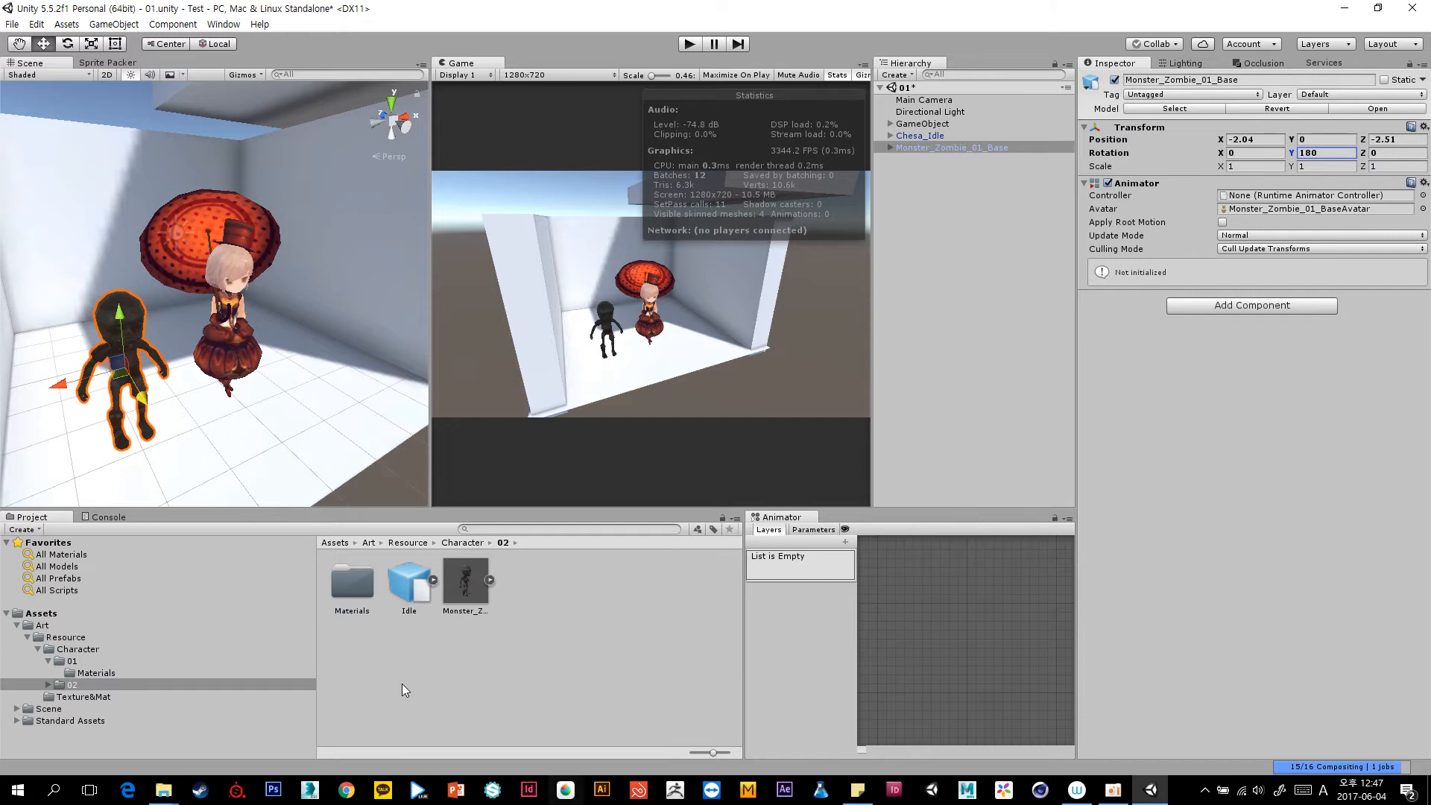
middle_drag(312, 476, 334, 414)
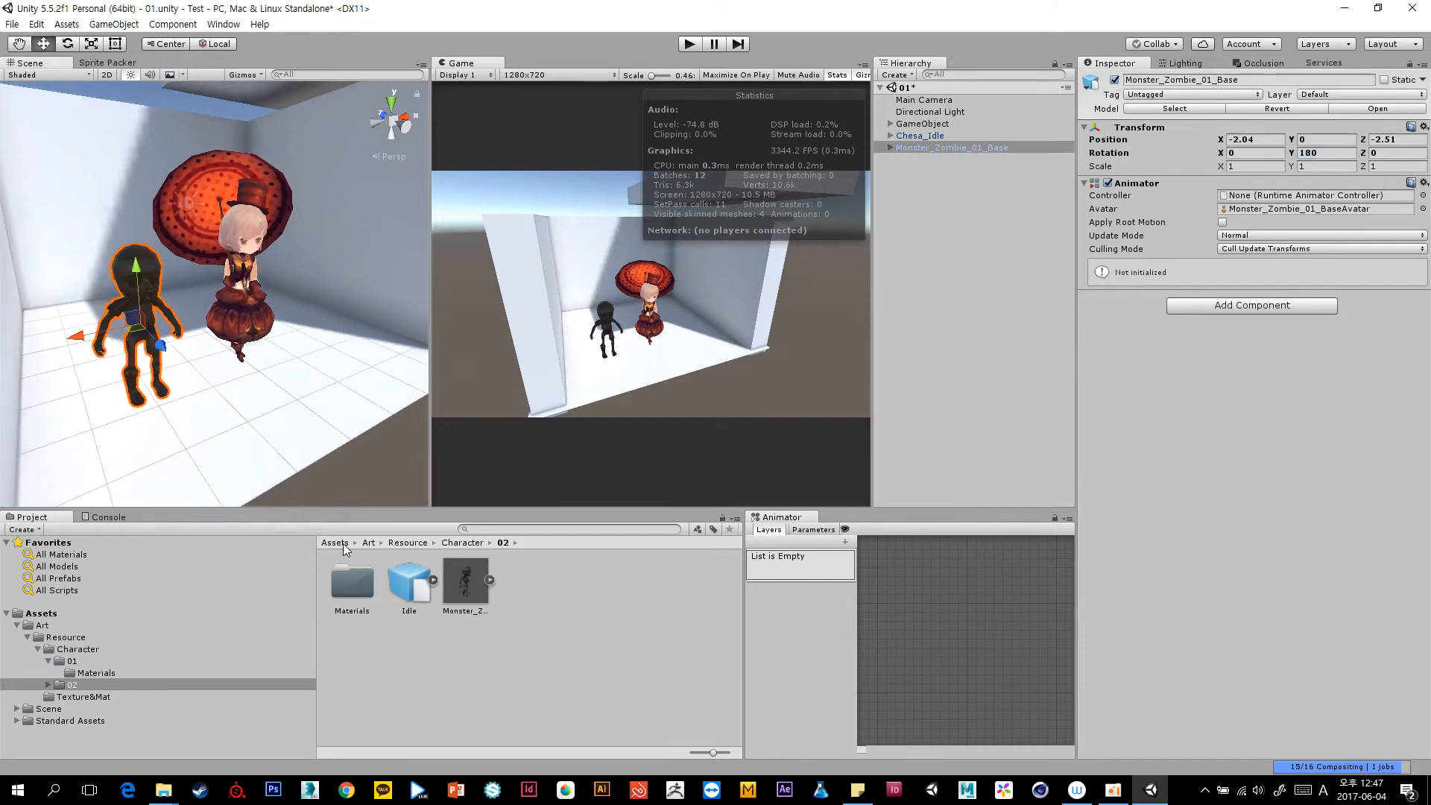
Assign the Toon/Basic shader to the zombie's RGB material and set its Main Color to white.
double_click(351, 576)
click(363, 593)
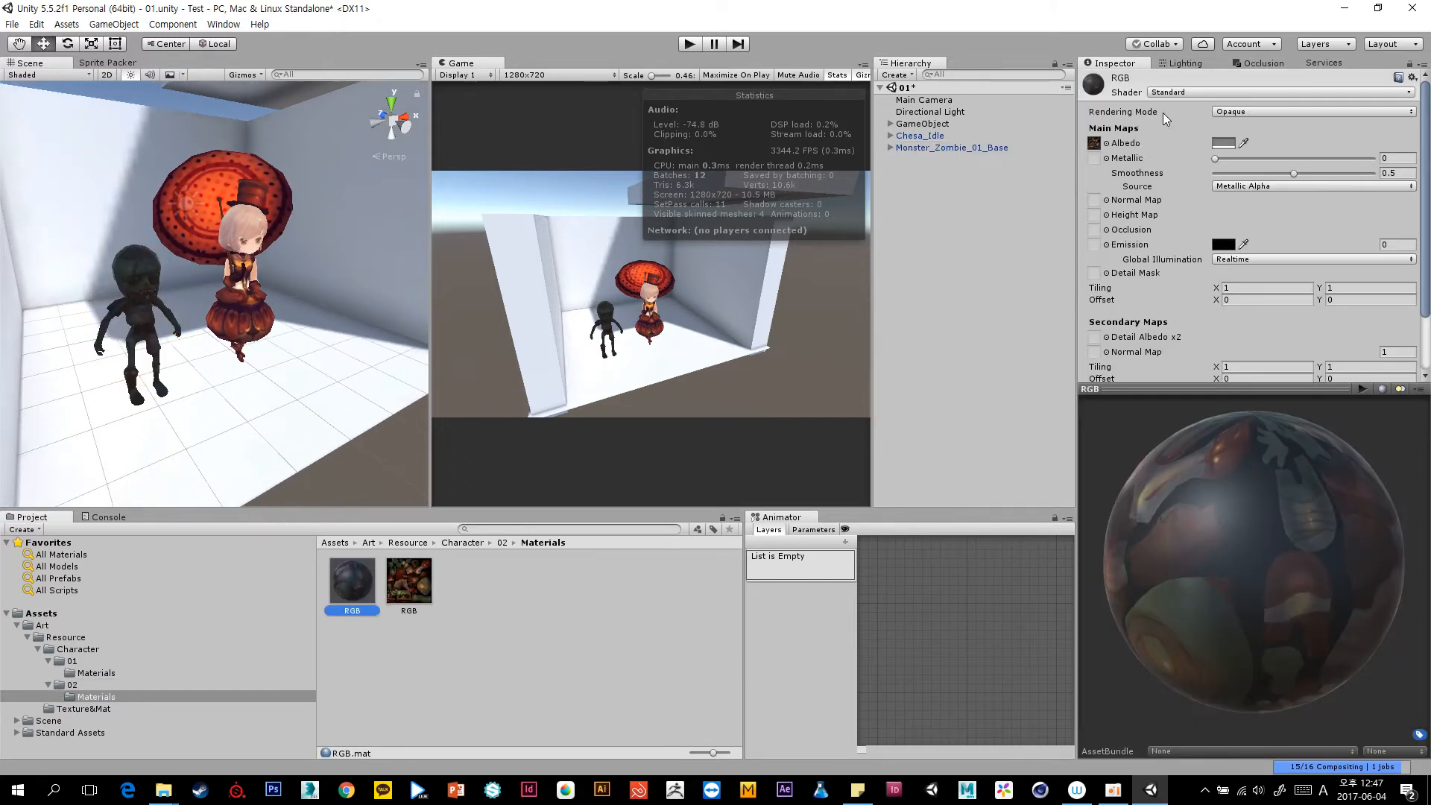
click(1170, 91)
mouse_move(1193, 288)
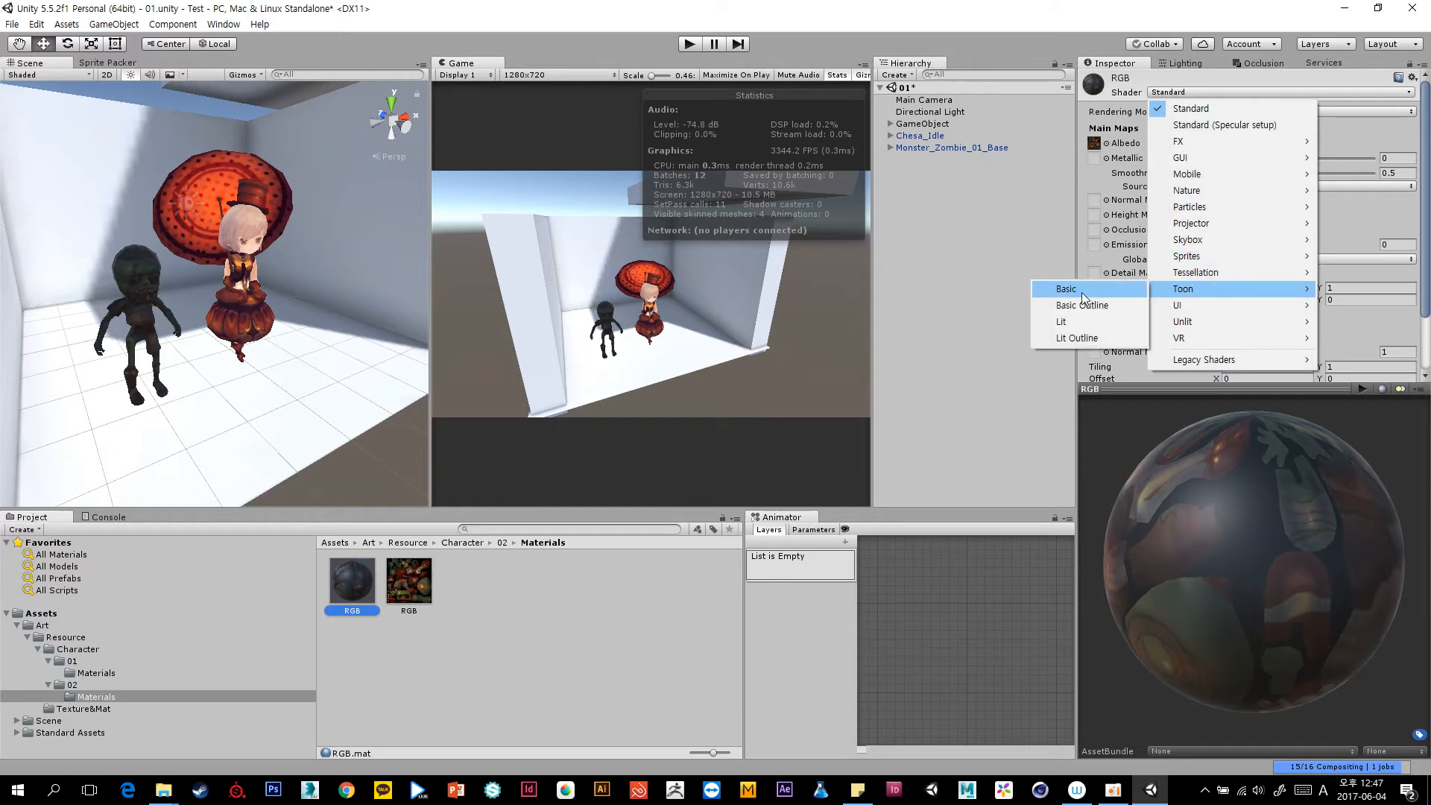
click(1067, 289)
click(1386, 112)
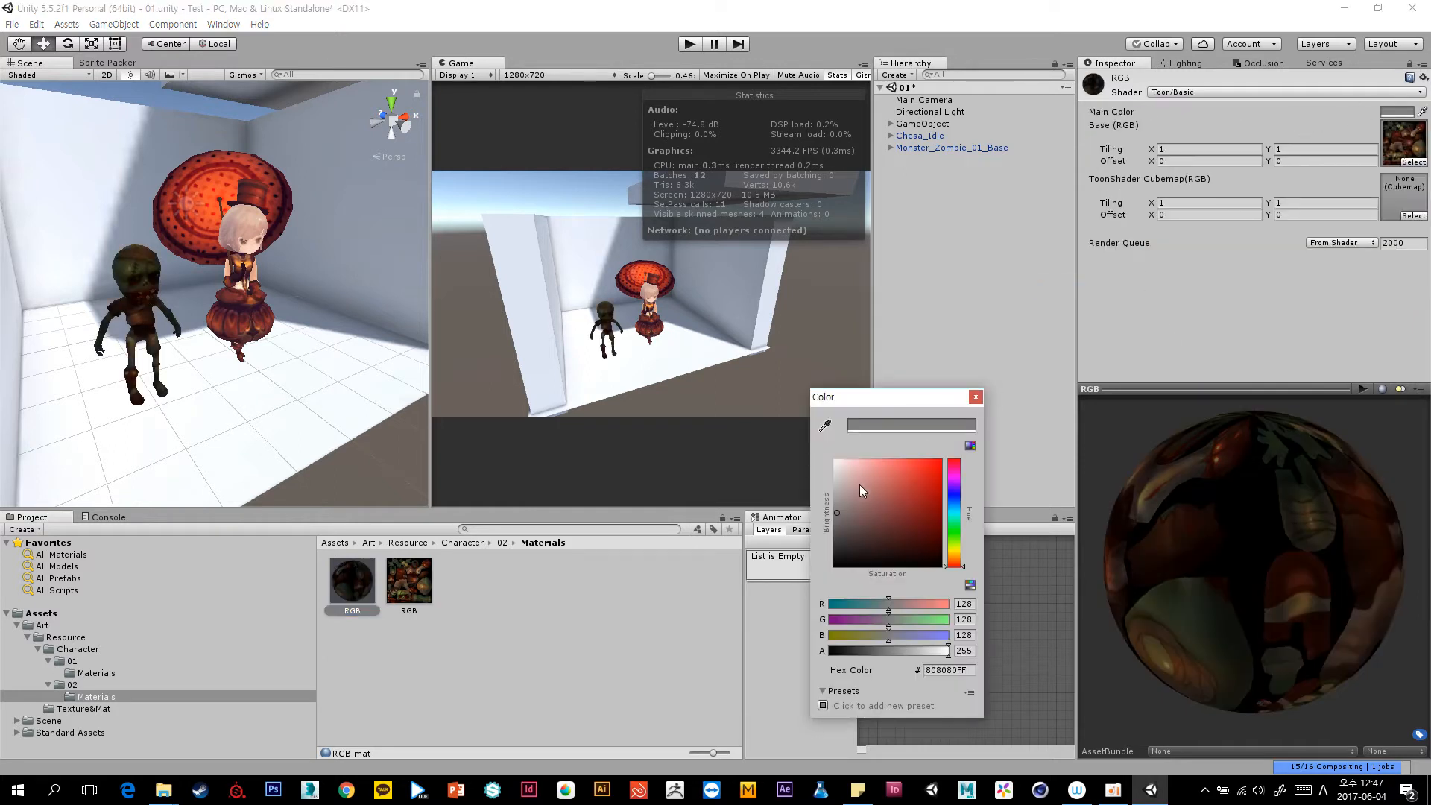
drag(860, 485, 835, 460)
click(975, 397)
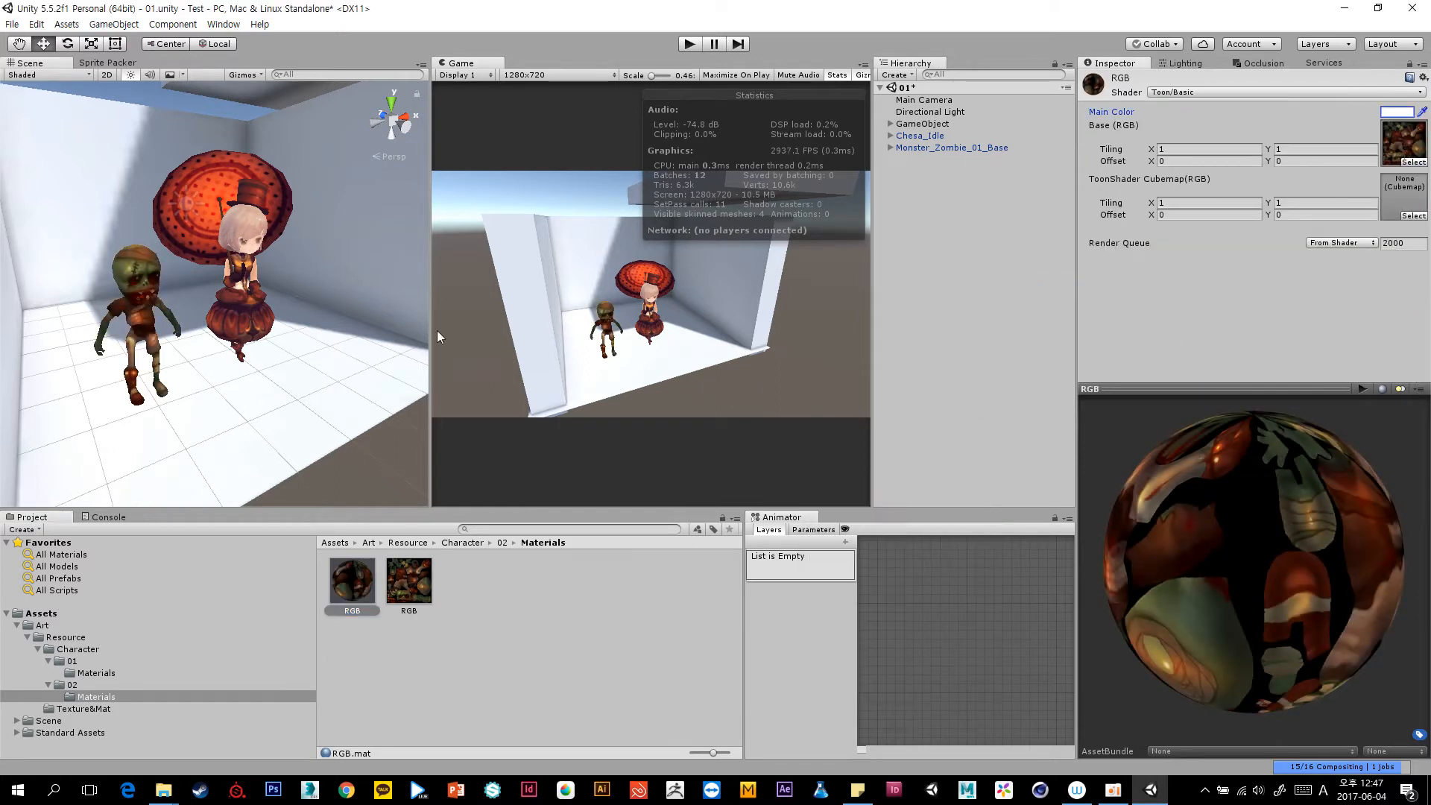
Move the zombie along the Z axis to about -2.32 and clear the selection.
alt+drag(320, 358, 225, 340)
click(260, 412)
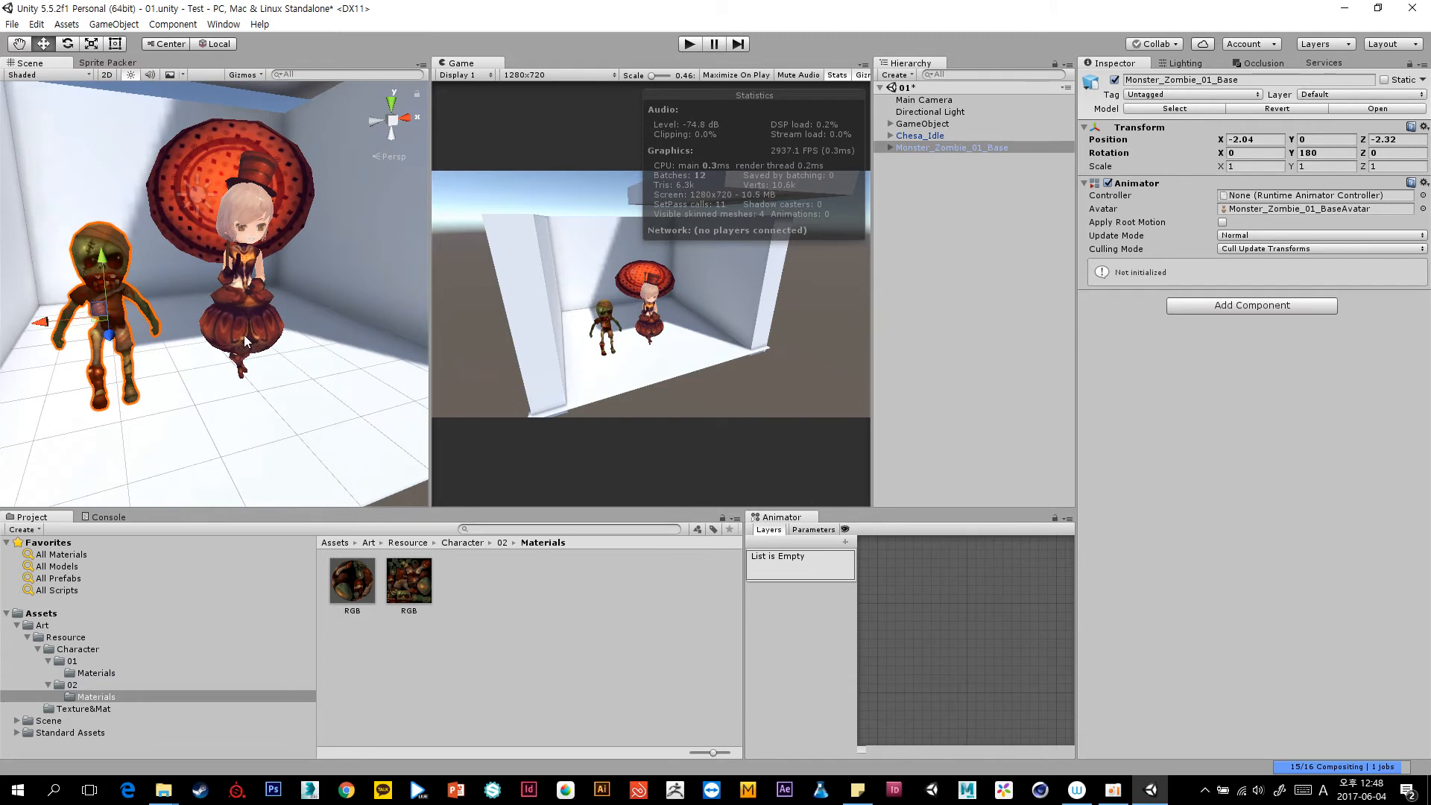
middle_drag(244, 337, 227, 313)
click(370, 480)
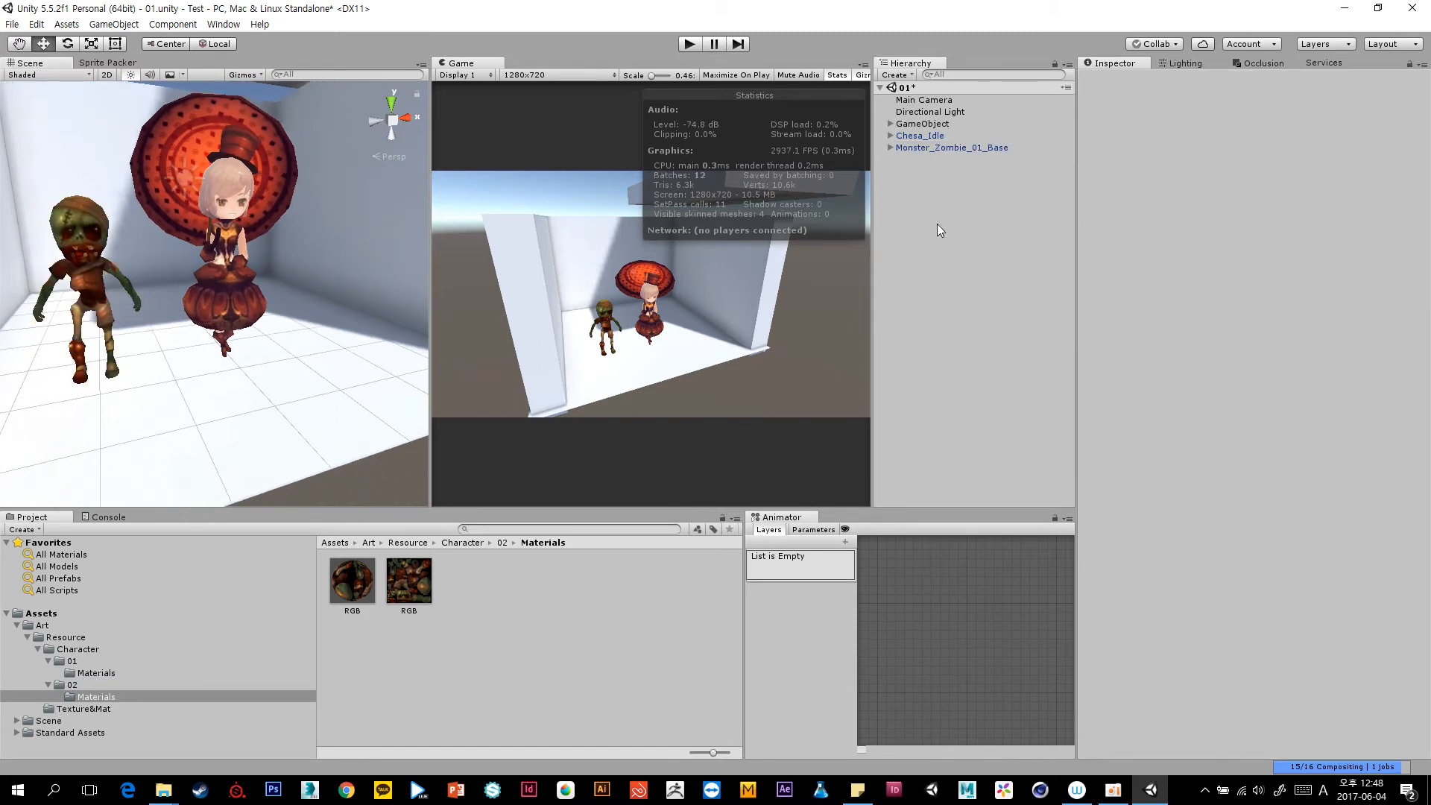
Run the scene in play mode and toggle Chesa_Idle off and on to compare the batch counts.
click(689, 45)
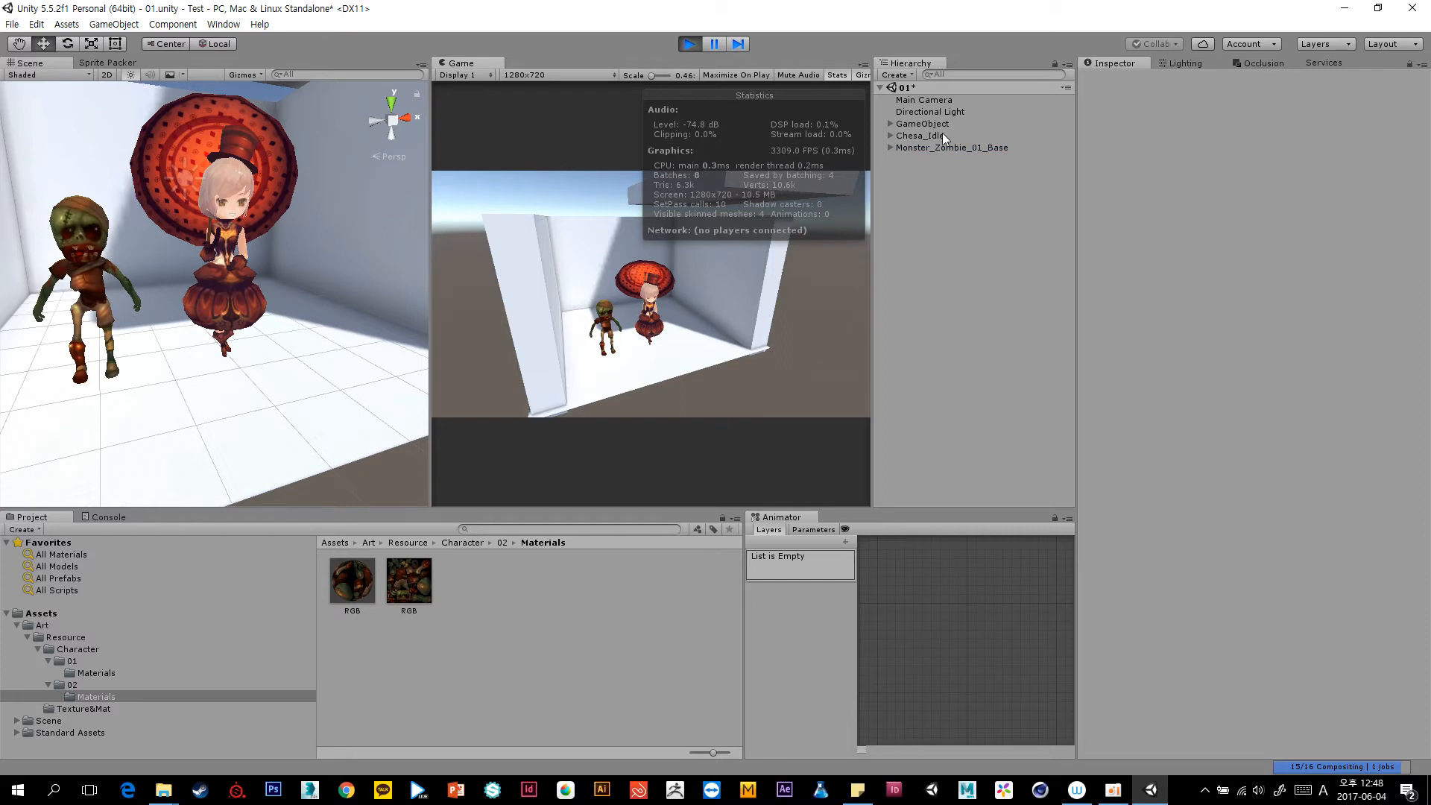
click(921, 136)
click(1113, 79)
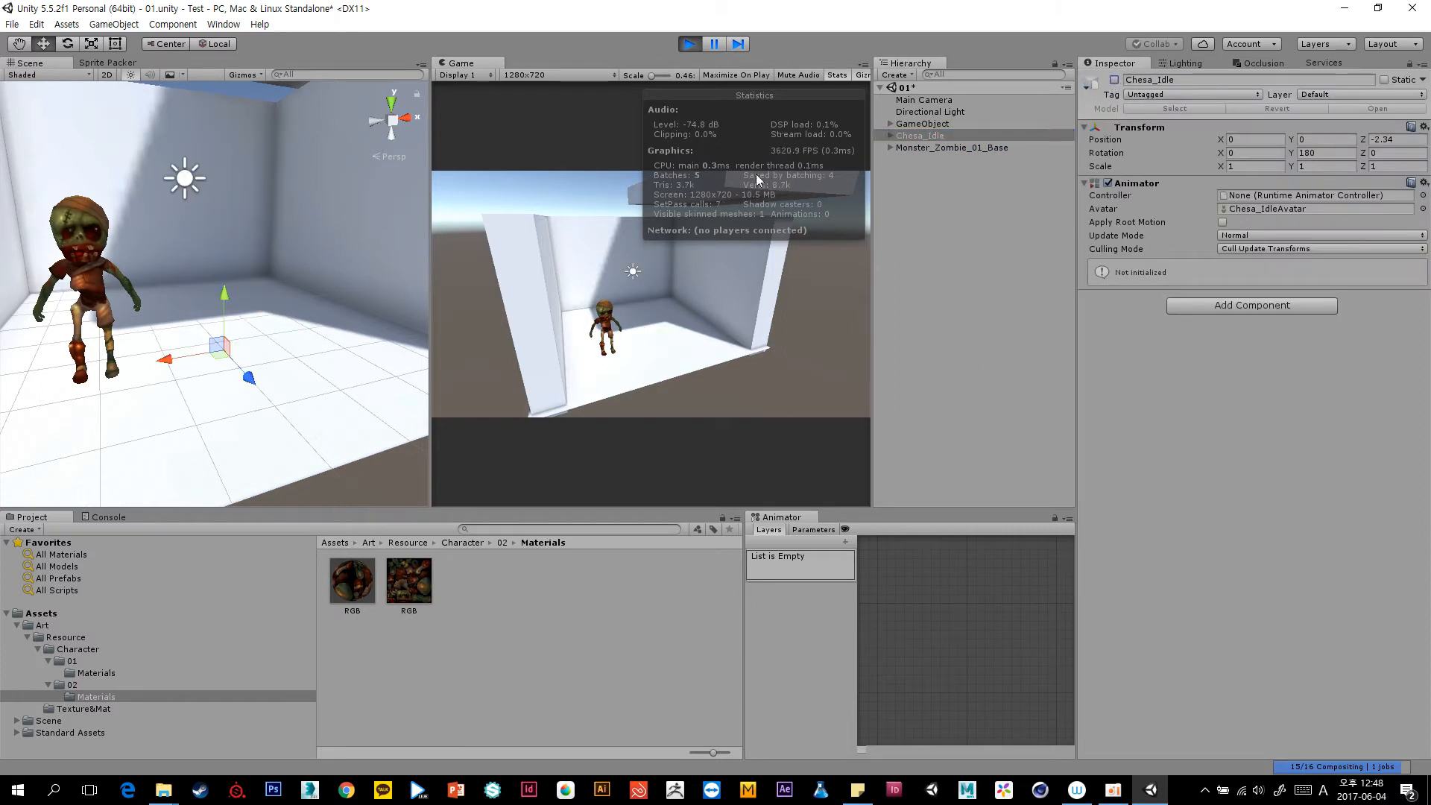
click(1114, 81)
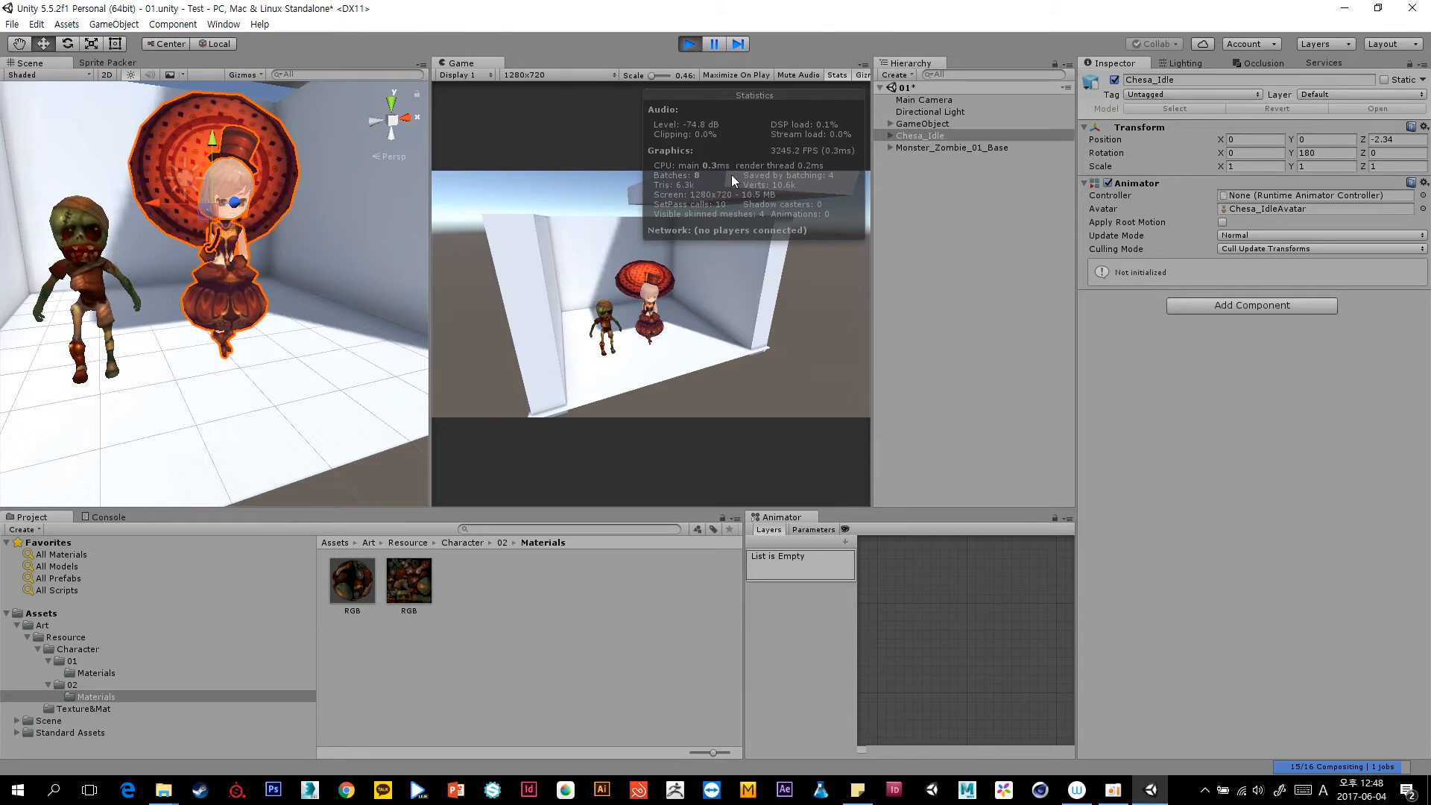
click(1114, 80)
click(1113, 80)
Examine the zombie's RGB material and its RGB texture in an enlarged preview.
click(975, 179)
click(949, 149)
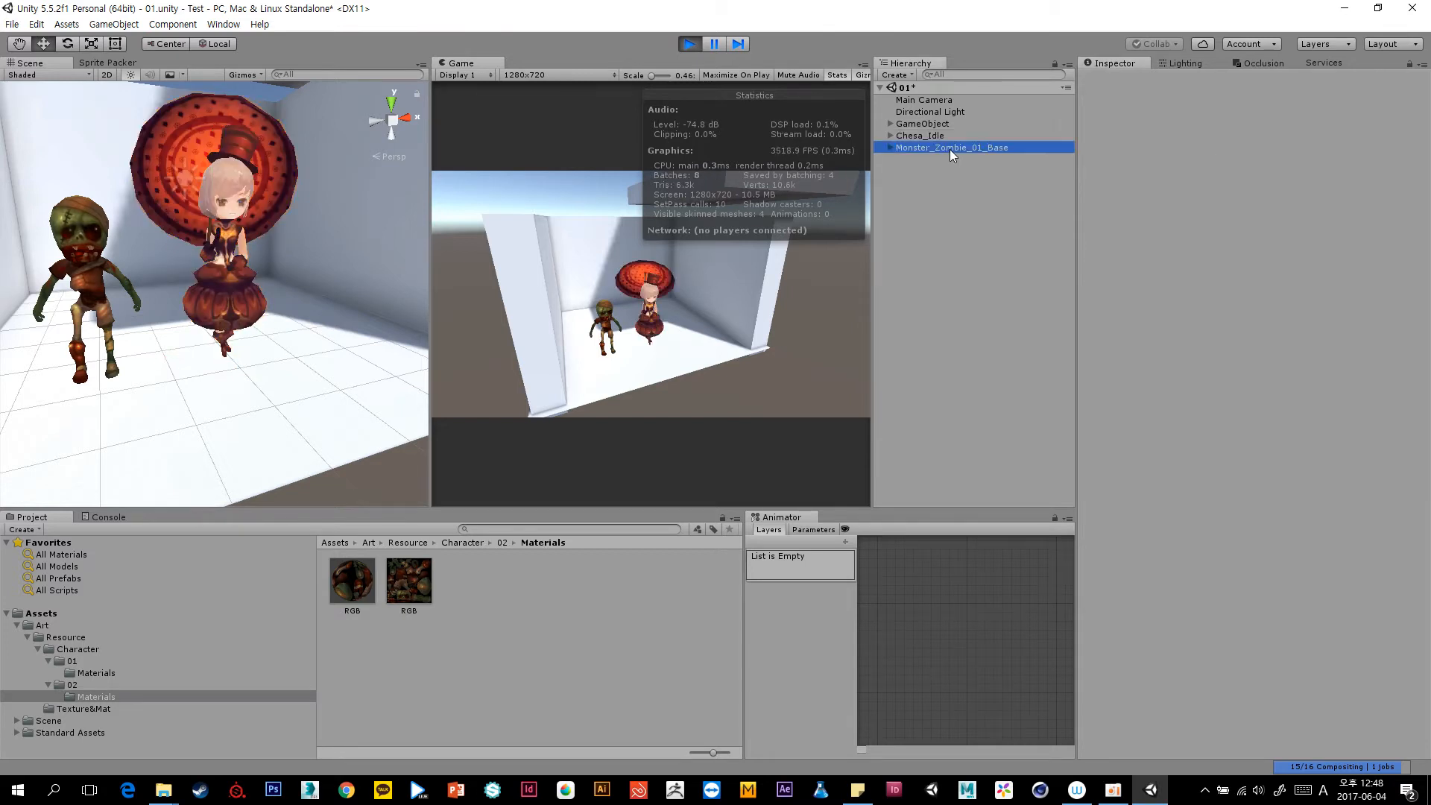
click(379, 572)
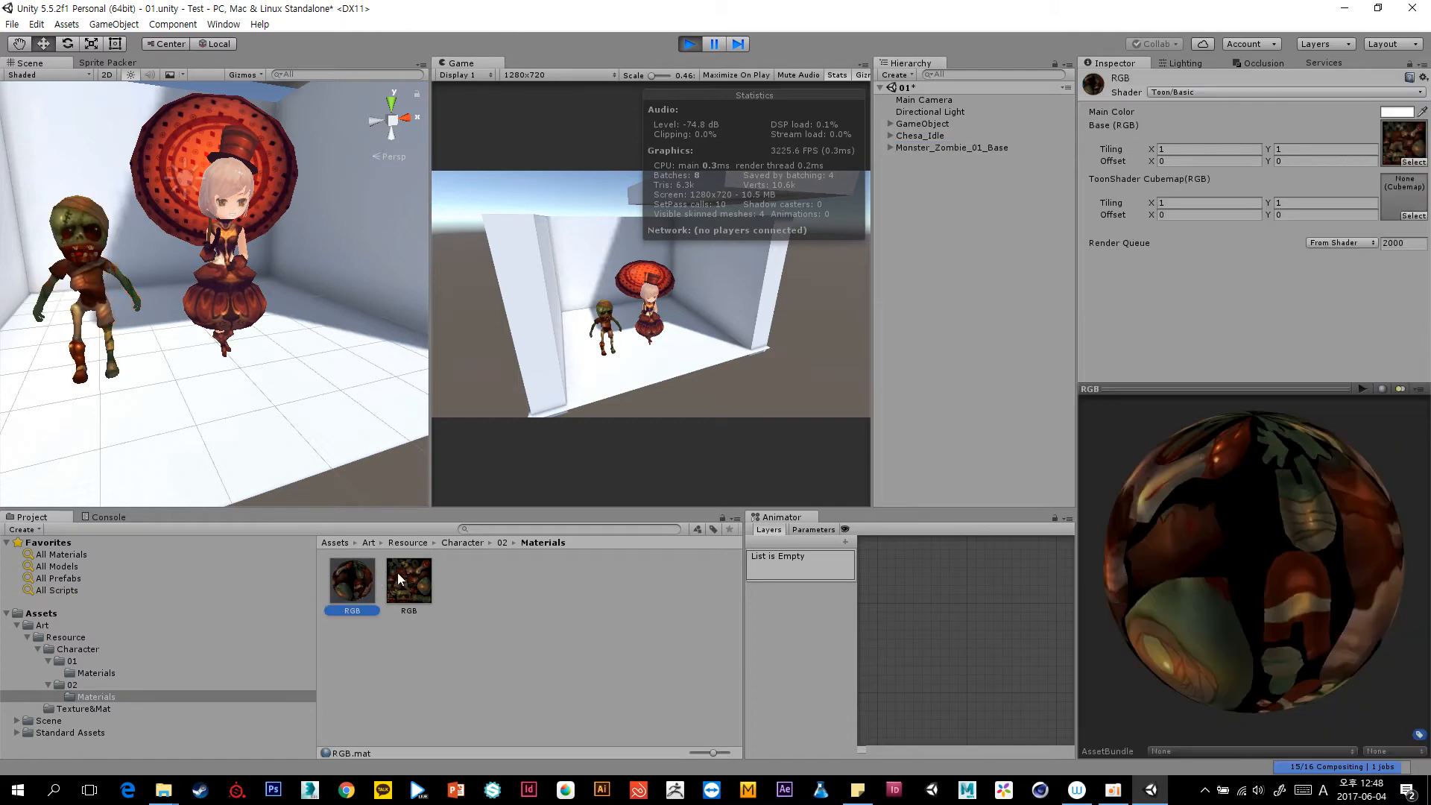
click(420, 592)
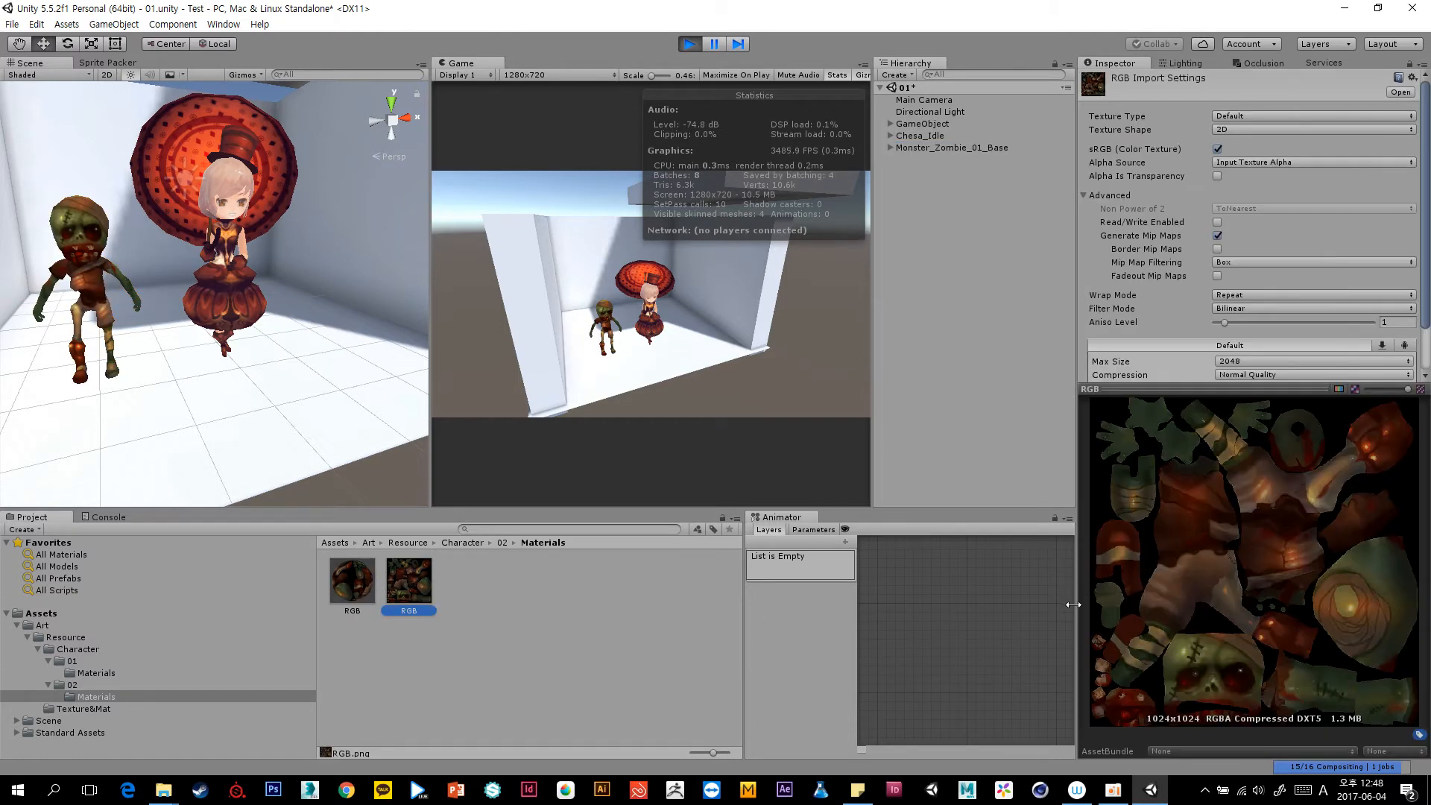
drag(1073, 604, 886, 604)
drag(1137, 387, 1132, 247)
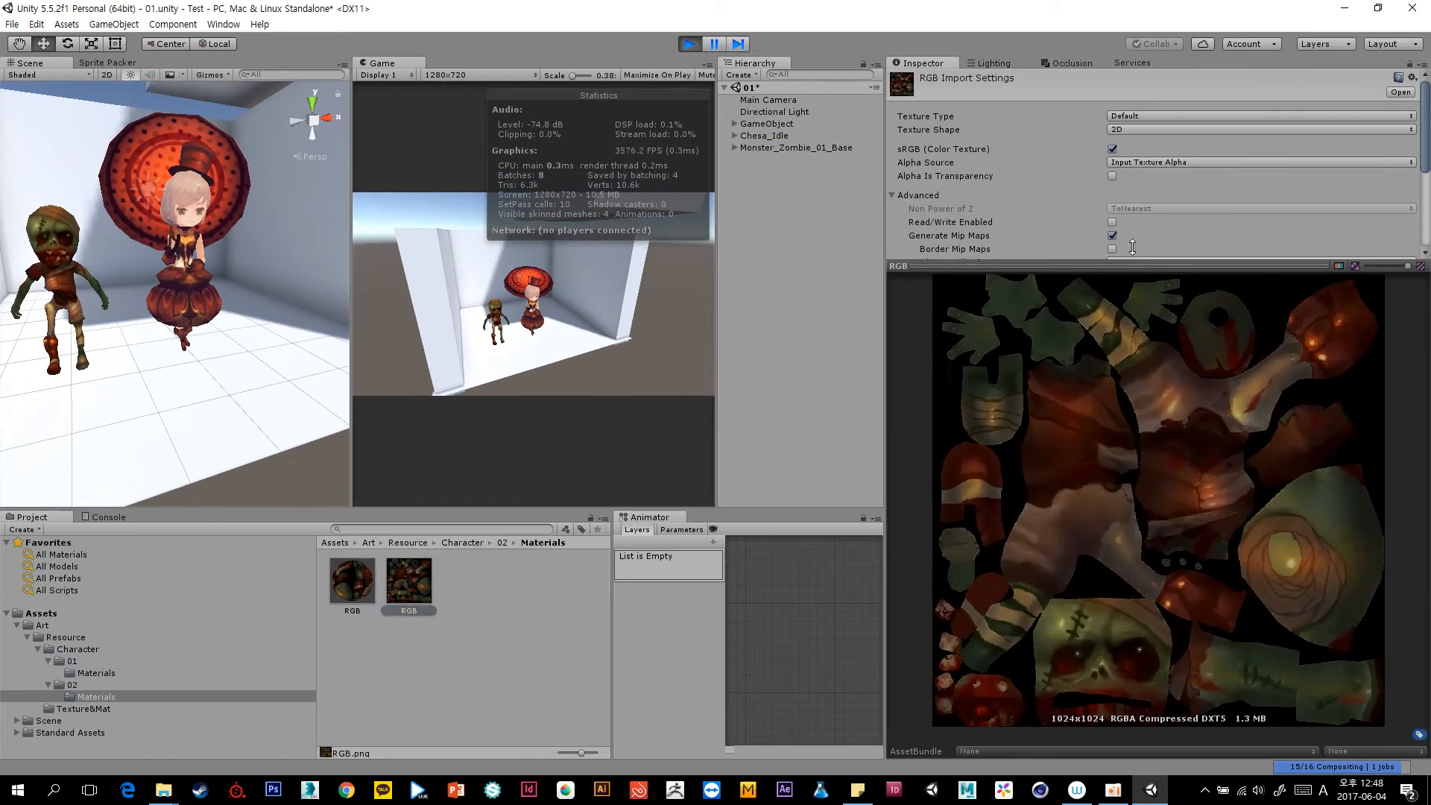
click(359, 611)
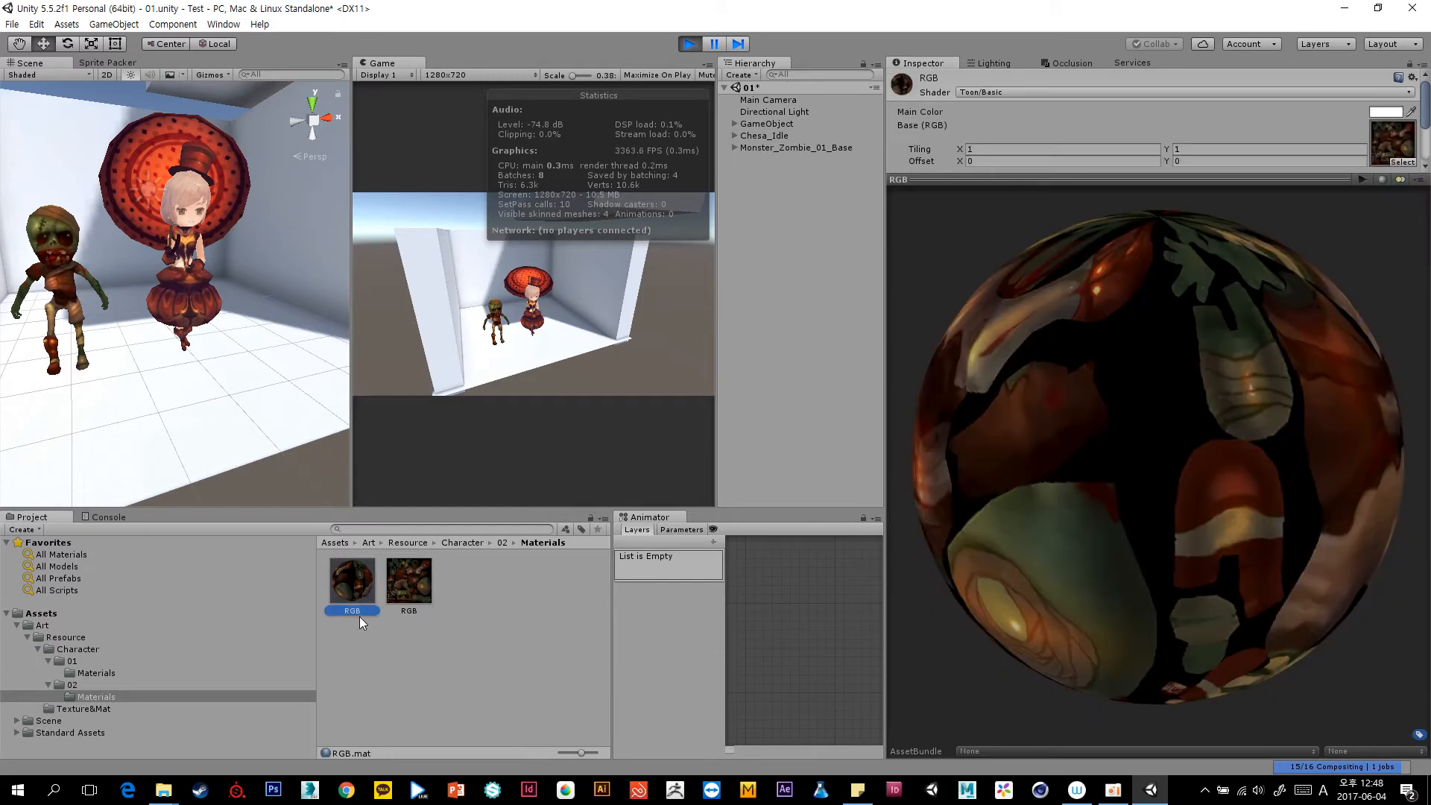
click(406, 596)
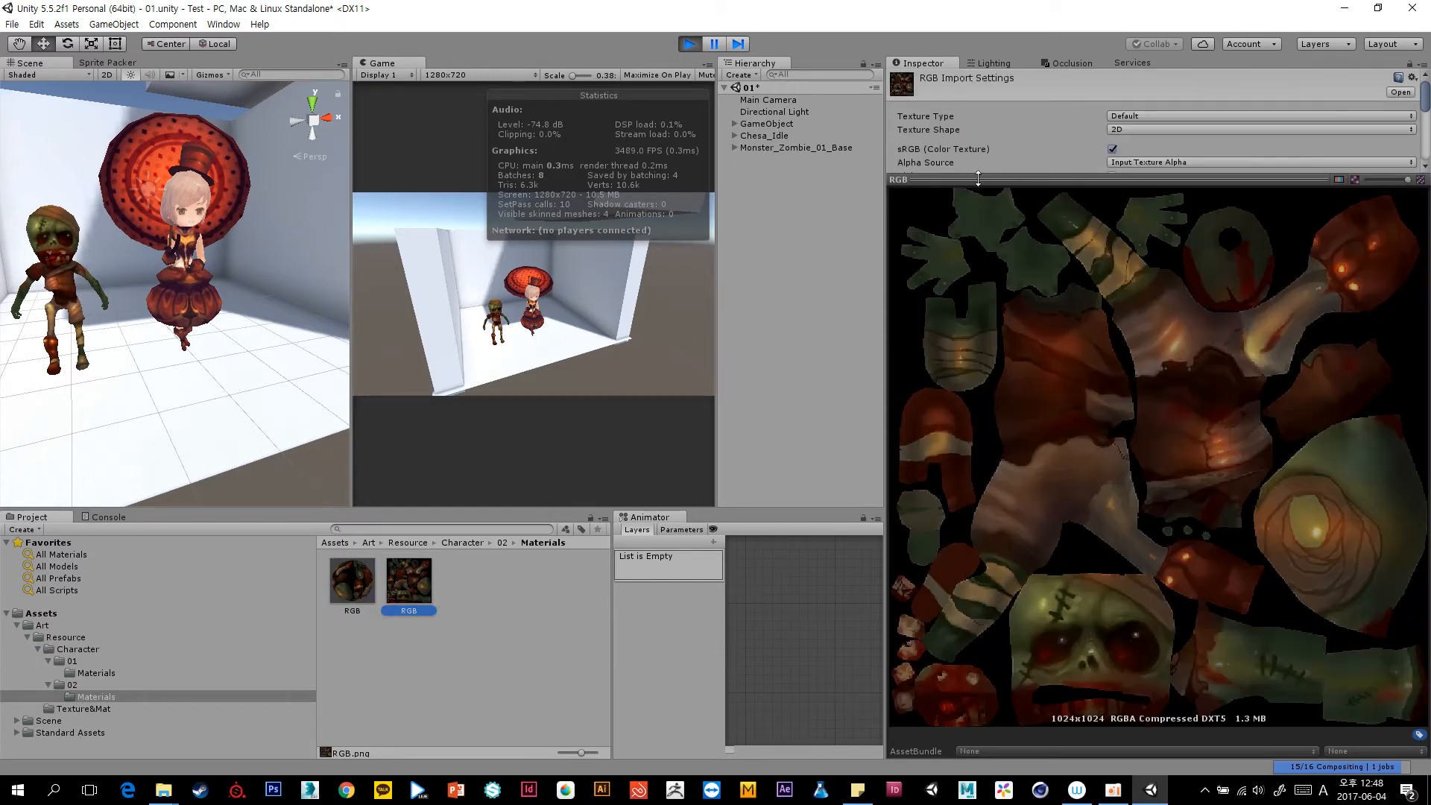
drag(978, 179, 978, 307)
click(355, 589)
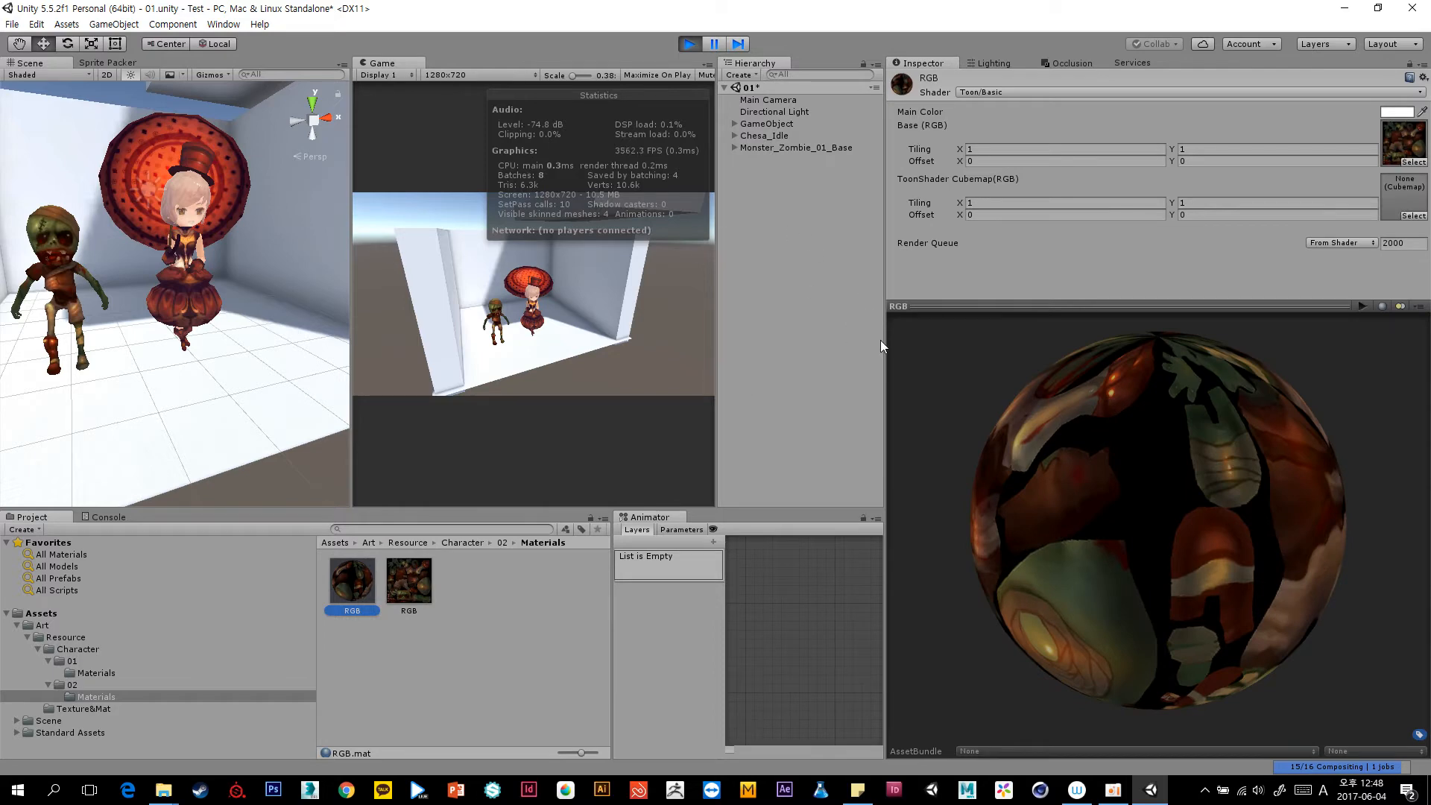
drag(883, 341, 1014, 411)
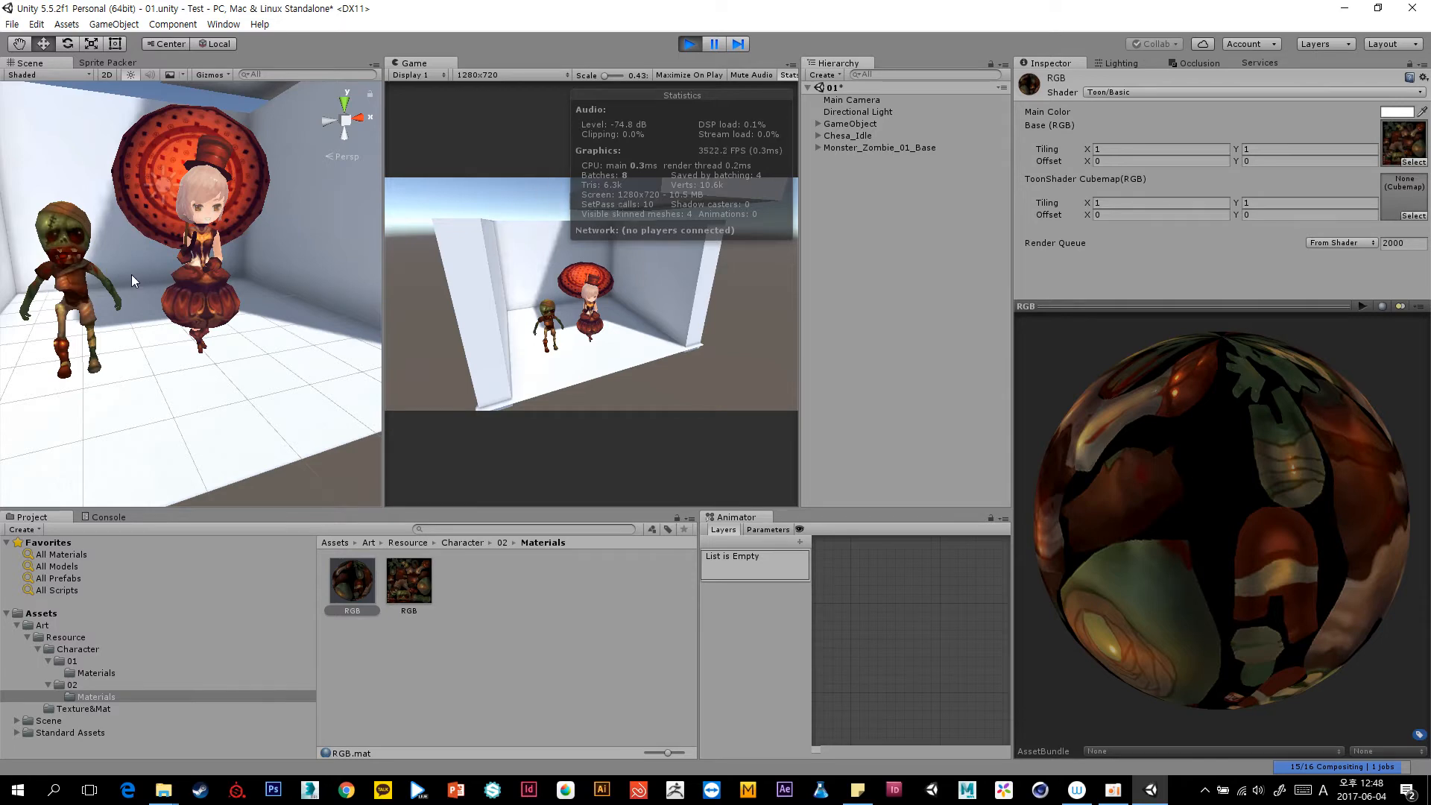
View both characters up close in the scene and inspect the girl's Head mesh.
mouse_move(156, 301)
alt+mouse_down()
mouse_move(214, 390)
mouse_move(164, 325)
alt+mouse_up()
middle_drag(153, 308, 149, 241)
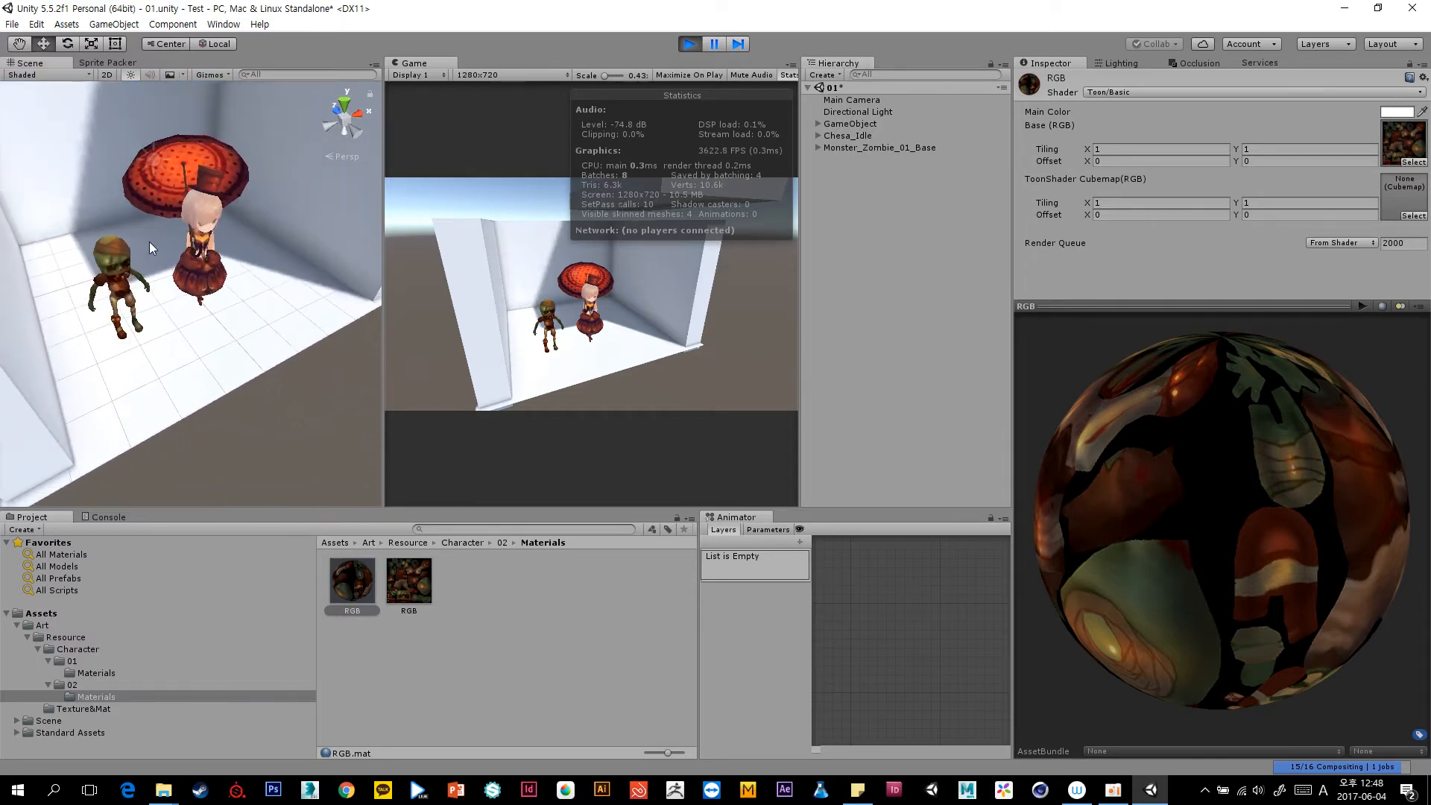
scroll(126, 289, up, 8)
alt+drag(140, 286, 197, 307)
click(221, 246)
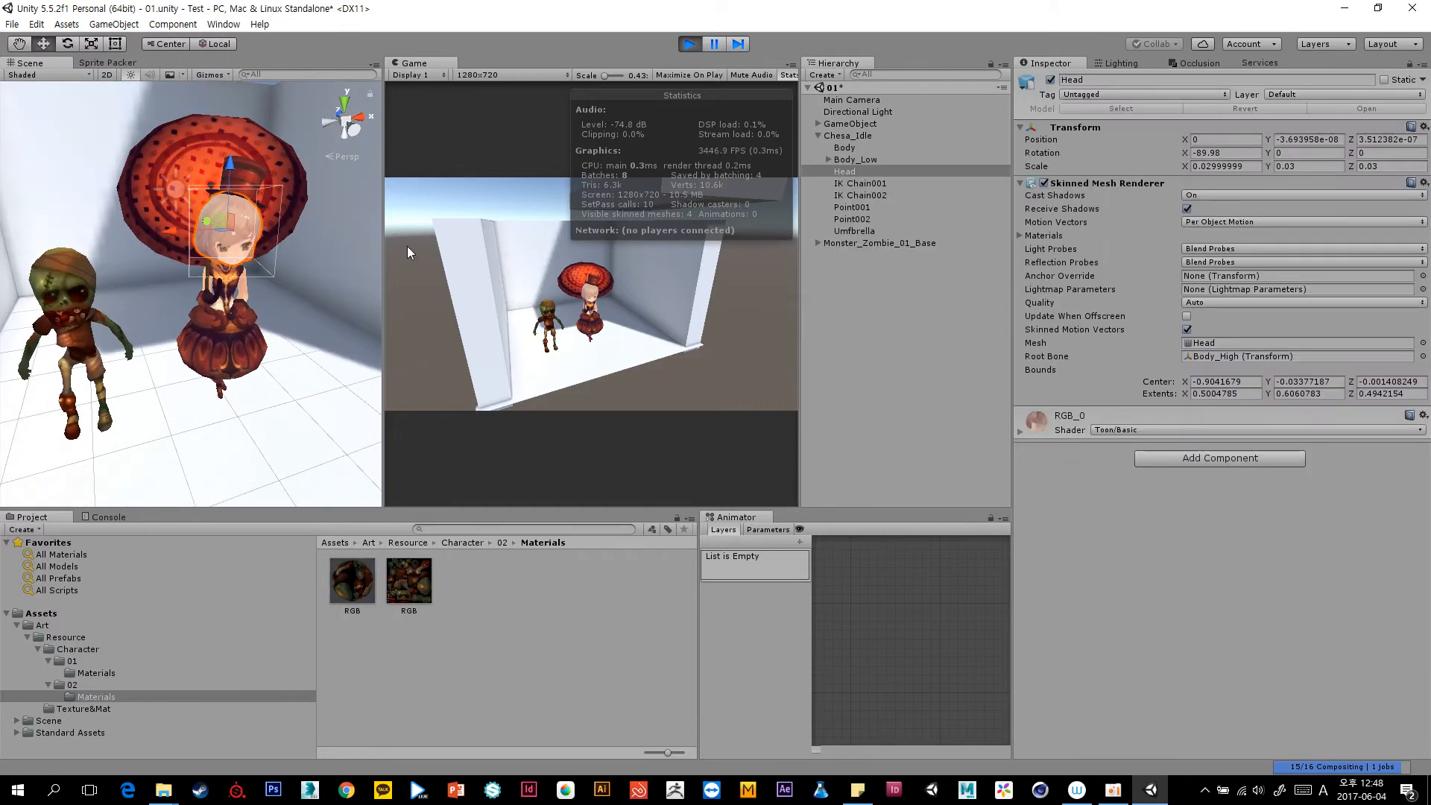
click(888, 293)
Preview the girl's RGB, RGB_0 and RGB_1 materials together from the 01 character's Materials folder.
click(119, 672)
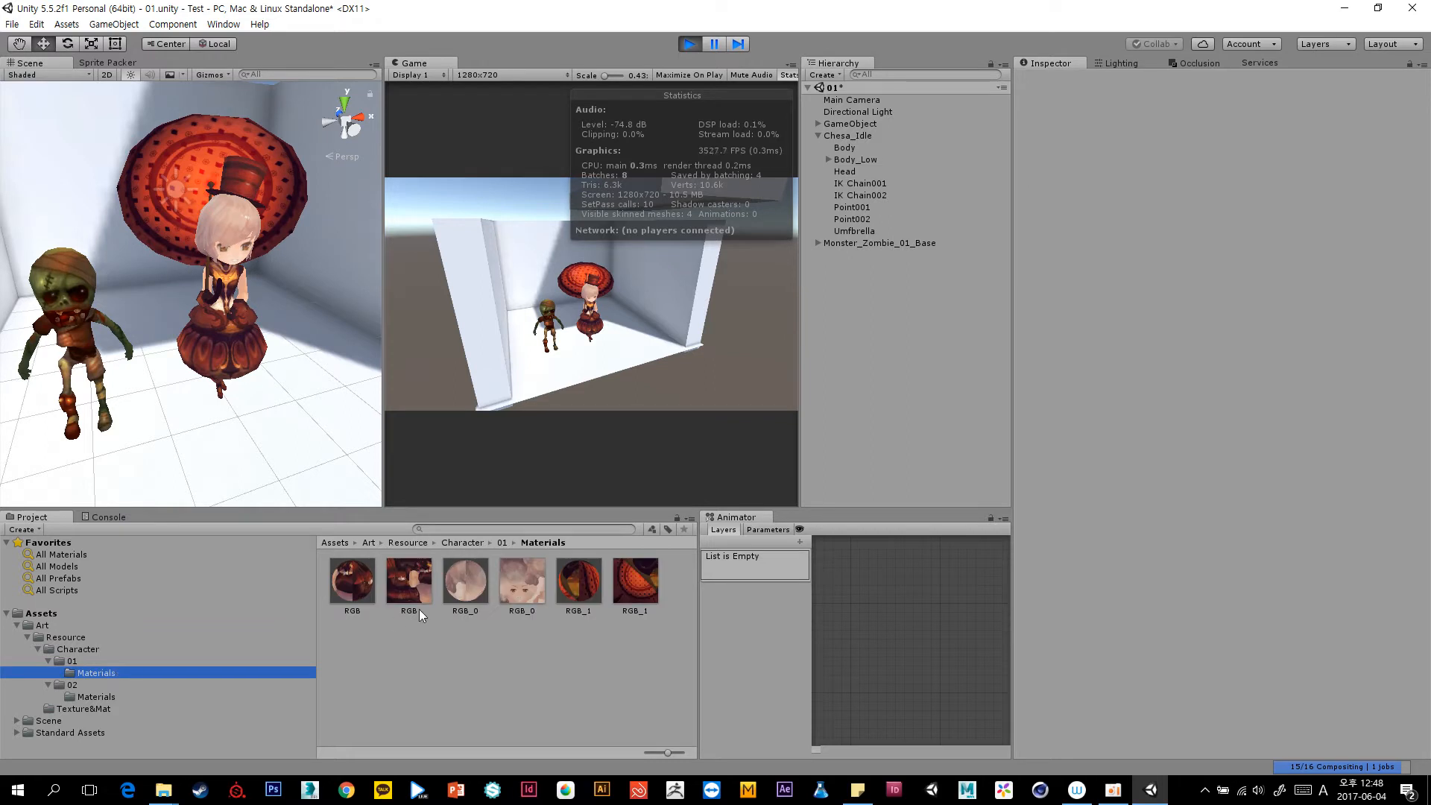
click(365, 587)
ctrl+click(477, 581)
ctrl+click(580, 588)
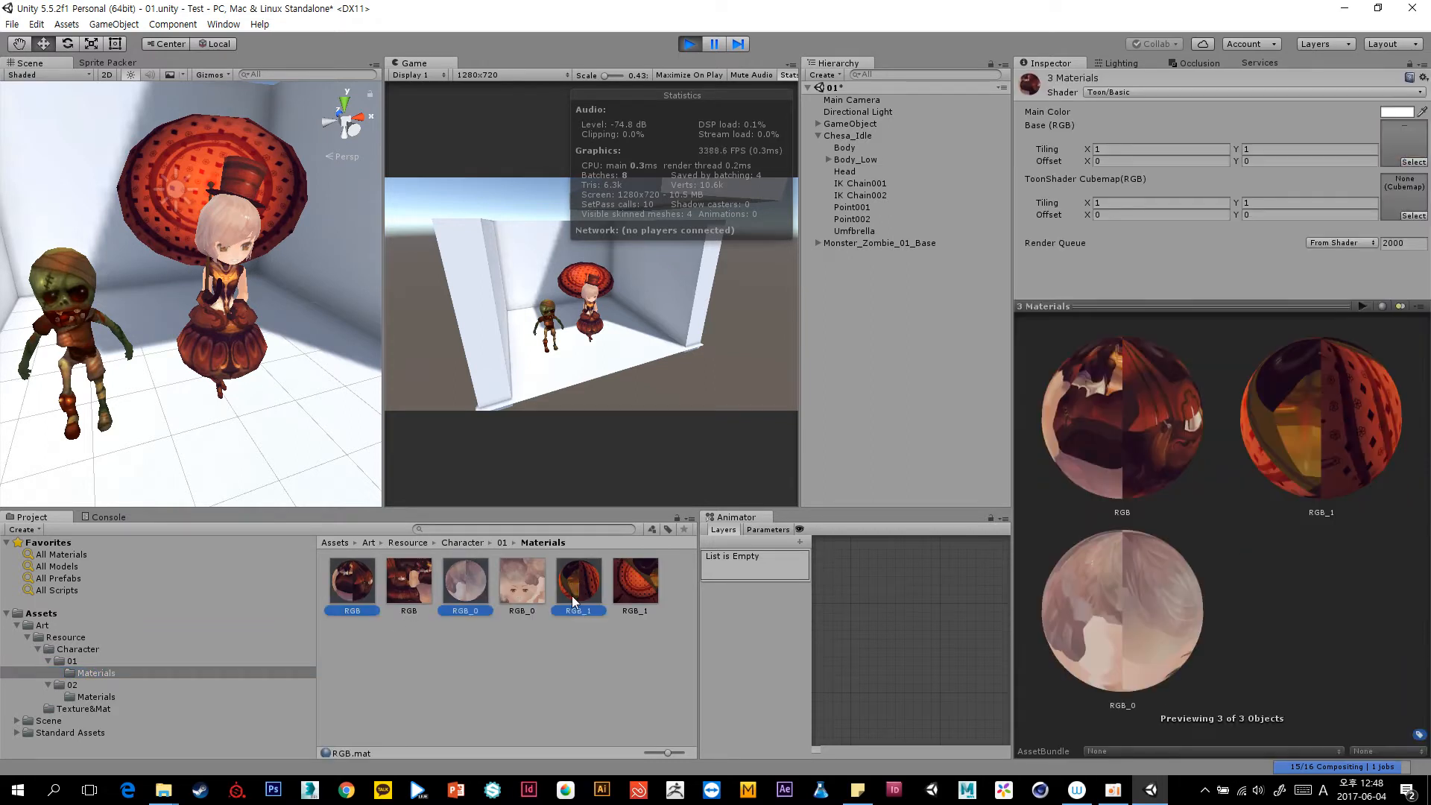
click(481, 644)
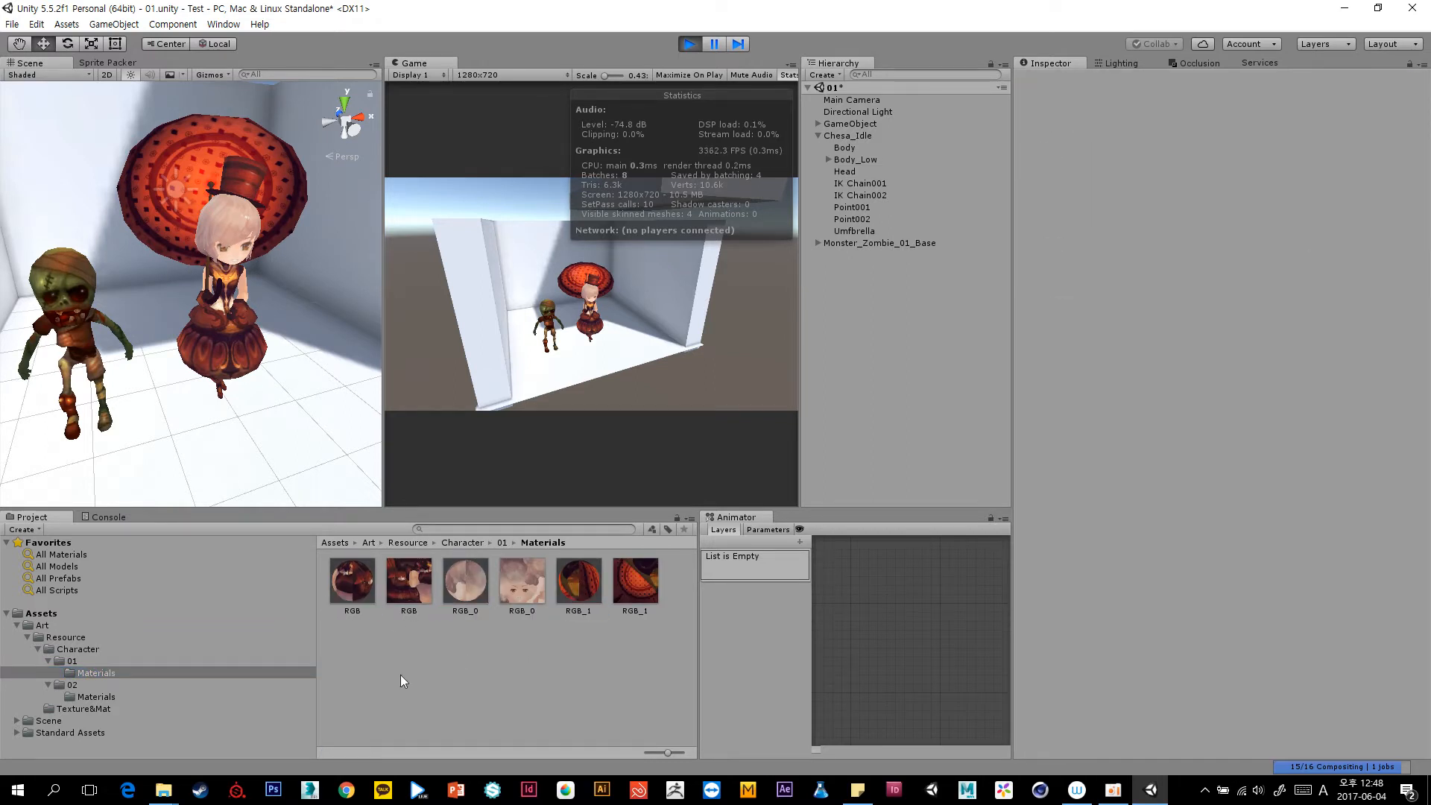
Inspect the zombie's RGB material and texture for comparison, and reopen the girl's Materials folder.
click(105, 696)
click(351, 589)
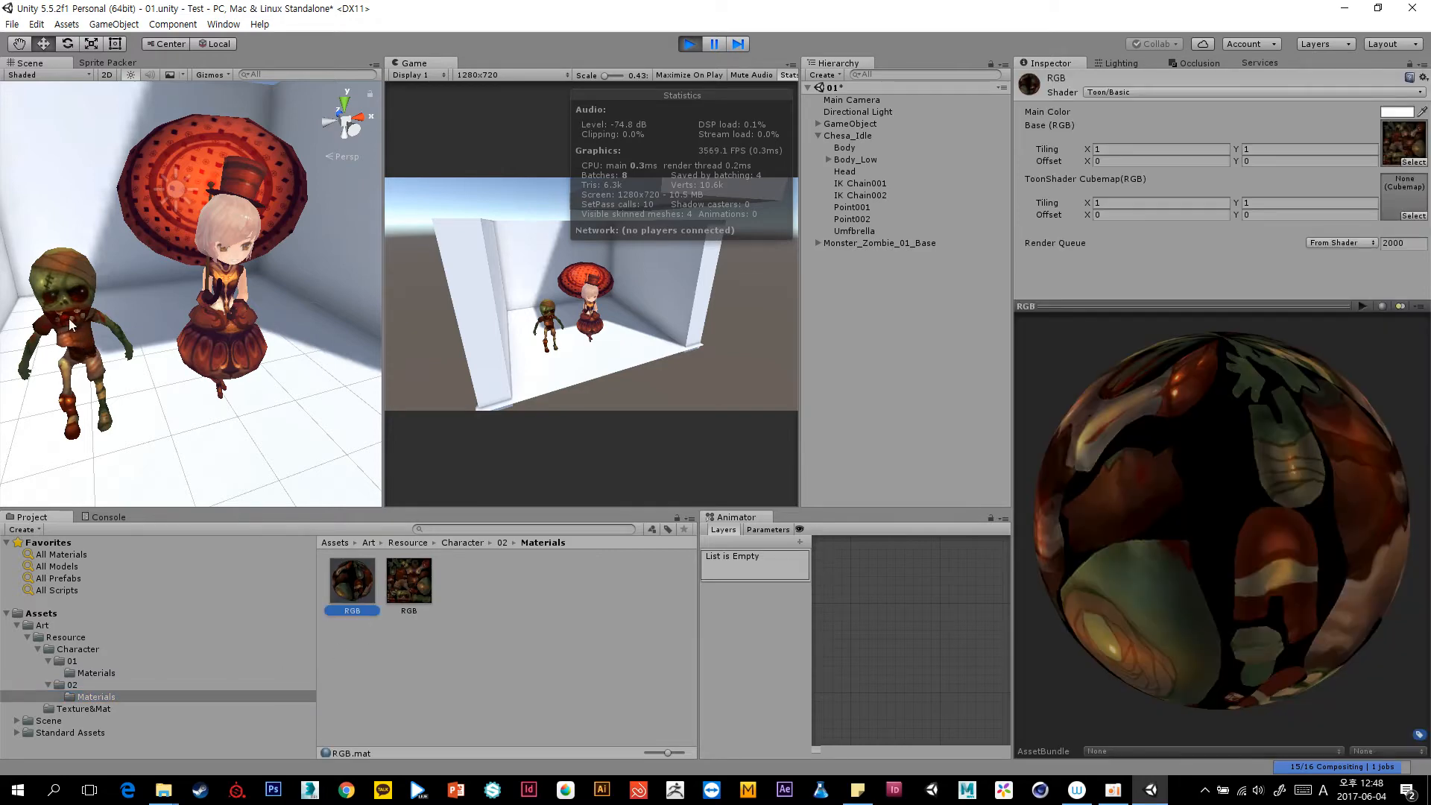
click(409, 583)
click(352, 587)
click(383, 642)
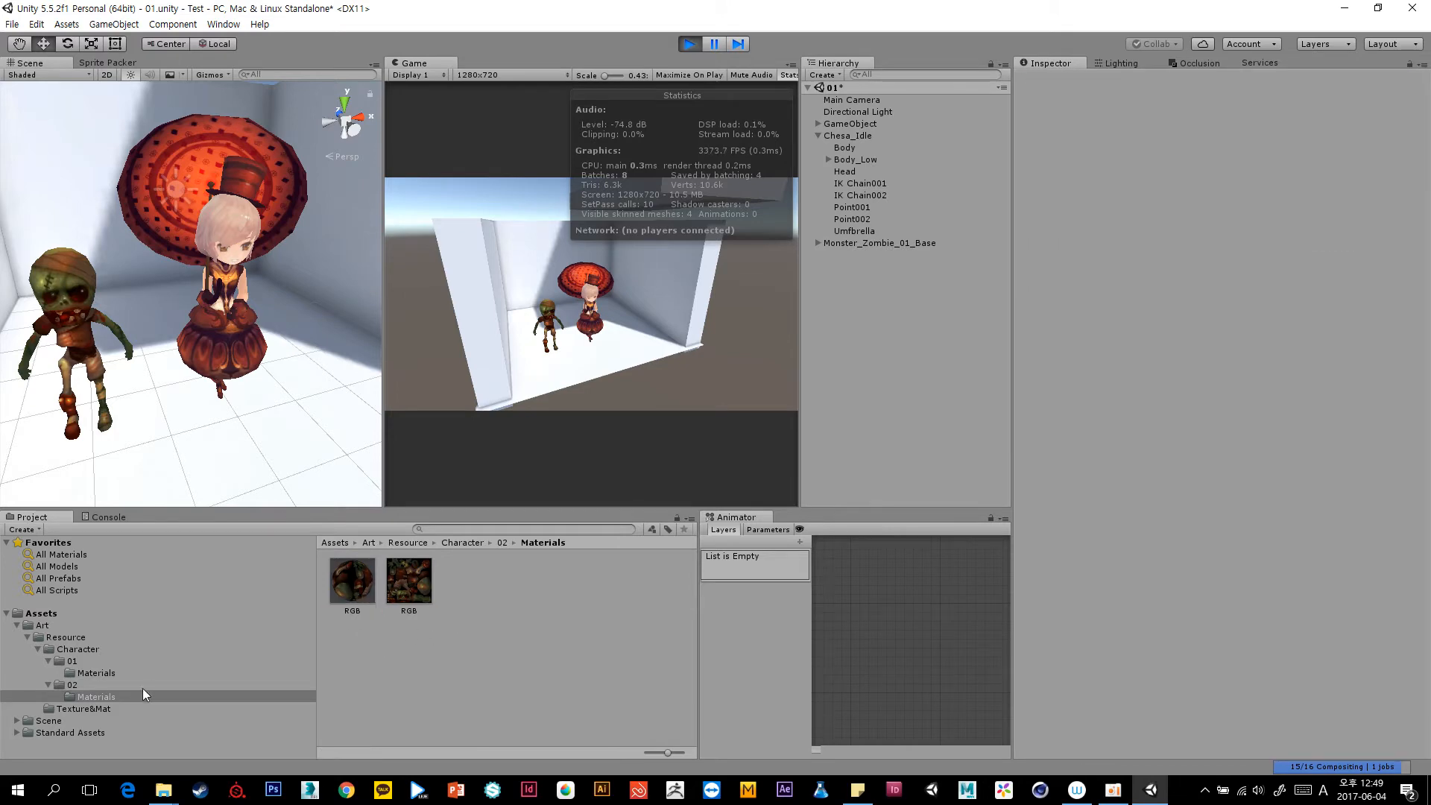
click(136, 674)
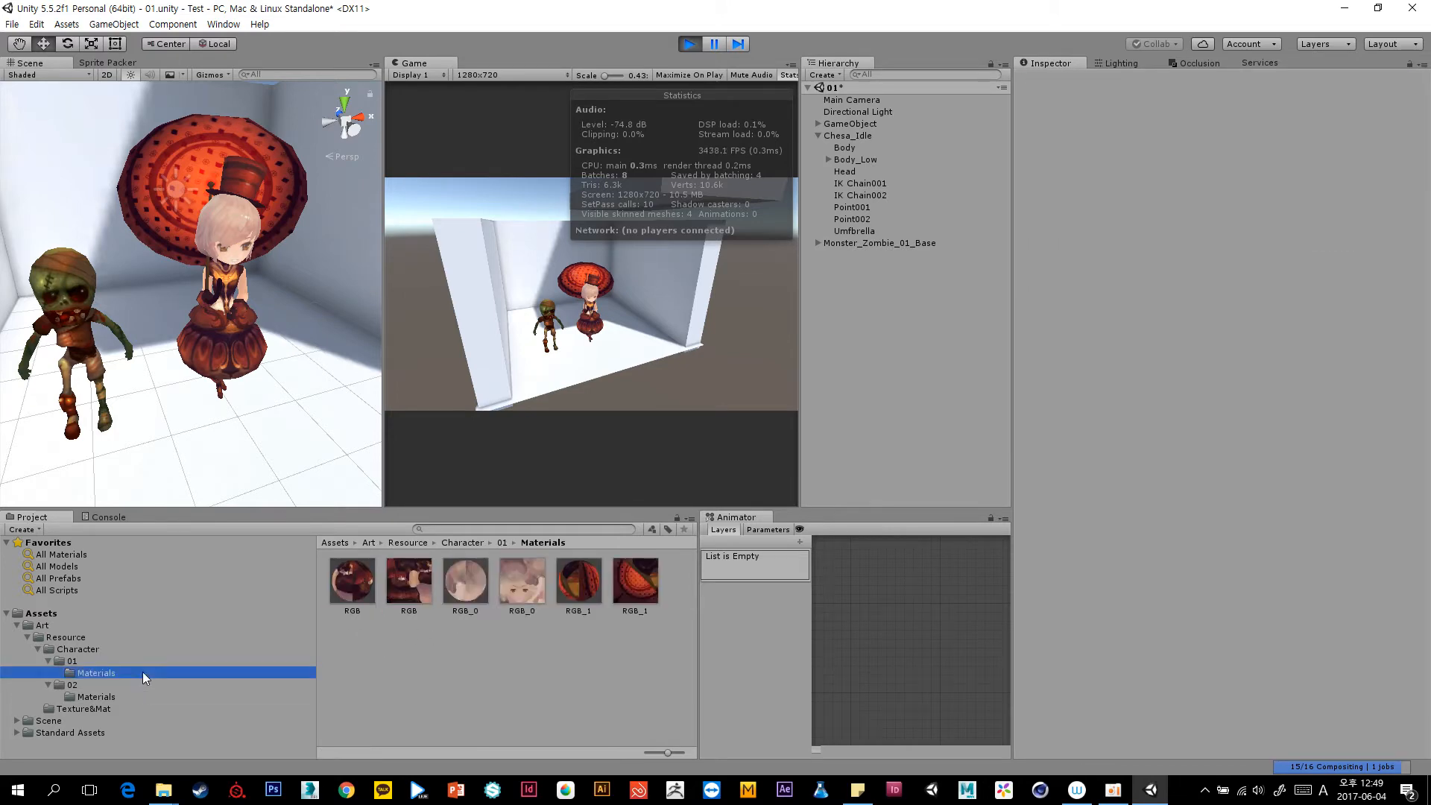
Check the rendering statistics against the two characters in the room, and stop play mode.
click(893, 301)
click(788, 75)
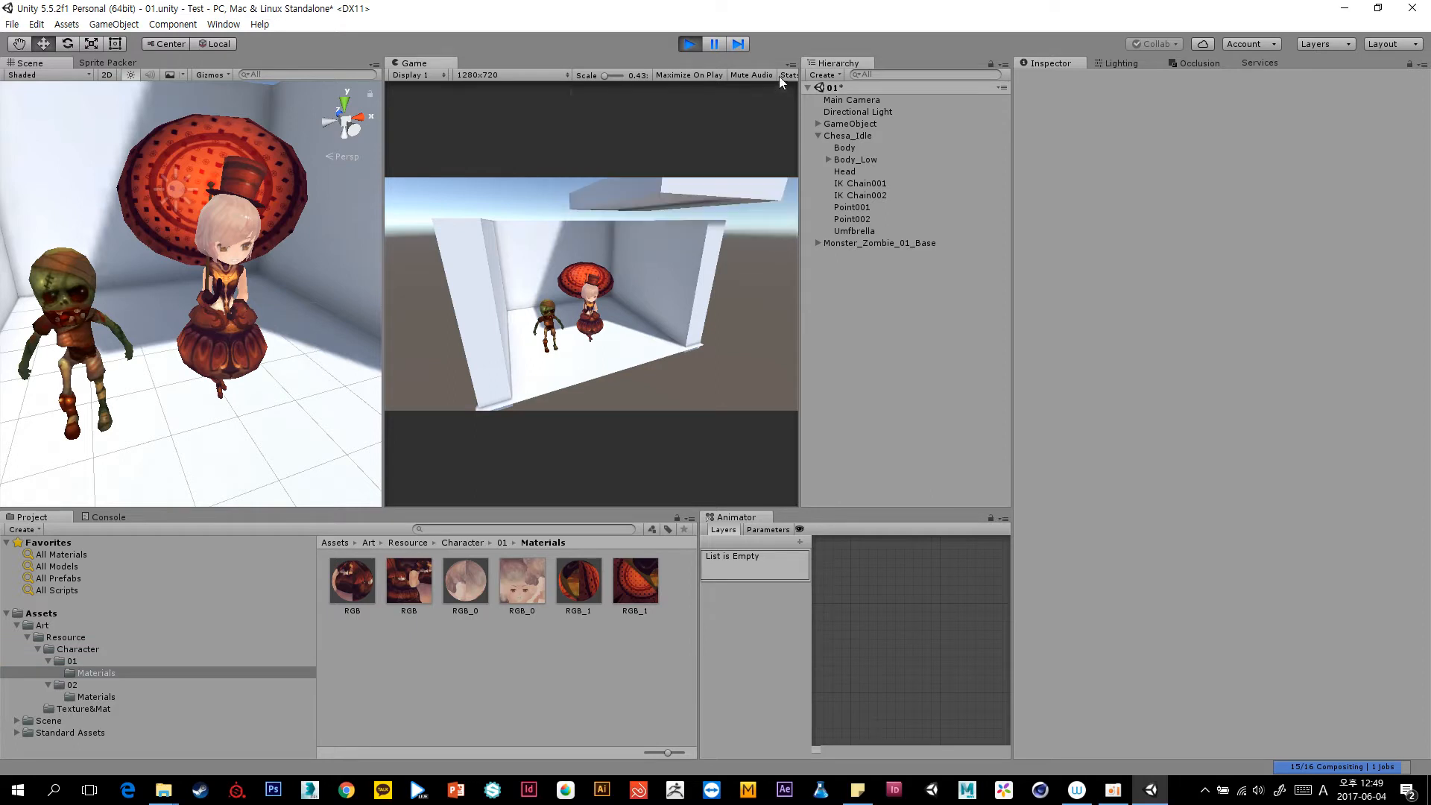
click(787, 74)
scroll(266, 371, down, 5)
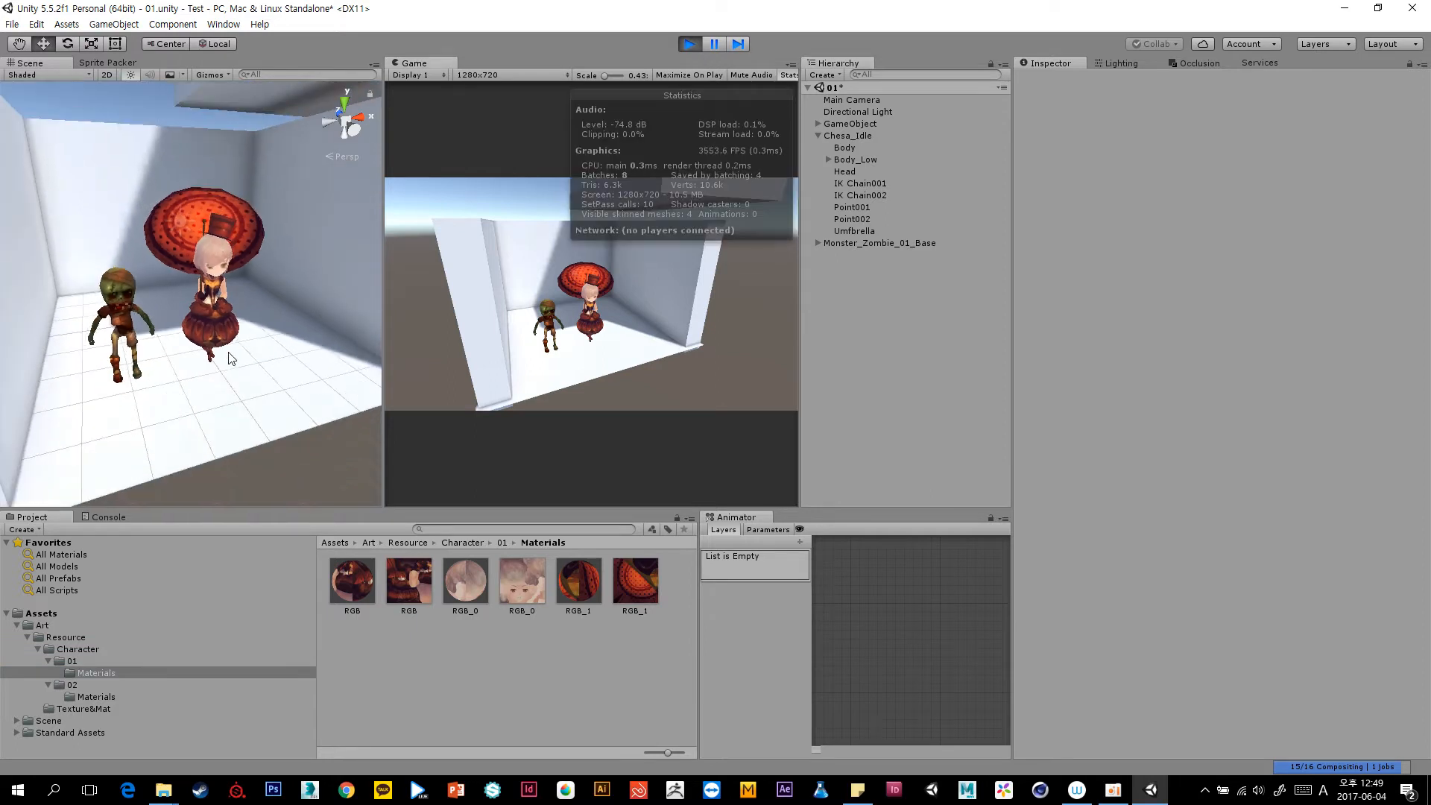
scroll(264, 372, up, 2)
scroll(257, 306, down, 6)
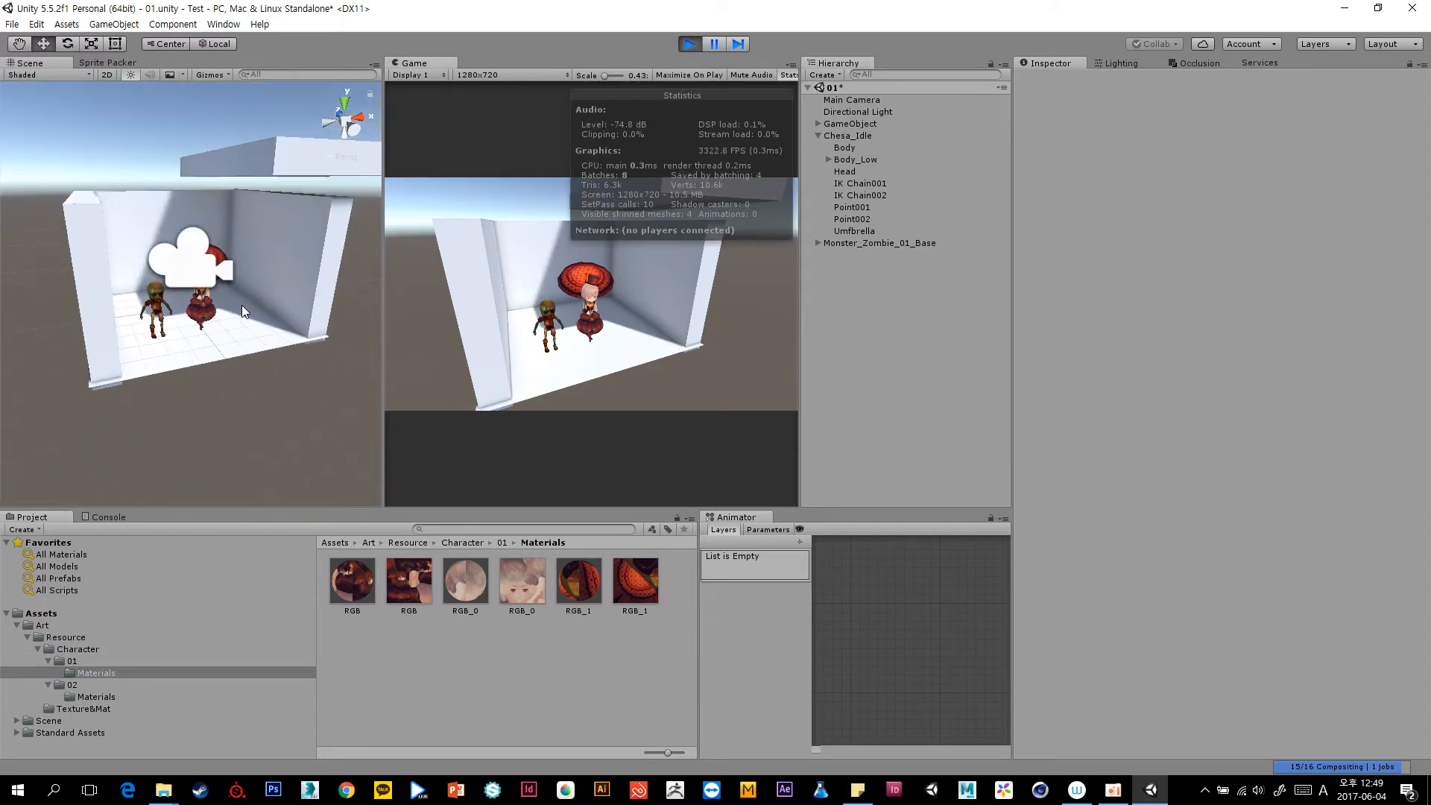
middle_drag(242, 305, 199, 302)
scroll(212, 297, up, 5)
alt+drag(199, 302, 115, 381)
scroll(116, 381, up, 2)
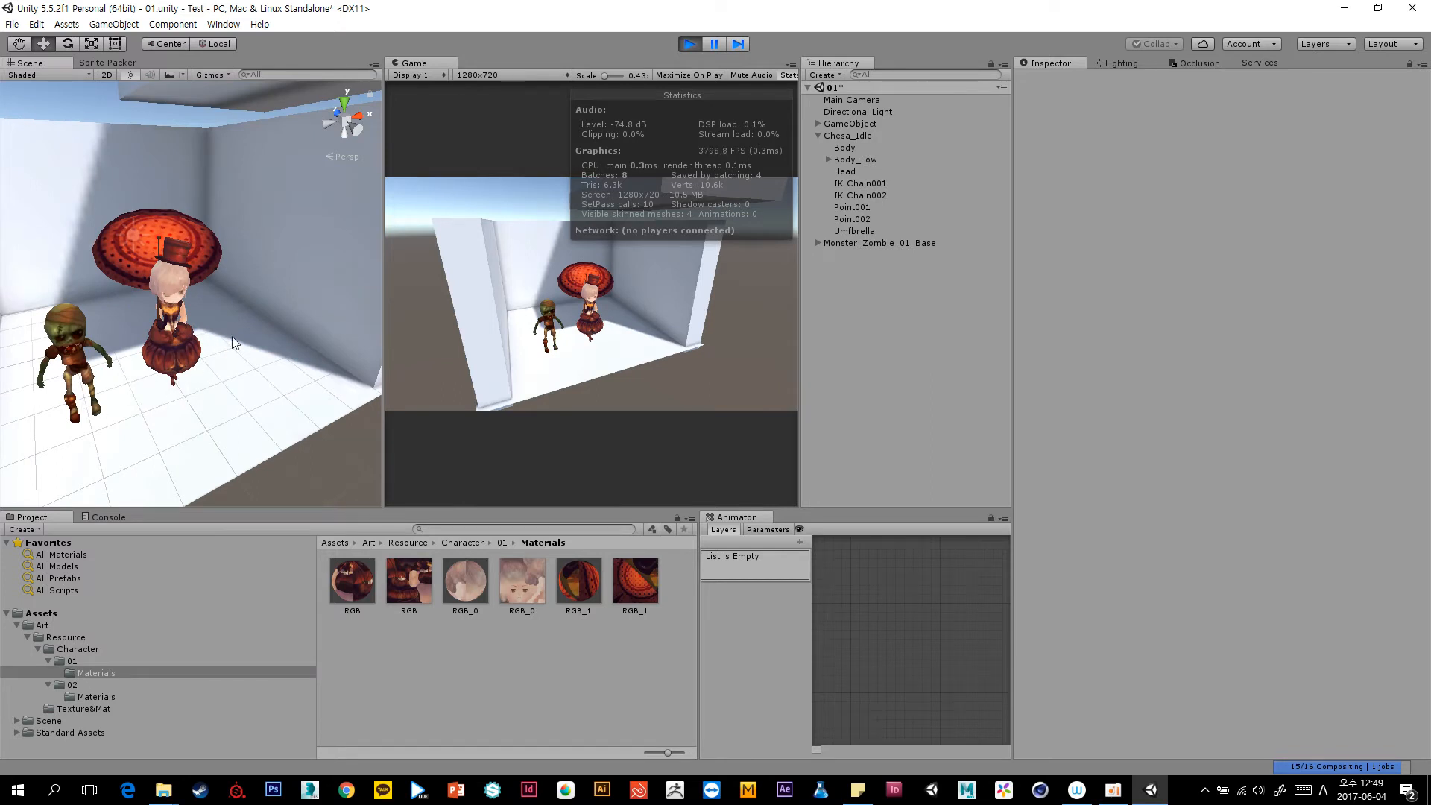
click(689, 44)
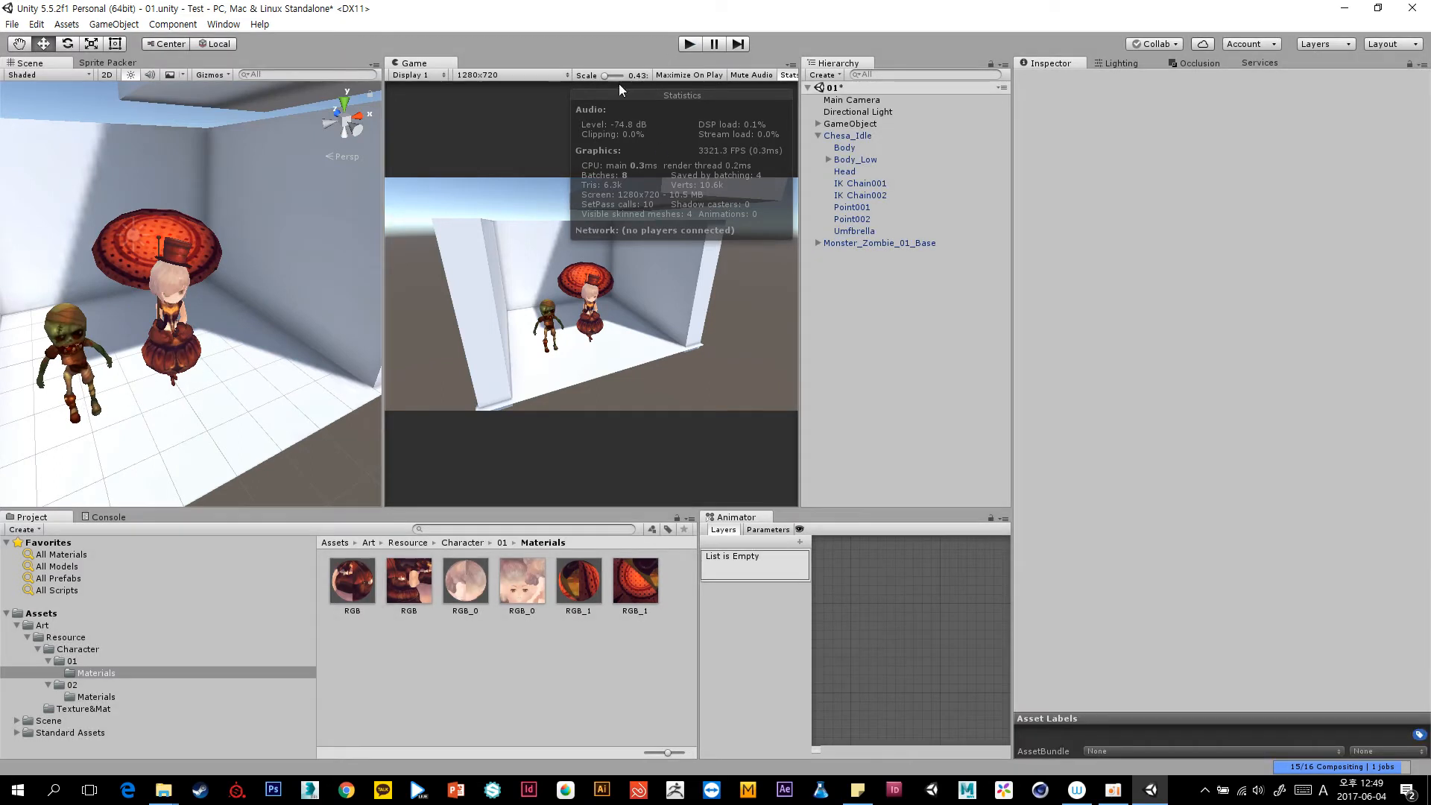
Examine the Lightmap-0_comp_light texture from the Scene/01 folder in an enlarged preview.
click(94, 720)
double_click(356, 588)
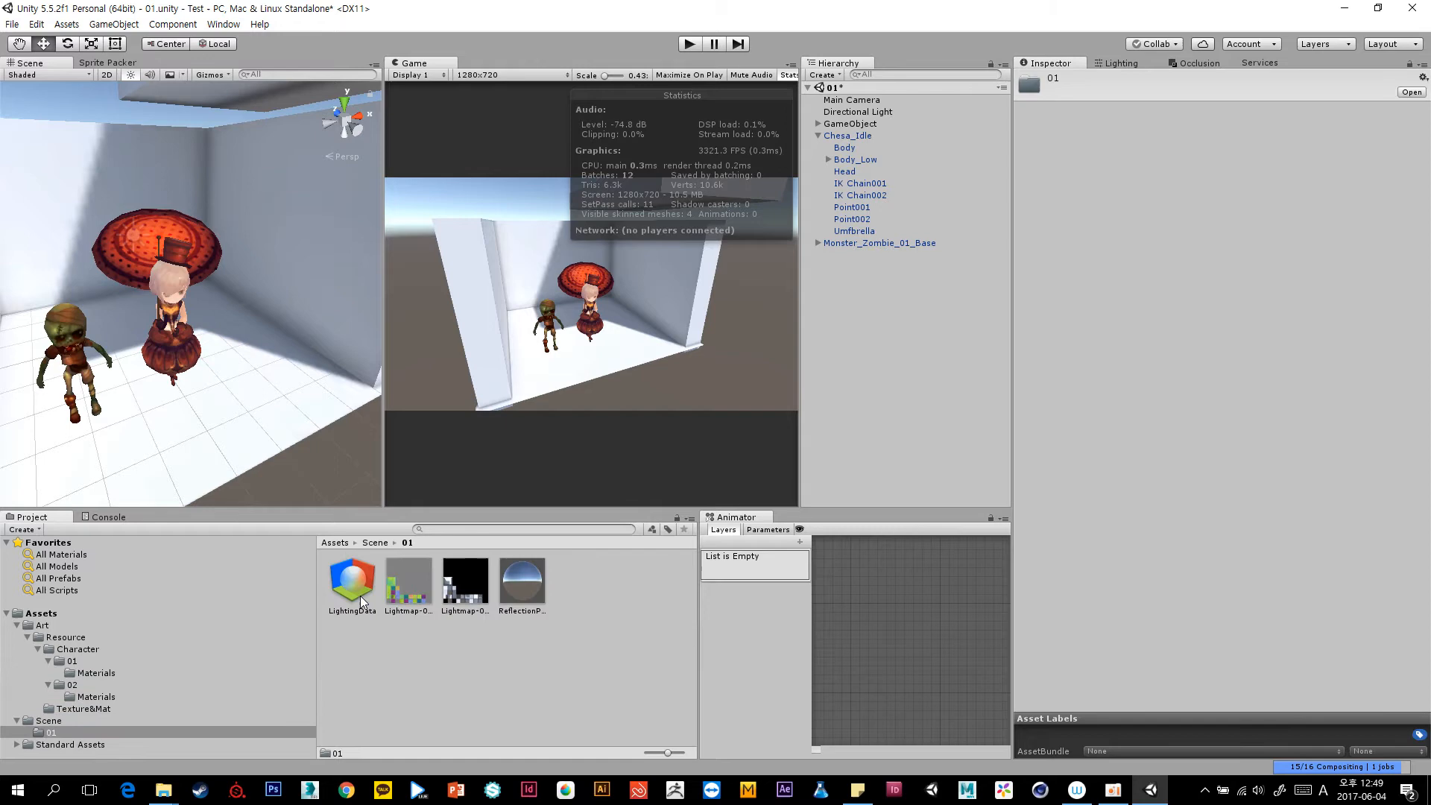
click(465, 585)
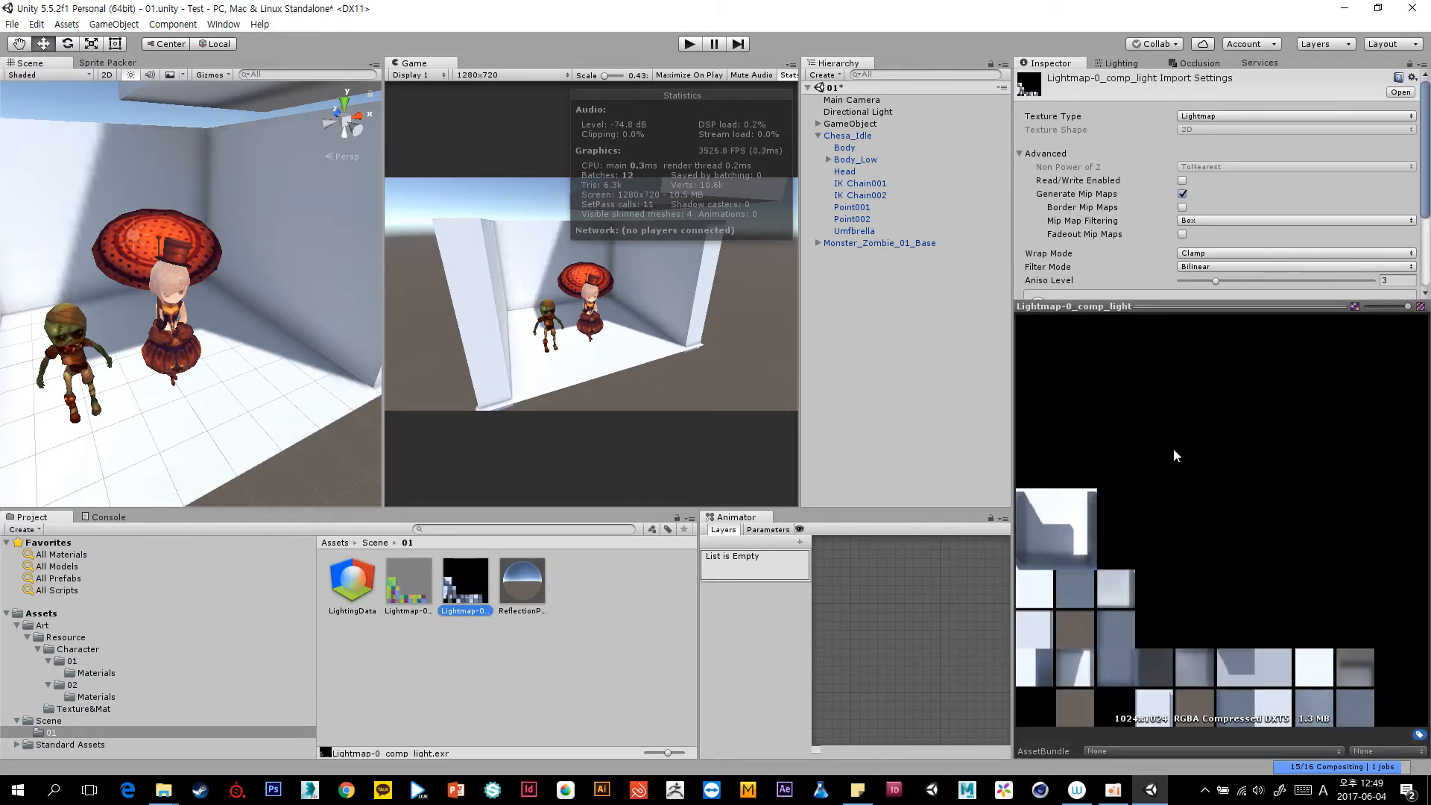
drag(1187, 298, 1188, 132)
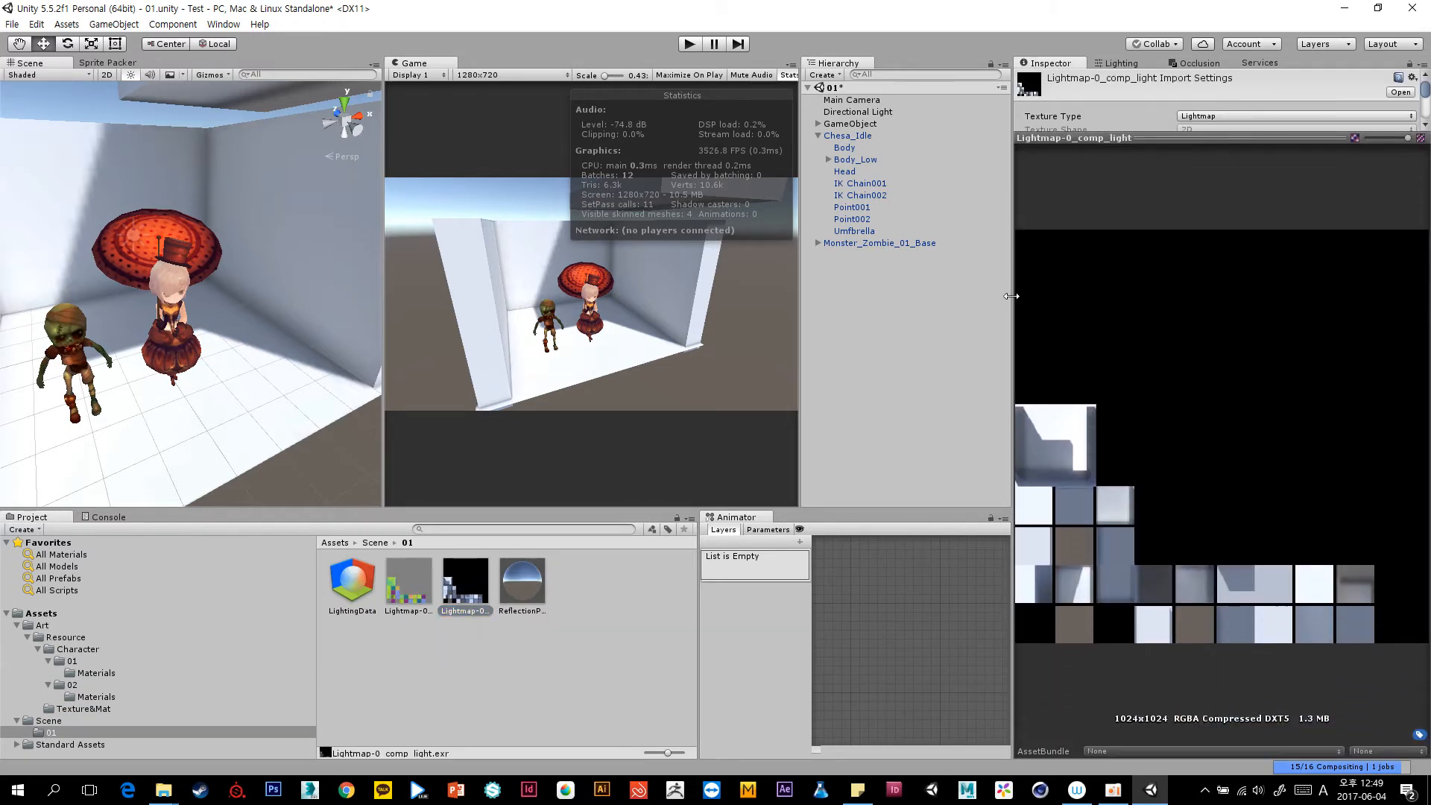
drag(1012, 298, 825, 321)
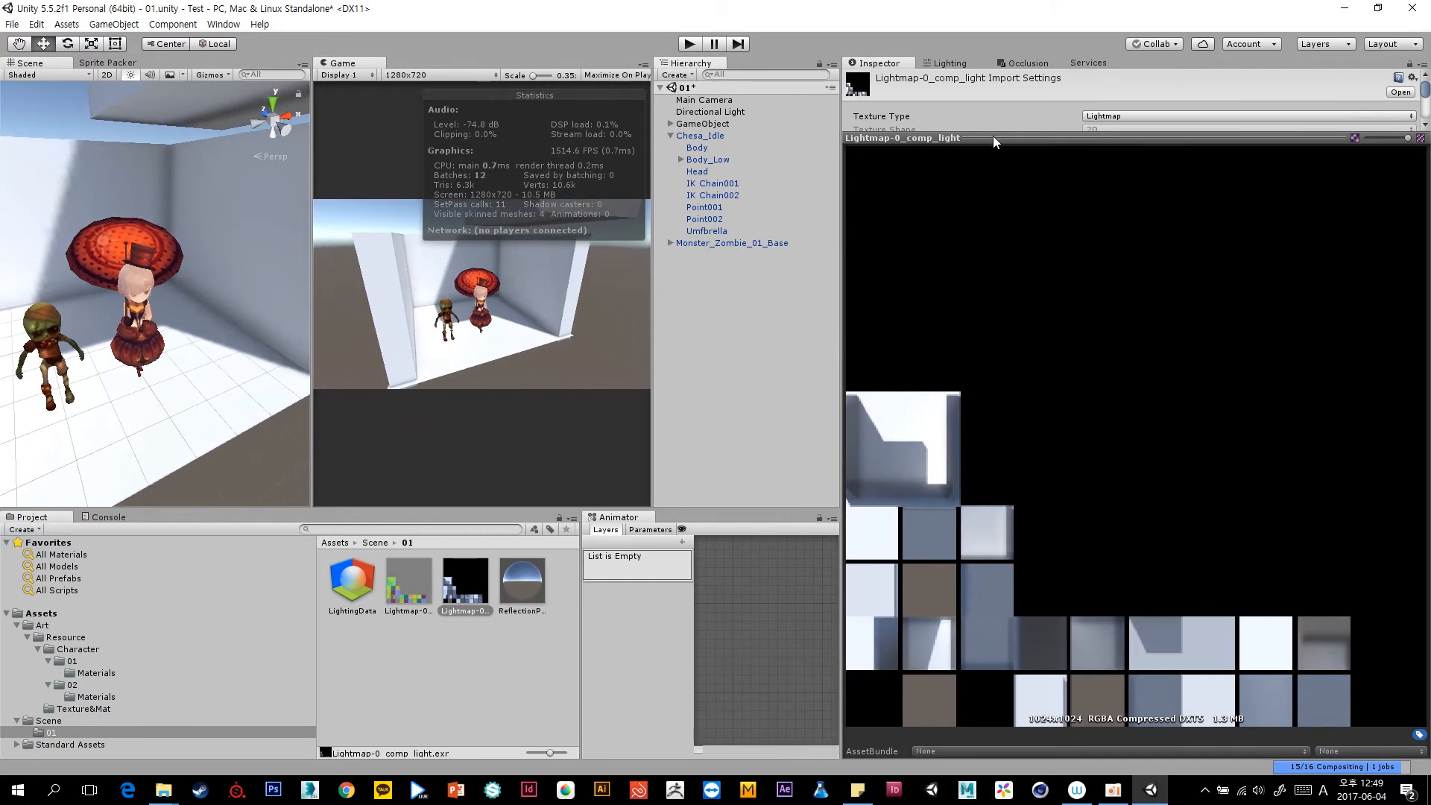
drag(994, 137, 994, 445)
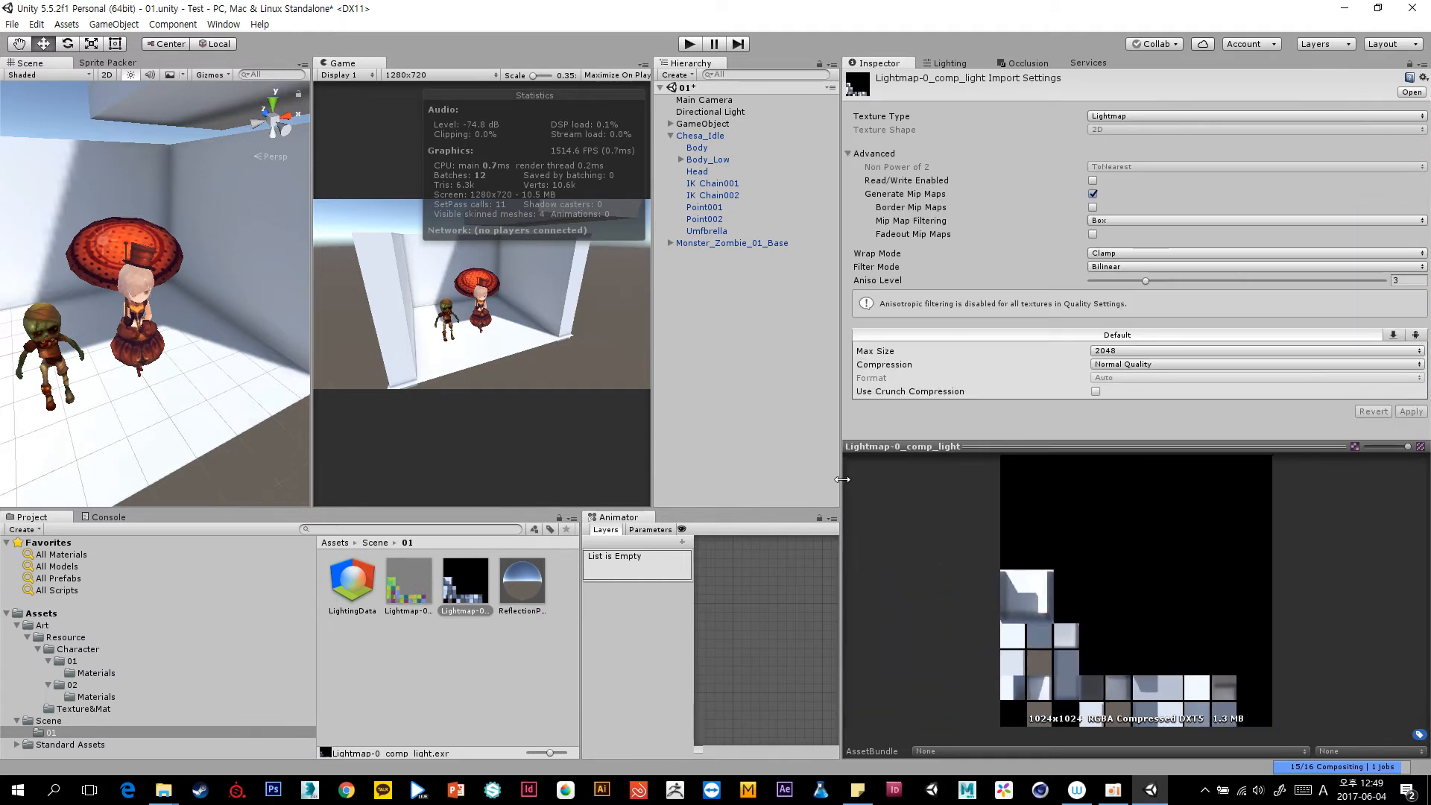
drag(842, 479, 1146, 479)
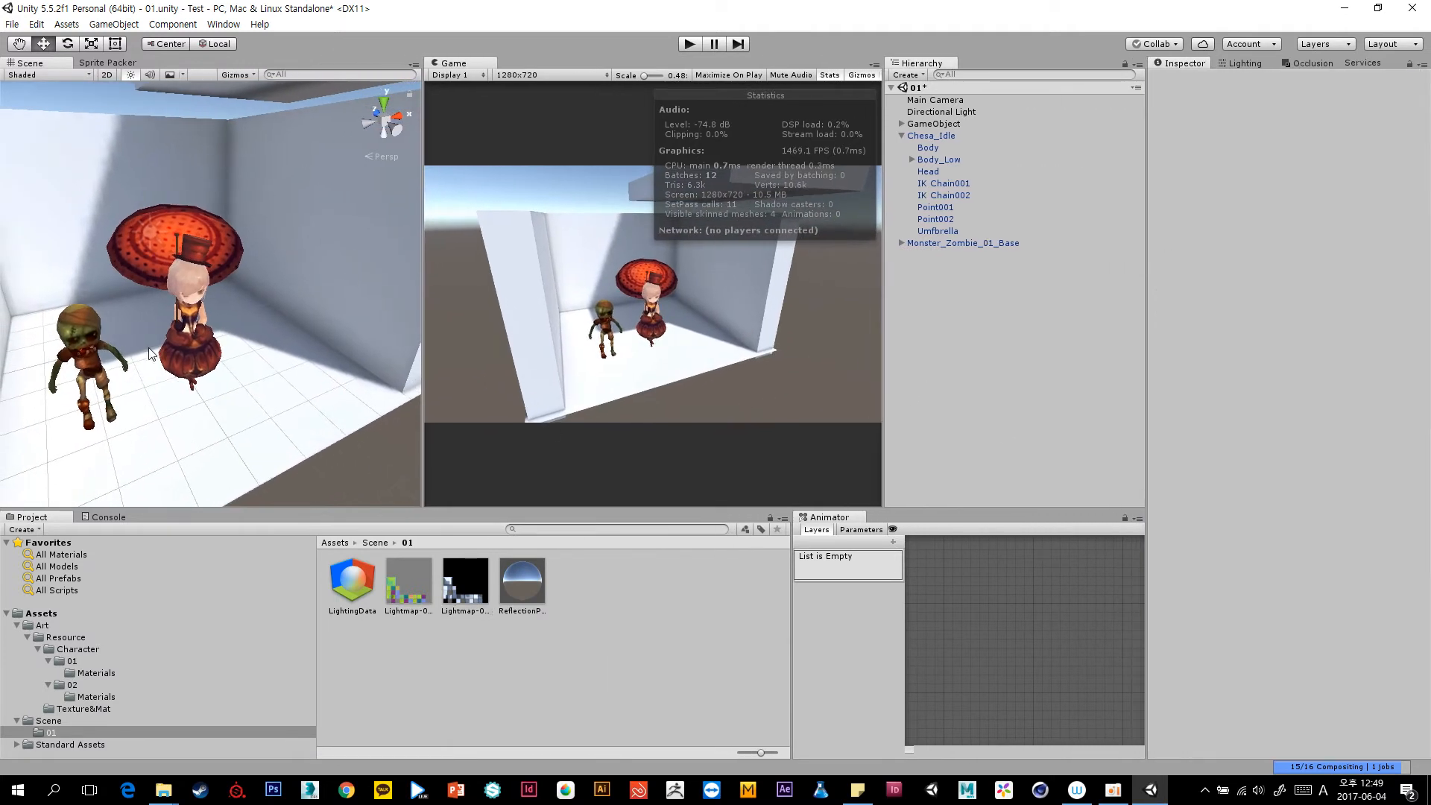
scroll(168, 378, down, 3)
mouse_move(246, 320)
middle_down()
mouse_move(273, 317)
mouse_move(254, 316)
middle_up()
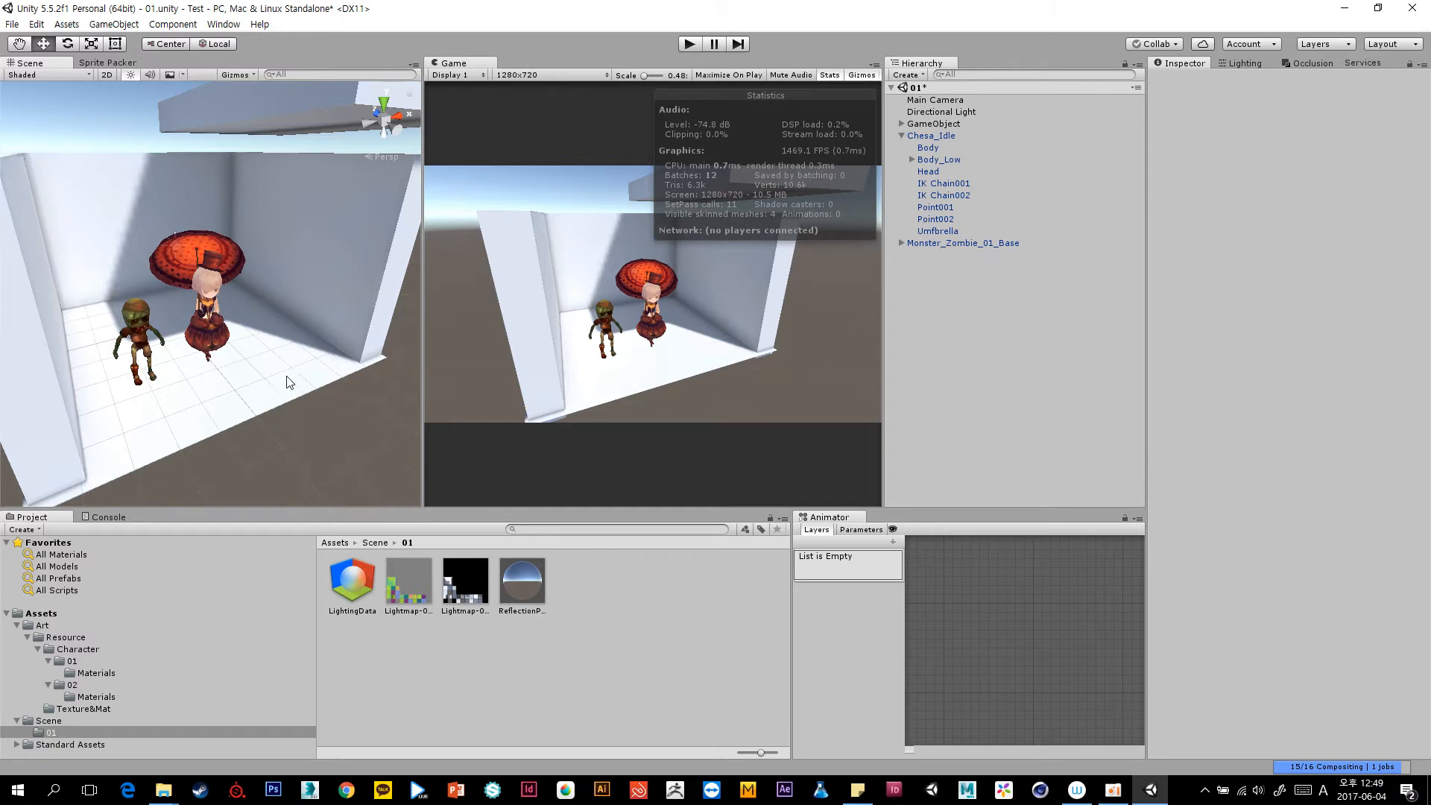
mouse_move(290, 357)
middle_down()
mouse_move(275, 374)
mouse_move(290, 358)
middle_up()
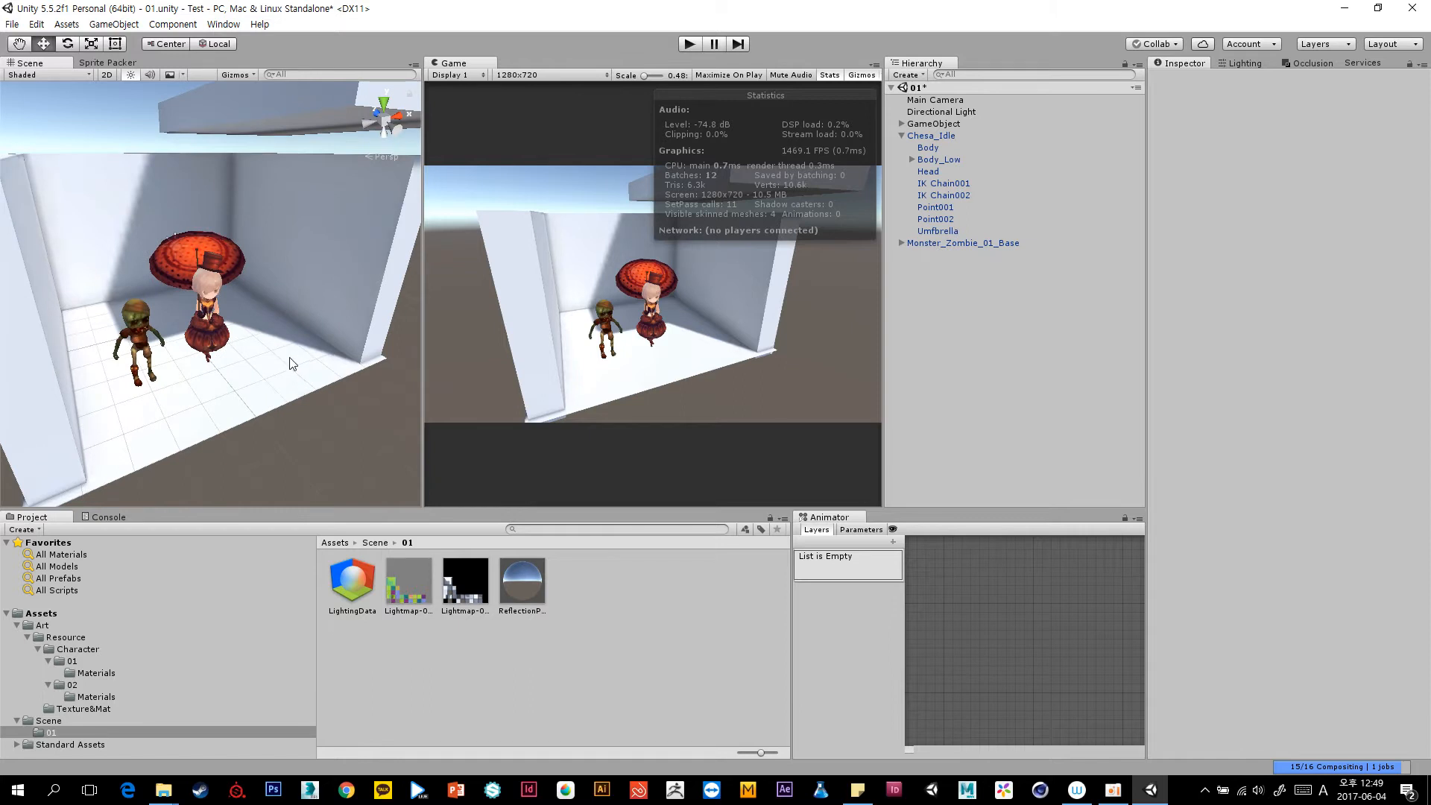
scroll(223, 344, down, 2)
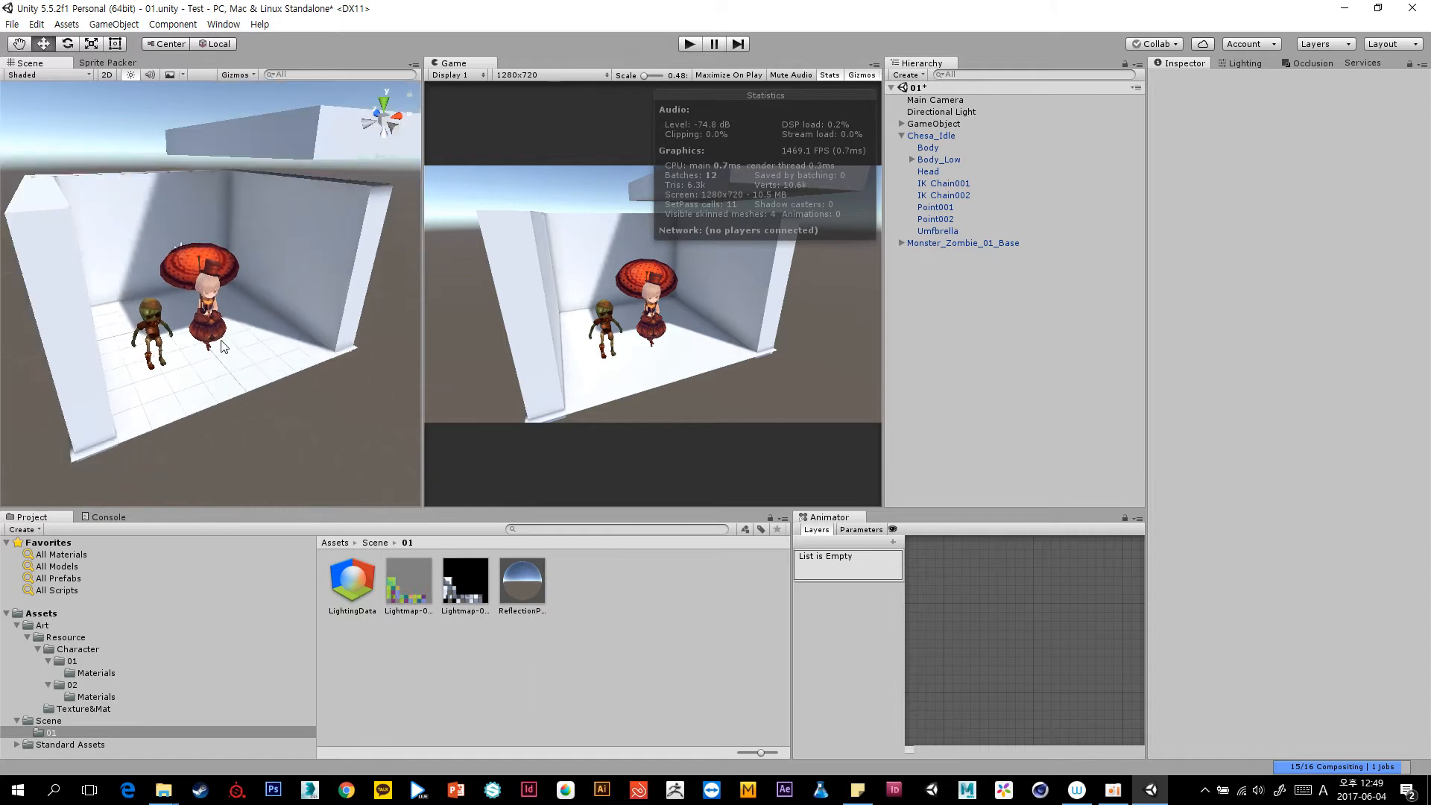
click(1362, 63)
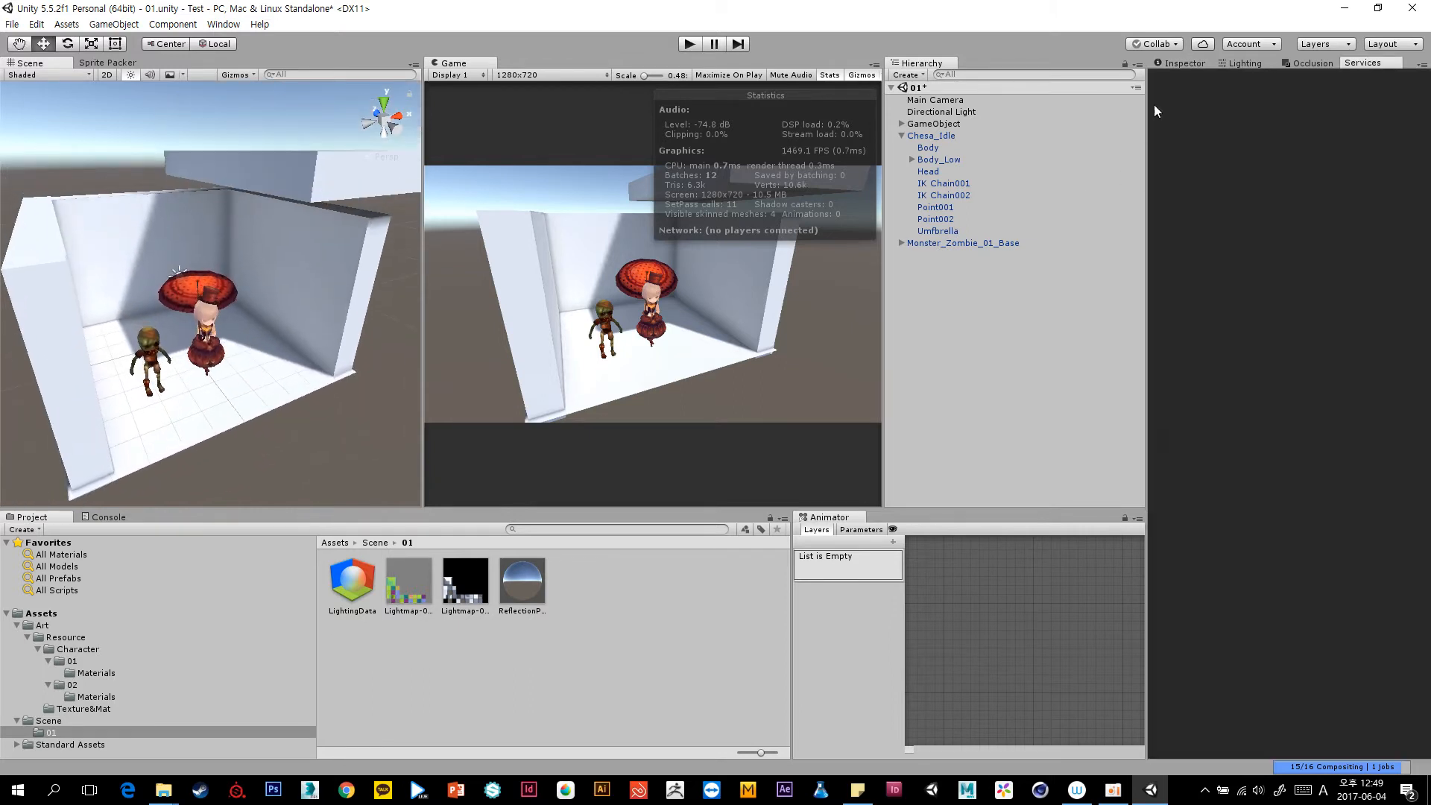
click(1198, 62)
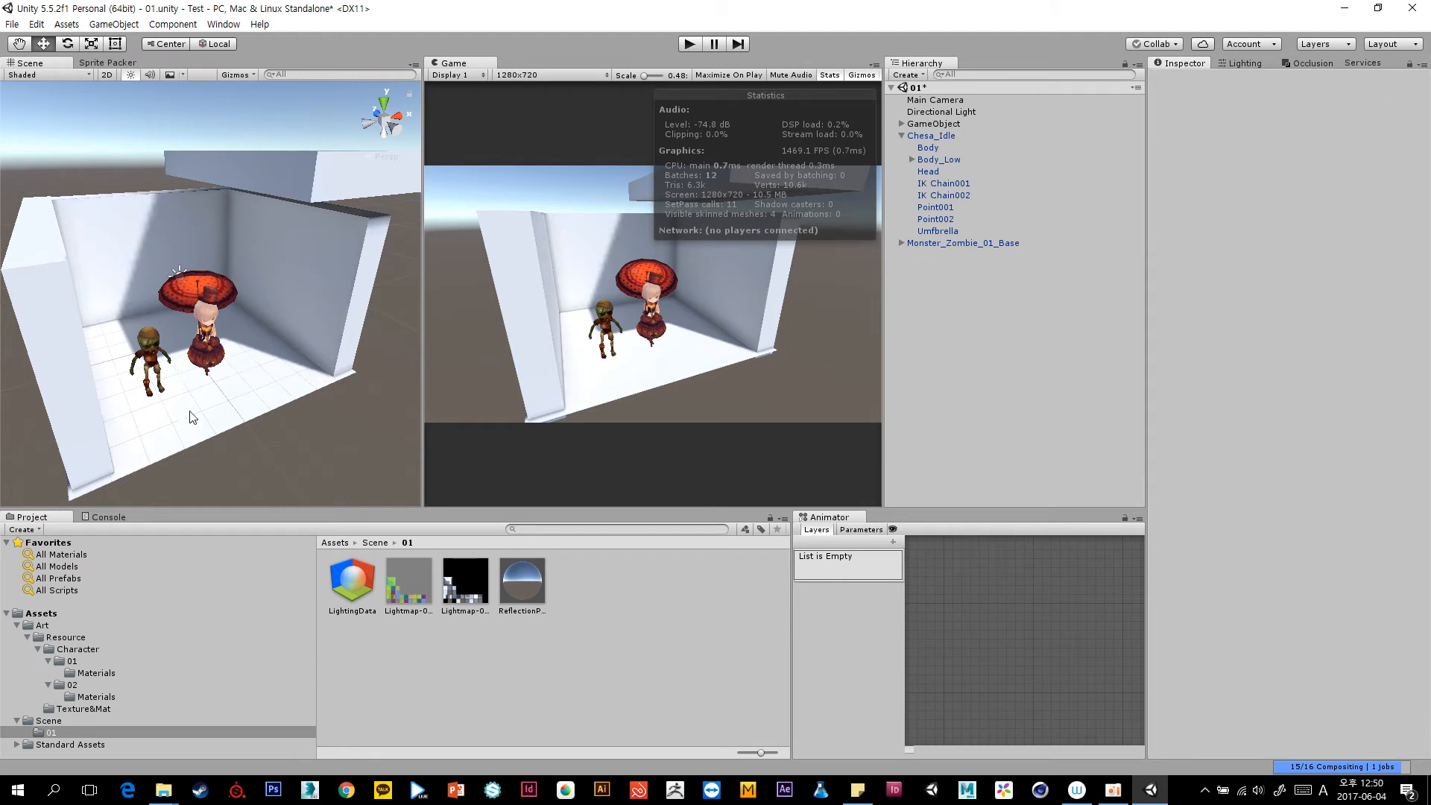
Run the scene in play mode once more to check the batch count, and stop it.
scroll(191, 417, up, 3)
middle_drag(188, 431, 224, 408)
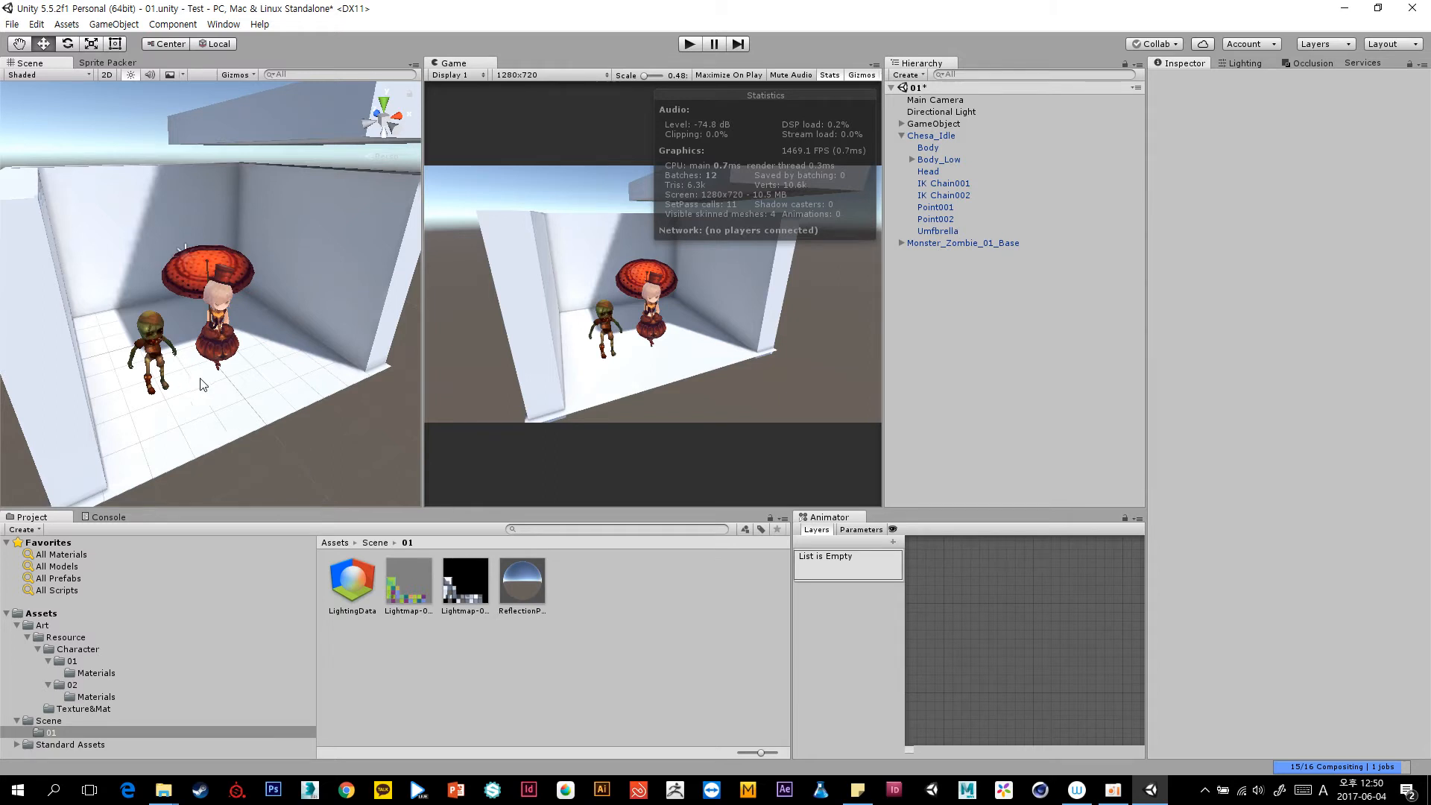
click(689, 45)
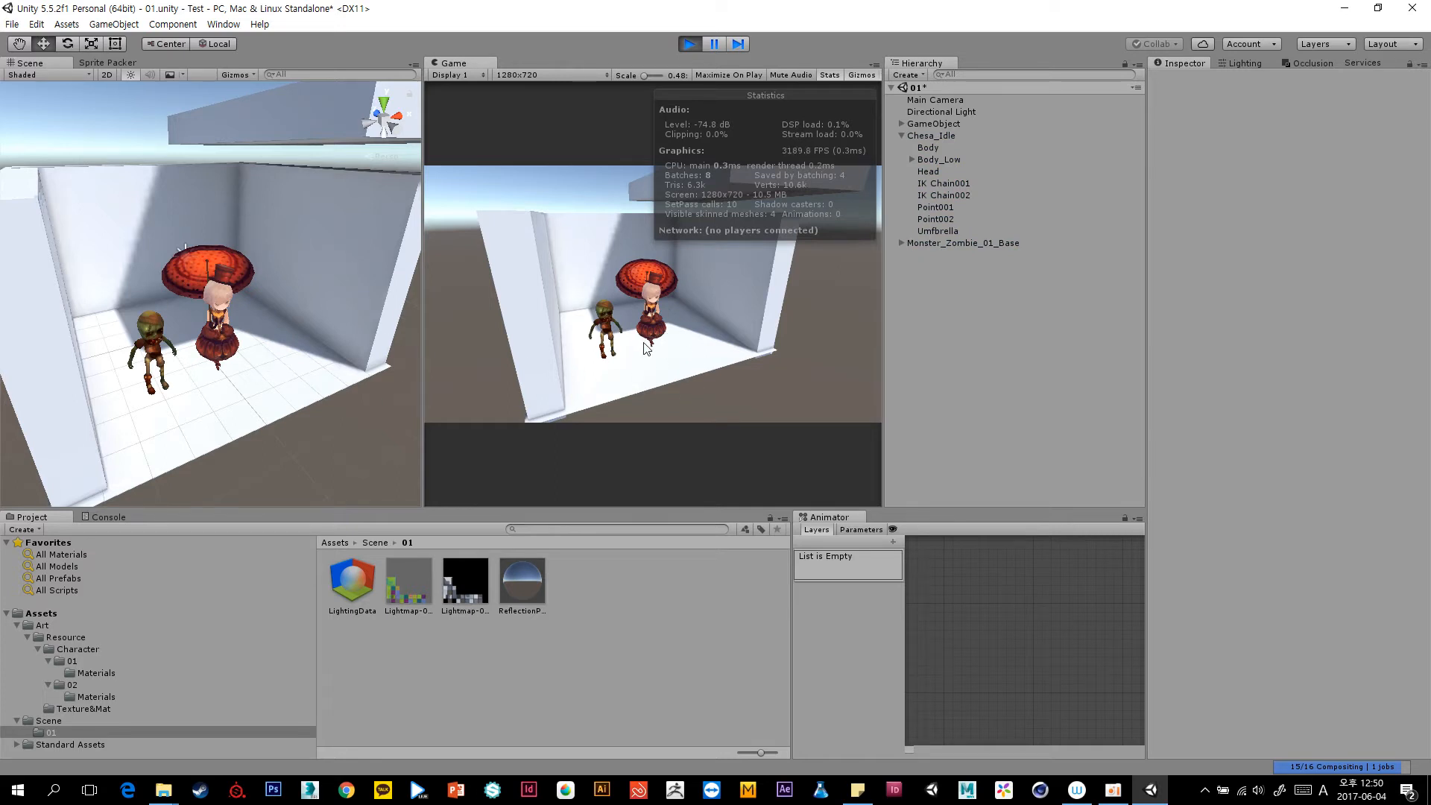
click(690, 44)
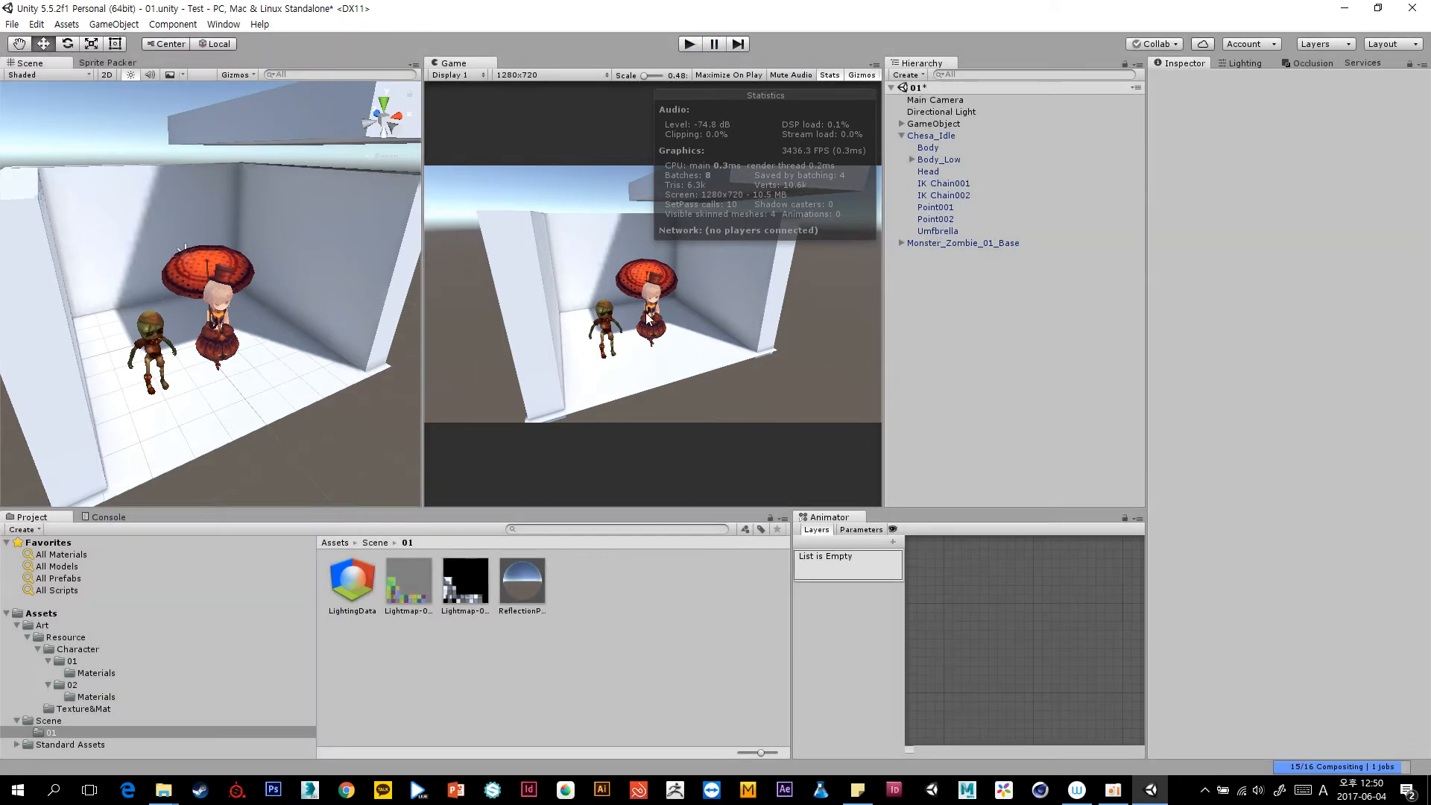
Duplicate the girl's Take 001 animation clip out of the Chesa_Idle model in Character/01 and name the copy Idle.
click(128, 662)
click(121, 672)
click(122, 661)
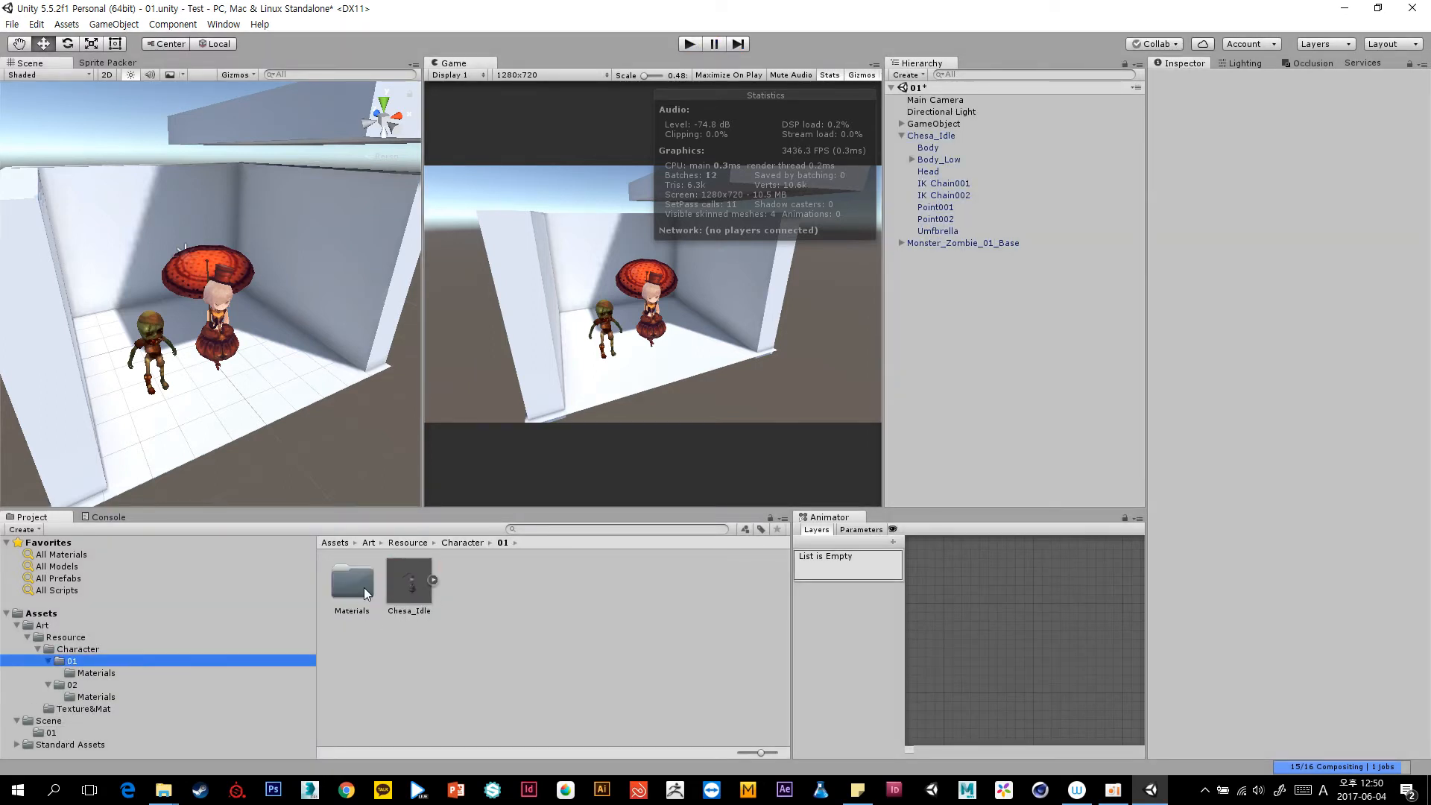
click(433, 580)
click(753, 651)
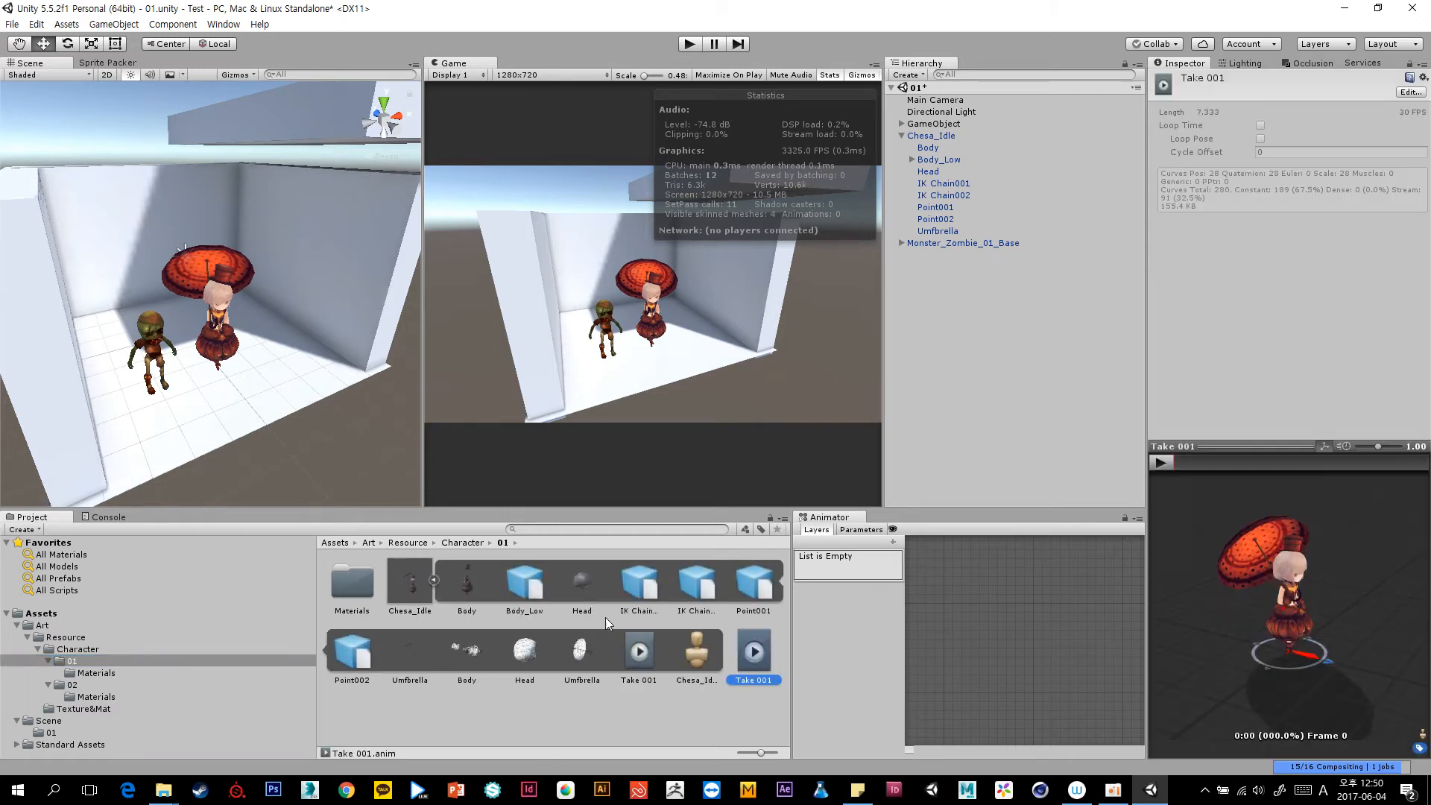
key(F2)
text(Idle)
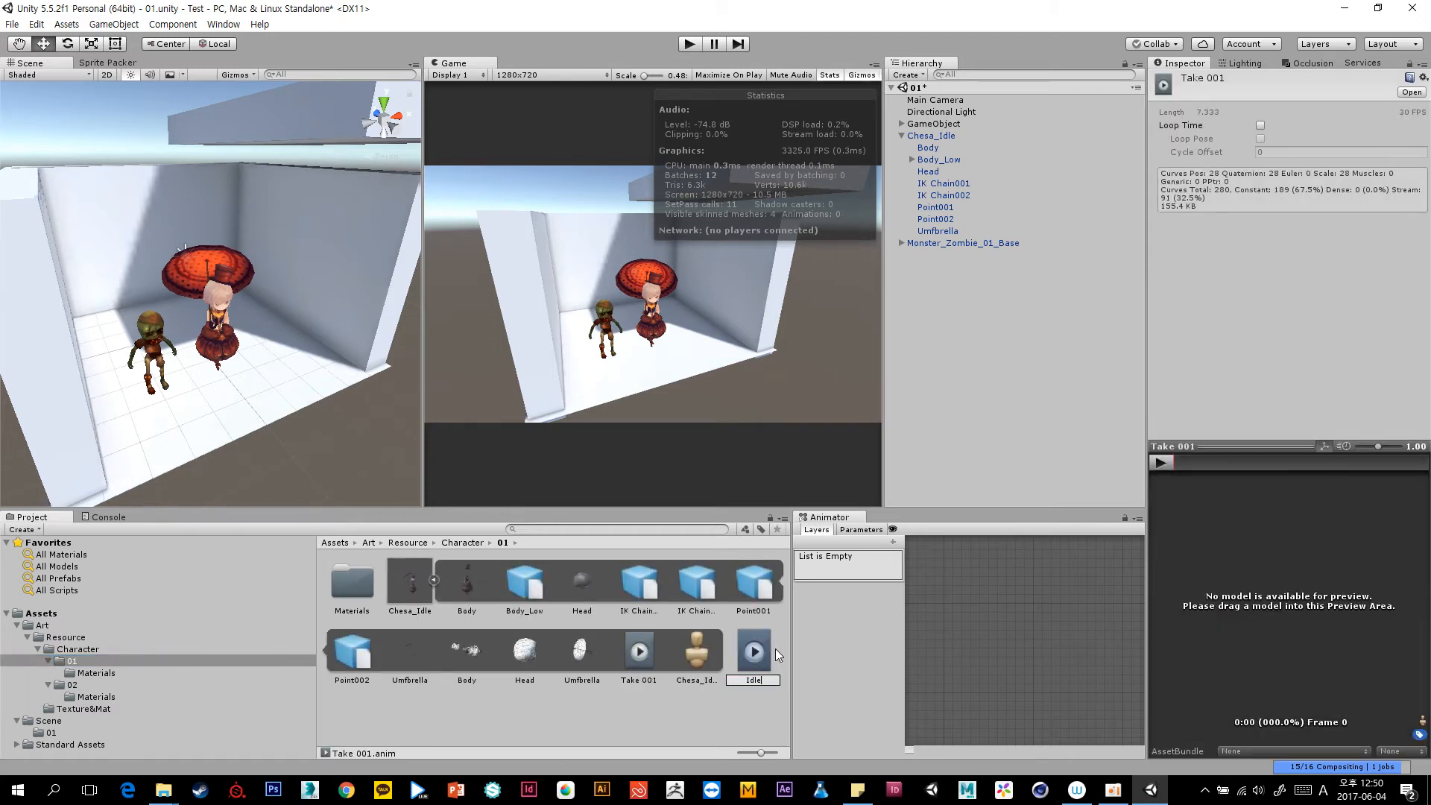
key(Return)
Assign the Idle clip to Chesa_Idle in the scene and enable Loop Time on the clip.
drag(753, 652, 974, 141)
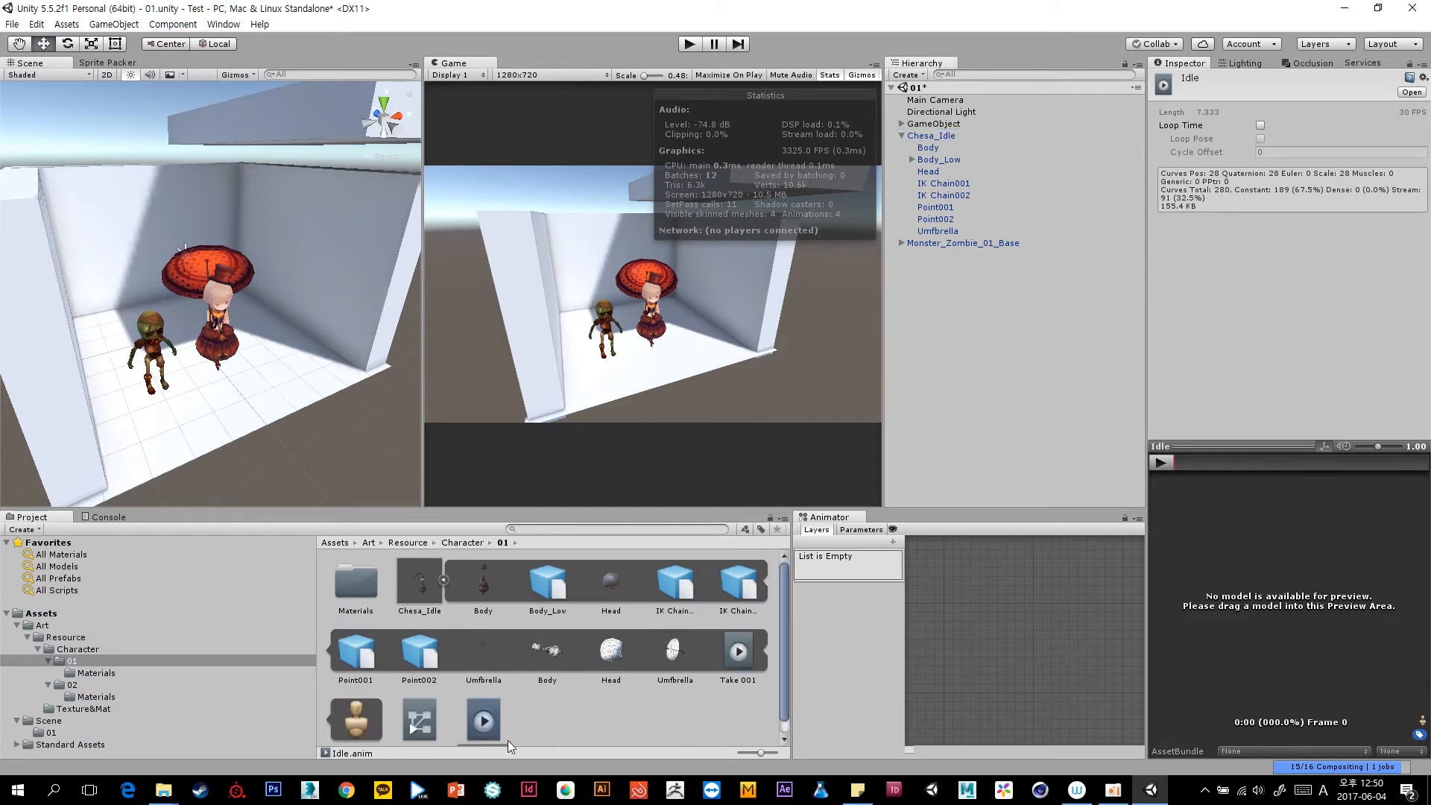
scroll(507, 740, down, 1)
click(1258, 127)
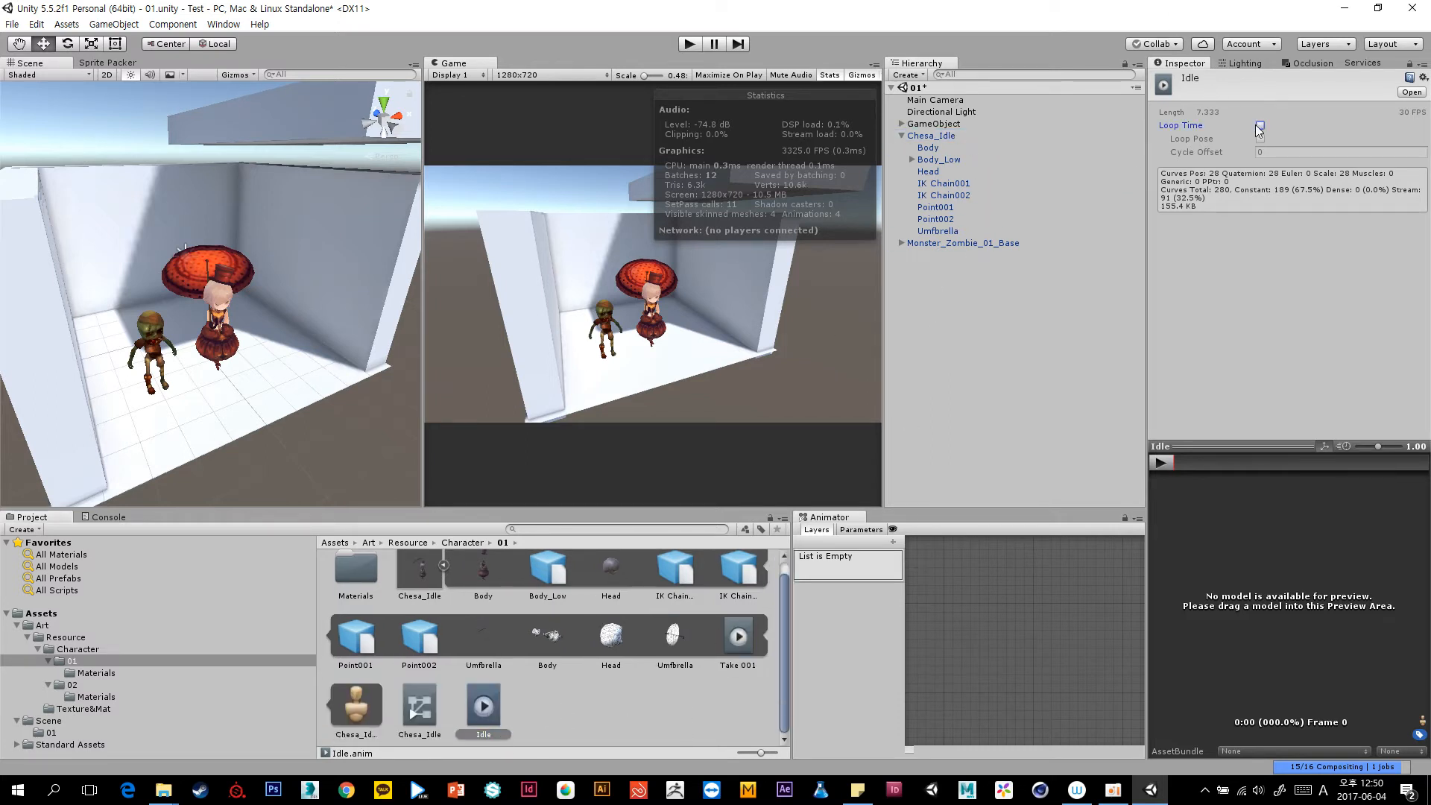
click(446, 565)
click(490, 691)
Duplicate the zombie's Take 001 clip from the Idle model in Character/02 and name the copy Idle.
click(157, 685)
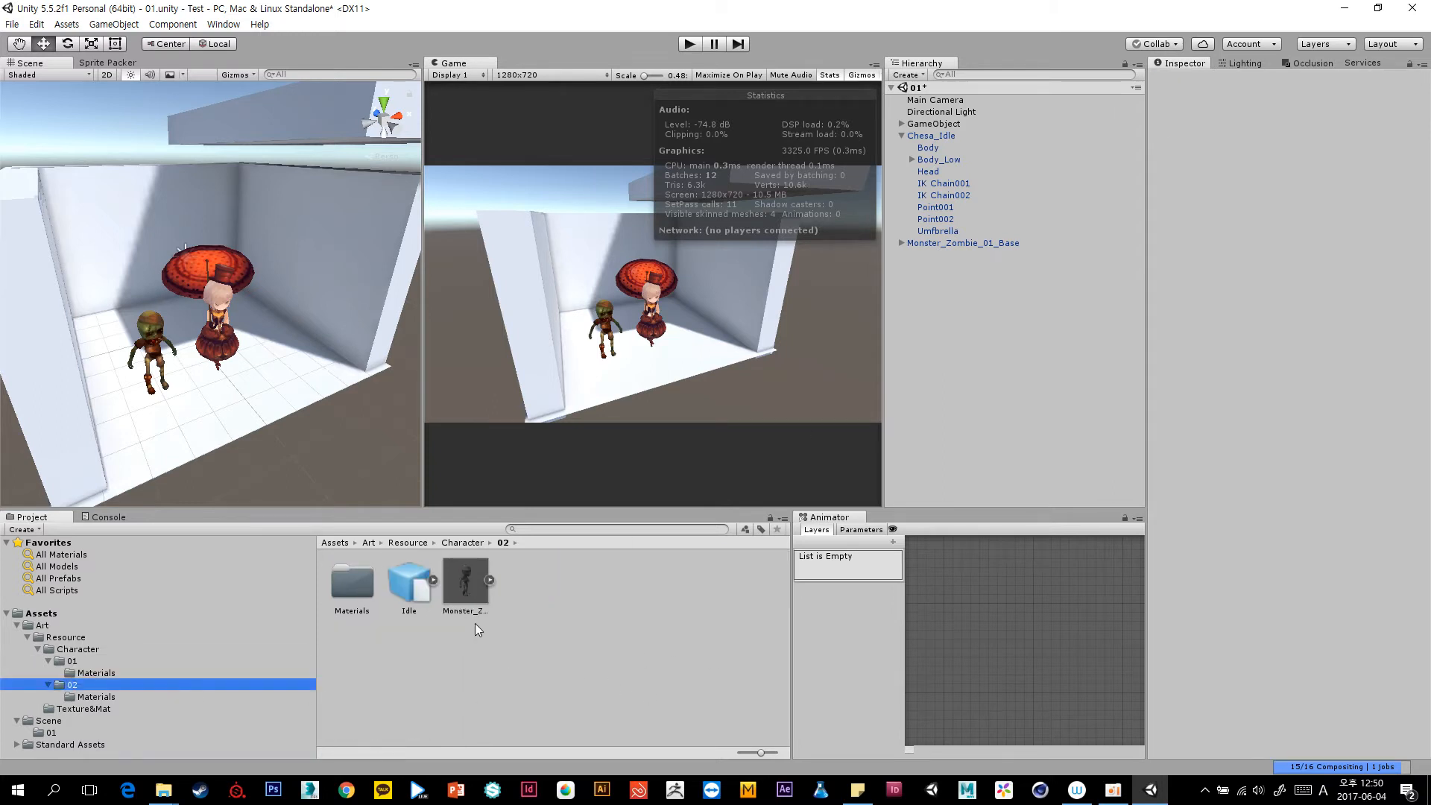
click(489, 580)
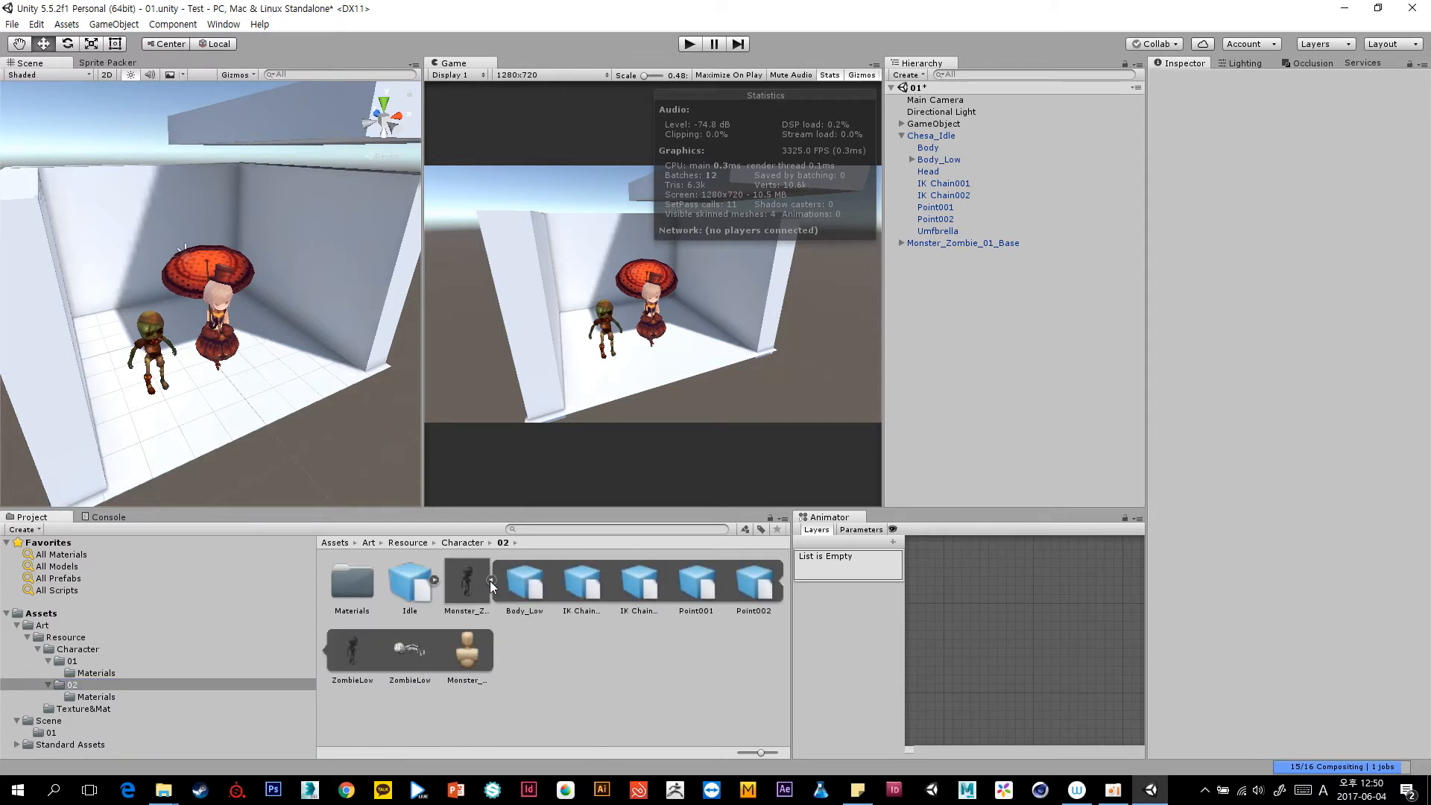
click(490, 582)
click(433, 580)
click(753, 585)
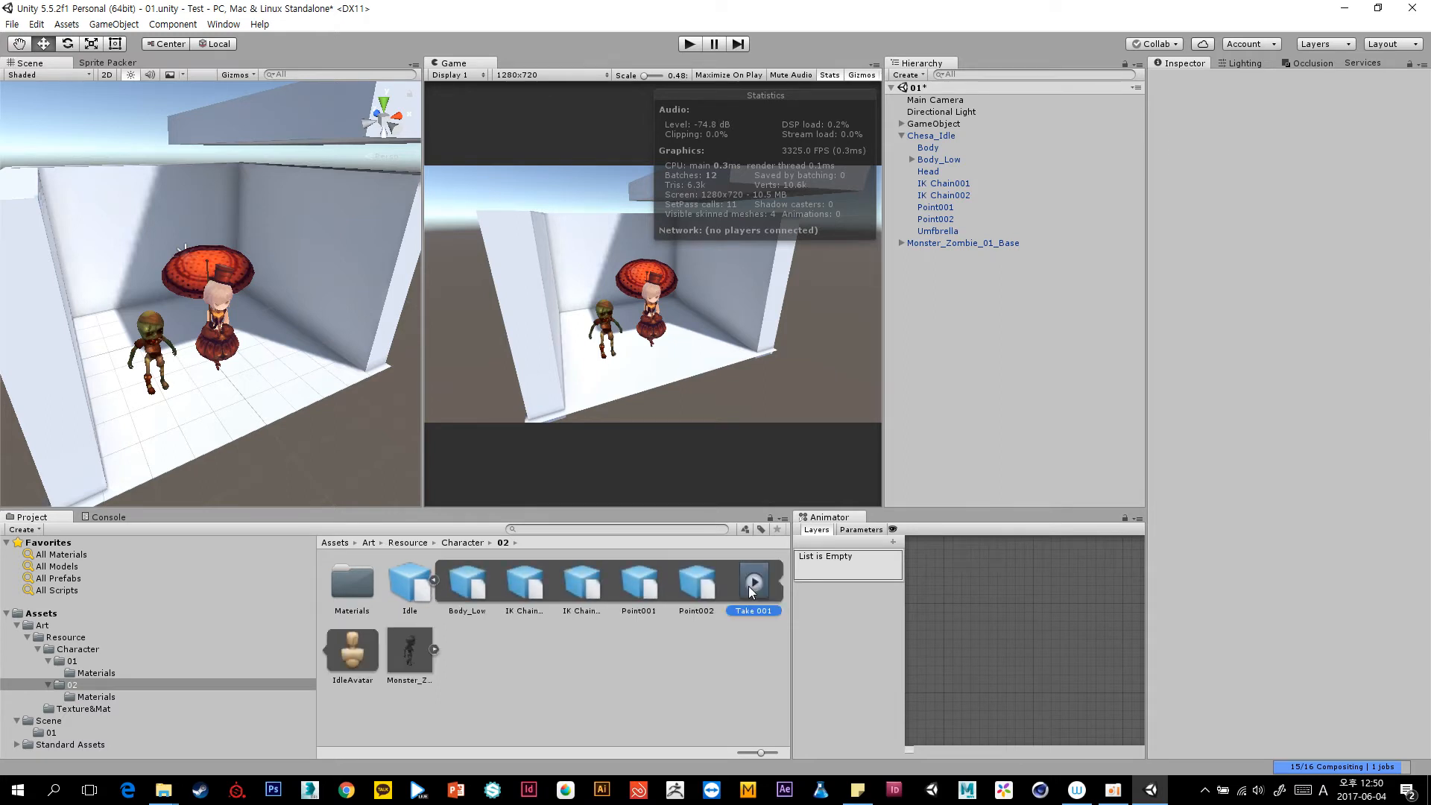
key(ctrl+d)
key(F2)
text(Idle)
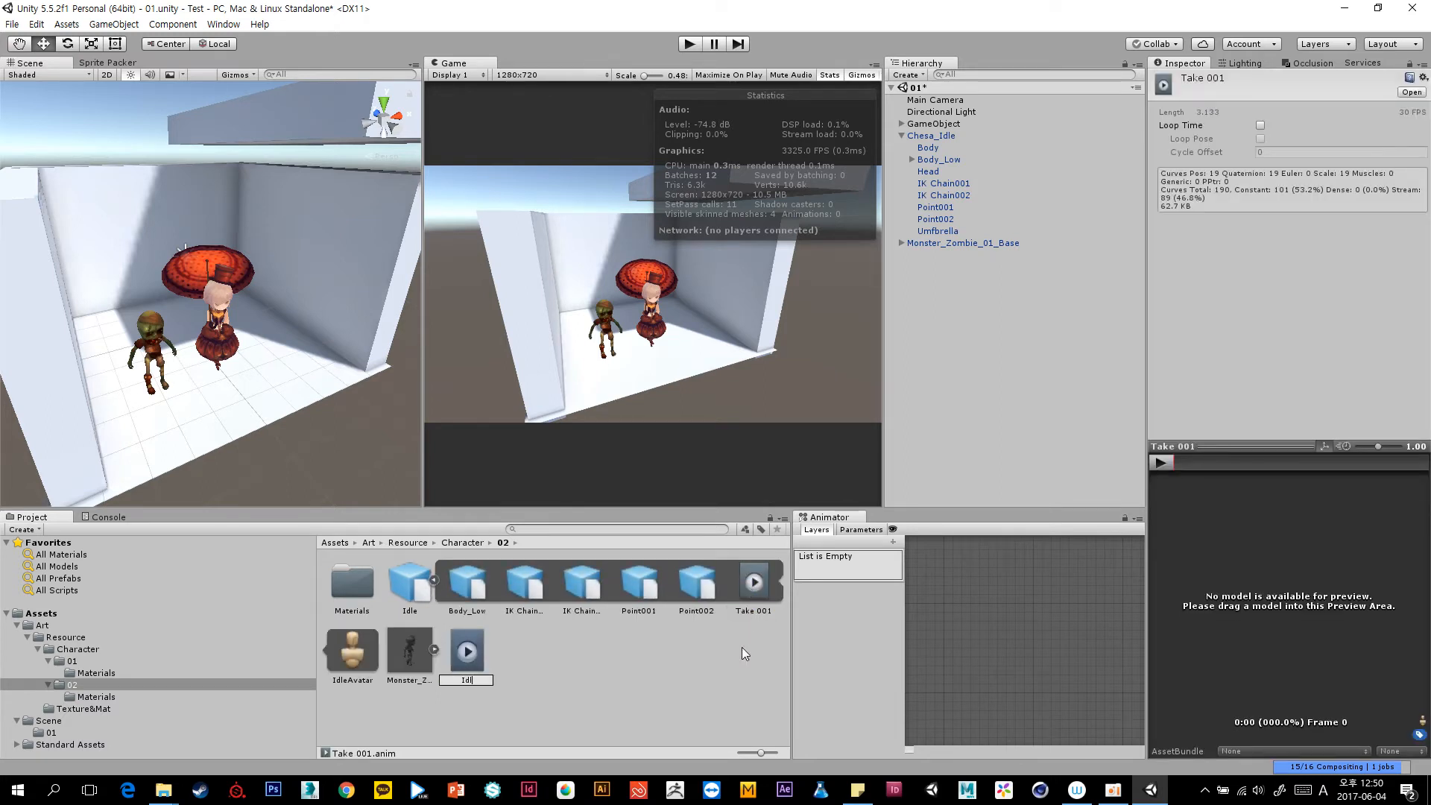
key(Return)
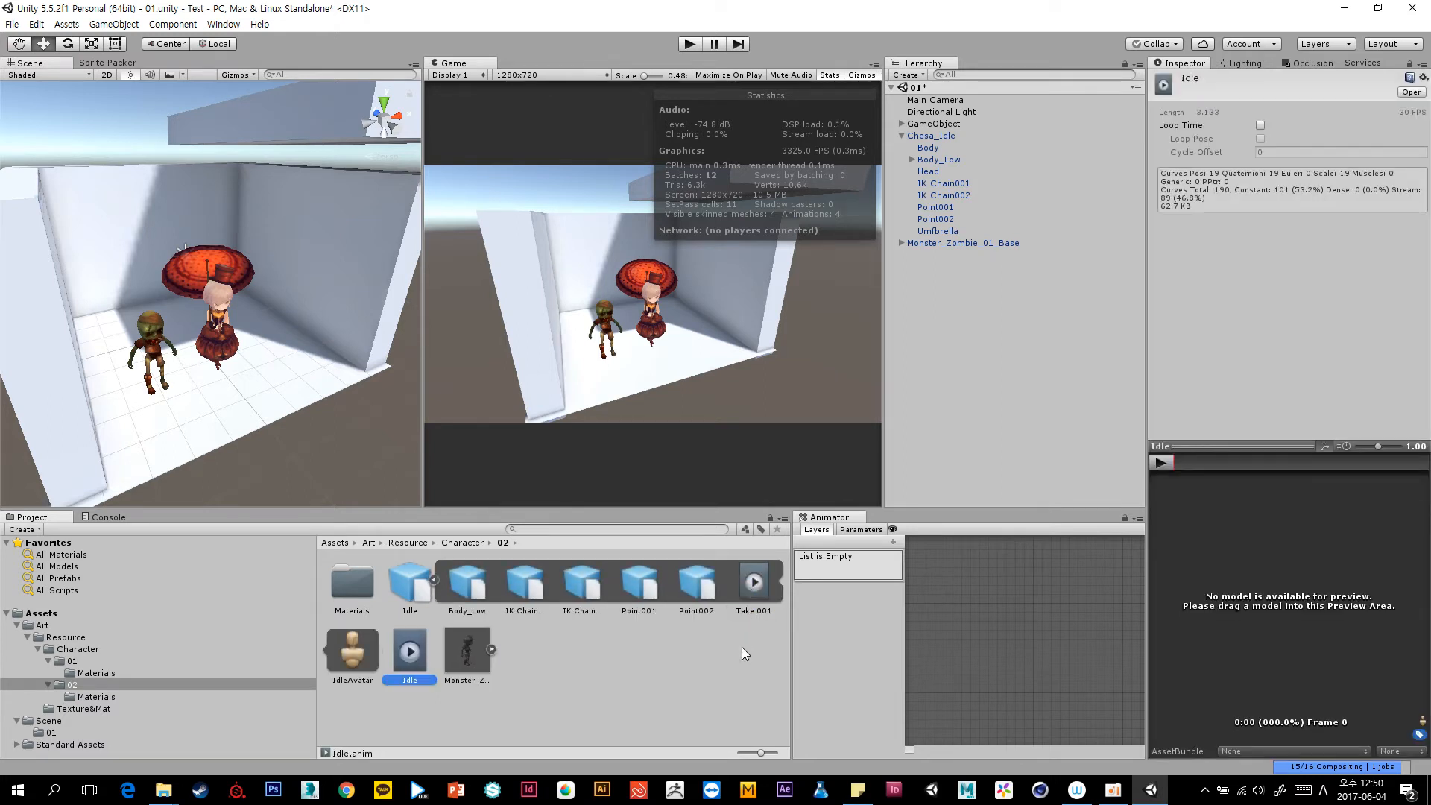
Enable Loop Time on the zombie's Idle clip and assign it to Monster_Zombie_01_Base.
click(1259, 125)
drag(409, 652, 952, 243)
click(901, 136)
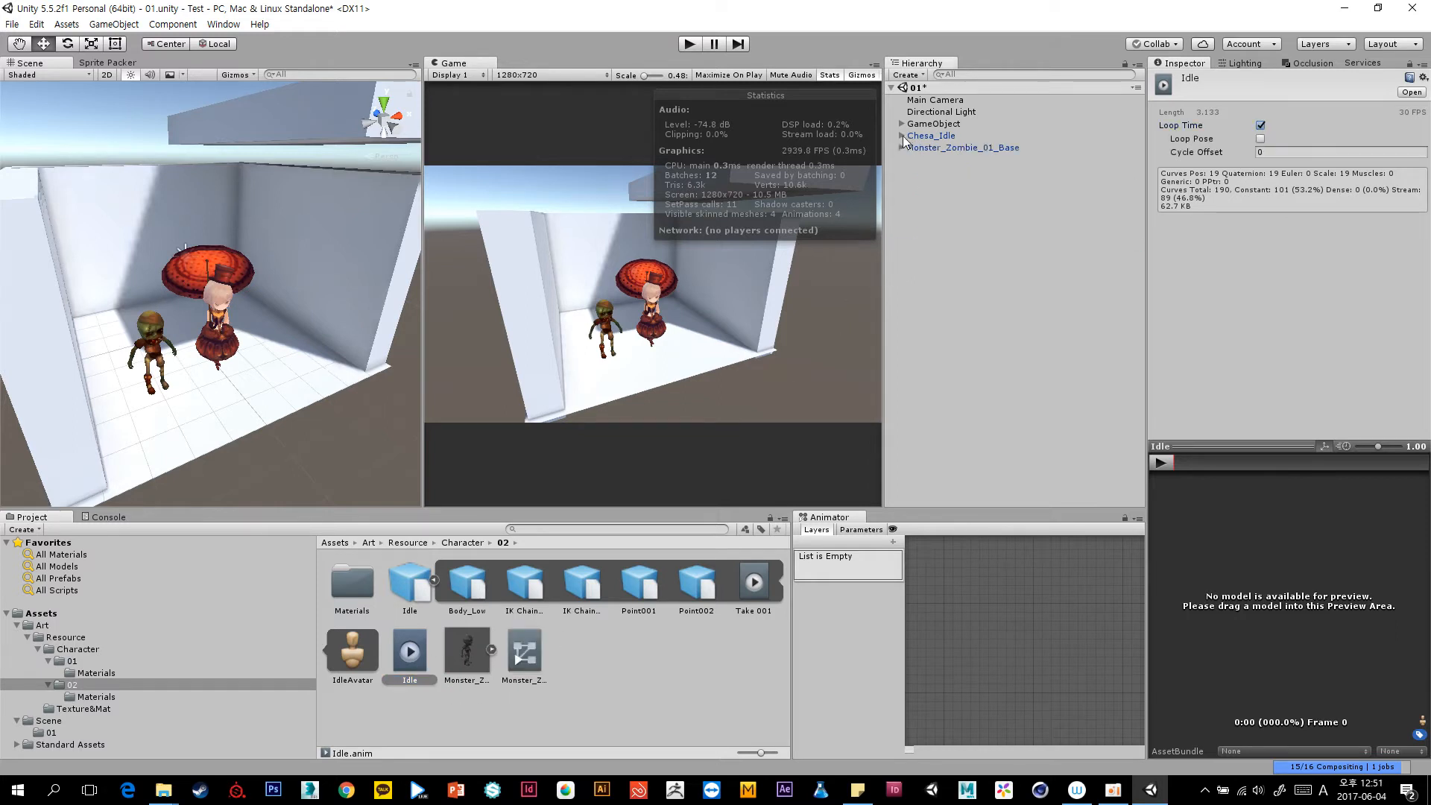
Run the scene in play mode to watch both characters' idle animations and the batch count, and stop it.
click(689, 45)
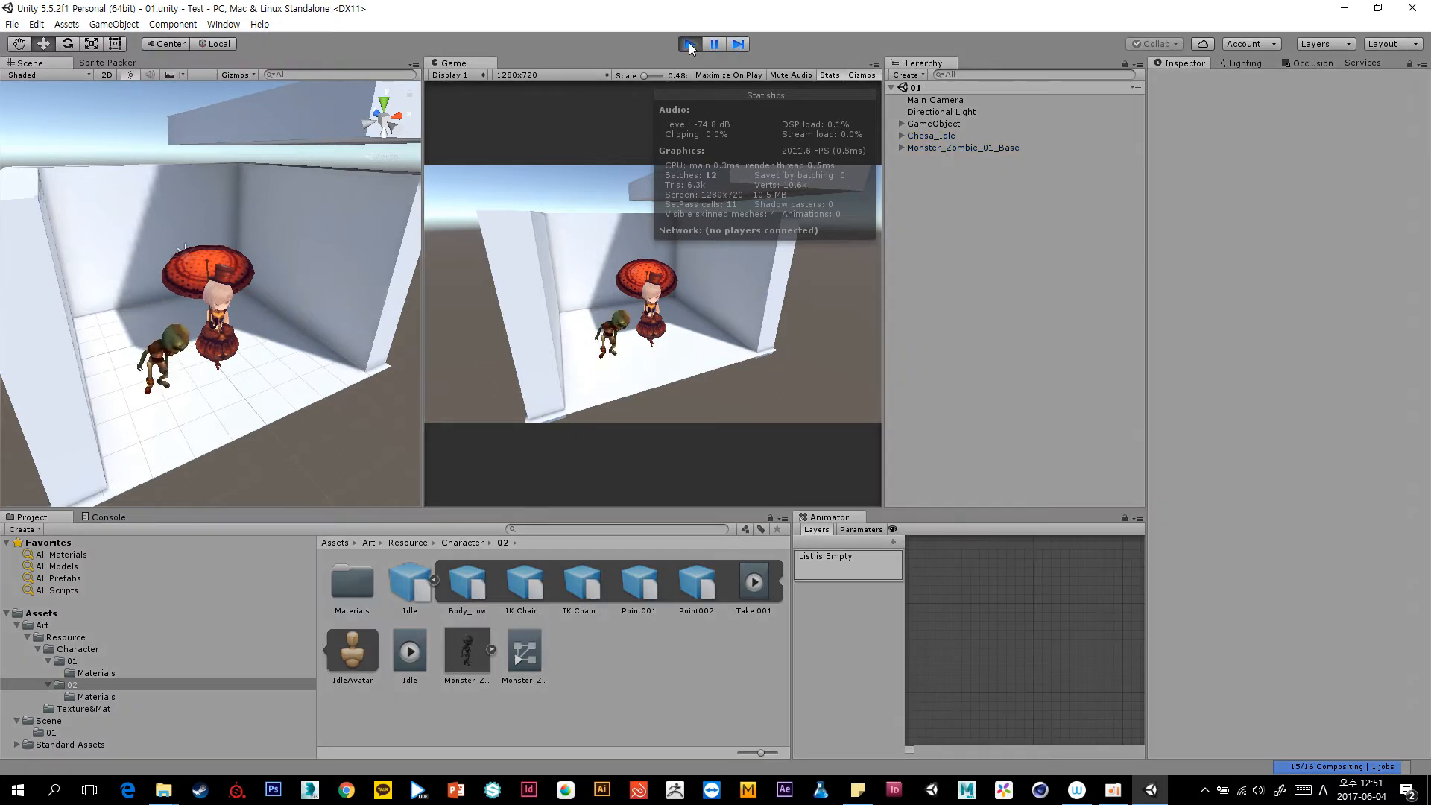
scroll(295, 300, up, 10)
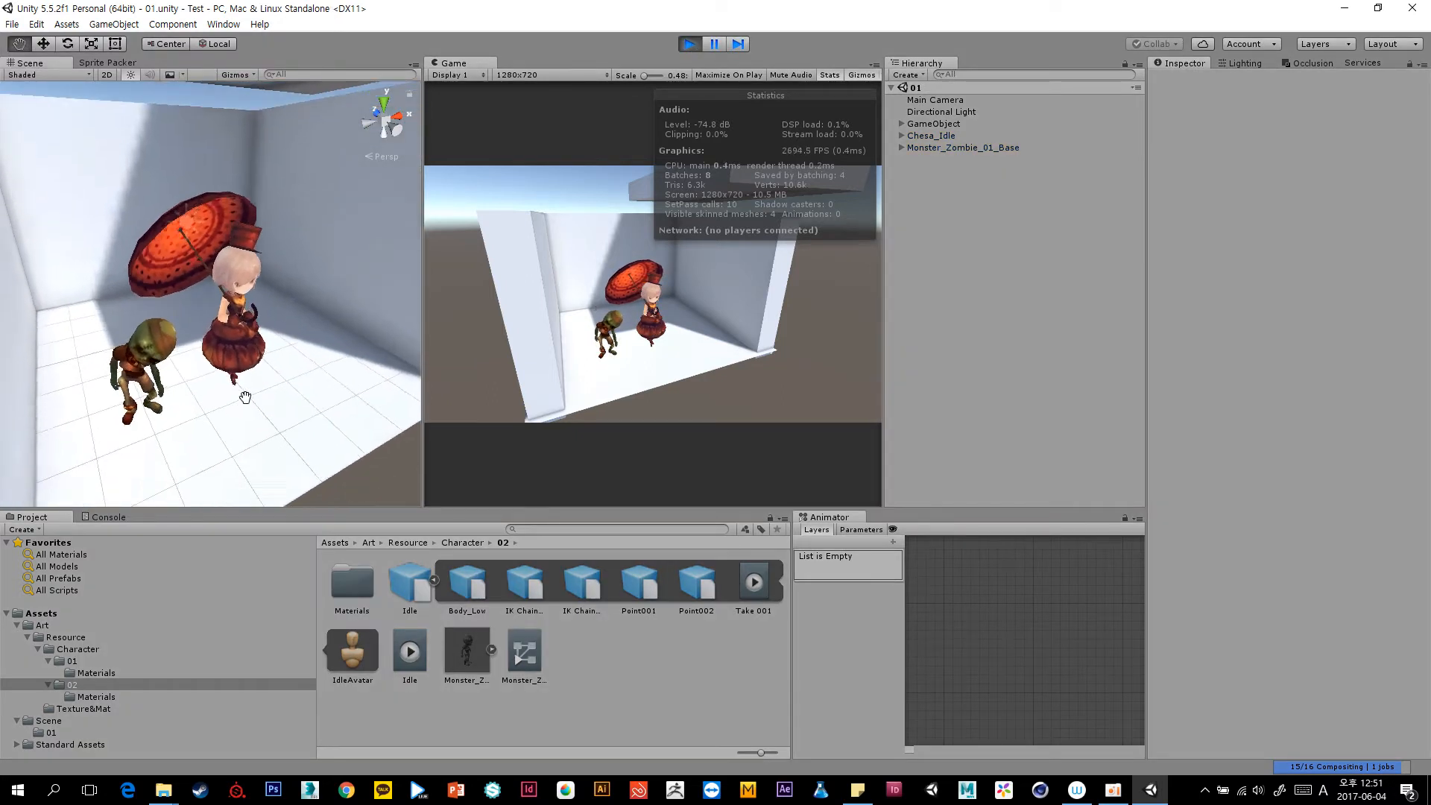
scroll(291, 298, down, 8)
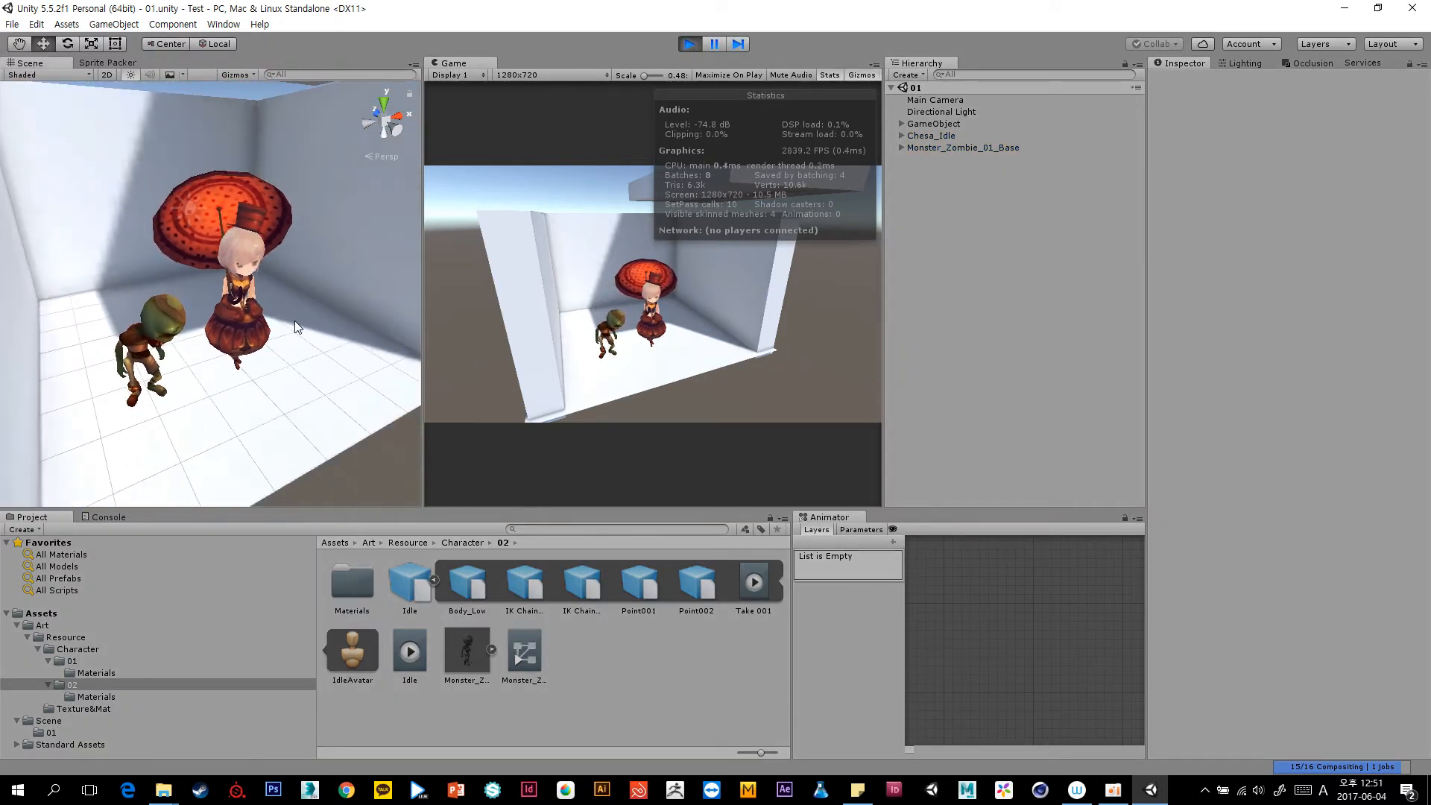
scroll(307, 301, up, 3)
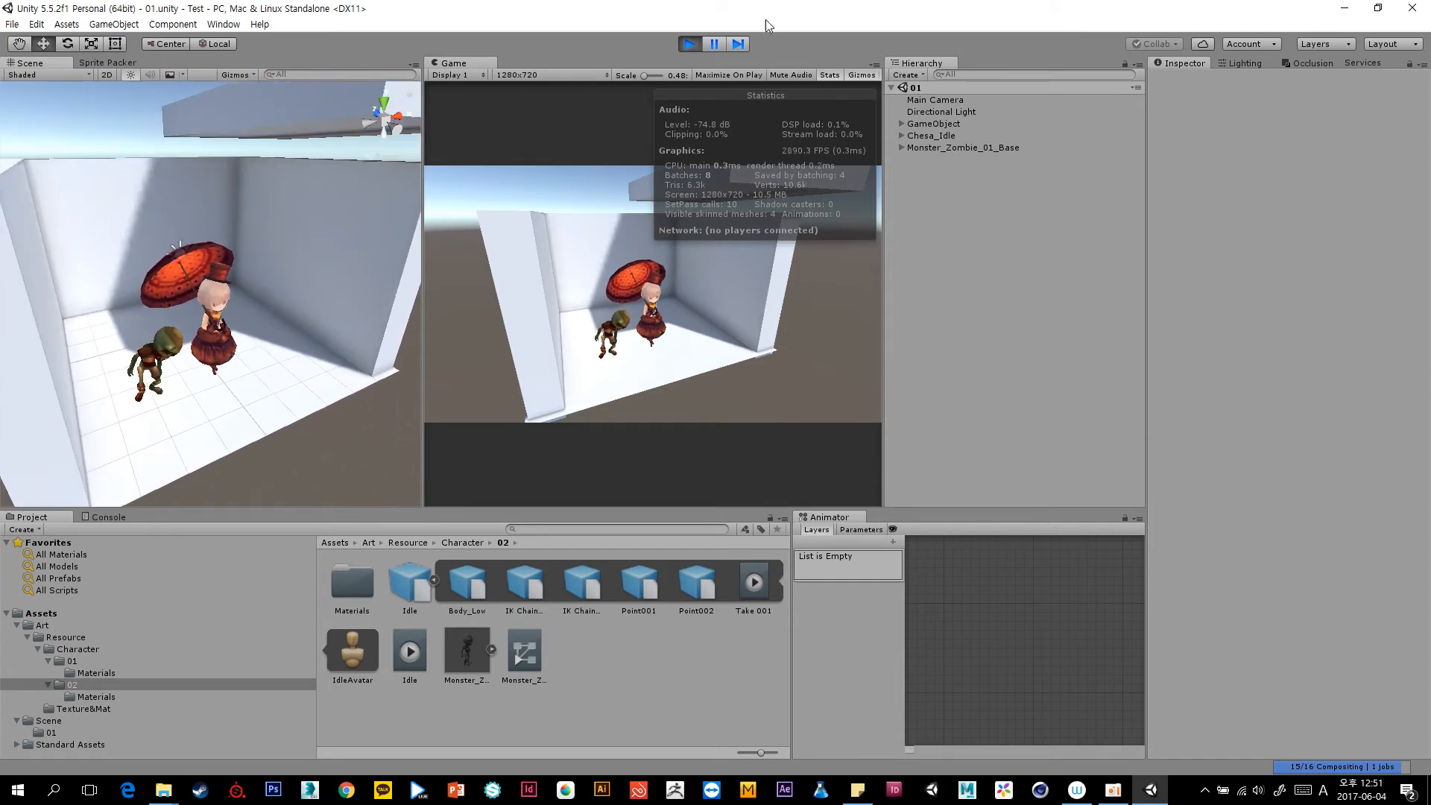
click(693, 42)
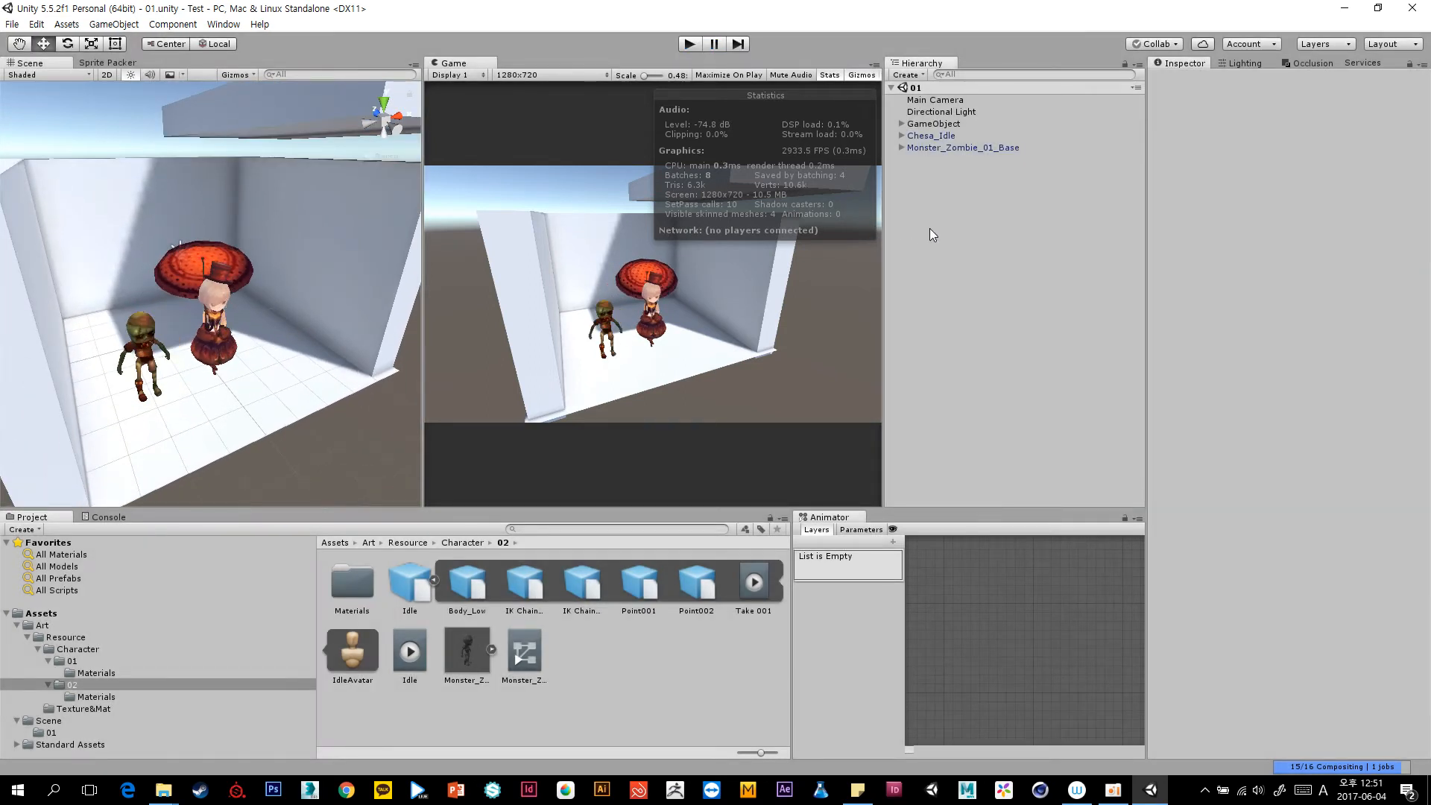
Set the Directional Light's Baking mode to Mixed and deselect it.
click(990, 110)
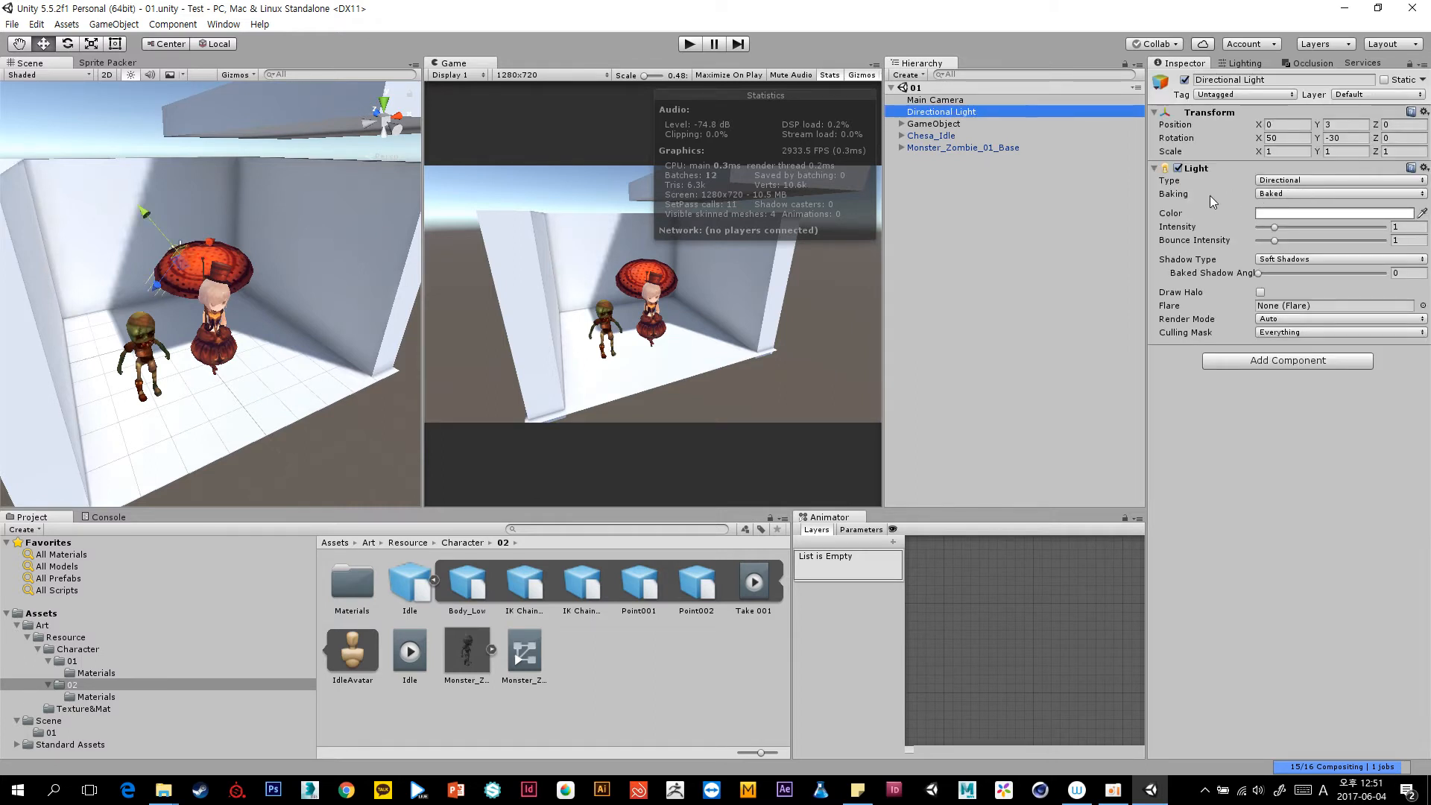
click(1301, 194)
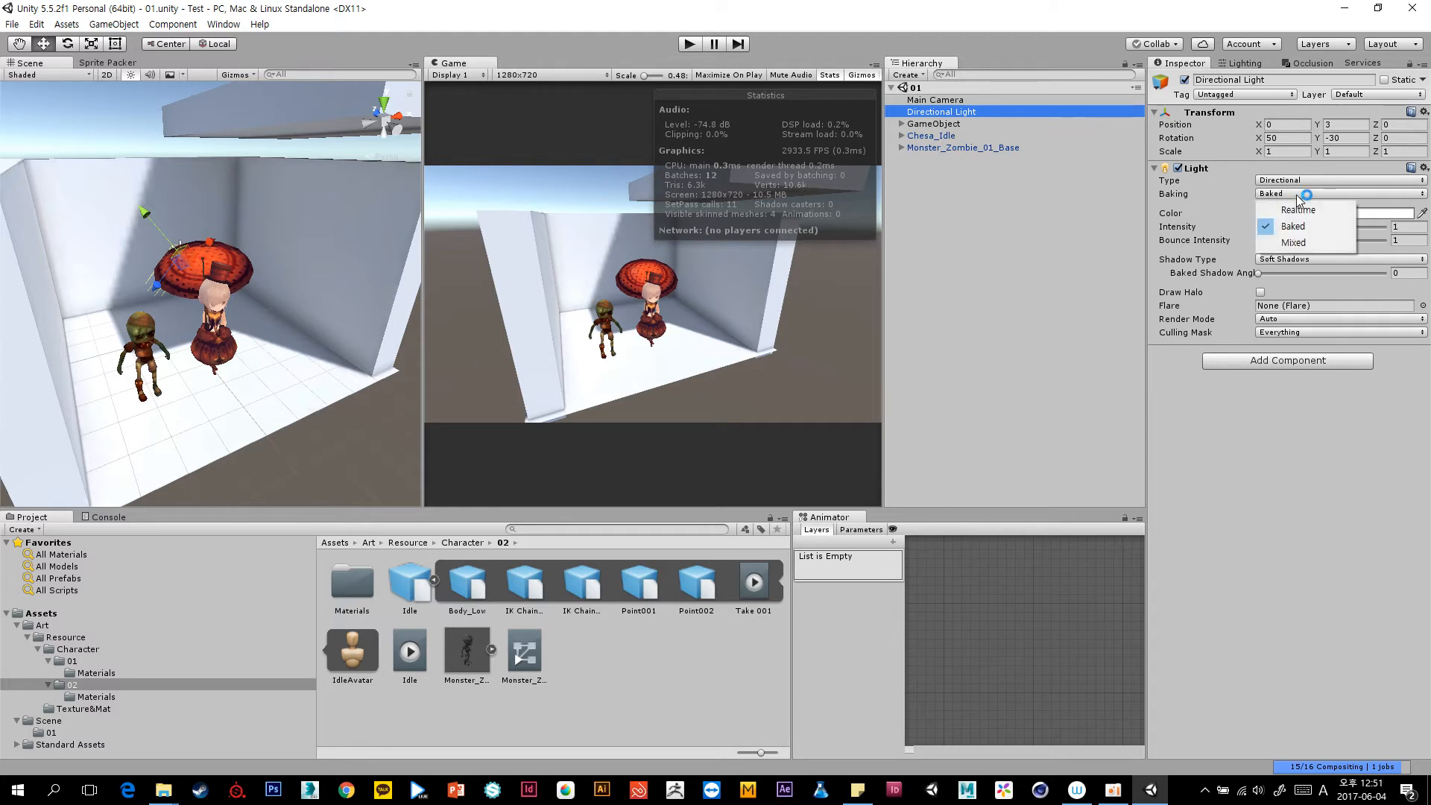
click(1295, 243)
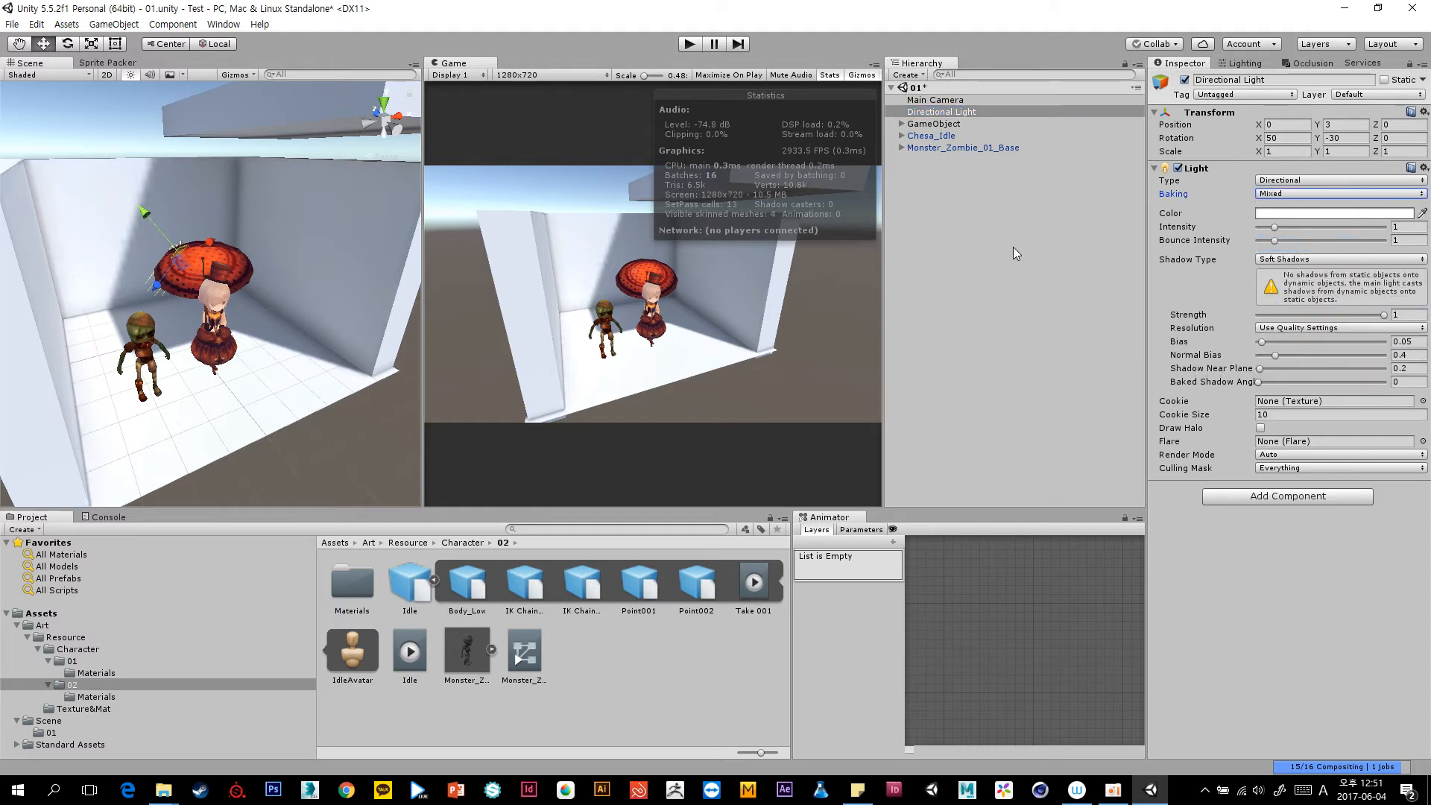
click(986, 212)
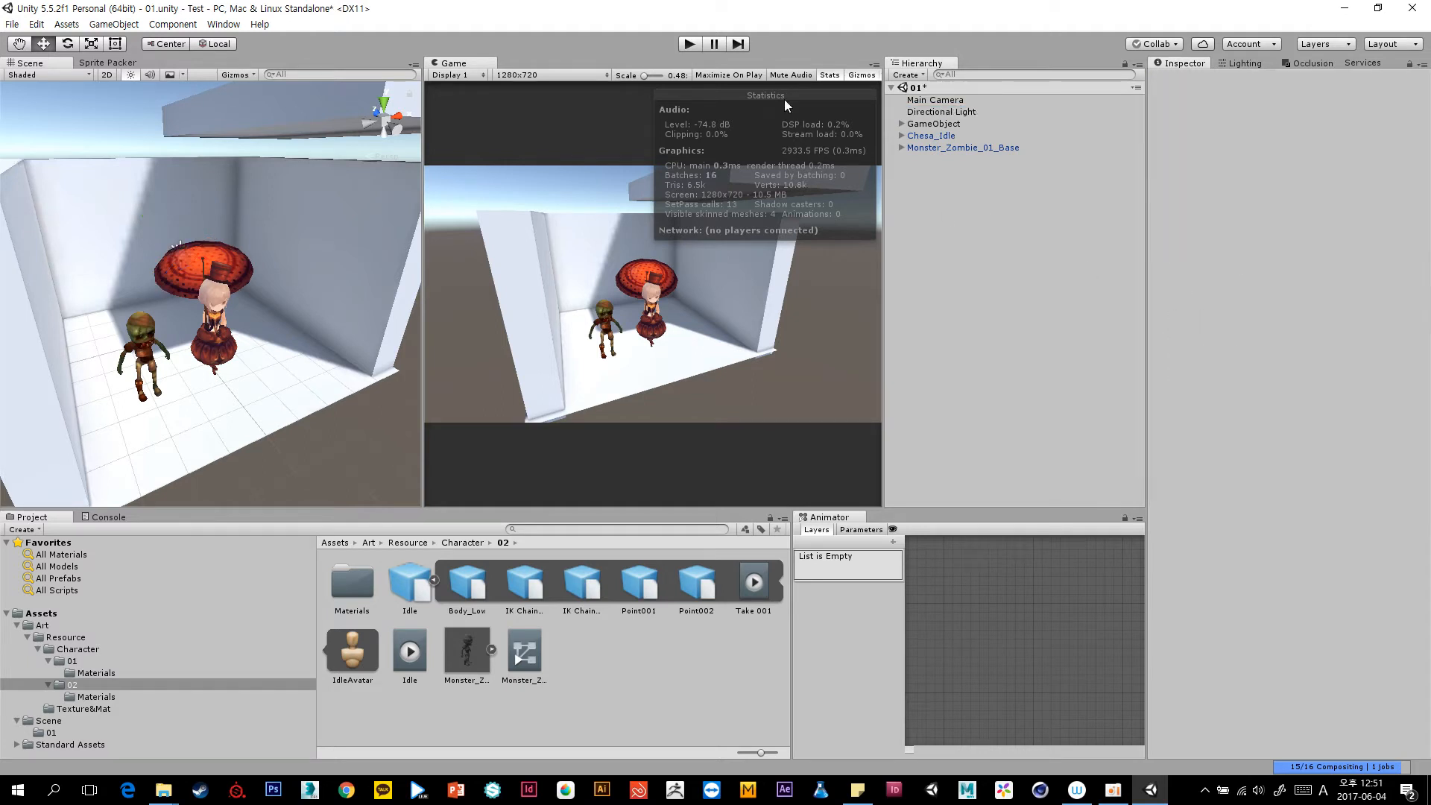
Run the scene twice to check batches and shadows with the Mixed light, selecting the Directional Light for the second run.
click(692, 43)
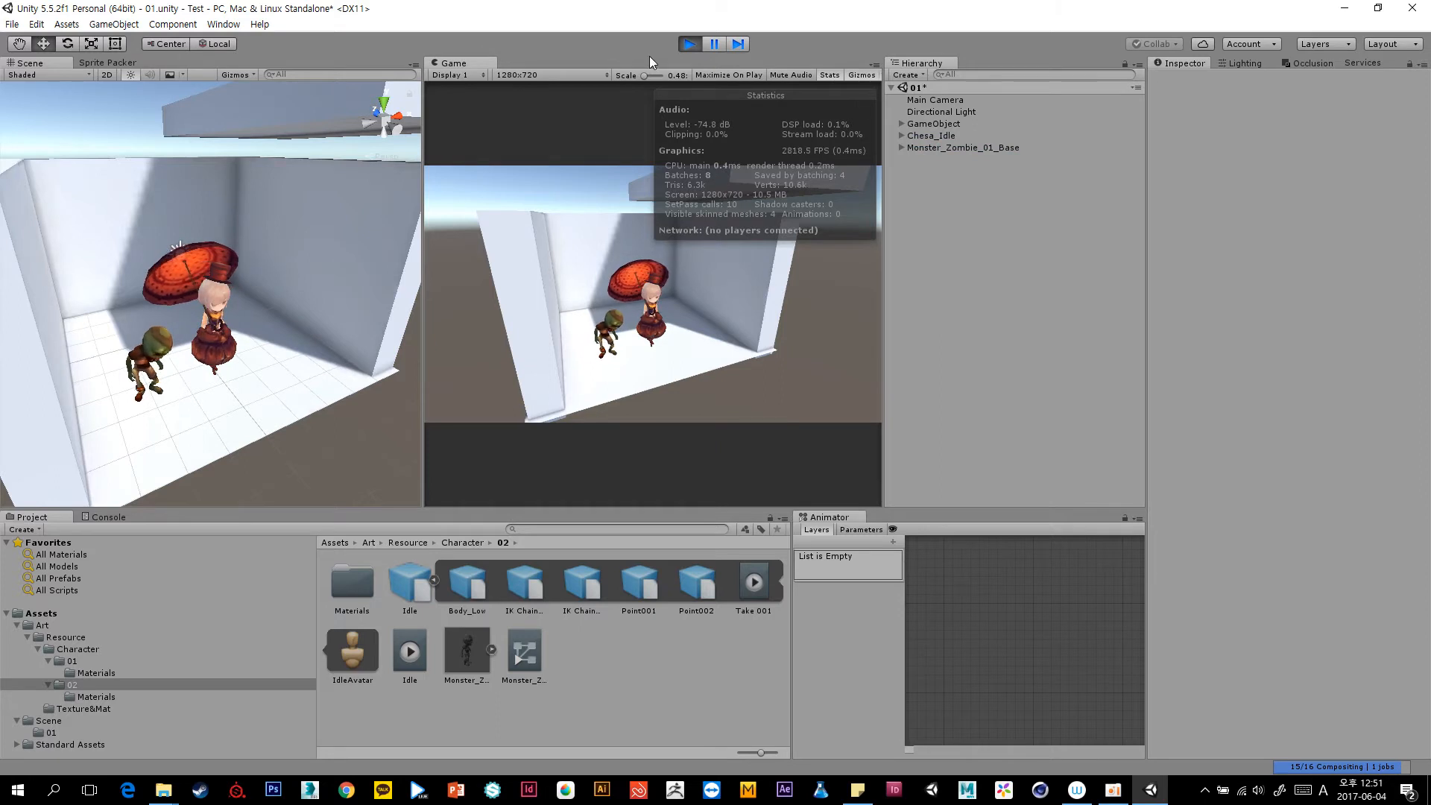
click(689, 43)
click(940, 112)
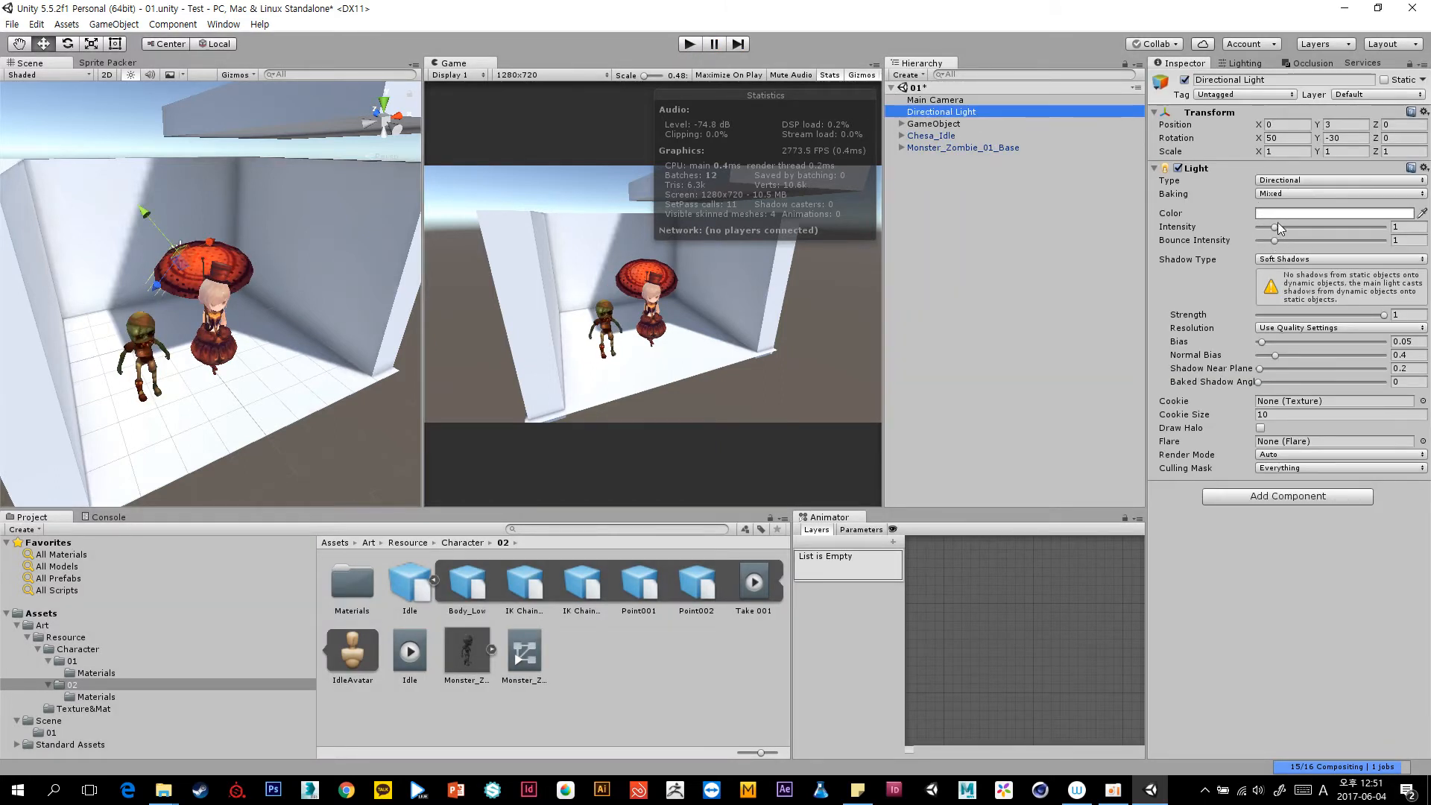
click(688, 45)
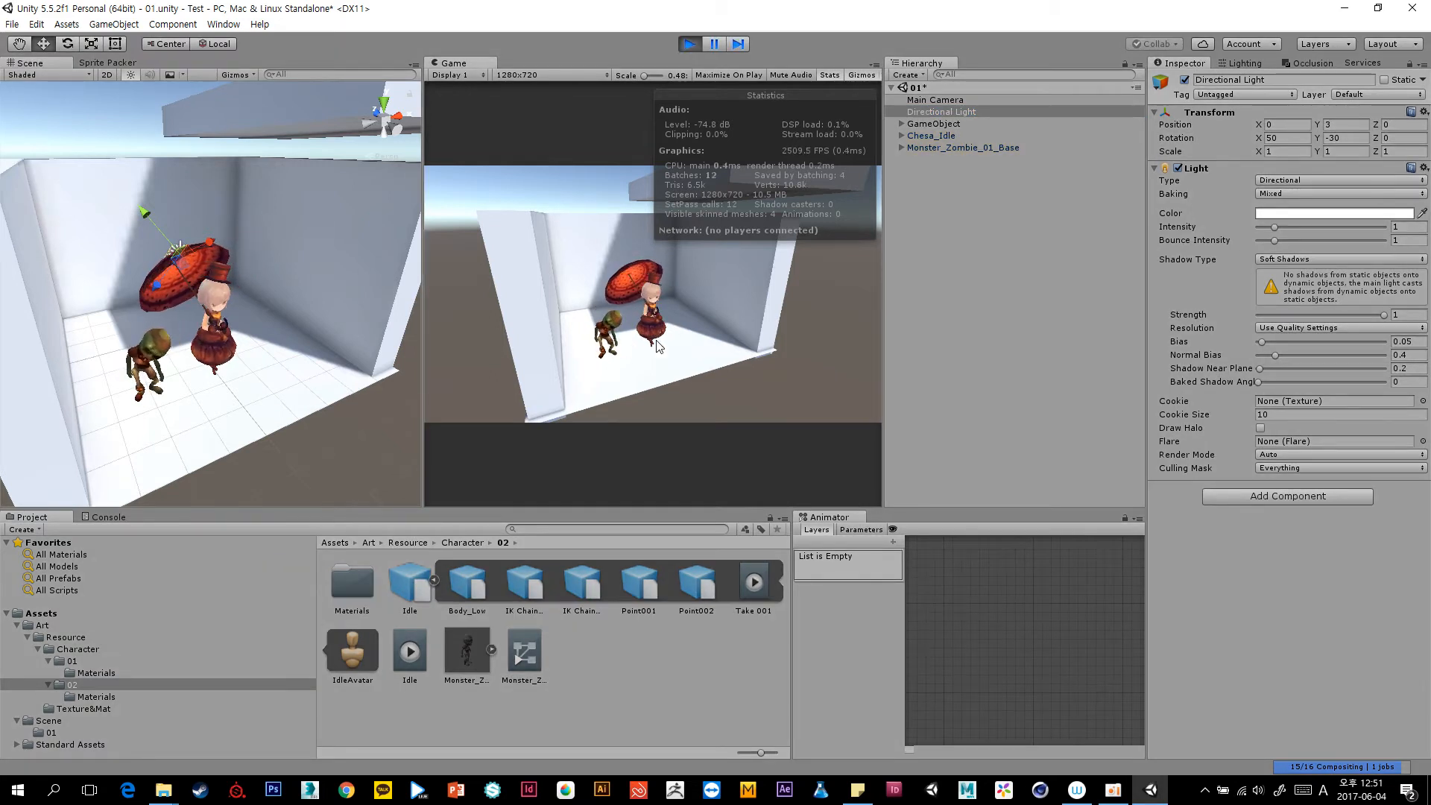
click(689, 44)
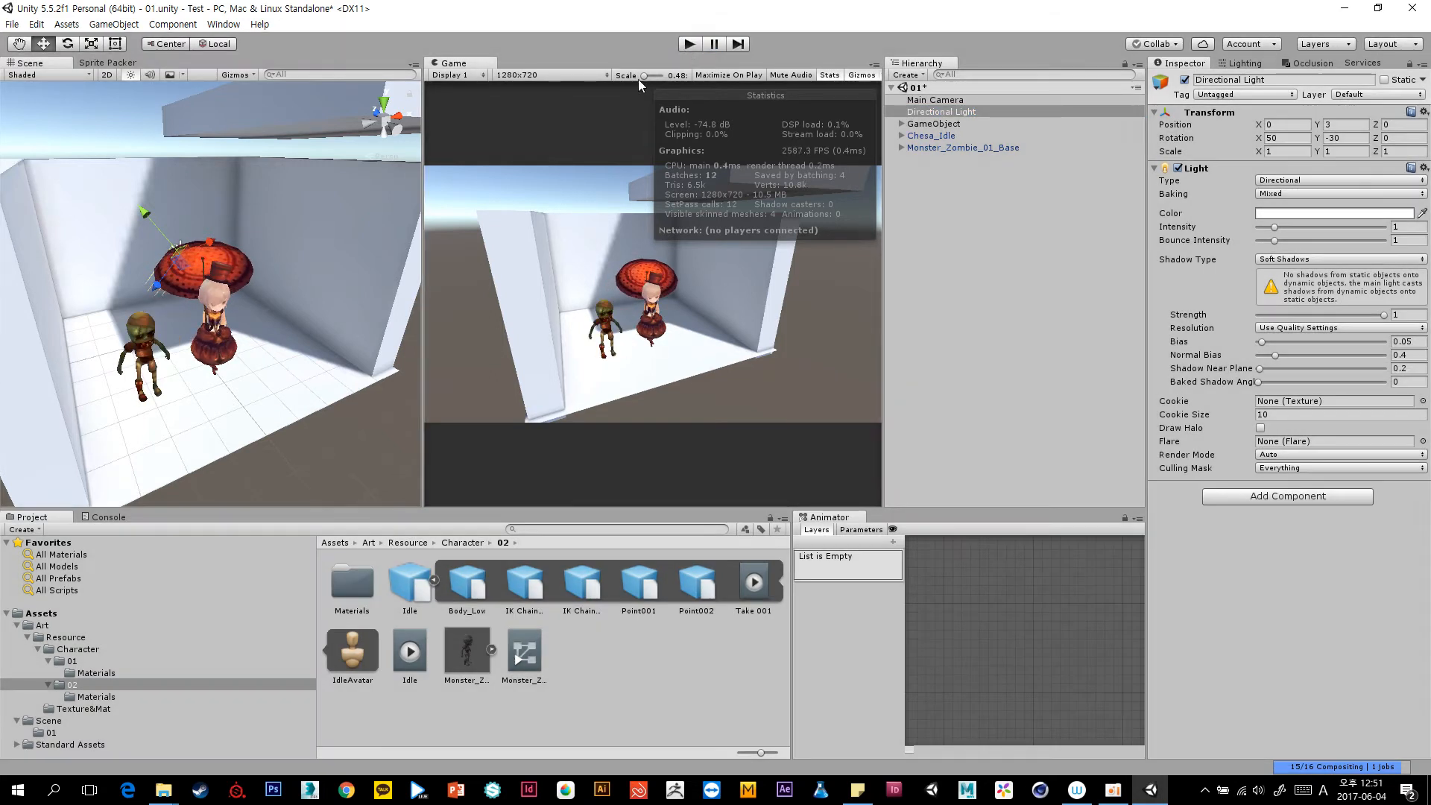
Set Shadows to Hard Shadows Only for the Fastest level in the project's quality settings.
click(36, 24)
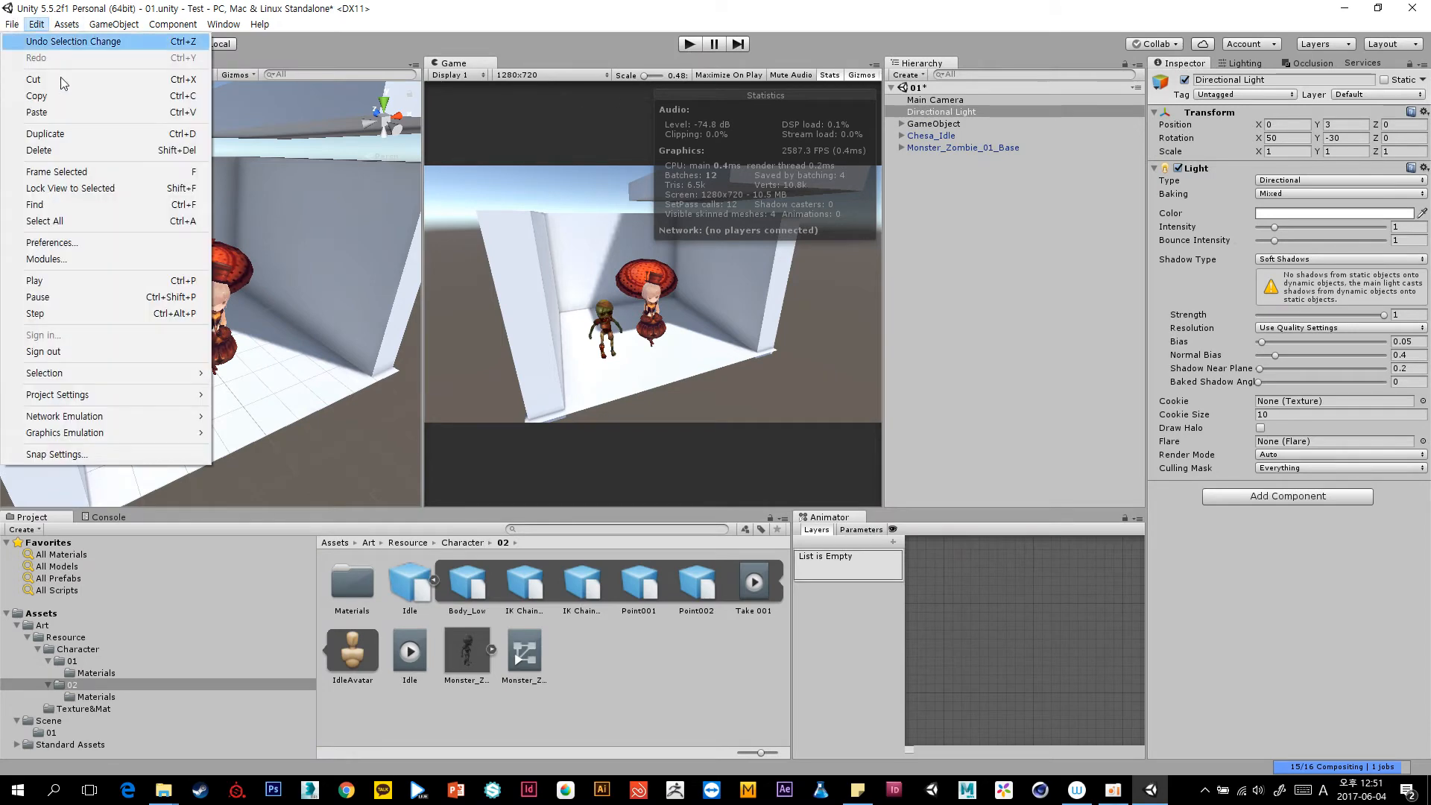
mouse_move(133, 395)
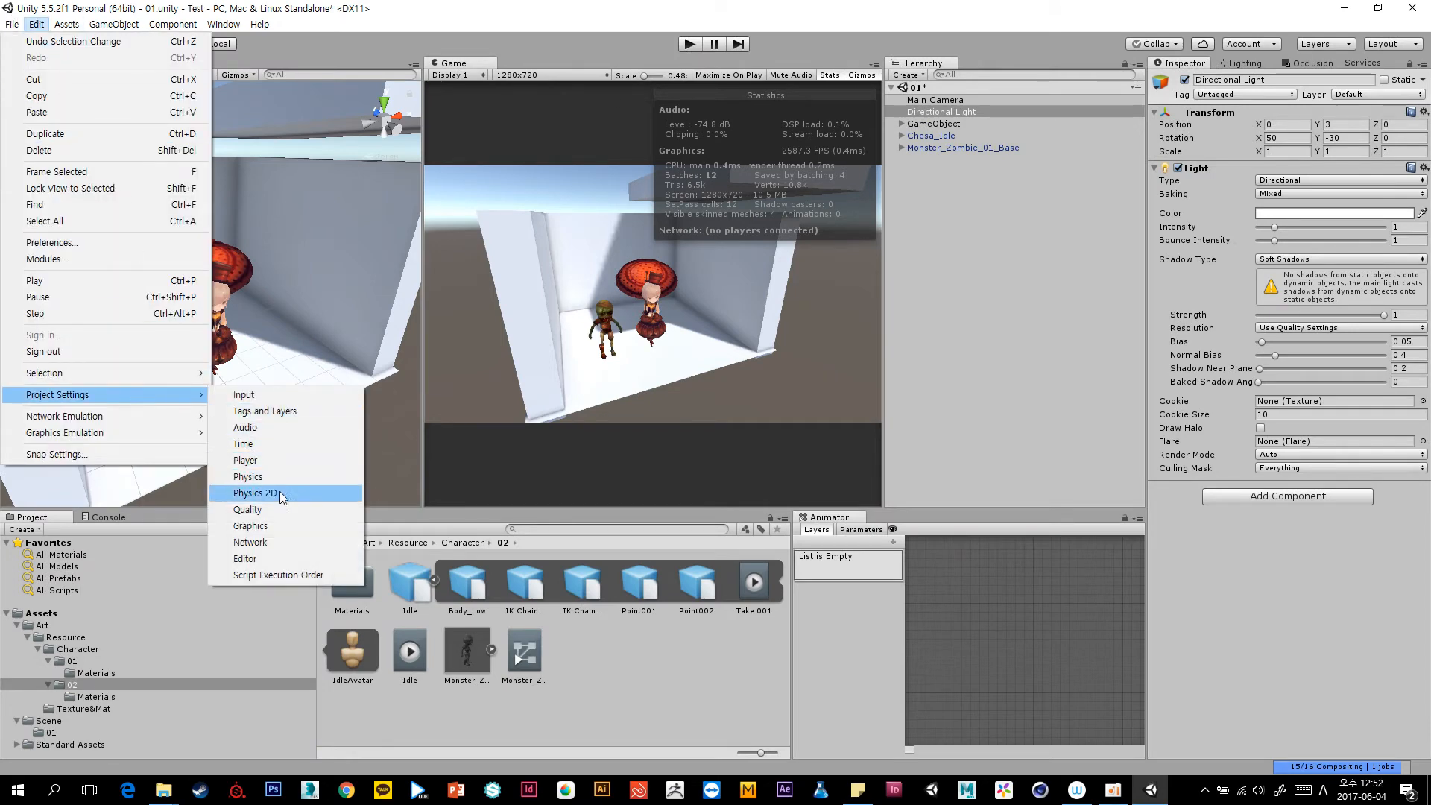
click(280, 511)
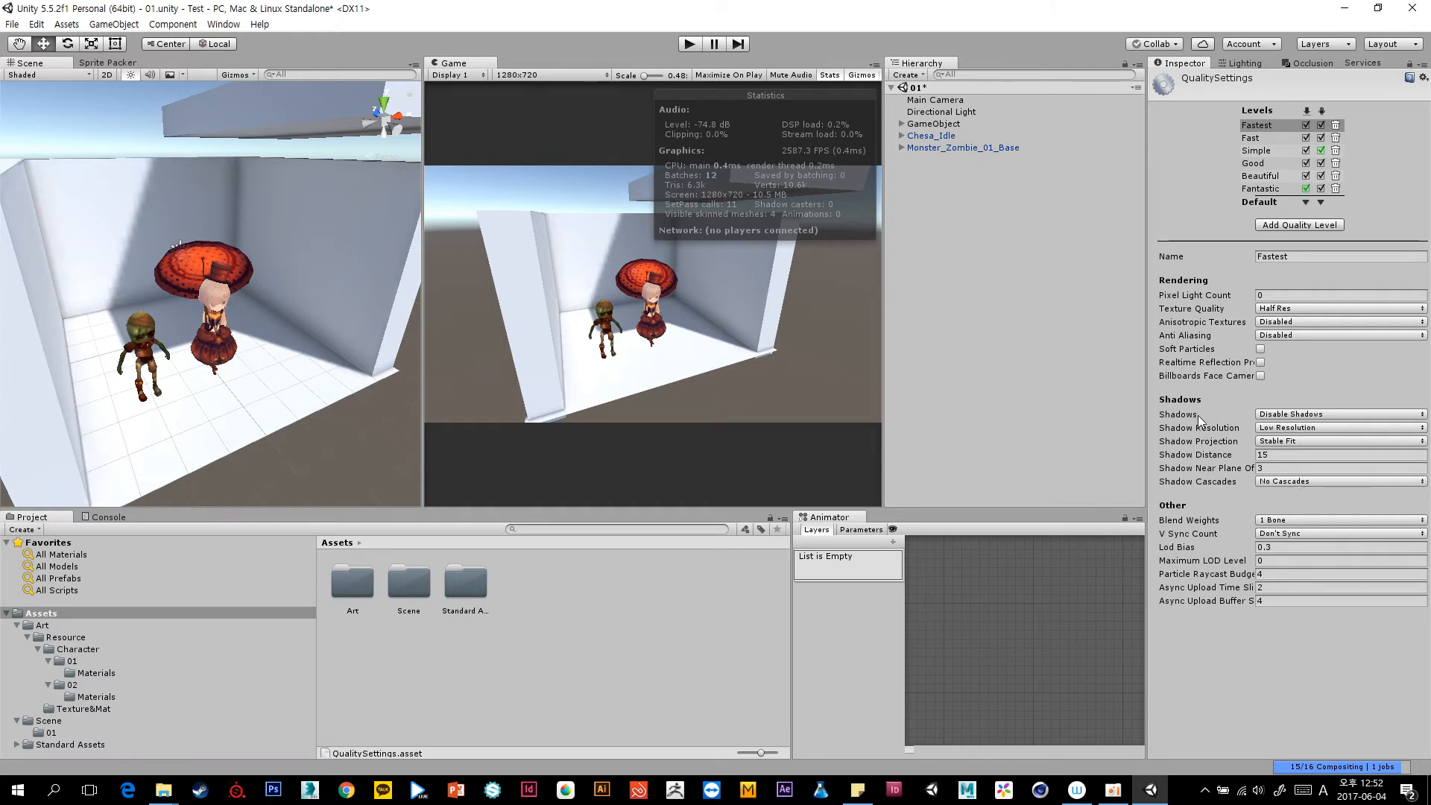
click(1279, 415)
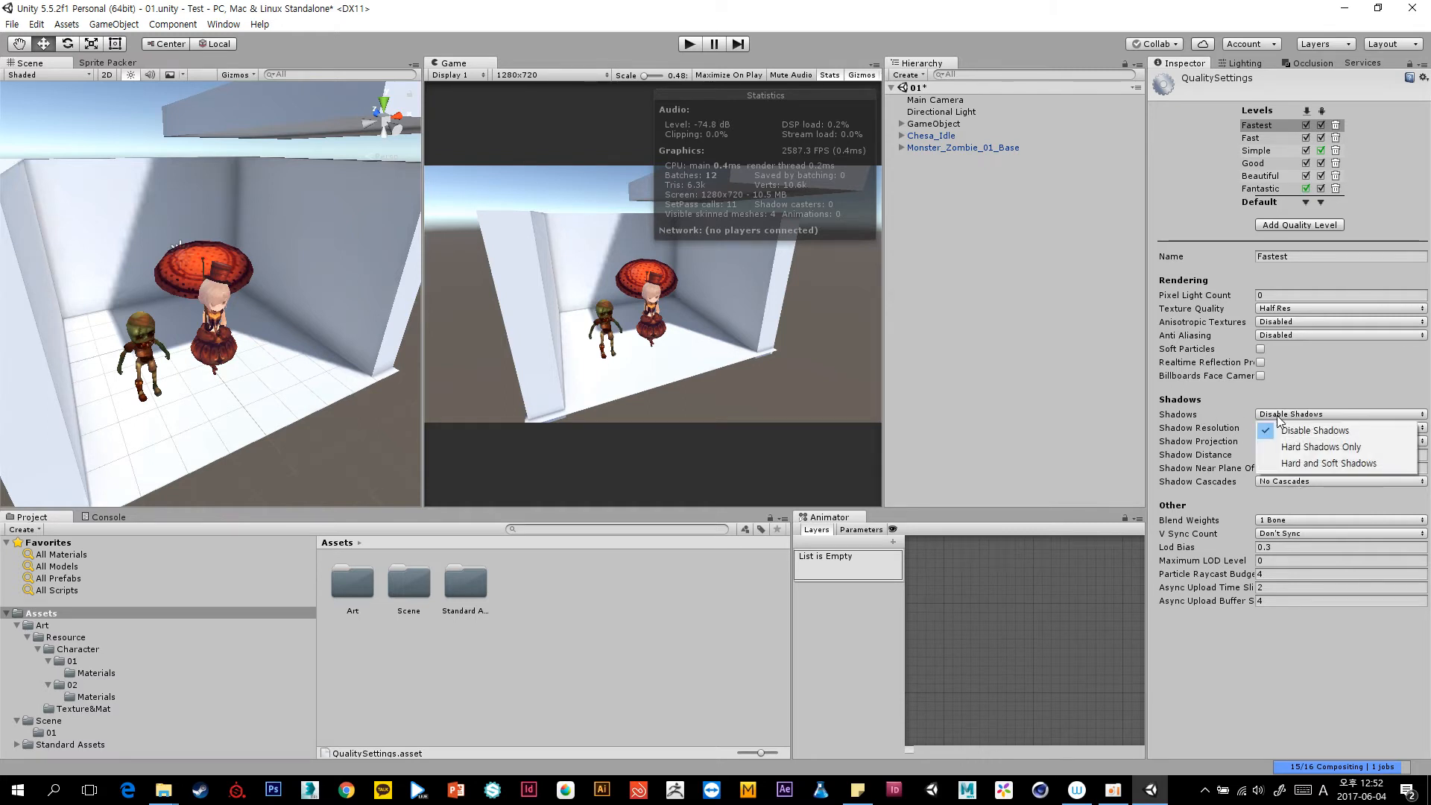
click(1354, 447)
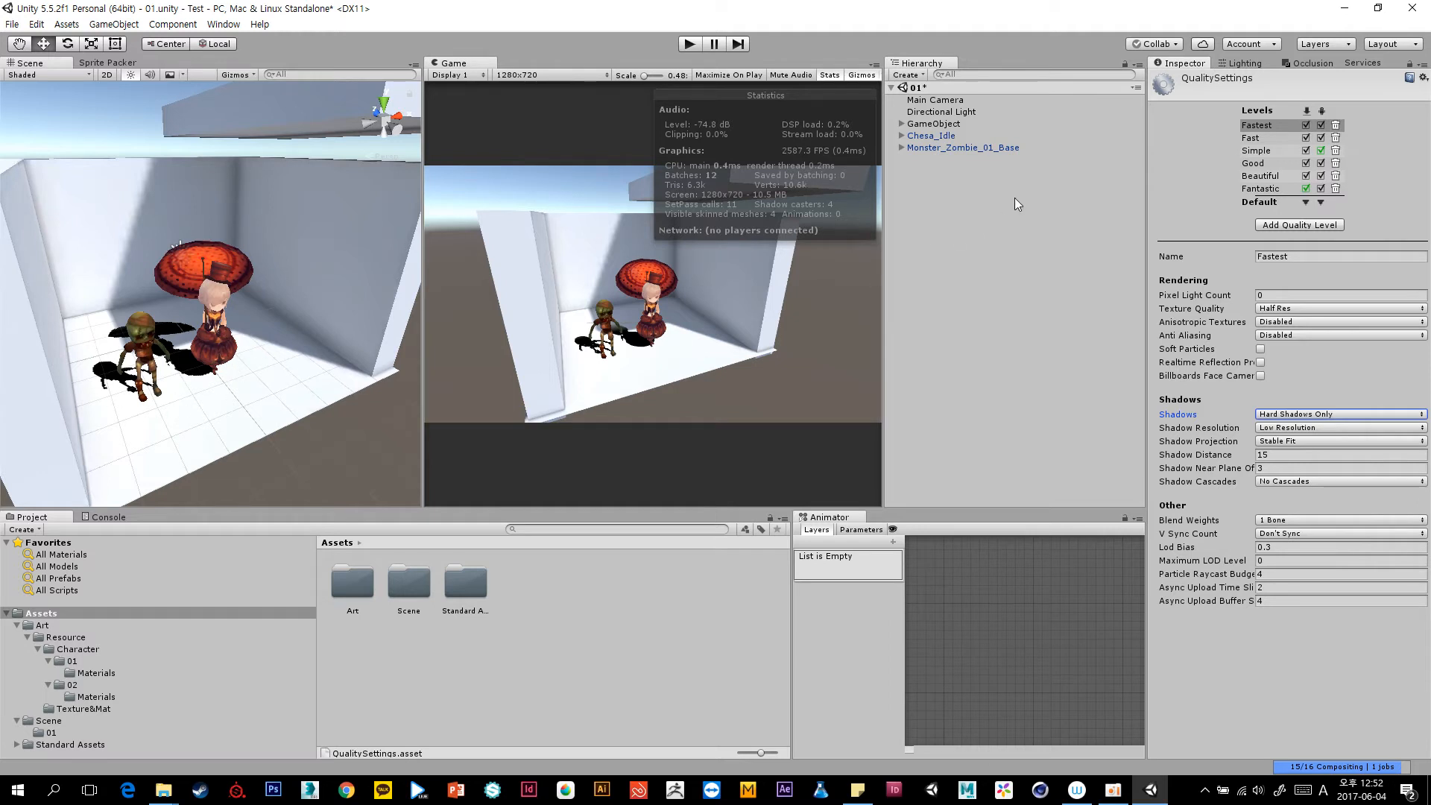
Lower the Directional Light's shadow Strength to 0.697.
click(971, 135)
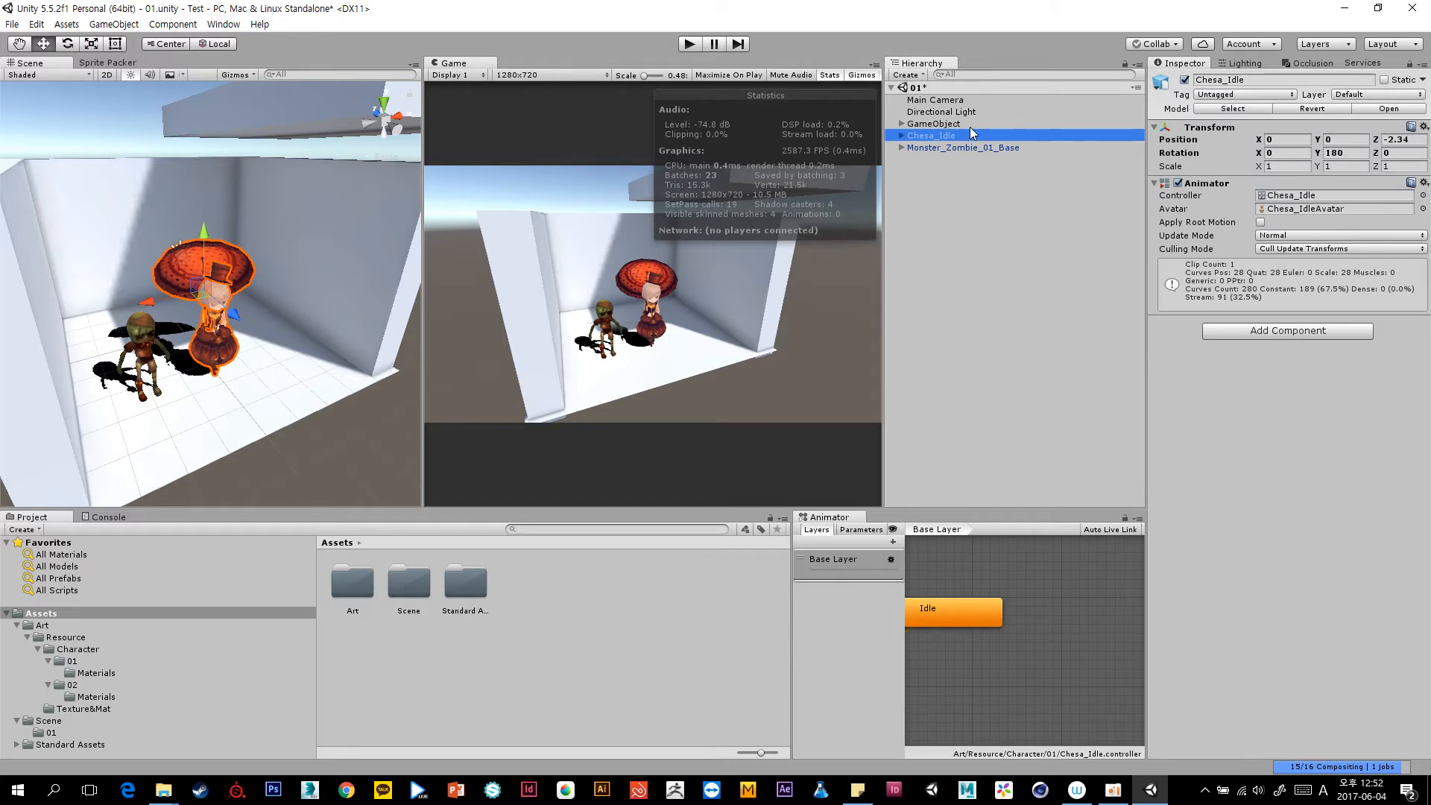
click(969, 126)
click(968, 114)
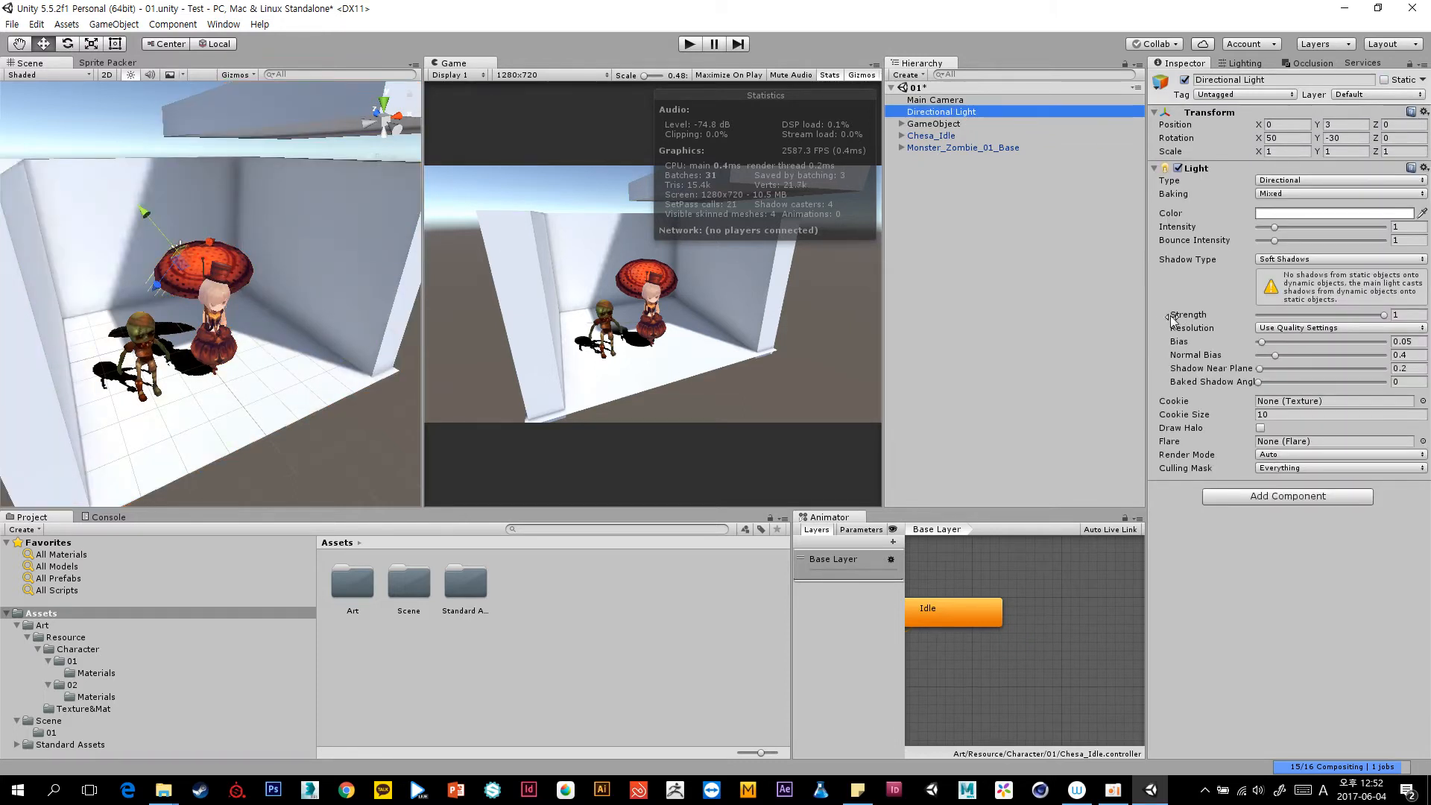
click(989, 113)
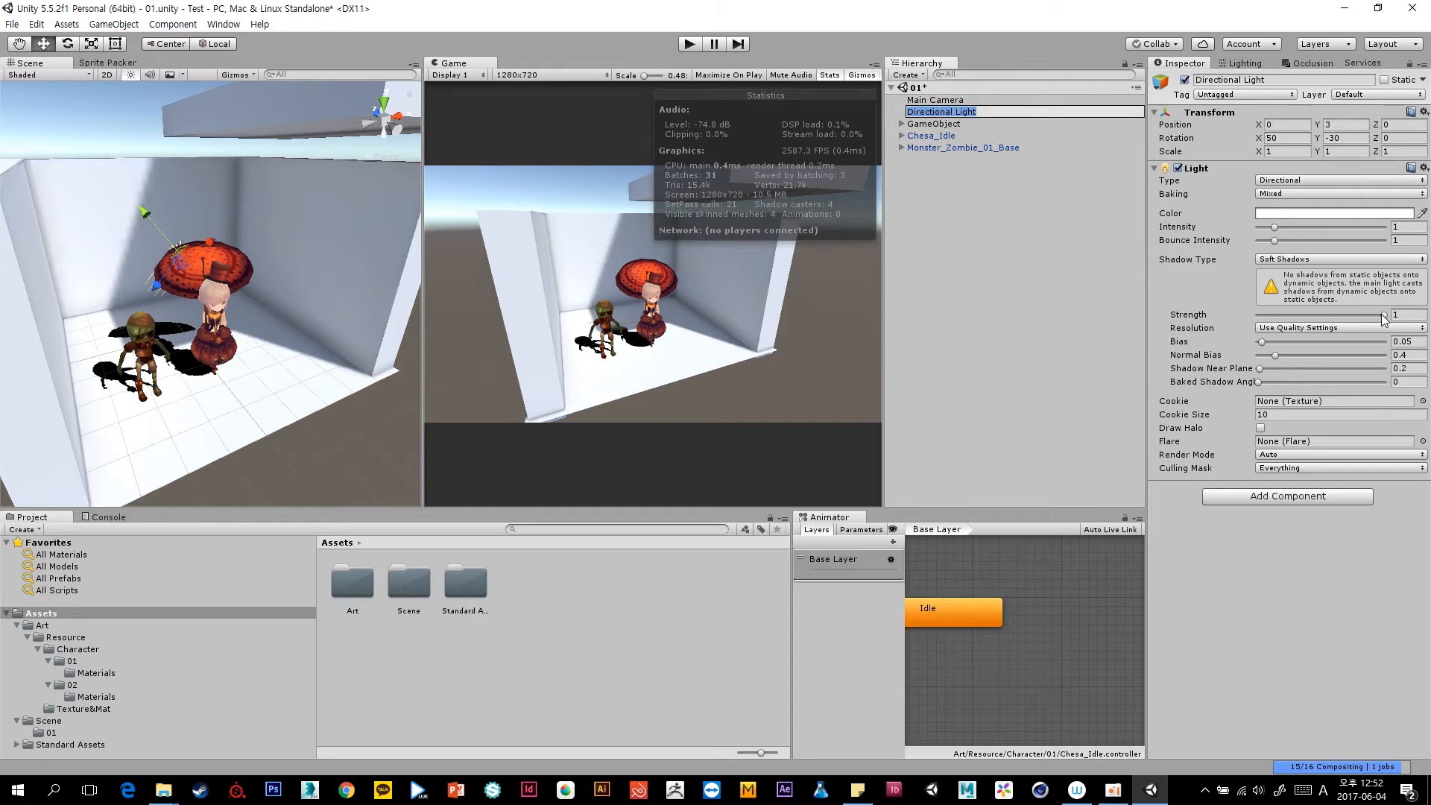
drag(1383, 314, 1344, 323)
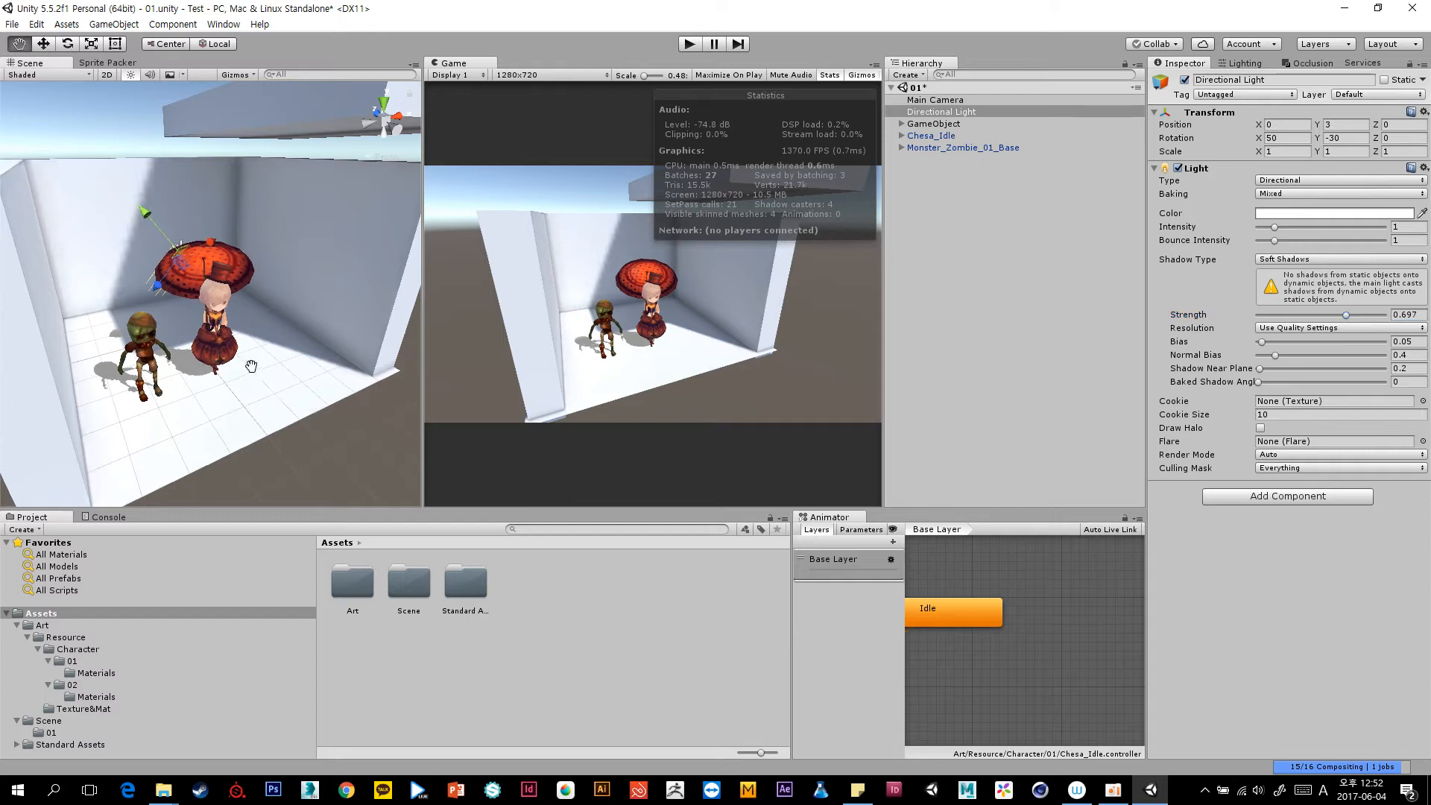
Run the scene, examine the animated characters' shadows and the roof block in the Scene view, and stop the run.
scroll(255, 321, up, 4)
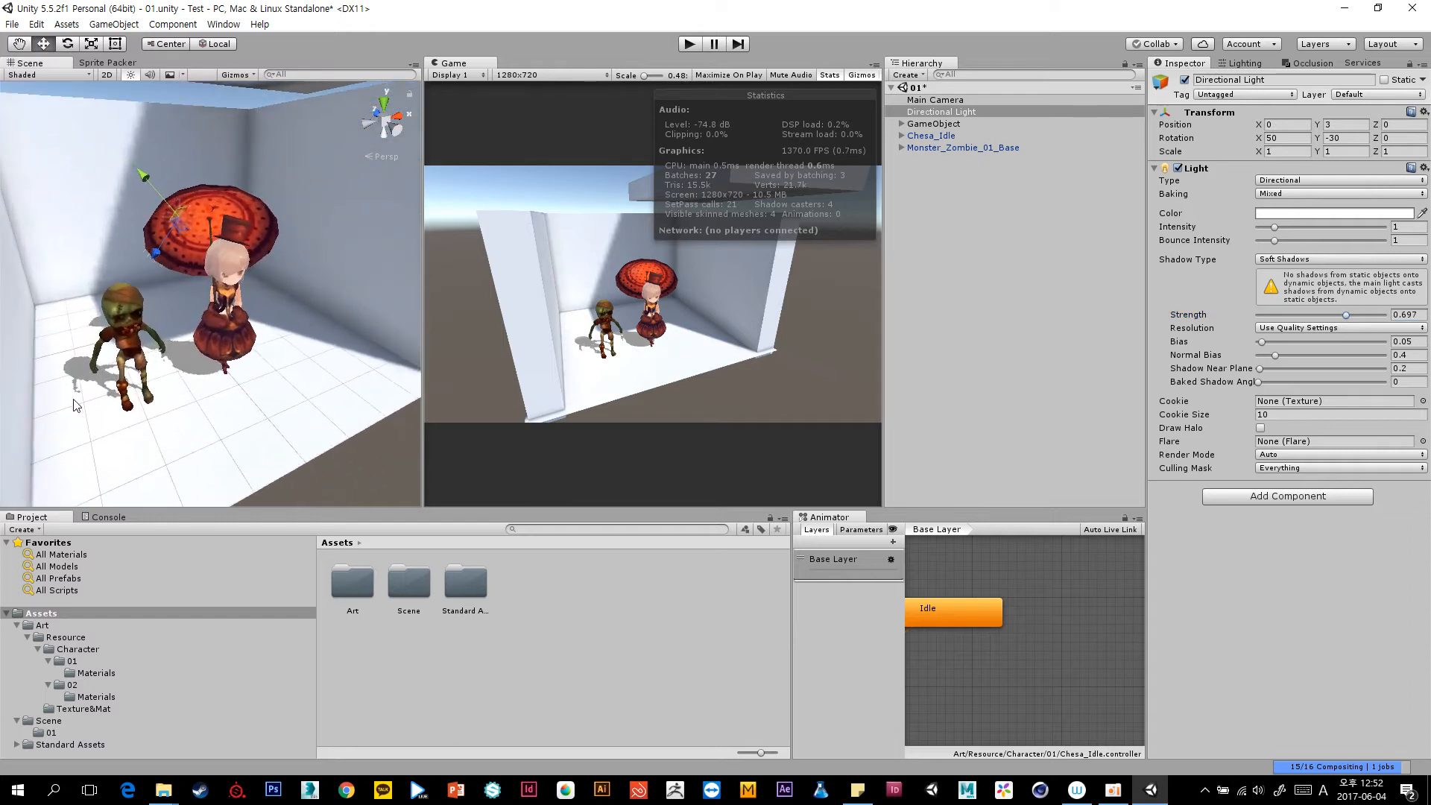
click(693, 43)
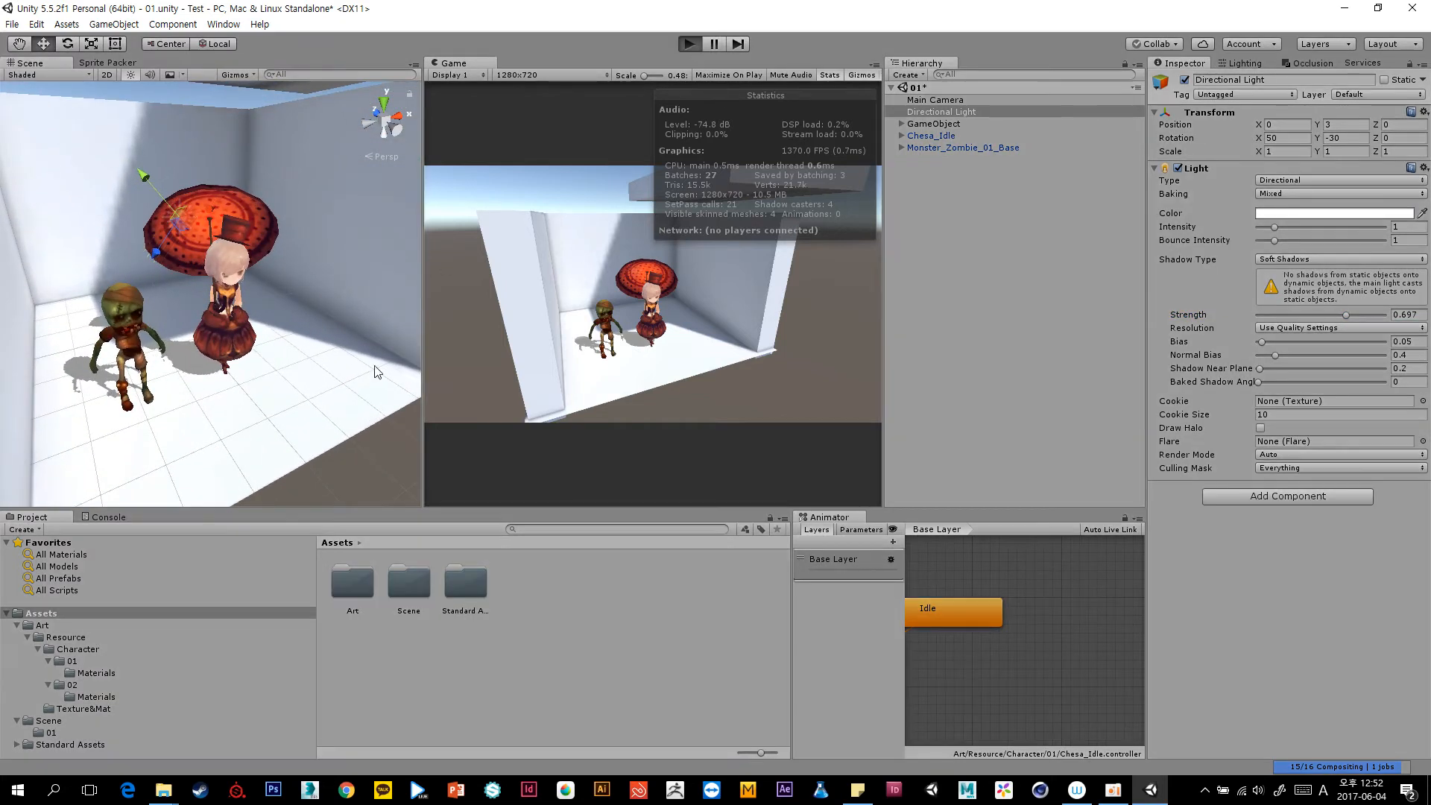
drag(423, 395, 457, 397)
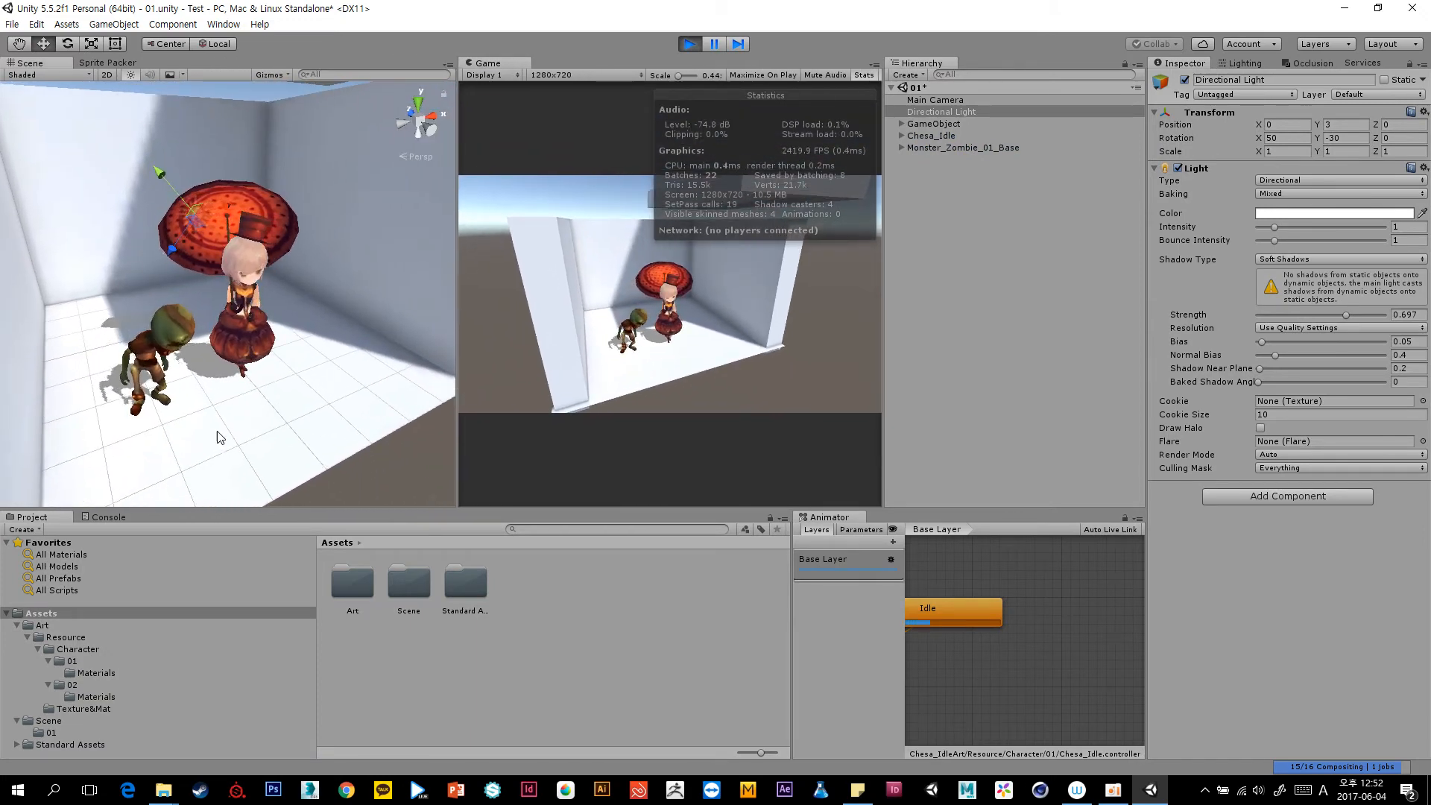
scroll(277, 351, down, 3)
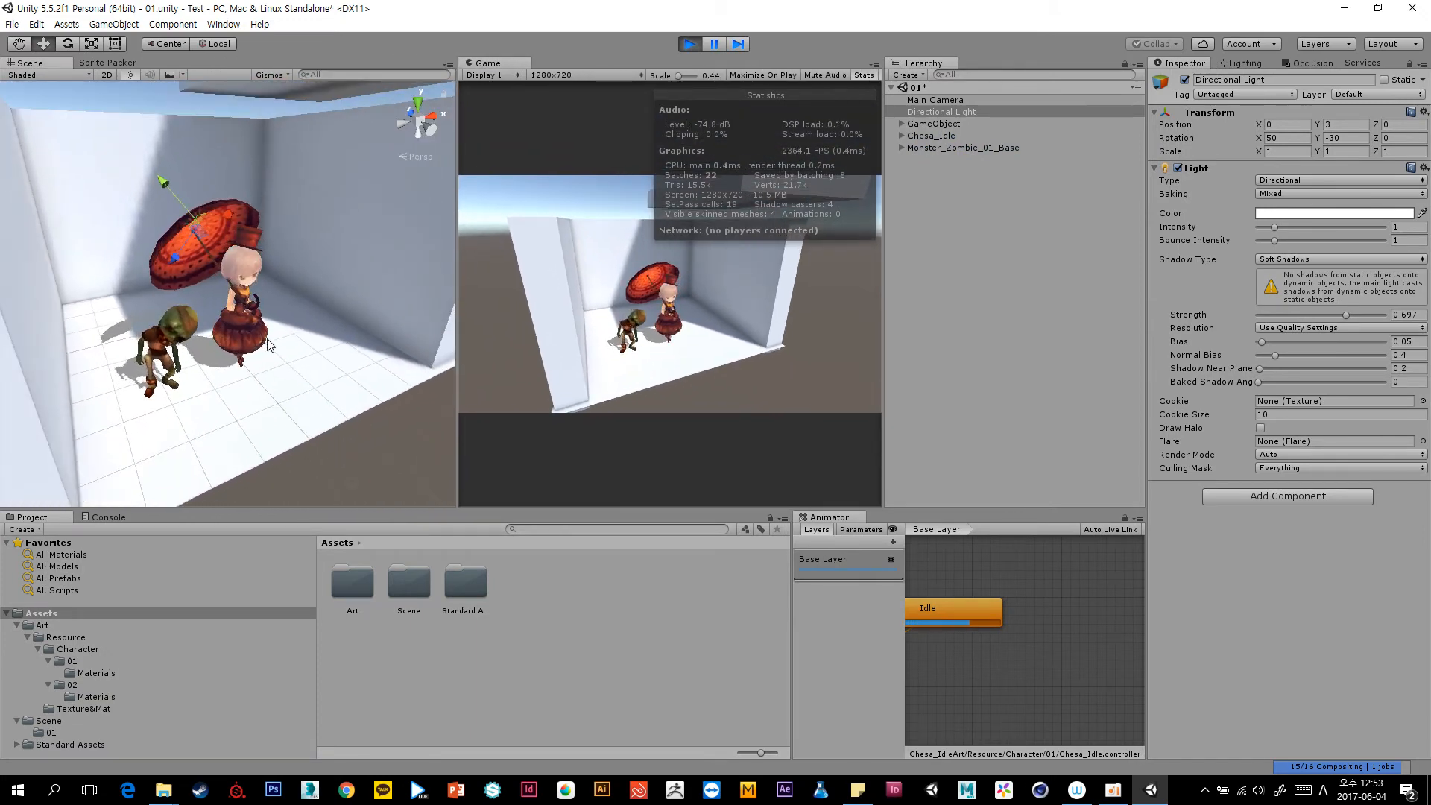
scroll(314, 260, down, 6)
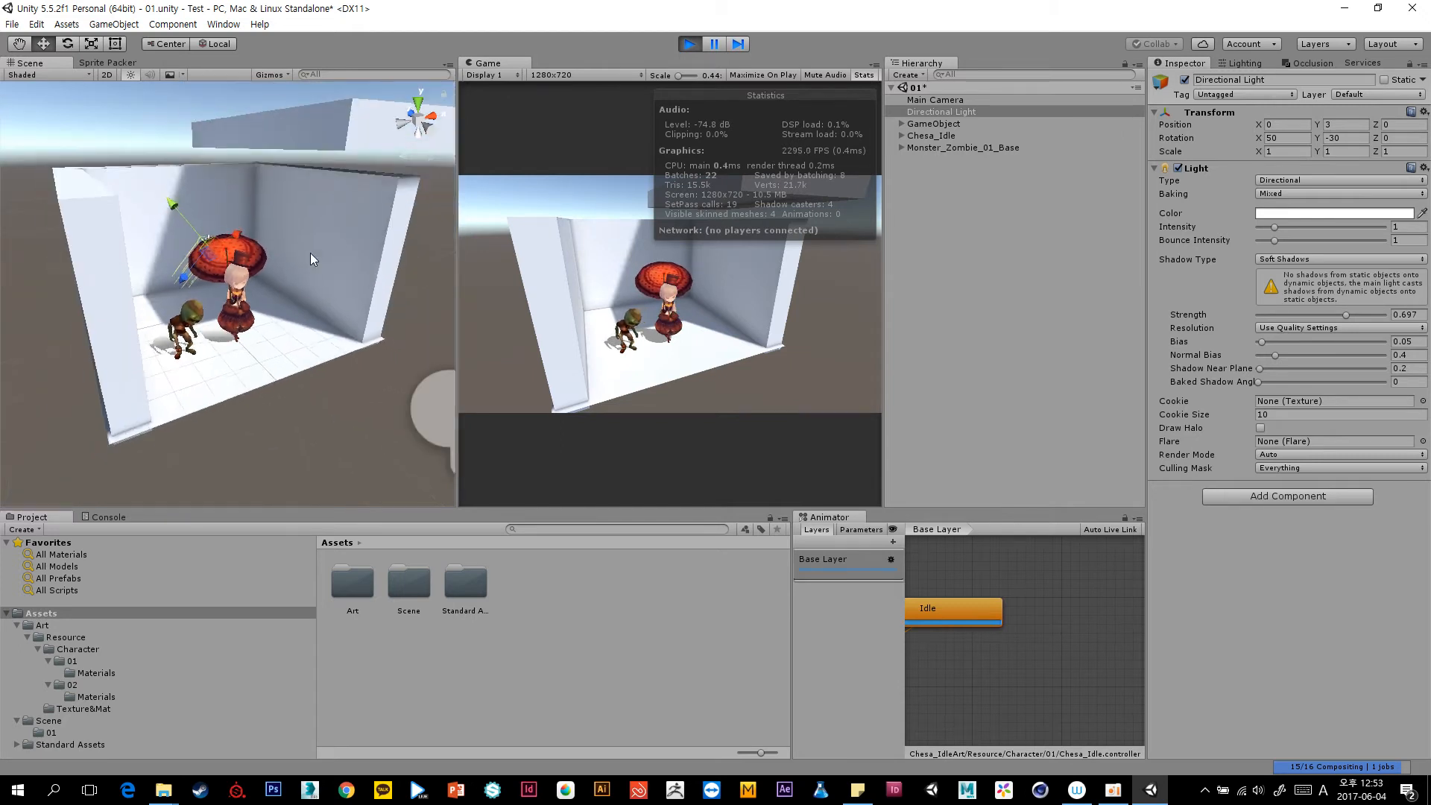
middle_drag(310, 252, 309, 260)
click(308, 201)
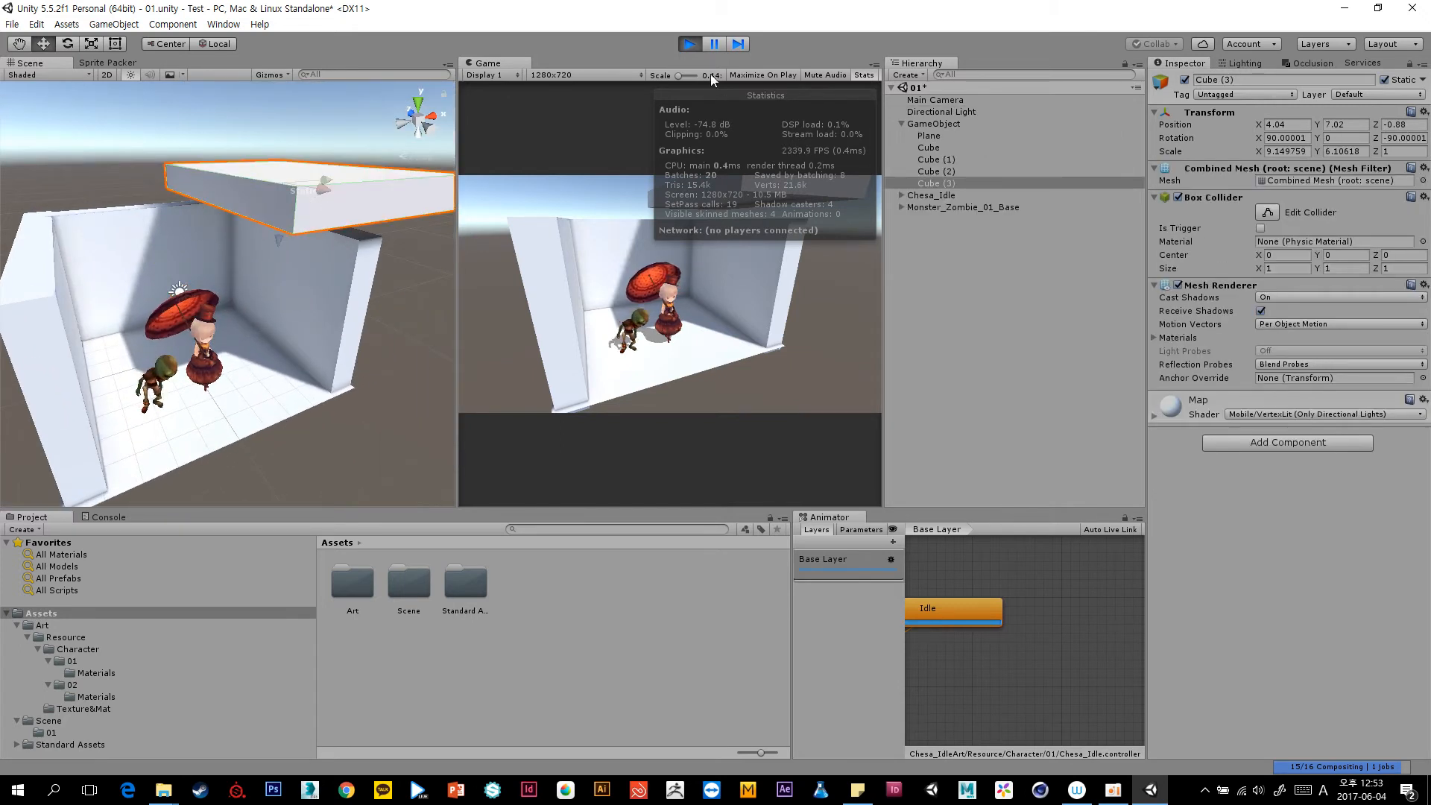
click(693, 46)
Try shifting the roof block Cube (3) to X -2.21 and undo the move.
drag(326, 187, 196, 200)
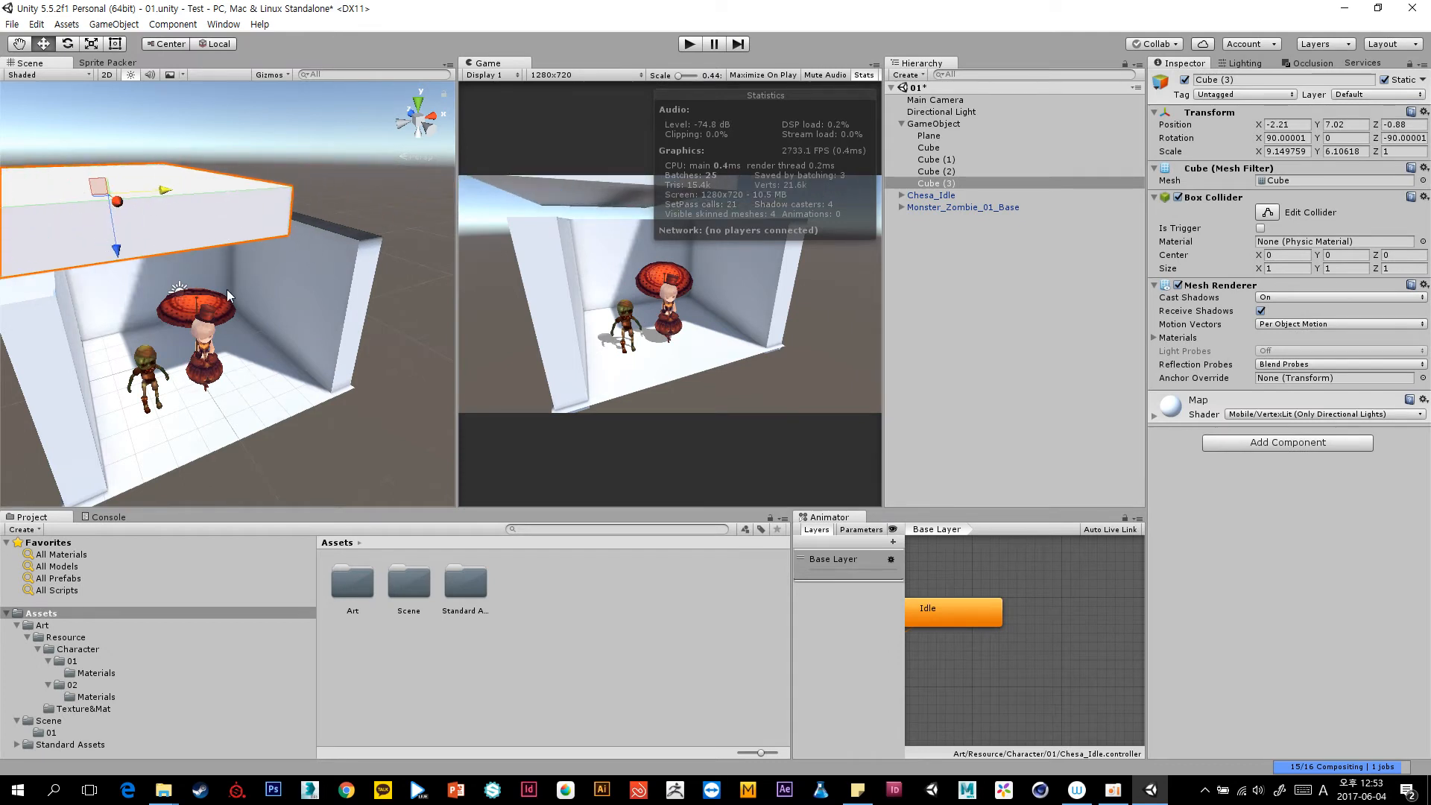
key(ctrl+z)
Select Chesa_Idle, examine both characters' floor shadows up close in the Scene view, and clear the selection.
click(208, 364)
alt+drag(238, 367, 149, 353)
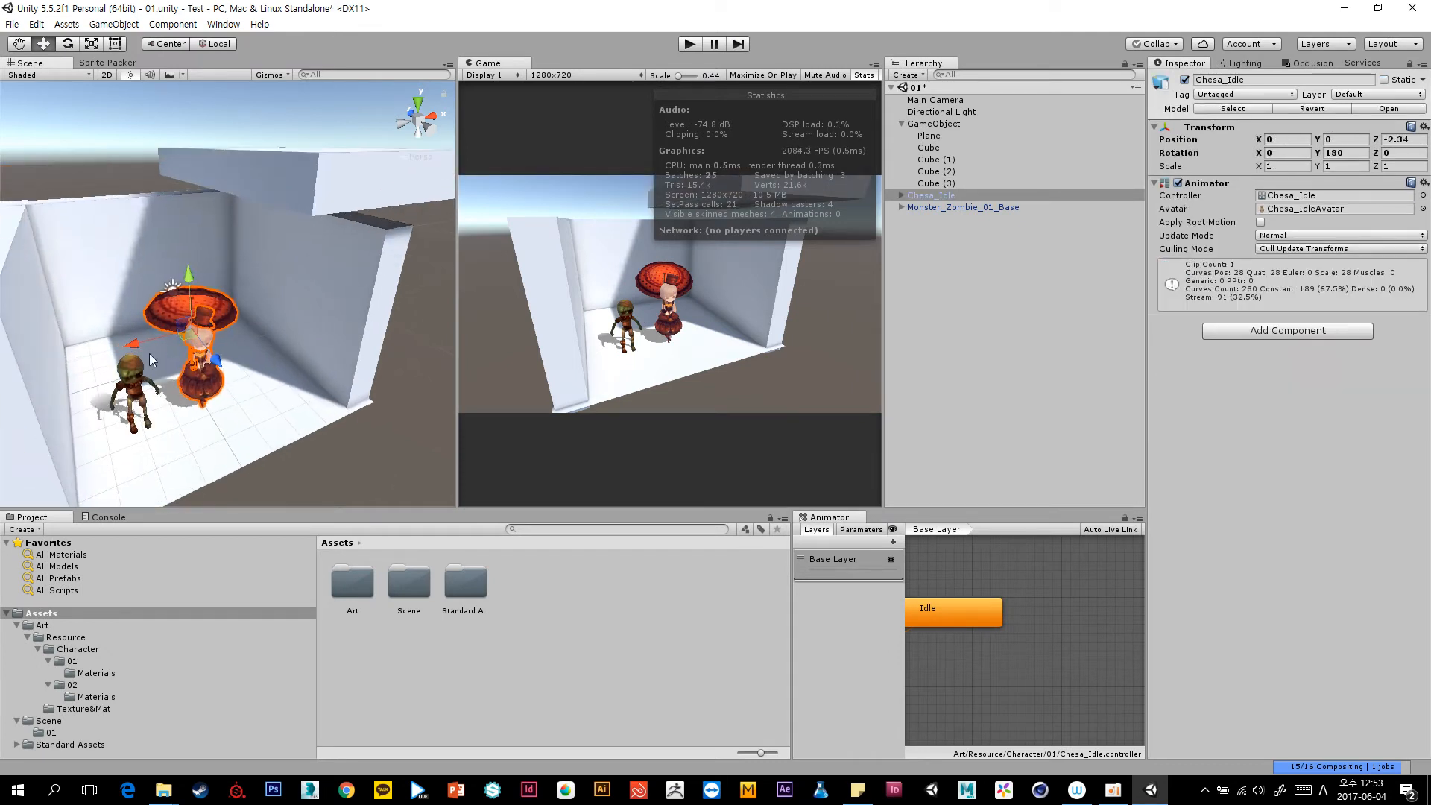
scroll(161, 342, up, 5)
middle_drag(197, 405, 202, 347)
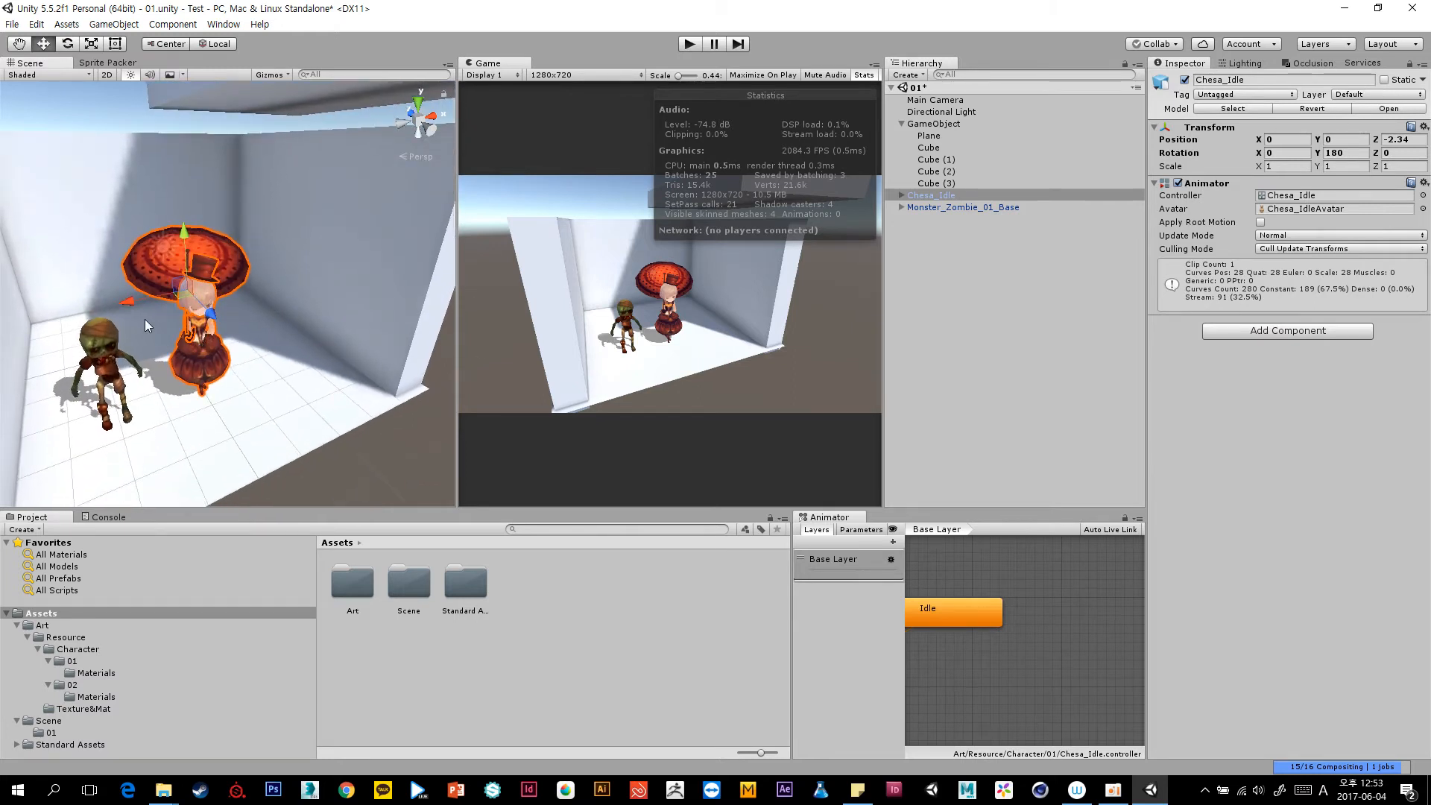
mouse_move(135, 304)
mouse_down()
mouse_move(267, 277)
mouse_move(66, 321)
mouse_move(141, 319)
mouse_up()
click(996, 294)
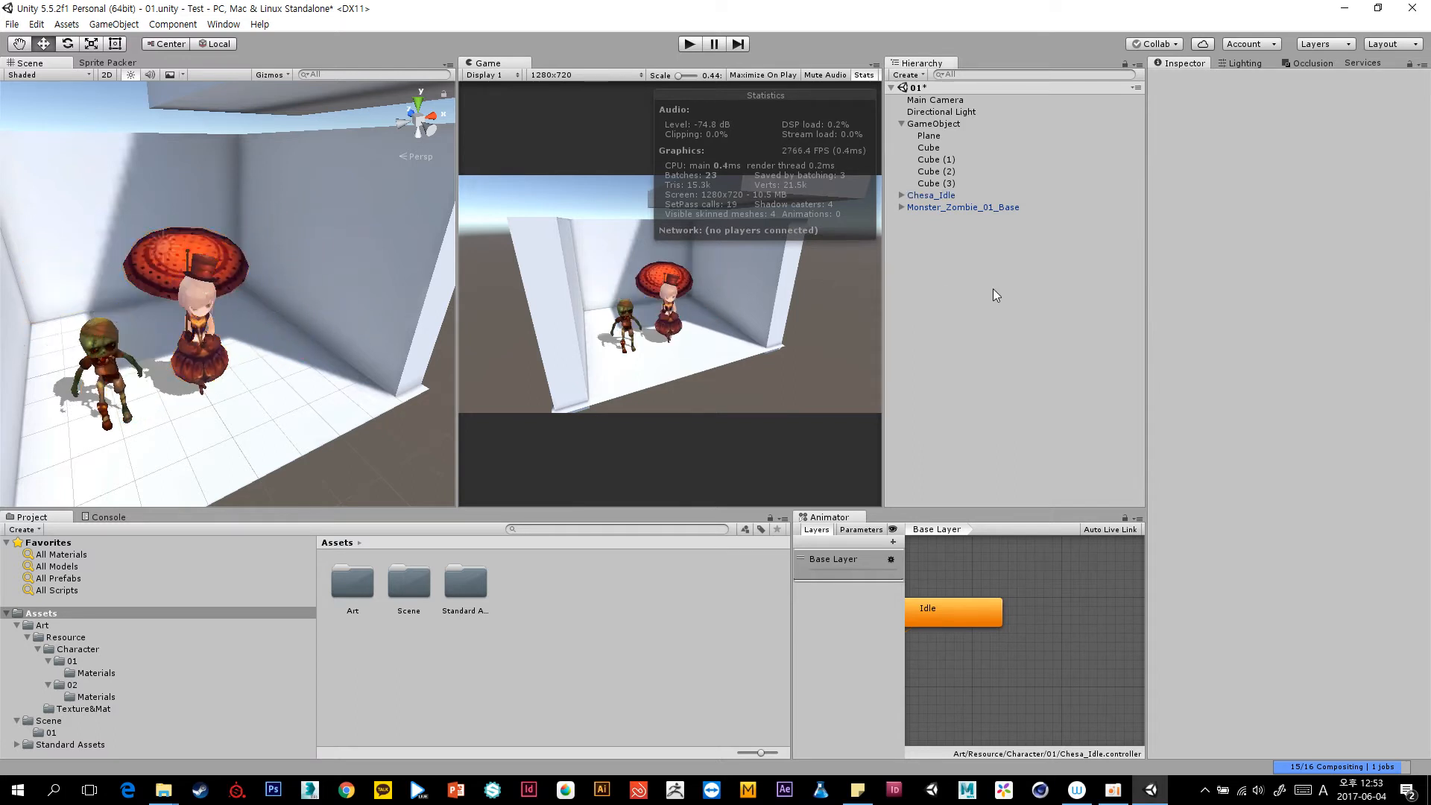
Widen the Game view and run the scene to check its batches with the Mixed light, stopping once read.
drag(459, 307, 201, 307)
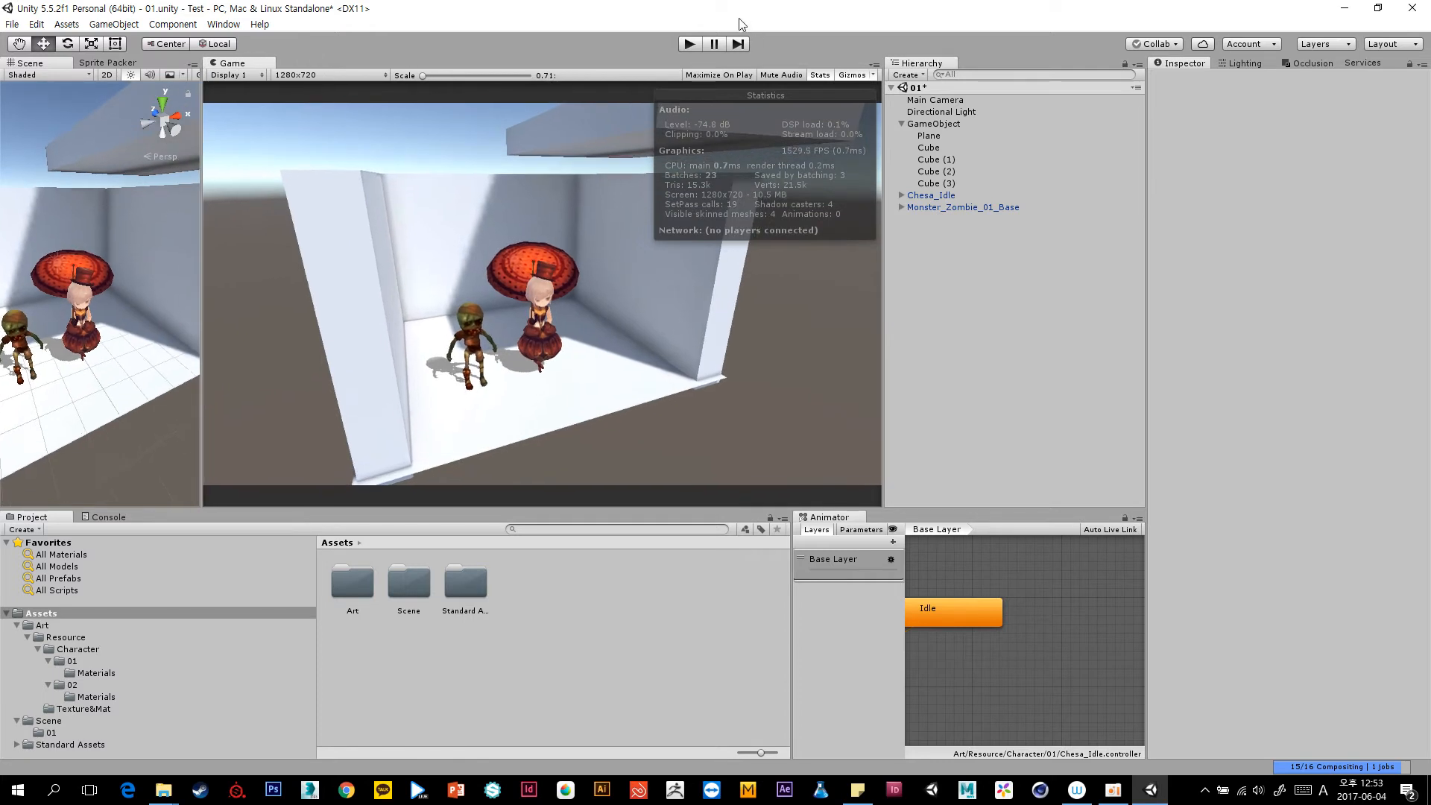
click(686, 43)
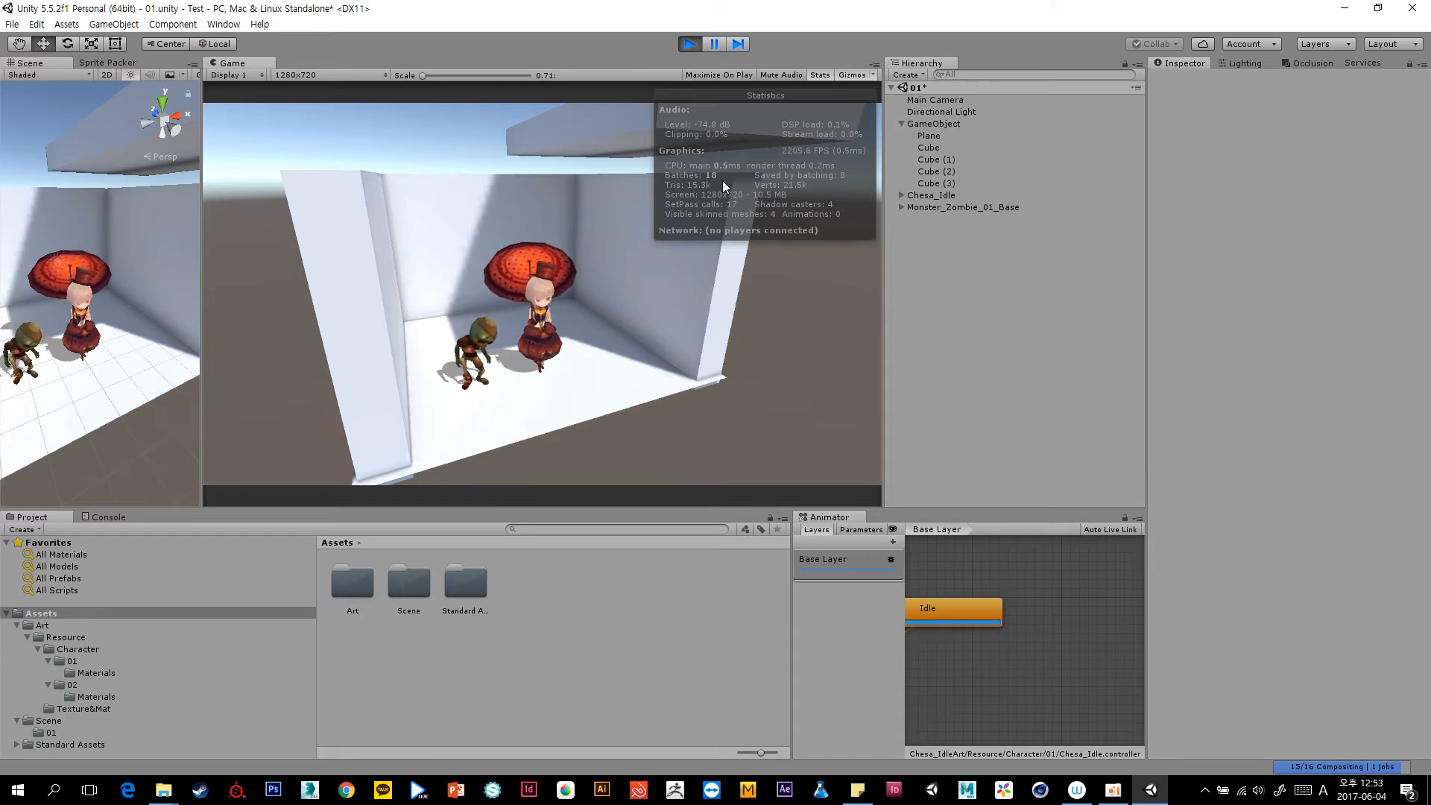
click(692, 47)
Set the Directional Light's Baking mode to Baked, deselect it, and run the scene briefly to check the batches.
click(956, 113)
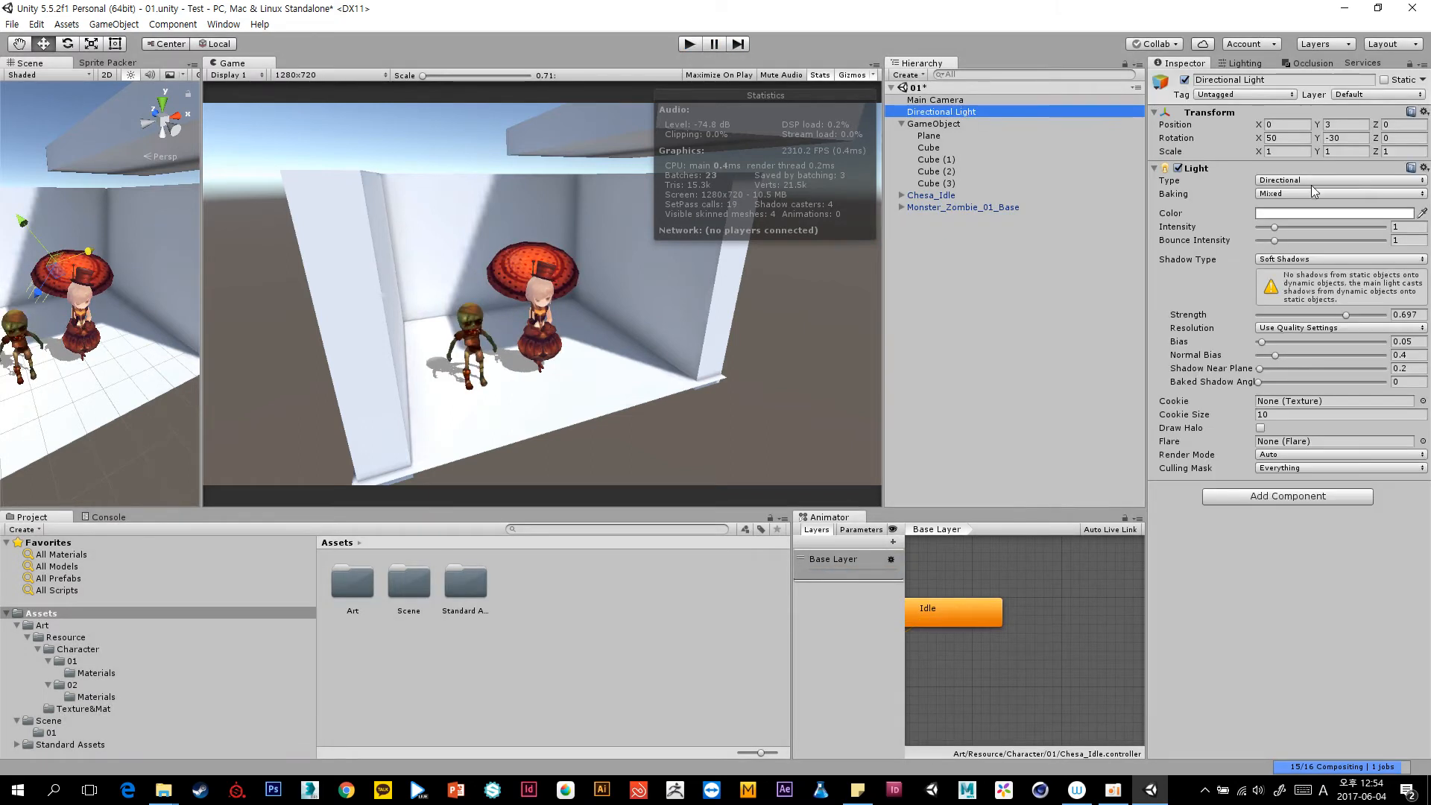
click(1316, 193)
click(1297, 234)
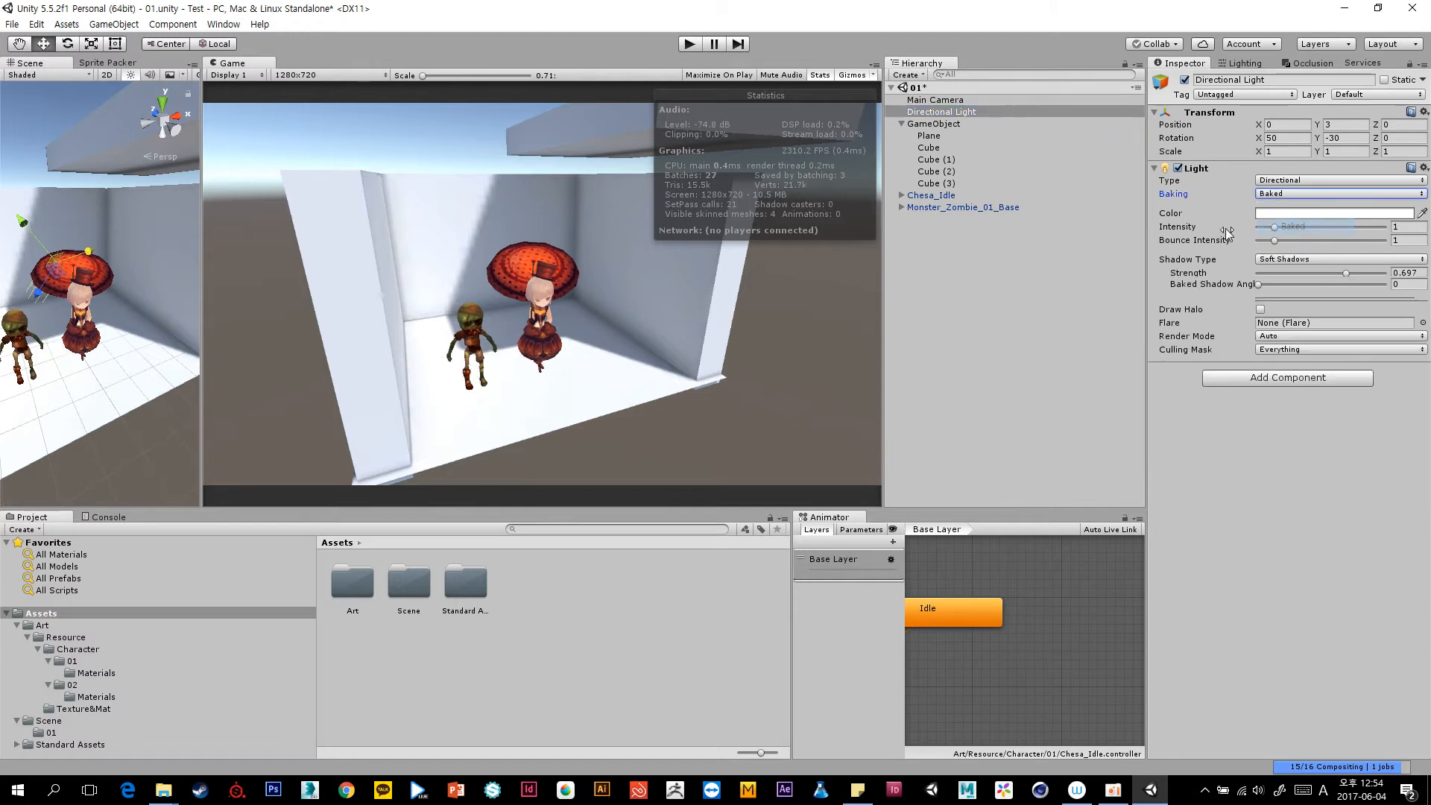
click(894, 254)
click(682, 46)
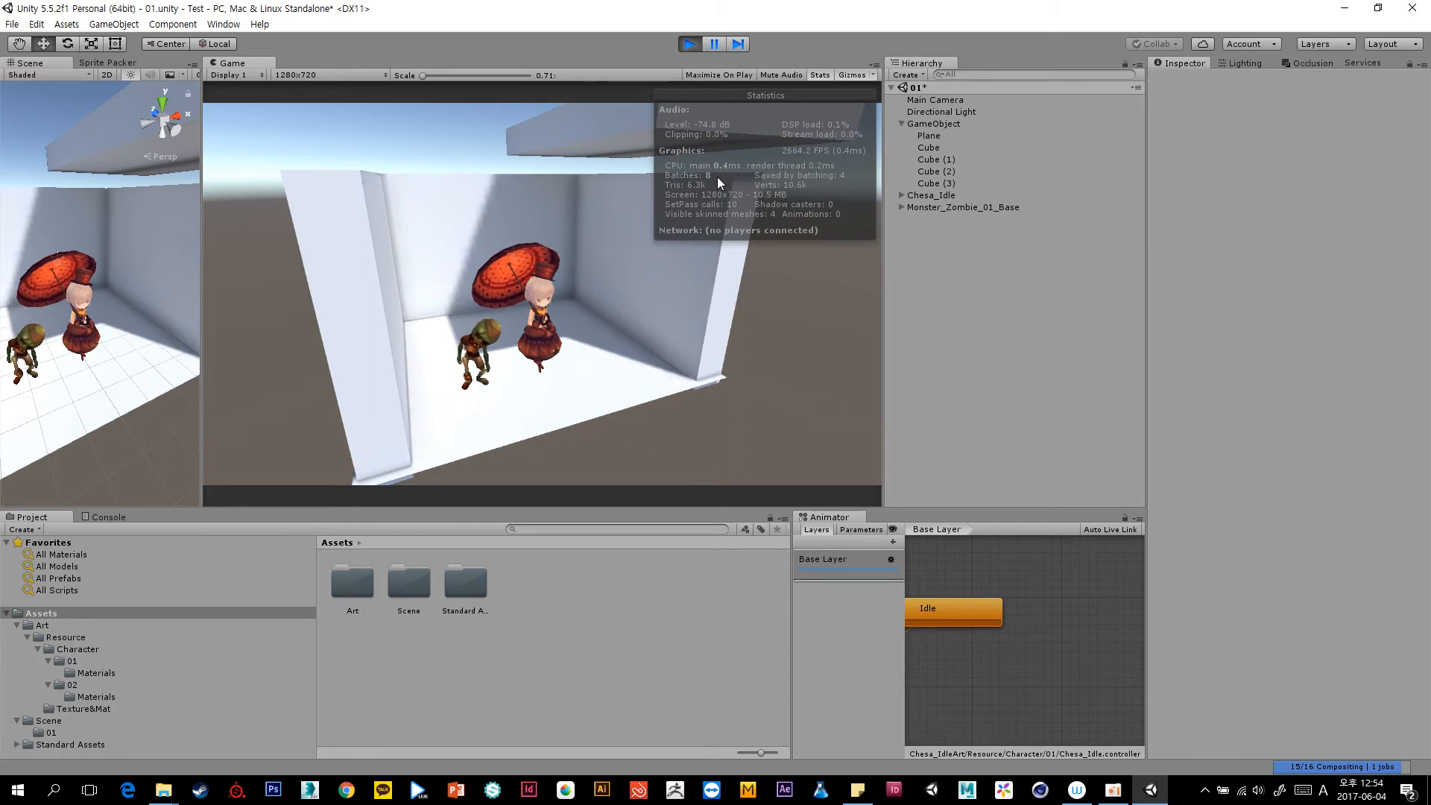
click(688, 44)
Return the Directional Light's Baking mode to Mixed, deselect it, and run the scene briefly to compare the batches.
click(973, 112)
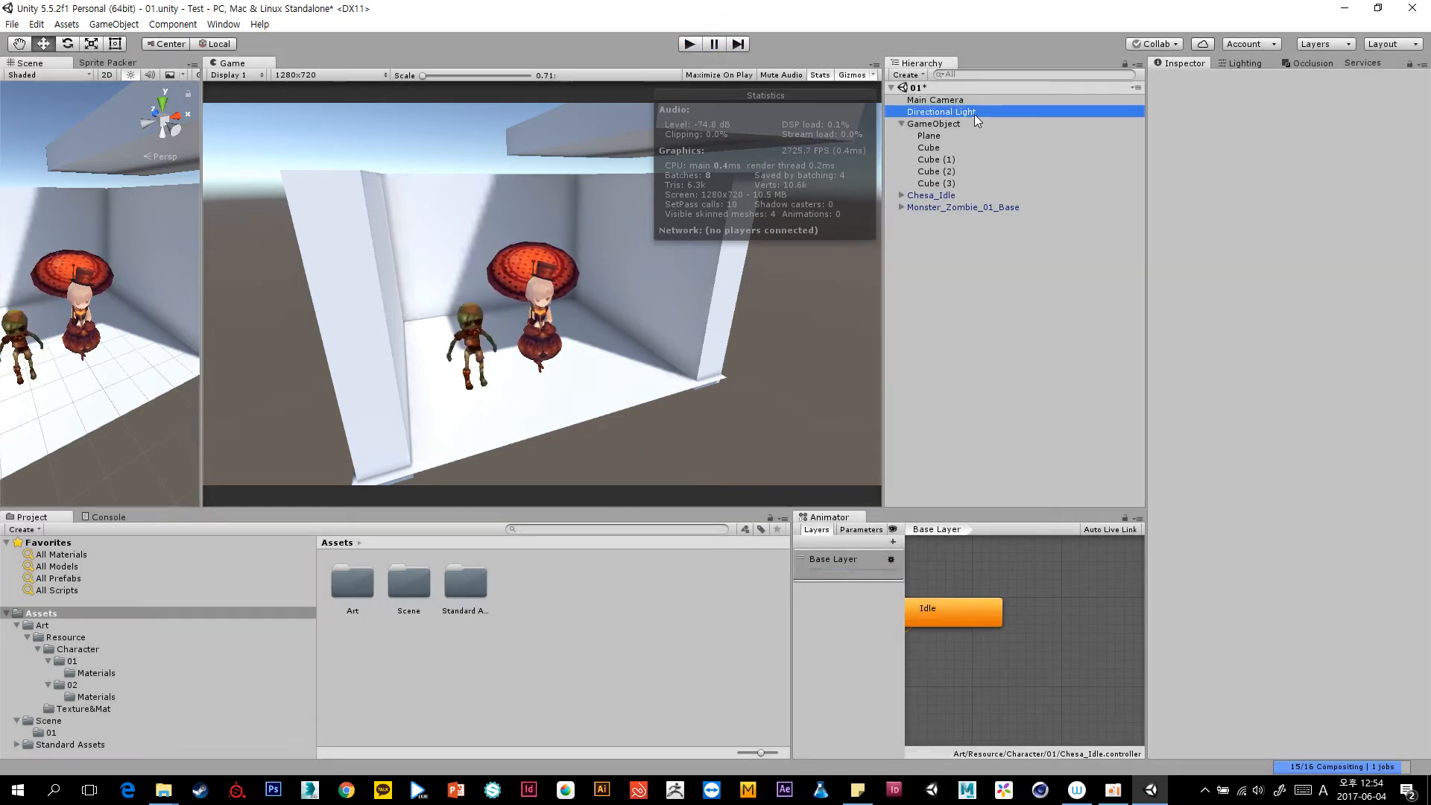
click(1312, 193)
click(1293, 243)
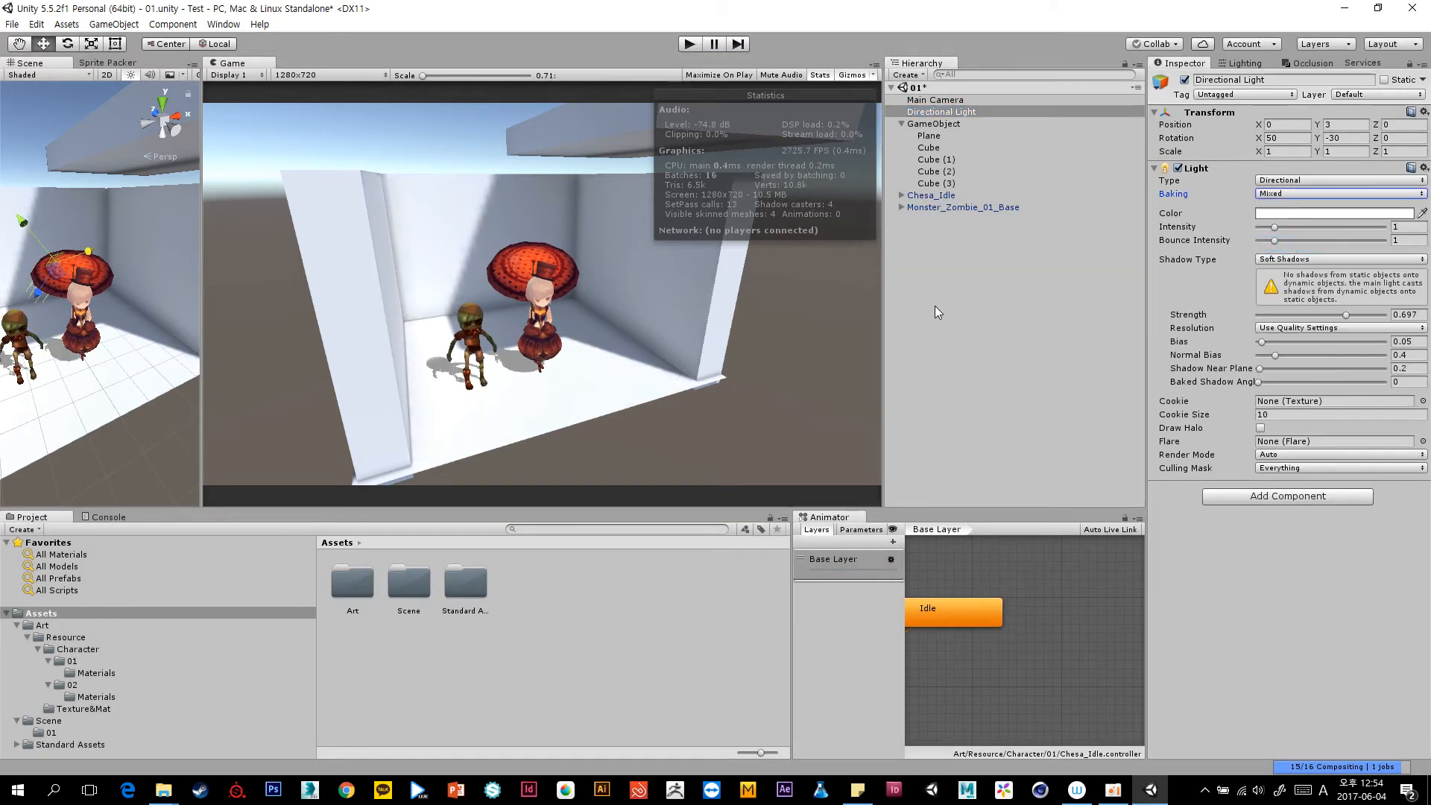
click(935, 307)
click(689, 44)
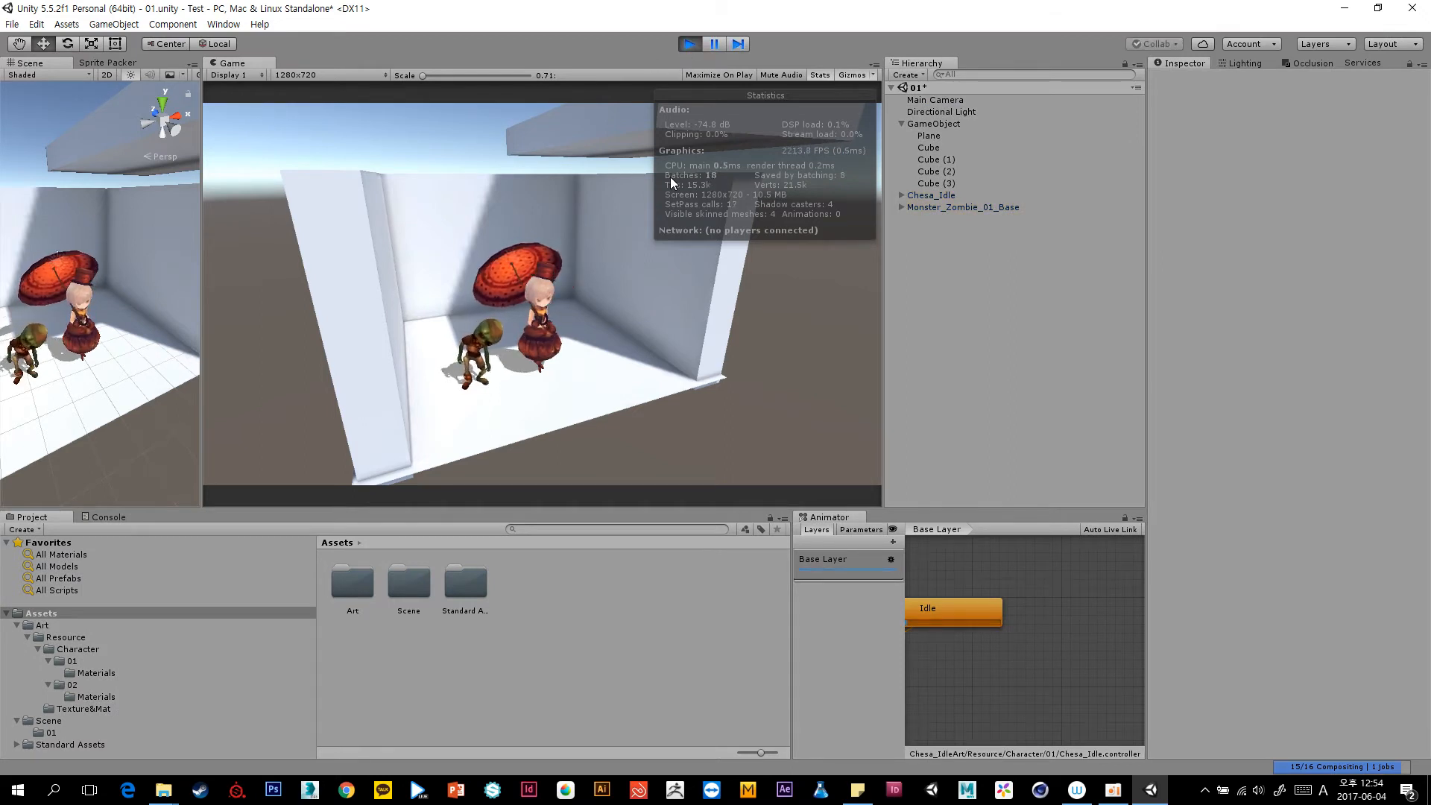
click(689, 44)
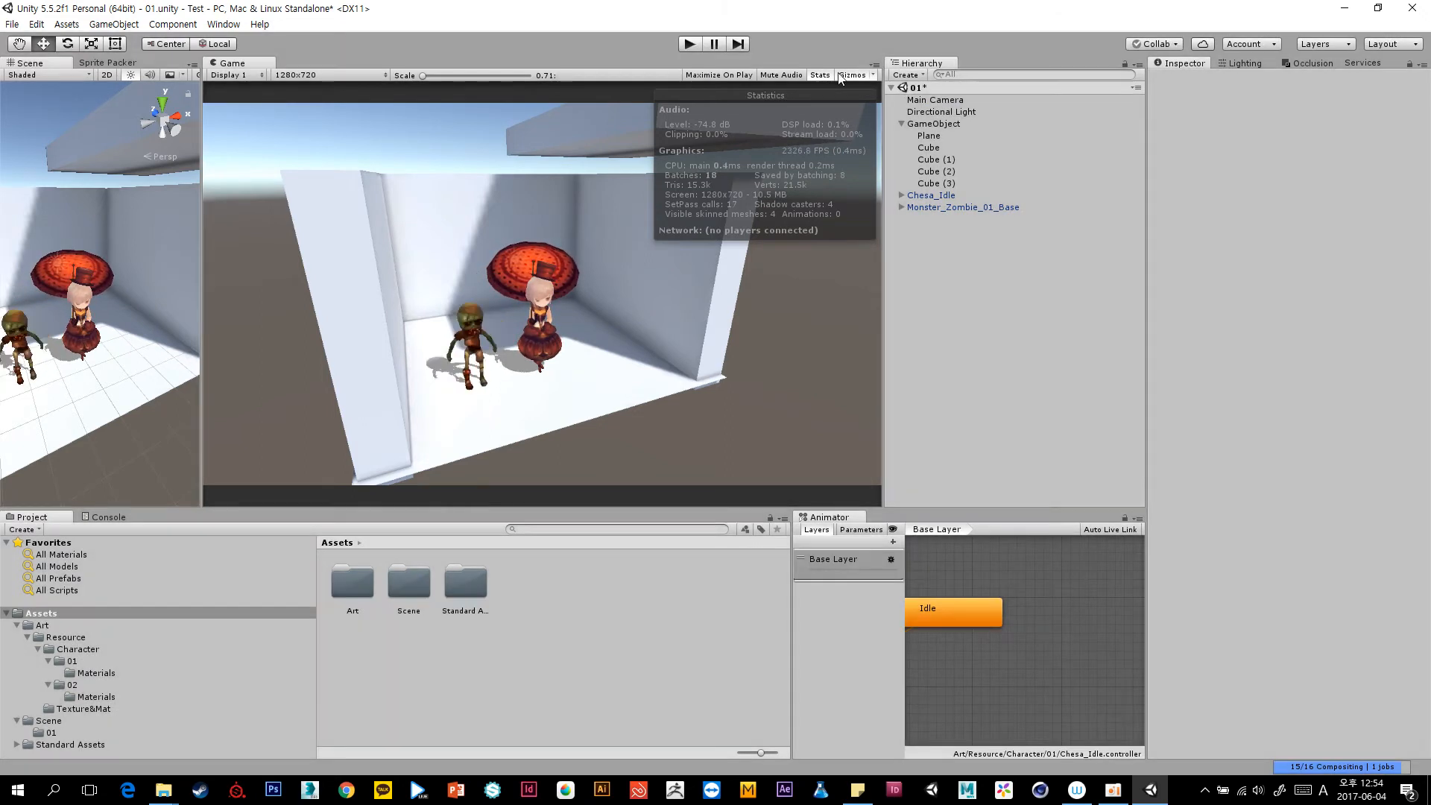
Set the Directional Light's Culling Mask to Nothing to check the effect on the shadows, and restore it to Everything.
click(940, 111)
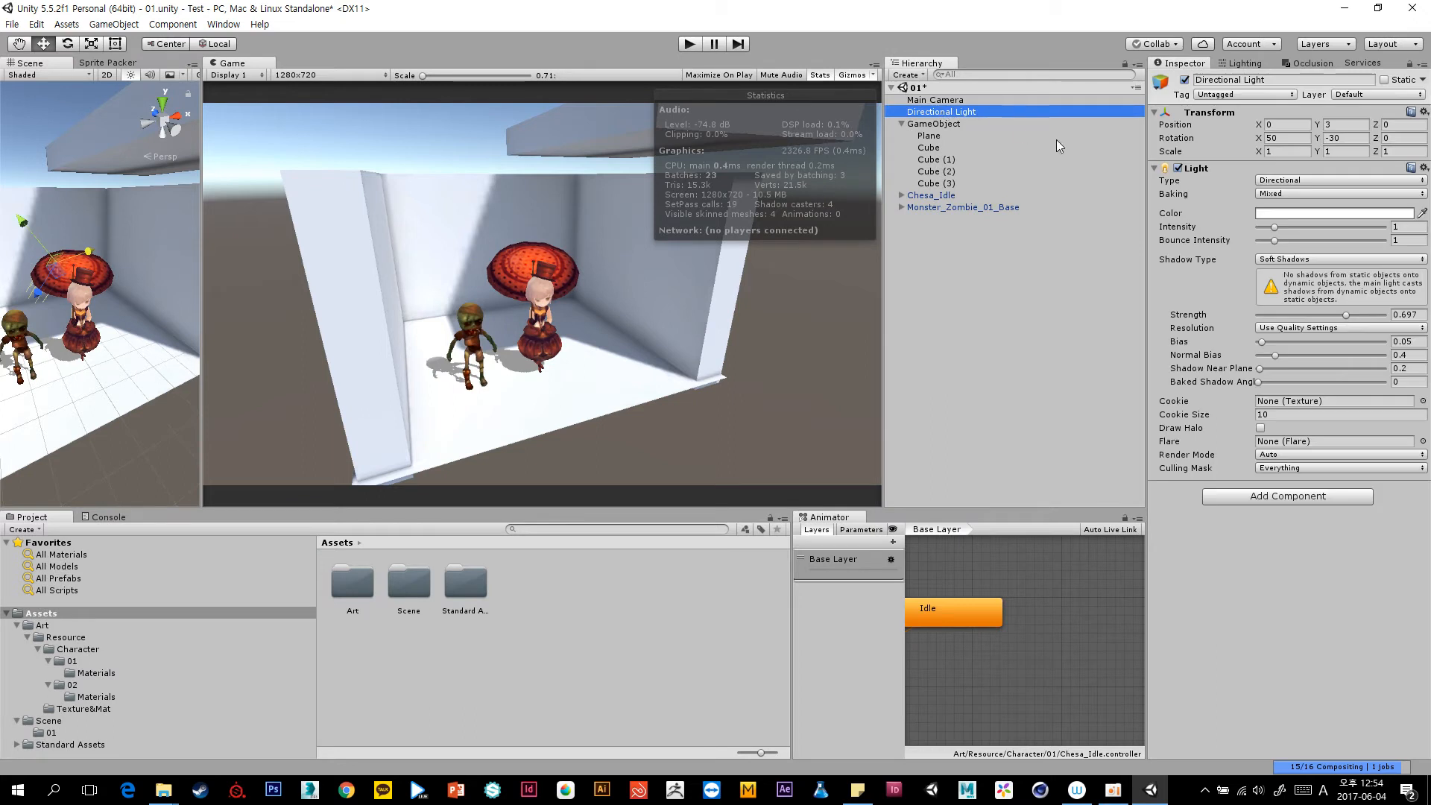
click(1285, 468)
click(1281, 480)
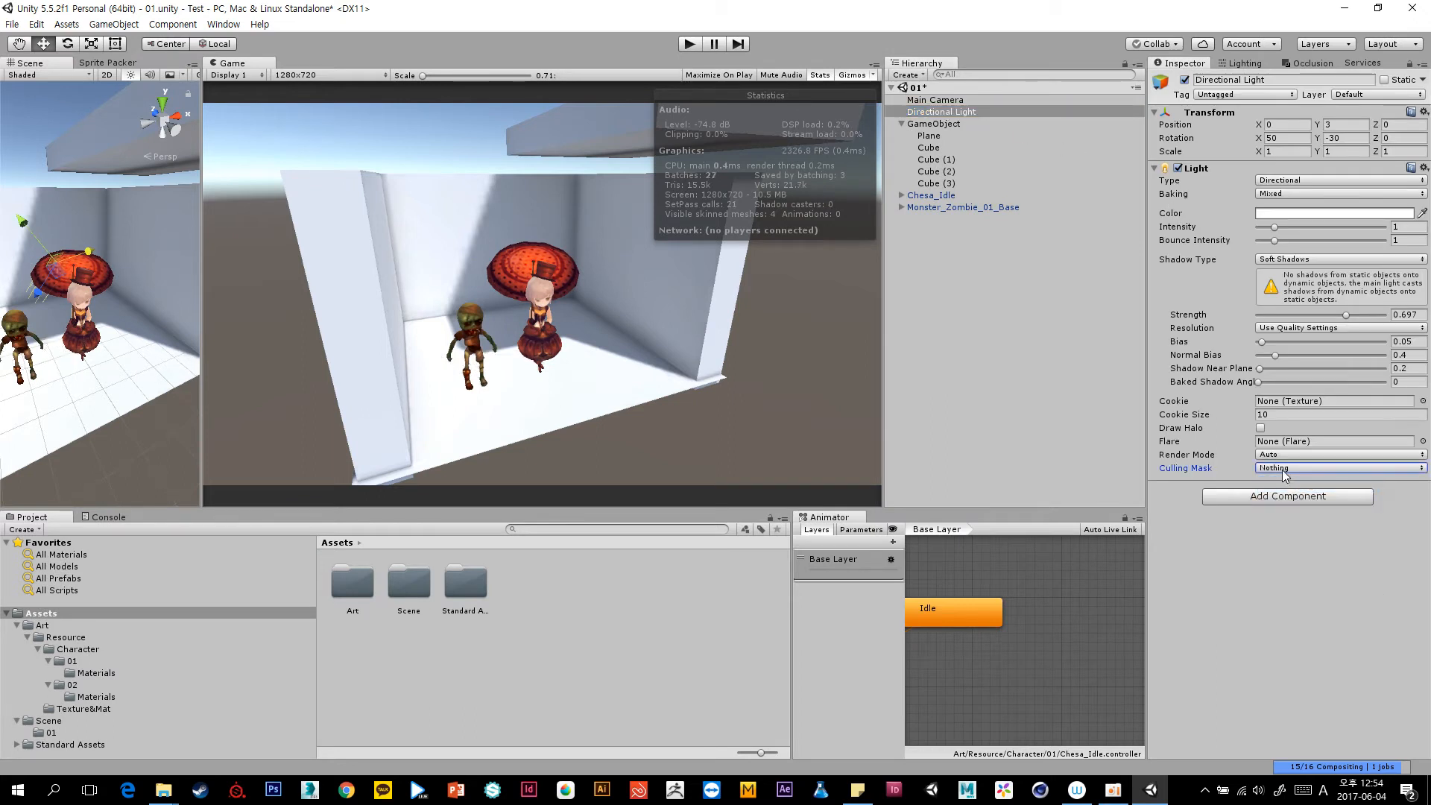
click(929, 218)
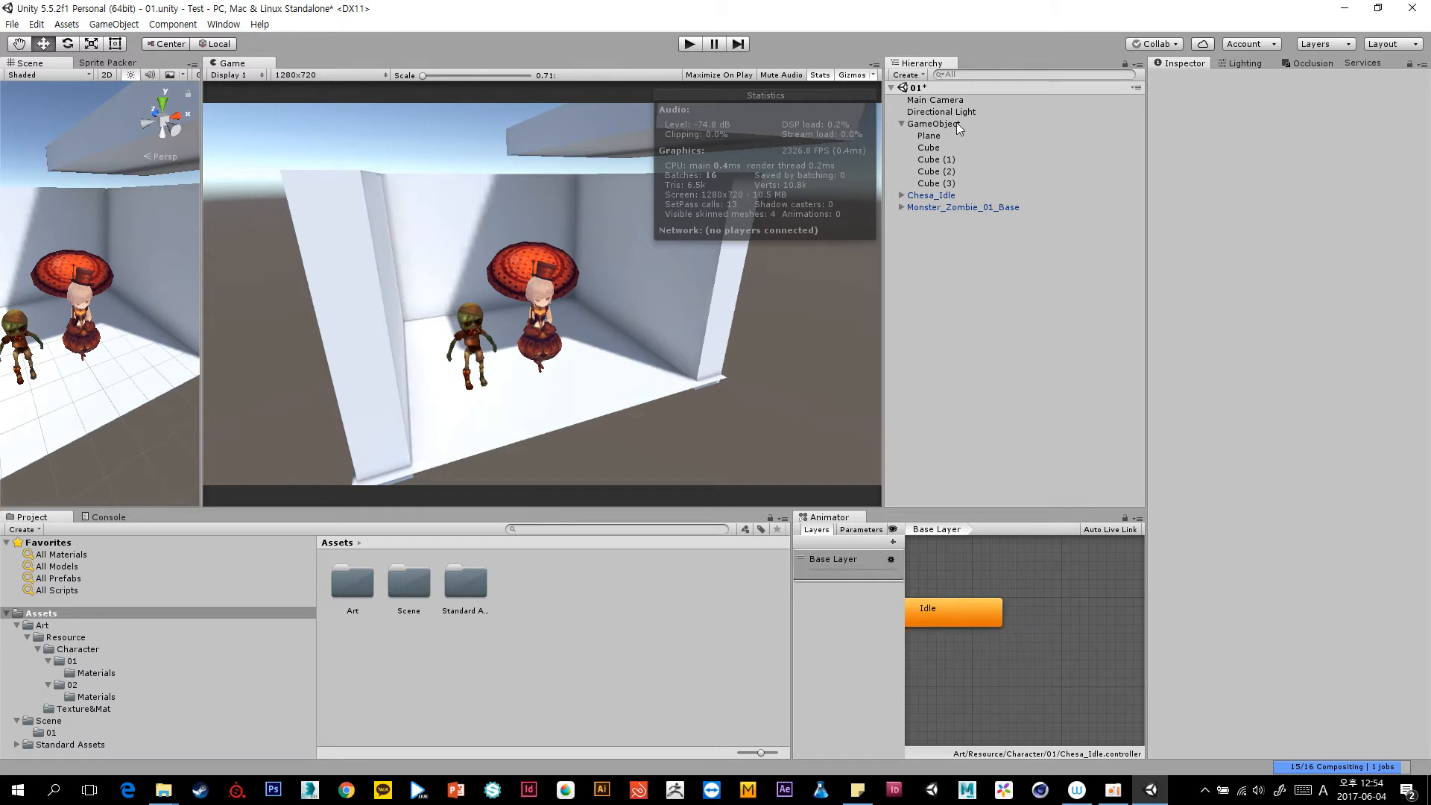
click(940, 111)
click(1298, 467)
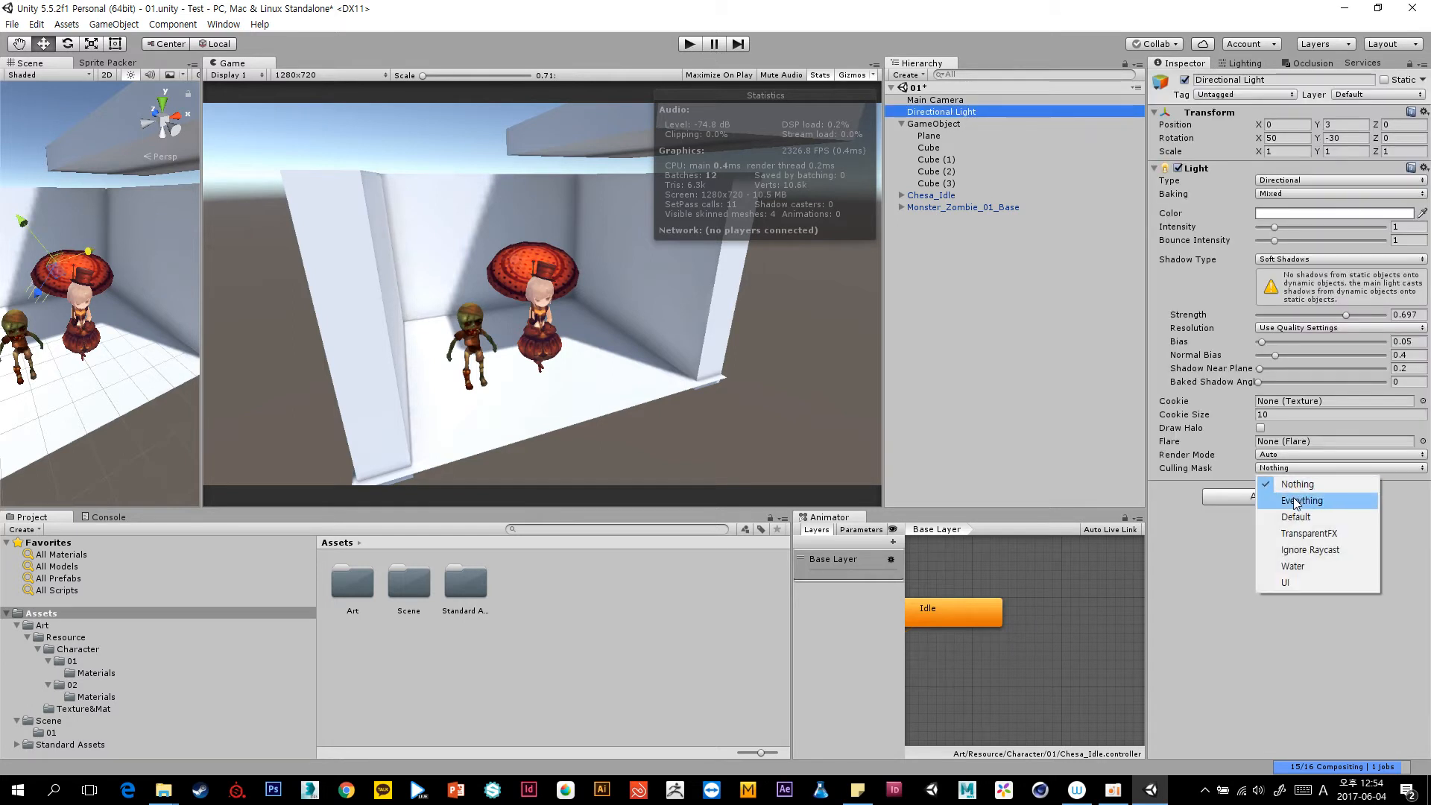
click(1297, 501)
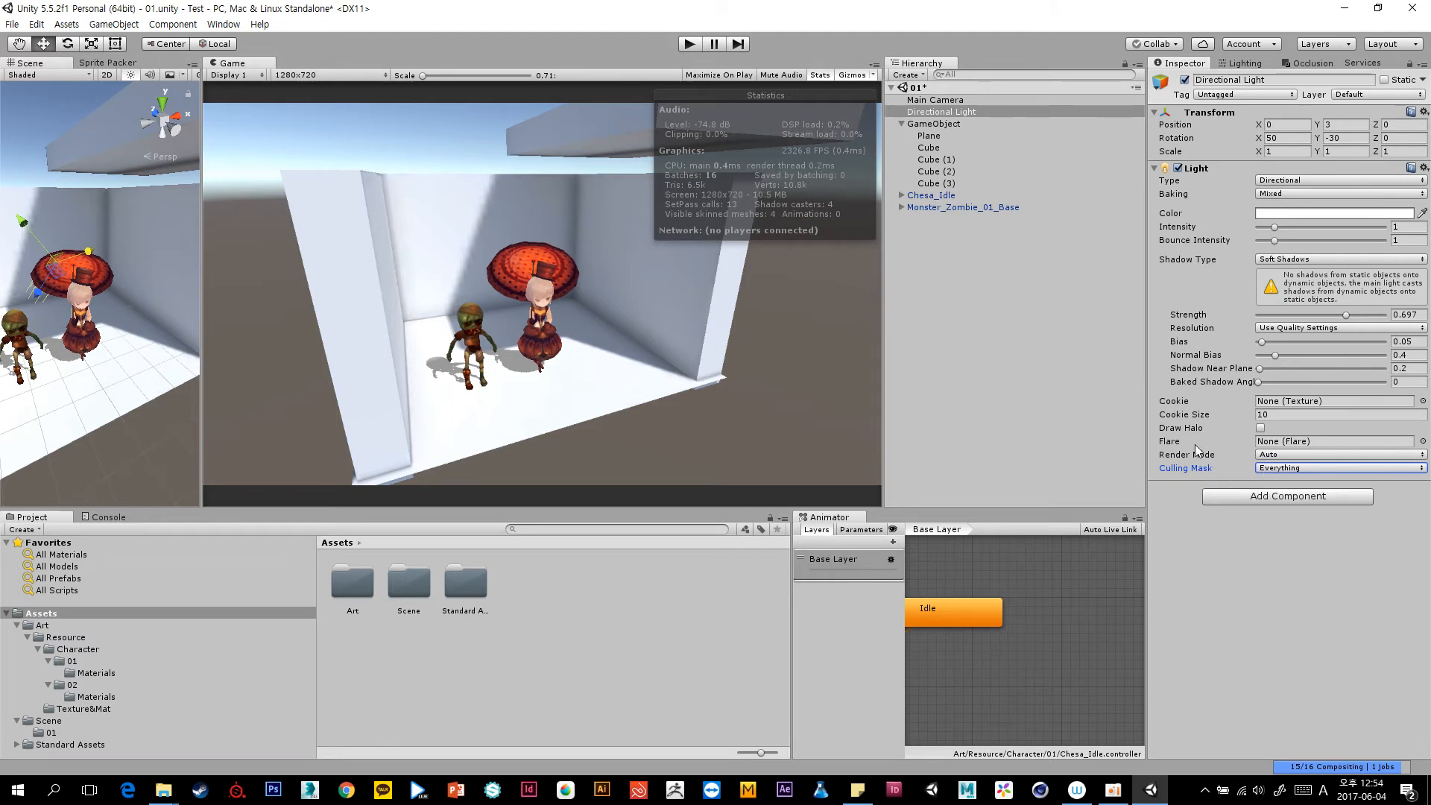
Add a new layer named Shadow as User Layer 8.
click(1351, 95)
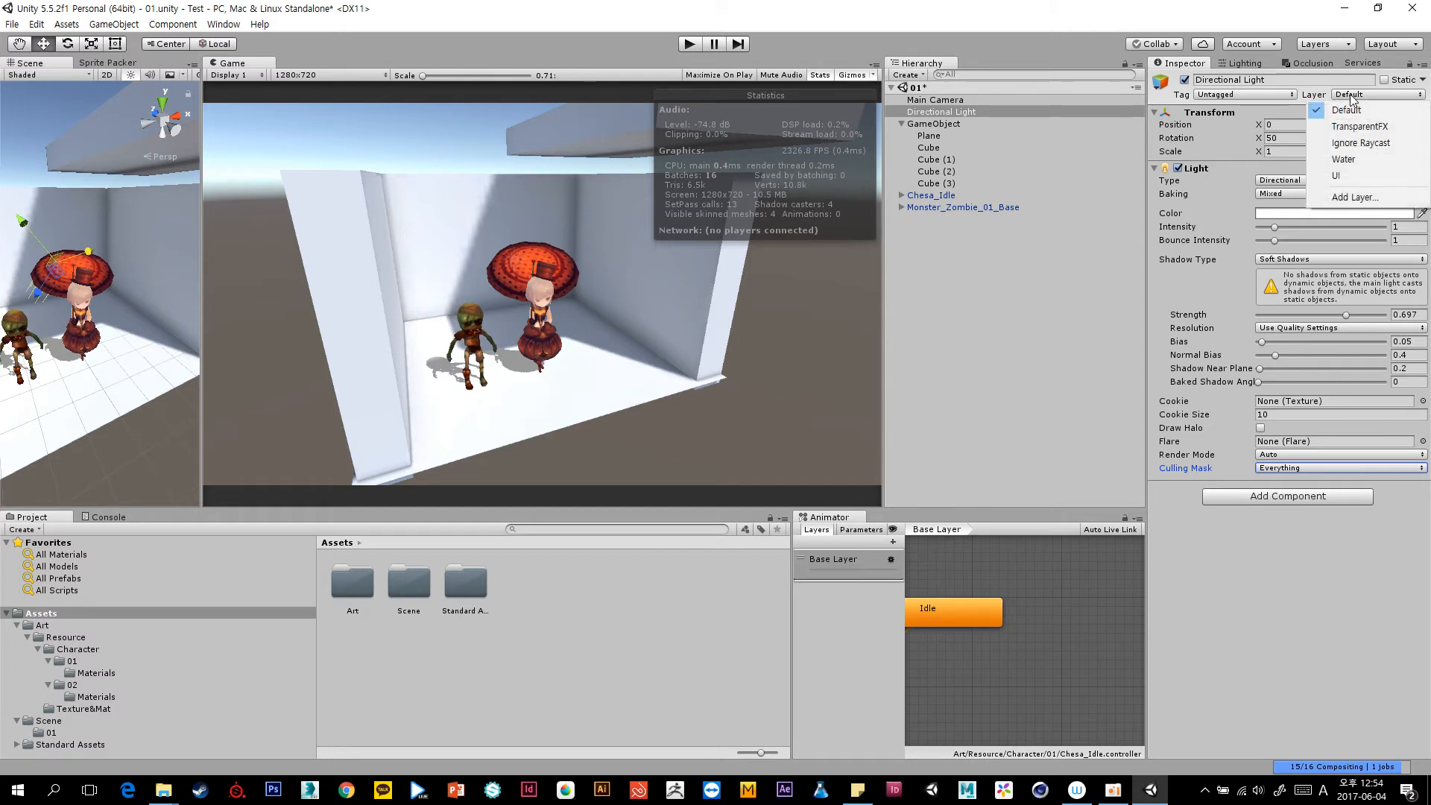
click(1357, 196)
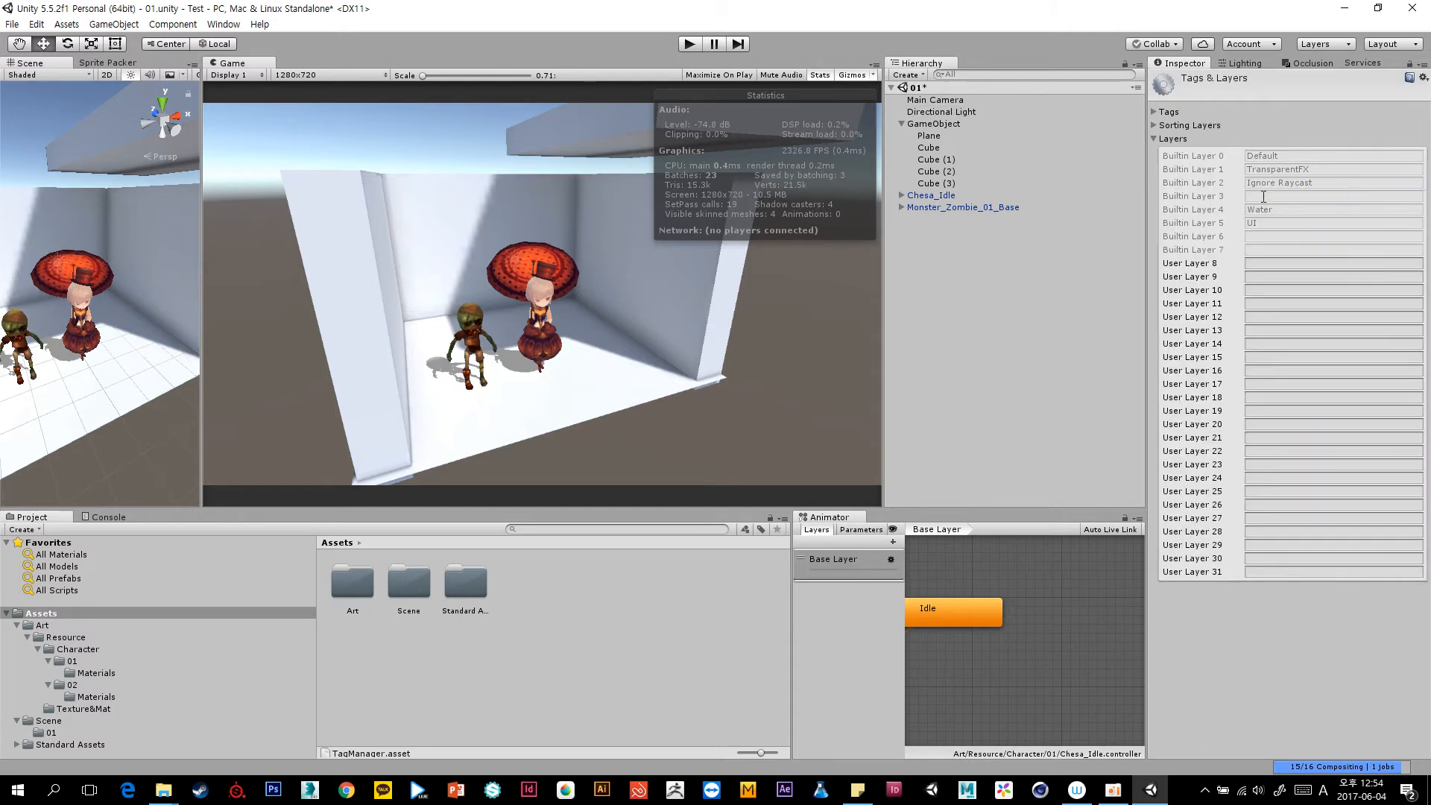
click(1291, 264)
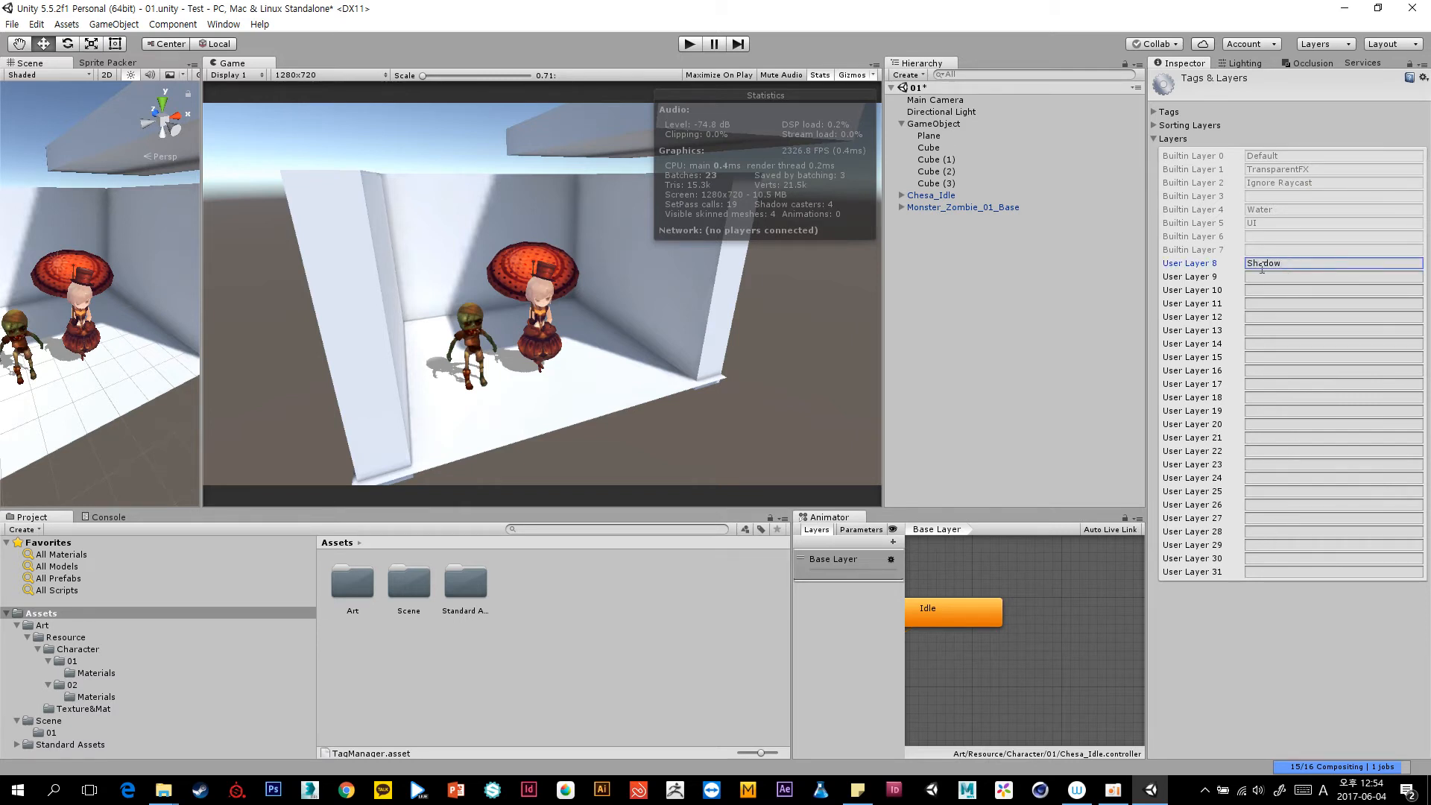
Set the Directional Light's Culling Mask to the Shadow layer only.
click(933, 113)
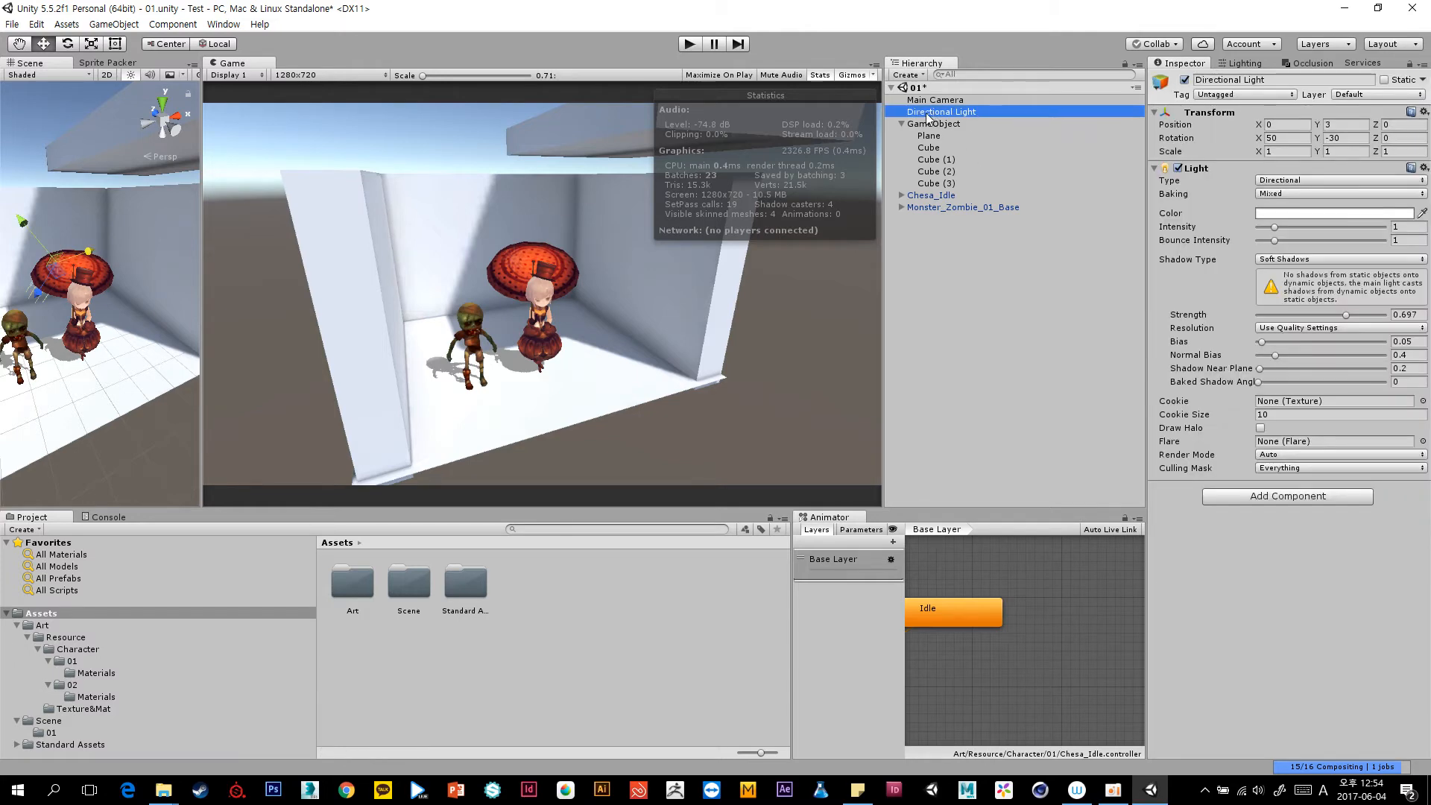
click(1275, 470)
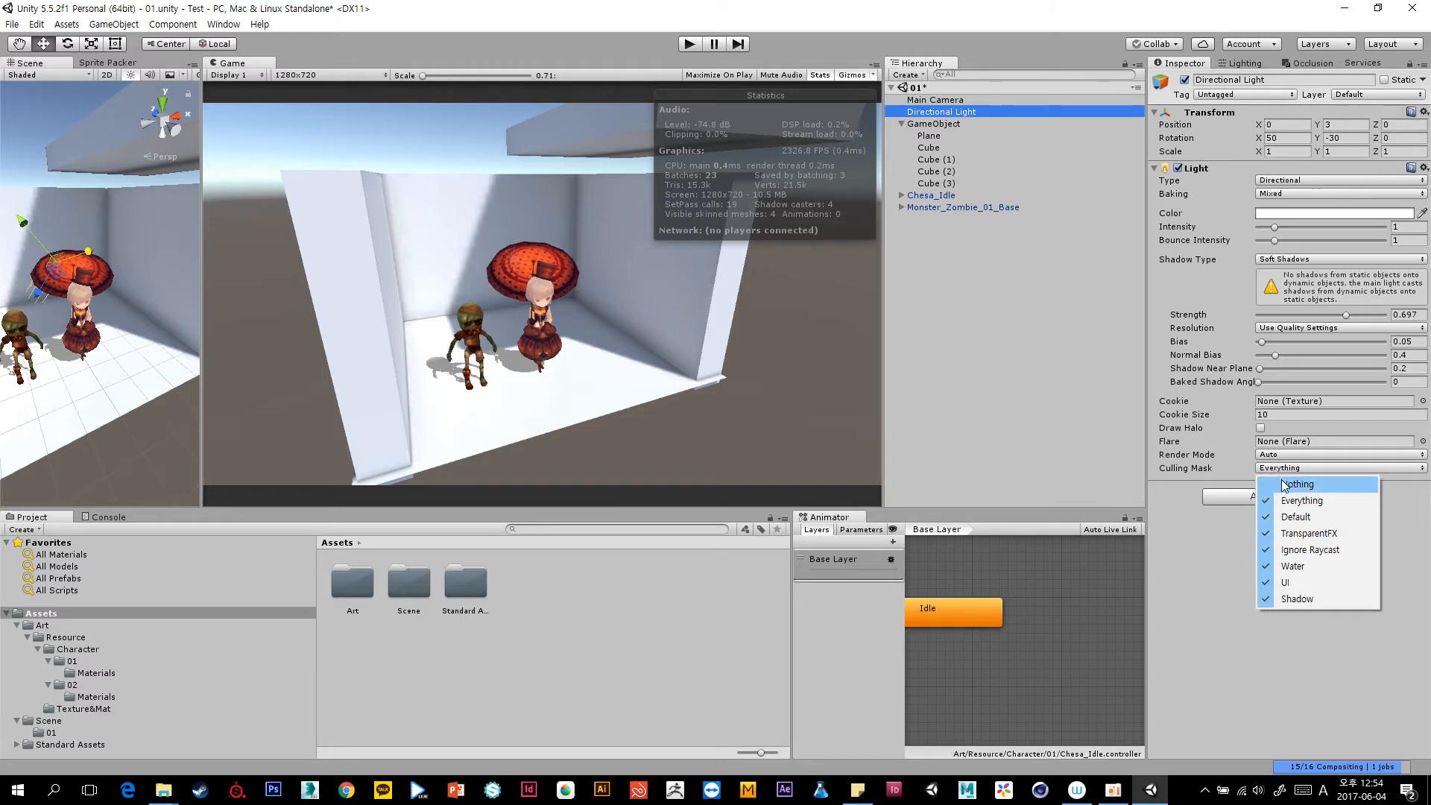
click(1284, 485)
click(1283, 470)
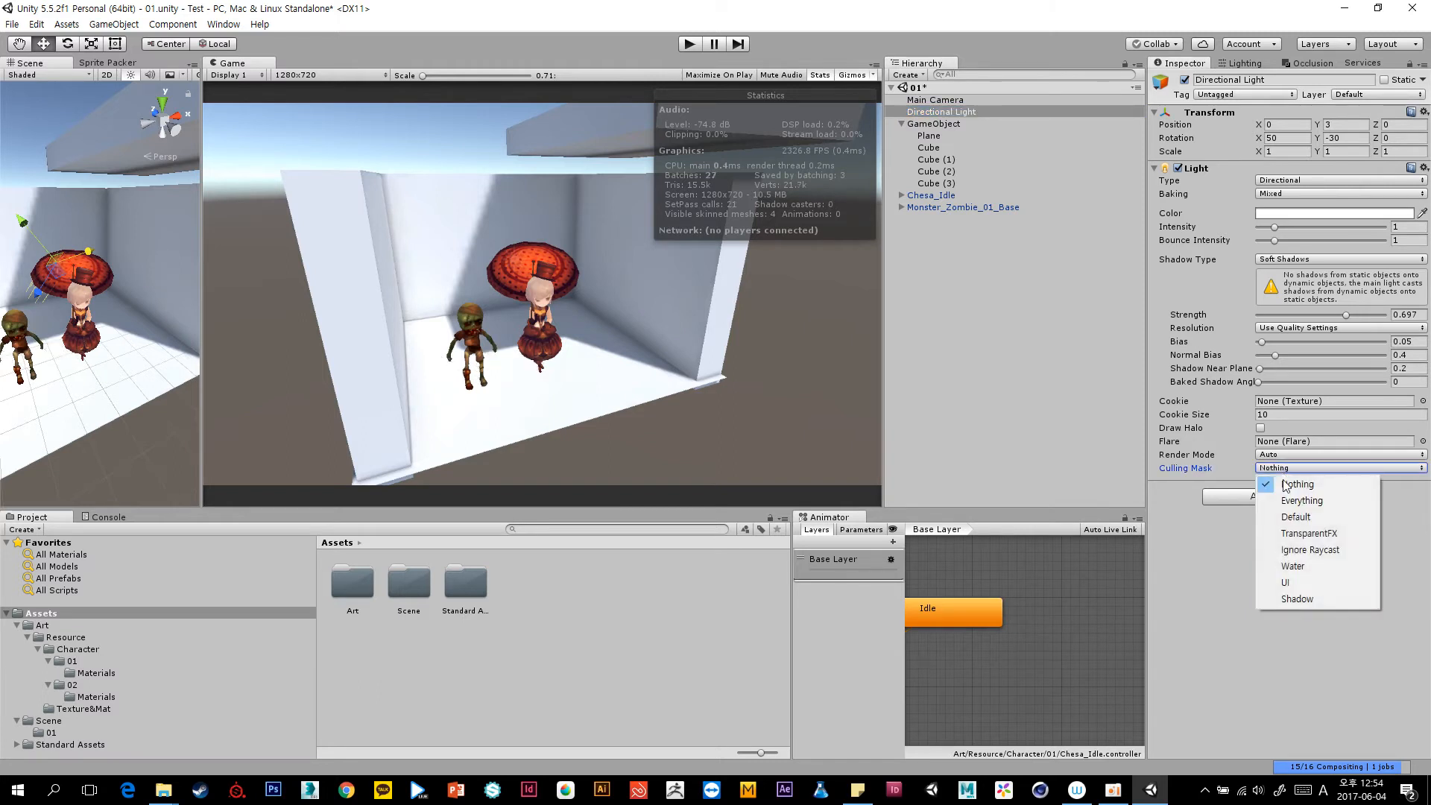
click(1292, 600)
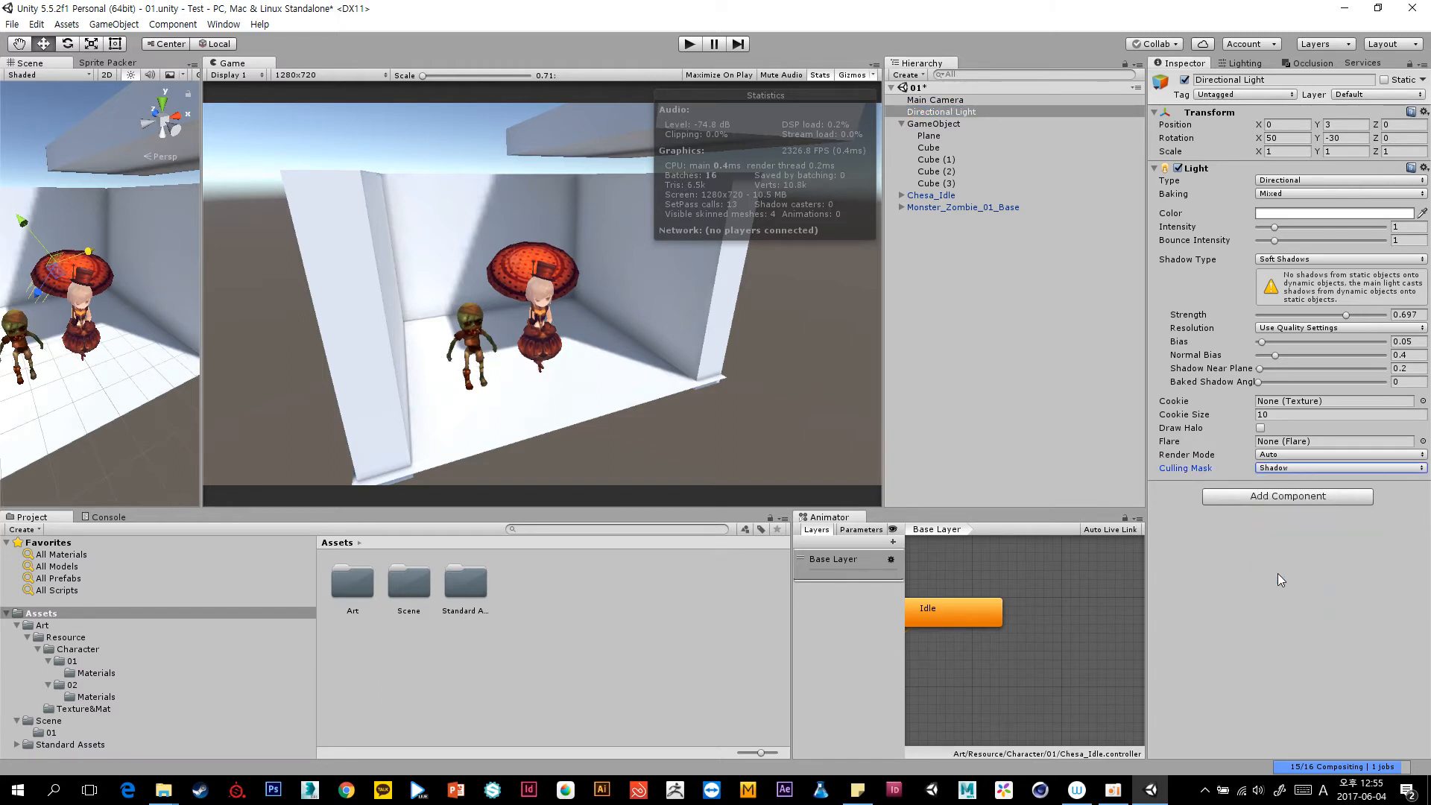
Assign Monster_Zombie_01_Base and Chesa_Idle, including all their child objects, to the Shadow layer.
click(956, 211)
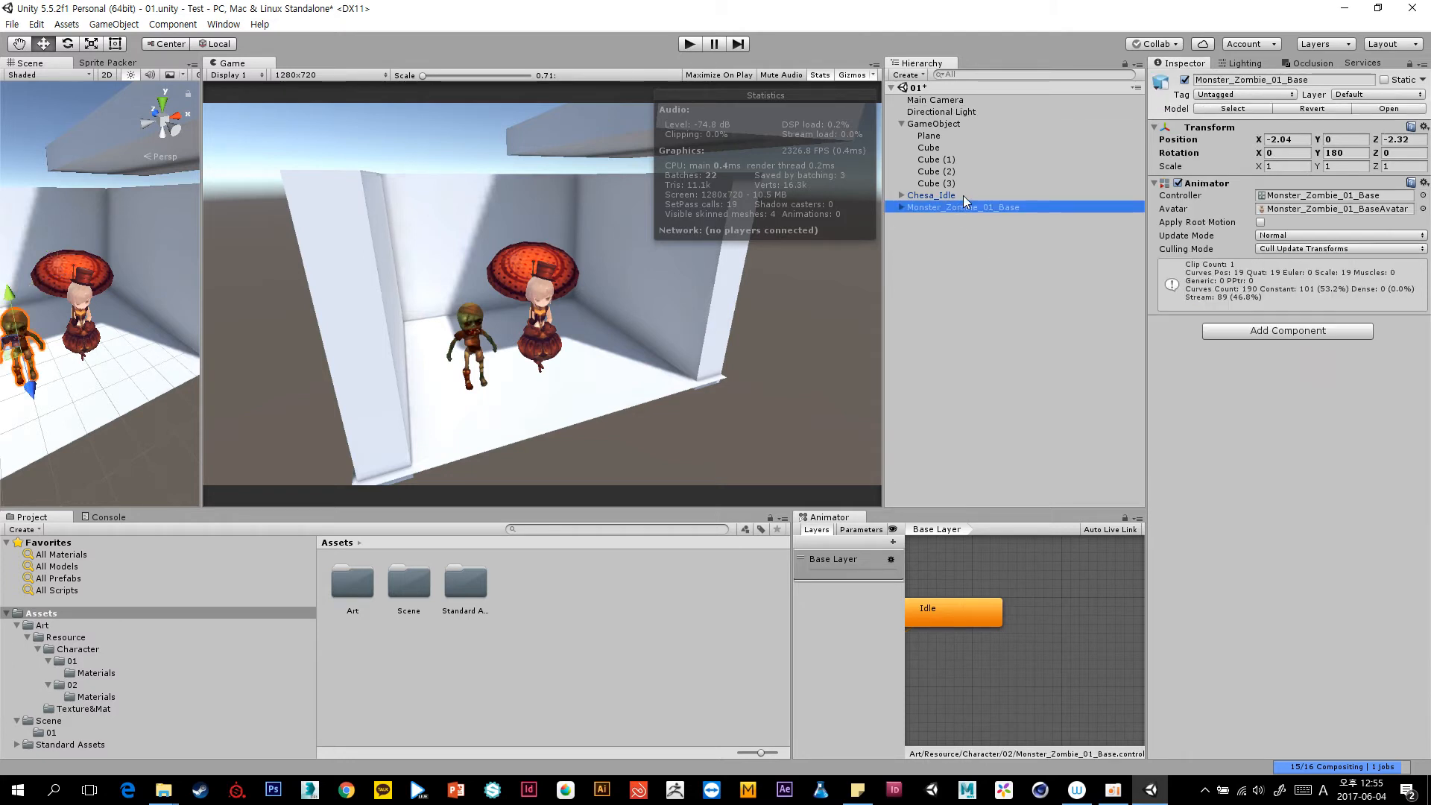
ctrl+click(963, 195)
click(1364, 96)
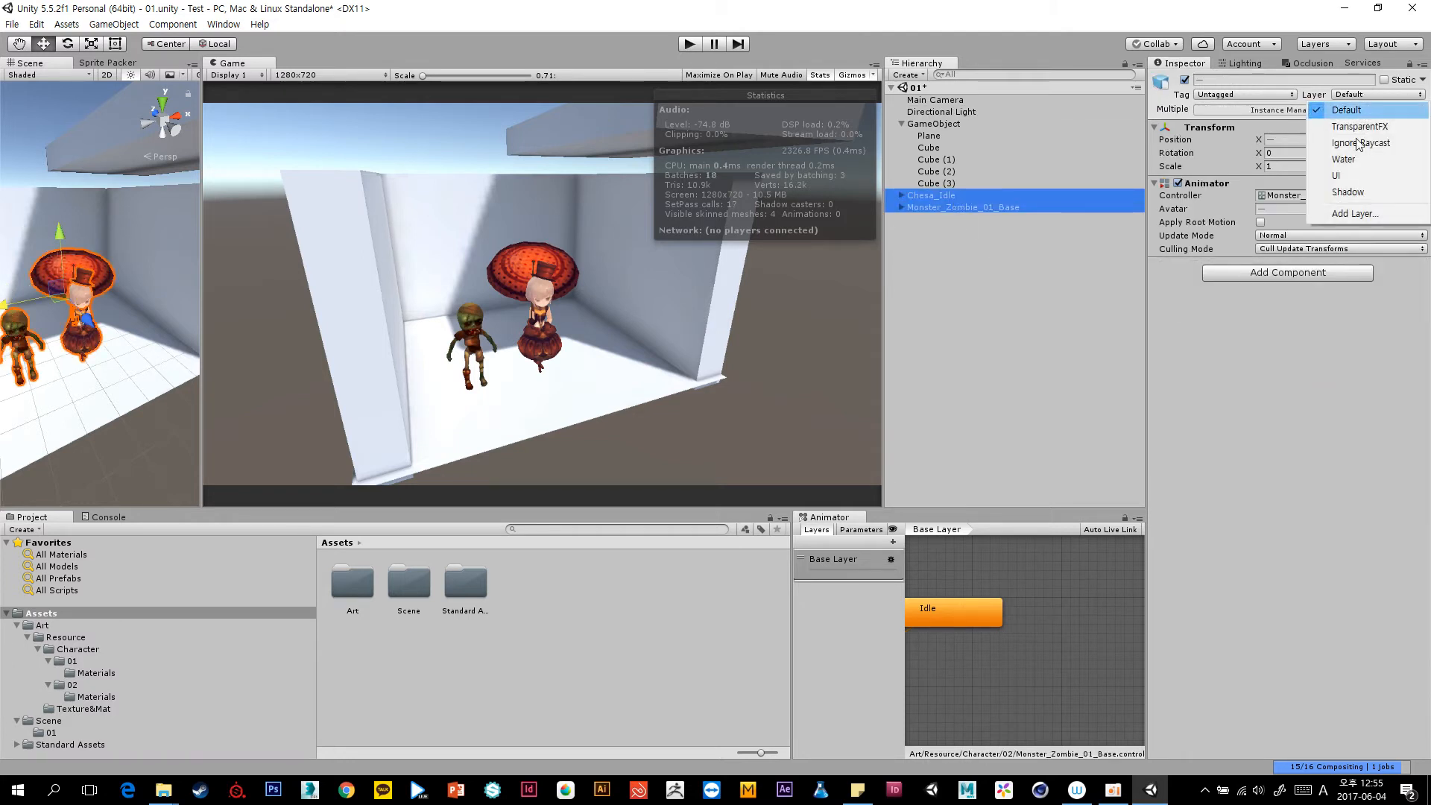
click(1333, 198)
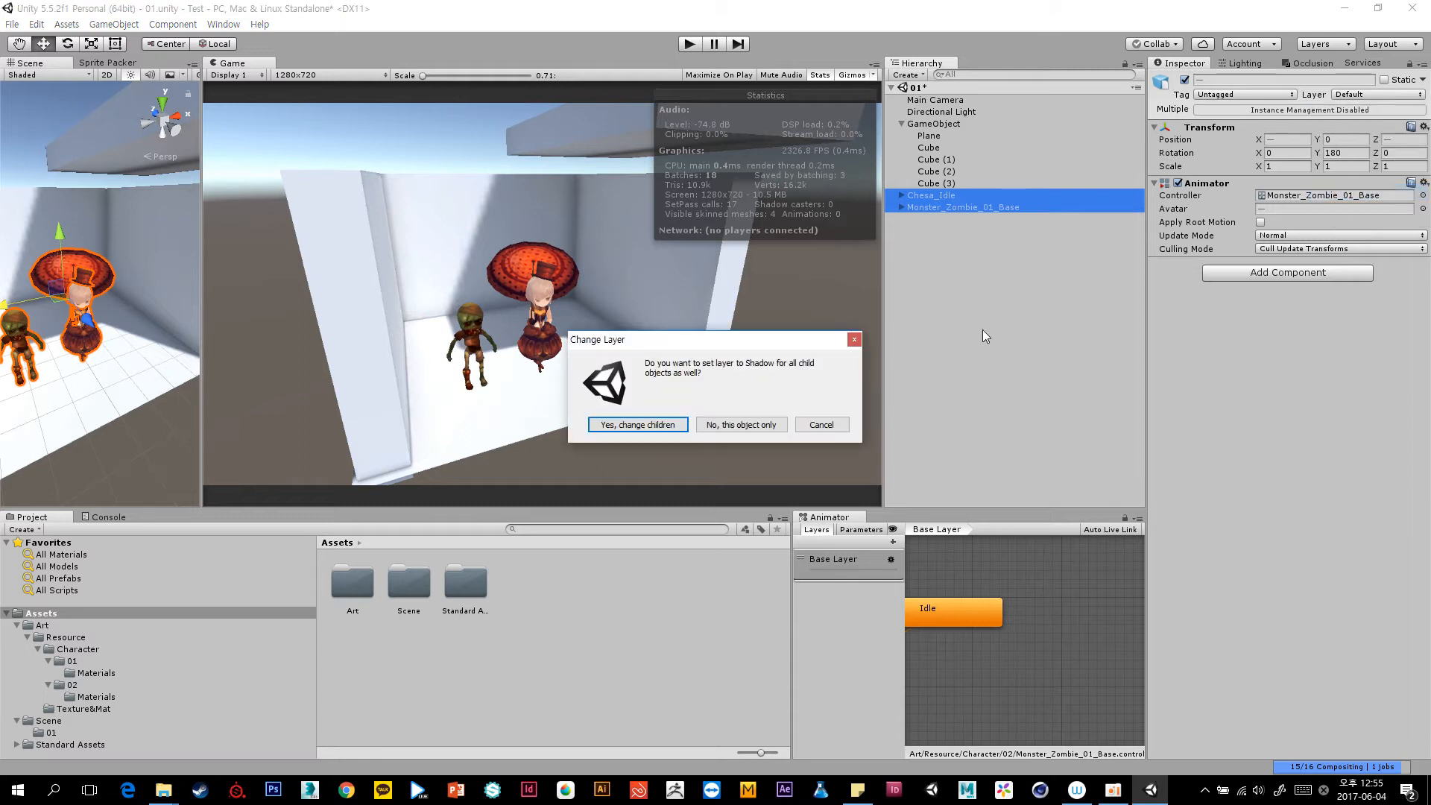
click(675, 426)
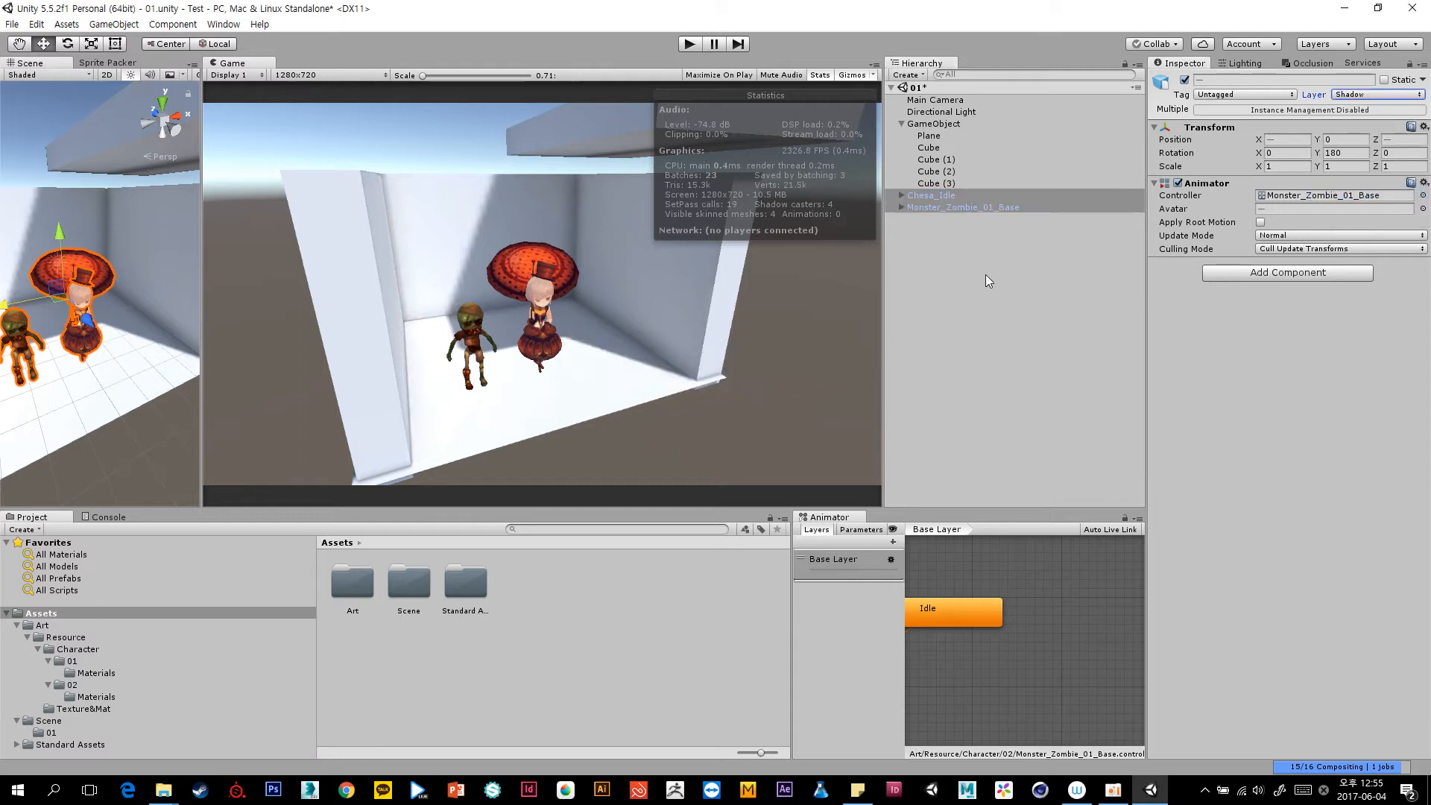
Clear the selection and briefly run play mode to check the batches with the light limited to the Shadow layer.
click(1023, 260)
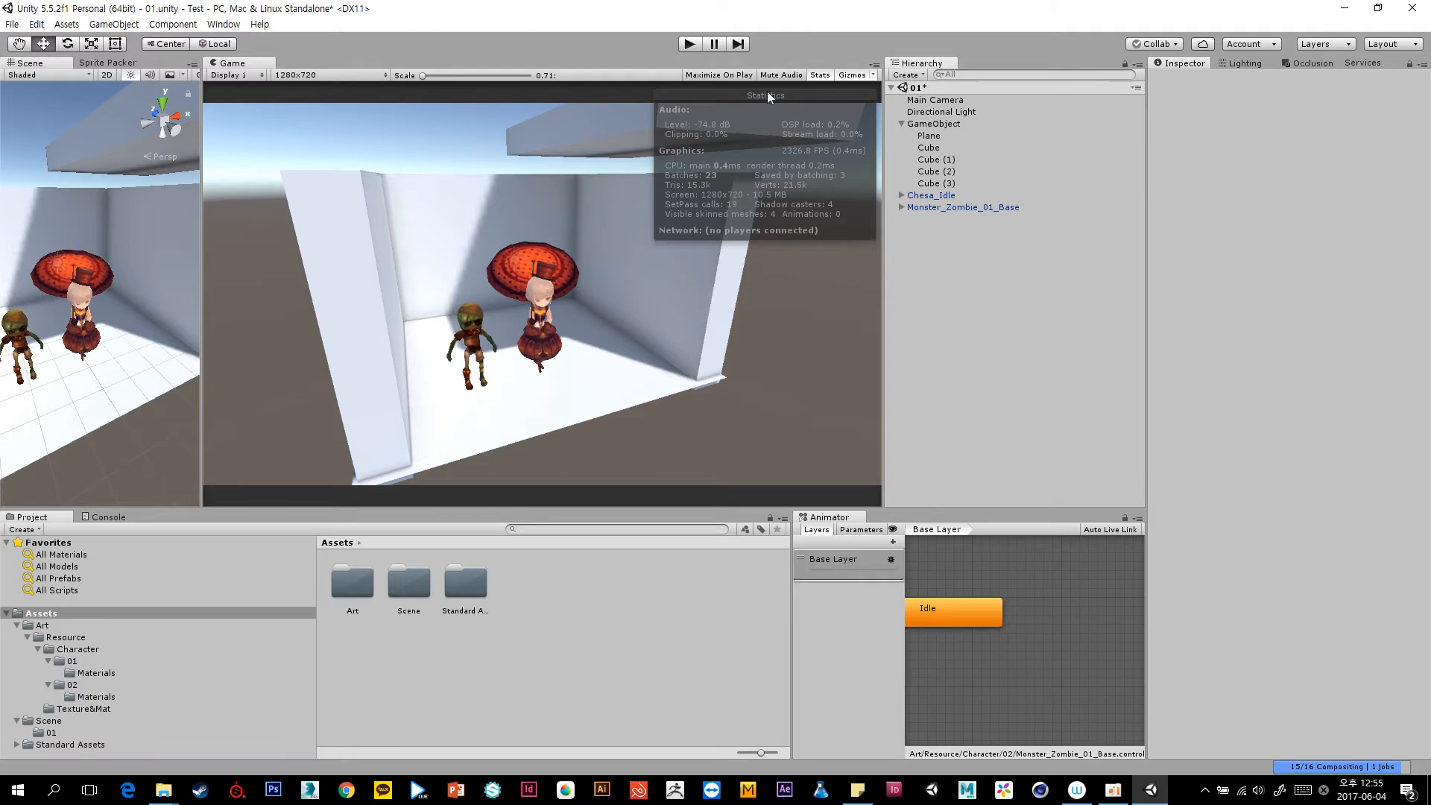
click(682, 46)
click(687, 44)
click(945, 208)
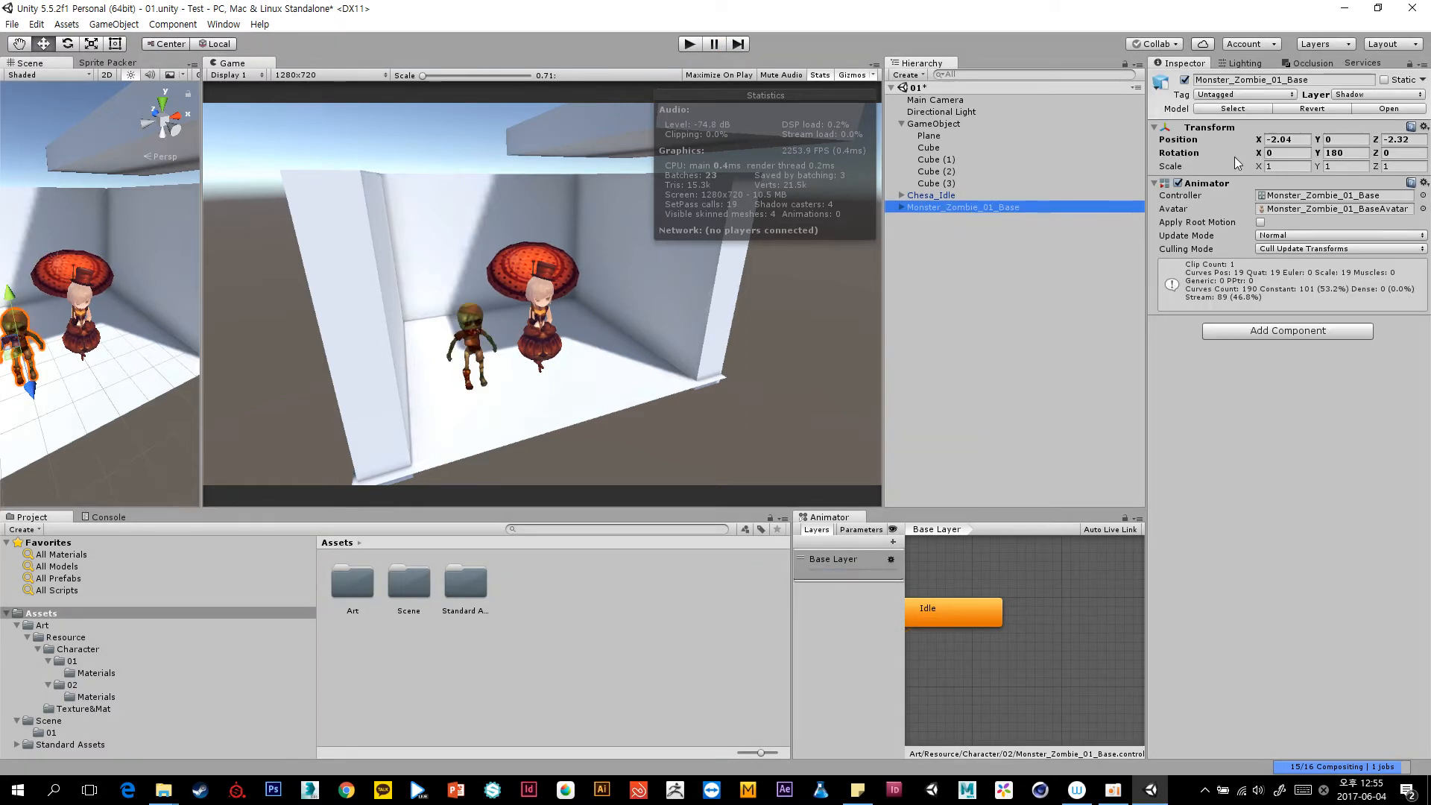
Set the Directional Light's Culling Mask to Everything and assign the light itself to the Shadow layer.
click(968, 113)
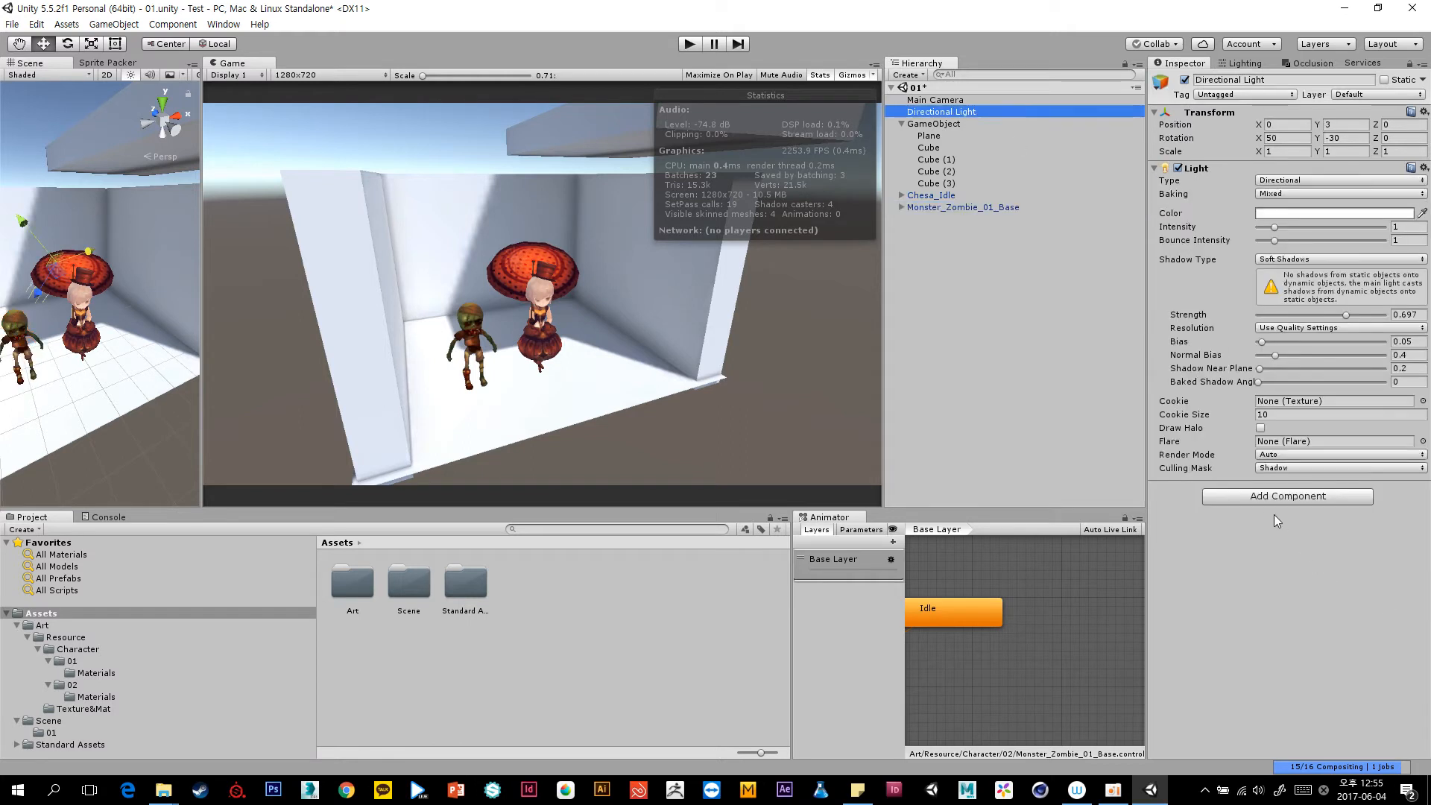
click(1279, 468)
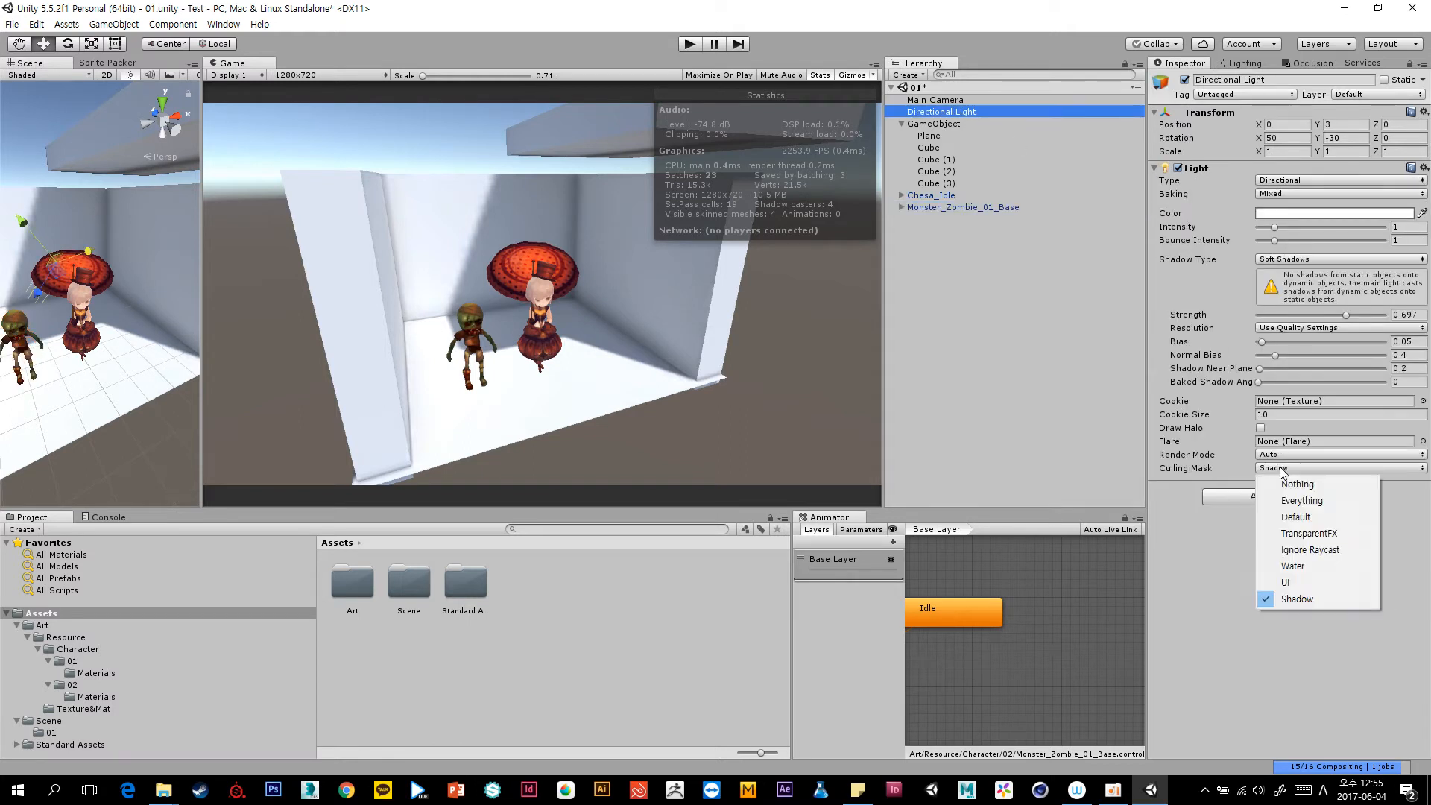
click(1305, 501)
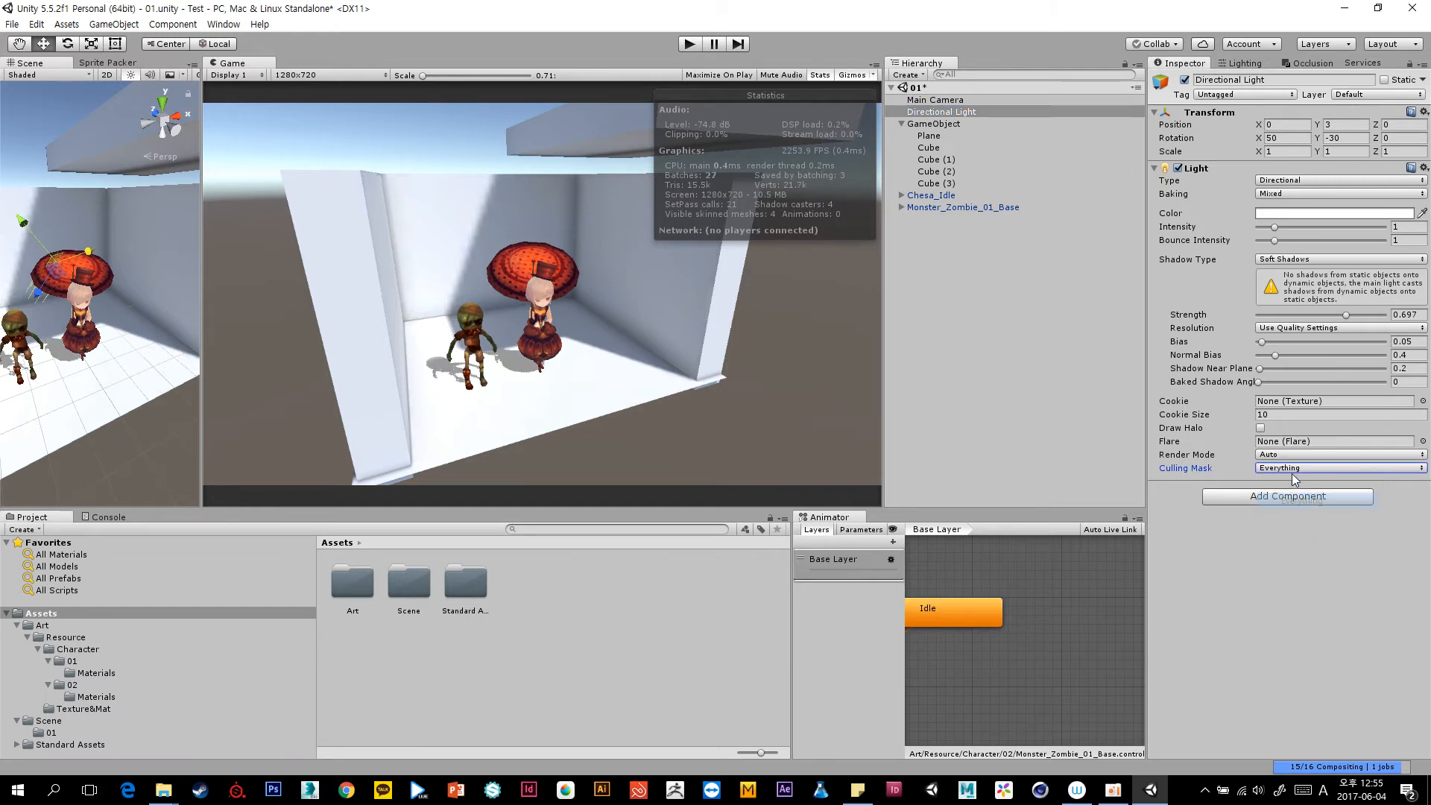
click(1301, 468)
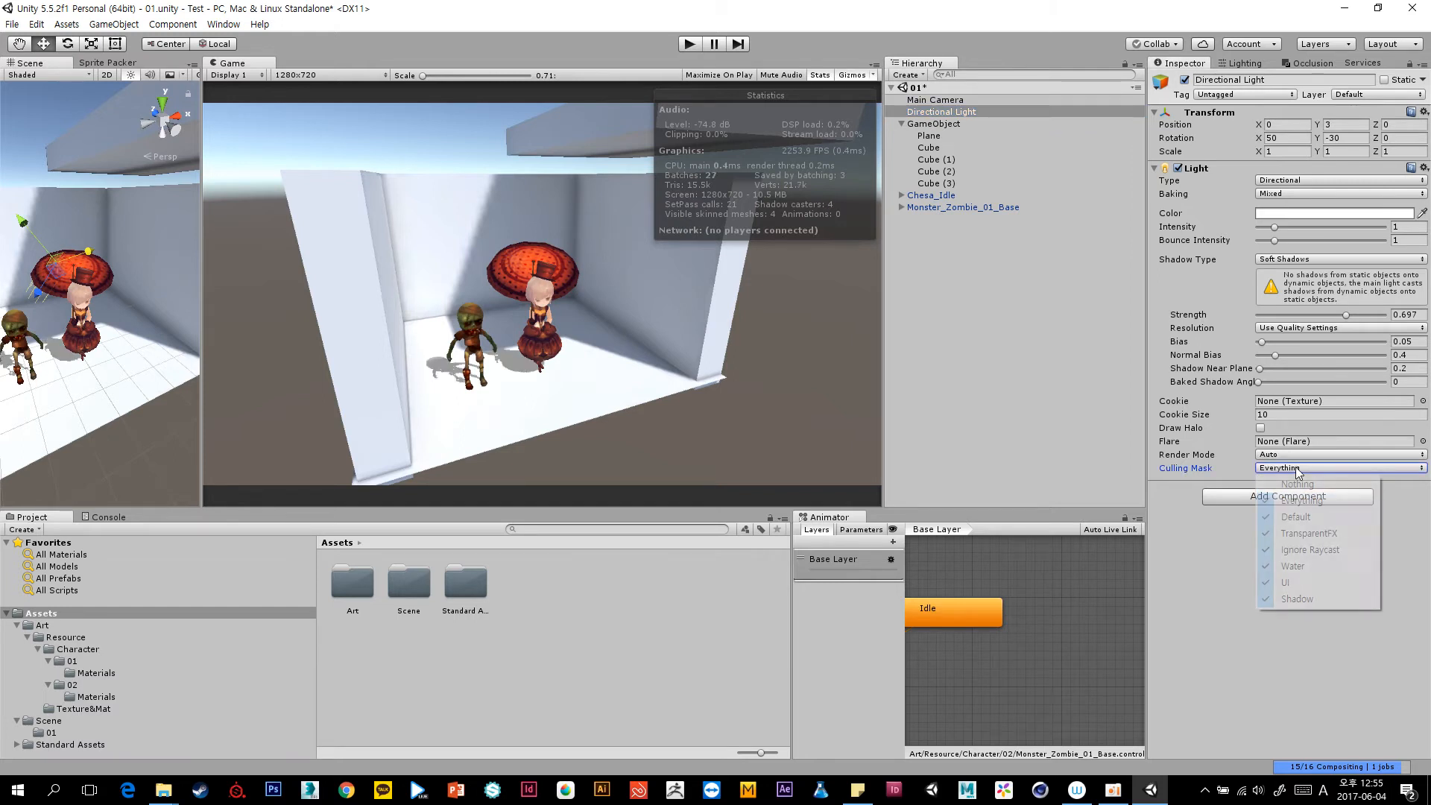
click(1307, 623)
click(1350, 97)
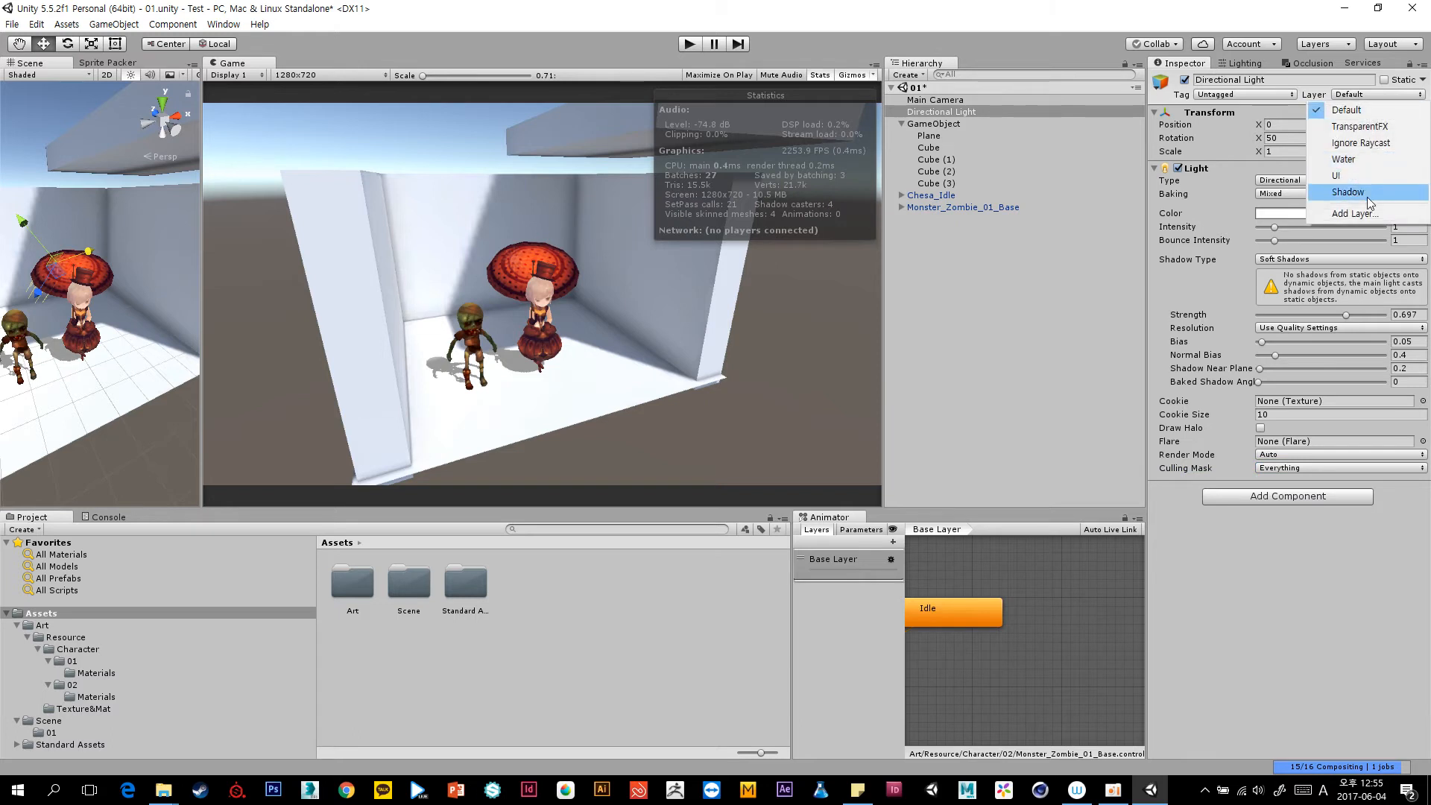
click(1363, 192)
Select Chesa_Idle and Monster_Zombie_01_Base together and start play mode.
click(976, 343)
click(994, 209)
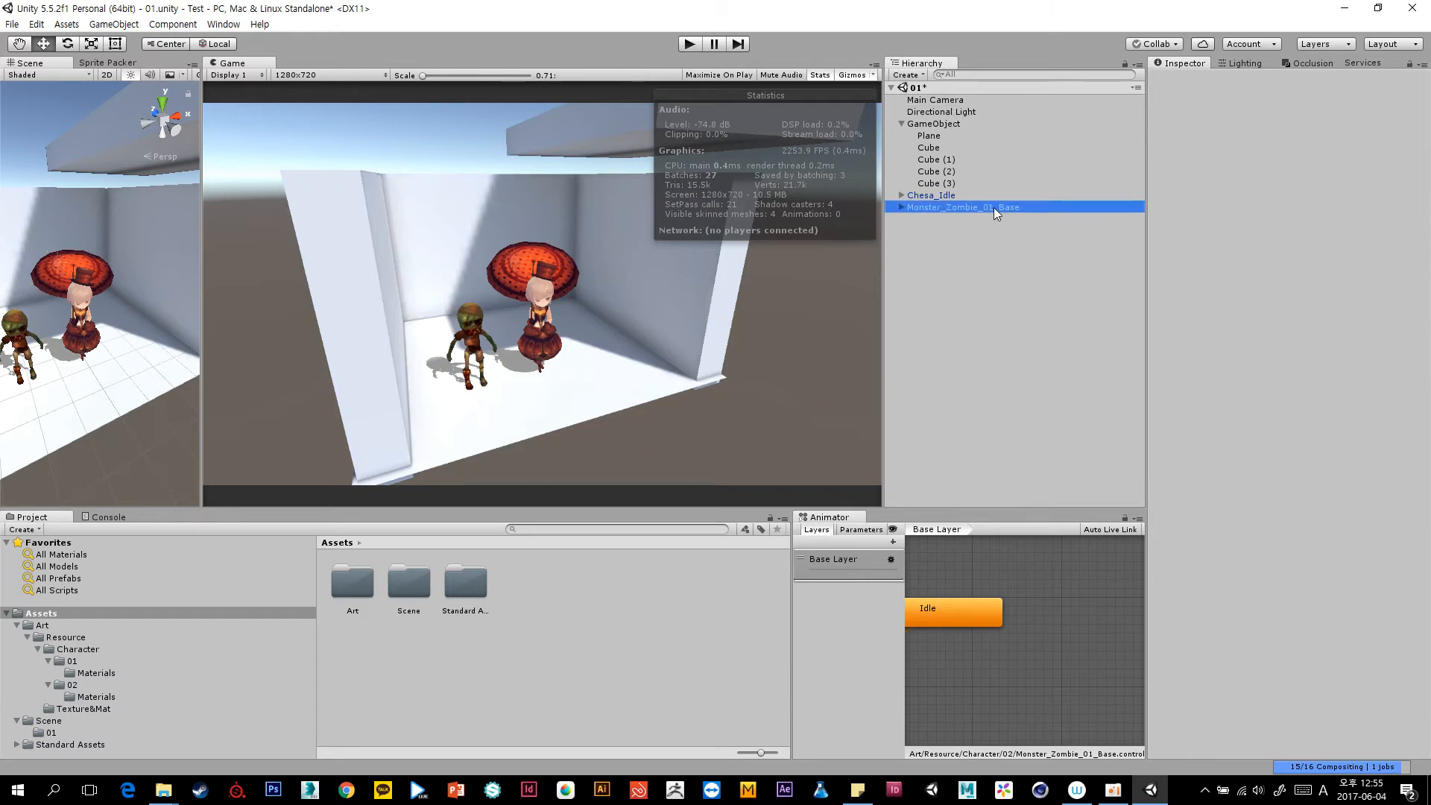
click(964, 195)
click(944, 206)
ctrl+click(941, 198)
click(687, 44)
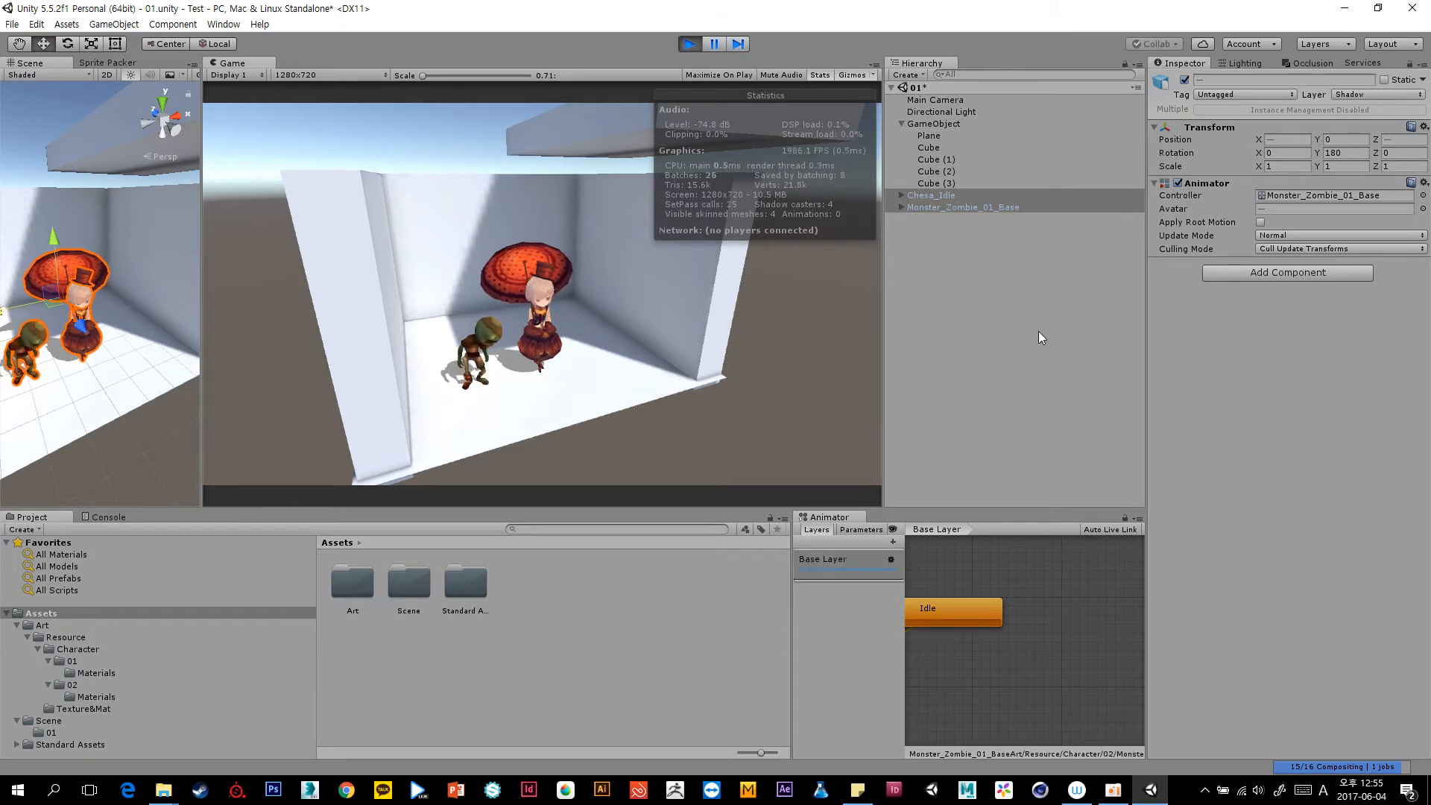
Compare the batches in the running scene with no character, one character, and both characters selected.
click(987, 257)
click(959, 207)
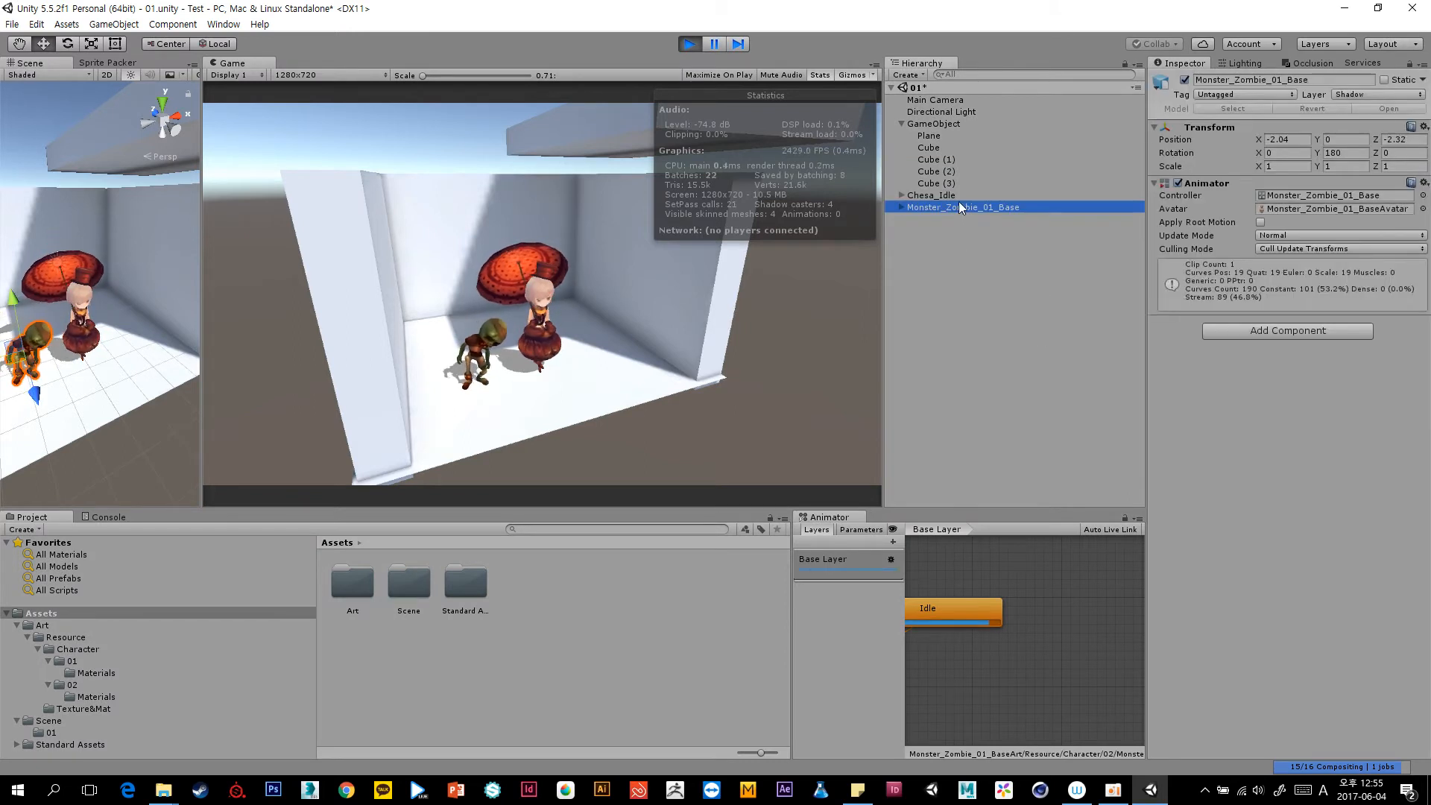
ctrl+click(958, 196)
ctrl+click(958, 197)
ctrl+click(961, 205)
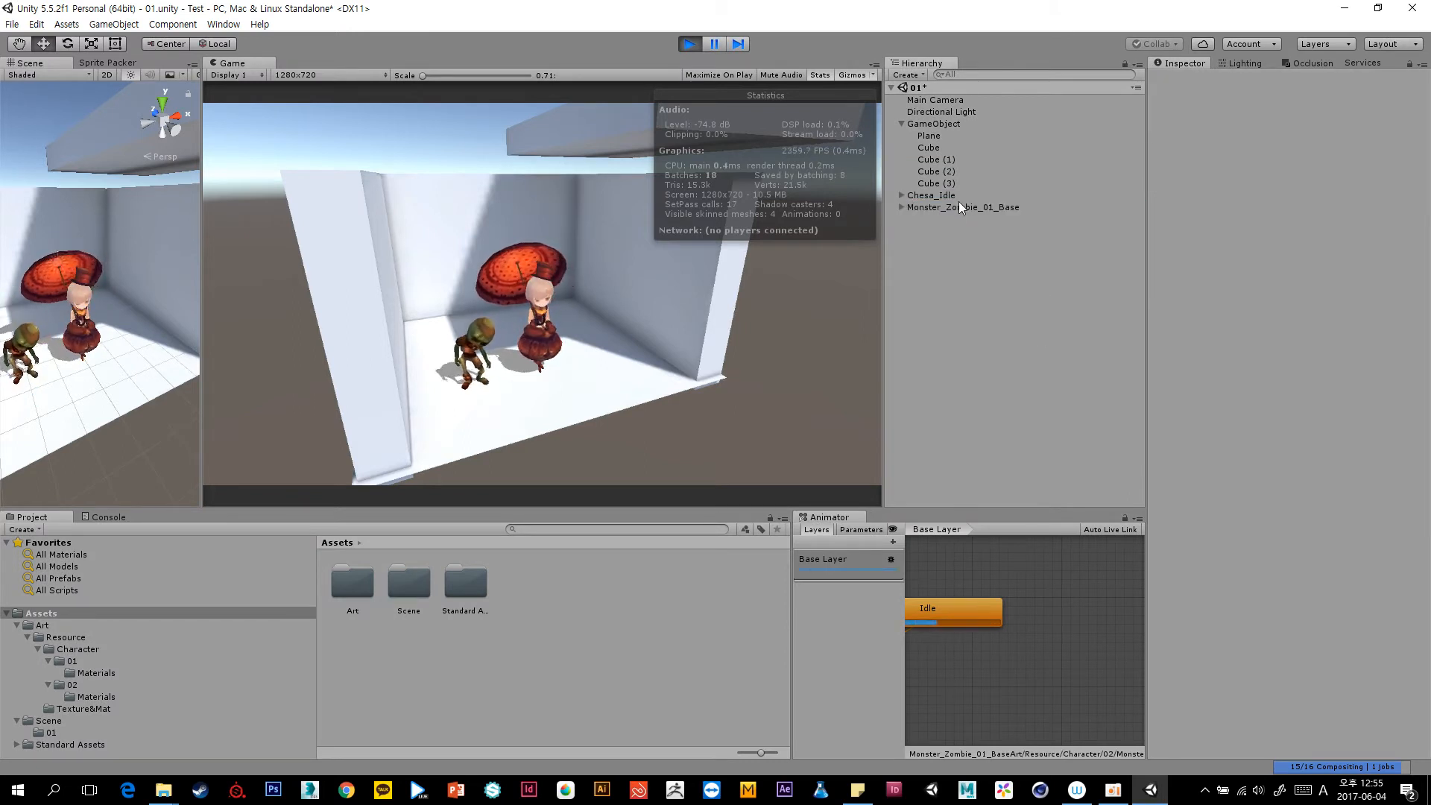
click(967, 195)
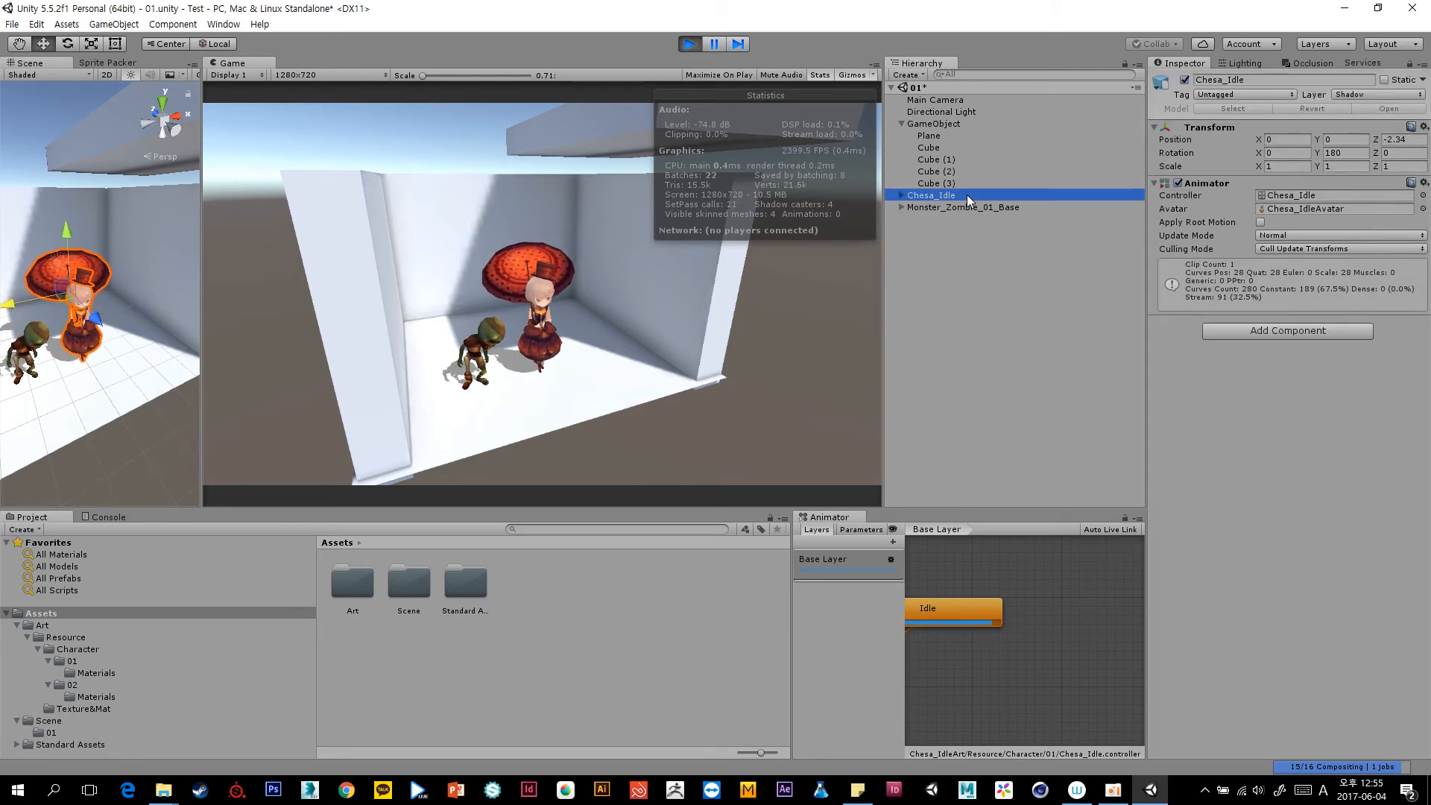
ctrl+click(964, 205)
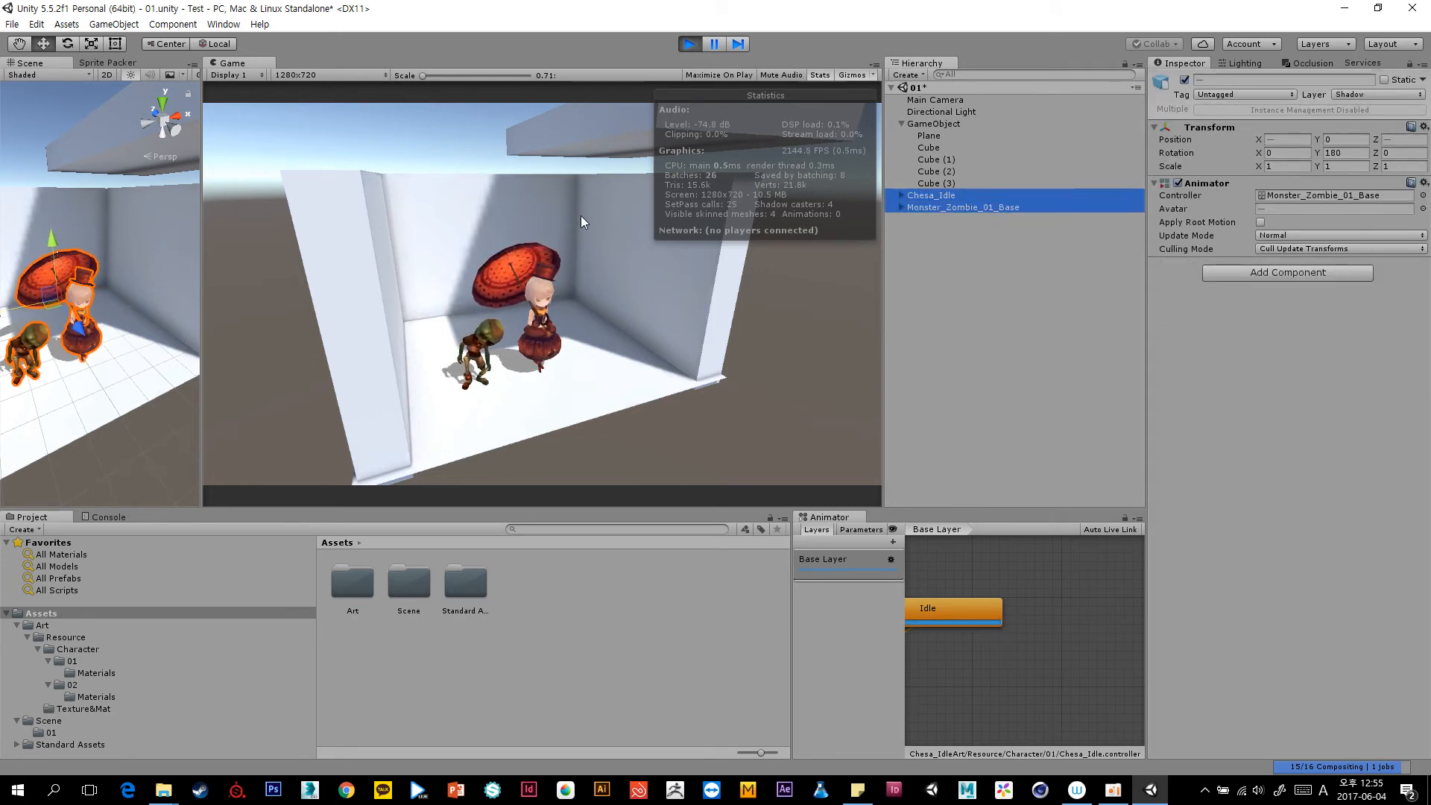
scroll(105, 388, up, 1)
scroll(106, 388, down, 4)
scroll(105, 390, up, 4)
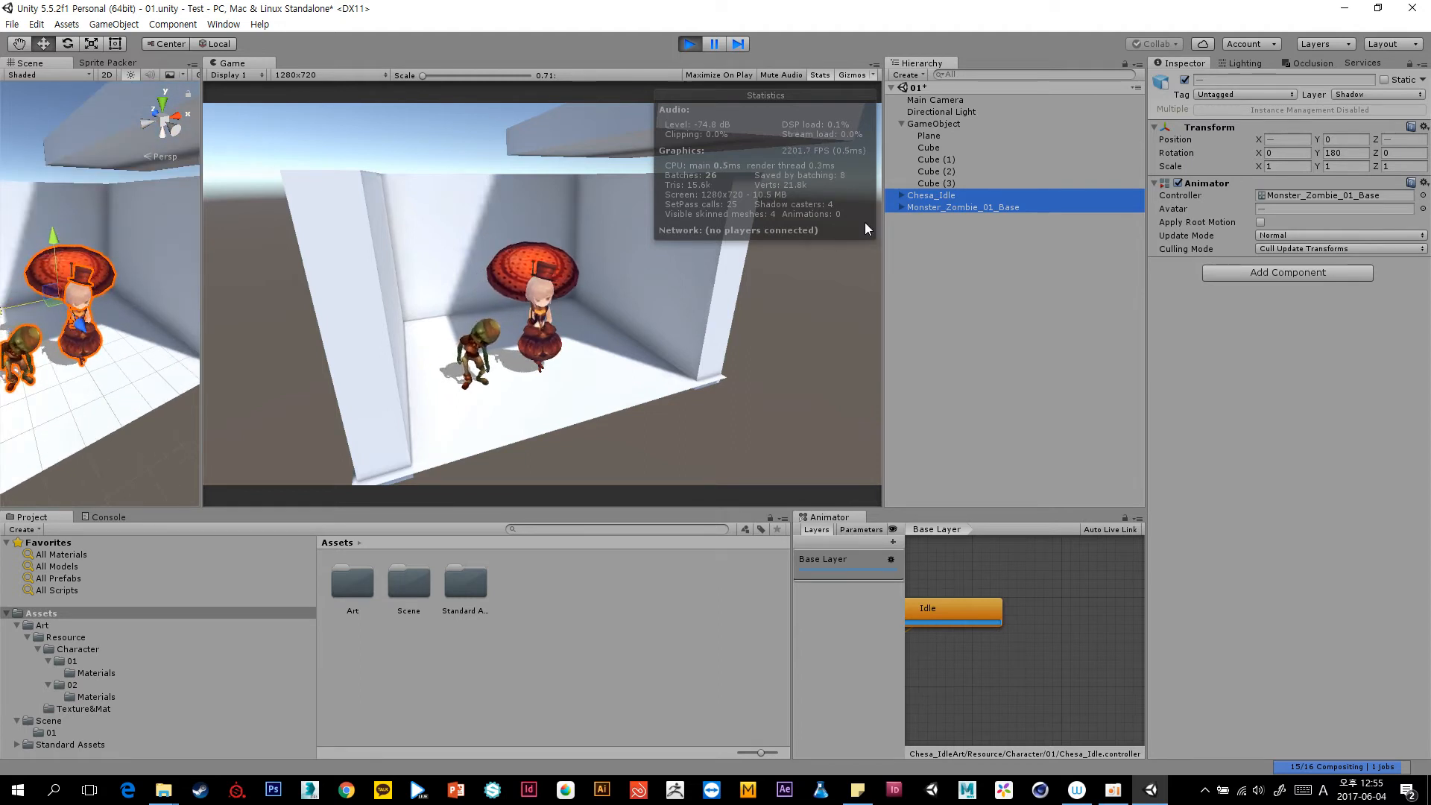
click(989, 212)
click(990, 195)
ctrl+click(985, 209)
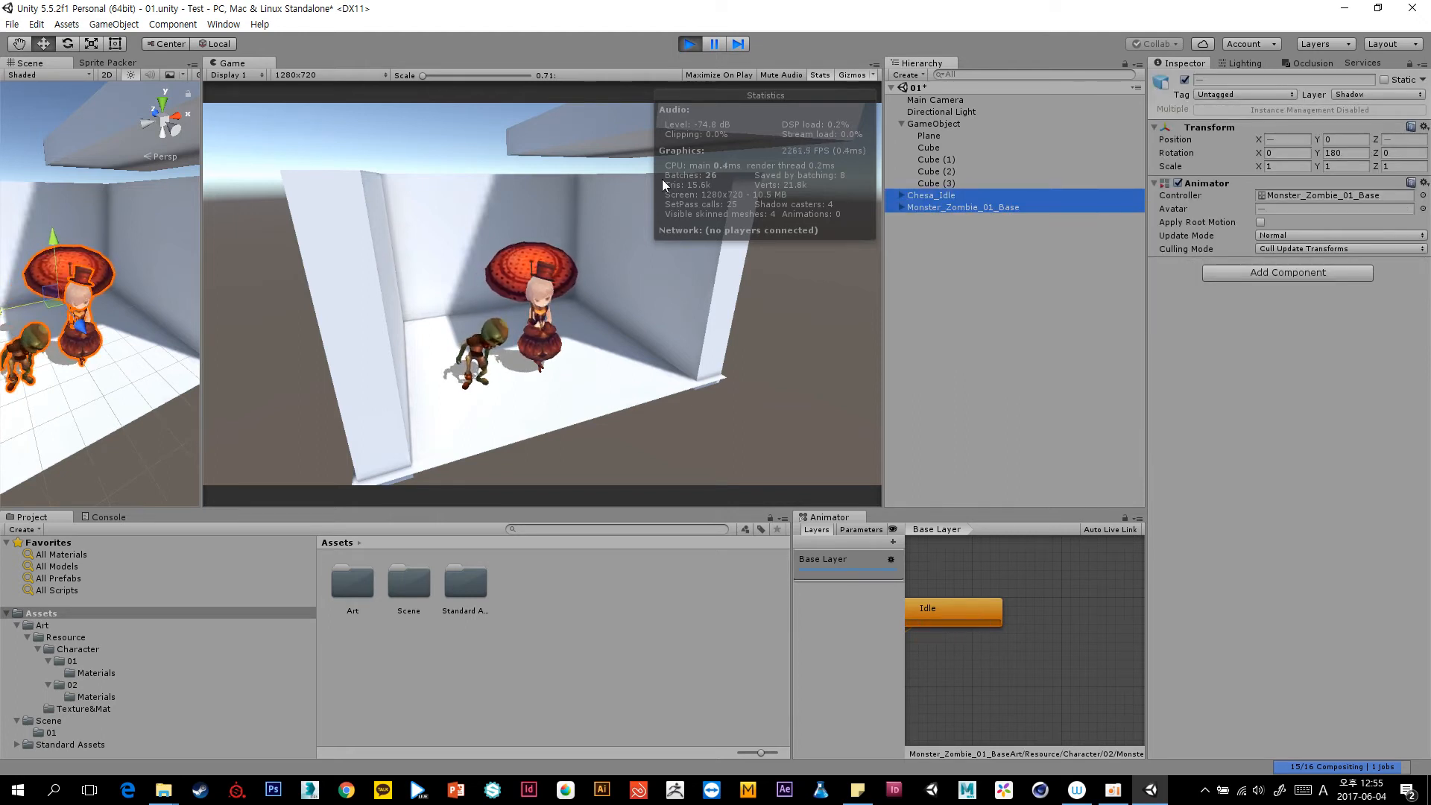
click(1031, 453)
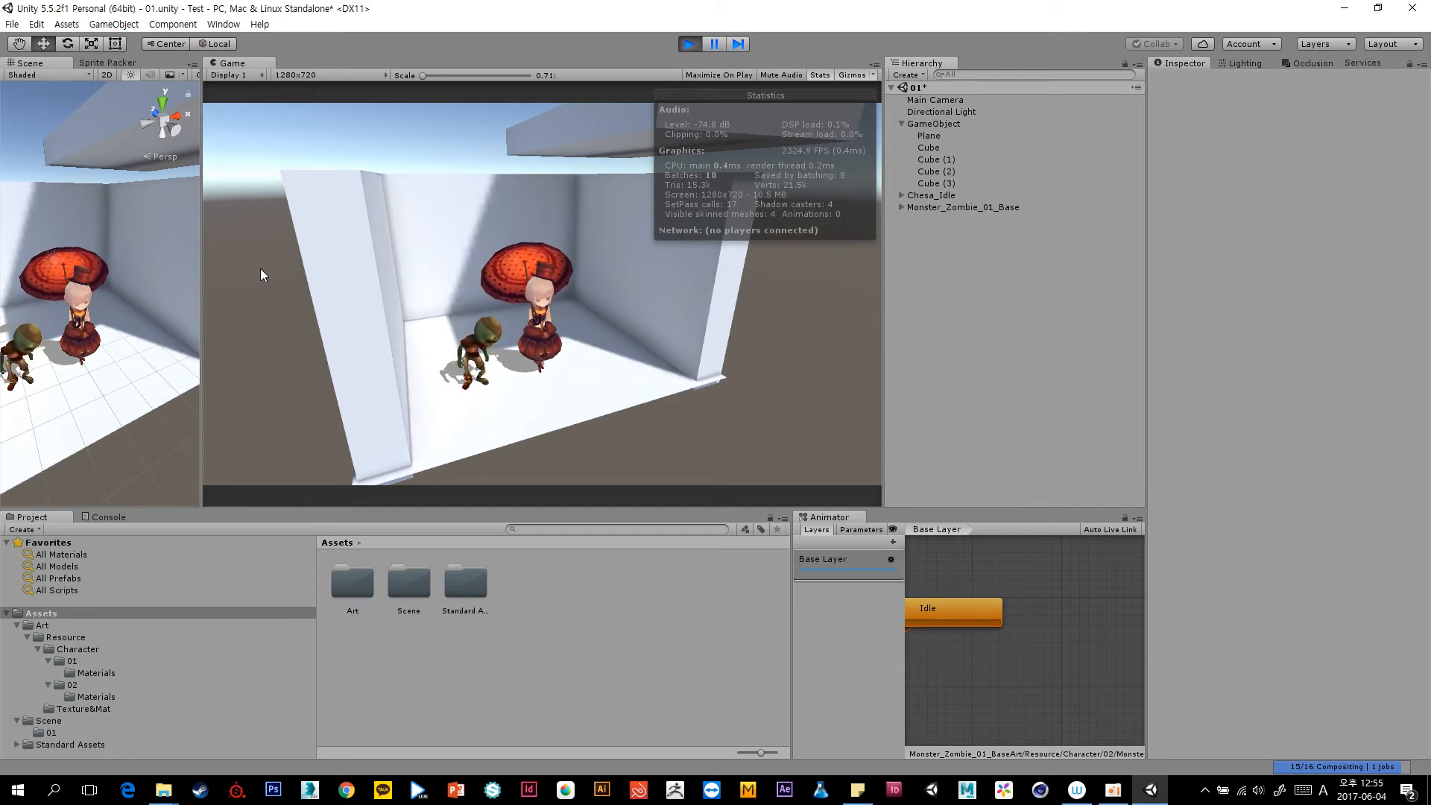
Check the animated characters' shadows in a temporarily widened Scene view, narrow it again, and stop play mode.
drag(201, 371, 320, 370)
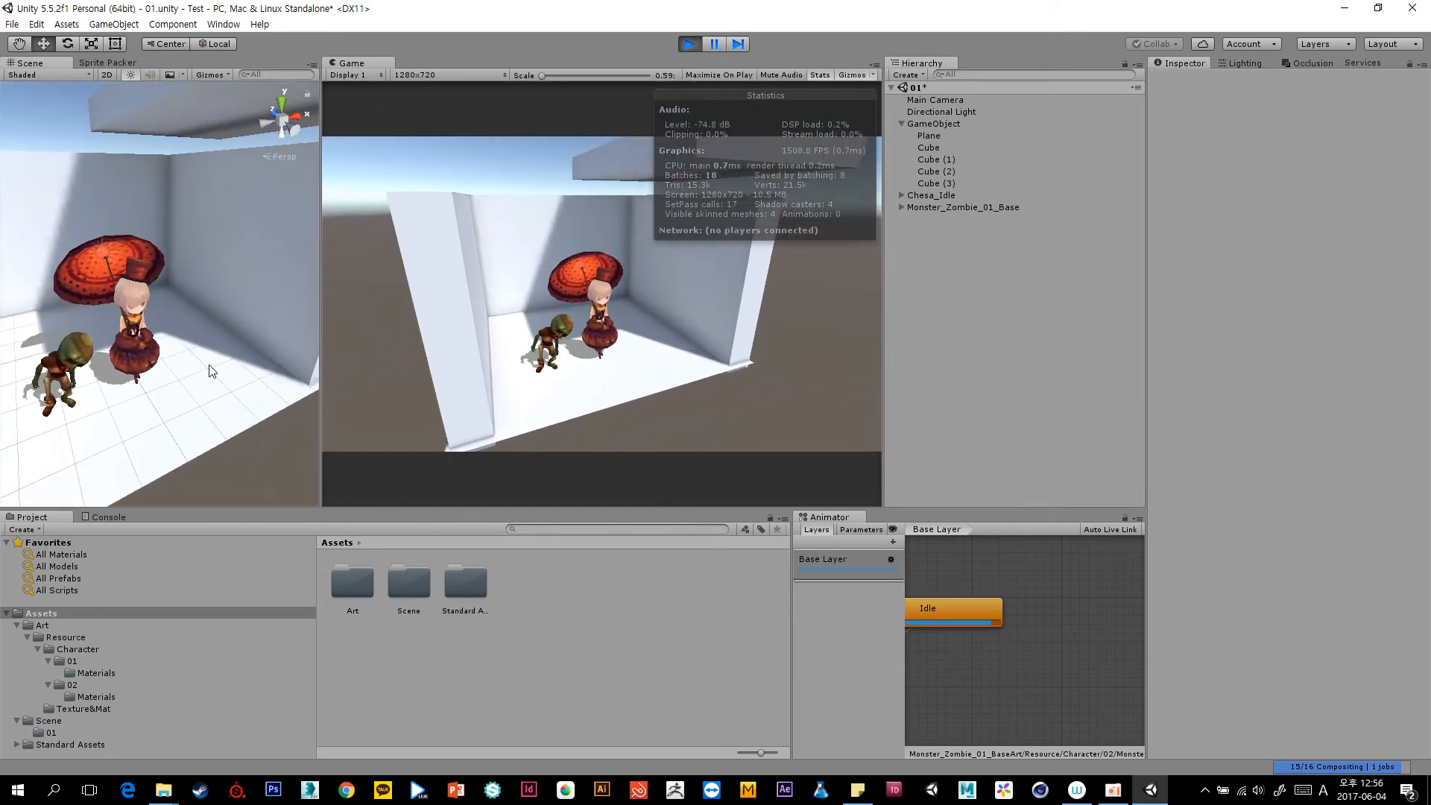
scroll(208, 367, down, 5)
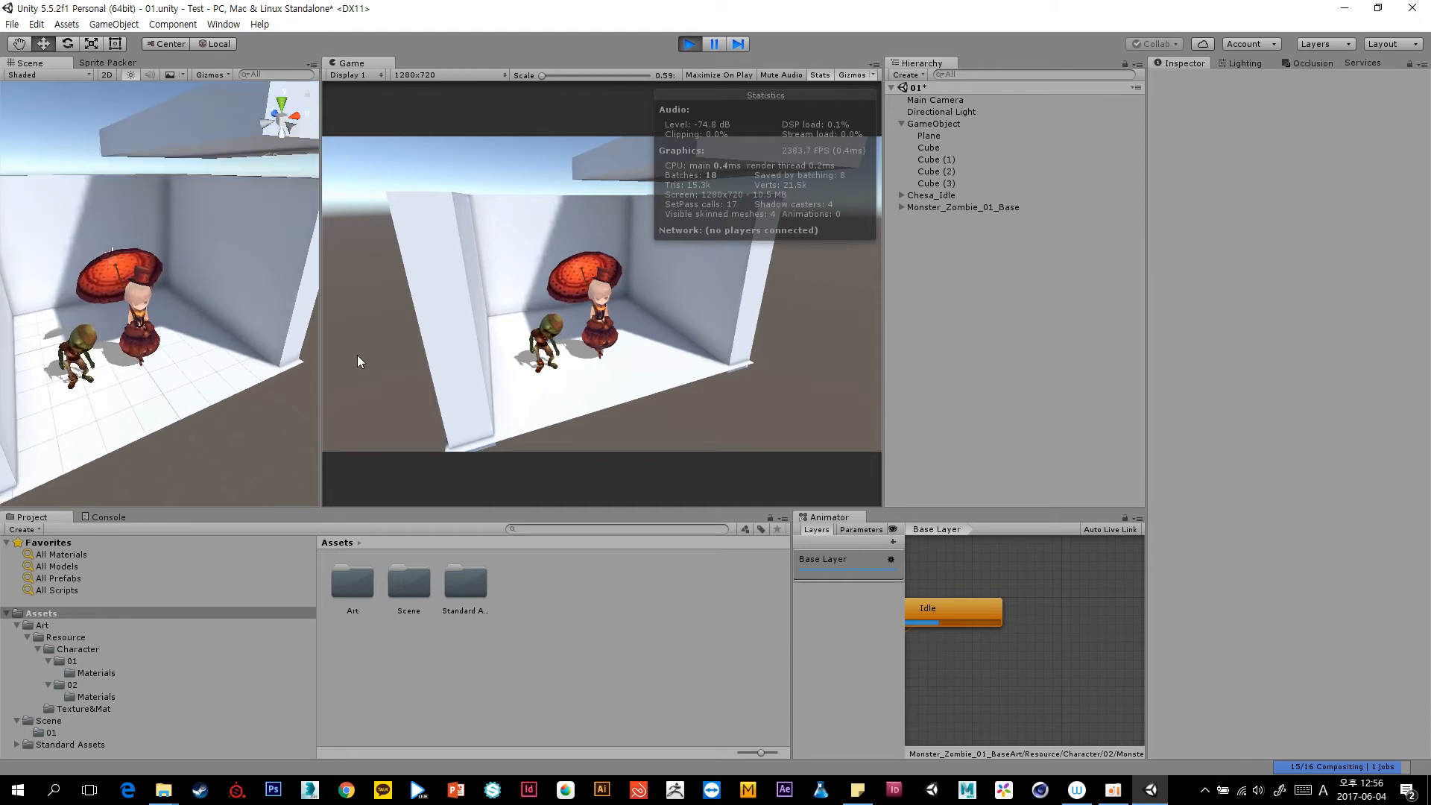
drag(323, 368, 224, 385)
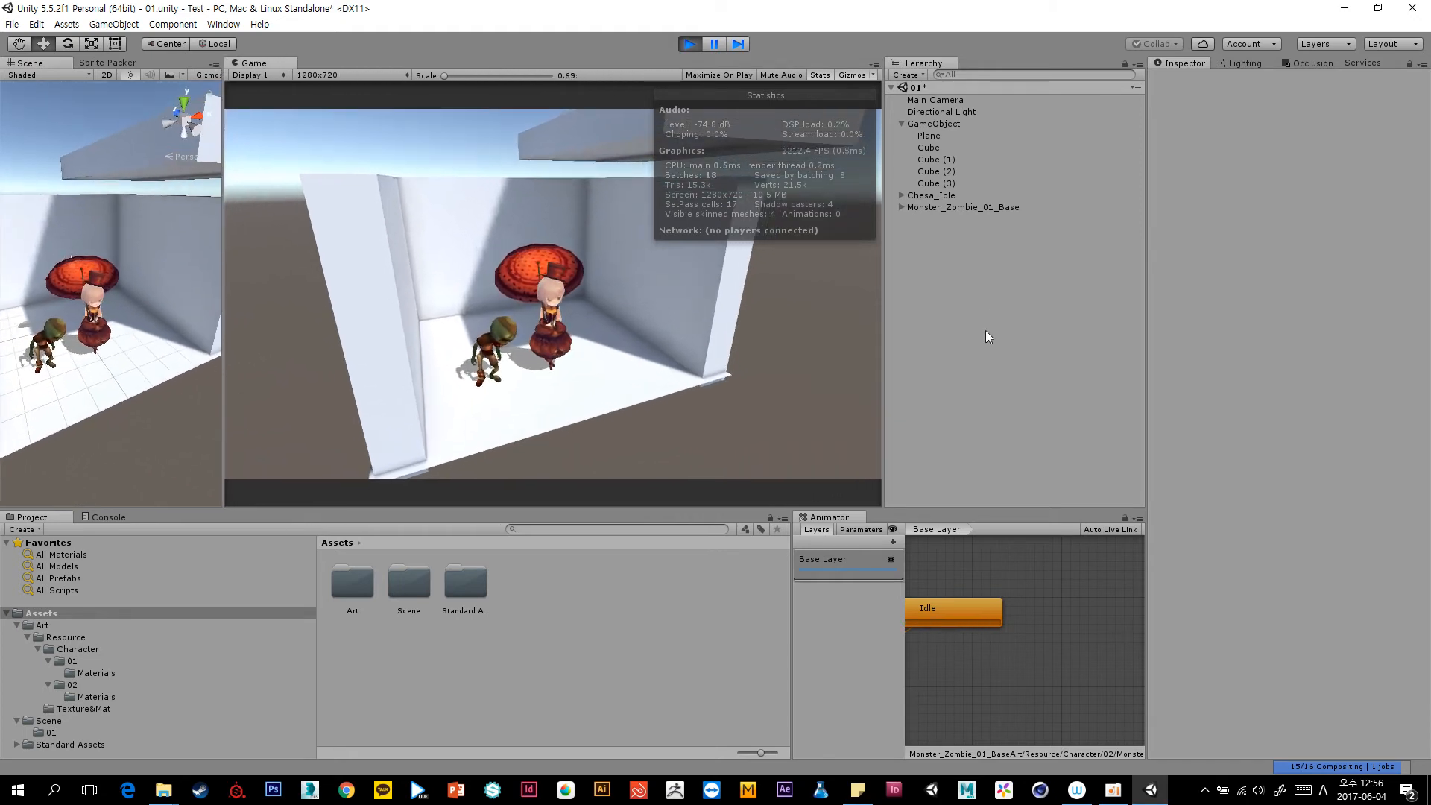
click(689, 44)
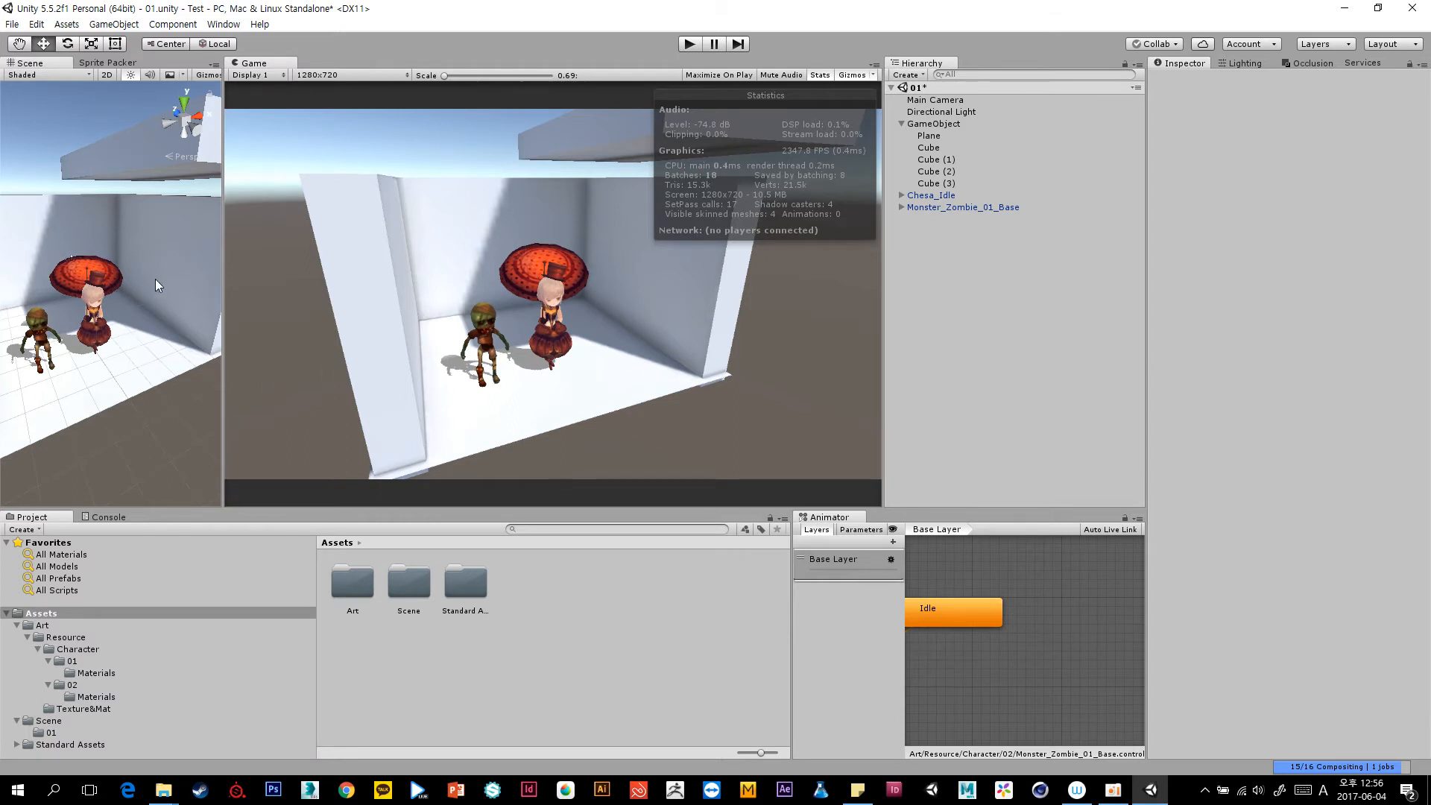
Set the Directional Light's Render Mode to Important, keeping its Culling Mask at Everything.
click(970, 208)
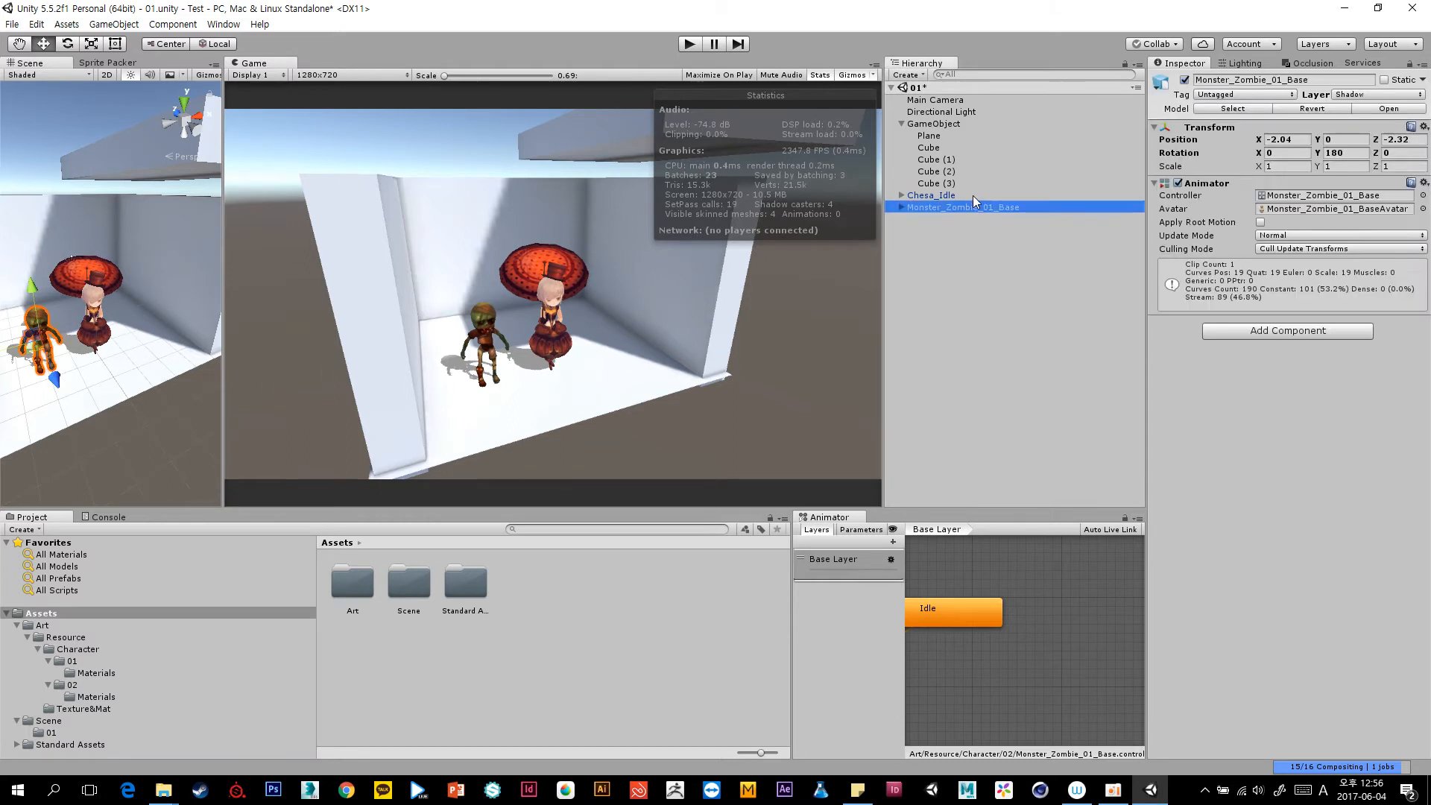
click(972, 196)
click(984, 111)
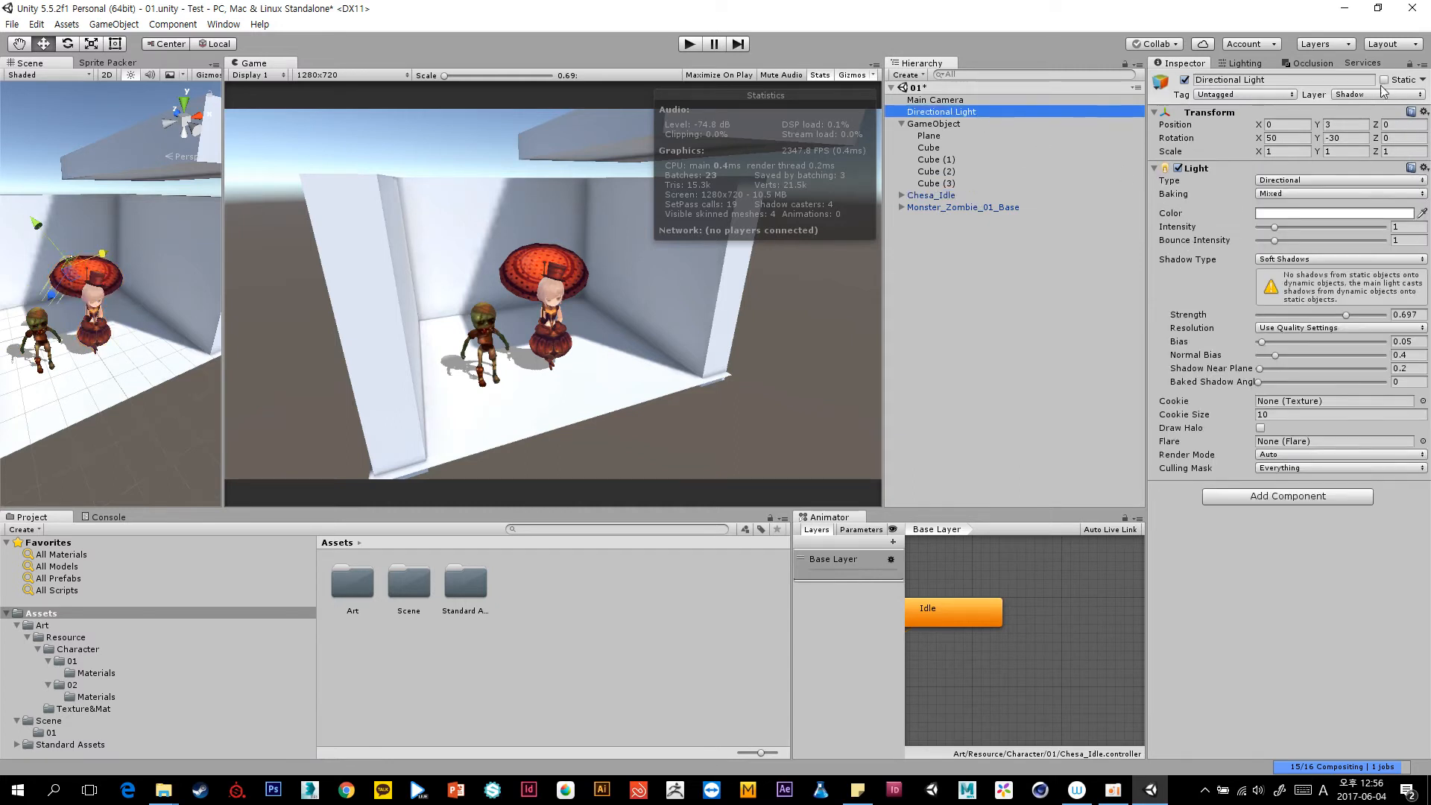
click(1360, 97)
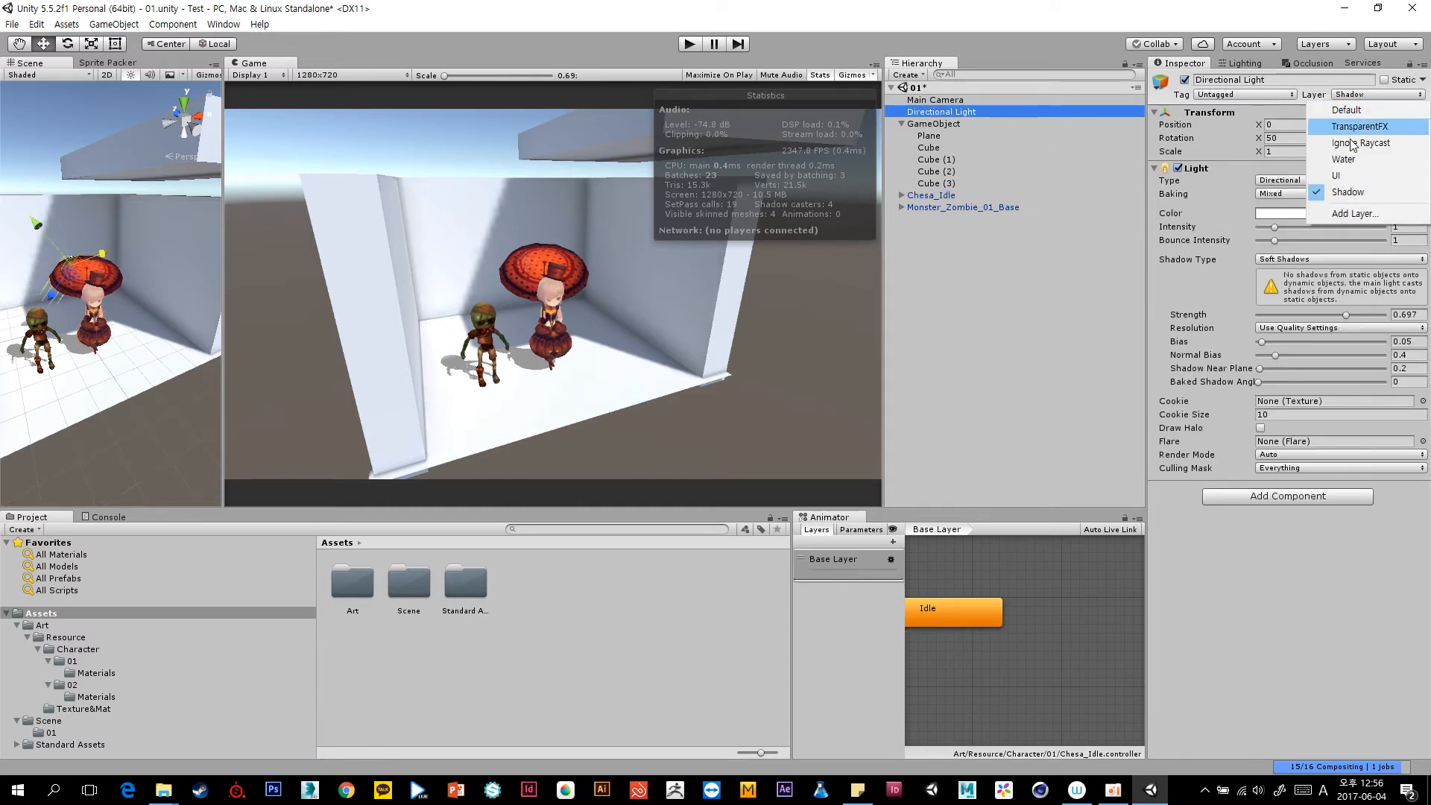
click(1255, 469)
click(1269, 468)
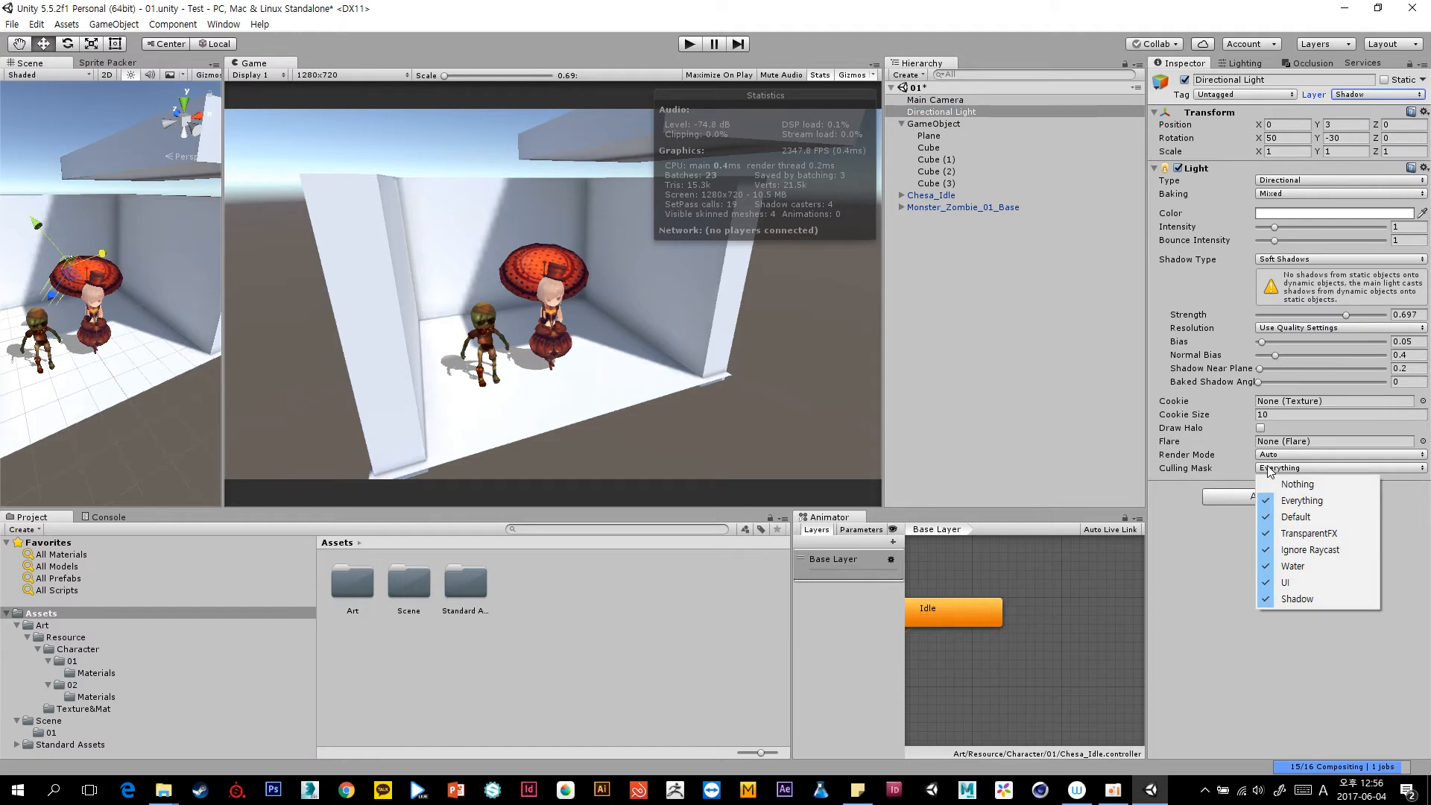
click(1297, 455)
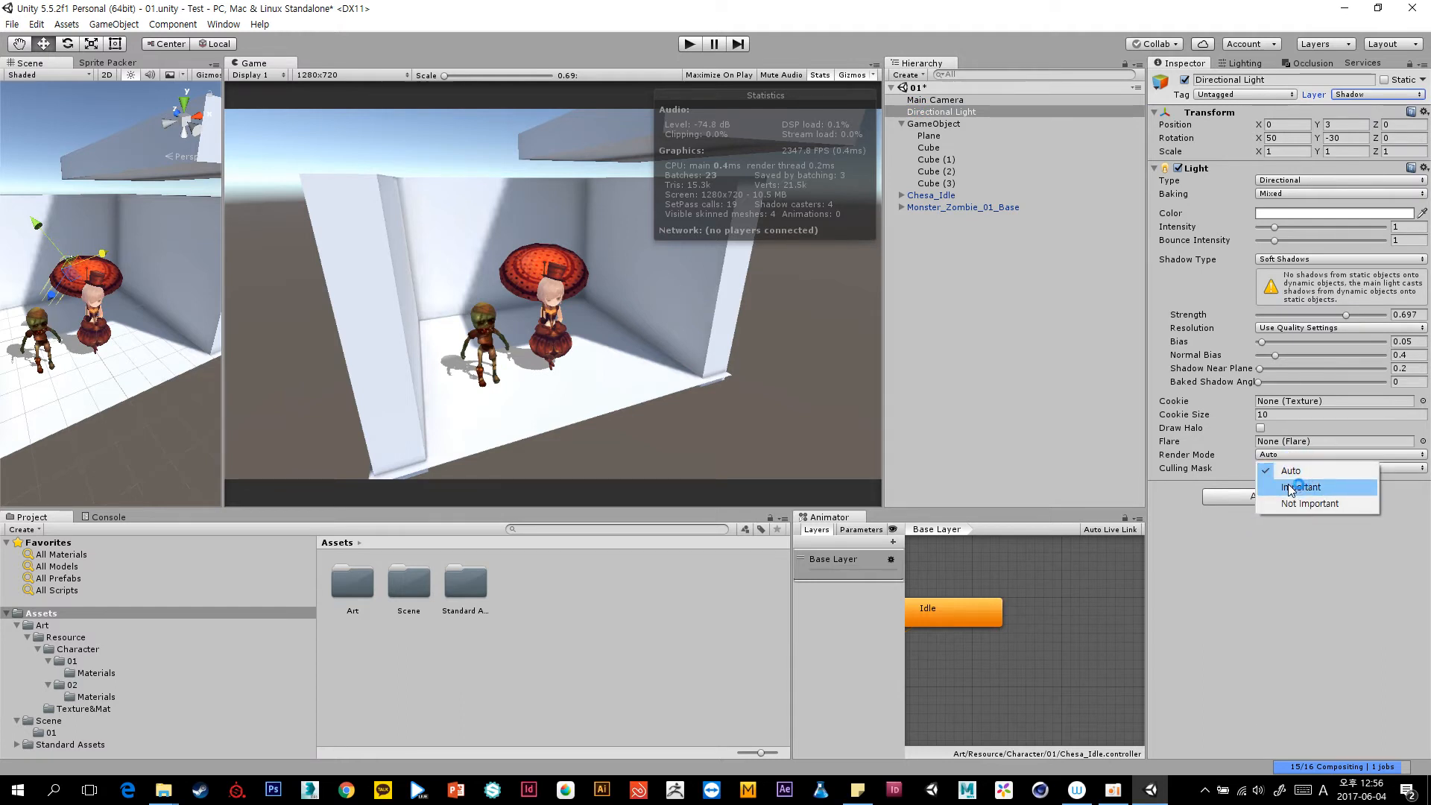
click(1291, 488)
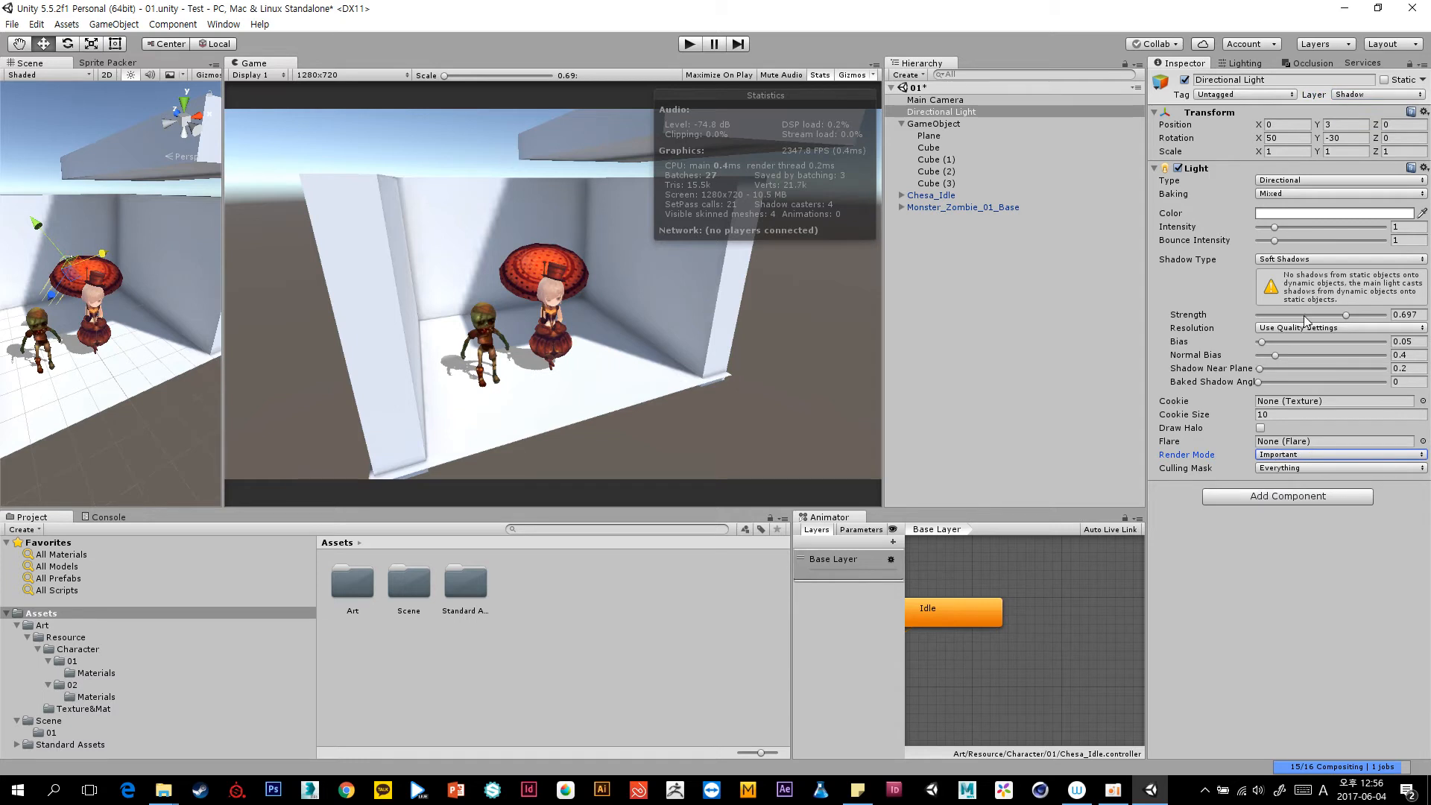
Review the scene's lighting settings, collapse General GI, and show the Main Camera's properties.
click(1244, 65)
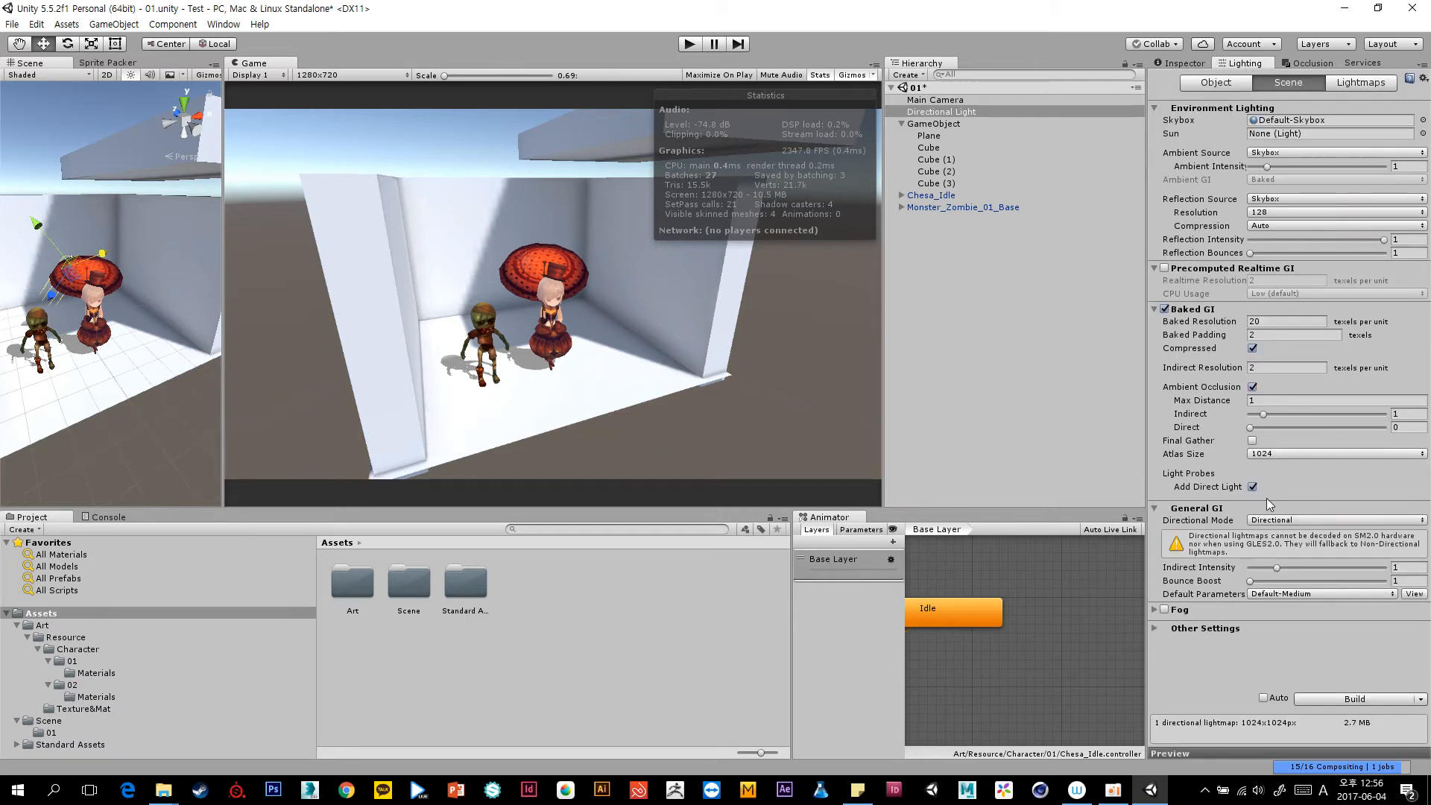
click(1154, 509)
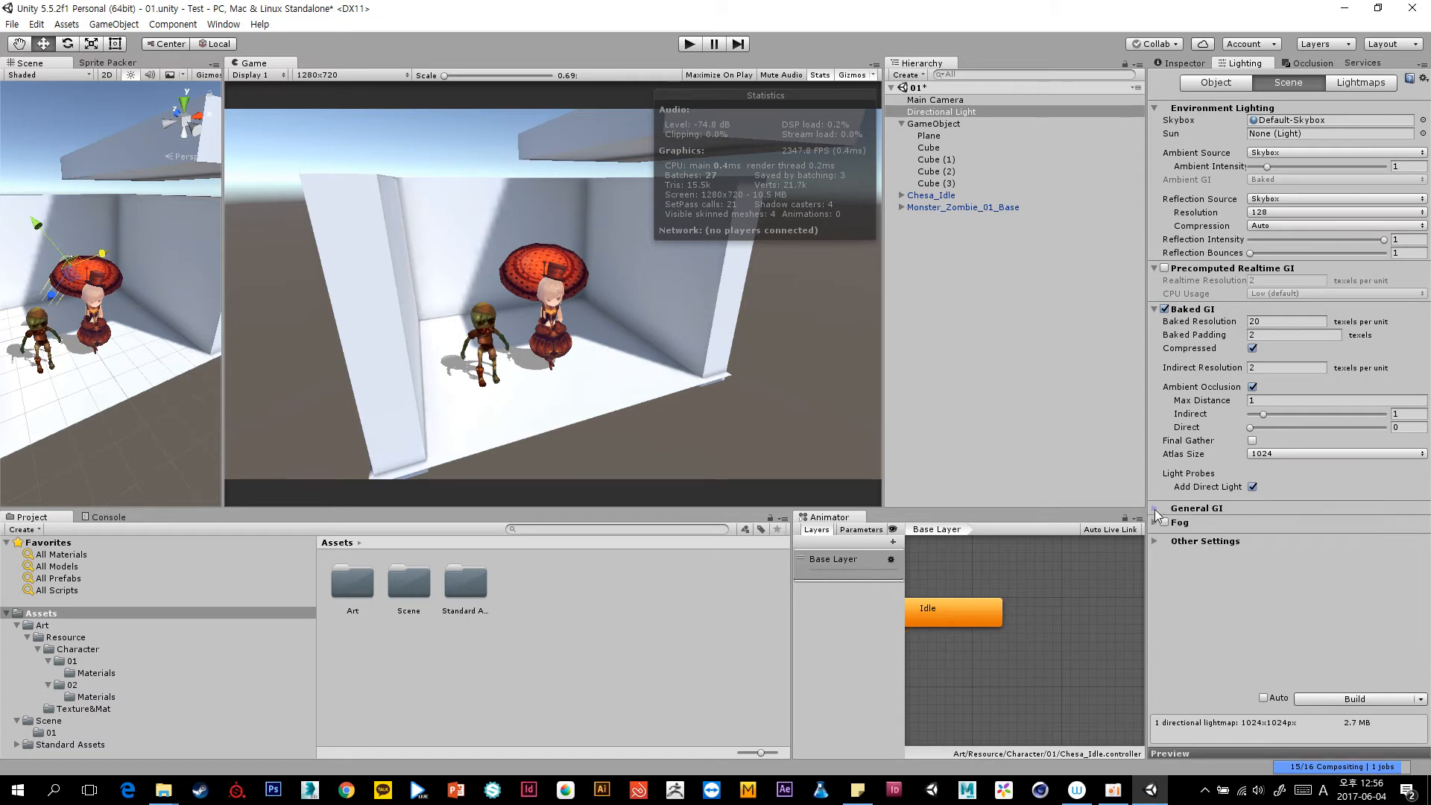
click(938, 100)
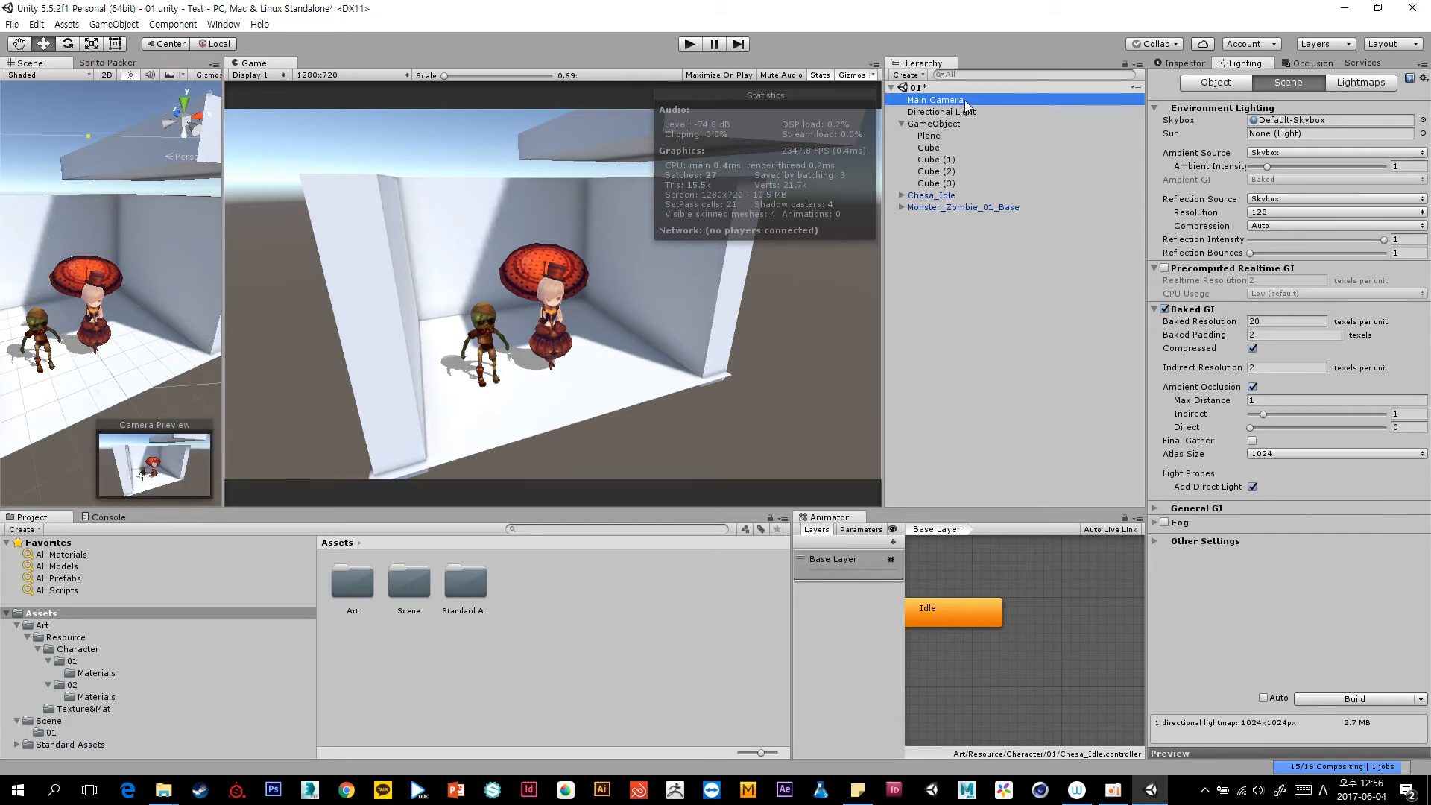
click(1181, 66)
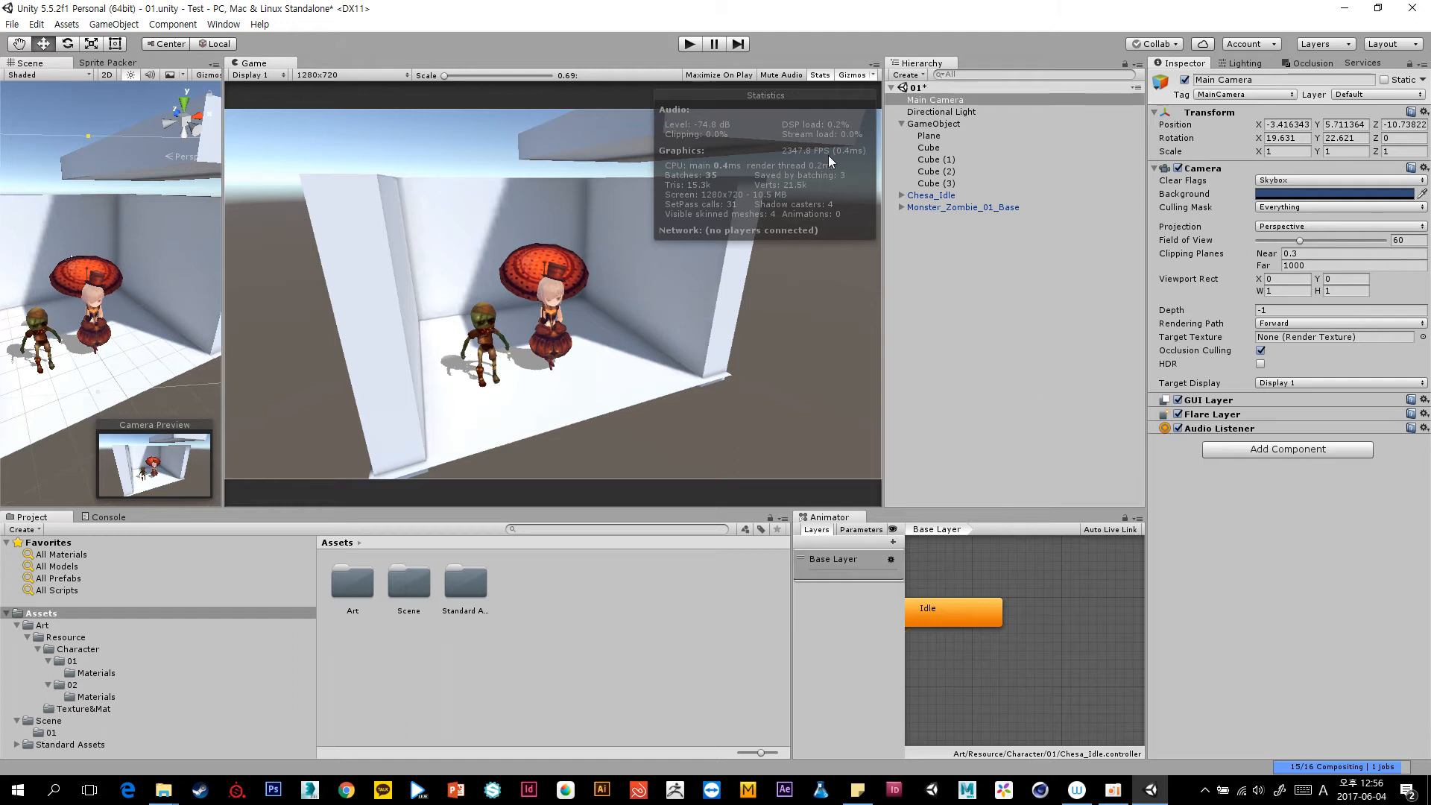
Start play mode with nothing selected and examine the characters' shadows from several angles in a widened Scene view.
click(691, 45)
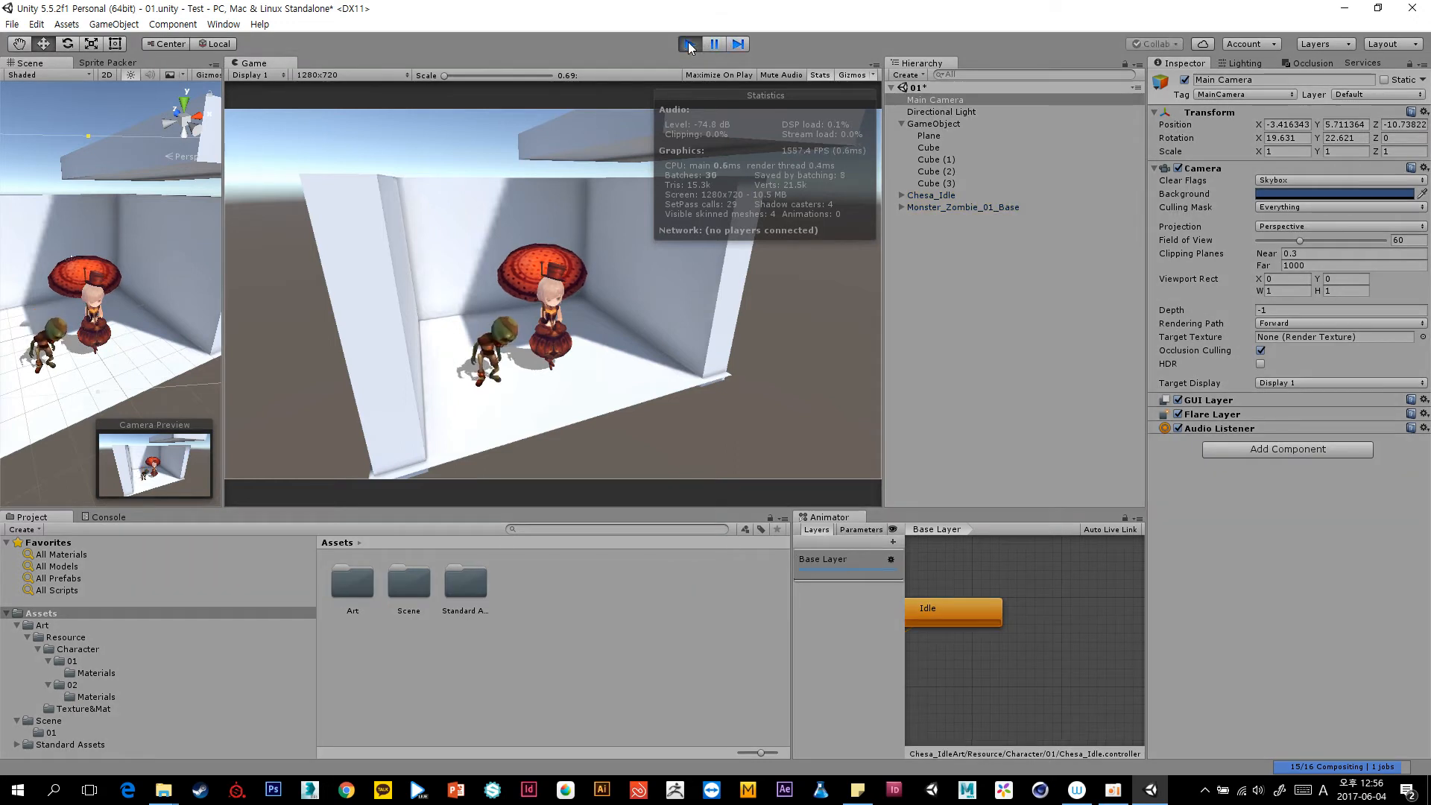
click(933, 244)
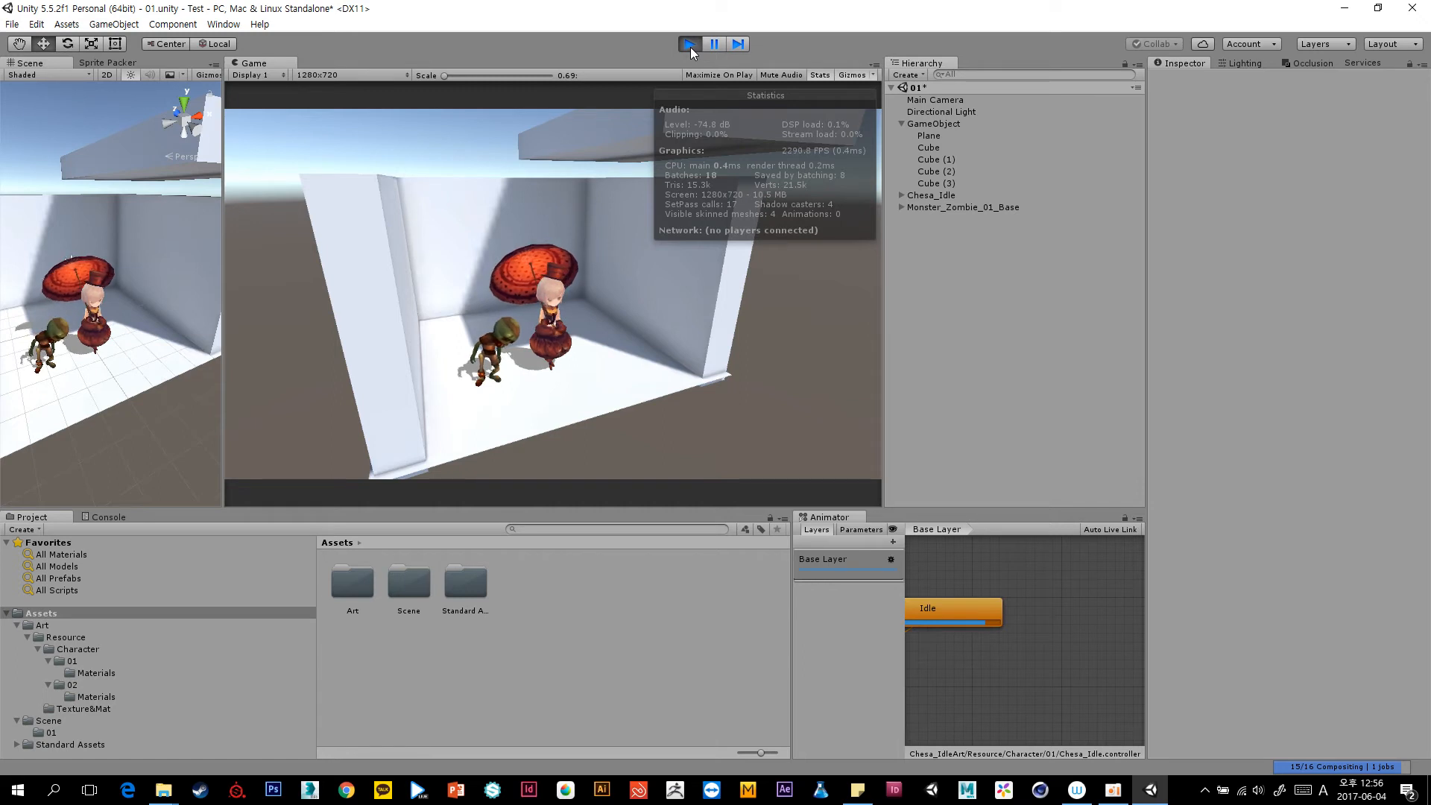
drag(221, 442, 556, 442)
middle_drag(227, 382, 276, 306)
scroll(299, 347, up, 8)
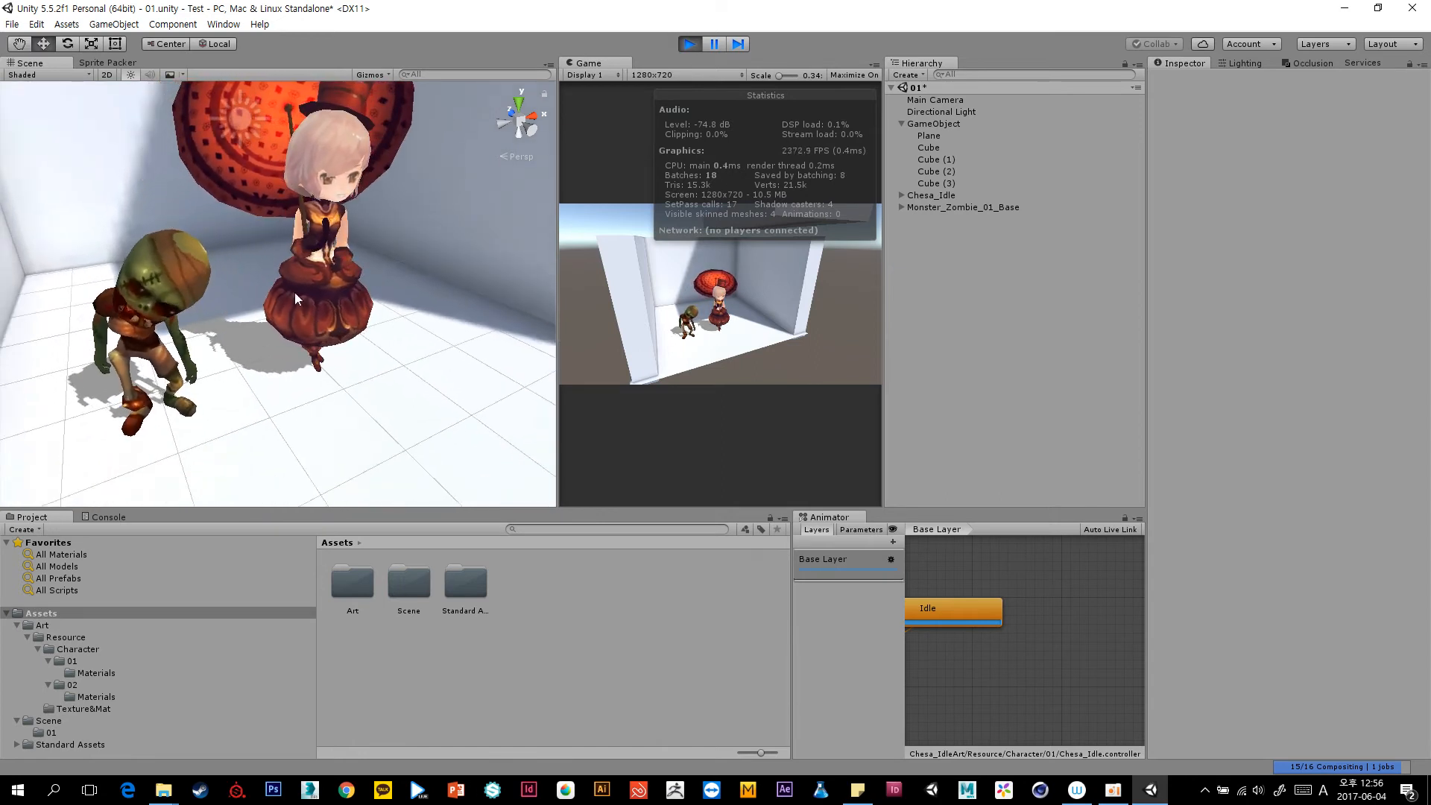
scroll(345, 338, down, 3)
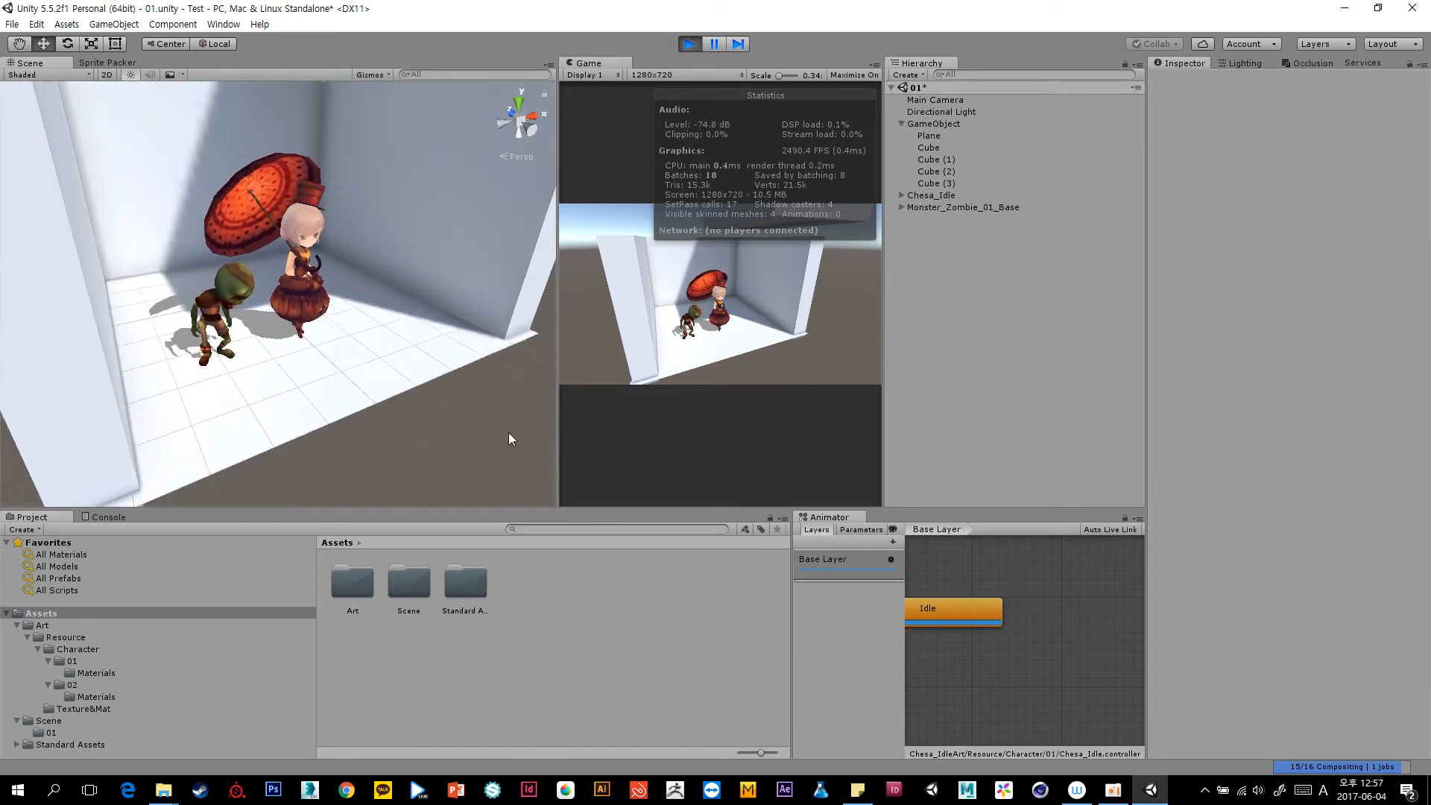
alt+drag(409, 284, 253, 409)
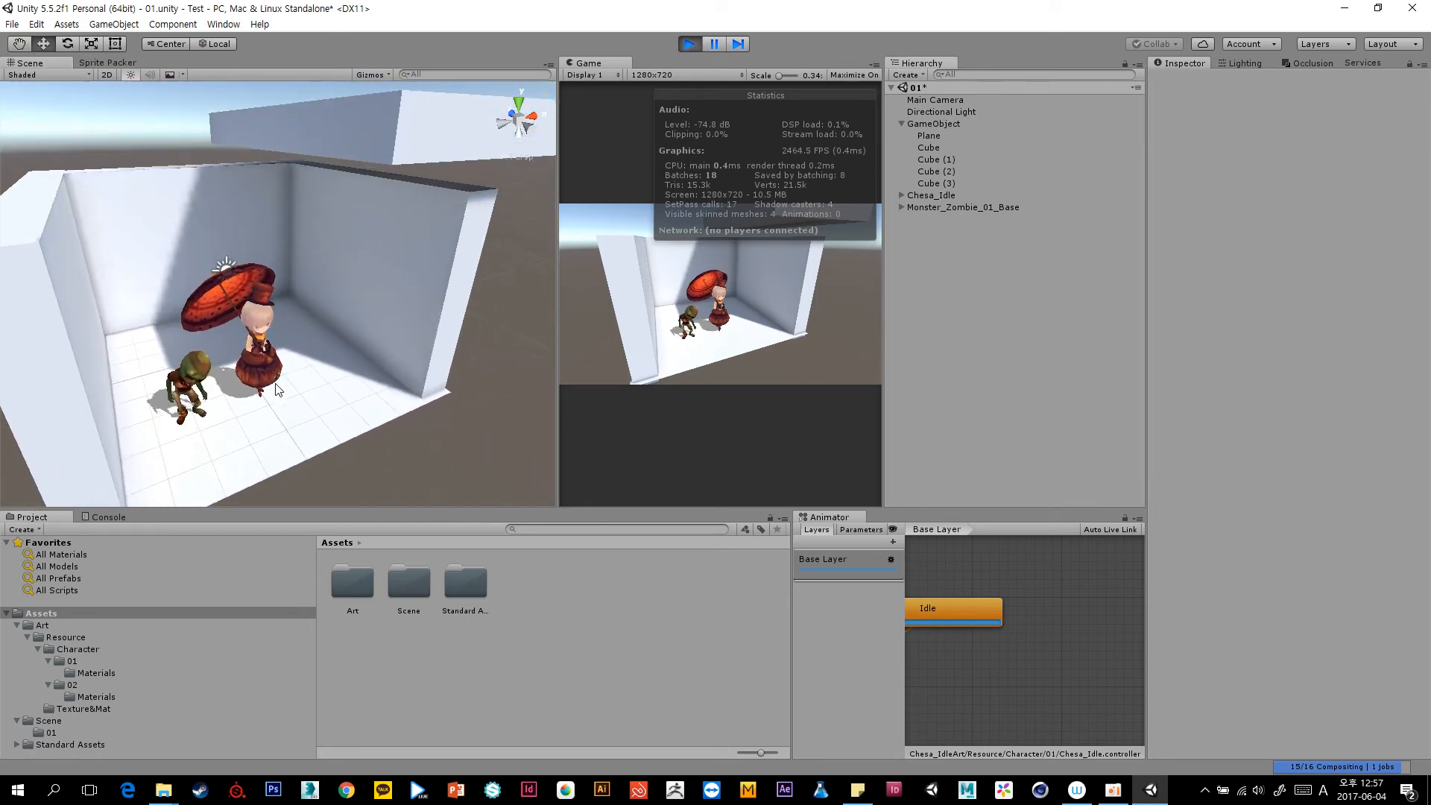
Inspect the RGB, RGB_0 and RGB_1 materials together in Character 01's Materials folder.
scroll(342, 358, up, 2)
click(93, 662)
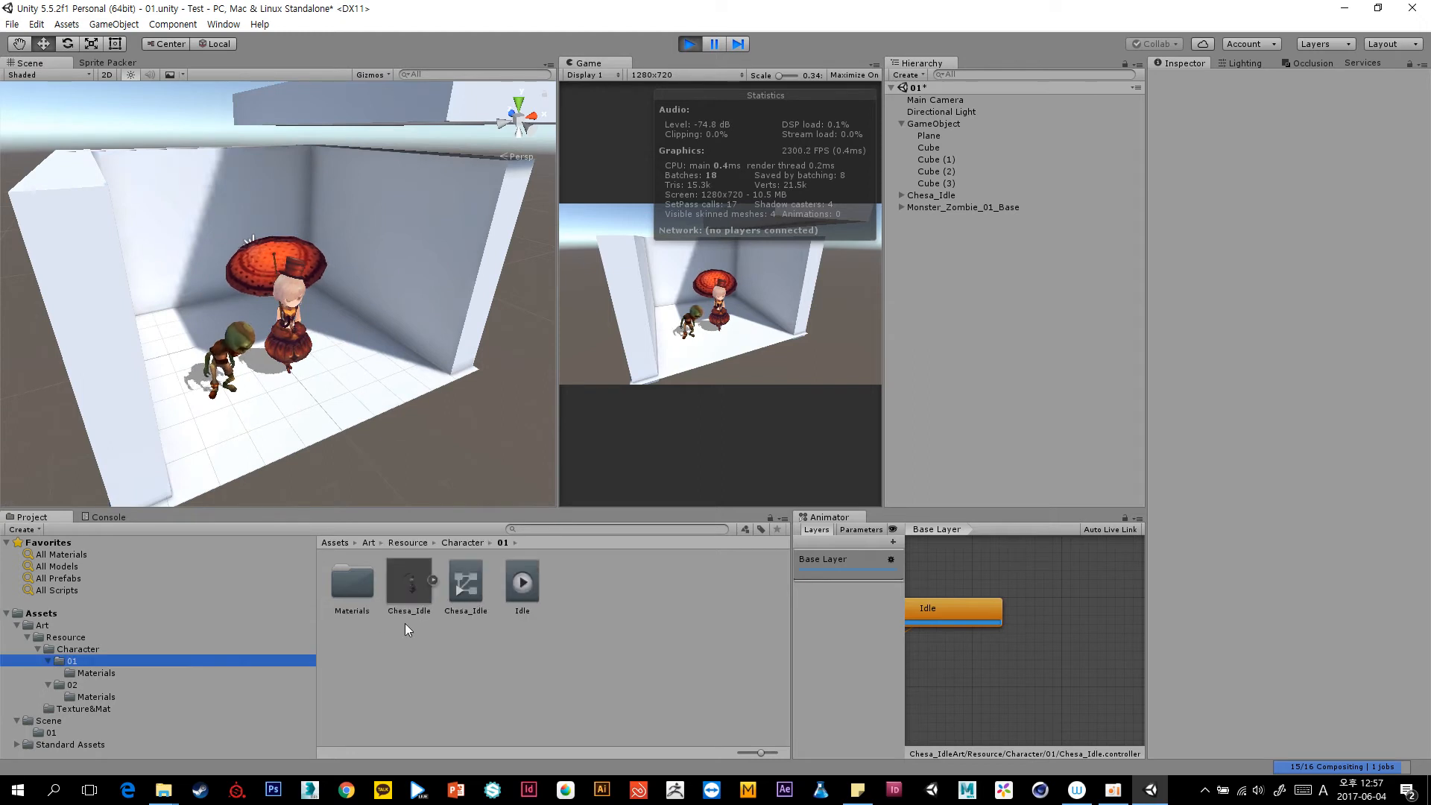
double_click(351, 580)
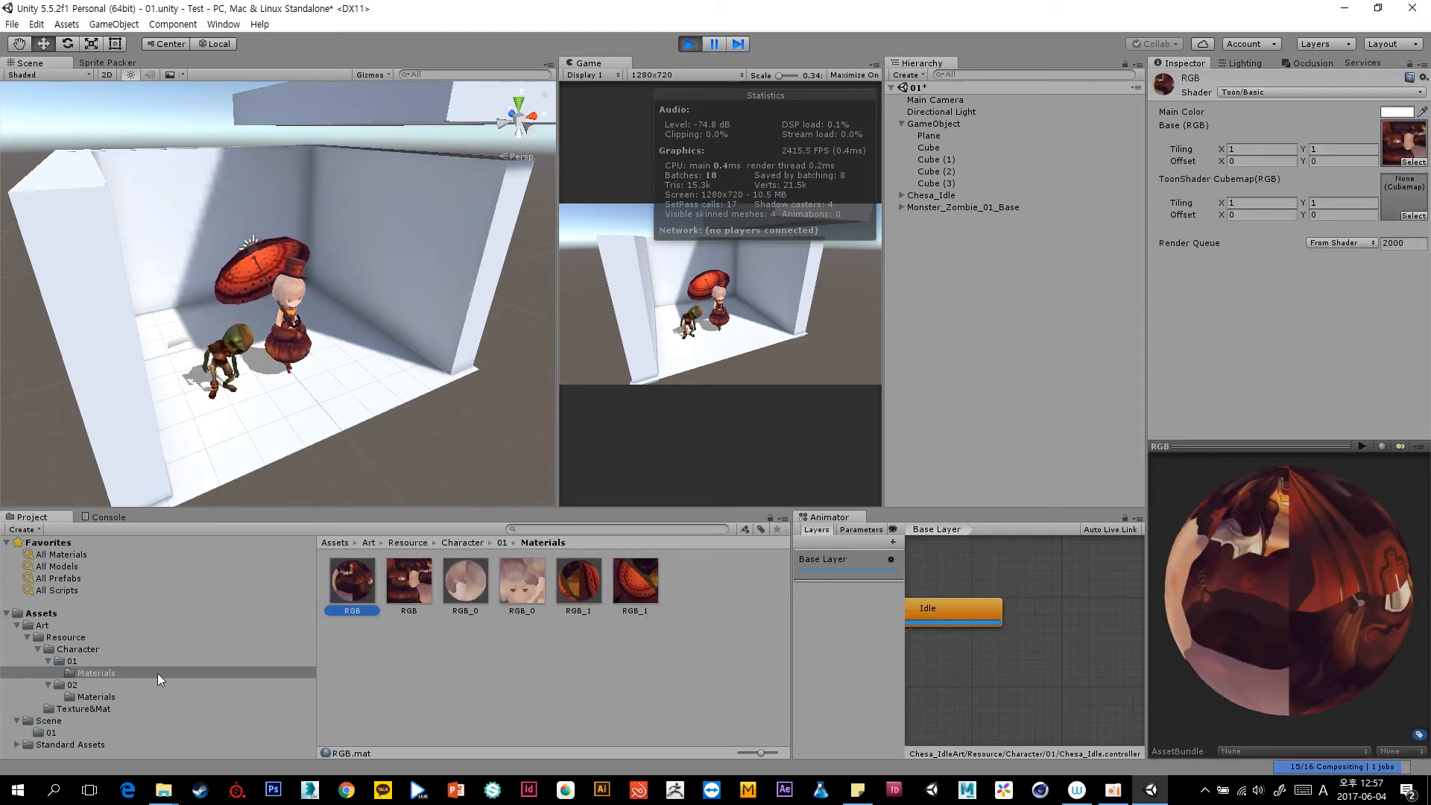
ctrl+click(466, 581)
ctrl+click(556, 584)
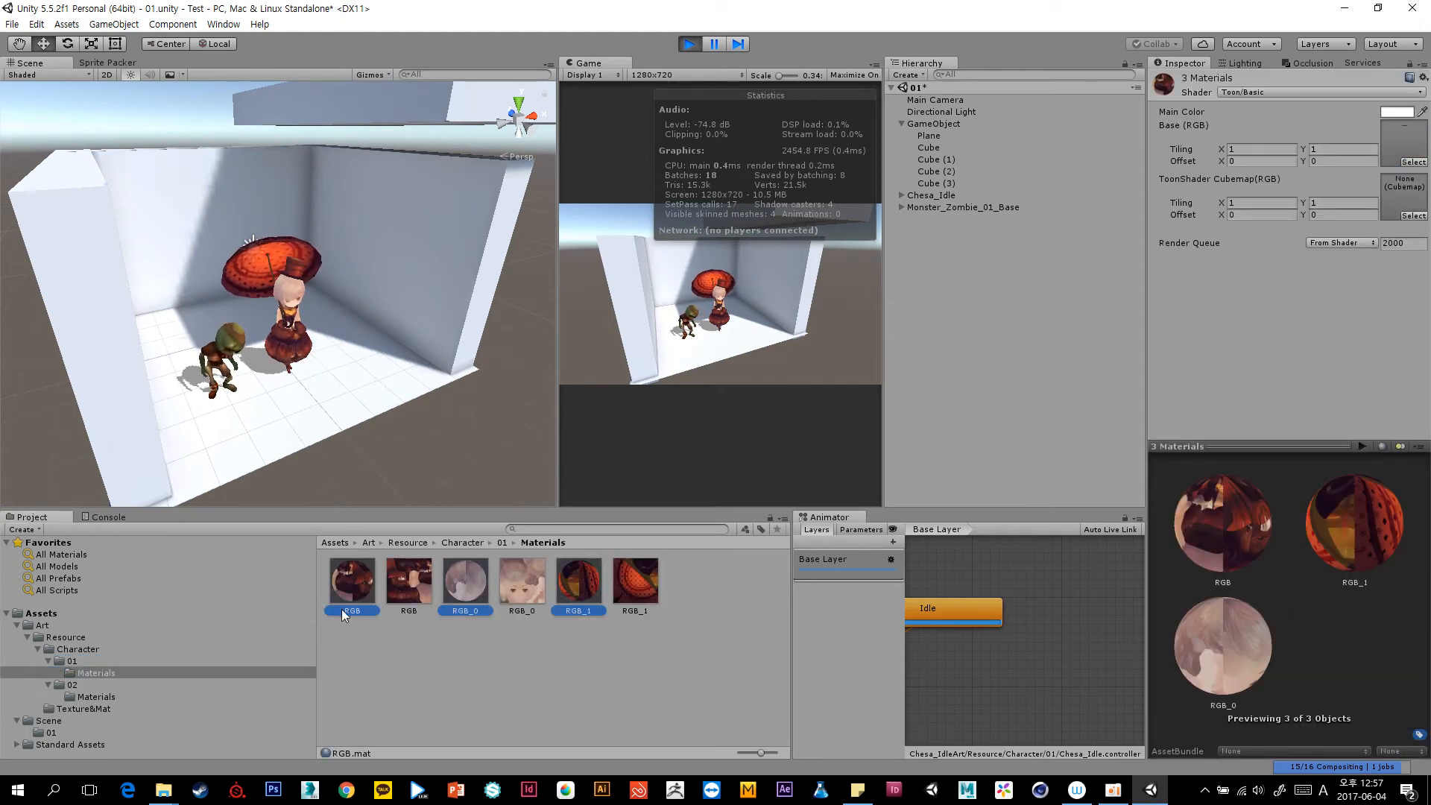
Inspect the RGB material and its RGB texture in Character 02's Materials folder, ending with the material selected.
click(144, 695)
click(363, 596)
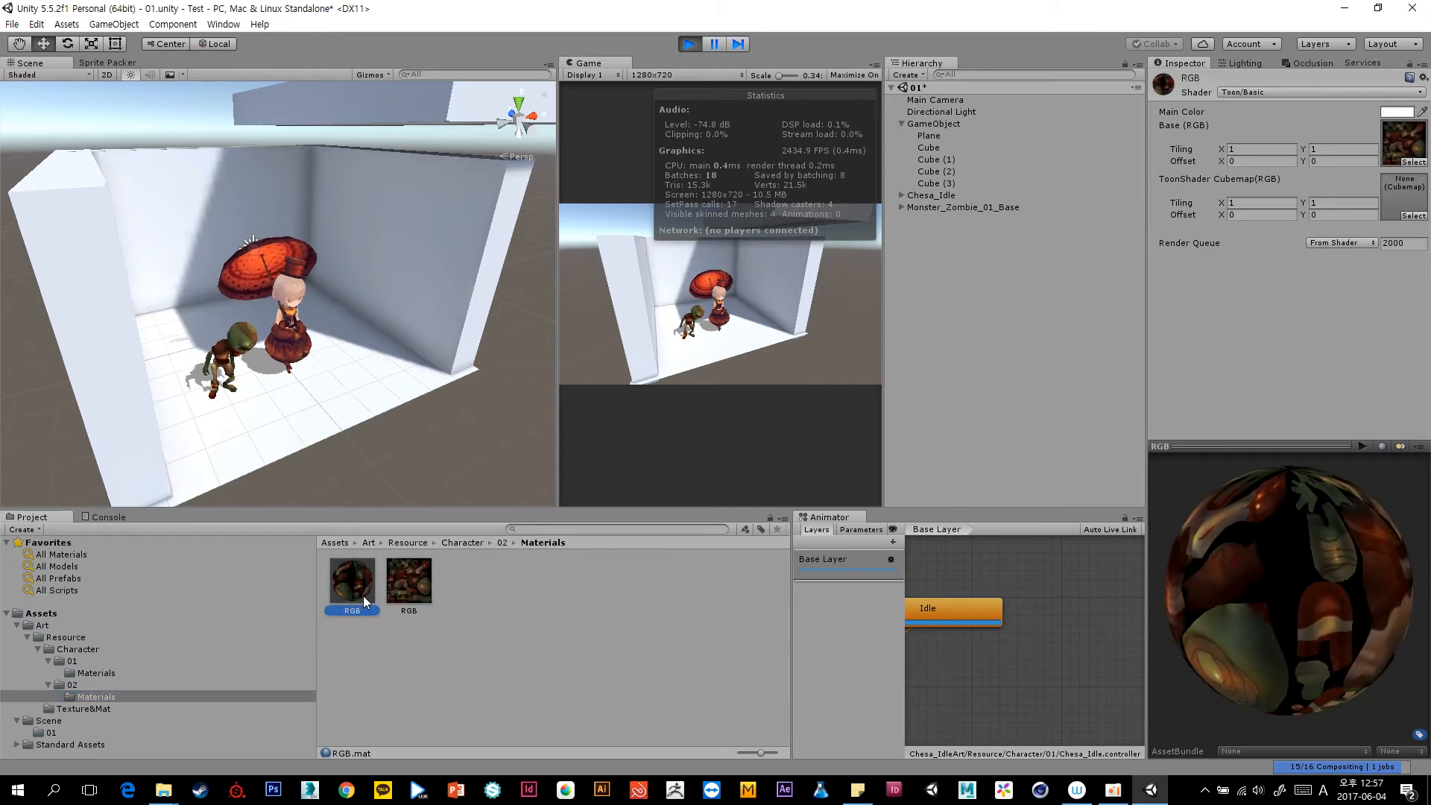
click(408, 593)
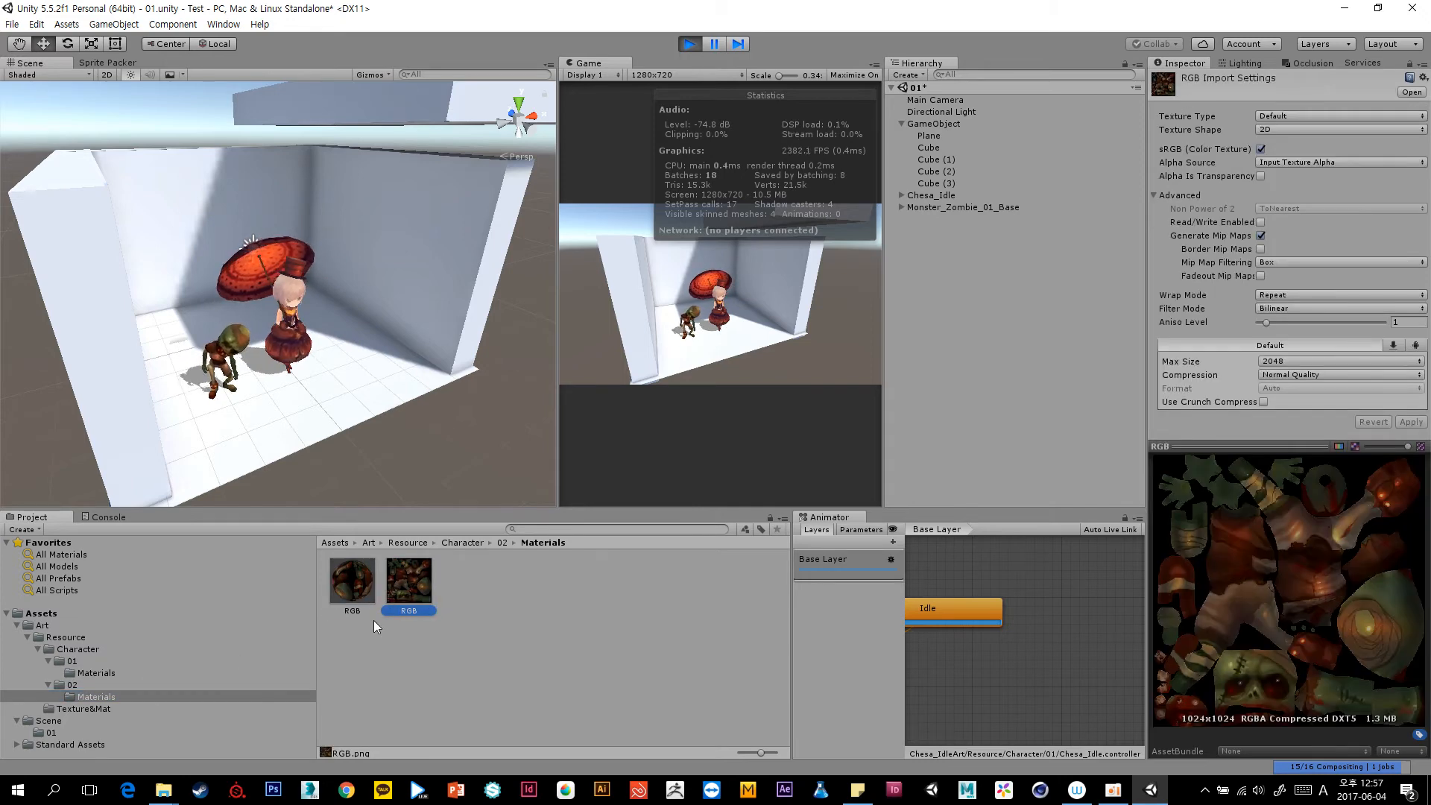
click(359, 592)
scroll(340, 456, up, 5)
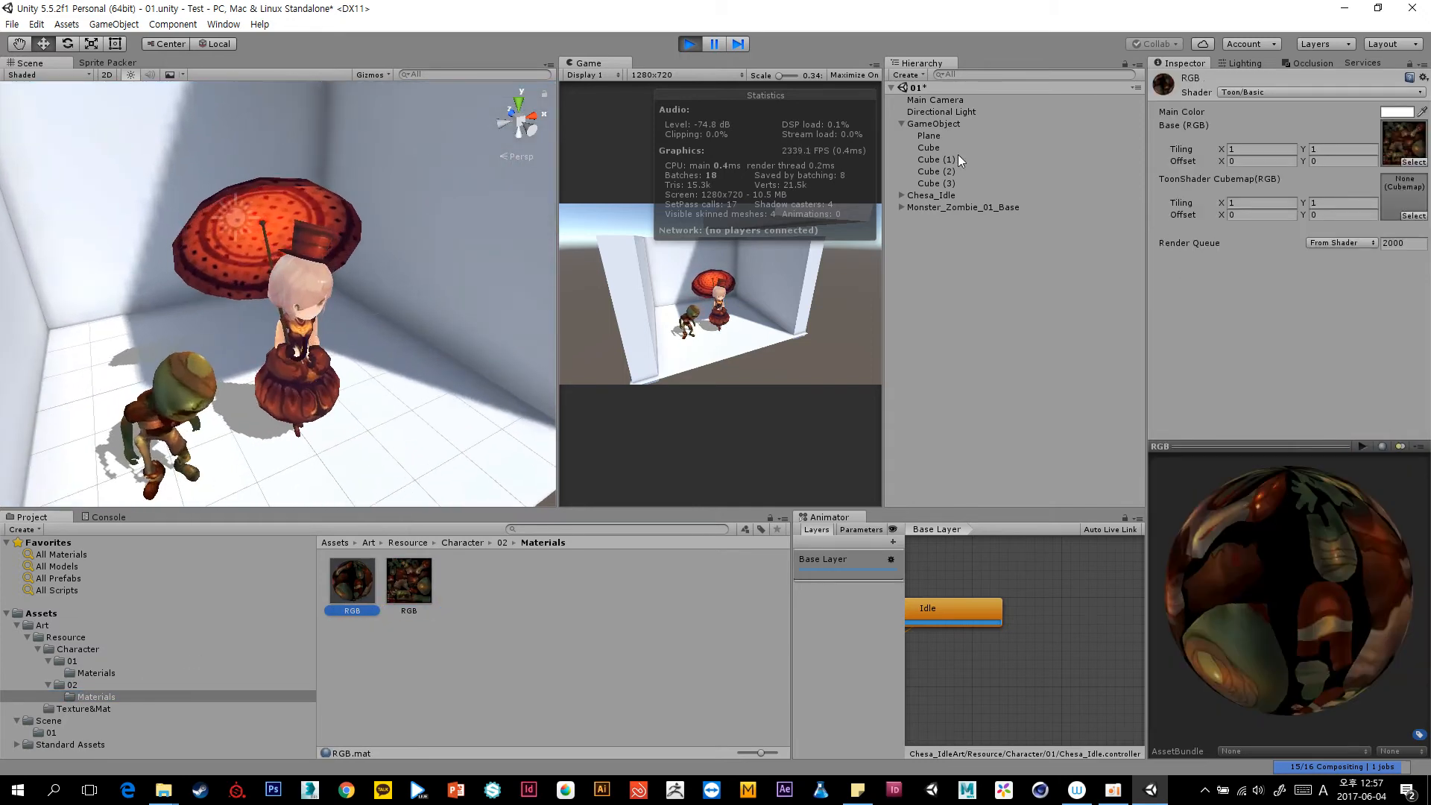
Collapse the GameObject group, stop play mode, and deactivate Chesa_Idle.
click(902, 119)
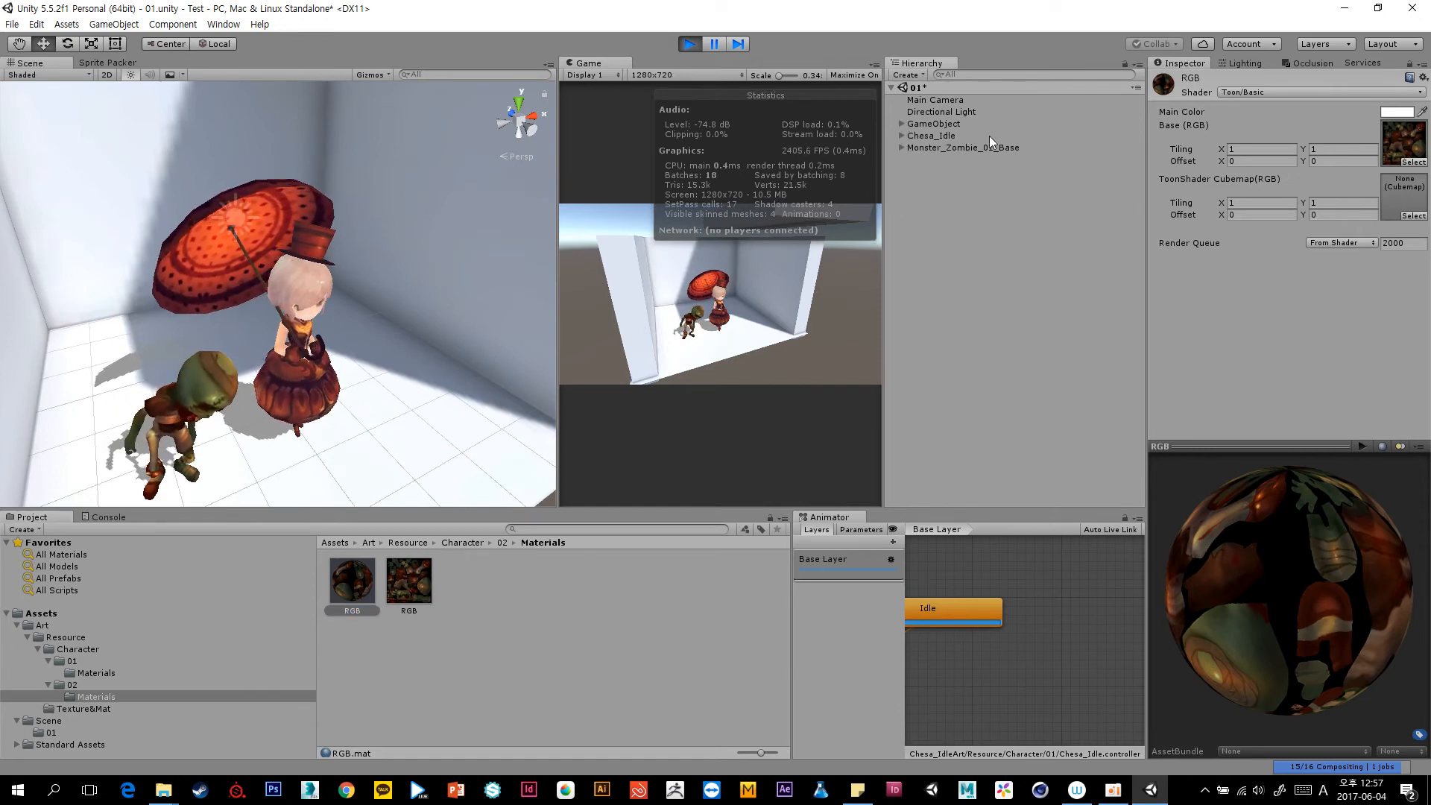
click(989, 136)
click(691, 43)
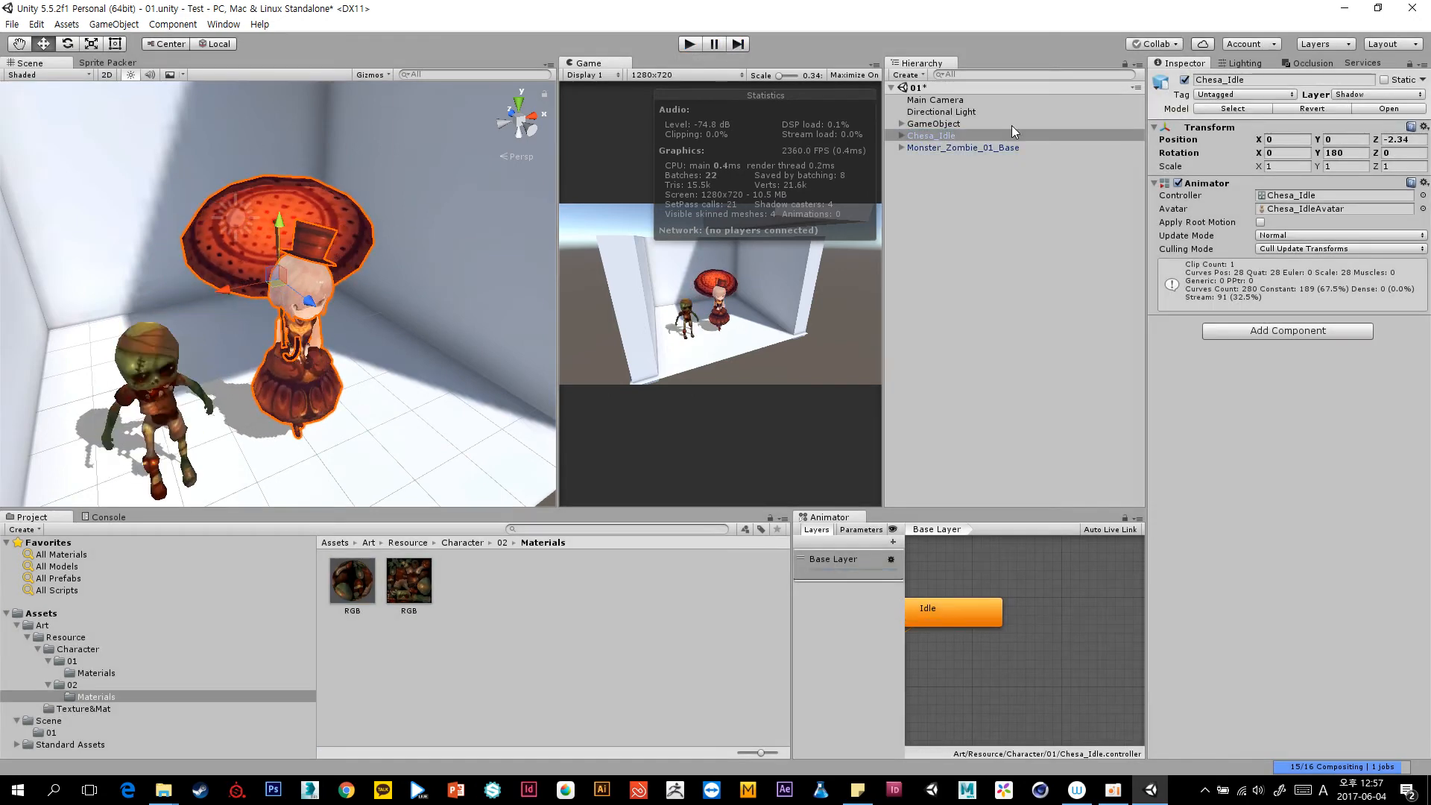
click(1184, 79)
click(959, 179)
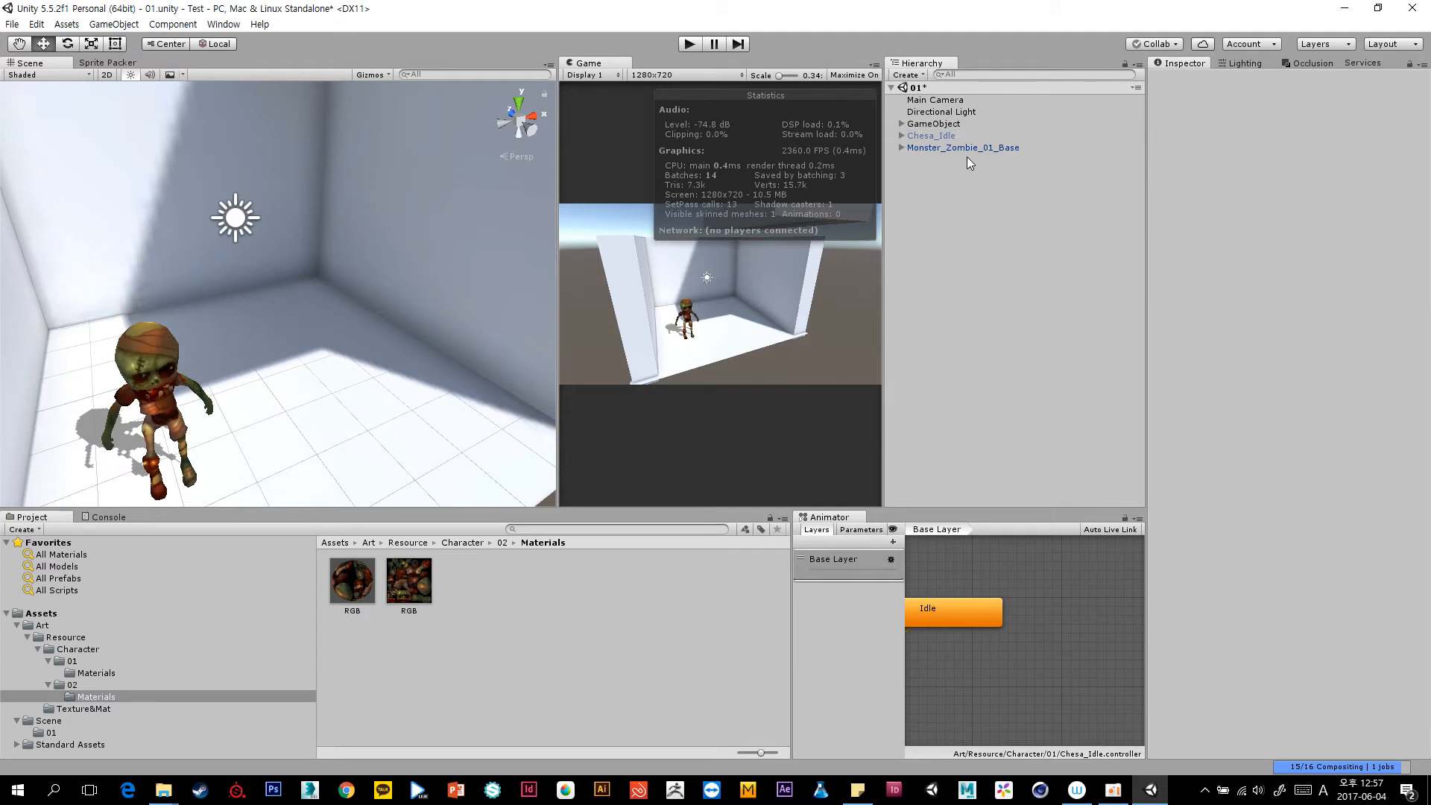
Run play mode with only the zombie active and compare the batches with nothing selected and with the zombie selected.
click(969, 151)
click(688, 44)
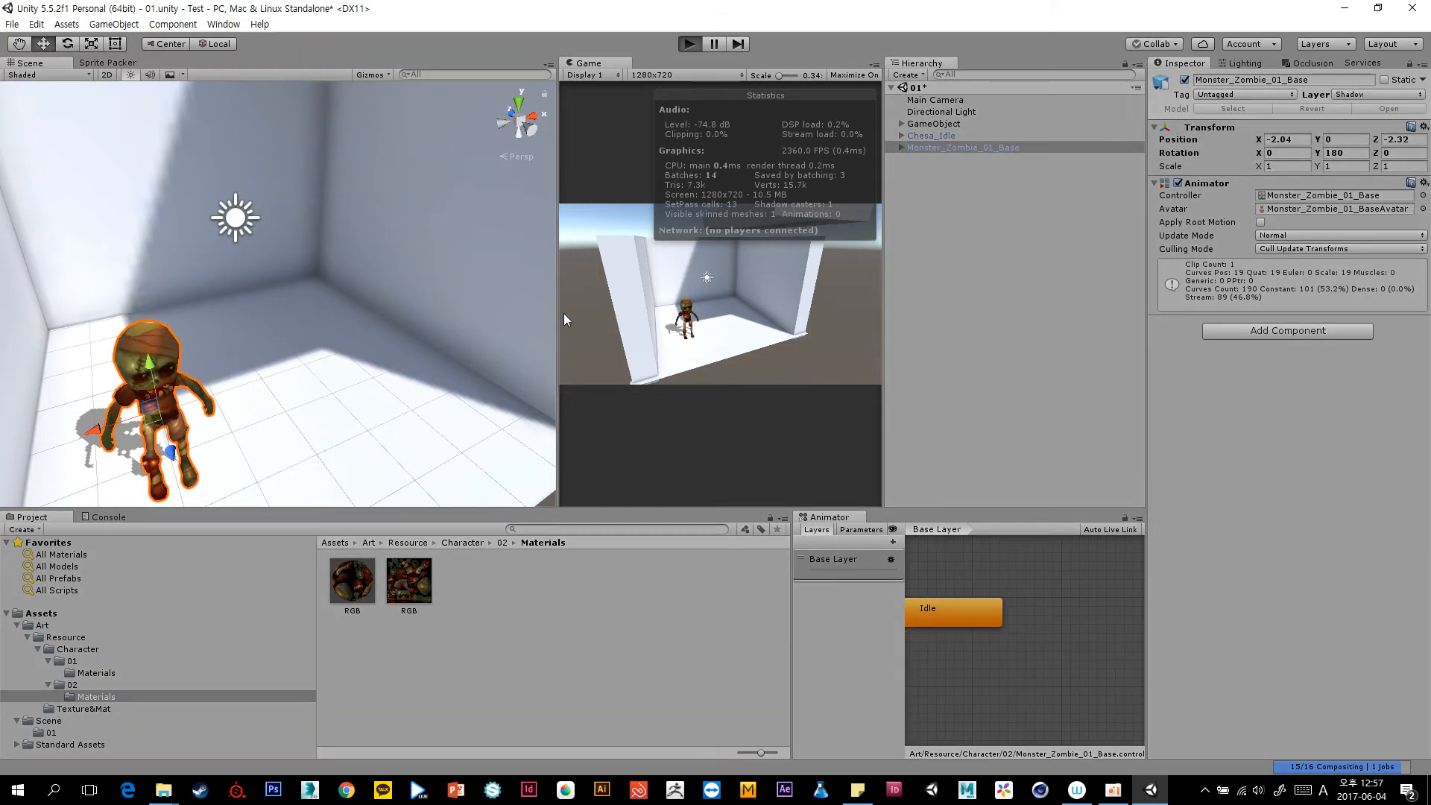
click(933, 301)
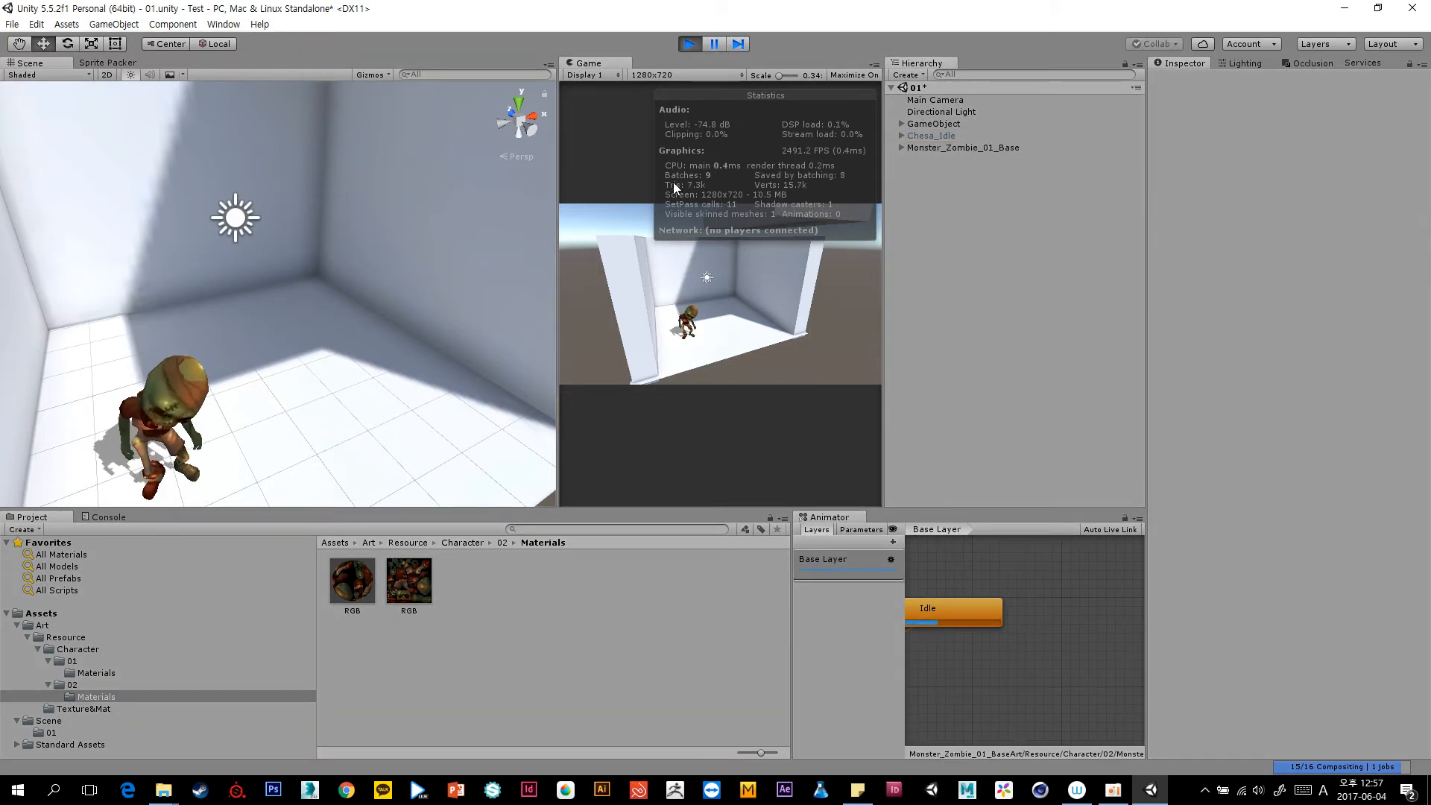
click(1012, 147)
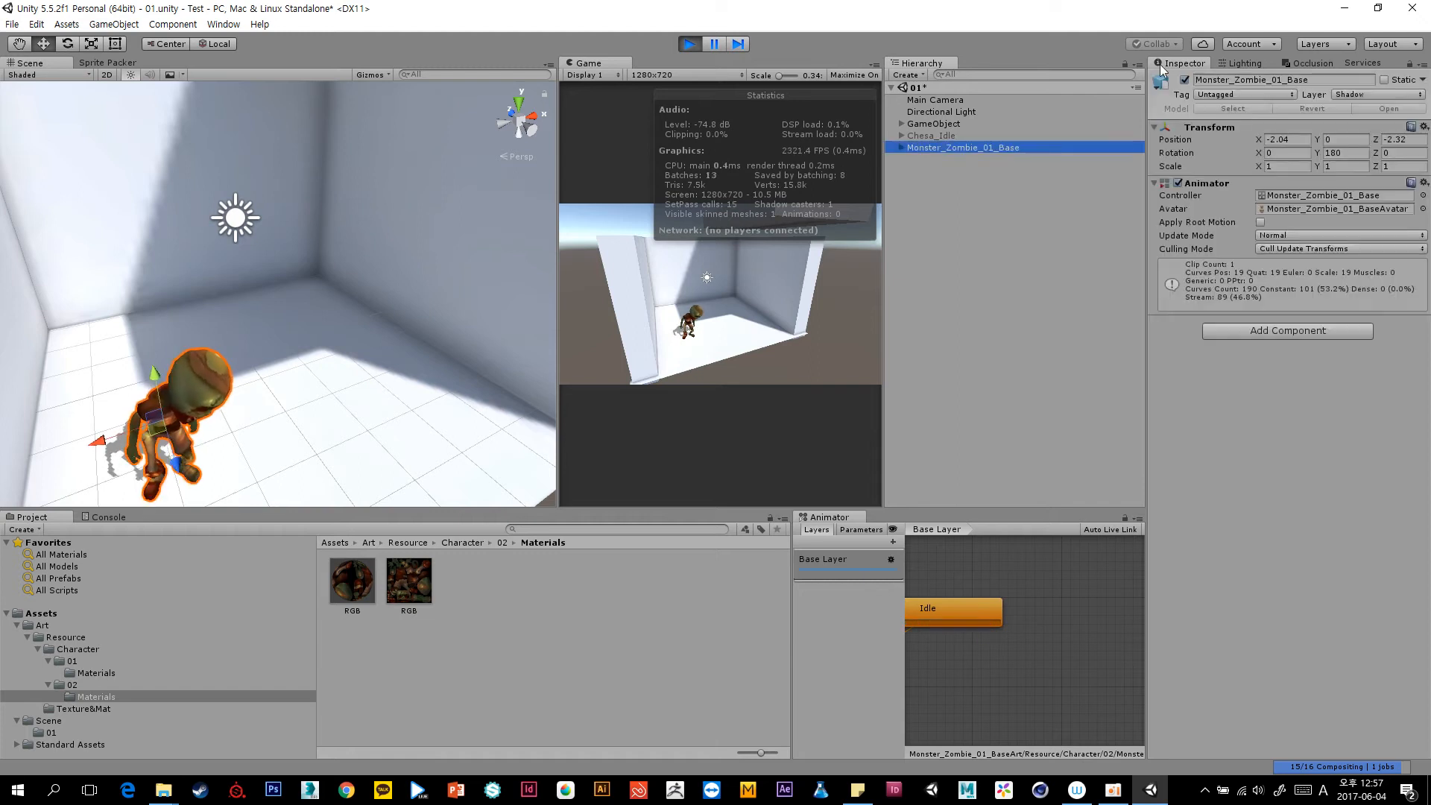
During play mode, deactivate Monster_Zombie_01_Base, activate Chesa_Idle, and check its batches and shadows with nothing selected.
click(1184, 80)
click(1051, 135)
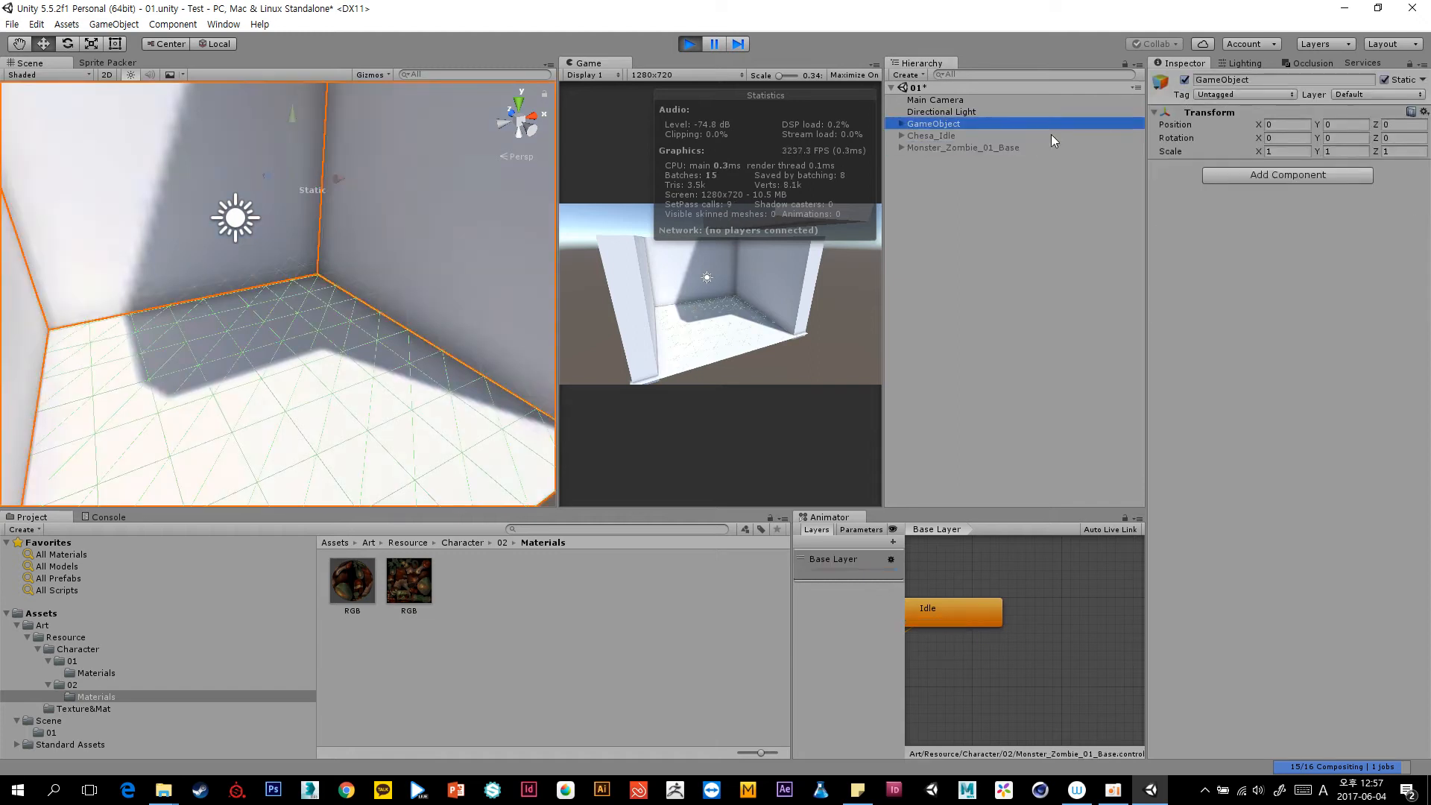
click(1184, 79)
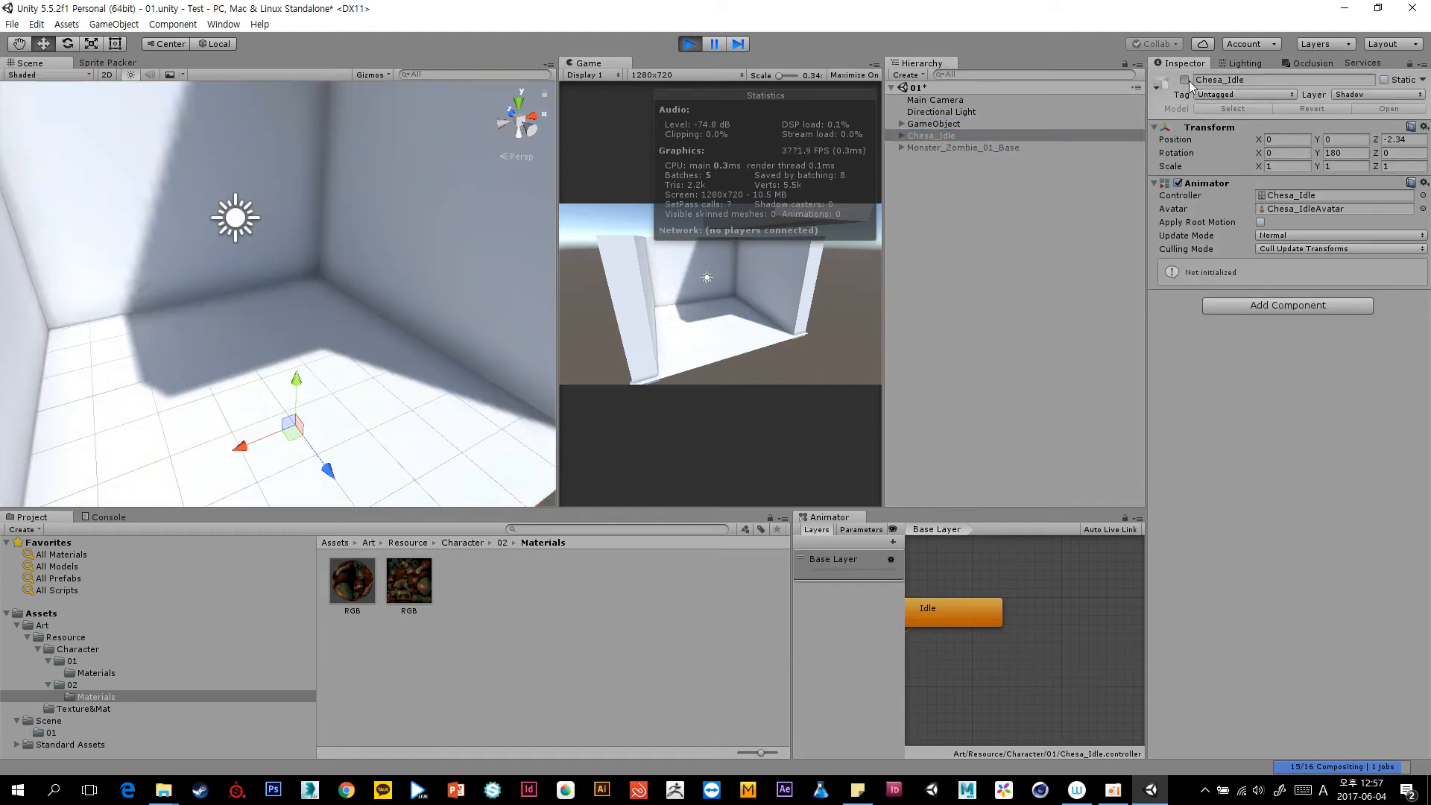
click(969, 207)
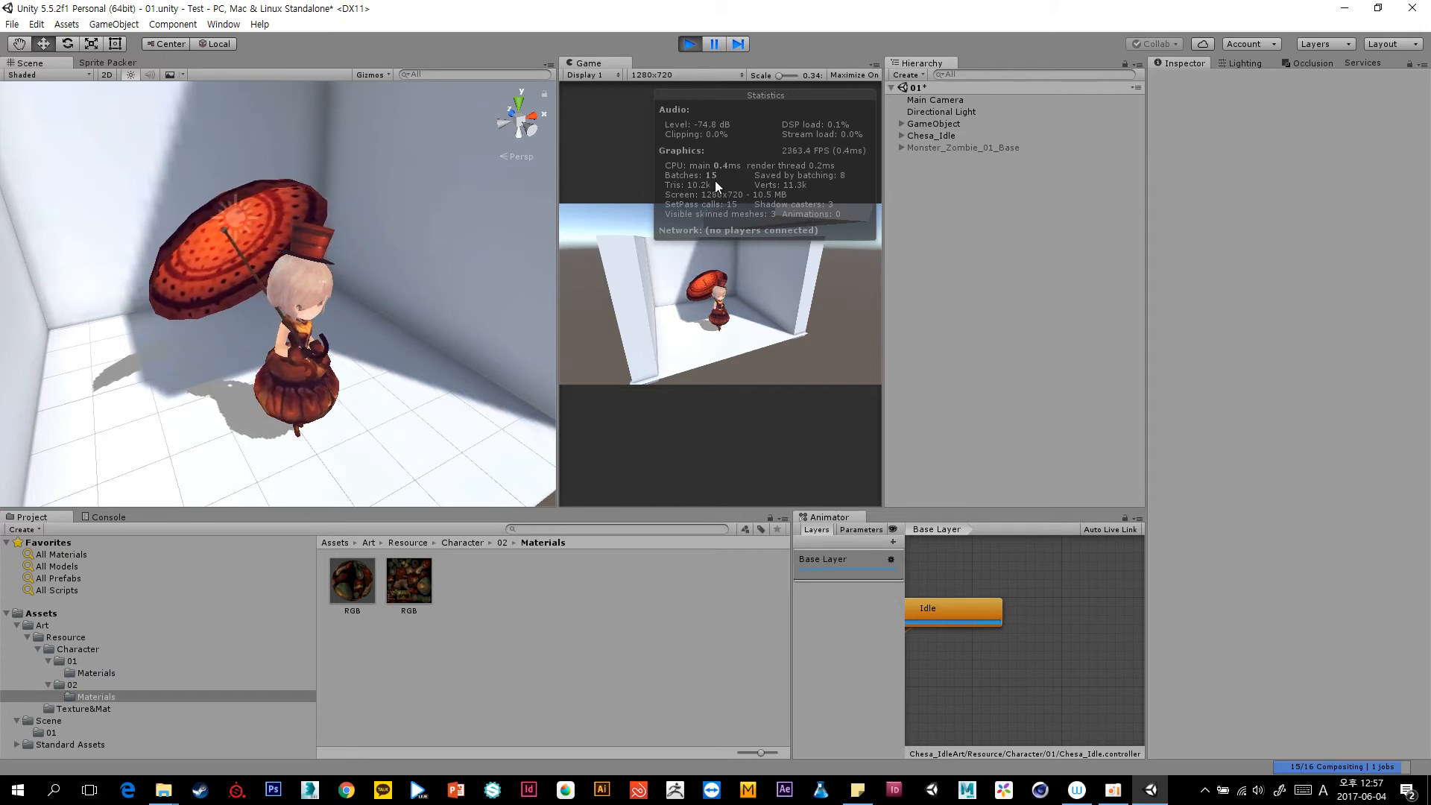
scroll(383, 335, down, 5)
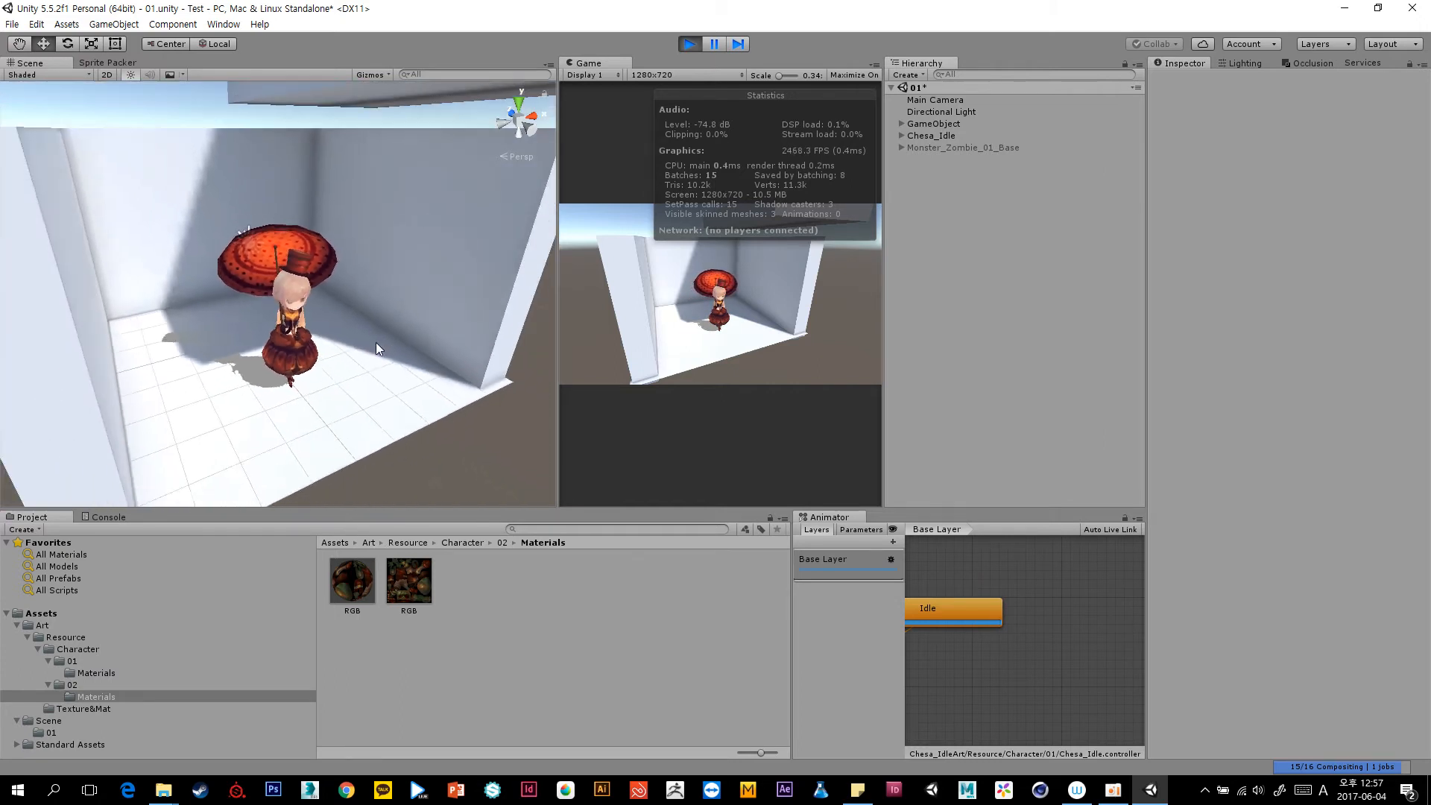
scroll(333, 352, down, 4)
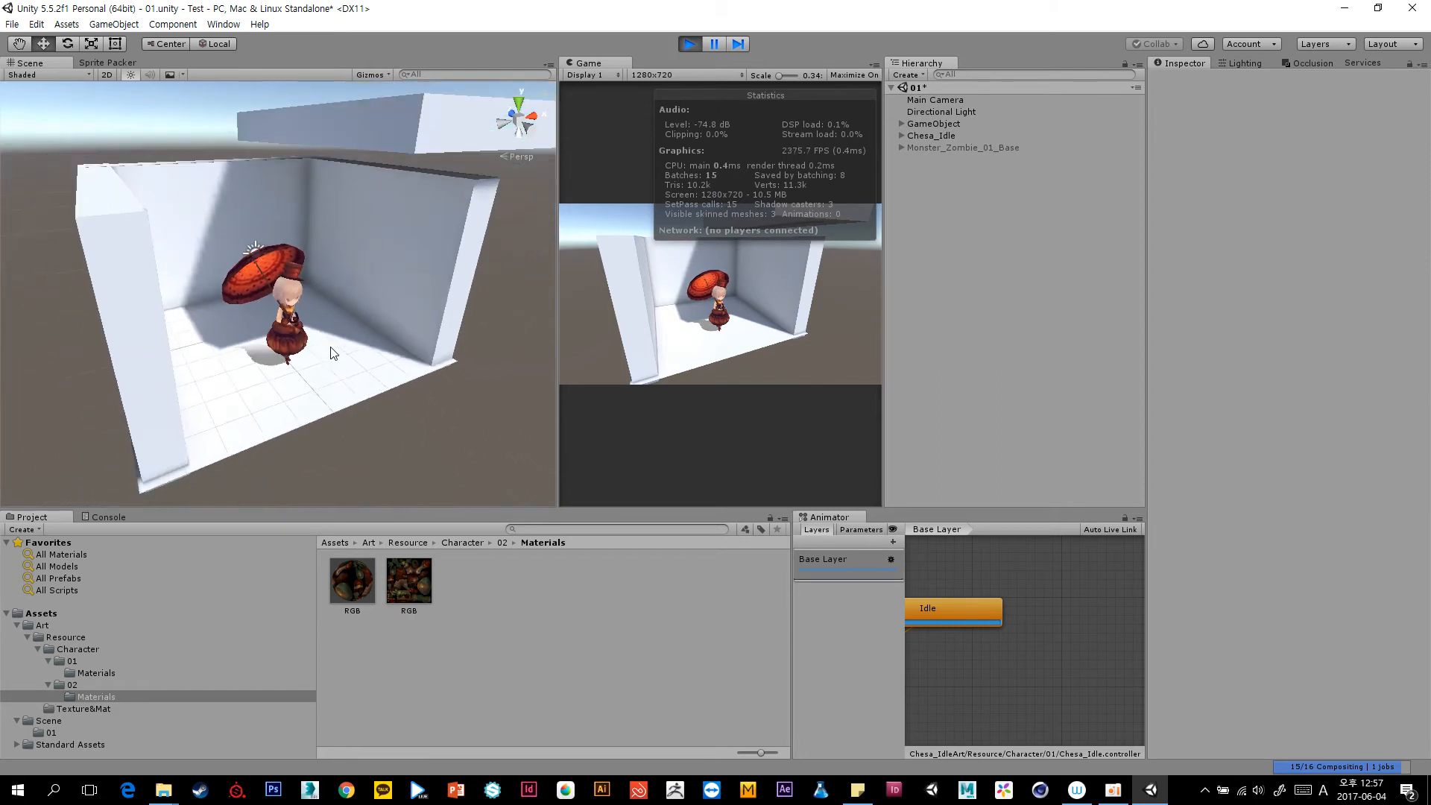
scroll(338, 336, up, 6)
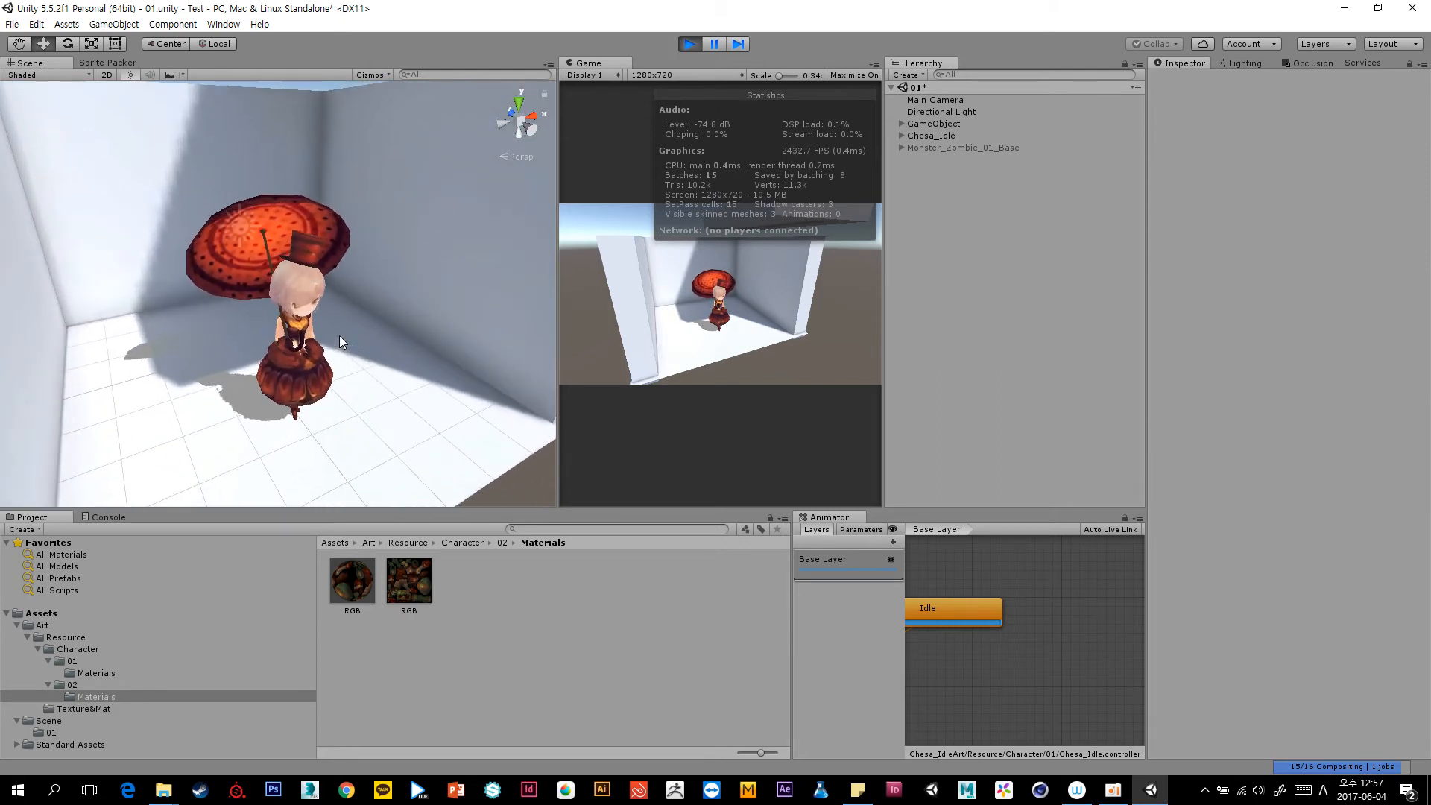
Stop play mode, reactivate Chesa_Idle, and clear the selection.
click(689, 44)
click(985, 135)
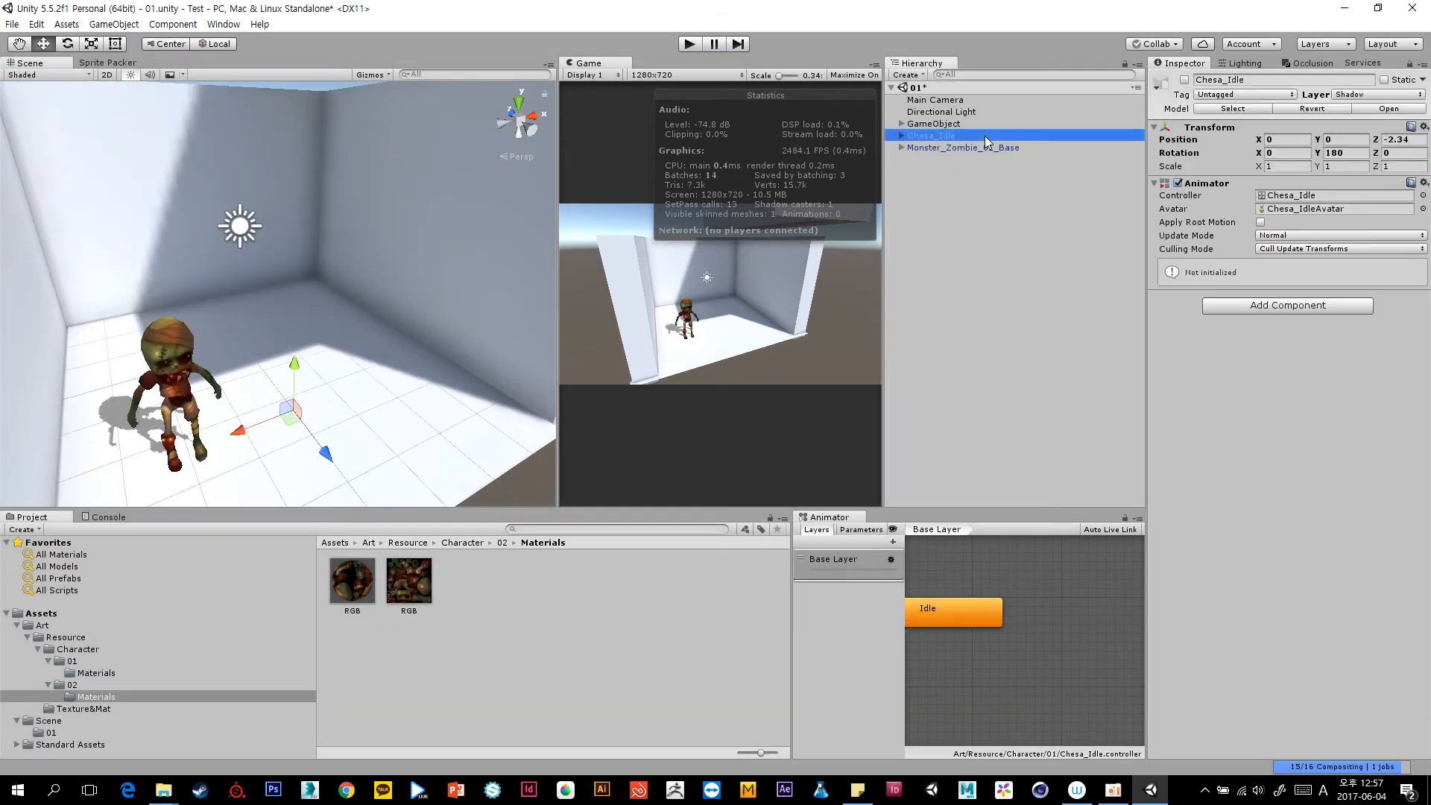
click(1185, 80)
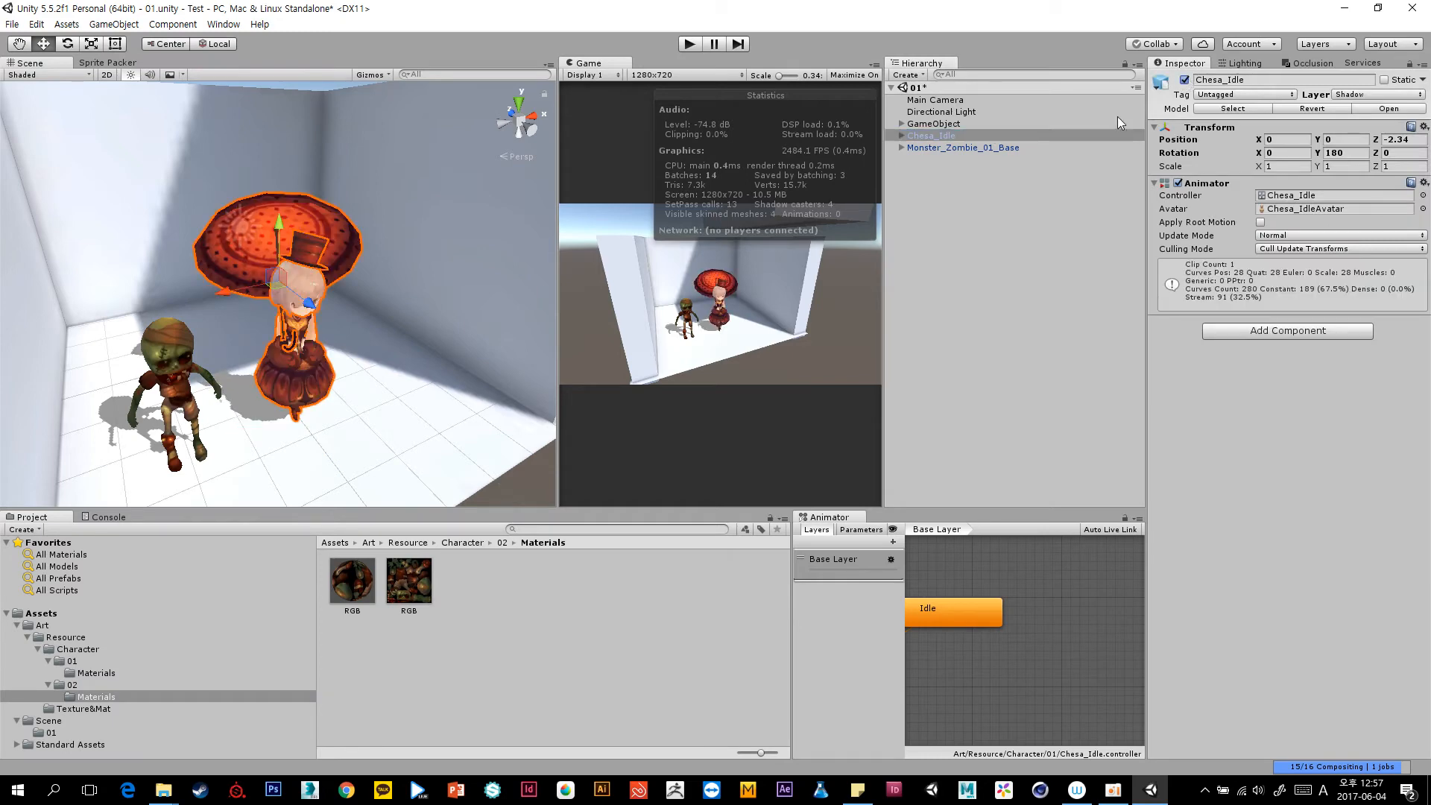
click(1012, 214)
Duplicate Monster_Zombie_01_Base twice, placing one copy in front of Chesa_Idle and the other in front of the original zombie.
click(996, 149)
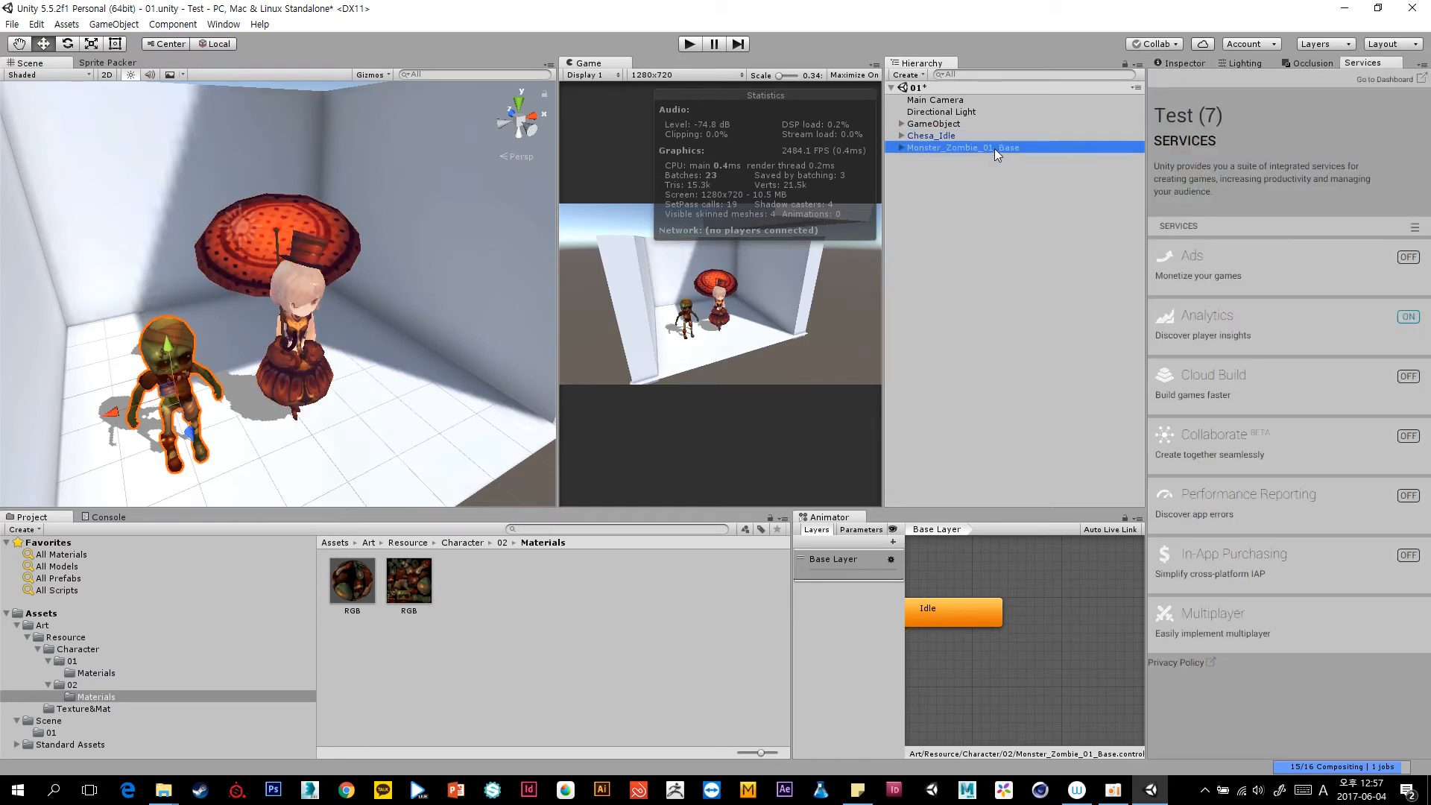
click(992, 147)
ctrl+click(990, 146)
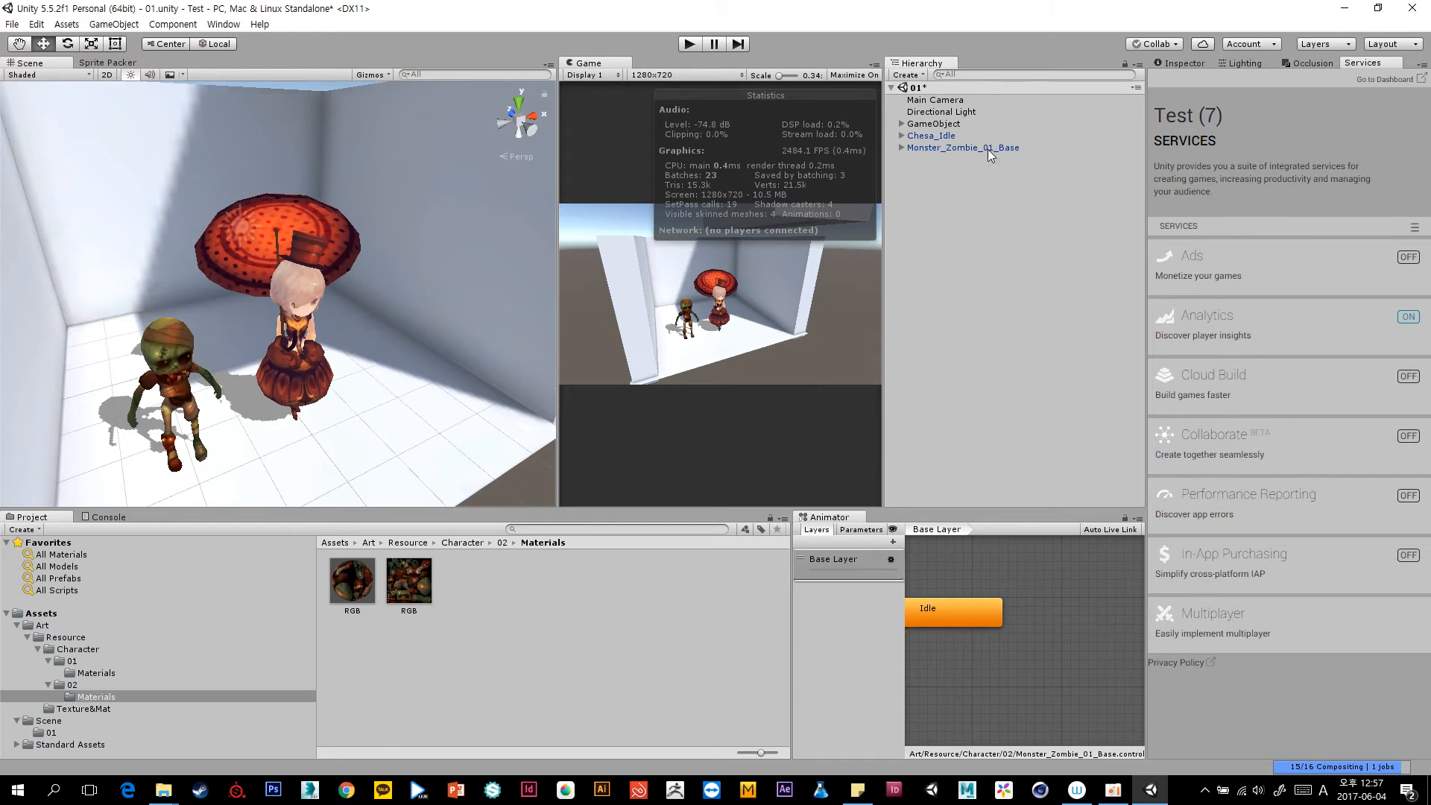
key(ctrl+d)
drag(186, 417, 380, 423)
middle_drag(380, 417, 387, 338)
key(ctrl+d)
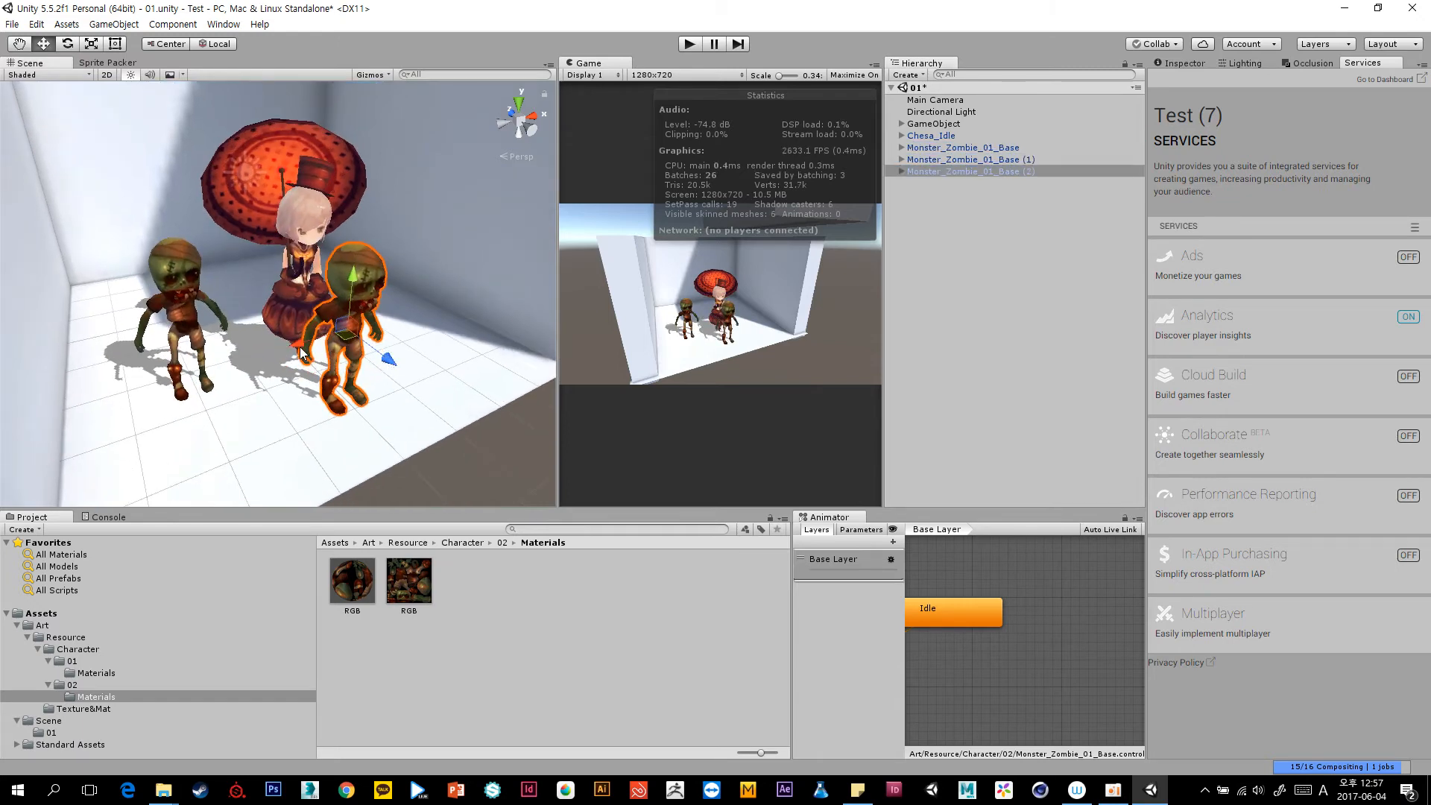
drag(302, 347, 162, 386)
Start play mode and compare the batches with nothing selected and with the original zombie selected.
click(693, 44)
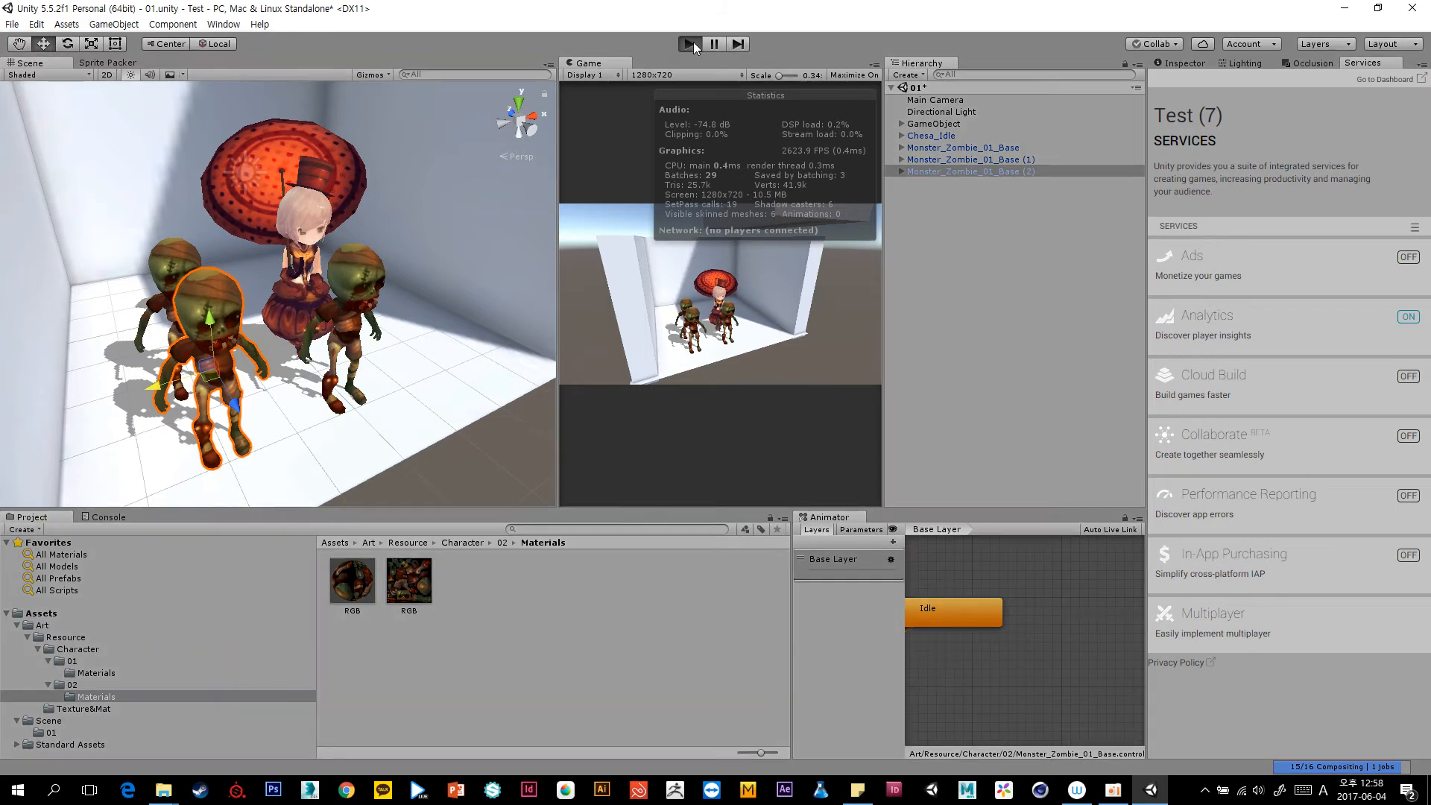
click(1040, 239)
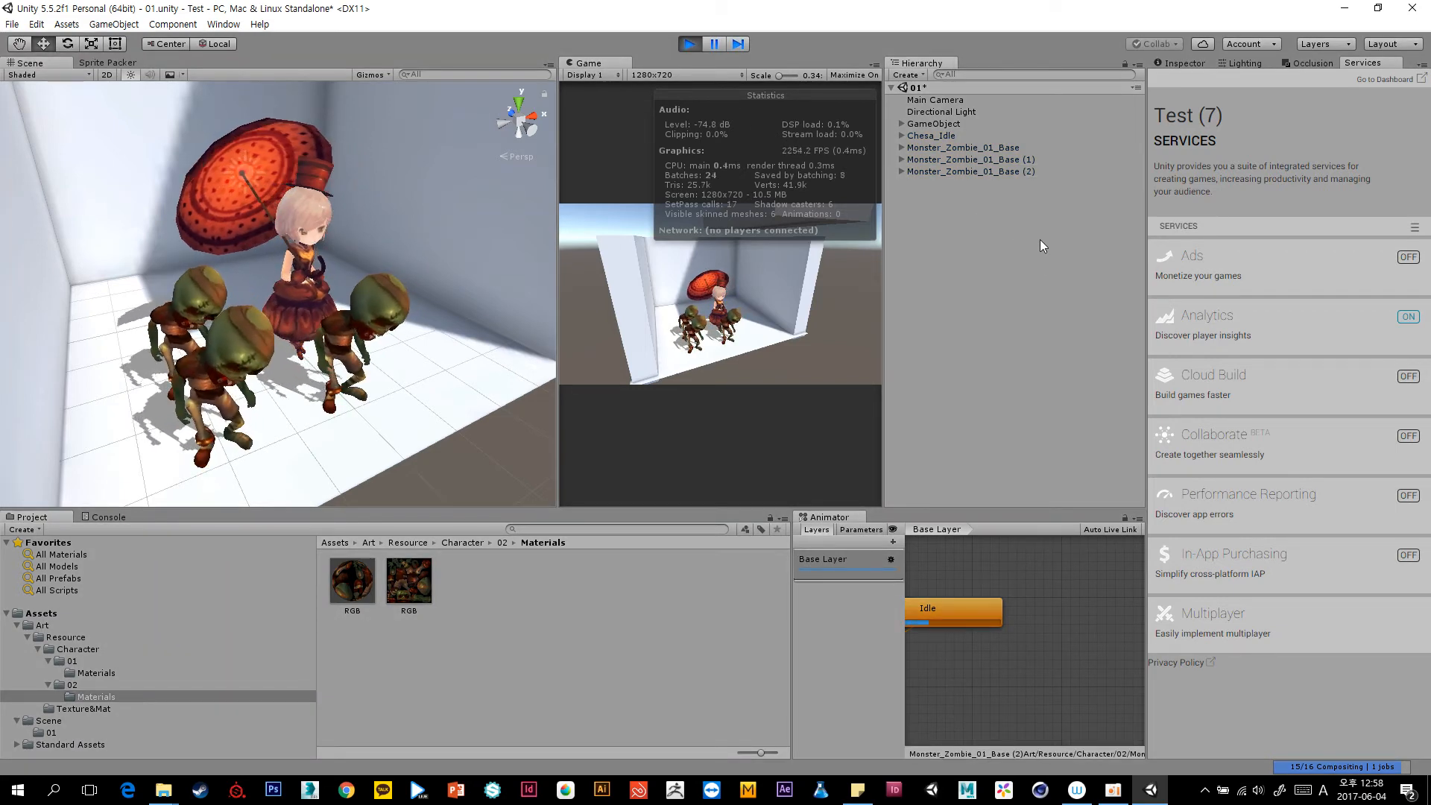
click(995, 147)
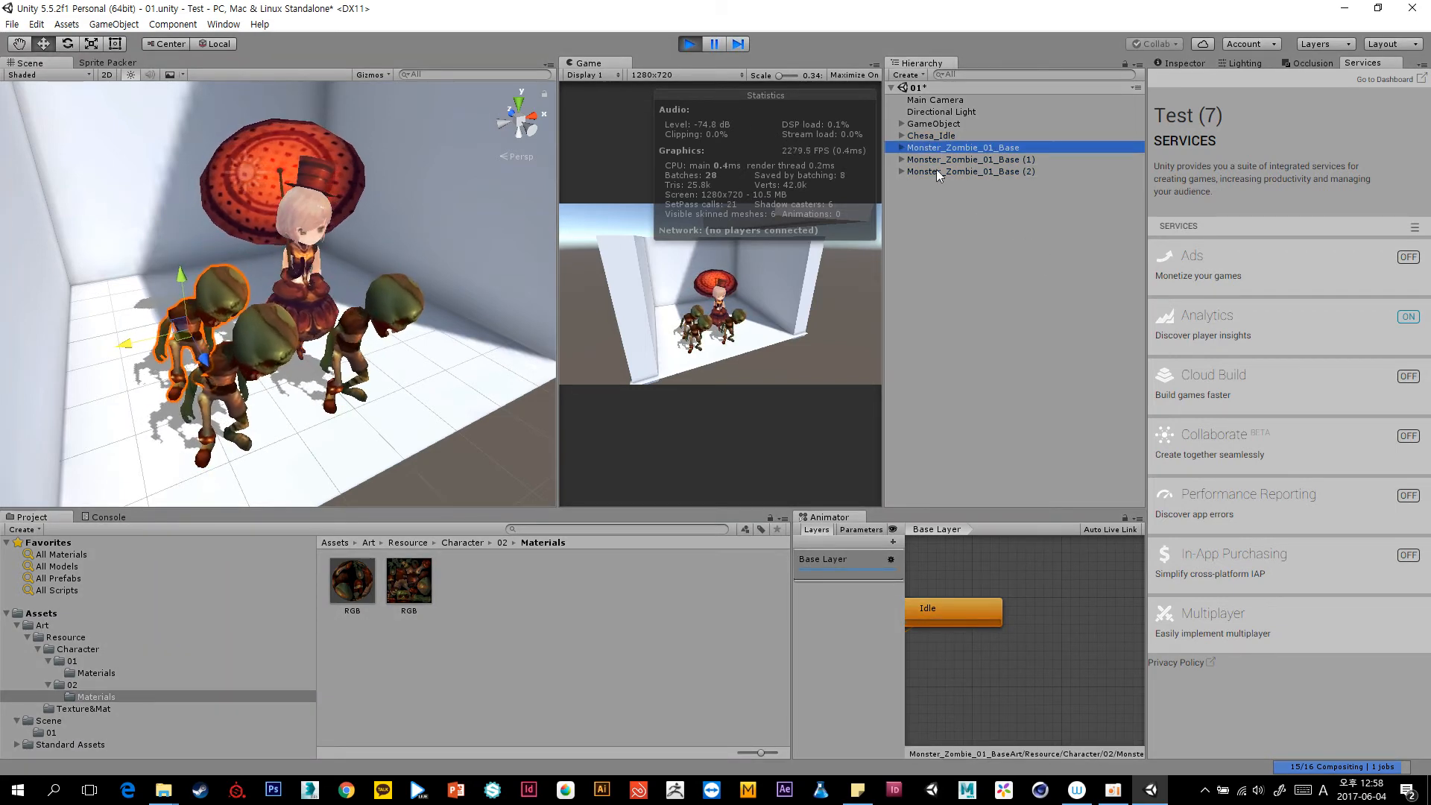
During play mode, duplicate Chesa_Idle twice behind the zombies, check the batches and shadows, and stop play mode.
click(313, 234)
key(ctrl+d)
drag(313, 231, 266, 212)
key(ctrl+d)
drag(179, 208, 94, 251)
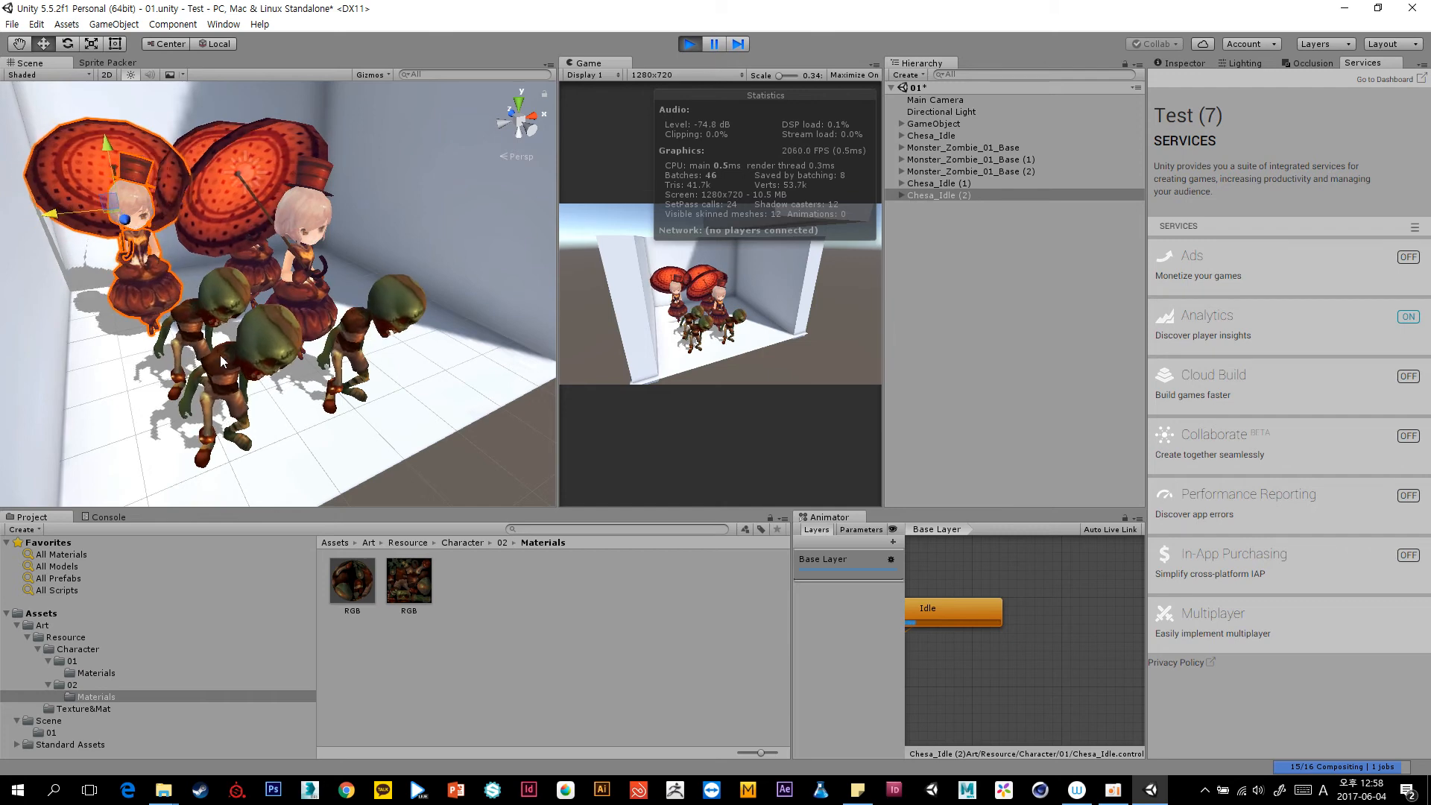
scroll(327, 323, down, 4)
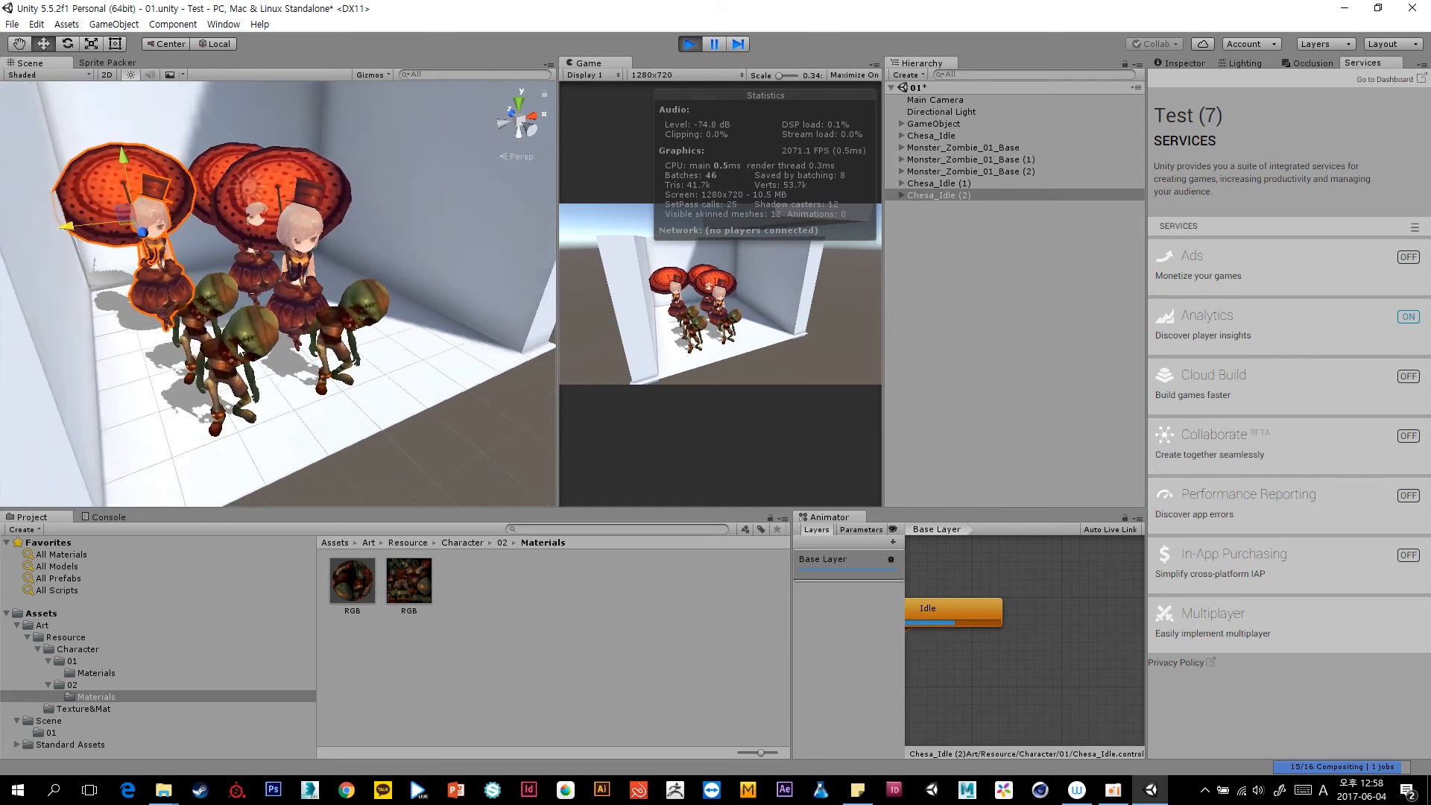
alt+drag(328, 323, 282, 387)
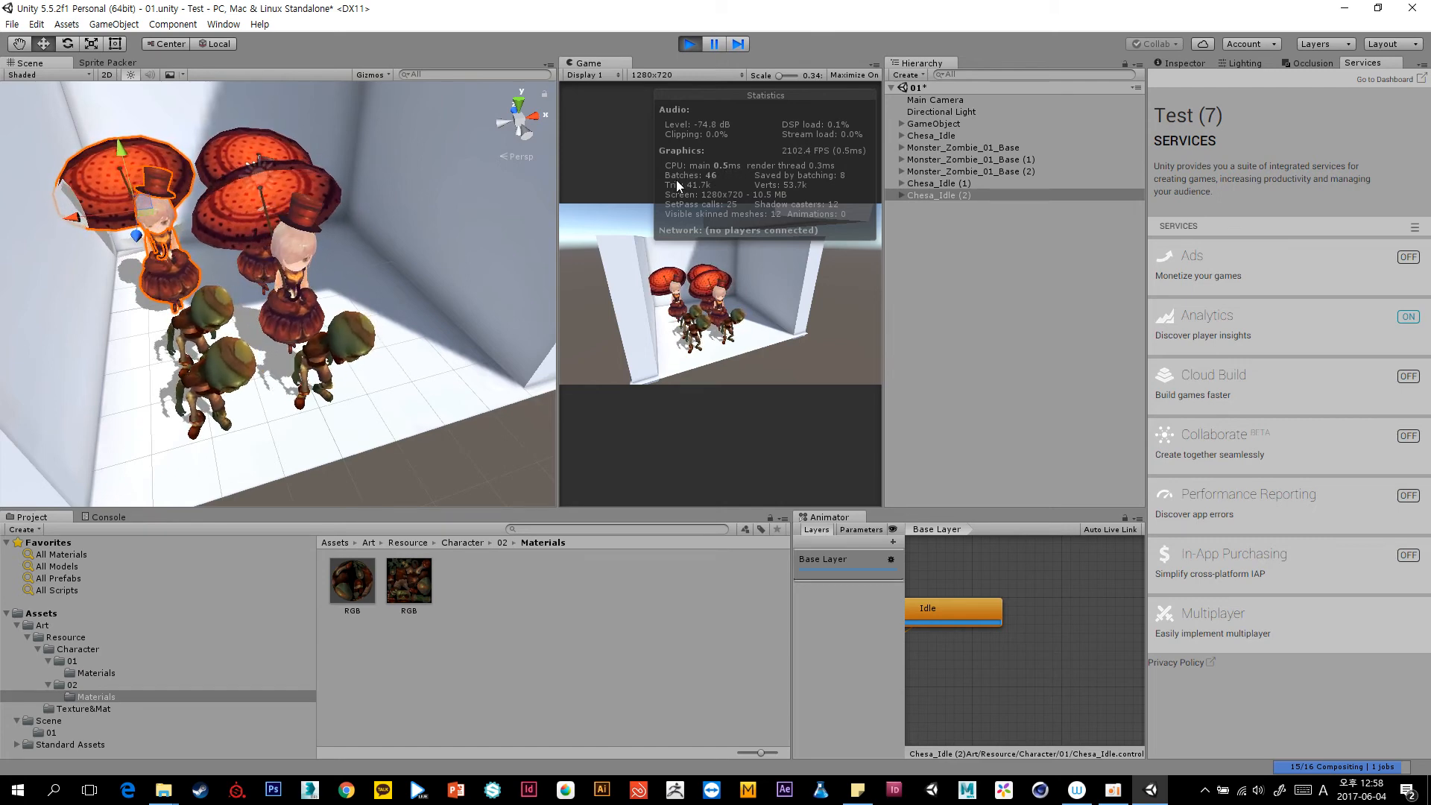
click(690, 46)
Show the Inspector and deactivate all three Monster_Zombie_01_Base objects together.
click(1180, 63)
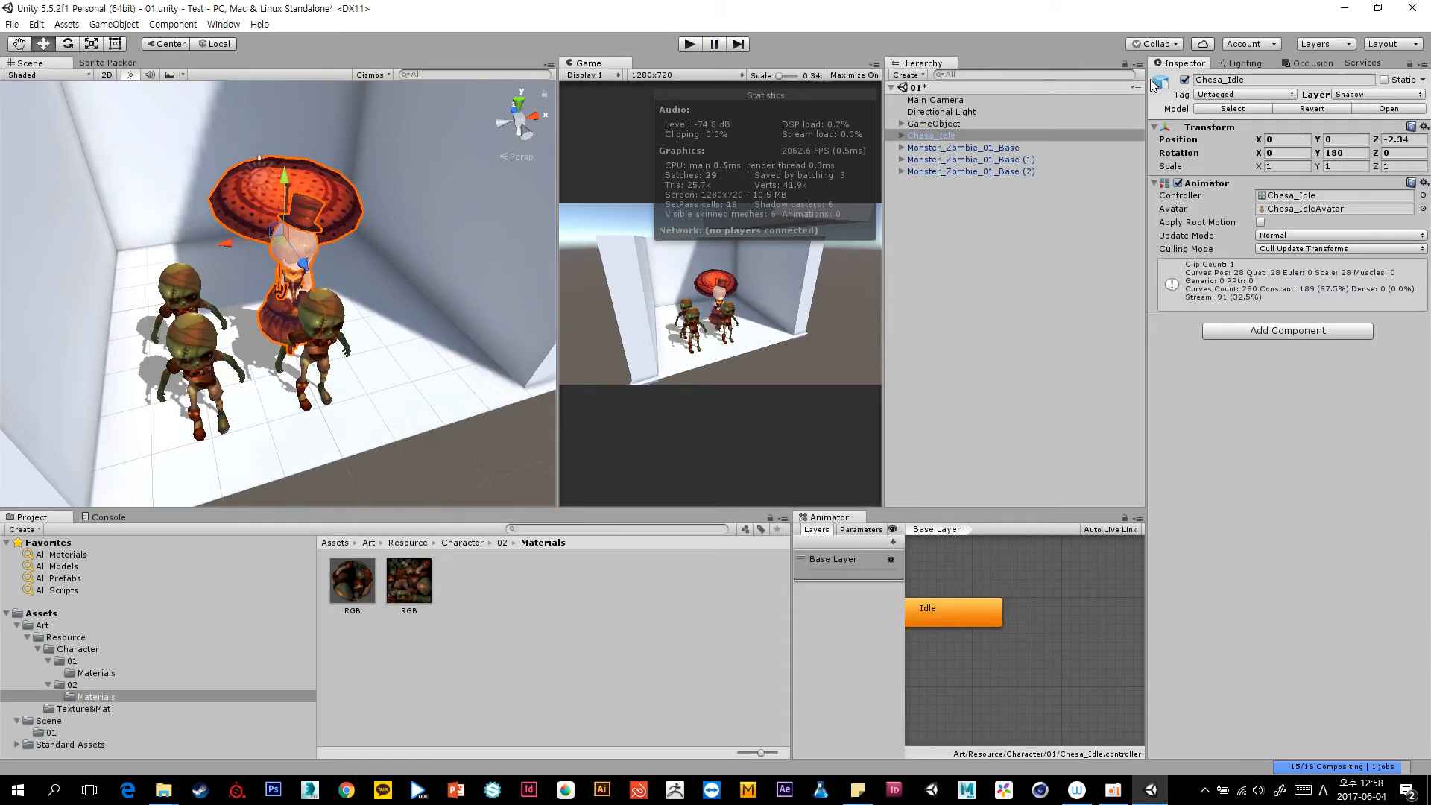
click(995, 148)
shift+click(1022, 171)
click(1185, 79)
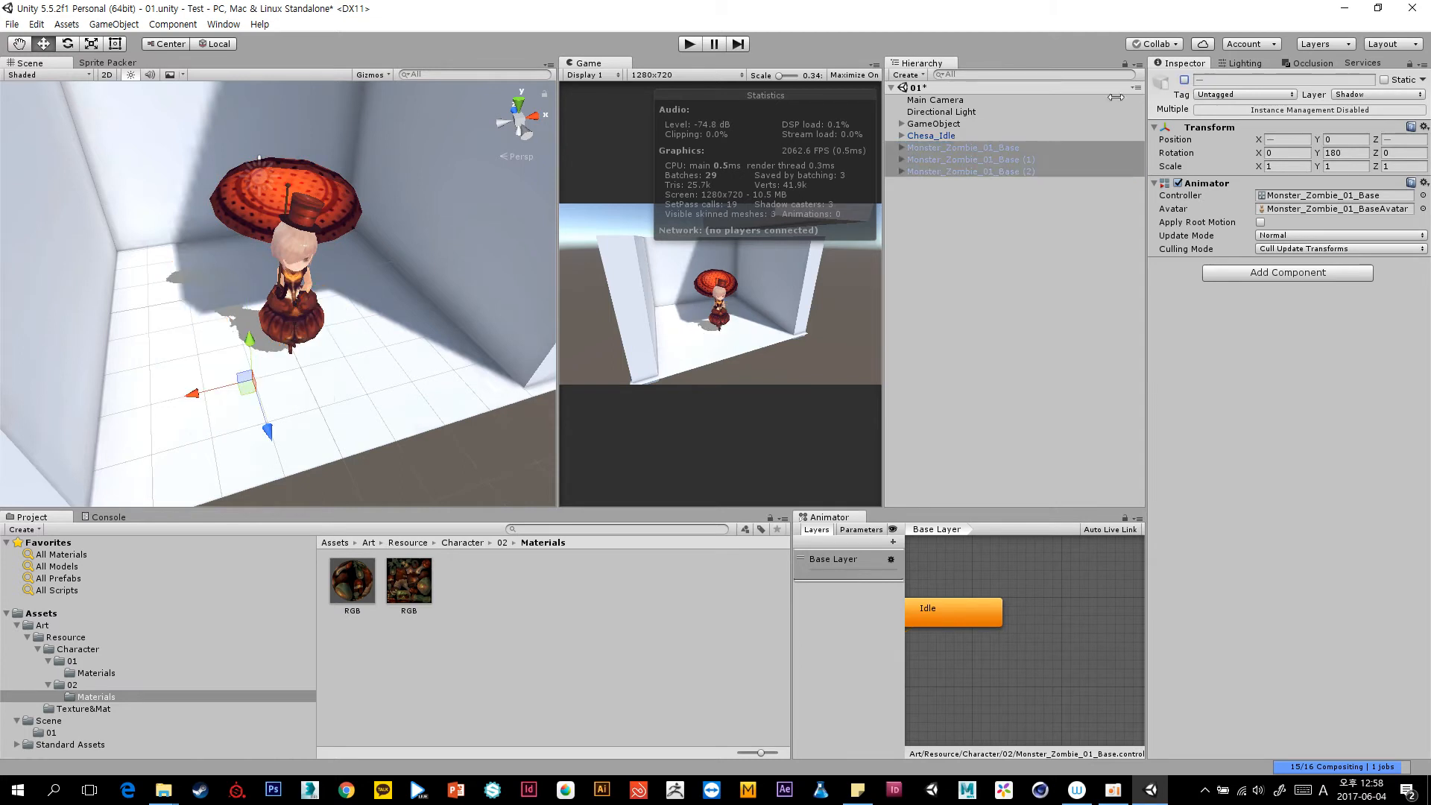
Duplicate Chesa_Idle five times and spread the copies around the original on the room floor.
click(938, 136)
key(ctrl+d)
drag(234, 257, 89, 216)
key(ctrl+d)
key(ctrl+d)
key(ctrl+d)
key(ctrl+d)
Run the scene in play mode to check the batches with six Chesa_Idle characters, and stop it.
click(688, 43)
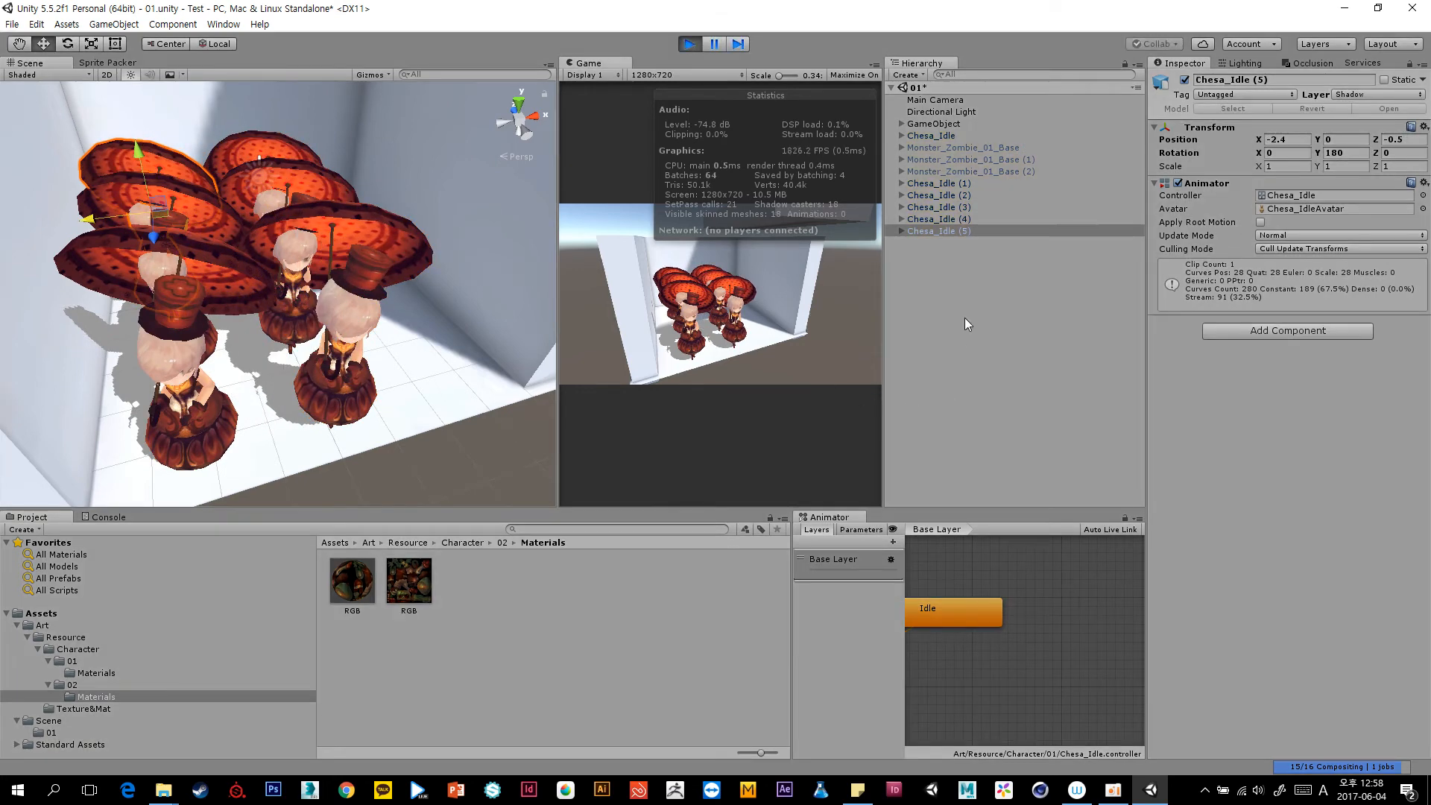
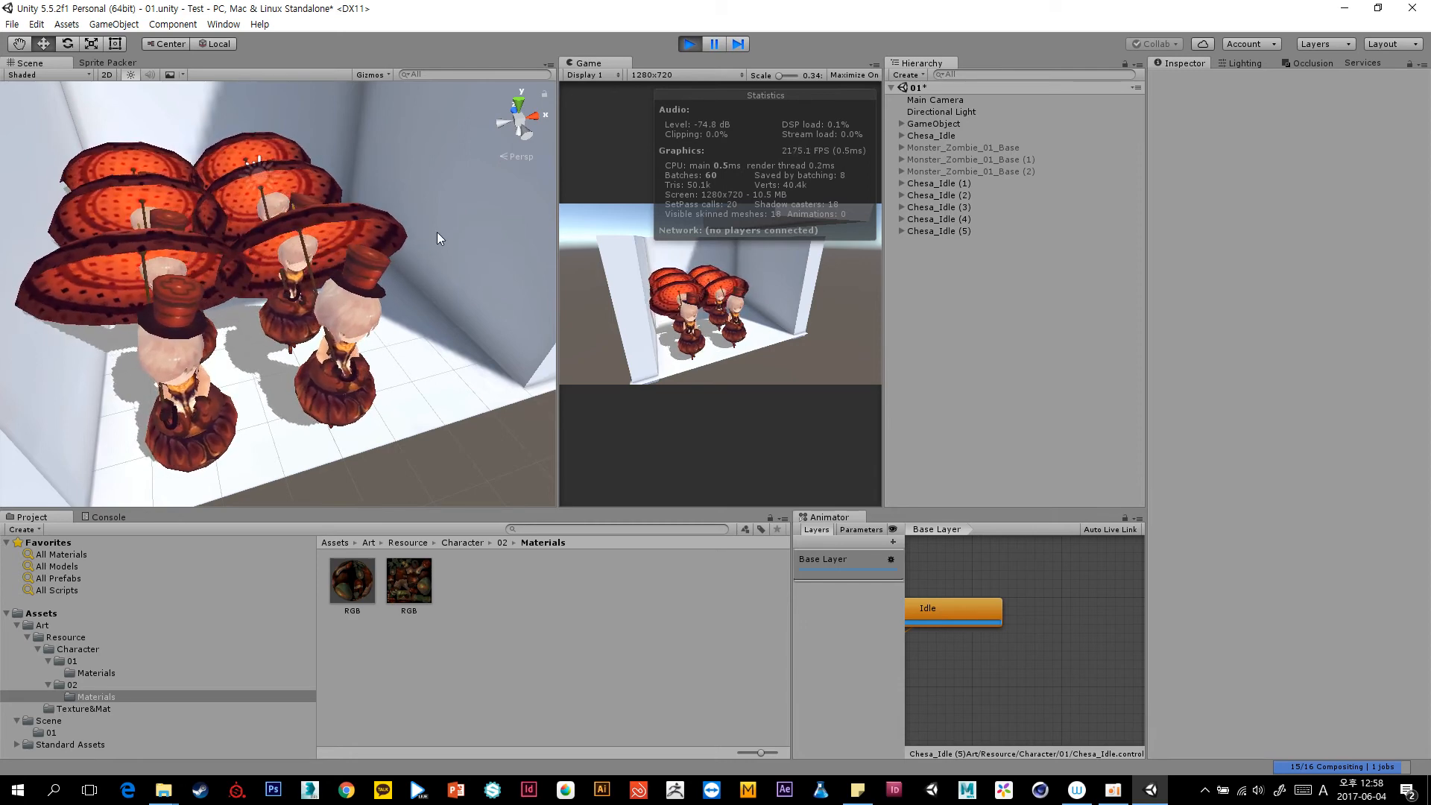
click(692, 44)
Delete the five Chesa_Idle copies, (1) to (5), and deactivate the original Chesa_Idle.
click(977, 221)
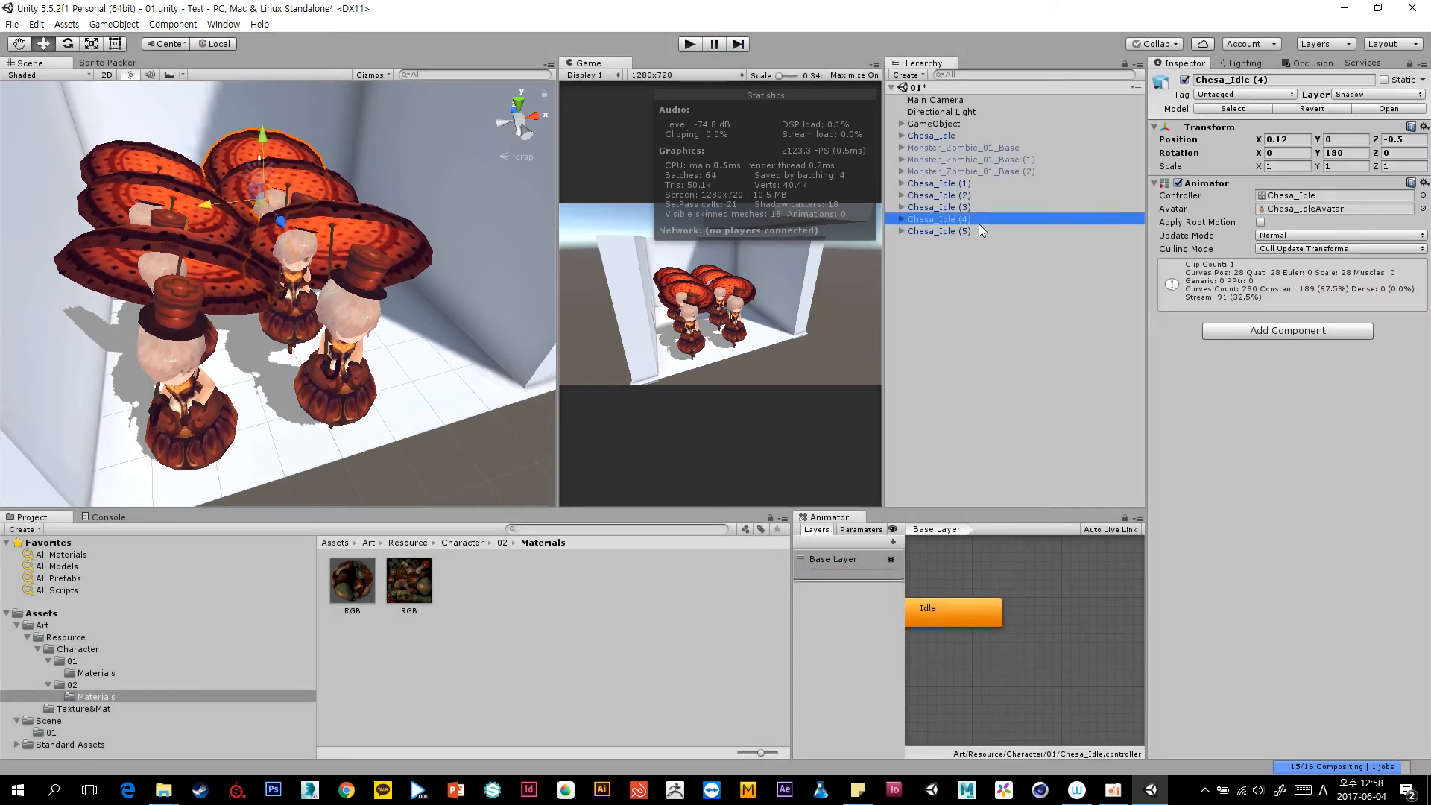
shift+click(977, 184)
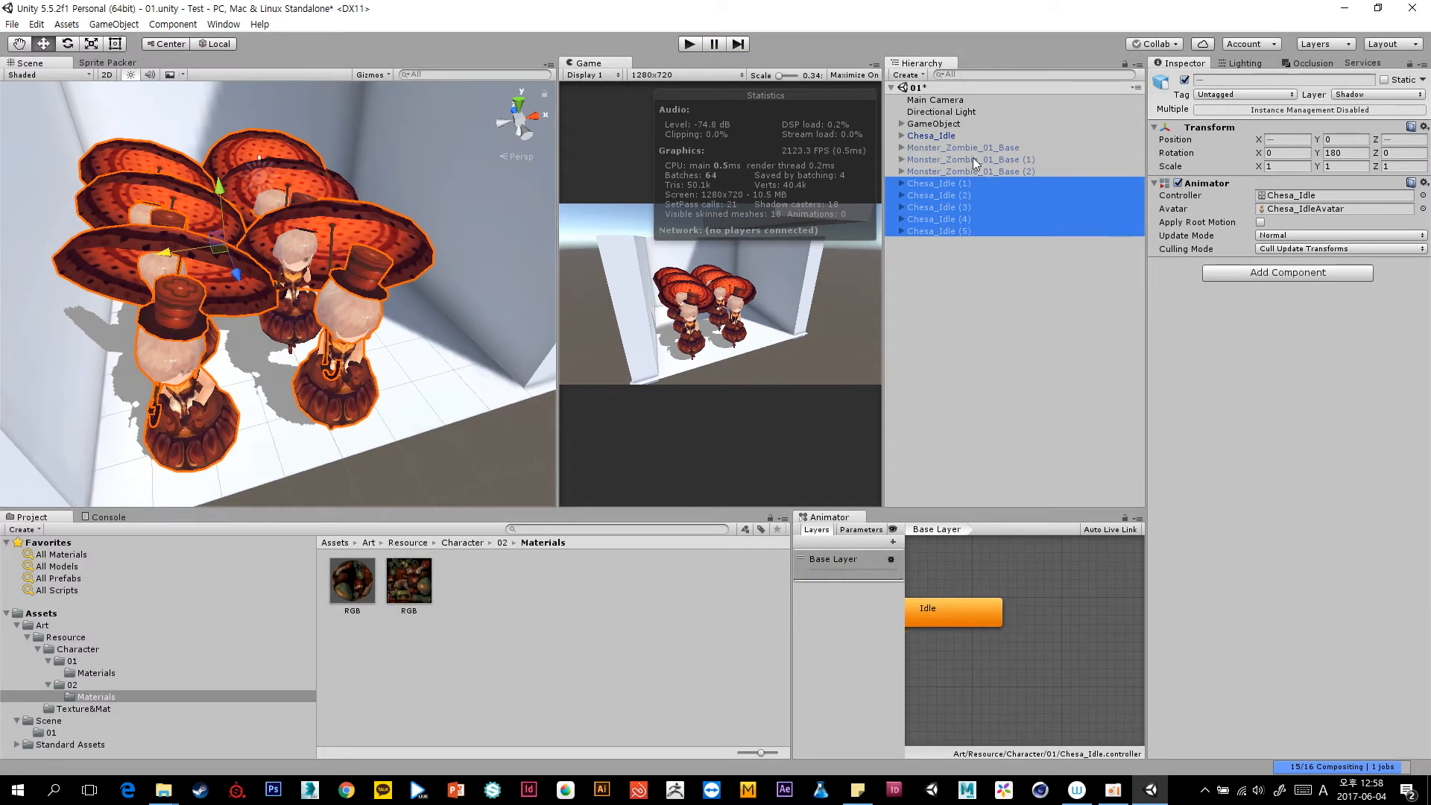
key(Delete)
click(982, 136)
click(1185, 80)
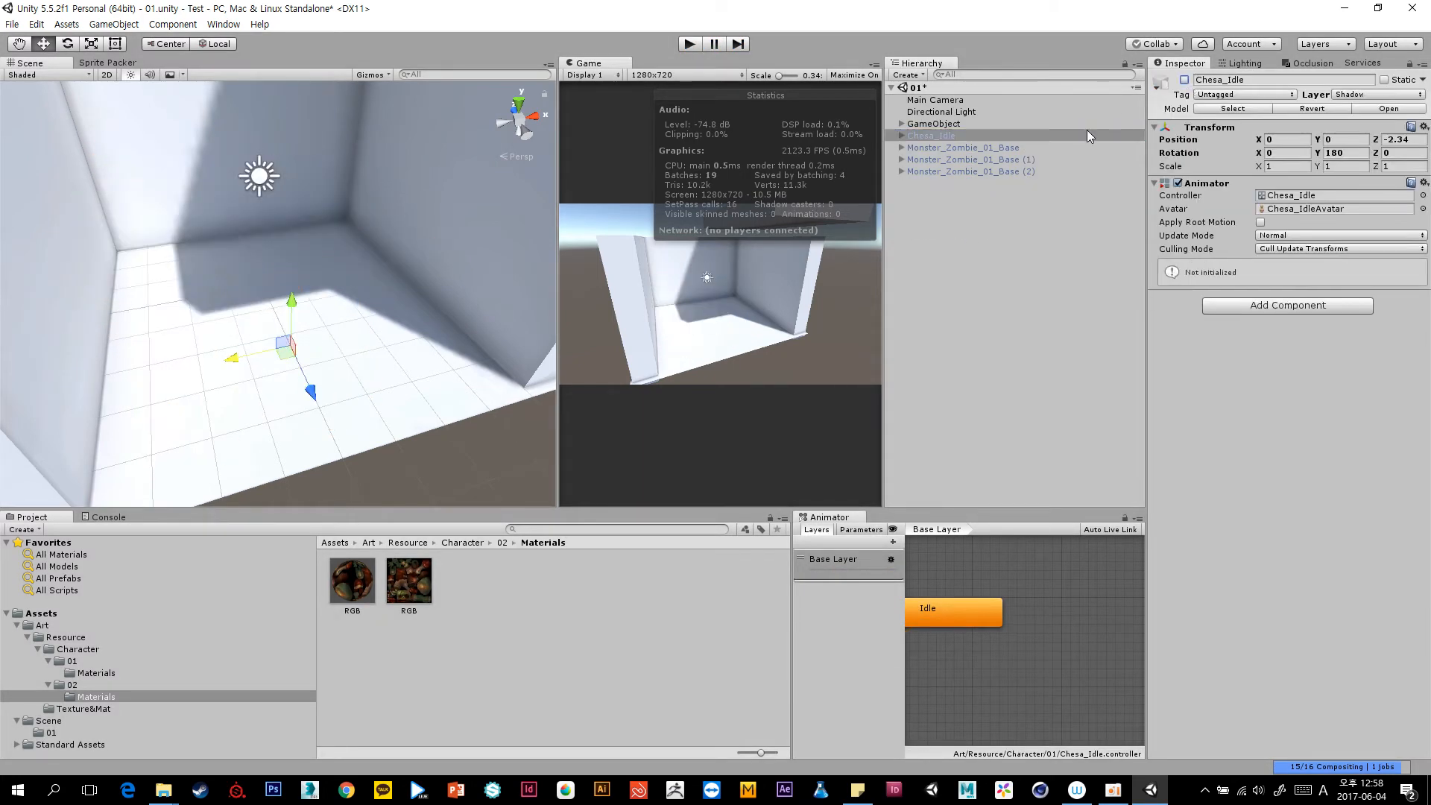
Reactivate all three Monster_Zombie_01_Base objects together.
click(1044, 146)
ctrl+click(1039, 160)
ctrl+click(1035, 173)
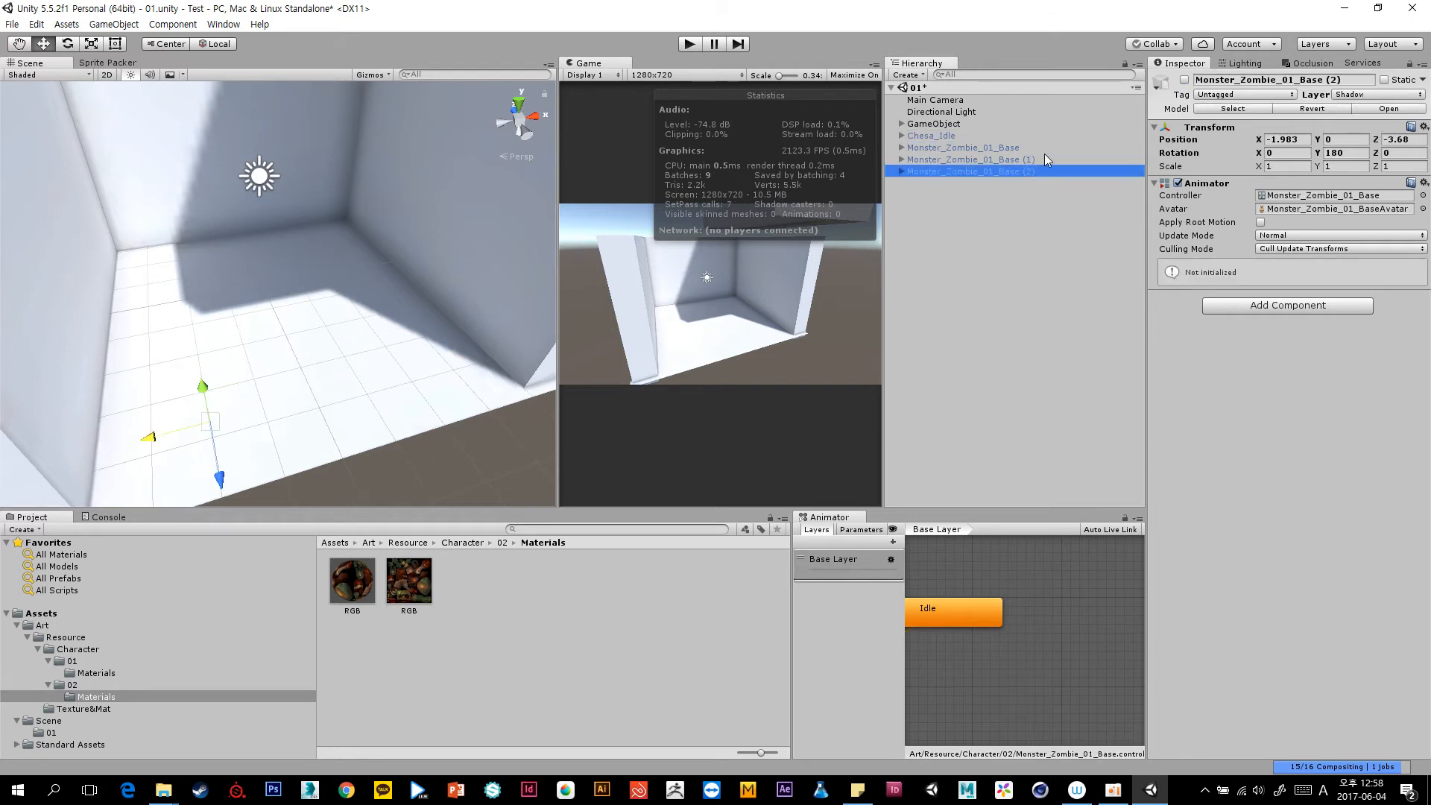
click(1184, 80)
click(1184, 80)
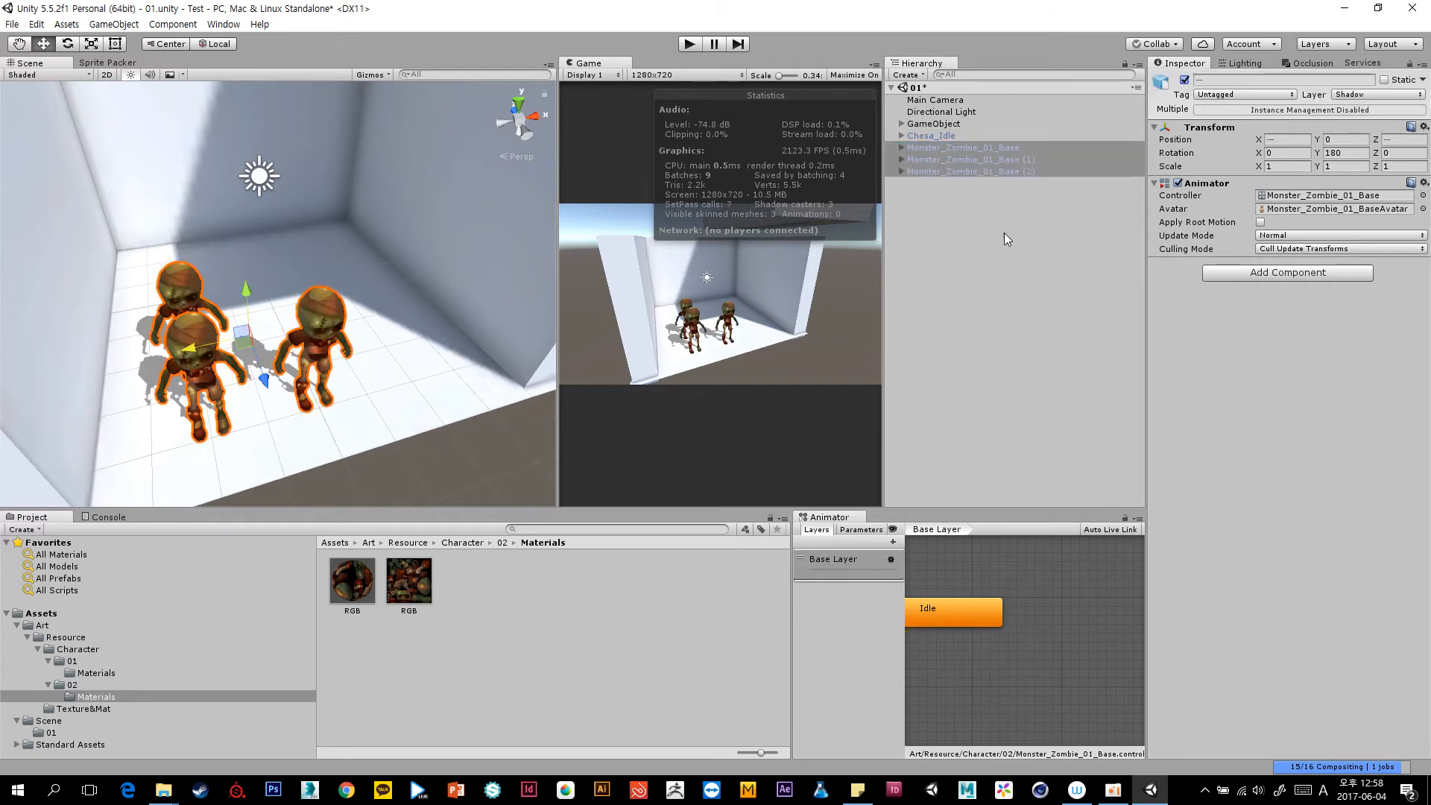
Duplicate the three Monster_Zombie_01_Base objects and move the copies back behind the originals toward the room's rear wall.
click(1003, 233)
click(981, 173)
shift+click(999, 148)
key(ctrl+d)
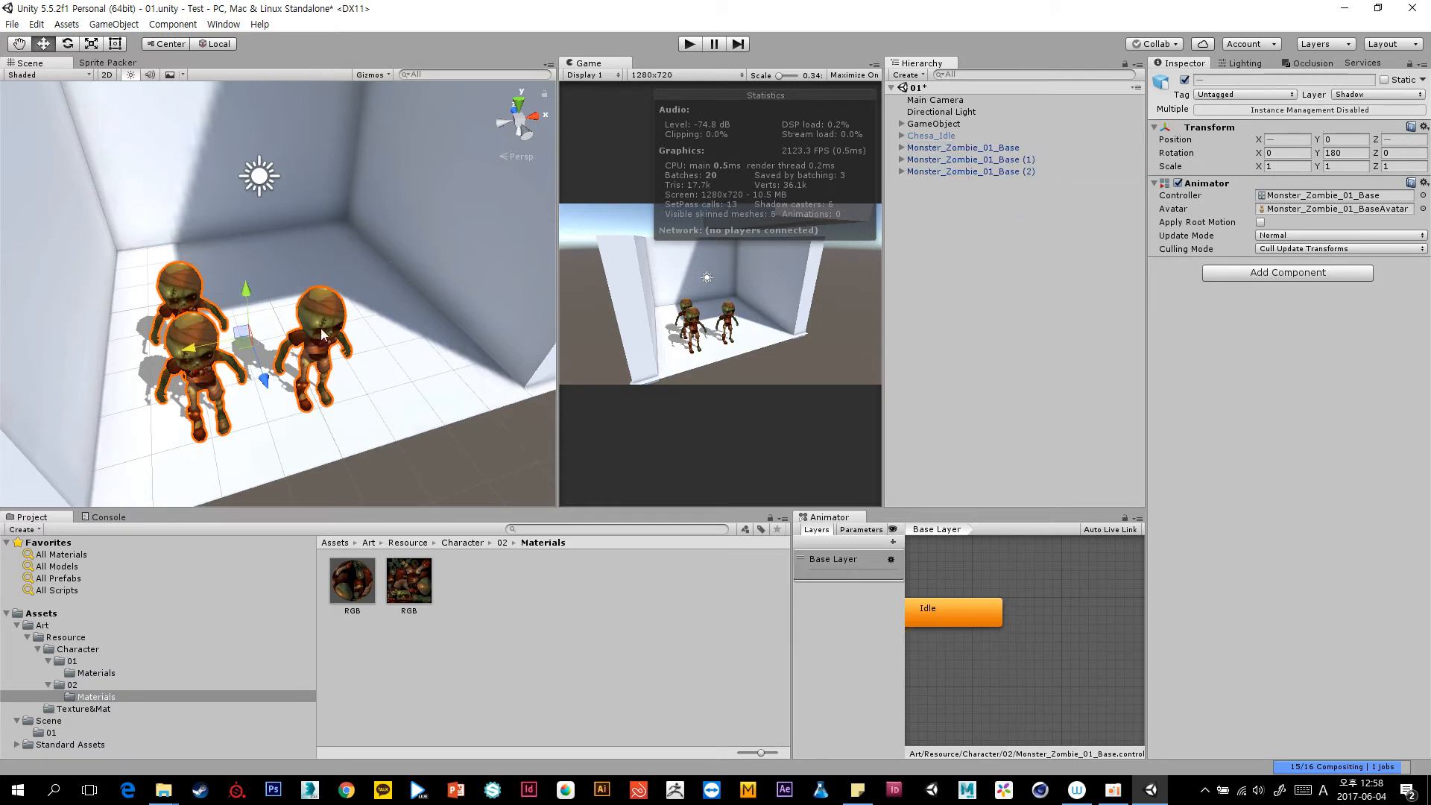
drag(257, 389, 212, 281)
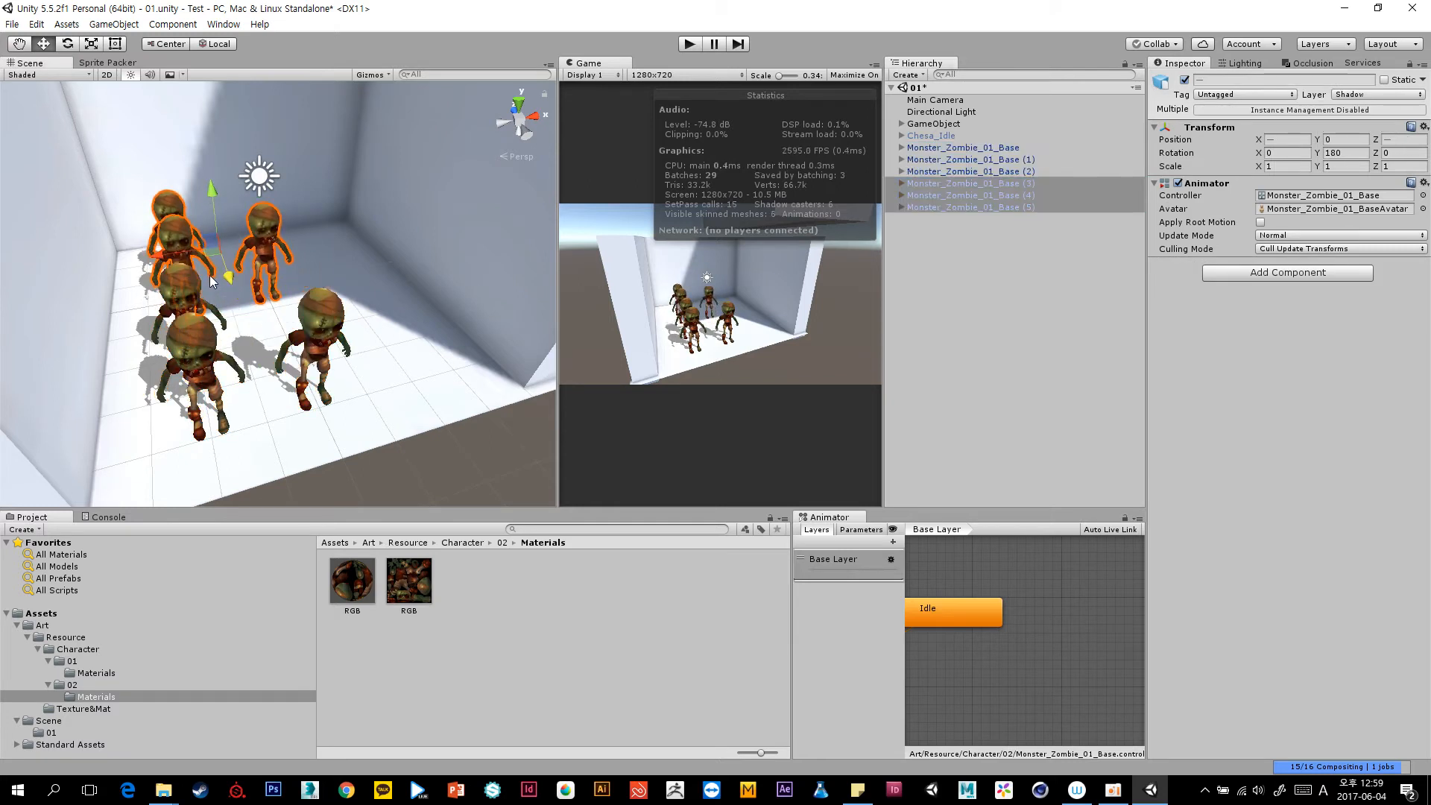
Run the scene in play mode to check the batches with six zombies, and stop it.
click(988, 269)
click(687, 44)
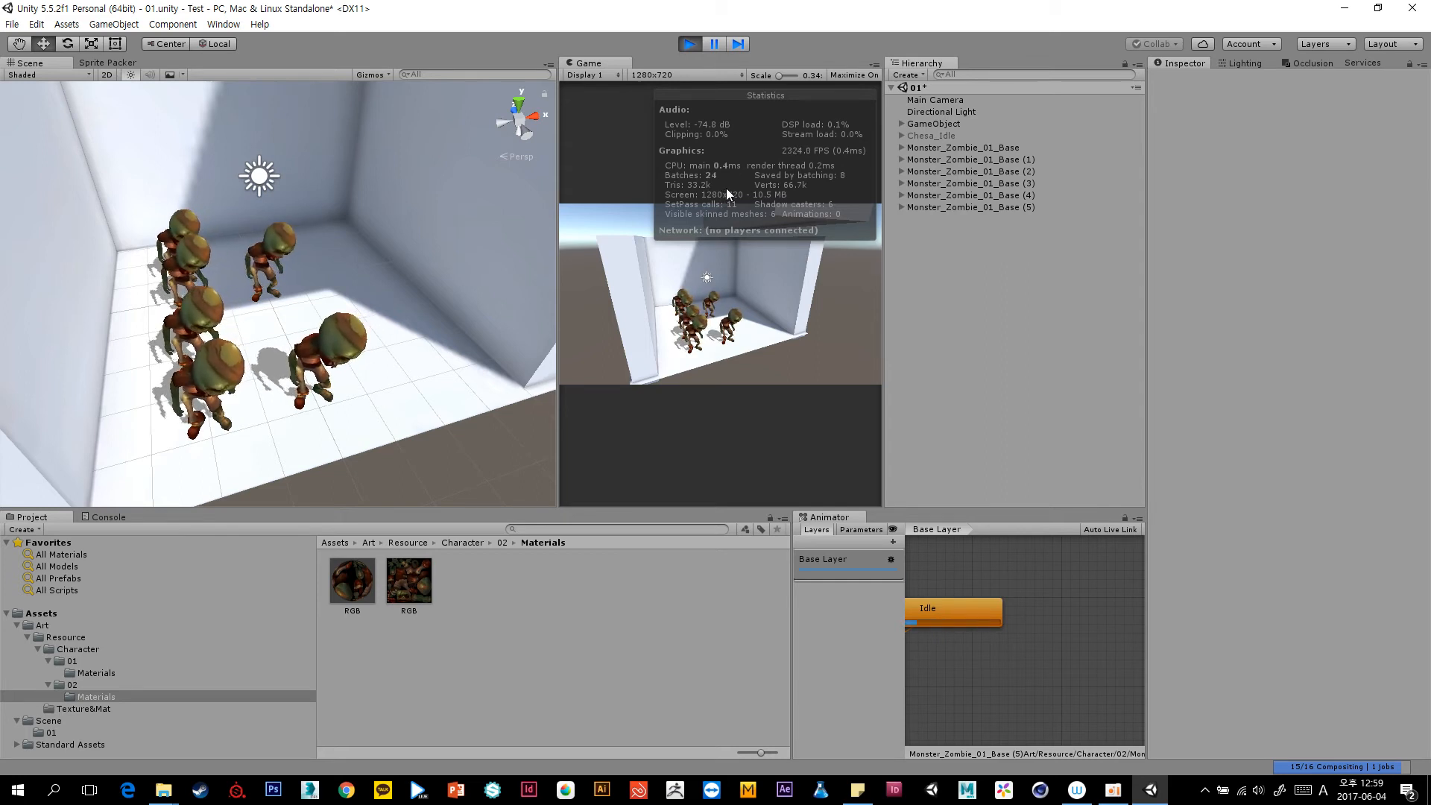
click(690, 44)
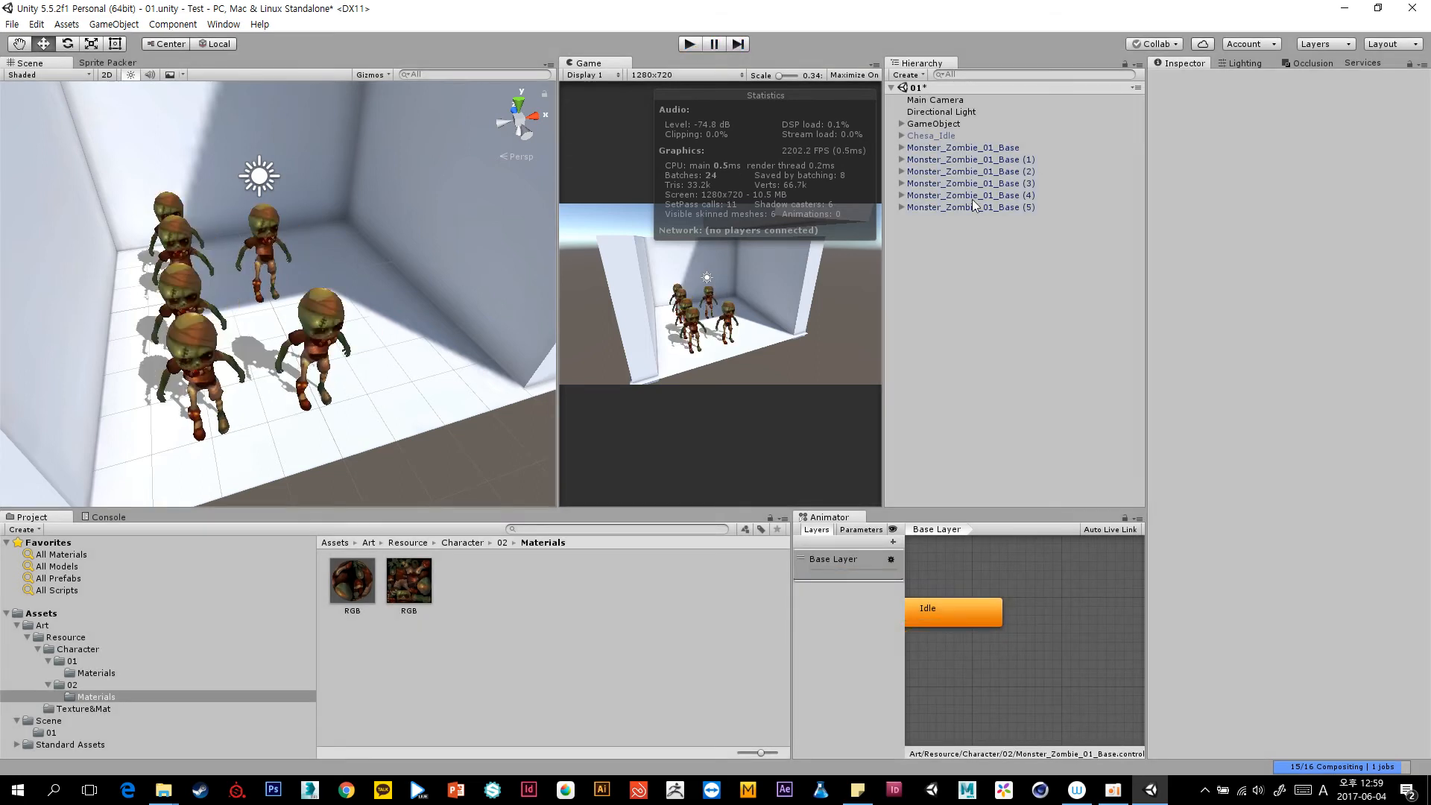
Delete Monster_Zombie_01_Base (1) to (5) and reactivate Chesa_Idle beside the remaining zombie.
click(971, 198)
click(972, 203)
shift+click(1000, 163)
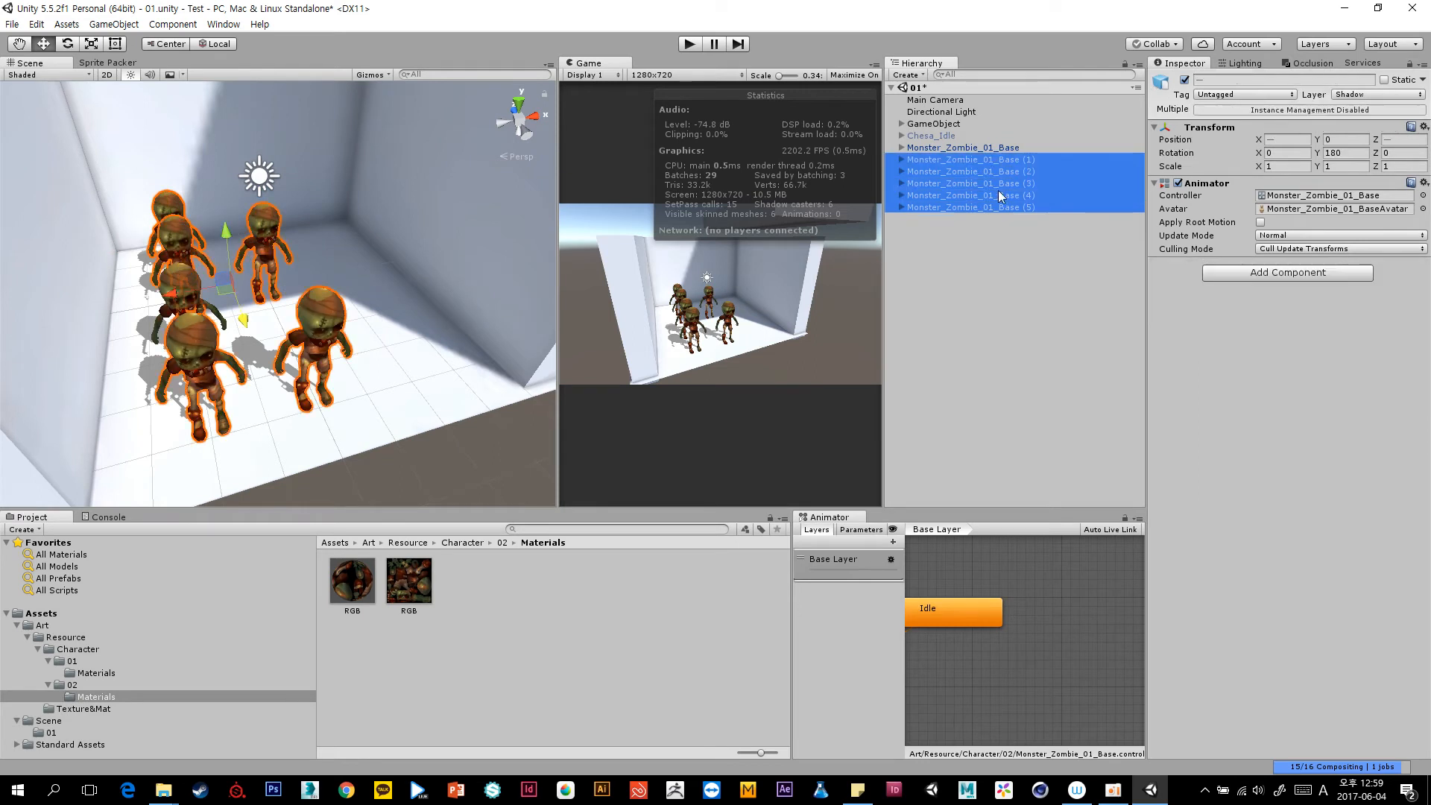
key(Delete)
click(1004, 136)
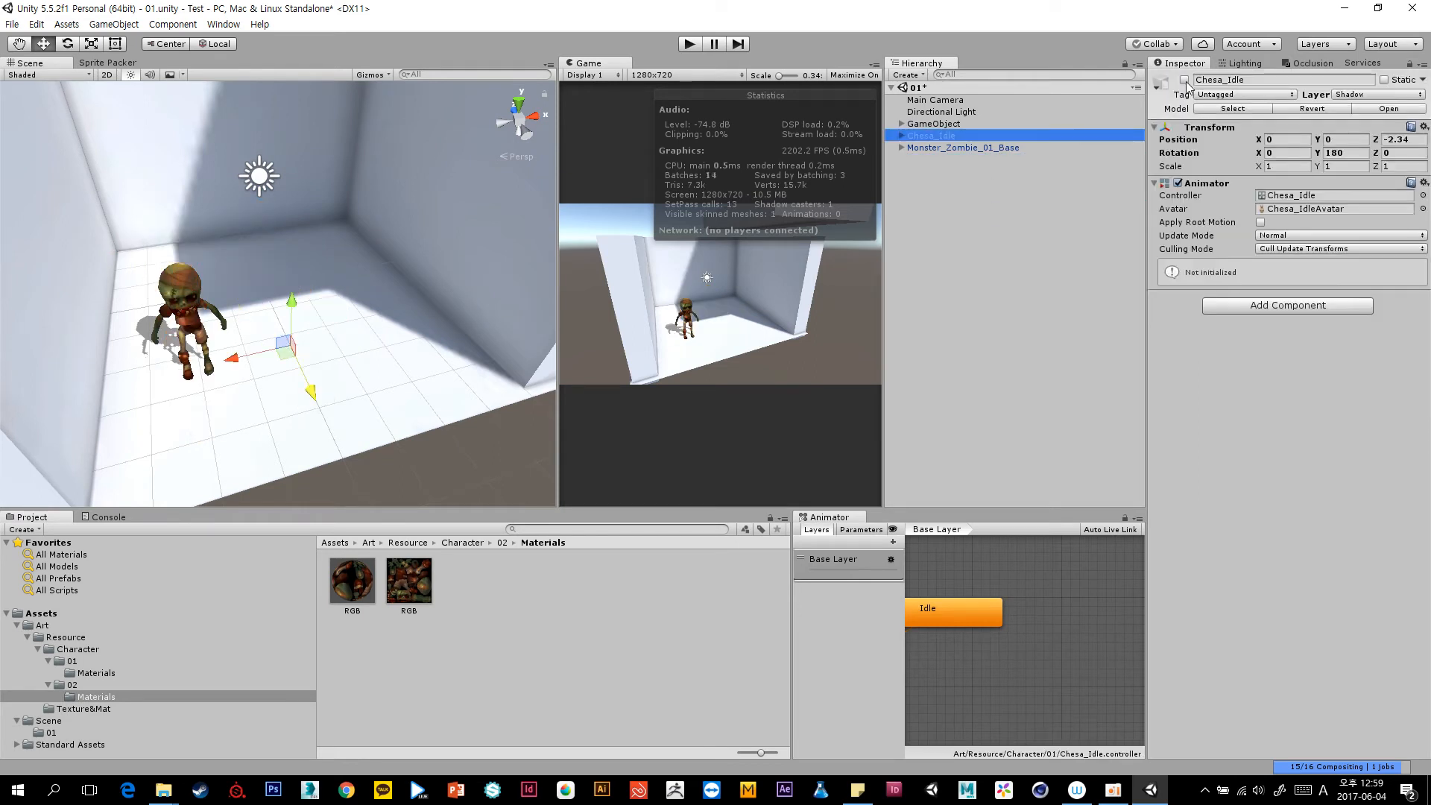
click(1184, 81)
Widen the Game view across most of the space shared with the Scene view, clear the selection, and keep the statistics overlay shown.
middle_drag(316, 271, 322, 310)
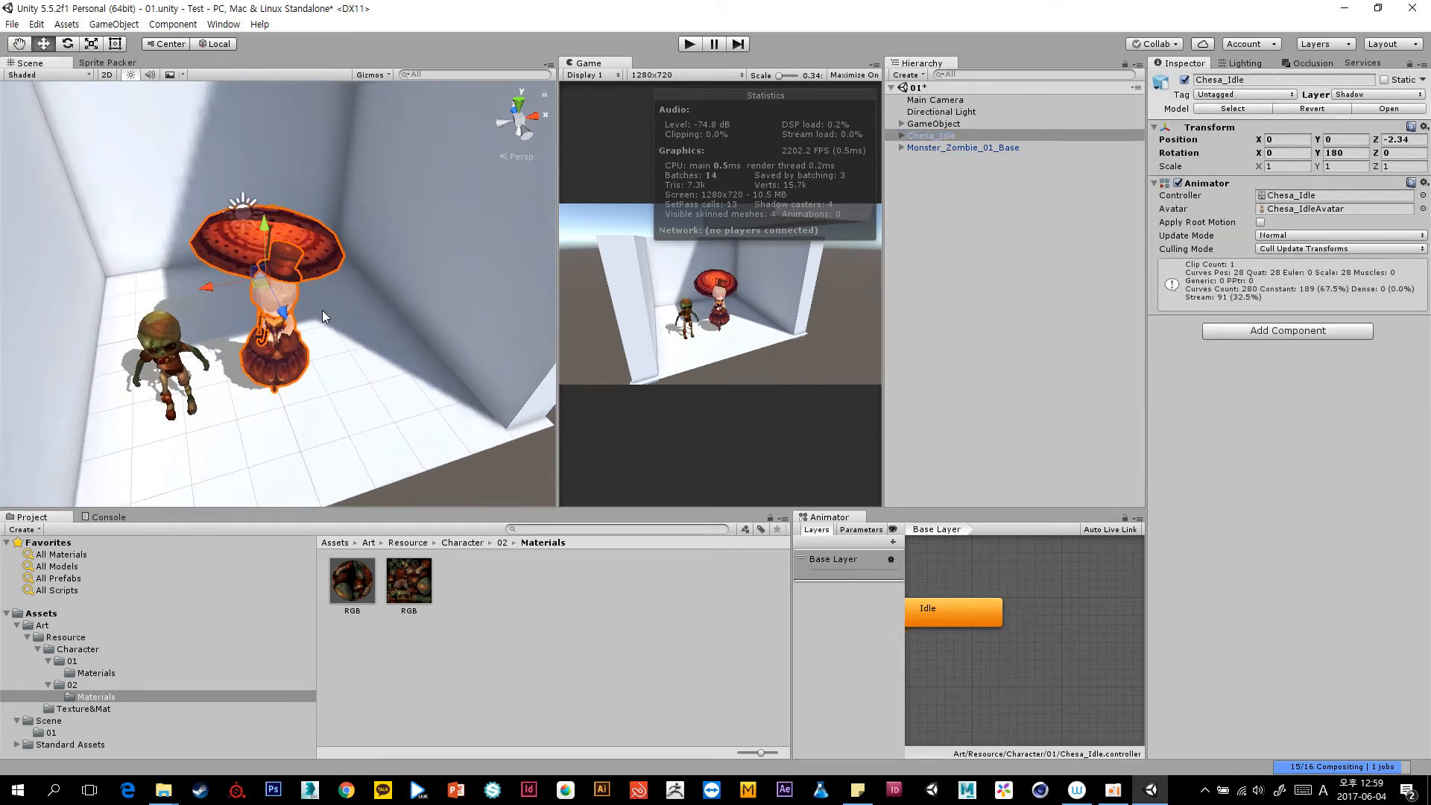
scroll(322, 310, down, 2)
scroll(322, 310, up, 2)
scroll(322, 309, down, 2)
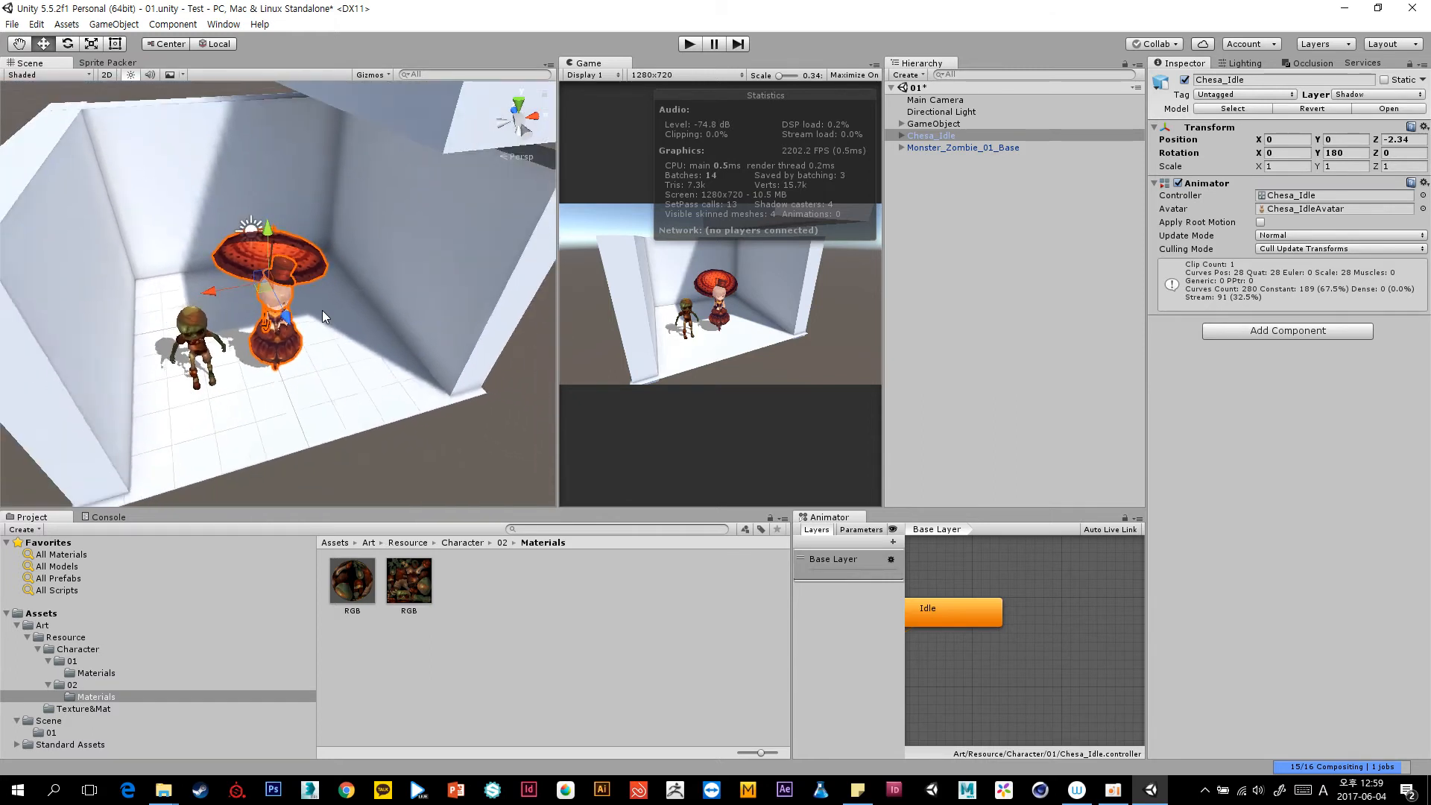
alt+drag(341, 307, 348, 227)
middle_drag(273, 231, 292, 272)
scroll(271, 286, up, 4)
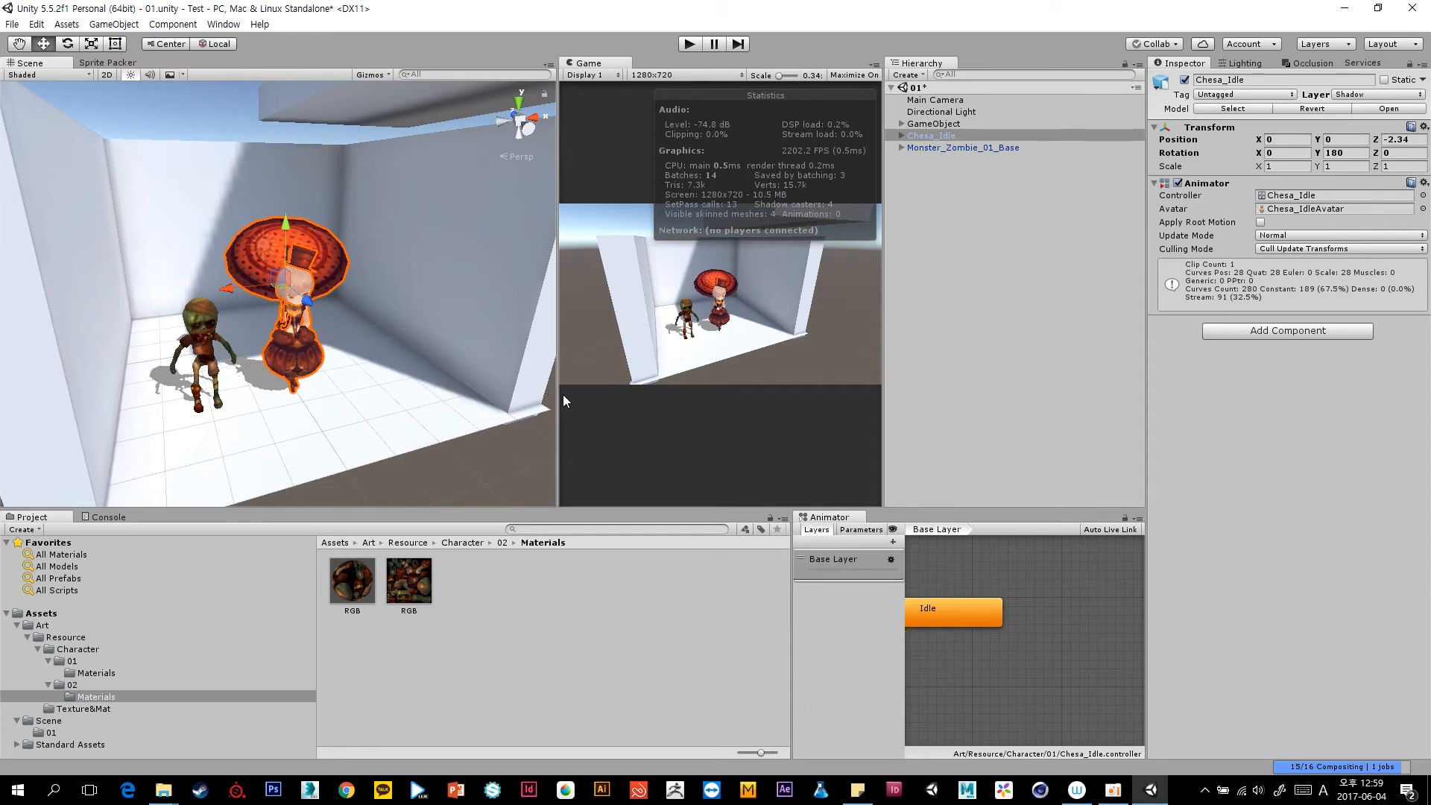
drag(559, 400, 150, 405)
click(923, 195)
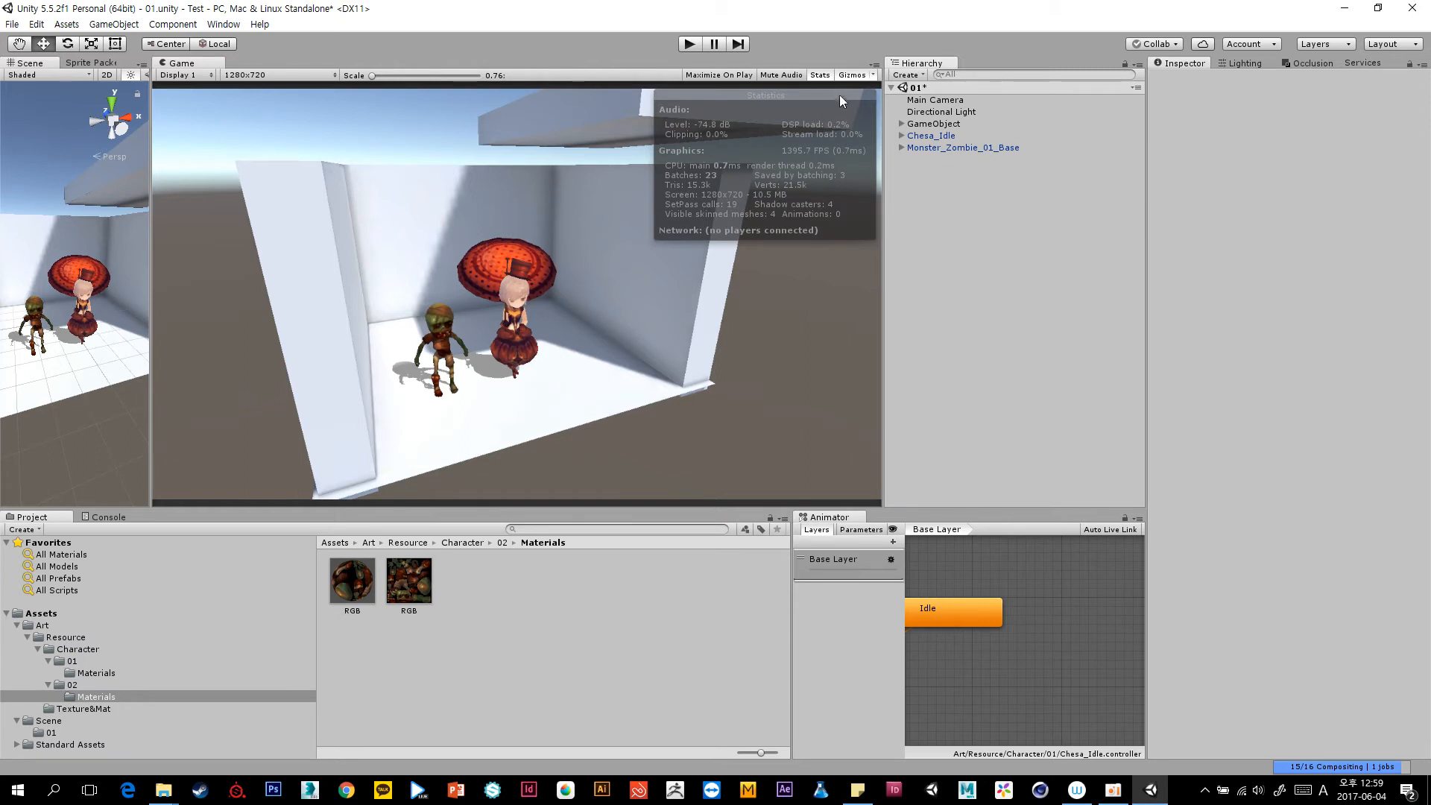
click(820, 76)
click(820, 75)
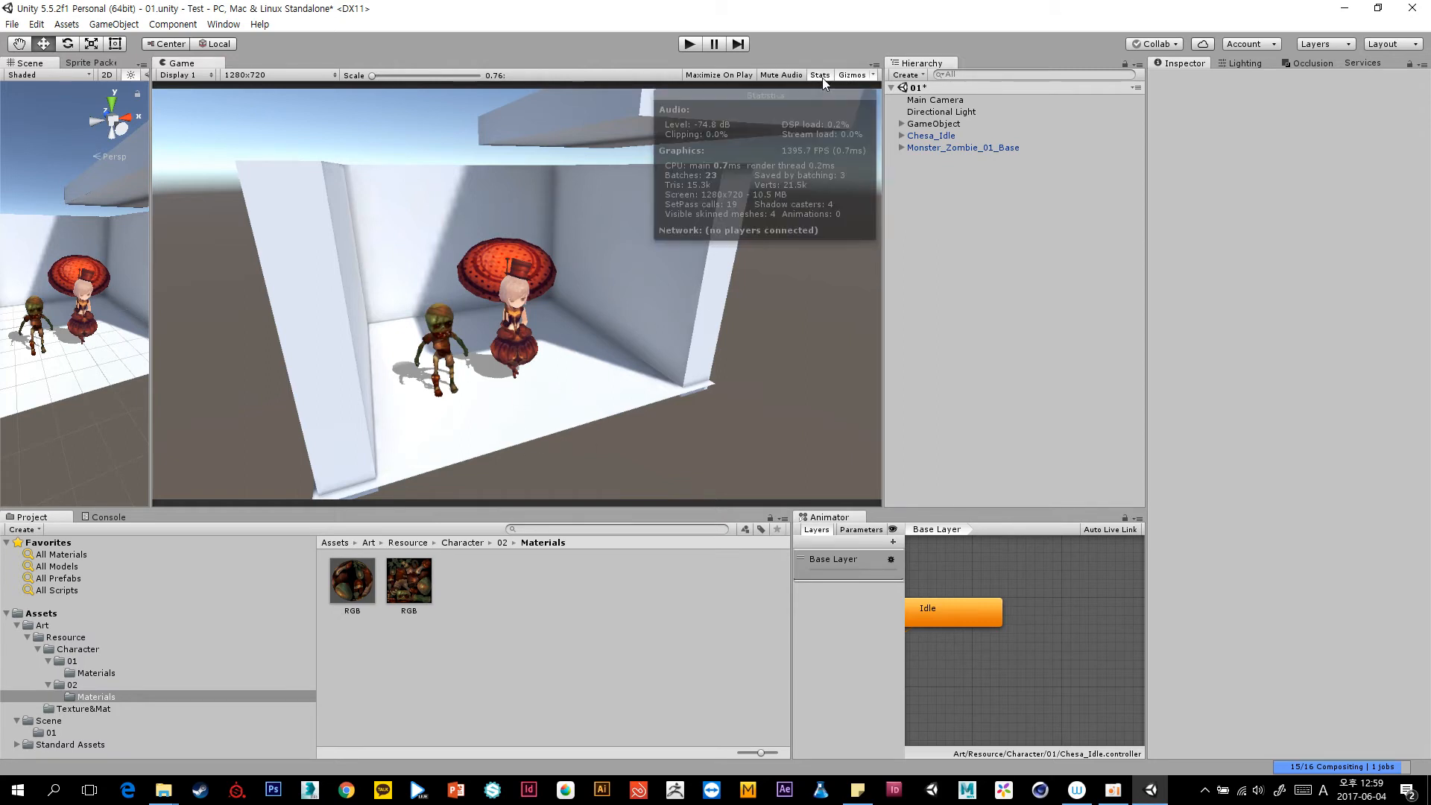
Select the Main Camera and search its addable components for "look", leaving the list without adding anything.
click(992, 100)
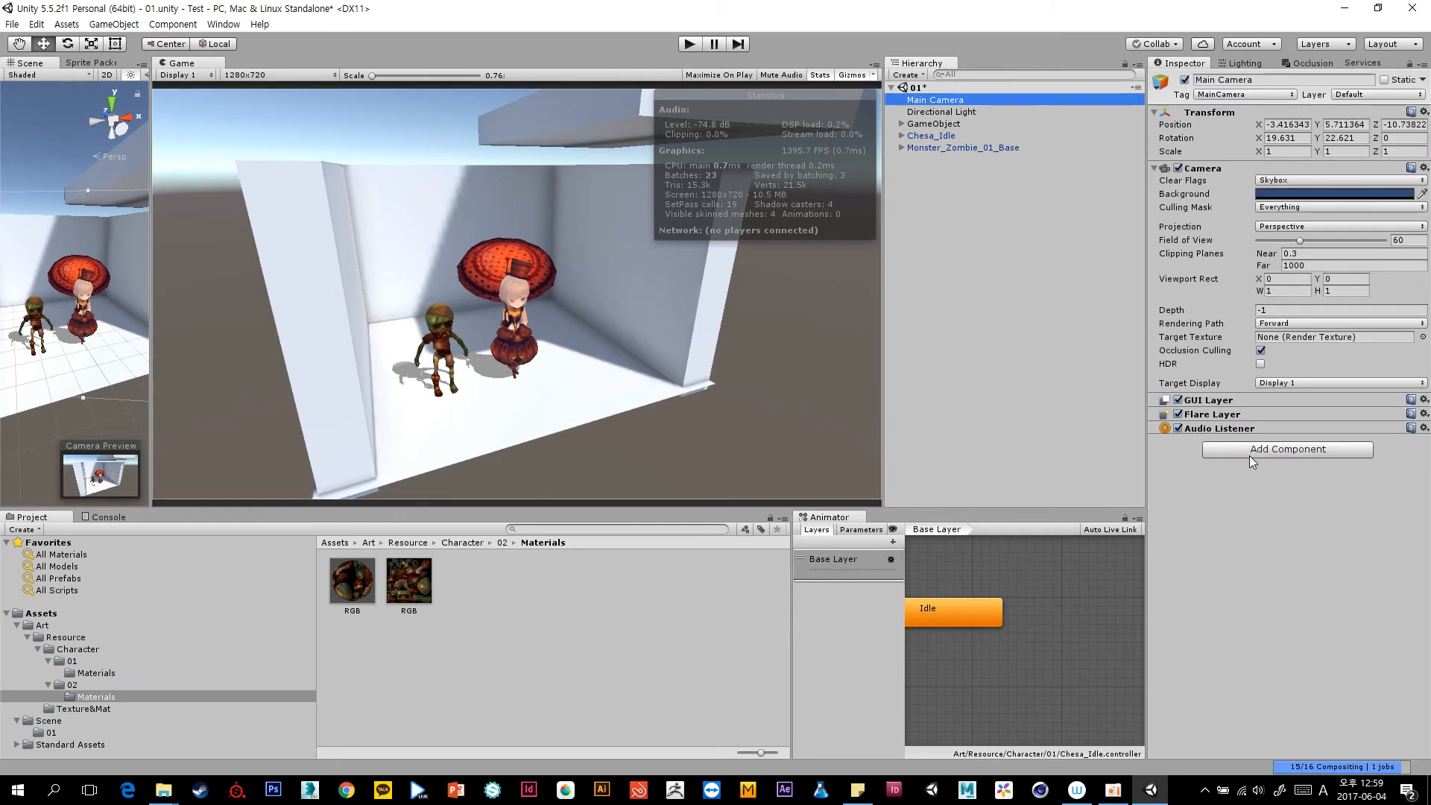
click(1299, 449)
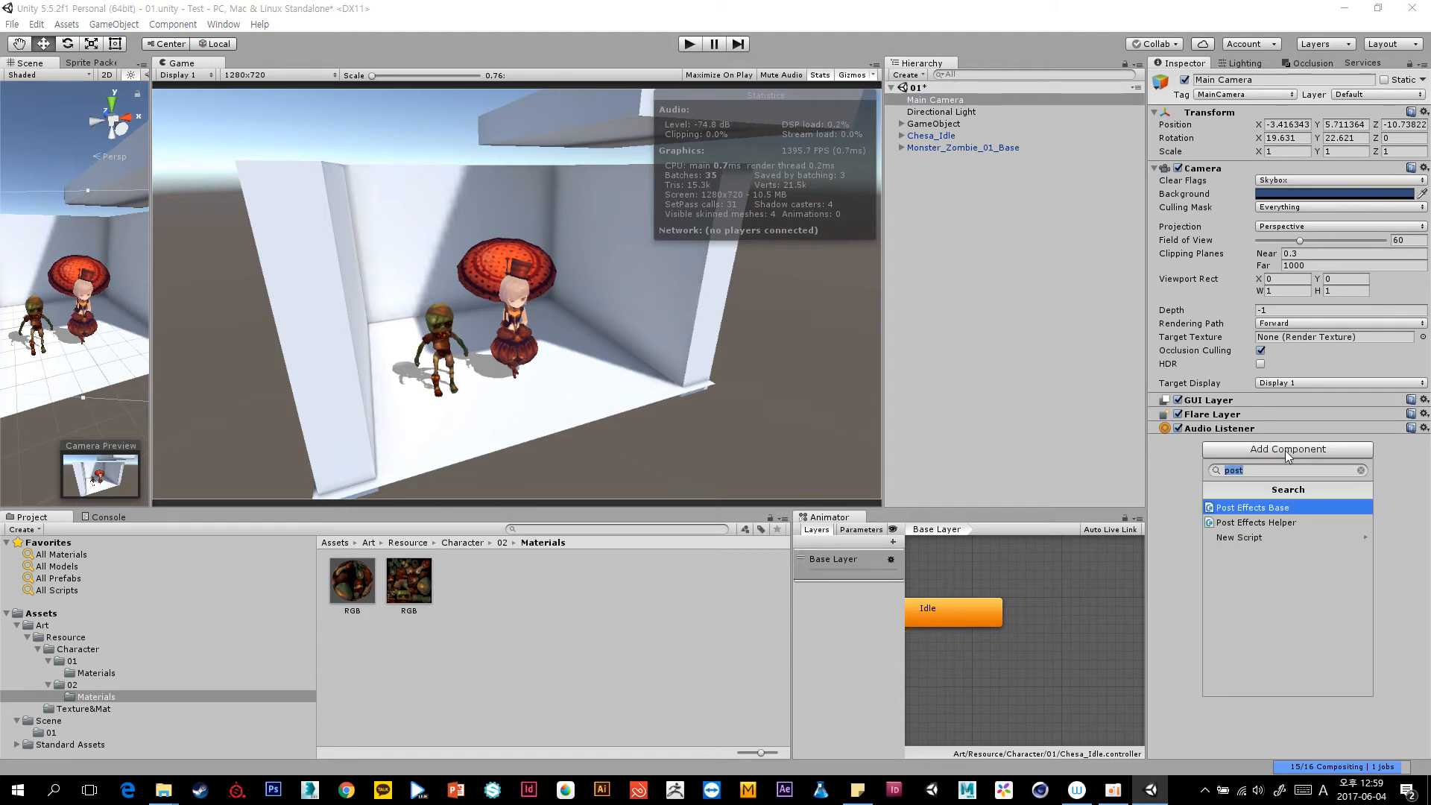
text(look)
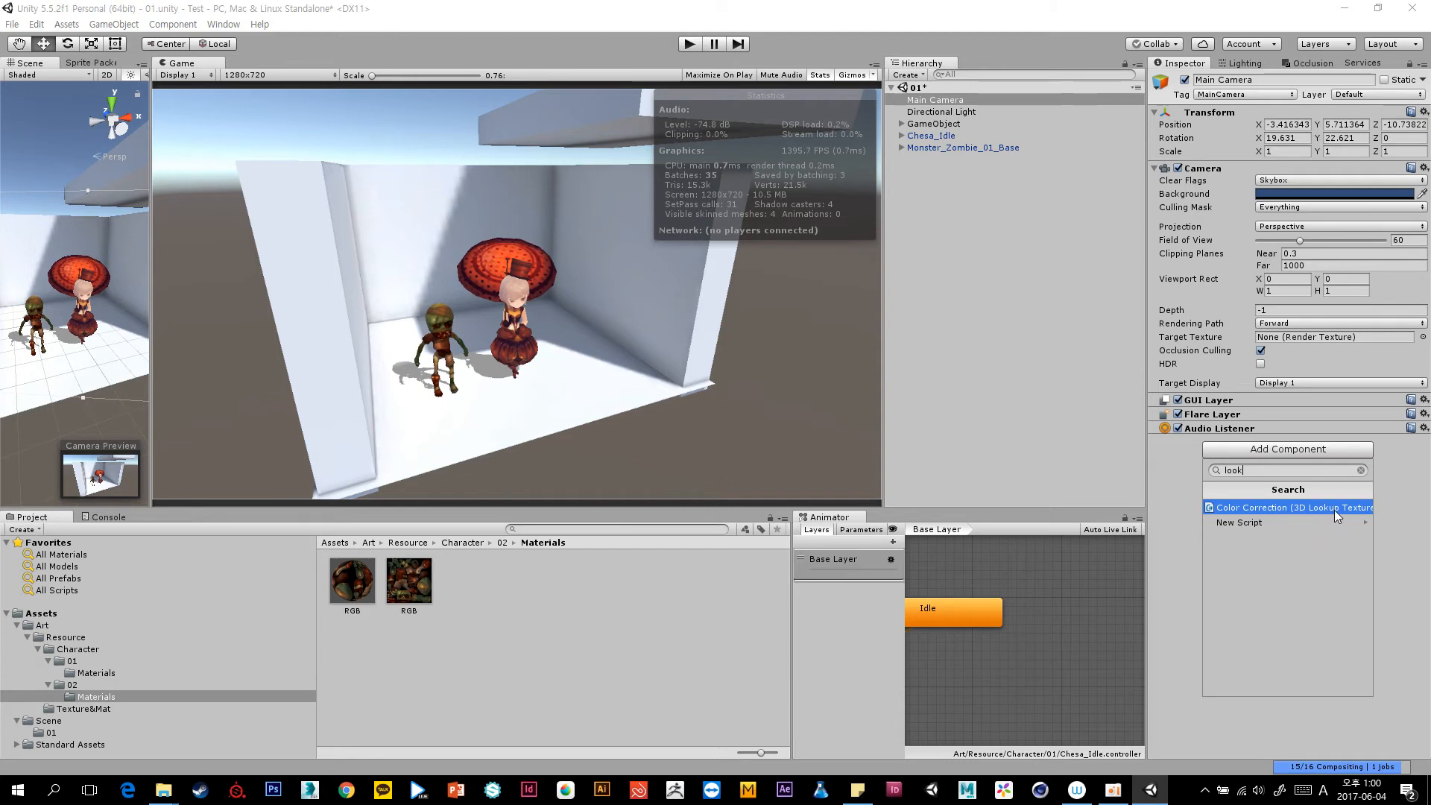
click(1052, 414)
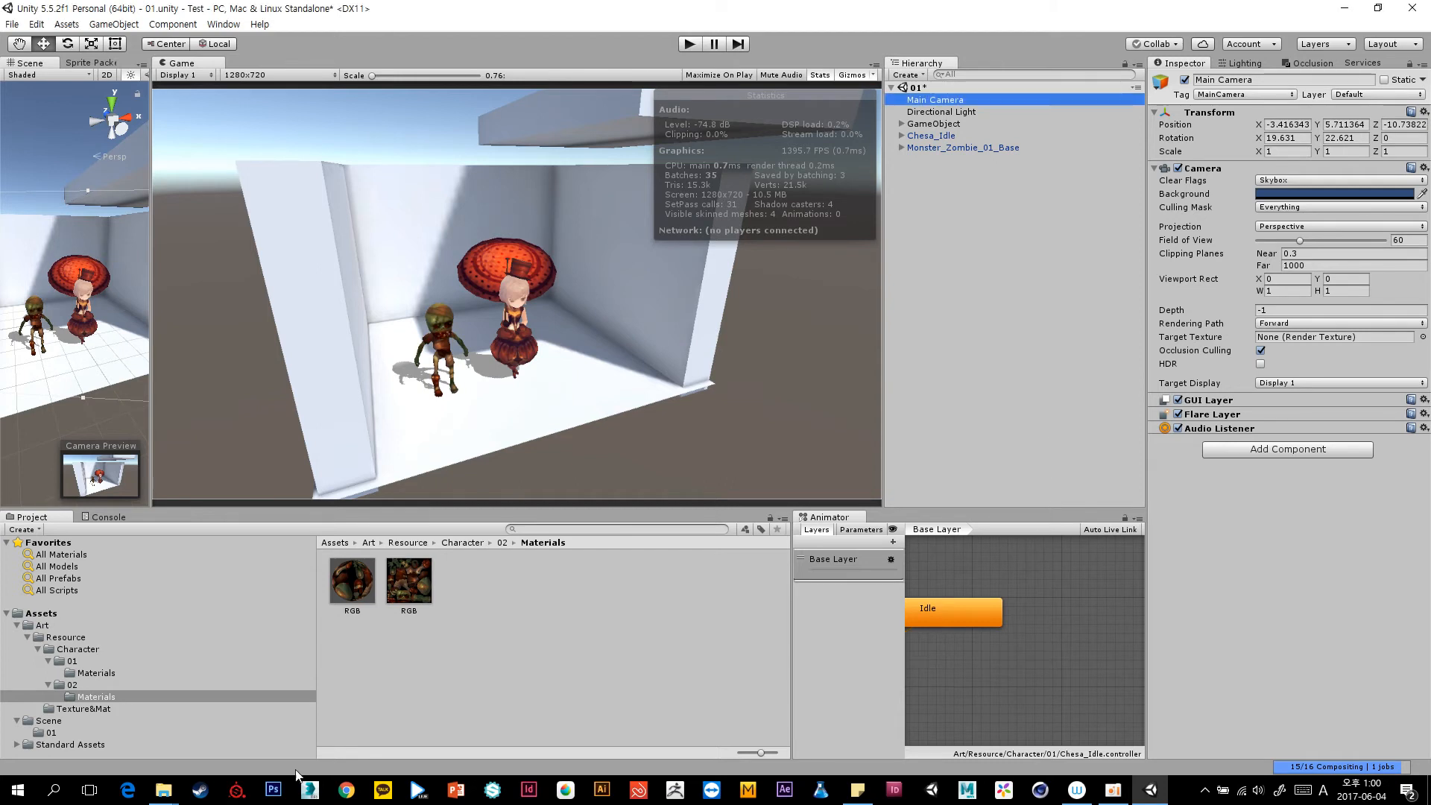
Expand the Standard Assets folder and collapse the Scene and Art folders in the project tree.
click(149, 743)
double_click(149, 744)
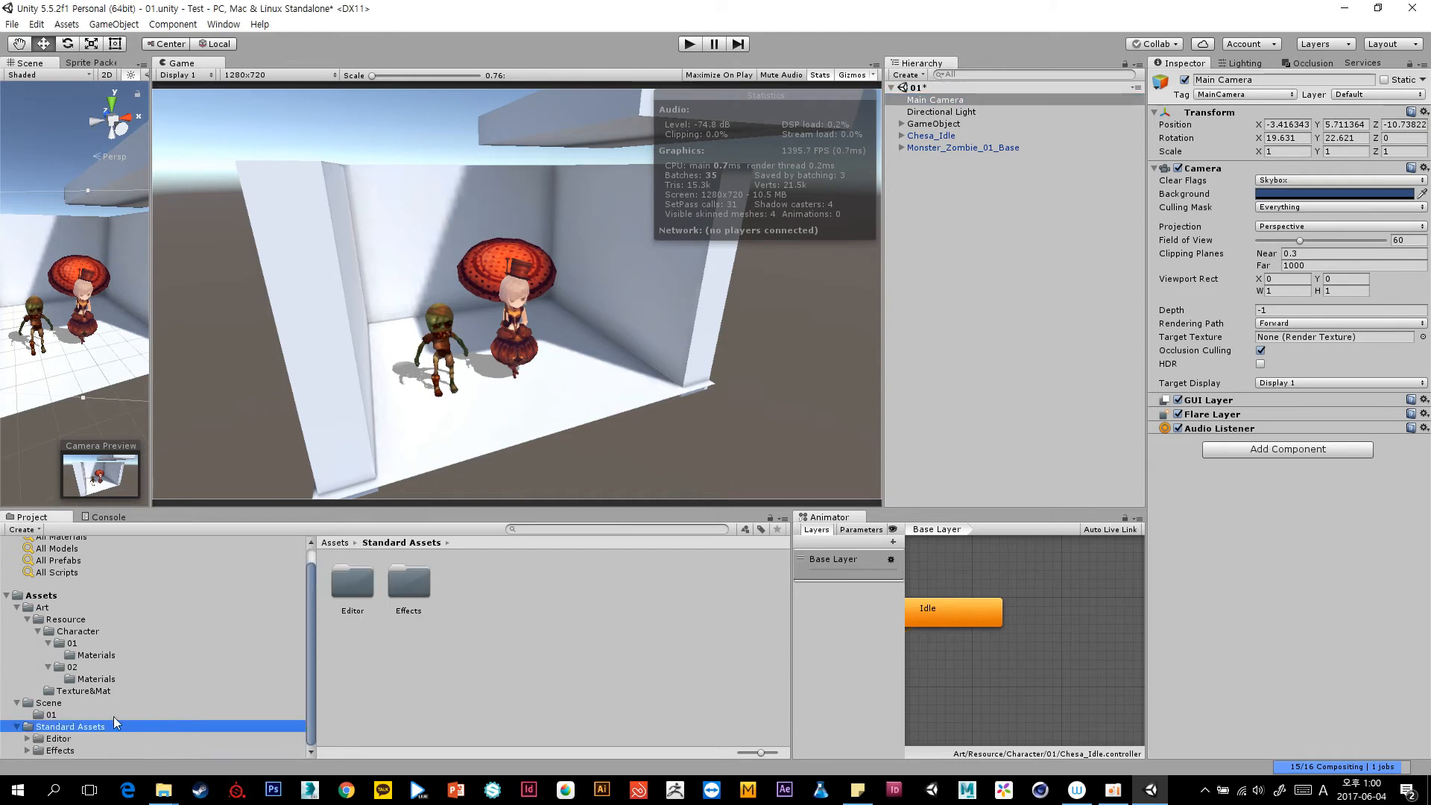
double_click(78, 705)
double_click(78, 618)
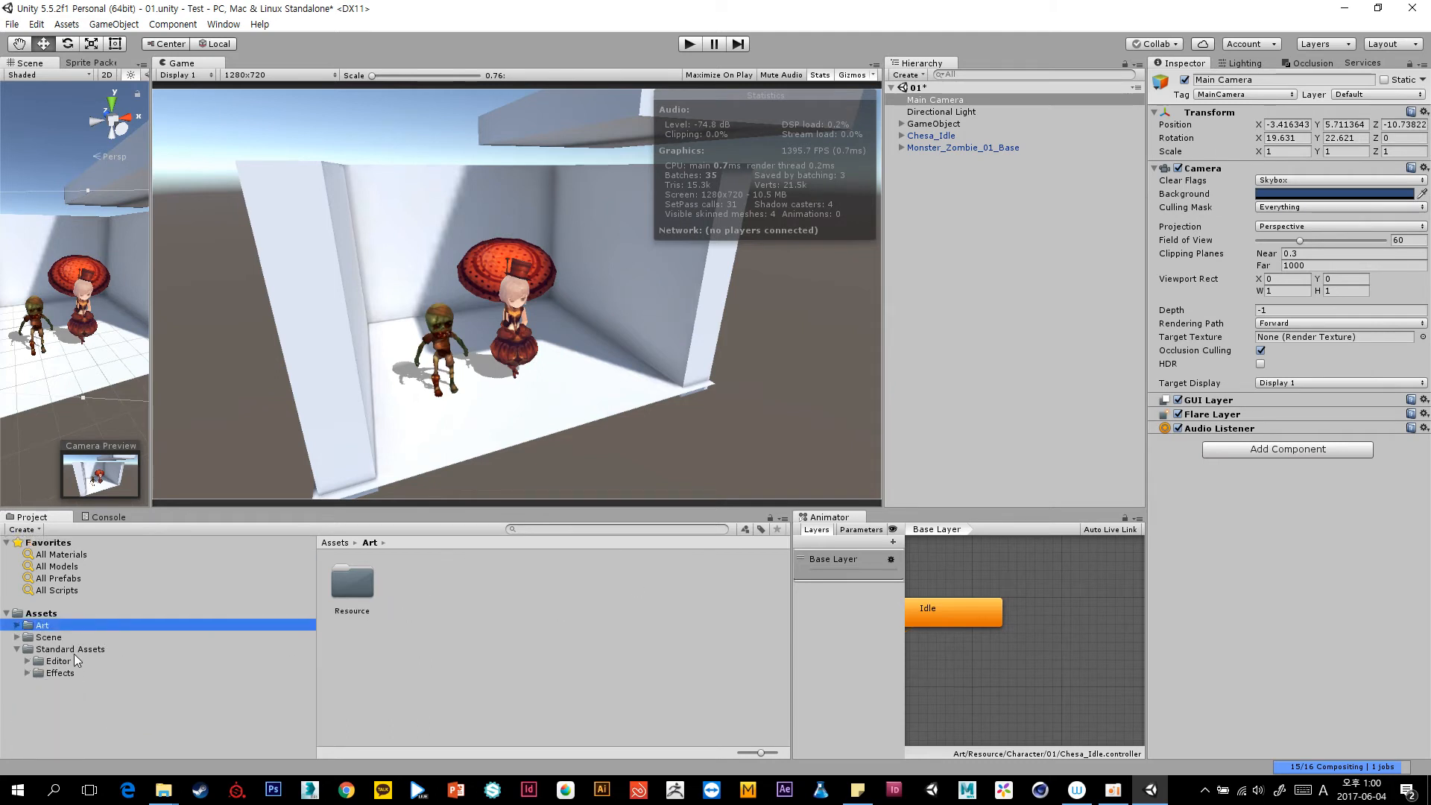
Add the Color Correction (3D Lookup Texture) component to the Main Camera.
click(1289, 449)
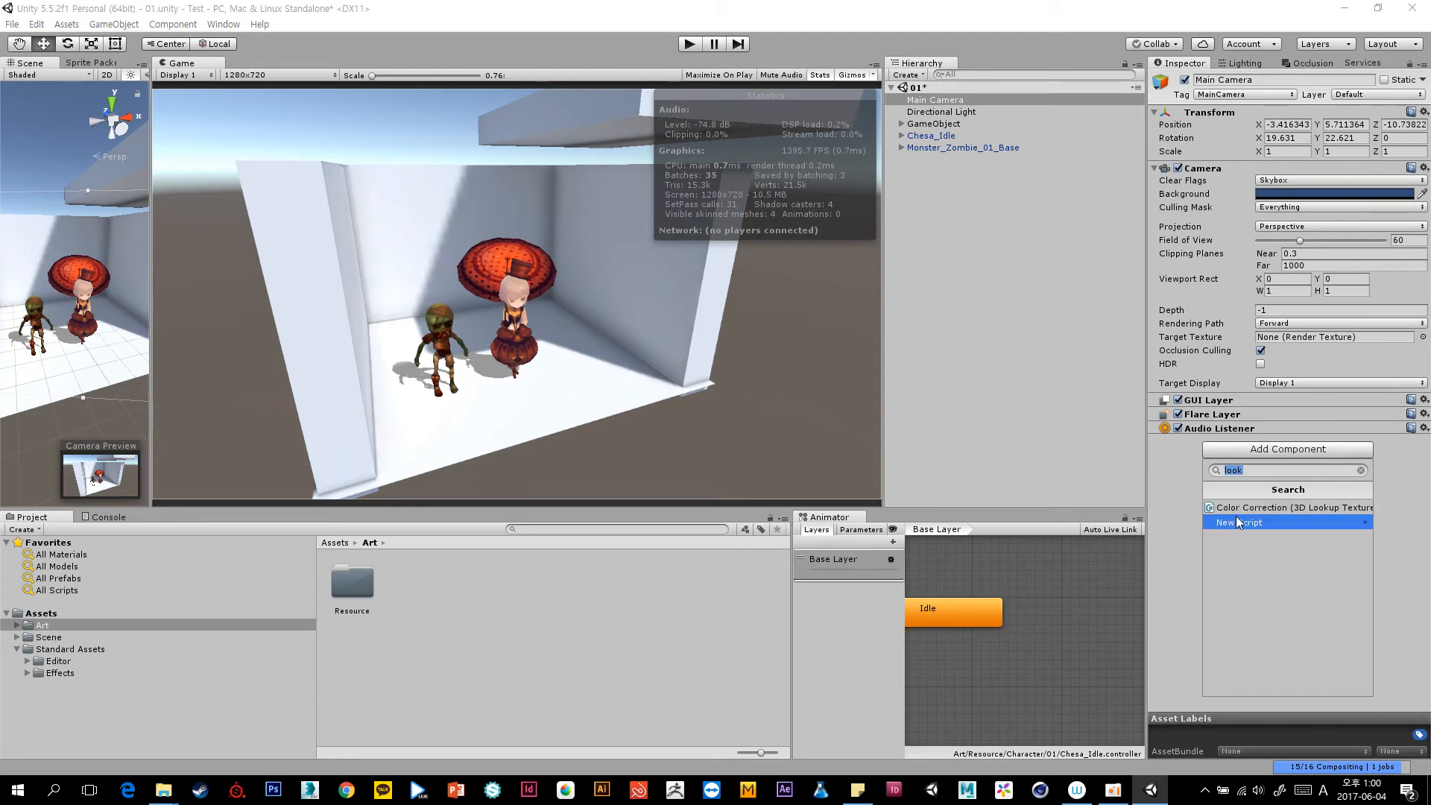
click(1273, 507)
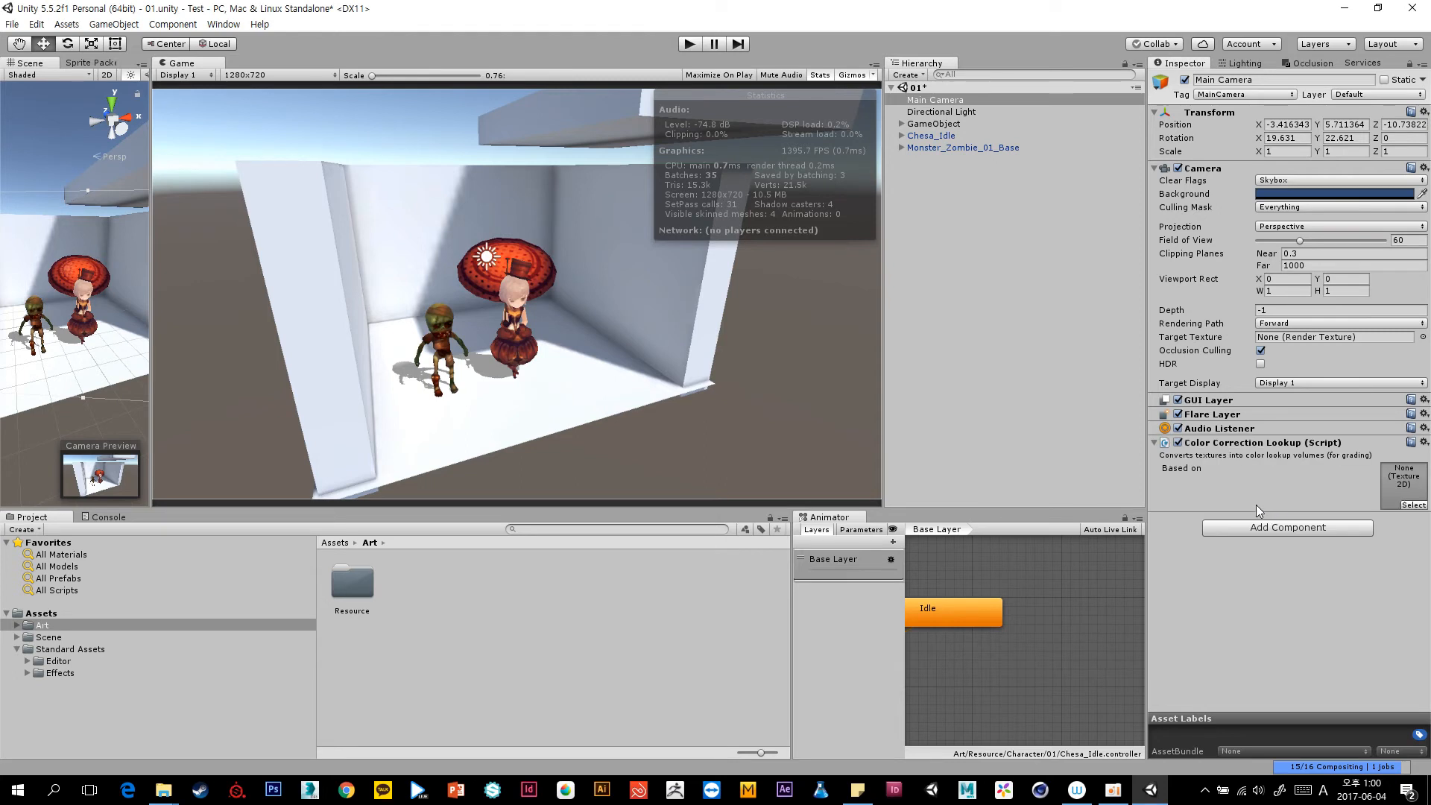
Search the texture picker of the Color Correction Lookup's Based on slot for "look", and close it without choosing a texture.
click(1400, 484)
click(1412, 505)
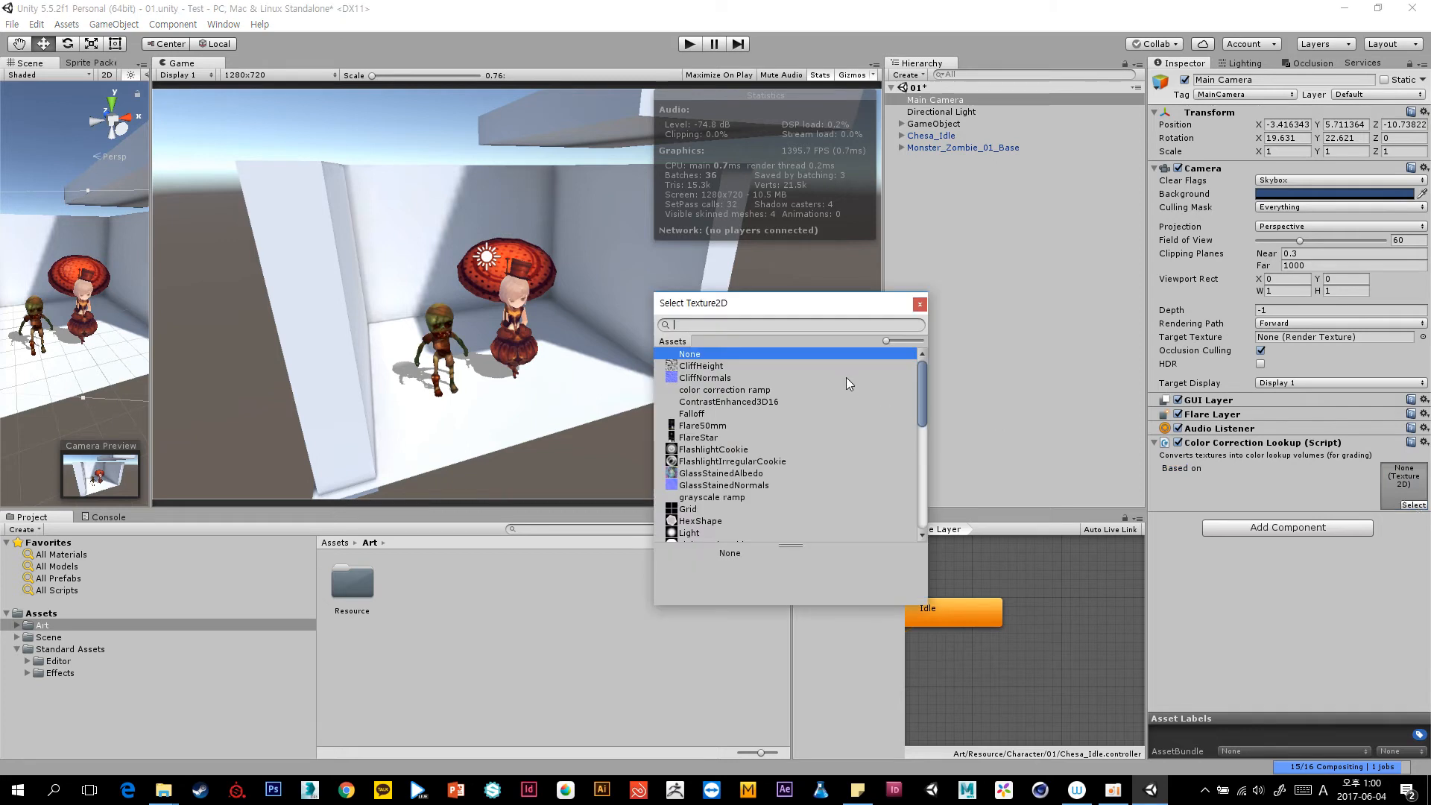
text(fald)
key(BackSpace)
key(BackSpace)
key(BackSpace)
key(BackSpace)
text(look)
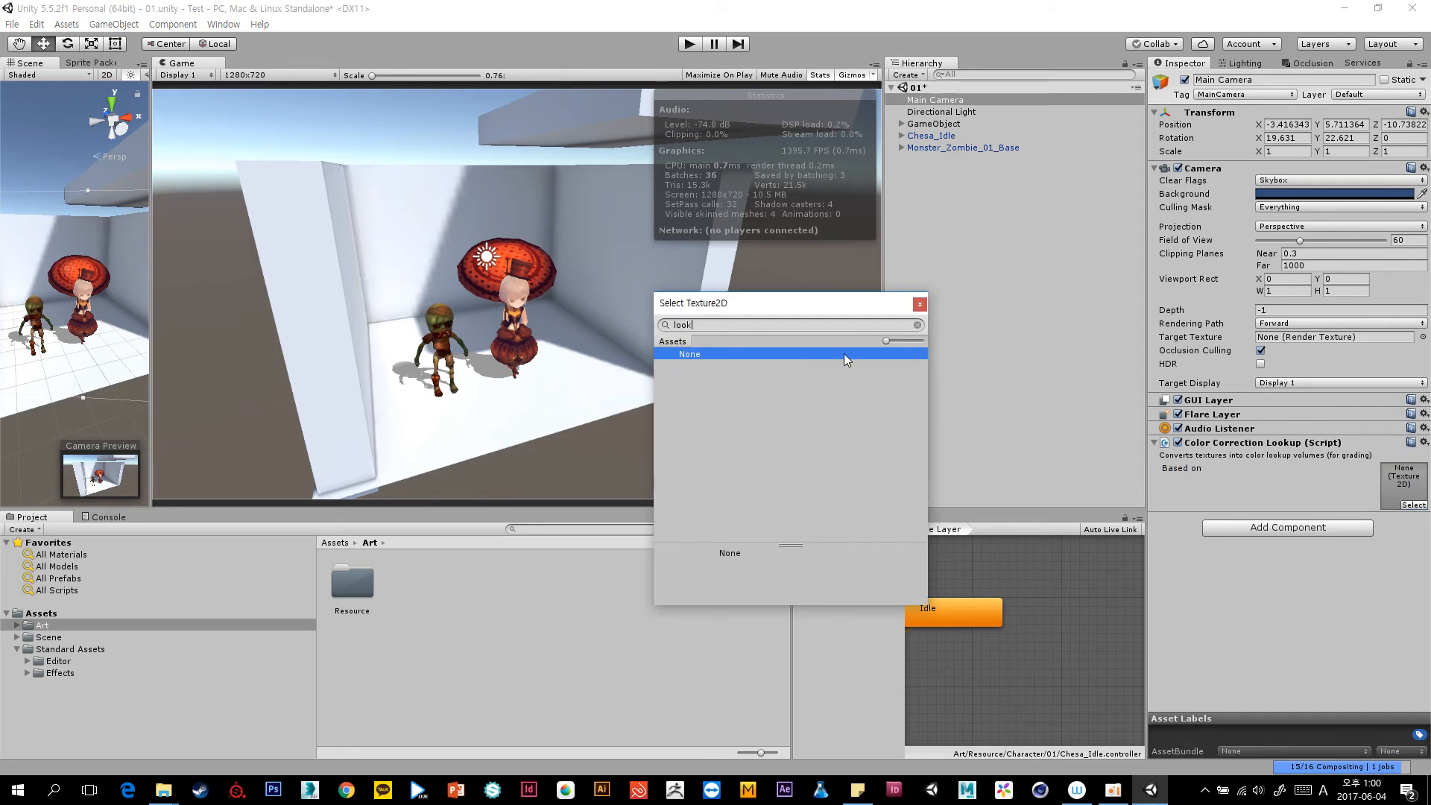
click(916, 304)
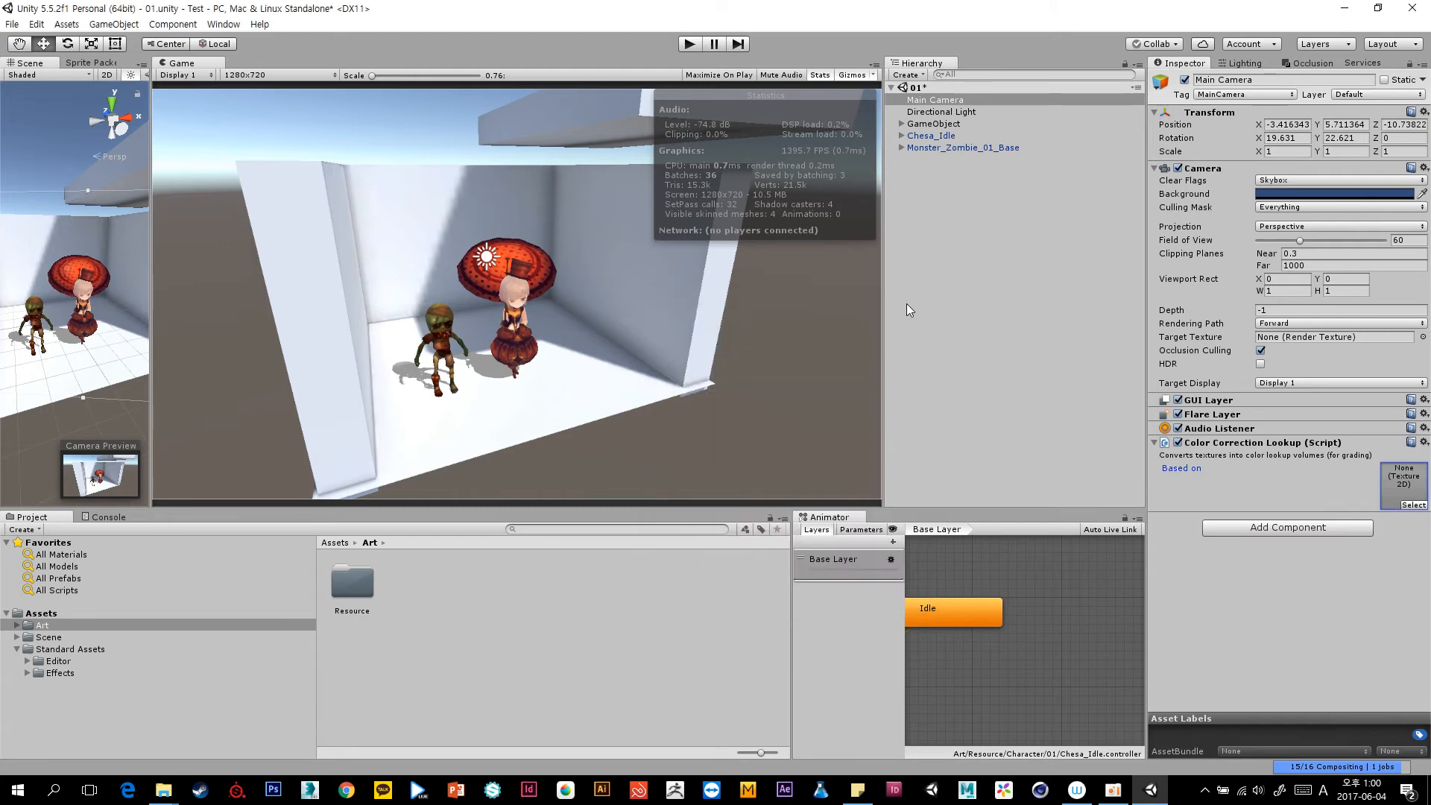
Browse the Effects folder of Standard Assets through ImageEffects and its Shaders subfolder to the Textures folder.
click(60, 673)
double_click(86, 674)
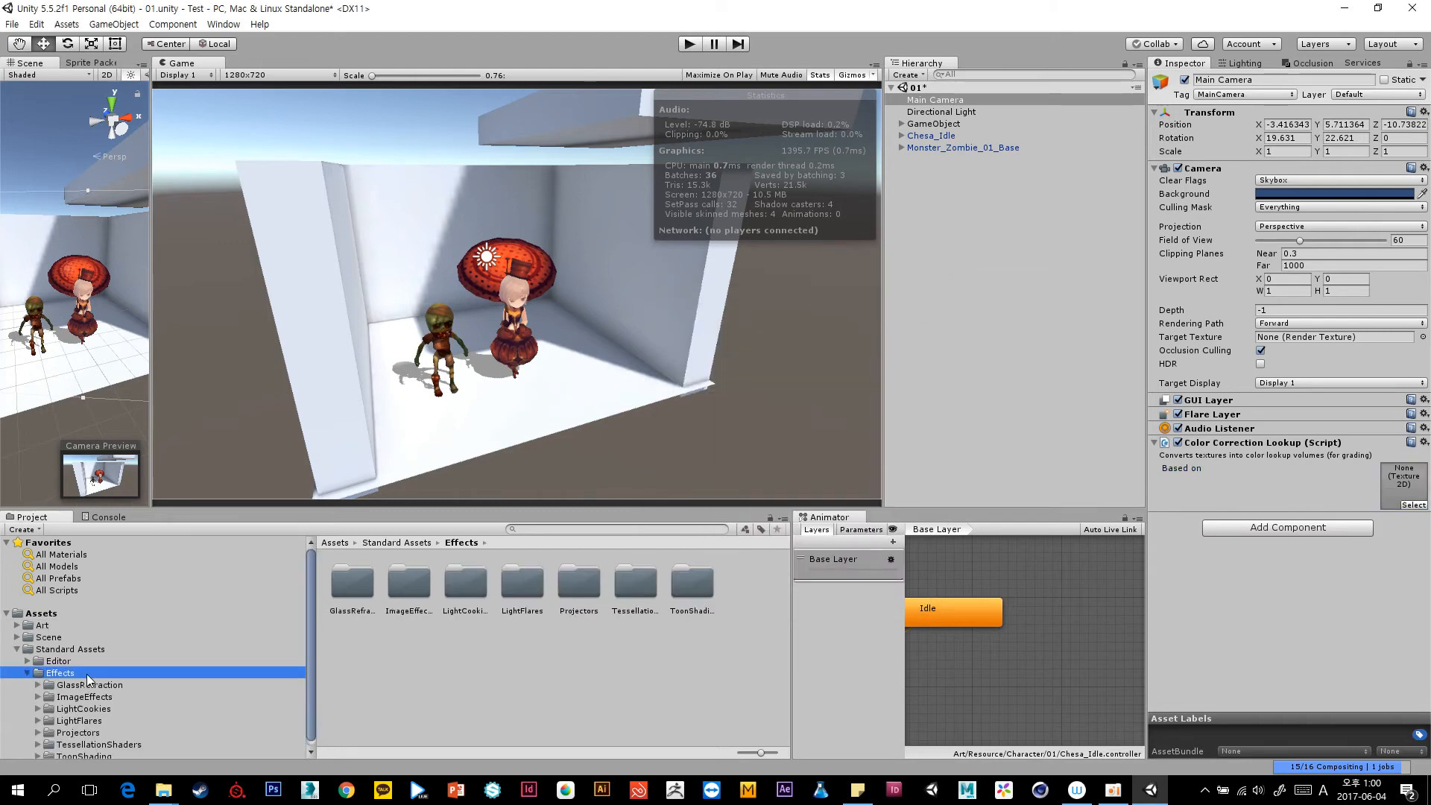
double_click(130, 691)
click(141, 700)
key(Down)
key(Right)
key(Left)
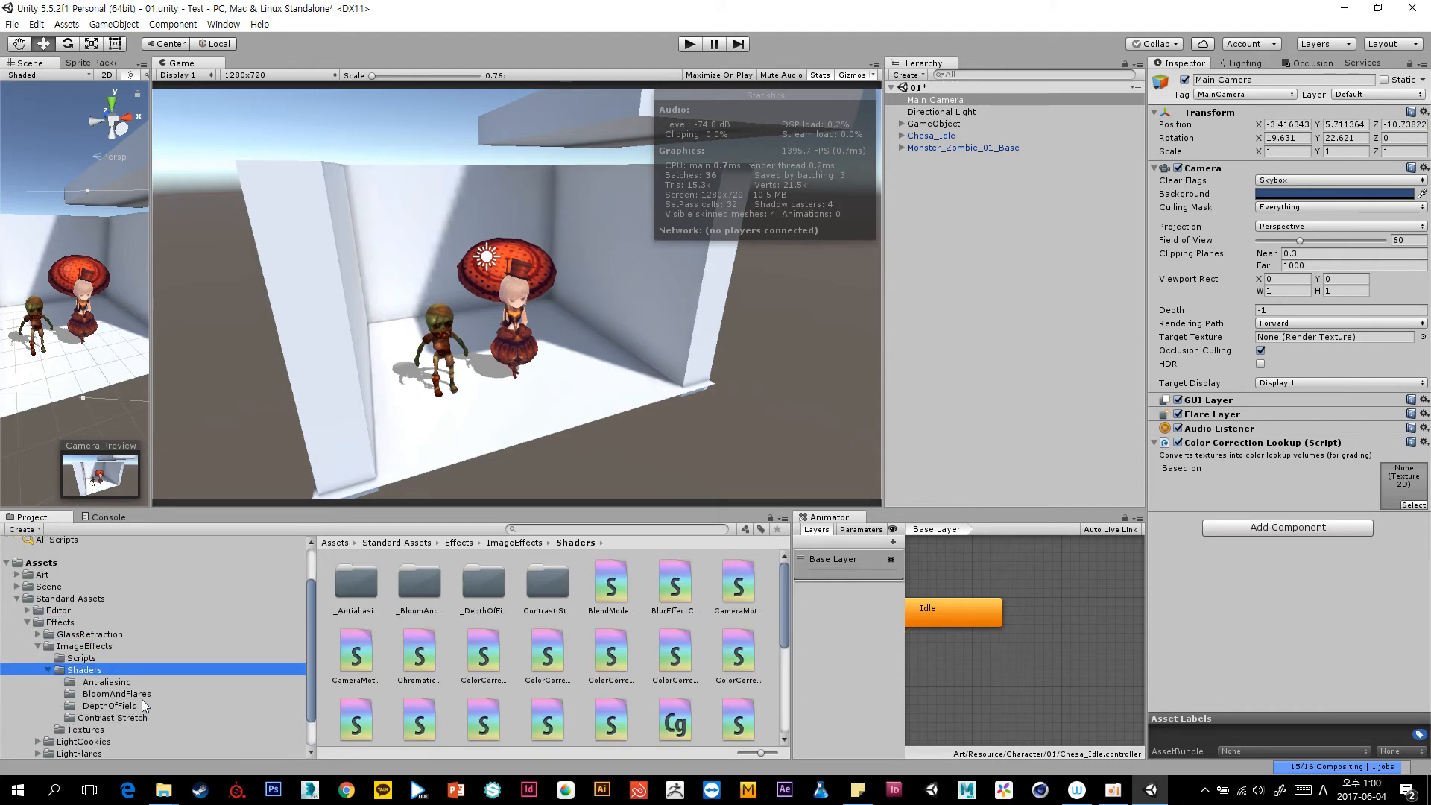
key(Down)
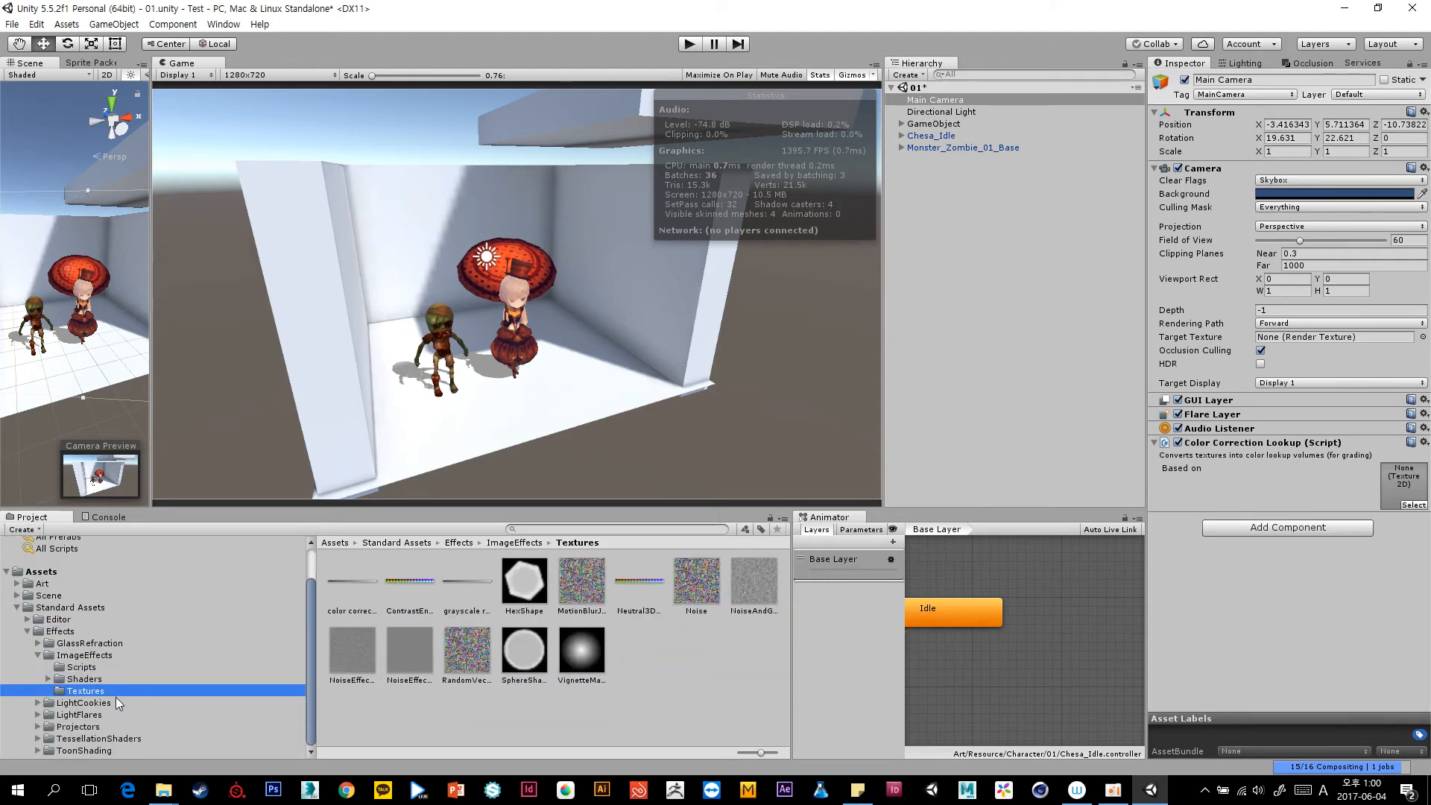
Go back through the Standard Assets and Effects folders to ImageEffects, leaving the Textures folder name unedited.
click(99, 653)
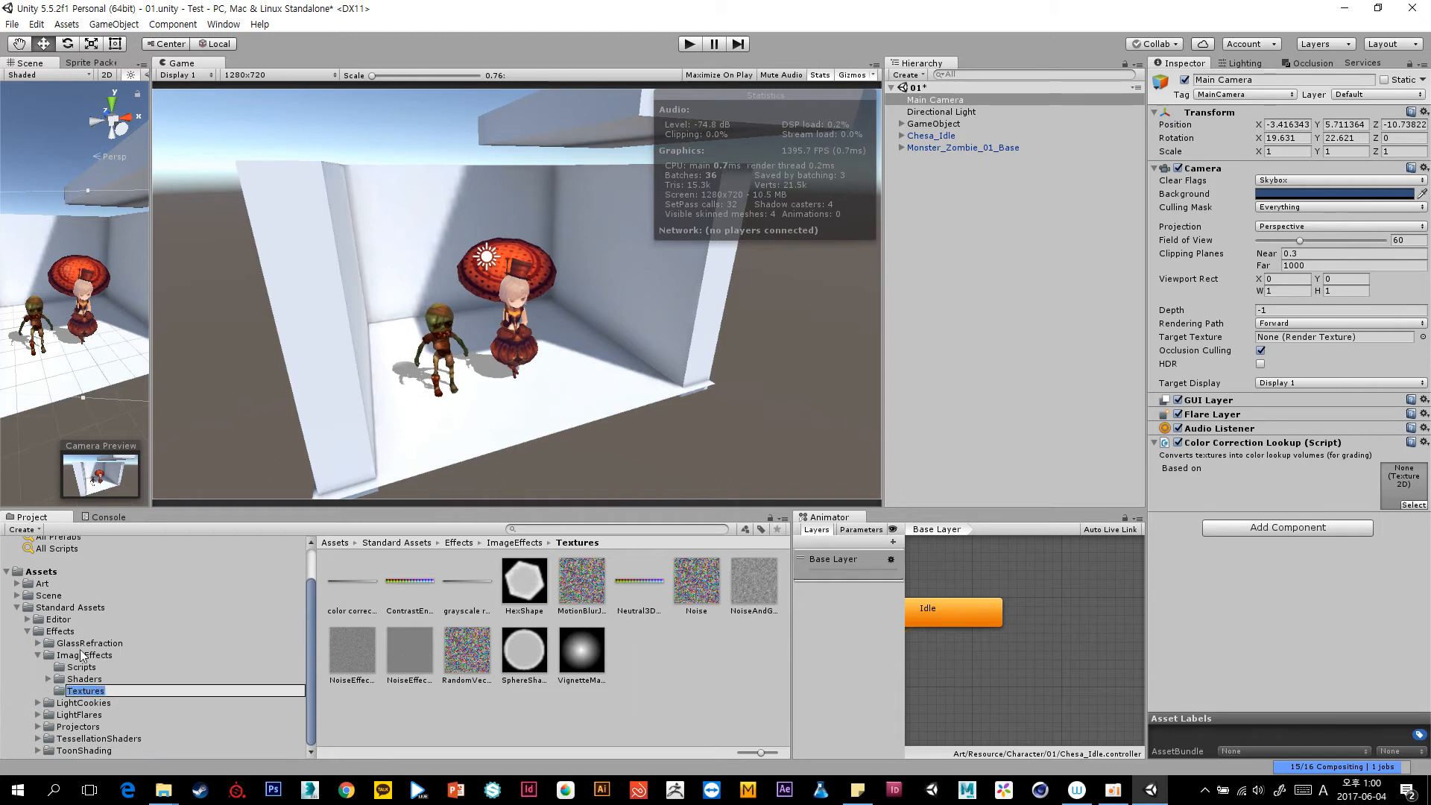
click(90, 610)
key(Left)
key(Right)
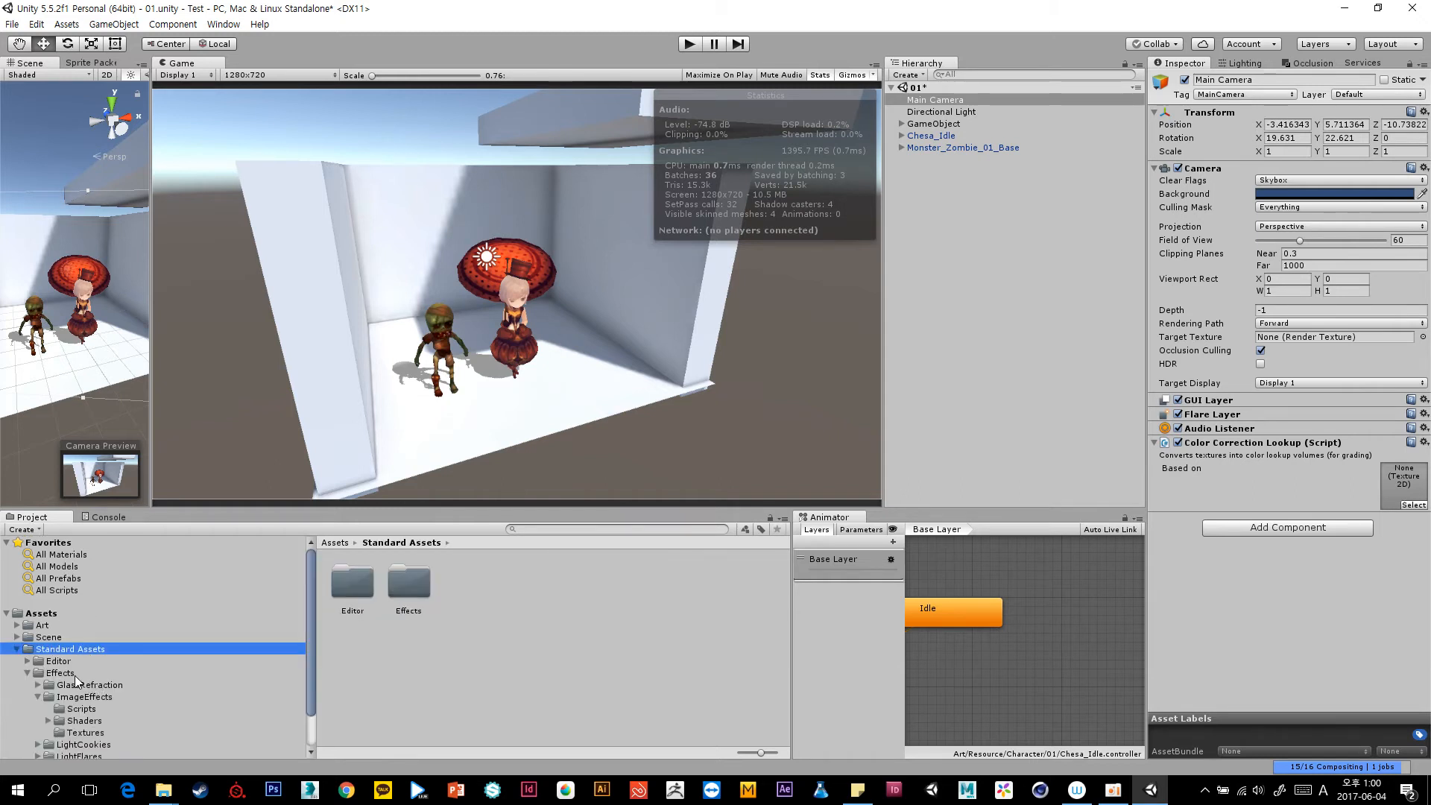
click(74, 674)
key(Left)
key(Right)
click(121, 699)
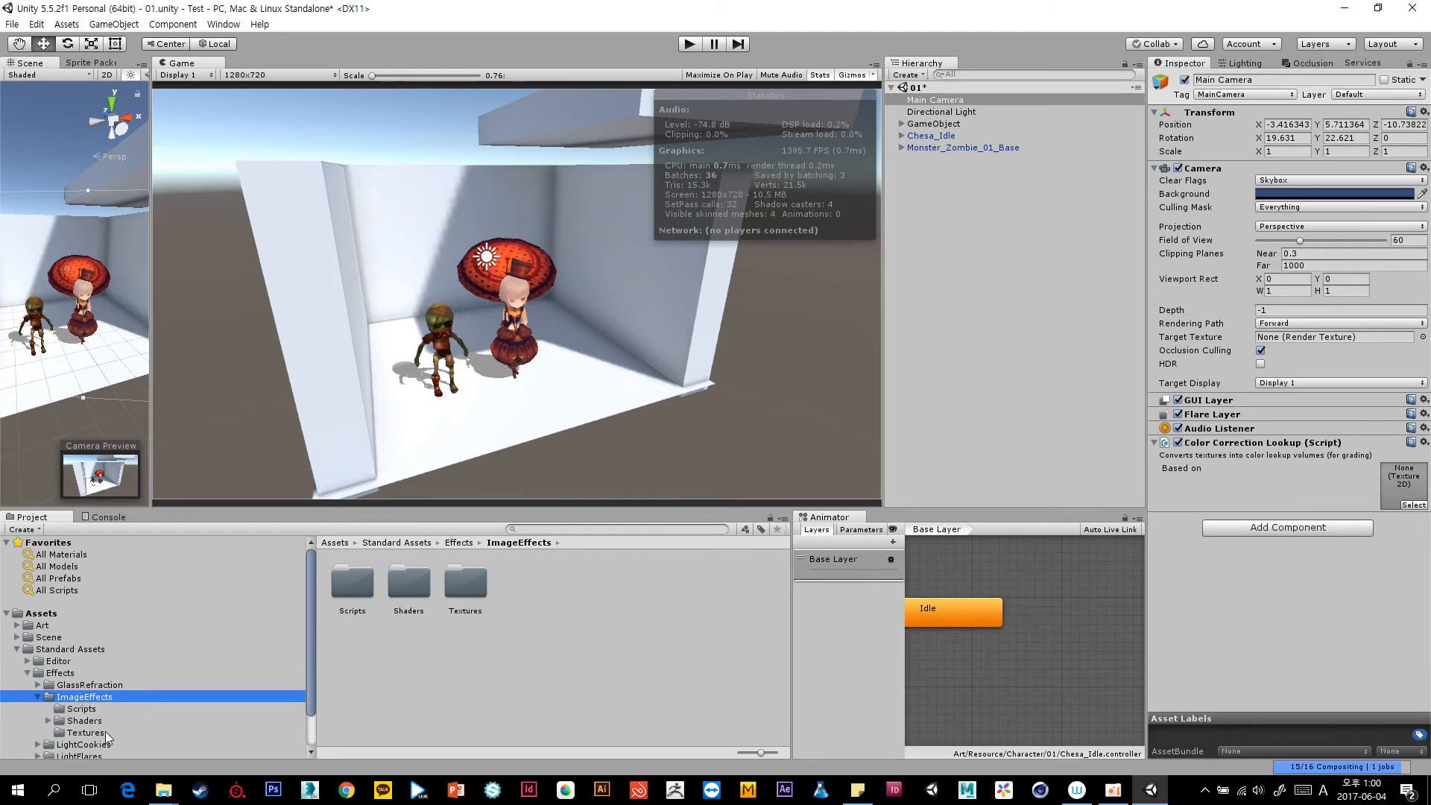
Open the ImageEffects Textures folder and inspect the color correction ramp, ContrastEnhanced3D16, grayscale ramp and Neutral3D16 textures.
click(108, 731)
click(410, 585)
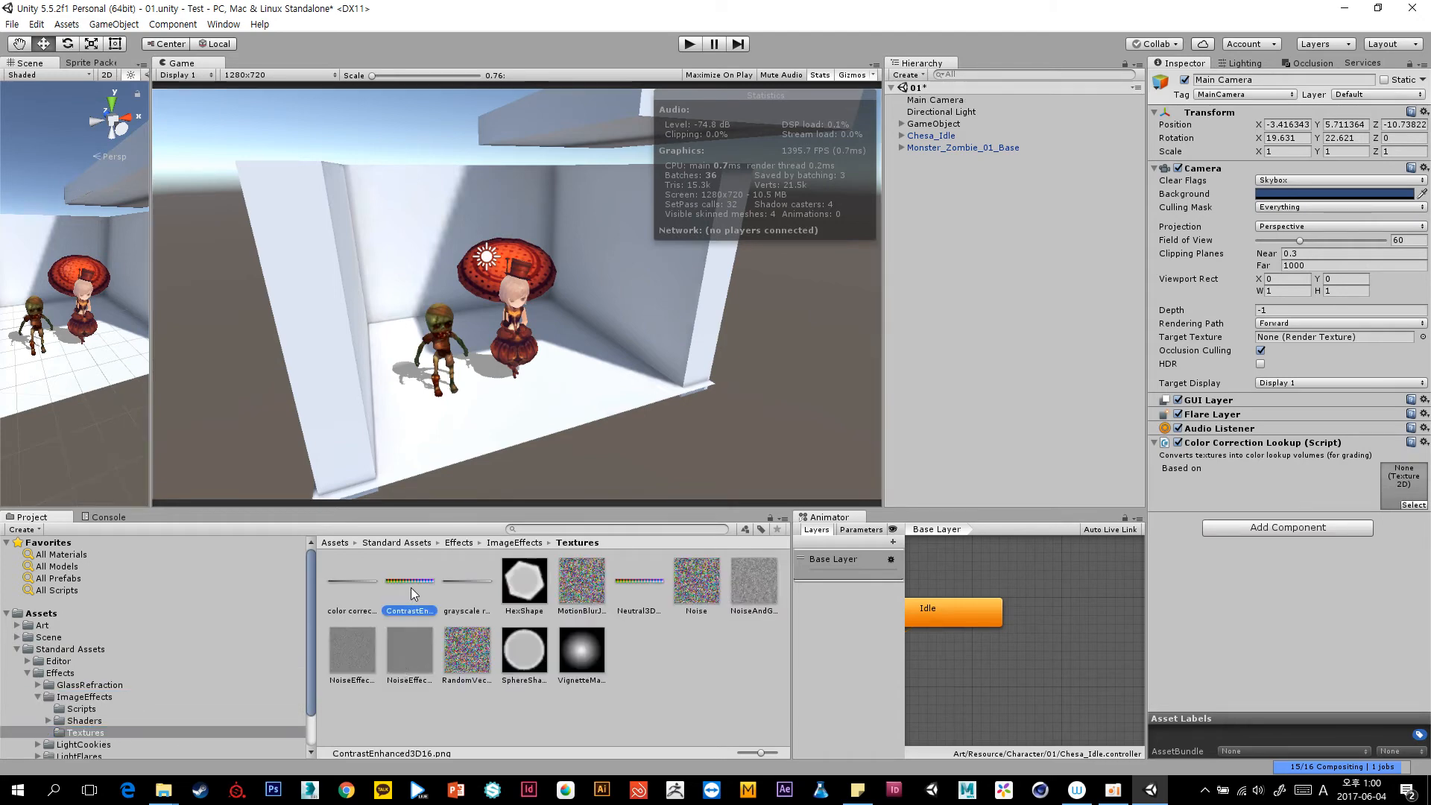
click(469, 592)
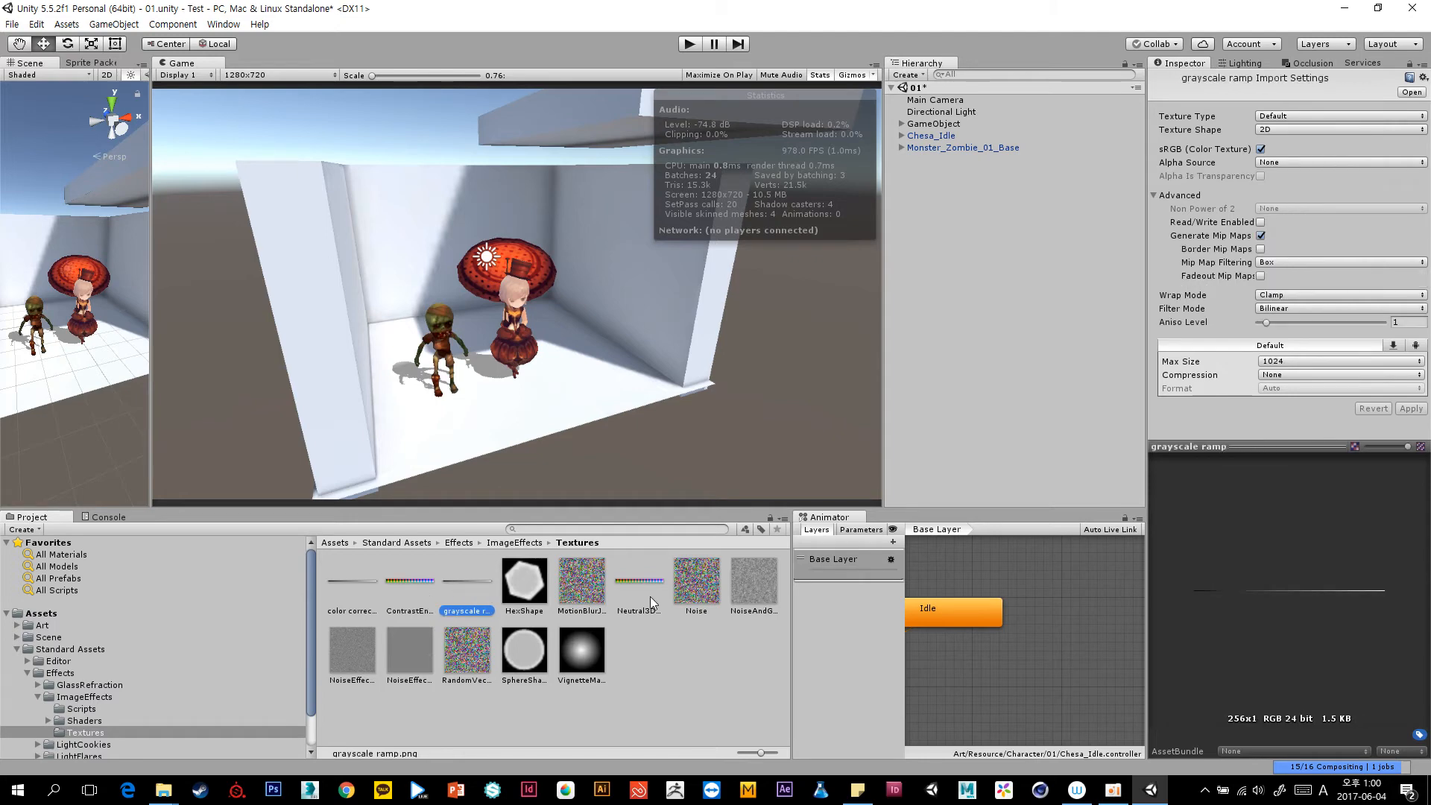
click(645, 596)
click(476, 595)
click(409, 585)
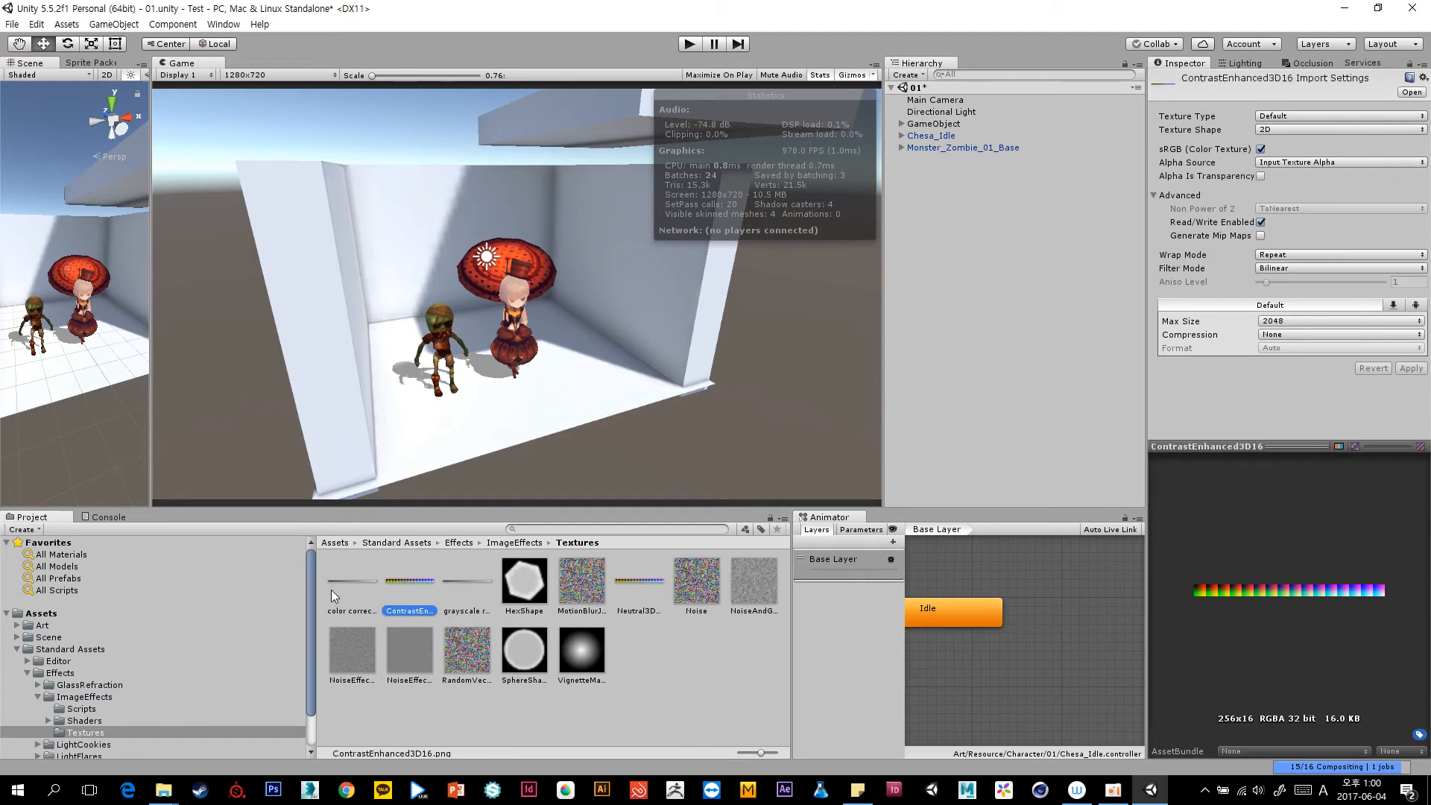
click(330, 588)
click(410, 584)
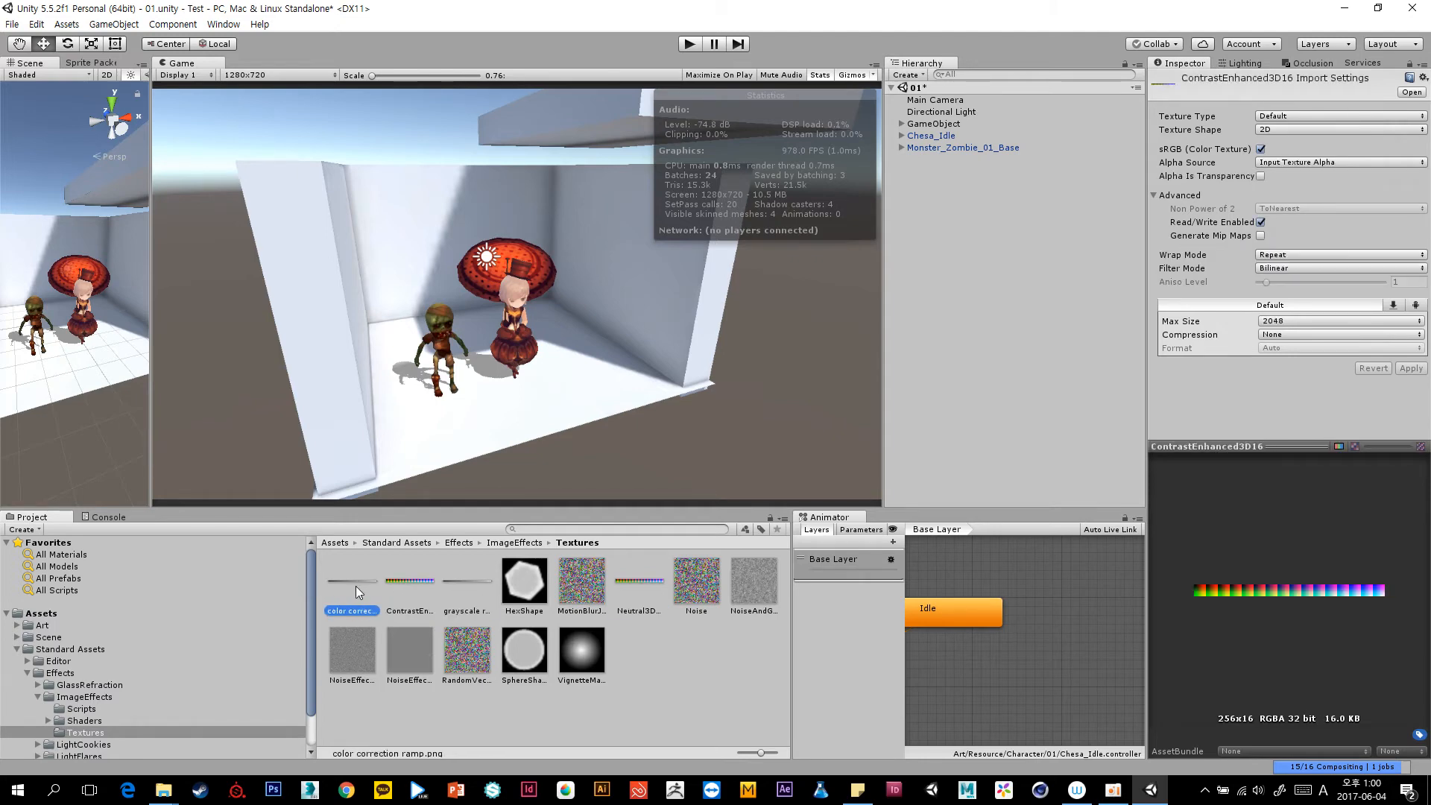
click(355, 585)
click(419, 593)
click(467, 589)
click(646, 584)
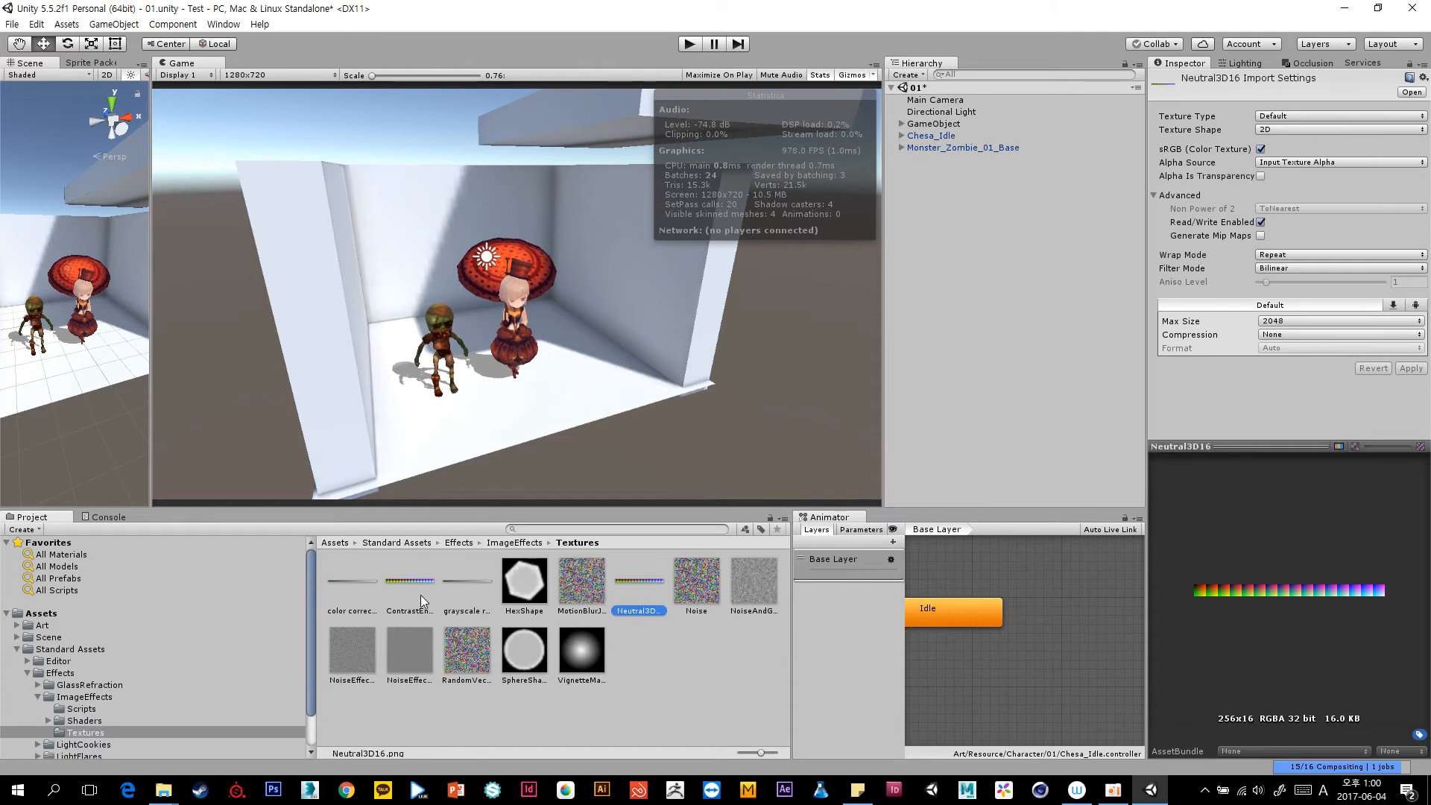
Compare the previews of the ContrastEnhanced3D16 and Neutral3D16 lookup textures.
click(375, 590)
click(415, 588)
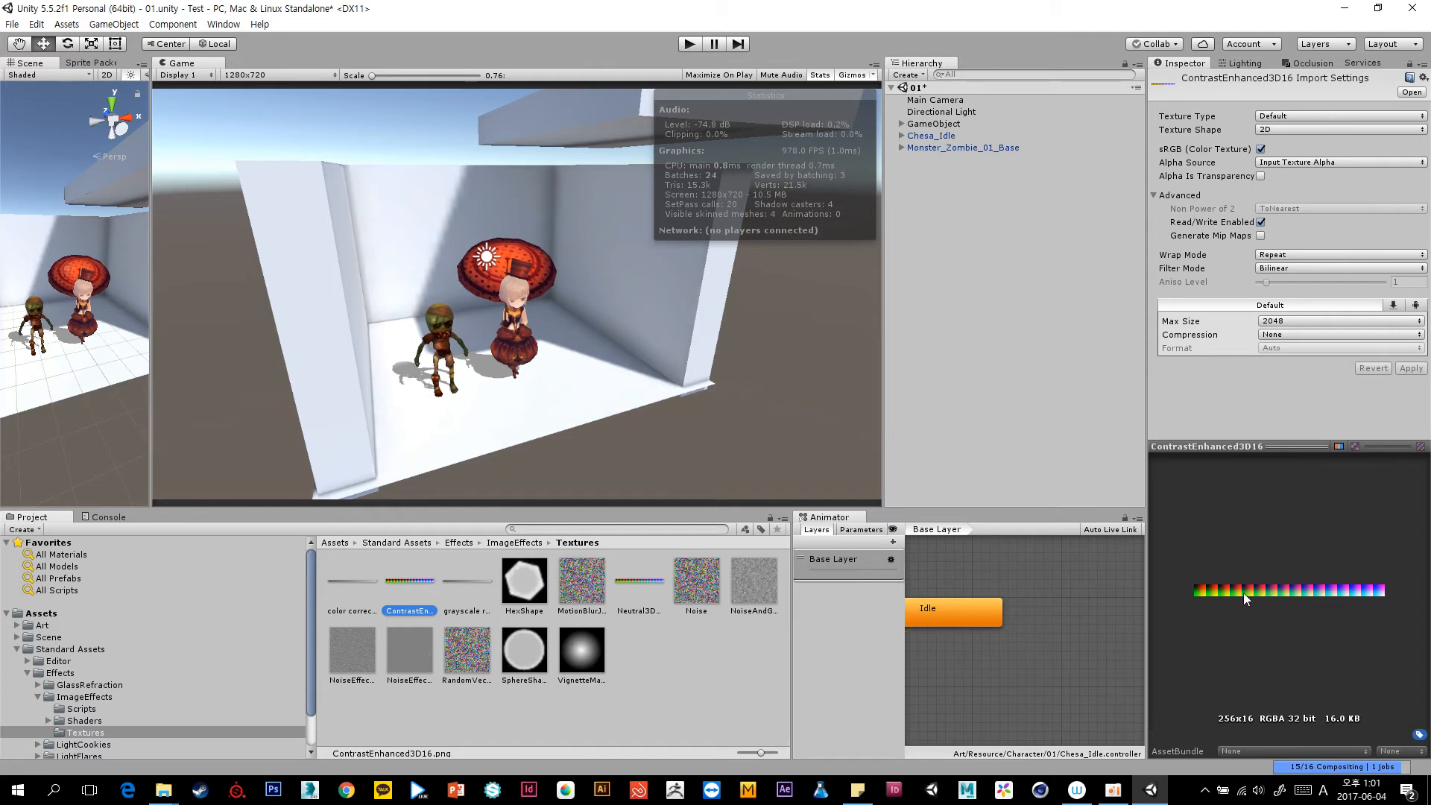
click(637, 592)
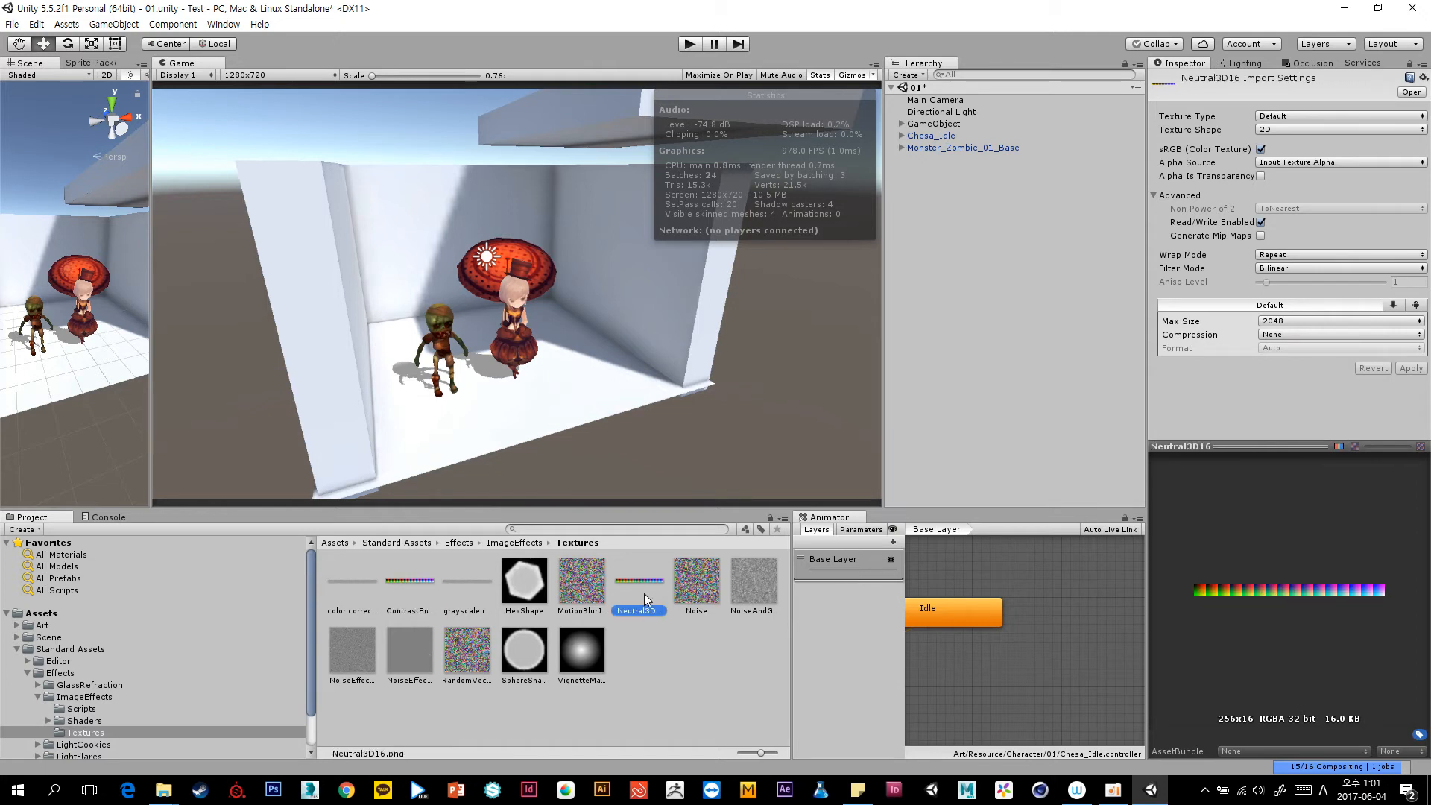
click(429, 597)
click(651, 592)
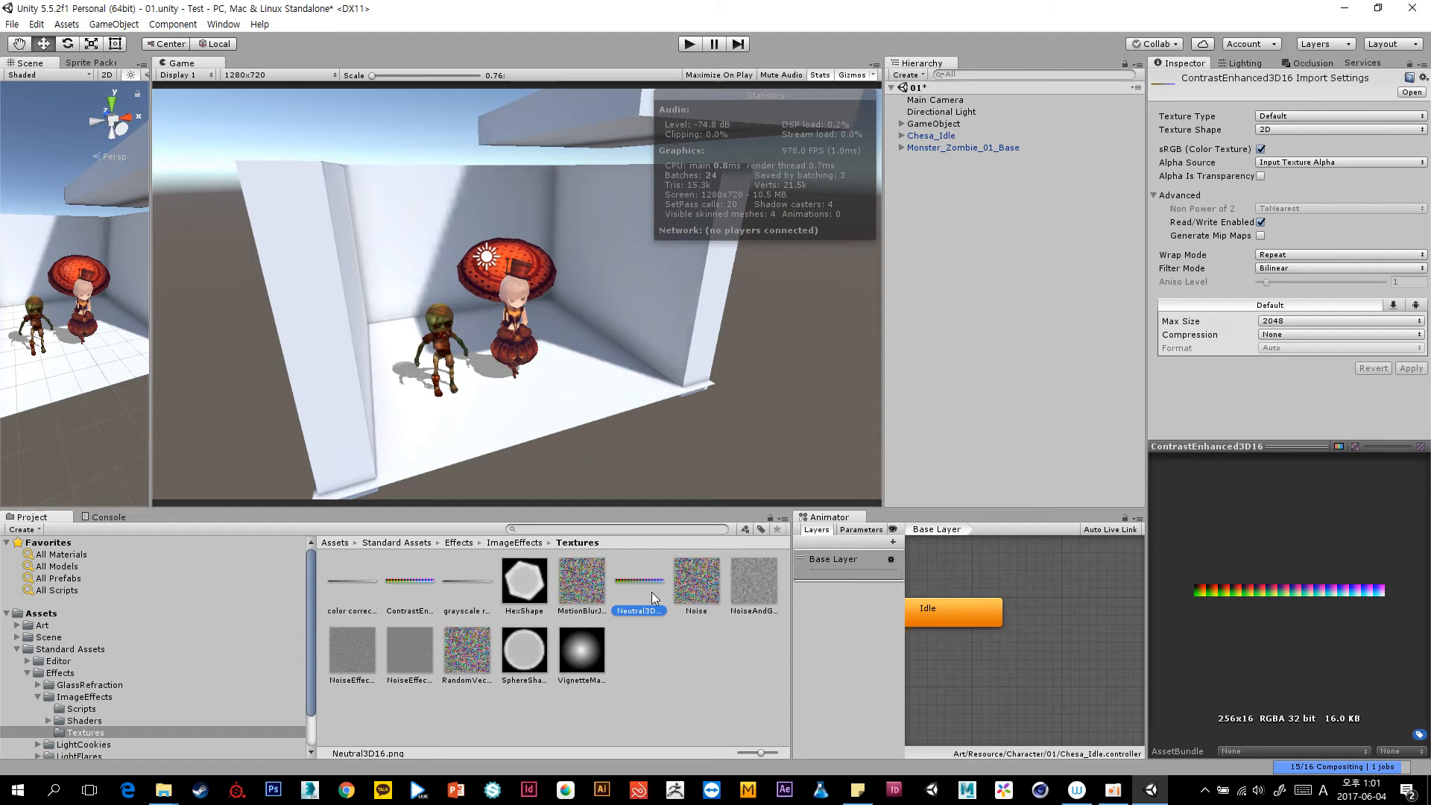
click(404, 592)
Assign ContrastEnhanced3D16 as the Based on texture of the Main Camera's Color Correction Lookup, and convert and apply it.
click(980, 101)
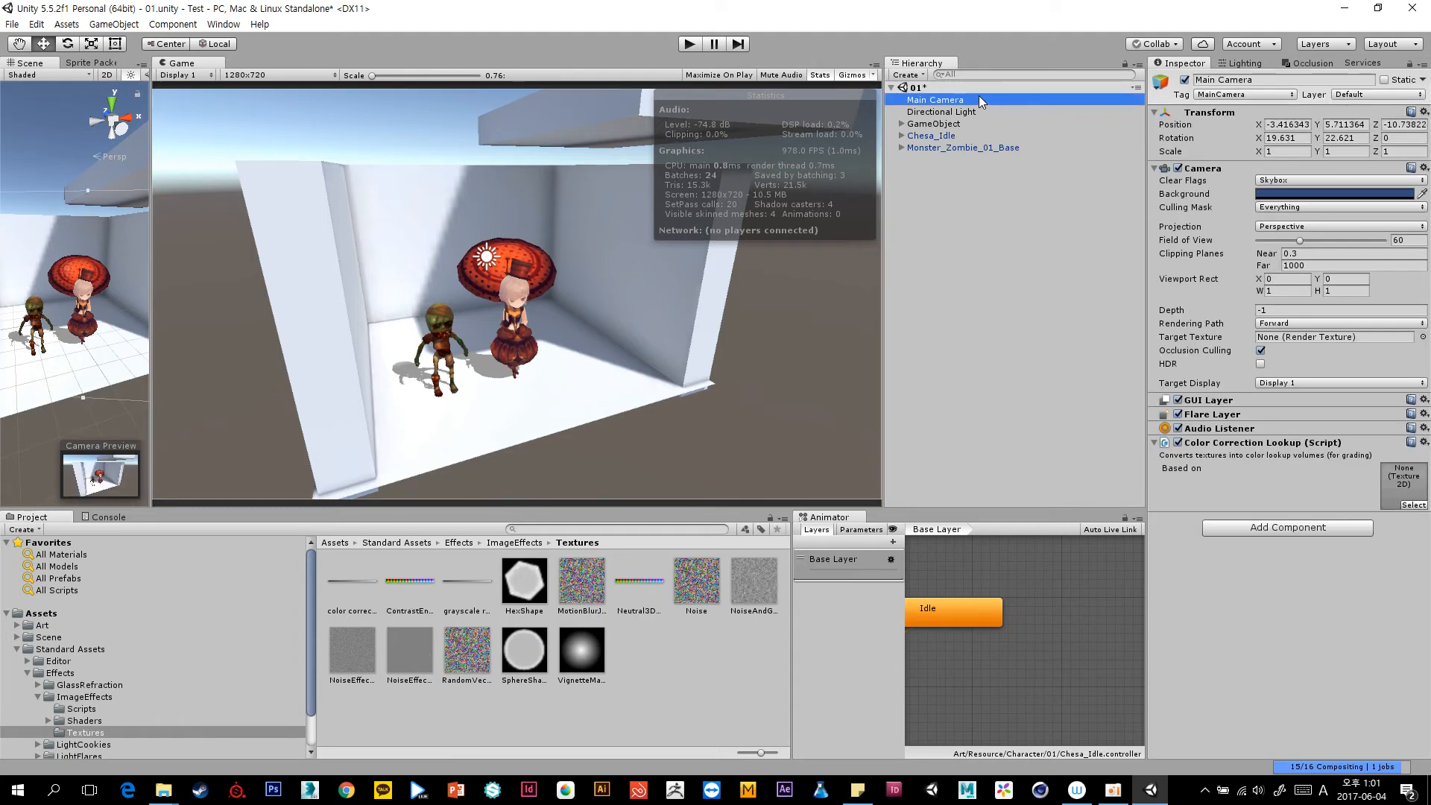
click(406, 580)
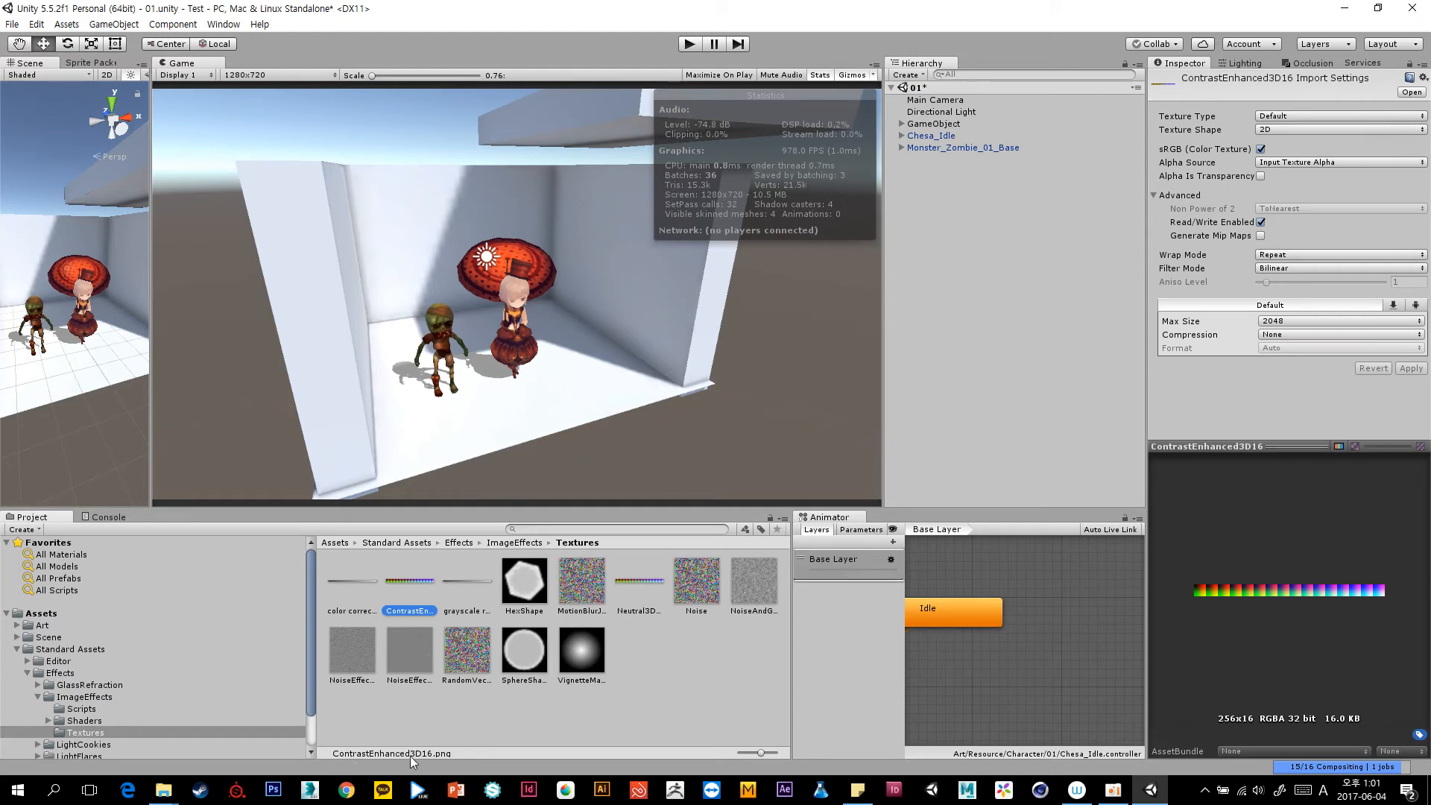
click(959, 102)
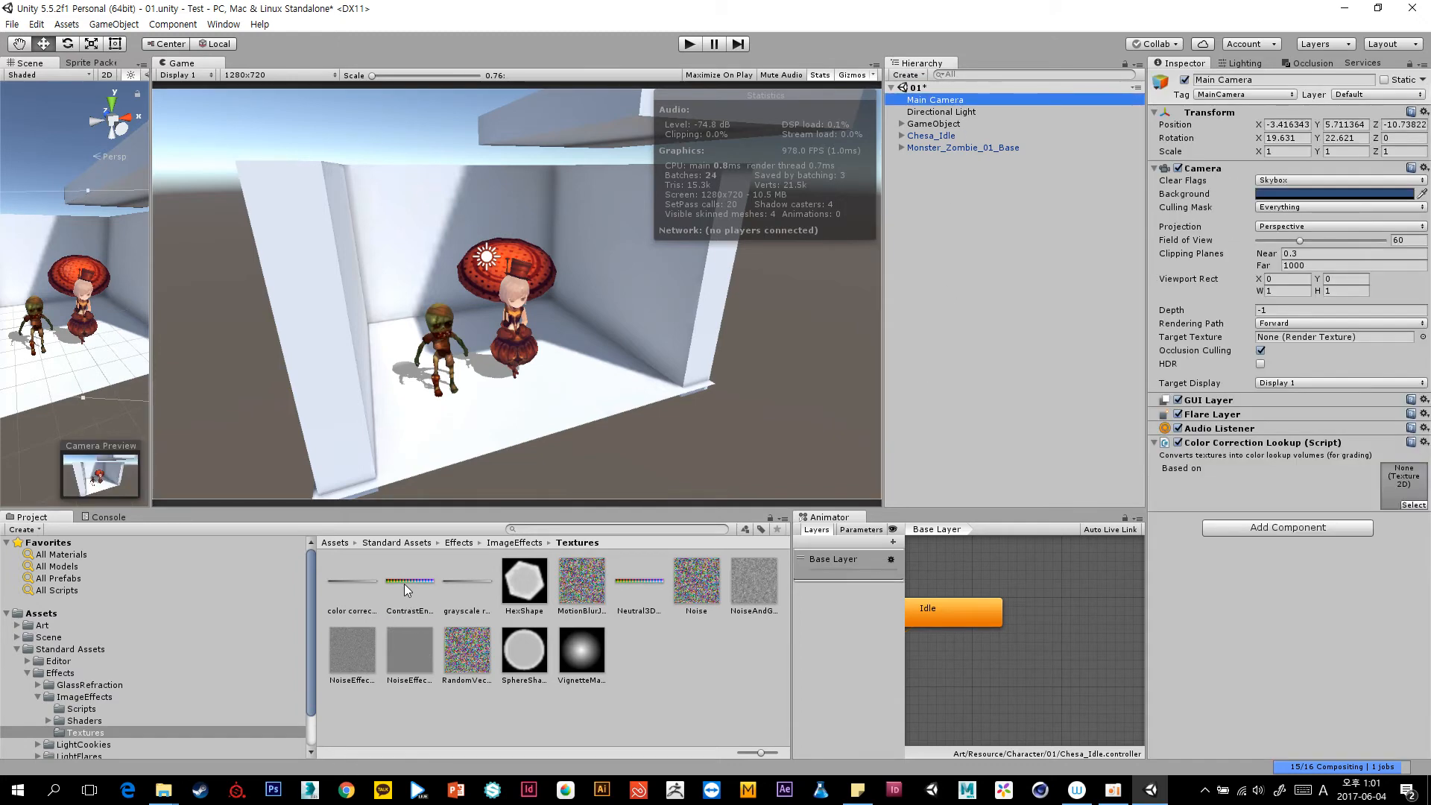
drag(404, 583, 1408, 484)
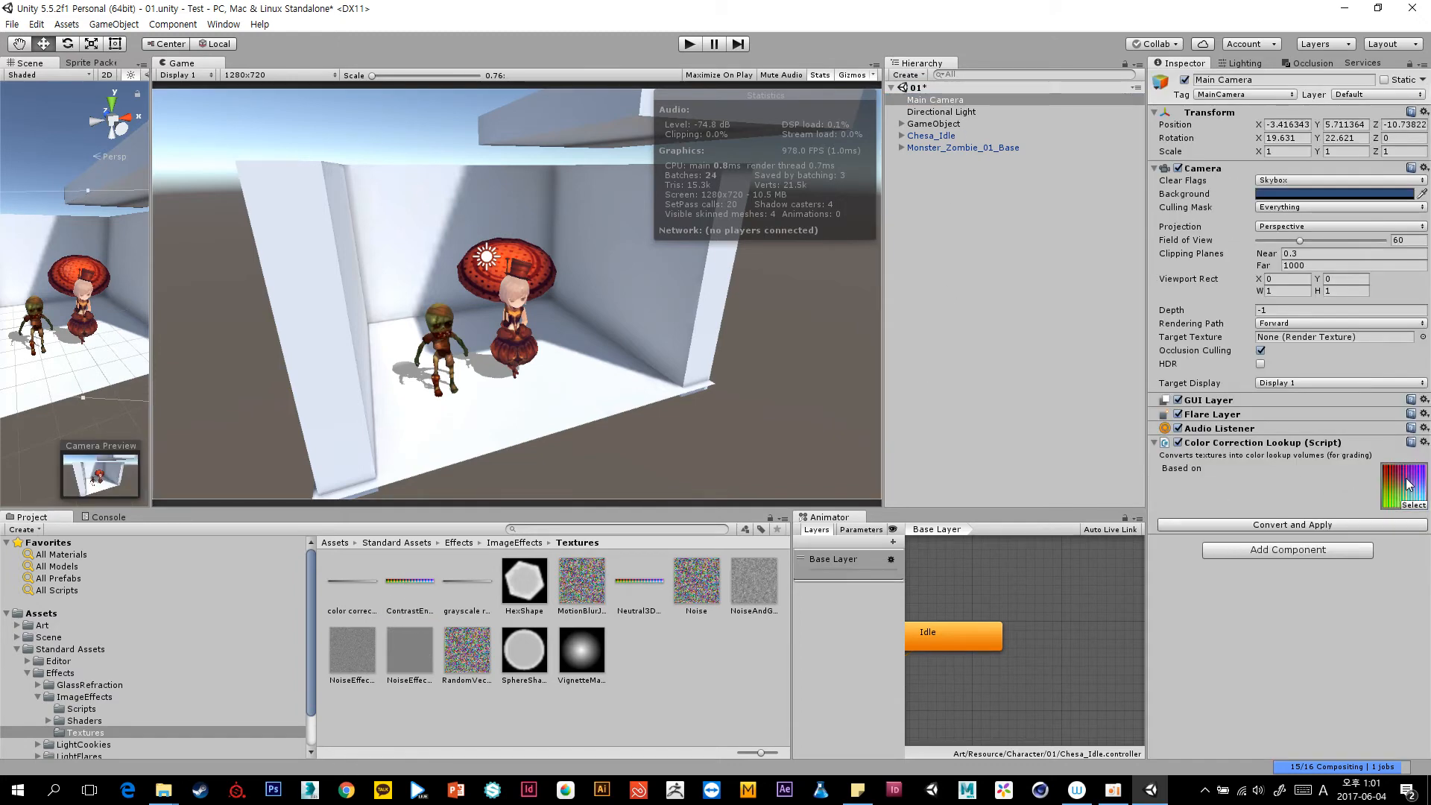
click(1312, 526)
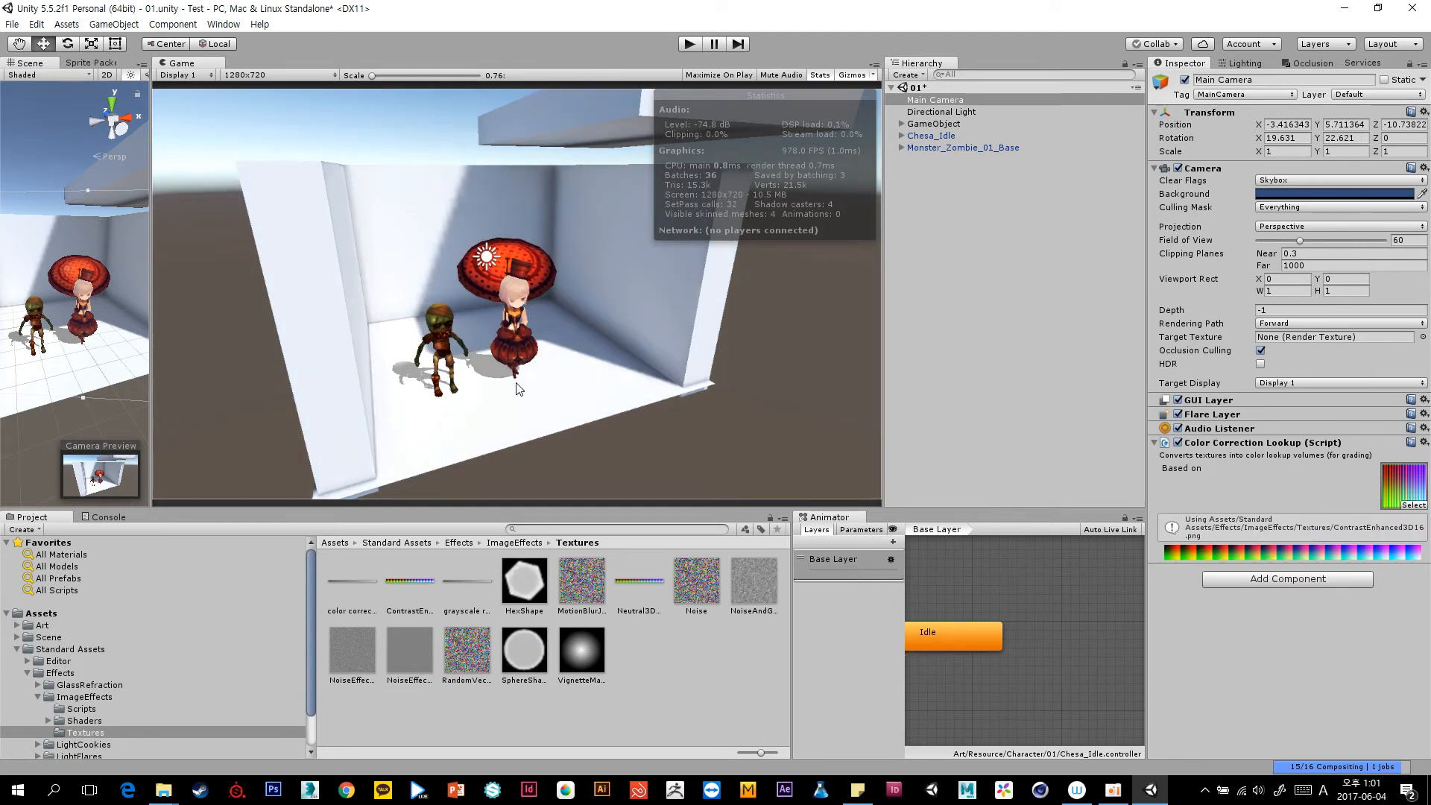
Replace the Color Correction Lookup's Based on texture with Neutral3D16, and convert and apply it.
drag(646, 587, 1387, 488)
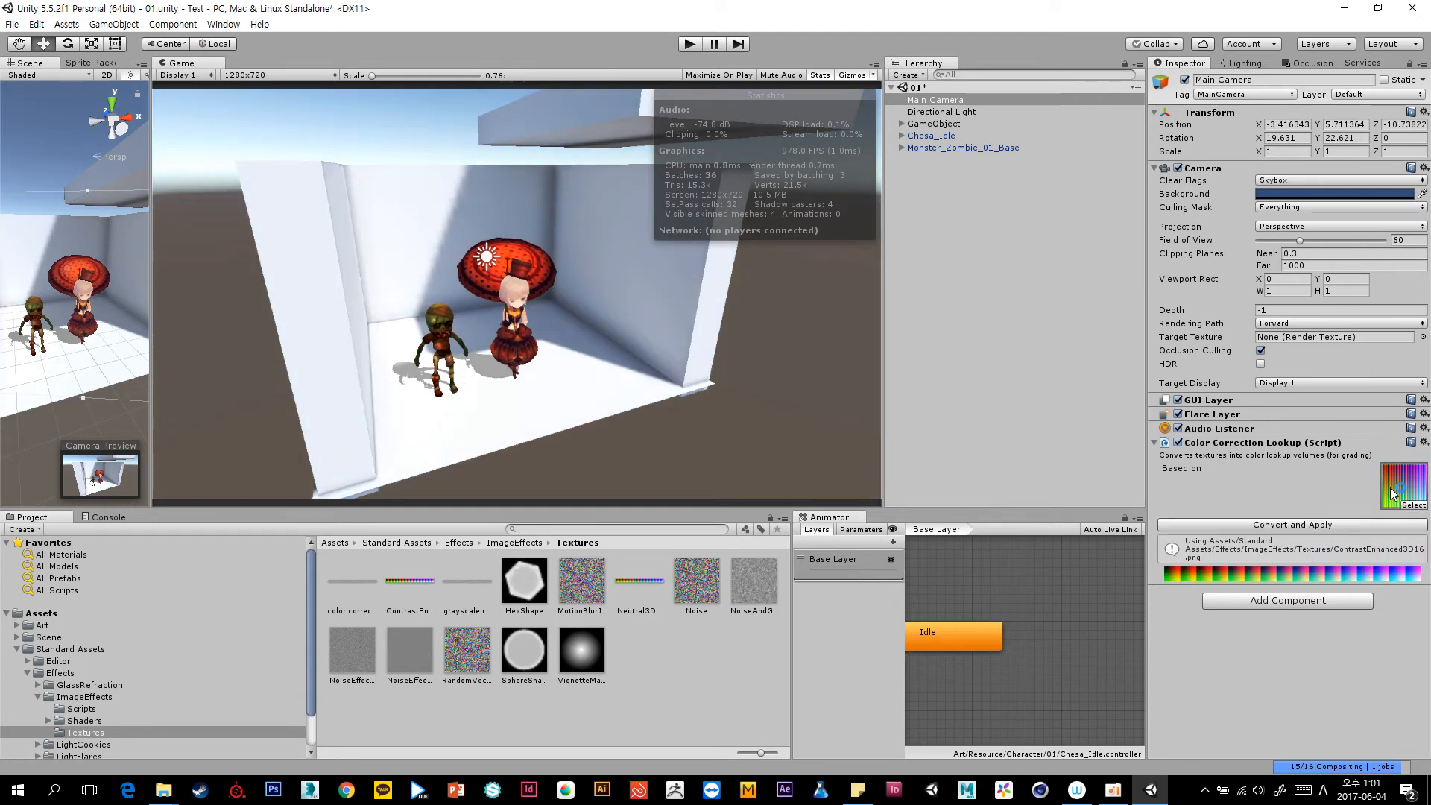
click(1302, 526)
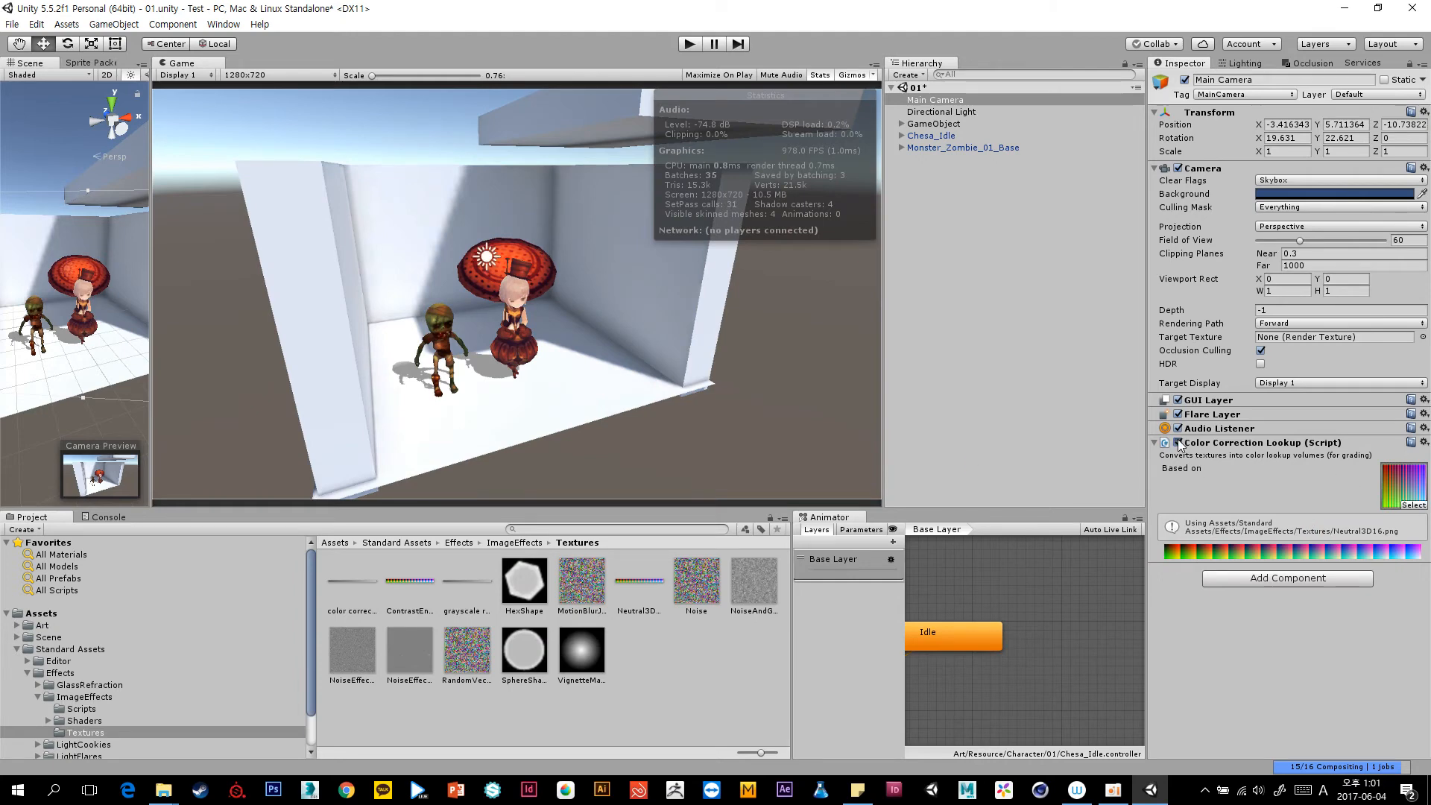
Recheck the Neutral3D16 and ContrastEnhanced3D16 textures, and reassign Neutral3D16 to the Based on slot of the Main Camera's Color Correction Lookup.
click(638, 587)
click(395, 600)
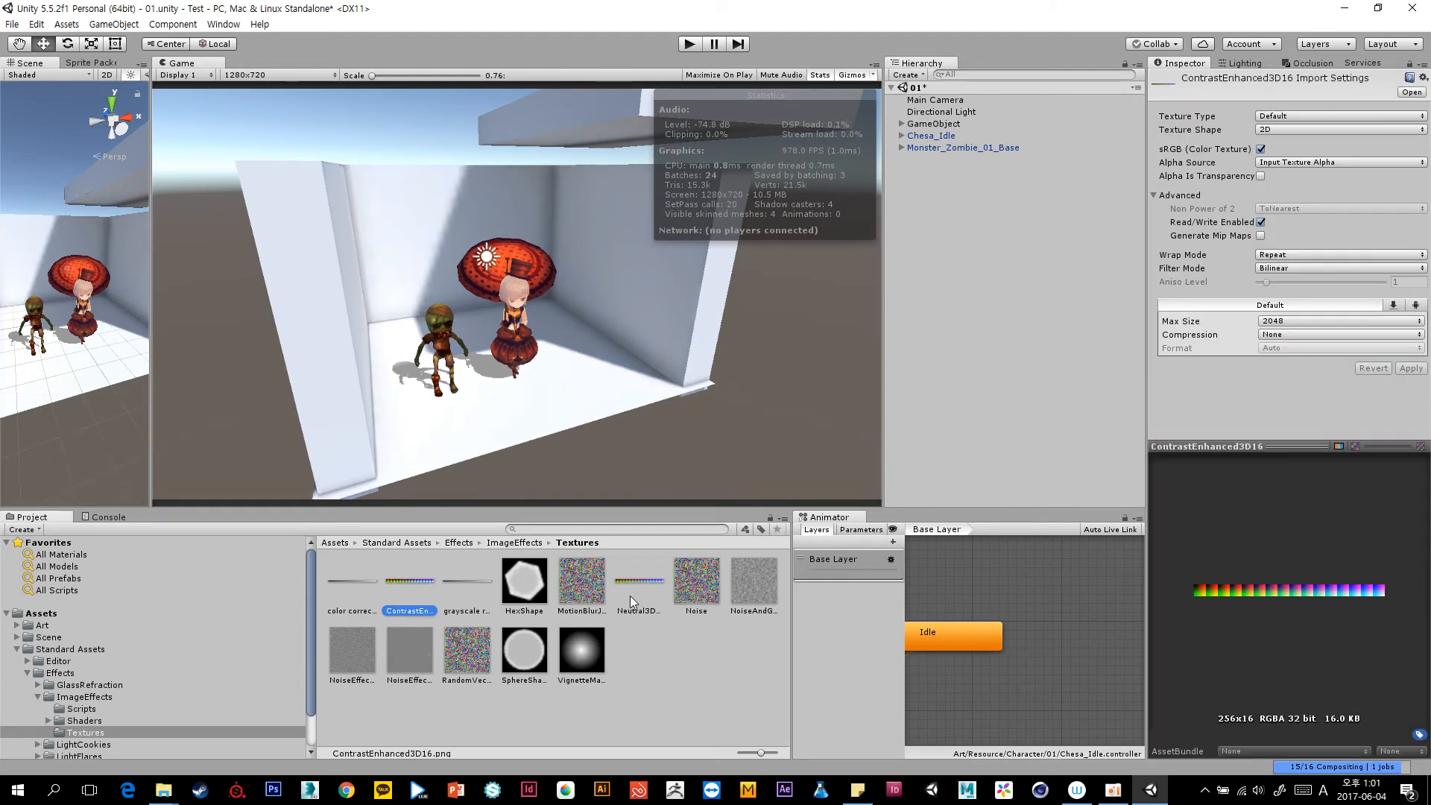
click(667, 592)
click(657, 589)
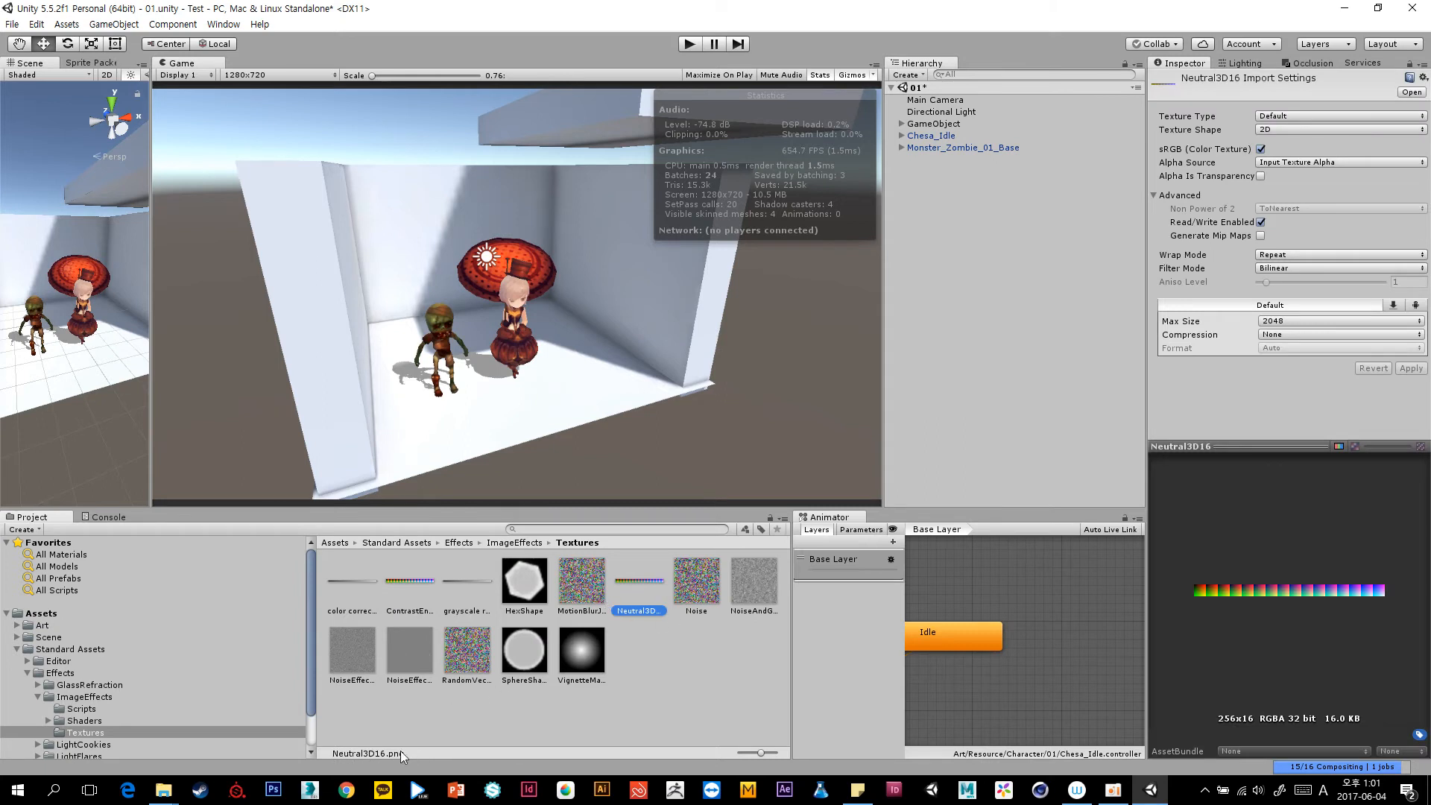
click(393, 582)
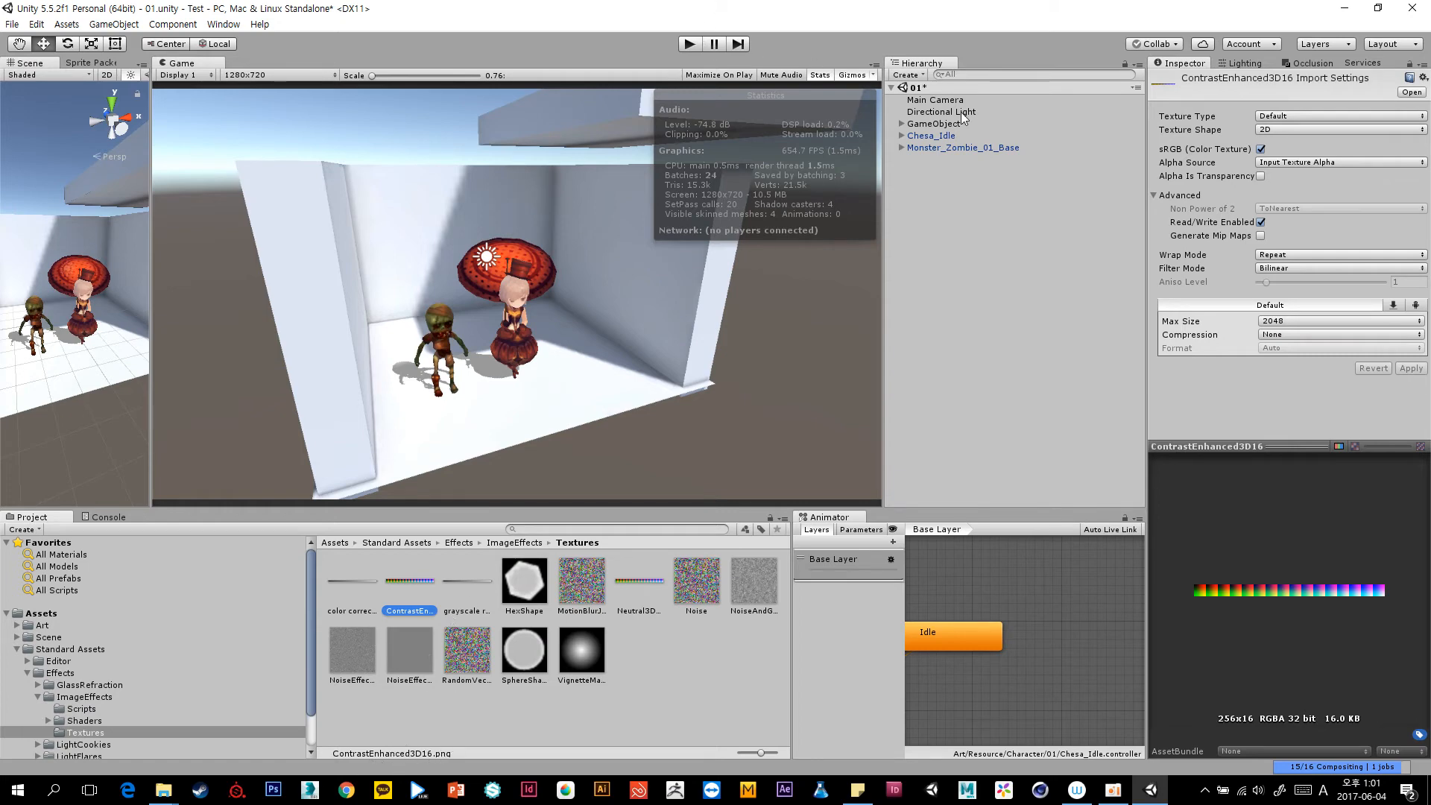
click(934, 100)
drag(654, 591, 1385, 474)
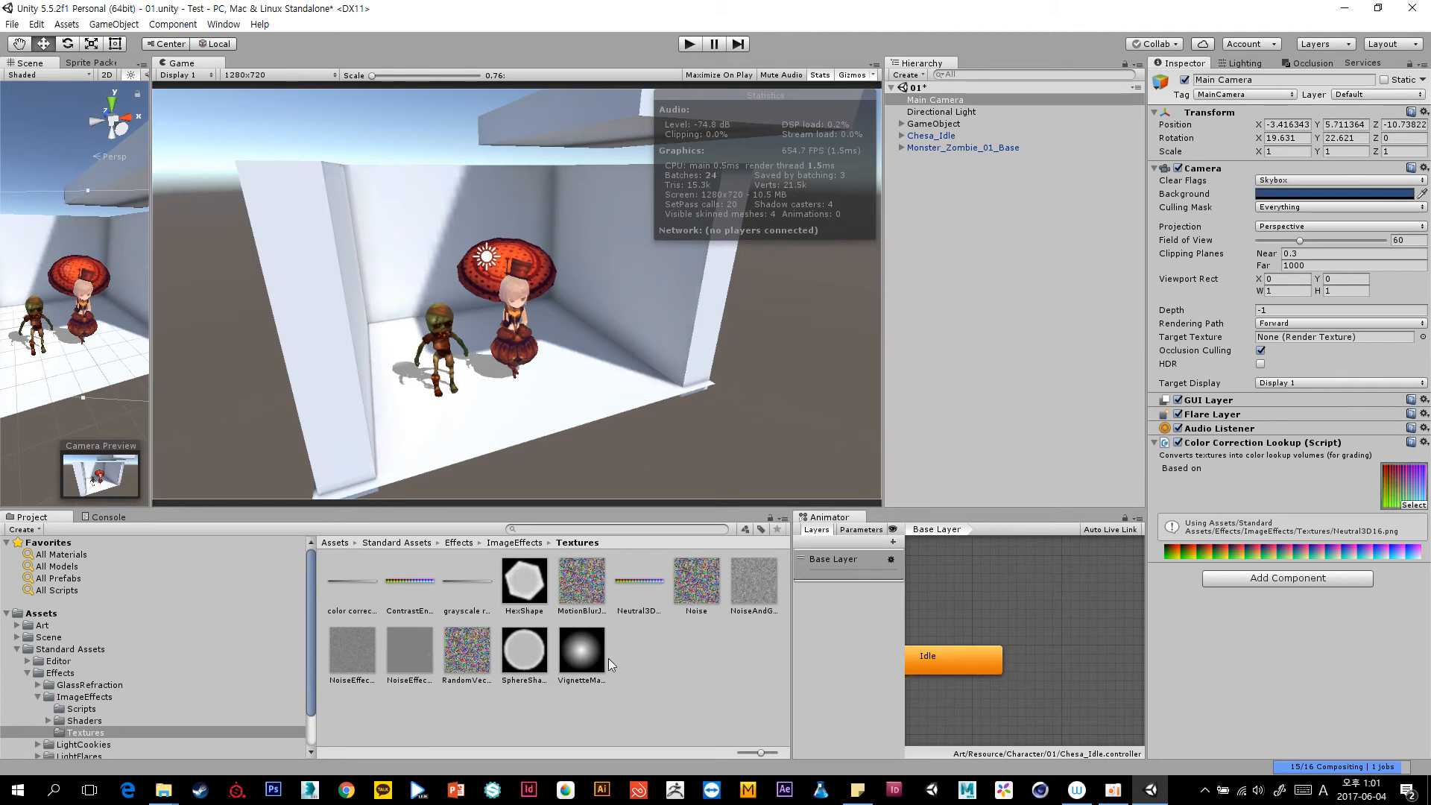
Apply the ContrastEnhanced3D16 texture as the Main Camera's Color Correction Lookup source and convert it.
drag(395, 591, 1401, 488)
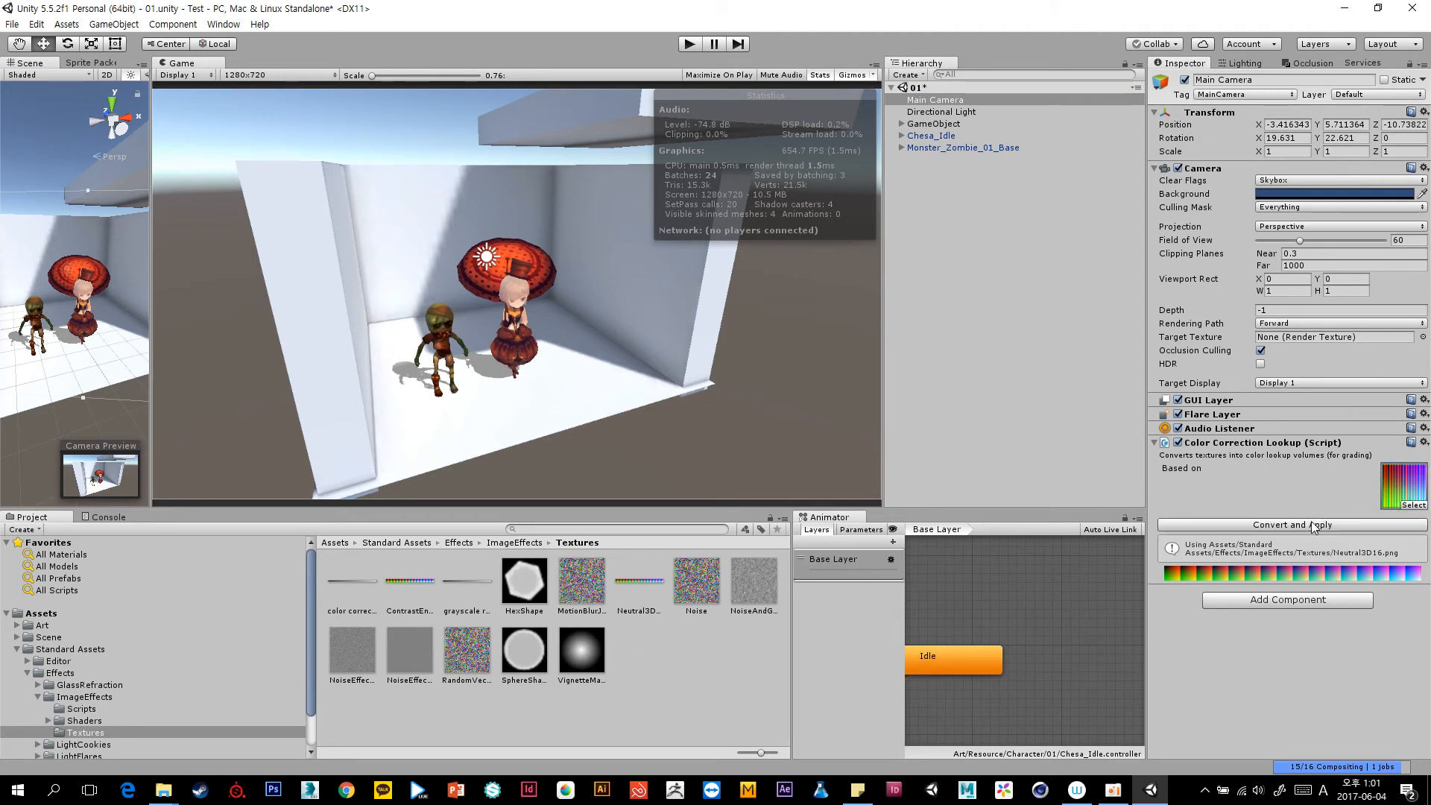
click(1311, 524)
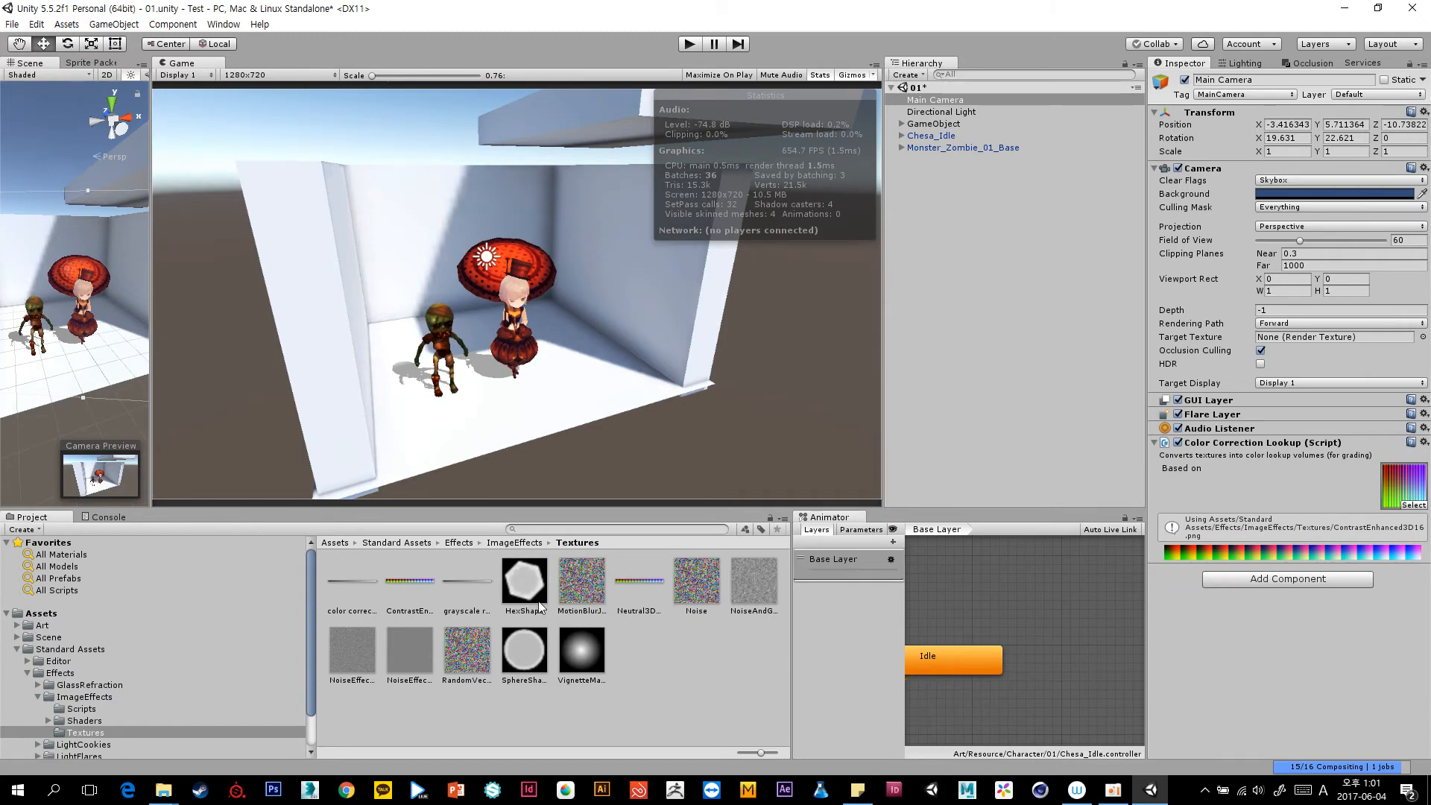
Compare enlarged previews of the Neutral3D16 and ContrastEnhanced3D16 lookup textures, then restore the layout and reselect the Main Camera.
click(637, 584)
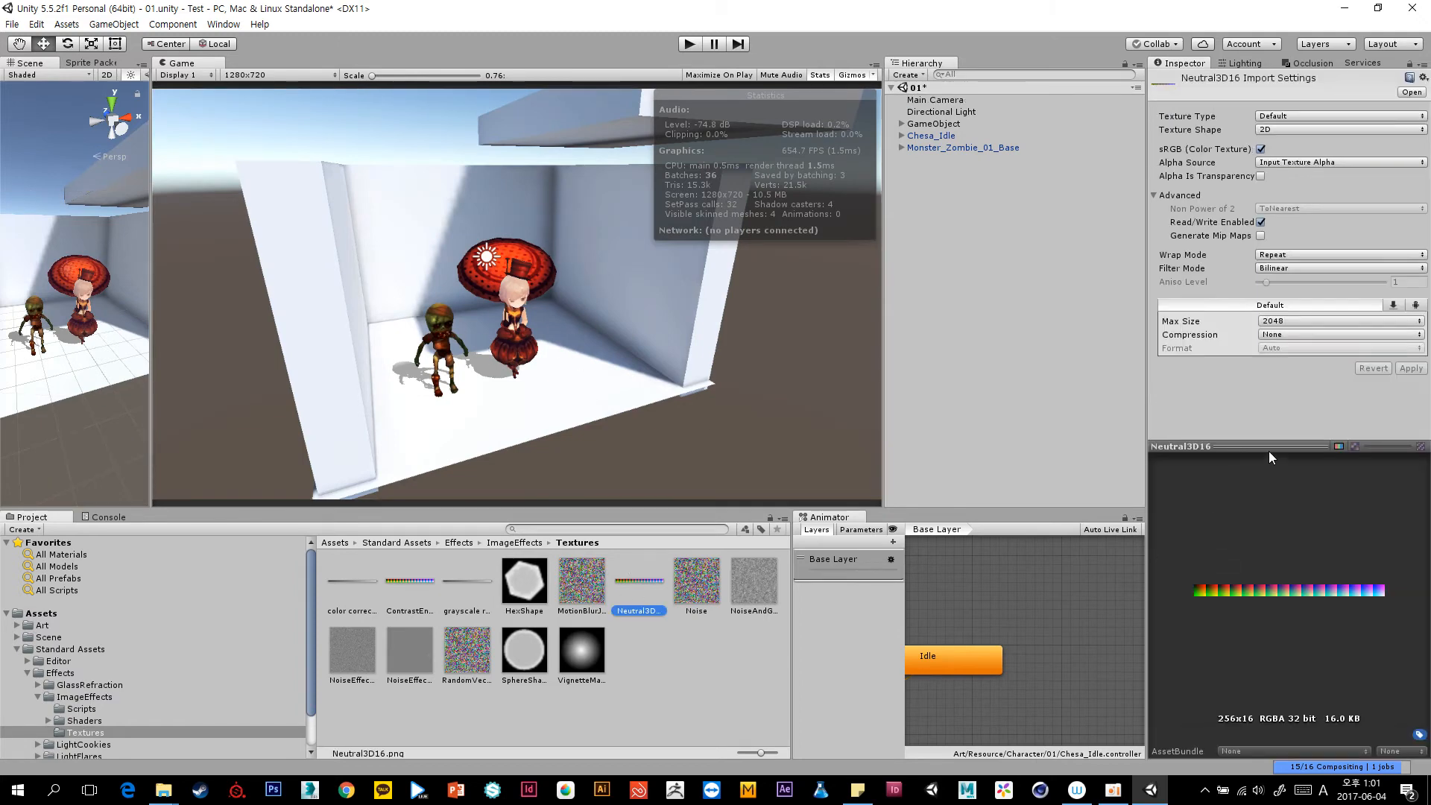
drag(1269, 453, 1269, 348)
drag(1144, 489, 754, 475)
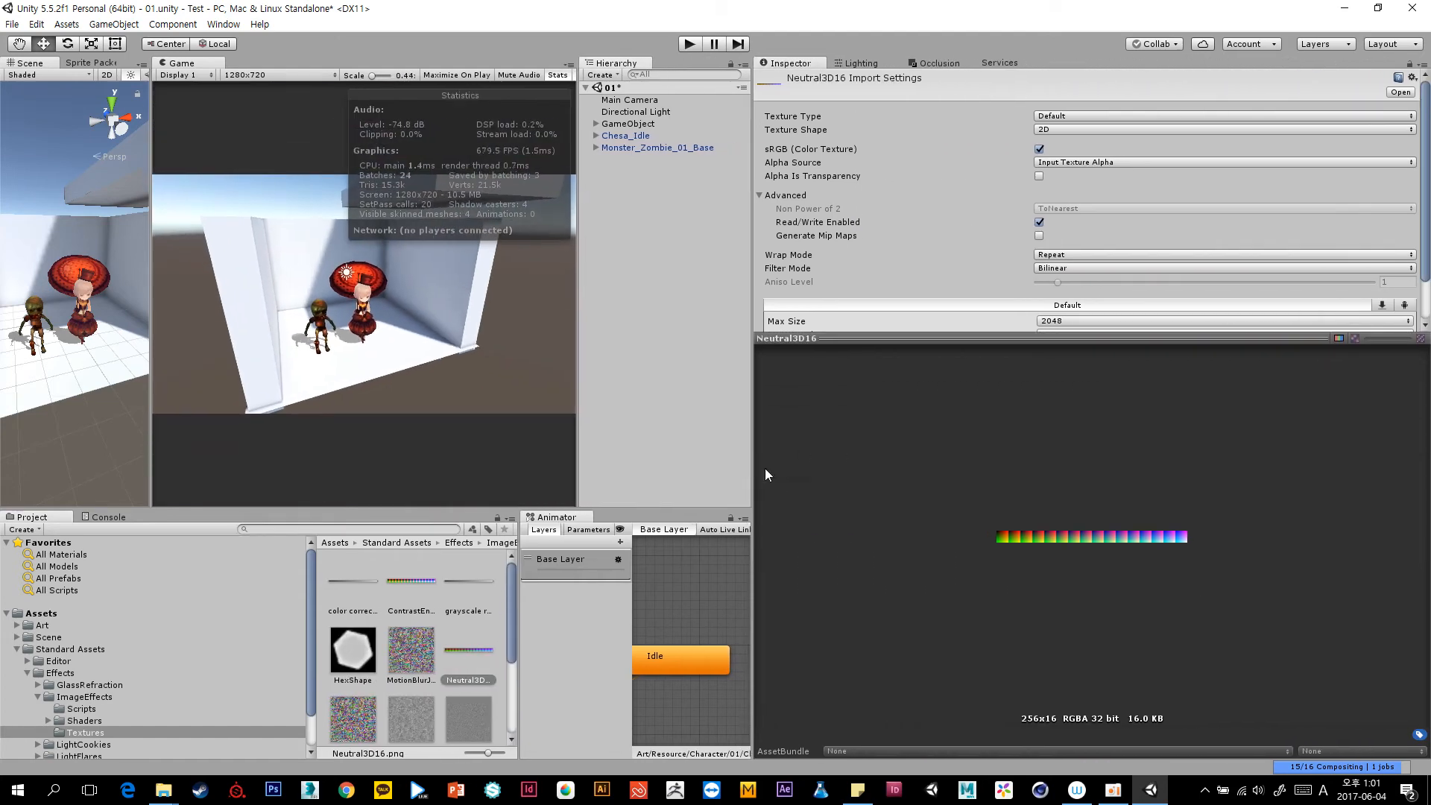
click(427, 583)
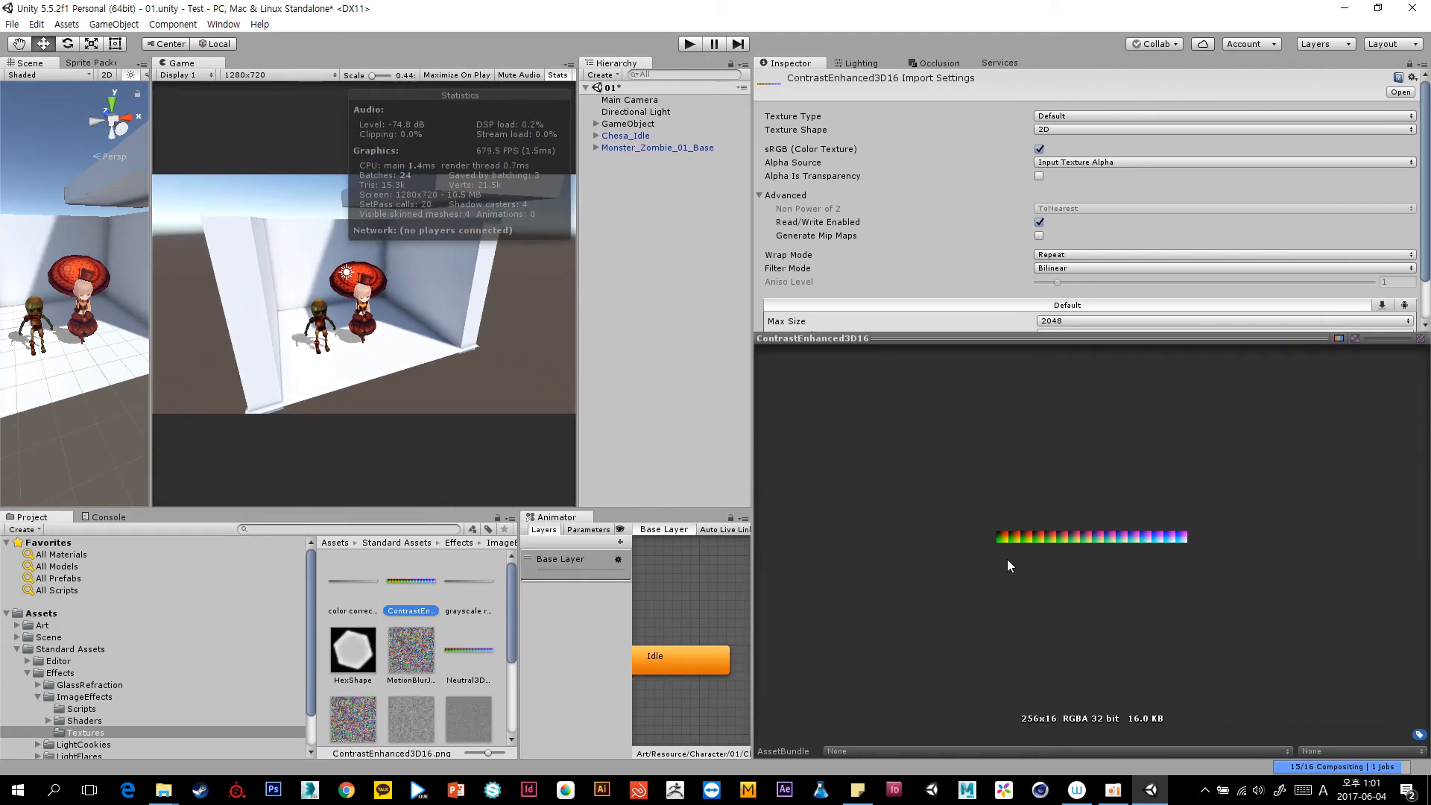
click(468, 649)
click(418, 585)
click(463, 648)
click(423, 596)
drag(751, 478, 1254, 533)
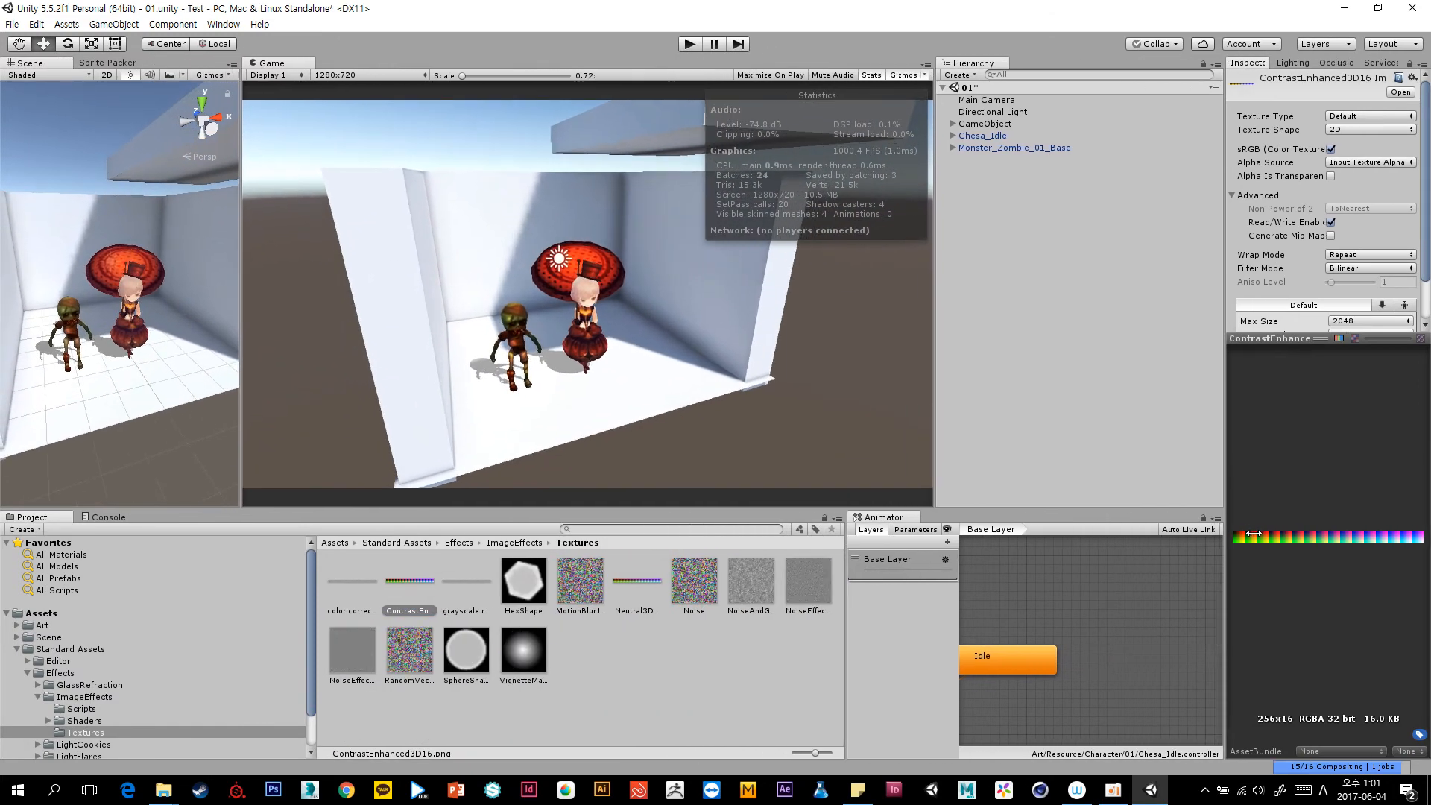
drag(932, 459, 845, 224)
click(949, 100)
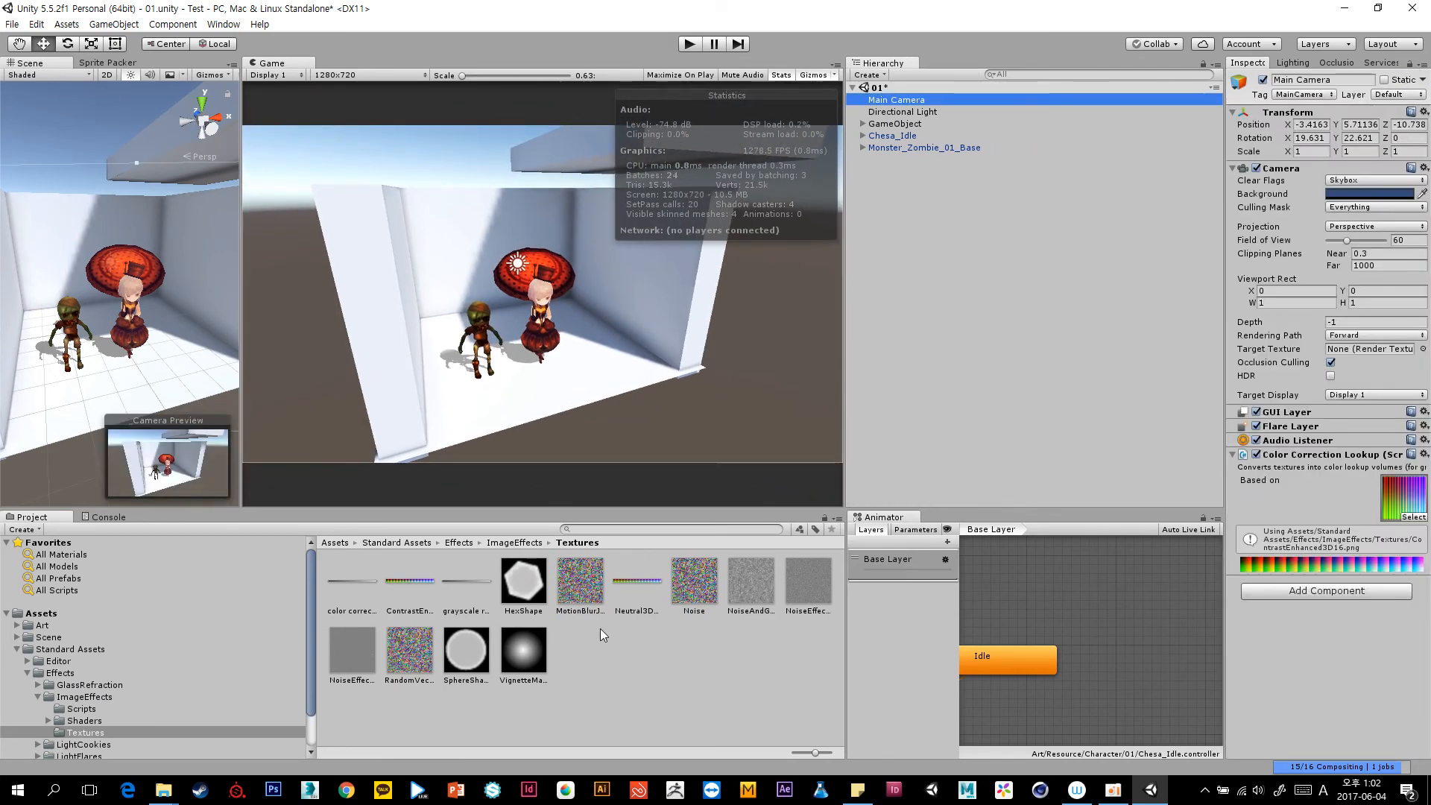
Show the Neutral3D16 texture in File Explorer and examine its PNG file in the Textures folder.
click(635, 580)
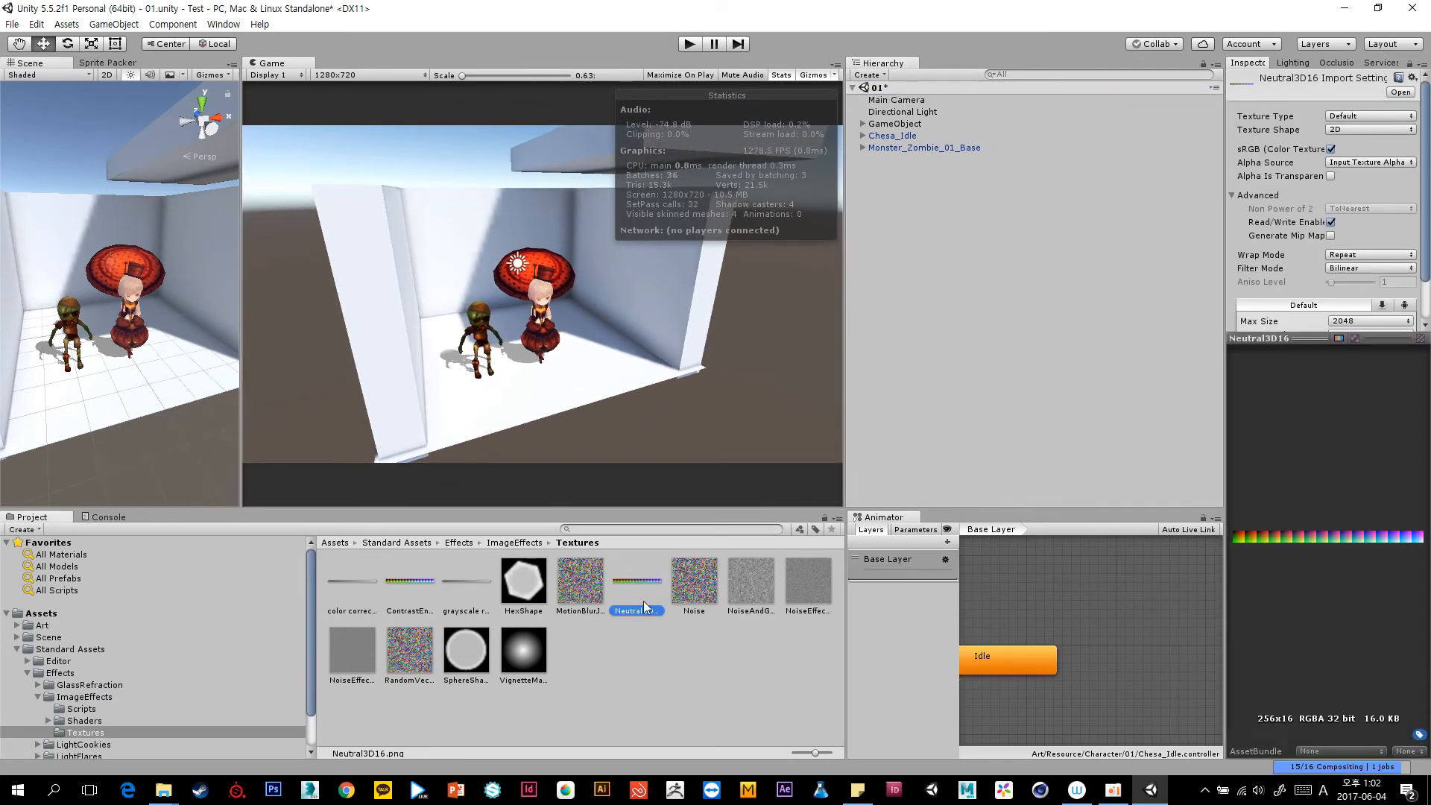
right_click(637, 613)
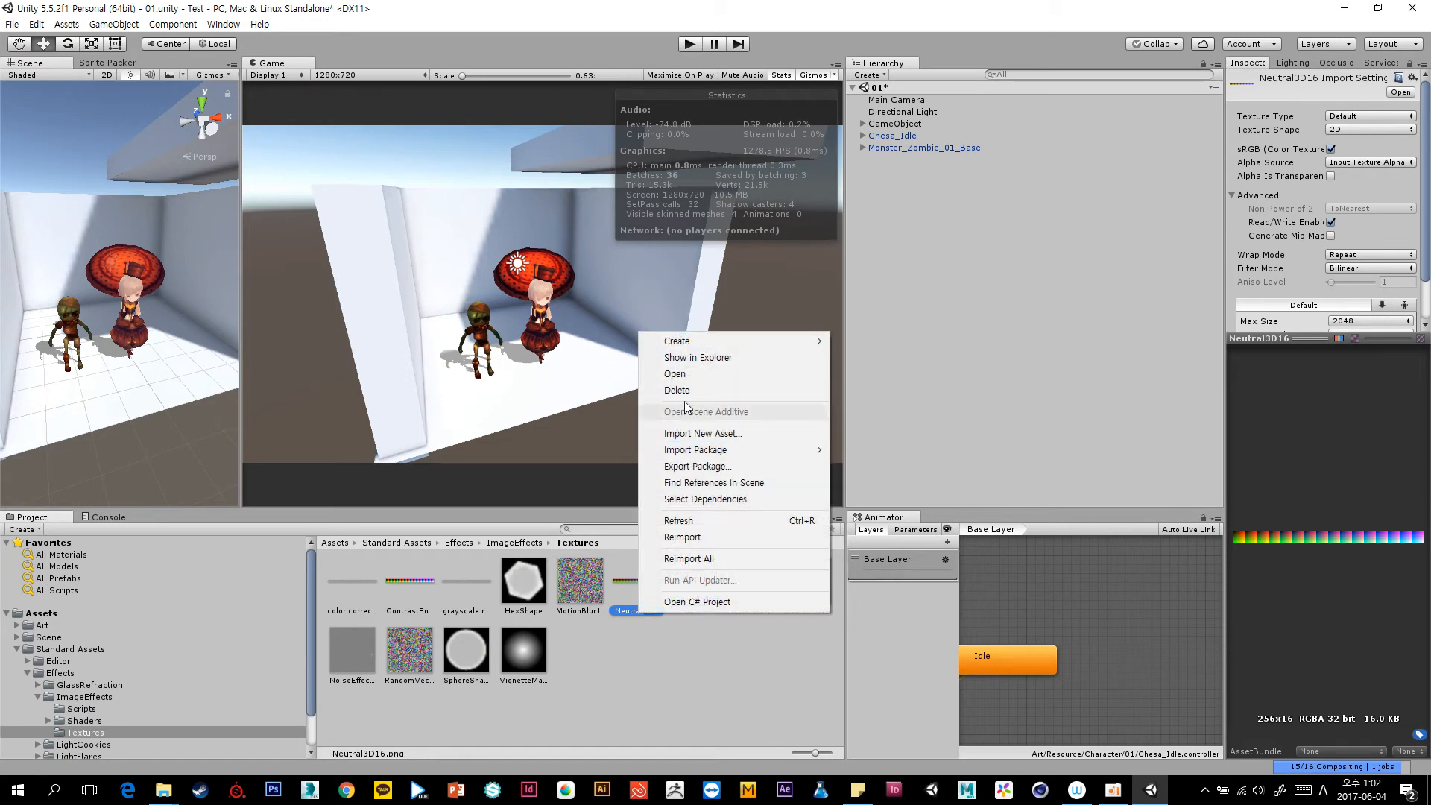
click(704, 358)
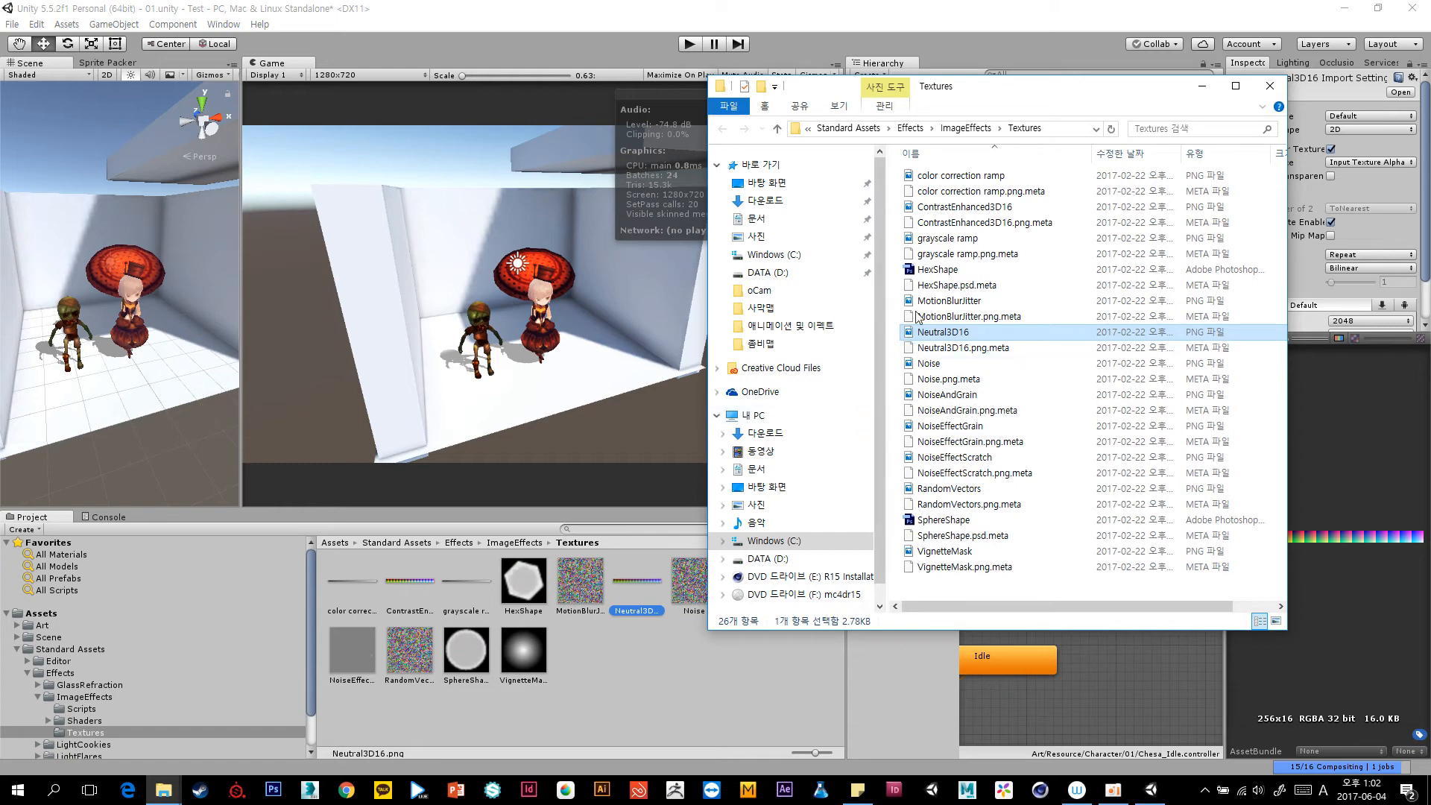
click(967, 317)
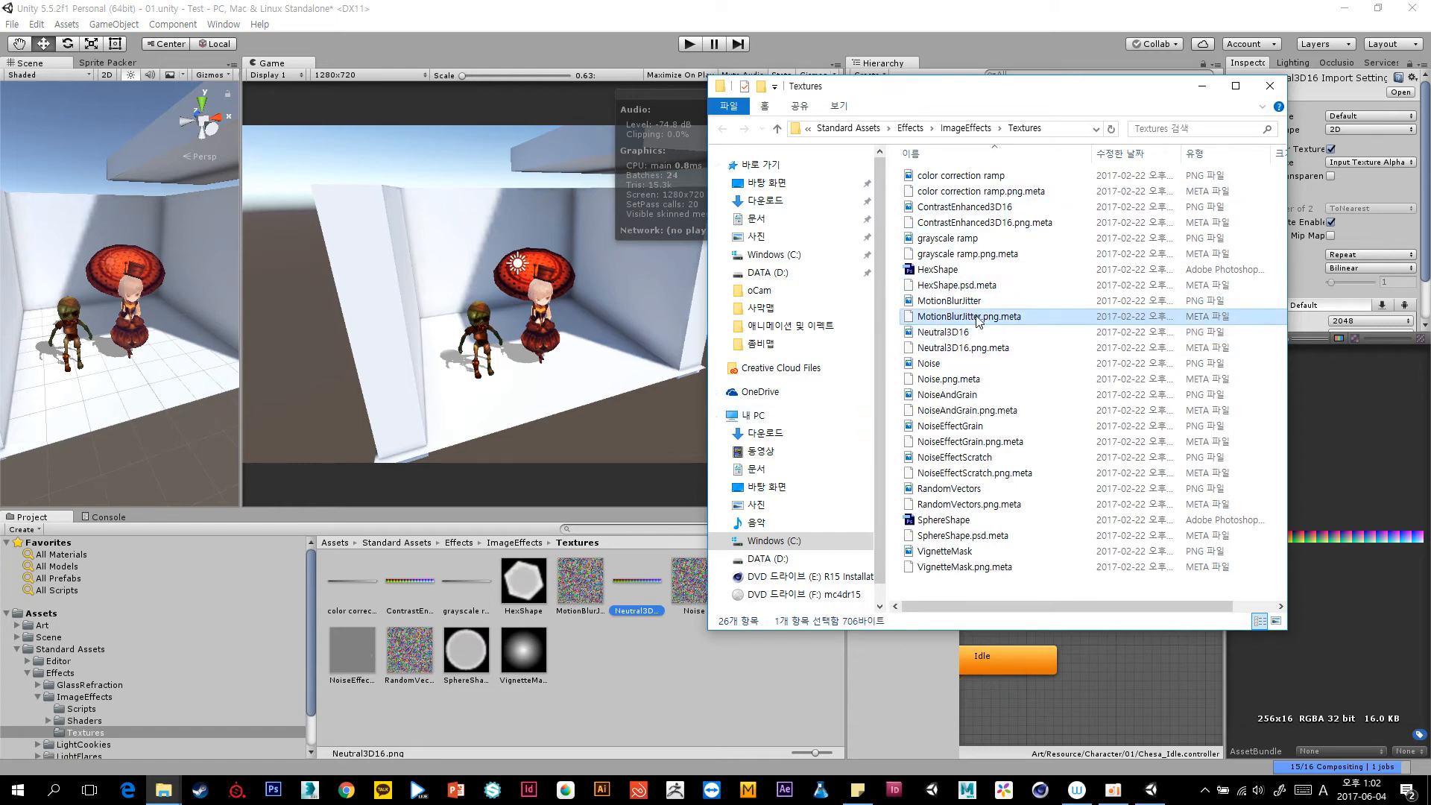
click(961, 335)
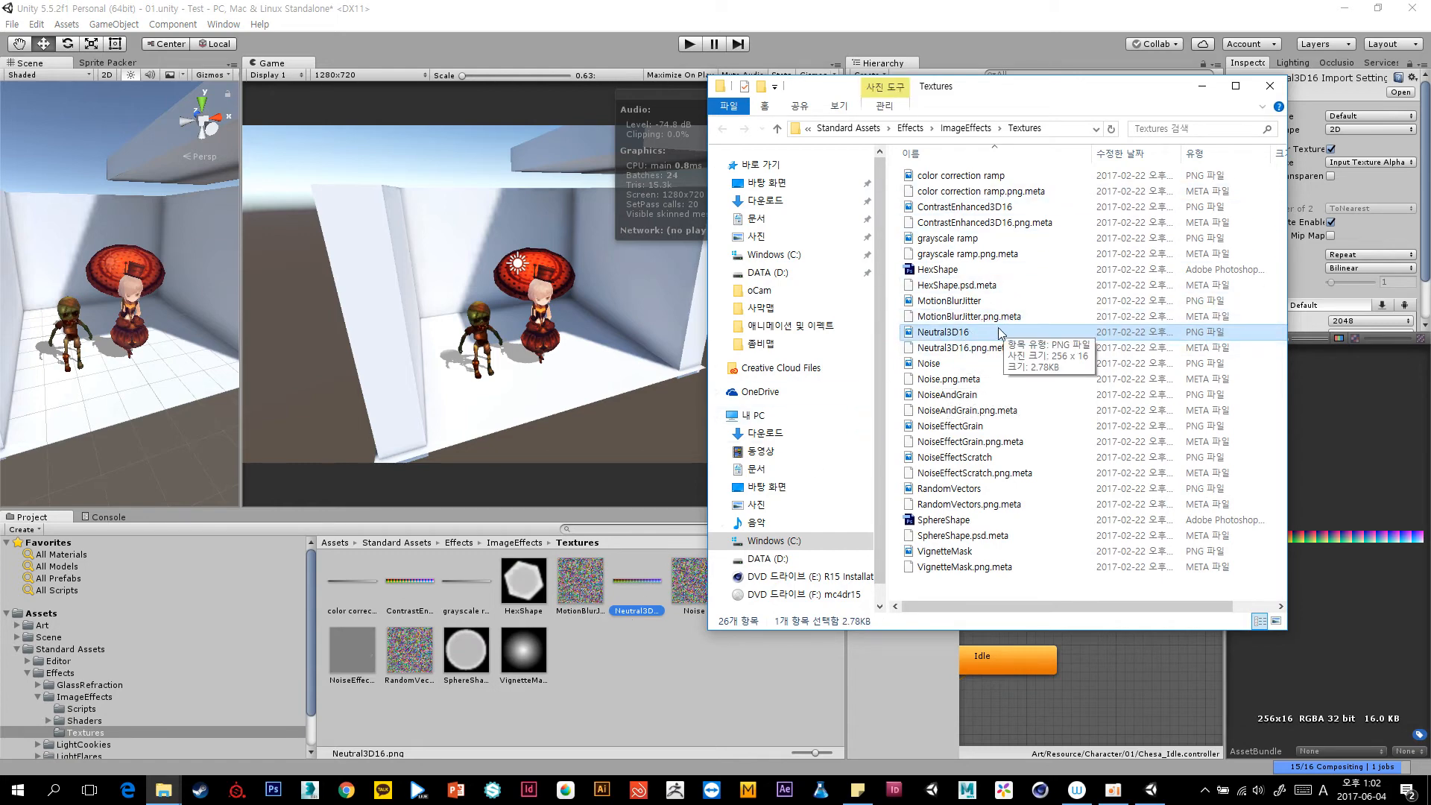
click(968, 316)
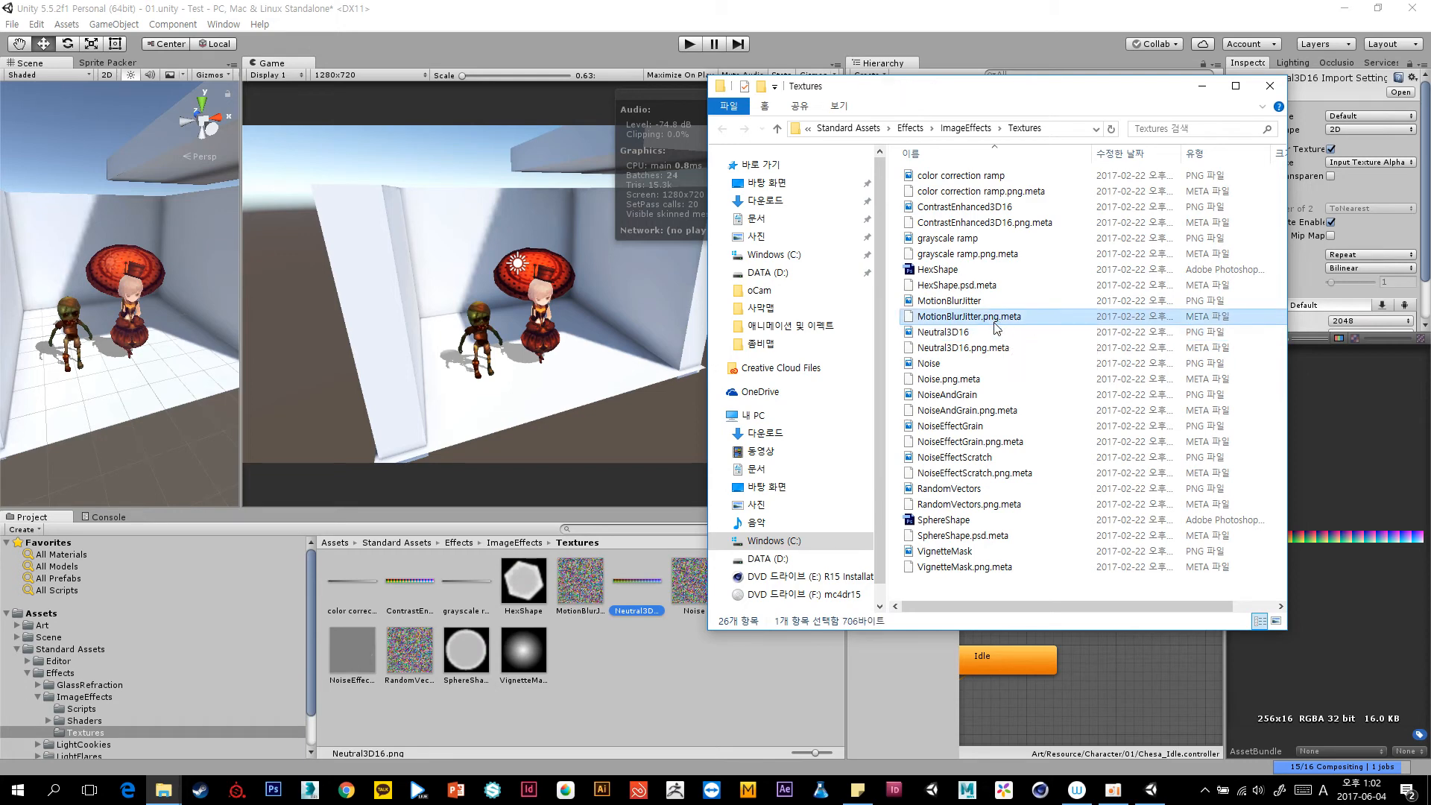
click(969, 332)
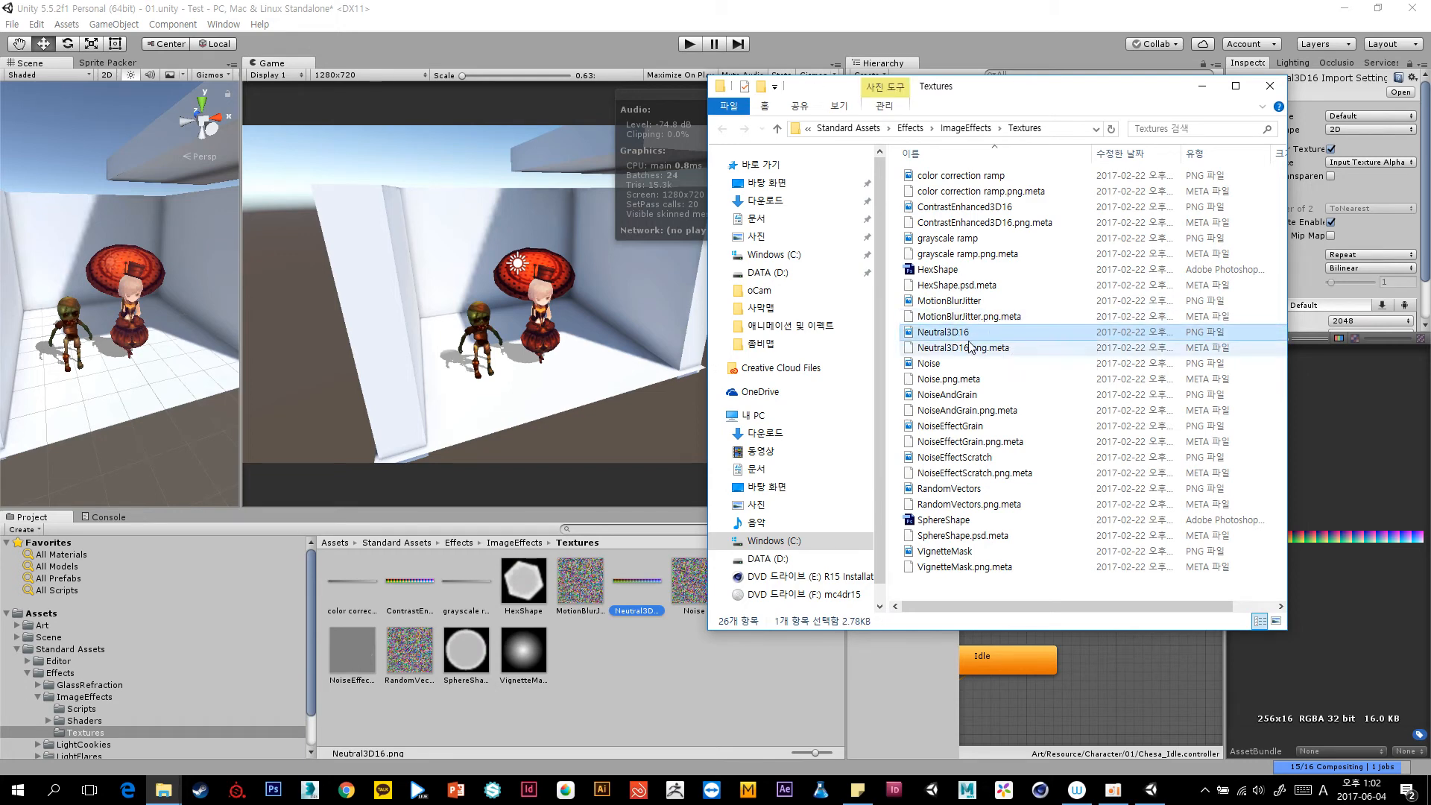
click(969, 317)
click(963, 333)
click(968, 317)
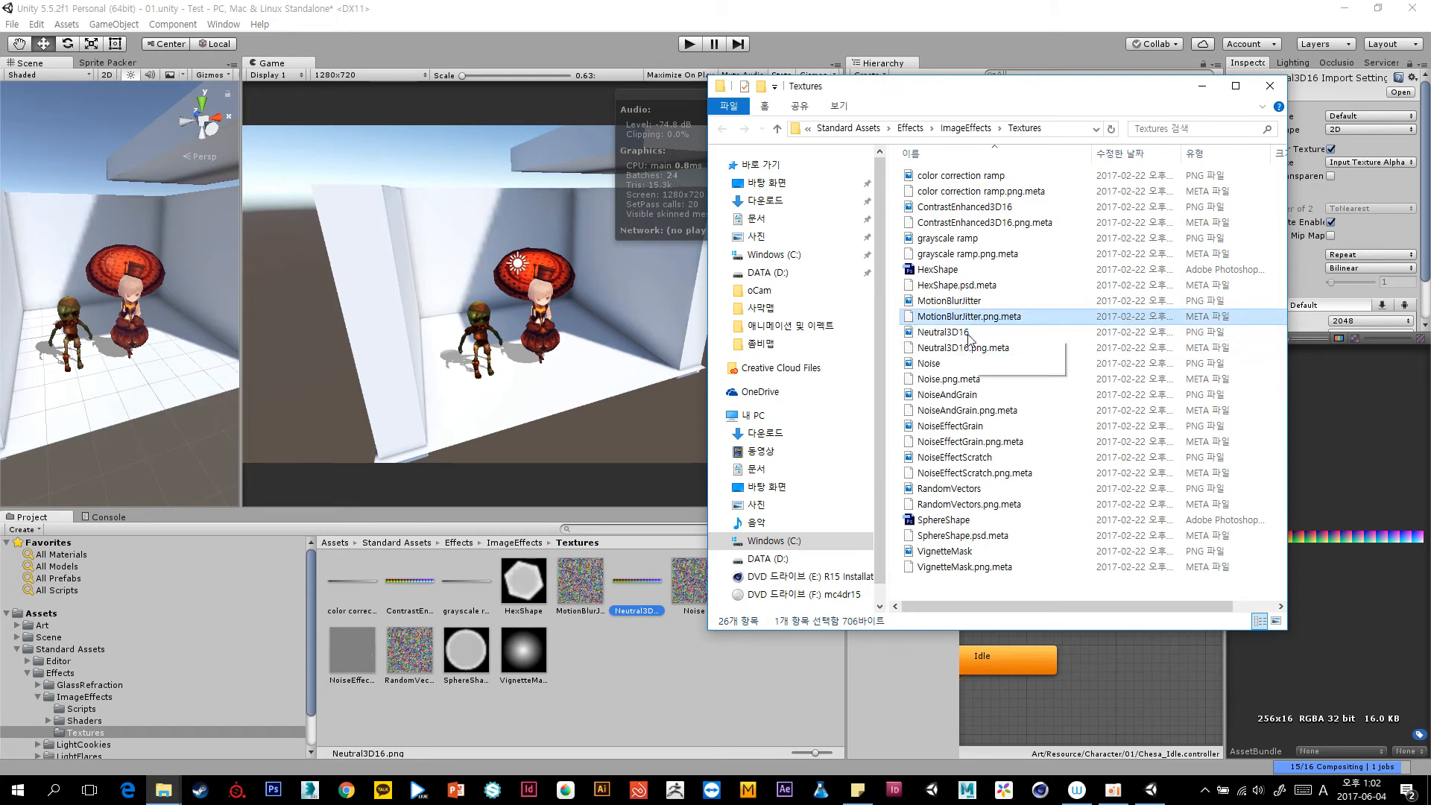
click(977, 333)
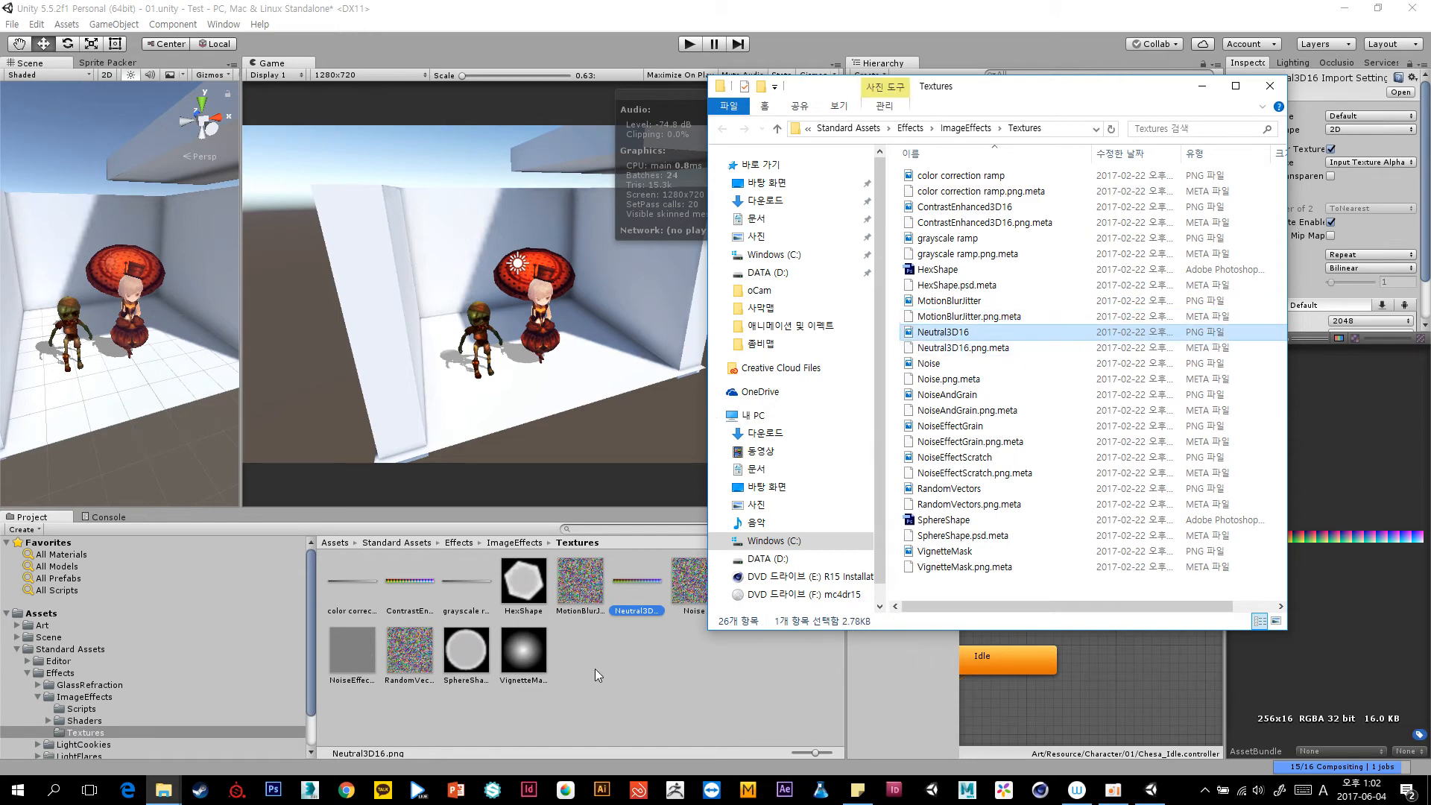
Duplicate the Neutral3D16 texture in the project's Textures folder and rename the copy Test.
click(568, 673)
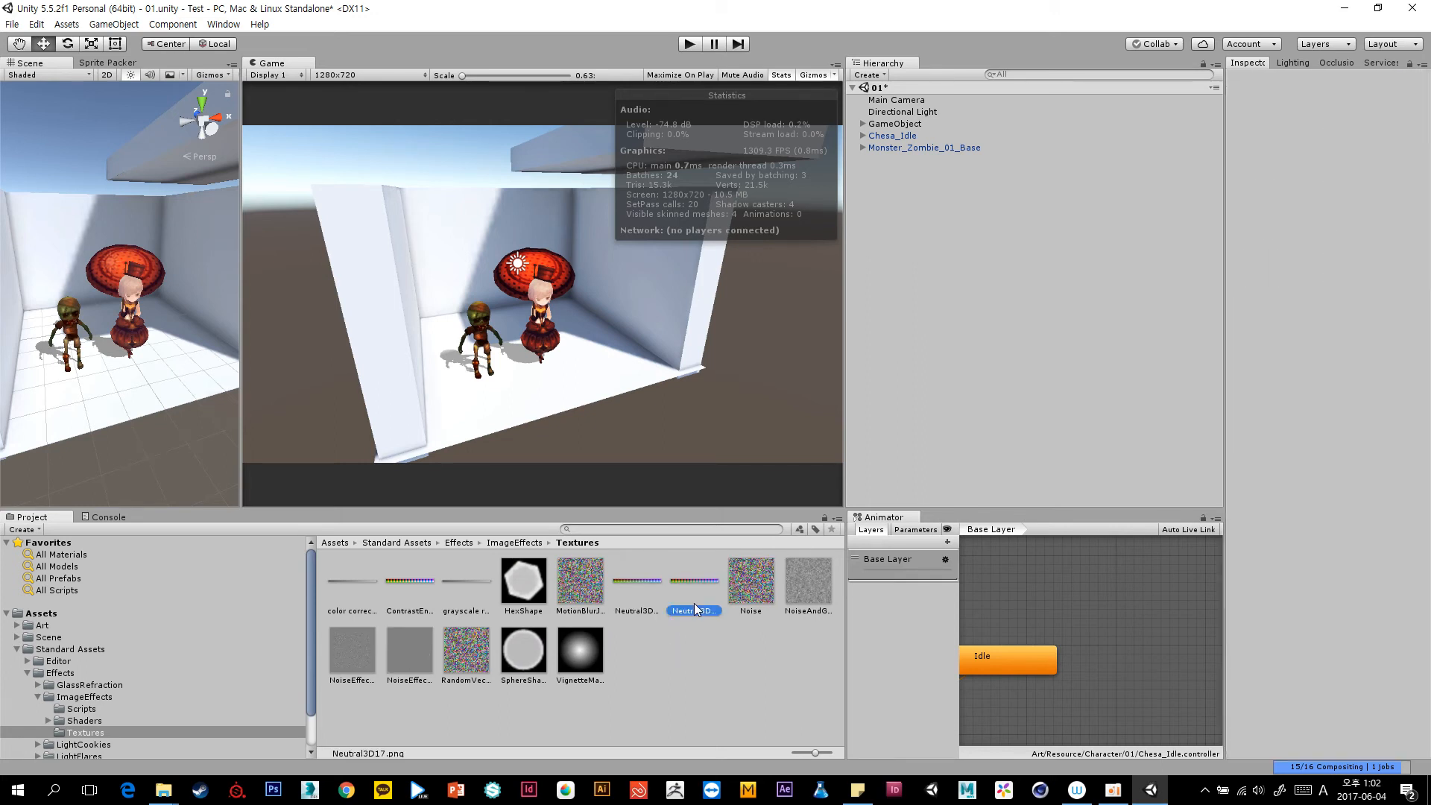
click(694, 605)
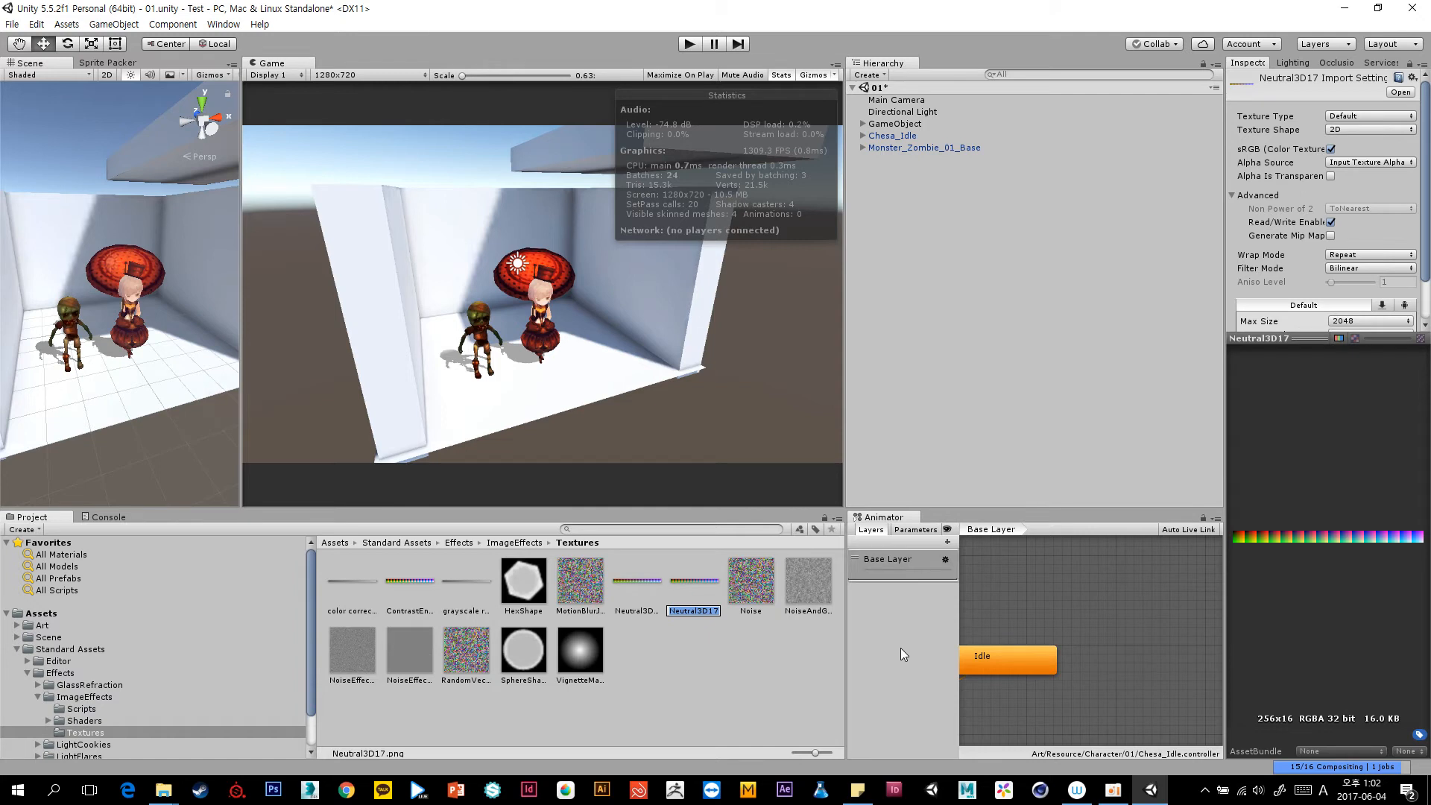
text(Test)
key(Return)
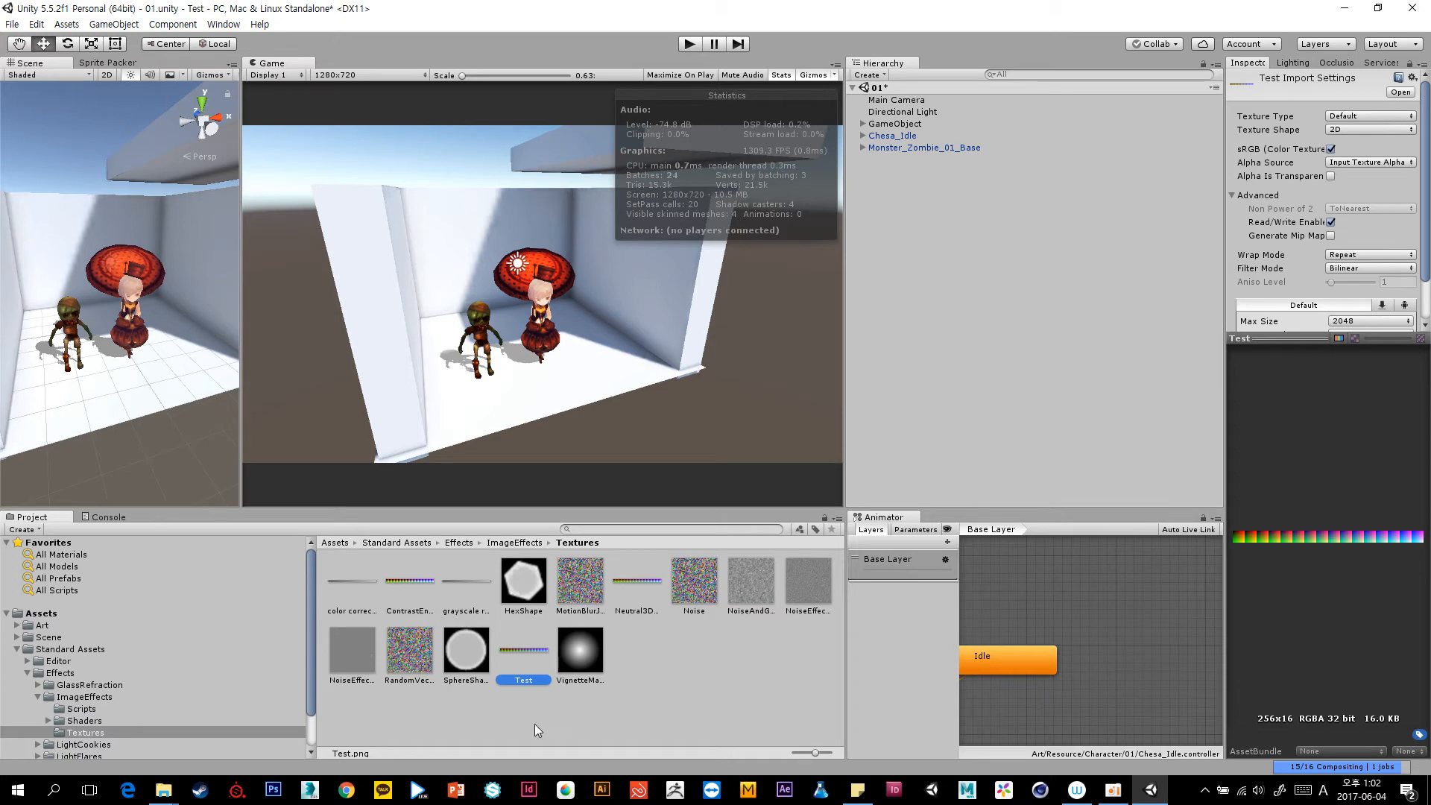
Switch to the Textures folder in File Explorer and locate the Test PNG file.
mouse_move(163, 790)
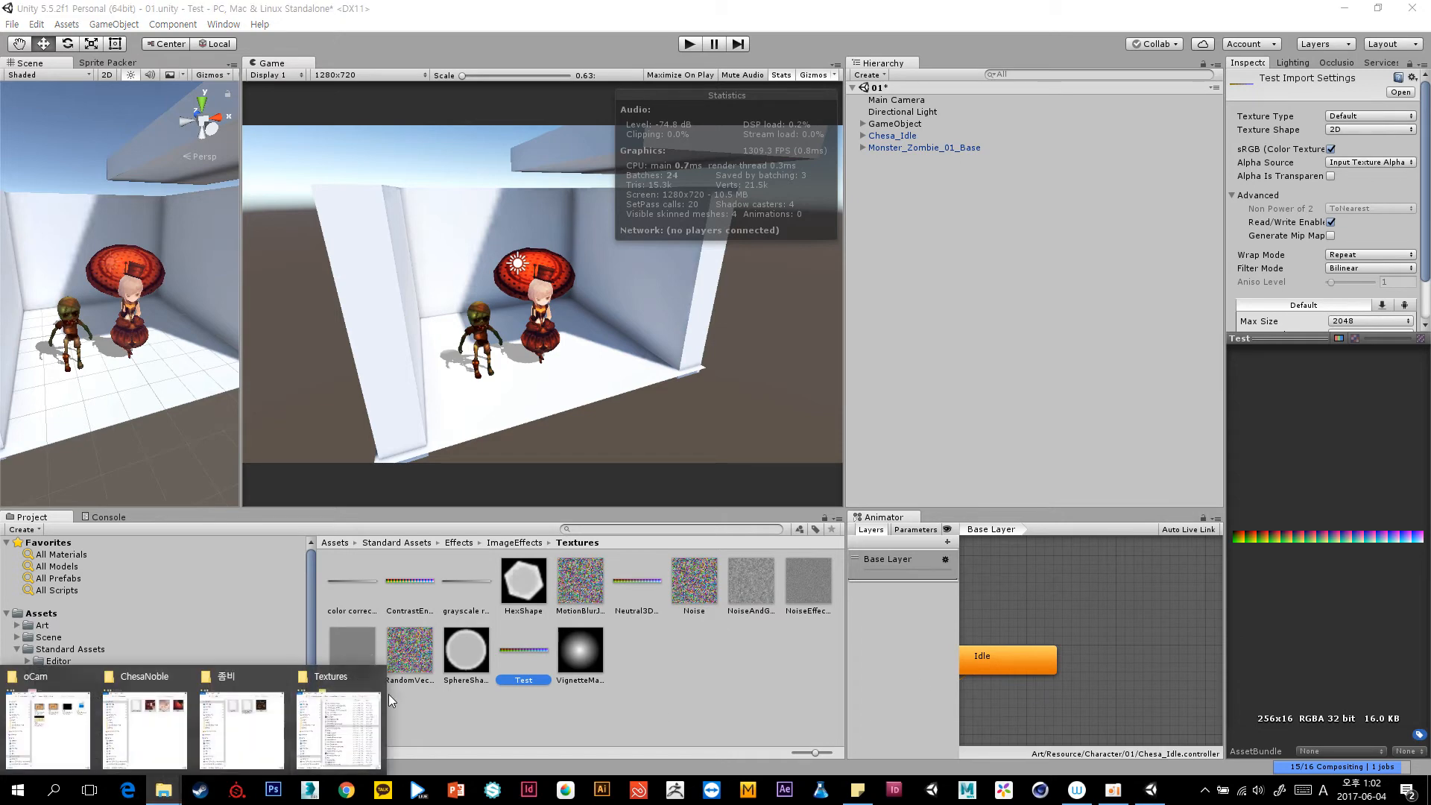
click(343, 712)
click(1088, 380)
scroll(1043, 447, down, 1)
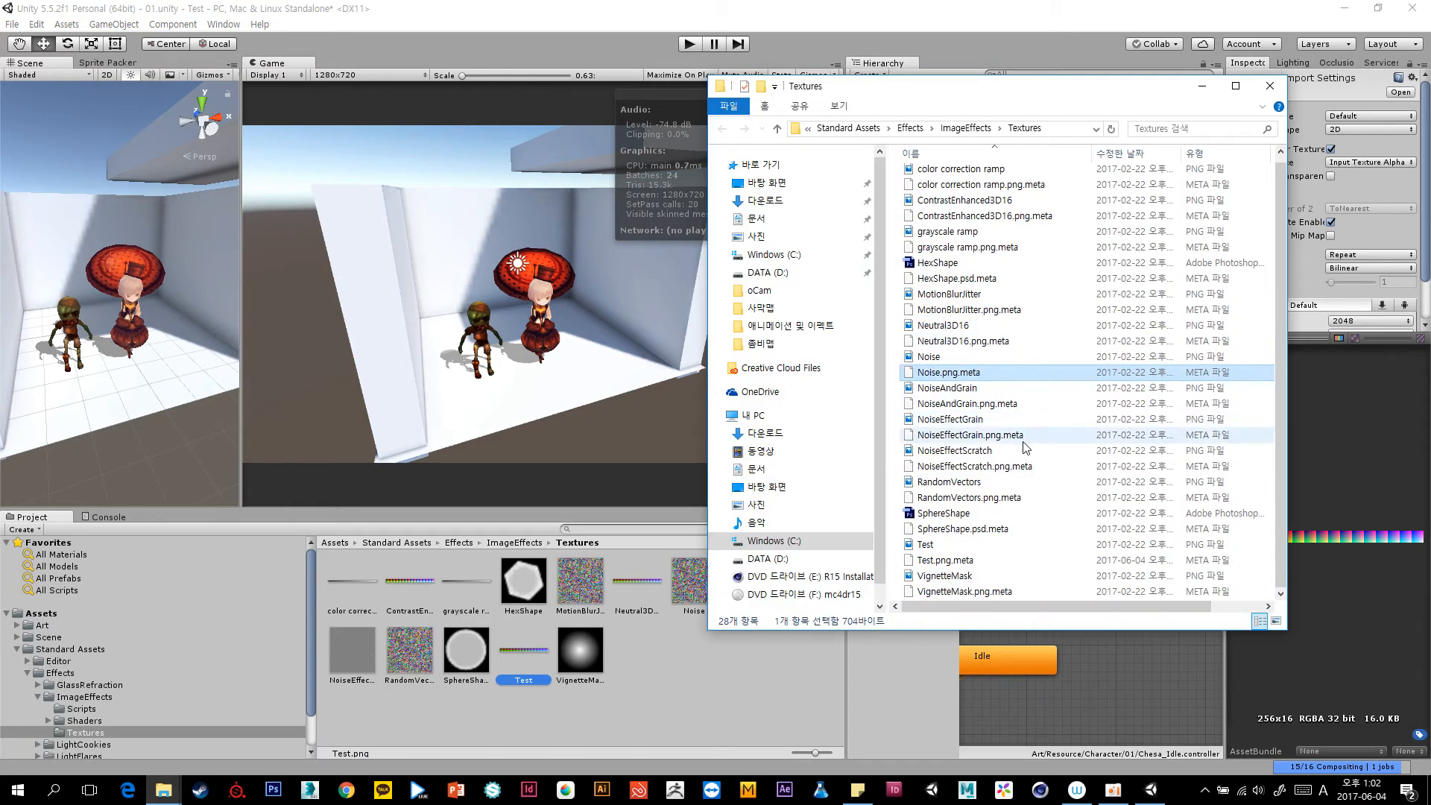
click(966, 546)
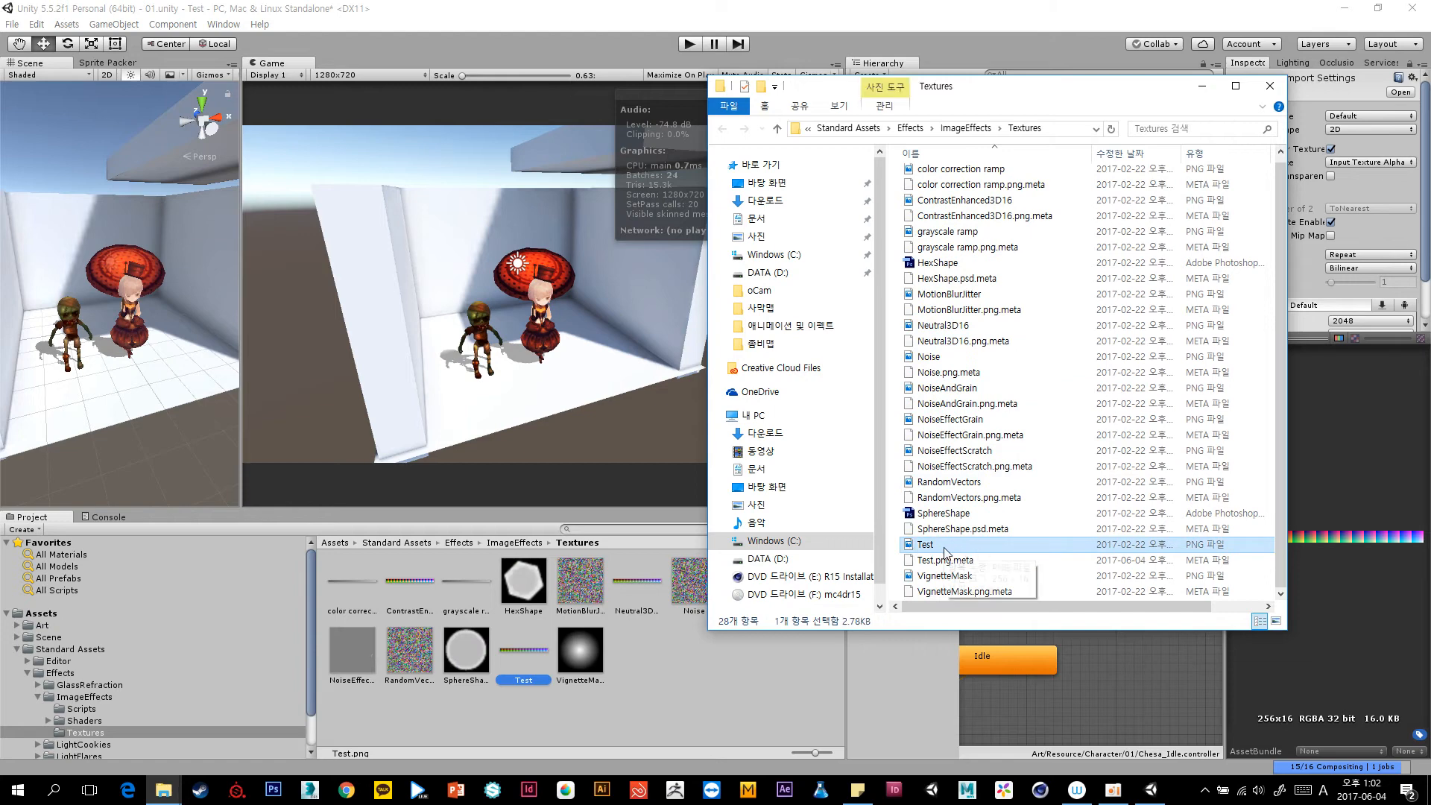
right_click(945, 549)
click(991, 546)
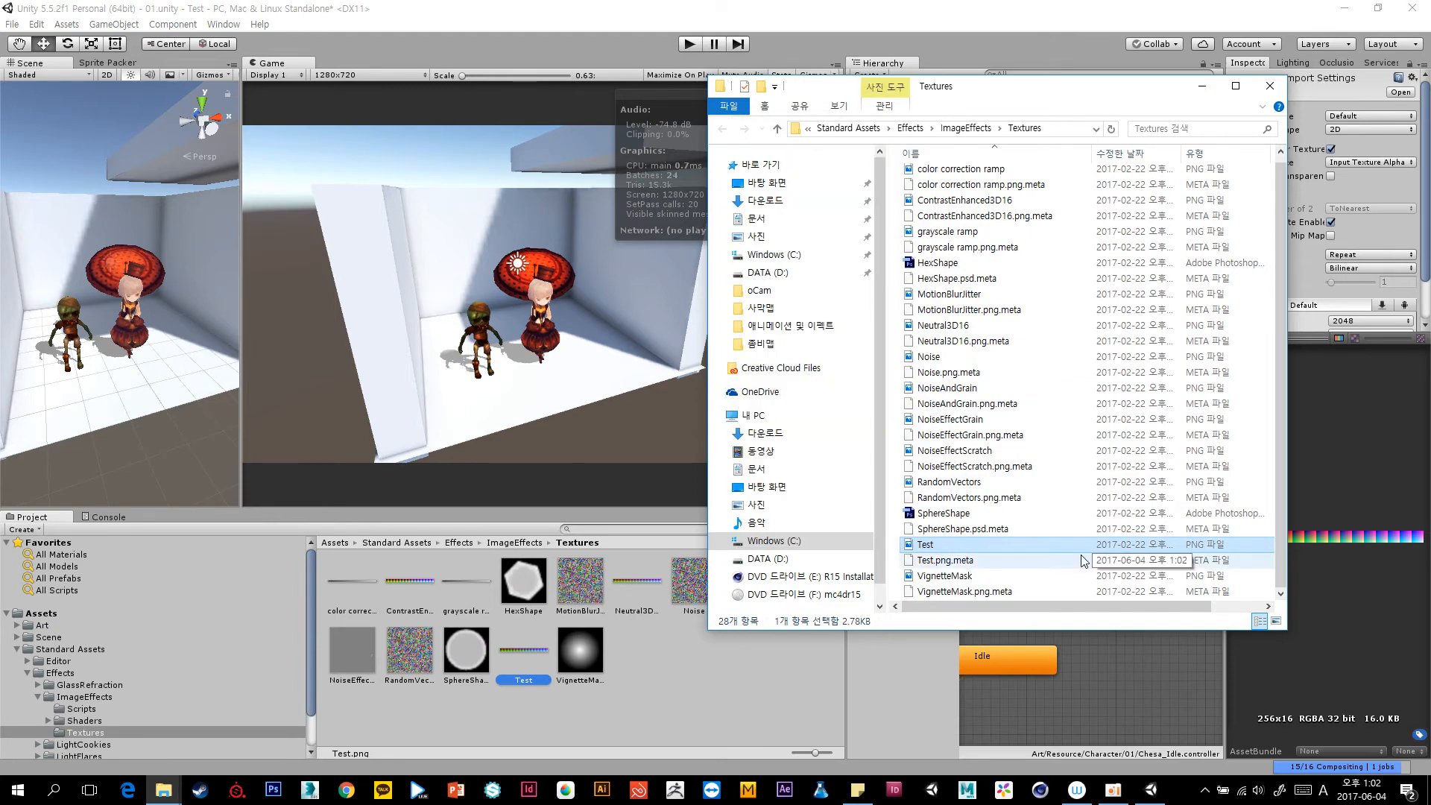
click(973, 530)
click(962, 545)
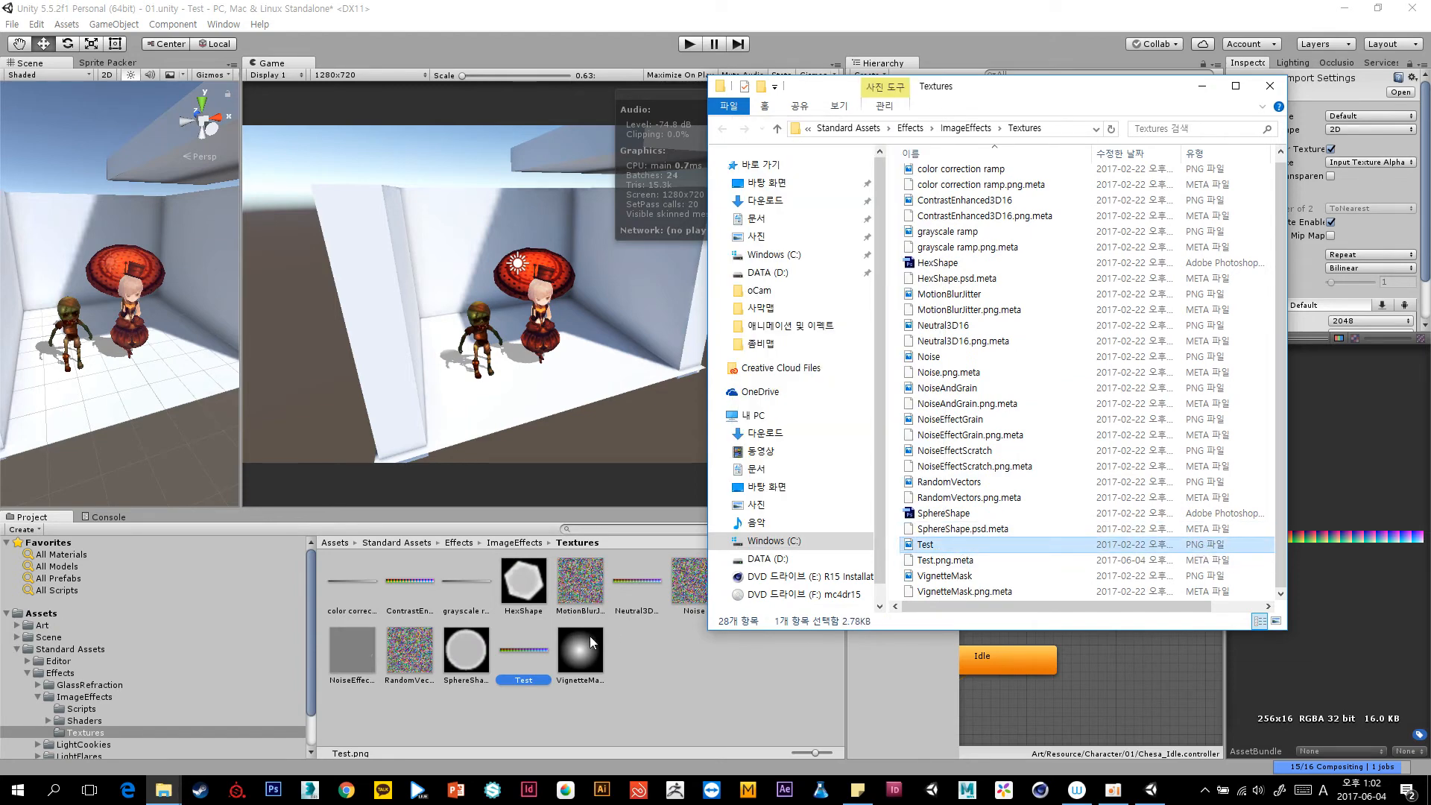
Launch Photoshop, move its window higher on the screen, and switch back to Unity.
click(272, 789)
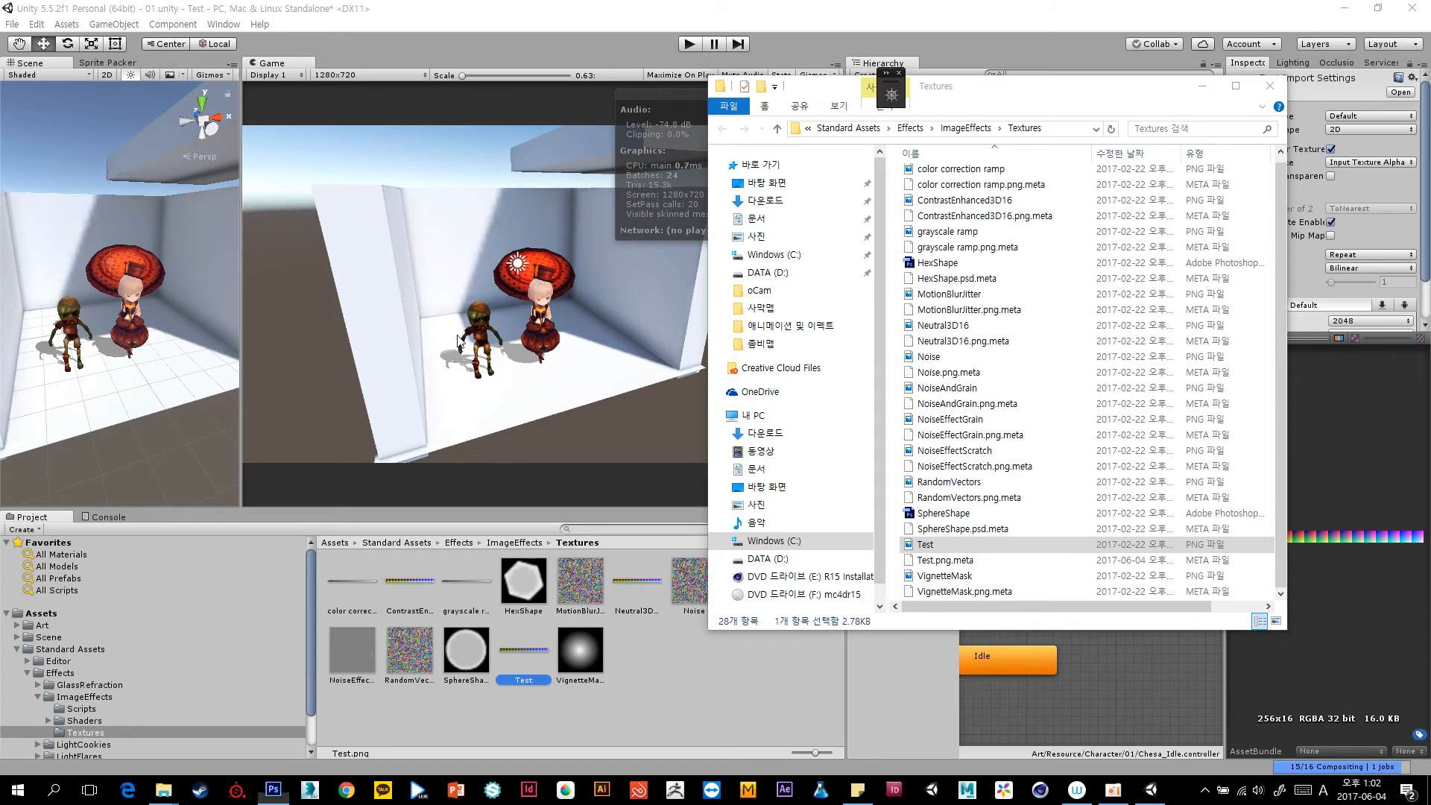
click(481, 339)
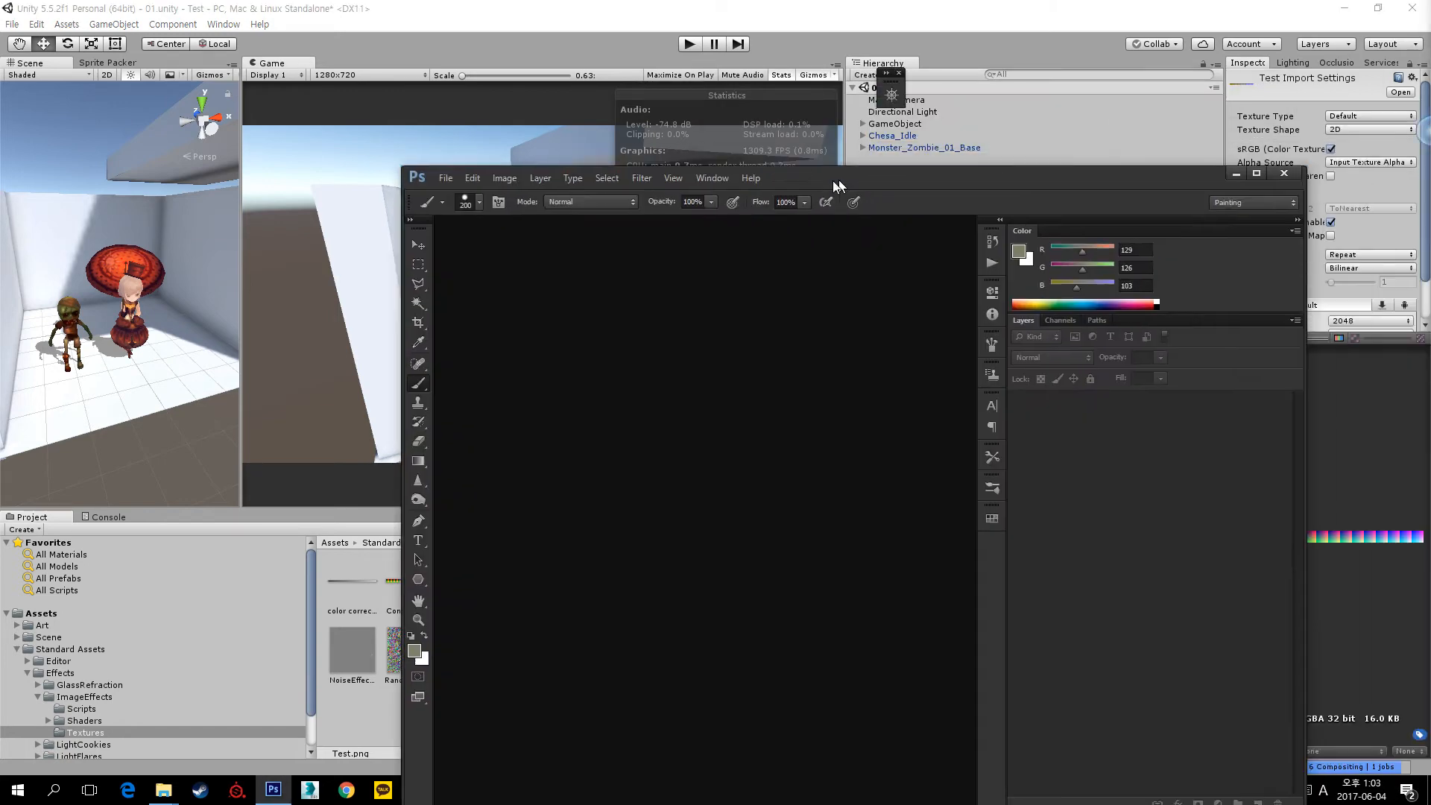
drag(833, 180, 706, 62)
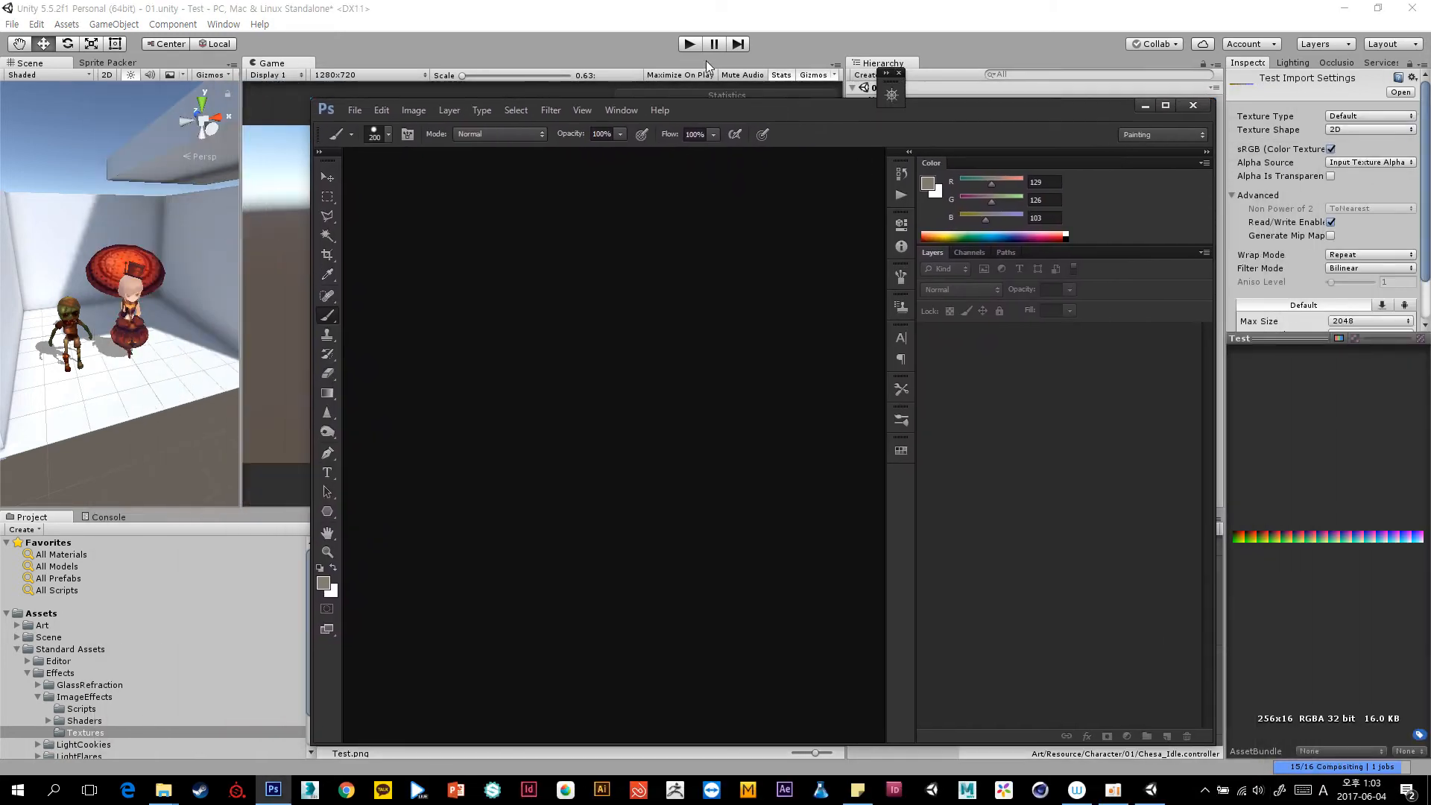
click(630, 25)
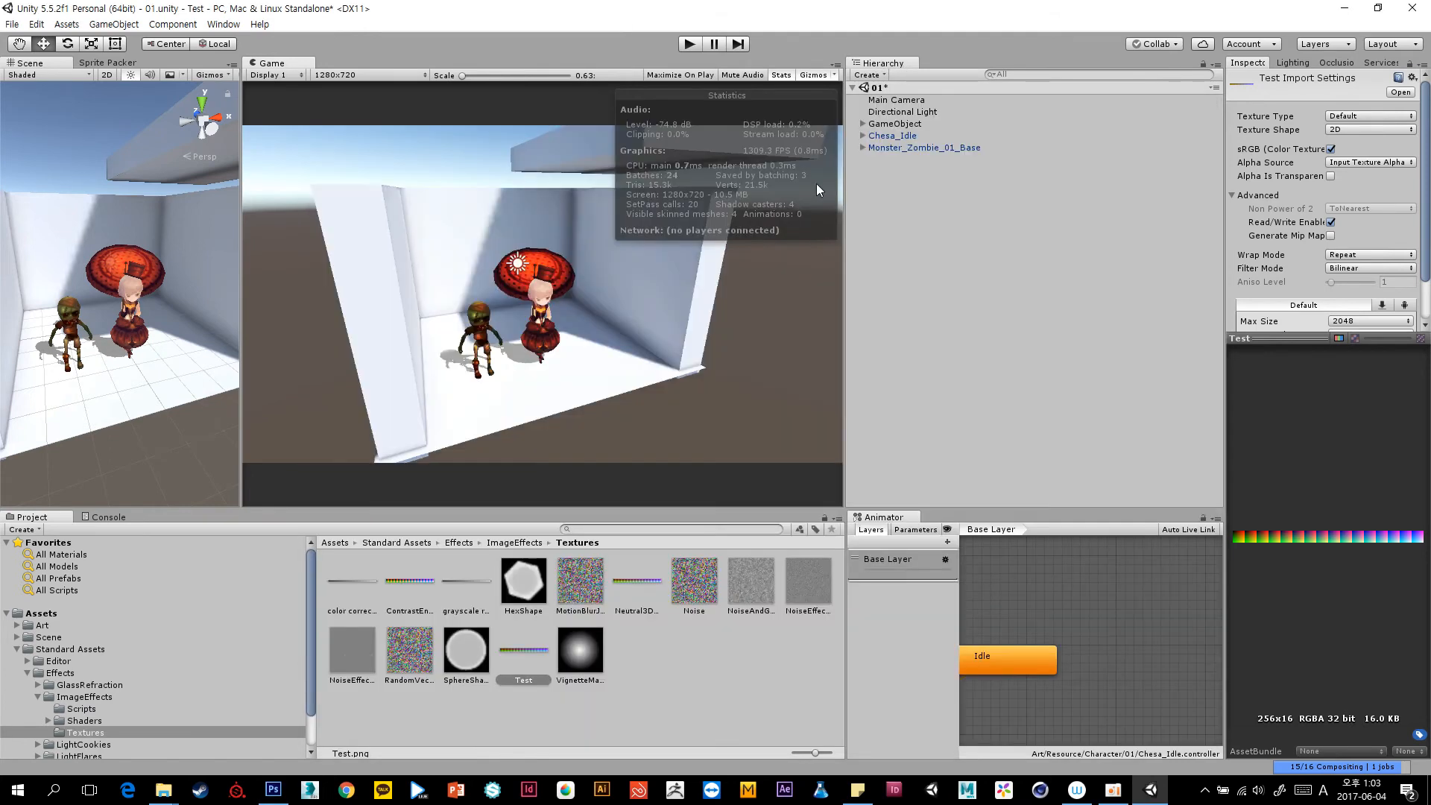
Widen the Game view and apply the Neutral3D16 texture to the Main Camera's Color Correction Lookup.
drag(843, 326, 1230, 371)
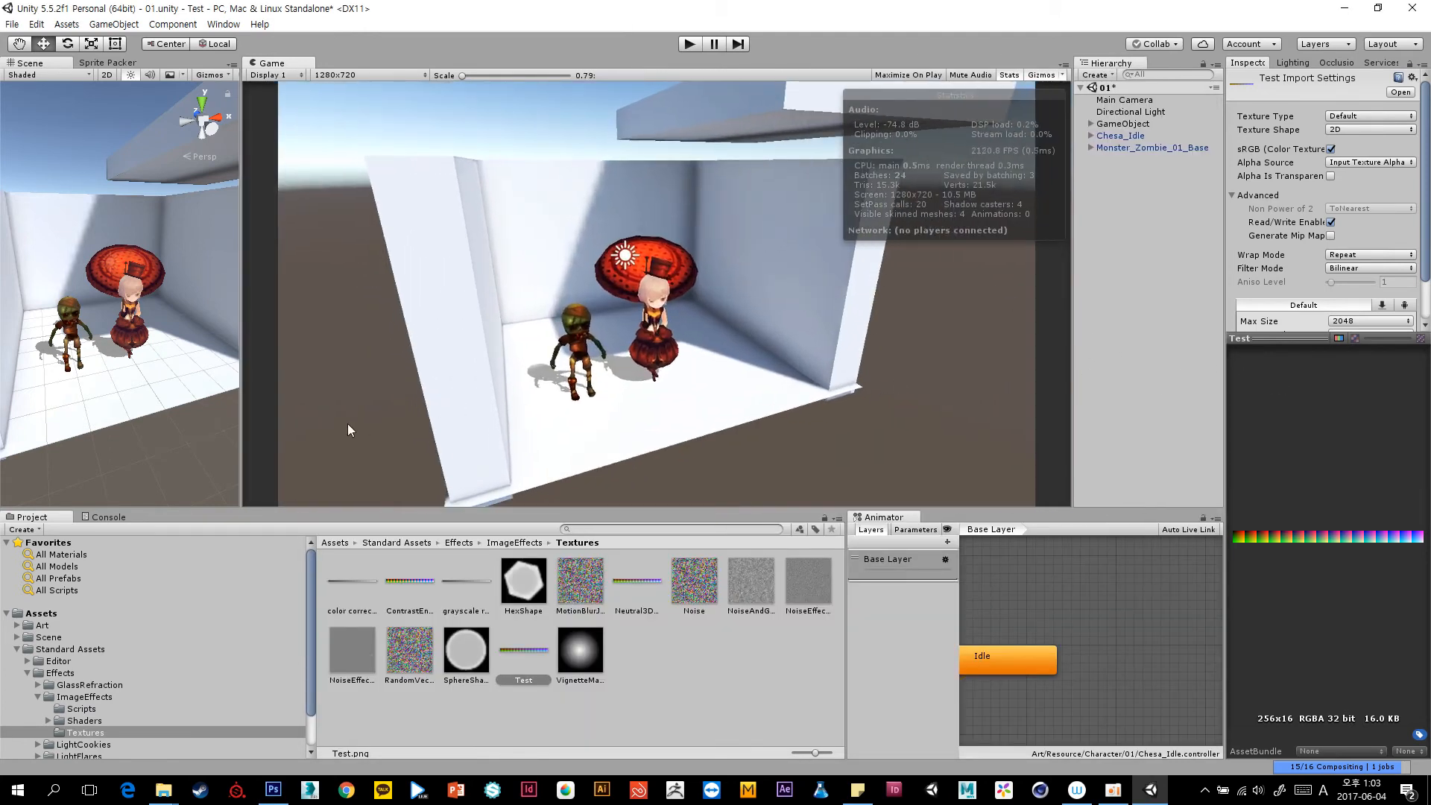
drag(242, 462, 151, 463)
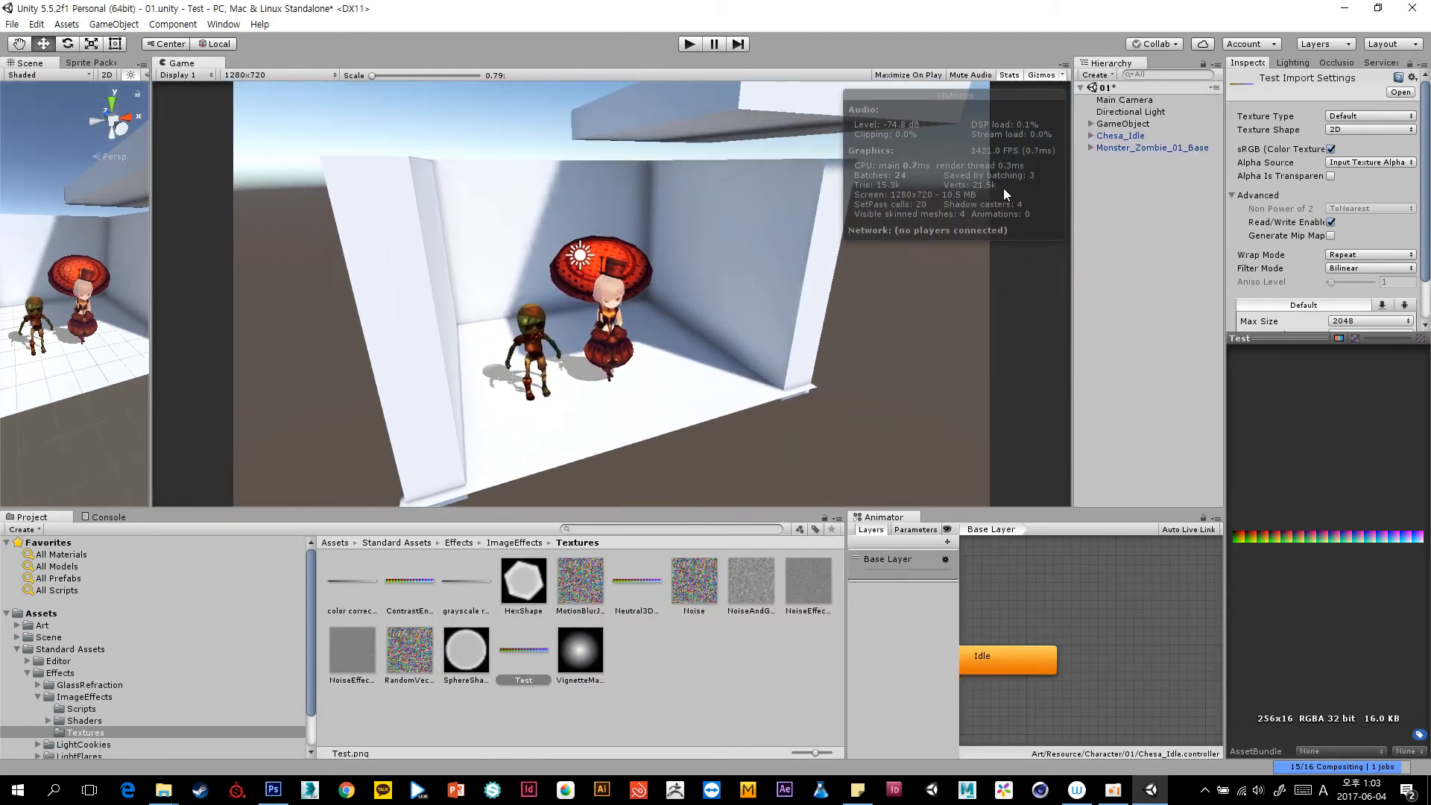
click(1125, 100)
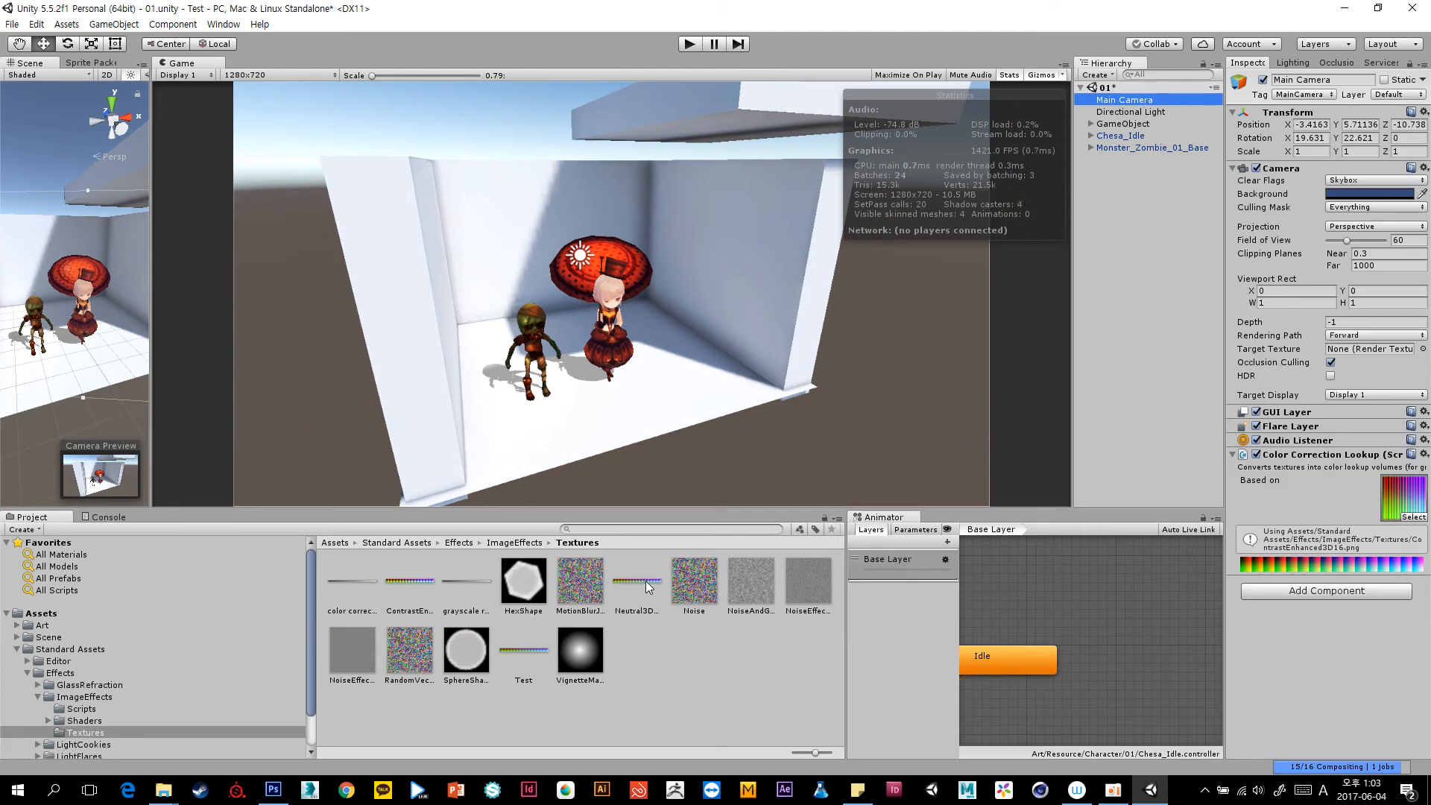
drag(645, 585, 1402, 498)
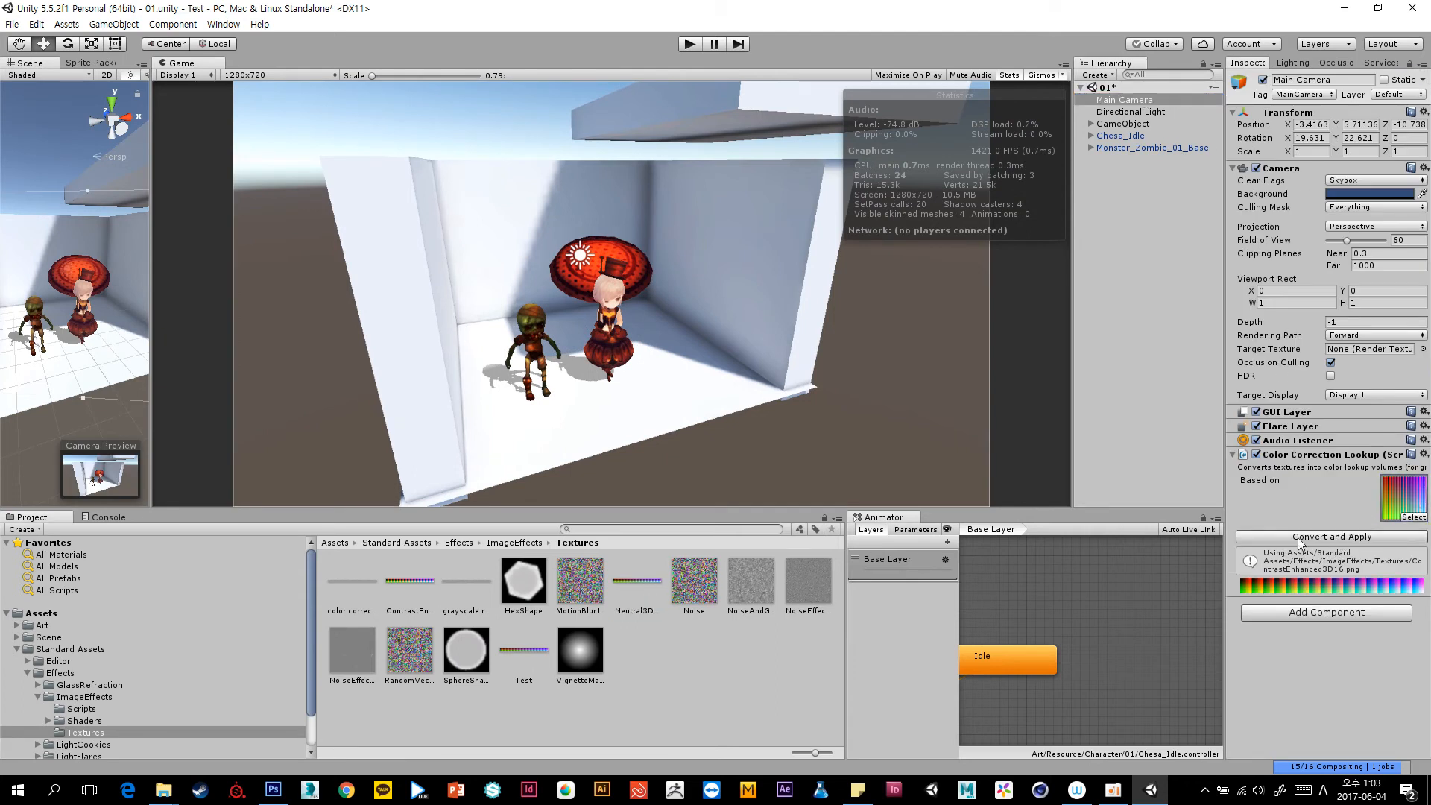
click(1321, 537)
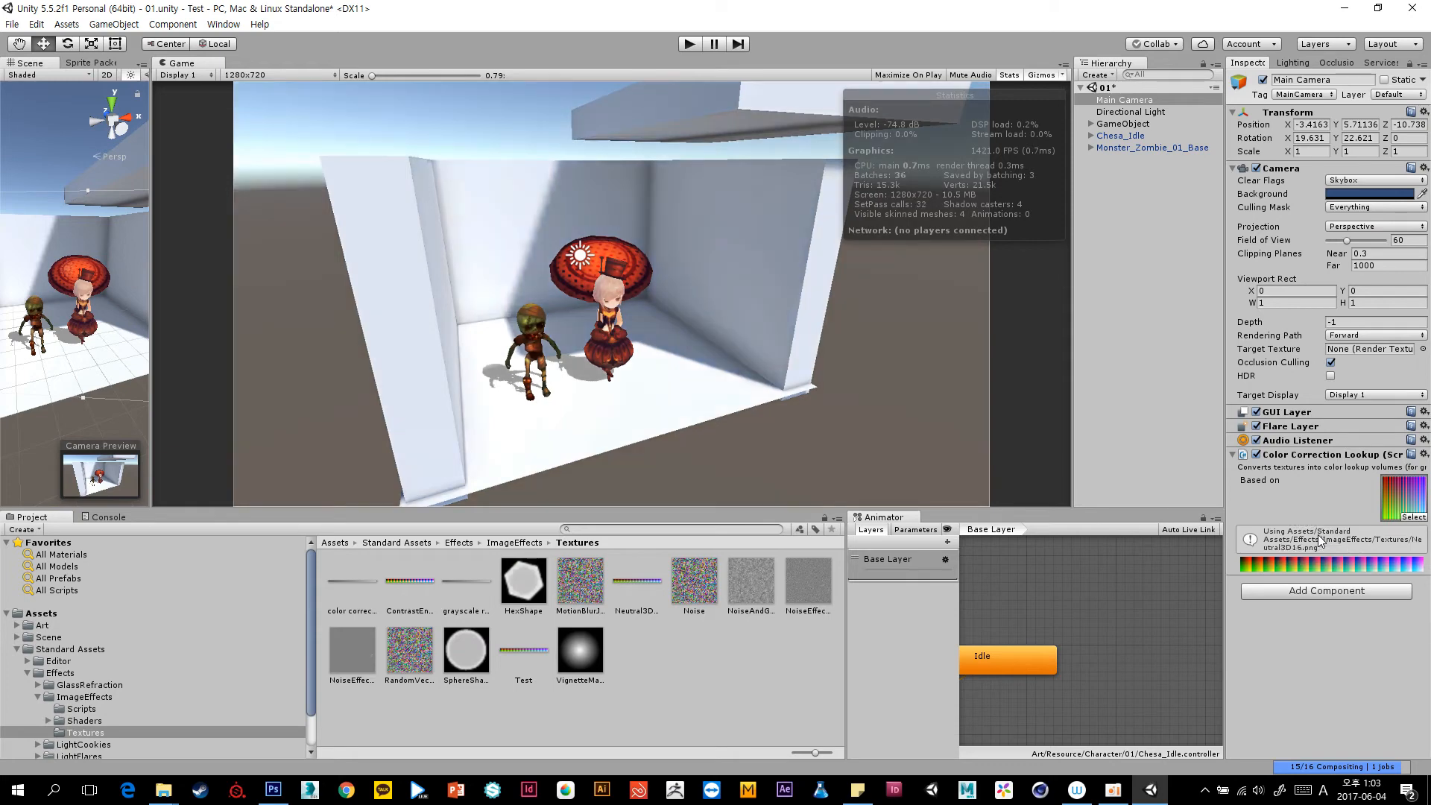
Narrow the Game view, clear the selection, and hide the statistics overlay to get an unobstructed scene.
drag(1074, 316, 921, 344)
click(985, 347)
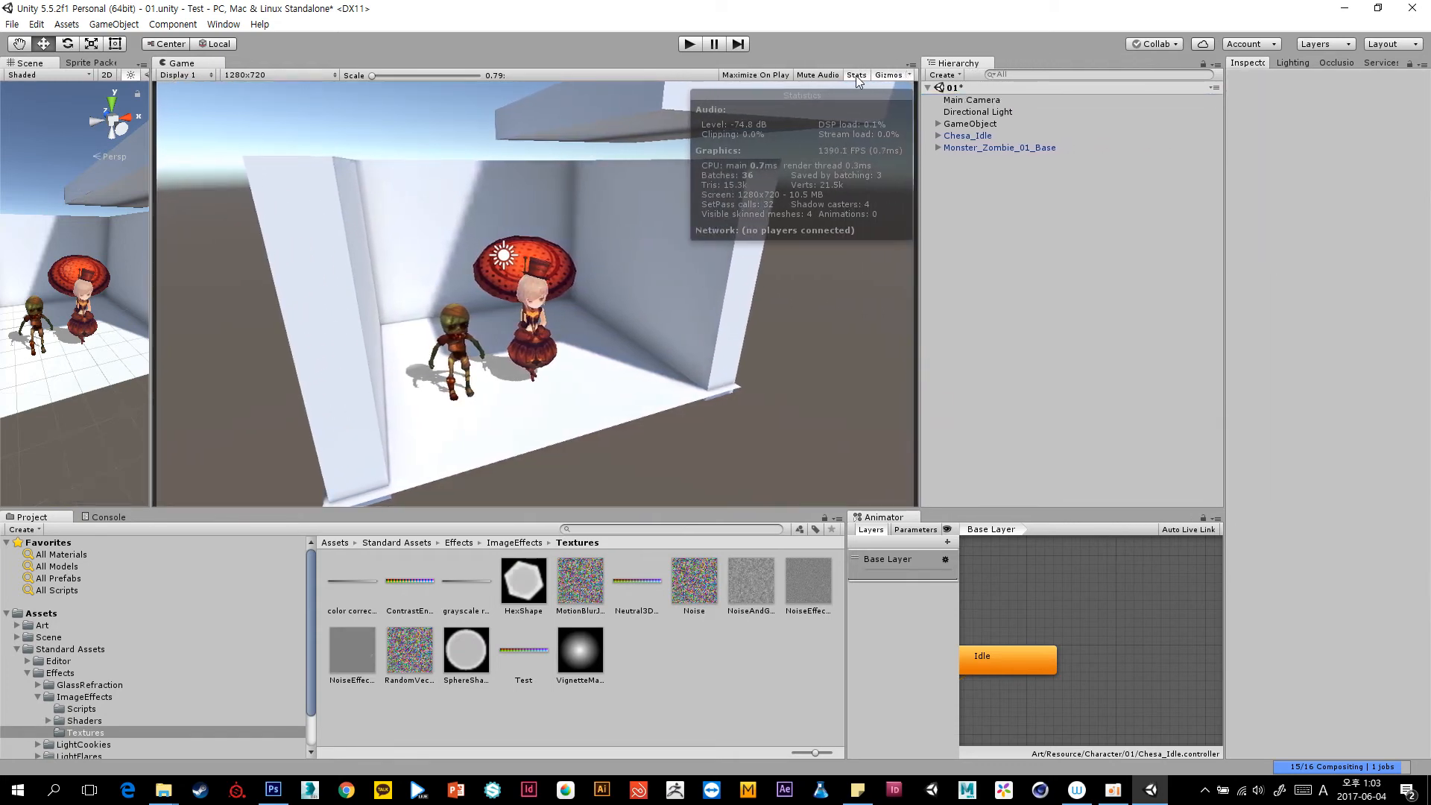
click(856, 75)
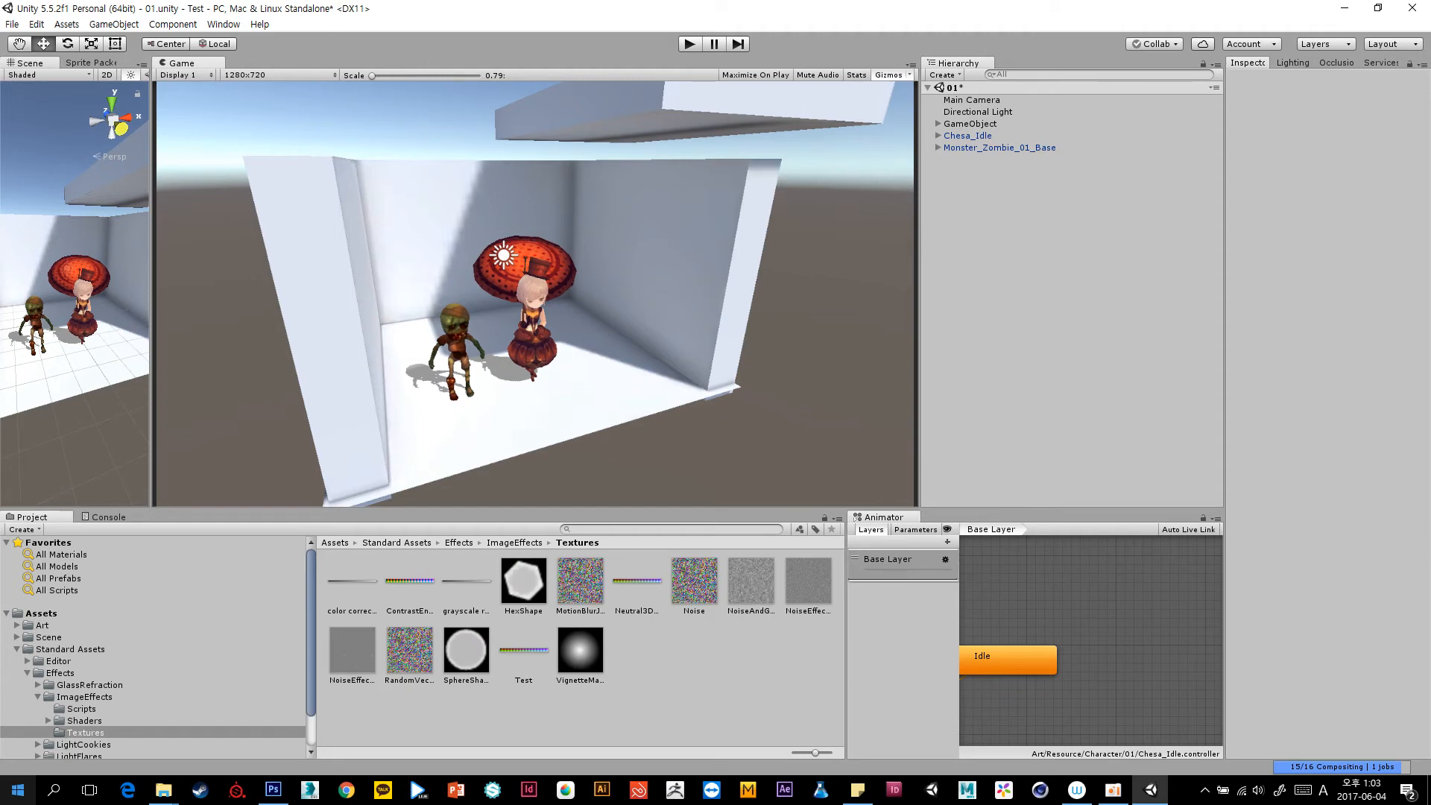
Launch the Windows capture tool (캡처 도구) and capture the rendered scene in Unity's Game view.
click(16, 789)
text(zoqcj)
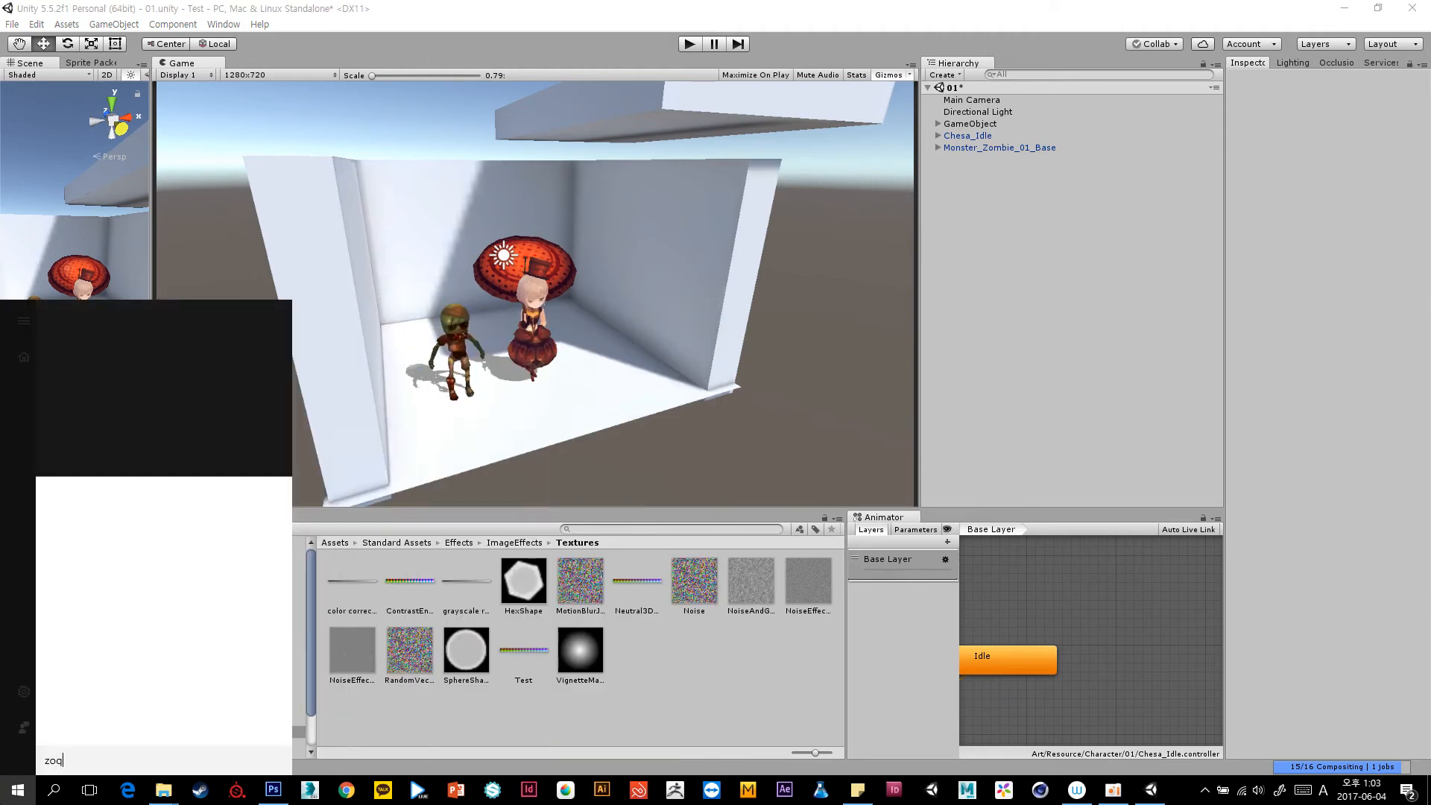
key(BackSpace)
key(BackSpace)
key(BackSpace)
key(BackSpace)
key(Hangul)
text(캡처)
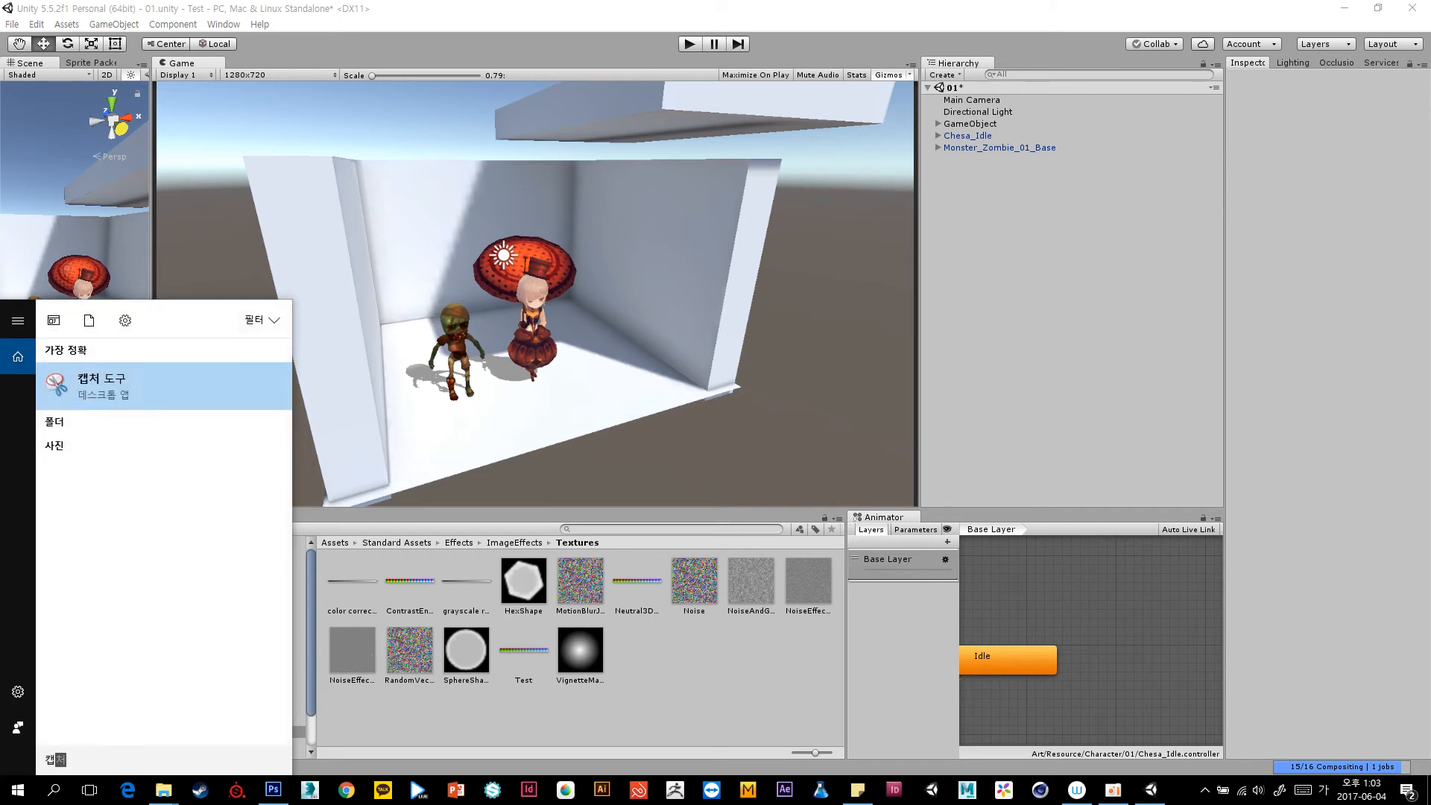
key(Return)
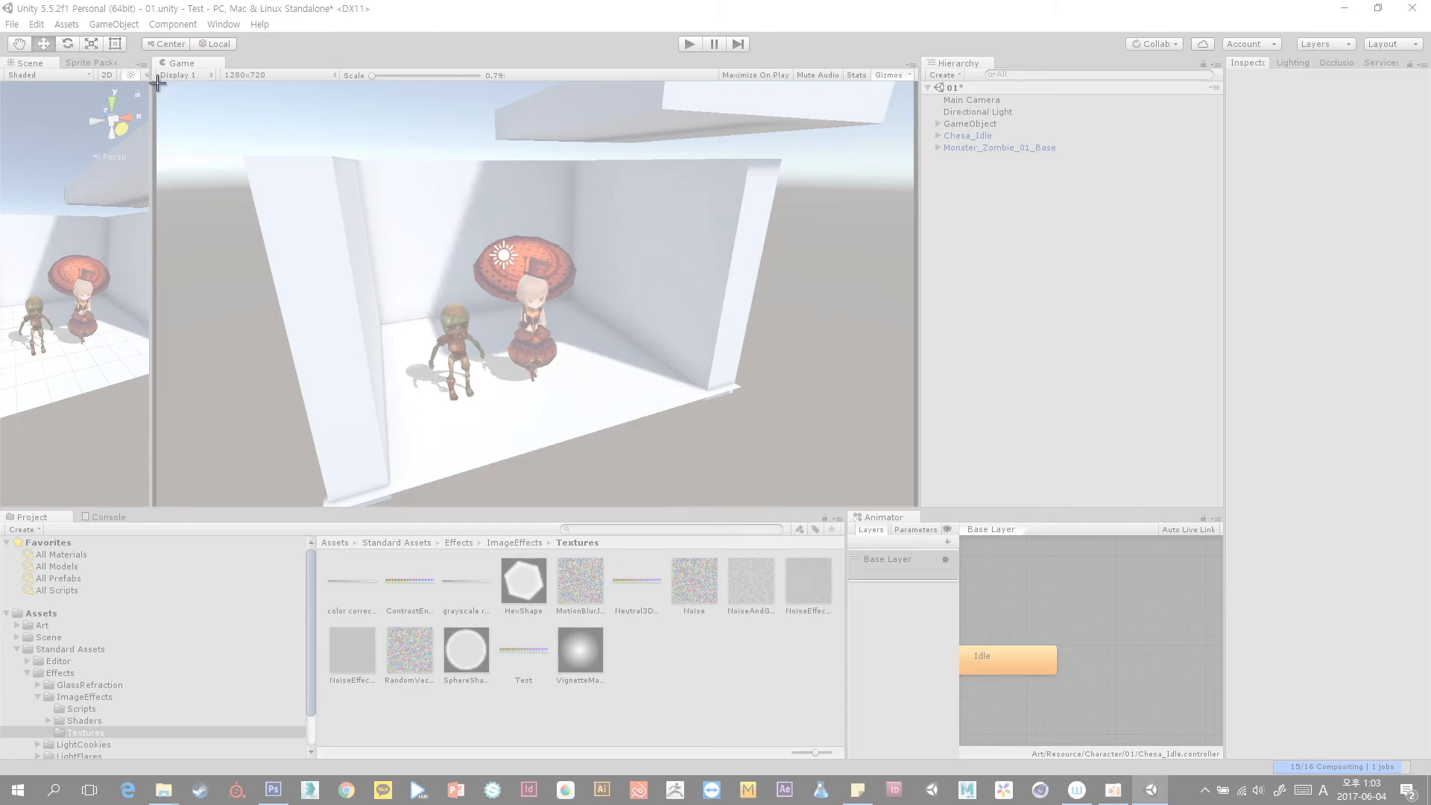
drag(157, 82, 915, 507)
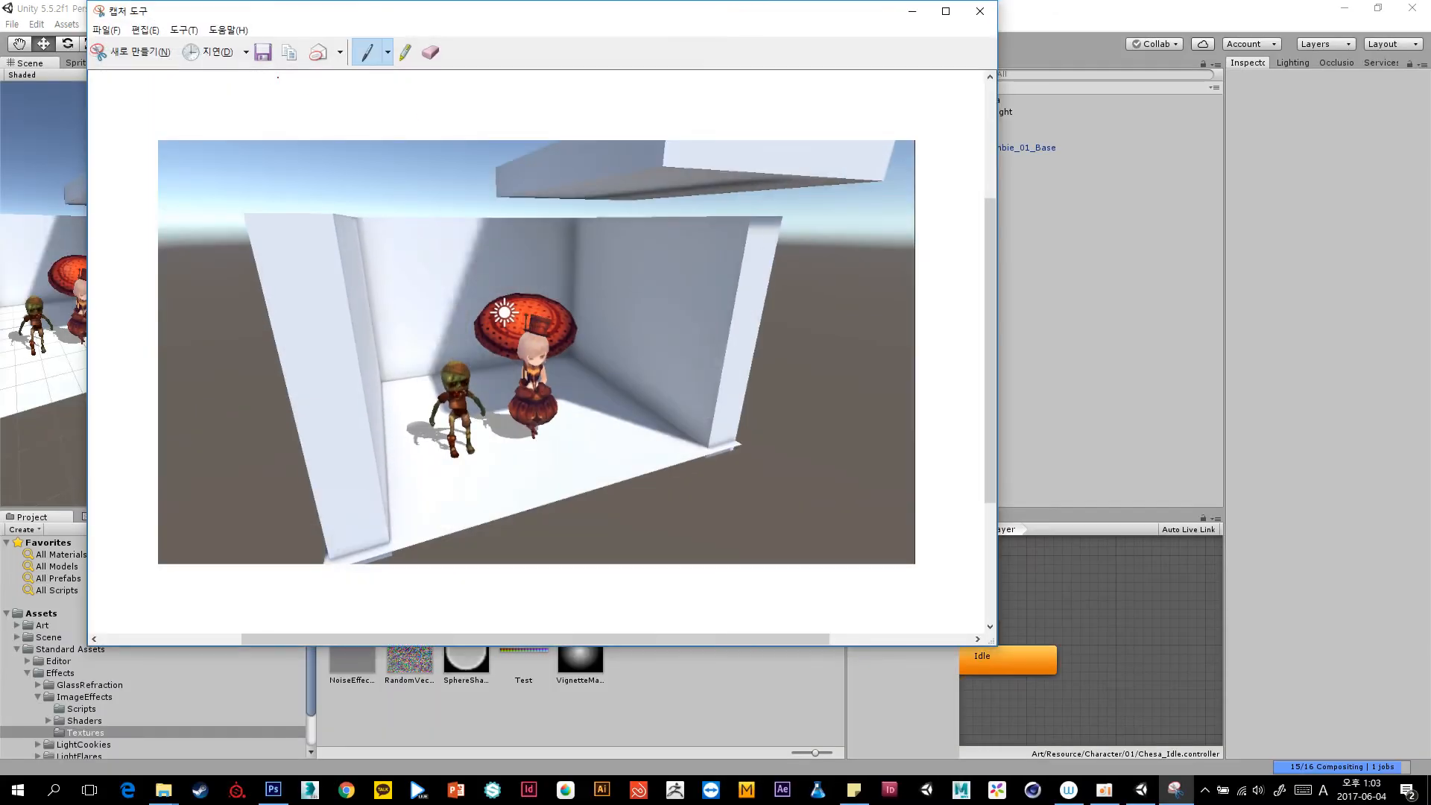
Save the capture to the desktop as a PNG named 스크린샷 and close the capture tool.
click(262, 52)
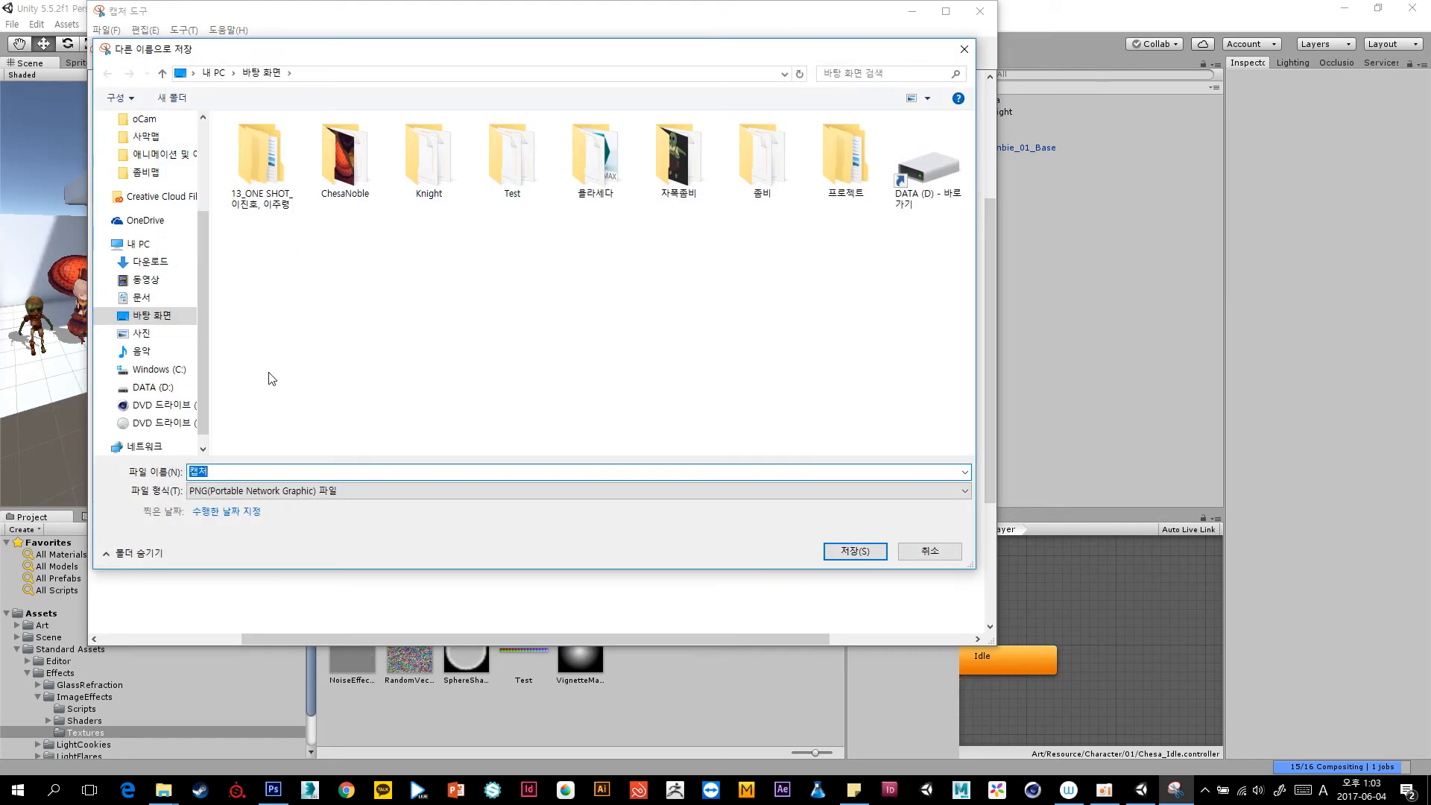
text(tmz)
key(BackSpace)
key(BackSpace)
key(Hangul)
text(스크린ㅅㅑㅅ)
key(Return)
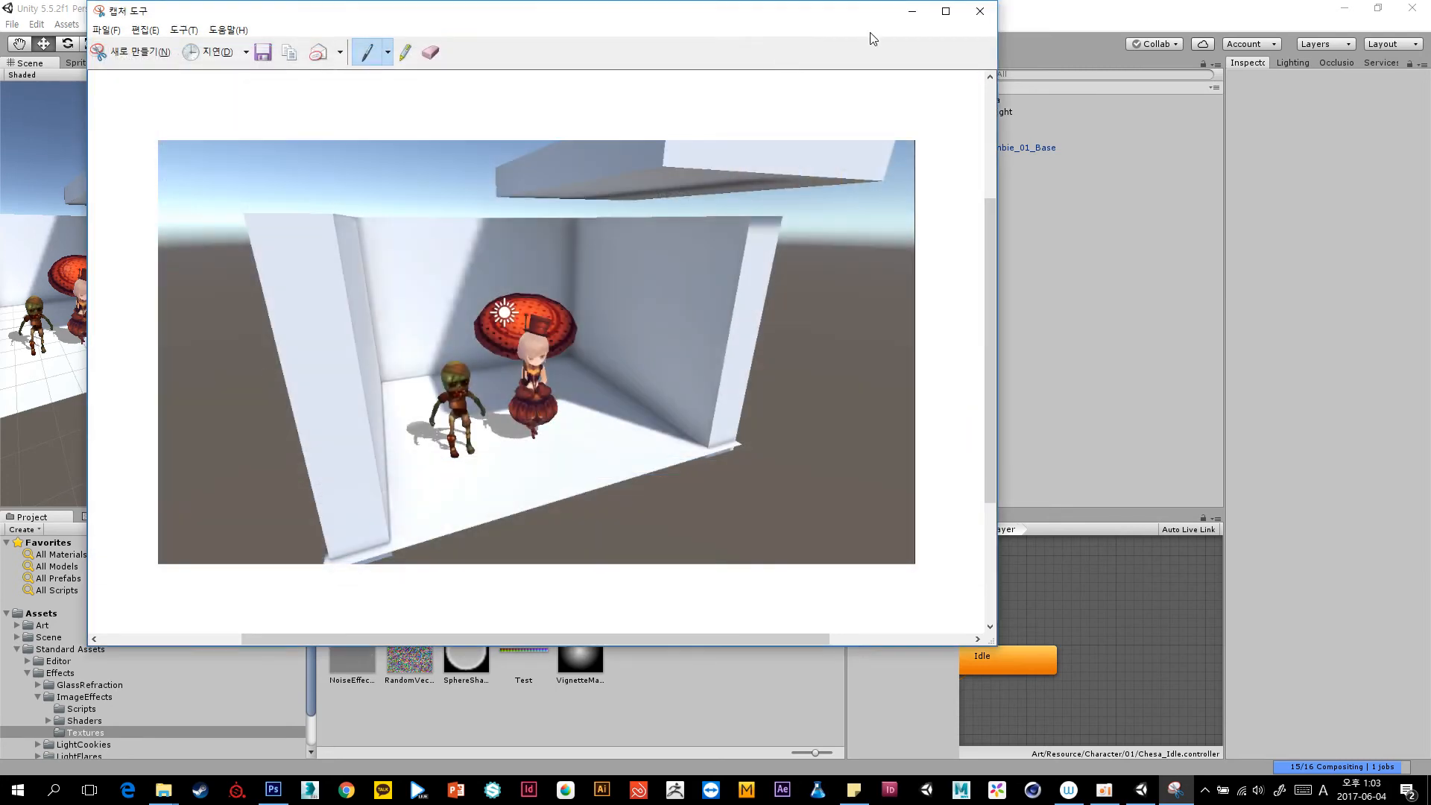
click(979, 10)
Restore the Unity window to a smaller size and copy the Test texture from its Textures folder to the desktop.
double_click(726, 12)
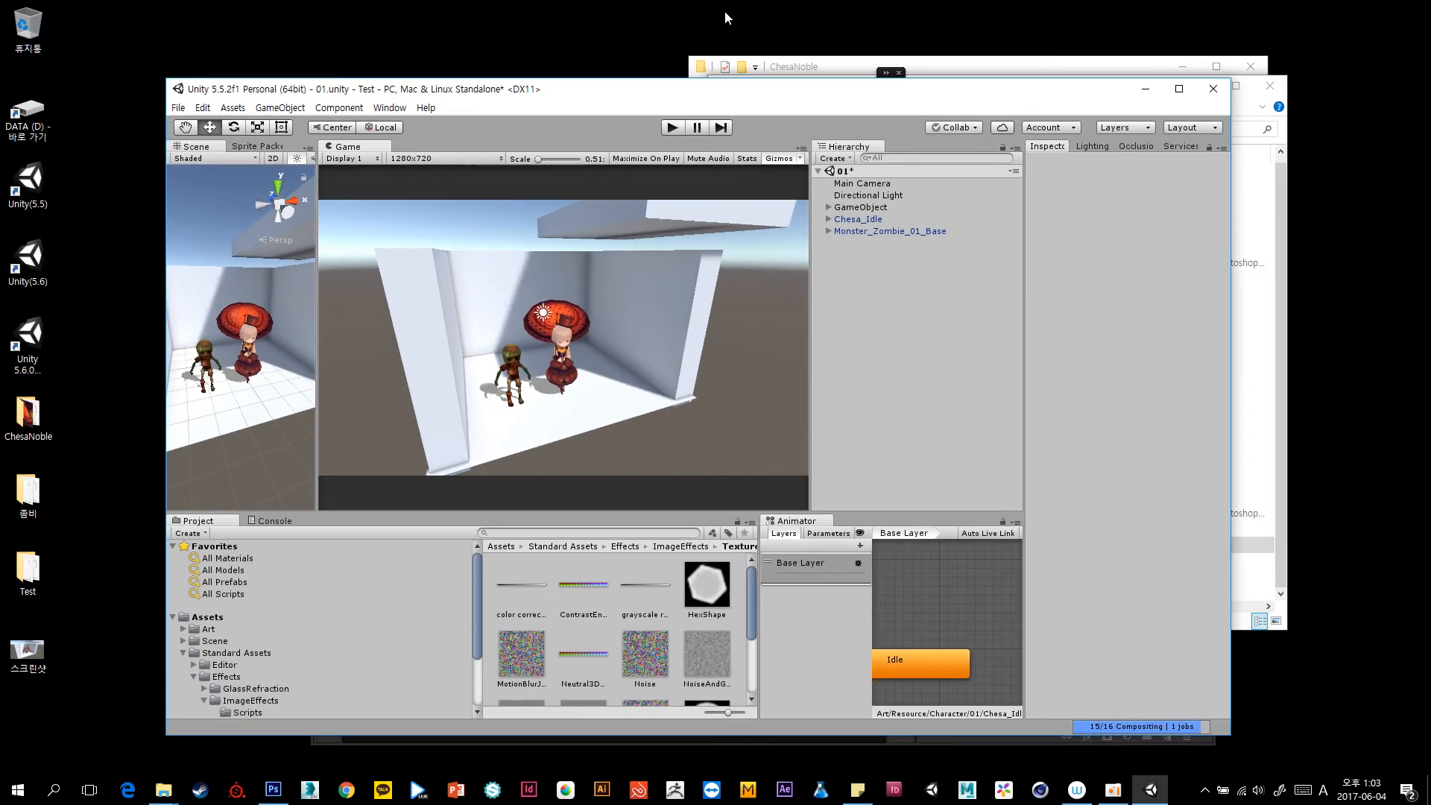
click(79, 643)
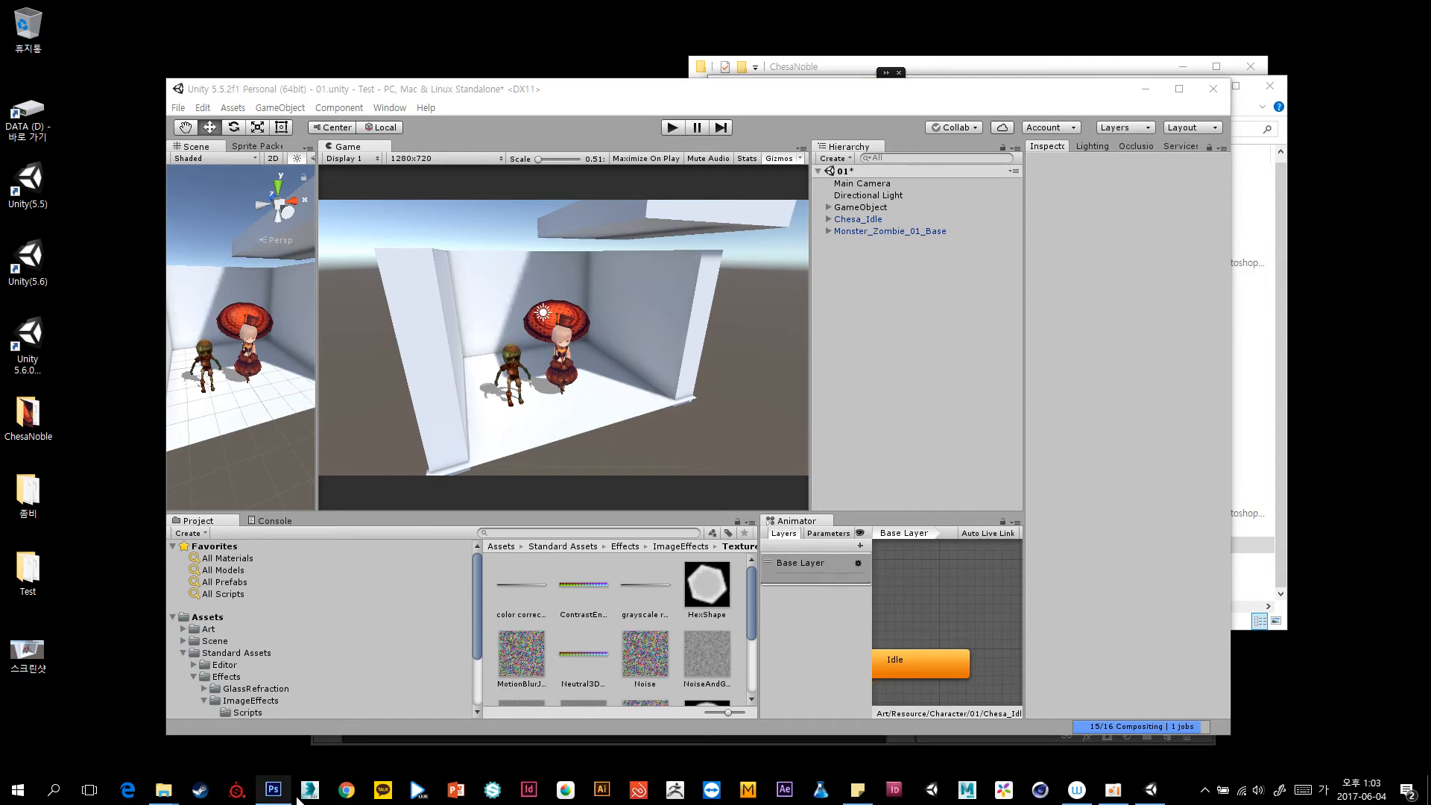
click(586, 655)
scroll(594, 646, down, 3)
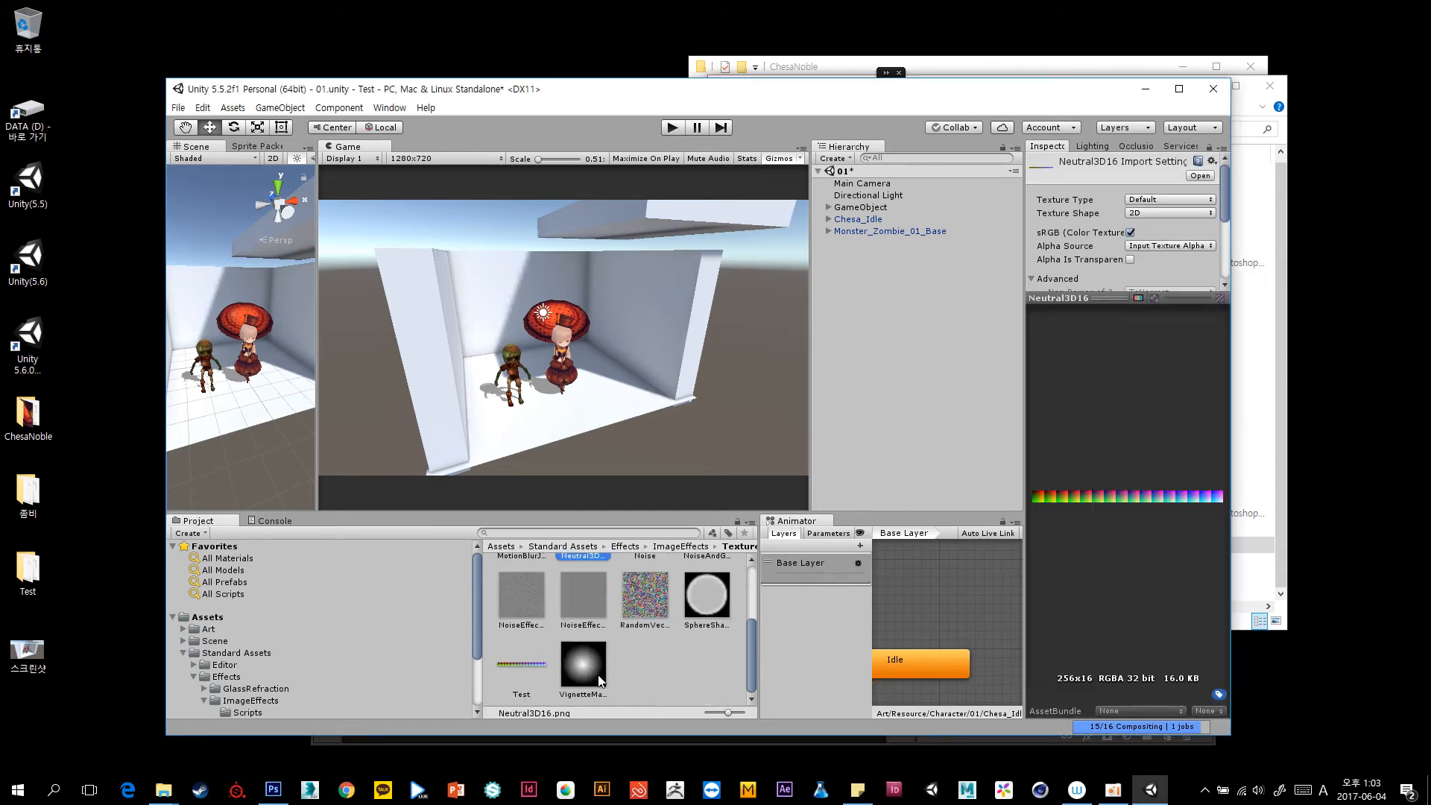
right_click(521, 674)
click(623, 417)
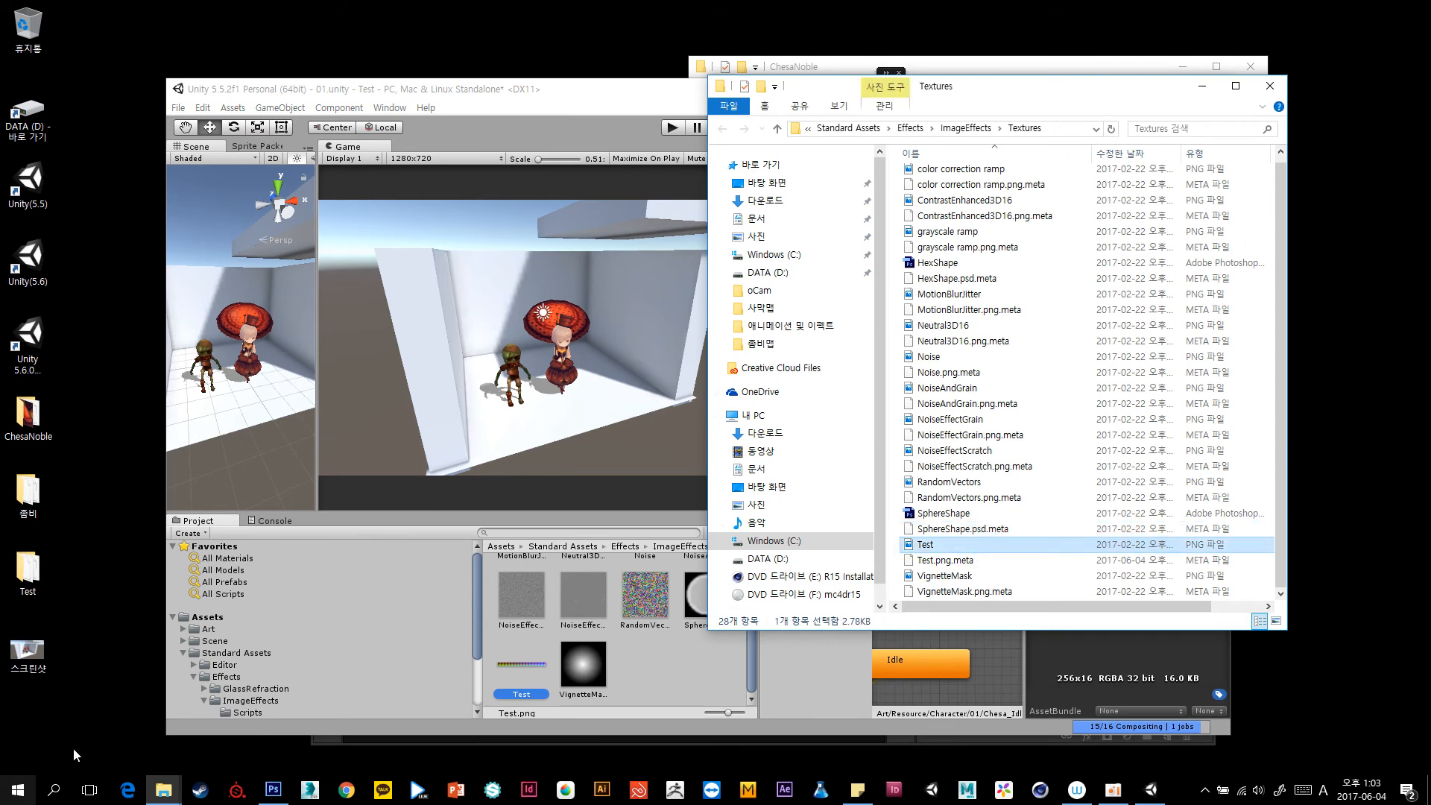
drag(73, 748, 91, 727)
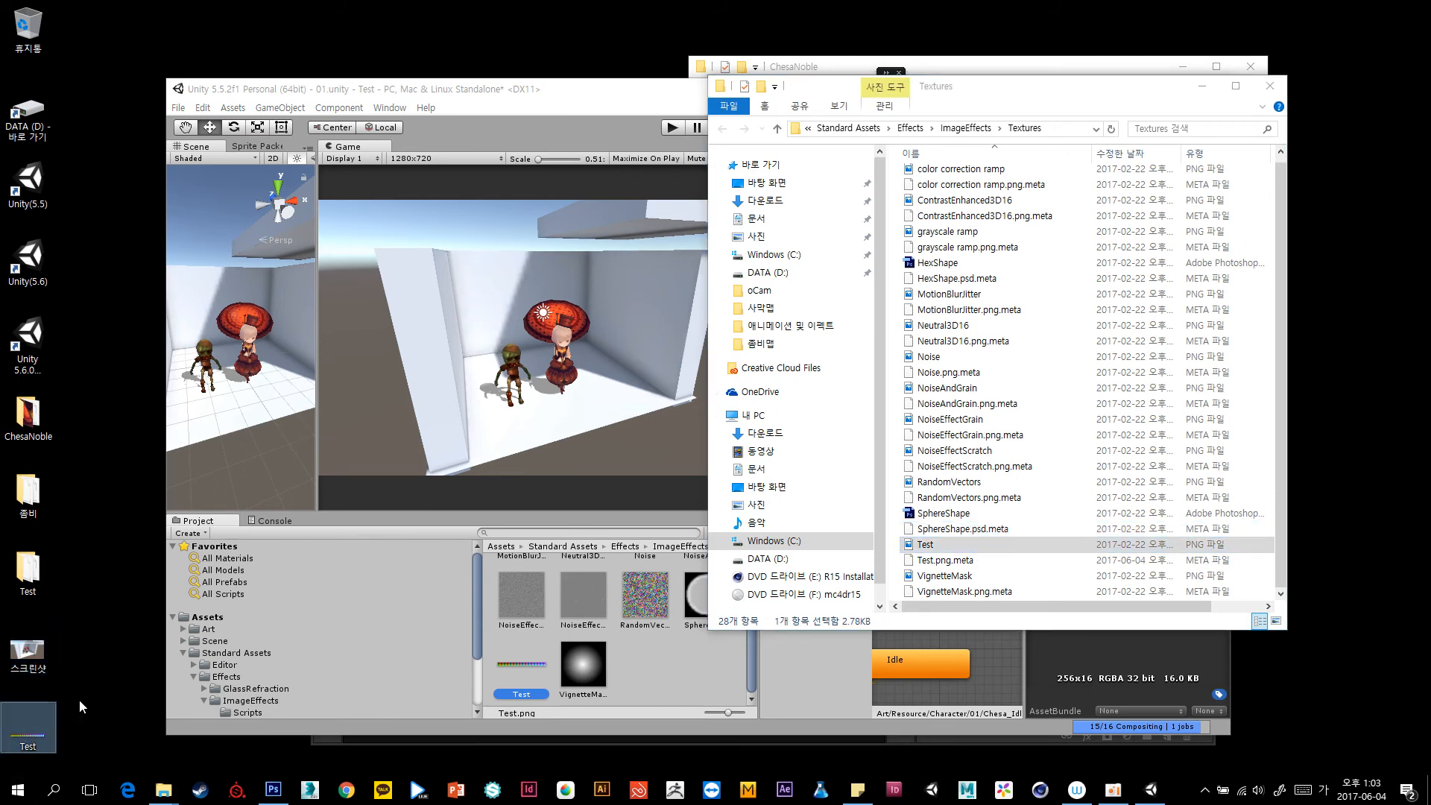
Switch to Photoshop, open the 스크린샷 image, and place the Test strip over it in the image's lower-right corner.
click(273, 790)
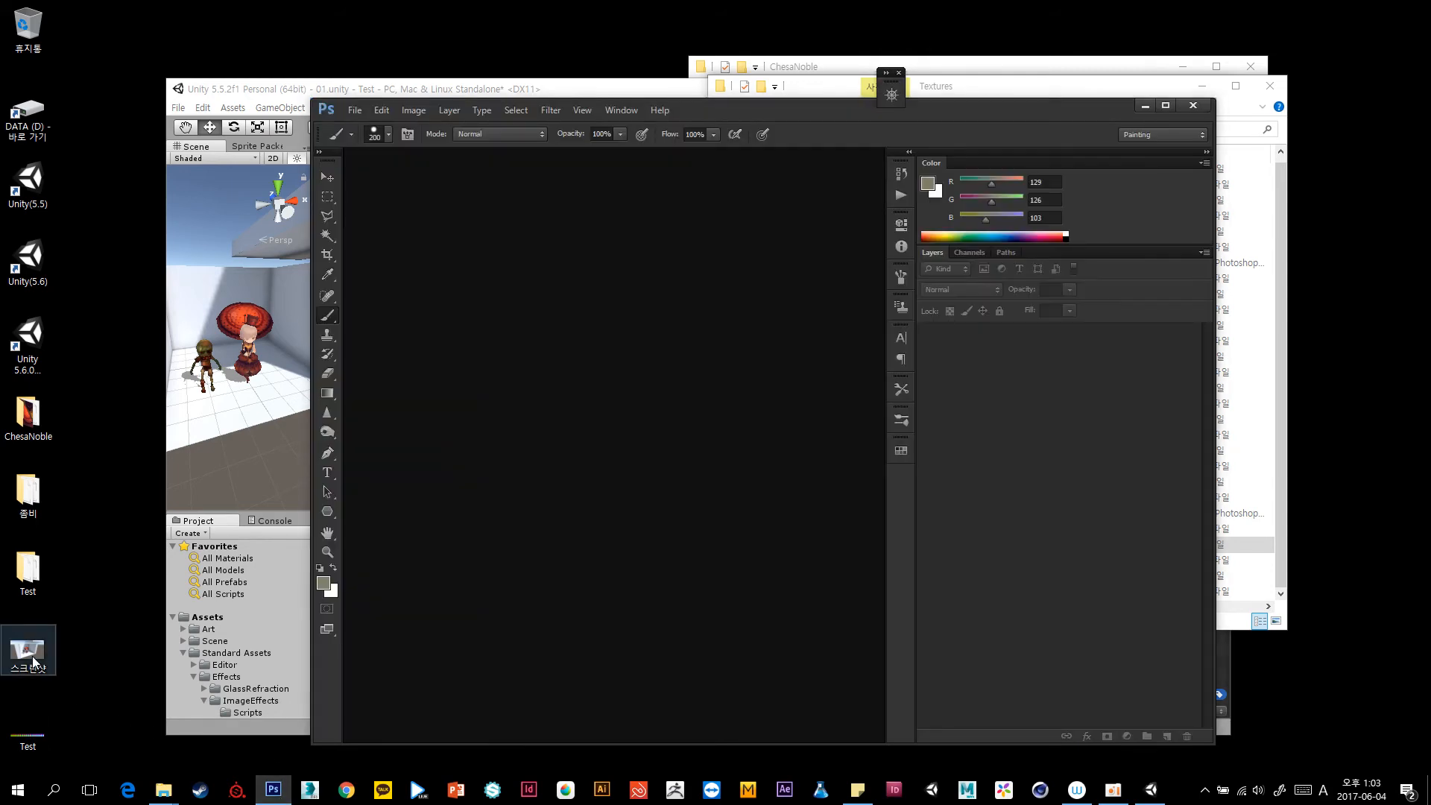
drag(33, 662, 540, 521)
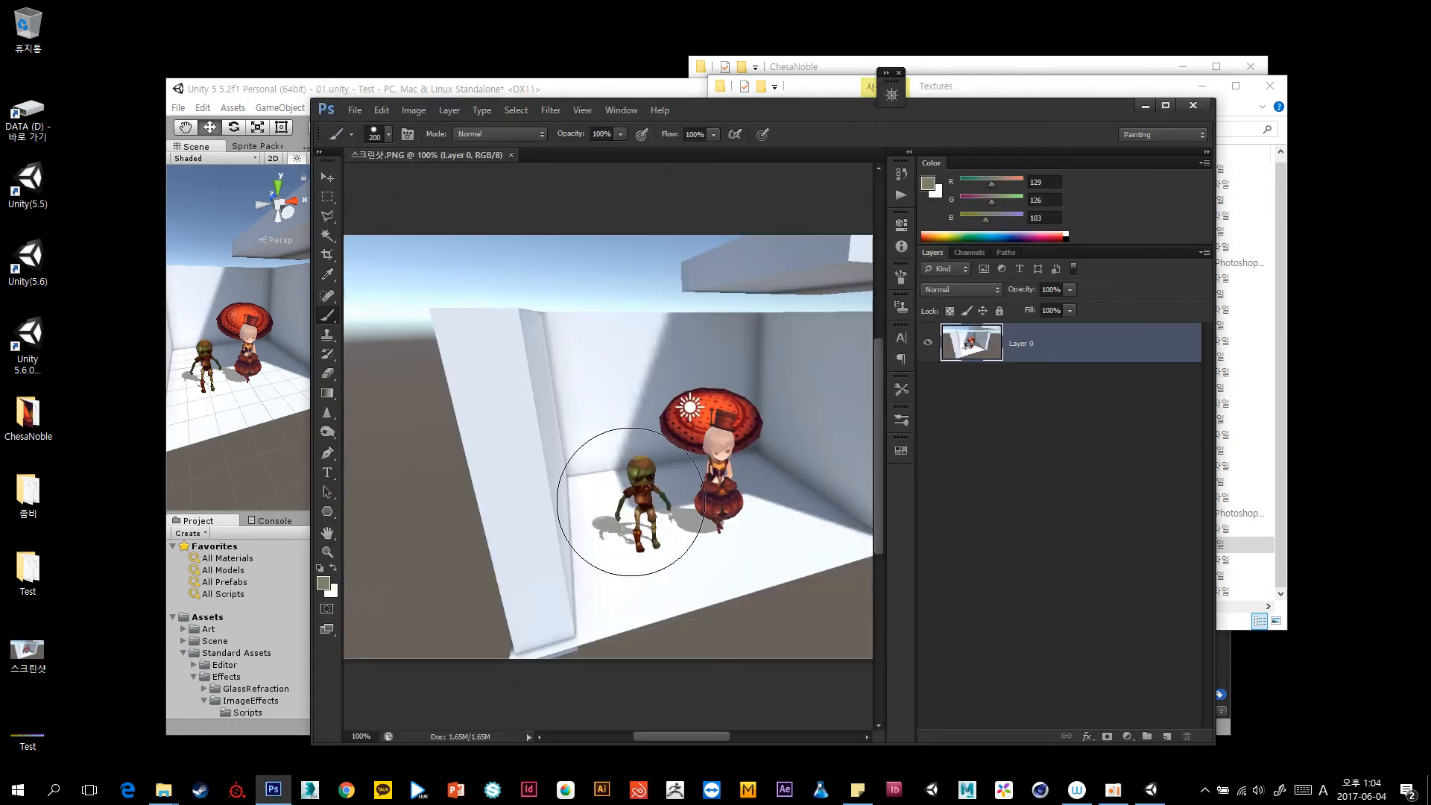
drag(28, 734, 715, 592)
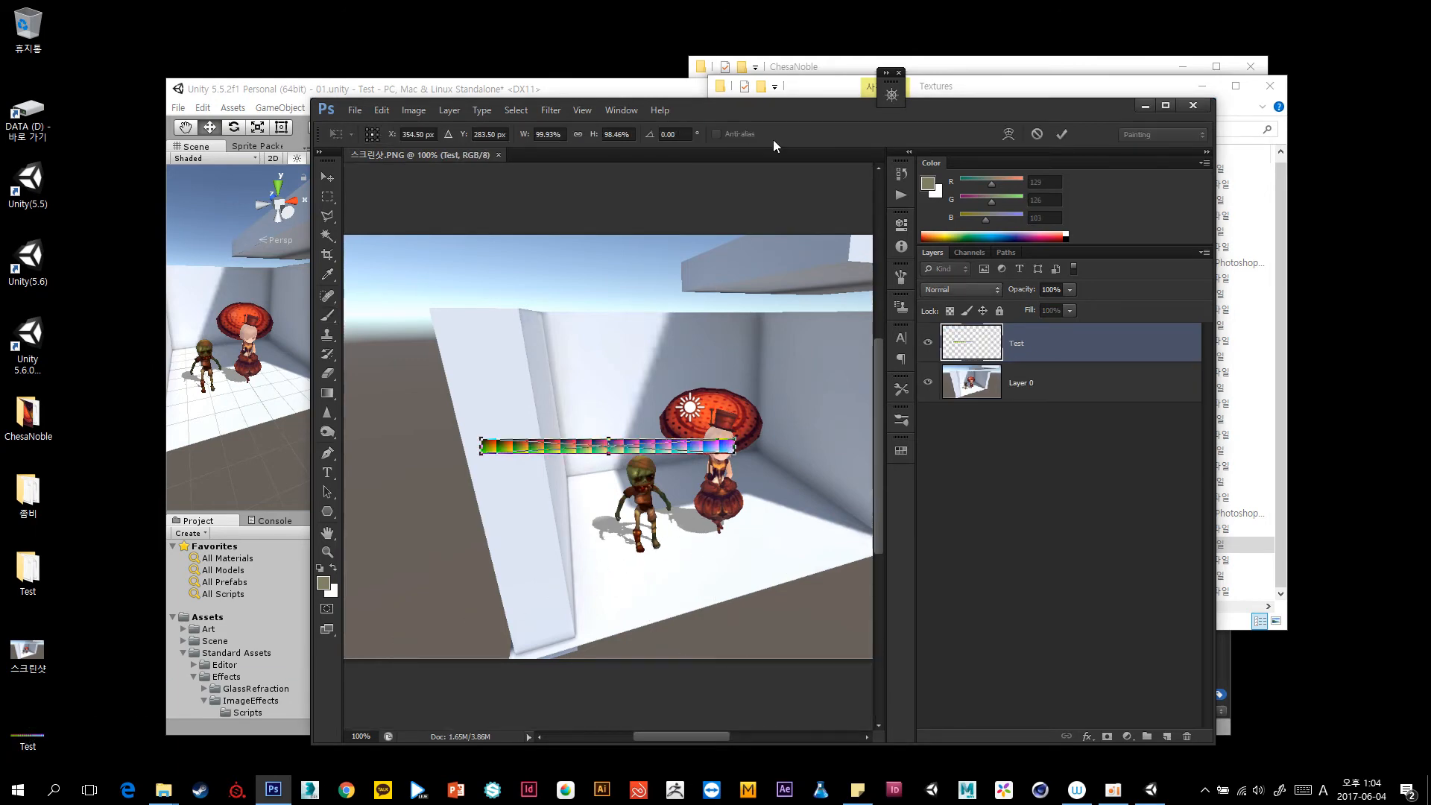
key(Return)
double_click(785, 106)
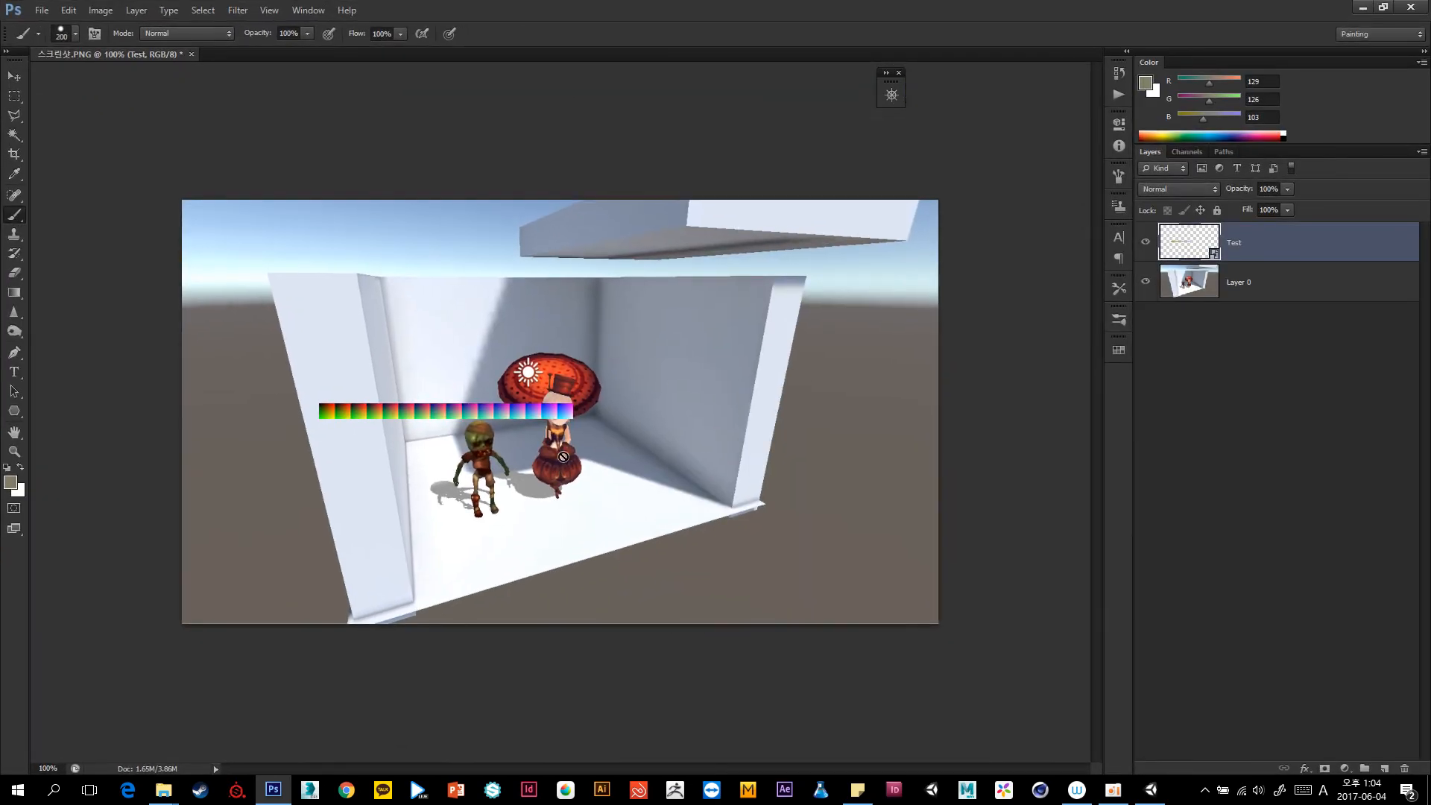
drag(503, 414, 860, 610)
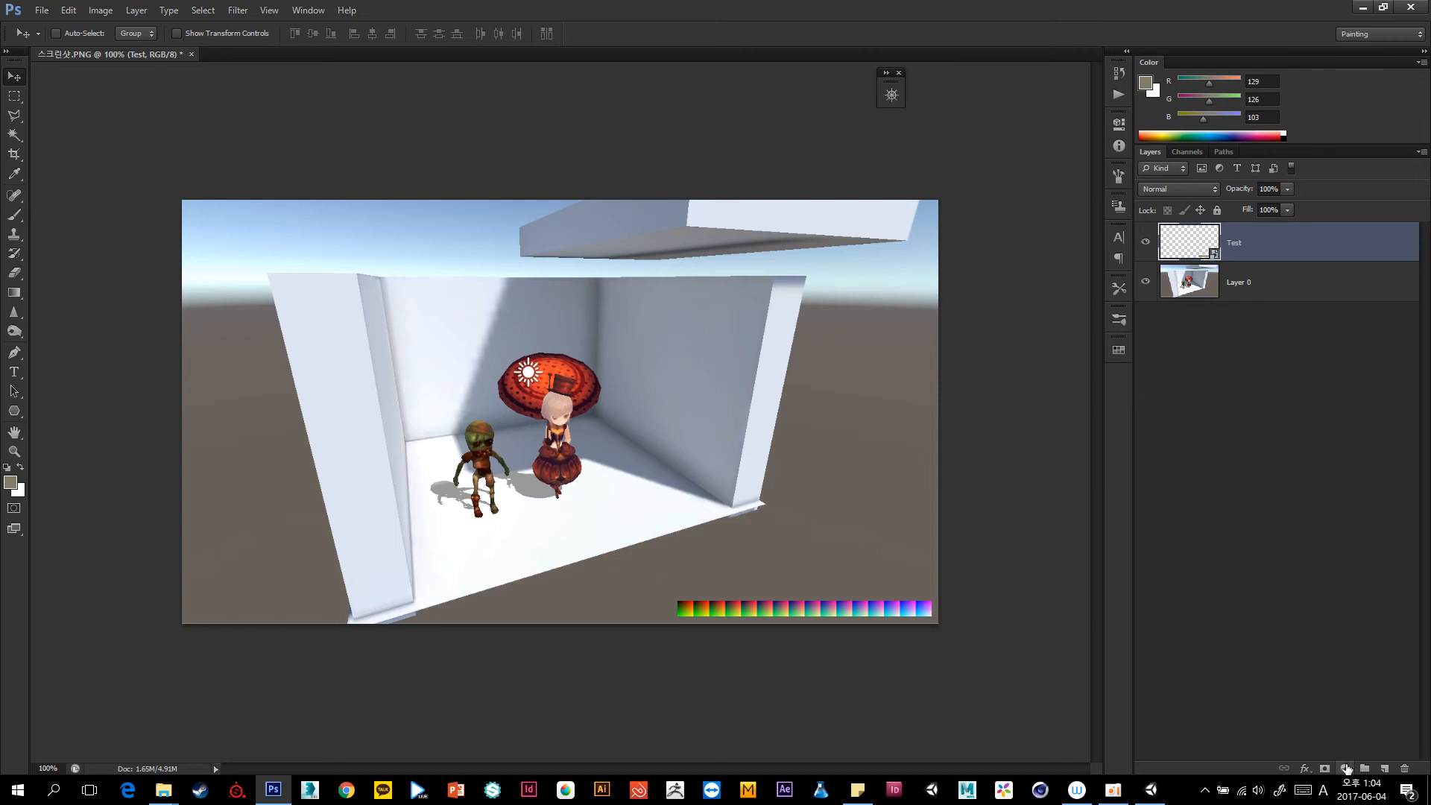
Add a Color Balance adjustment layer above the Test layer and shift its midtones toward blue, magenta and red.
click(1345, 768)
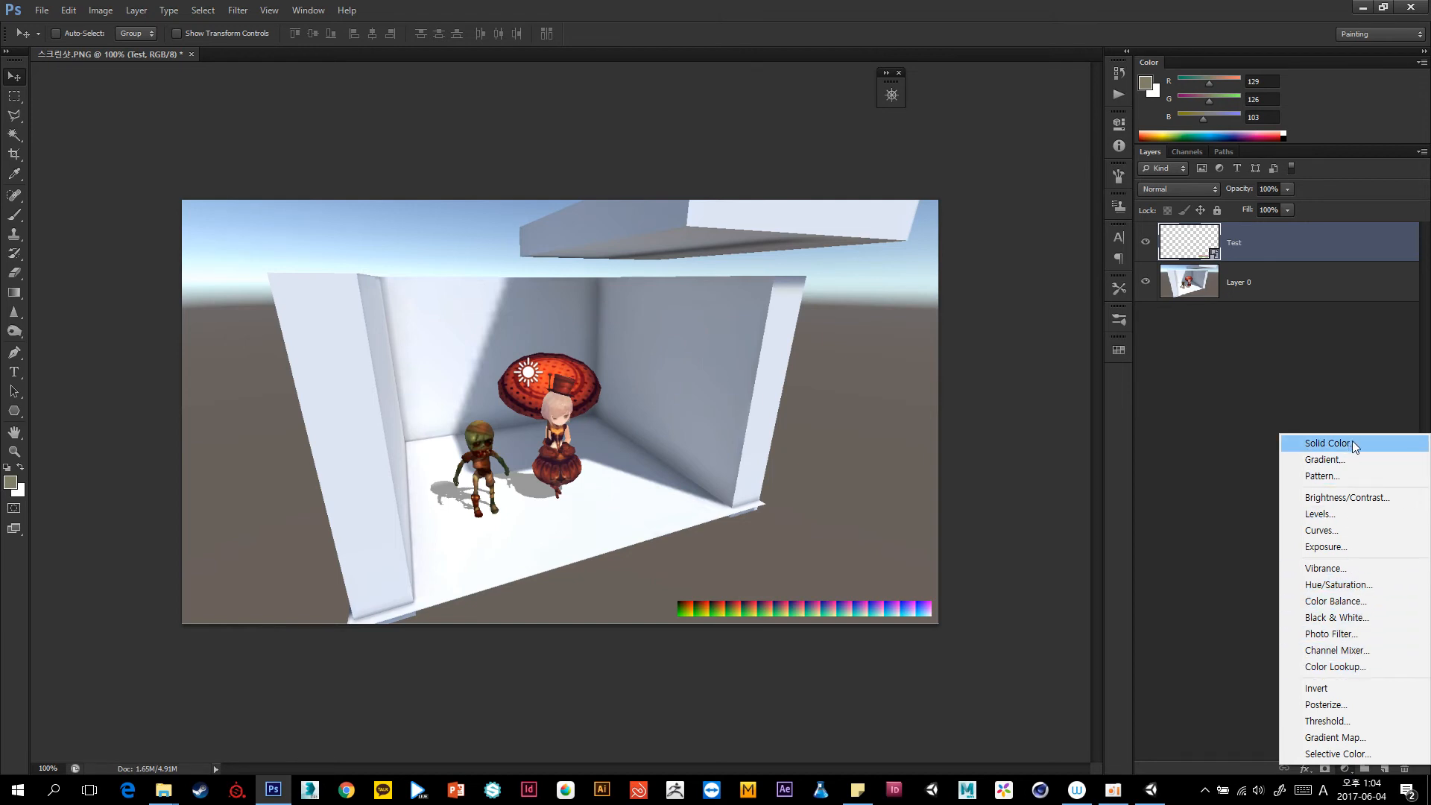
click(1354, 605)
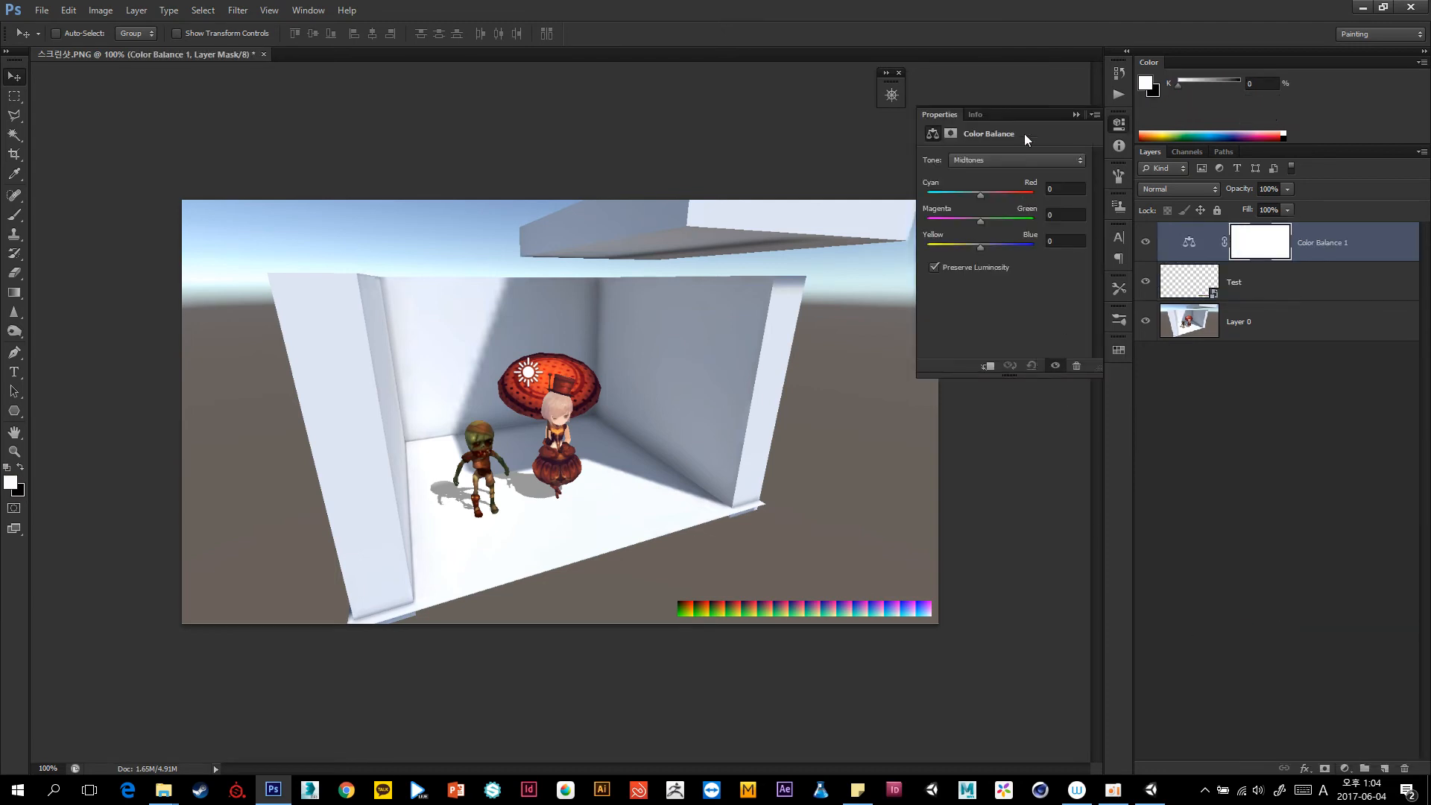
drag(1024, 133, 959, 155)
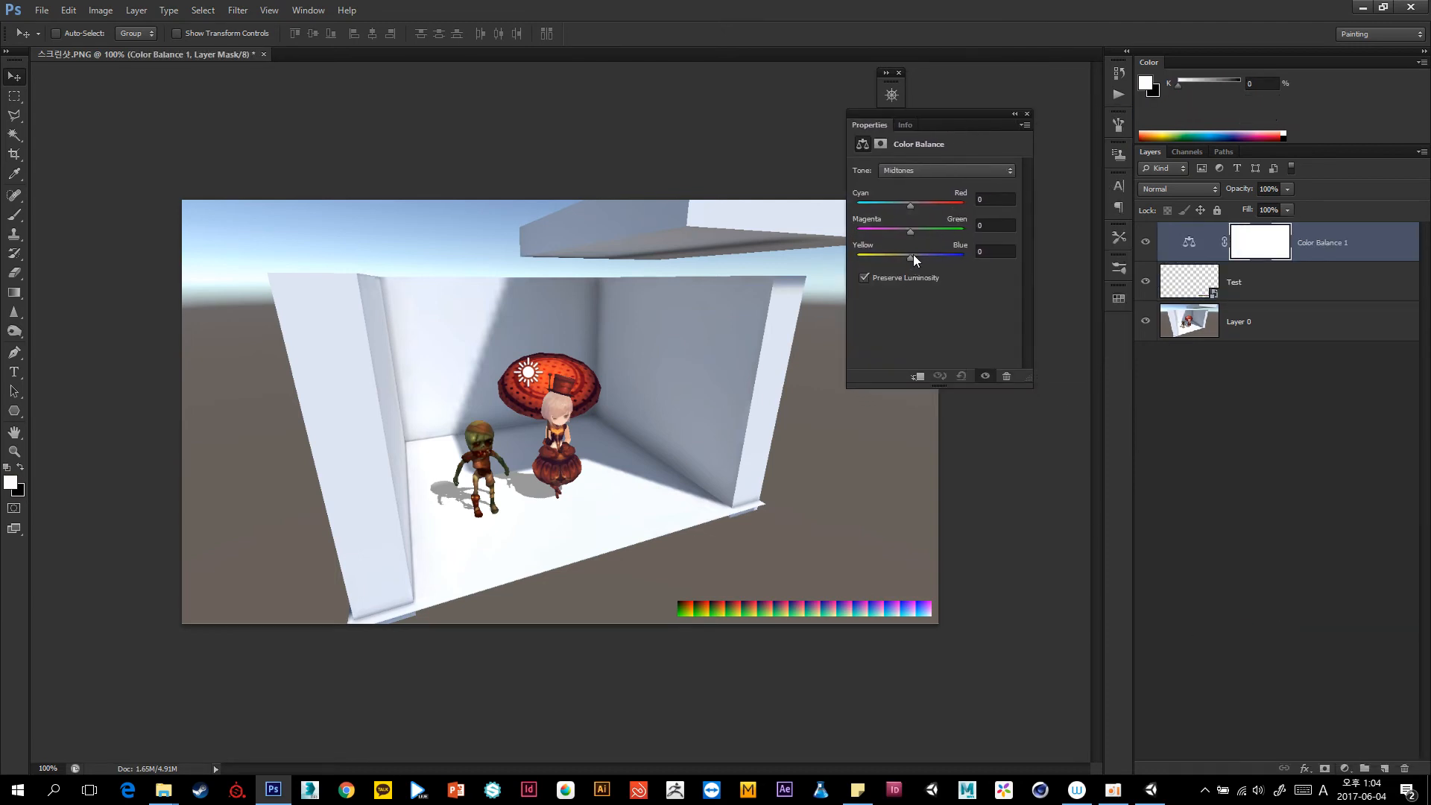
drag(912, 255, 919, 258)
drag(904, 230, 927, 206)
Set the Color Balance highlights to +15 on Yellow–Blue and adjust their Magenta–Green balance.
click(913, 172)
click(936, 209)
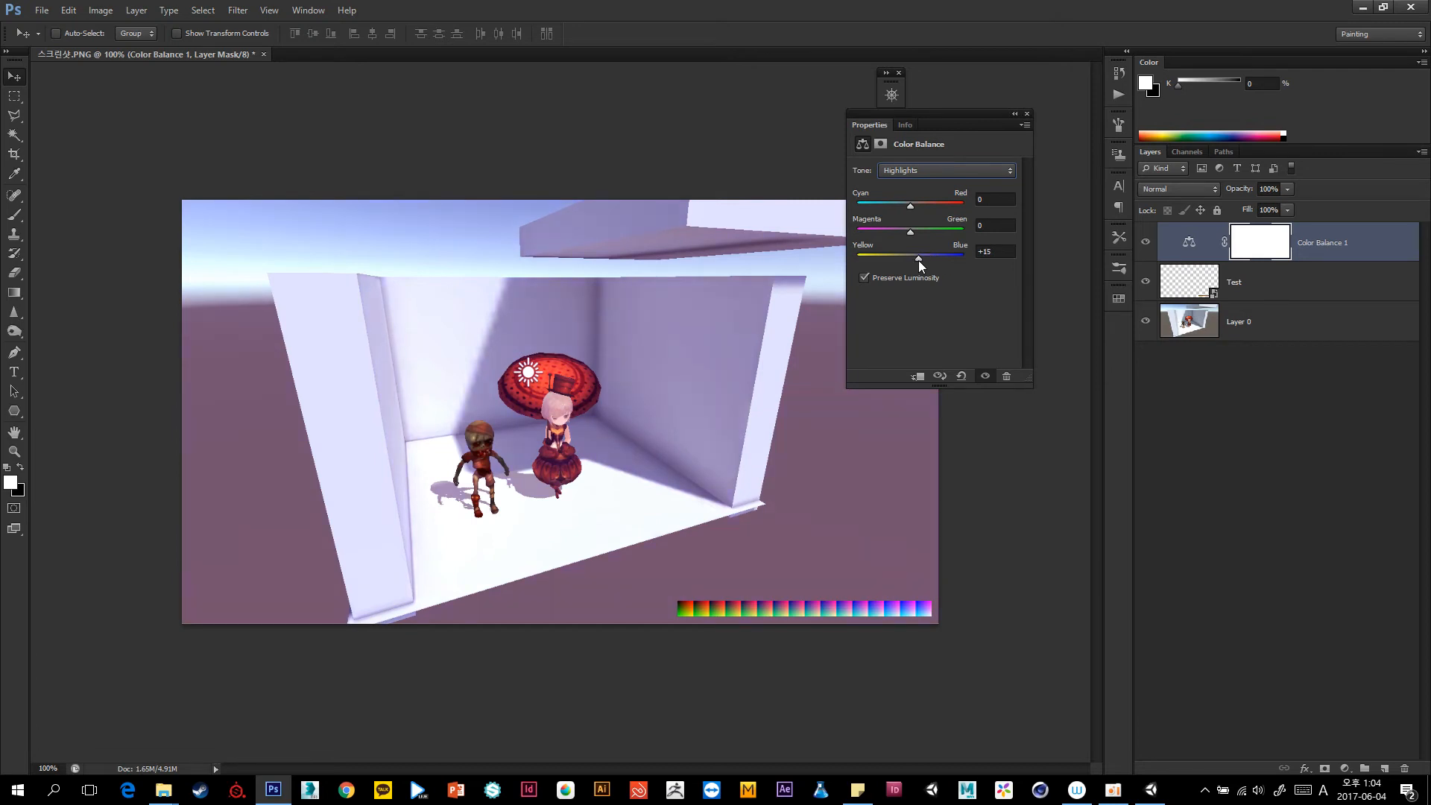
drag(911, 233, 919, 233)
Set the Color Balance shadows to Cyan–Red -24, Magenta–Green -19 and Yellow–Blue +14.
click(914, 172)
click(916, 186)
drag(909, 256, 902, 204)
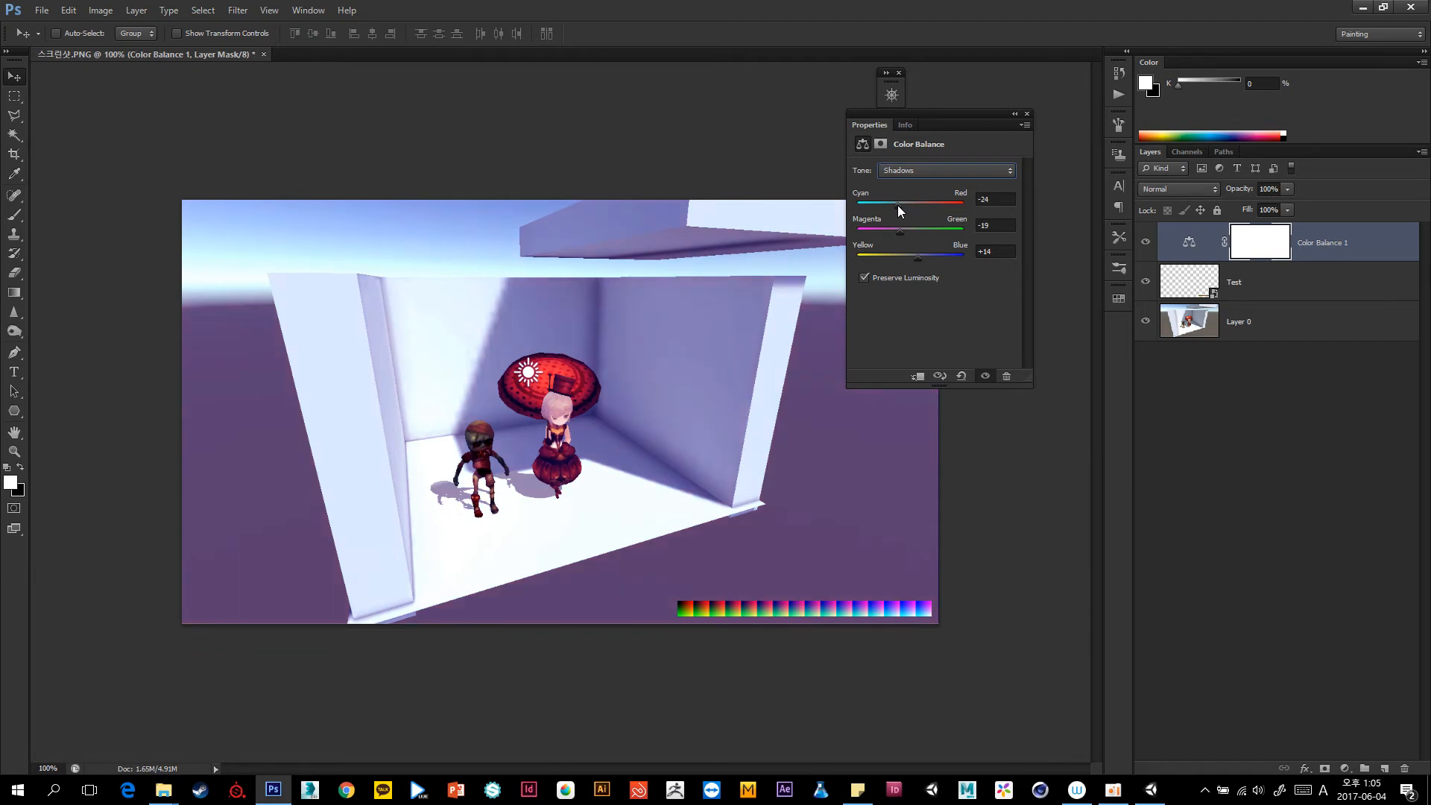
click(1014, 113)
Add a Brightness/Contrast adjustment layer with contrast set to 50.
click(1344, 768)
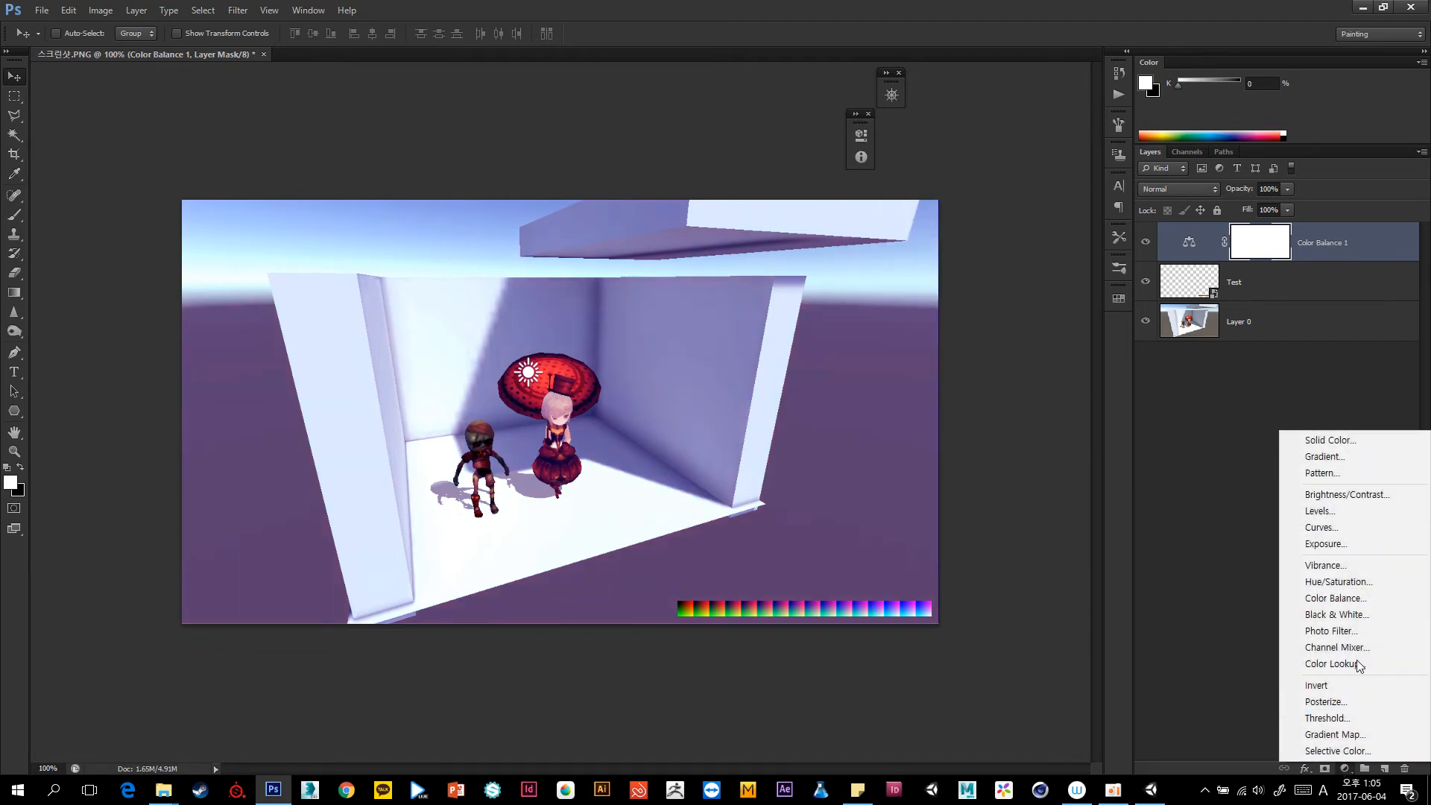
click(1371, 495)
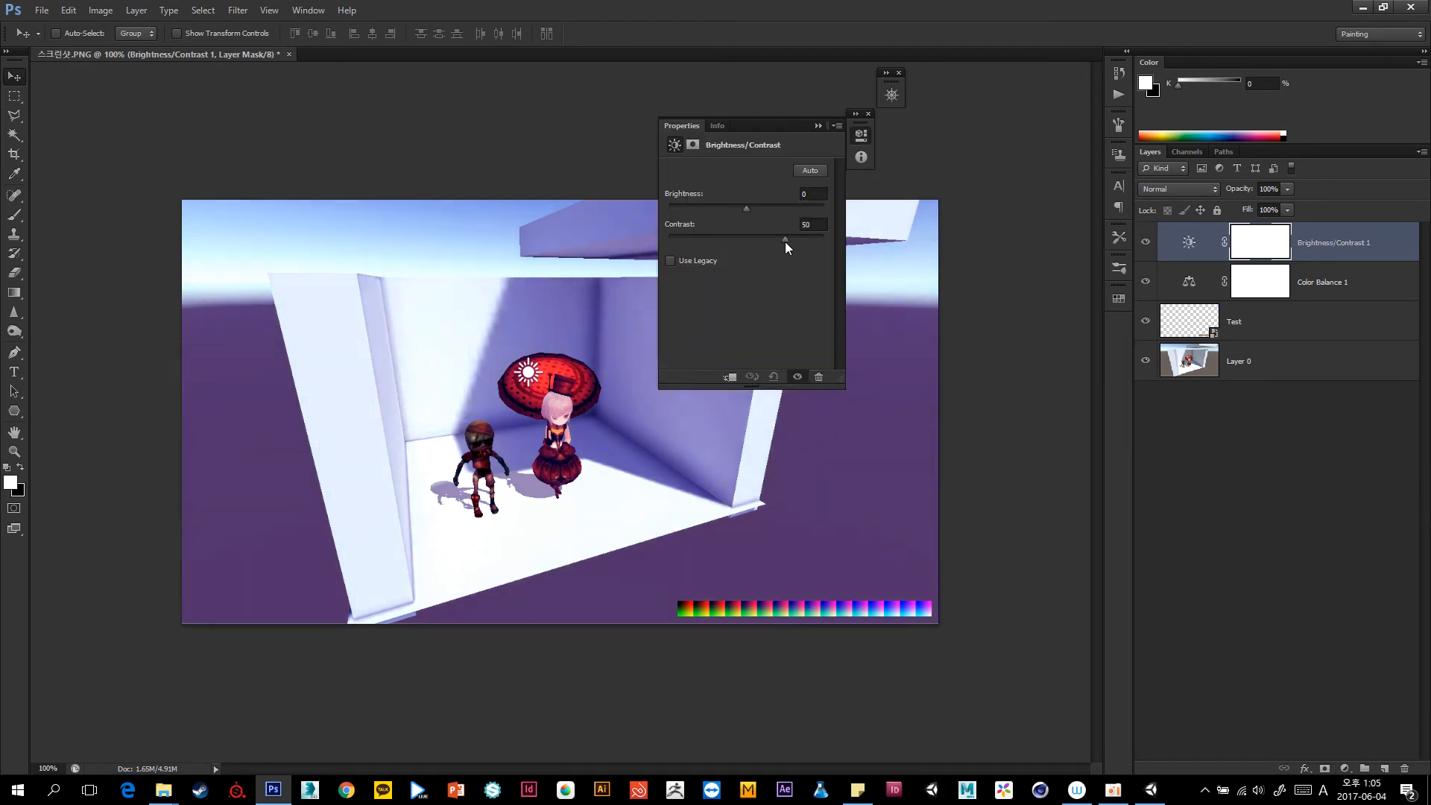
drag(784, 242, 784, 236)
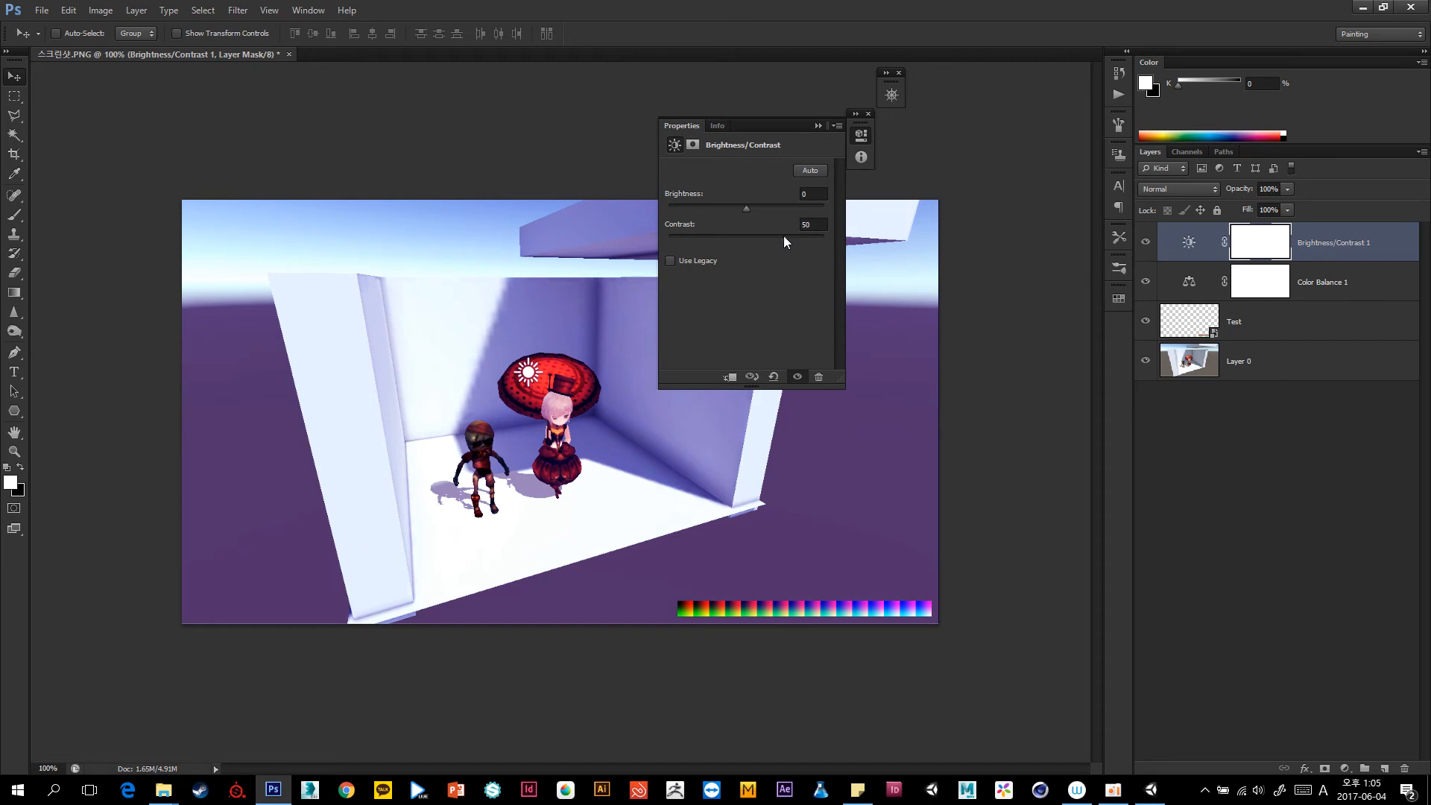
click(817, 125)
Compare the image with and without the adjustments, and set the Color Balance midtones' Magenta–Green to +25.
mouse_move(1145, 242)
mouse_down()
mouse_move(1146, 286)
mouse_move(1146, 240)
mouse_up()
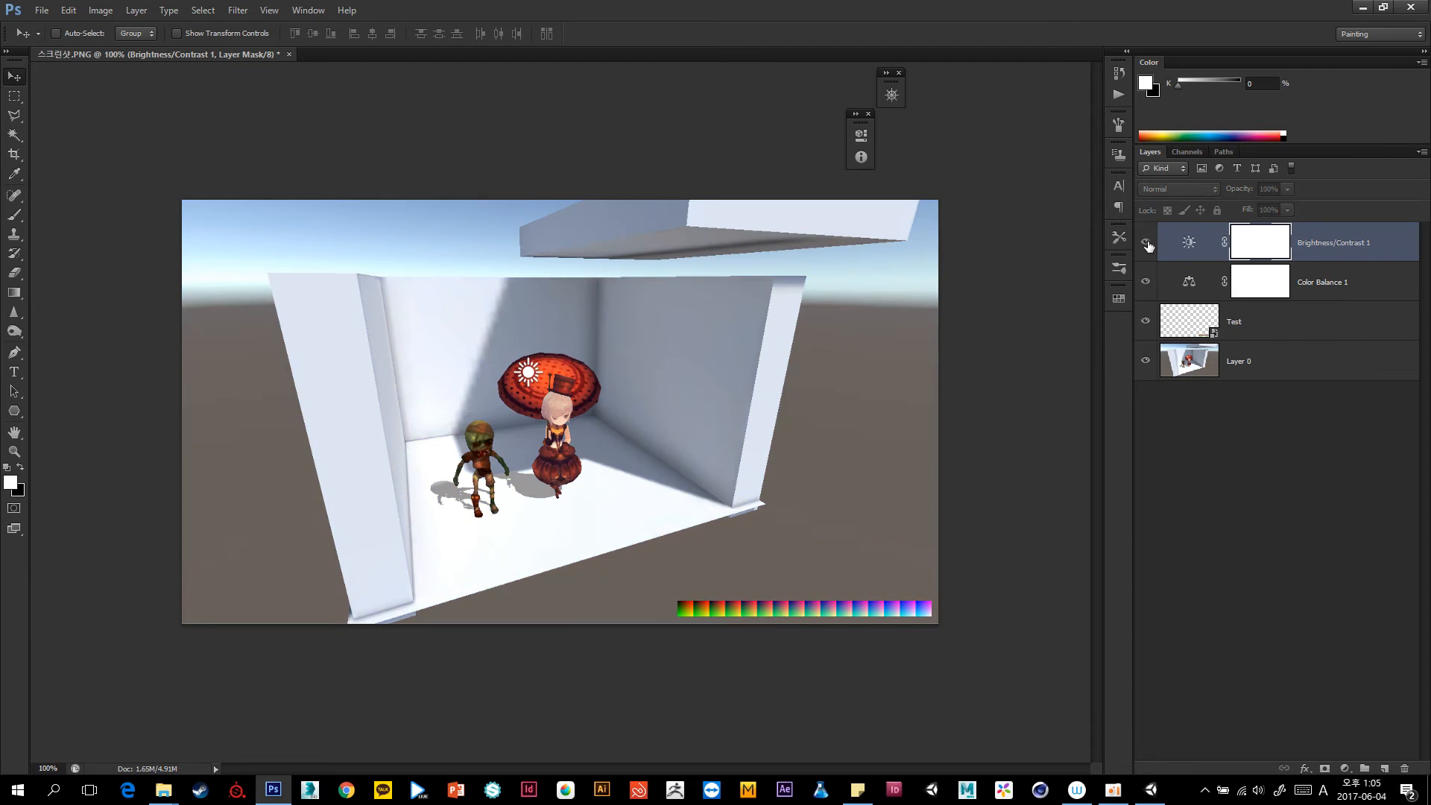
double_click(1188, 282)
drag(714, 234, 739, 235)
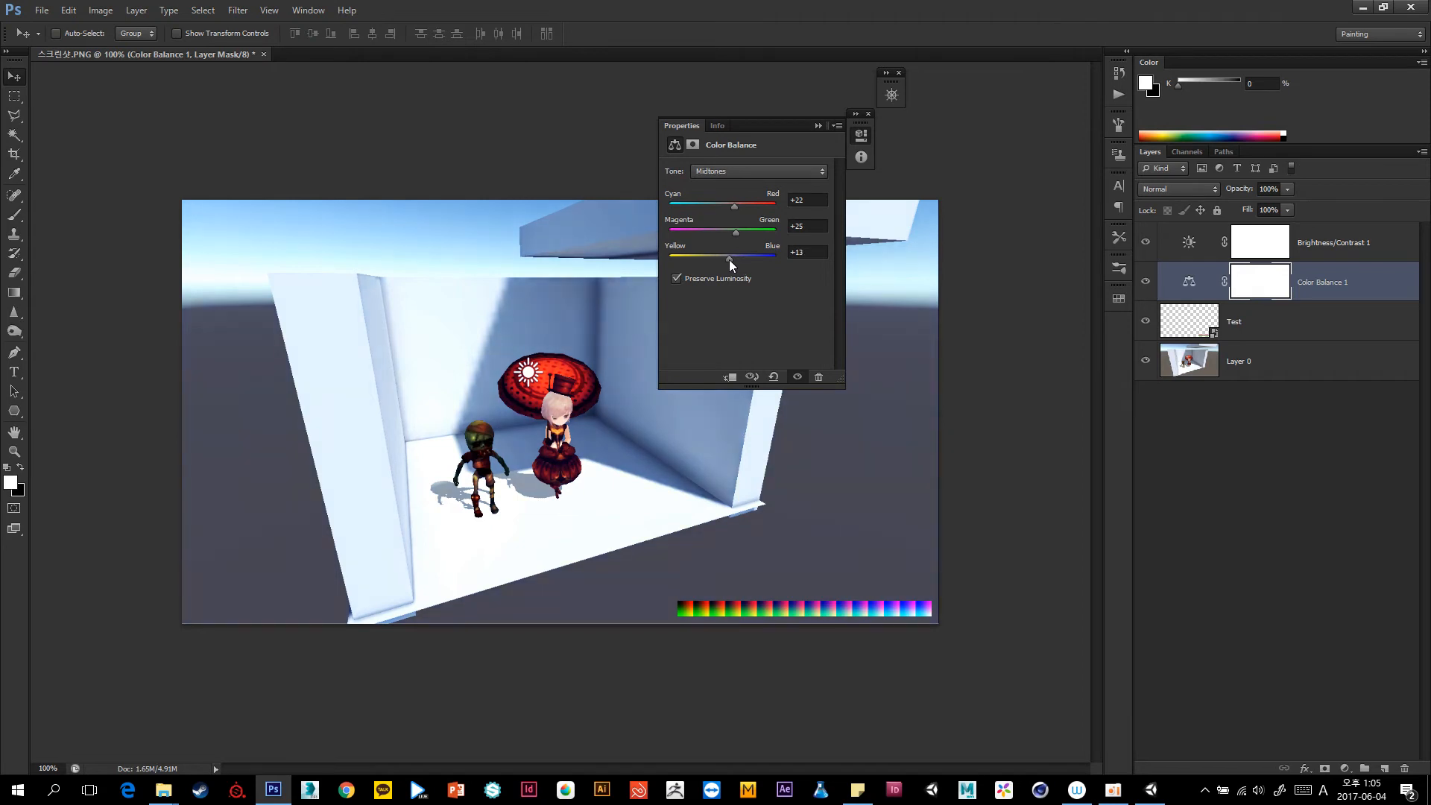
Set the Brightness/Contrast layer's contrast to -12, compare the image without it, and move the collapsed adjustment properties off the image.
click(1180, 246)
drag(782, 240, 722, 240)
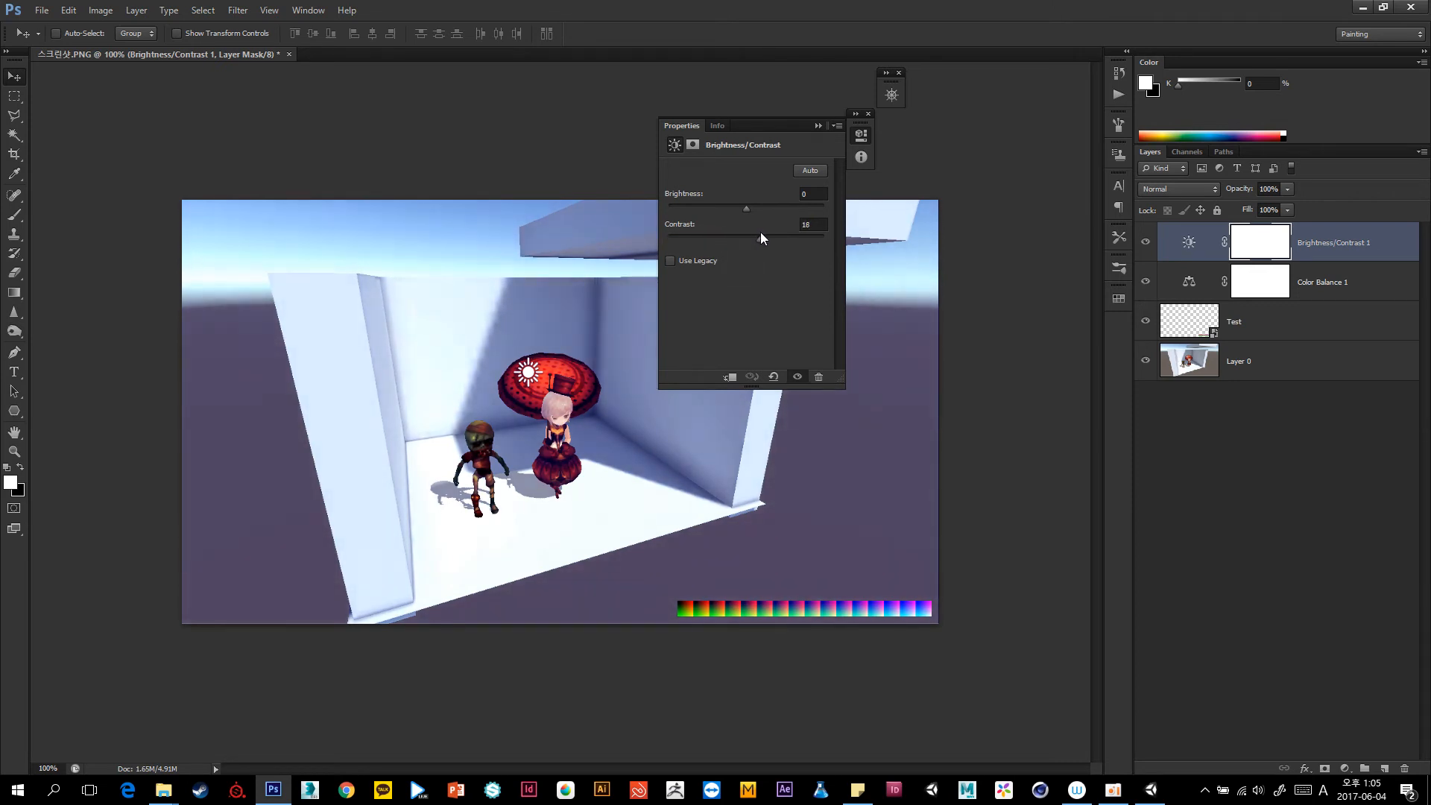
drag(715, 237, 721, 239)
mouse_move(1145, 246)
mouse_down()
mouse_move(1144, 284)
mouse_move(1145, 245)
mouse_up()
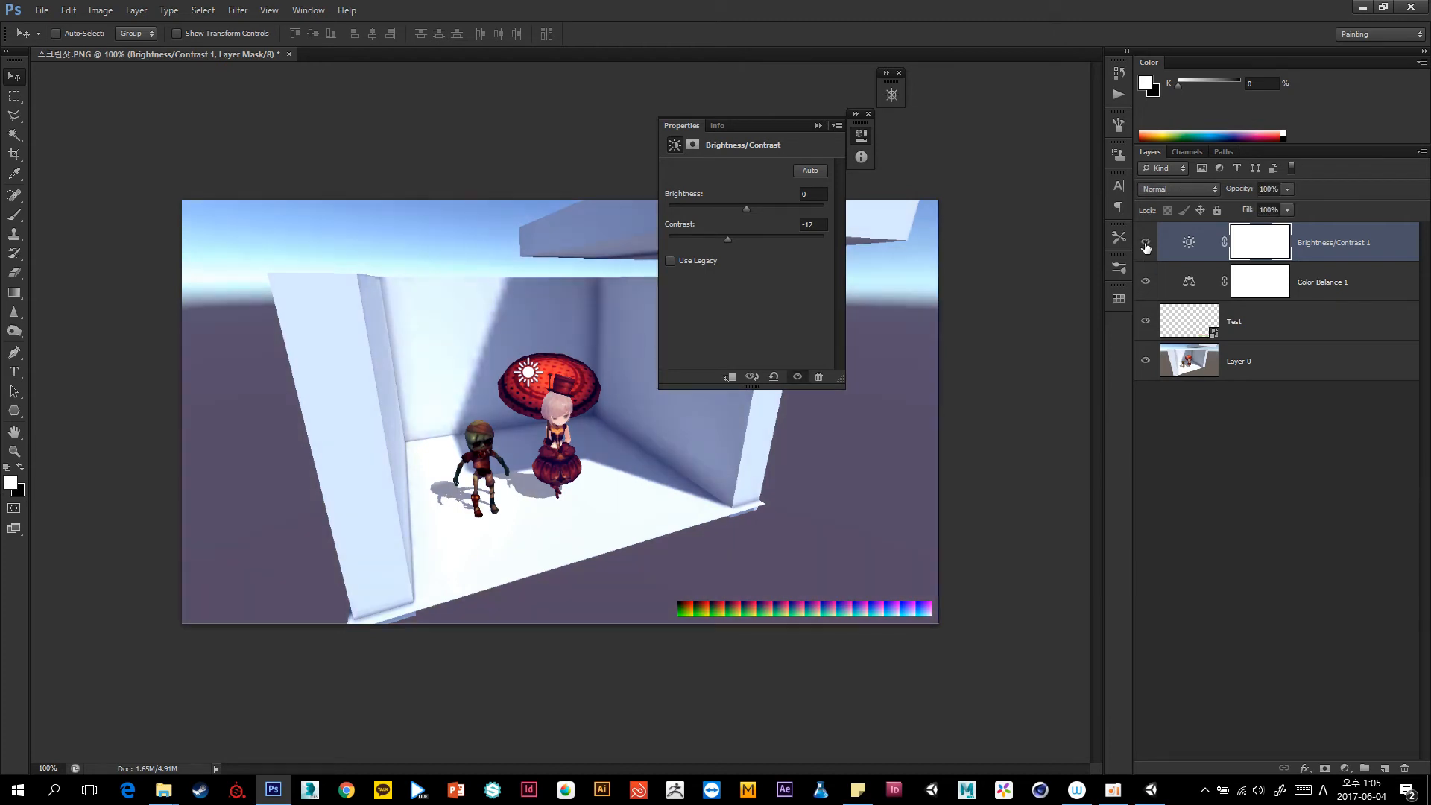
click(818, 125)
drag(863, 123, 920, 79)
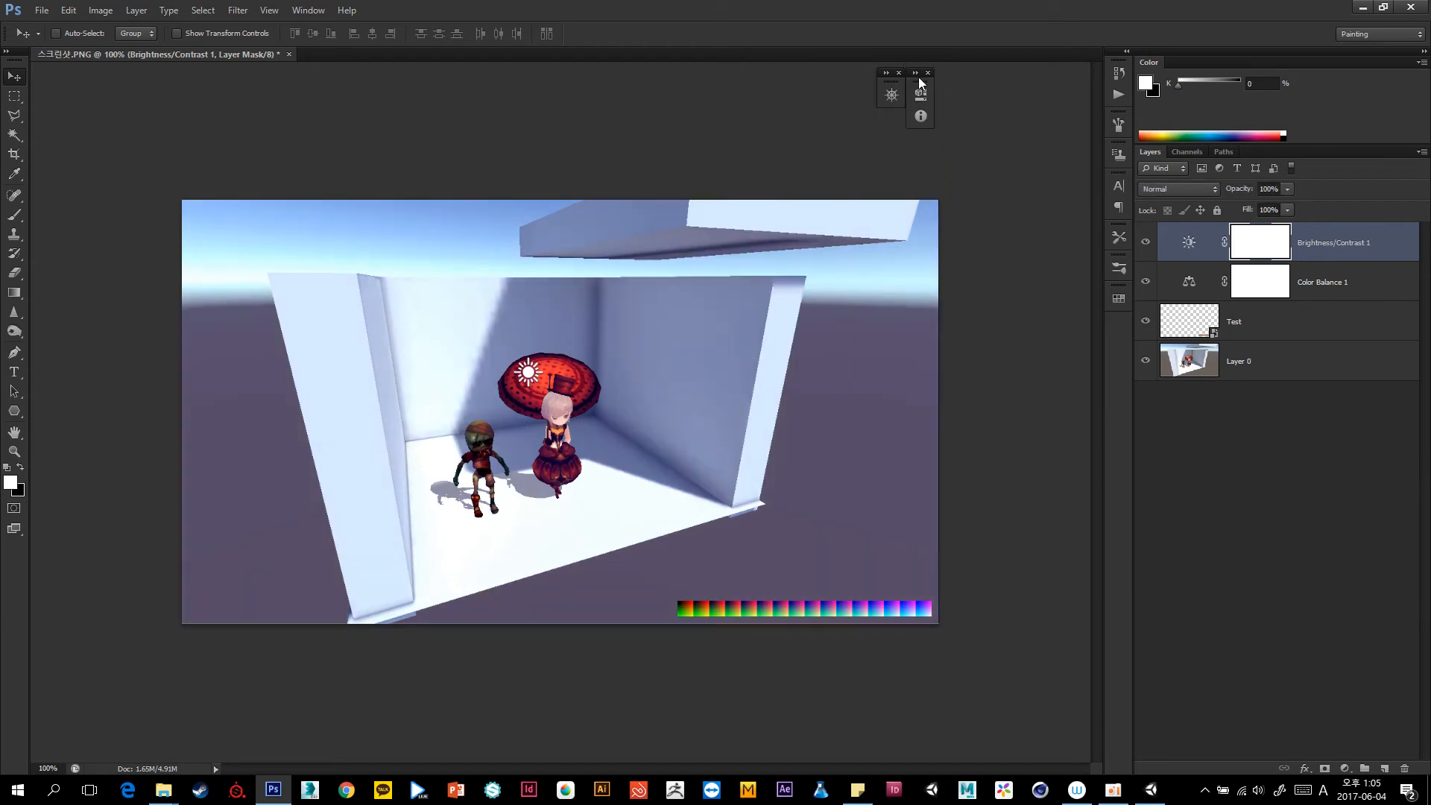
Try to merge the Test layer with the Color Balance and Brightness/Contrast adjustment layers.
click(1317, 295)
click(1341, 248)
click(1331, 332)
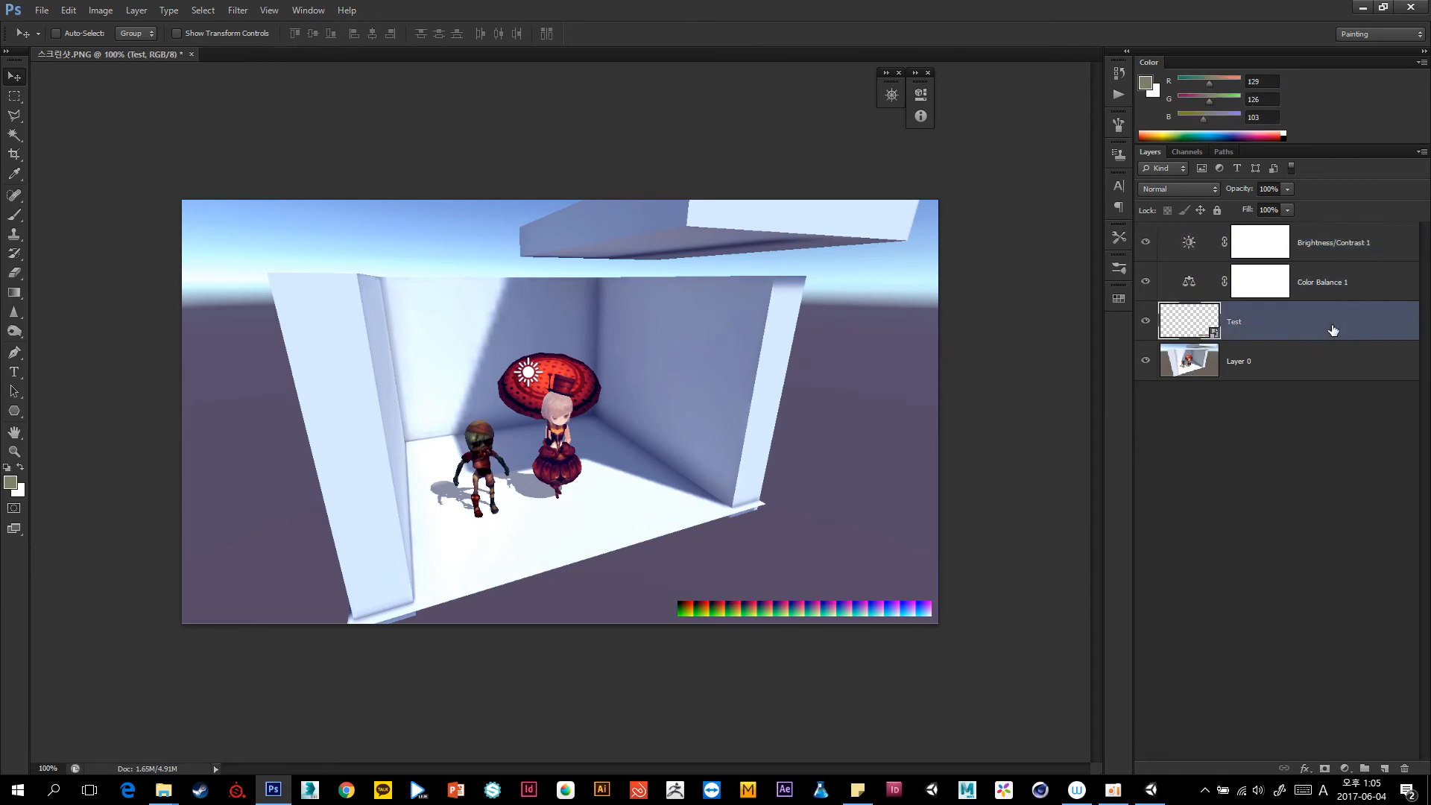
shift+click(1351, 248)
click(1298, 385)
click(1315, 321)
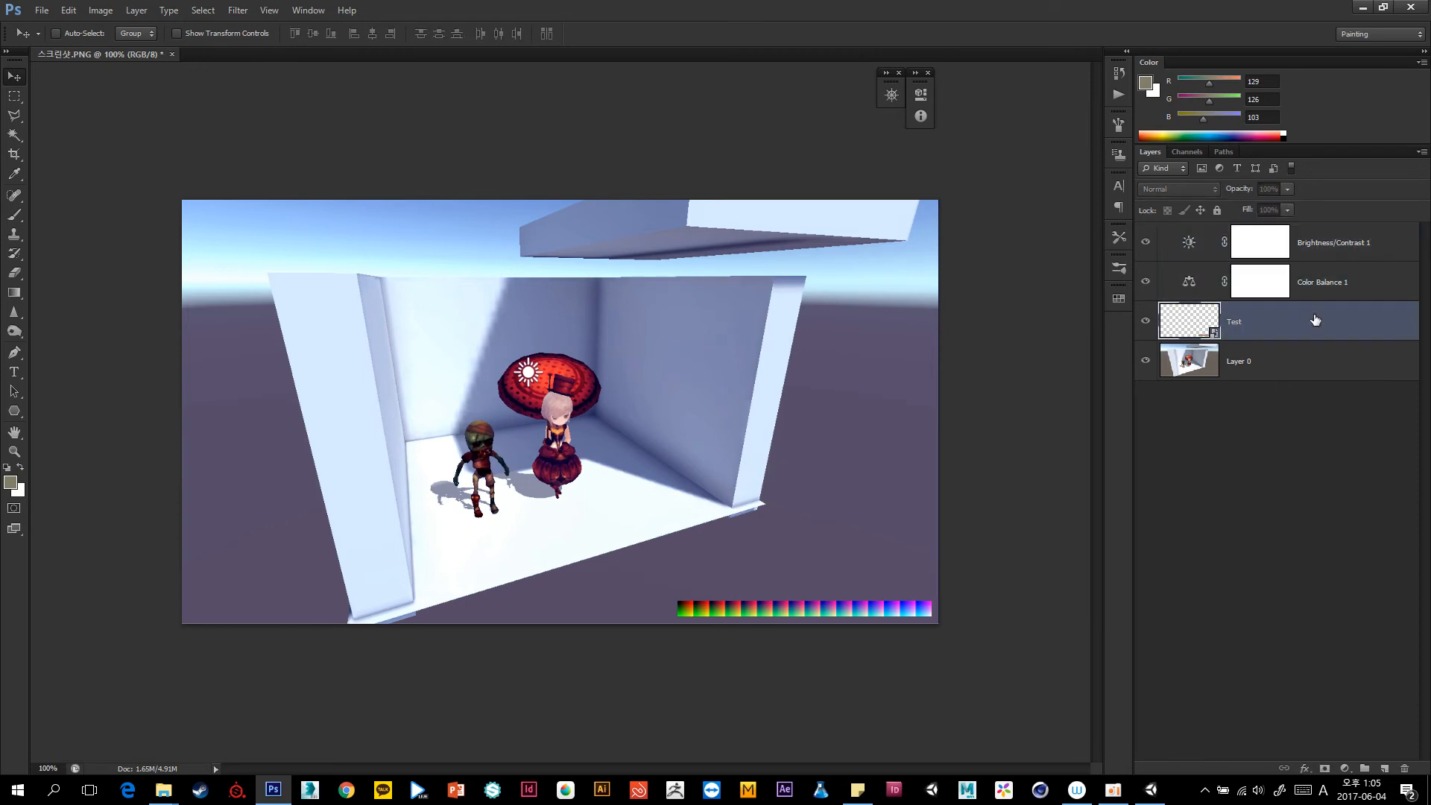
shift+click(1334, 235)
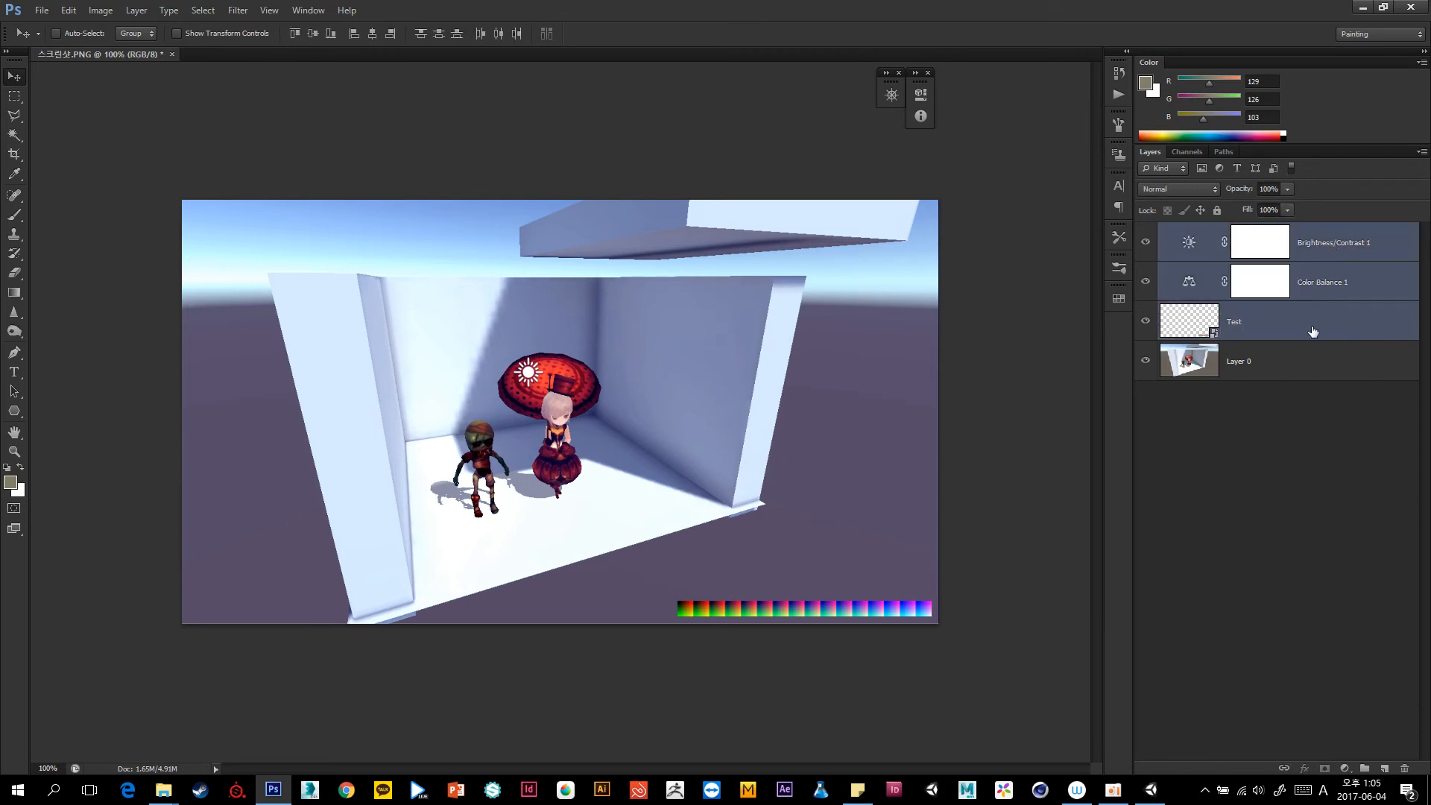
key(ctrl+e)
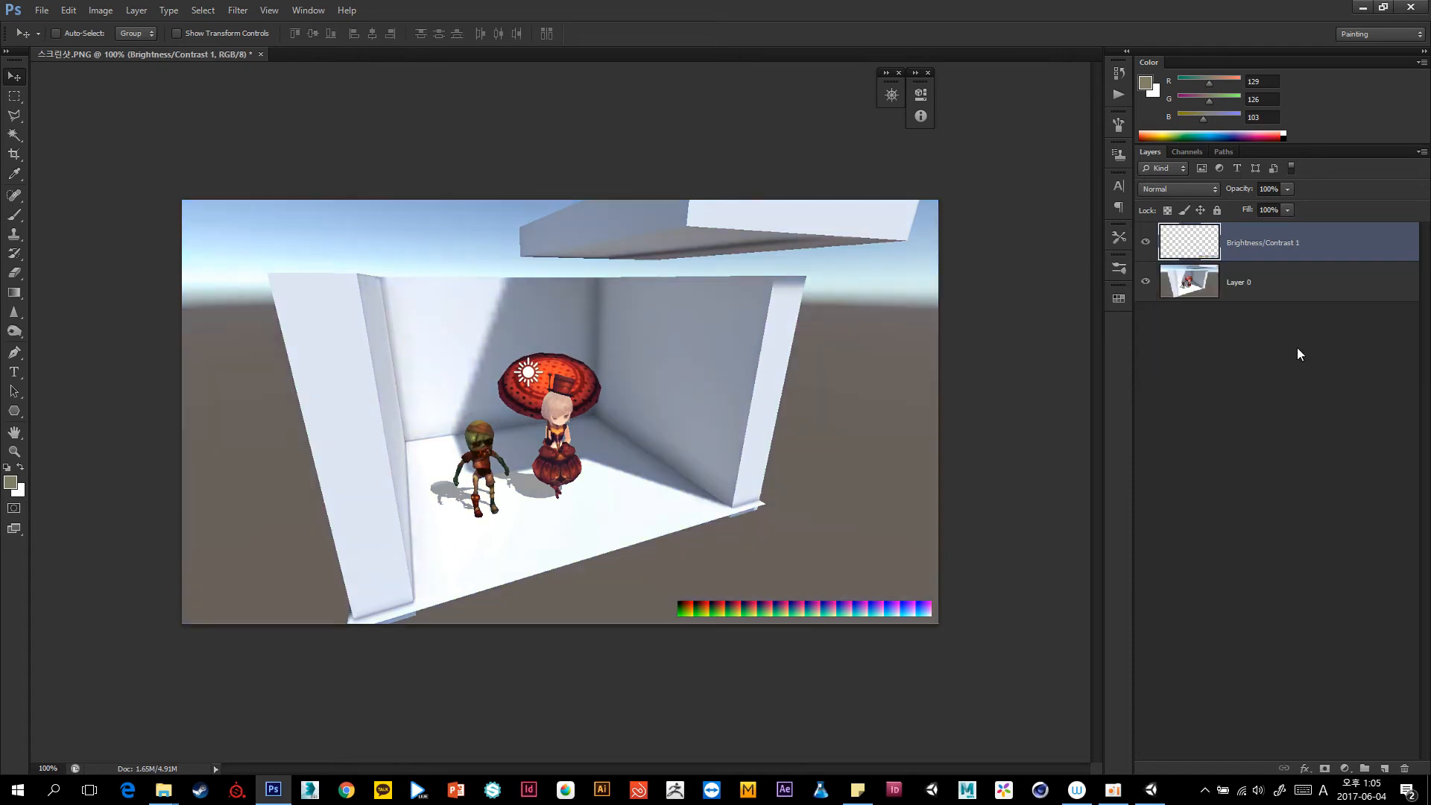
Inspect the merged lookup strip up close and undo the layer merge.
click(1147, 249)
alt+scroll(874, 628, up, 3)
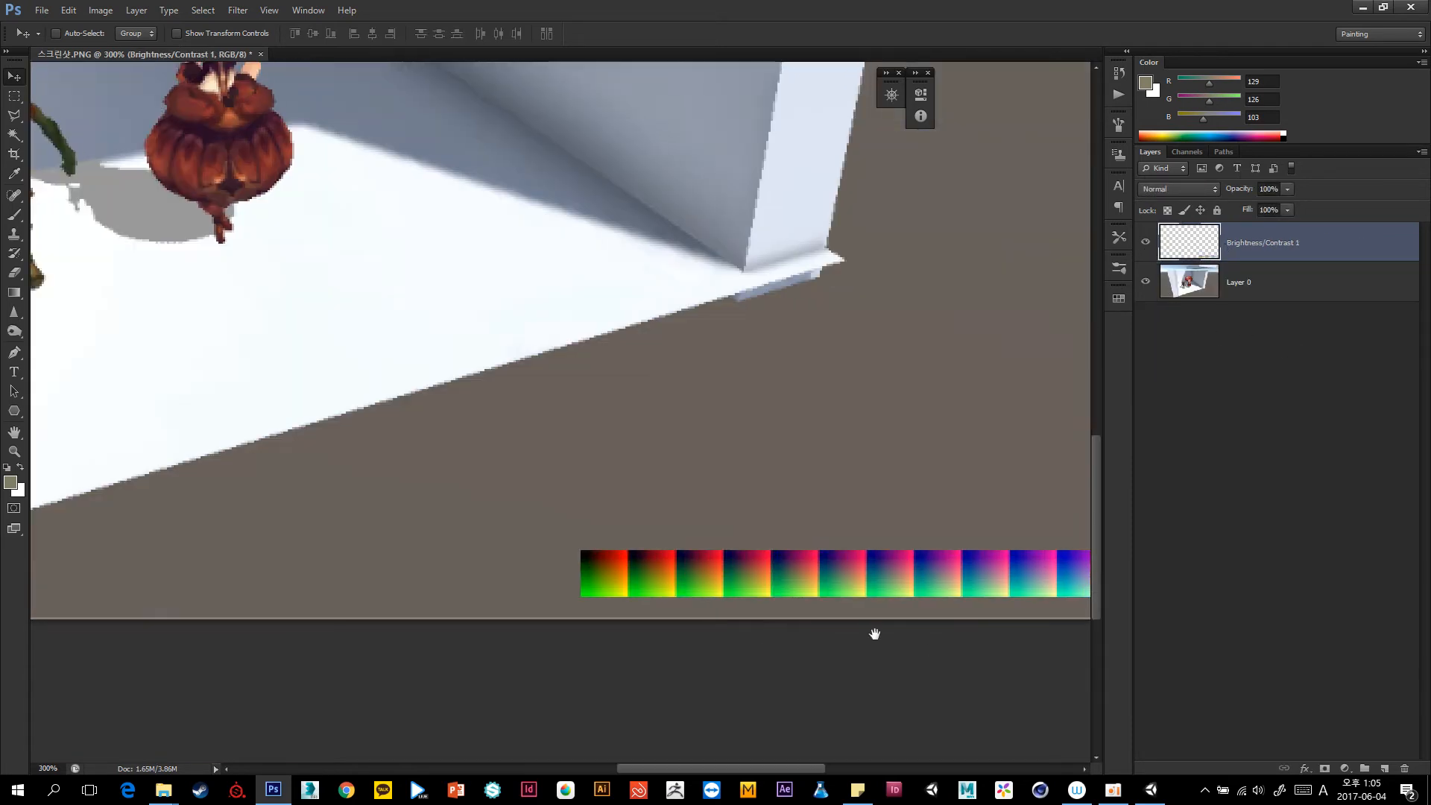
key(ctrl+z)
Duplicate the Test layer and try to merge the copy with the Color Balance and Brightness/Contrast adjustment layers.
click(1300, 327)
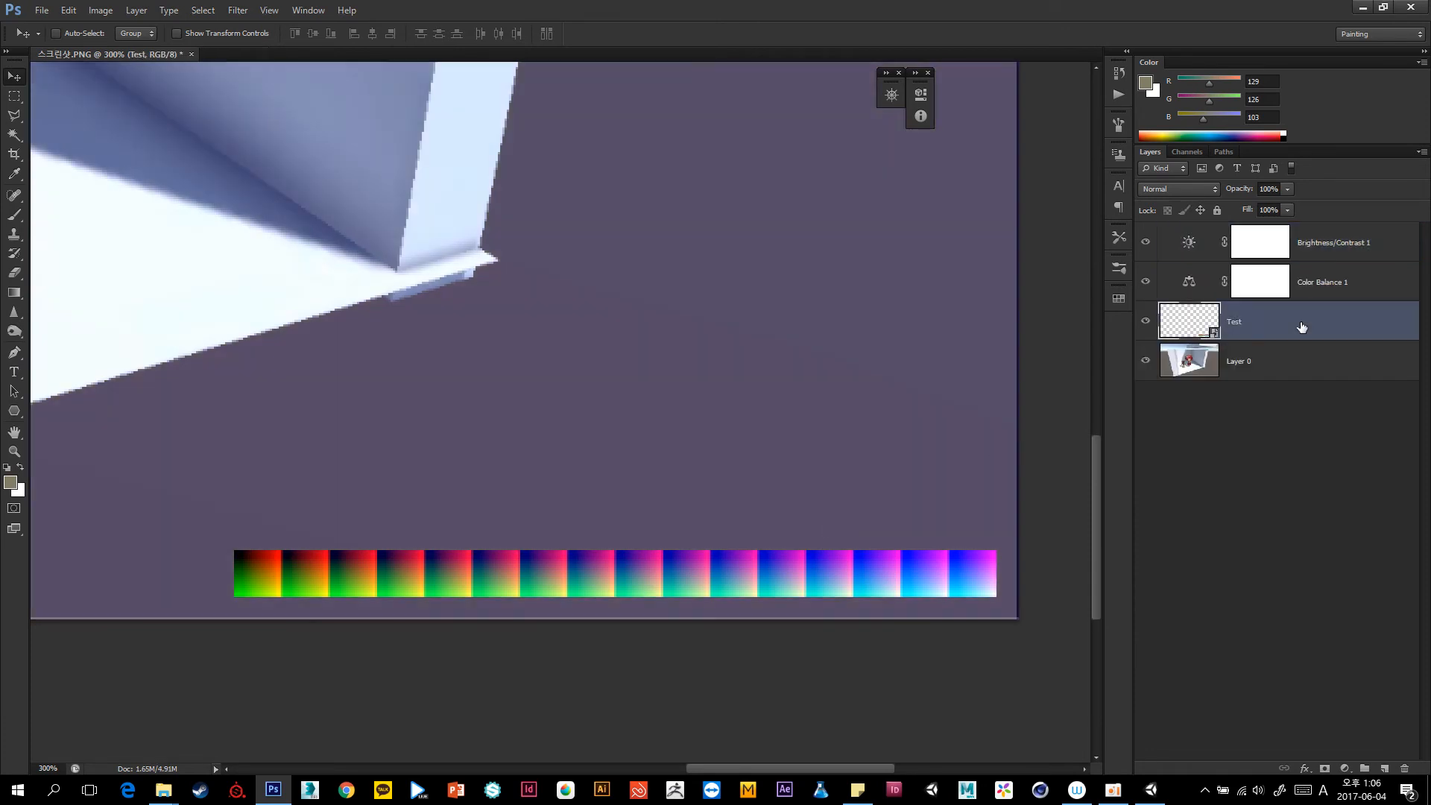
key(ctrl+j)
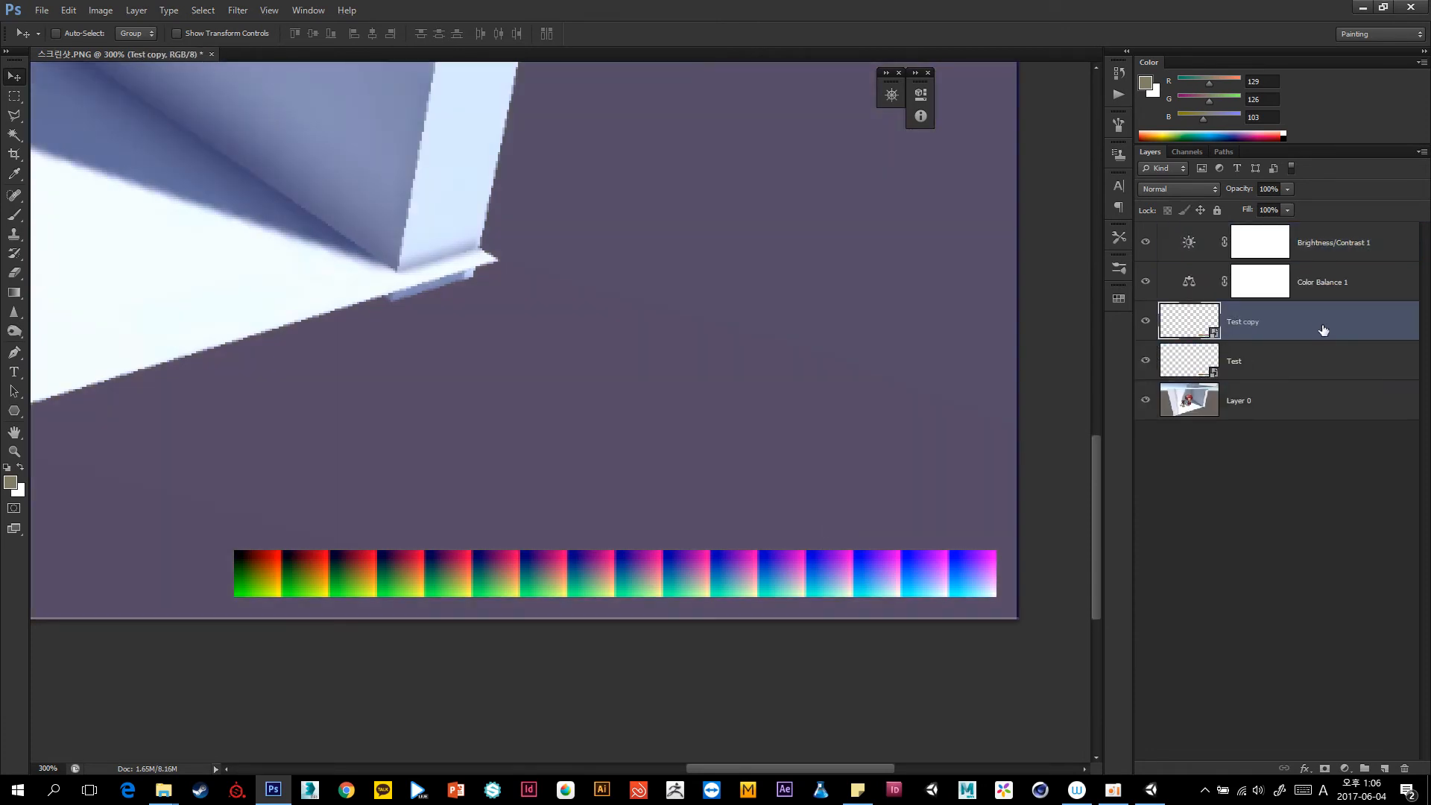
shift+click(1345, 258)
key(ctrl+e)
alt+drag(661, 600, 662, 530)
alt+scroll(664, 547, down, 1)
alt+click(664, 546)
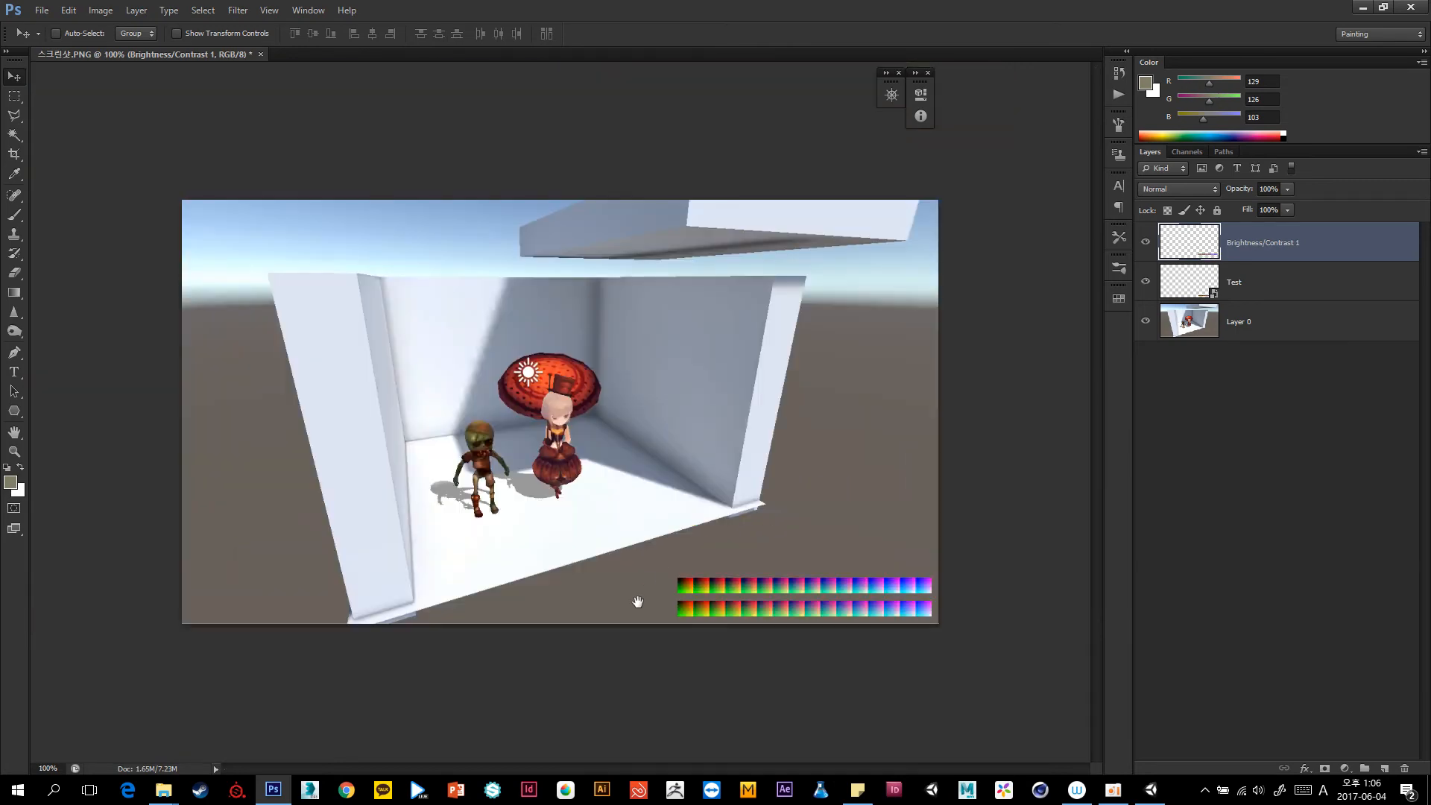
ctrl+click(843, 614)
ctrl+click(846, 612)
key(ctrl+z)
key(ctrl+alt+z)
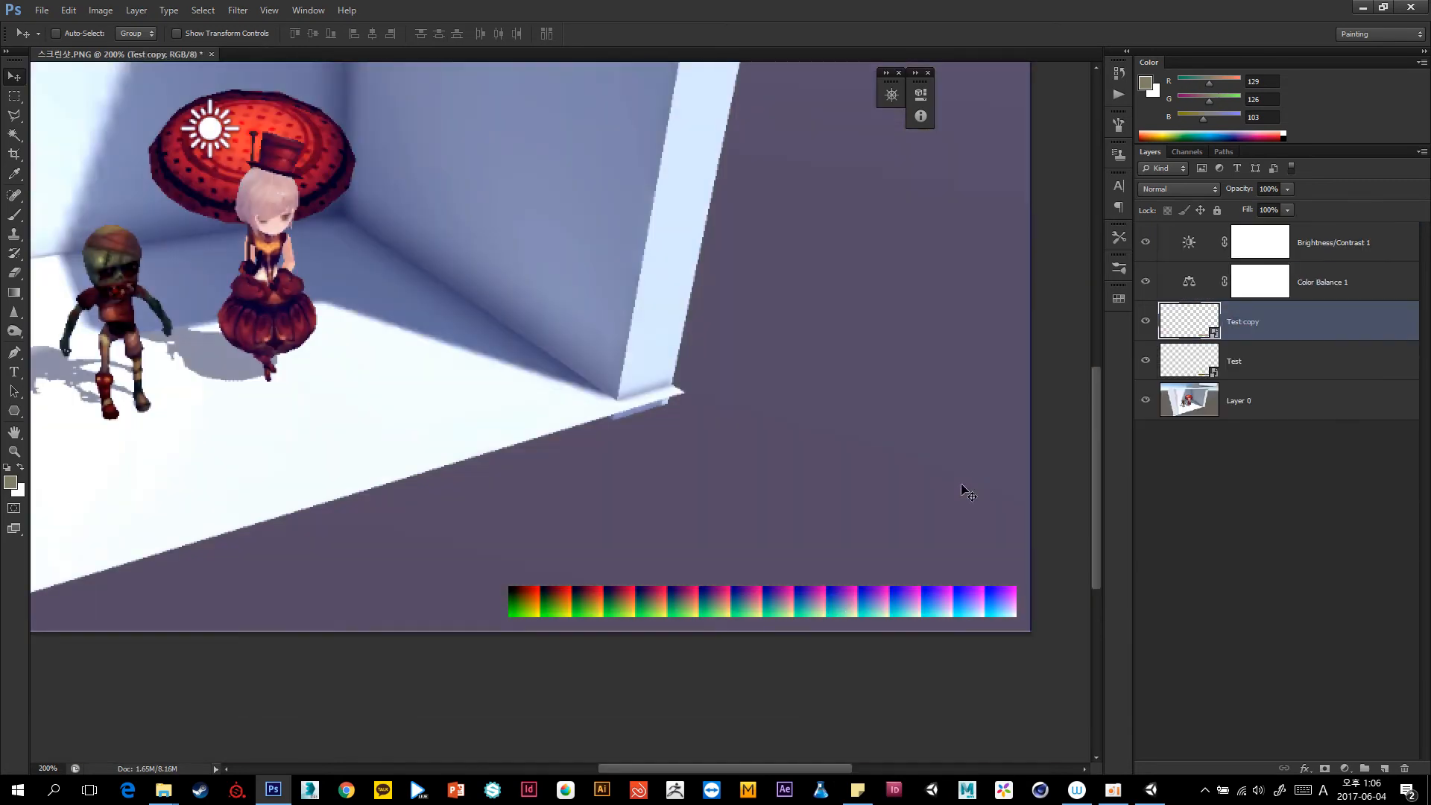
Hide the original Test layer and clip the Color Balance and Brightness/Contrast adjustments to the Test copy.
click(1308, 258)
shift+click(1310, 328)
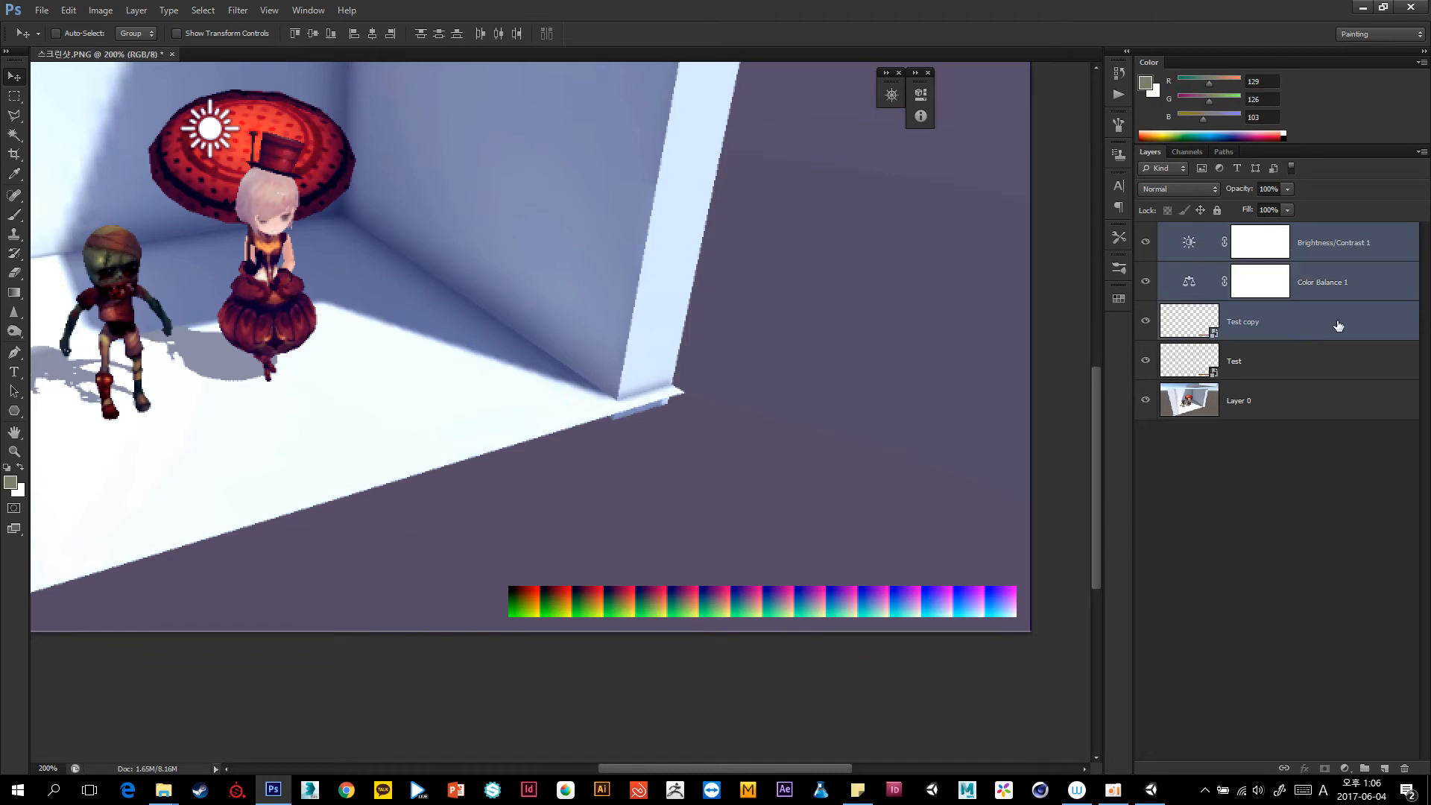
click(1146, 361)
click(1334, 292)
key(ctrl+alt+g)
click(1338, 250)
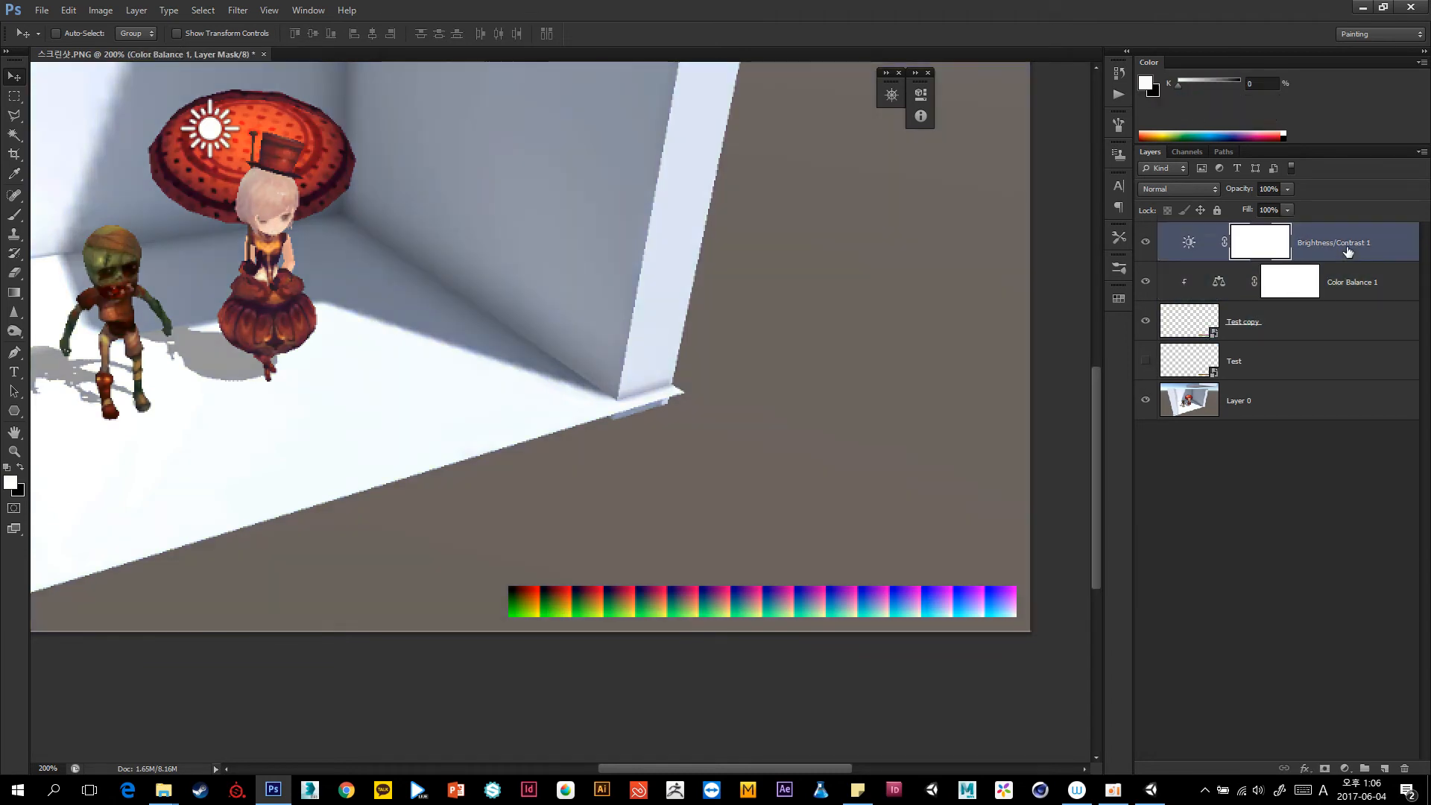
key(ctrl+alt+g)
Move the Test copy strip with its clipped adjustments above the original strip and show the Test layer again.
click(1280, 326)
shift+click(1350, 258)
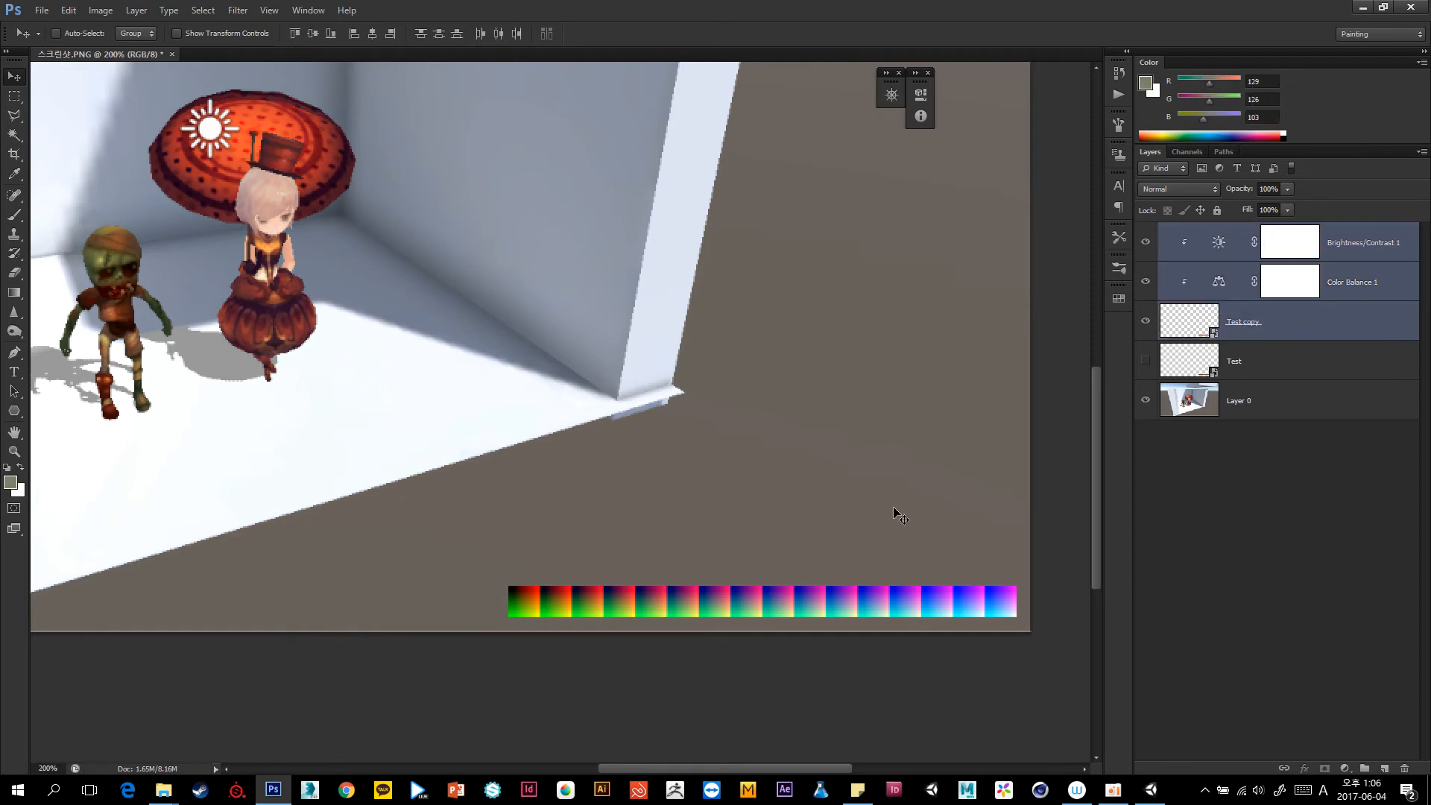
drag(898, 511, 904, 437)
click(1145, 360)
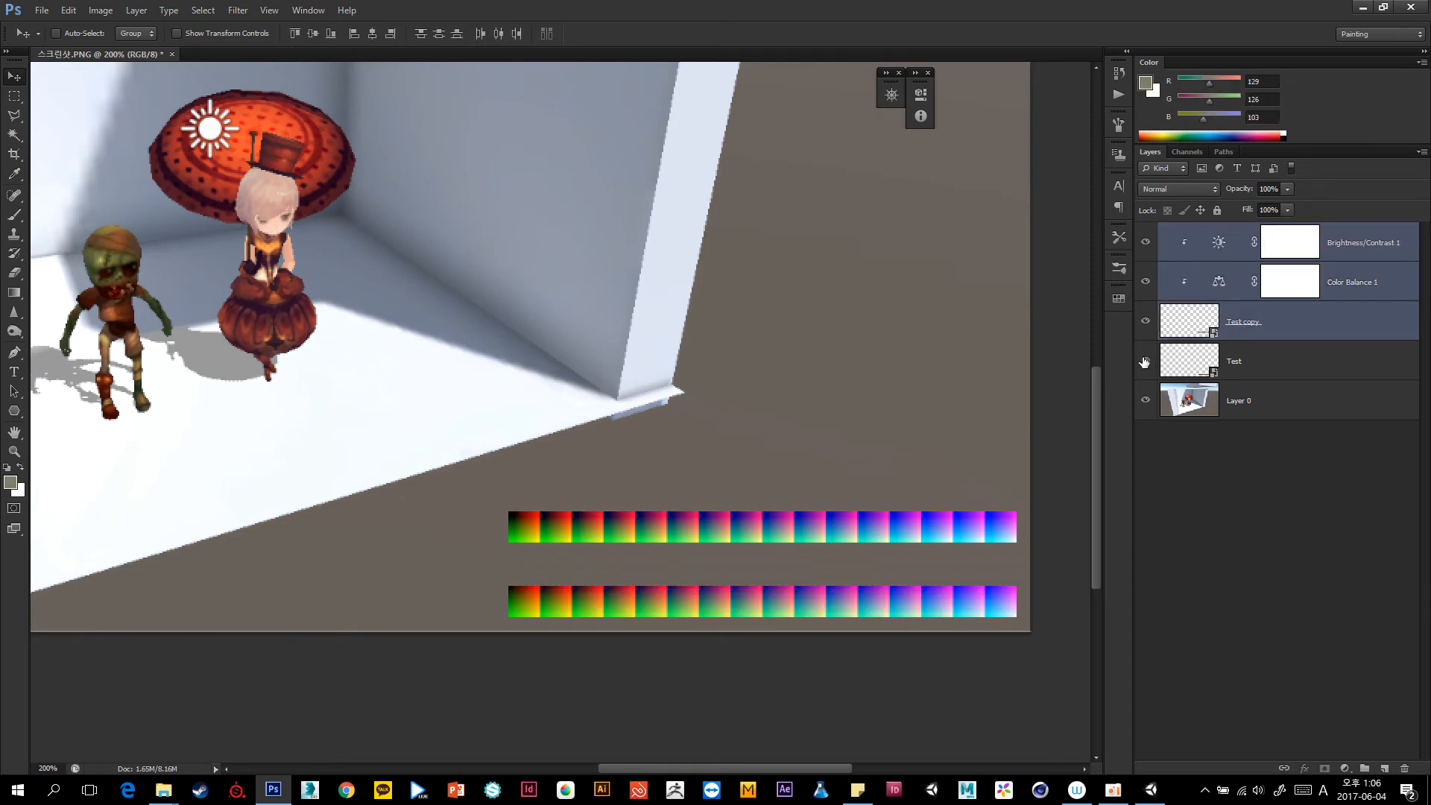
Check the original Test smart object's contents and compare the adjusted and original lookup strips up close.
click(1318, 353)
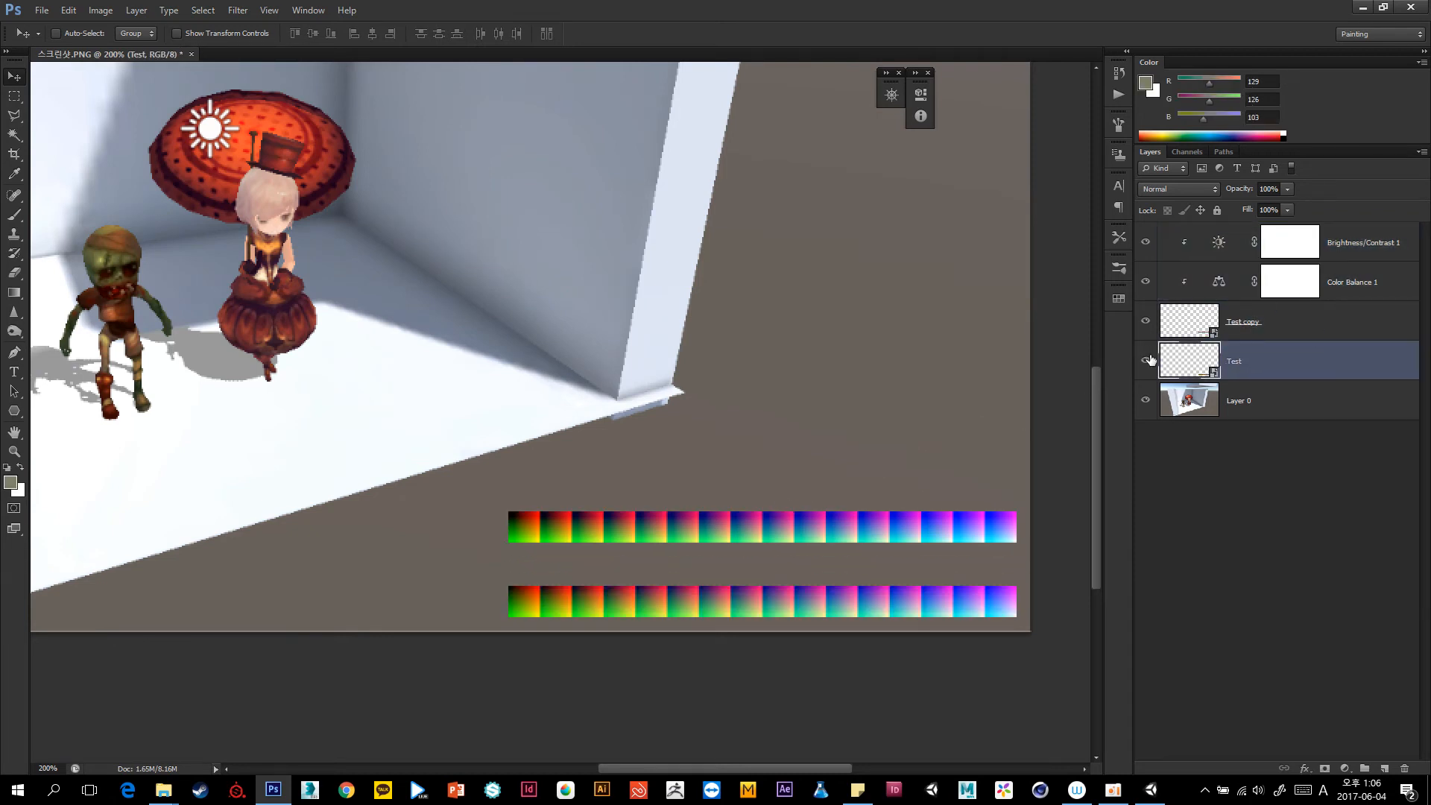
double_click(1177, 363)
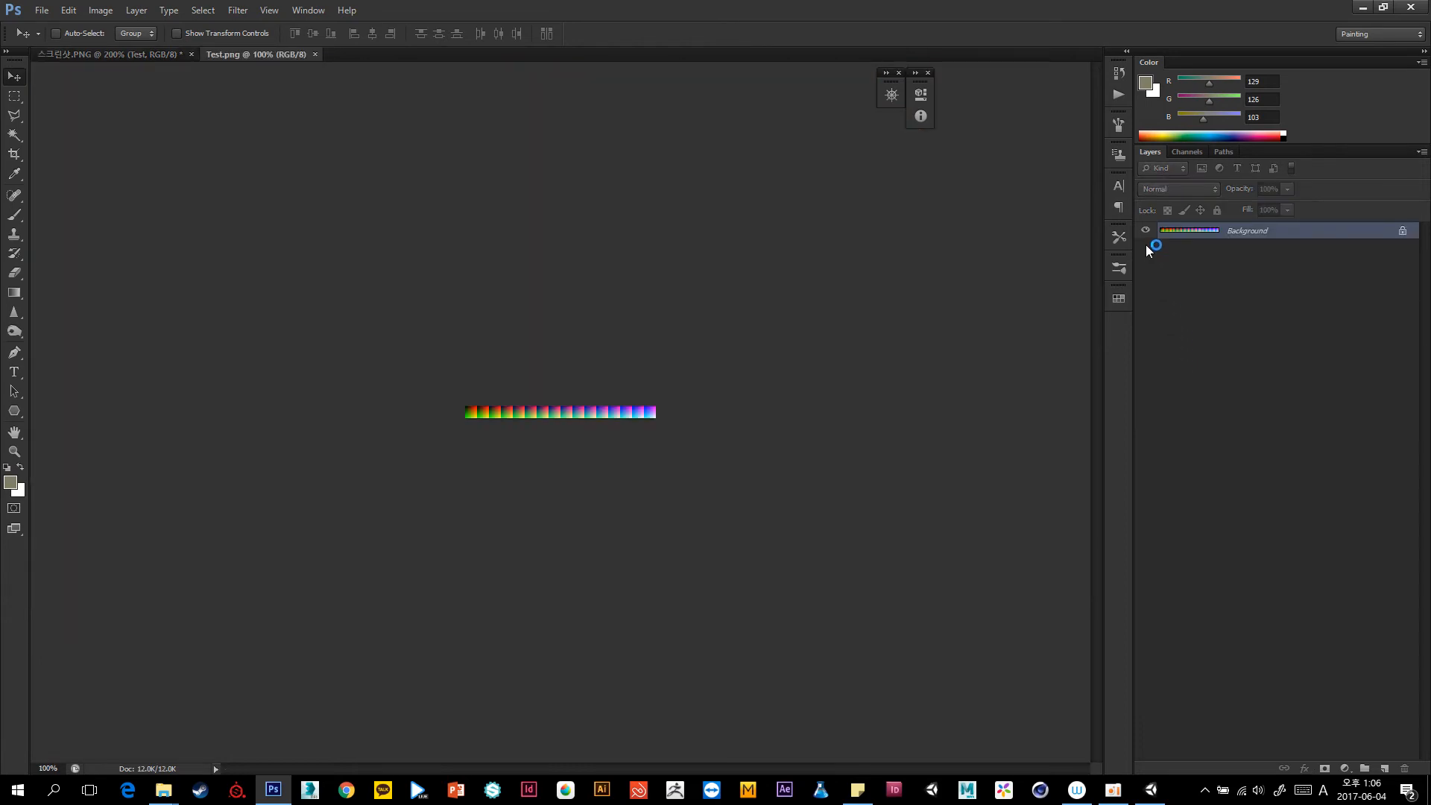
click(316, 55)
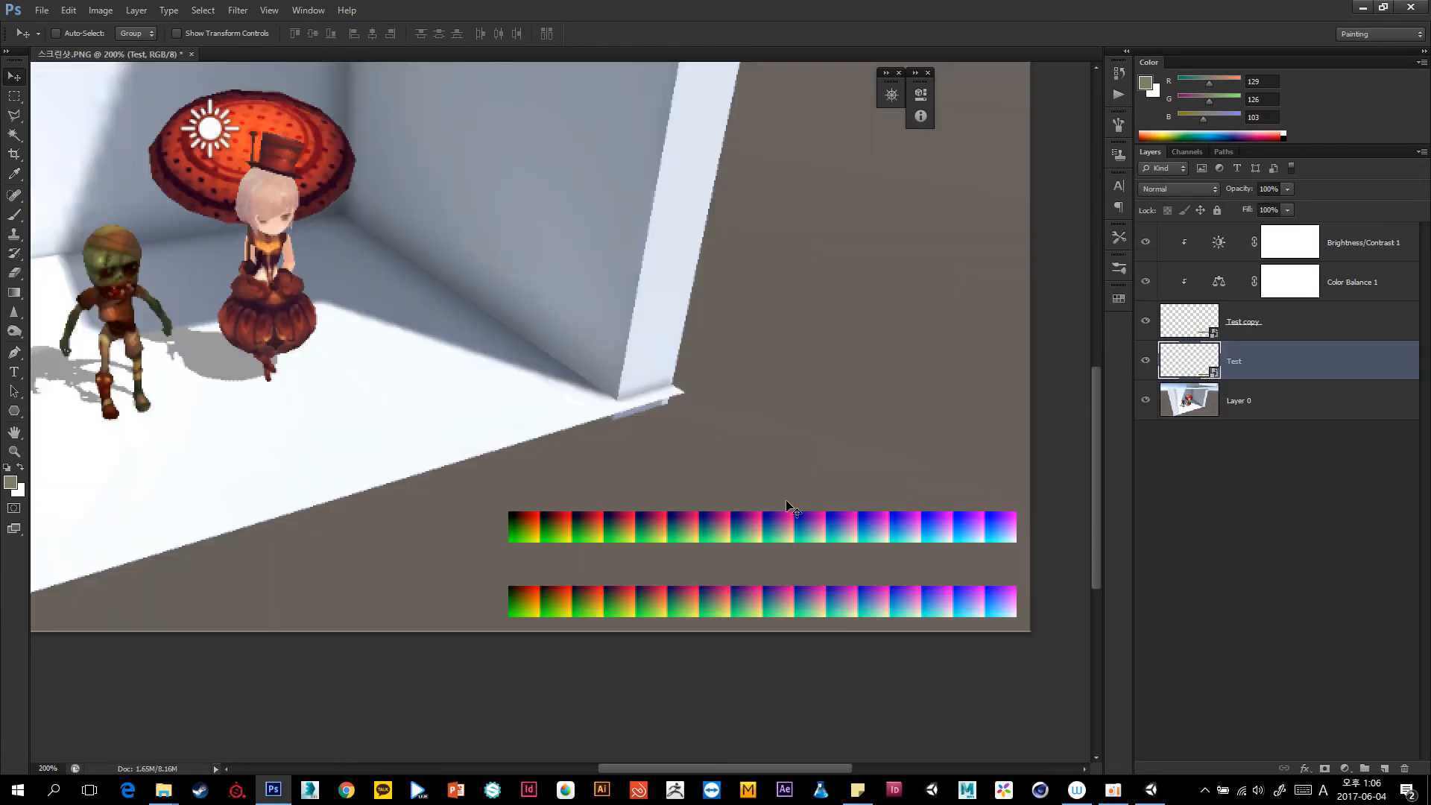
ctrl+drag(787, 505, 581, 467)
ctrl+click(793, 612)
ctrl+click(784, 614)
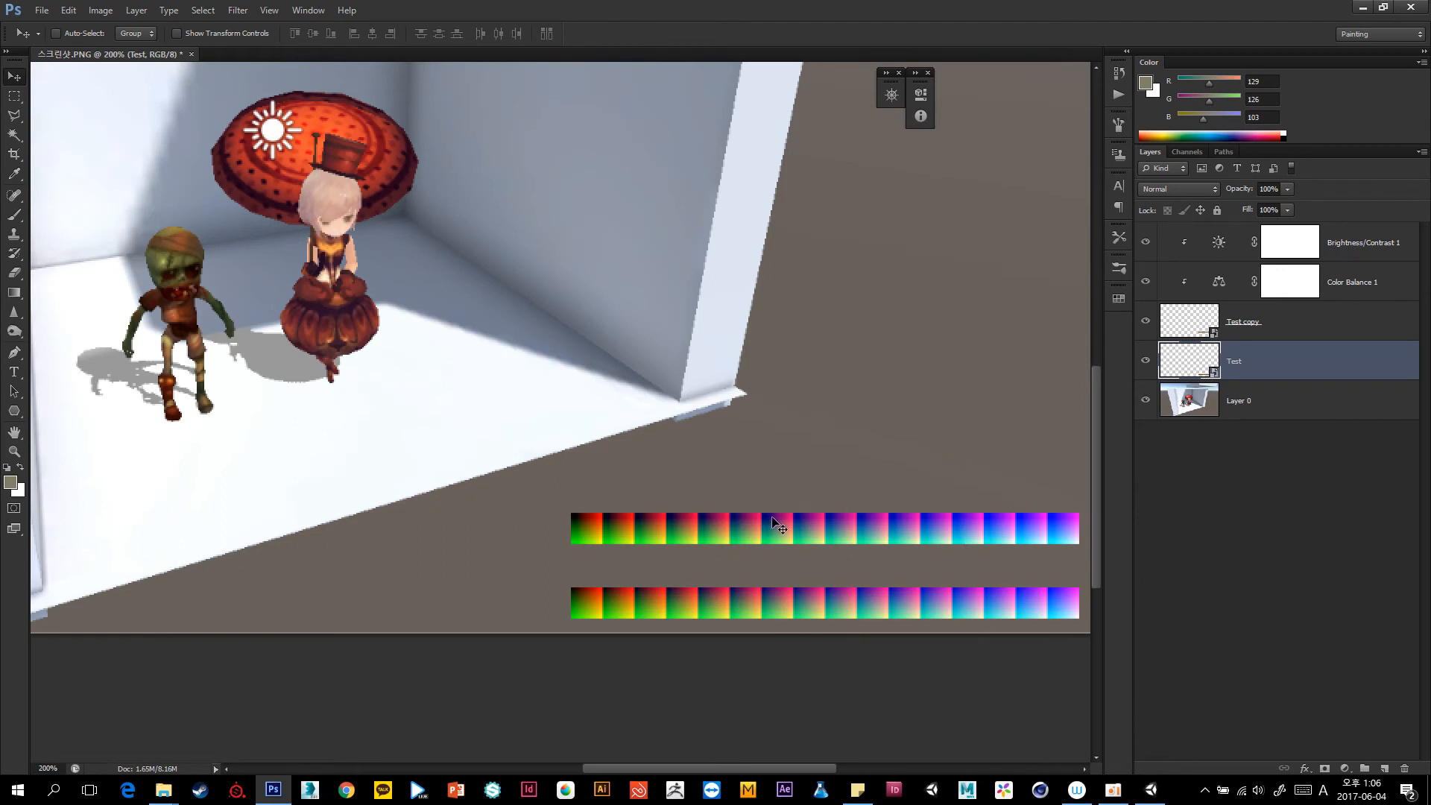
ctrl+alt+click(836, 580)
Delete the Color Balance, Brightness/Contrast and Test copy layers, leaving the Test layer visible above the screenshot.
click(1299, 317)
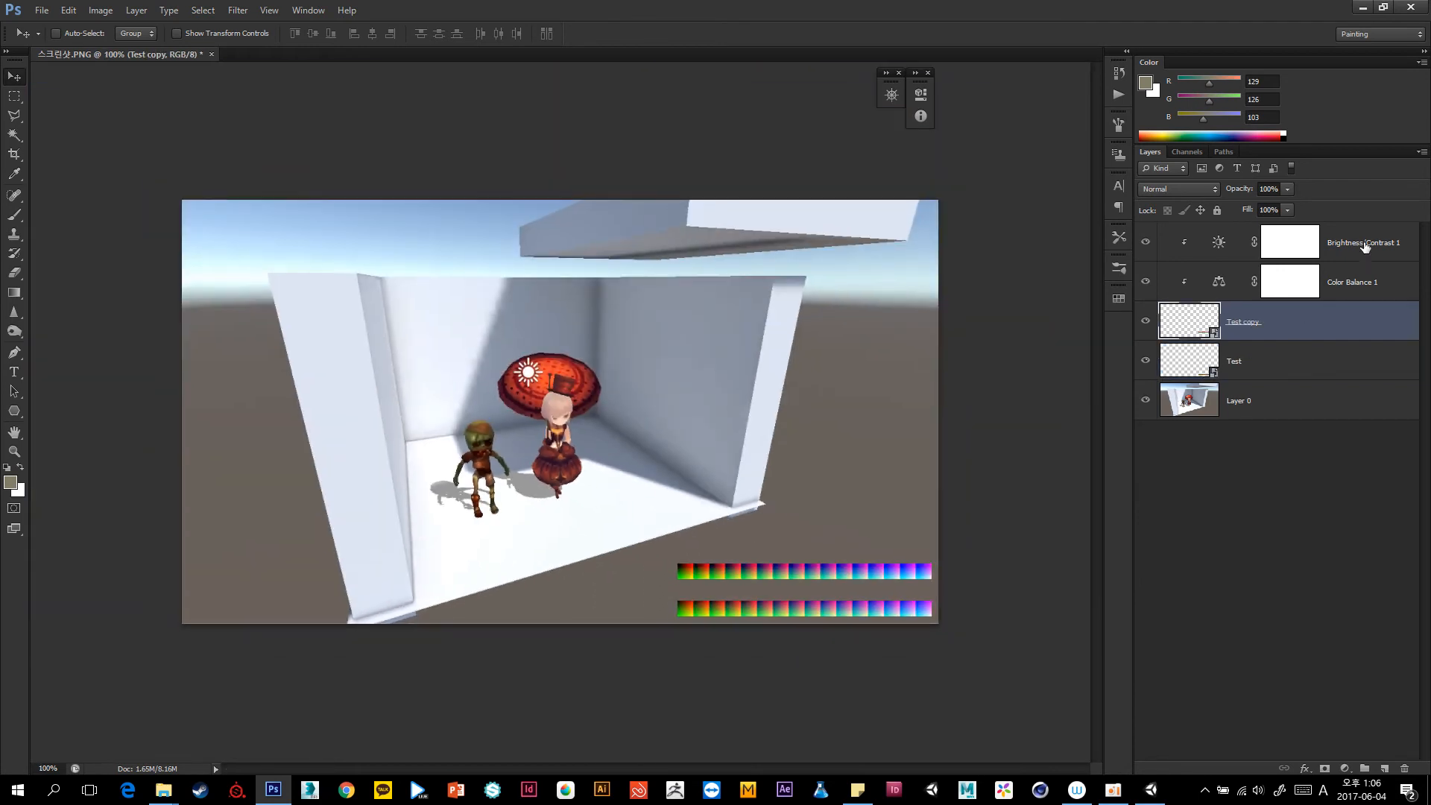
shift+click(1363, 245)
click(1341, 284)
key(Delete)
click(1326, 243)
key(Delete)
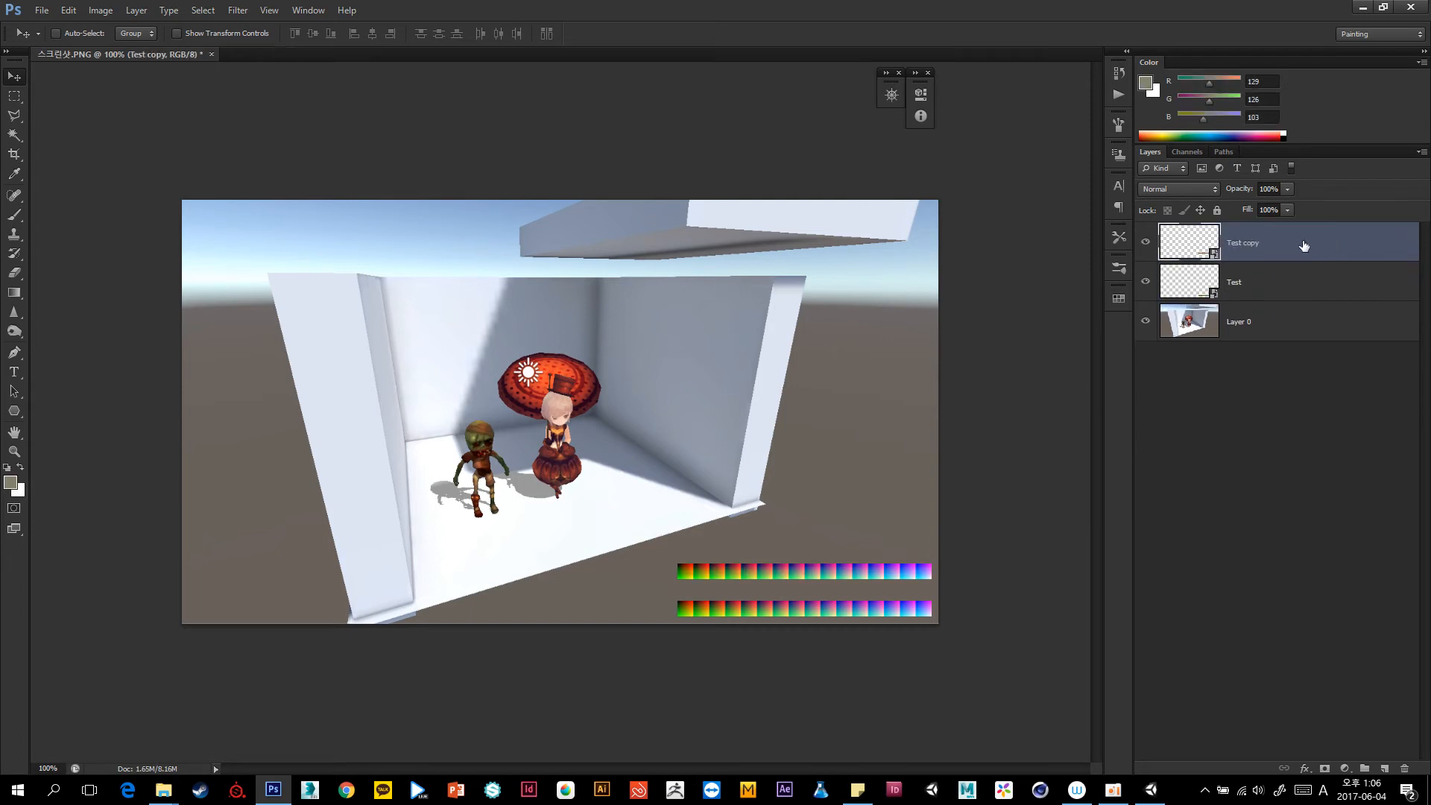
key(Delete)
click(1142, 243)
click(1144, 242)
key(b)
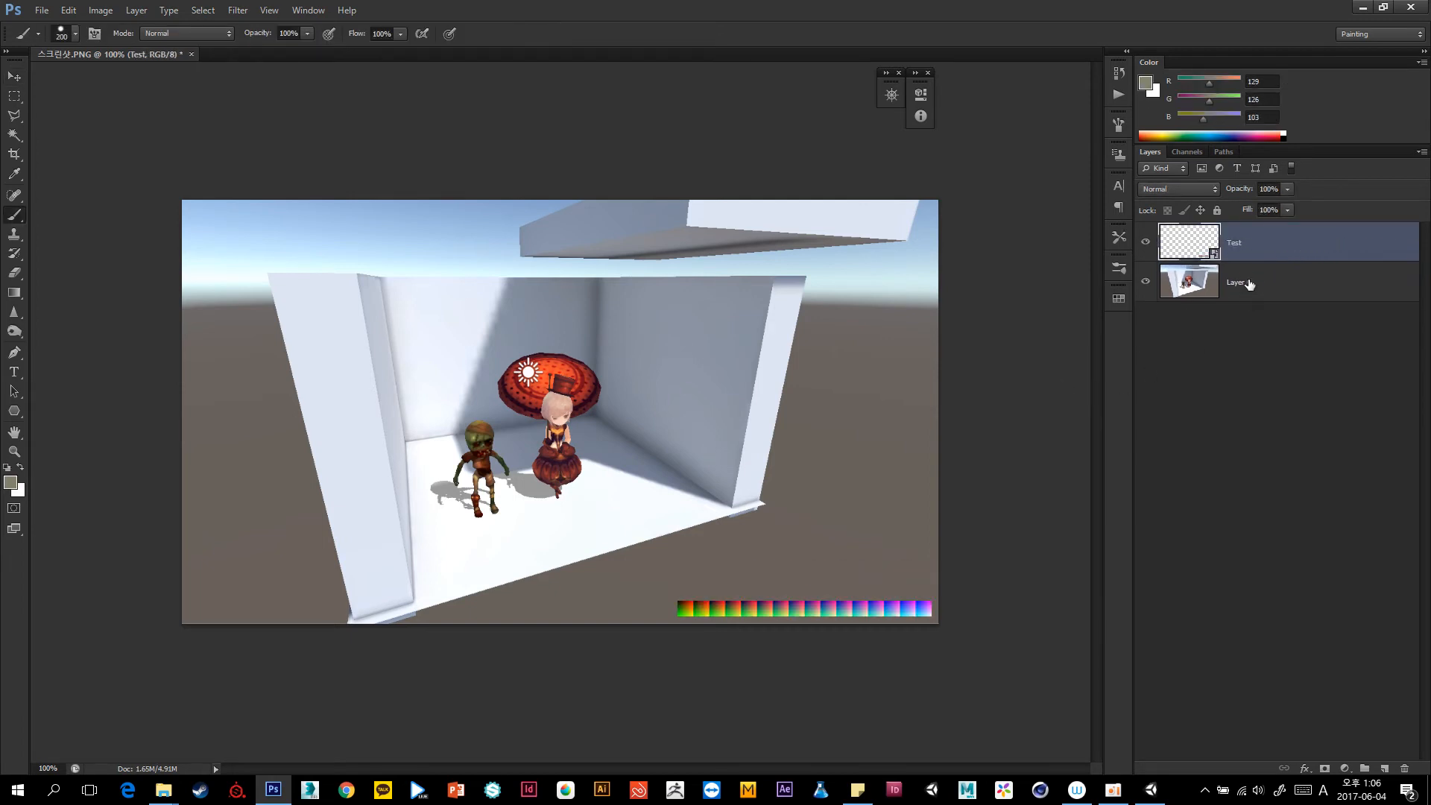
Duplicate the Test layer and place the copied strip just above the original strip in the image.
key(ctrl+j)
key(v)
drag(827, 593, 827, 561)
Add an Invert adjustment layer above the Test copy and collapse its properties.
click(1345, 768)
click(1203, 519)
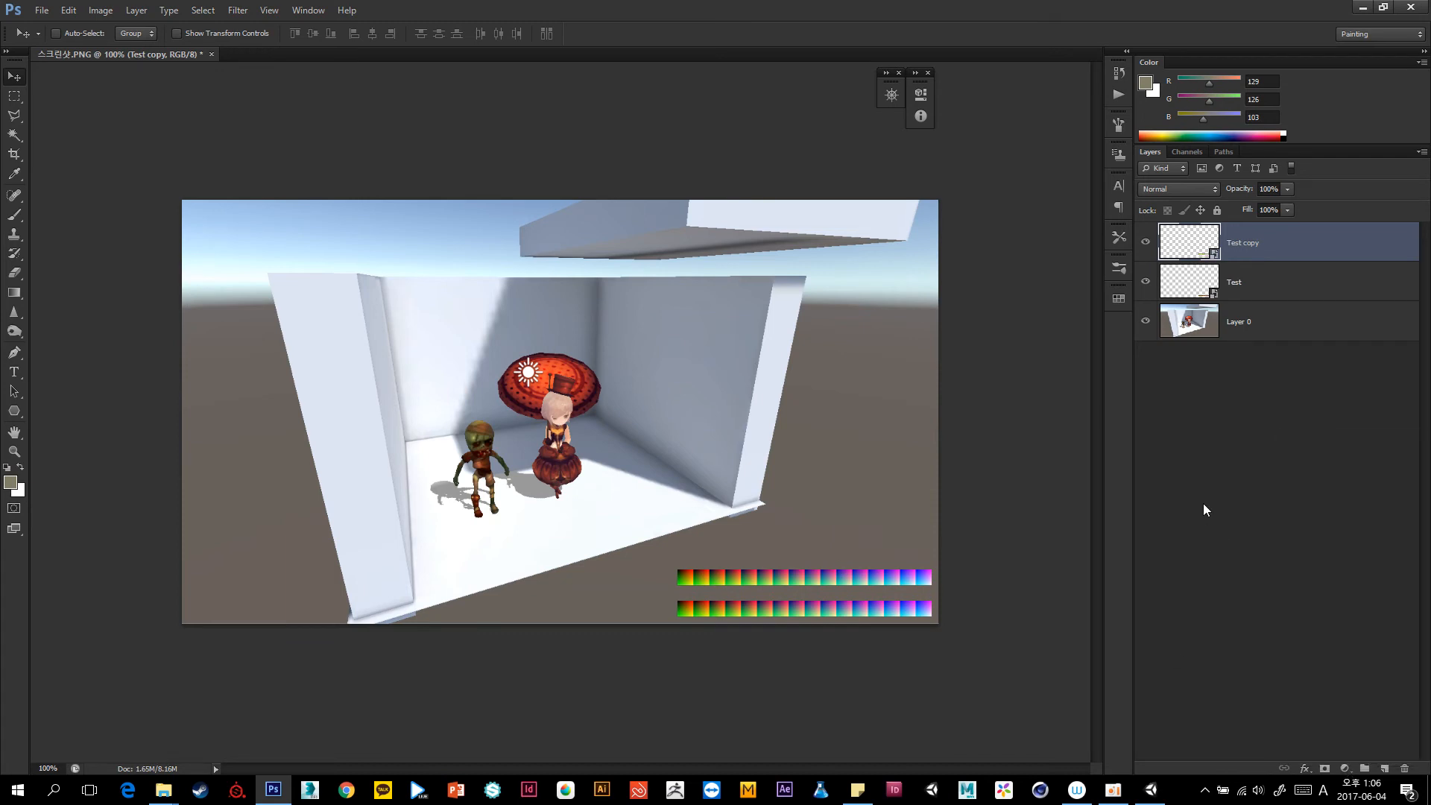
click(1343, 769)
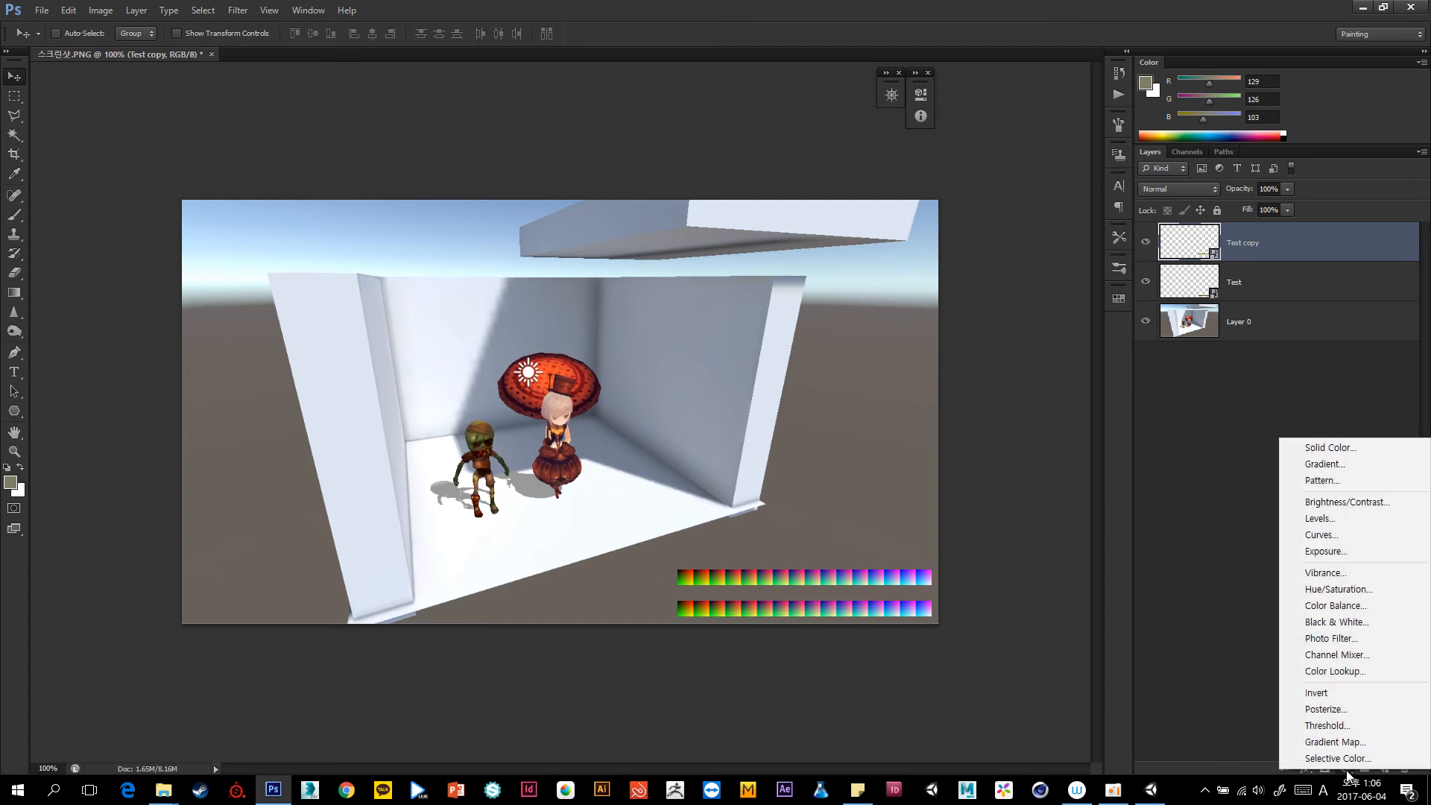
click(1329, 694)
click(886, 83)
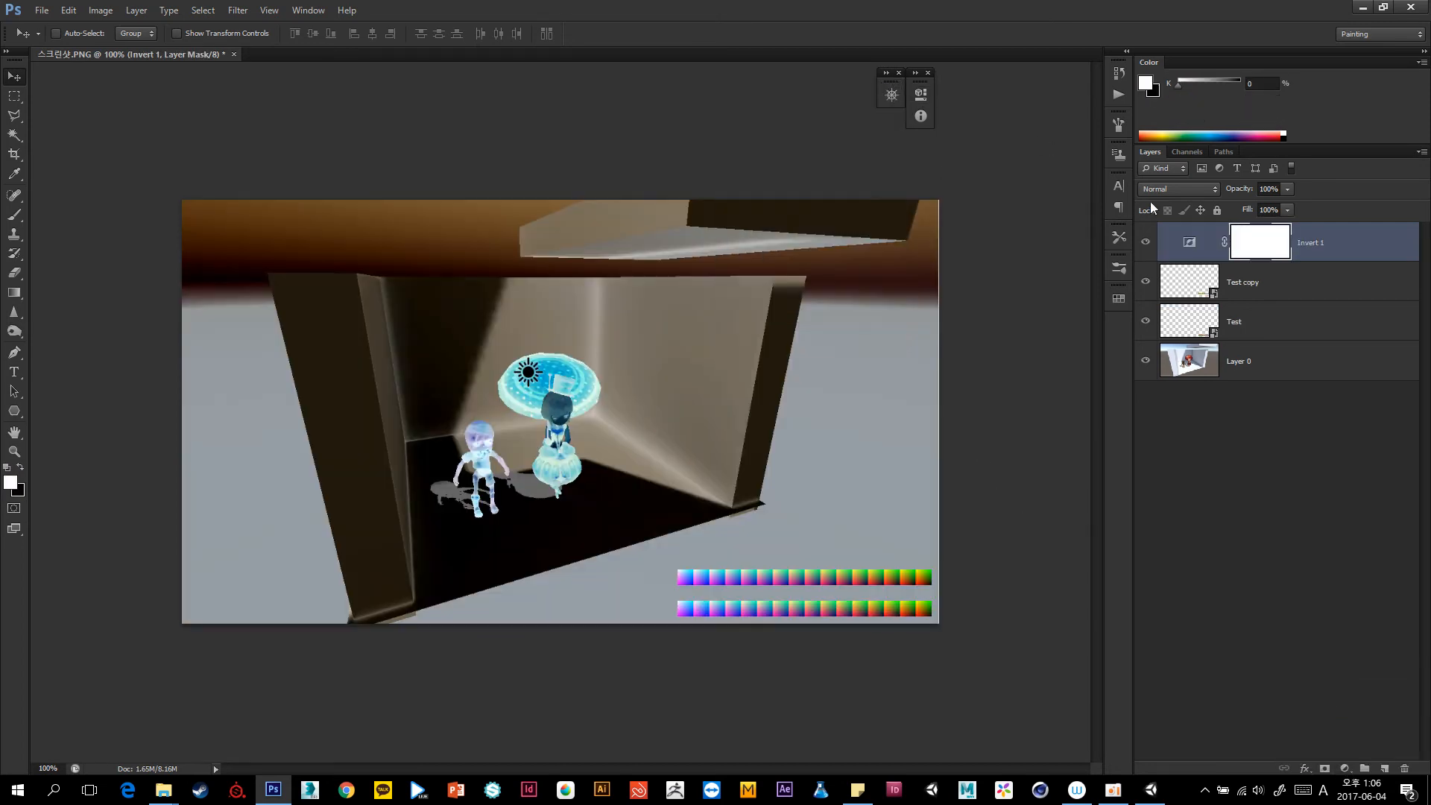
Try merging the Test copy with the Invert adjustment, inspect the inverted strip, and undo the merge.
click(1300, 288)
shift+click(1347, 238)
key(ctrl+e)
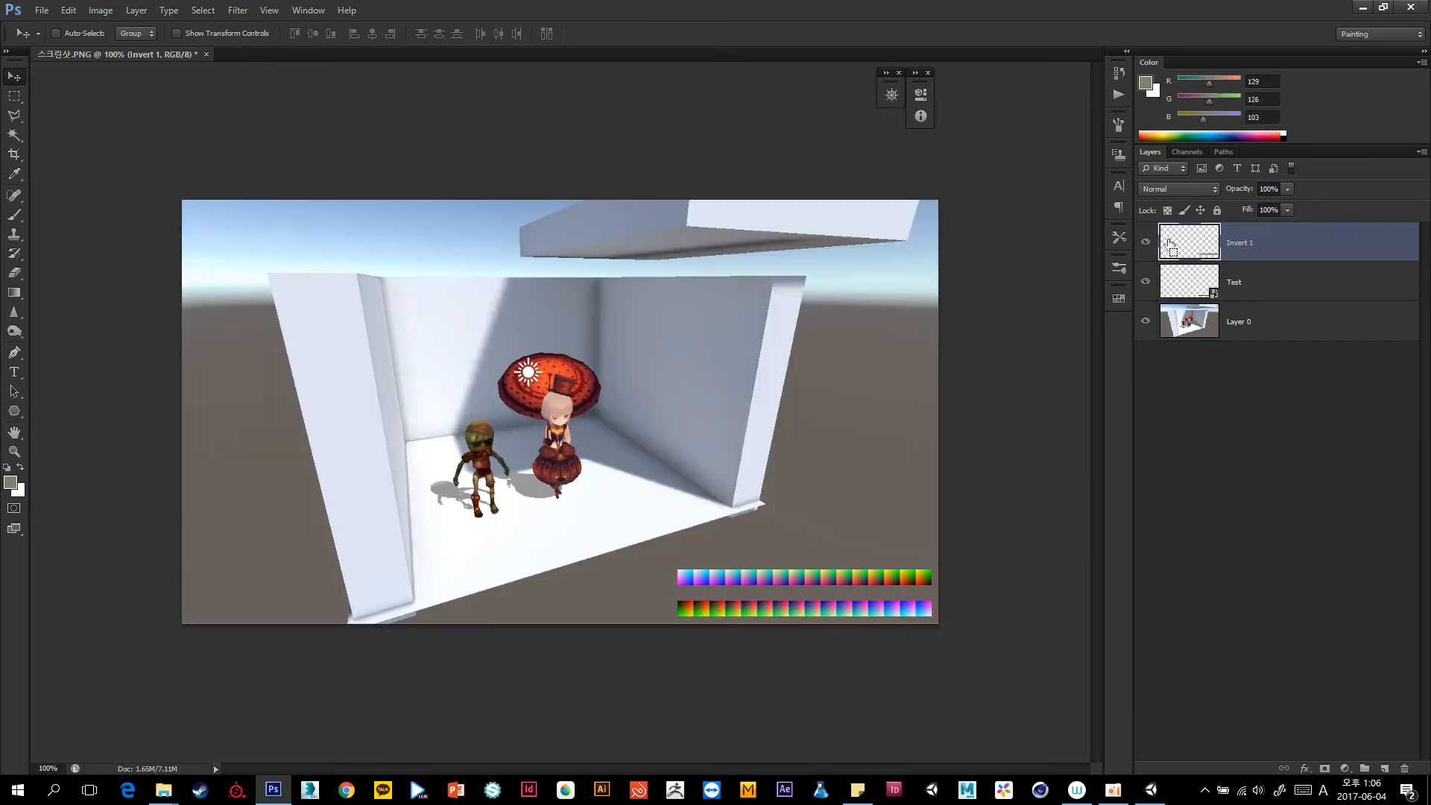
alt+scroll(854, 591, up, 1)
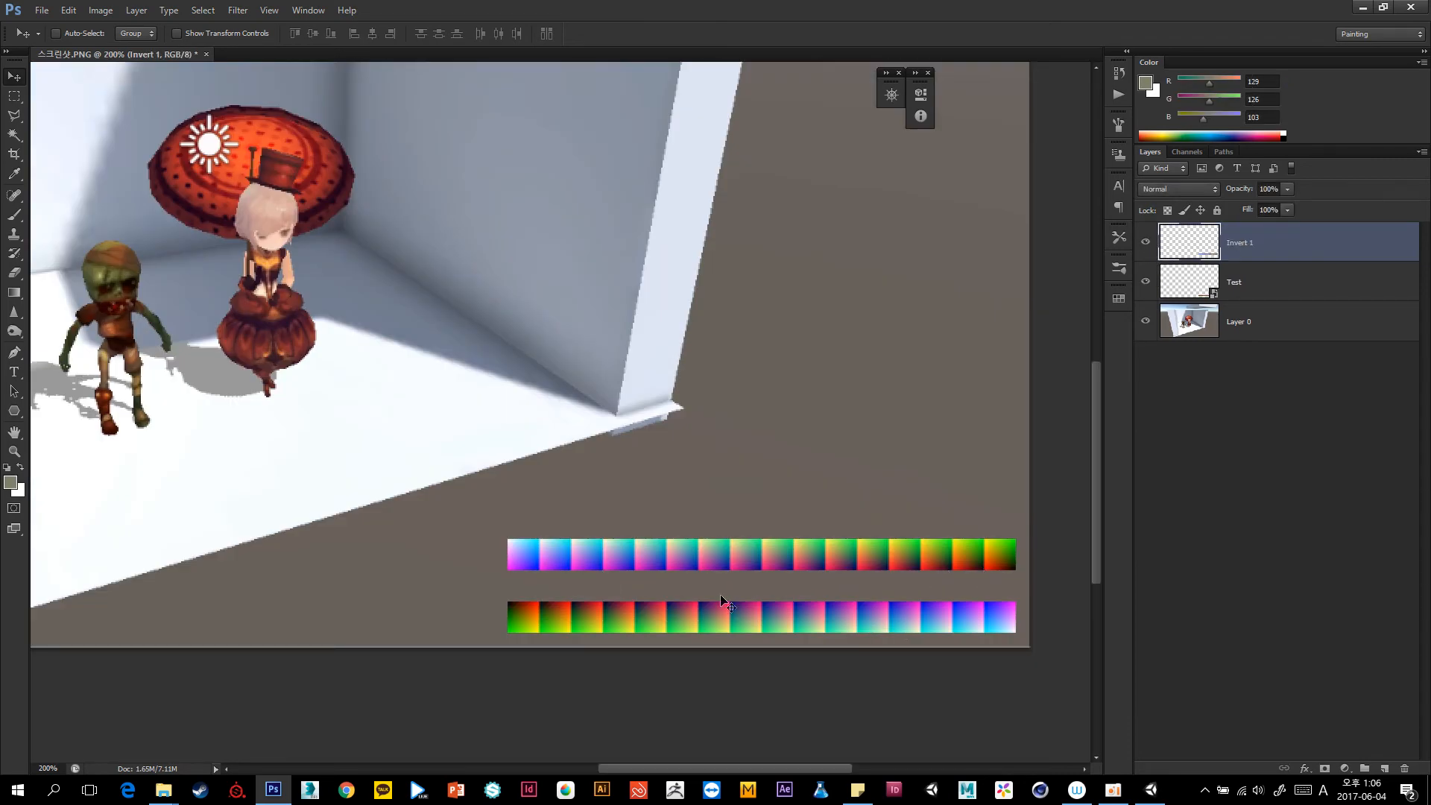
alt+scroll(748, 481, down, 1)
alt+scroll(748, 481, down, 1)
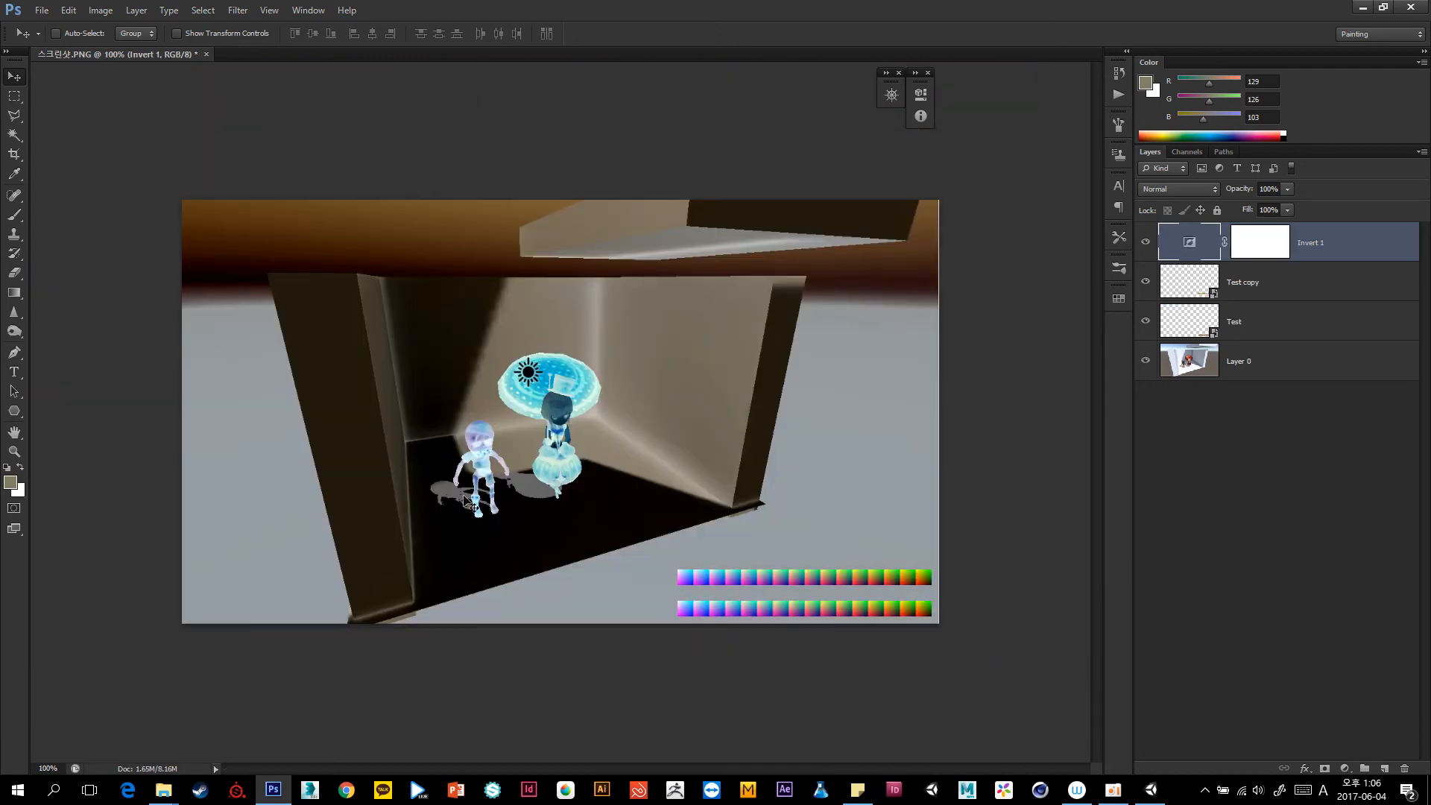
Merge the Invert adjustment with the Test copy, then hide the merged inverted strip.
click(1319, 280)
shift+click(1330, 254)
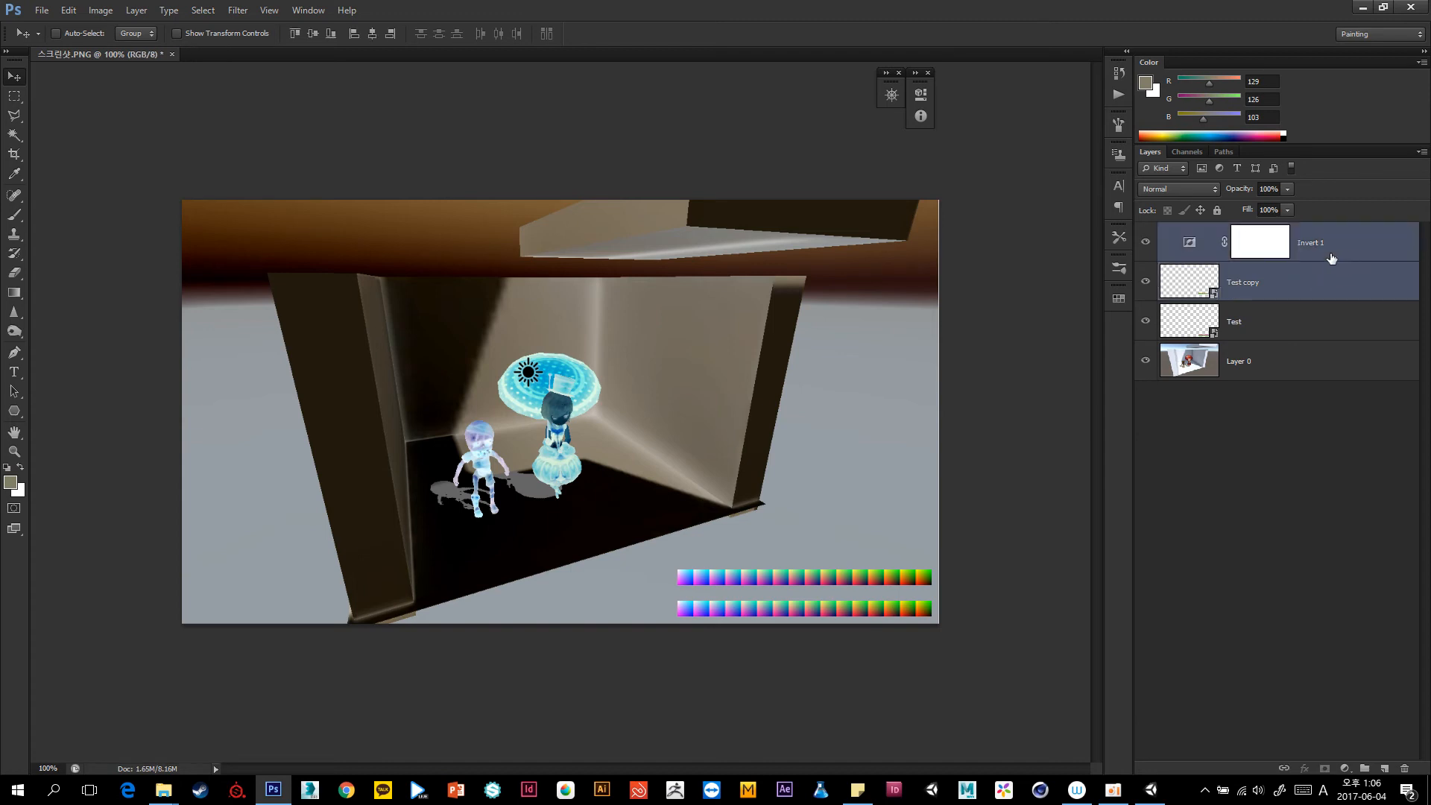
key(ctrl+e)
click(1147, 252)
click(1147, 252)
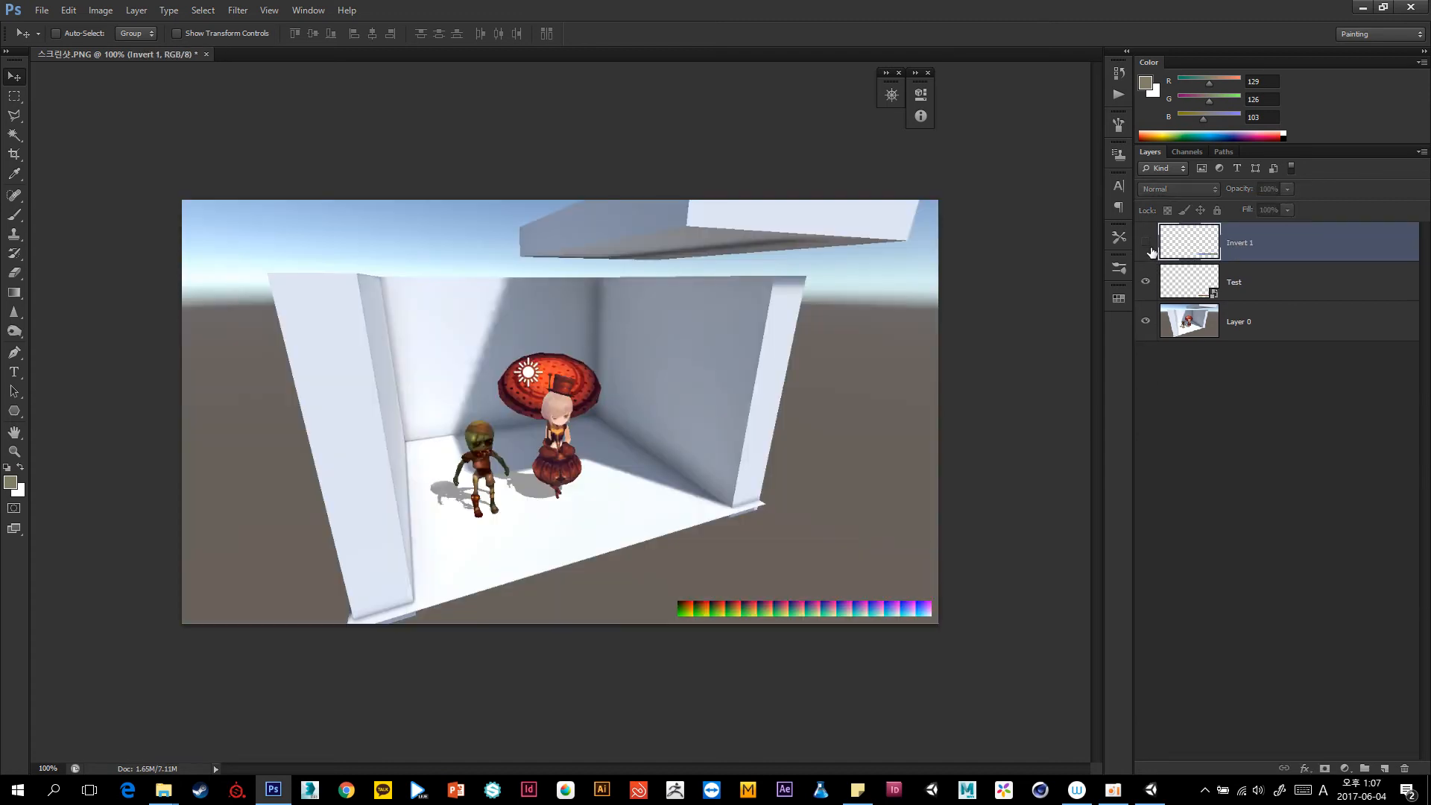
click(1145, 241)
click(1145, 242)
click(1145, 242)
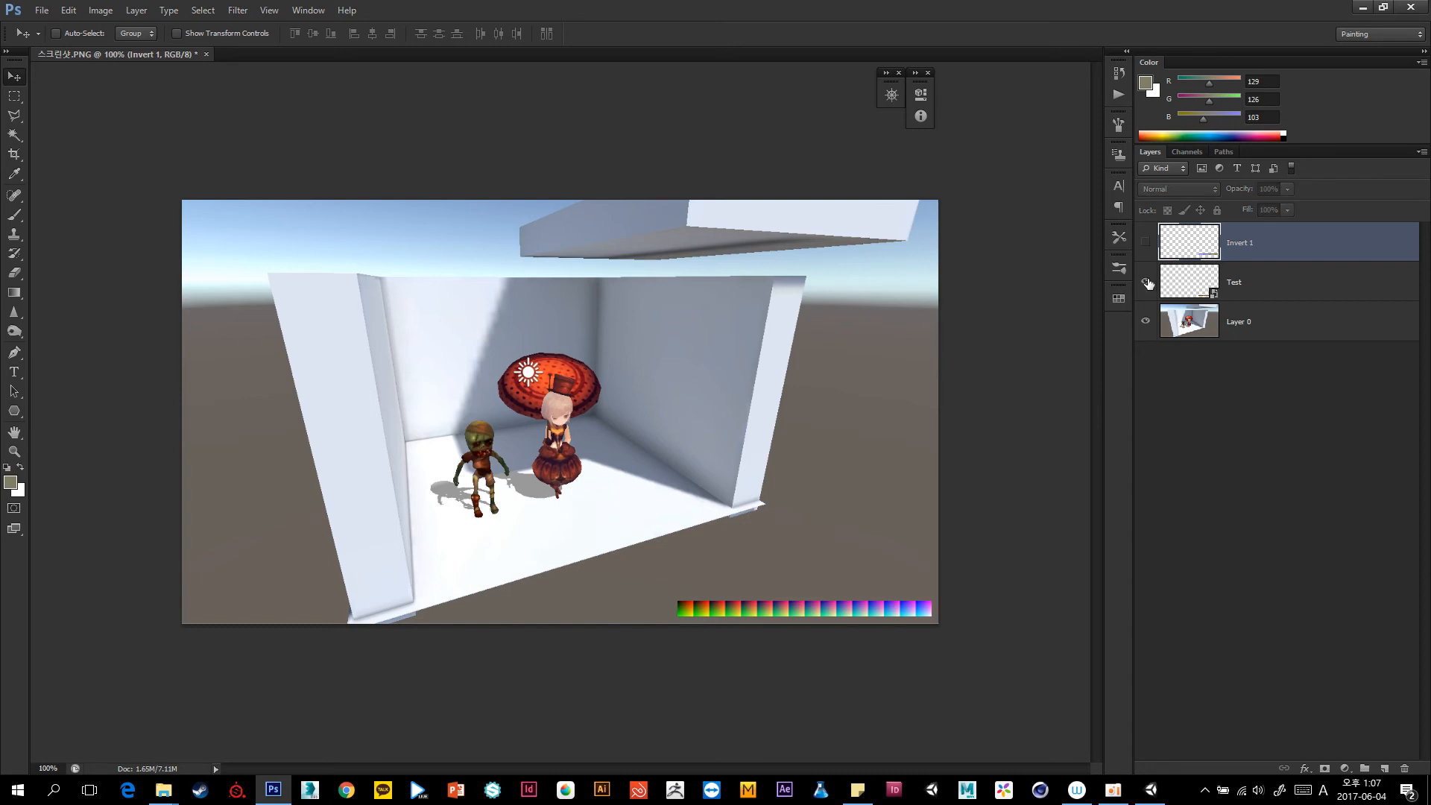
Duplicate the Test layer again and hide the original Test layer.
click(1272, 294)
key(ctrl+j)
click(1145, 320)
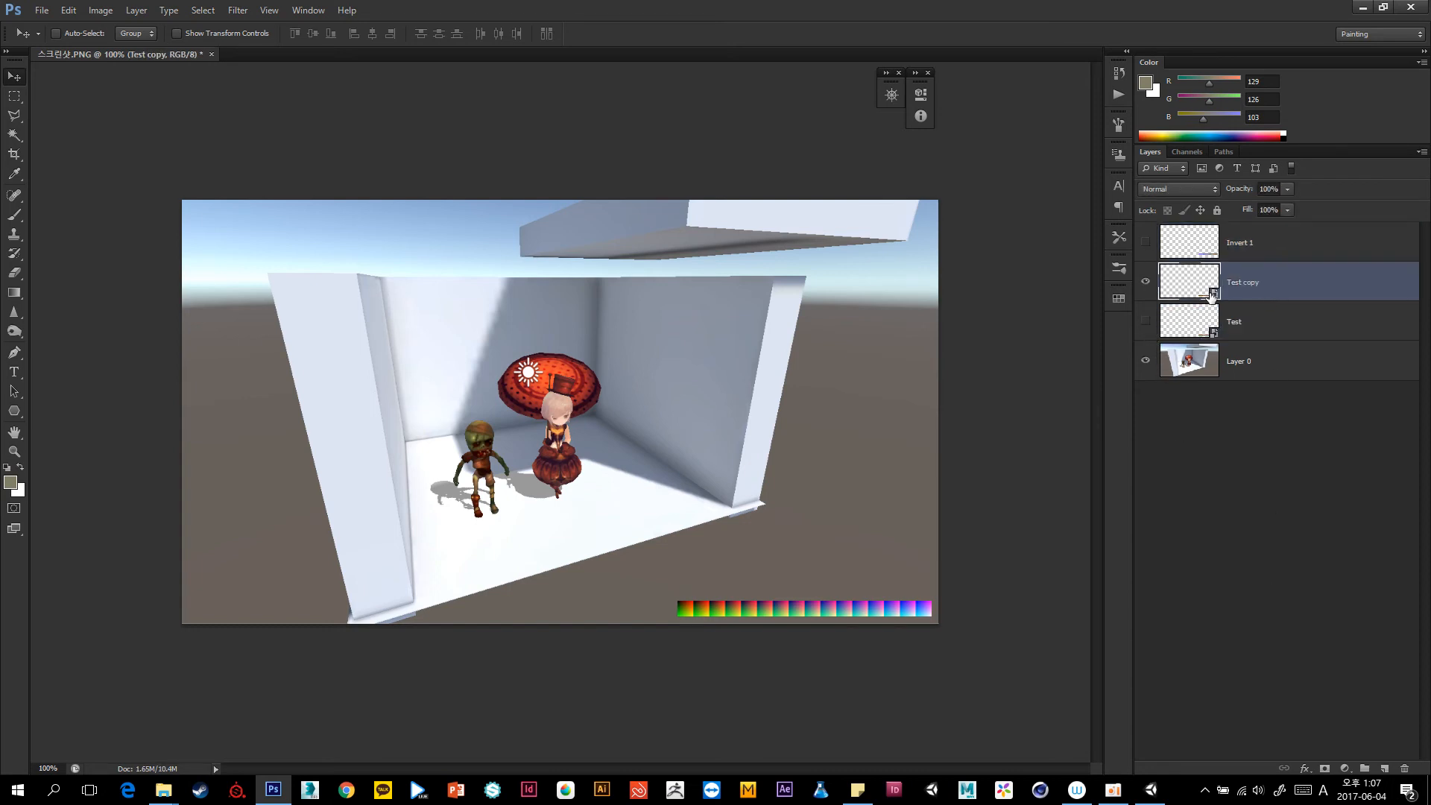
Add a Color Balance adjustment above the Test copy with midtones Cyan–Red +18, Magenta–Green -19 and Yellow–Blue +33.
click(1344, 768)
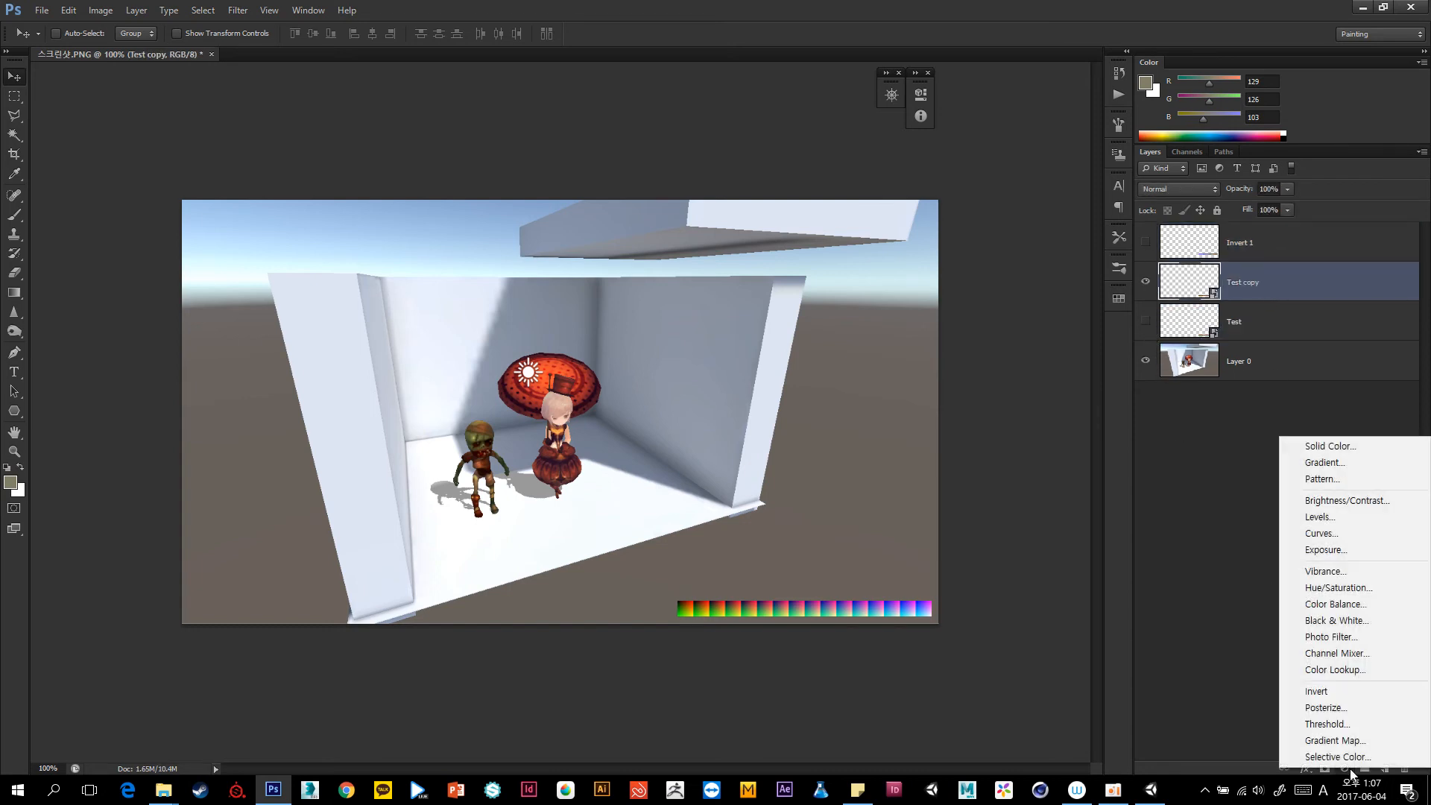
click(1337, 604)
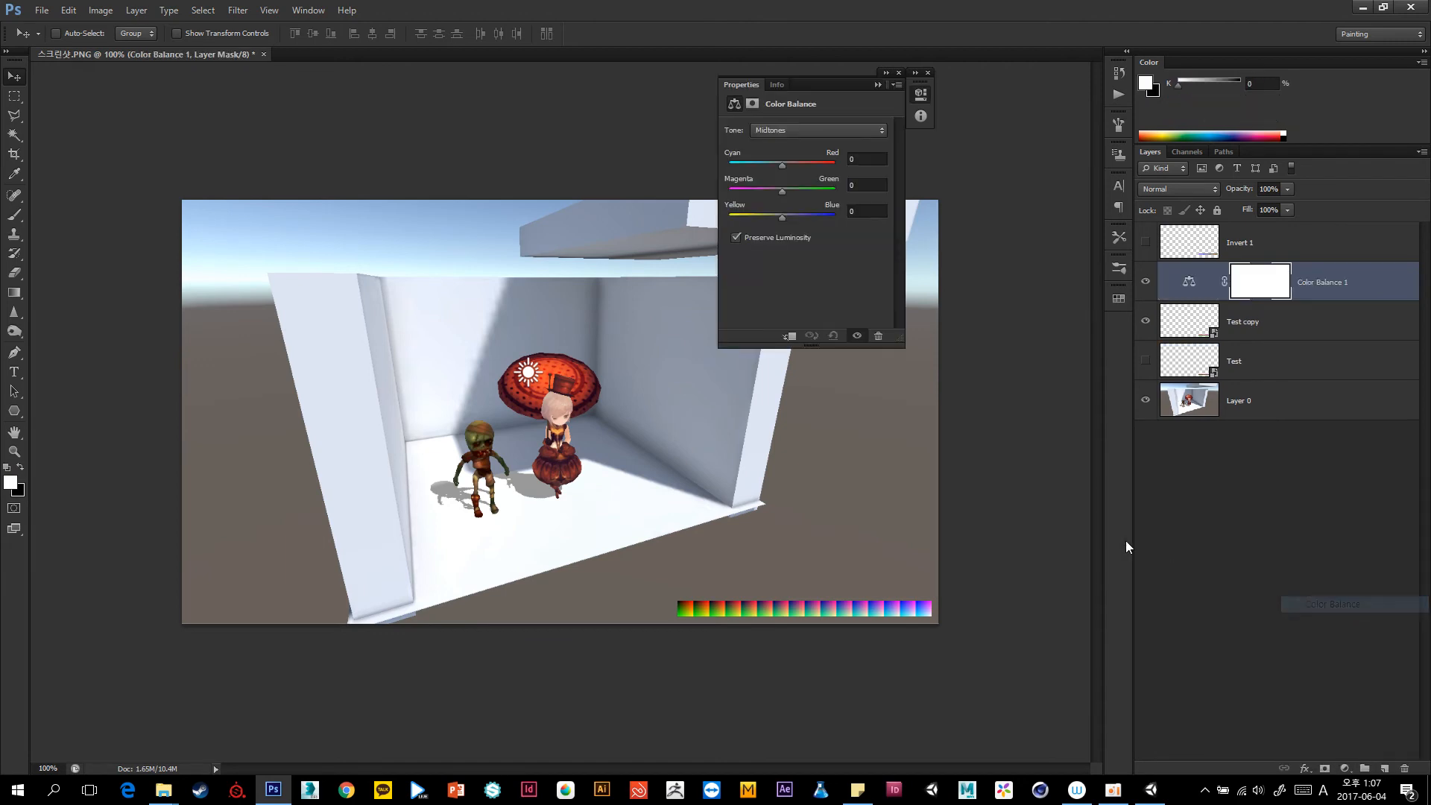
drag(788, 217, 791, 171)
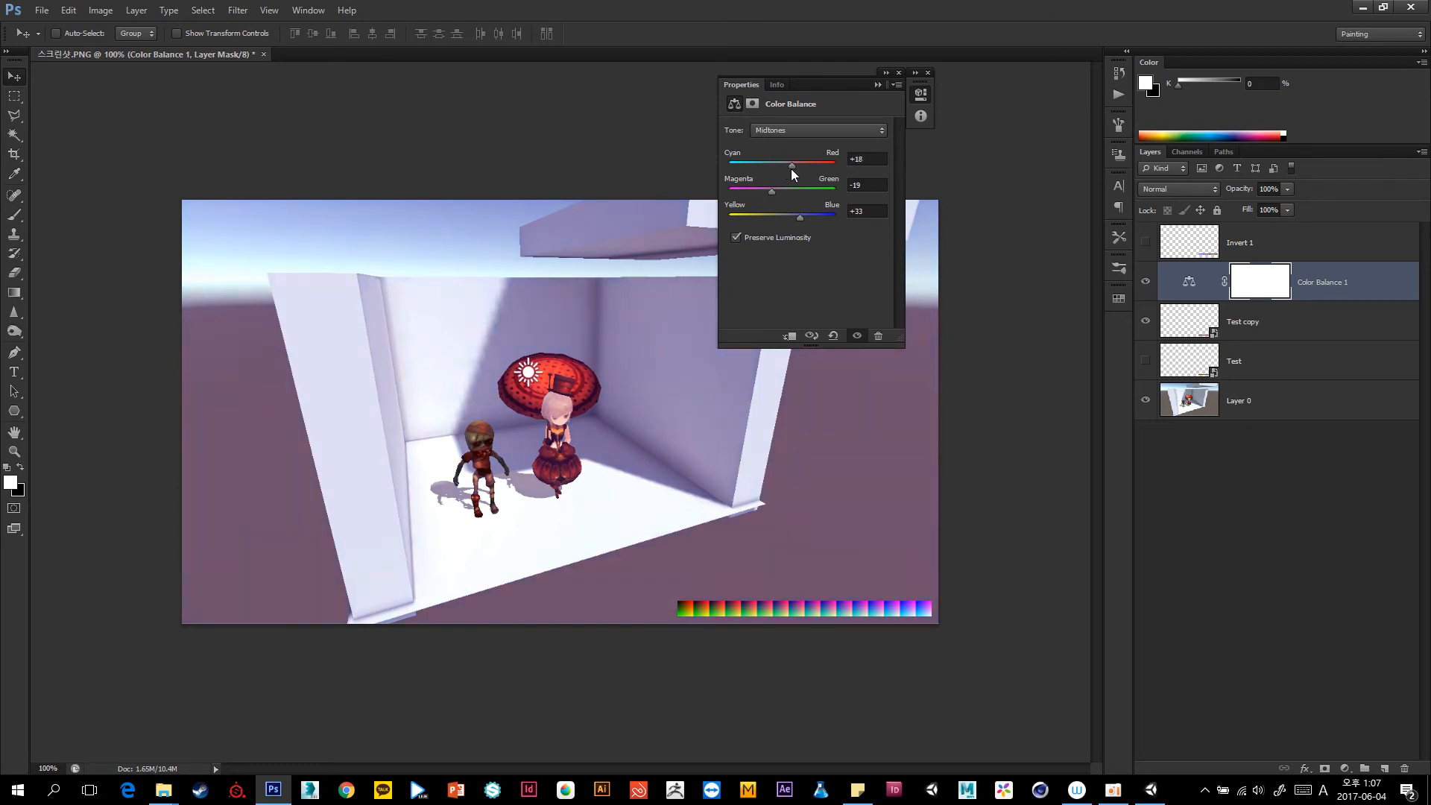
click(877, 84)
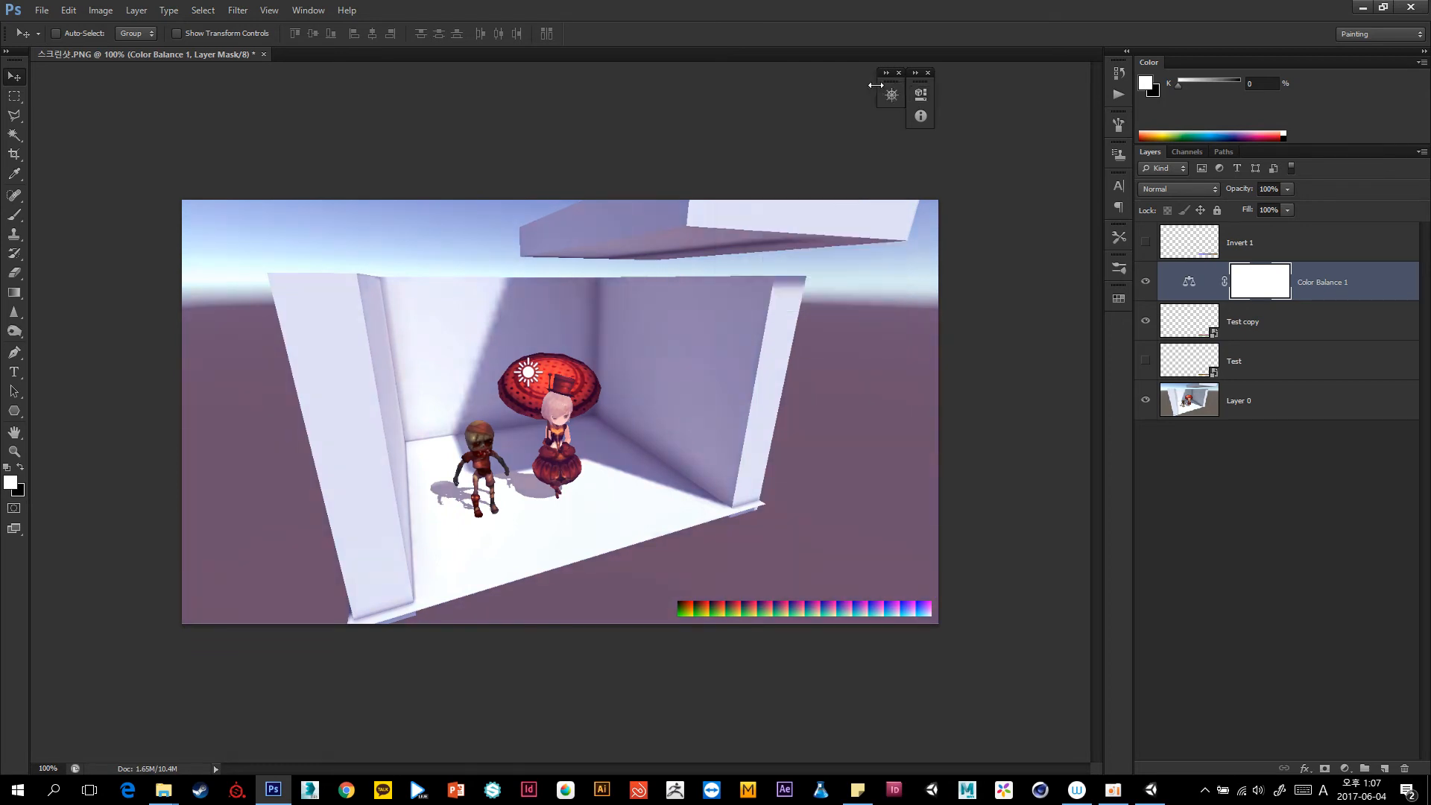
Merge the Color Balance adjustment with the Test copy and move the merged strip up, keeping the original Test layer hidden.
click(1293, 316)
shift+click(1325, 287)
key(ctrl+e)
drag(841, 564, 842, 536)
click(1145, 321)
click(1145, 320)
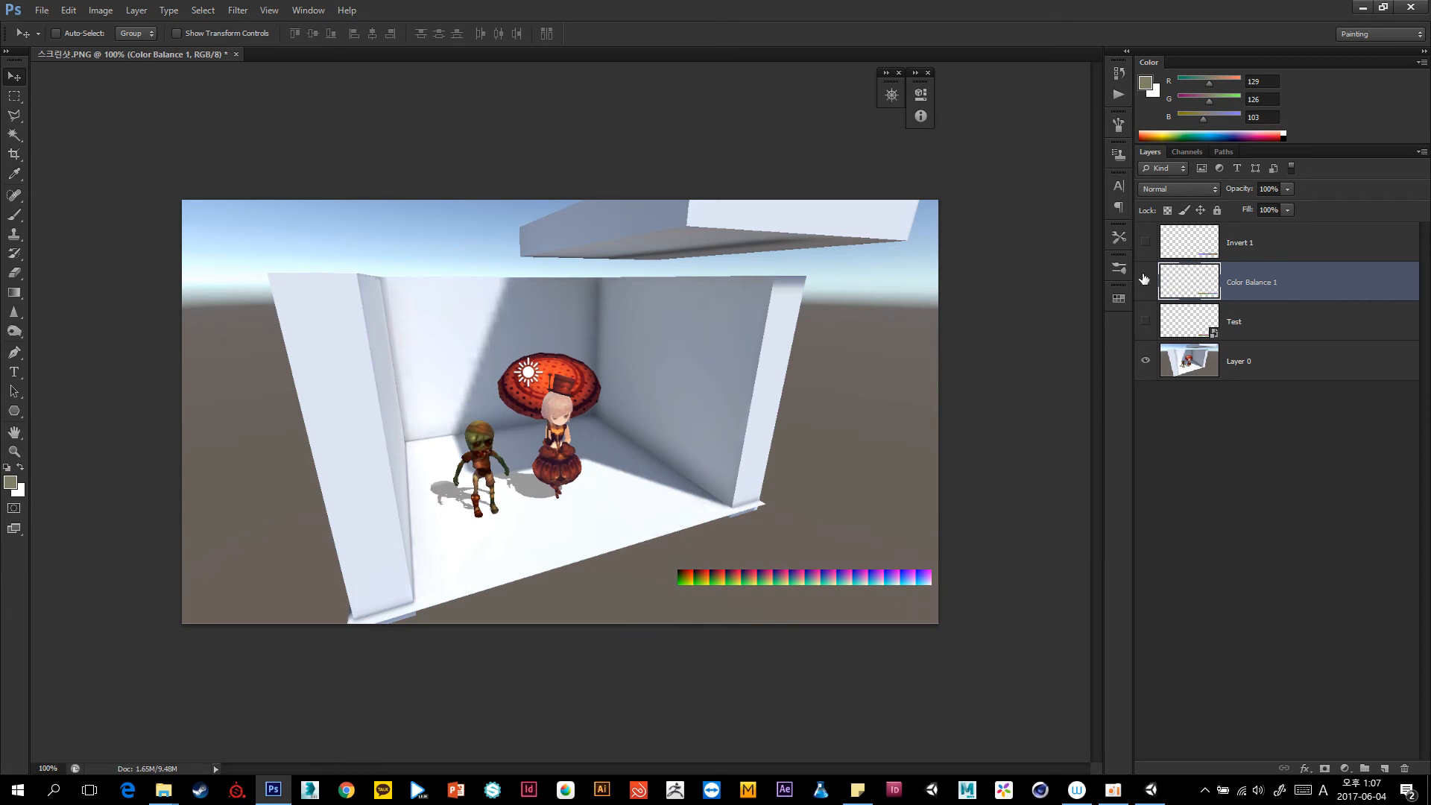
Show the Invert 1 layer and move its strip above the color-balanced strip for comparison.
click(1145, 242)
click(1259, 243)
drag(865, 544, 865, 508)
ctrl+click(906, 577)
drag(983, 568, 859, 558)
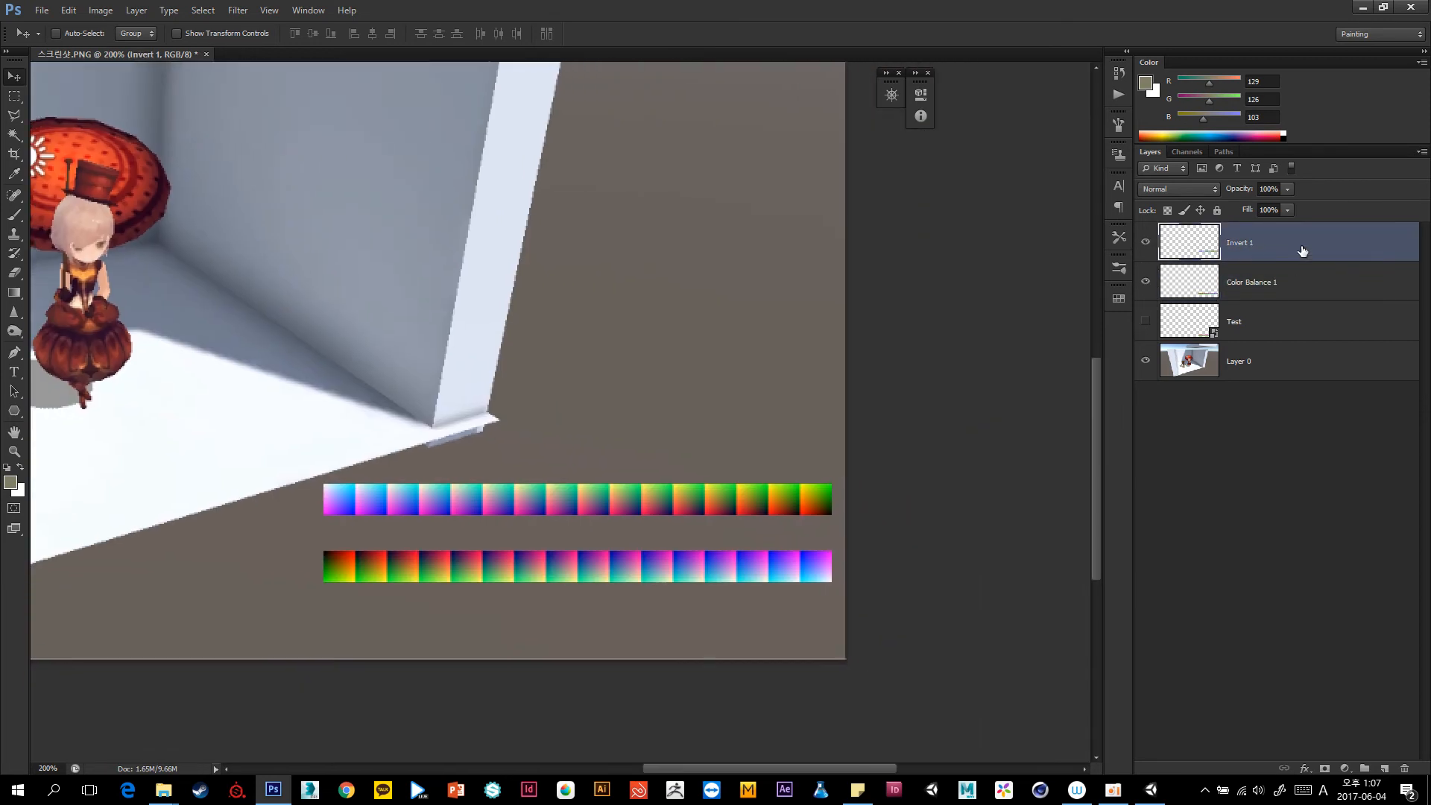
Convert the Invert 1 and Color Balance 1 layers to separate smart objects.
right_click(1302, 251)
key(Escape)
right_click(1302, 281)
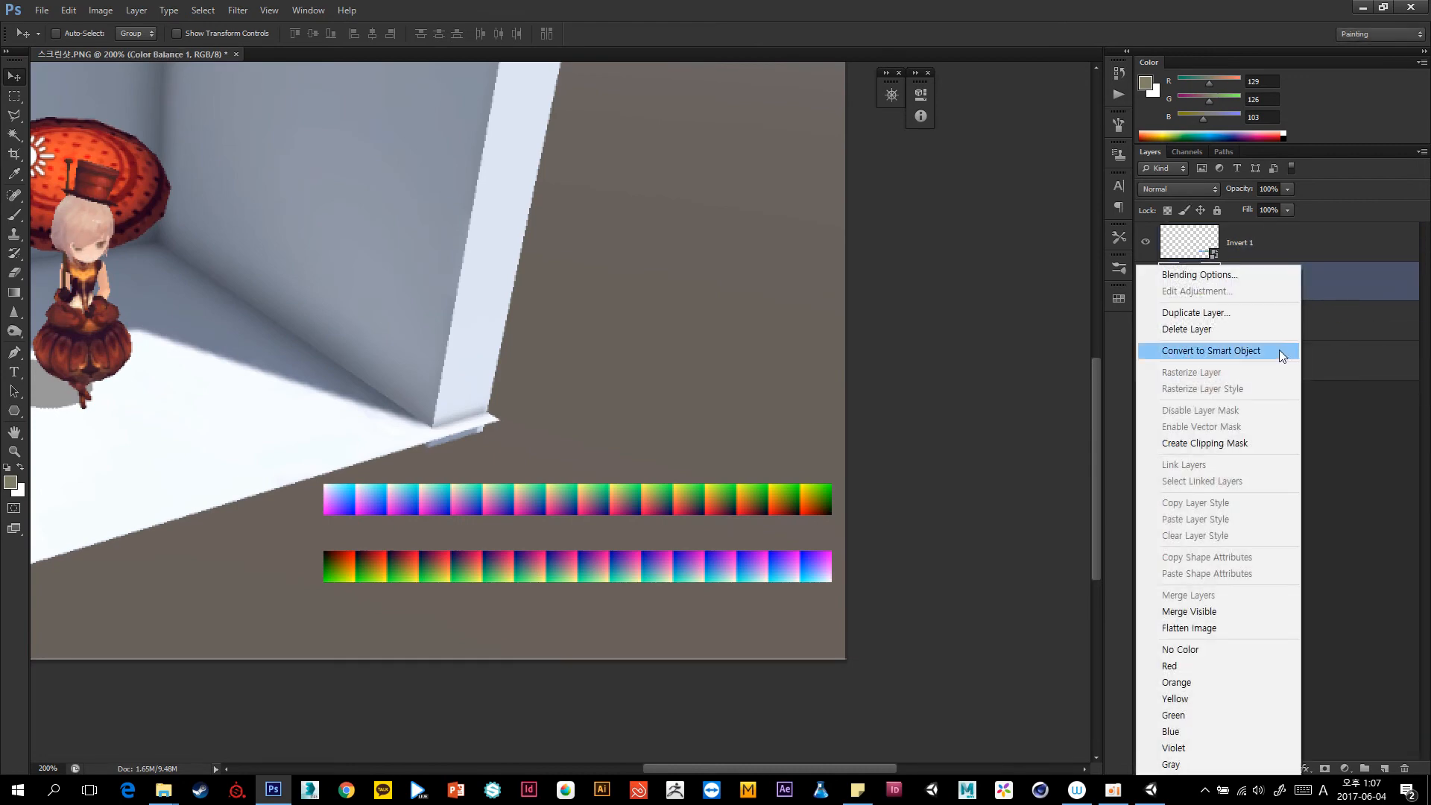
click(1279, 350)
Open the Invert 1 smart object's contents, save a PNG copy named Invert to the desktop, and close the contents document.
double_click(1185, 246)
key(ctrl+alt+s)
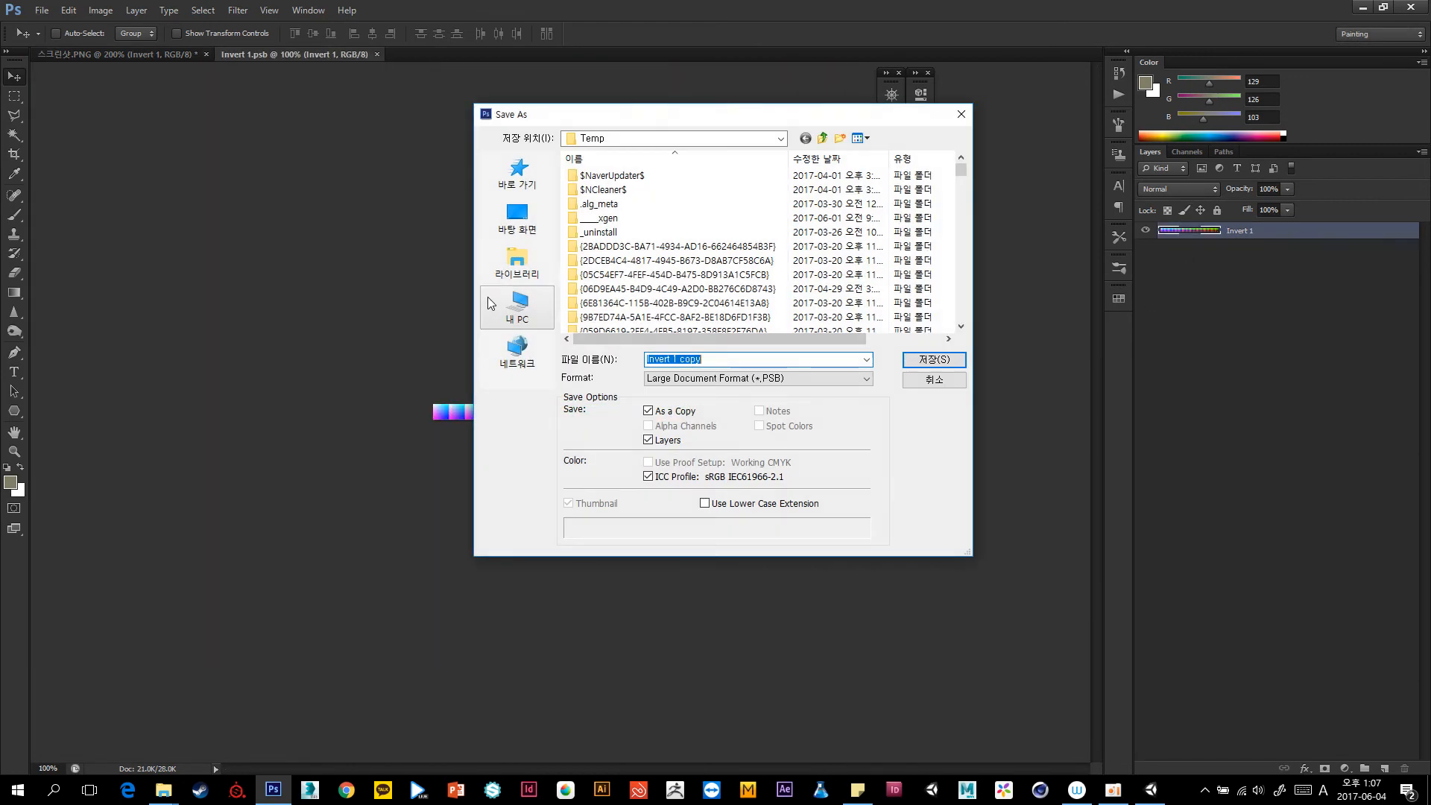
click(516, 217)
click(700, 378)
click(716, 525)
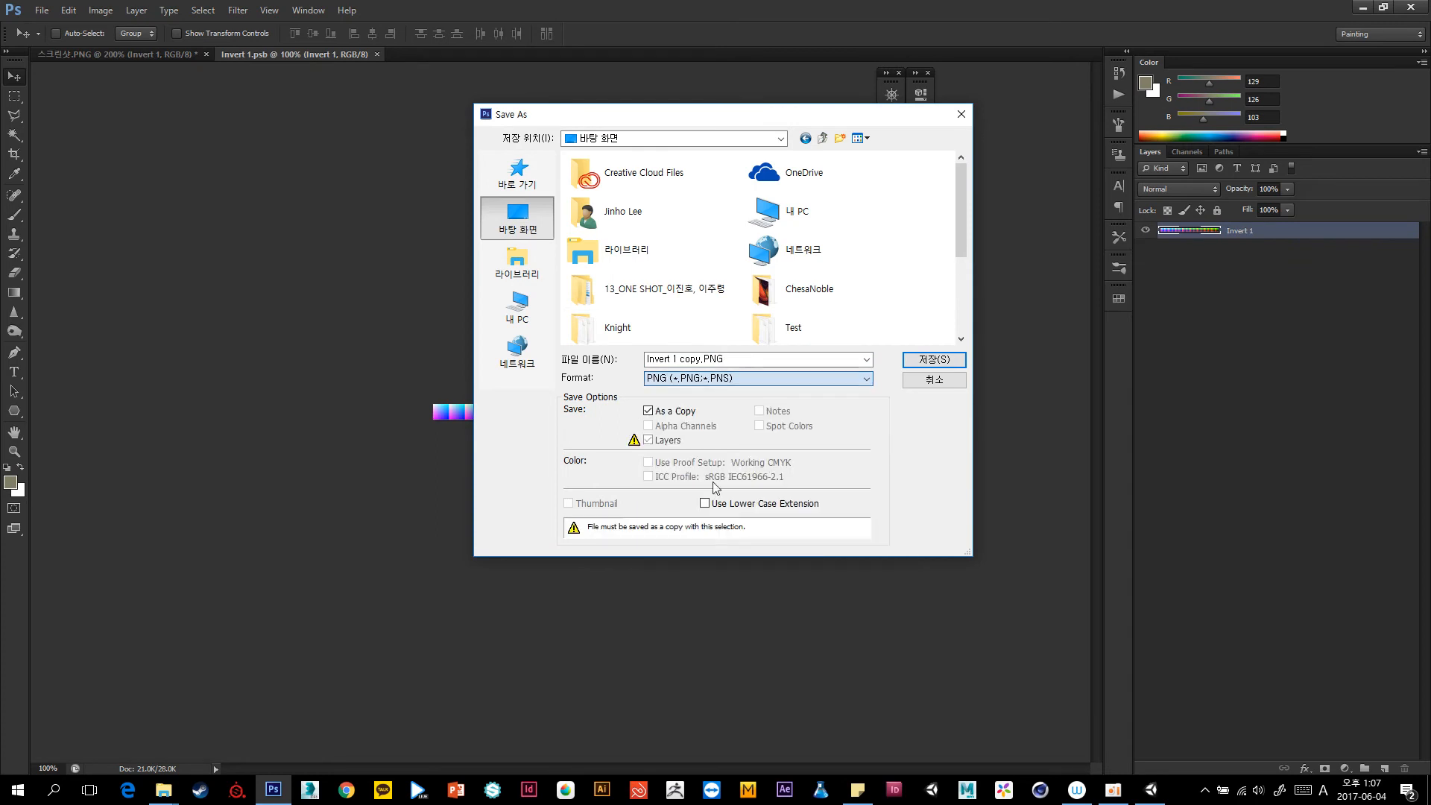
double_click(757, 360)
text(Invert)
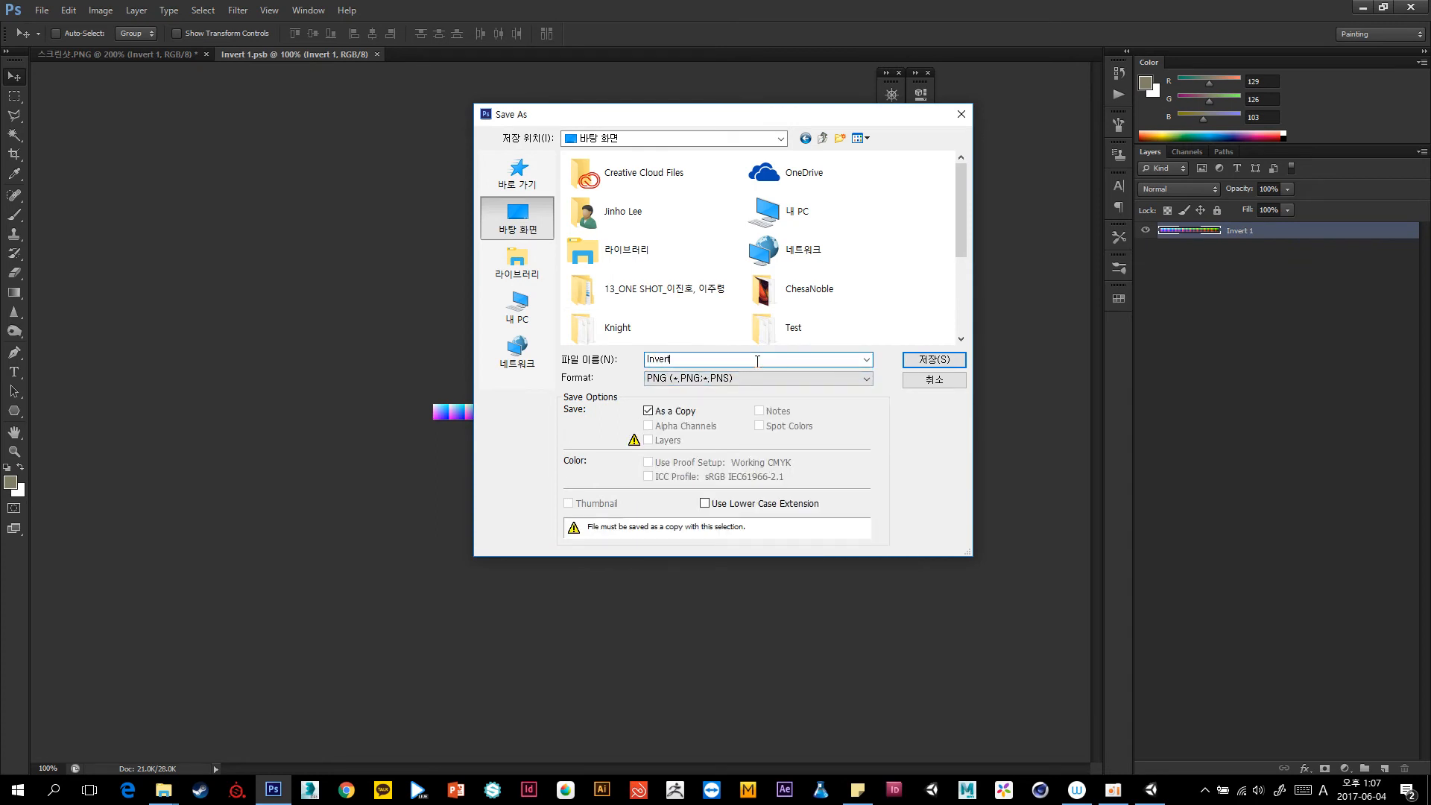
key(Return)
key(Return)
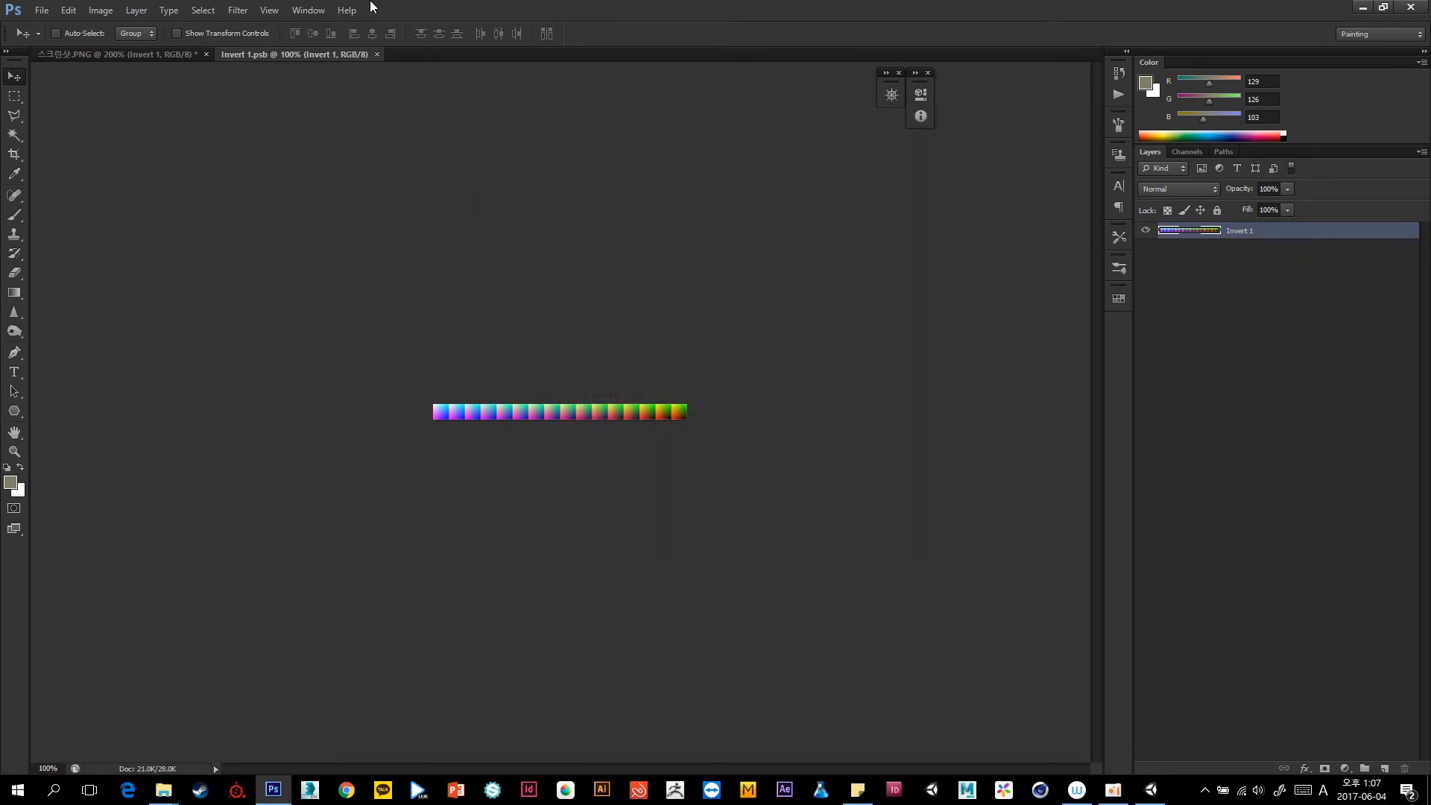
click(375, 54)
Open the Color Balance 1 smart object's contents, save a PNG copy named Color to the desktop, and close that document.
double_click(1174, 280)
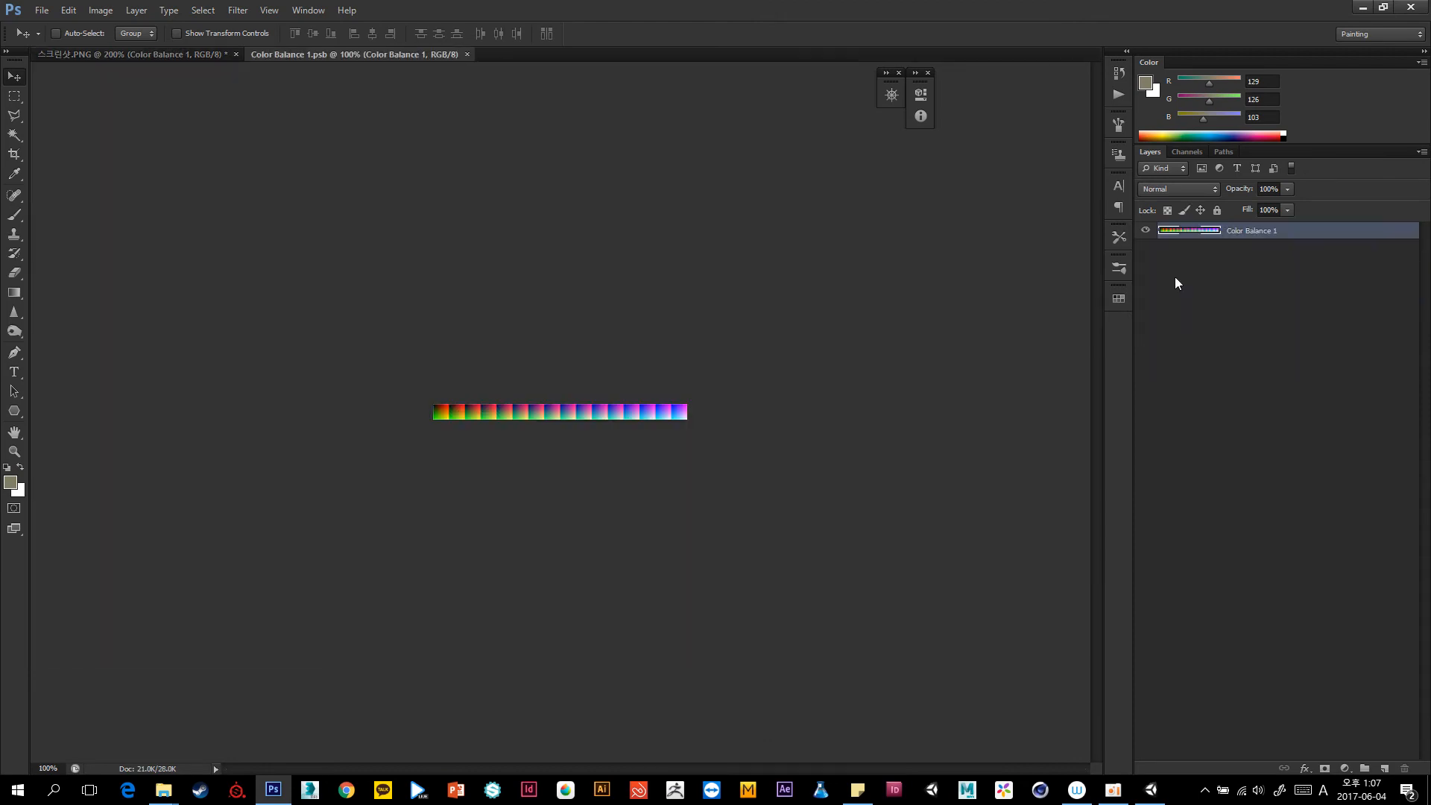
key(ctrl+shift+s)
click(517, 216)
click(757, 378)
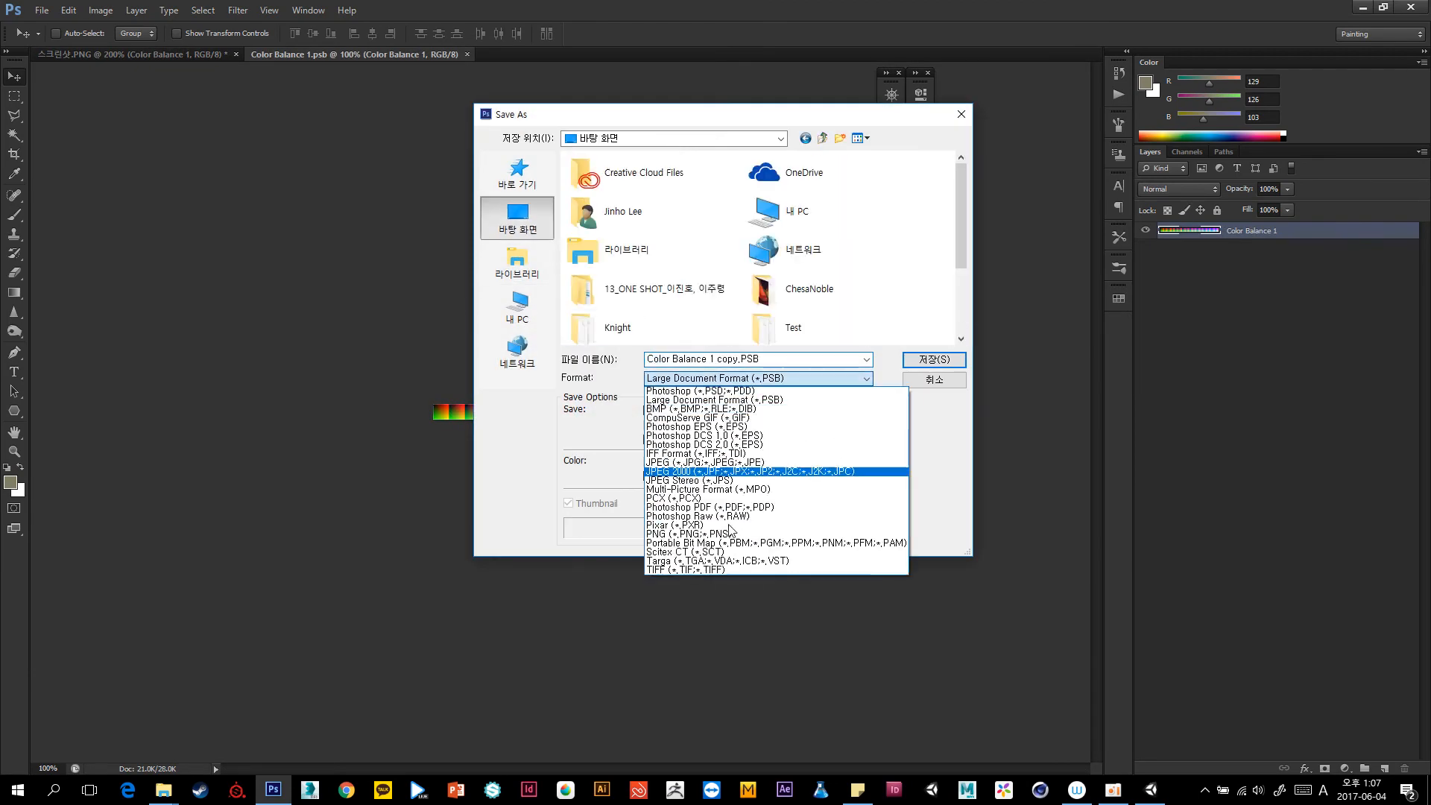
click(674, 533)
double_click(775, 359)
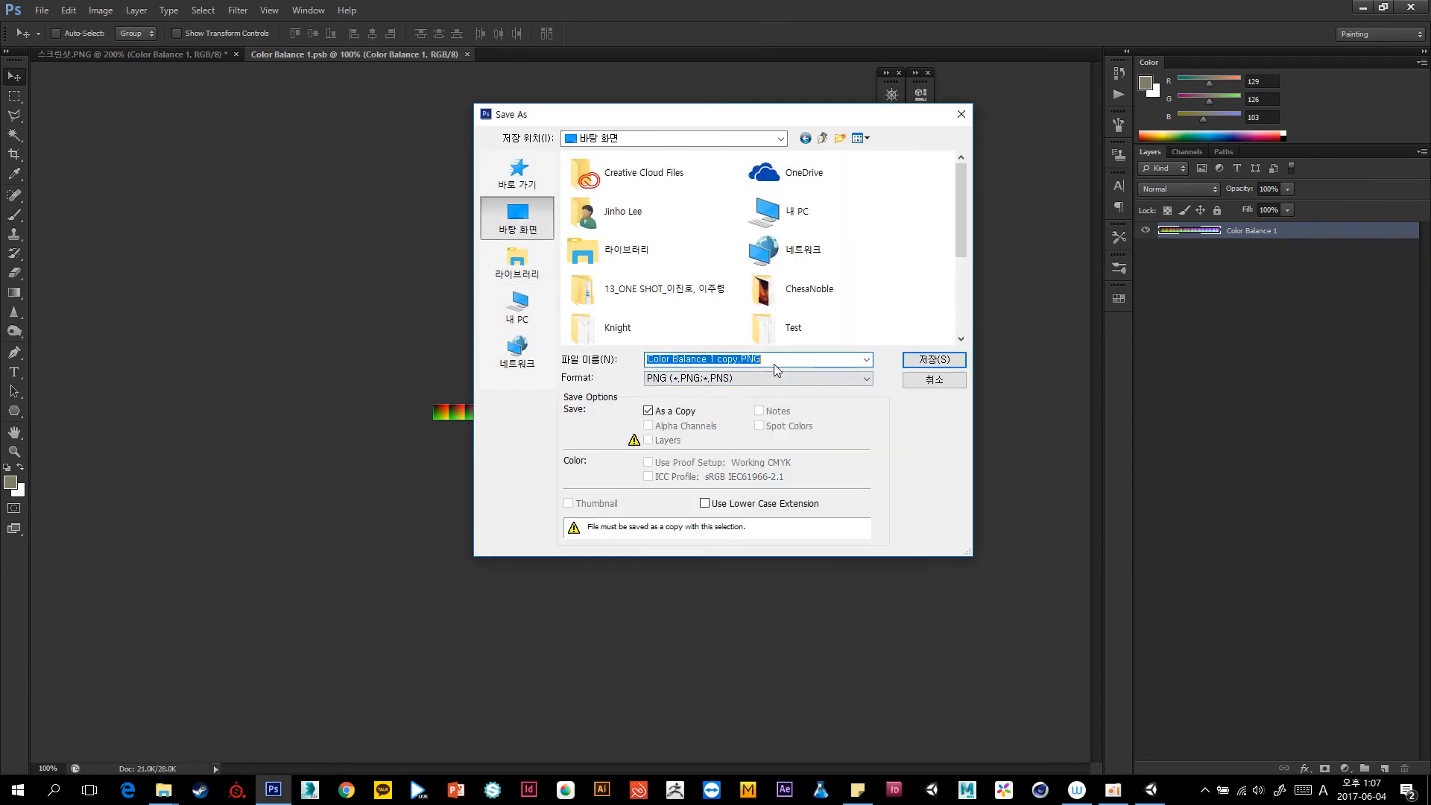
text(Color)
key(Return)
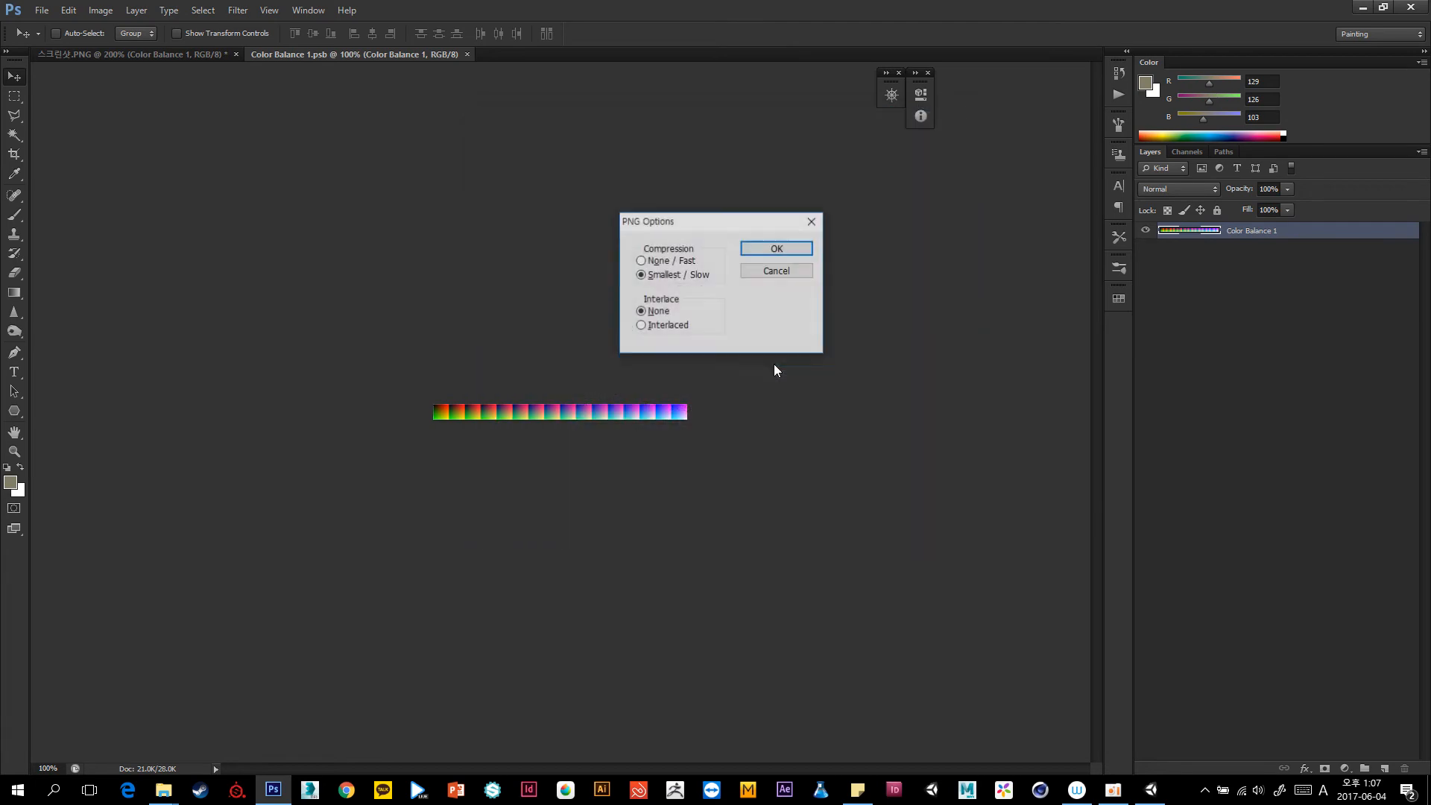
key(Return)
click(466, 54)
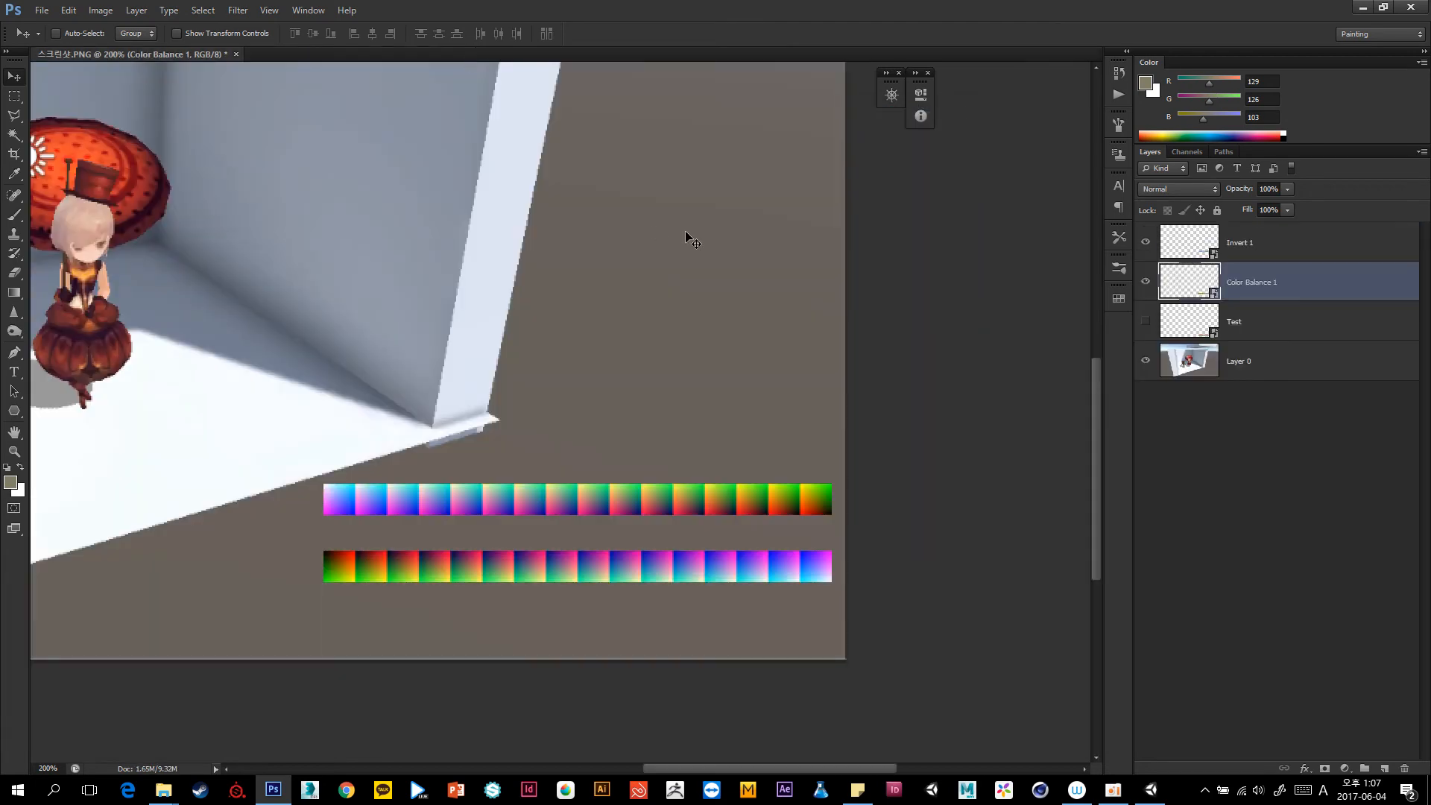
Reveal the desktop behind the Photoshop window and rename the Invert image file as LookUp_Invert.
double_click(647, 8)
click(97, 181)
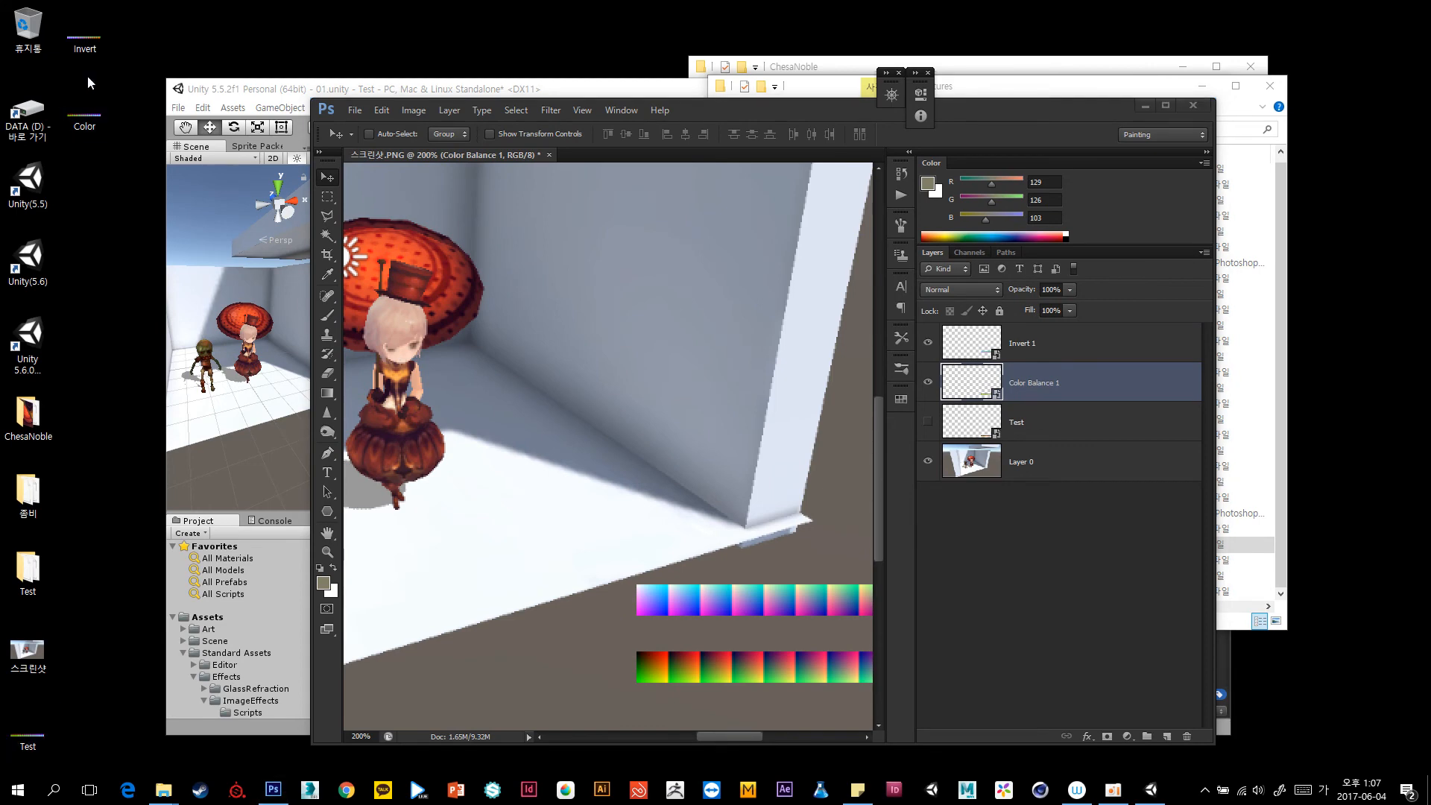
click(84, 46)
key(F2)
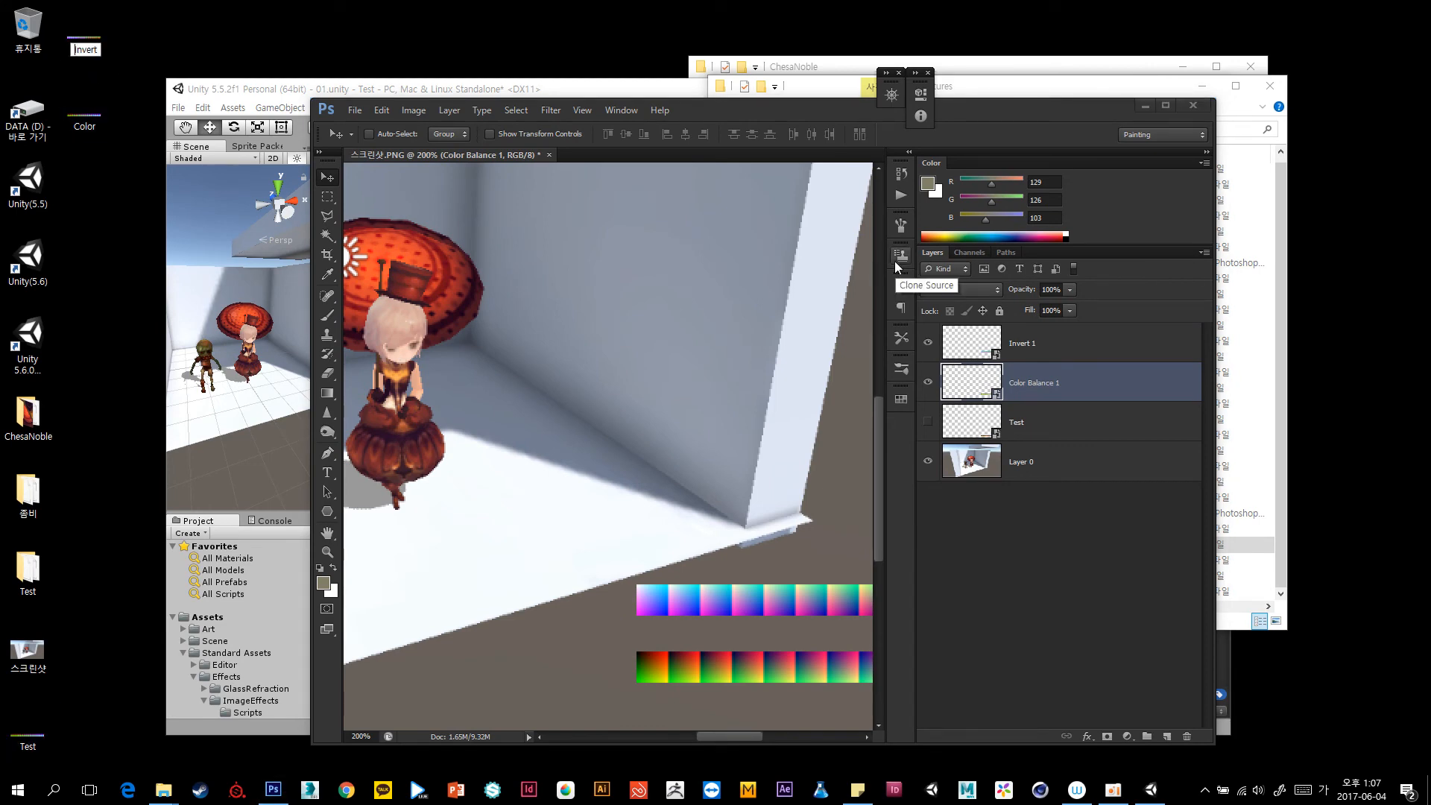
key(Hangul)
text(LookUp)
key(Return)
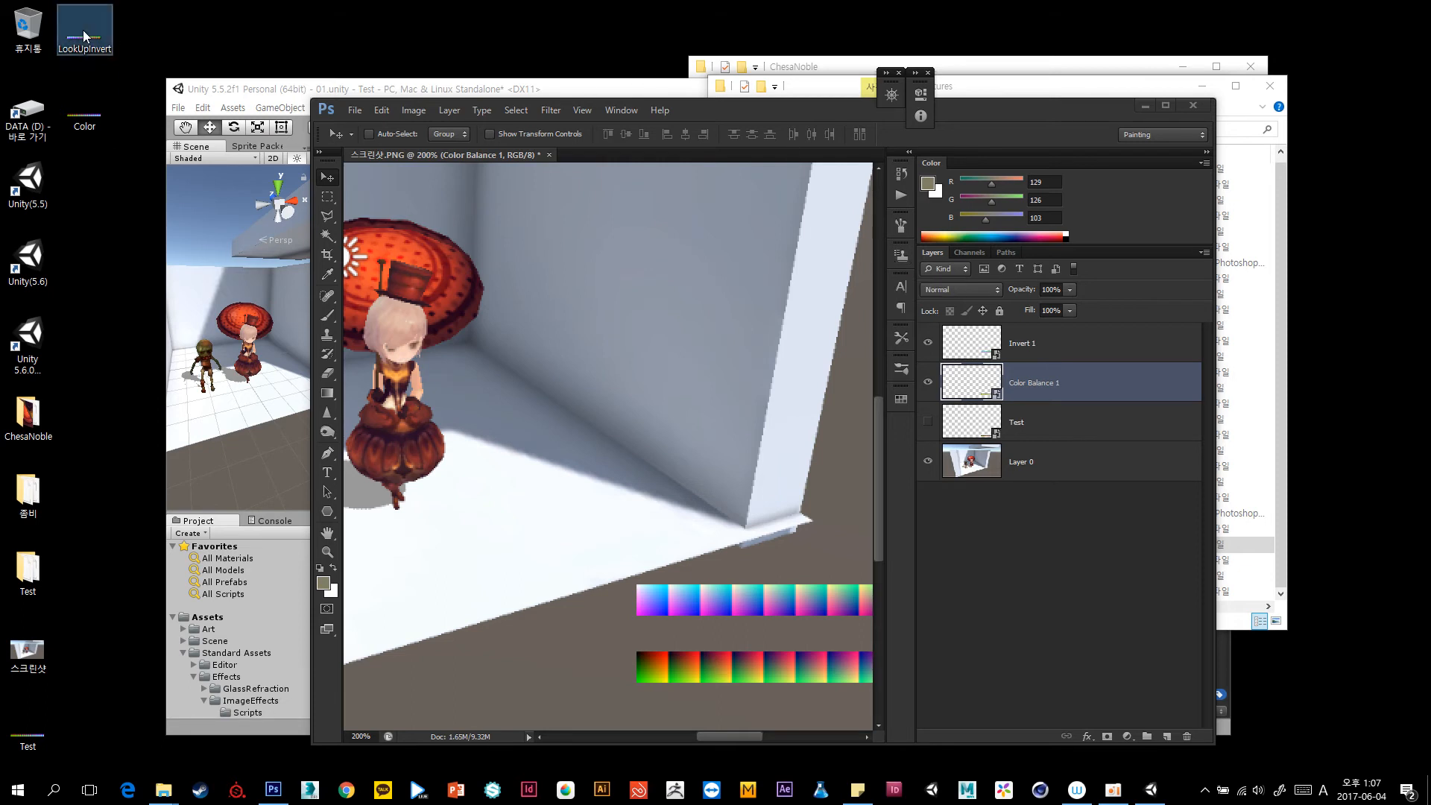
key(F2)
key(Home)
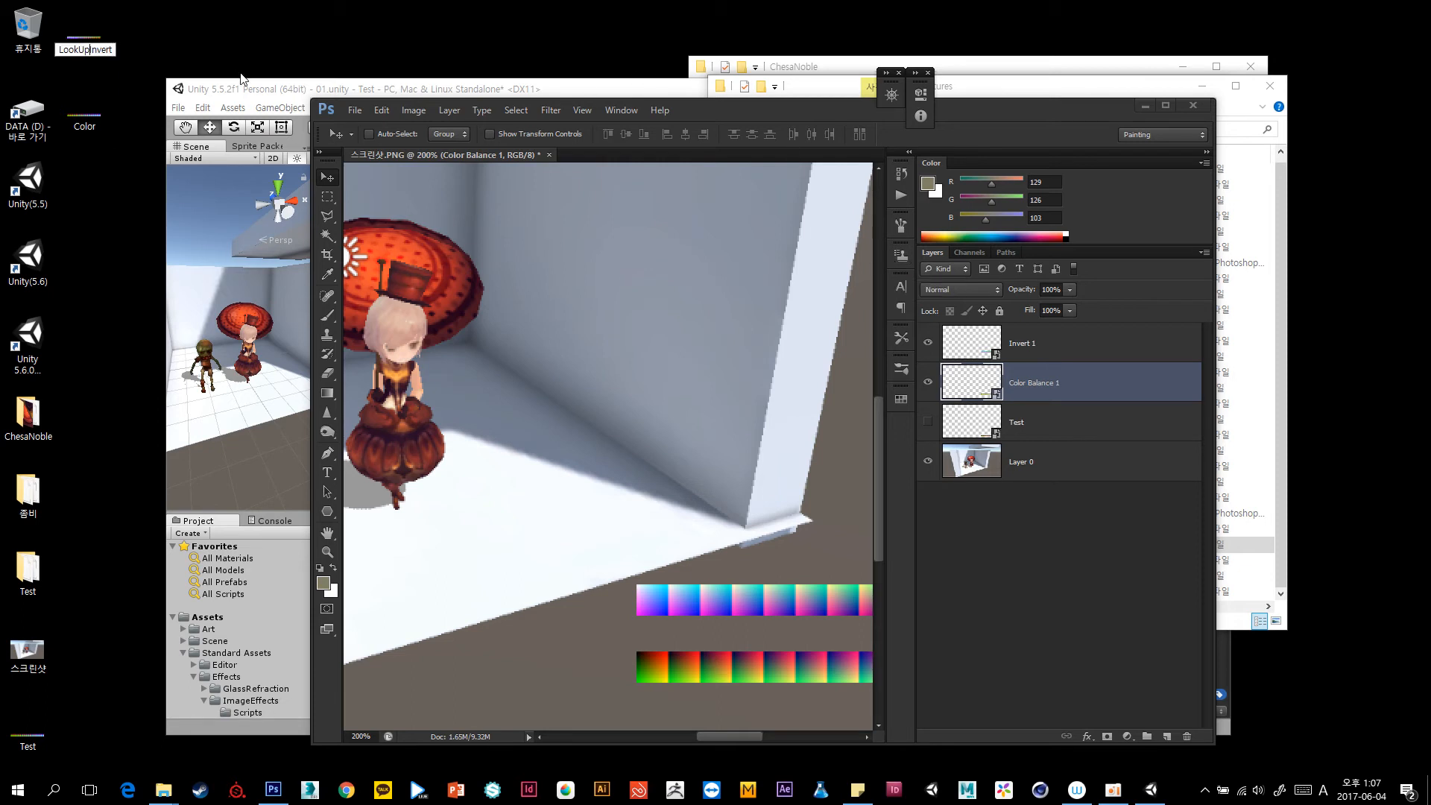
text(_)
key(Return)
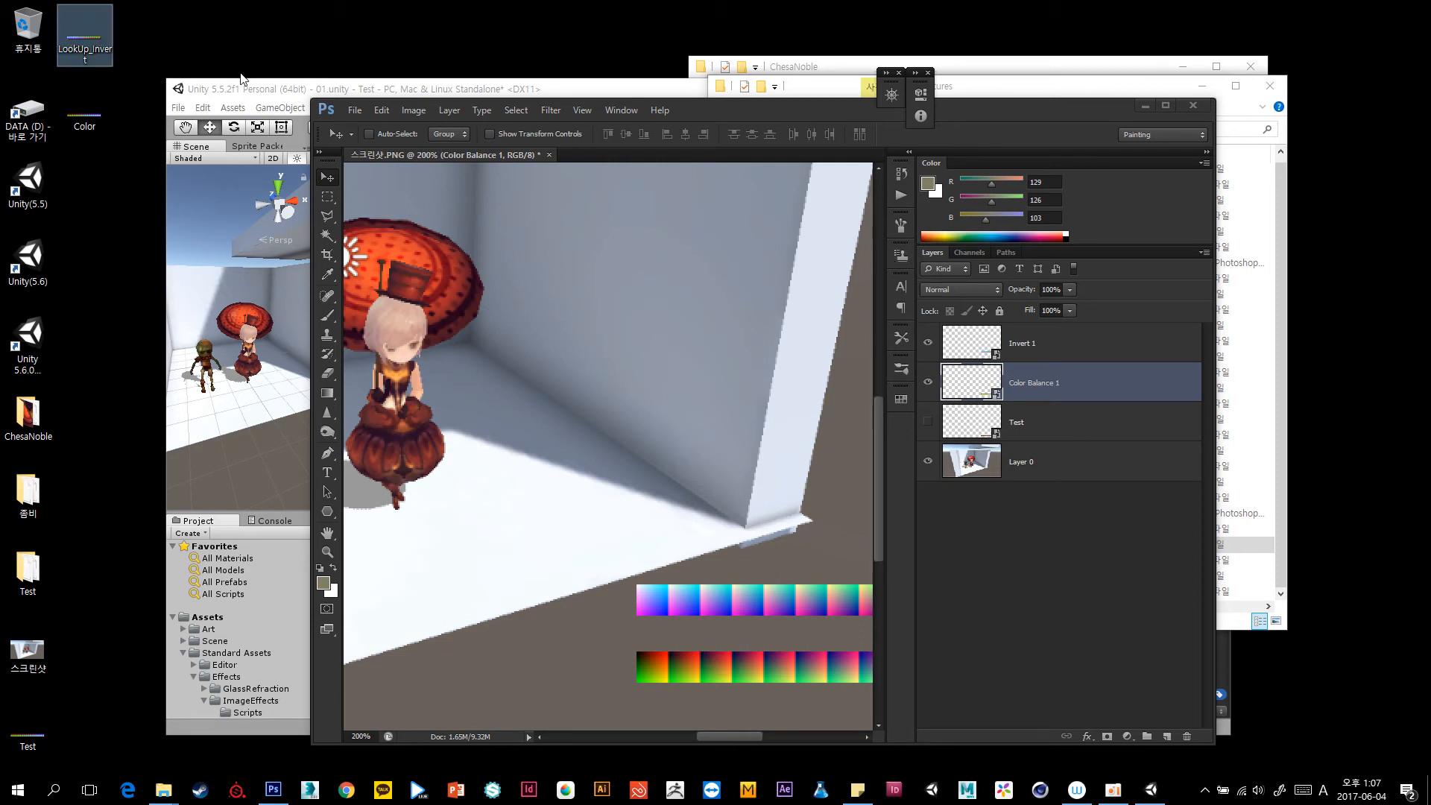
Rename the Color image file on the desktop as LookUp_Color.
click(102, 133)
key(F2)
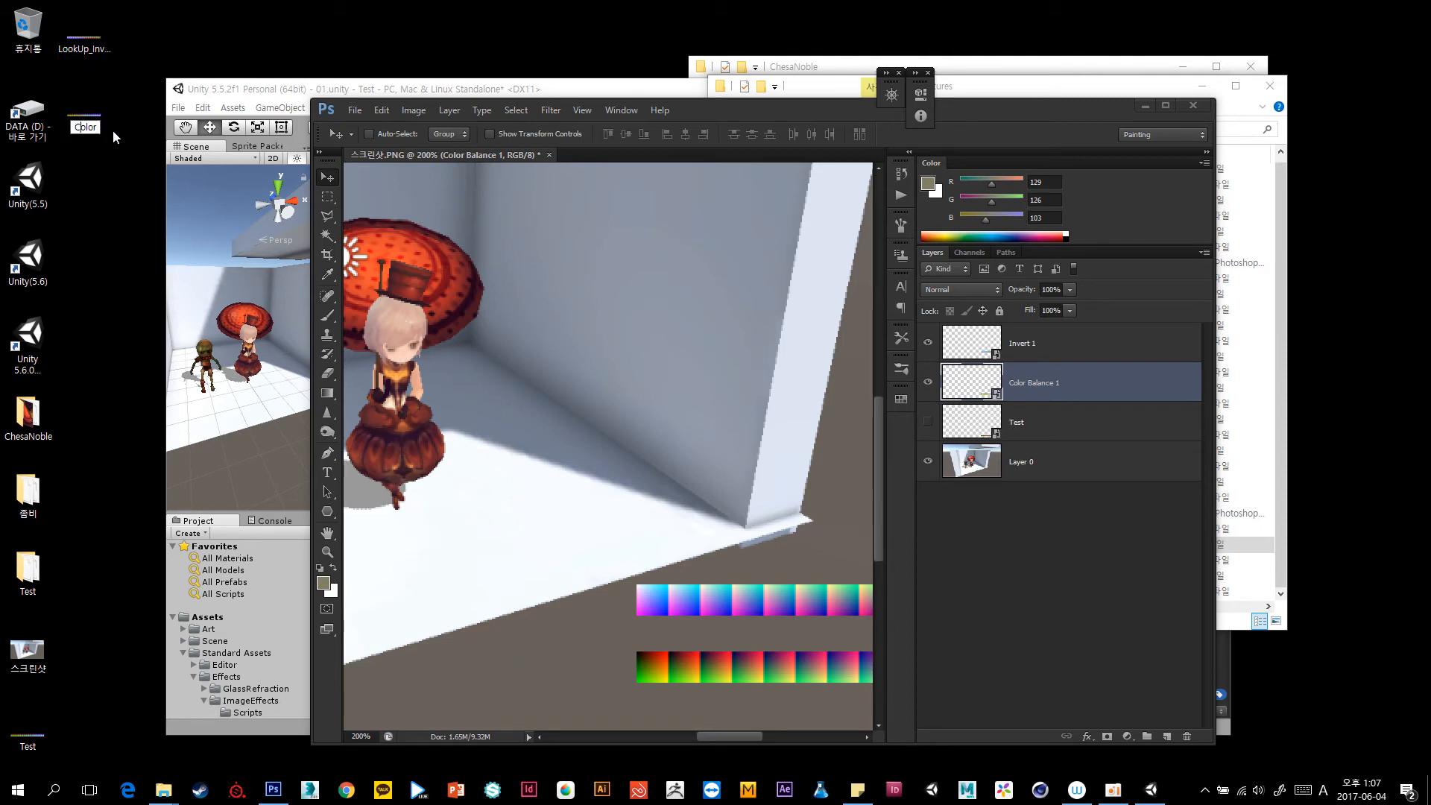
text(LookUp_)
key(Return)
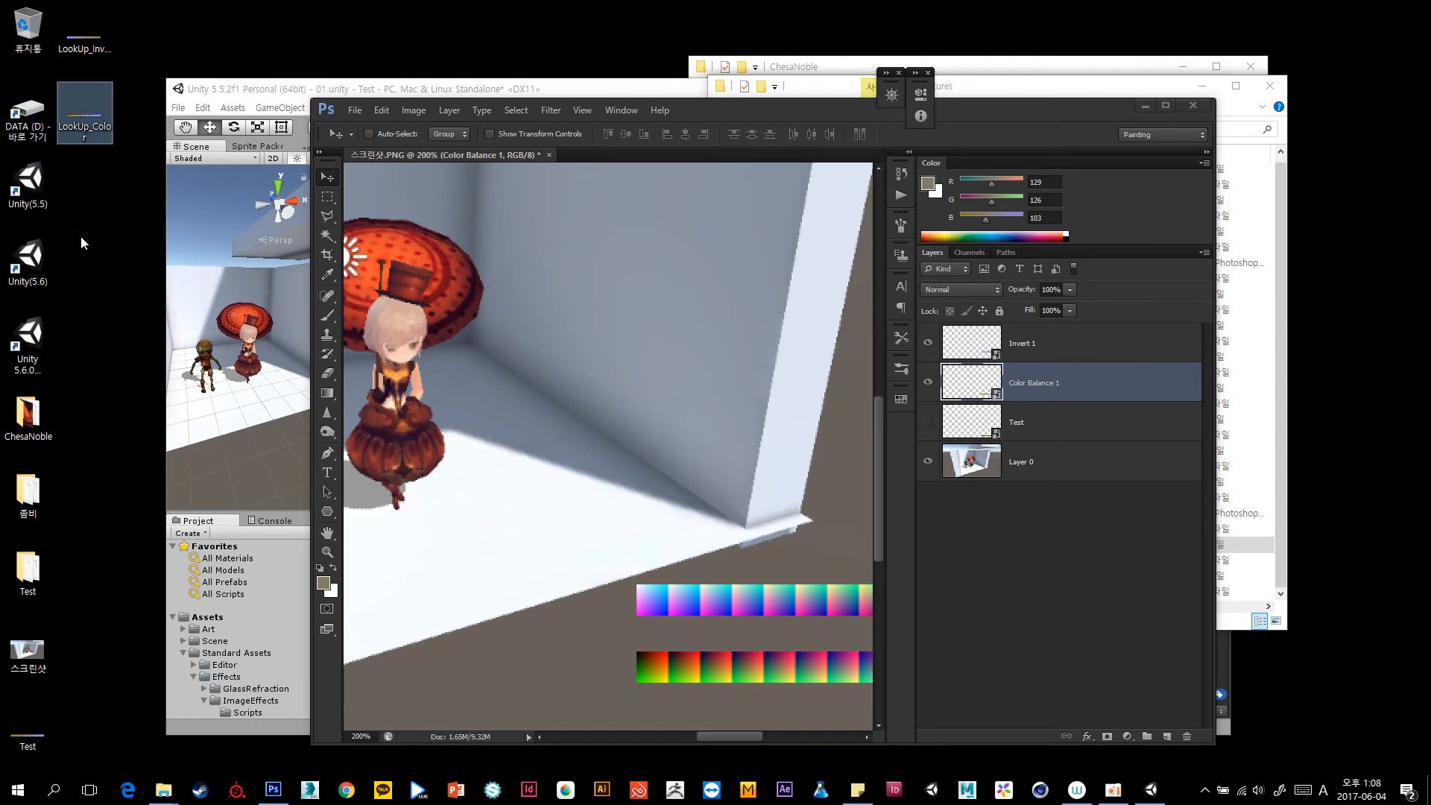
Switch to Unity, import LookUp_Invert and LookUp_Color from the desktop into the ImageEffects Textures folder, and maximize the editor.
click(297, 92)
drag(95, 188, 648, 663)
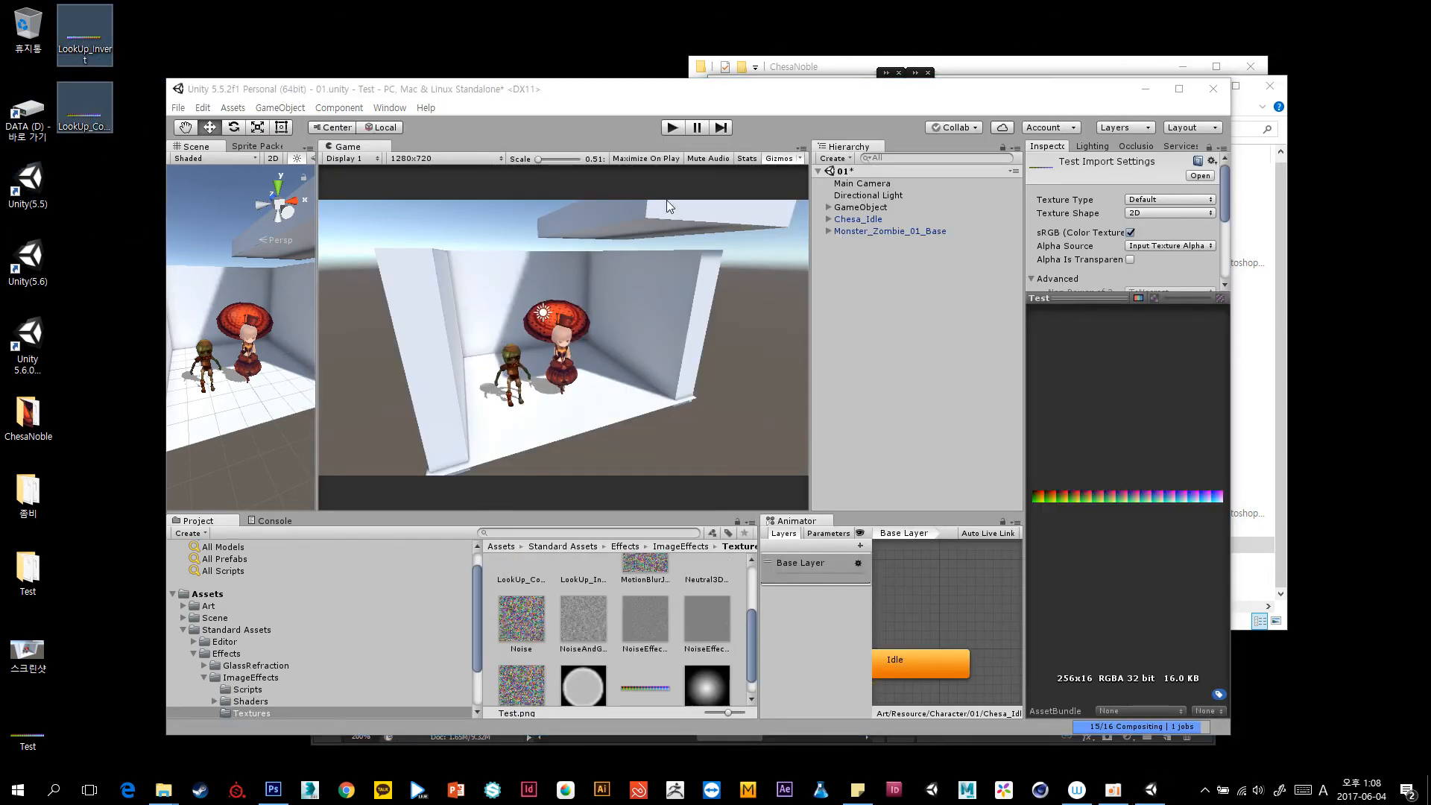
double_click(637, 89)
click(642, 714)
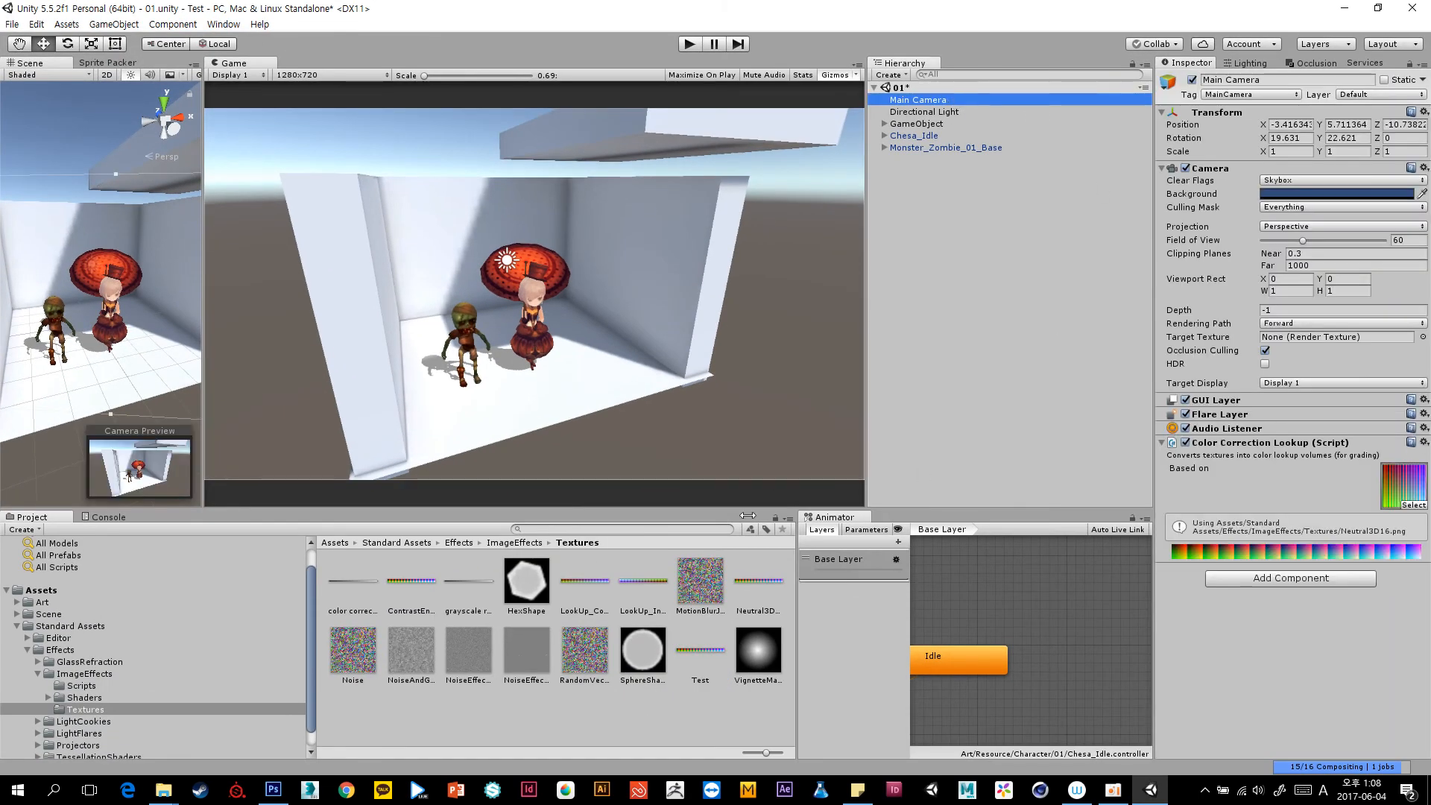
Move the LookUp_Color, LookUp_Invert and Test textures into the Art/Resource/Texture&Mat folder and open that folder.
click(585, 589)
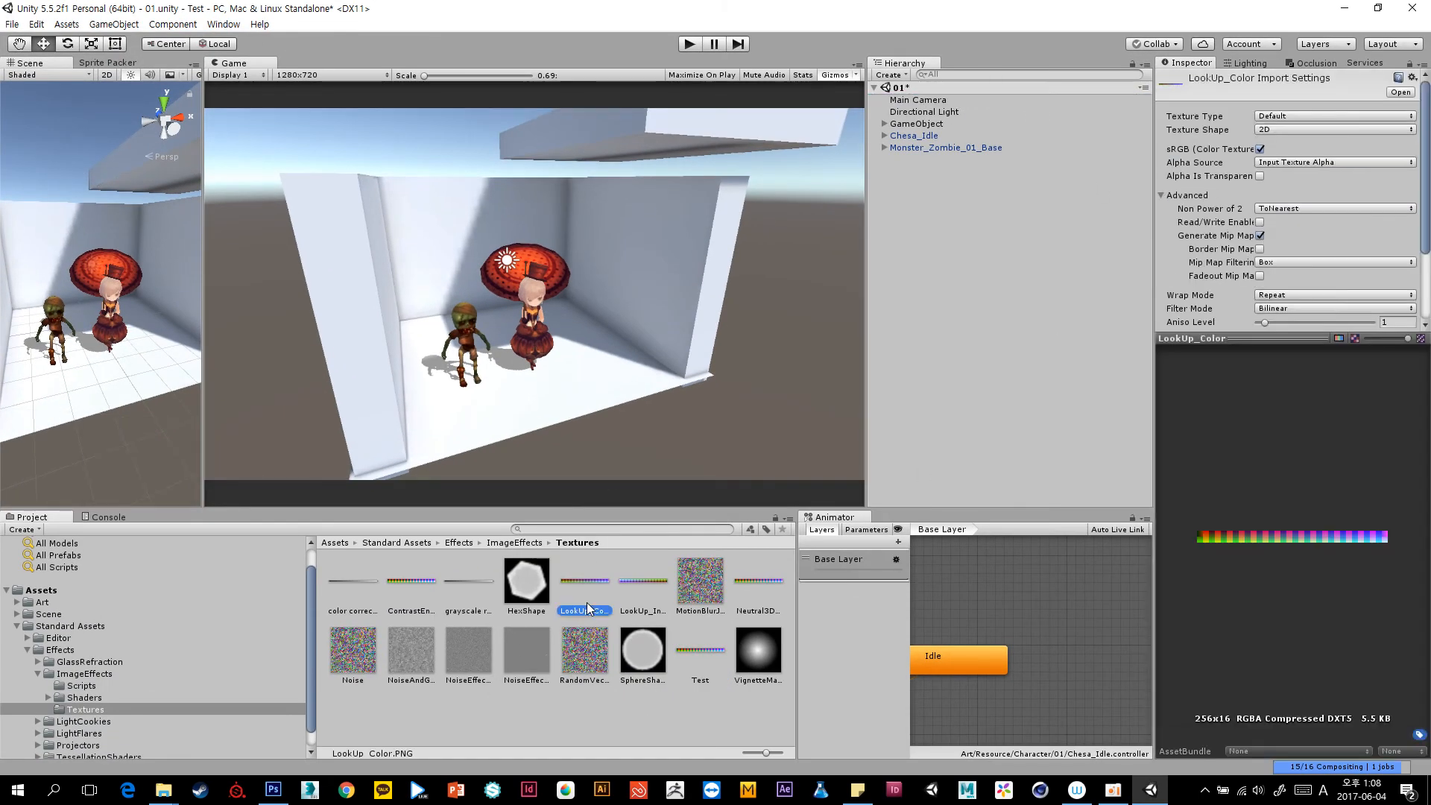
ctrl+click(643, 588)
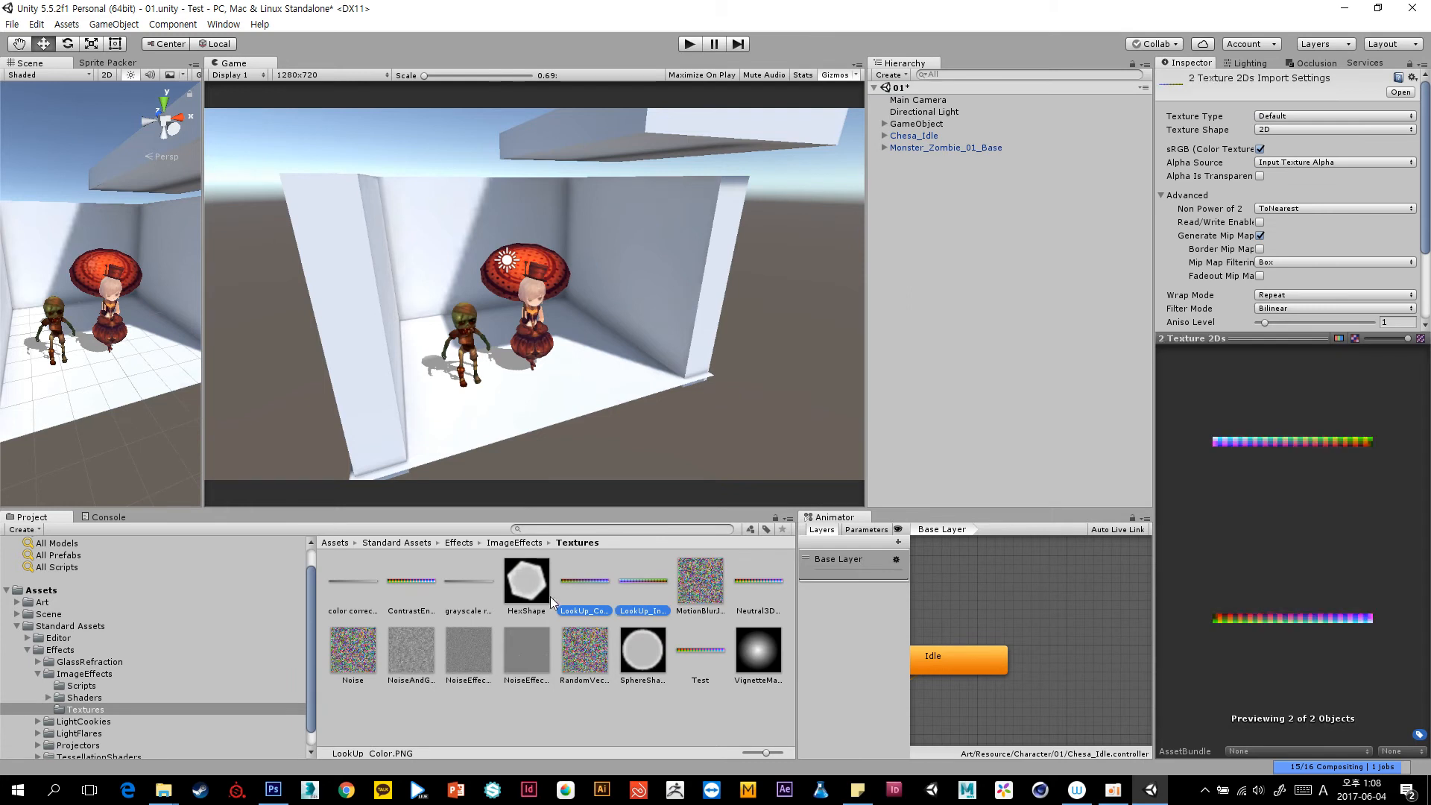
click(17, 602)
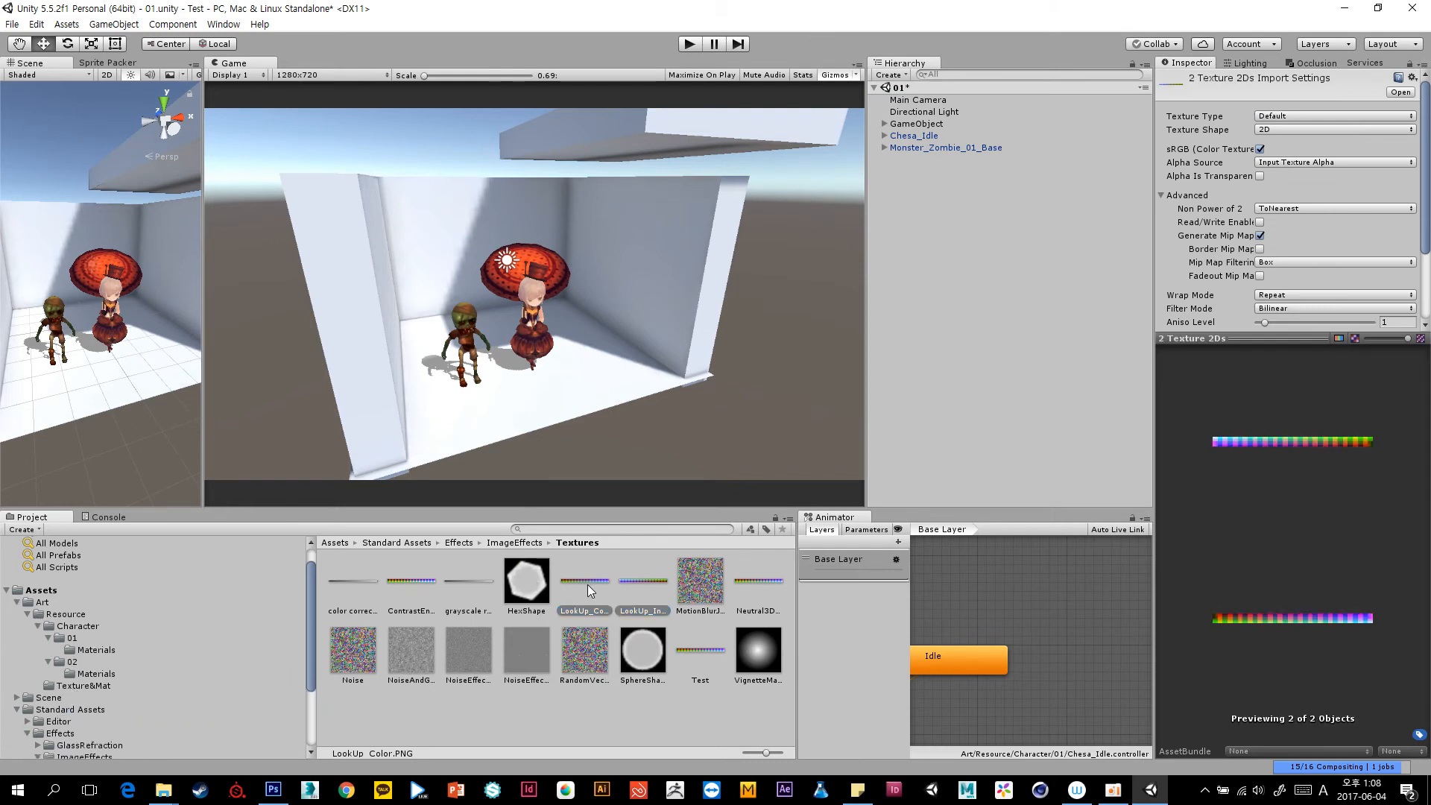
drag(587, 584, 113, 687)
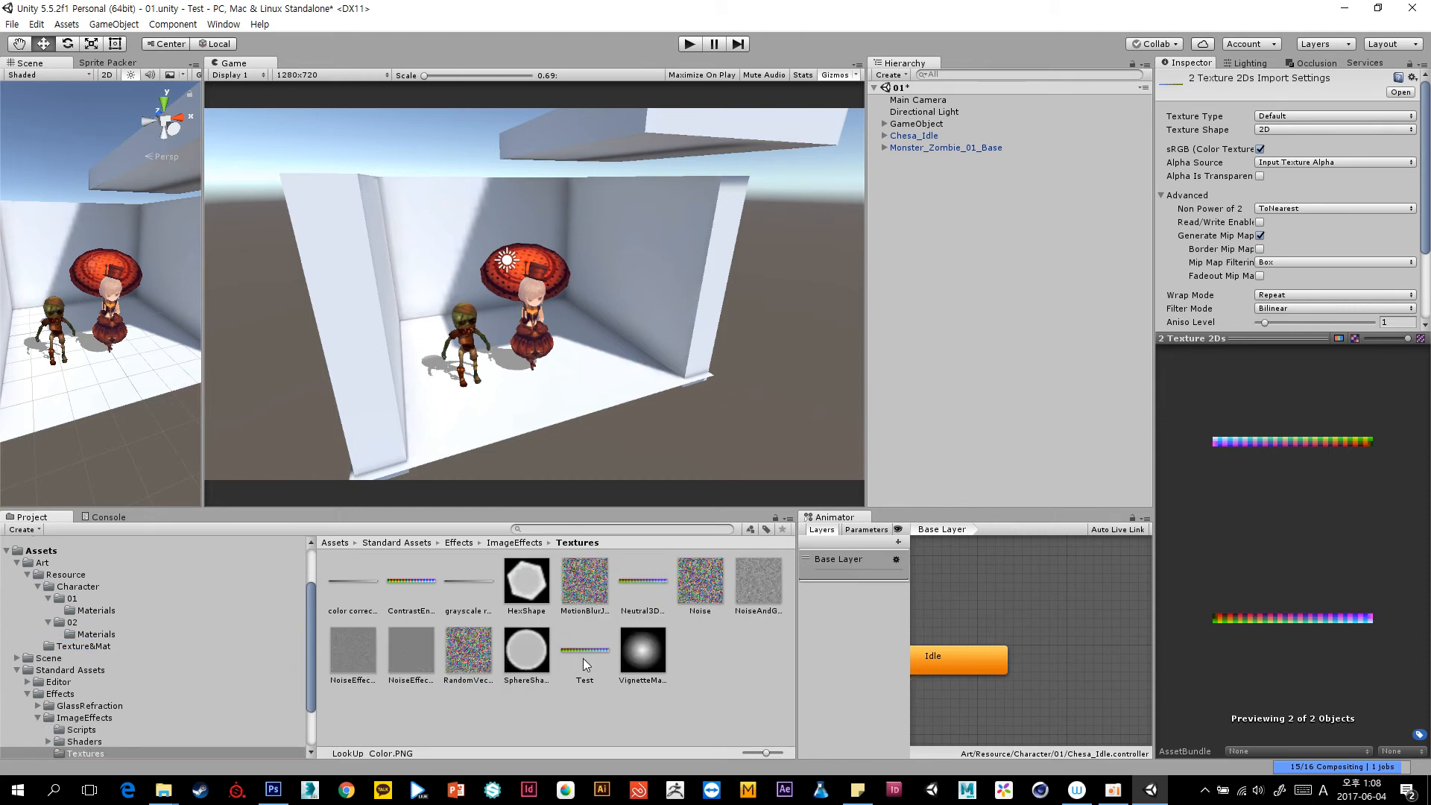
drag(582, 658, 159, 648)
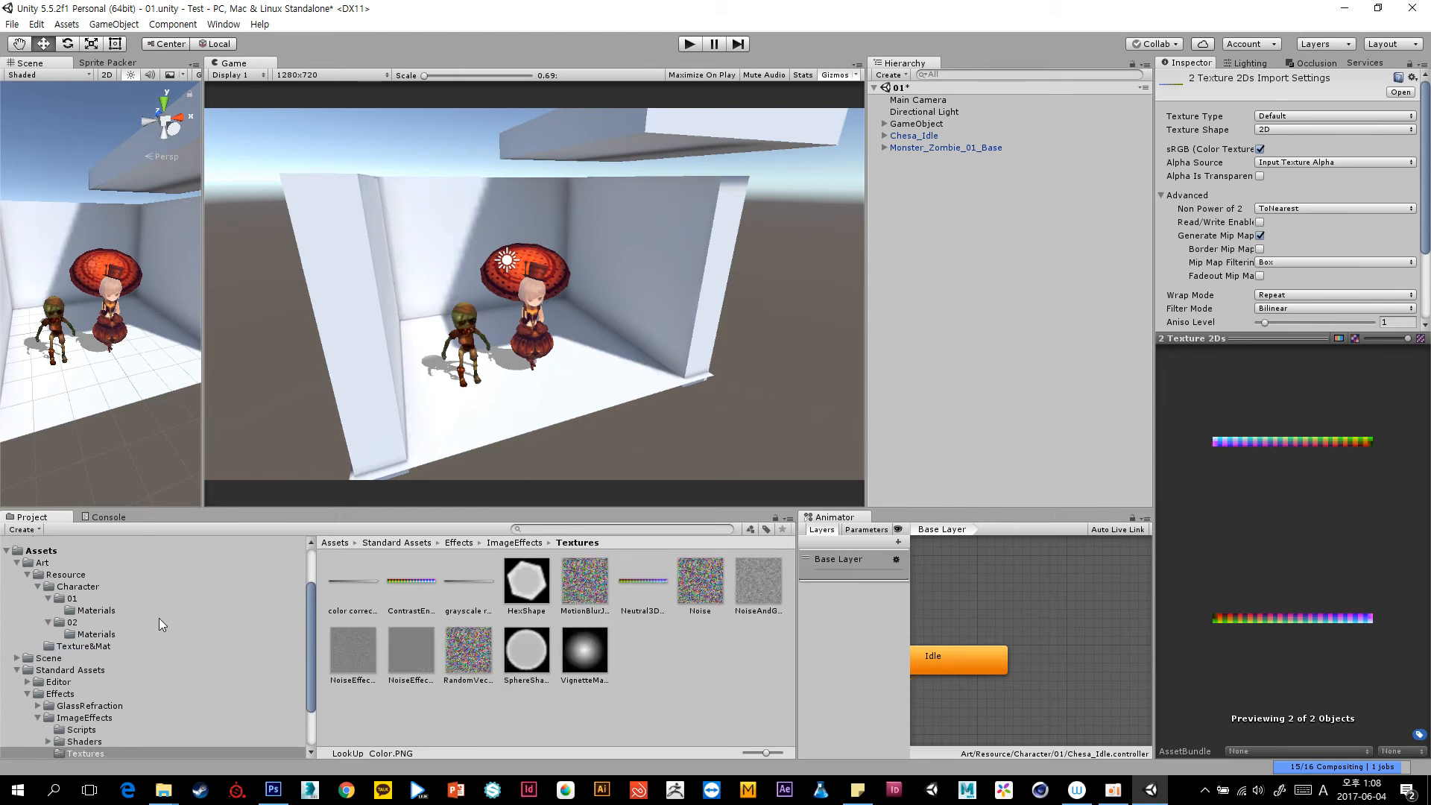
click(135, 647)
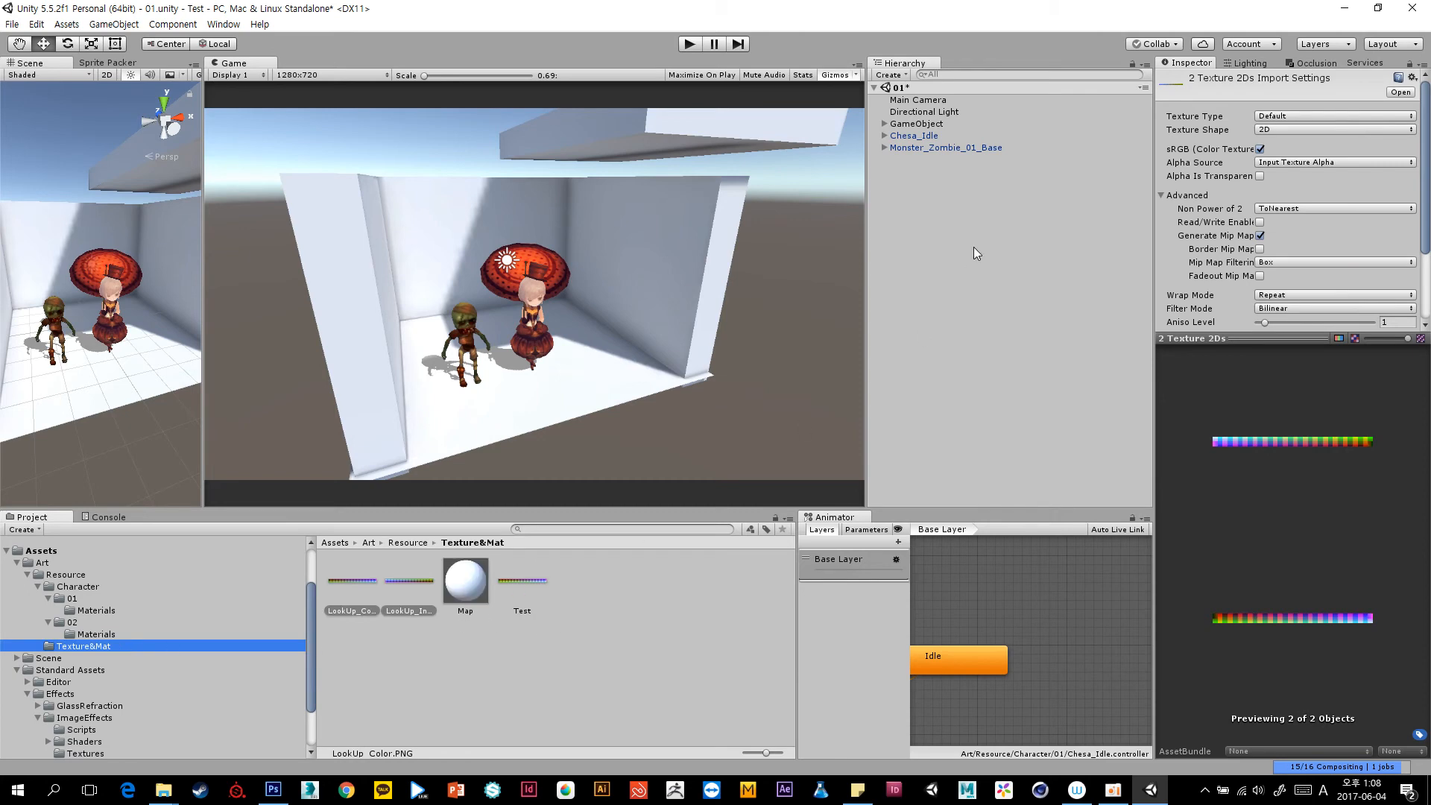
Assign LookUp_Invert as the Main Camera's Color Correction Lookup source texture, then convert and apply it.
click(941, 99)
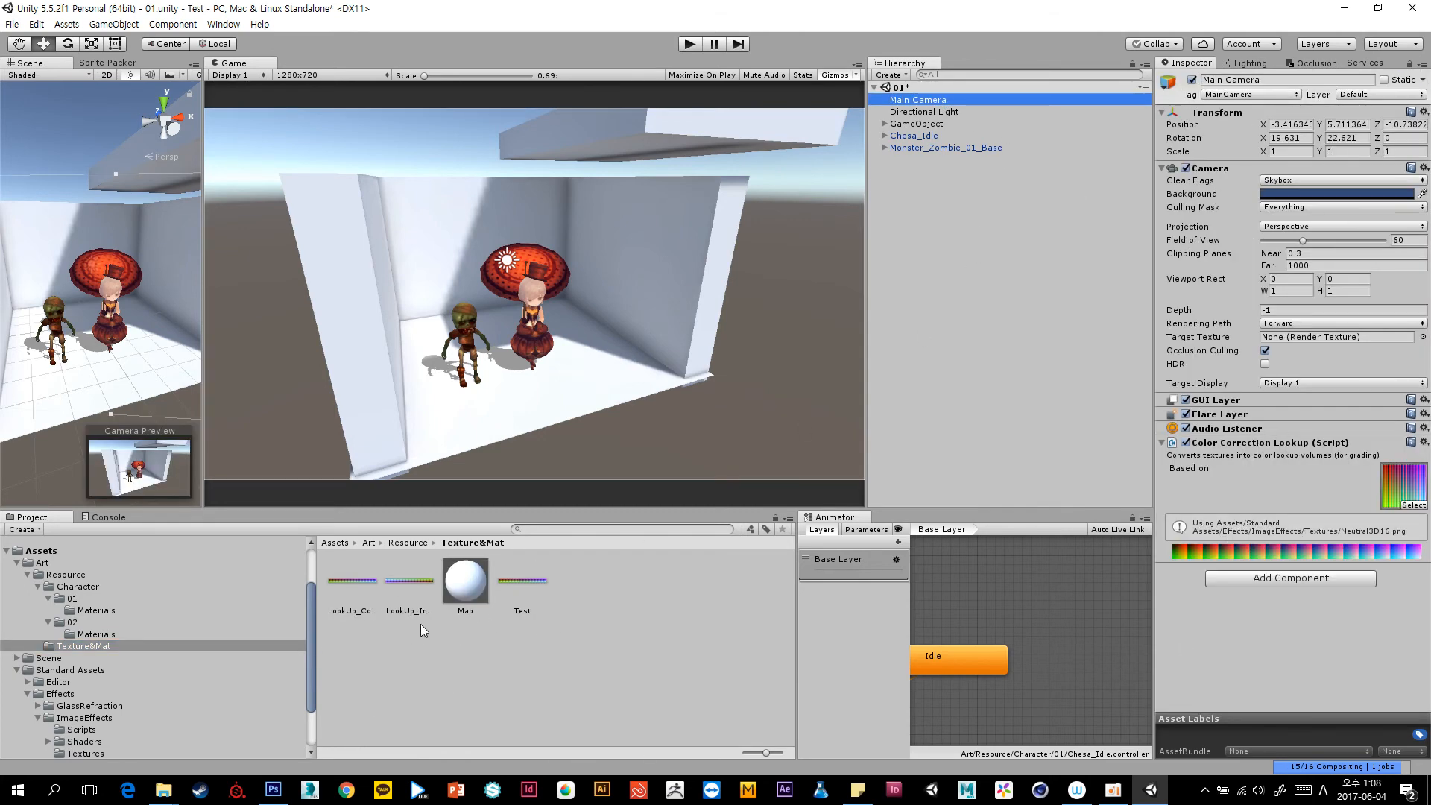
click(409, 590)
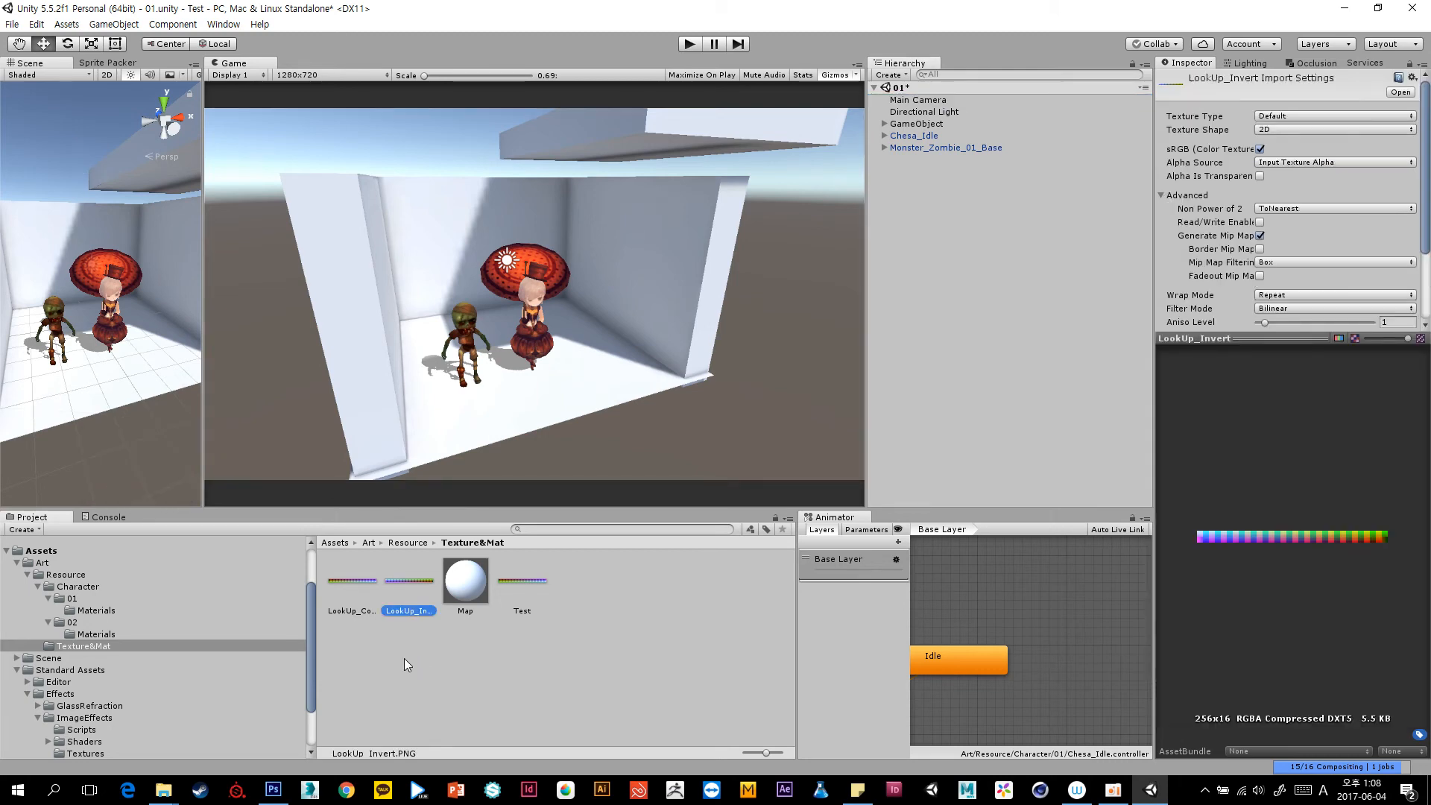
click(928, 101)
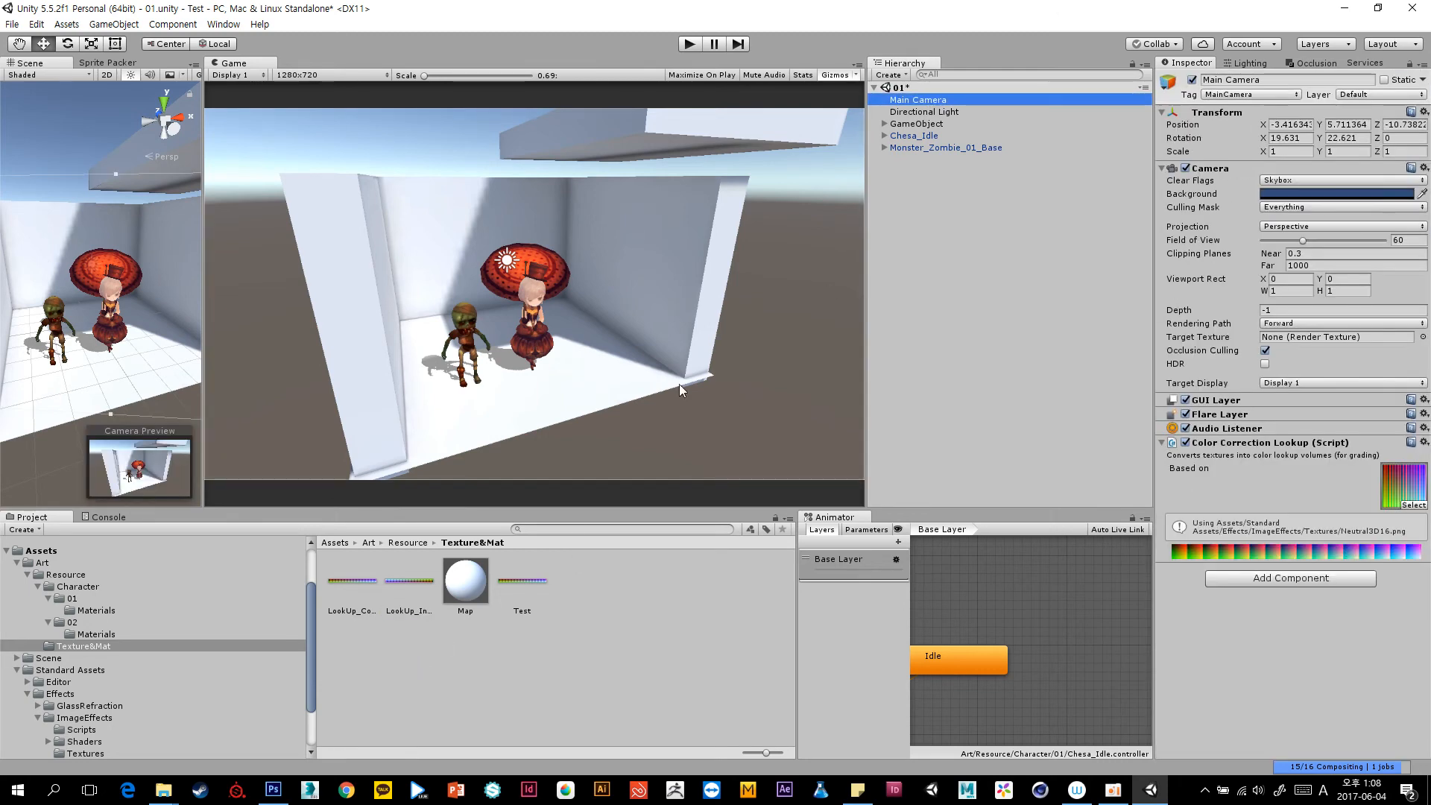
drag(419, 587, 1395, 488)
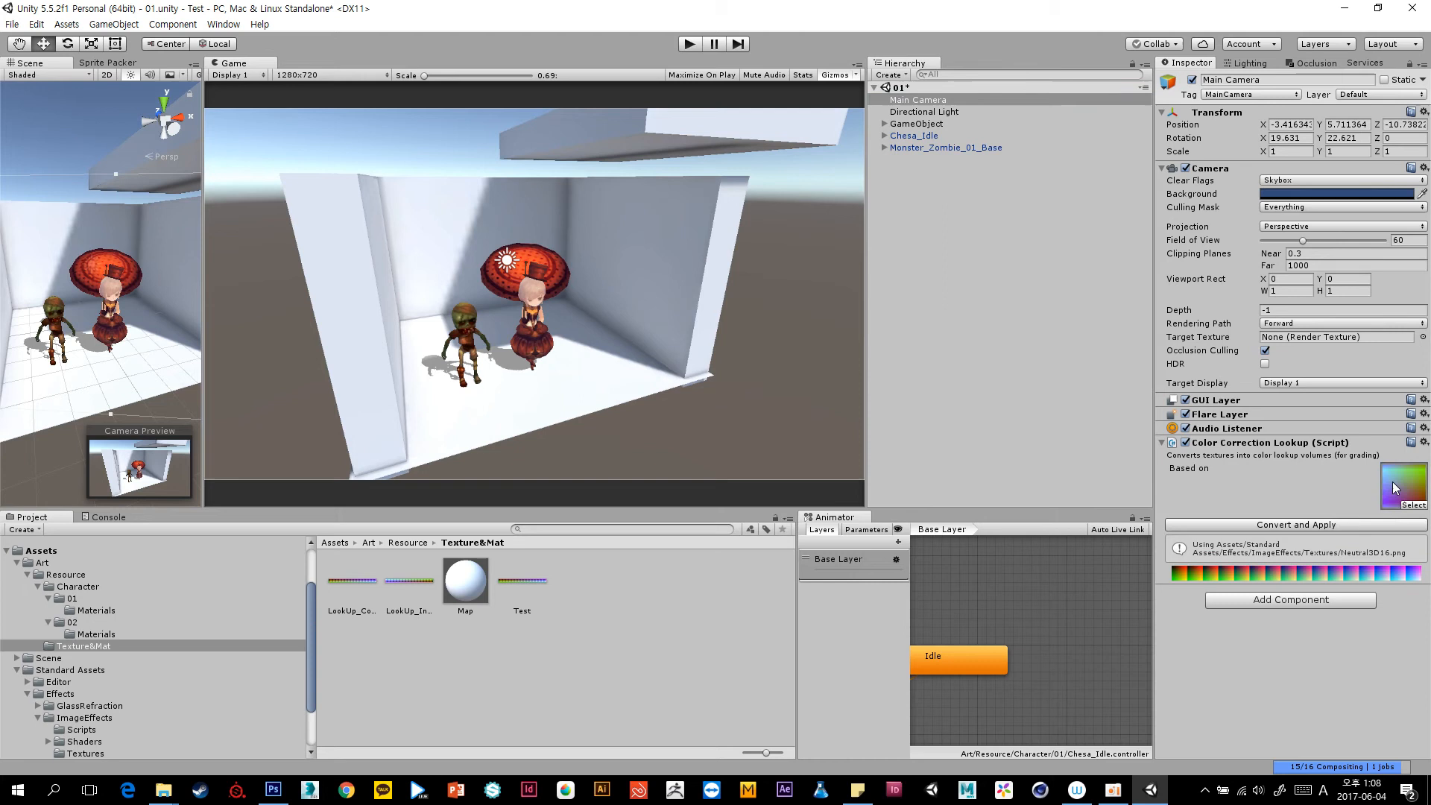
click(1316, 524)
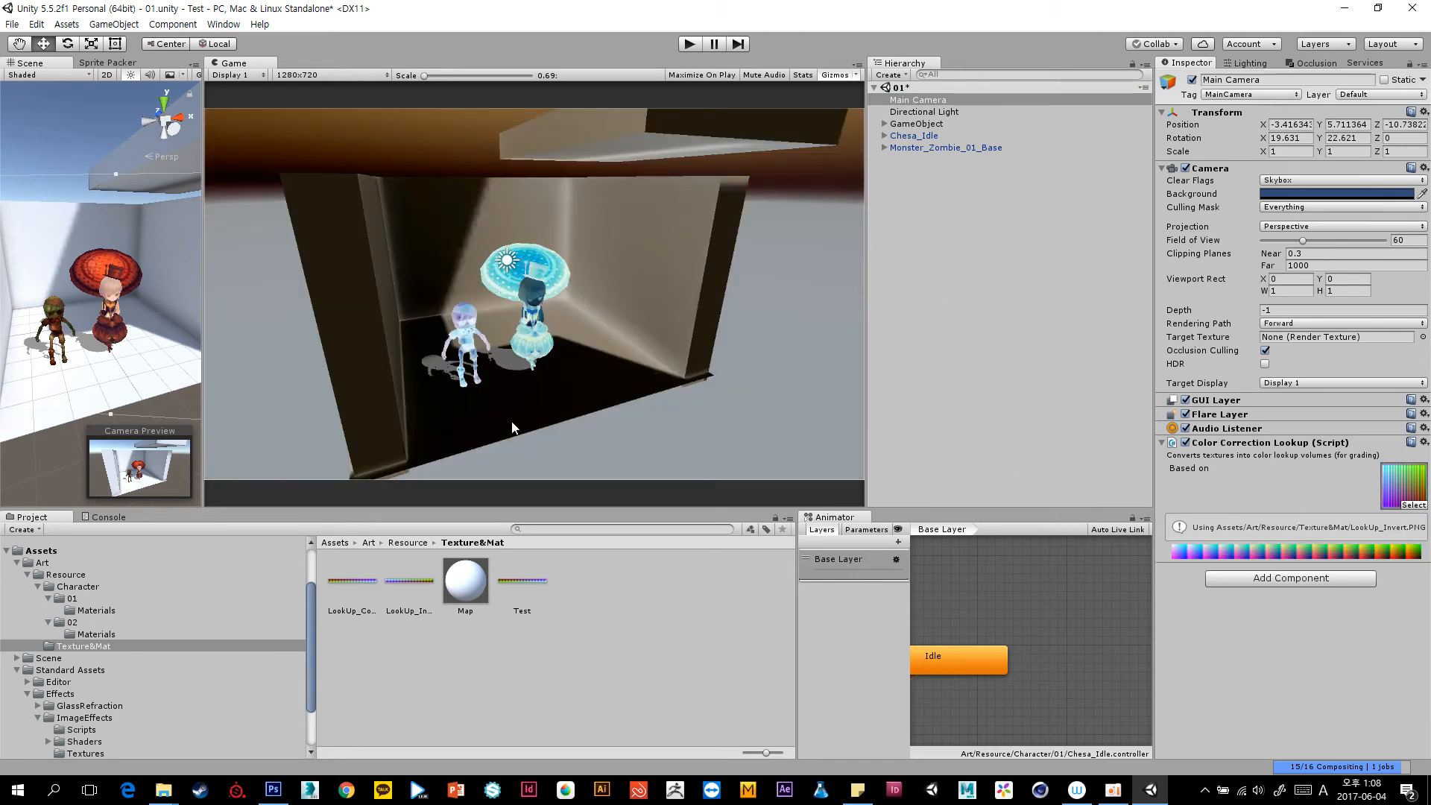
Replace the Main Camera's Color Correction Lookup source with LookUp_Color, convert and apply it, and deselect the camera.
double_click(356, 589)
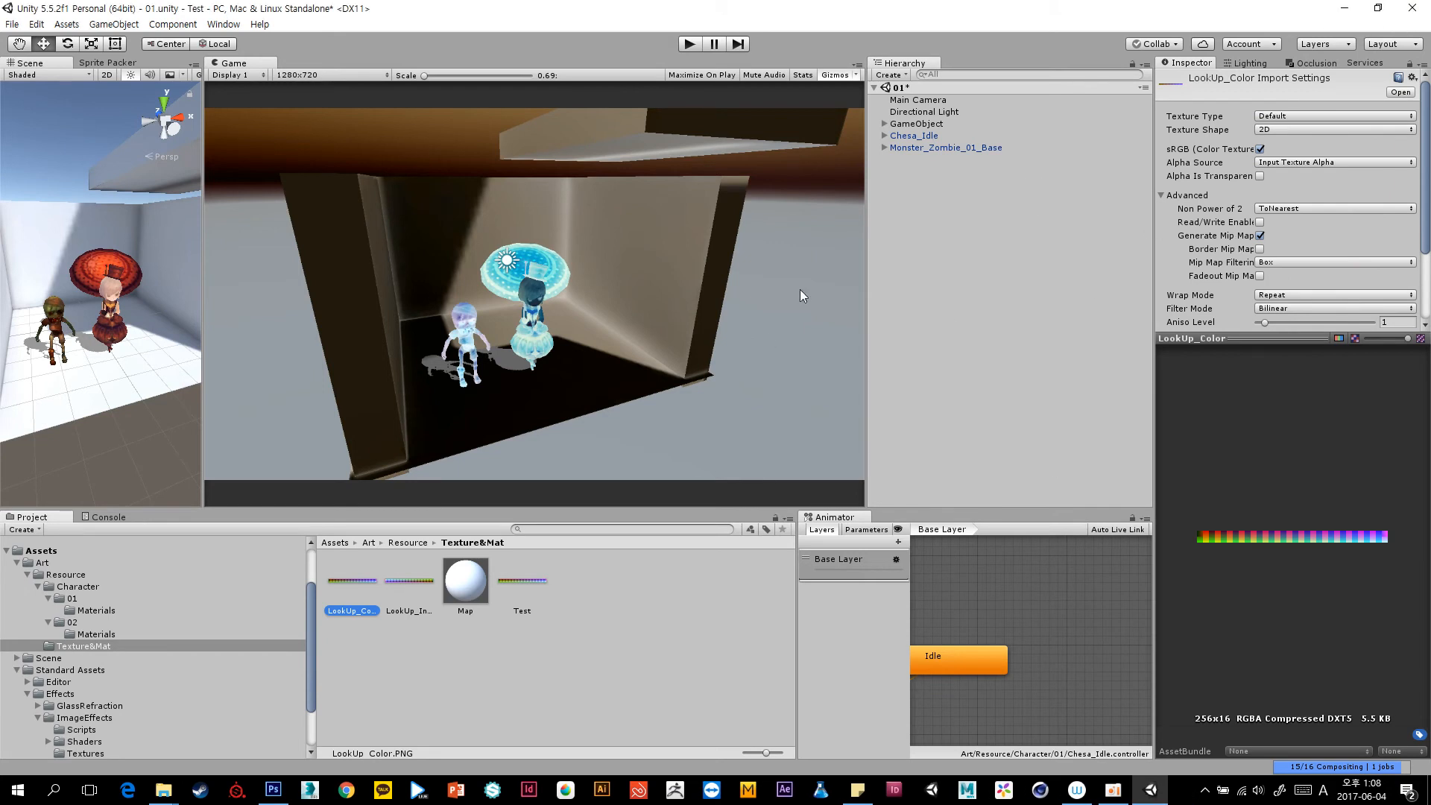
click(923, 112)
click(927, 101)
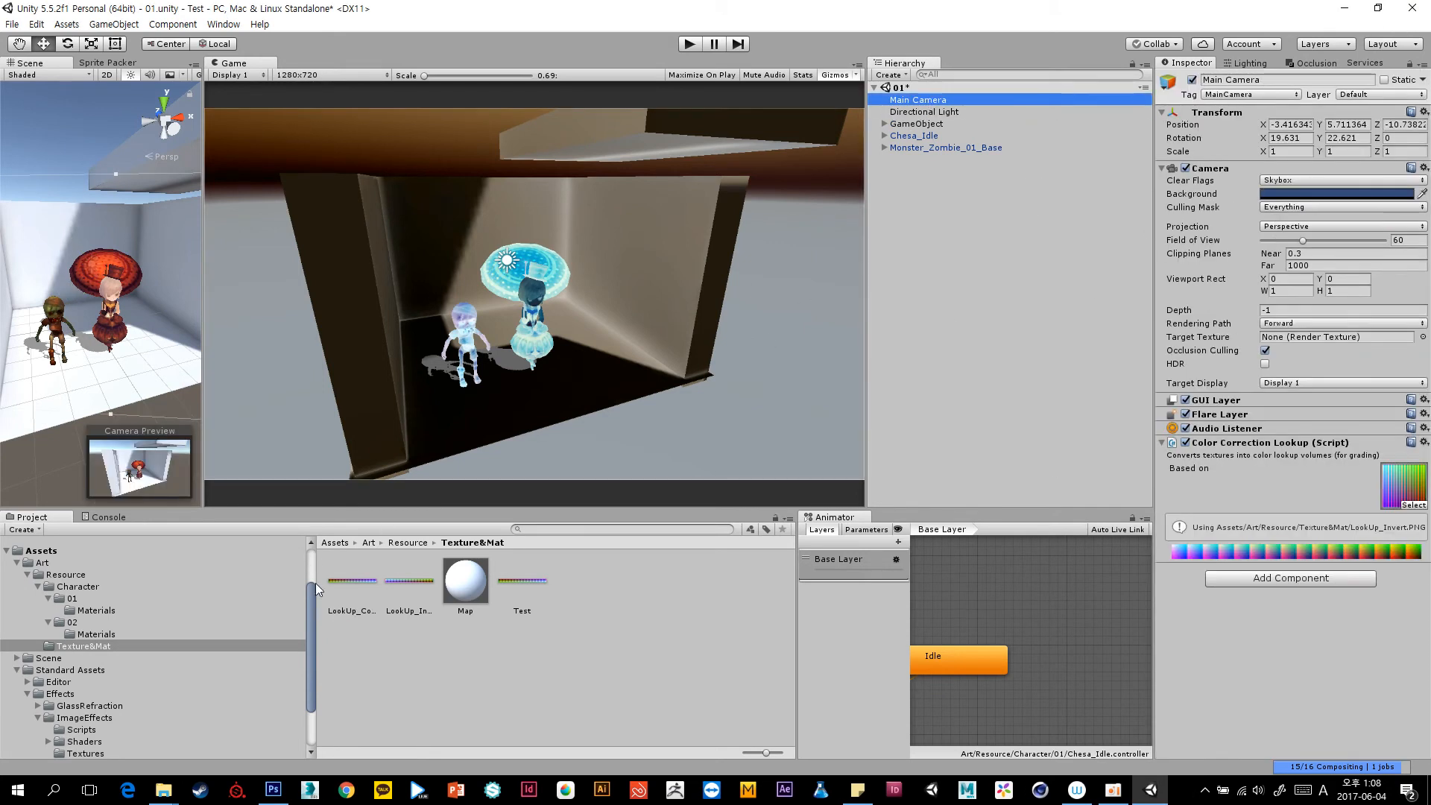
click(1298, 526)
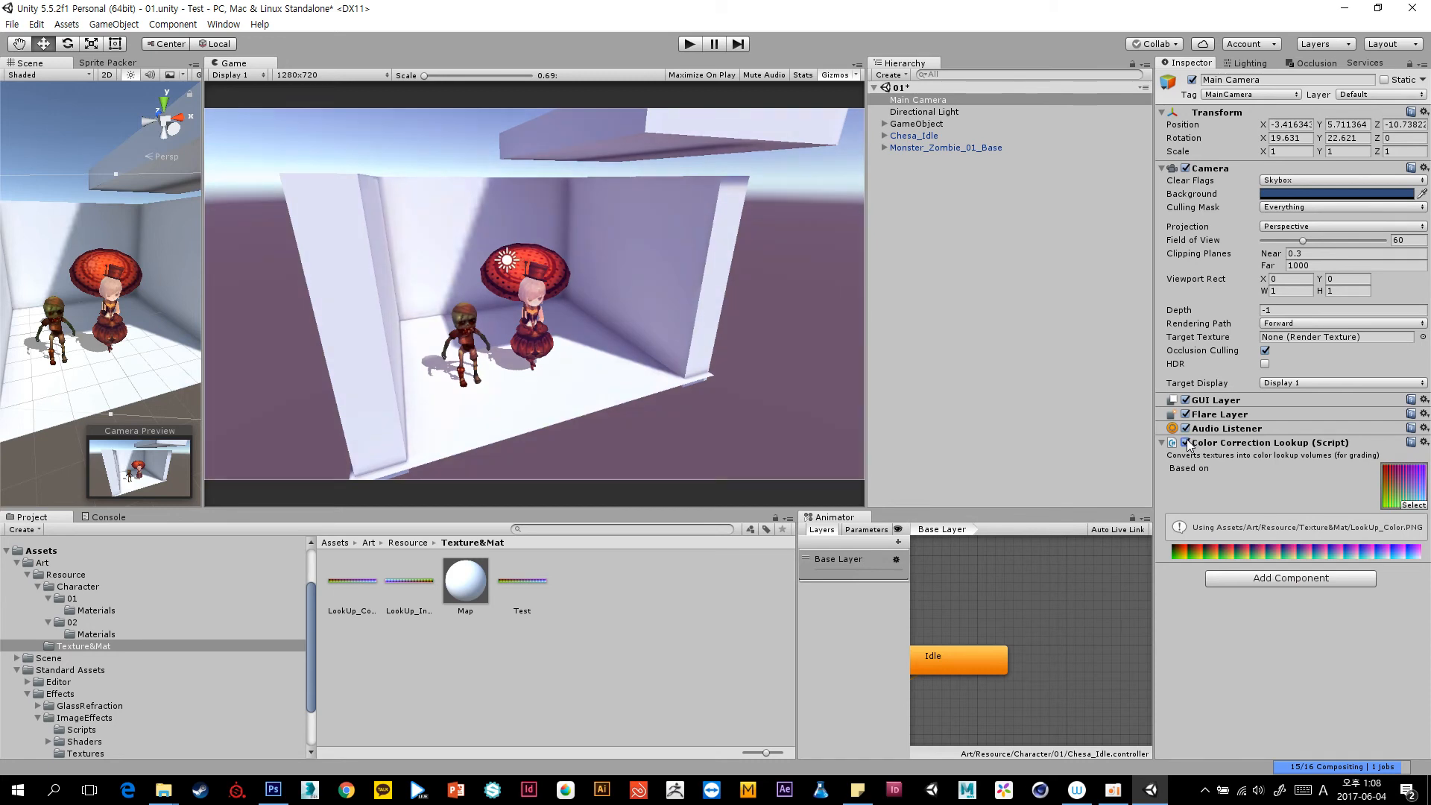
click(977, 184)
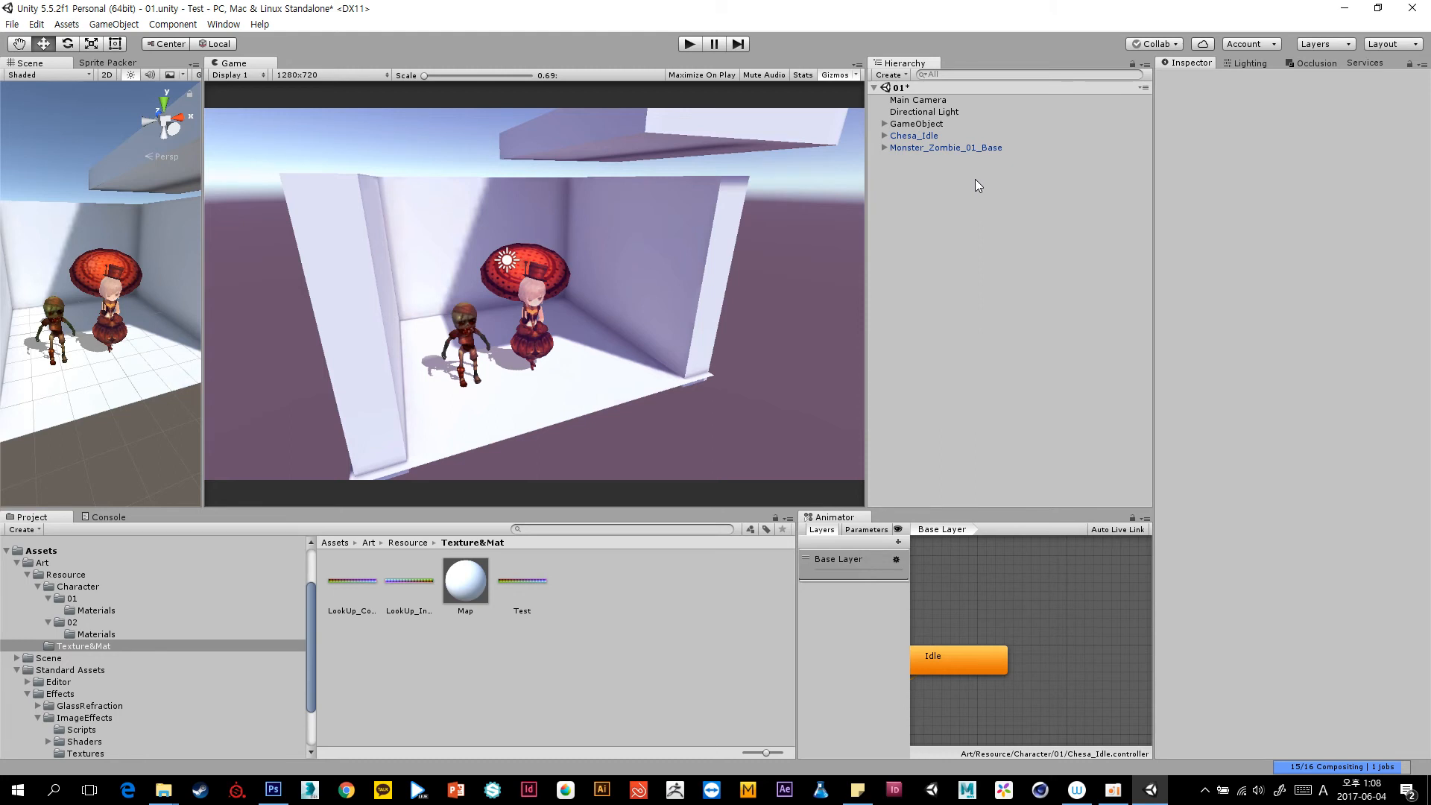
Assign the Test texture as the Main Camera's Color Correction Lookup source, then convert and apply it.
click(972, 104)
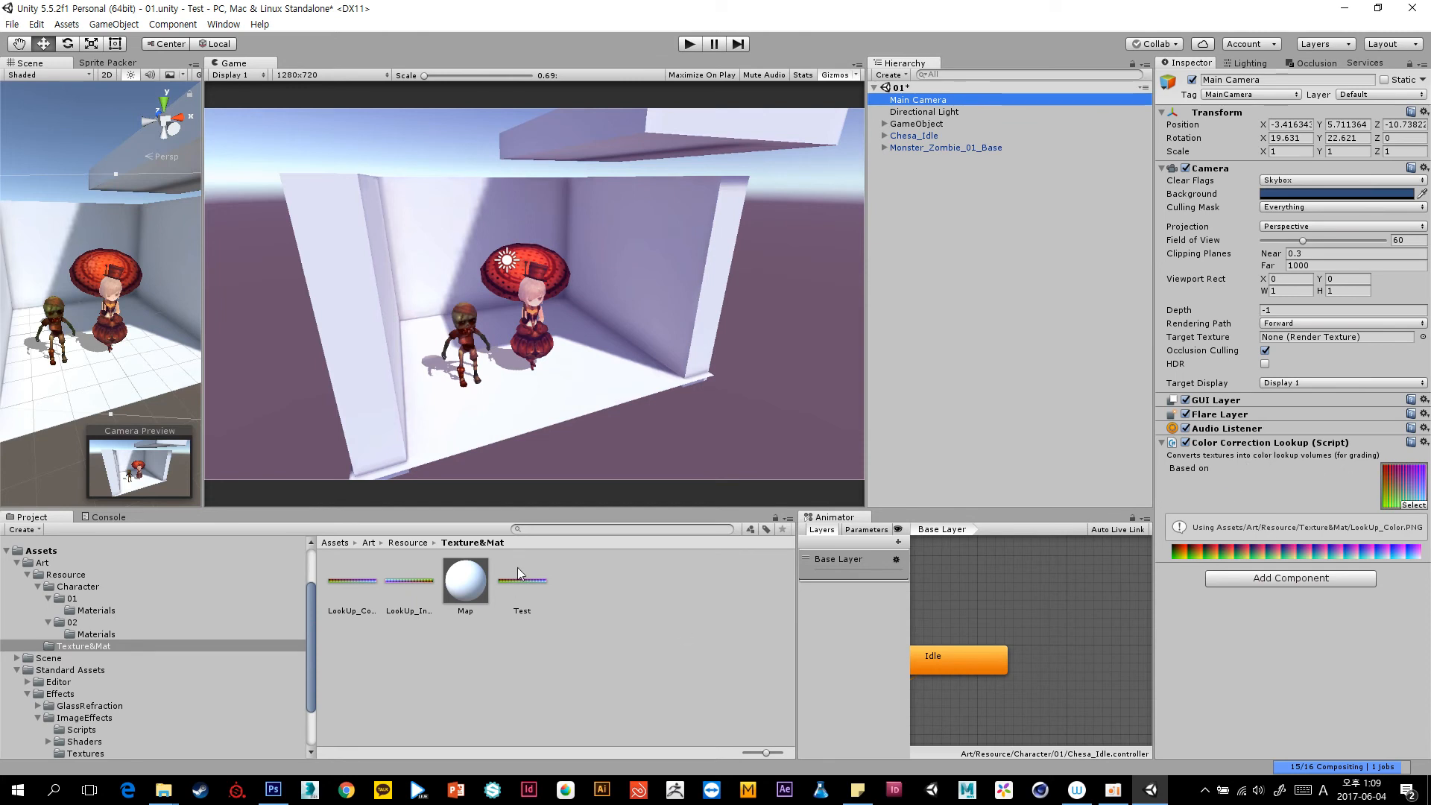
drag(517, 572, 1402, 485)
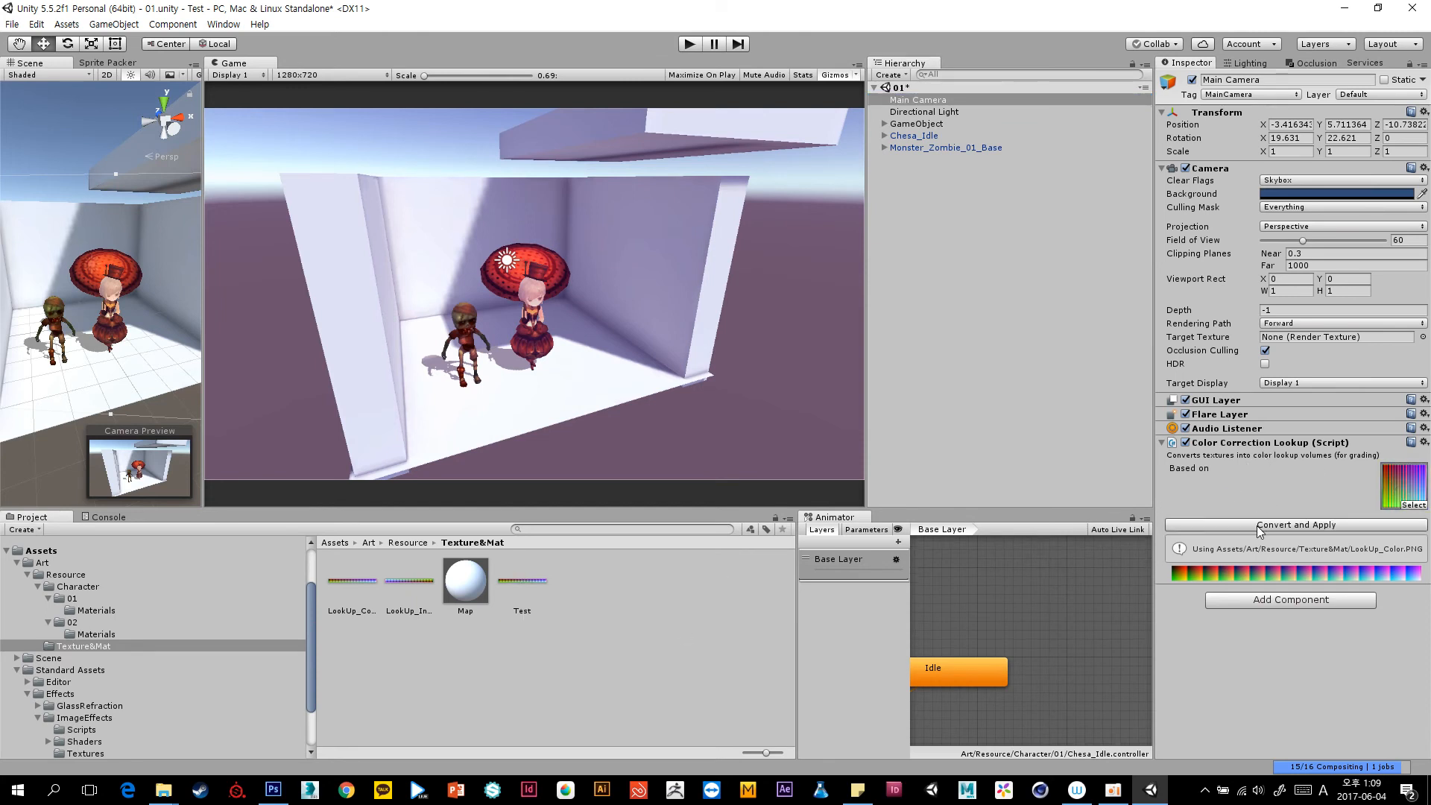
click(1258, 526)
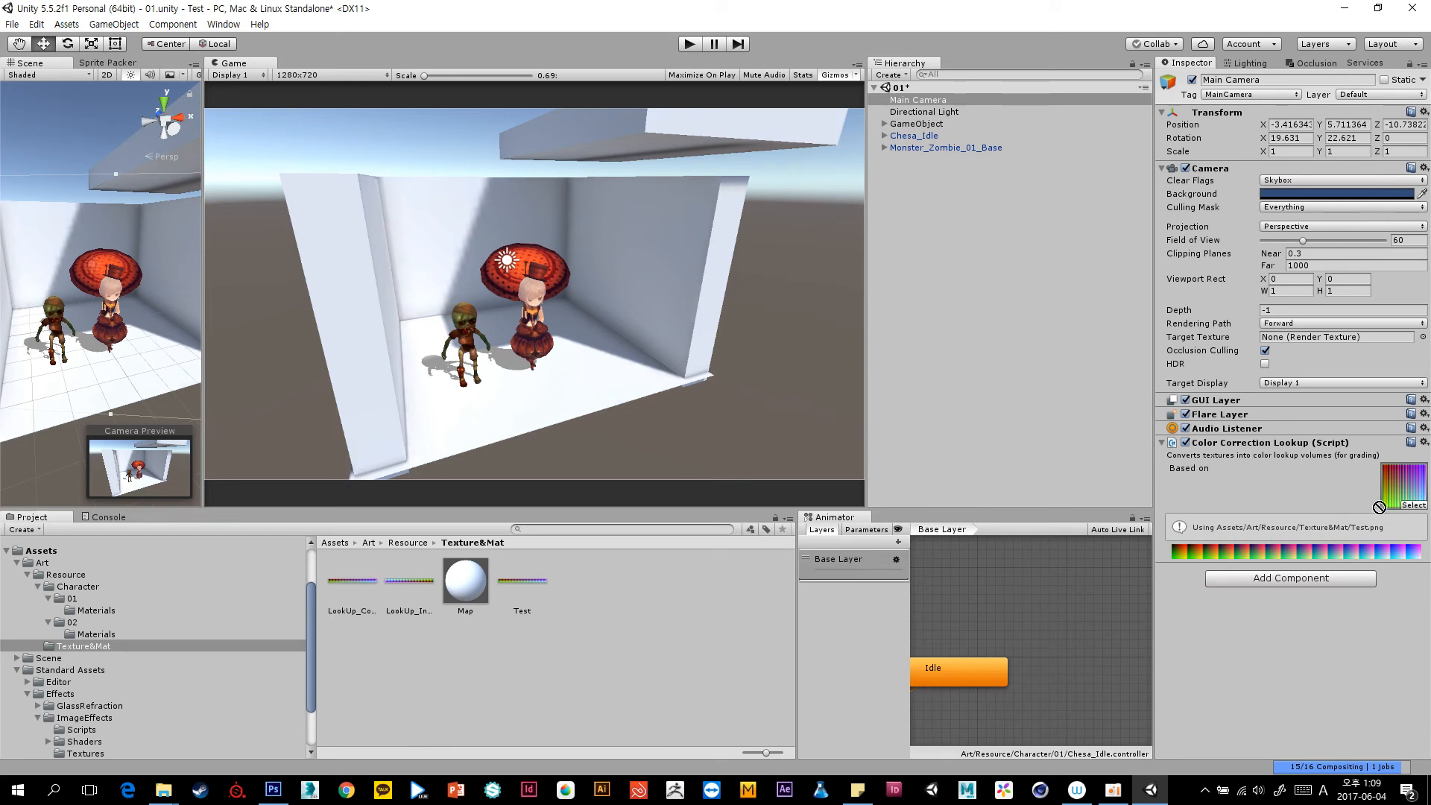
click(1318, 525)
Apply LookUp_Invert to the Main Camera's Color Correction Lookup, then replace it with LookUp_Color, convert and apply, and select the LookUp_Color asset.
drag(407, 579, 1403, 484)
click(1273, 533)
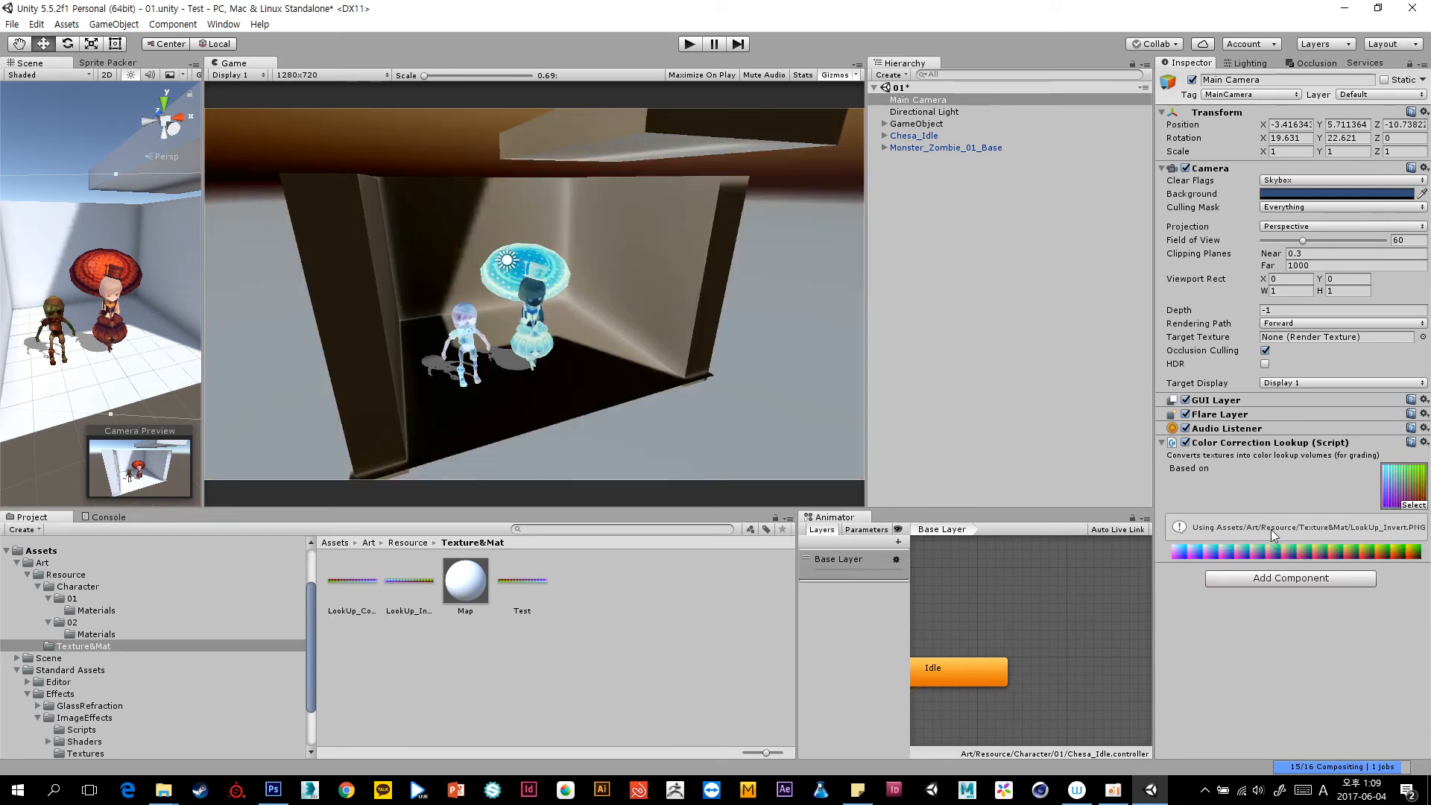
drag(361, 576, 1403, 486)
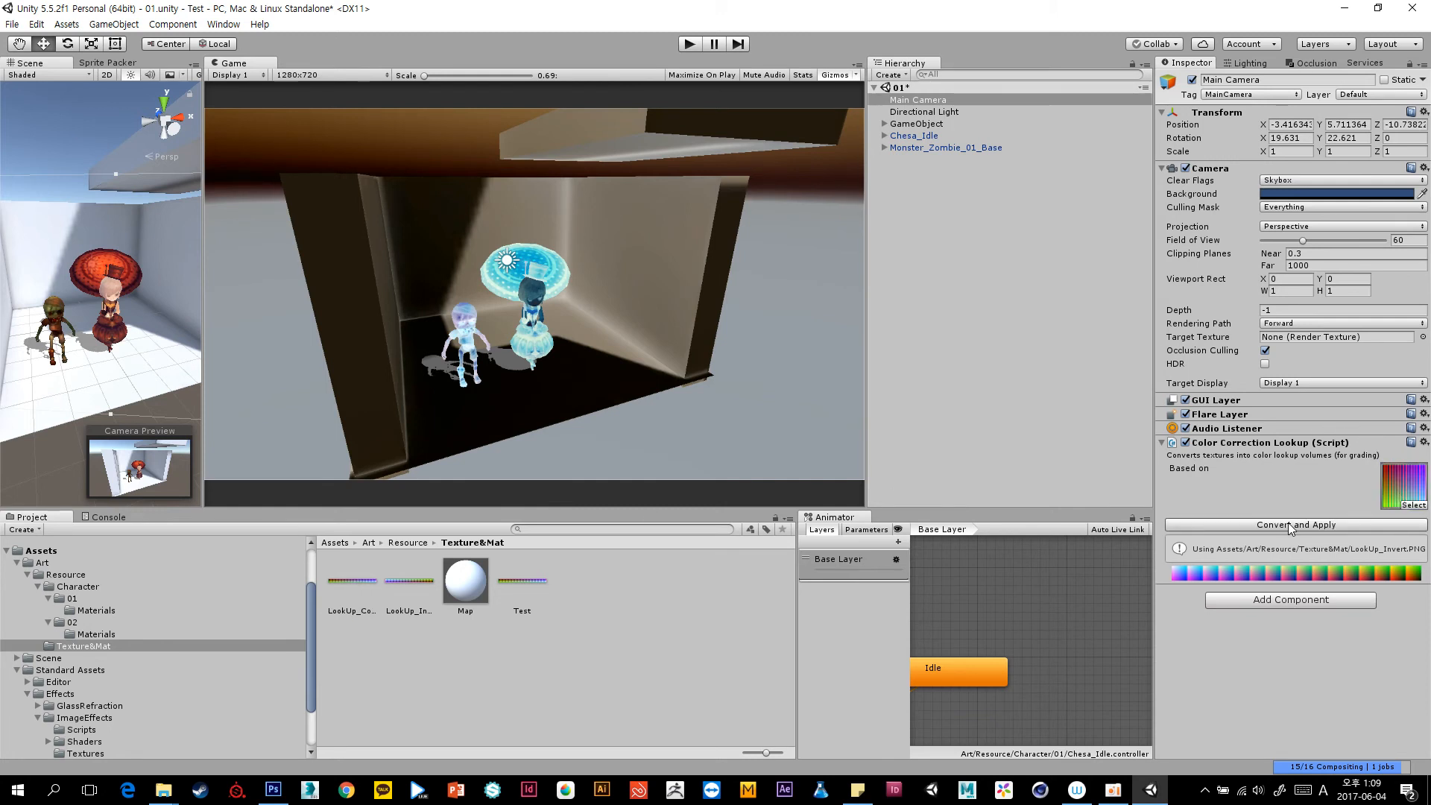
click(1291, 526)
click(352, 589)
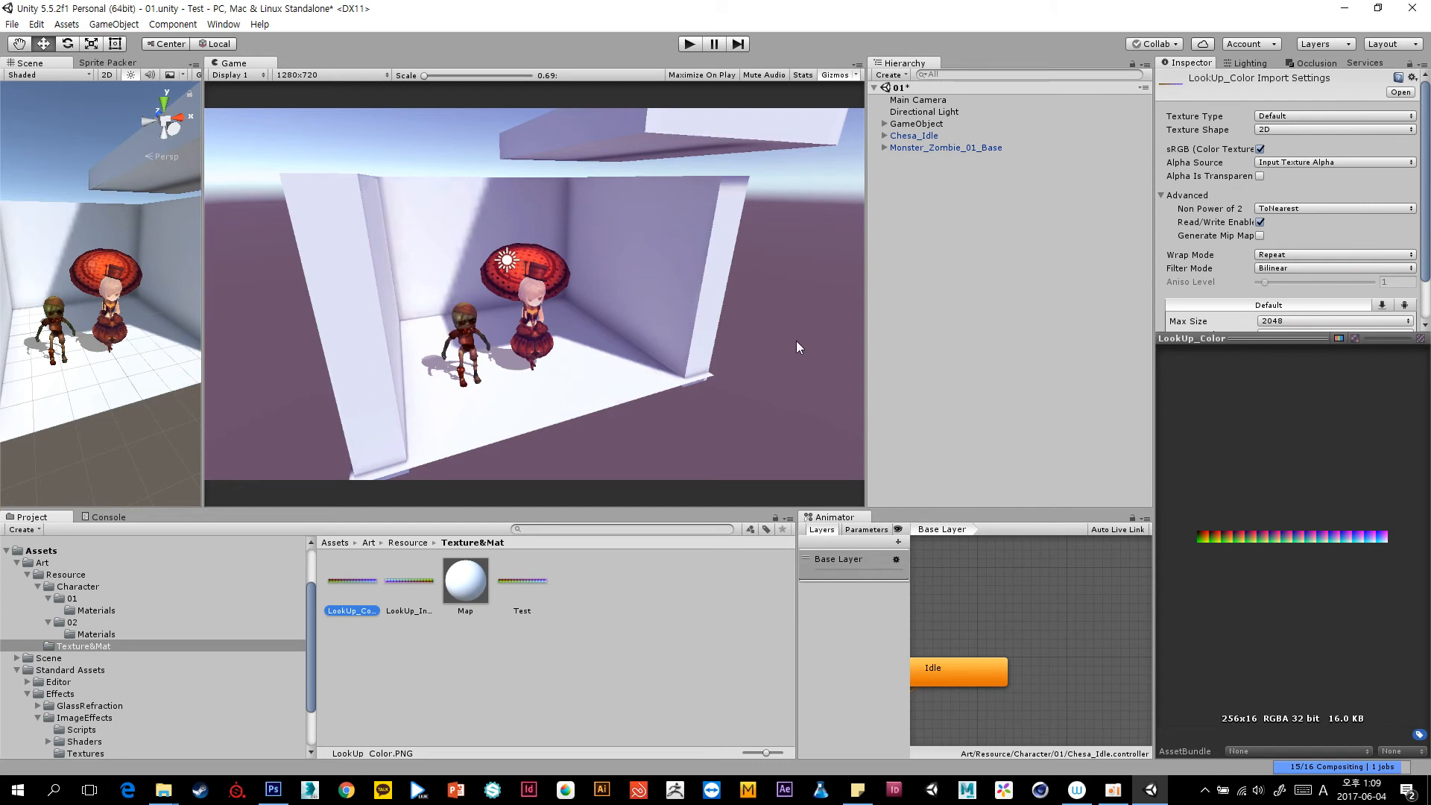
Disable and collapse the Main Camera's Color Correction Lookup component, then deselect the camera.
click(975, 100)
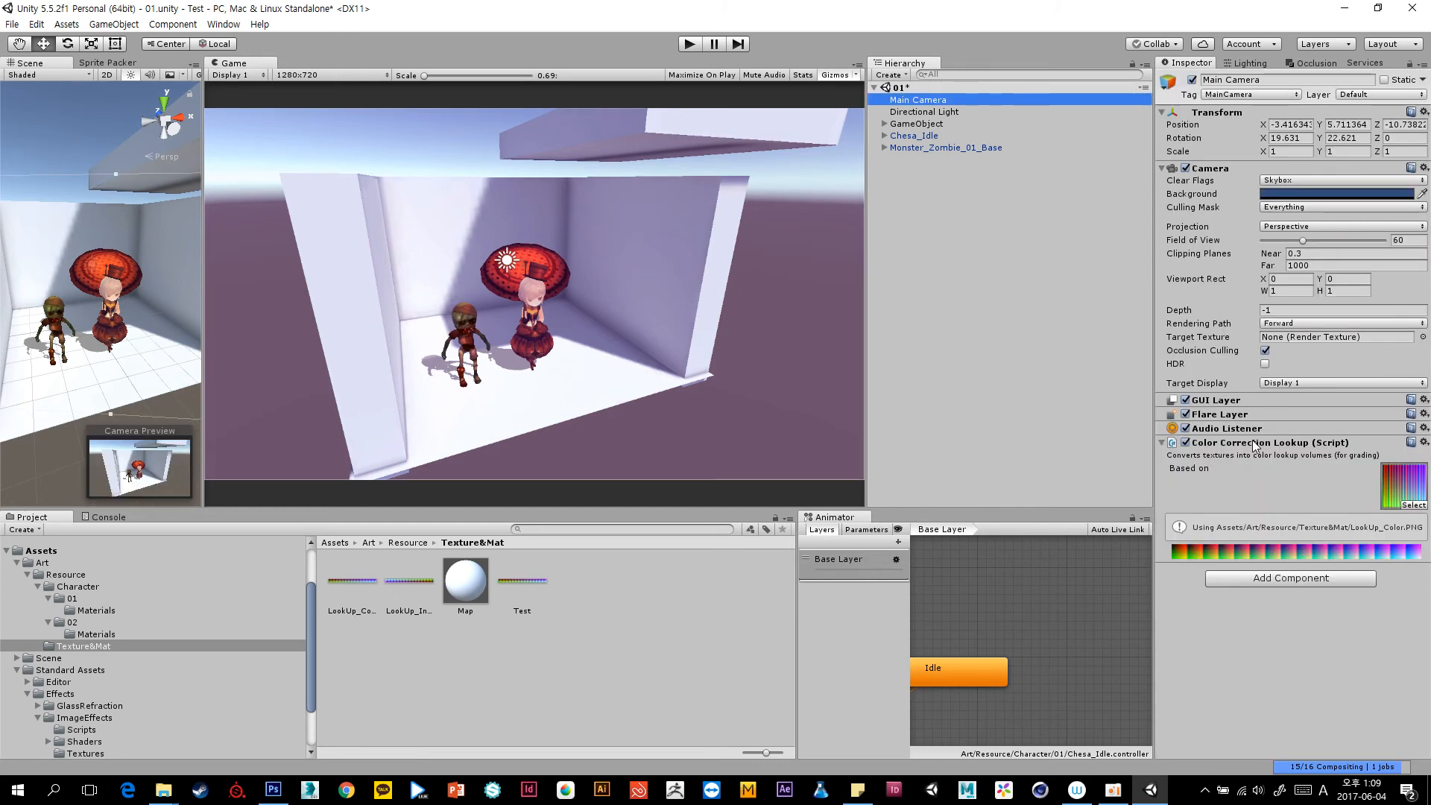
click(1186, 442)
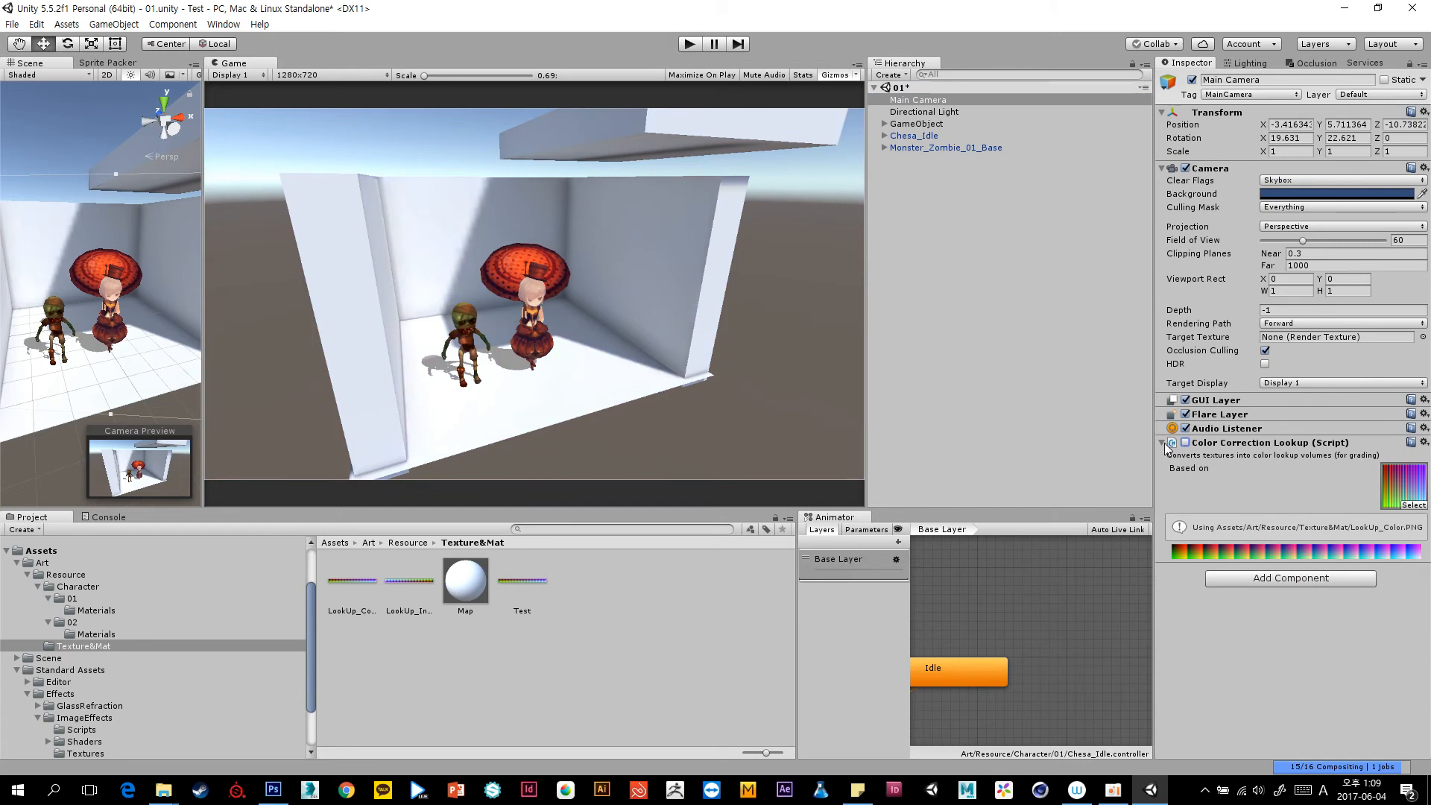
click(1162, 443)
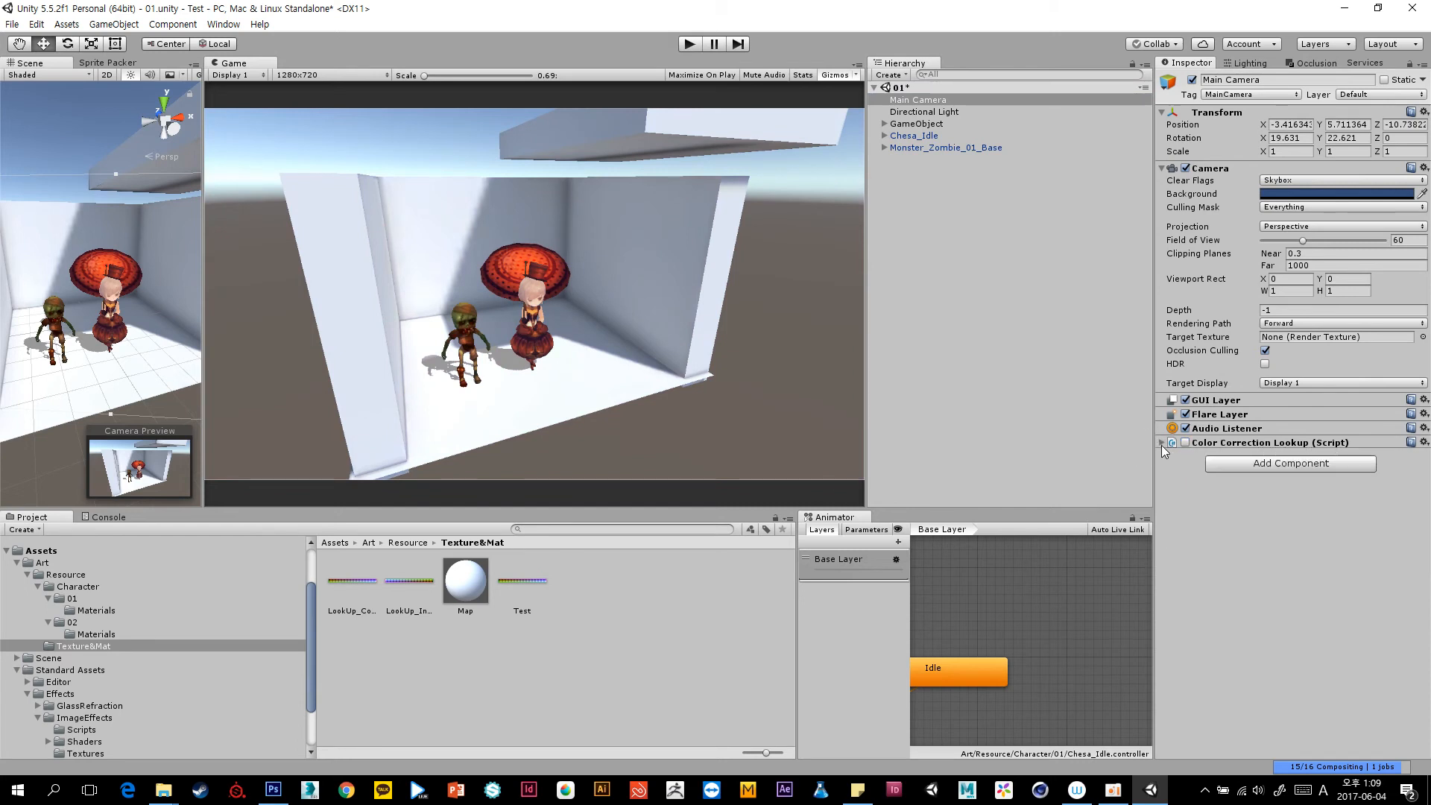
click(947, 239)
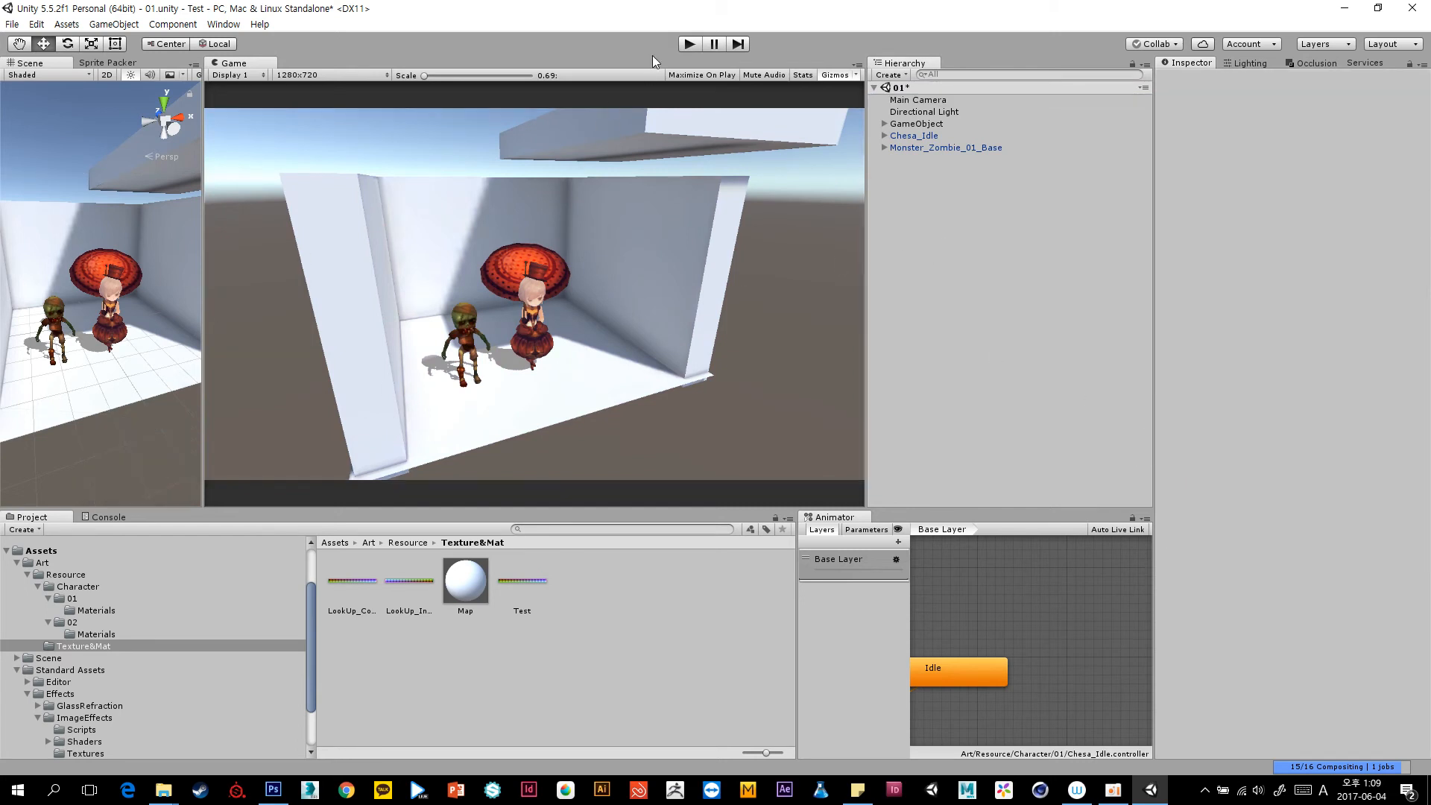
Run the scene in Play mode with the Game view's rendering statistics displayed, and open the scene's Lighting settings.
click(689, 43)
click(798, 75)
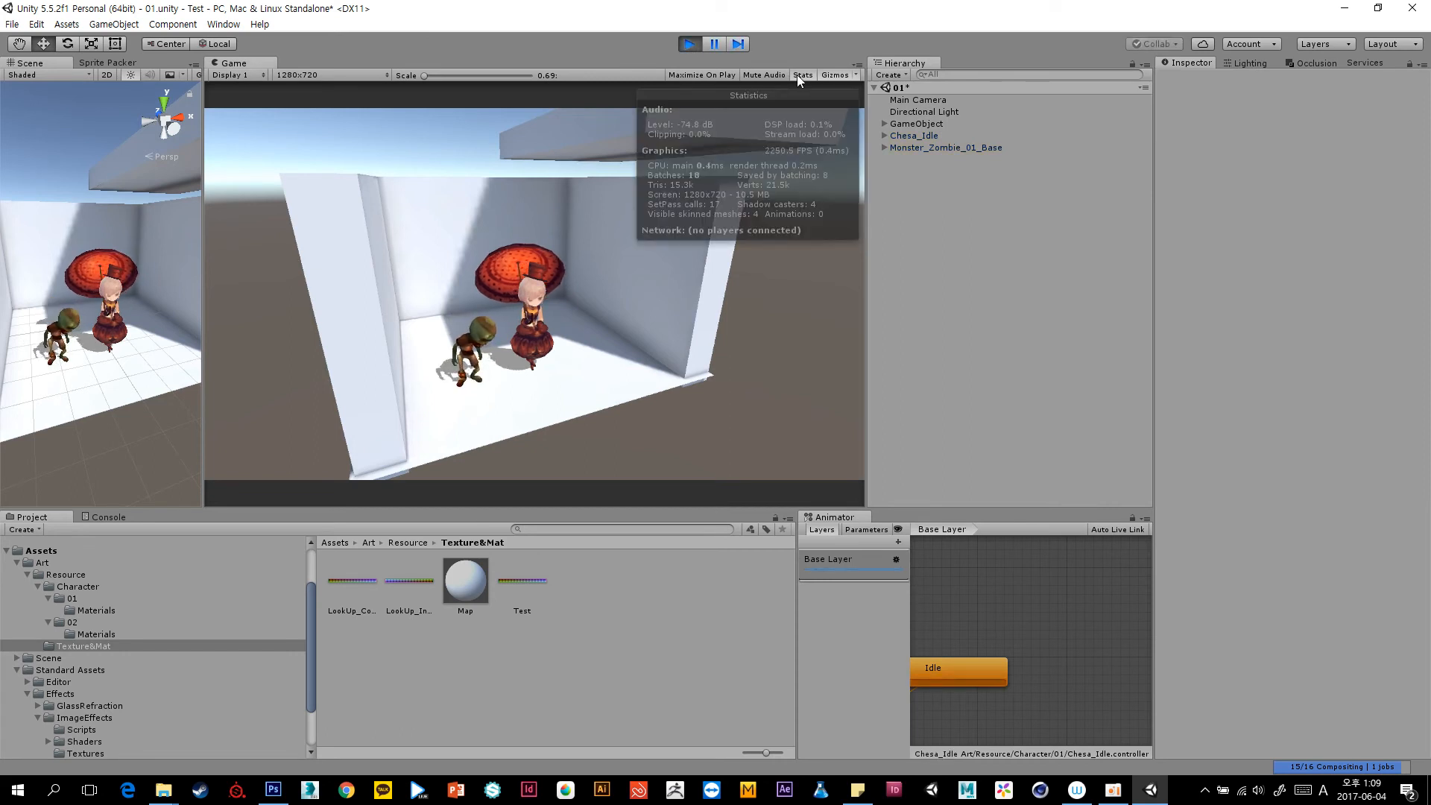
click(797, 75)
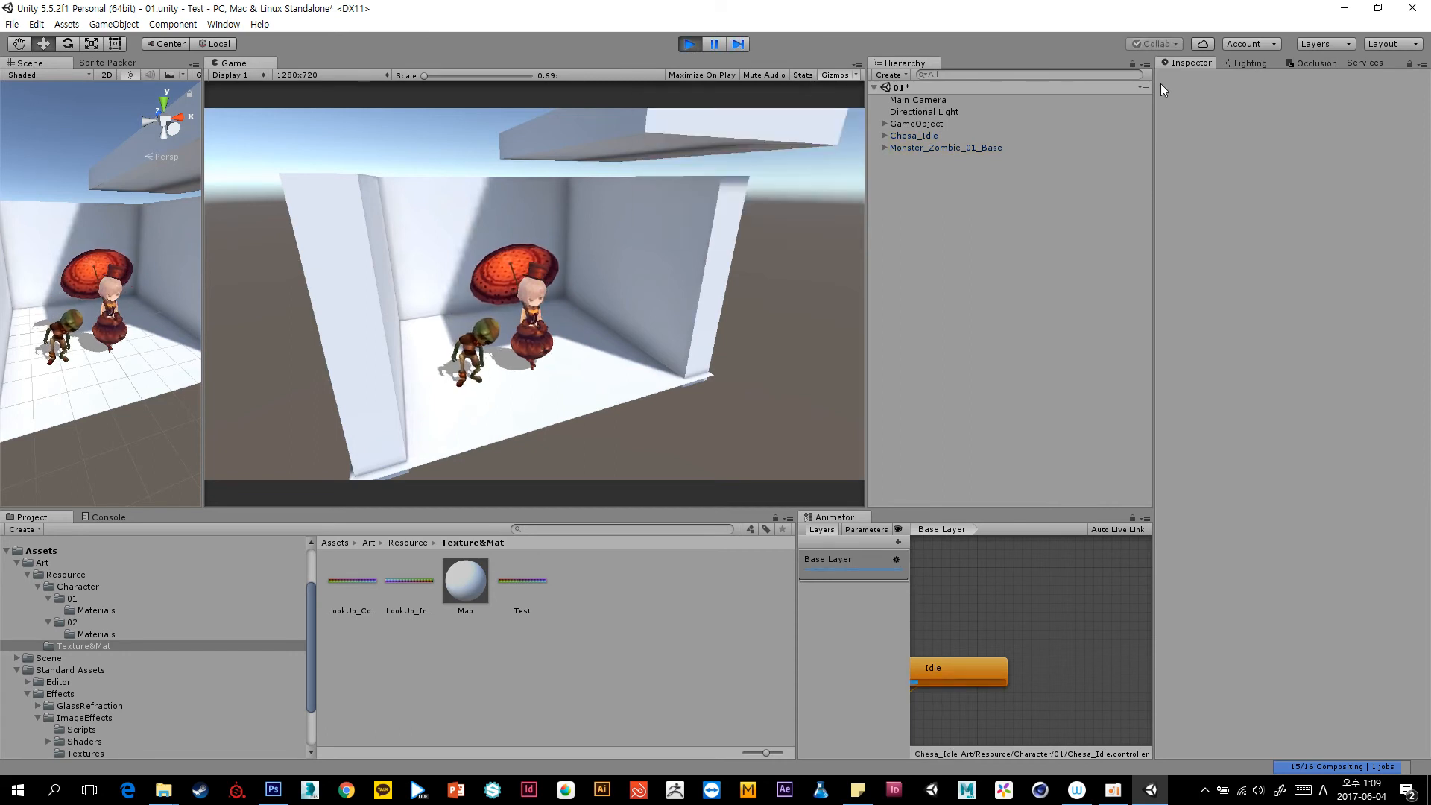
click(1259, 66)
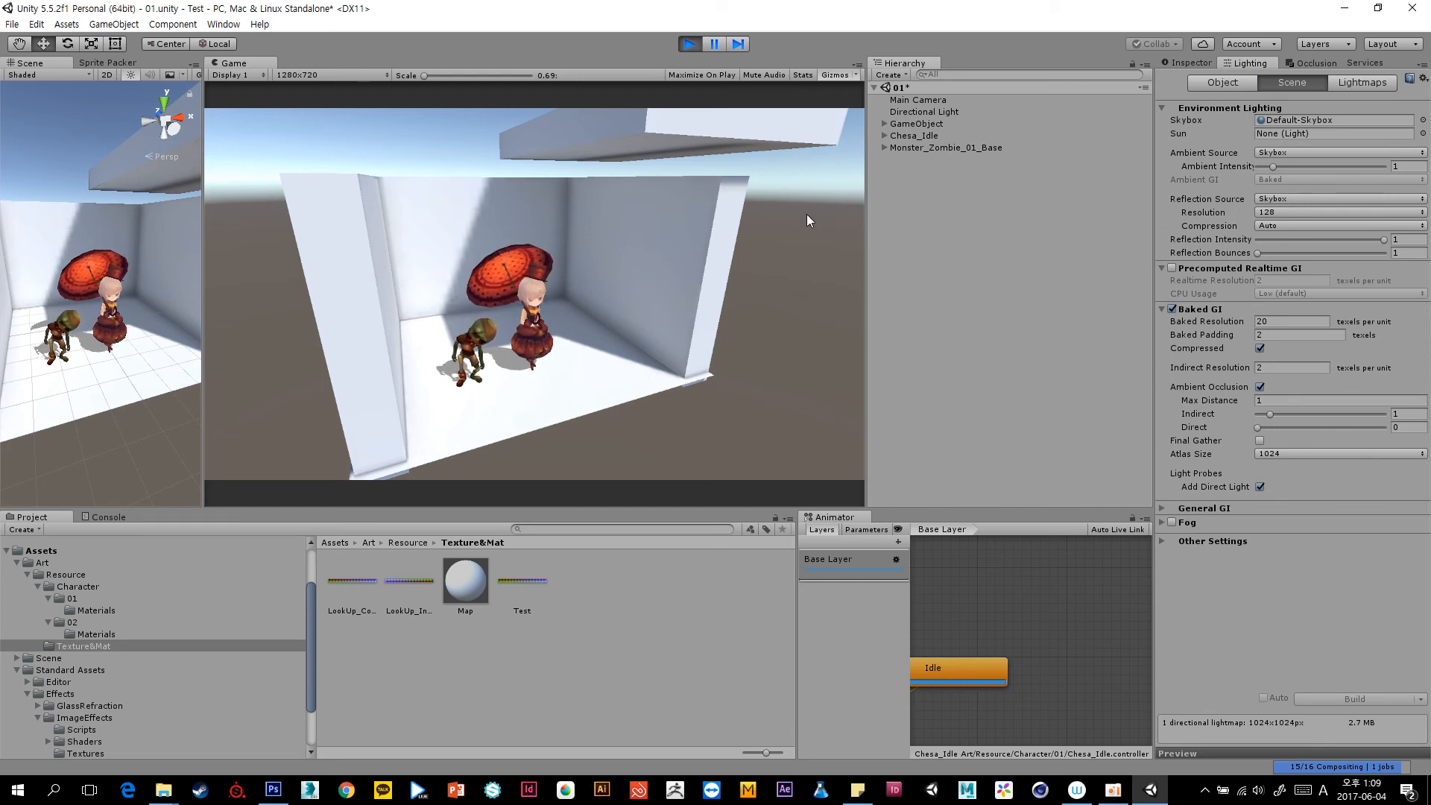
click(798, 75)
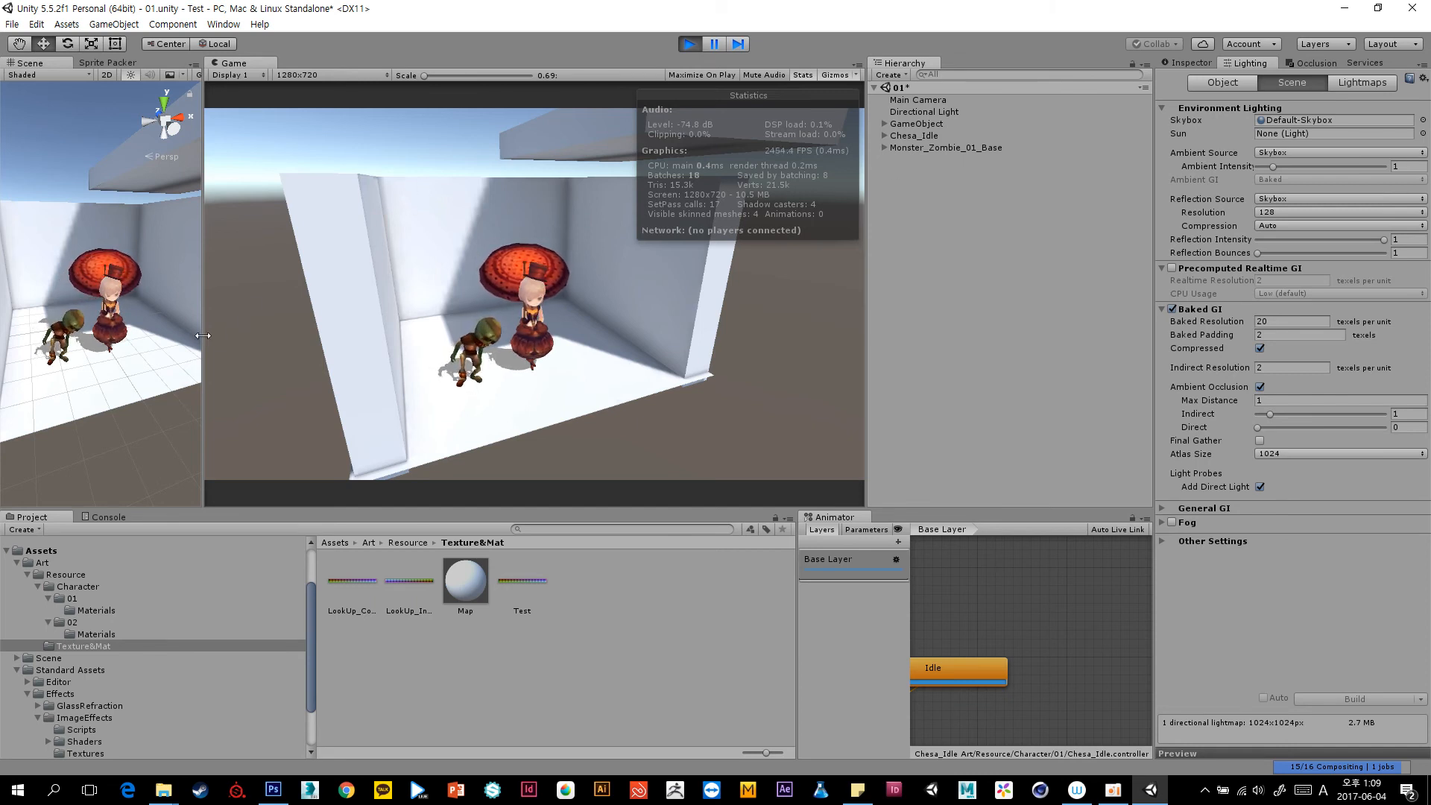
Open the project's Quality settings and enlarge the Scene view around the two characters.
drag(202, 335, 152, 335)
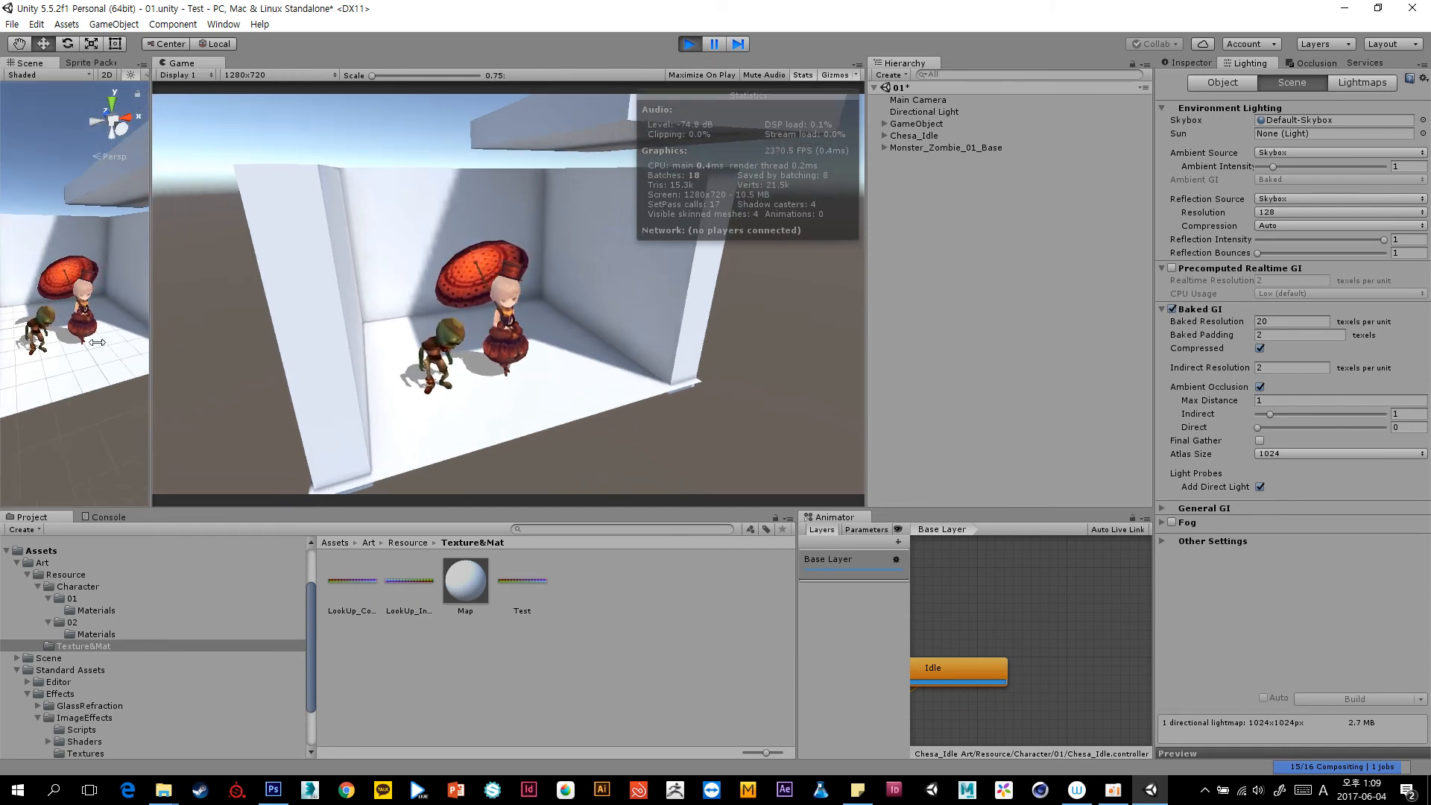
click(41, 28)
click(345, 312)
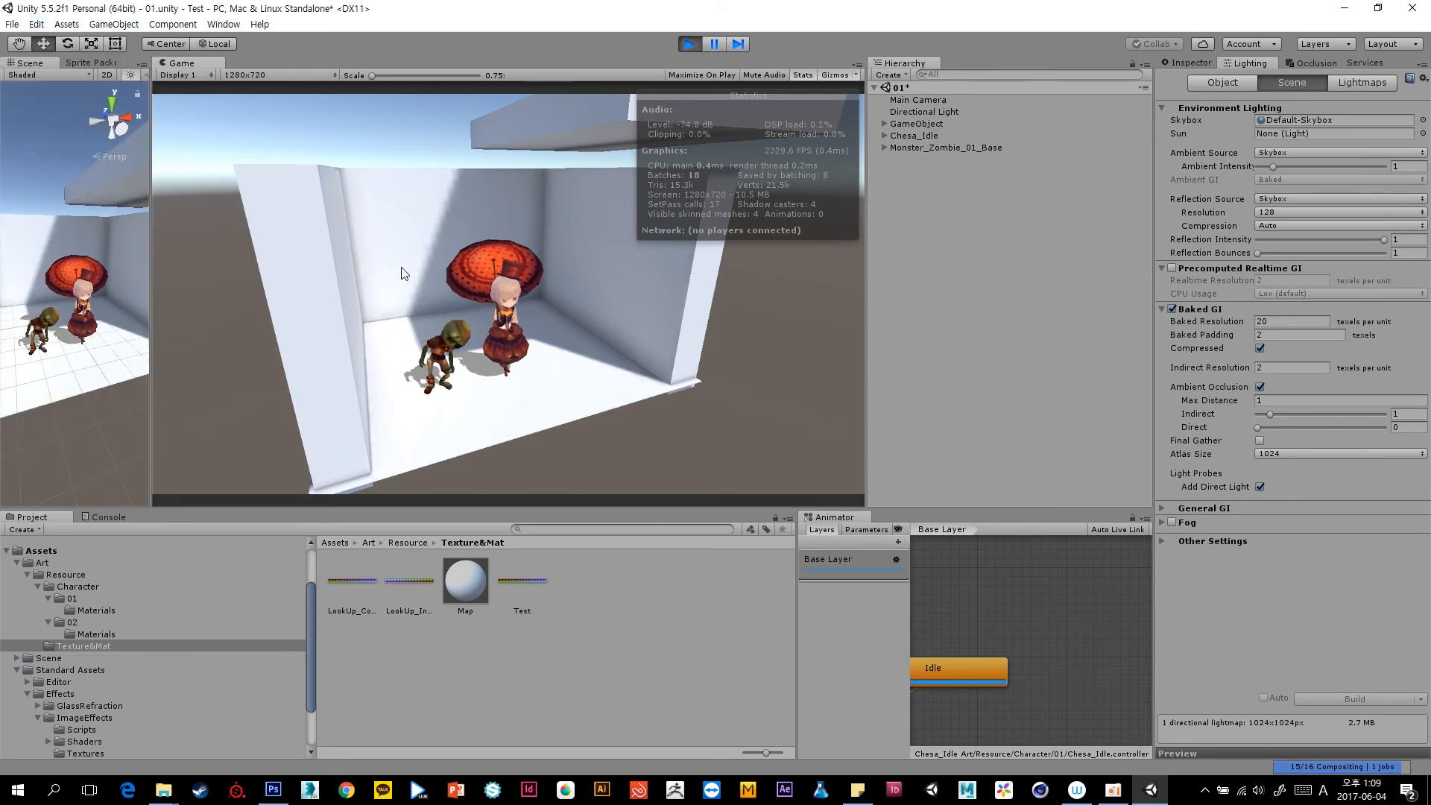
click(36, 24)
mouse_move(204, 401)
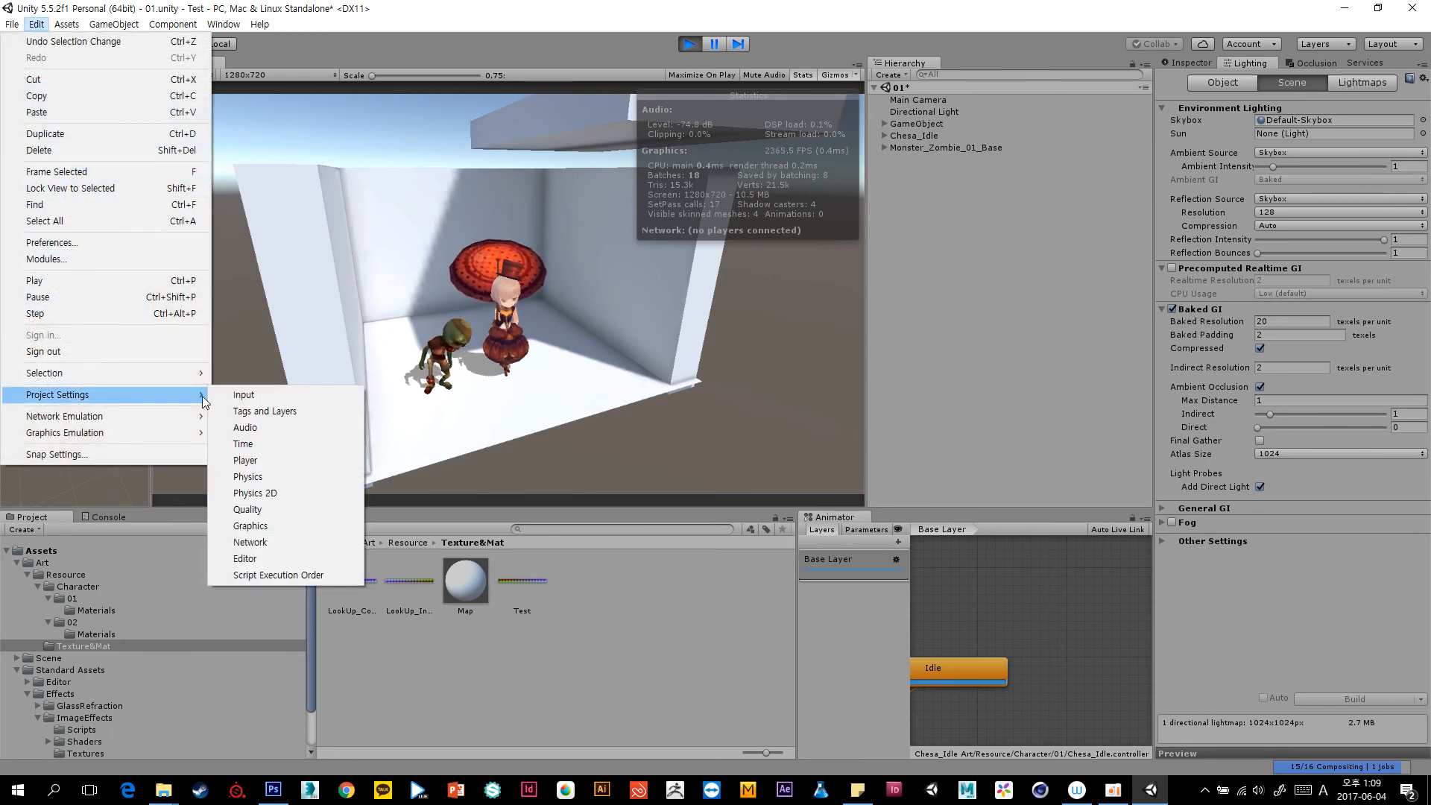
click(289, 509)
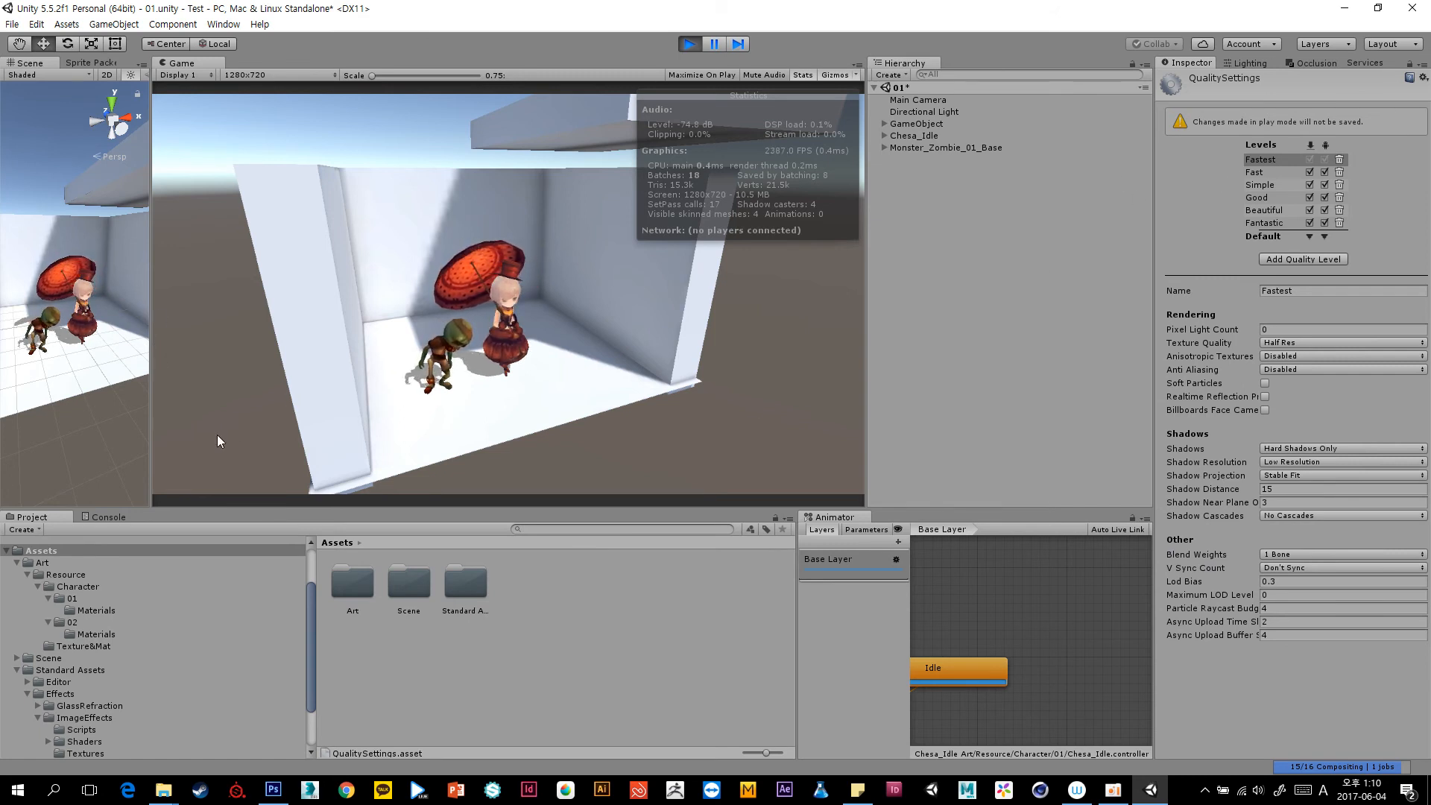
drag(152, 373, 381, 373)
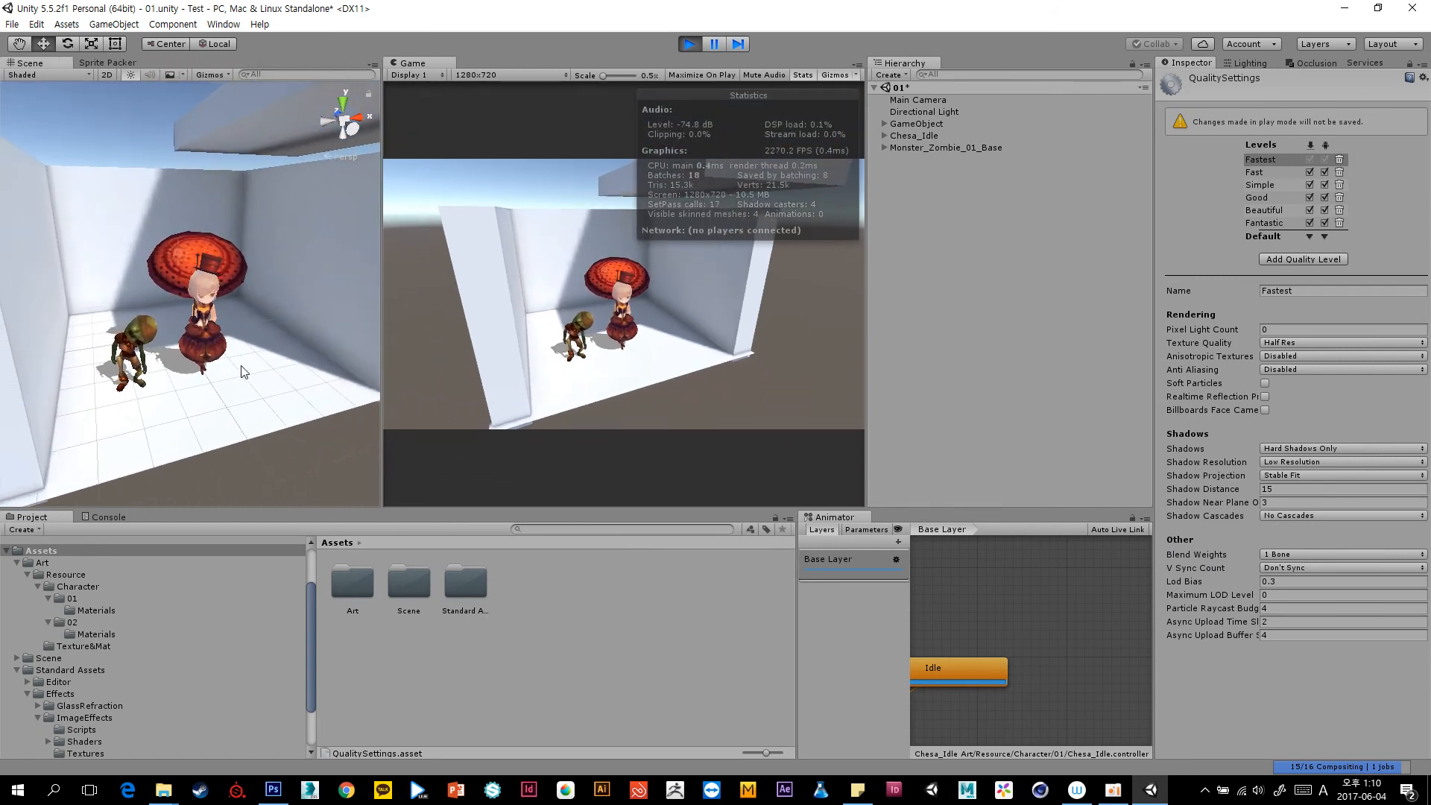
scroll(246, 372, up, 10)
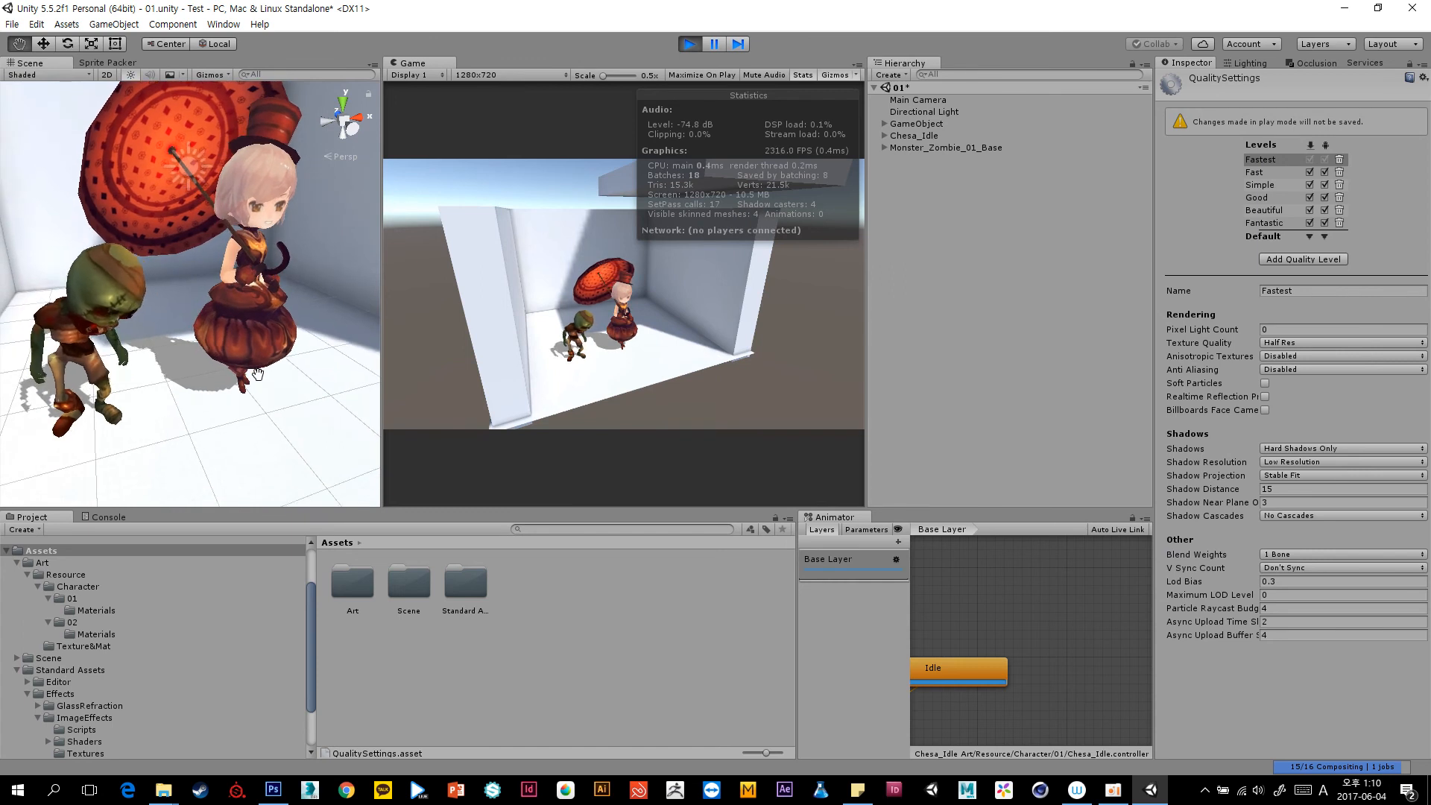
scroll(257, 374, down, 5)
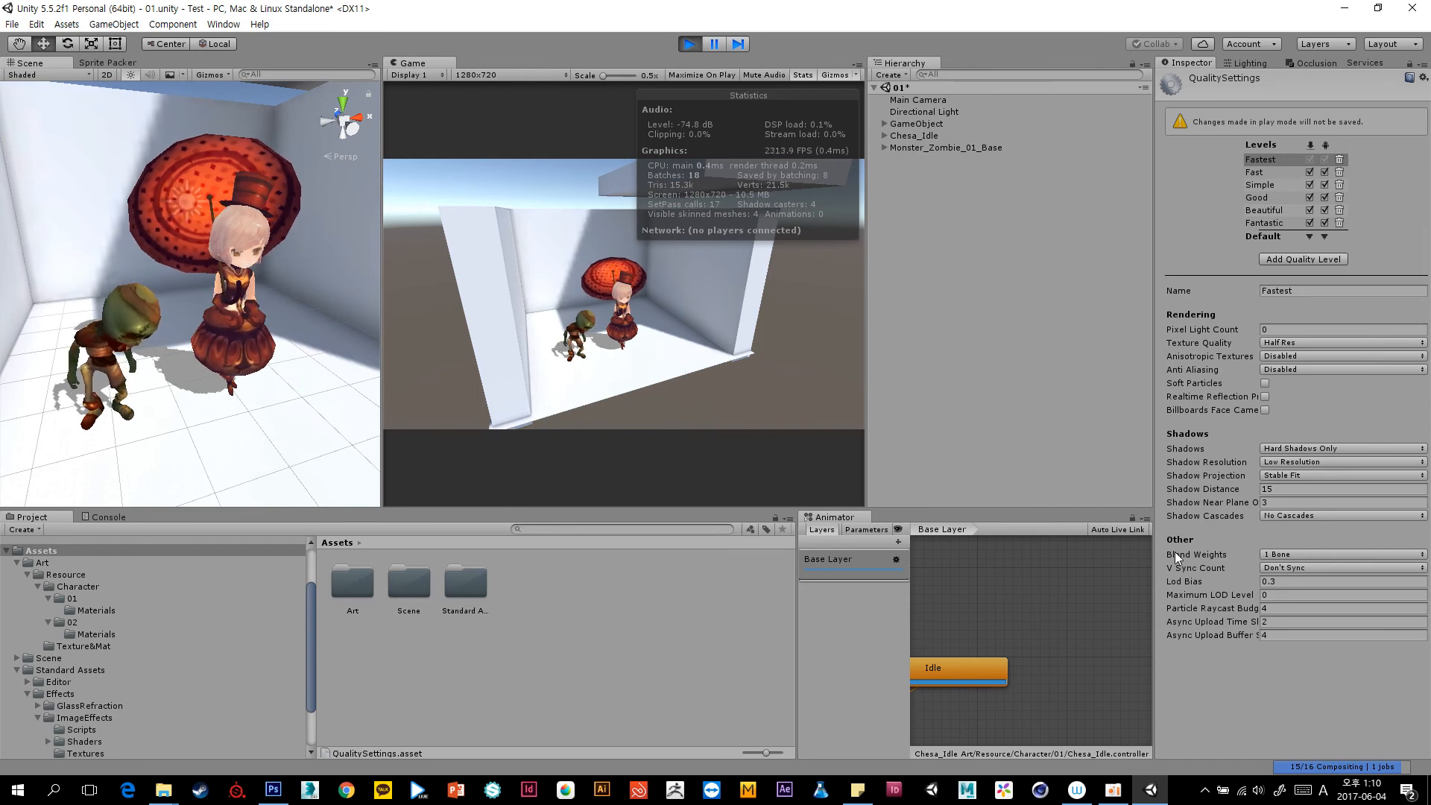
Try the Fastest quality level's Blend Weights at 2 Bones, 4 Bones, 2 Bones and 1 Bone to compare the character deformation.
click(1286, 556)
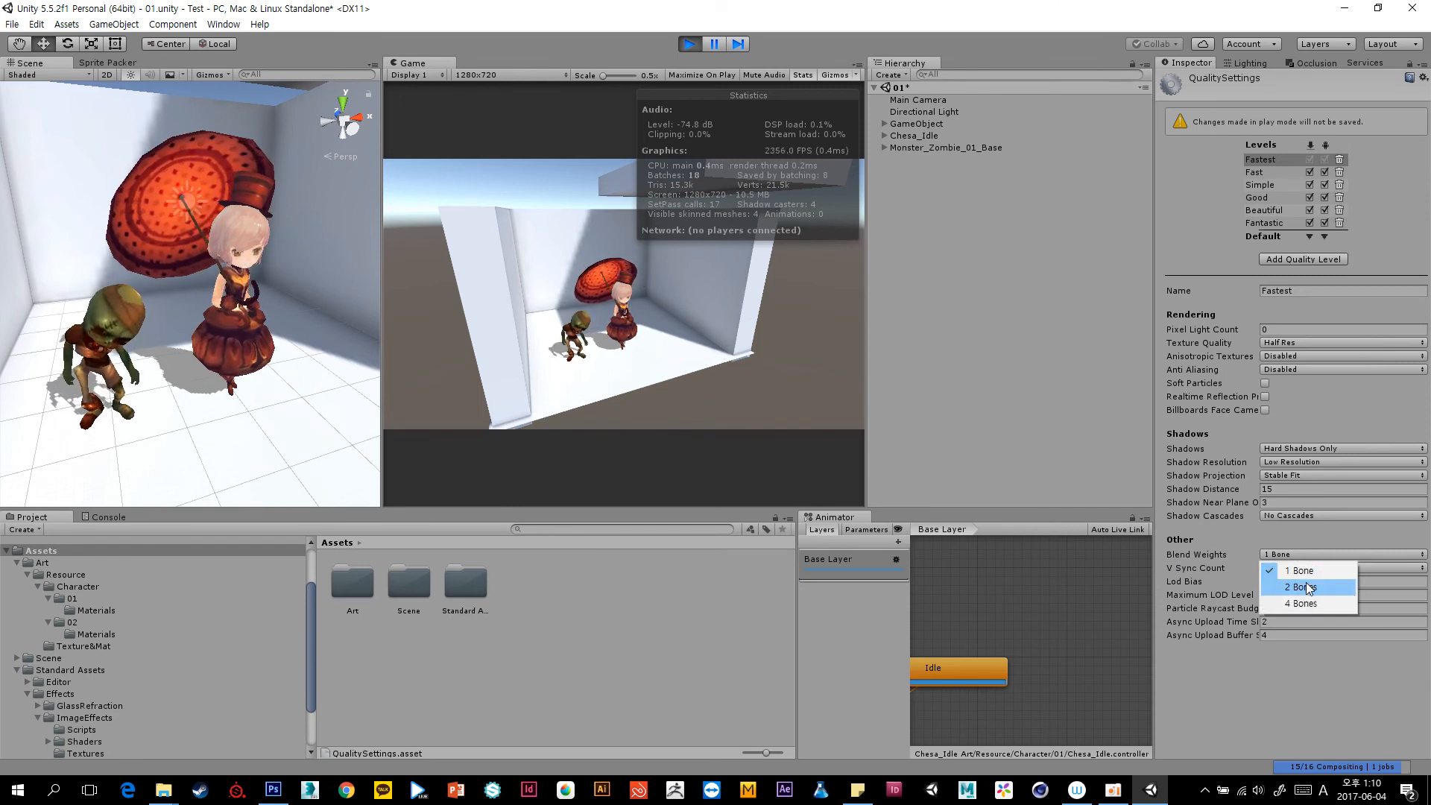
click(1306, 587)
click(1307, 554)
click(1311, 603)
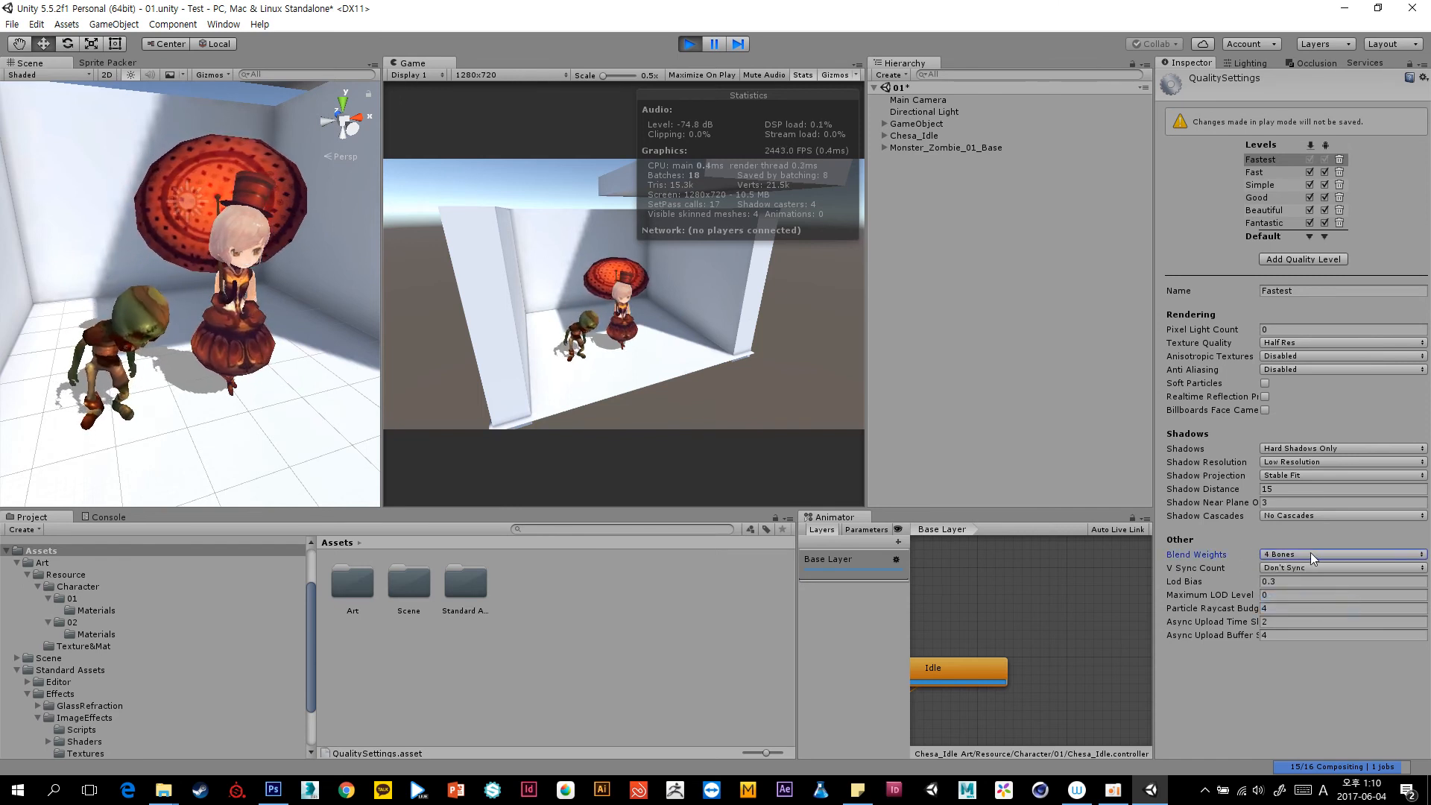
click(1313, 557)
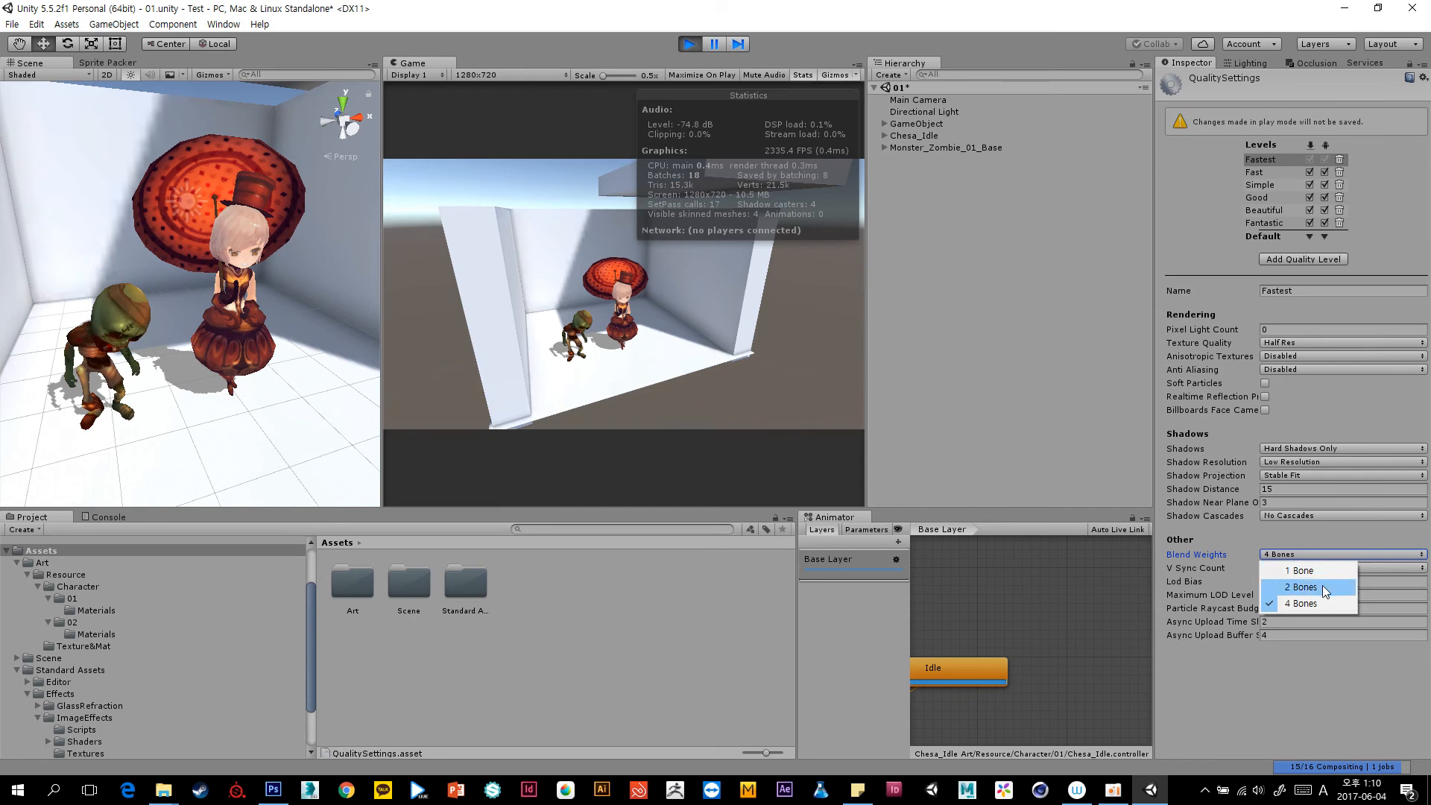
click(1304, 587)
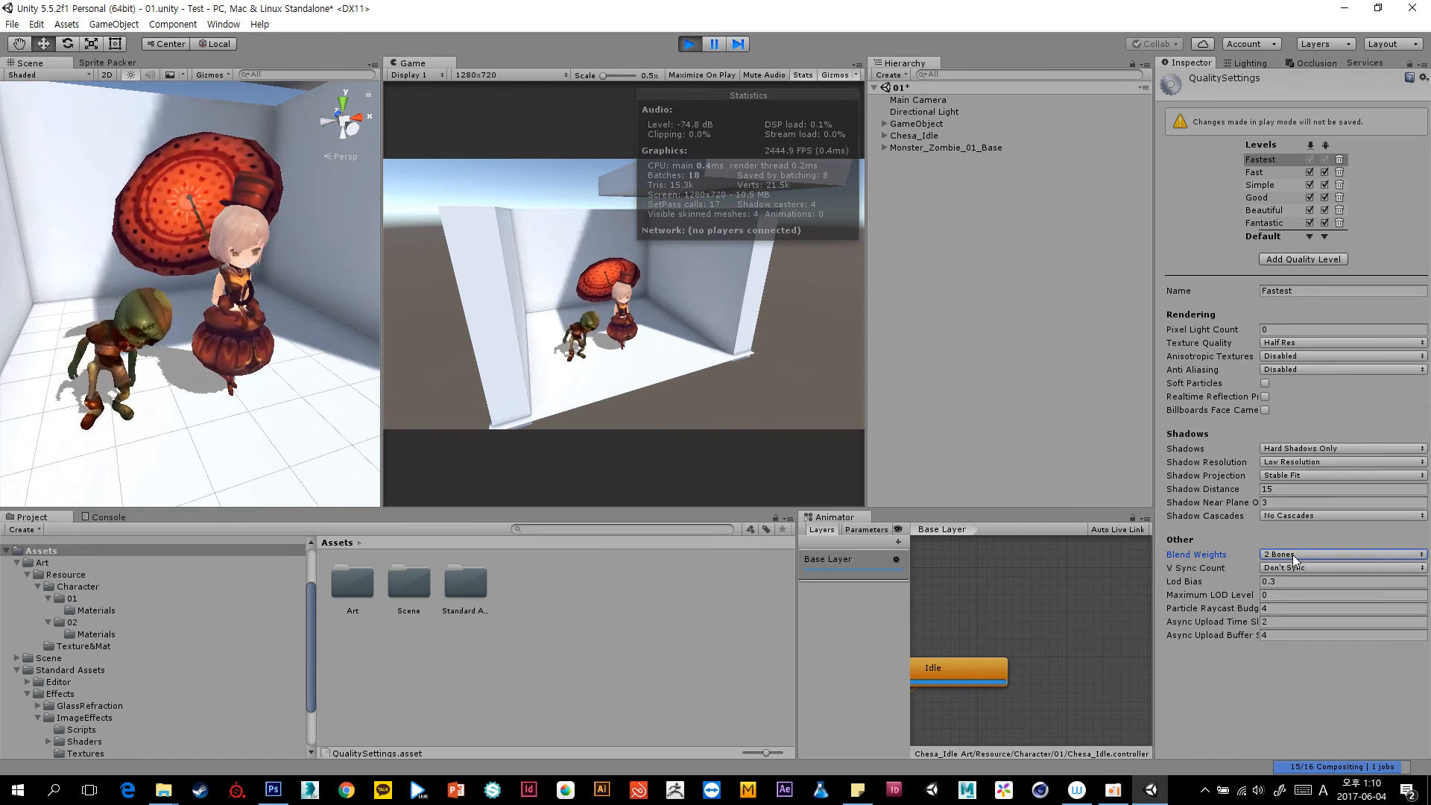
click(1292, 554)
click(1301, 570)
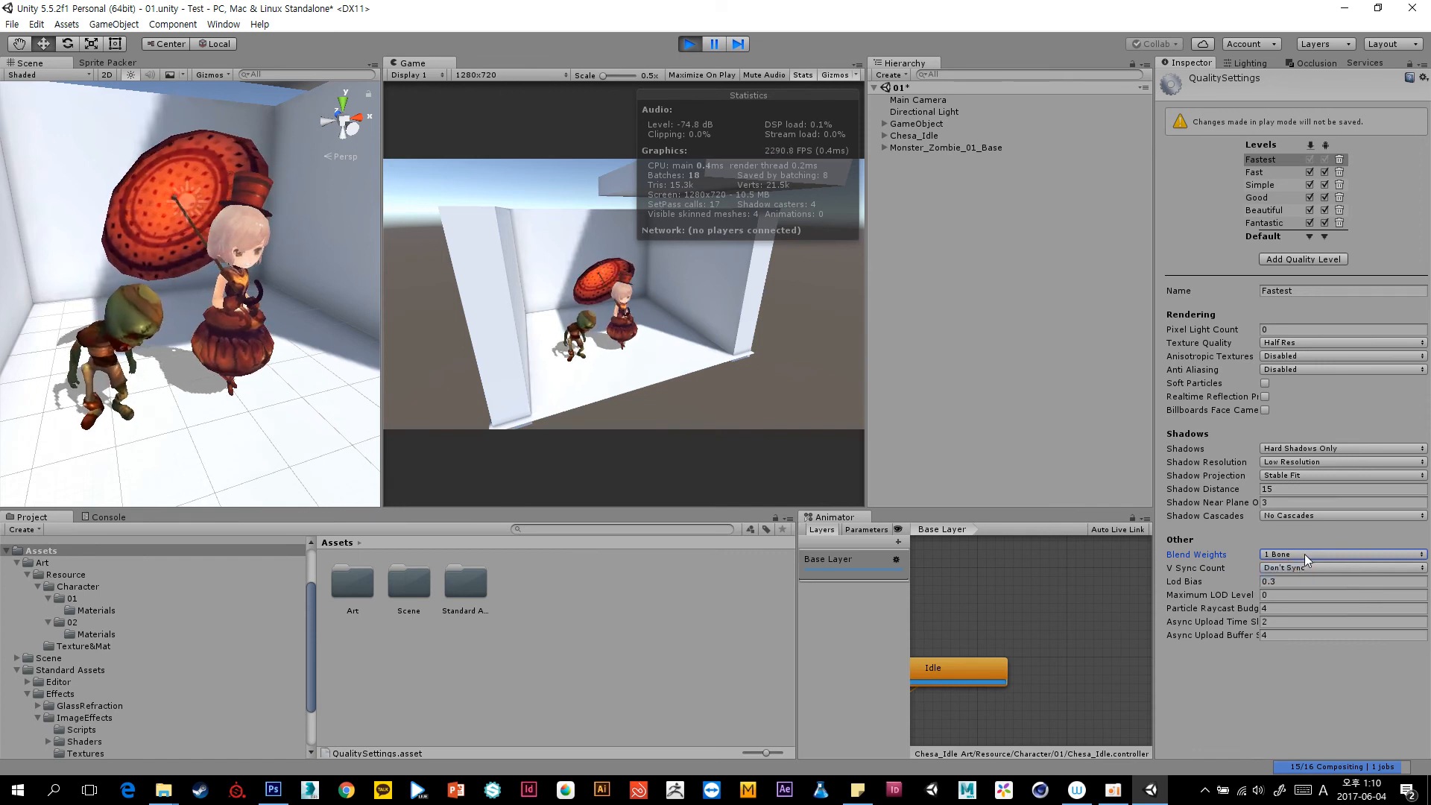
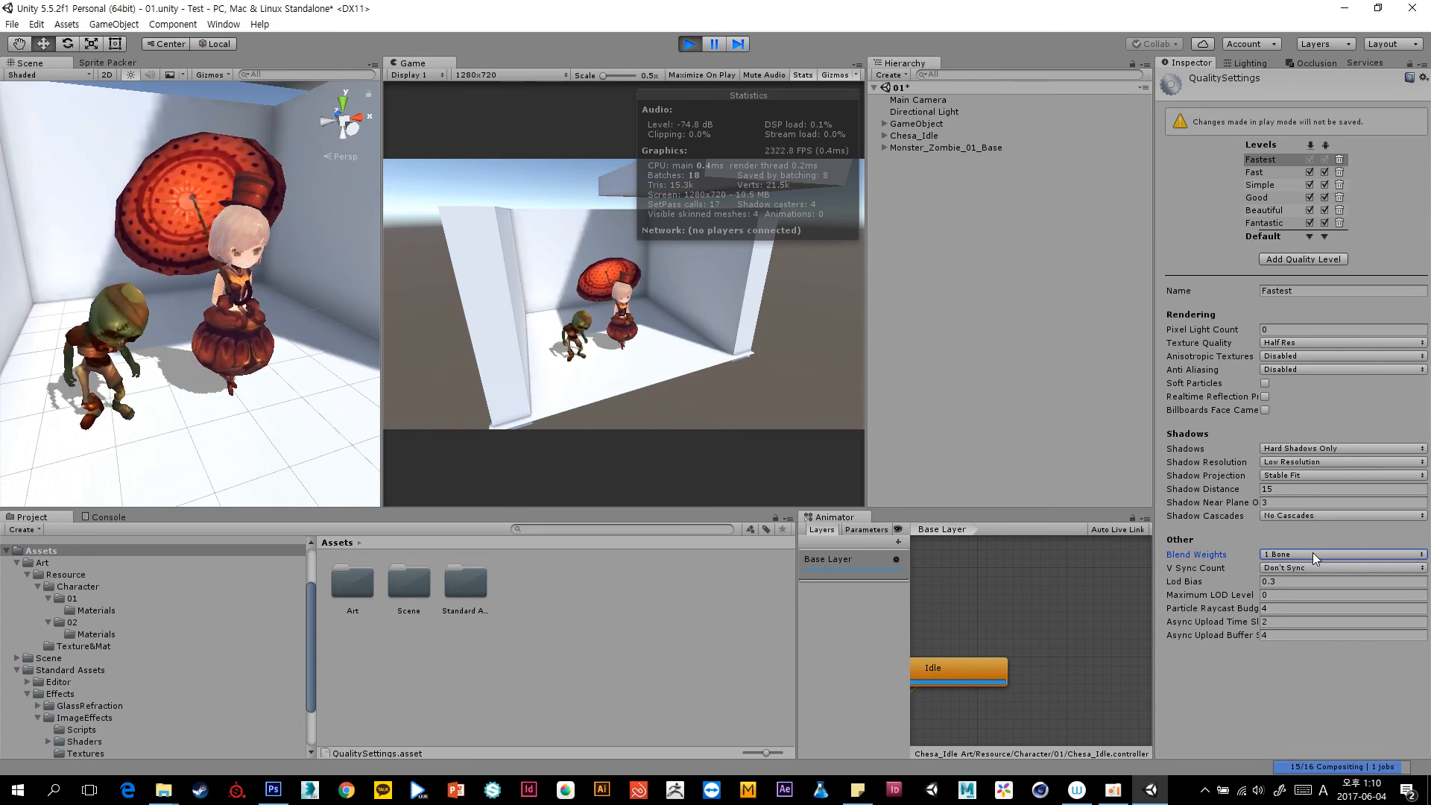
Switch the Fastest level's Blend Weights to 2 Bones, then 4 Bones, and settle on 2 Bones.
click(1312, 552)
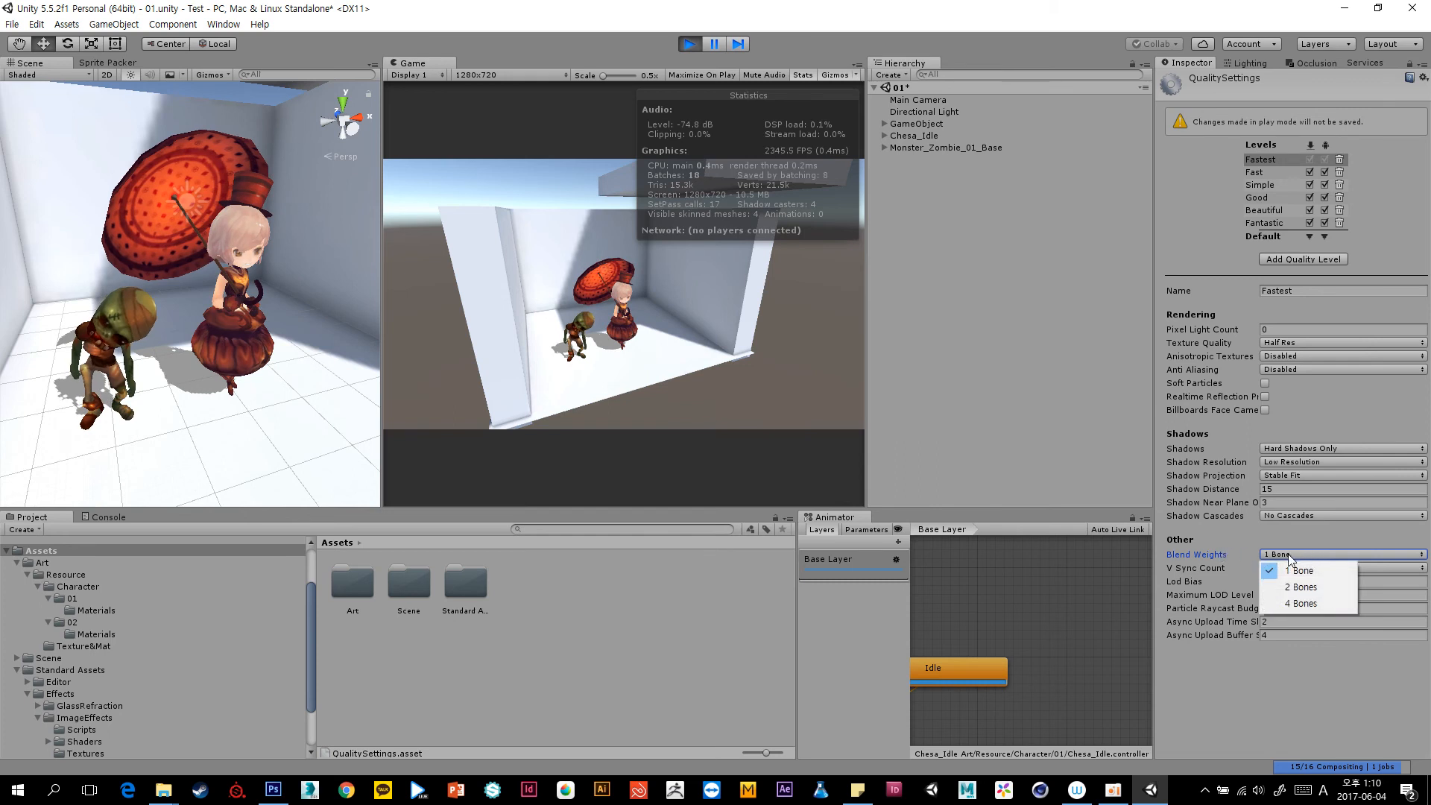
click(1304, 587)
click(1309, 555)
click(1304, 603)
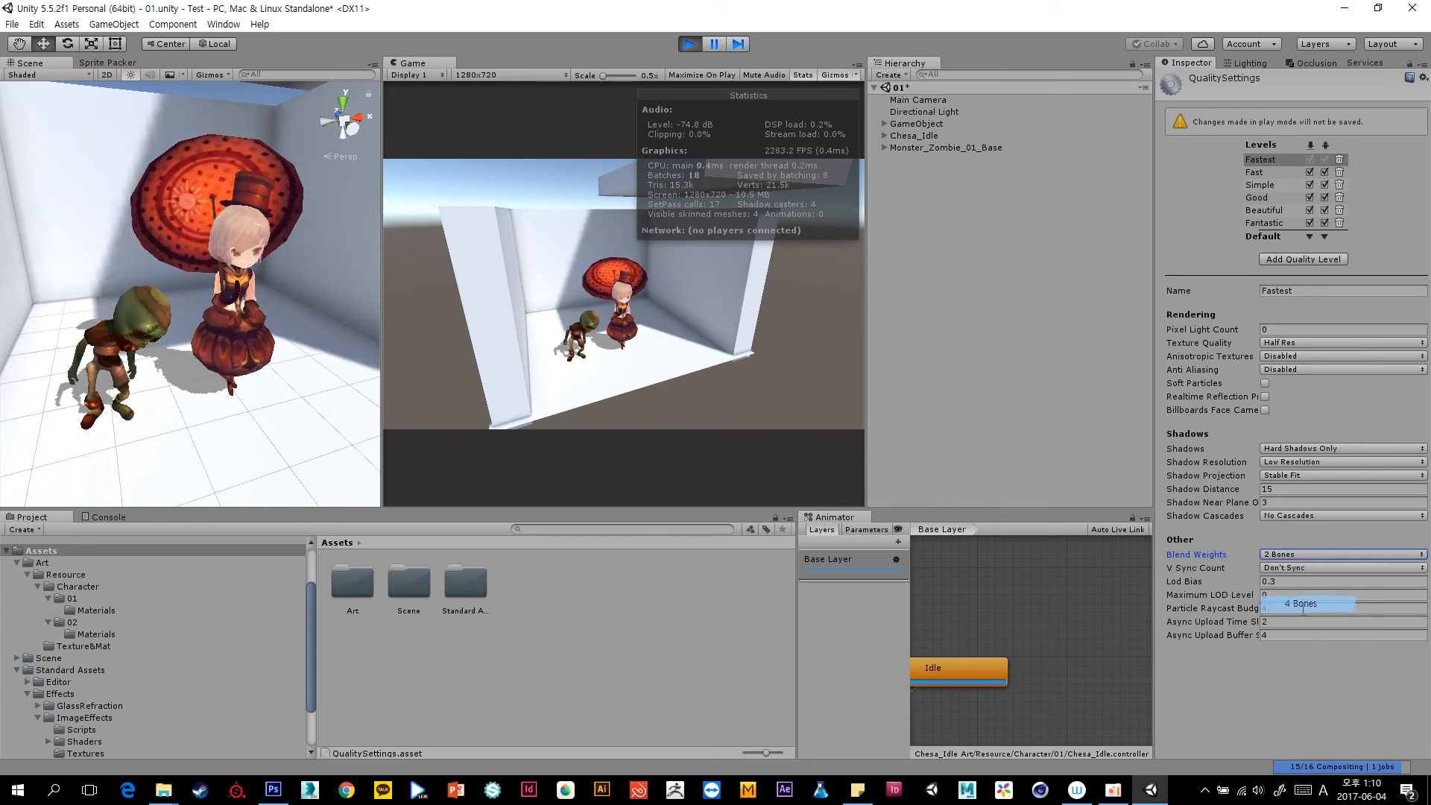
click(1309, 555)
click(1298, 587)
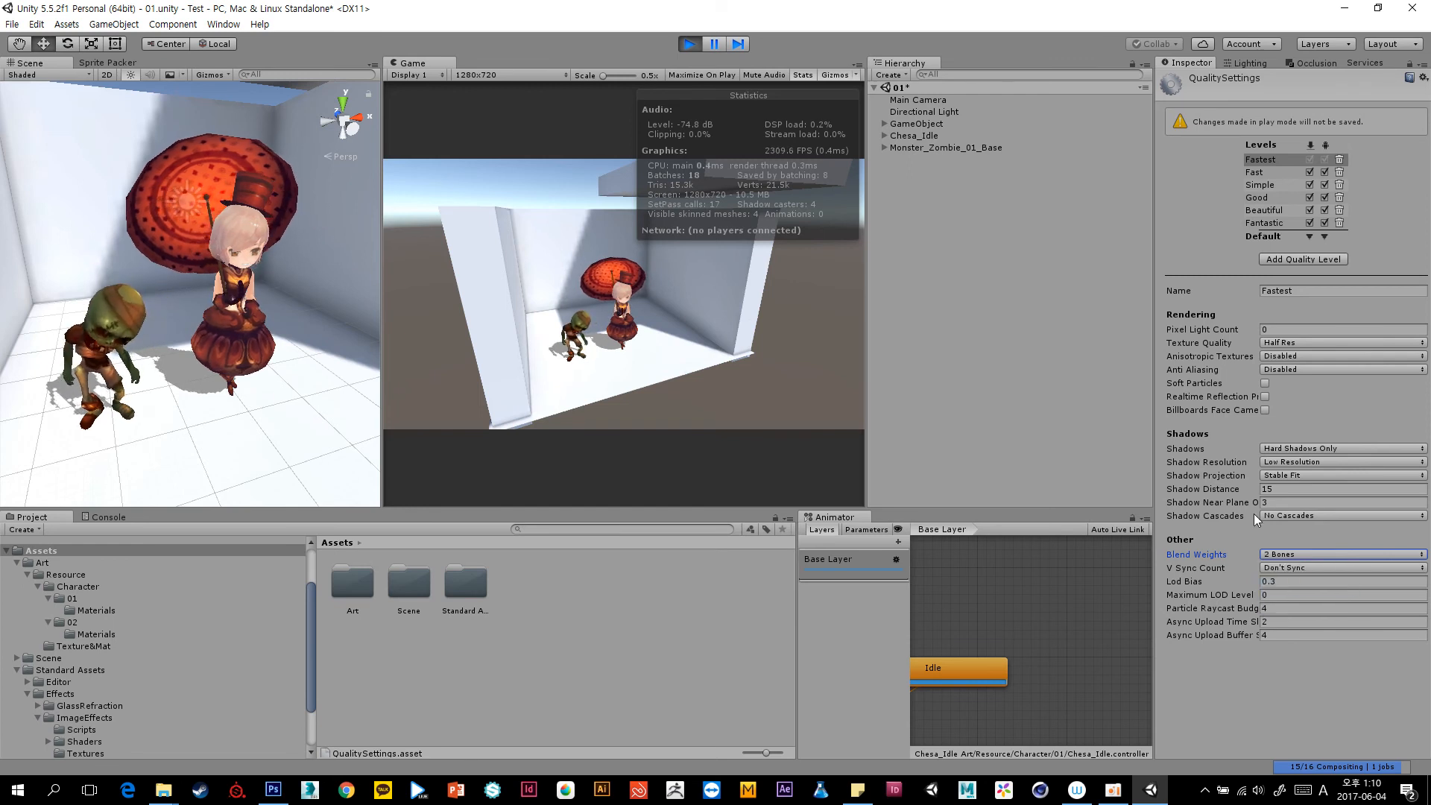
Deselect the Quality settings and stop Play mode.
click(1009, 258)
click(693, 45)
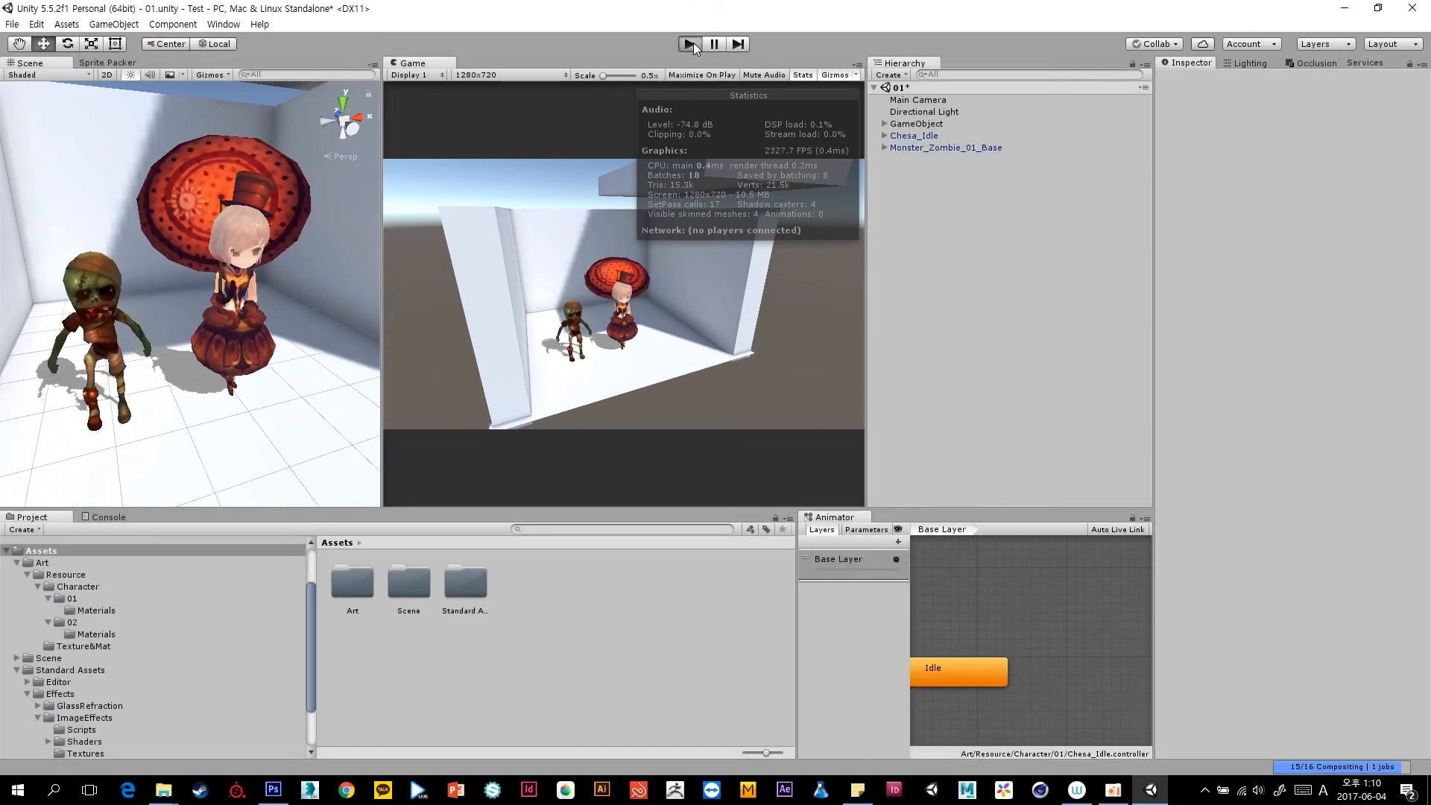
click(691, 46)
Open the project's Player settings and look at the Color Space options under Rendering.
click(37, 24)
mouse_move(148, 400)
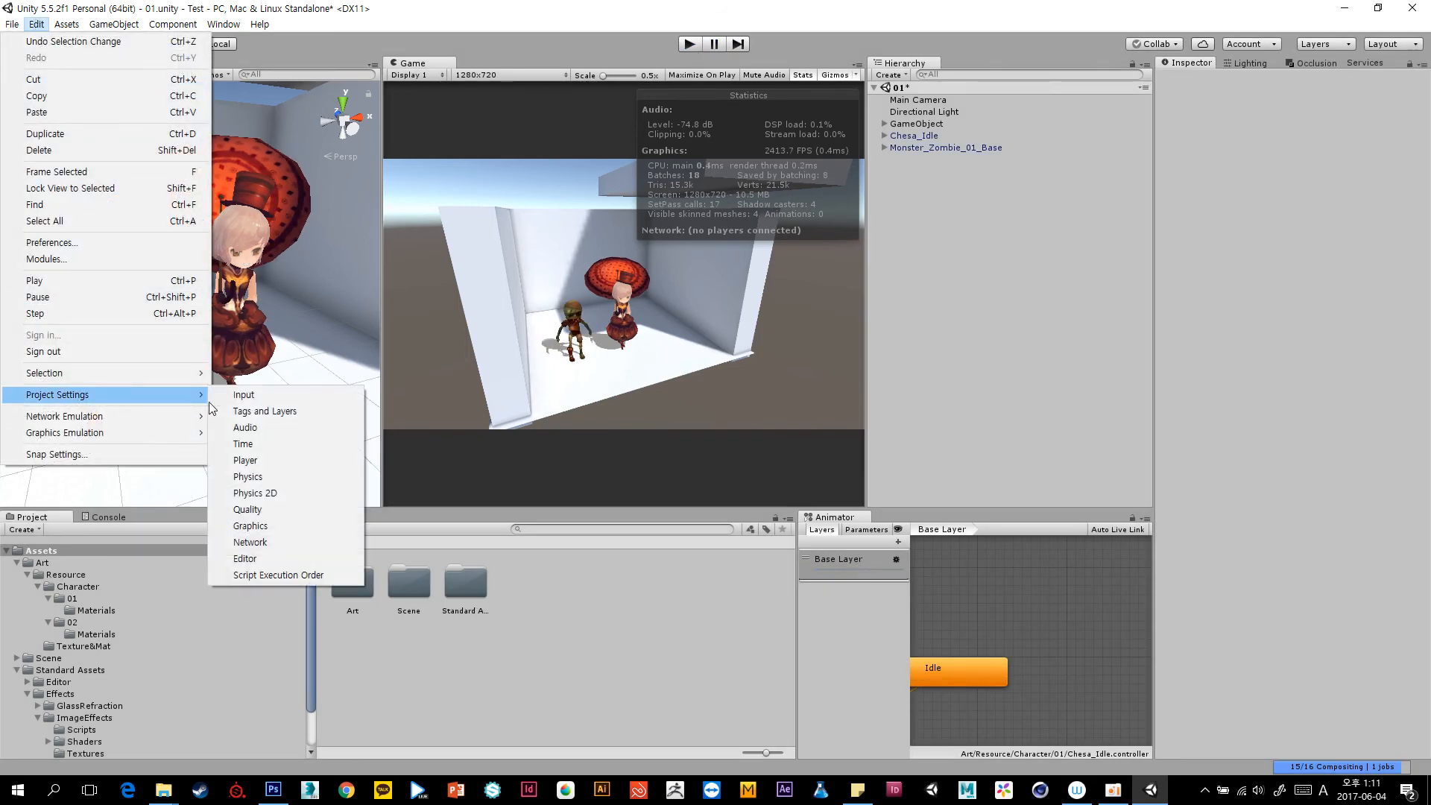
click(292, 460)
click(1319, 399)
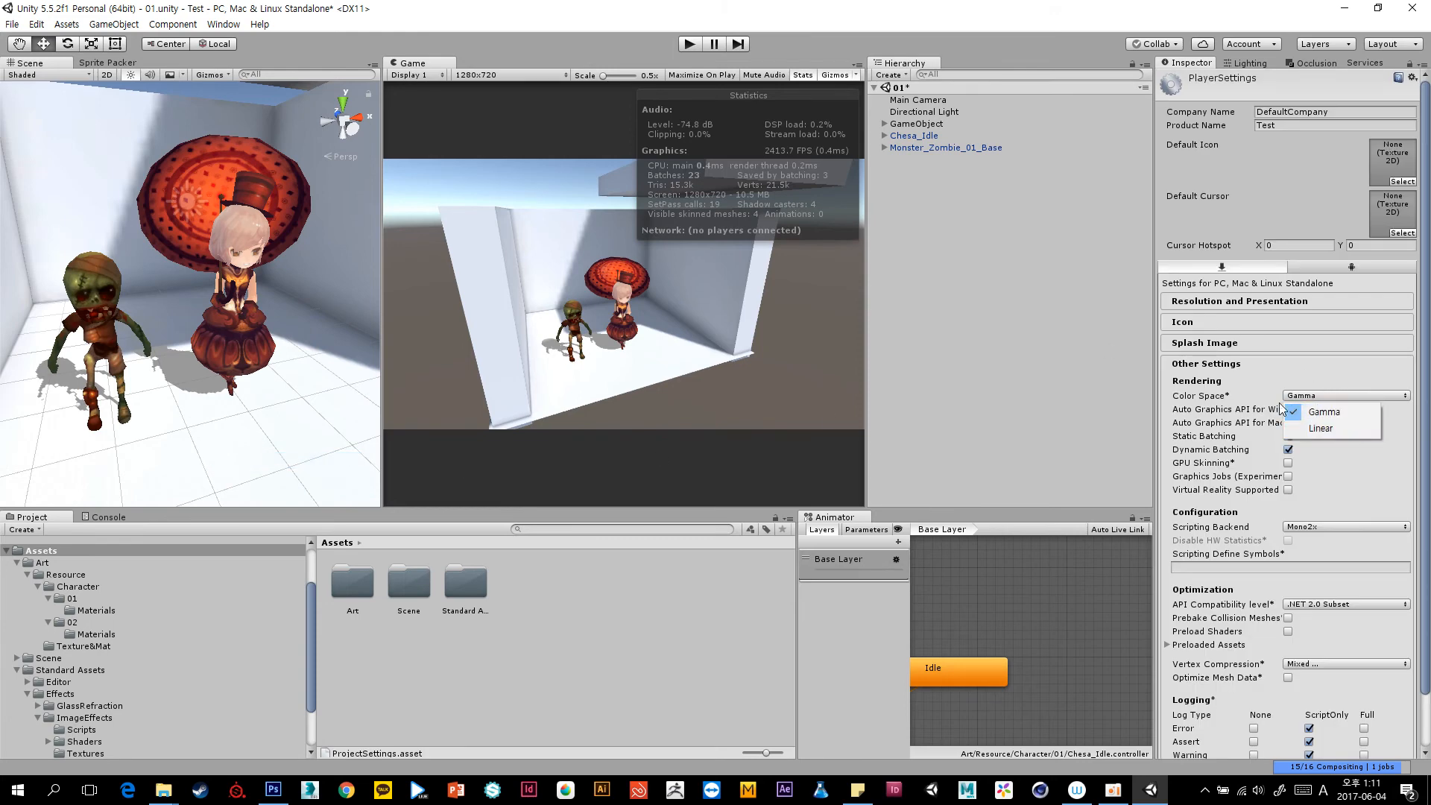
click(1238, 397)
Look at the Main Camera's Rendering Path options and leave the path on Forward.
click(943, 101)
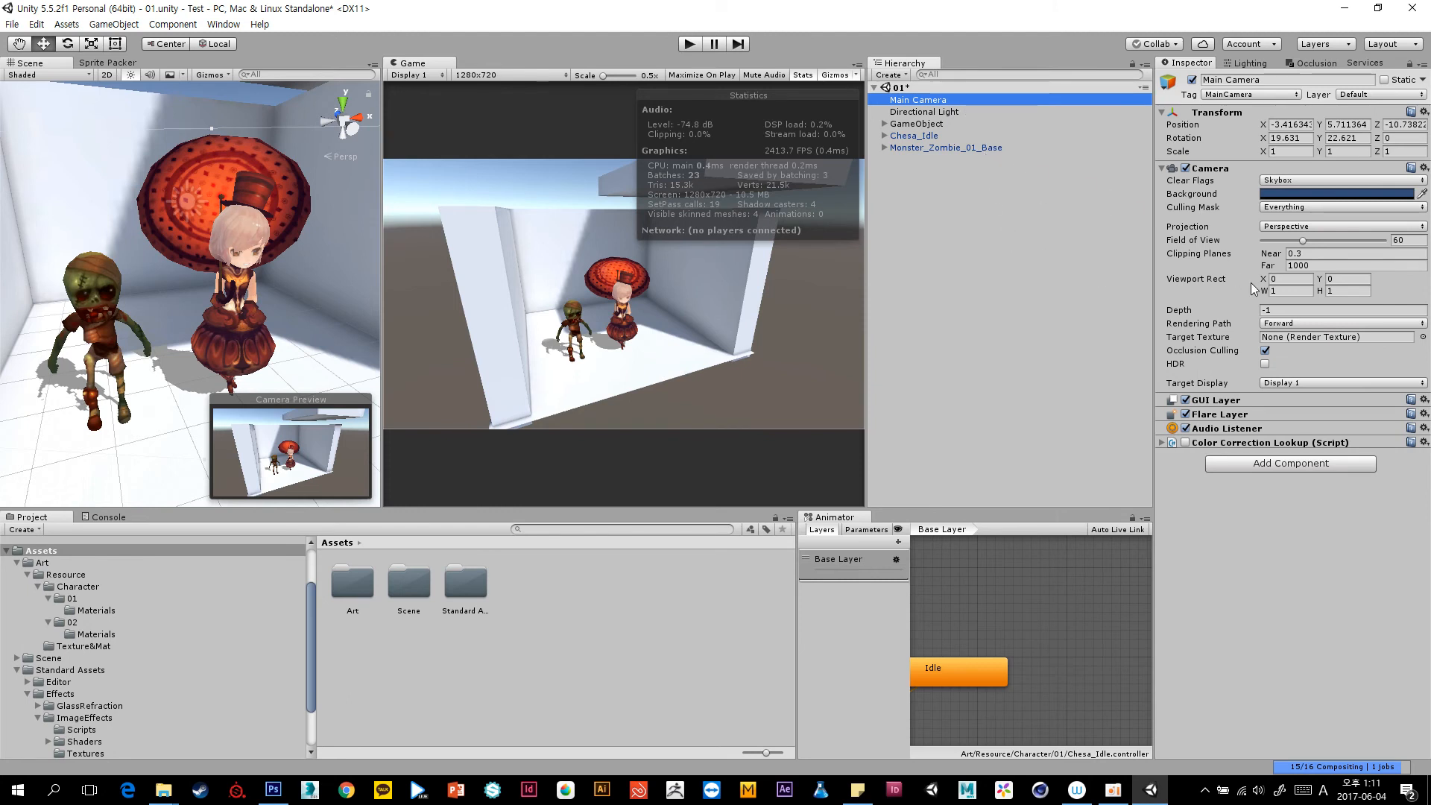
click(1289, 324)
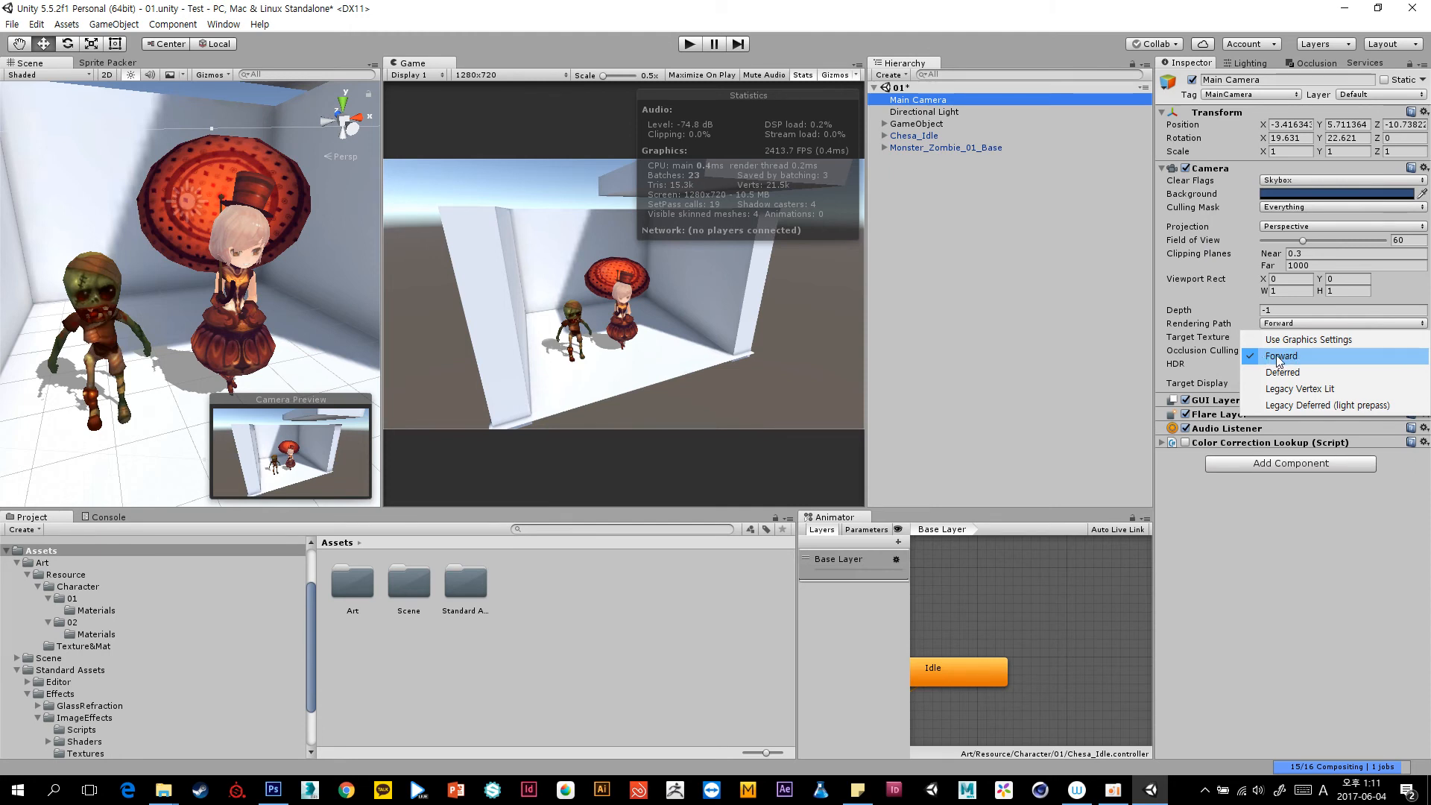
click(1200, 329)
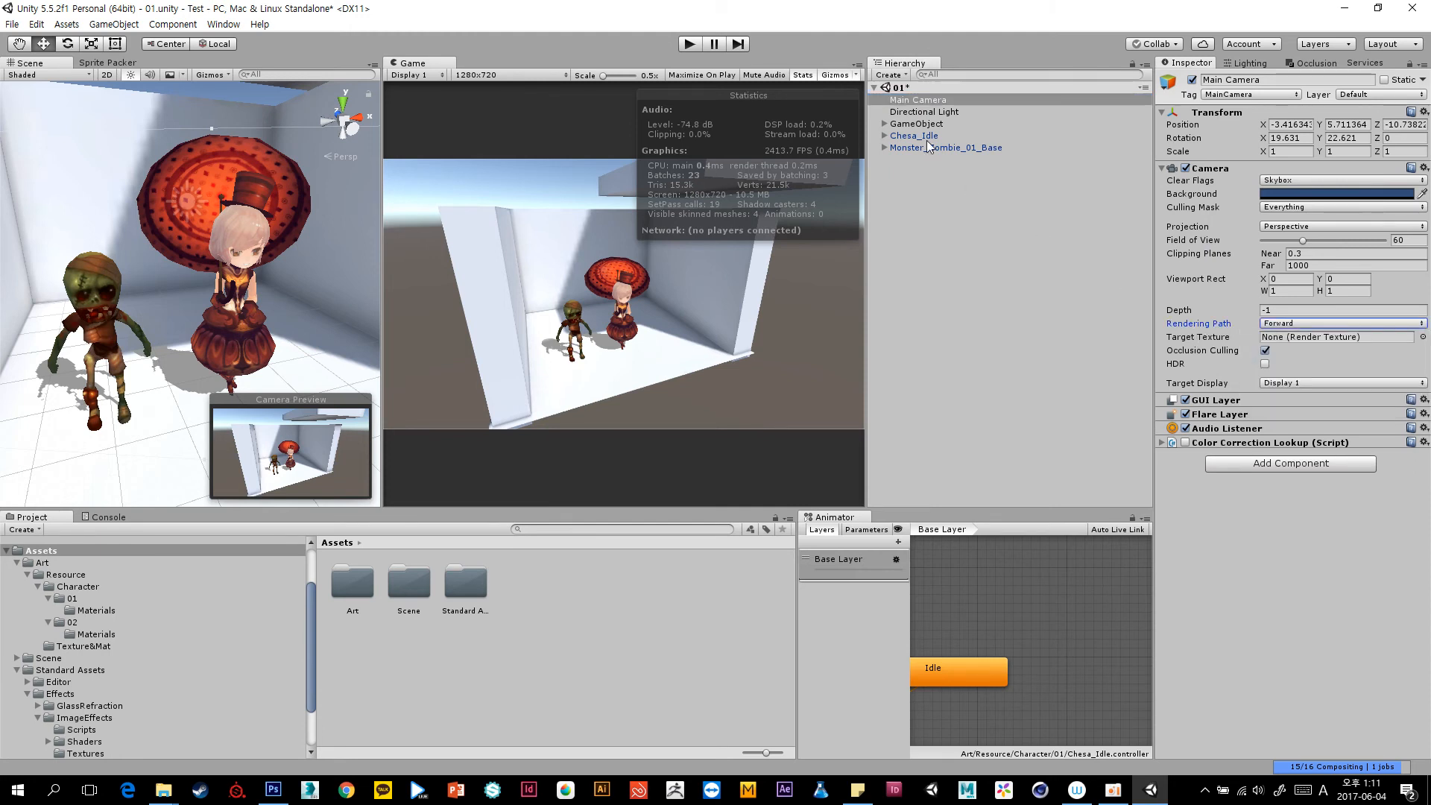
click(943, 111)
click(920, 99)
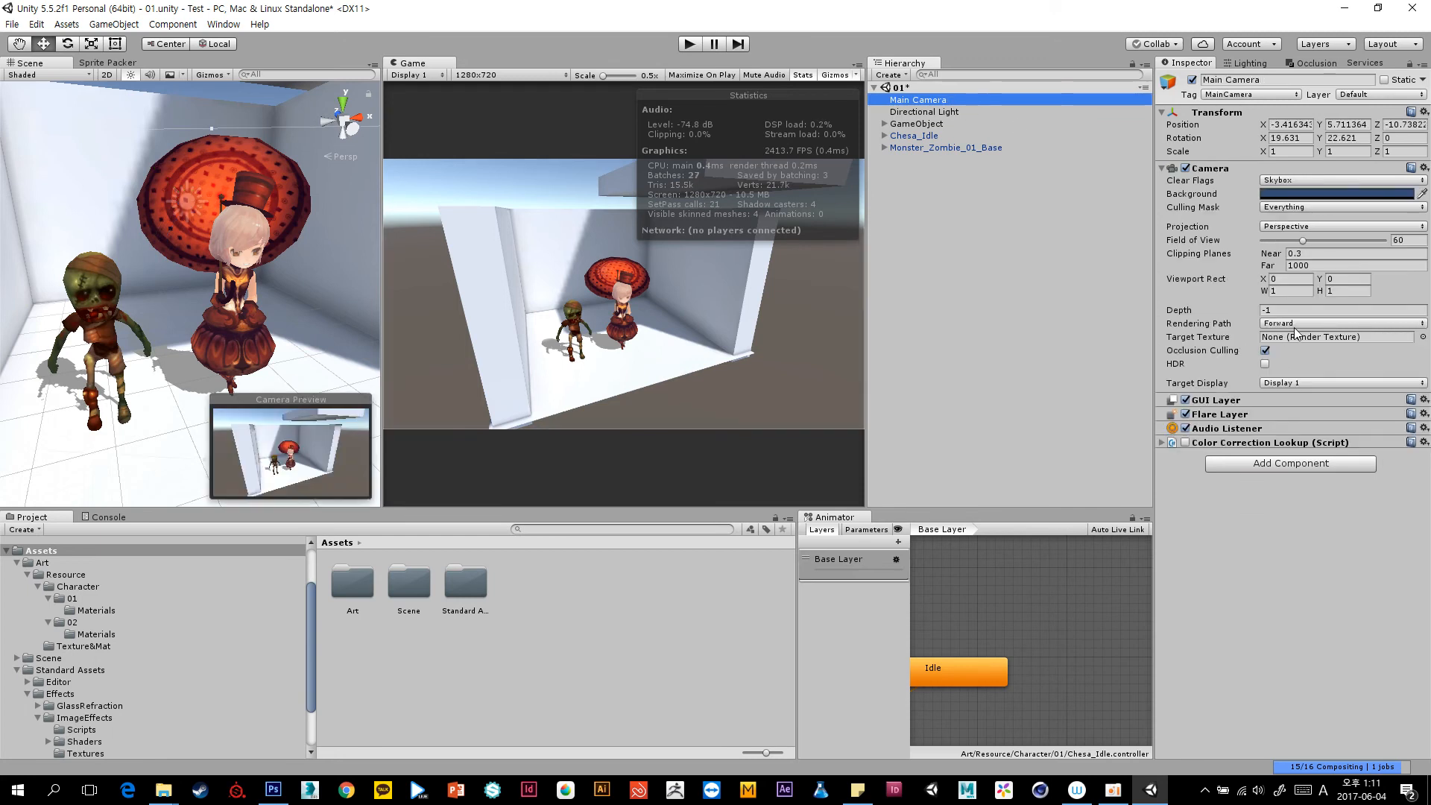
click(1298, 323)
click(1200, 330)
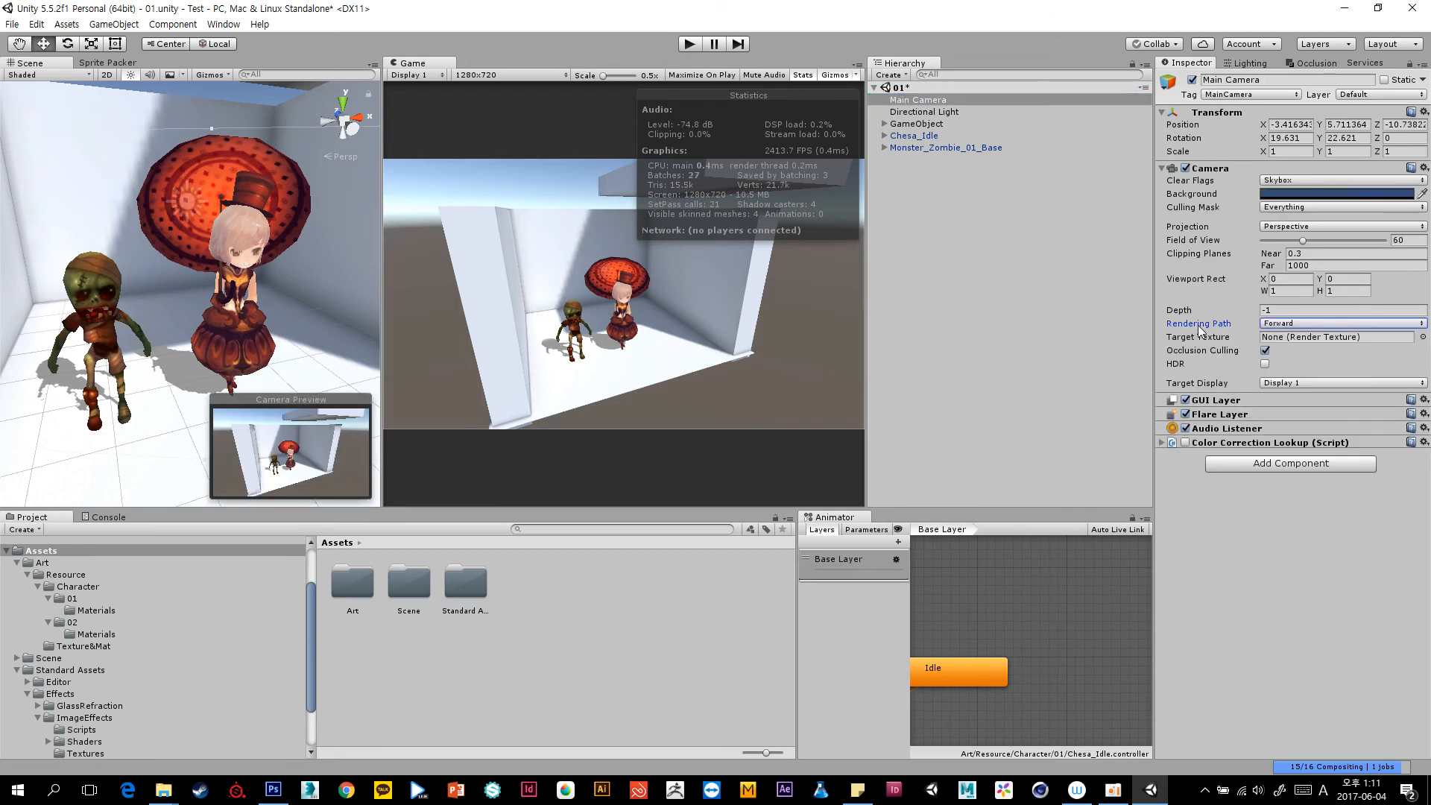
Compare the Directional Light's Baking modes by switching between Baked and Mixed, ending on Mixed.
click(1001, 113)
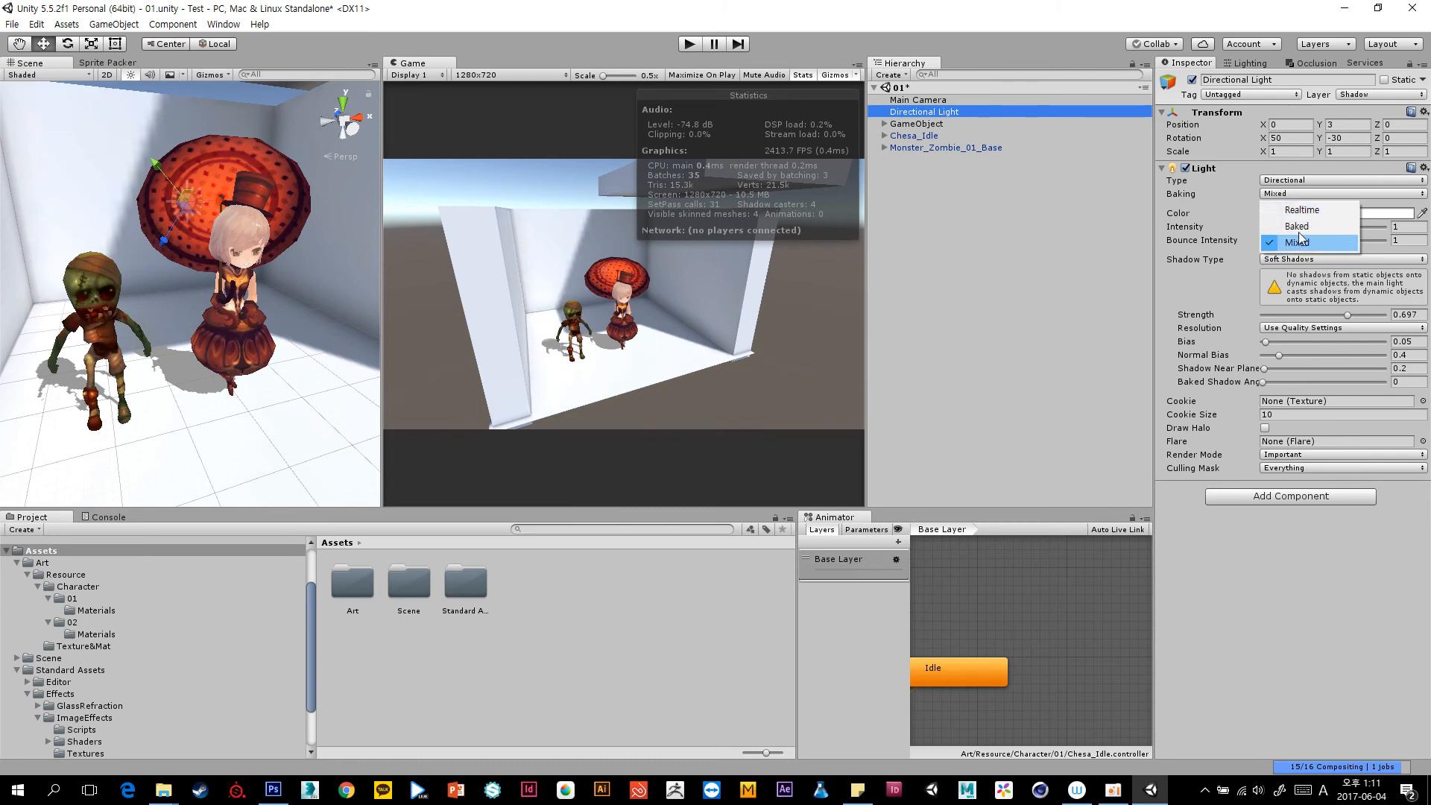
click(1311, 243)
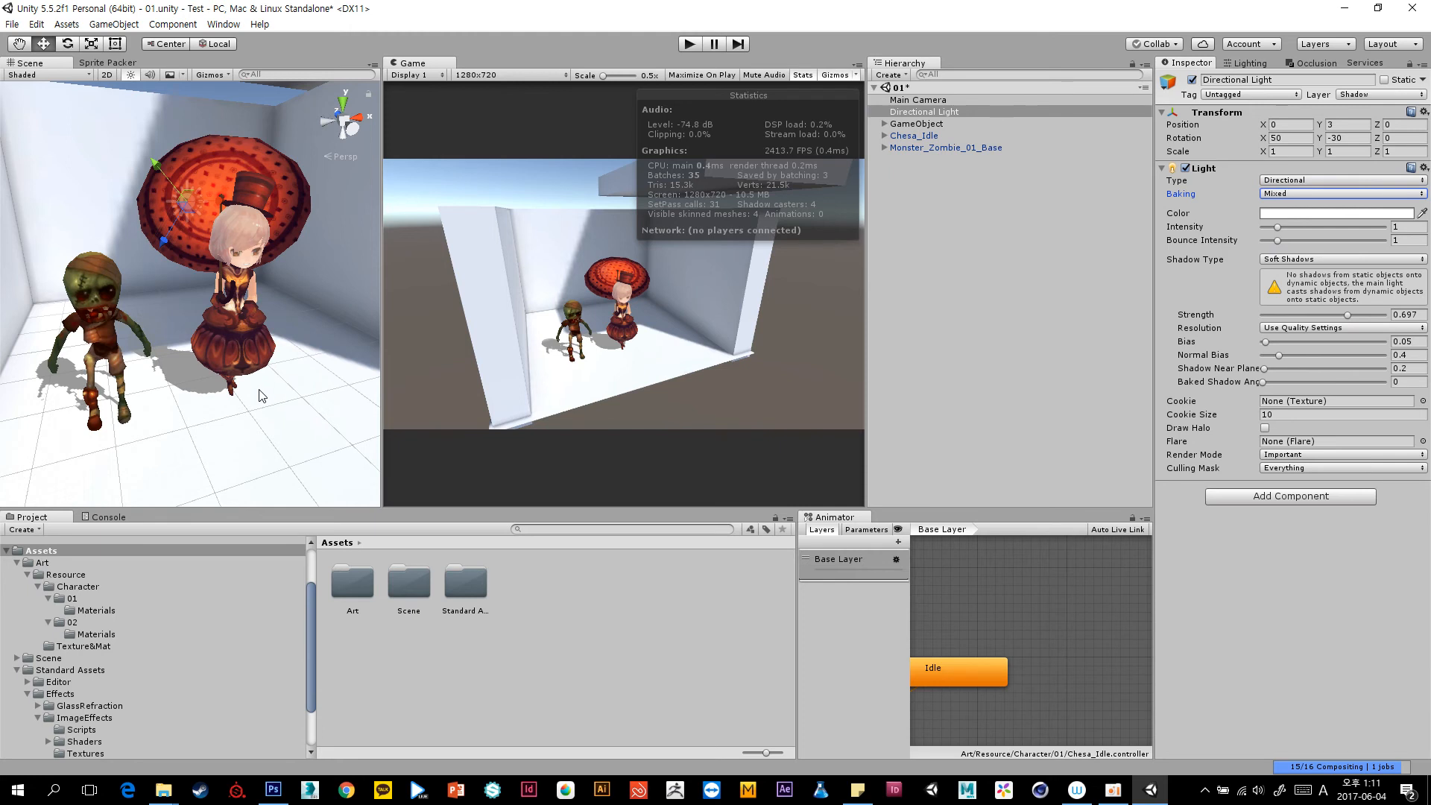
click(1316, 195)
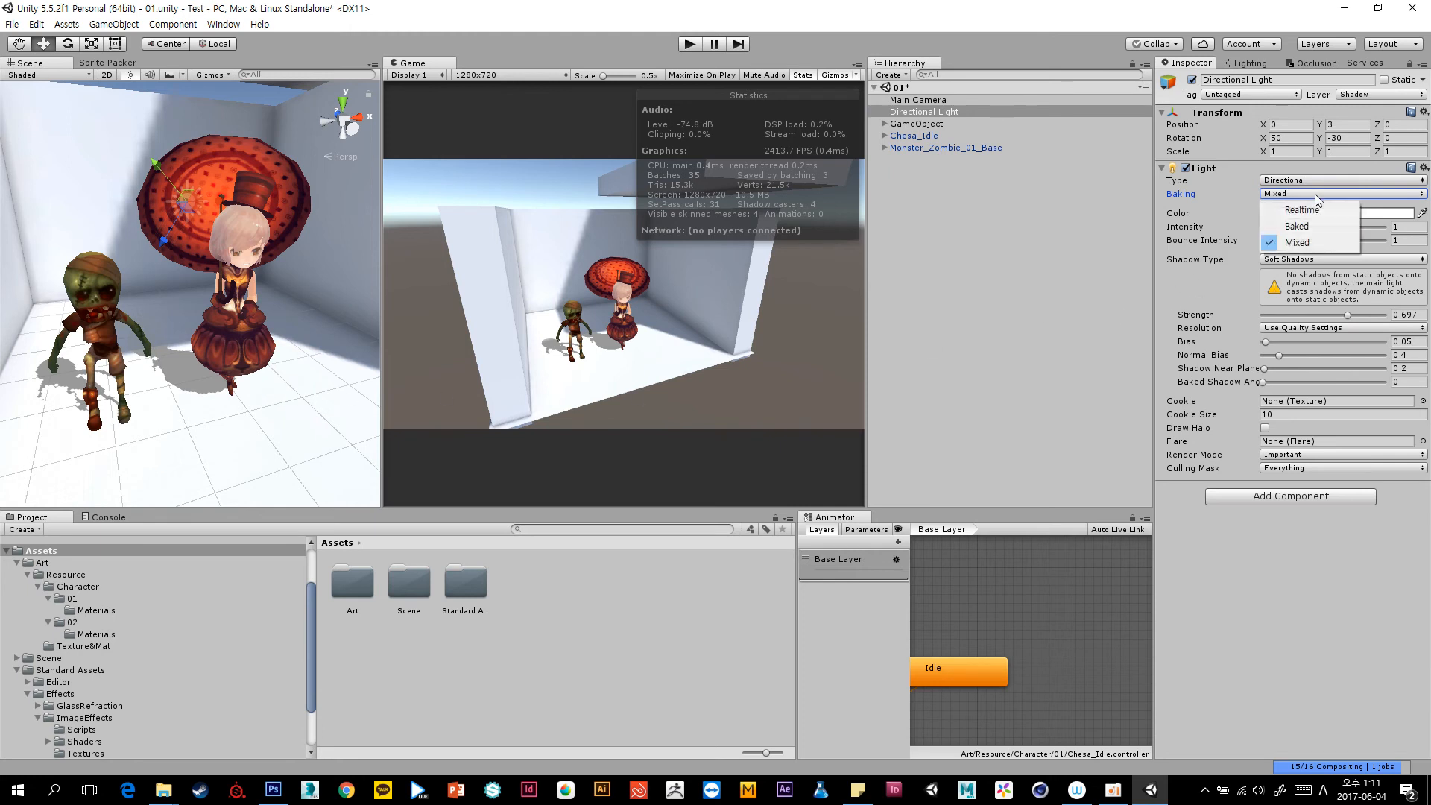
click(1297, 225)
click(1312, 194)
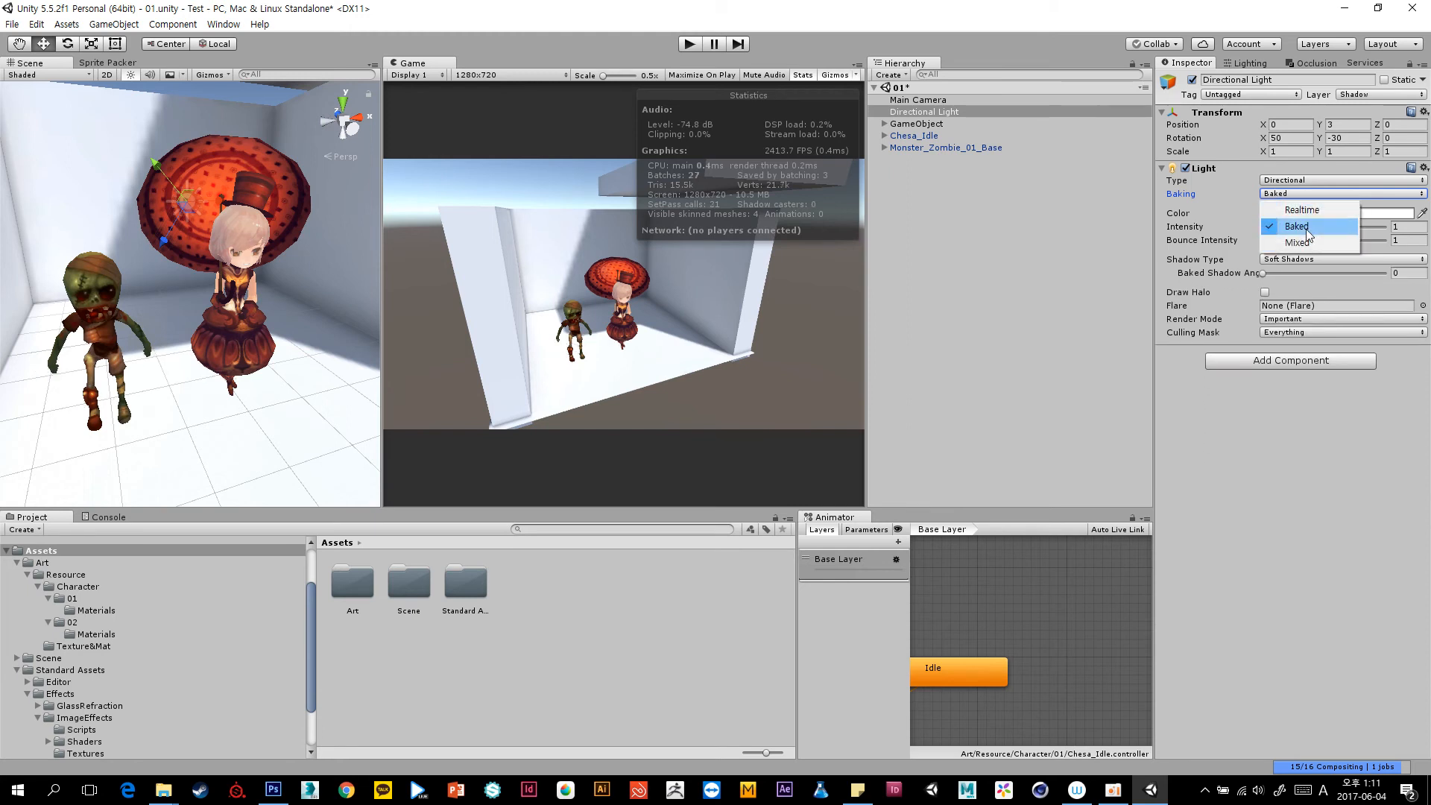
click(1305, 243)
click(1311, 194)
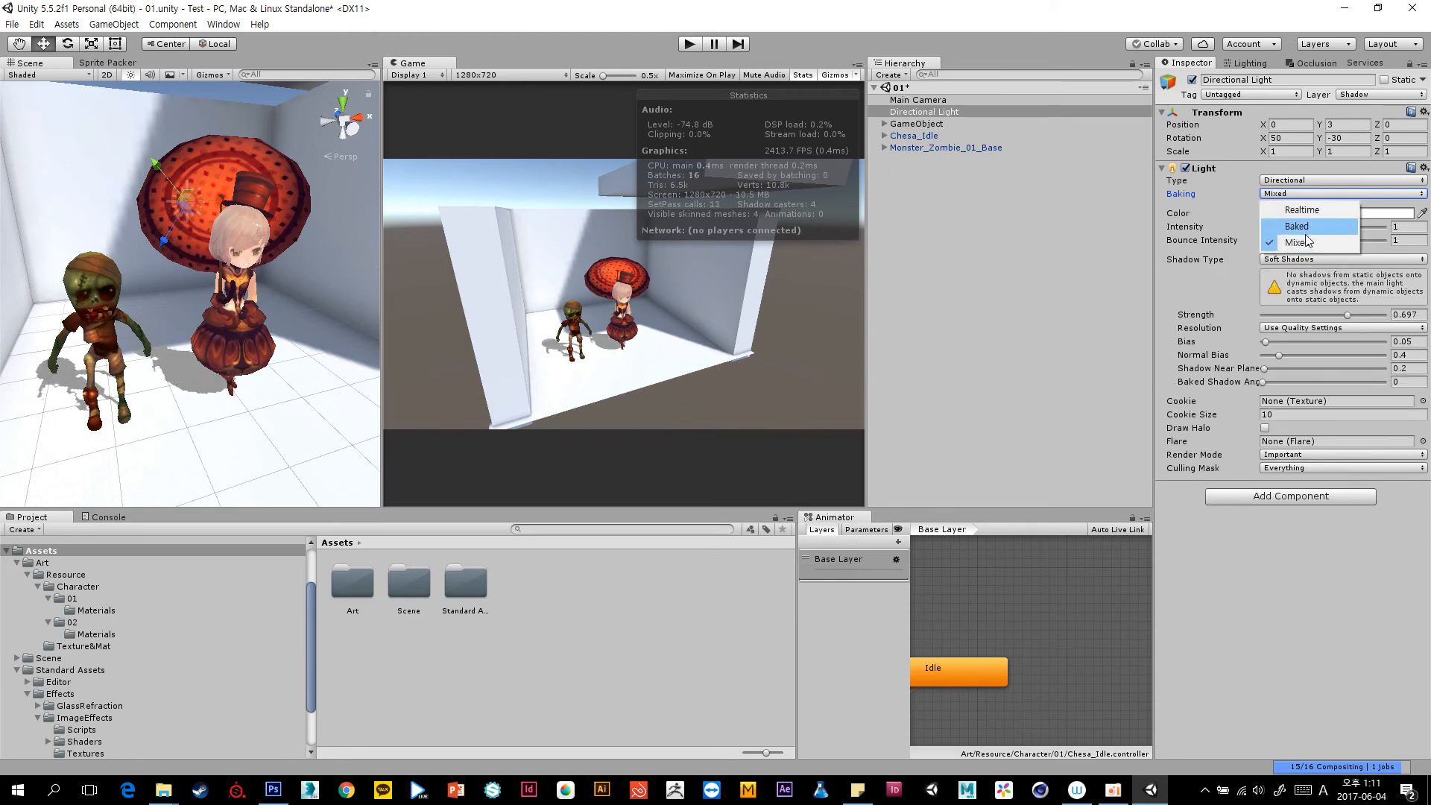
click(1297, 226)
click(1311, 194)
click(1299, 243)
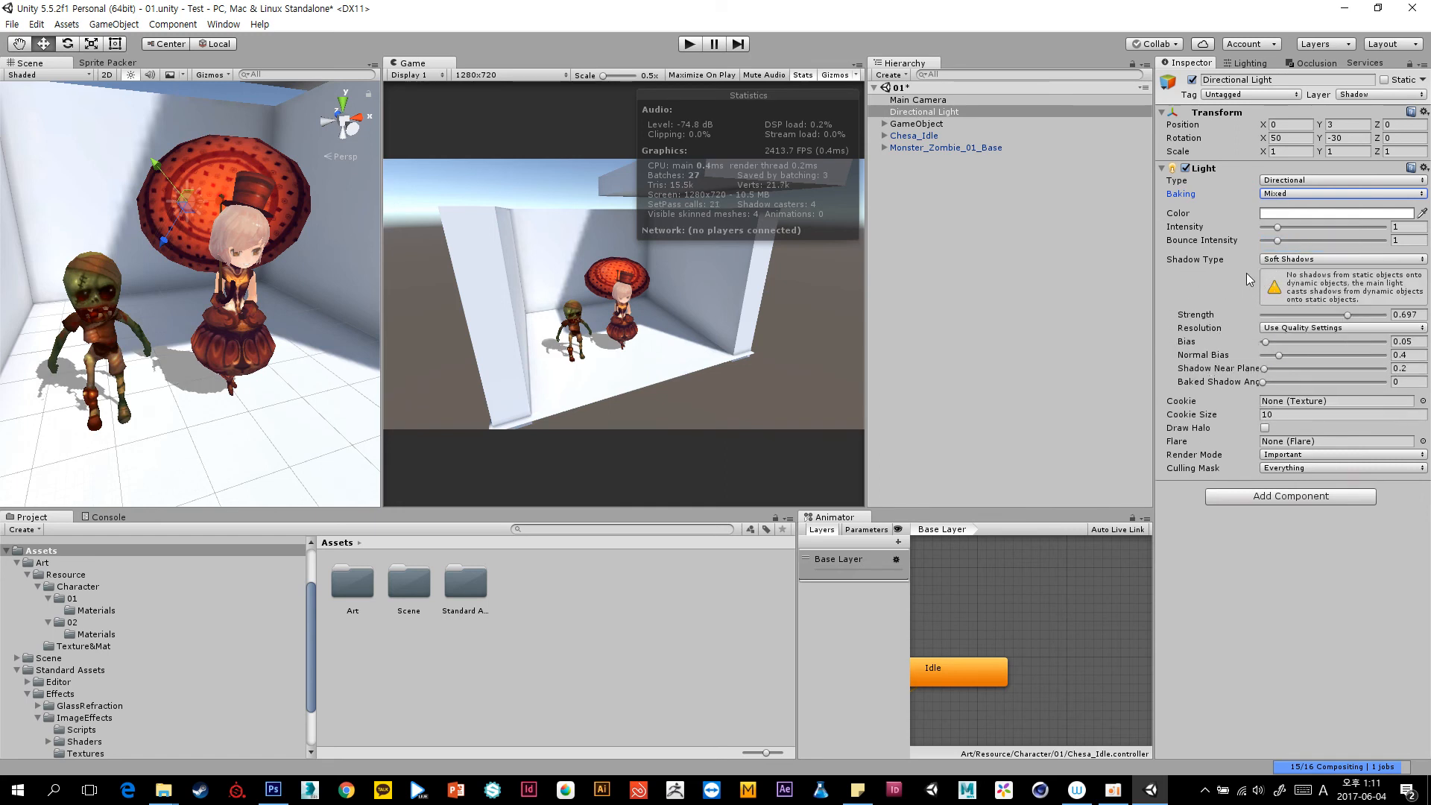
Set the Directional Light's Shadow Type to Hard Shadows and examine the zombie's shadow up close in the Scene view.
click(1287, 260)
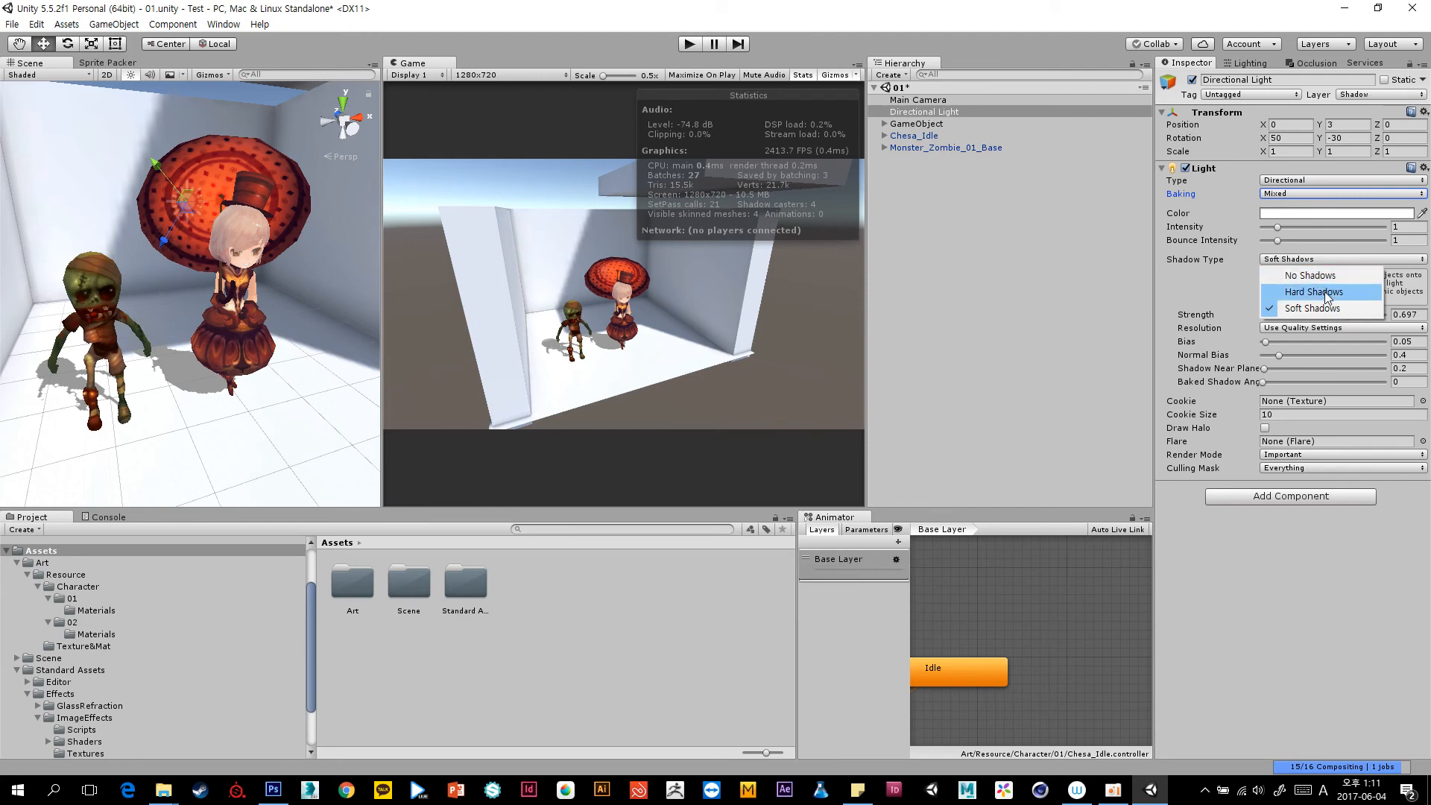
click(1313, 291)
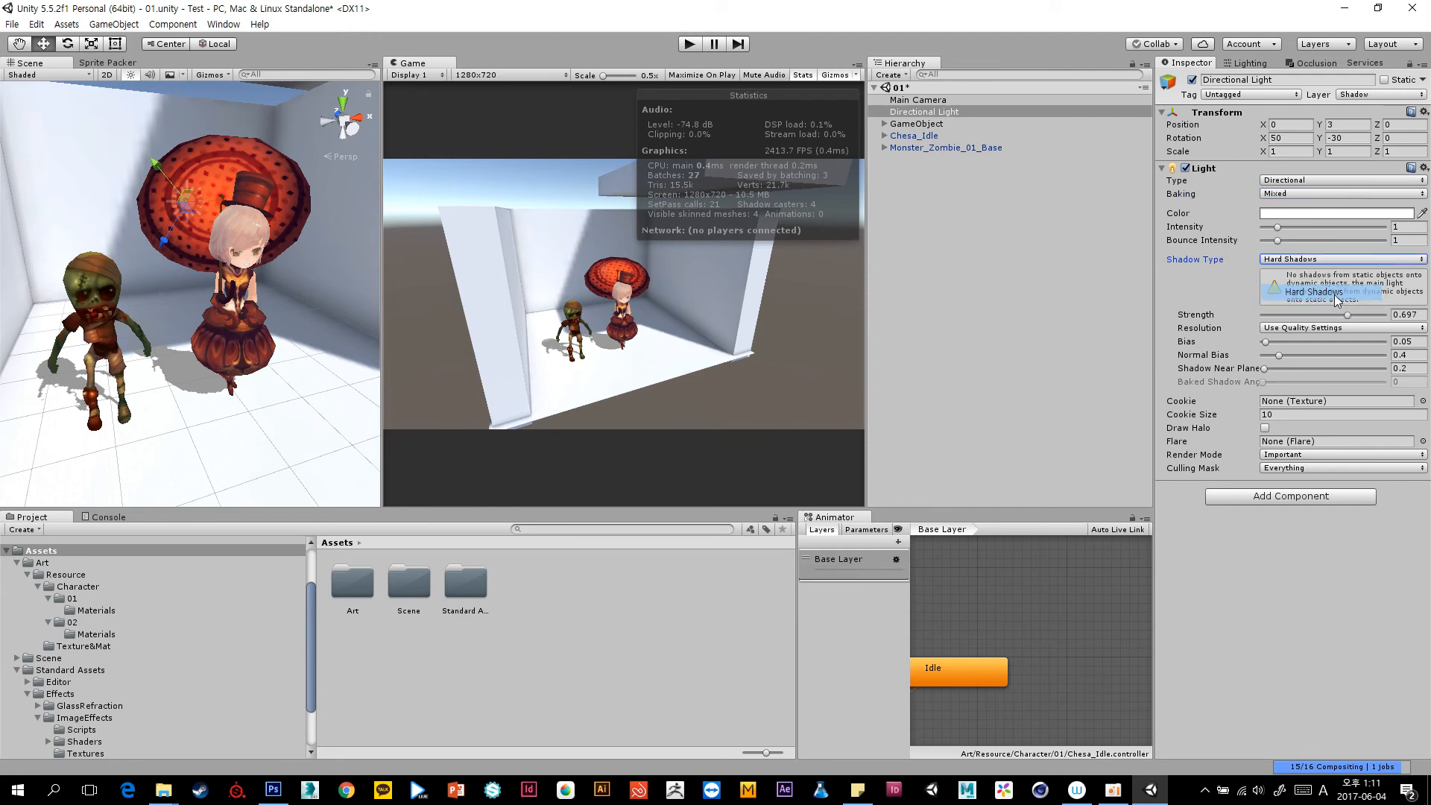
scroll(205, 339, up, 5)
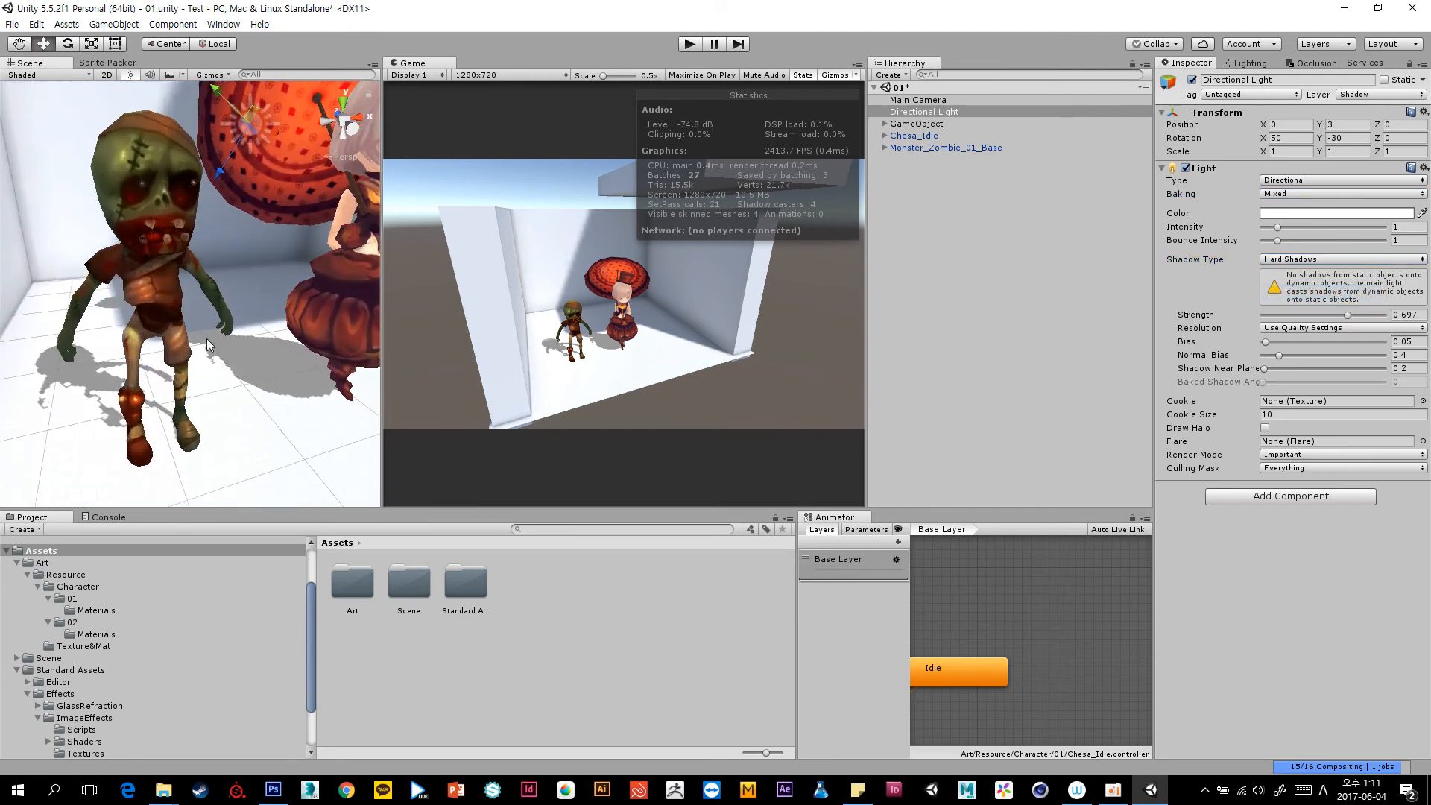
Look at the Shadows options for the Fastest level in the project's Quality settings, then deselect the settings.
click(37, 24)
mouse_move(164, 394)
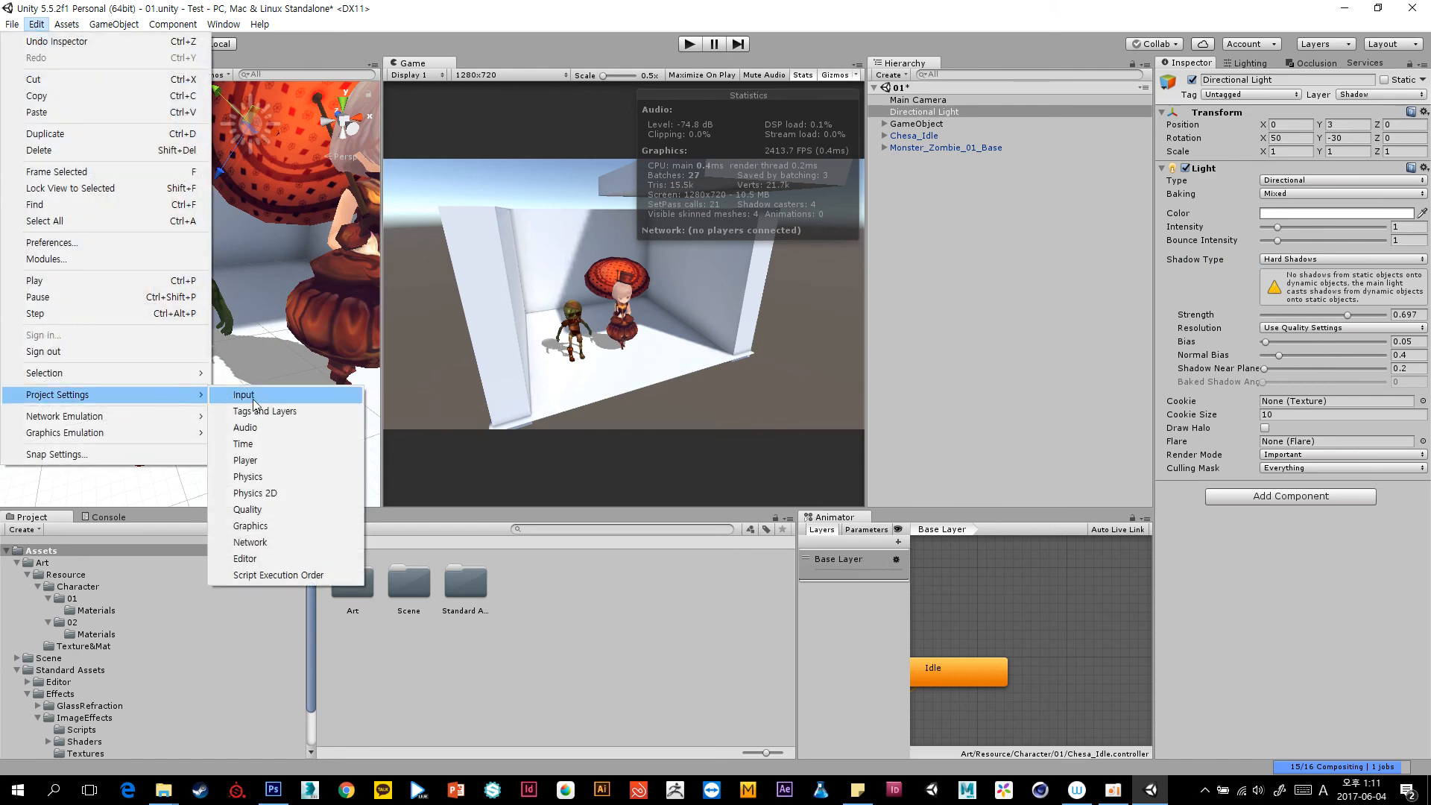
click(303, 508)
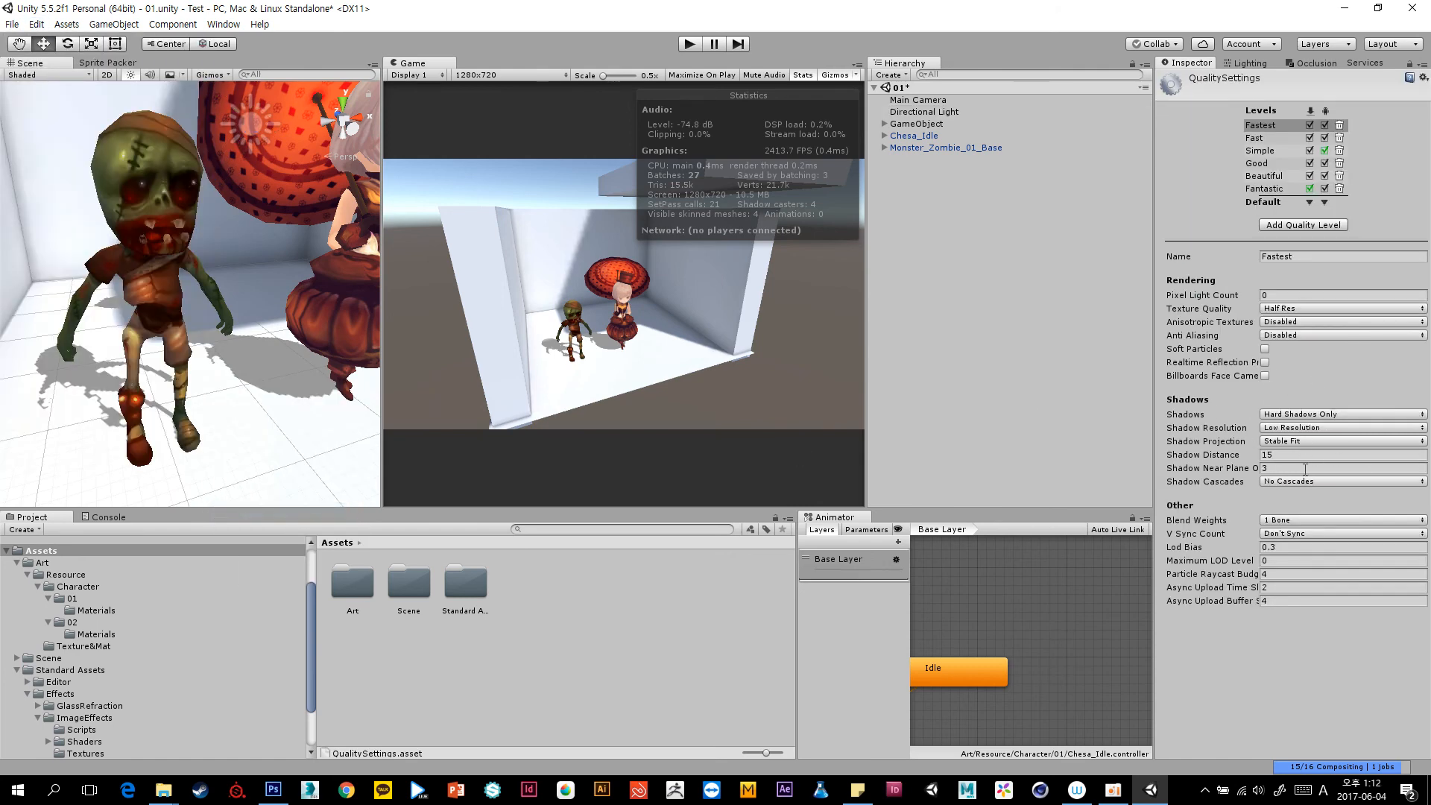
click(1304, 415)
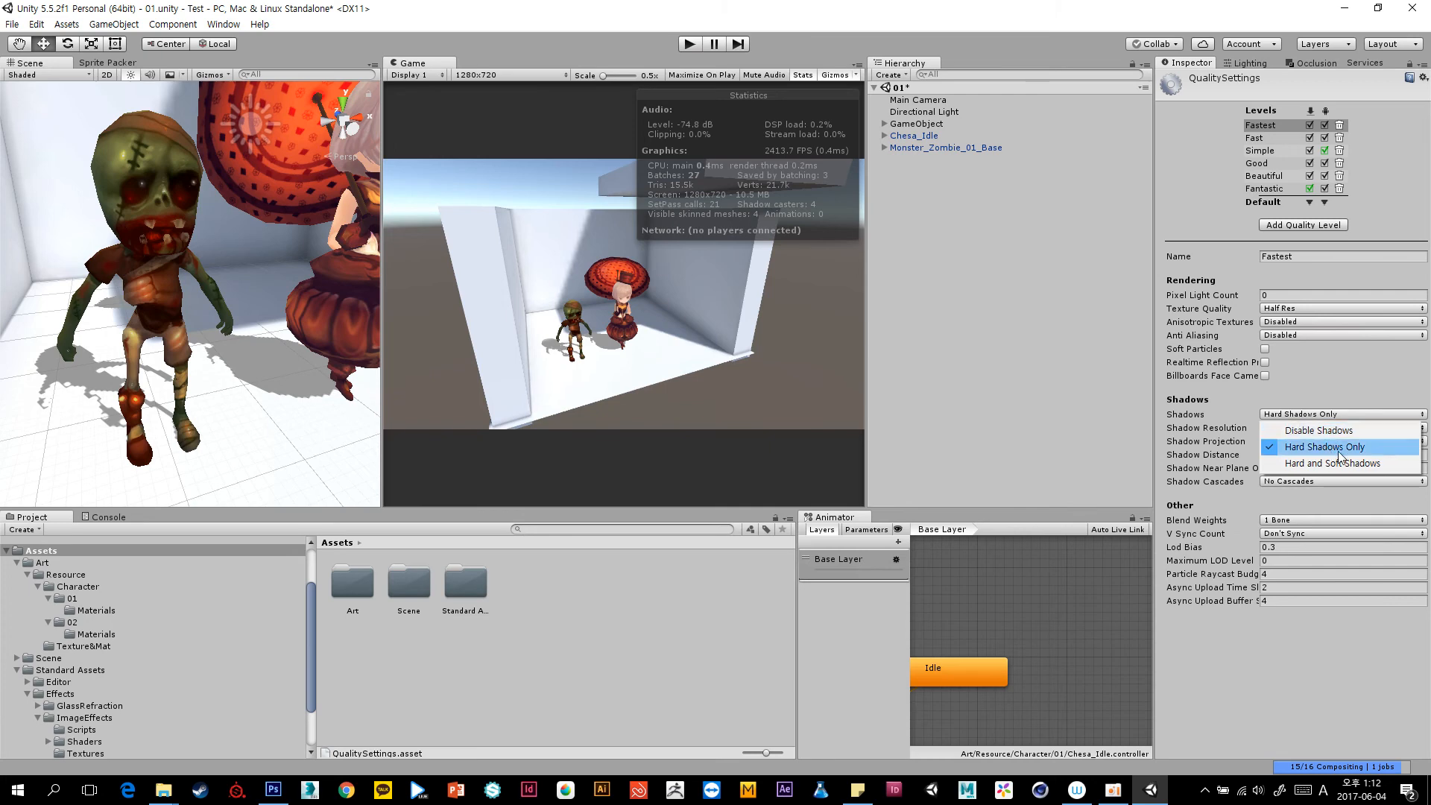
click(1051, 231)
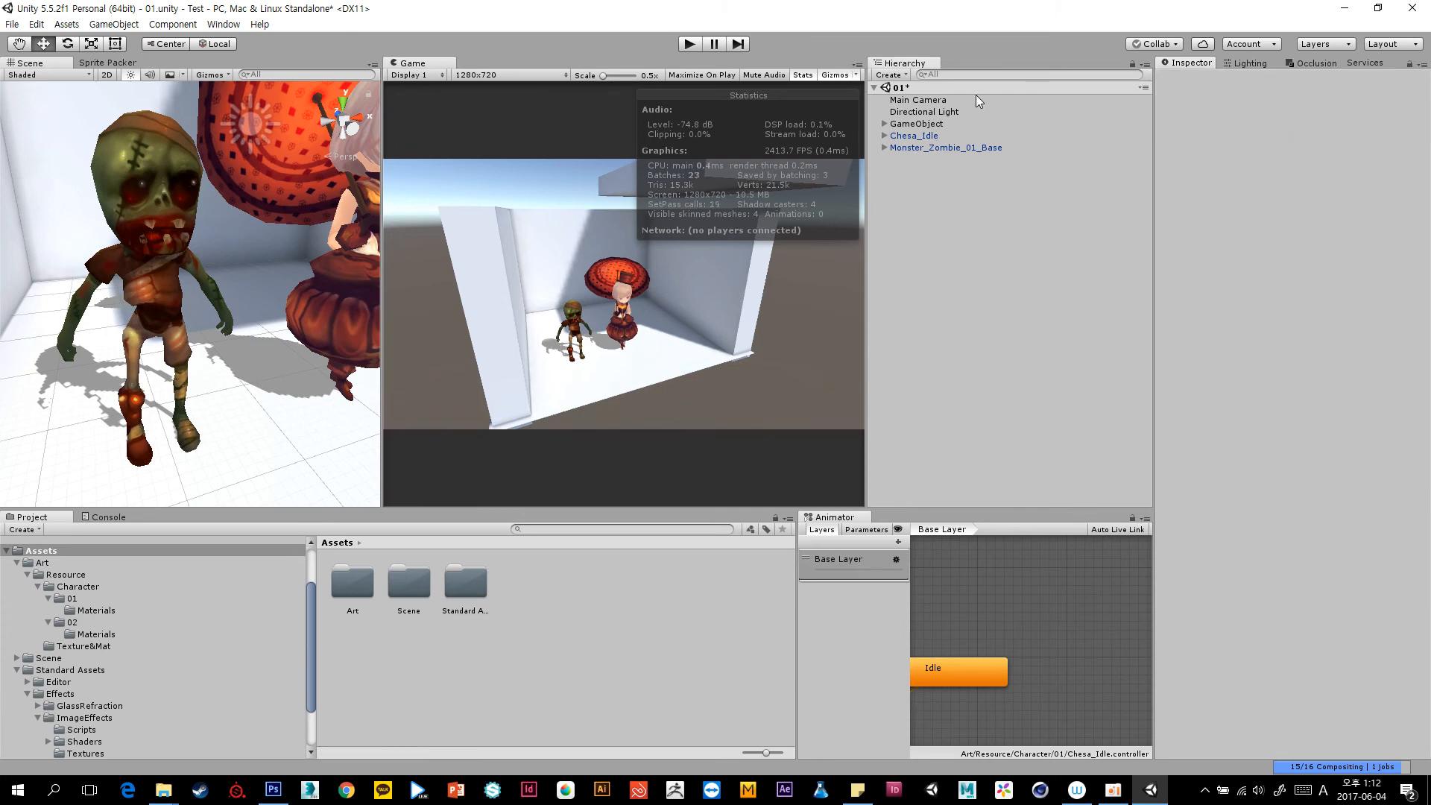
Widen the Game view and keep the Directional Light's Shadow Type on Hard Shadows.
click(976, 112)
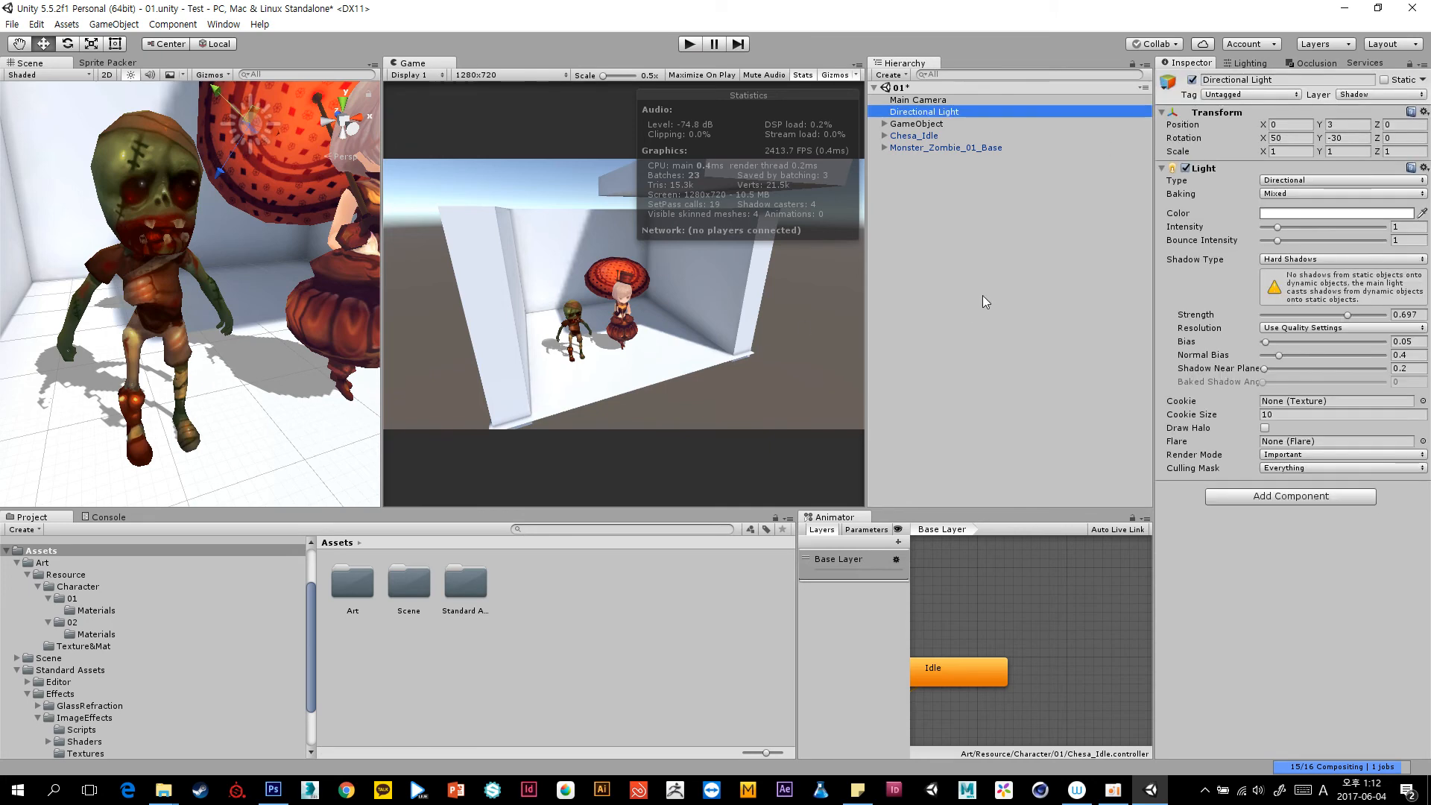
drag(382, 427, 301, 427)
click(1294, 259)
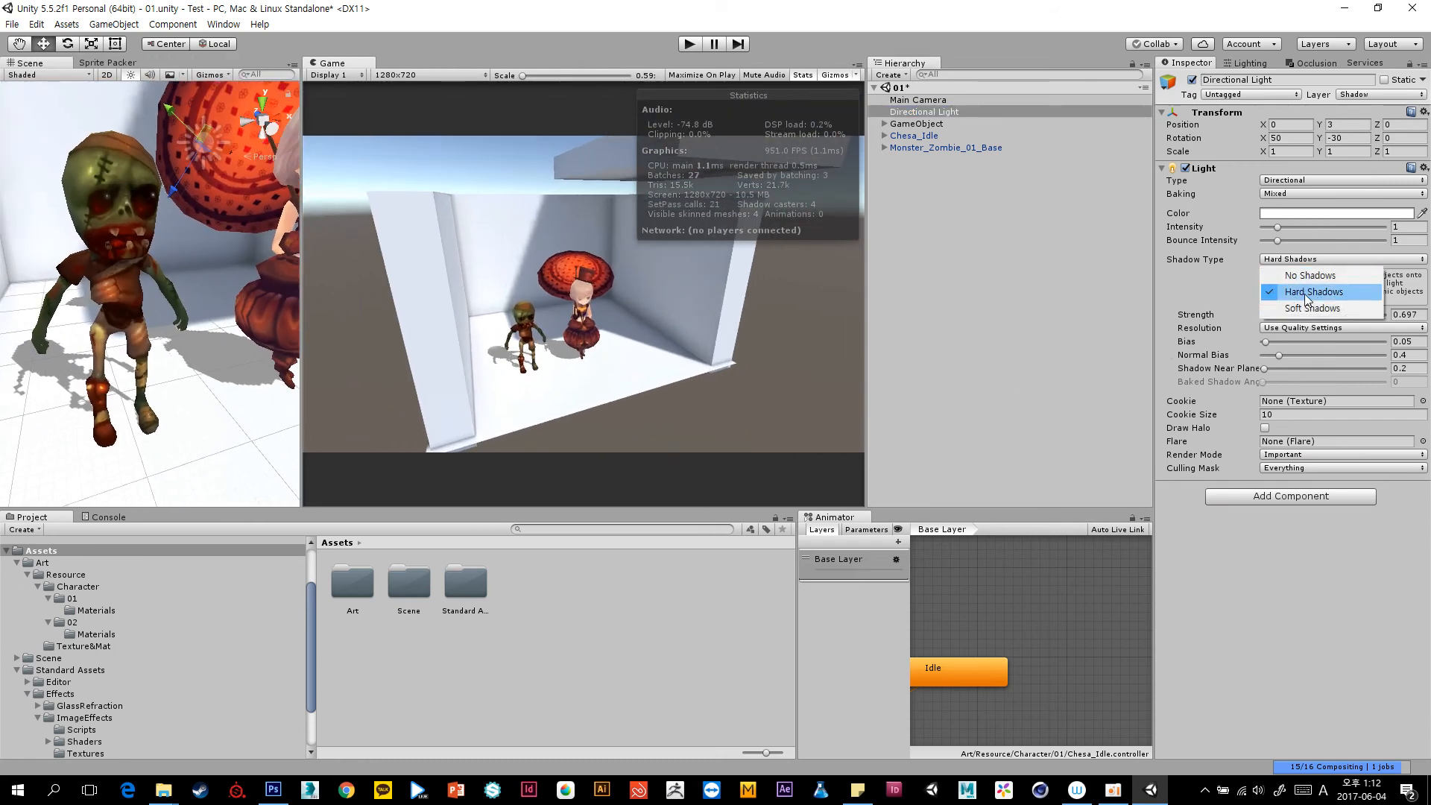
click(1306, 299)
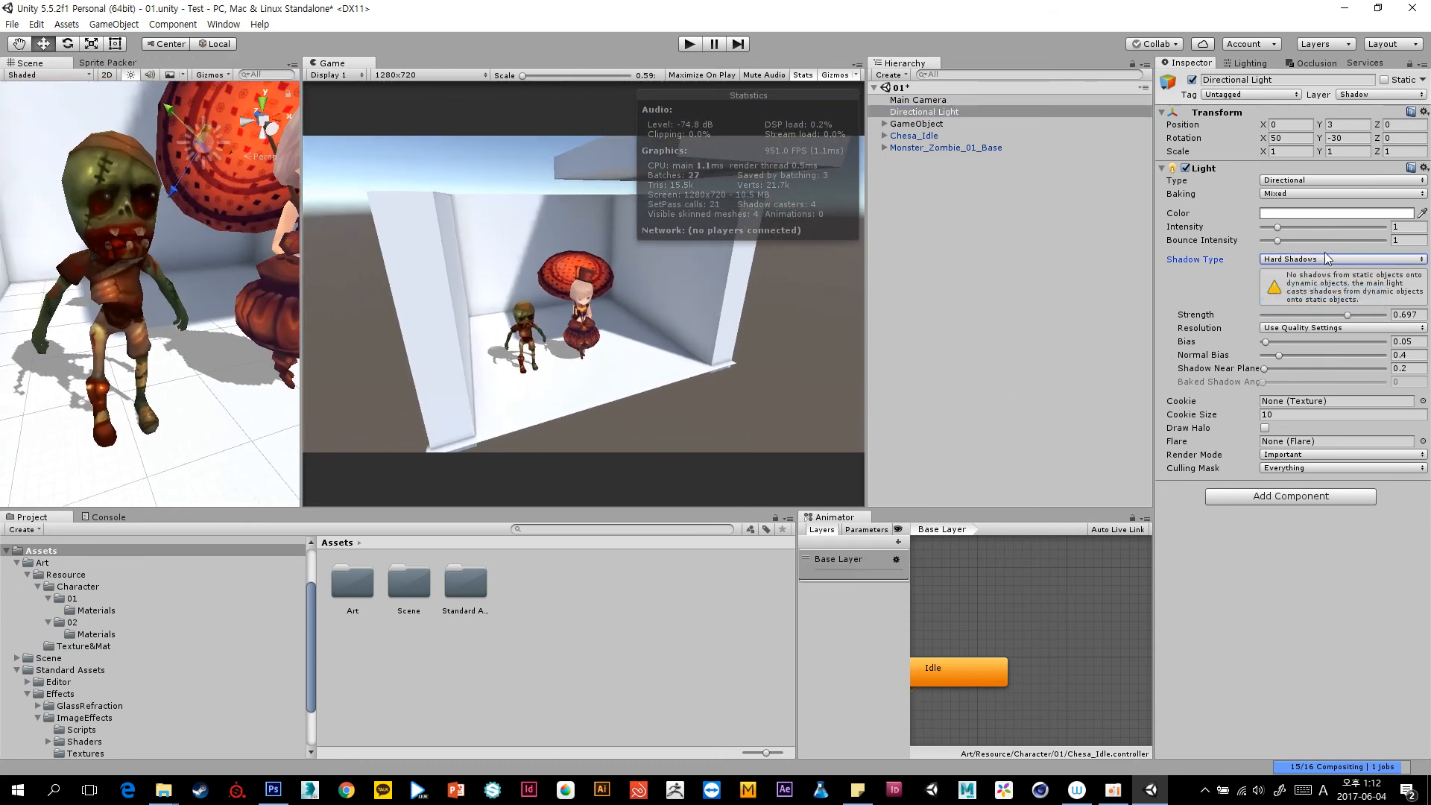
Open the scene's Lighting settings and look at Baked Resolution under Baked GI.
click(1245, 64)
click(1209, 64)
click(1228, 64)
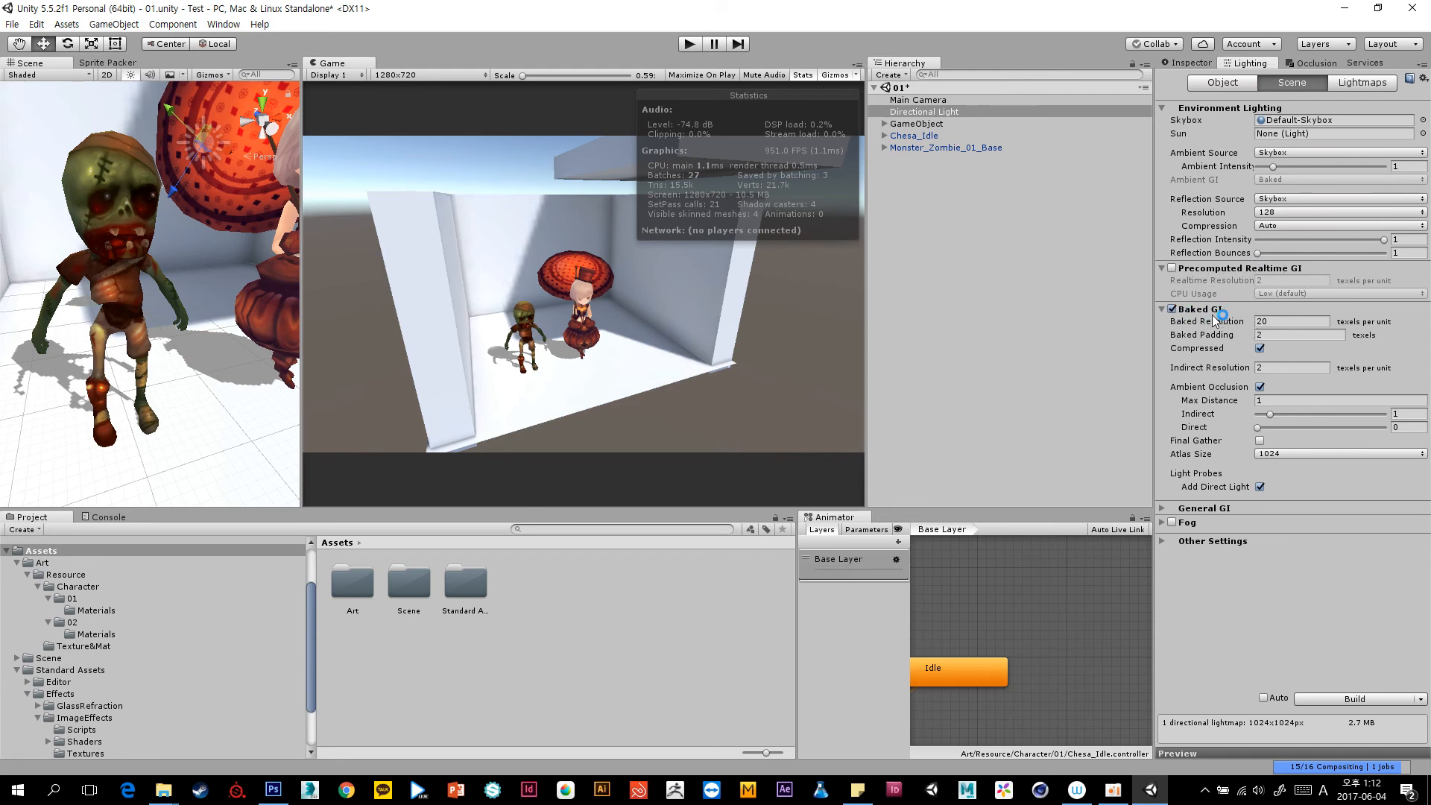
click(1284, 323)
Open the Scene/01 folder, collapse Standard Assets, and inspect the Lightmap-0_comp_light texture's preview.
scroll(137, 675, down, 3)
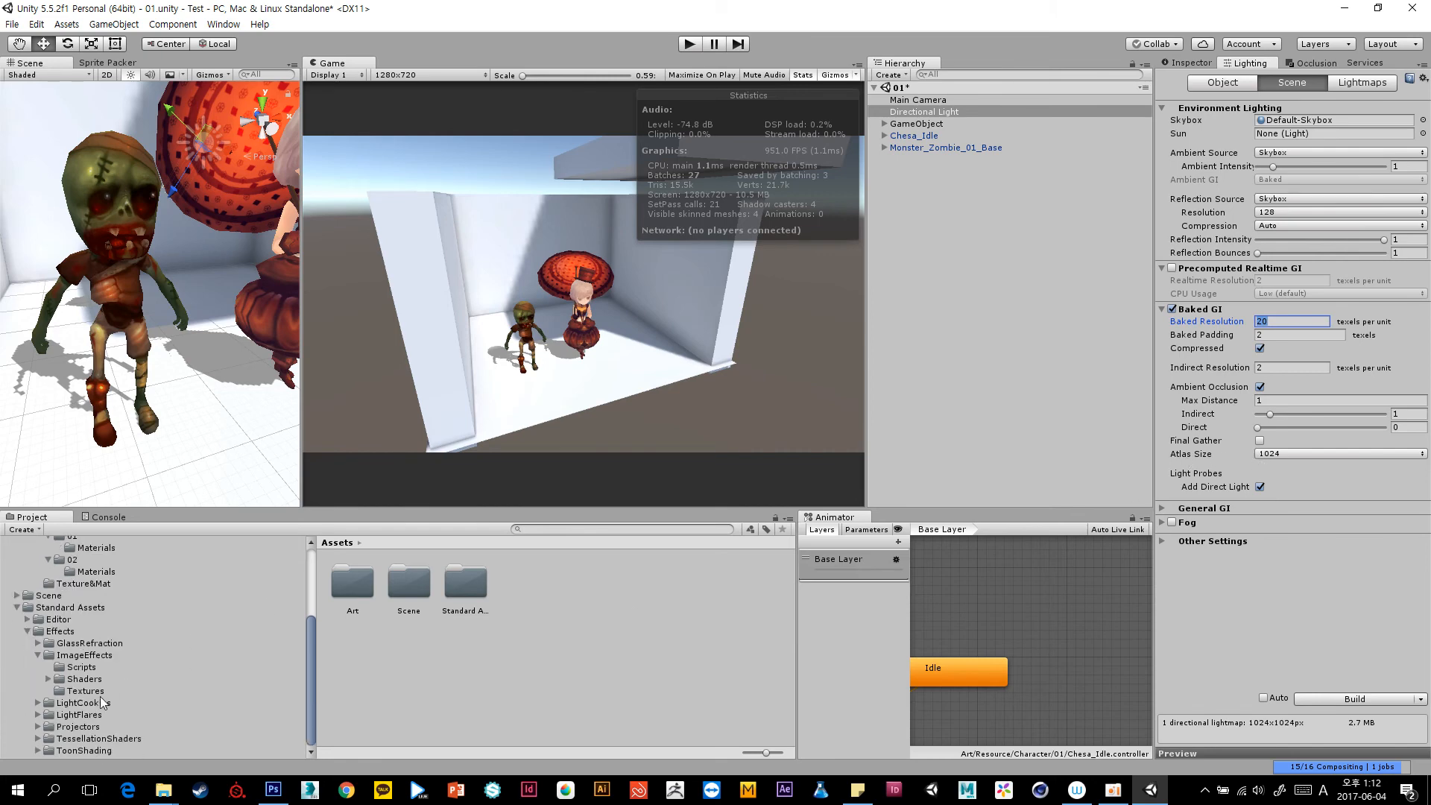
scroll(109, 637, up, 3)
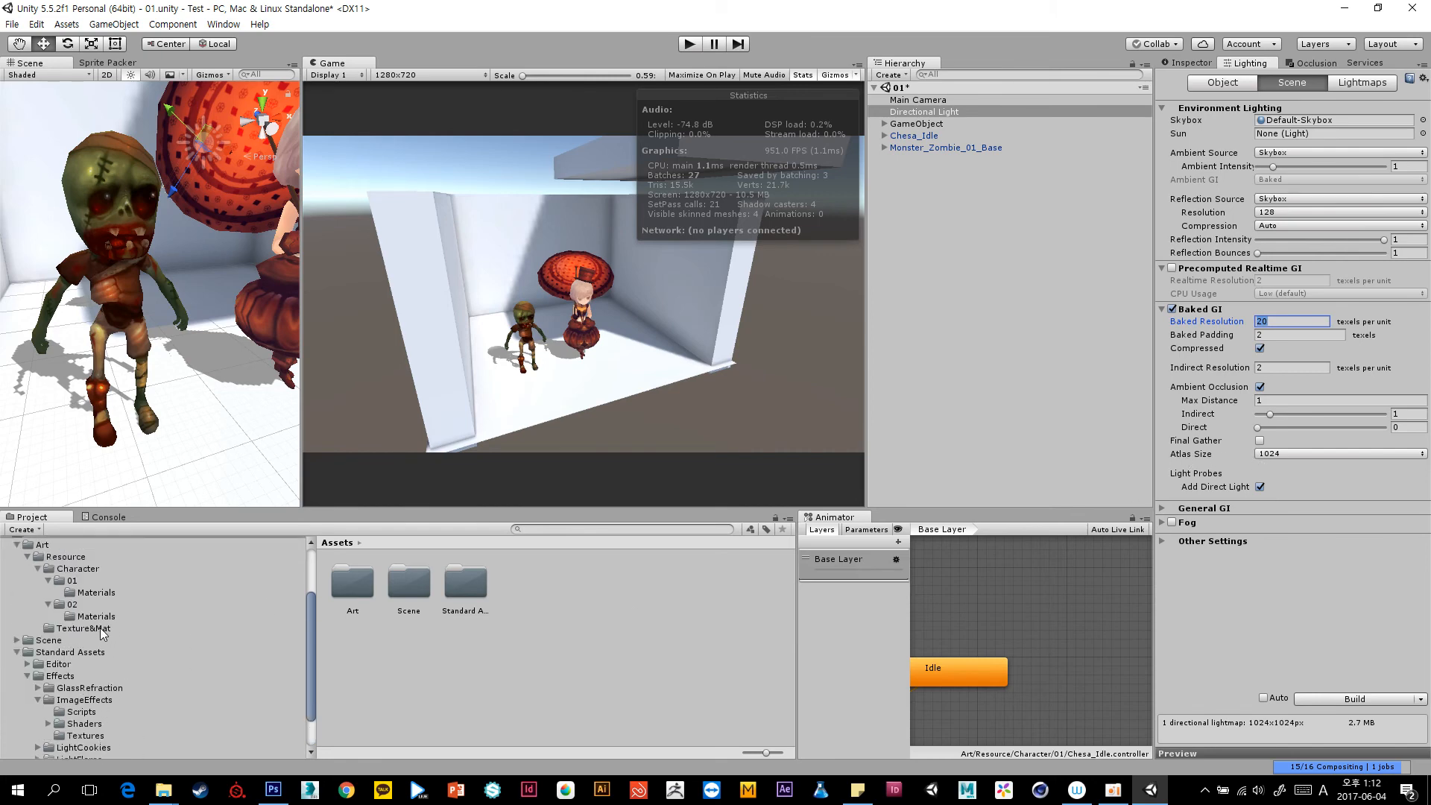
click(94, 639)
key(Right)
key(Down)
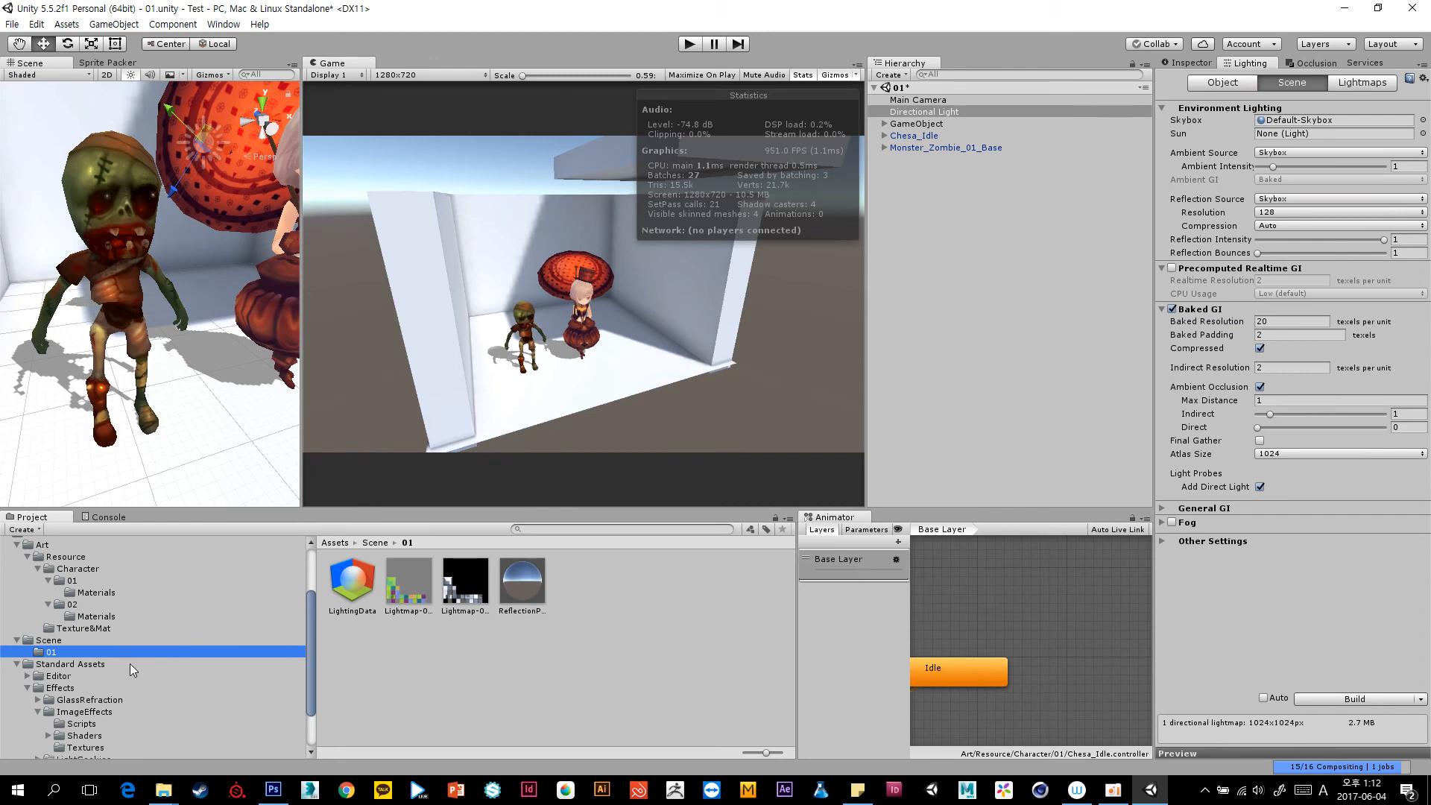
key(Down)
key(Left)
key(Up)
click(456, 587)
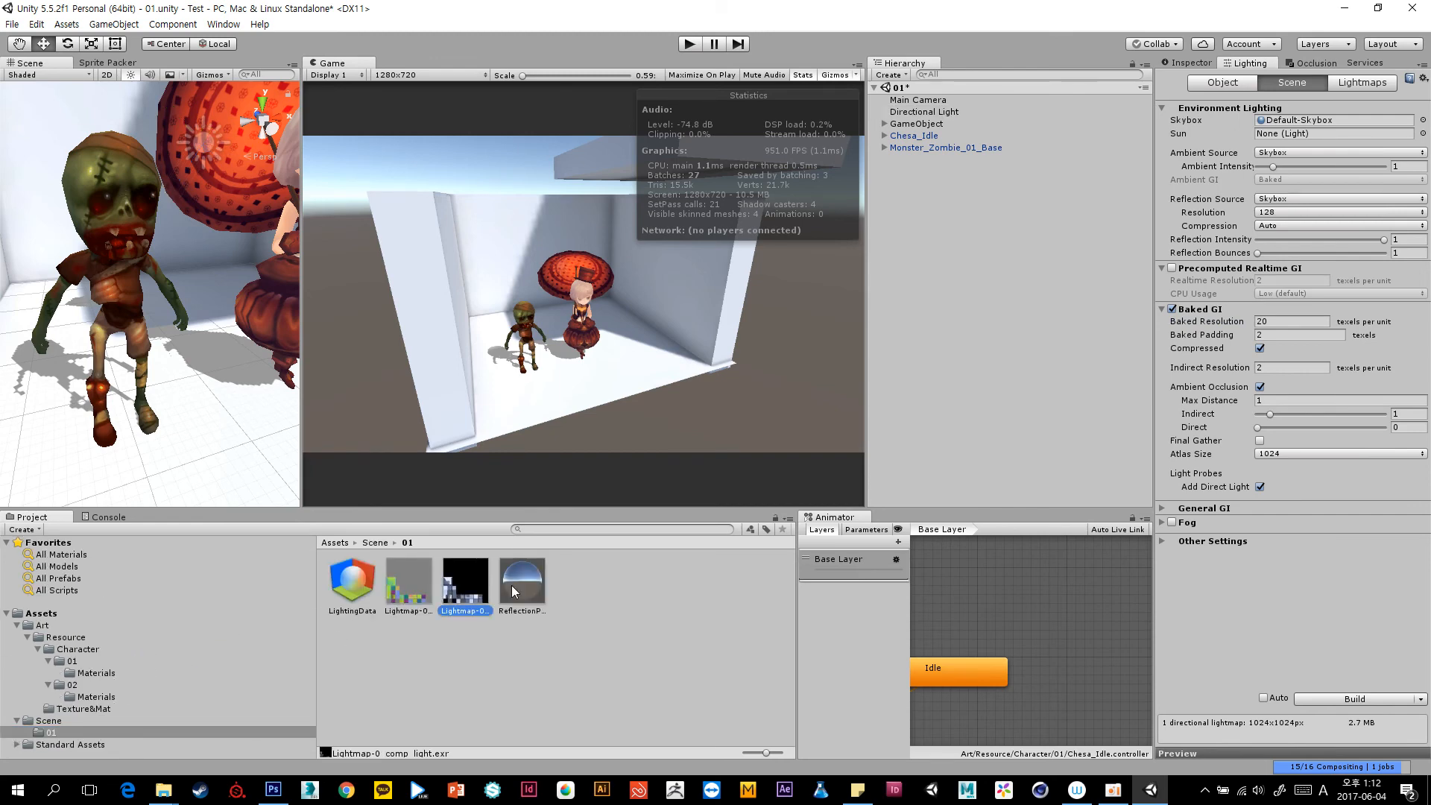
click(1189, 63)
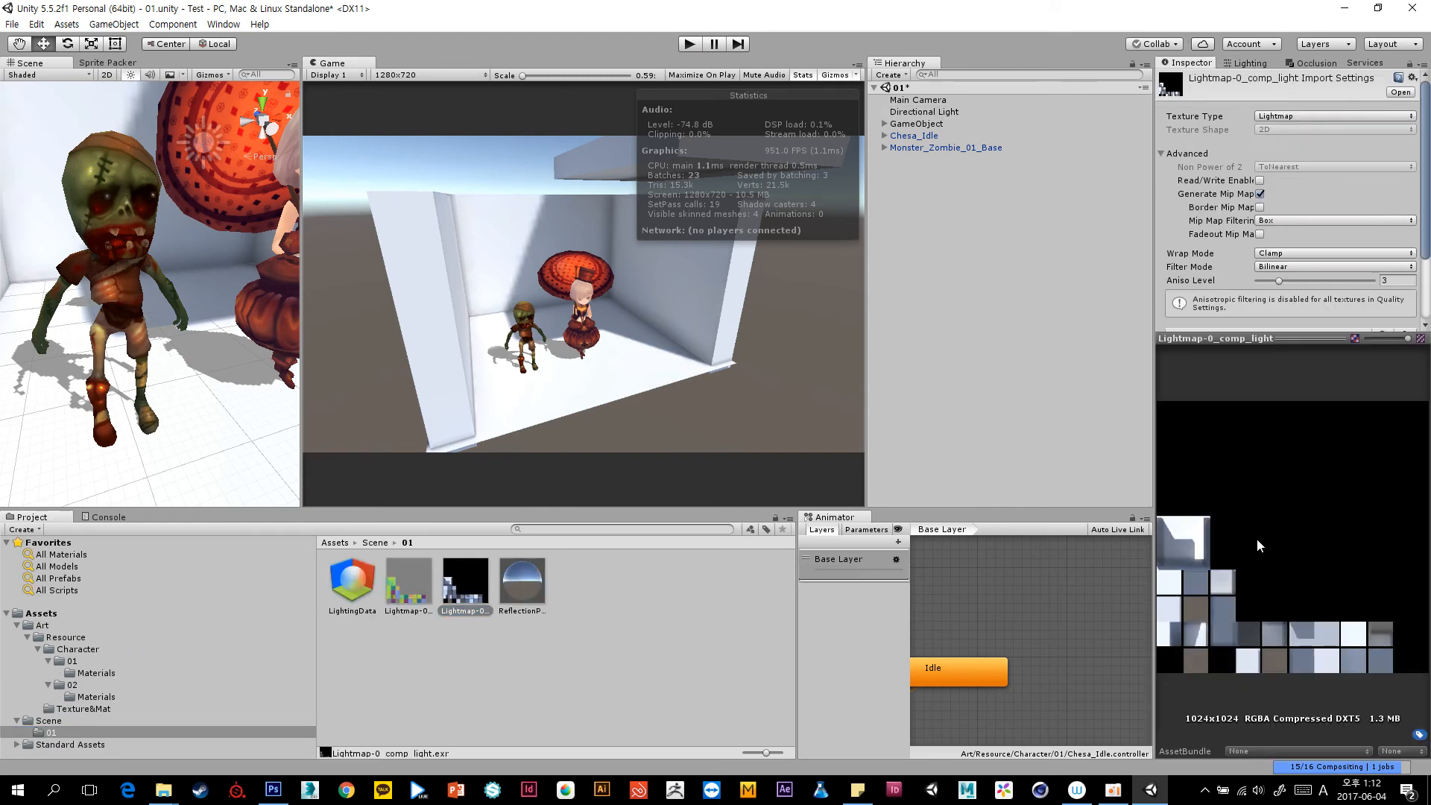
Set the Baked GI Atlas Size to 512, build the lighting, and inspect the rebaked Lightmap-0_comp_light texture.
click(1244, 63)
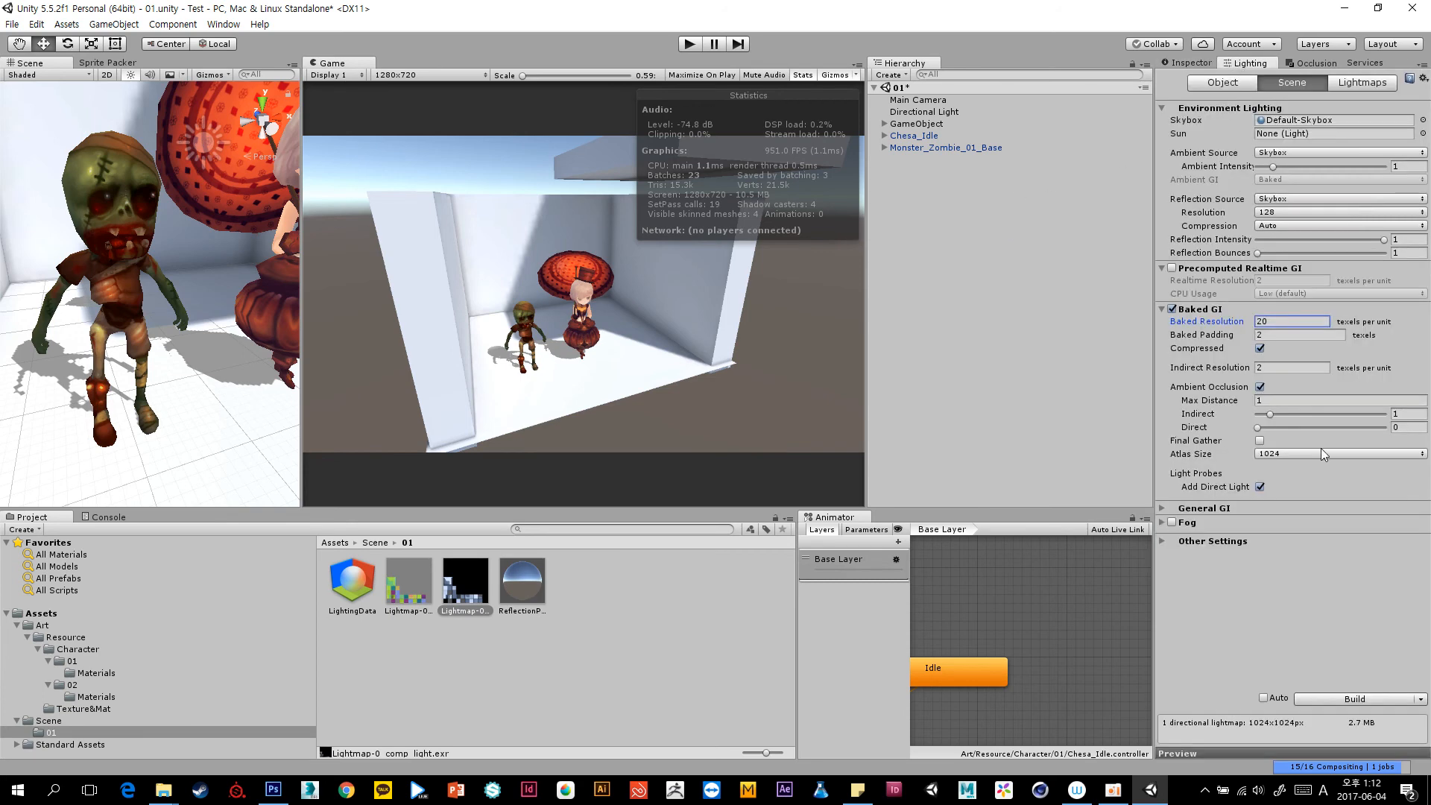
click(1291, 453)
click(1292, 536)
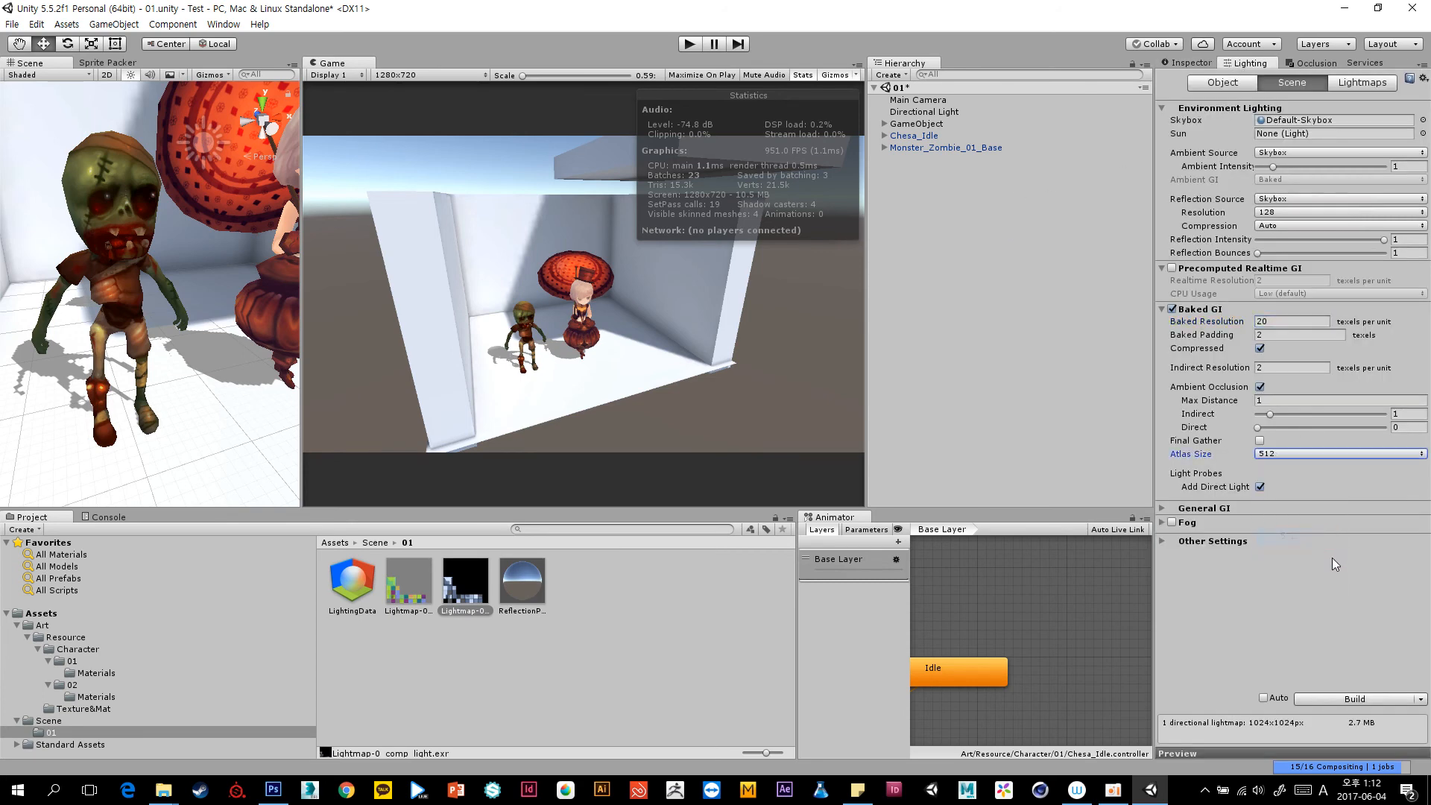
click(1361, 699)
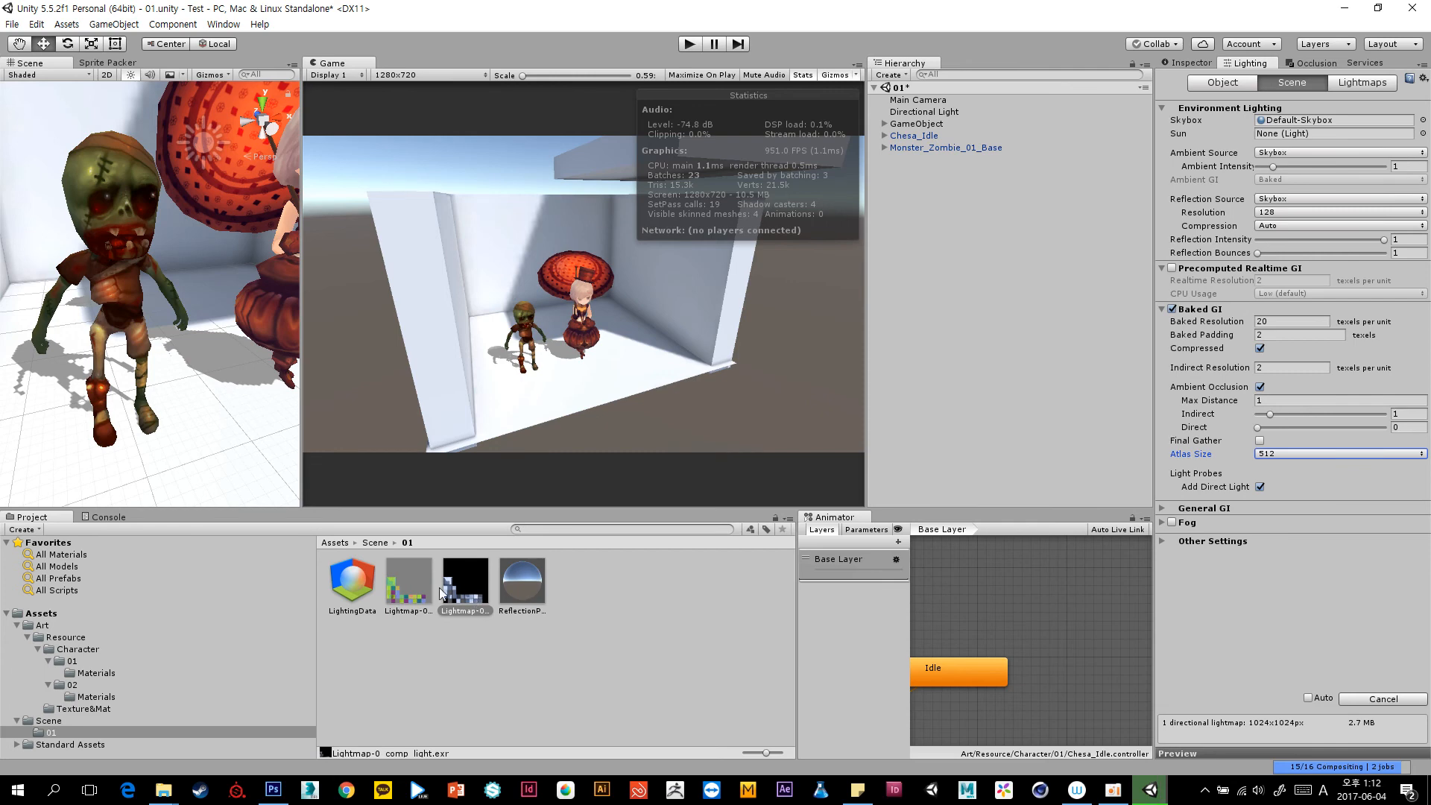
click(477, 600)
click(1198, 64)
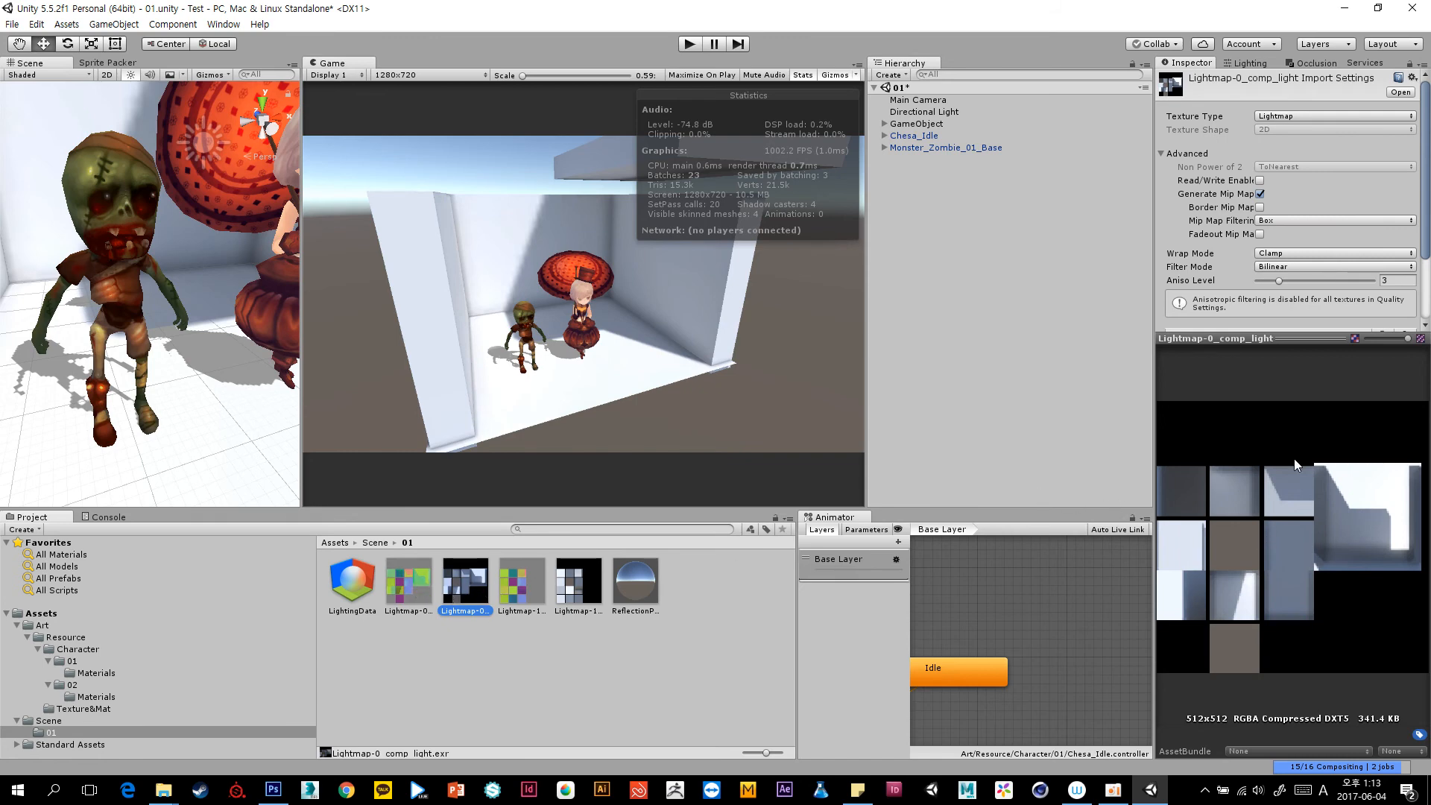
Set the Baked Resolution to 40, build the lighting again, and examine the baked shadow edge on the wall.
click(1246, 64)
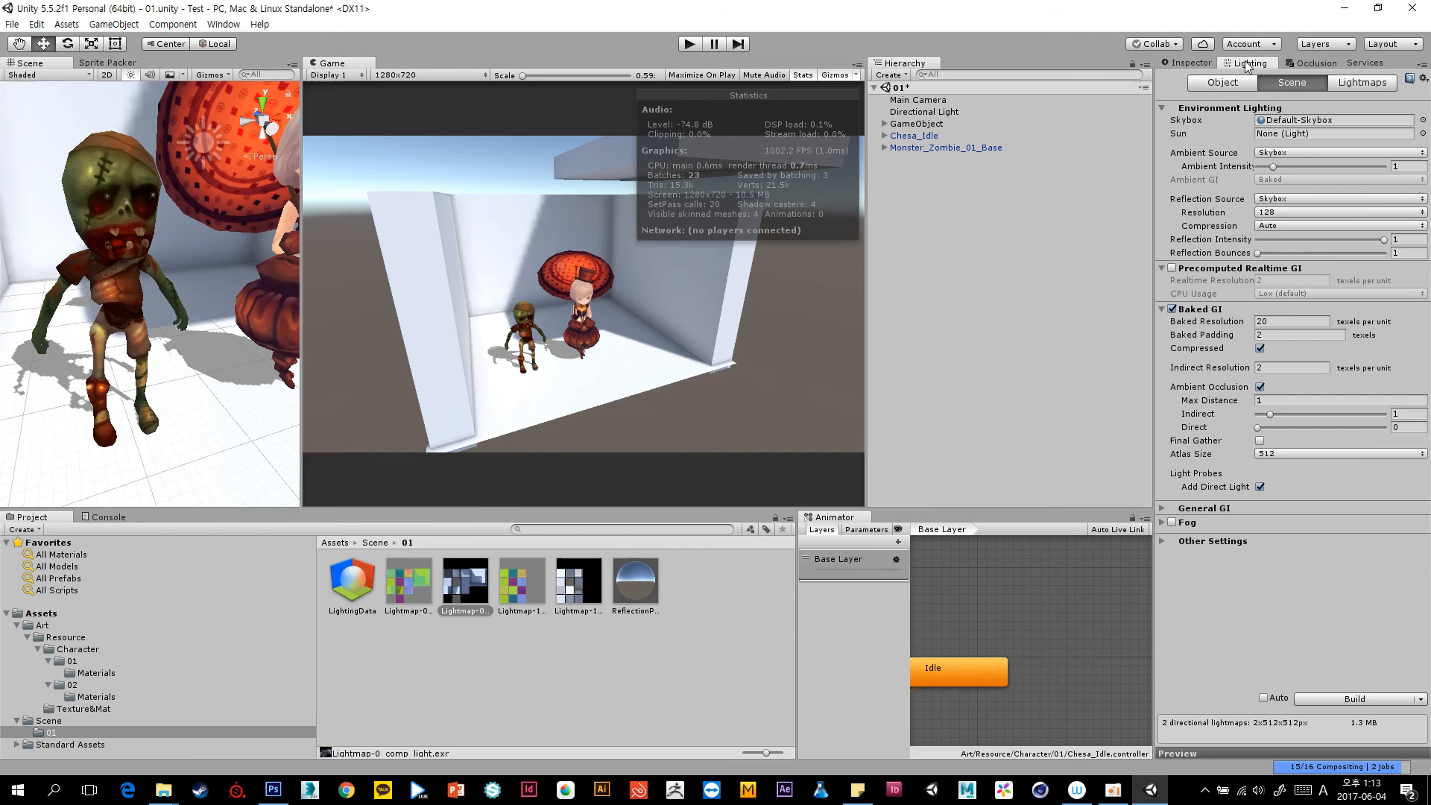
click(1281, 321)
text(40)
click(1356, 699)
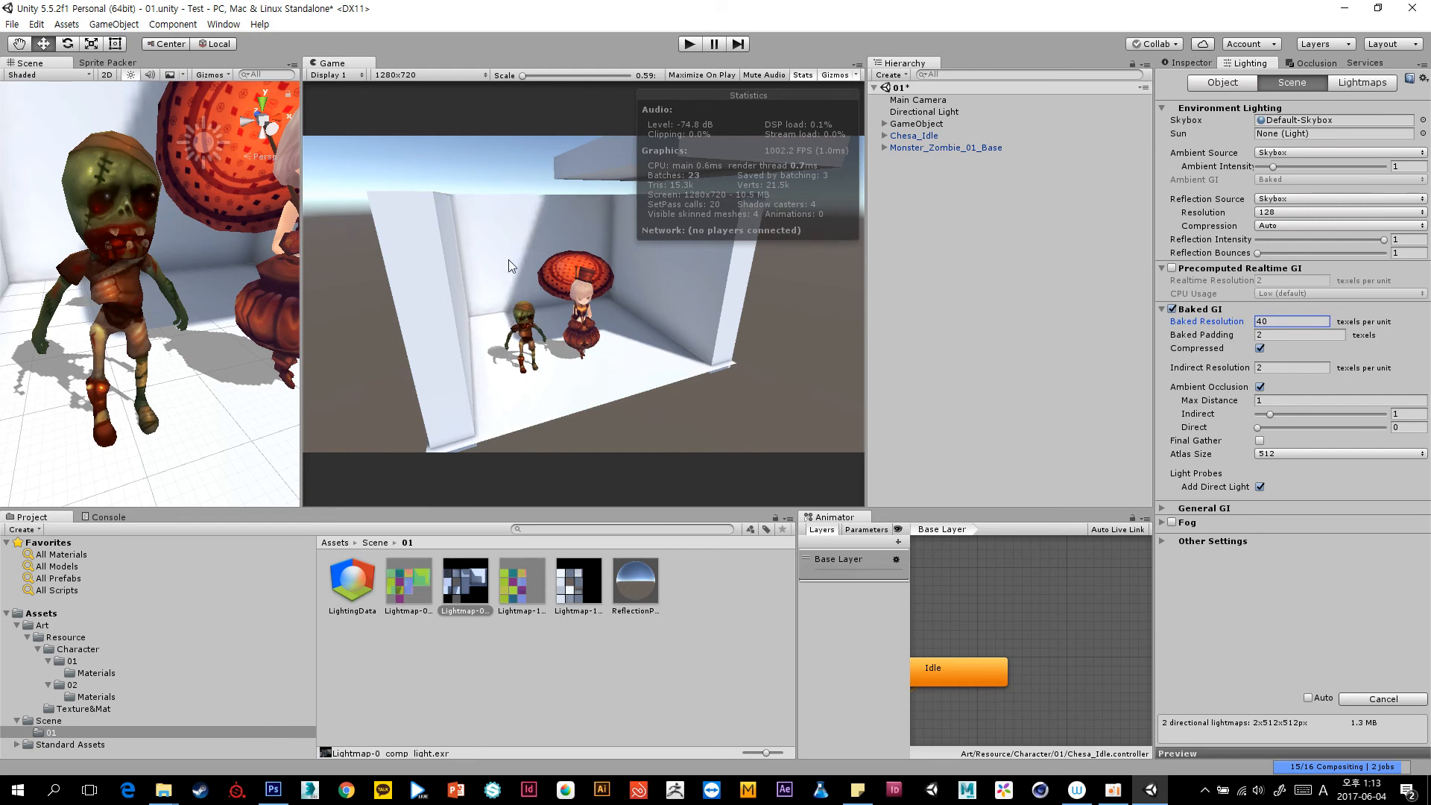
middle_drag(168, 185, 163, 264)
scroll(135, 250, up, 5)
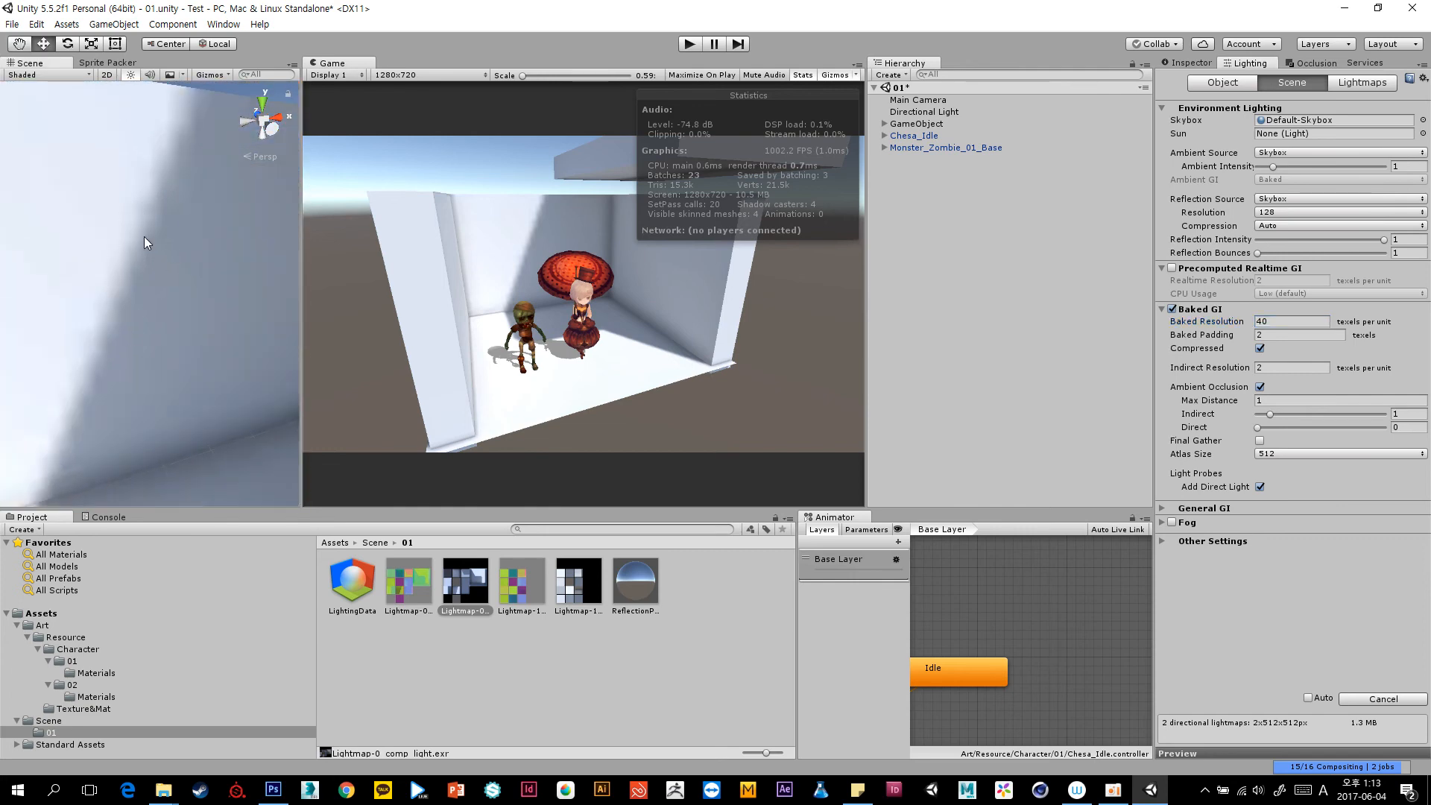
scroll(106, 248, down, 2)
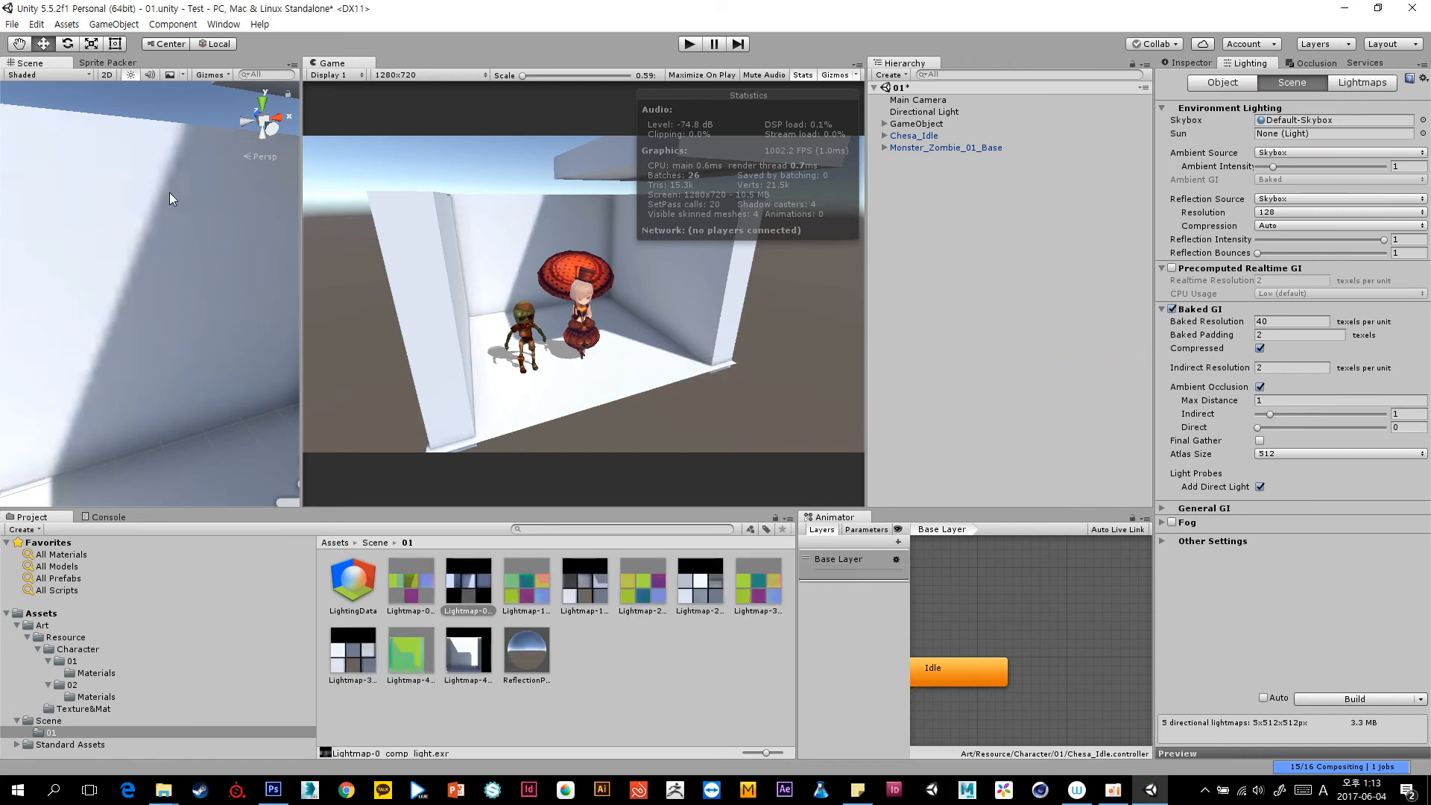
Look through the baked lightmap light textures in the Scene/01 folder, from Lightmap-0 to Lightmap-4.
scroll(84, 366, down, 4)
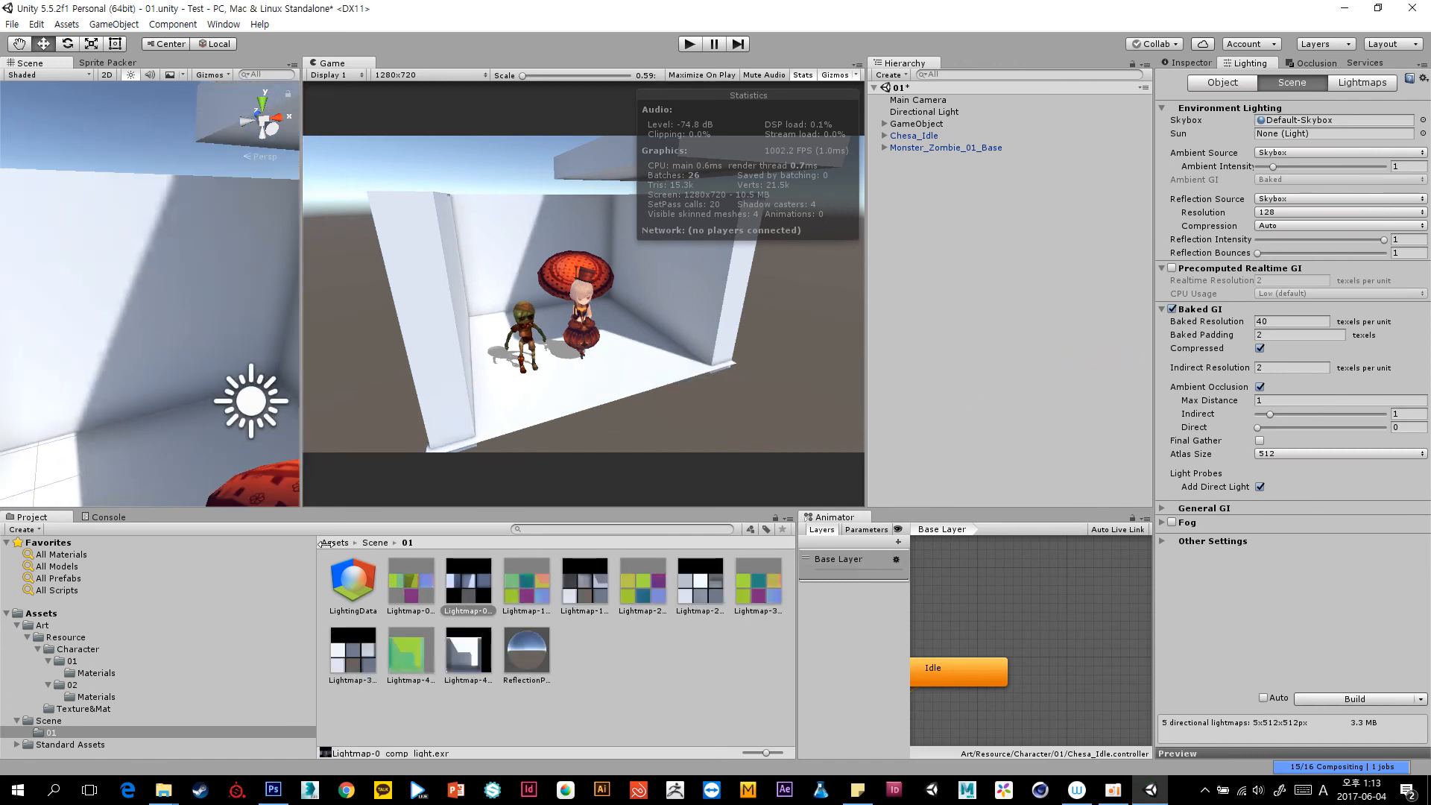
click(584, 597)
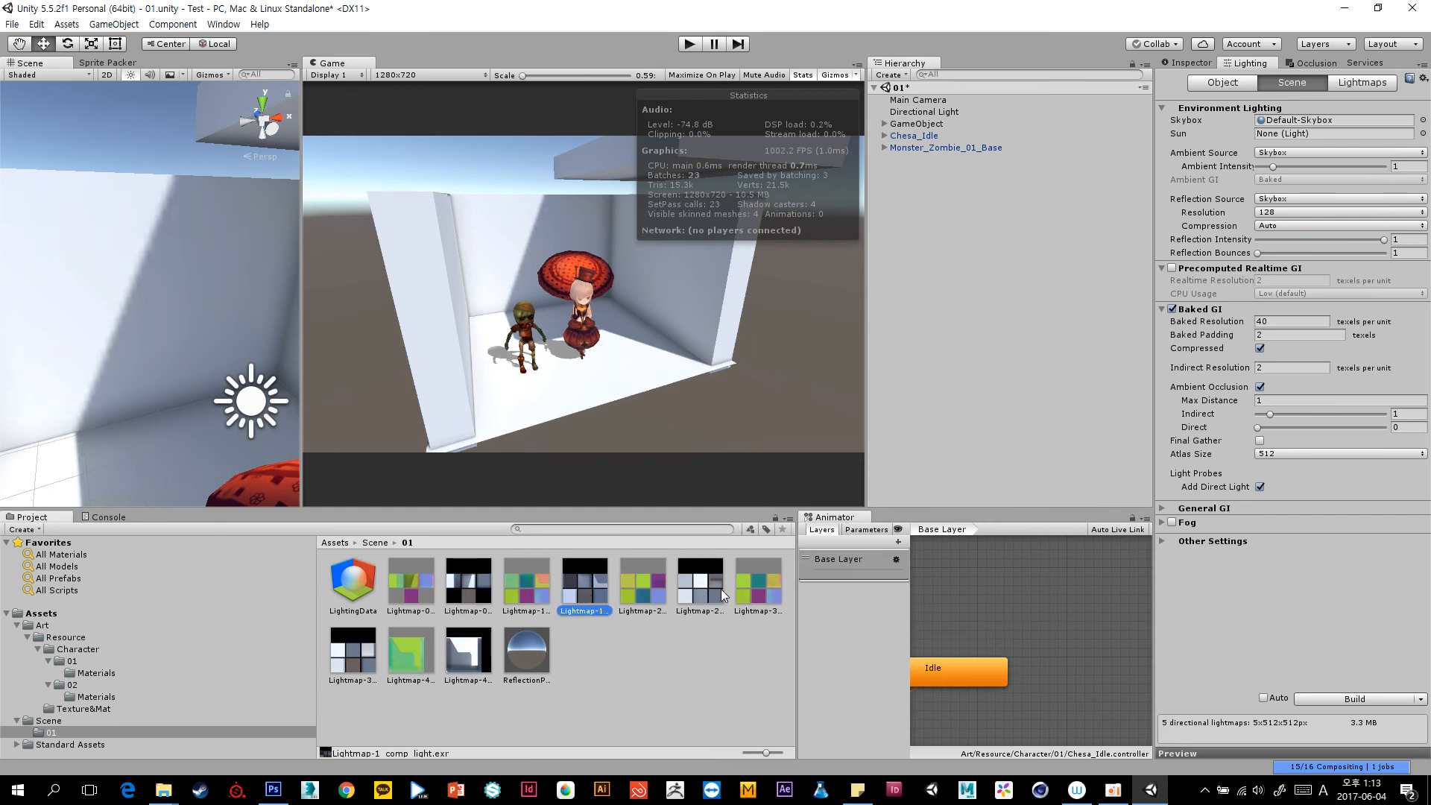
click(720, 590)
click(482, 659)
click(365, 659)
click(466, 605)
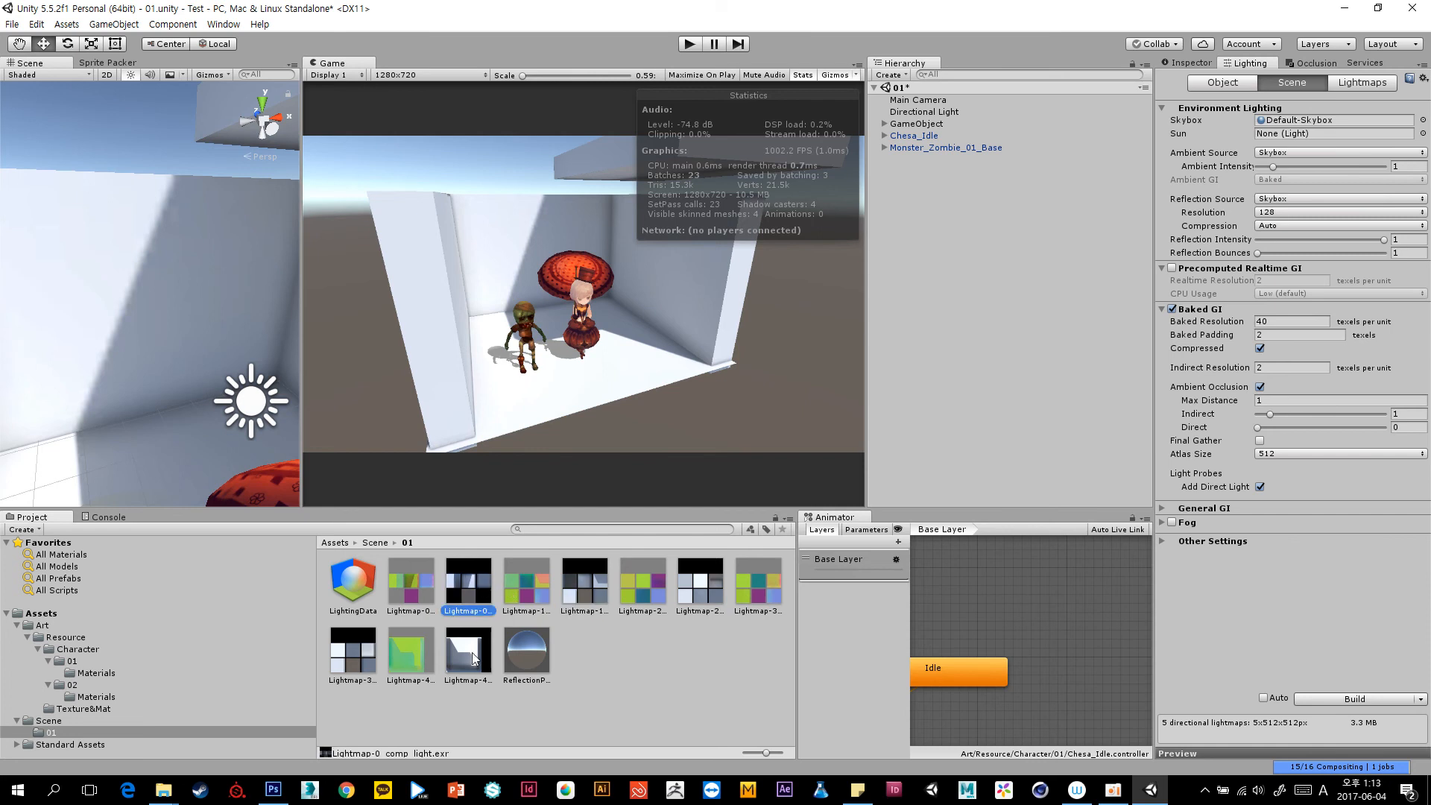
click(584, 586)
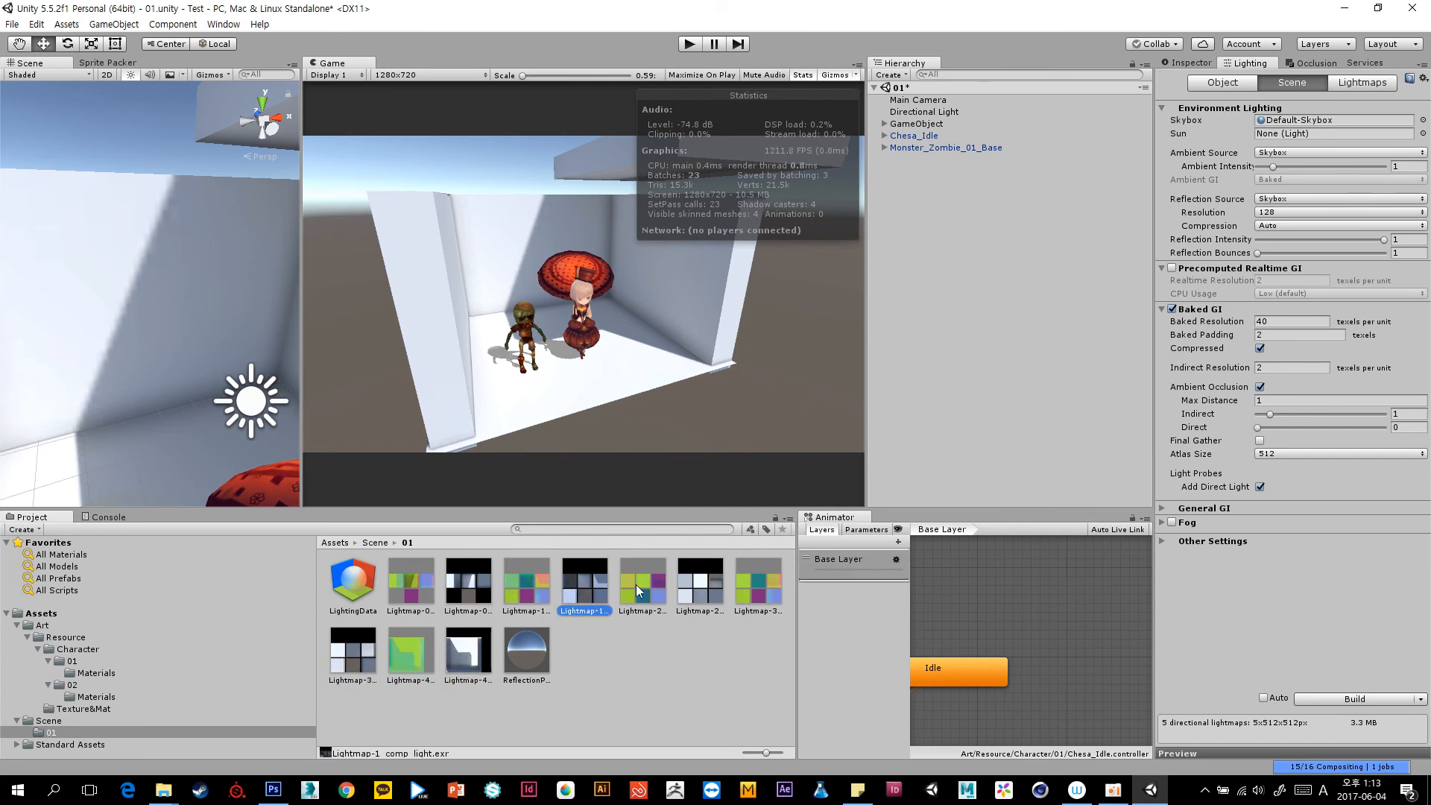
click(704, 580)
Set the Baked Resolution to 20, build the lighting, and view the rebaked room from farther away.
click(1302, 319)
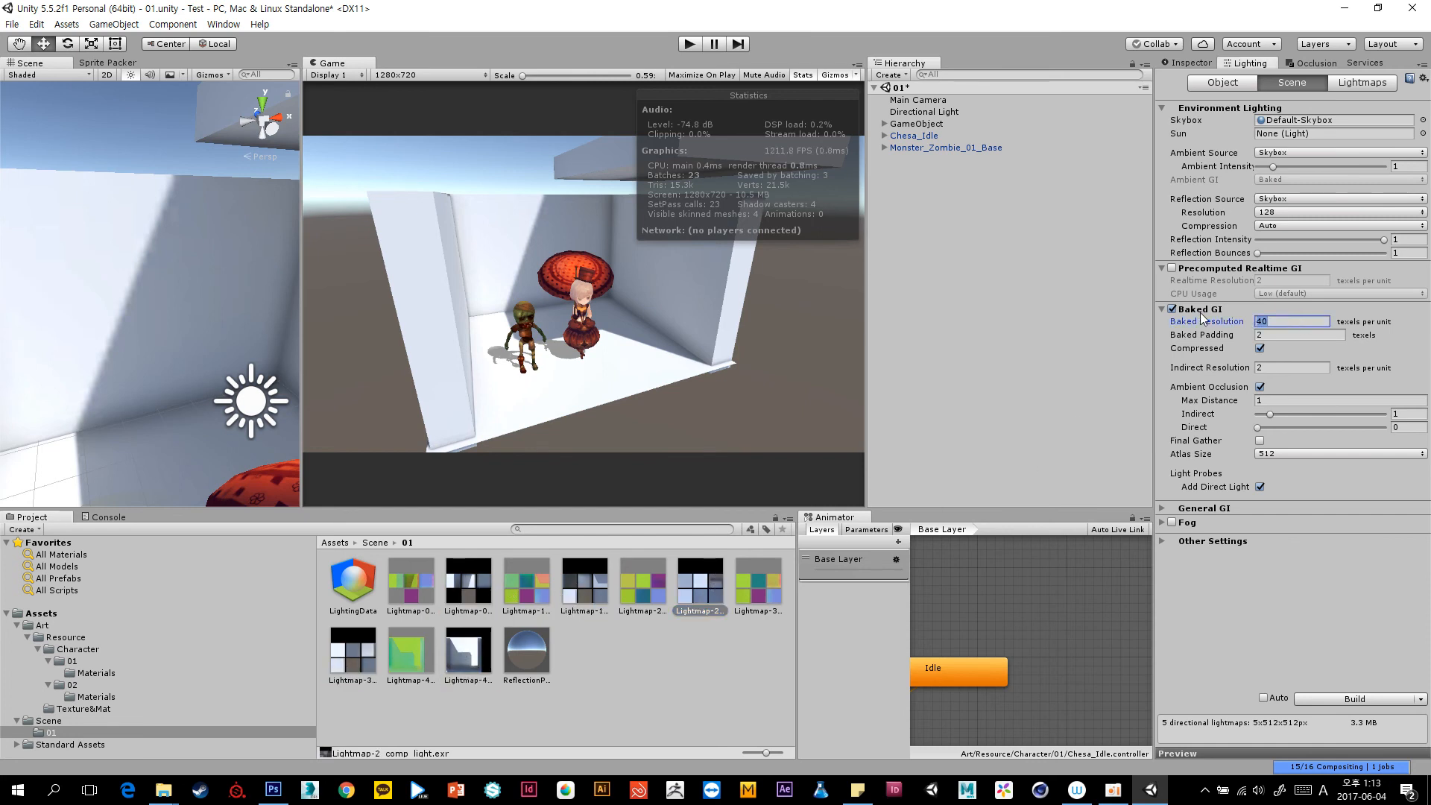
text(20)
click(1330, 702)
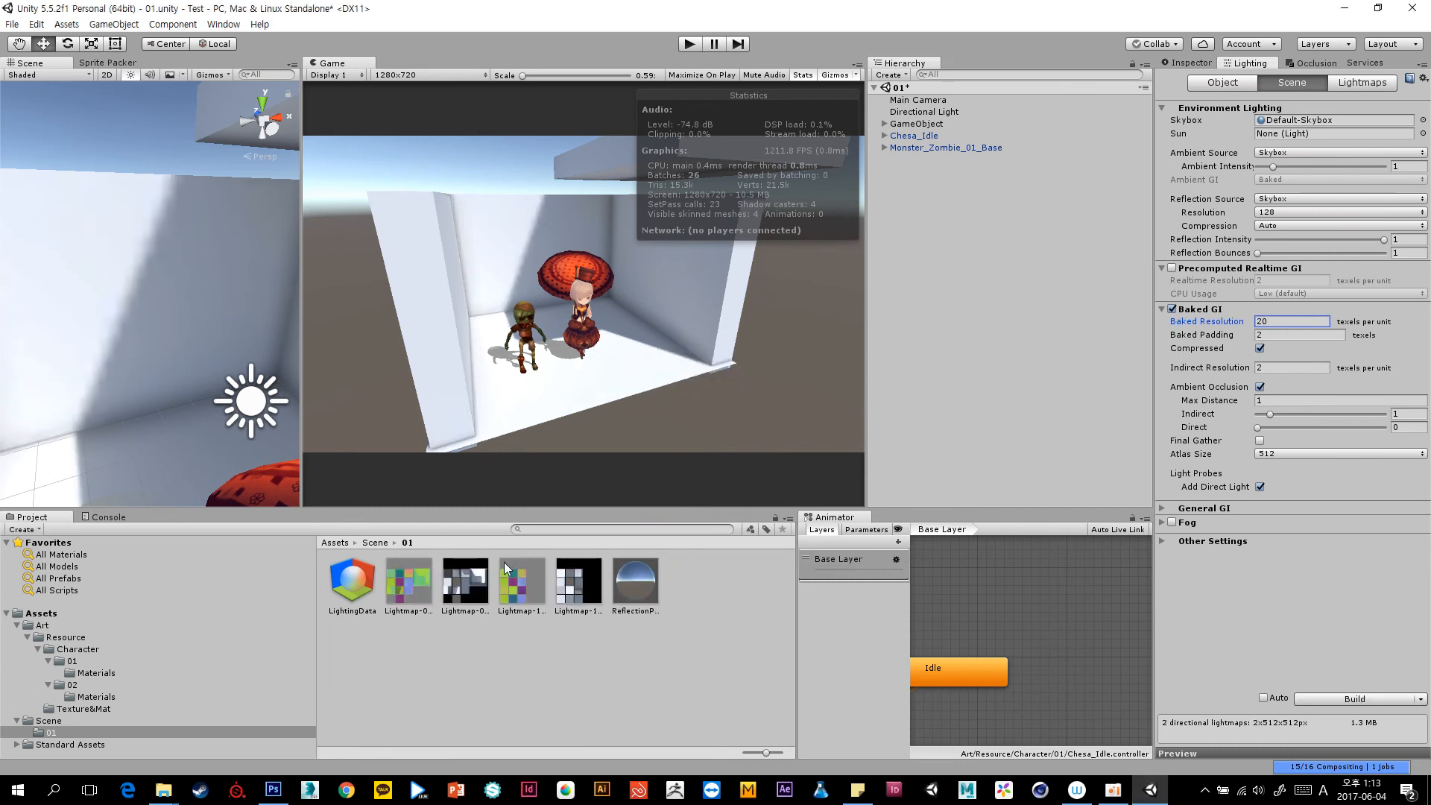
scroll(186, 410, down, 10)
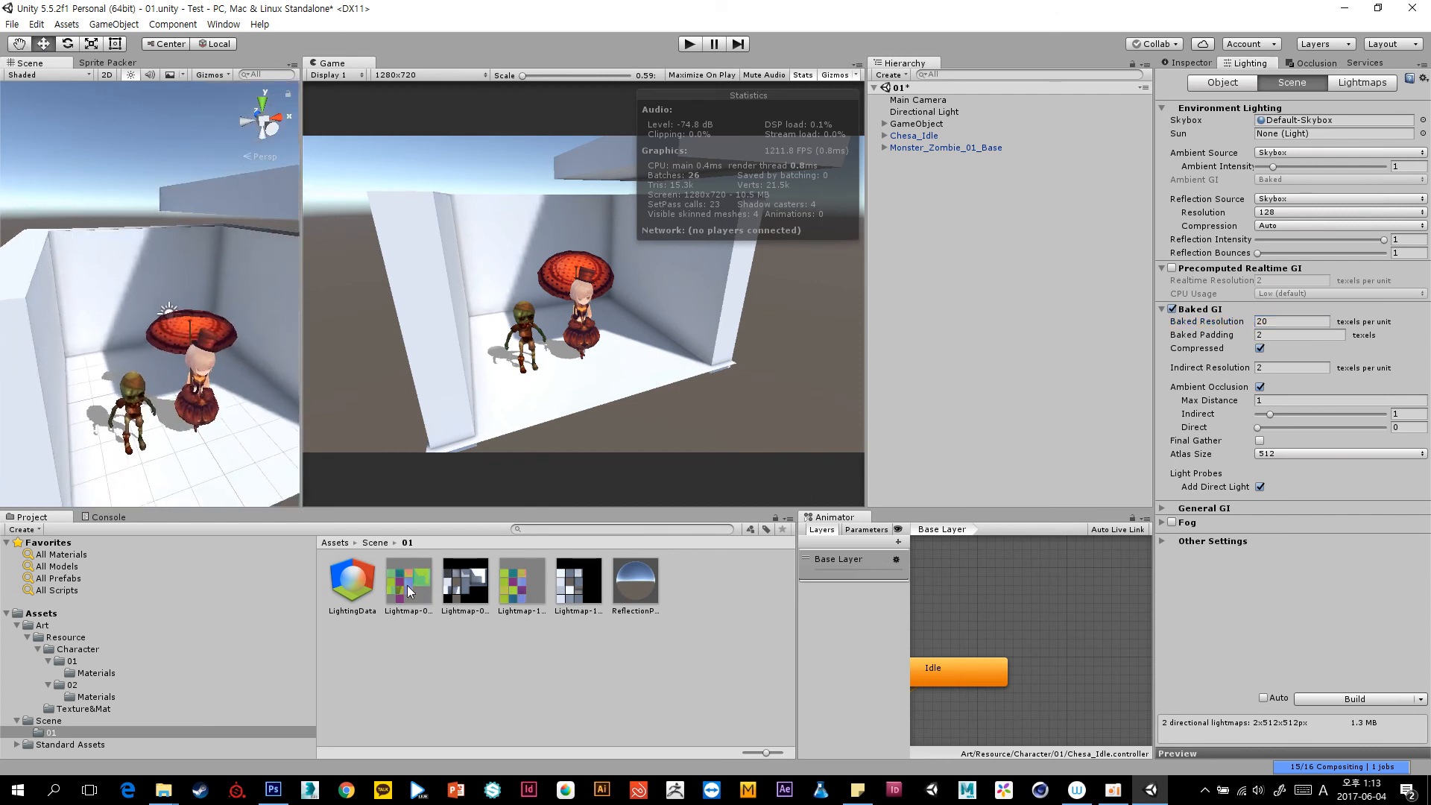
Set the Baked Resolution to 10, build the lighting, and examine the new lightmap and the shadows on the room walls.
click(1300, 321)
text(1)
click(1367, 700)
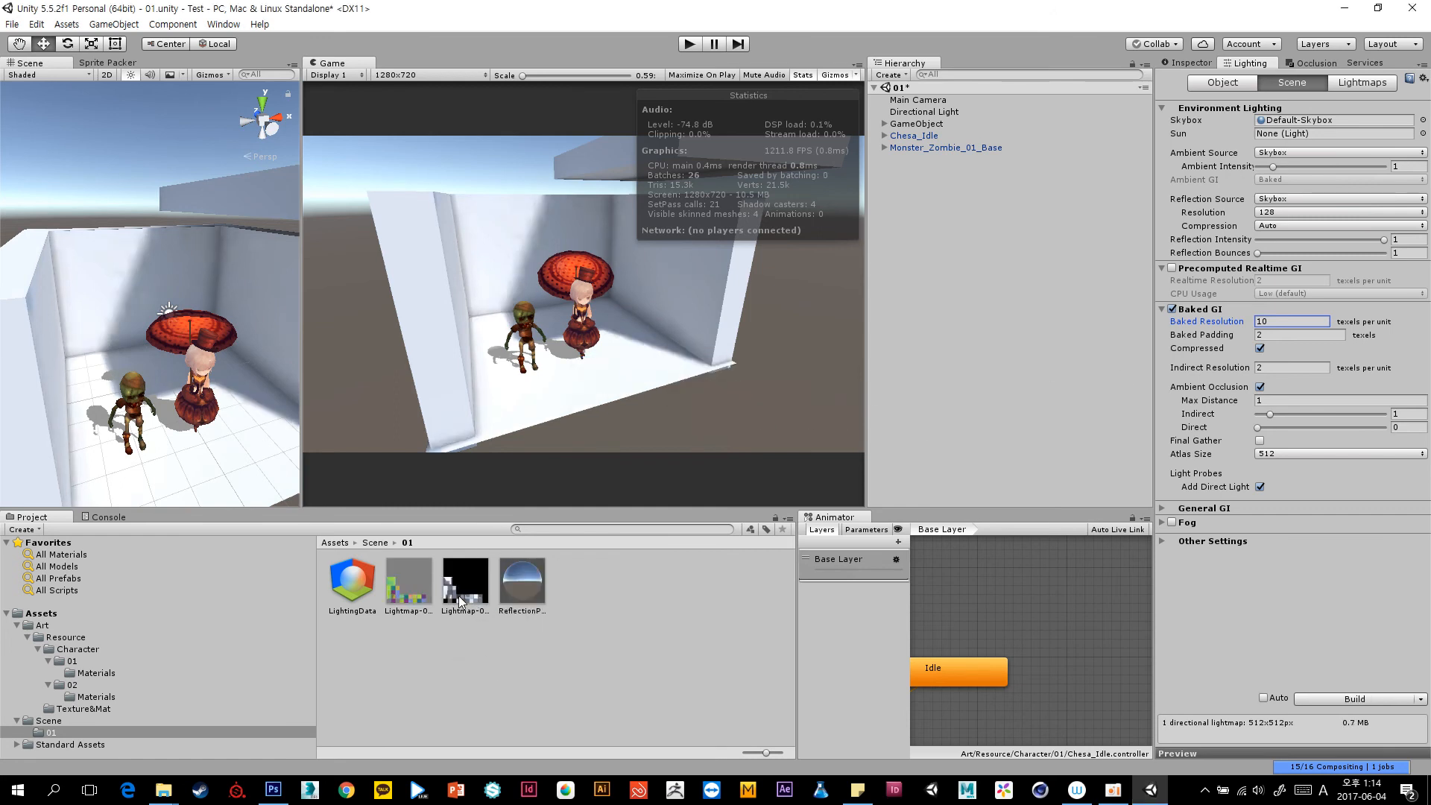
click(461, 600)
drag(405, 594, 131, 315)
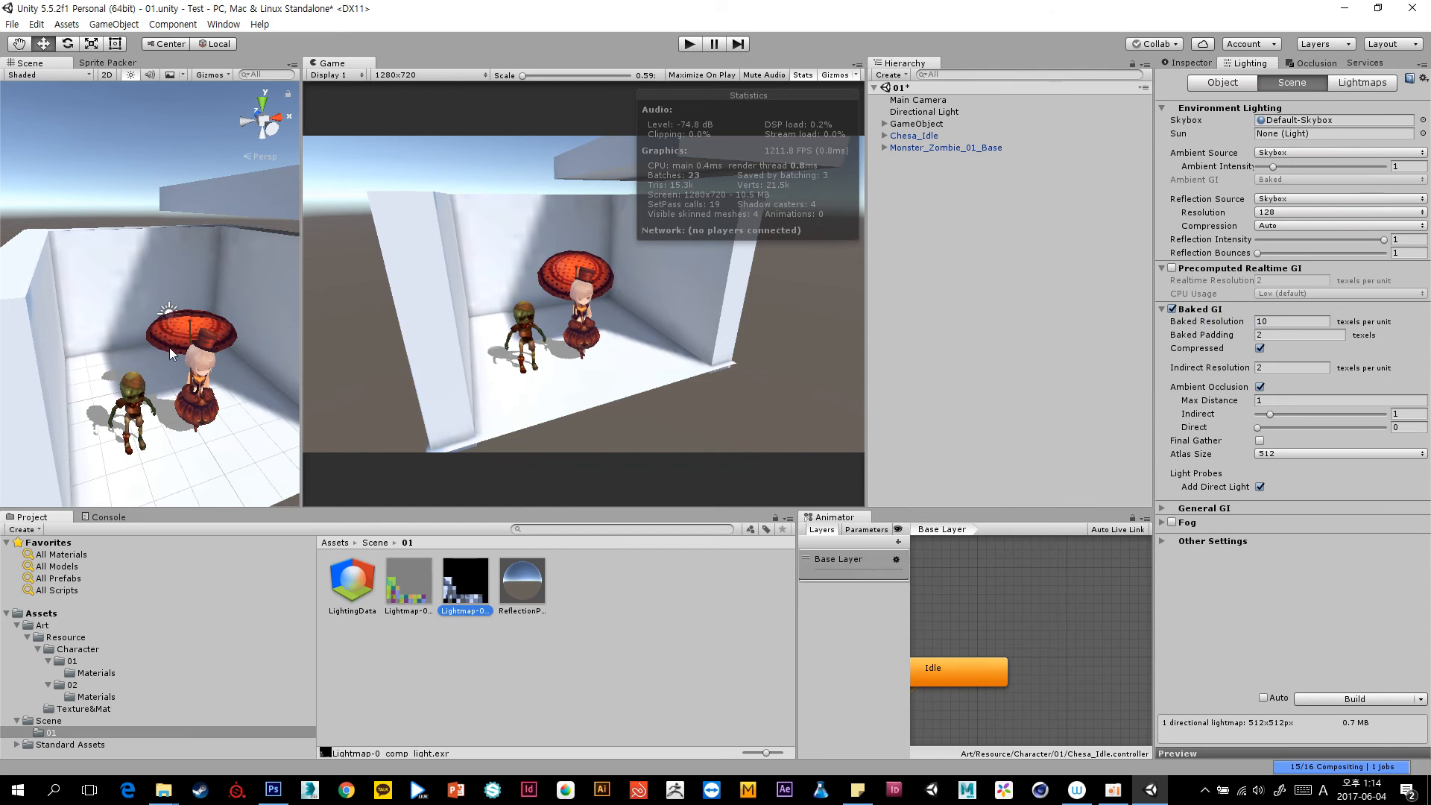
scroll(126, 258, up, 8)
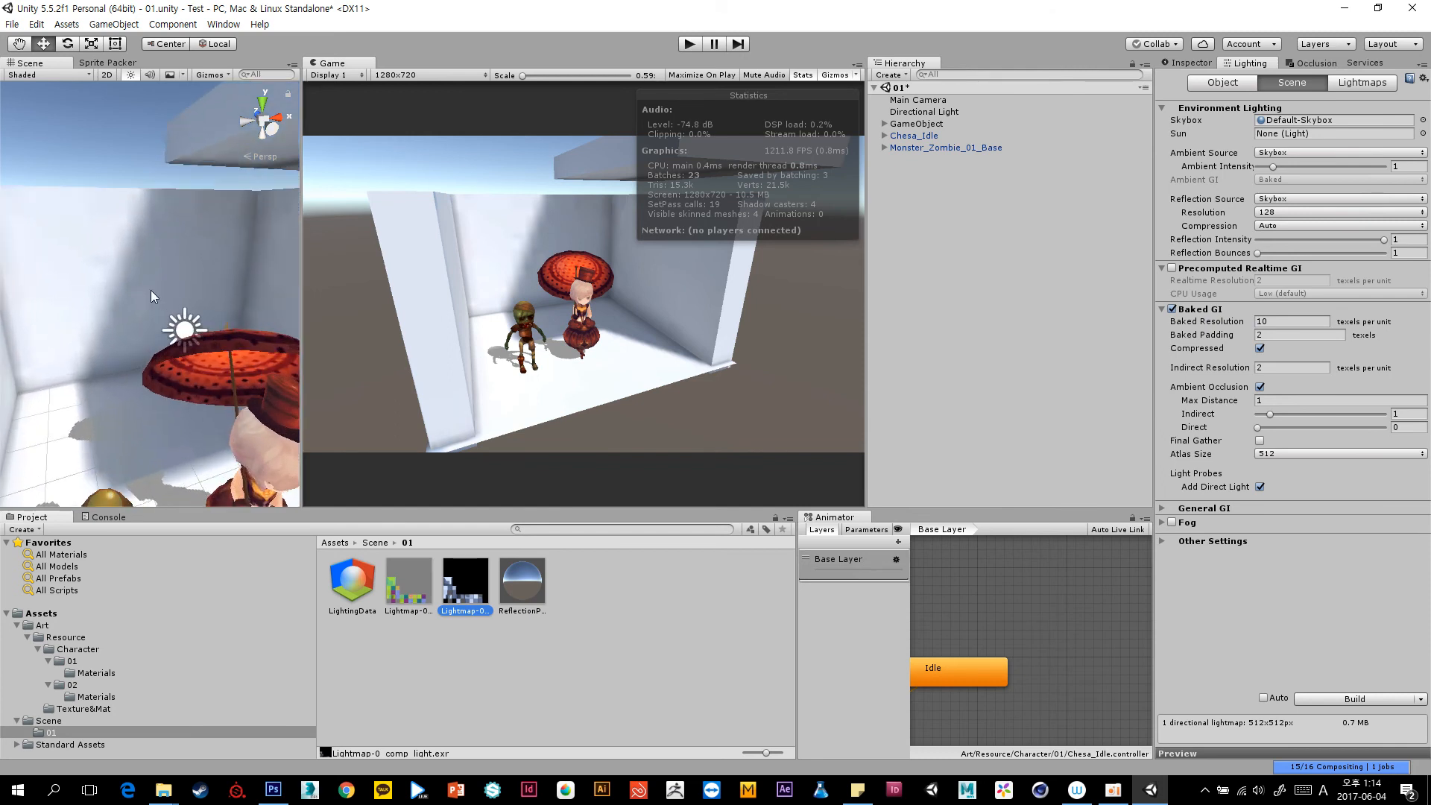
scroll(138, 304, down, 10)
scroll(143, 312, up, 6)
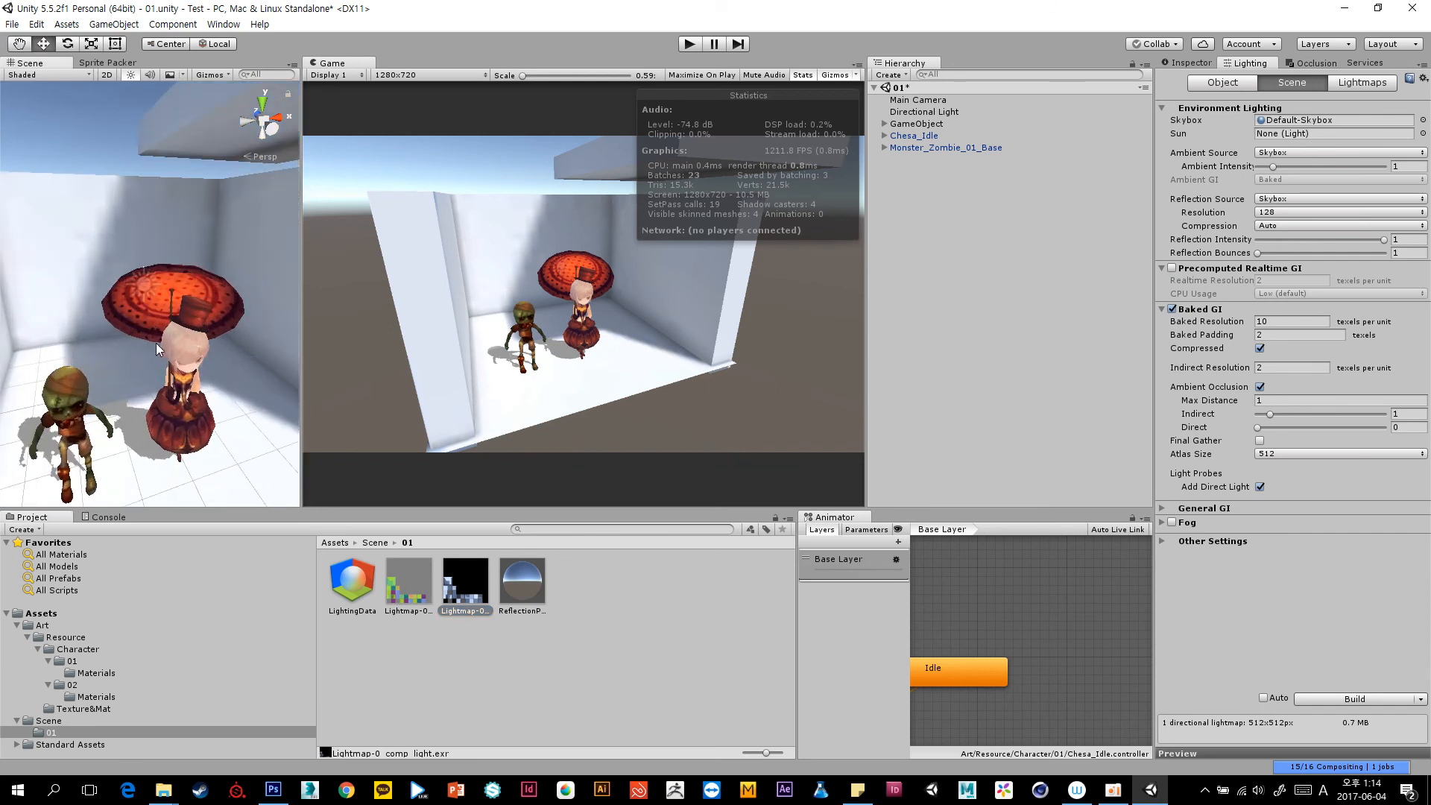
scroll(128, 297, down, 3)
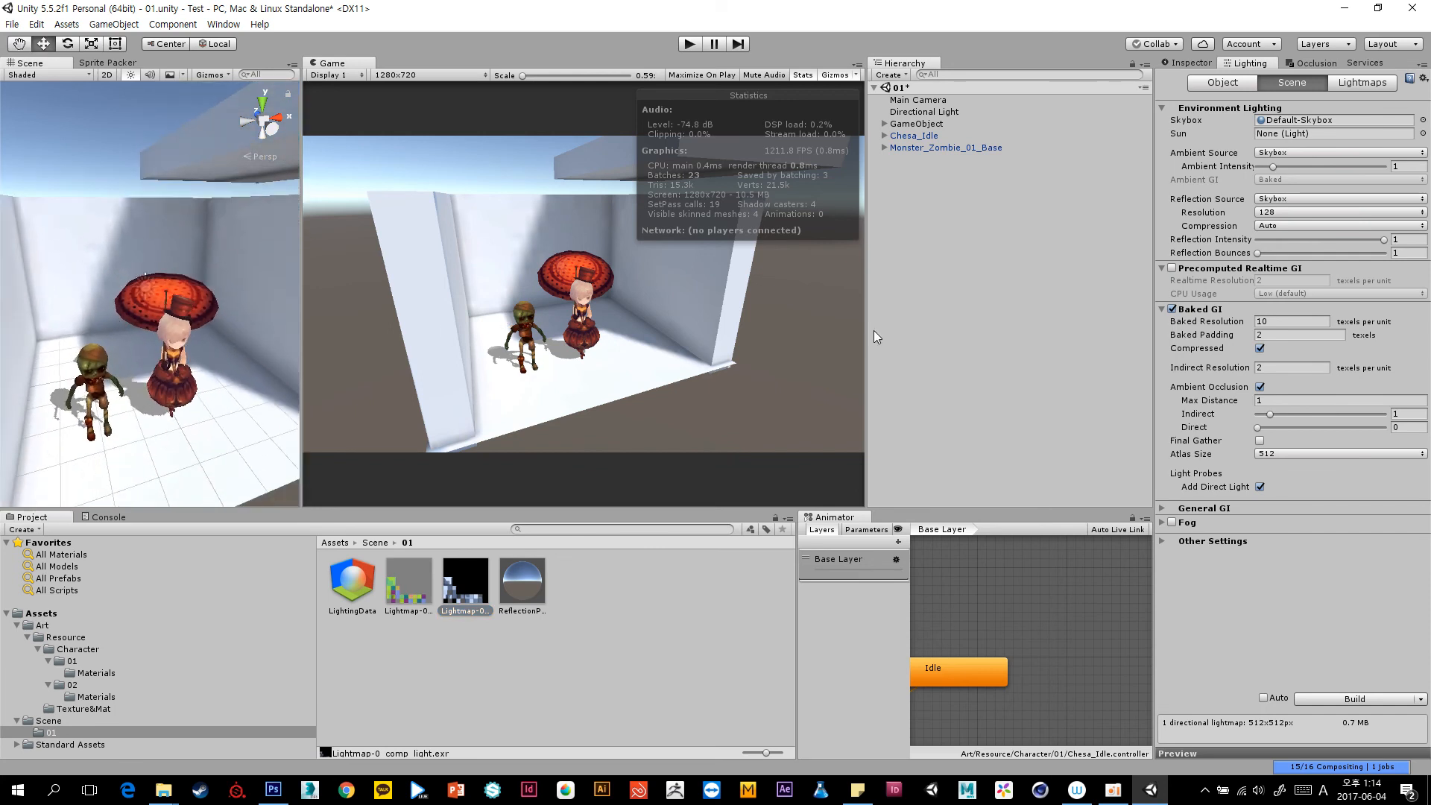
Set the Baked Resolution to 15, build the lighting, and inspect the rebaked Lightmap-0_comp_light texture's preview.
click(1290, 321)
text(2)
key(BackSpace)
text(15)
click(1355, 699)
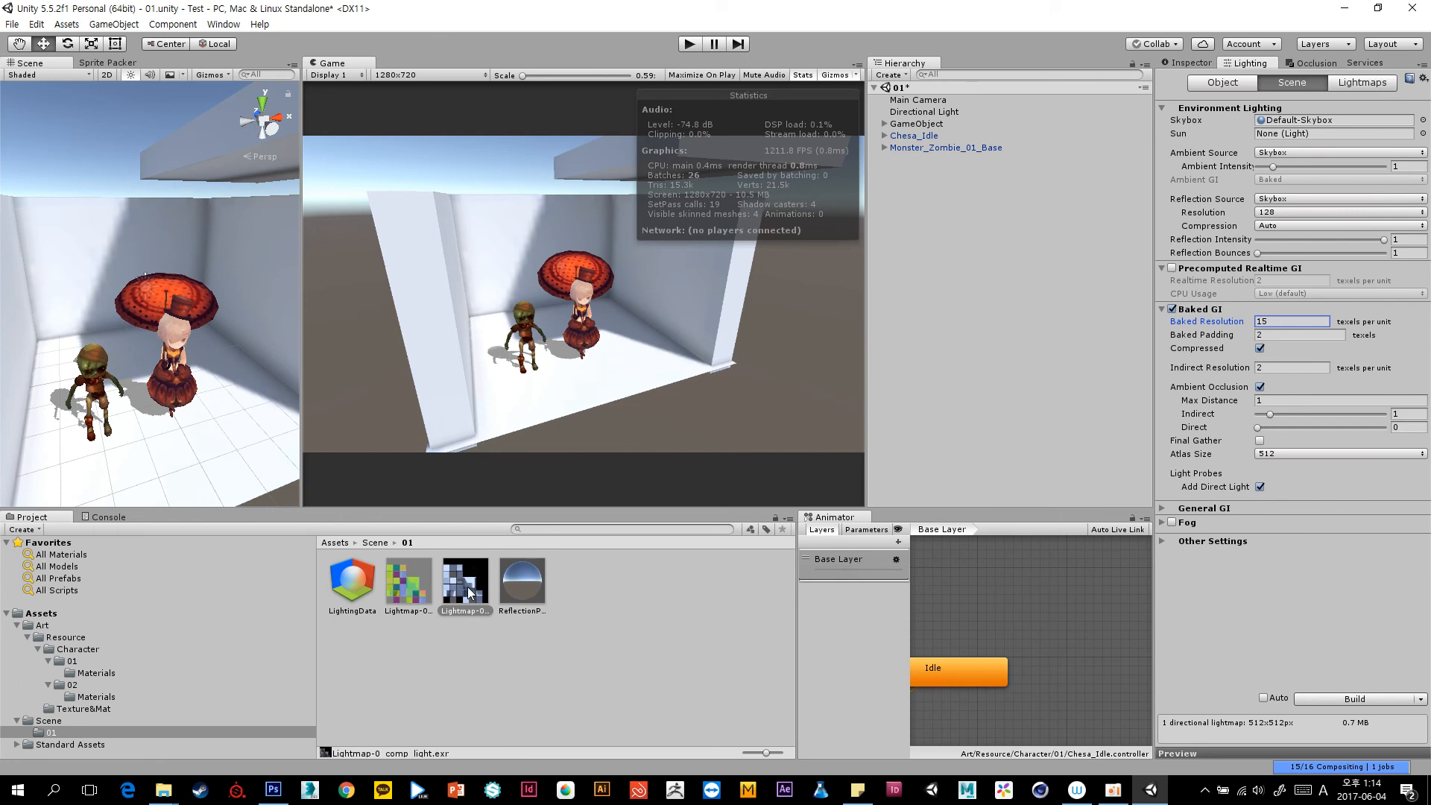
click(1197, 63)
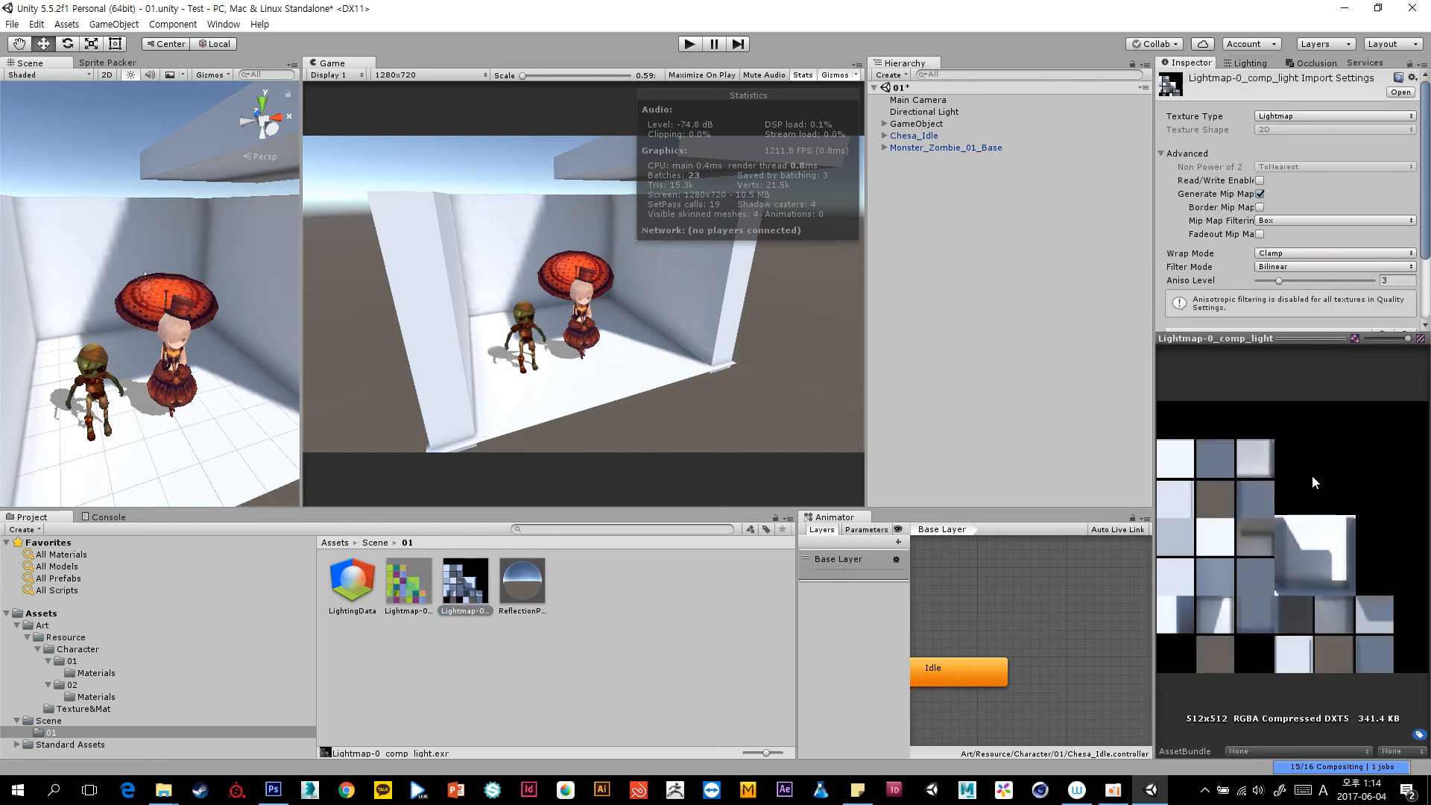
click(1241, 65)
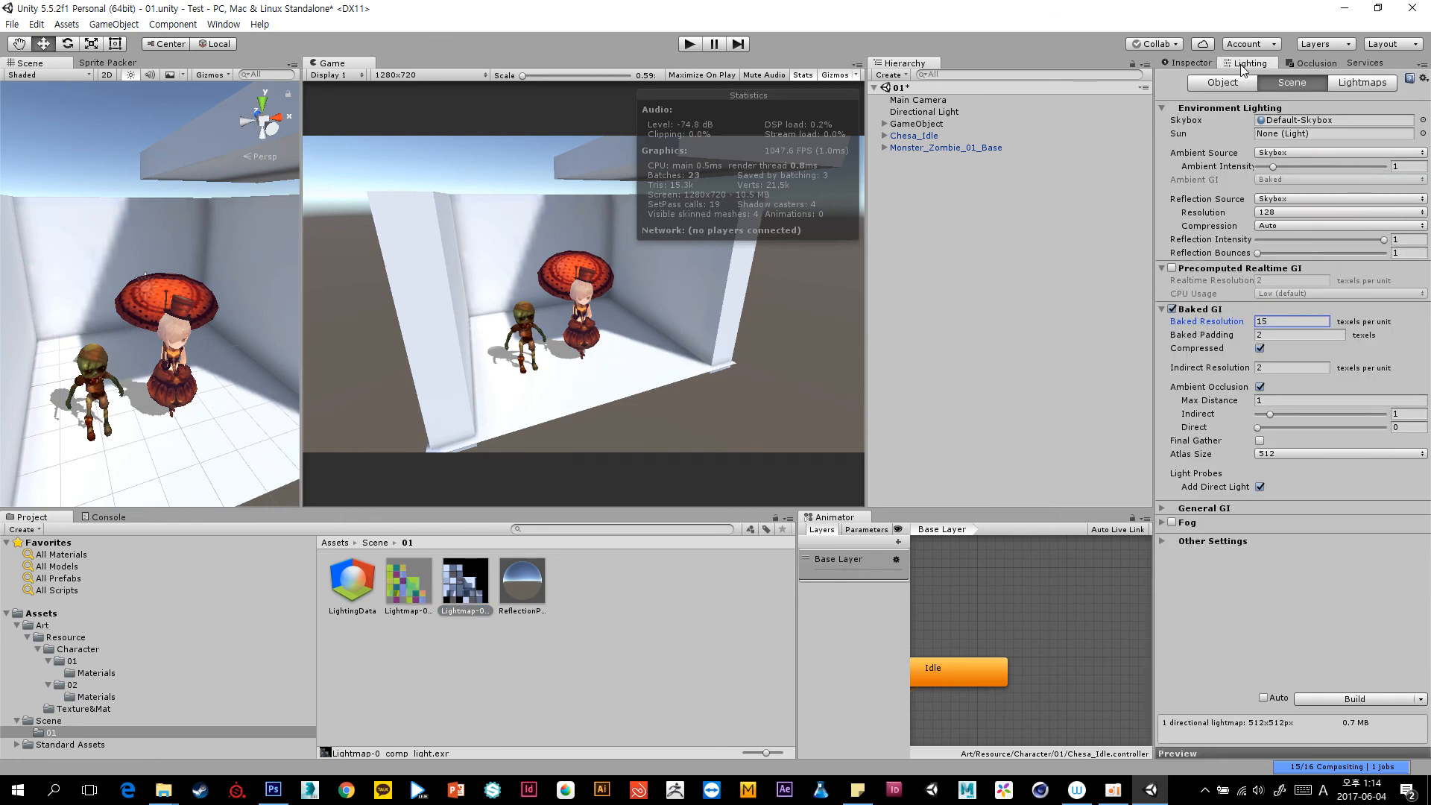
View the rebaked room and check the Static setting and child objects of the GameObject parent.
scroll(192, 355, down, 4)
middle_drag(226, 279, 200, 313)
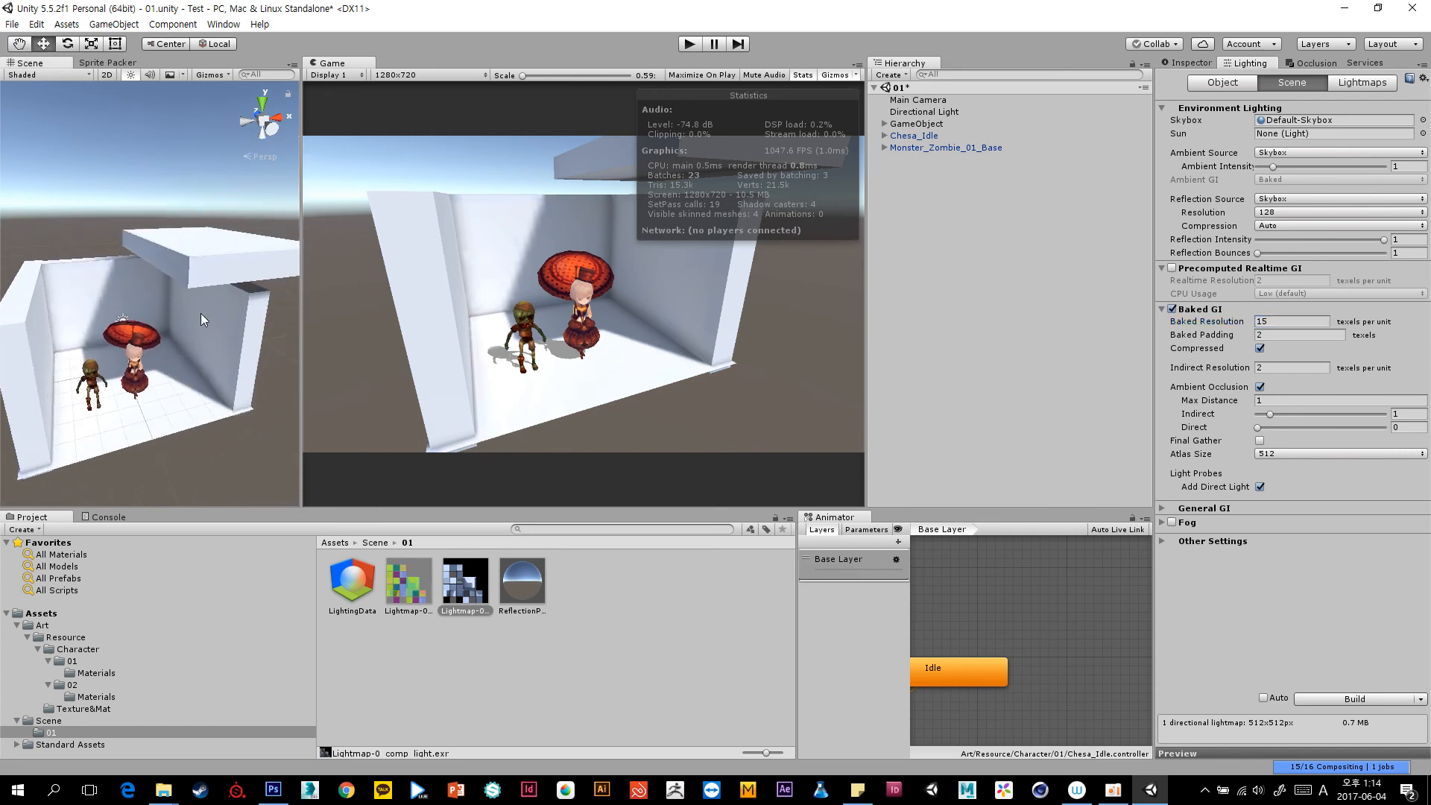
scroll(155, 388, up, 1)
scroll(154, 389, up, 1)
middle_drag(156, 441, 169, 375)
click(916, 124)
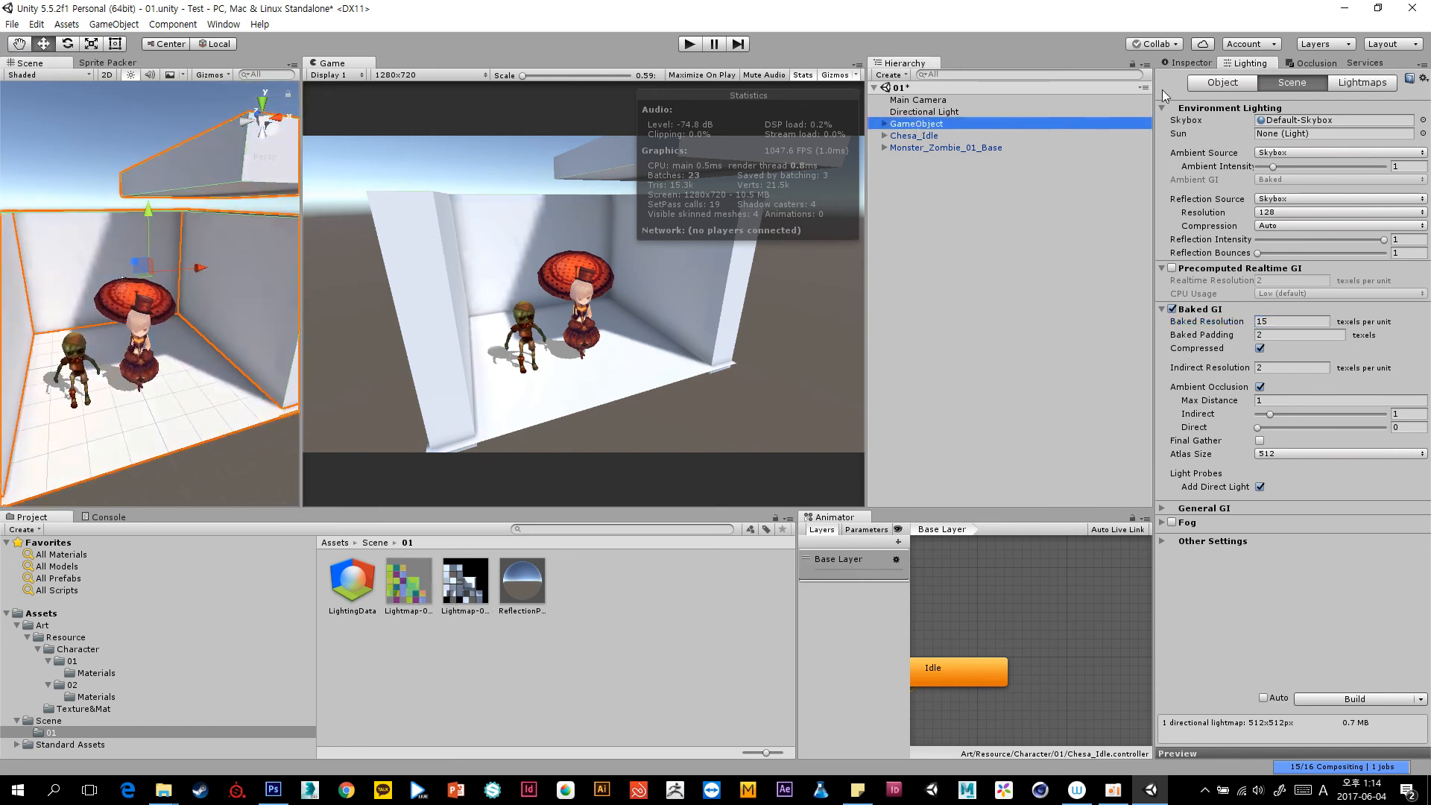
click(1189, 64)
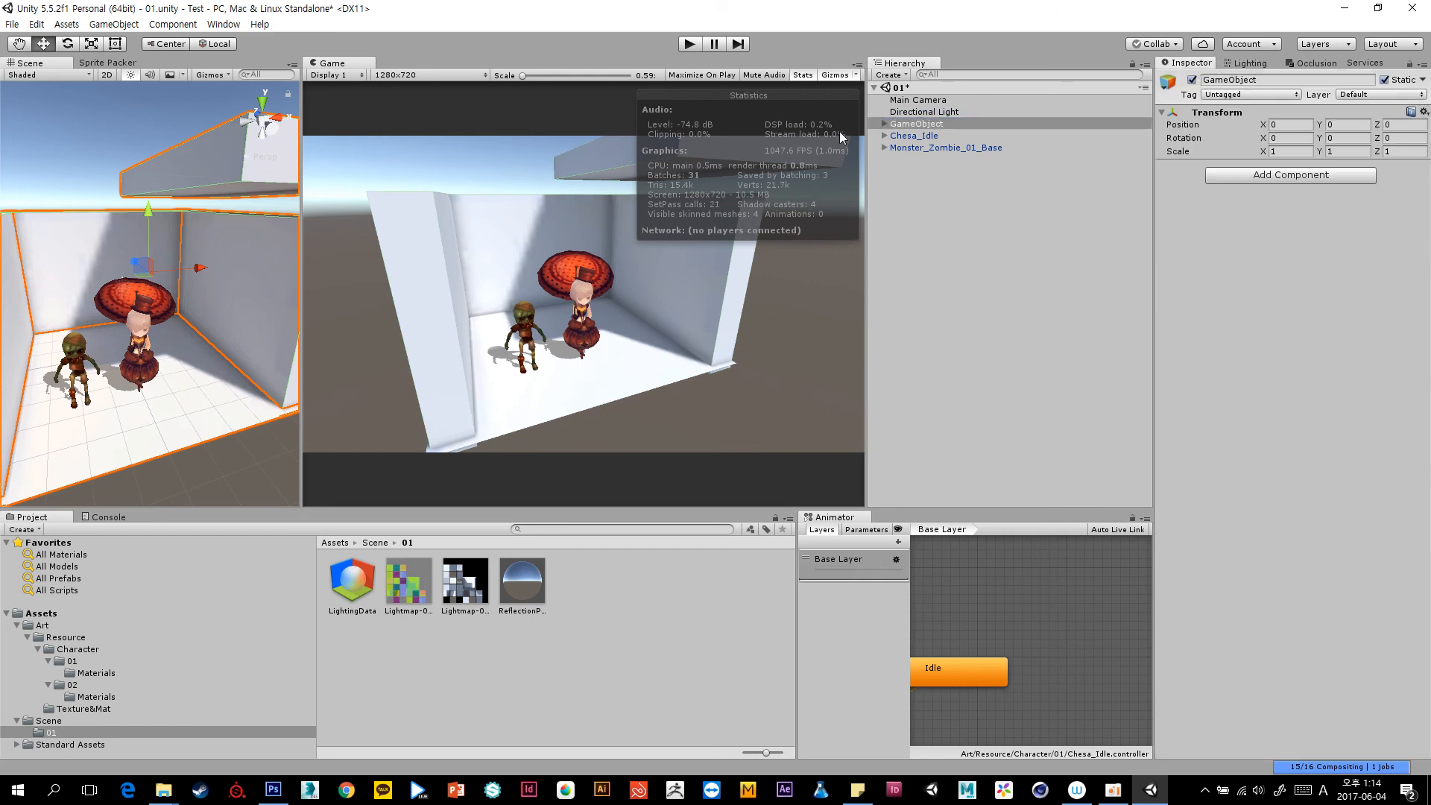
click(879, 124)
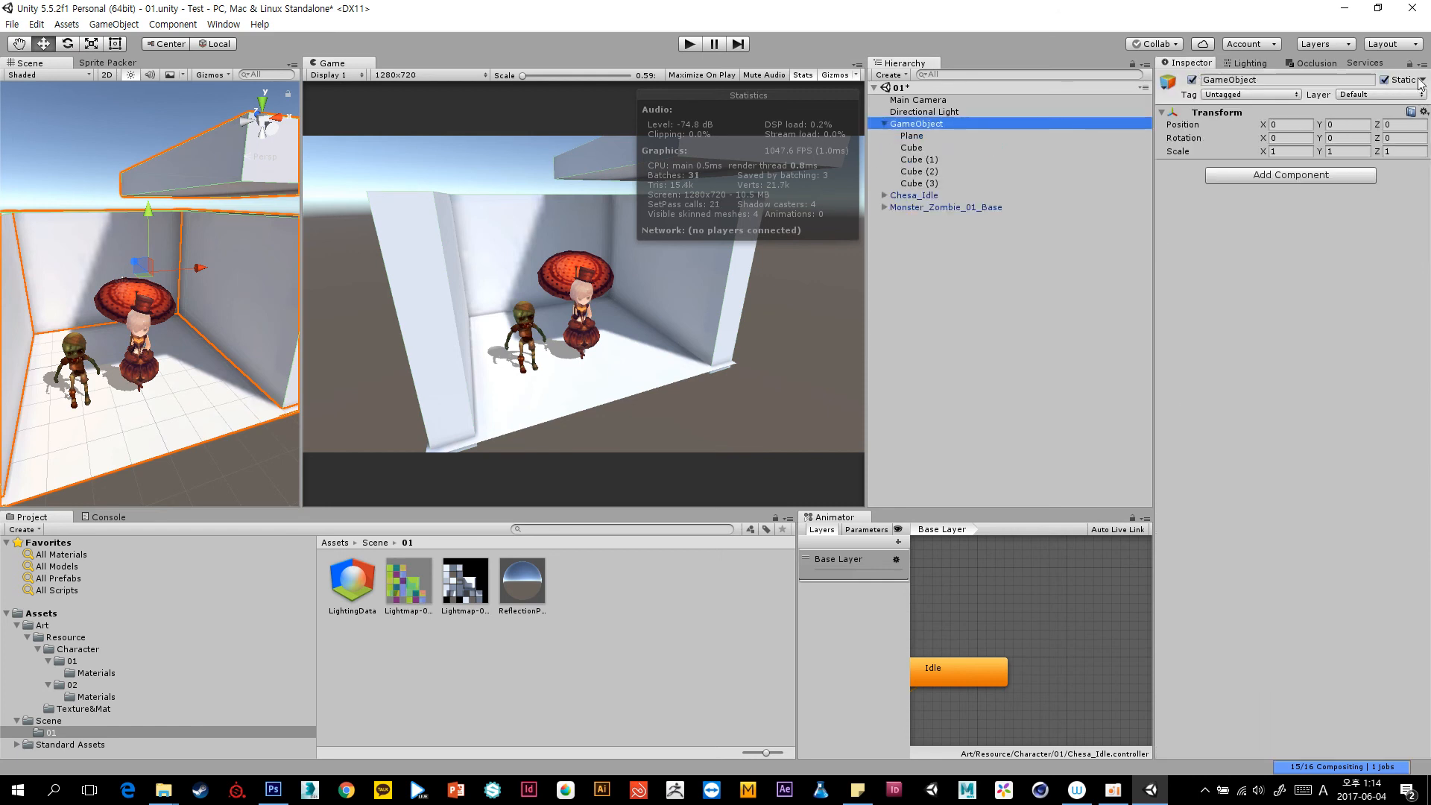
click(884, 123)
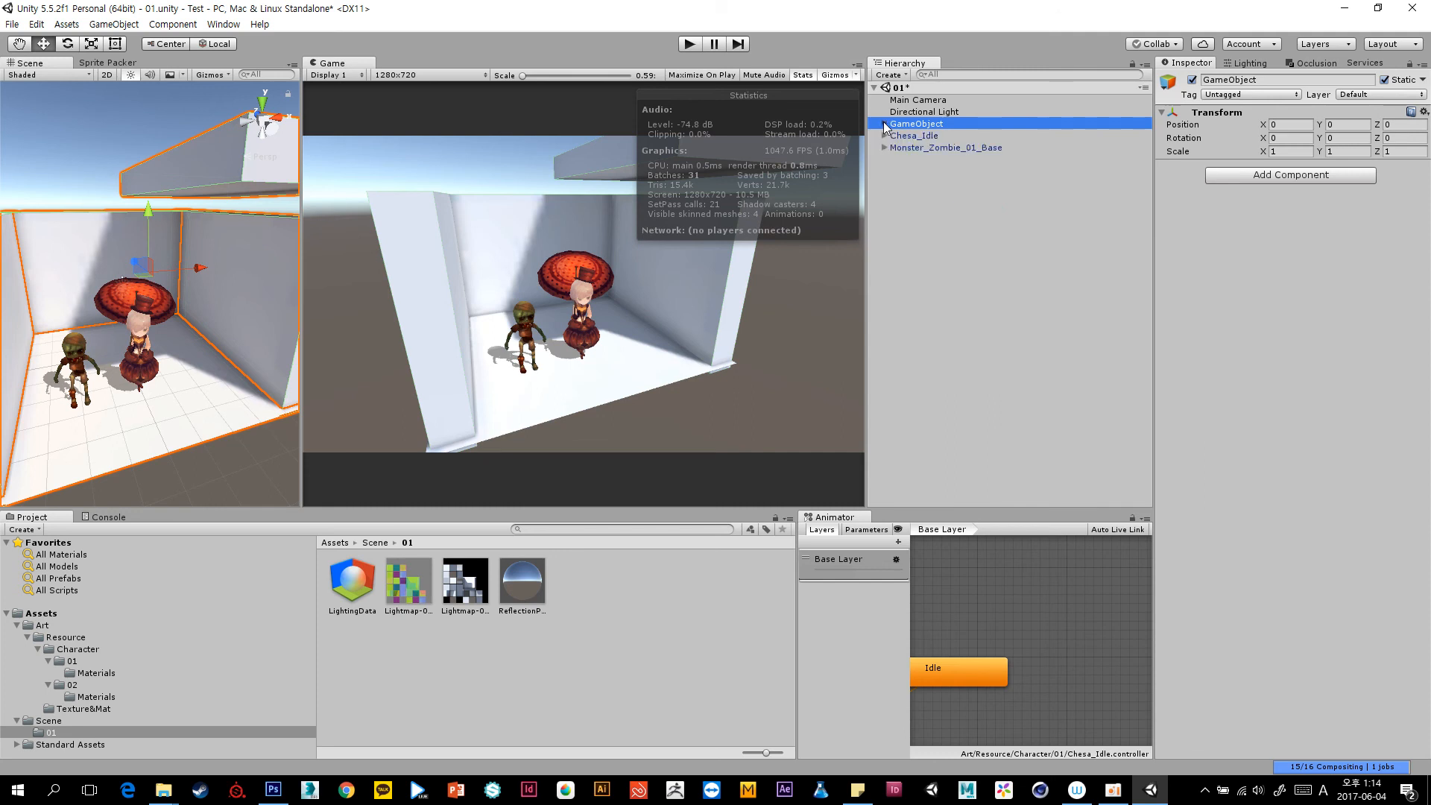
Check the Static setting of Chesa_Idle and Monster_Zombie_01_Base together, and review the Directional Light's baking and shadow settings.
click(914, 136)
shift+click(932, 149)
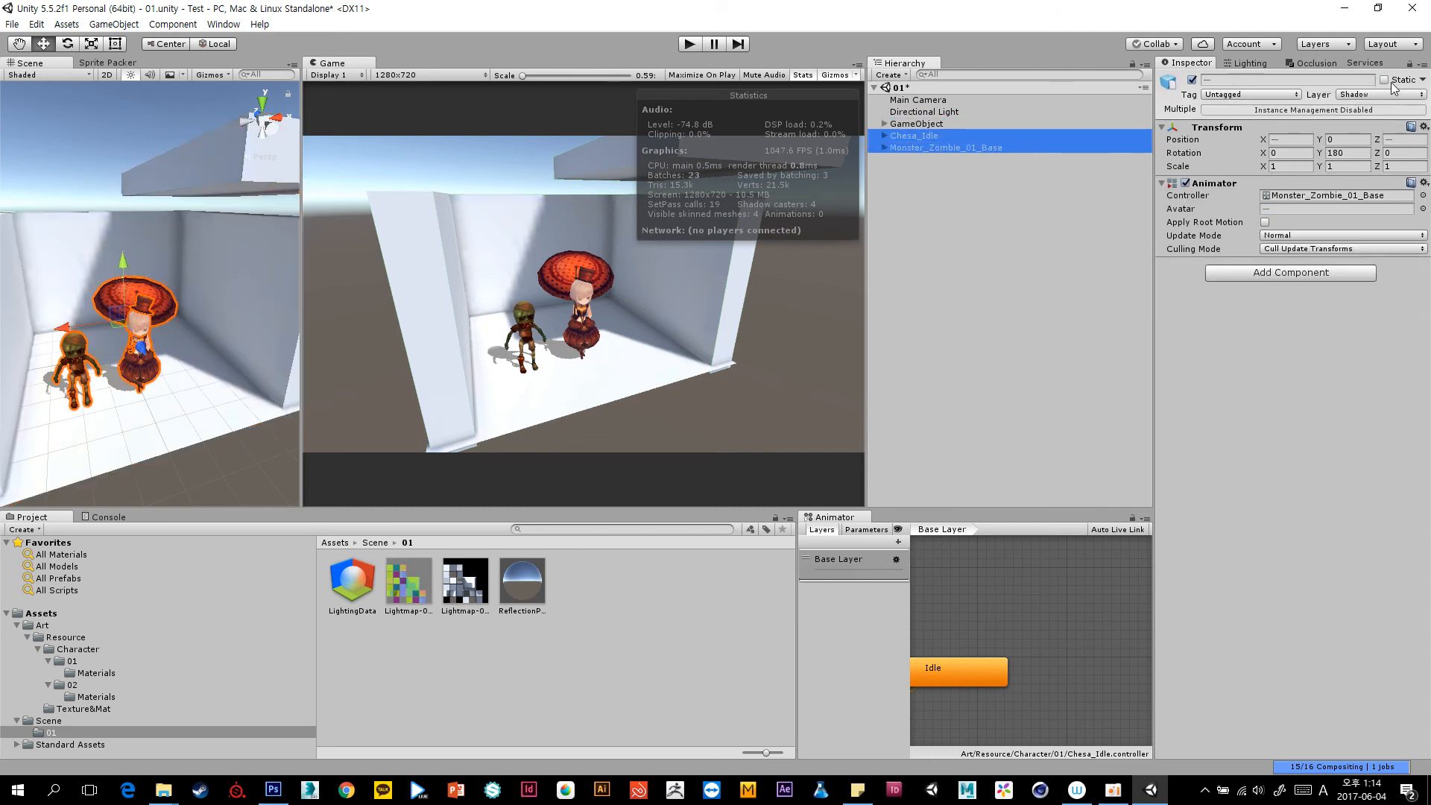
click(995, 111)
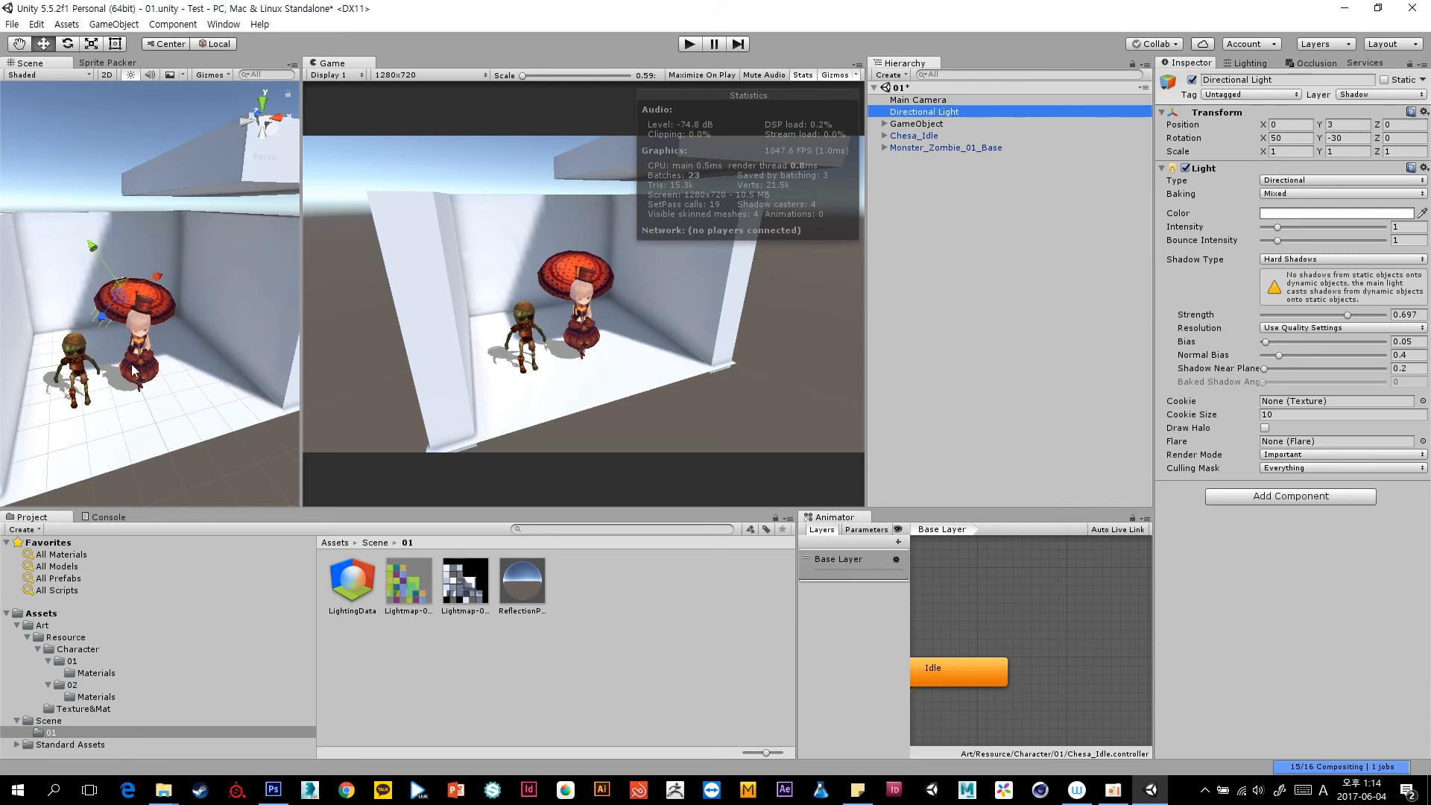
click(933, 218)
Run the scene in Play mode, watch the animated characters' shadows up close, and stop it.
click(689, 44)
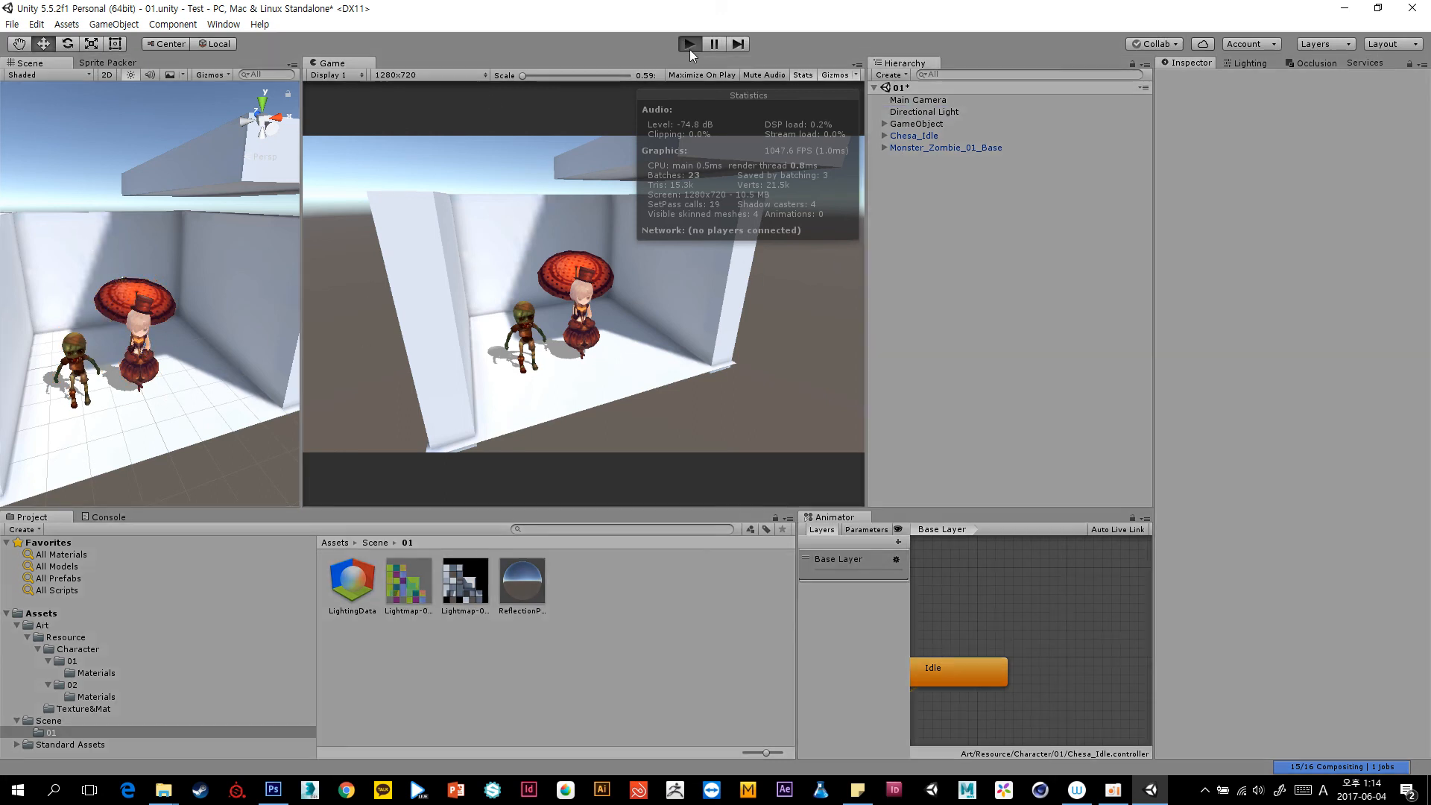
right_drag(244, 381, 202, 375)
scroll(176, 395, up, 8)
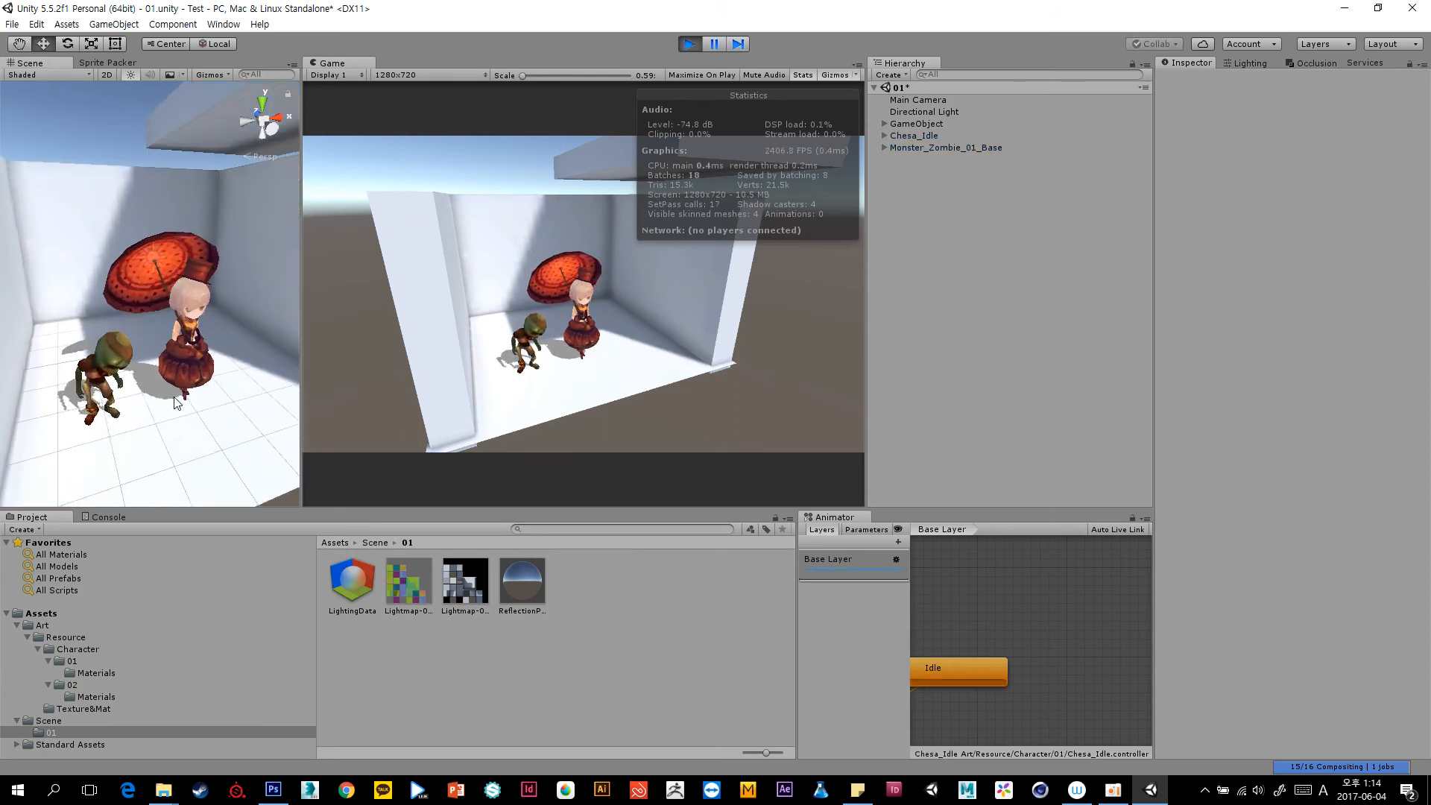
scroll(153, 414, down, 3)
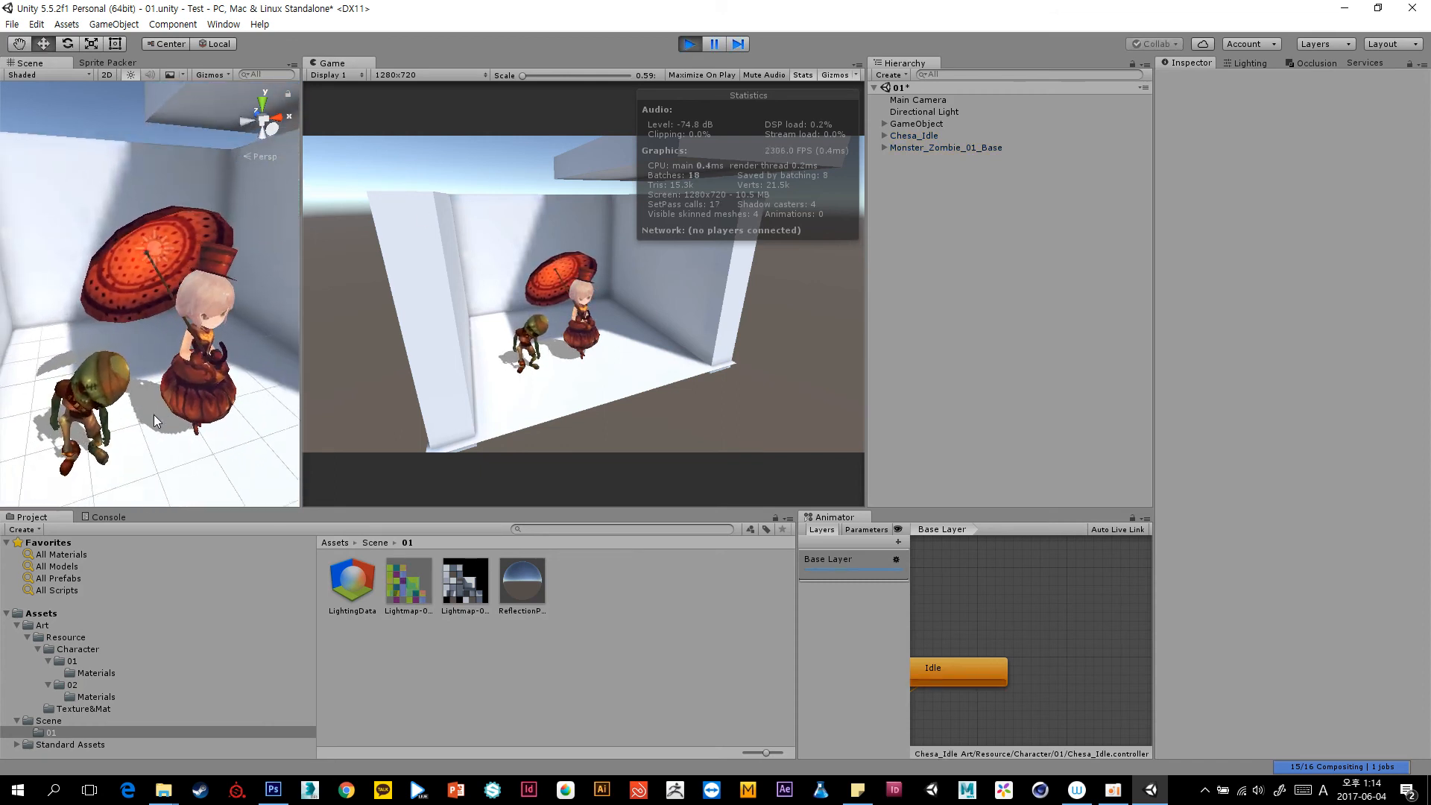
click(689, 44)
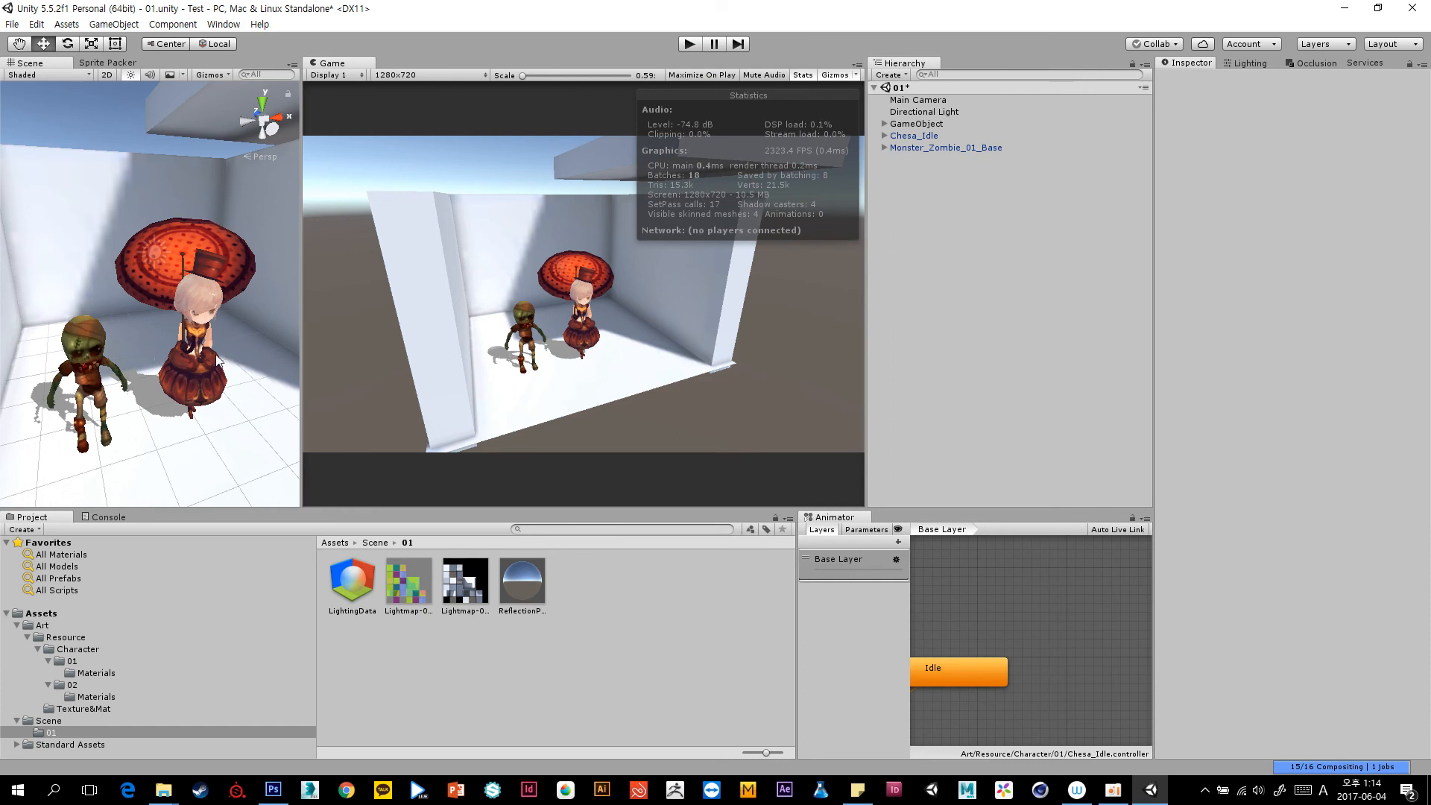
Review the Main Camera's settings and save the scene.
click(966, 99)
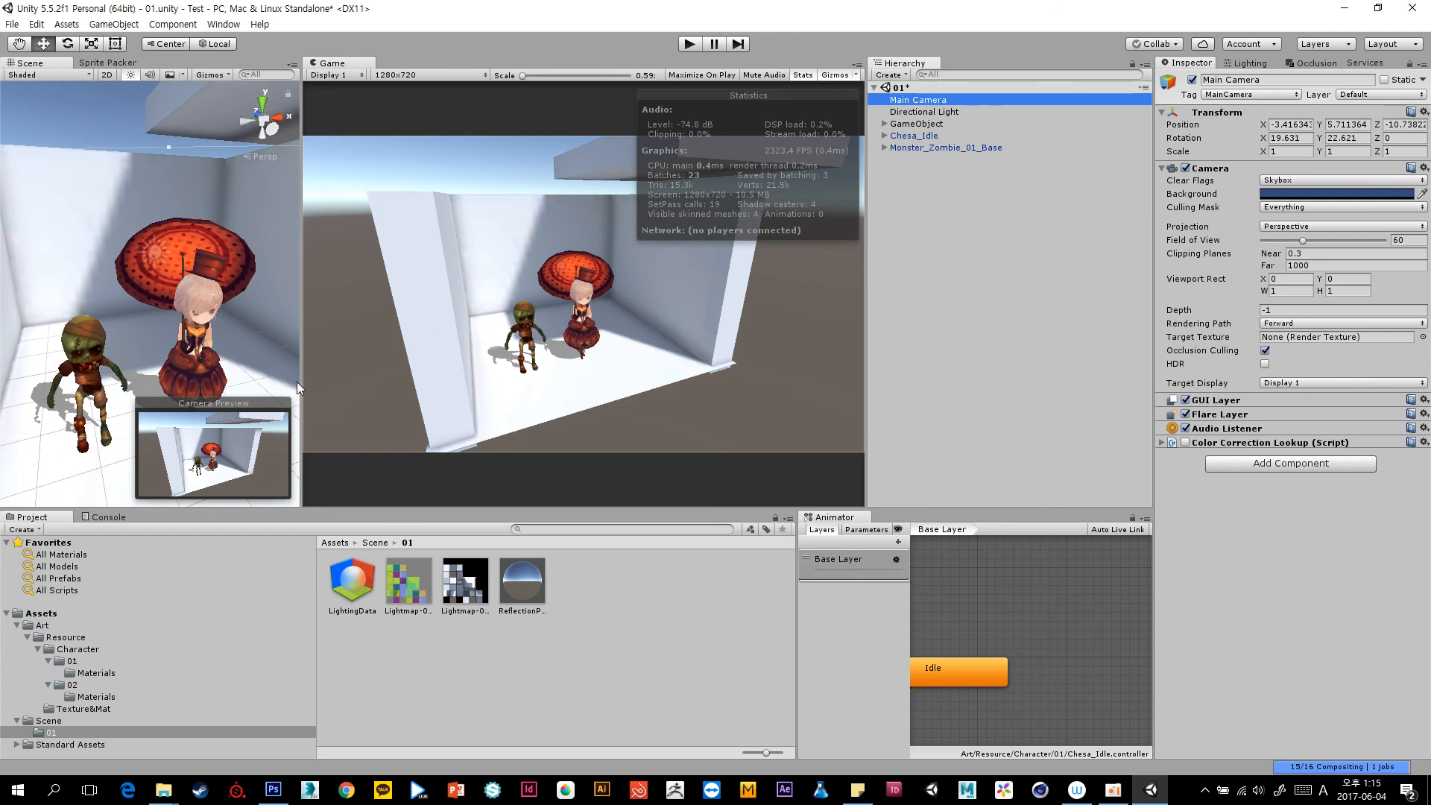
middle_drag(214, 345, 208, 302)
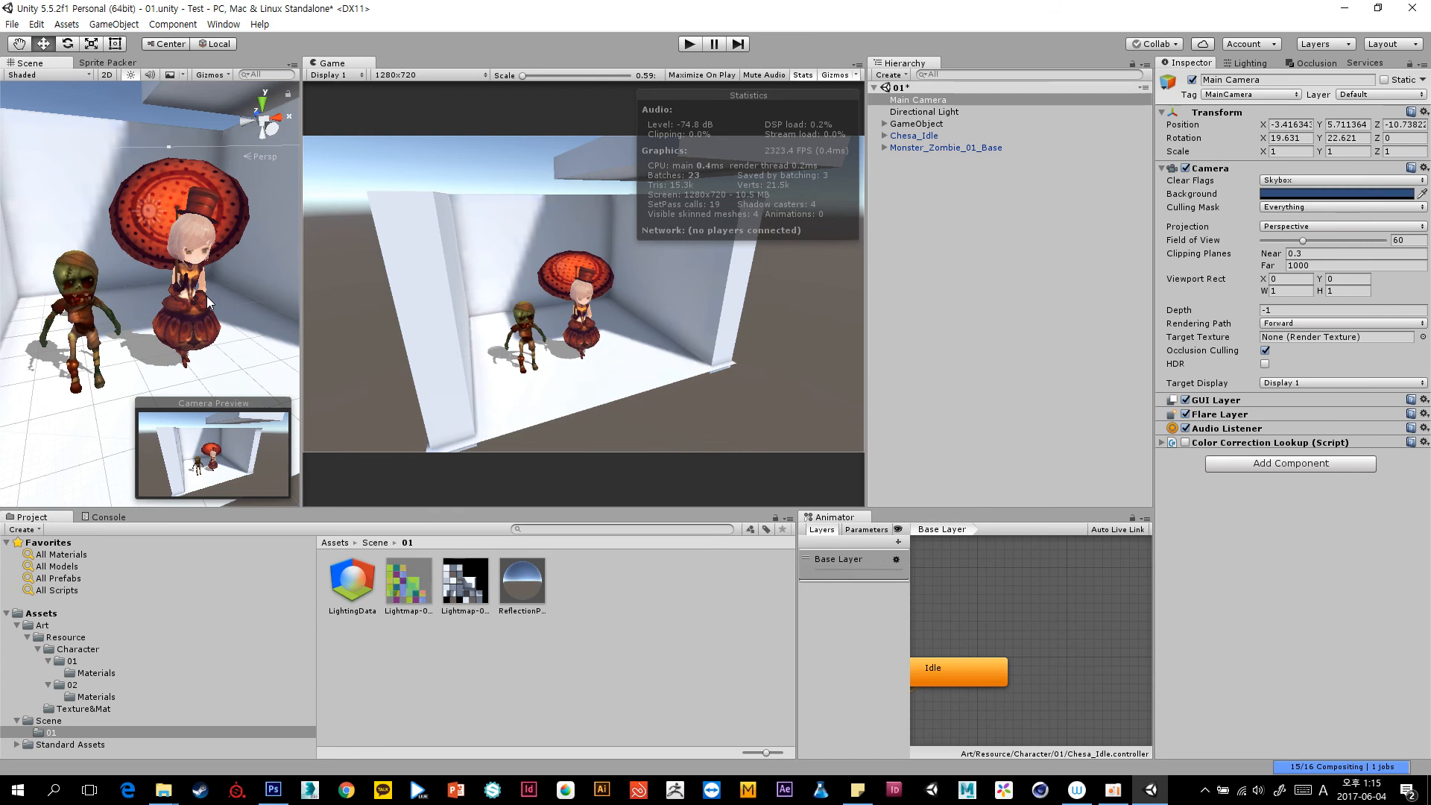
scroll(251, 319, down, 2)
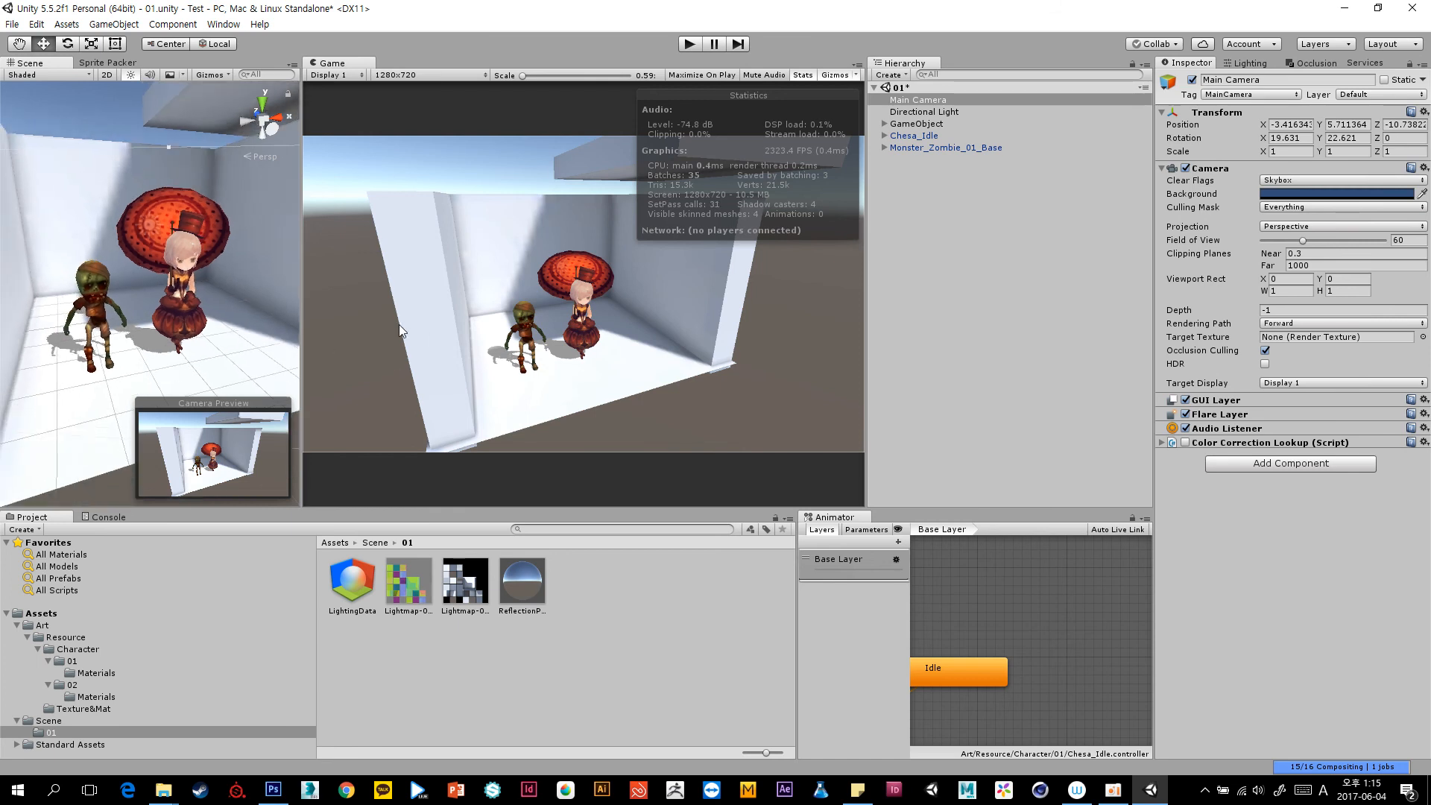
key(ctrl+s)
click(1036, 229)
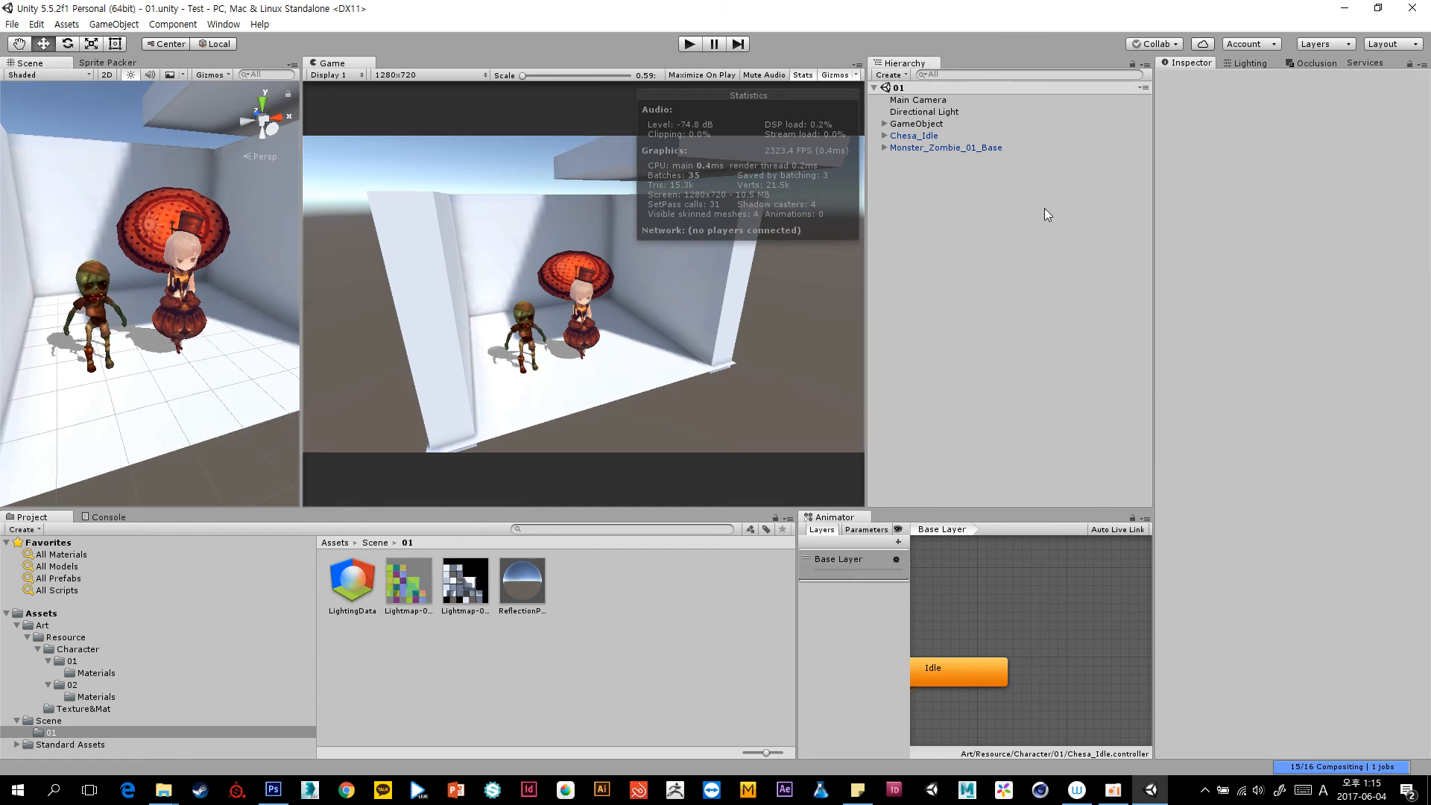
Try the scene in Play mode with its Skybox material removed from the Environment Lighting.
click(1252, 64)
click(1296, 120)
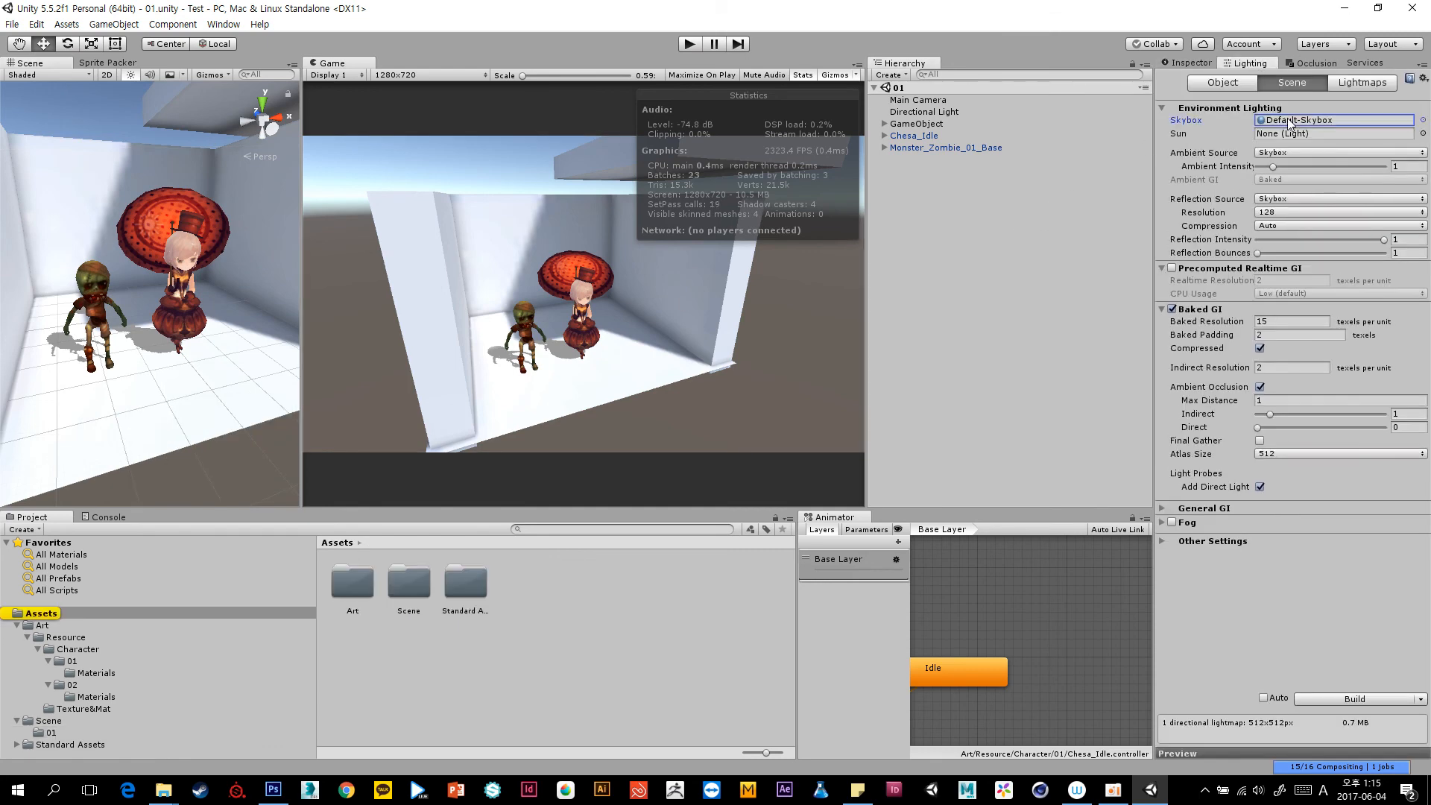
key(Delete)
click(689, 43)
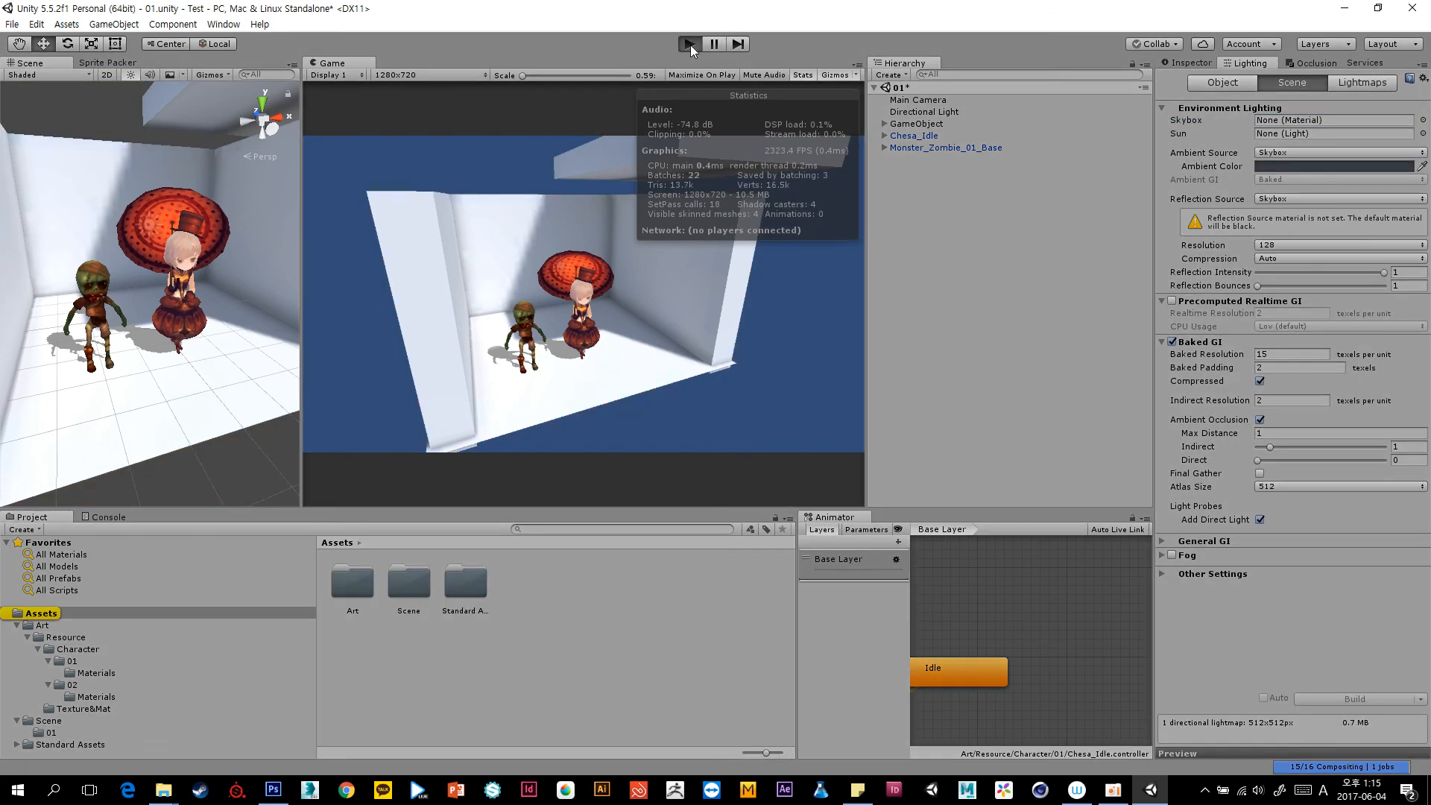
click(690, 43)
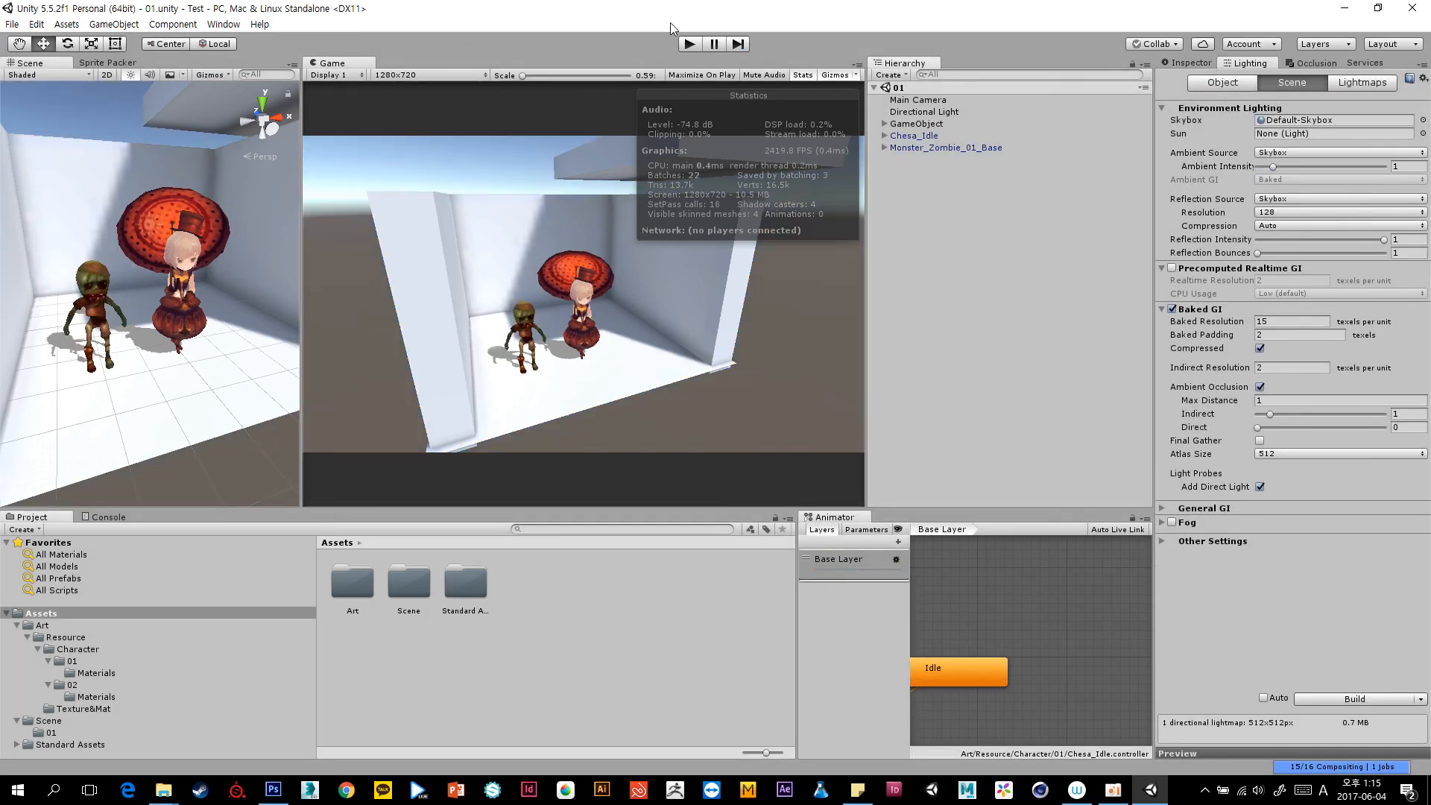
Run the scene in Play mode and select the Chesa_Idle character's Body mesh.
click(689, 44)
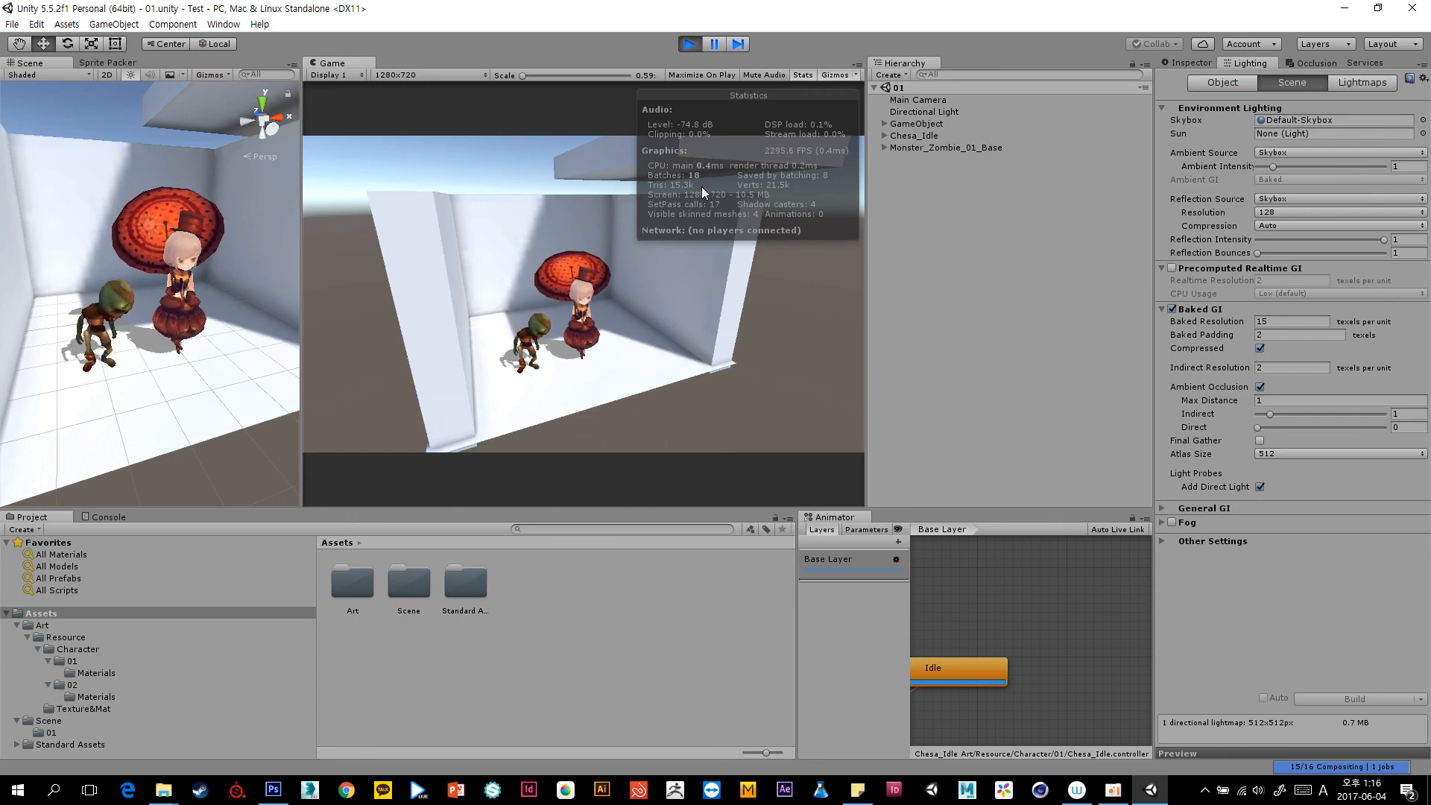
click(182, 332)
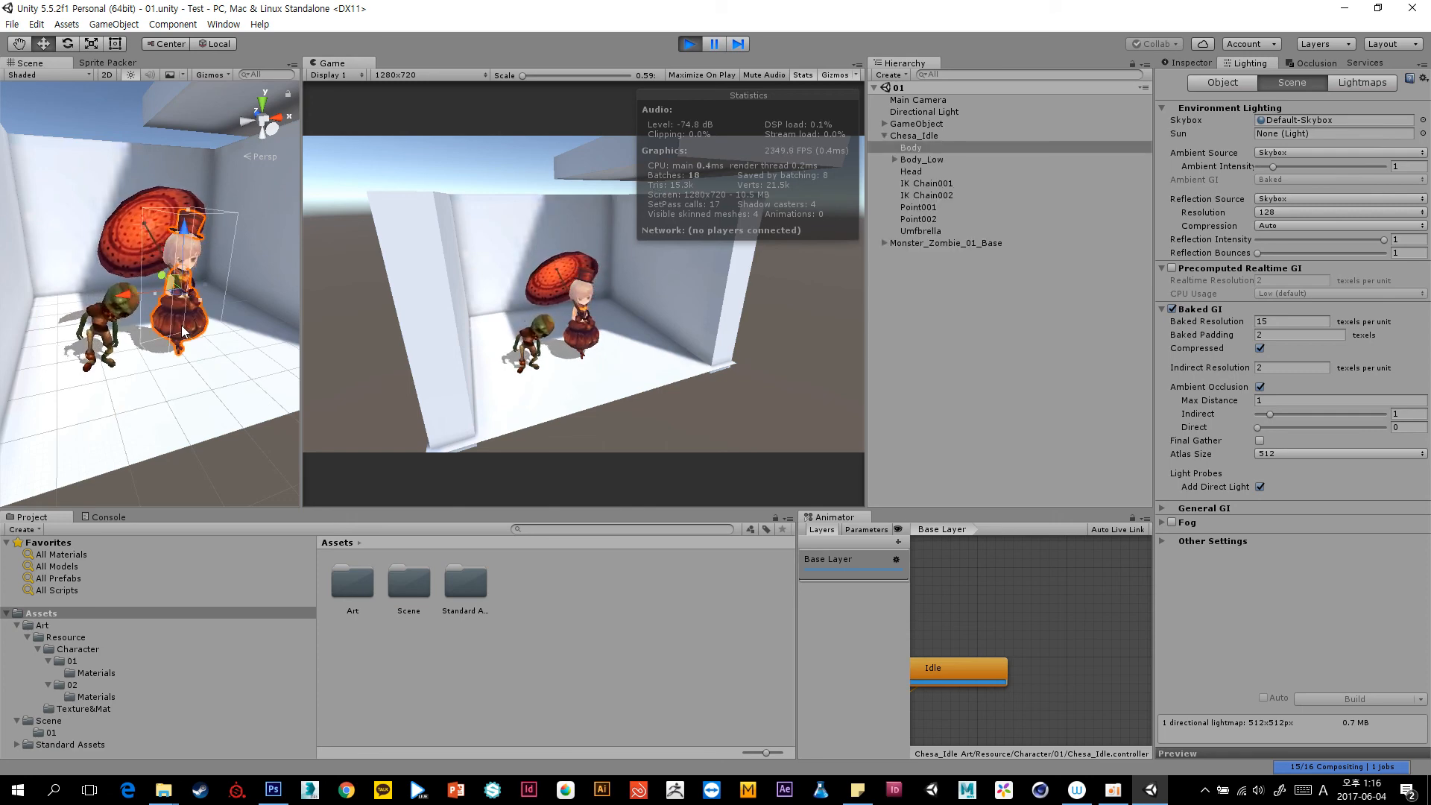
Display the scene in Wireframe mode and examine the mesh density of both characters and the floor plane.
scroll(182, 331, up, 5)
click(49, 74)
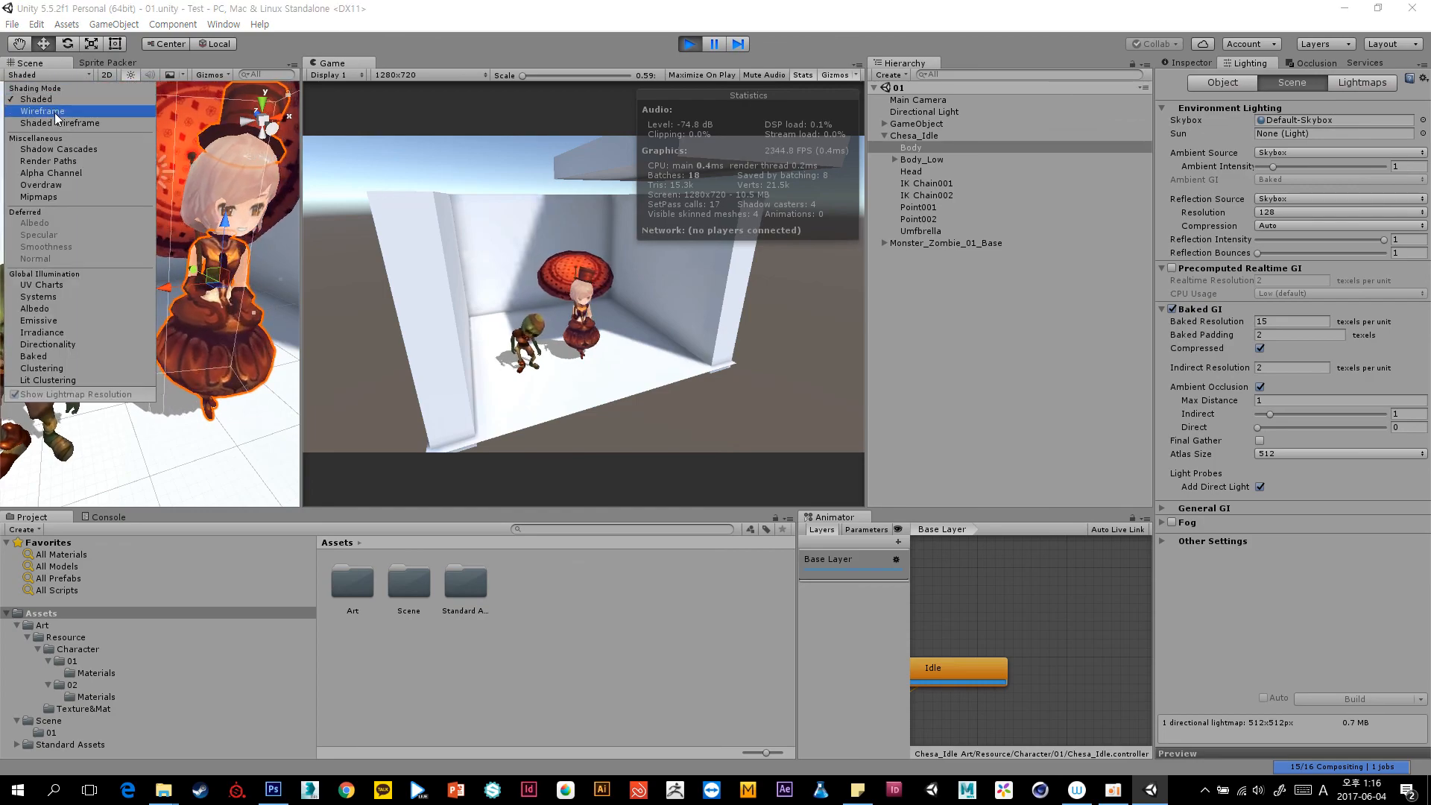
click(55, 111)
scroll(6, 242, down, 3)
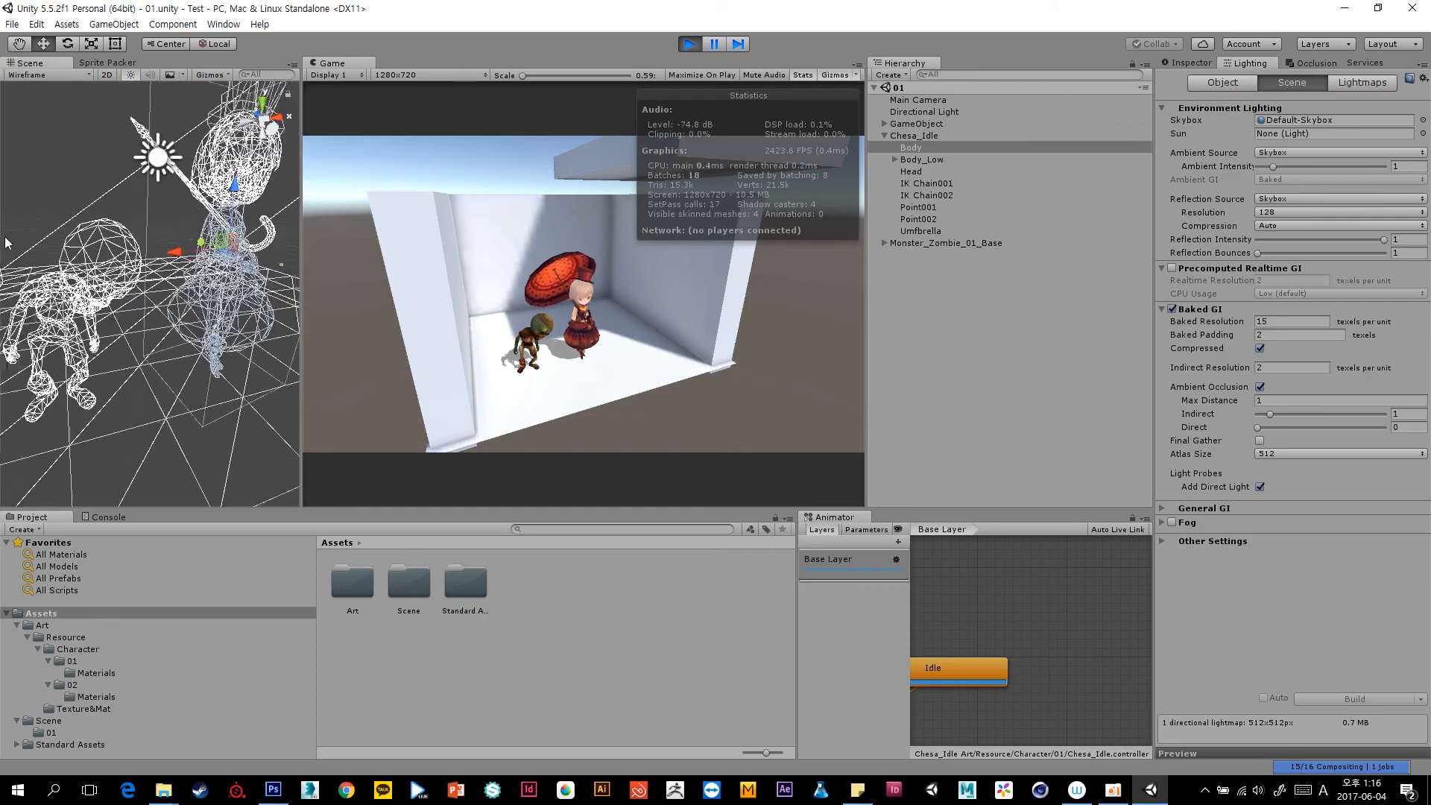
scroll(6, 243, up, 3)
middle_drag(123, 361, 169, 339)
scroll(169, 339, down, 8)
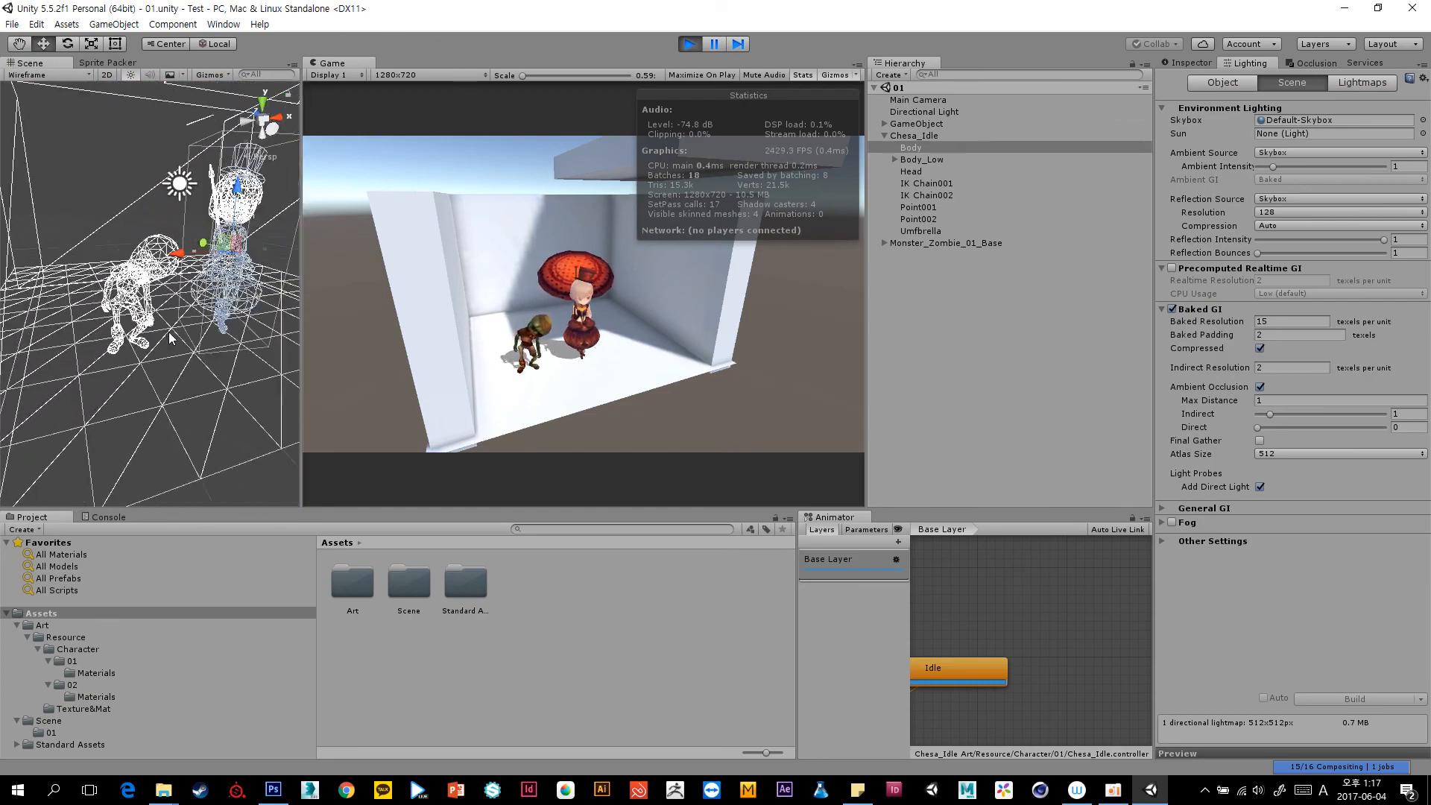
scroll(169, 339, down, 4)
scroll(176, 350, up, 3)
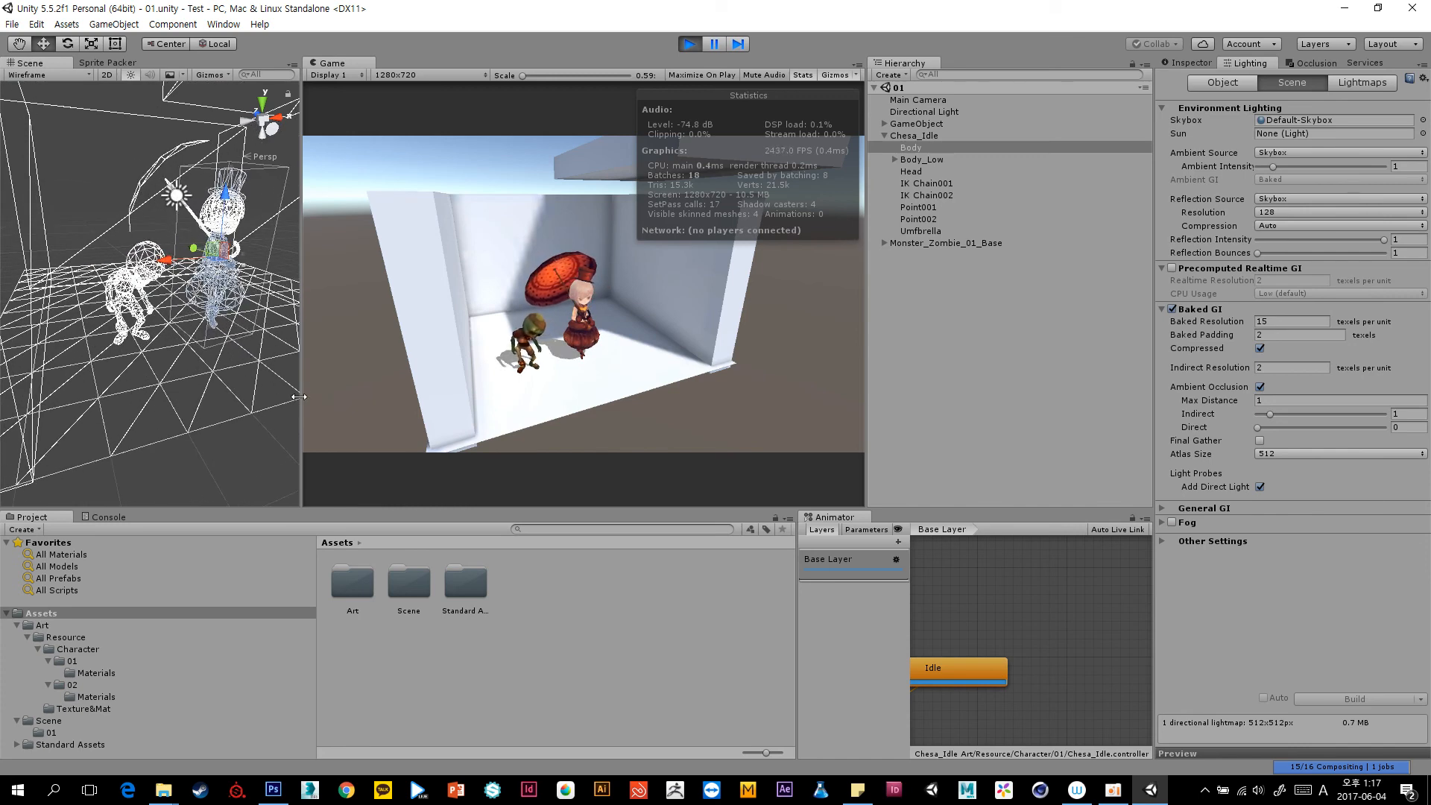
Widen the Scene view, frame the whole room's wireframe and clear the selection to compare the floor's subdivisions.
drag(298, 397, 592, 387)
scroll(417, 358, down, 6)
middle_drag(405, 351, 359, 346)
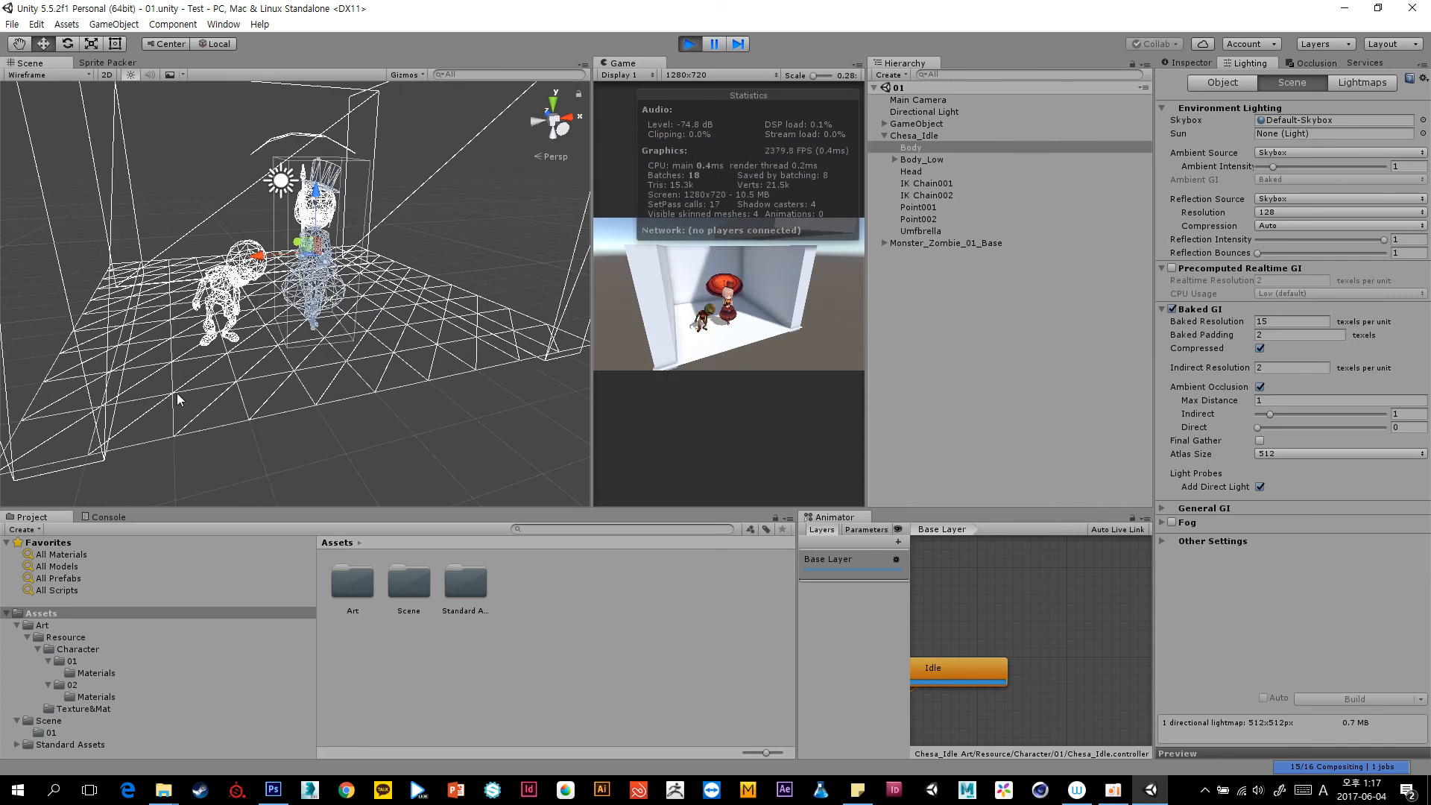
click(364, 391)
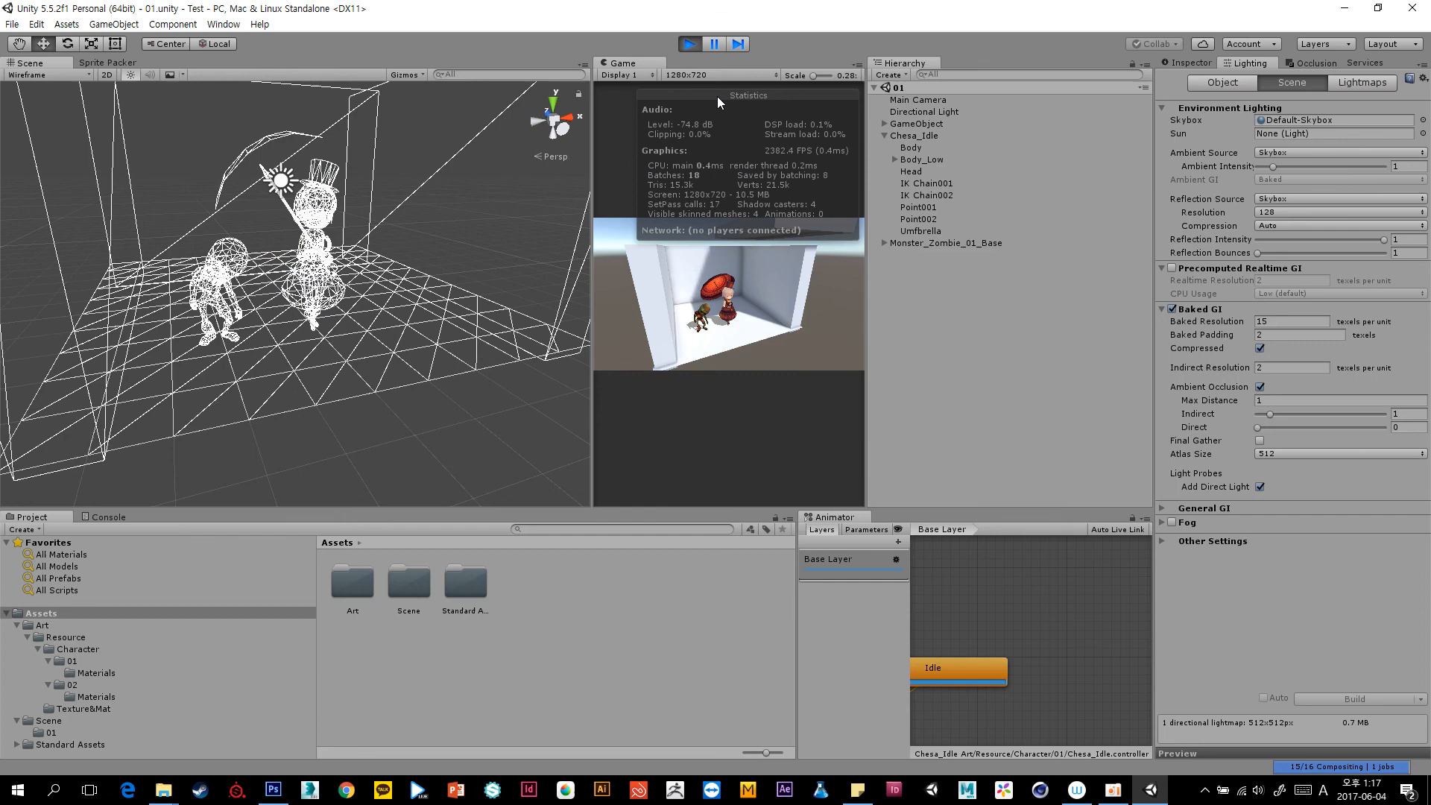
Stop Play mode, collapse Chesa_Idle and add a 3D Quad as a child of GameObject.
click(689, 43)
click(923, 135)
key(Left)
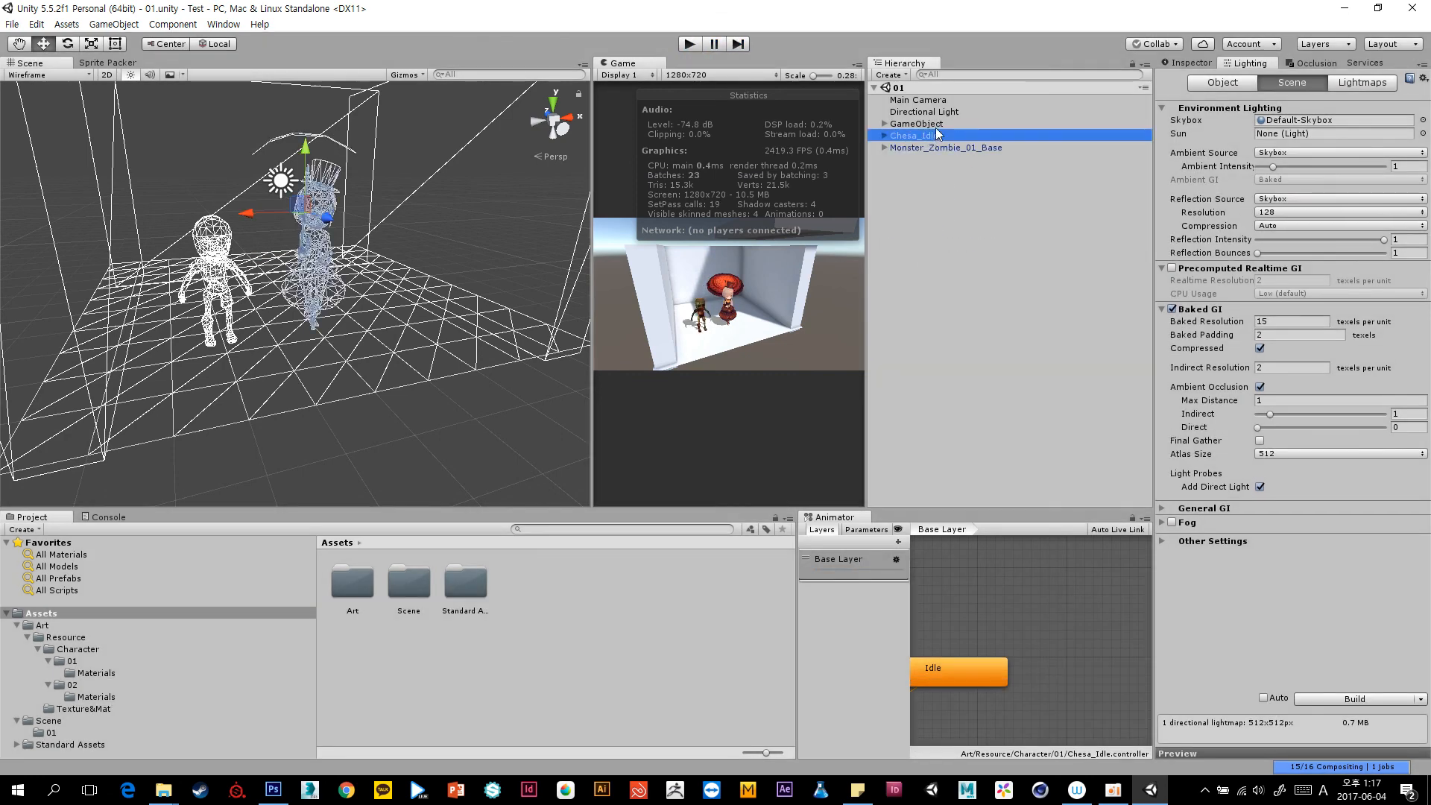
click(938, 128)
key(Right)
click(934, 138)
right_click(943, 123)
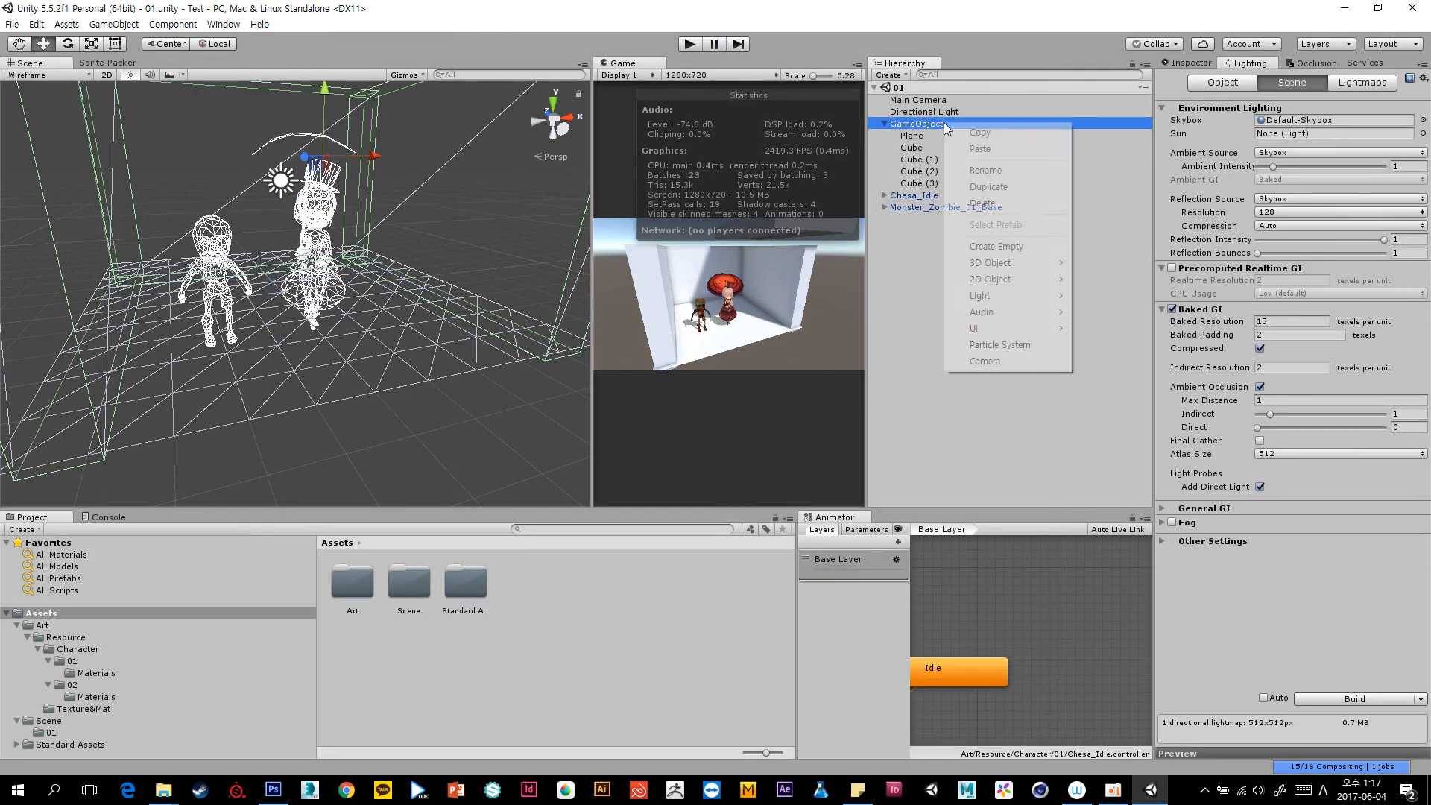
mouse_move(969, 263)
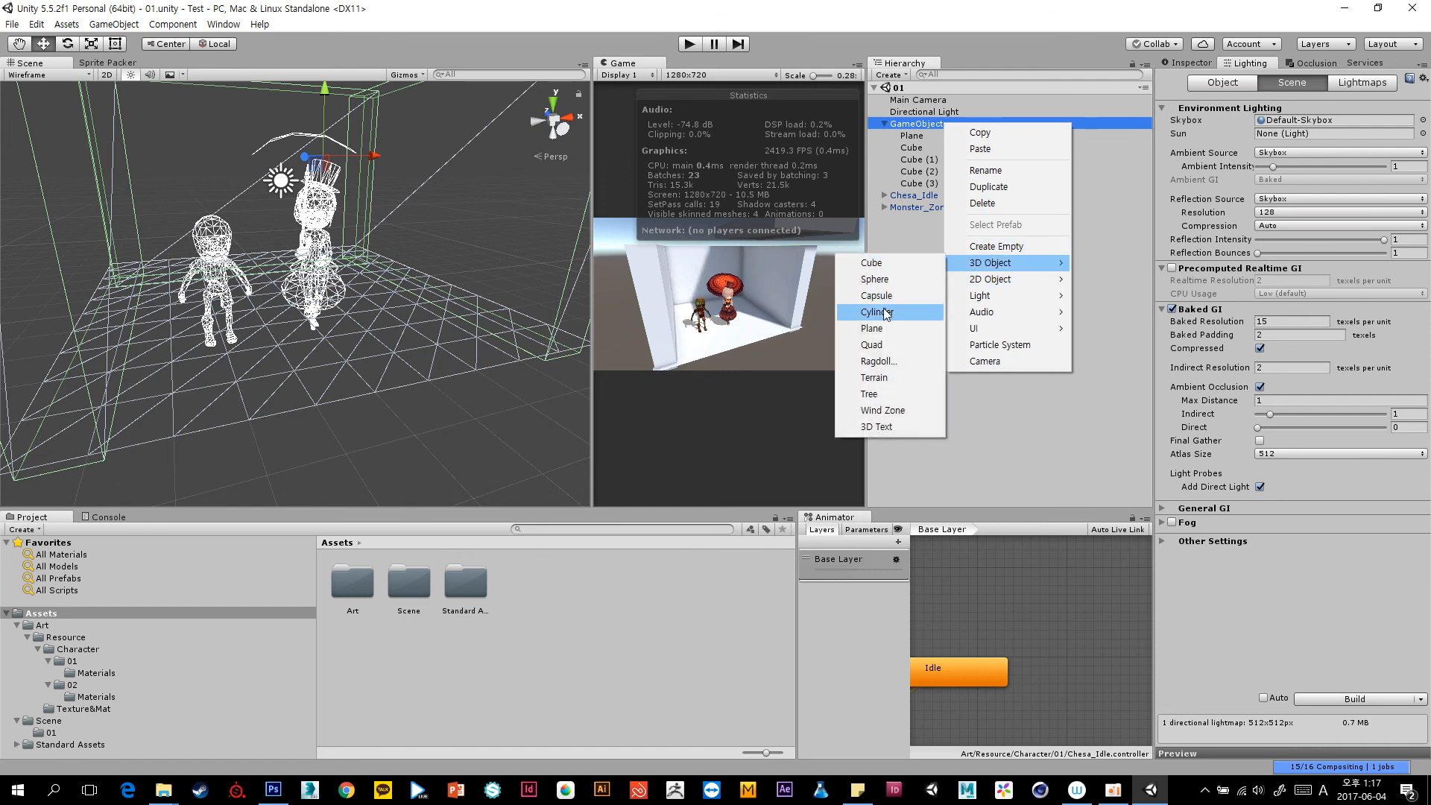
click(871, 344)
Set the Quad's X rotation to 90 and scale it up uniformly to about 10.
click(1192, 63)
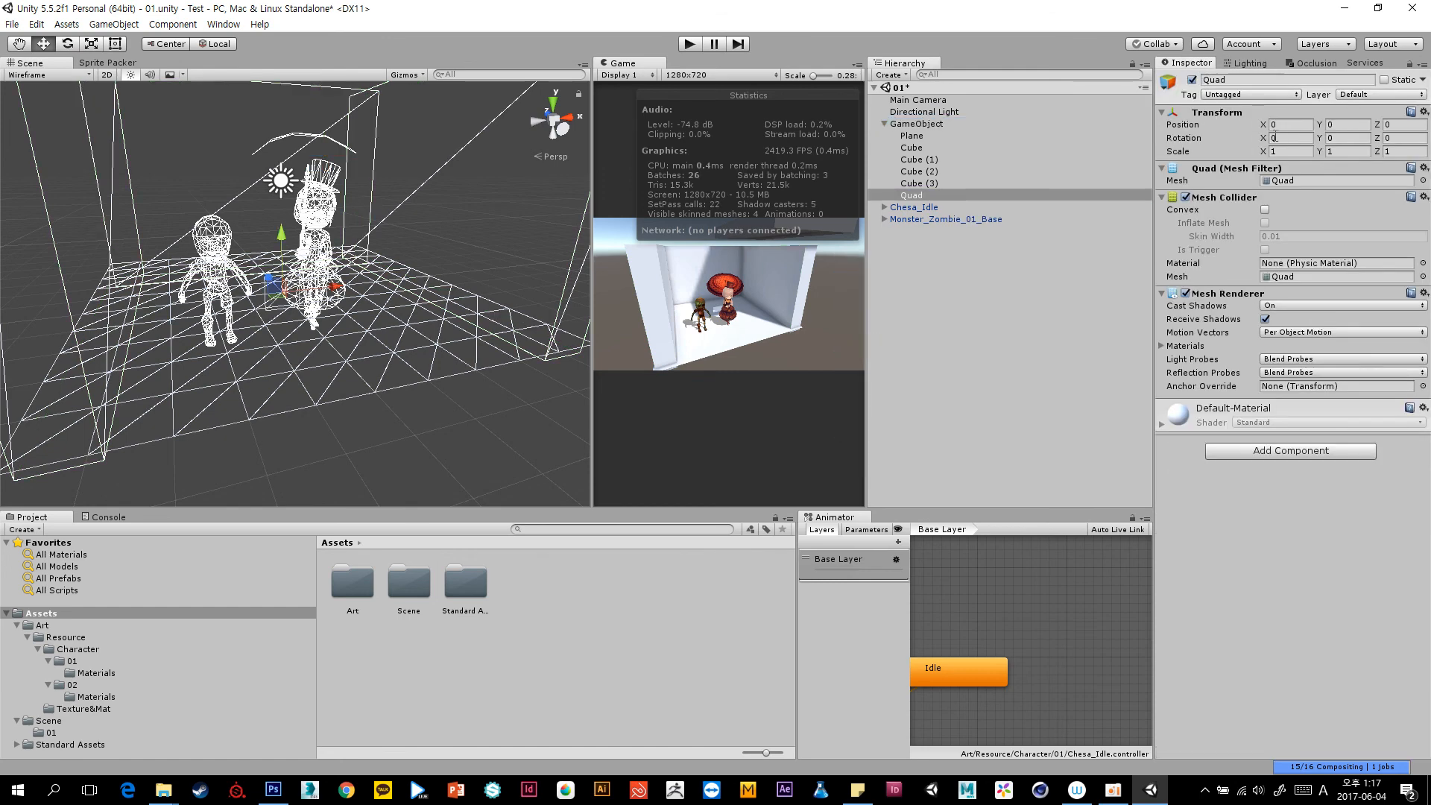
click(1275, 138)
text(90)
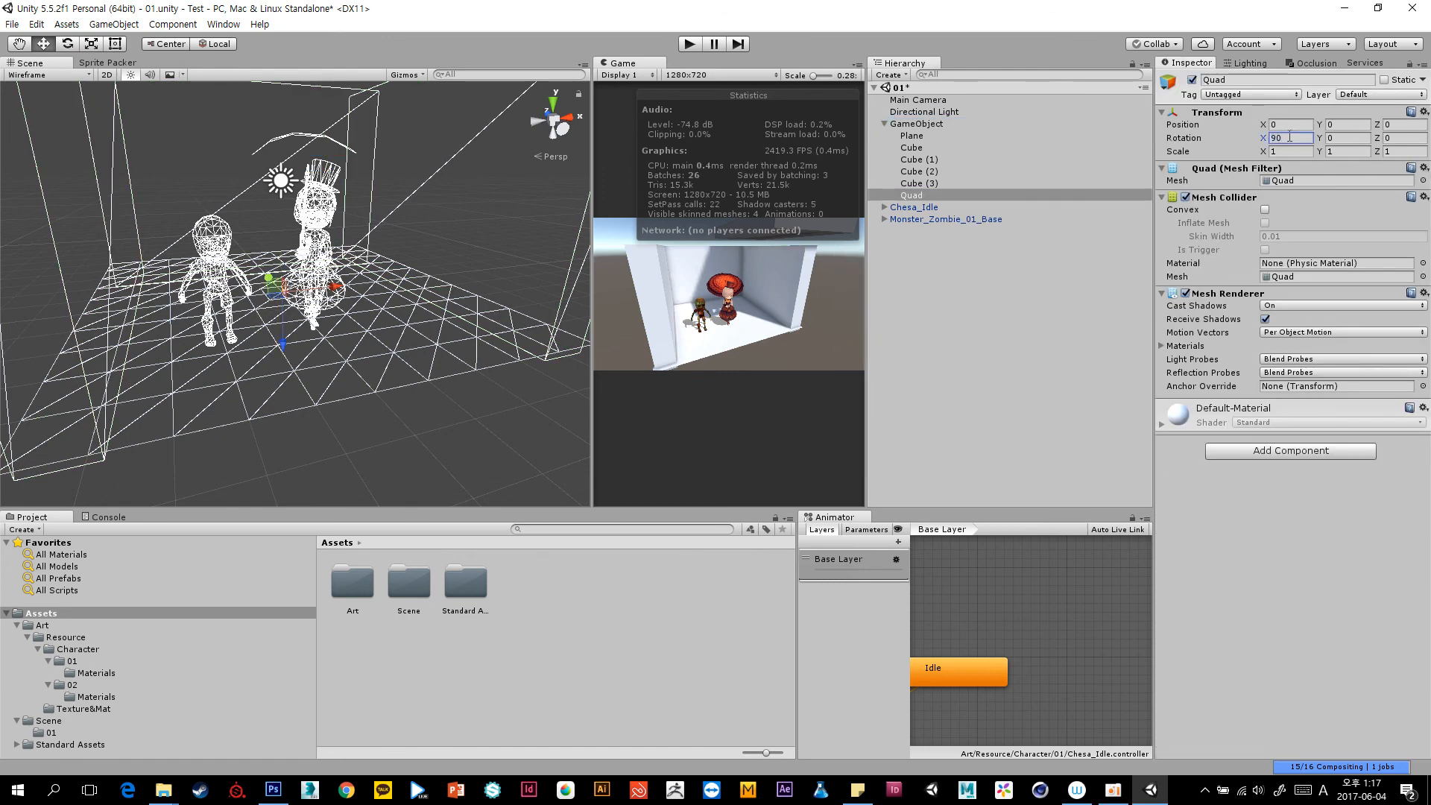
click(534, 368)
click(906, 196)
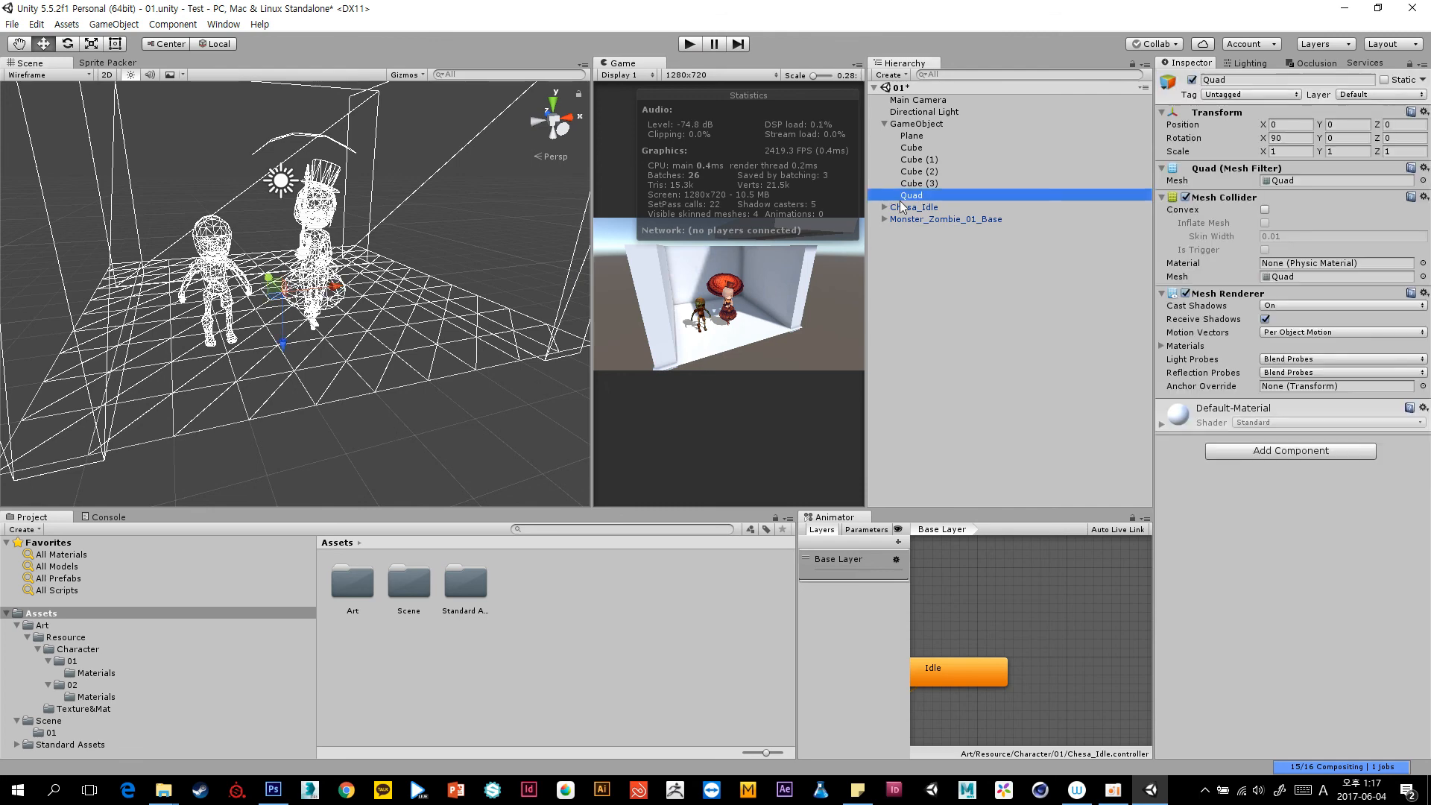
key(r)
drag(283, 293, 904, 104)
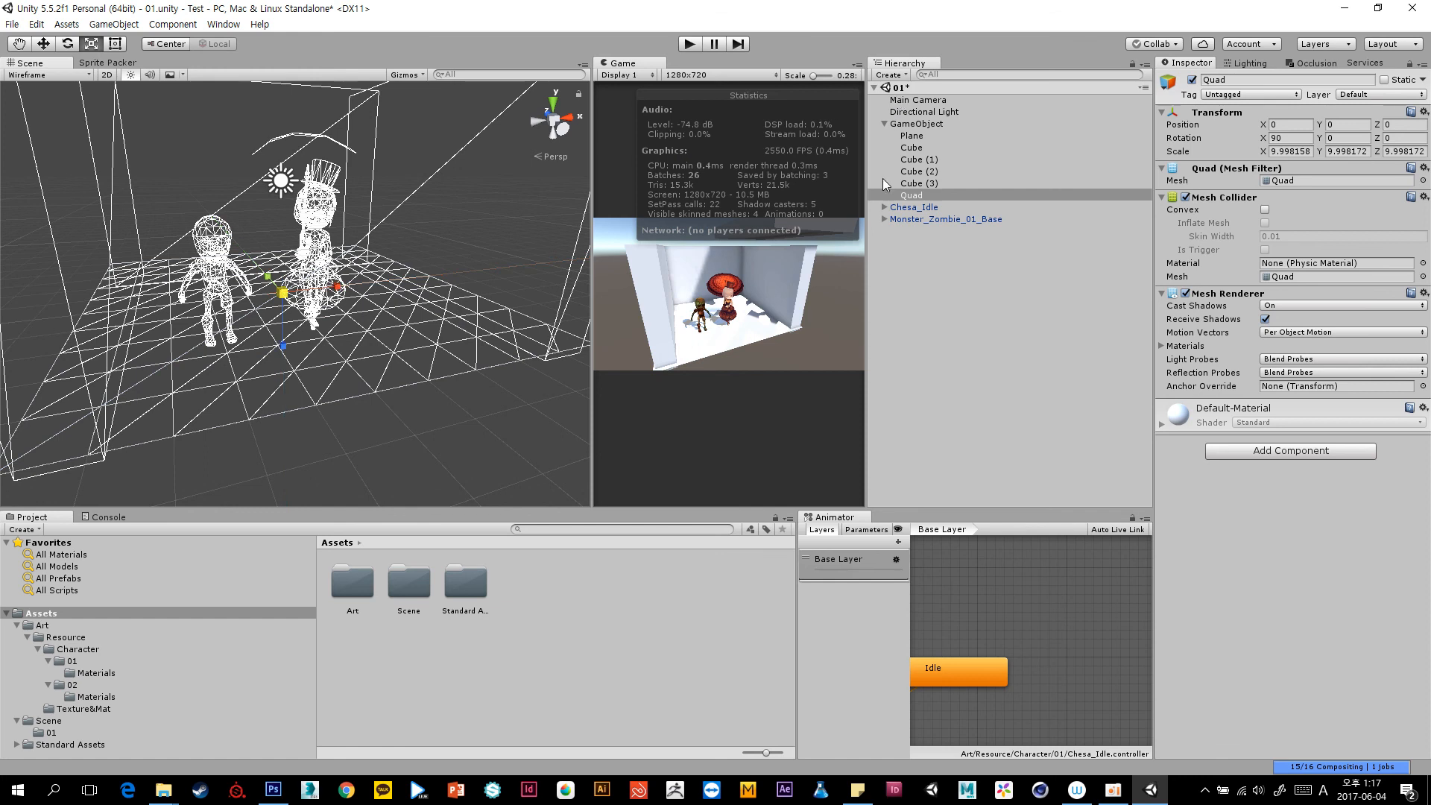
Check which material the Plane uses and assign the Map material from the Texture&Mat folder to the Quad.
click(931, 139)
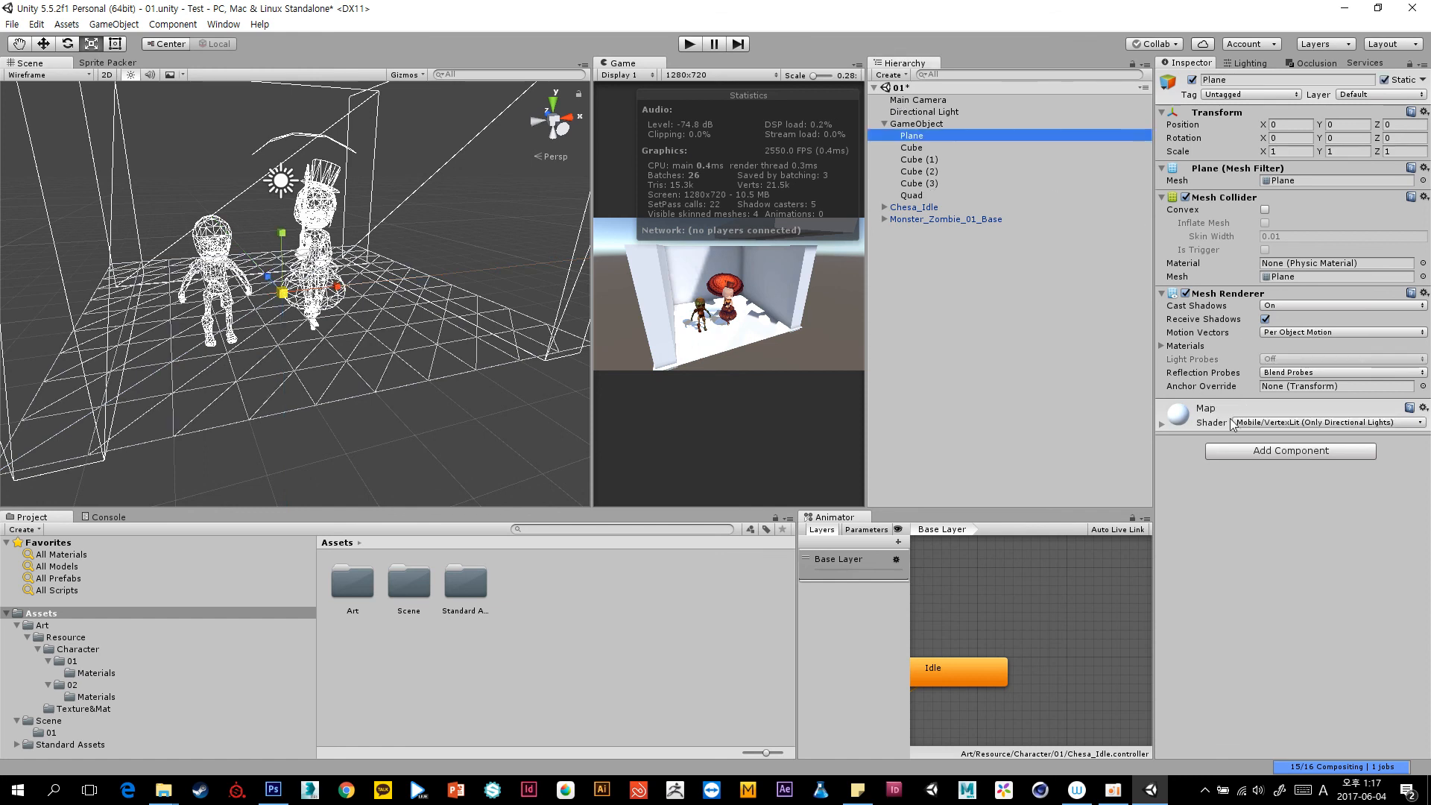
click(1207, 408)
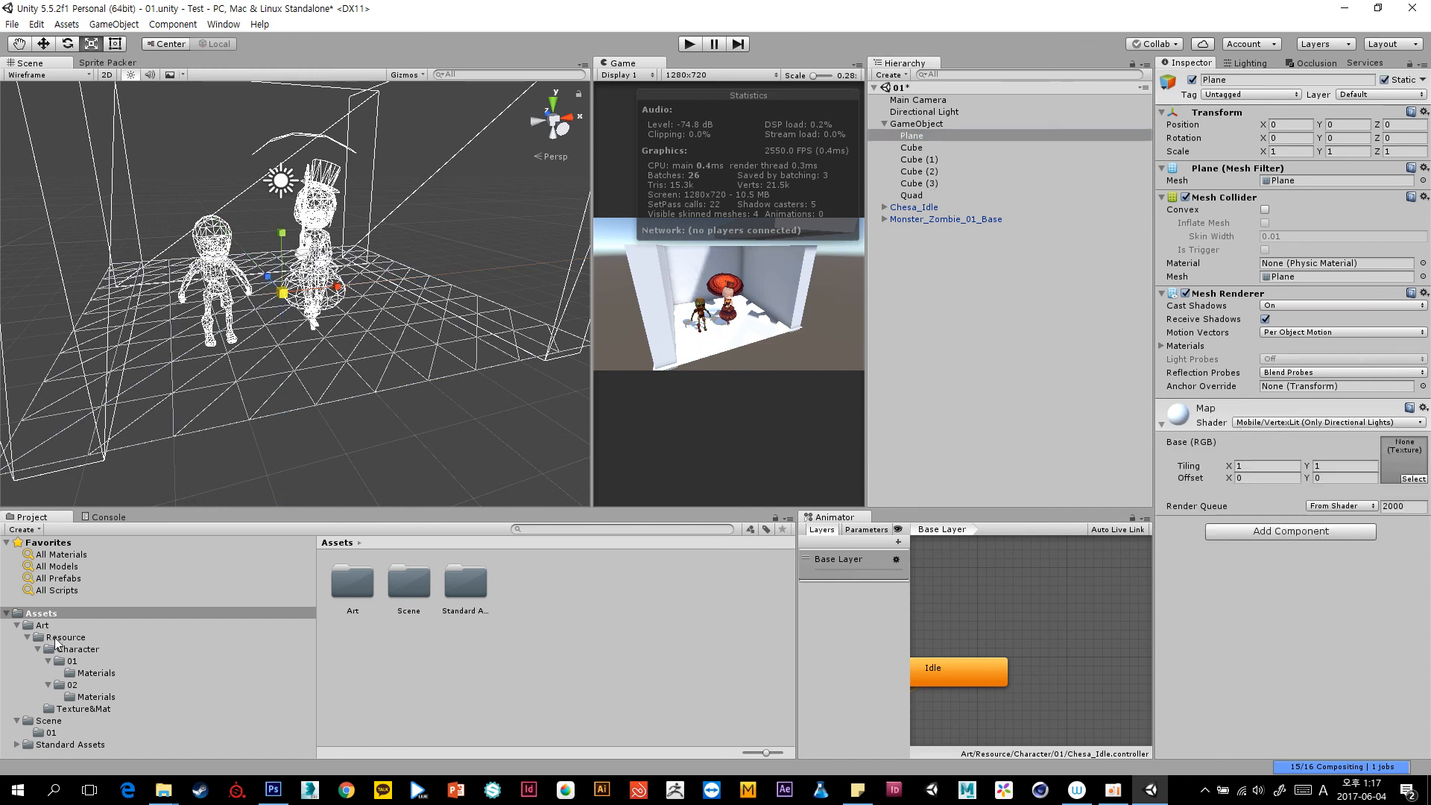
click(101, 661)
click(101, 648)
click(106, 638)
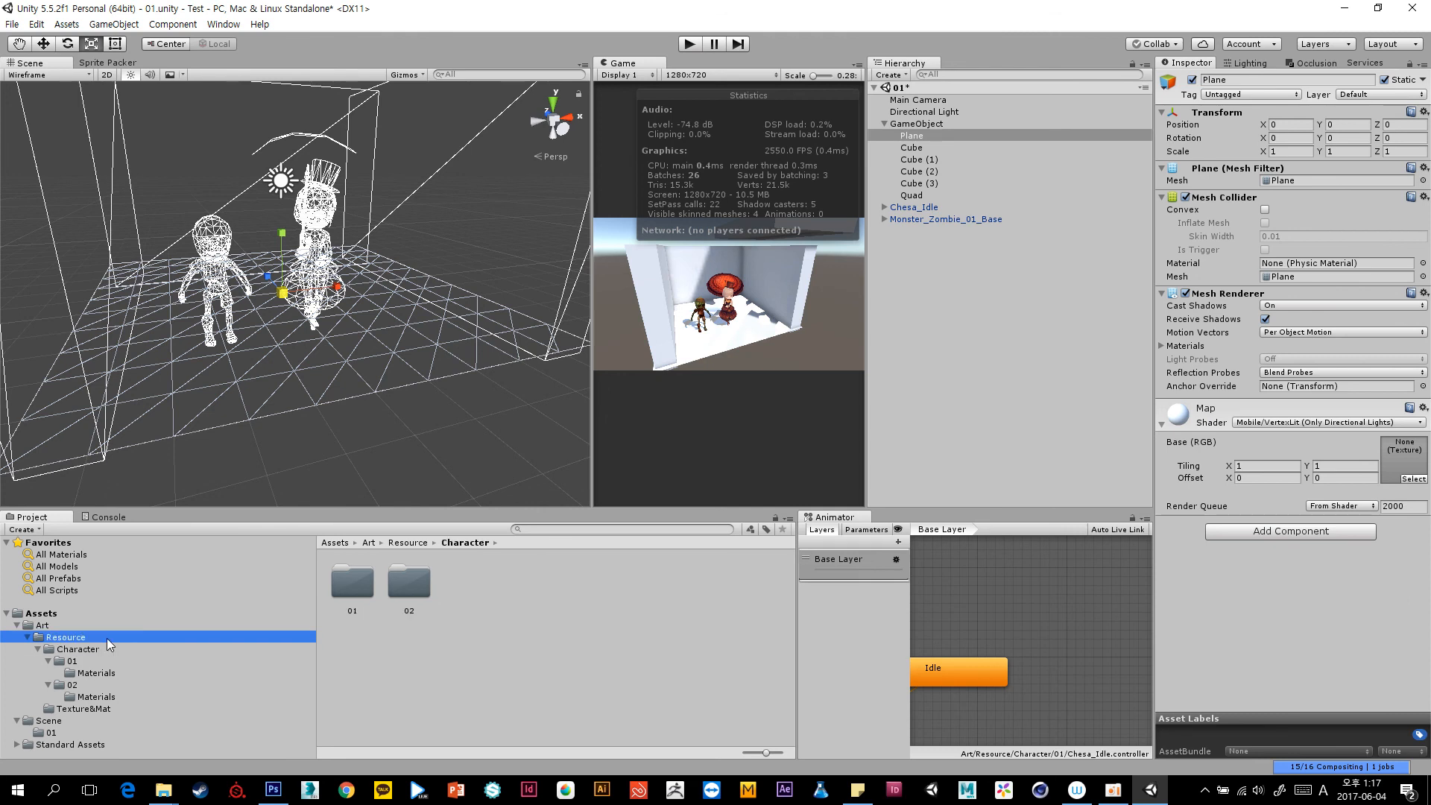
click(83, 709)
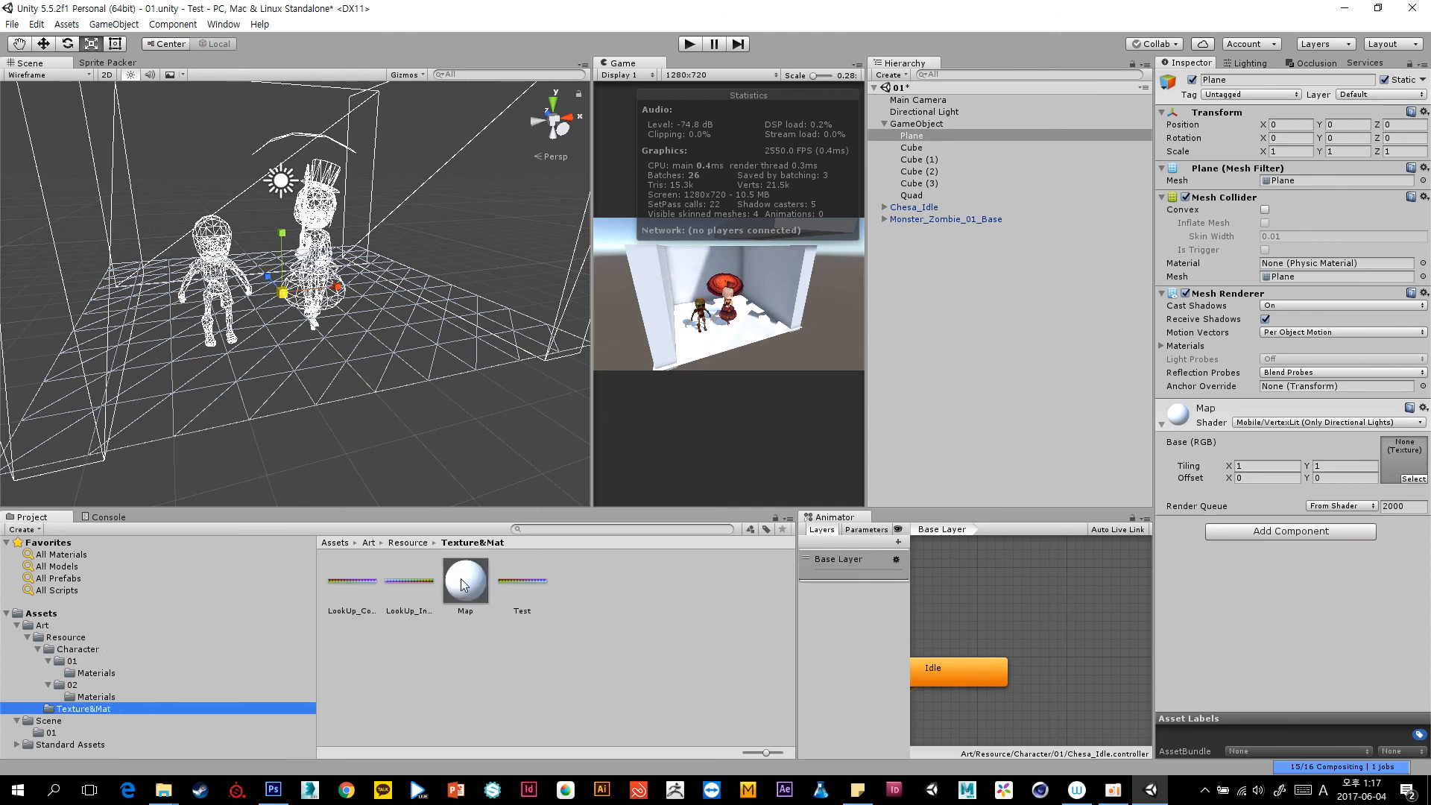
drag(465, 582, 937, 198)
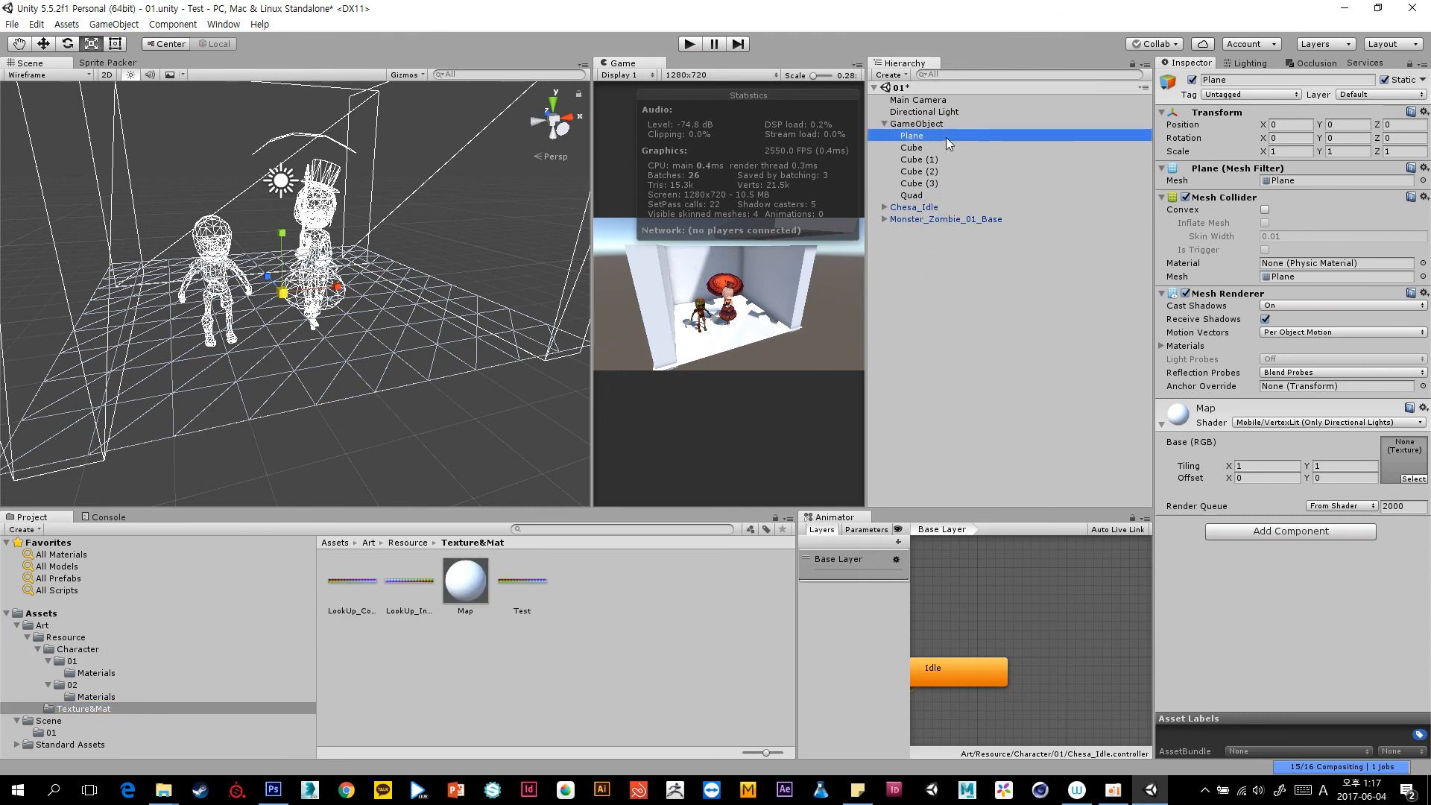
Deactivate the Plane so the Quad serves as the floor, and enlarge the Game view.
click(1192, 80)
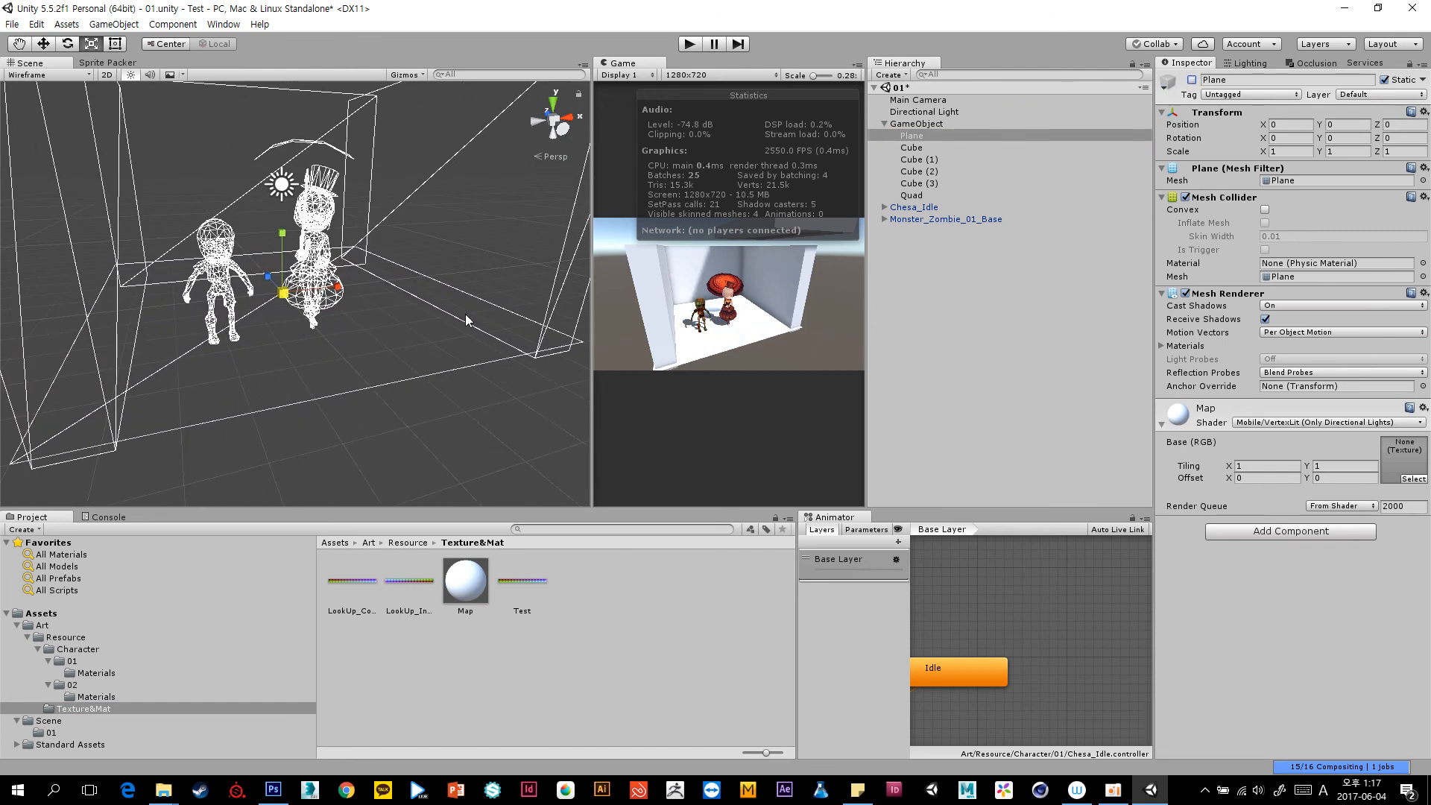
click(980, 268)
drag(594, 386, 171, 386)
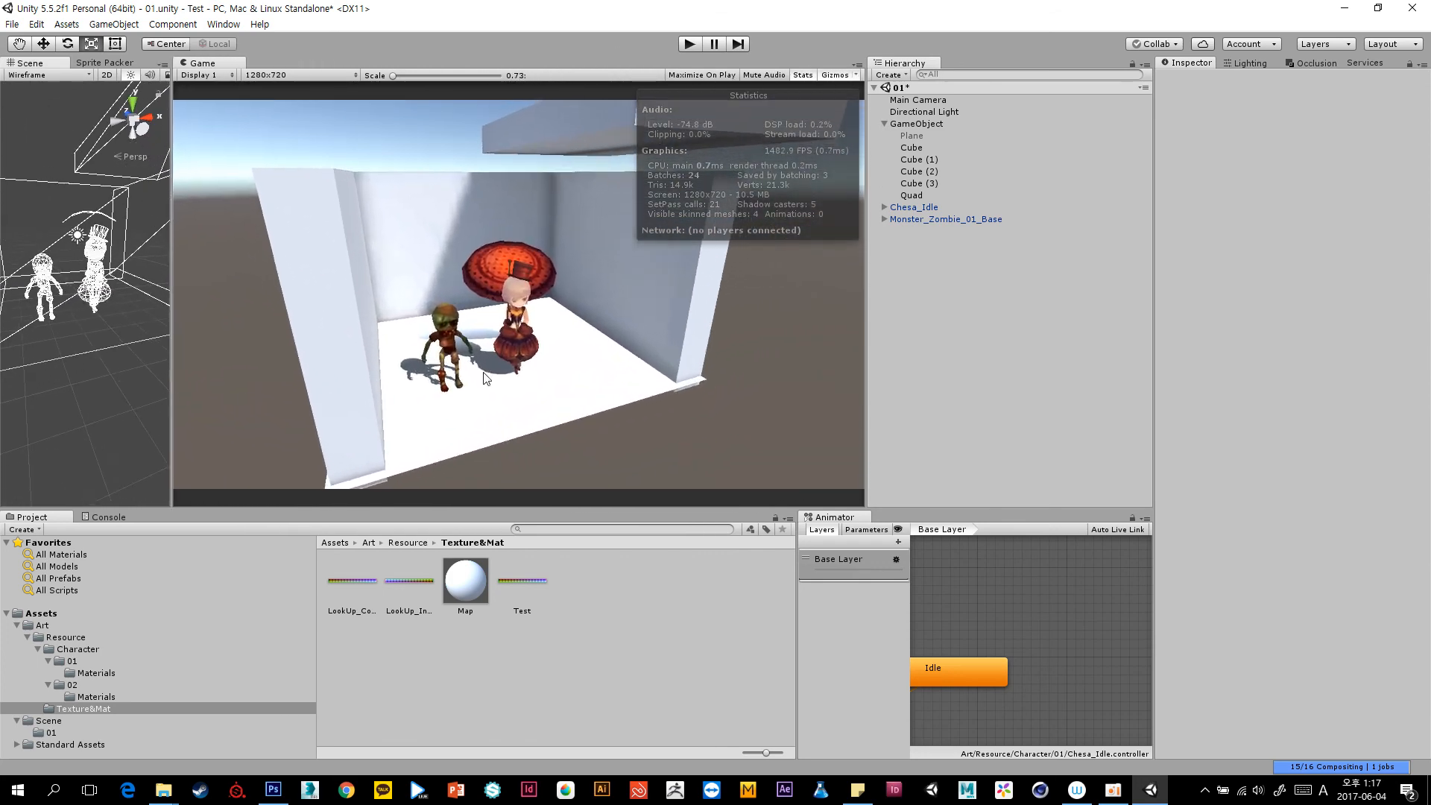
Mark the Quad as Static and rebuild the scene's baked lighting.
click(951, 195)
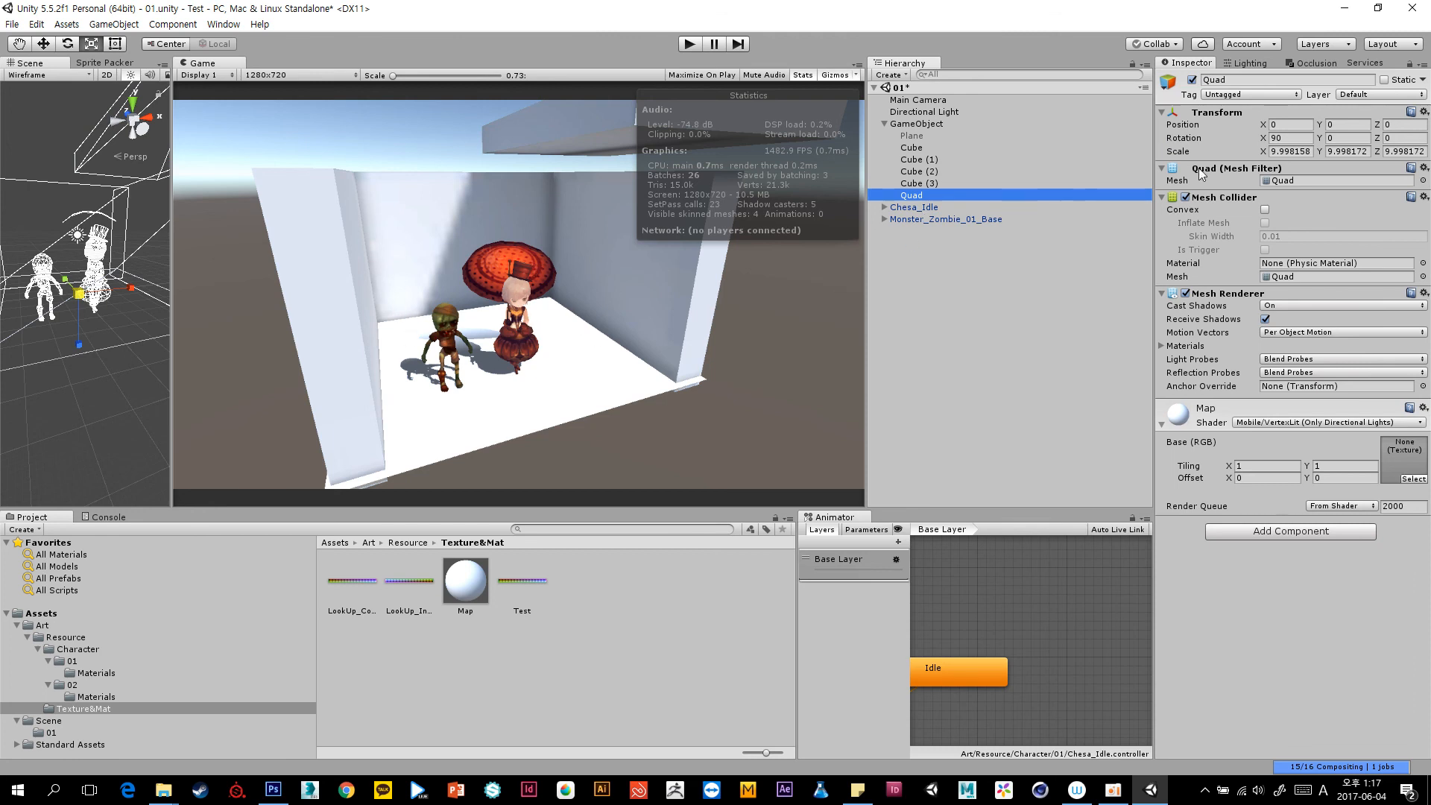
click(1383, 80)
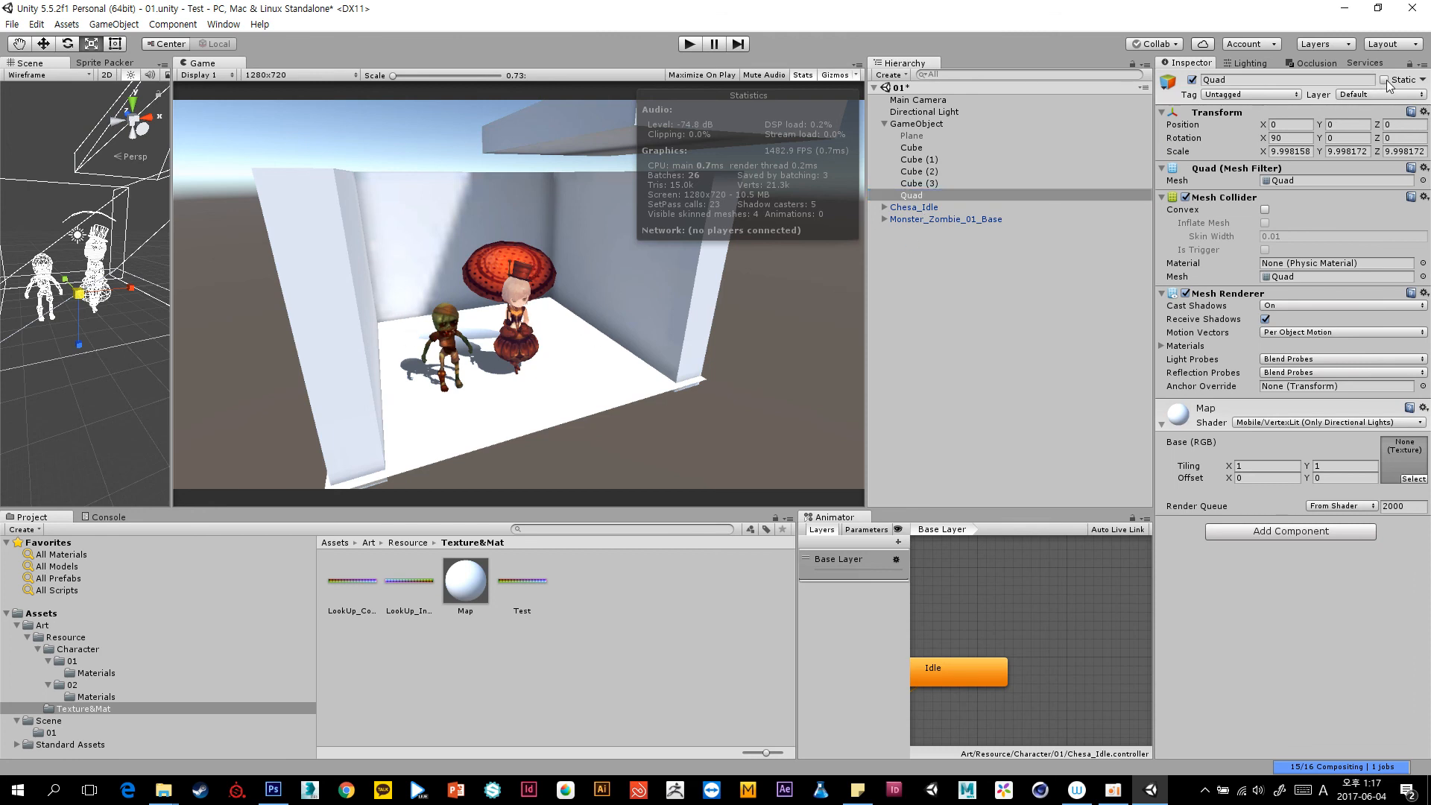
click(1265, 64)
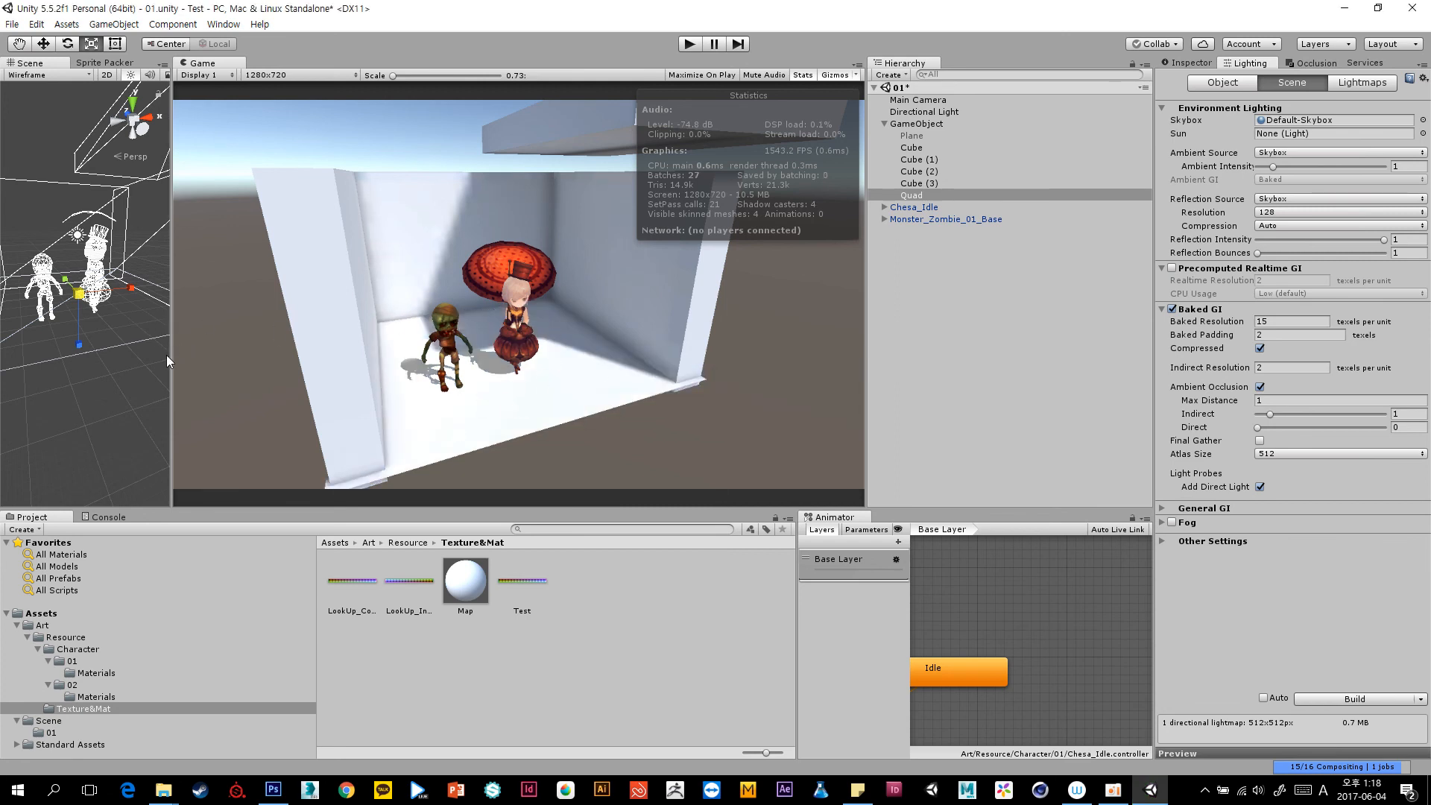
Return the Scene view to Shaded mode, check the Game view's statistics and collapse GameObject in the hierarchy.
mouse_move(172, 355)
mouse_down()
mouse_move(540, 321)
mouse_move(455, 342)
mouse_move(122, 327)
mouse_up()
click(48, 75)
click(30, 99)
click(803, 76)
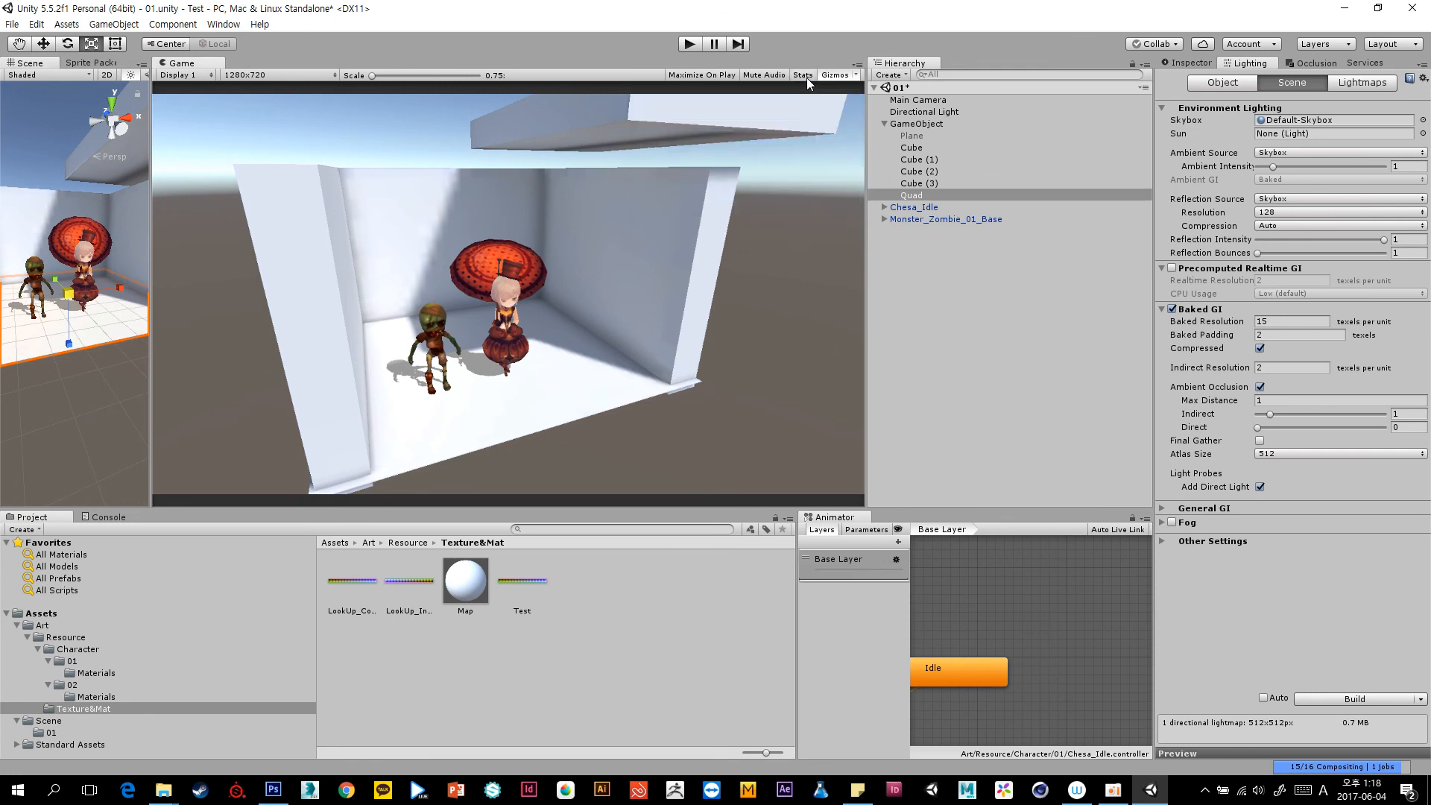
click(804, 76)
click(967, 279)
click(884, 124)
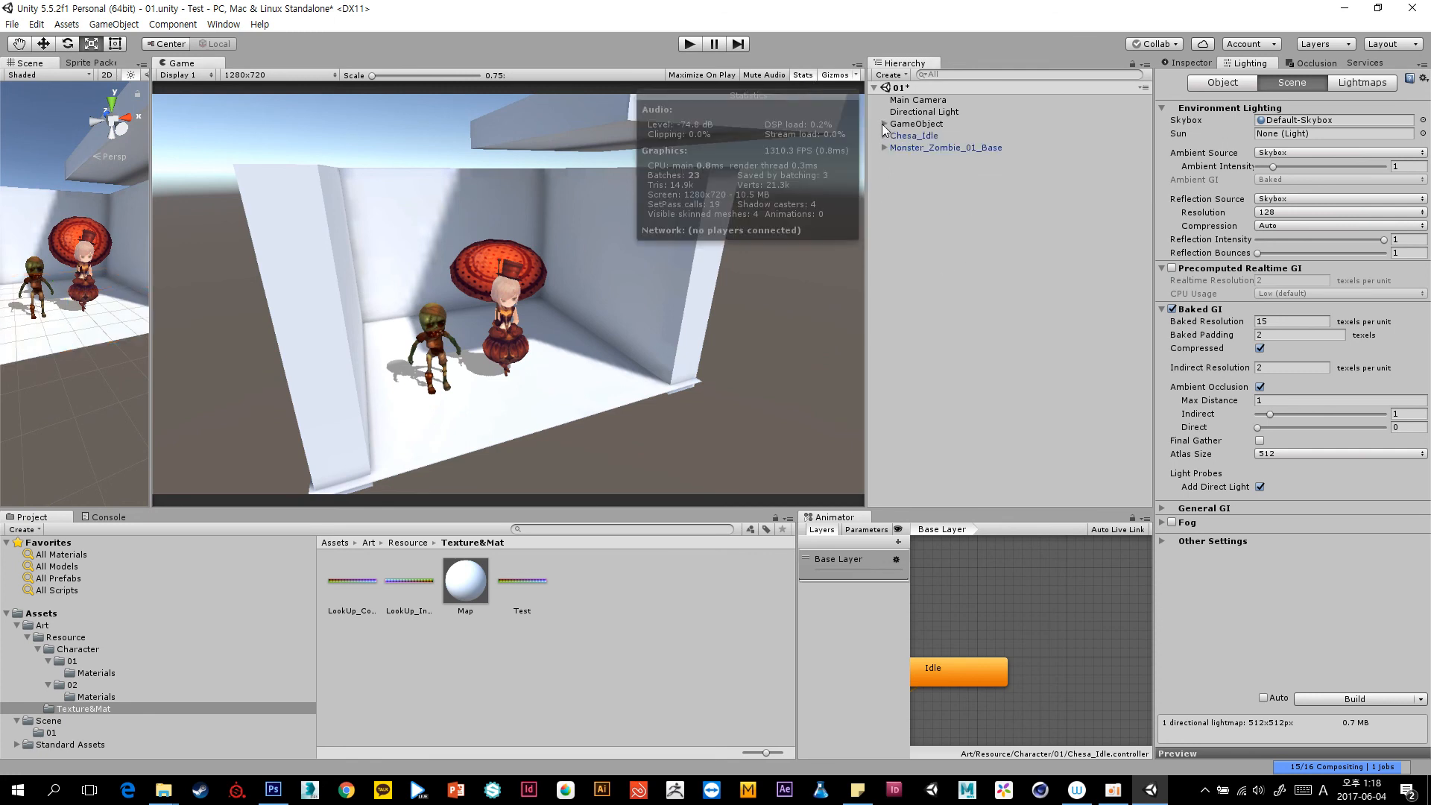
Add a Bloom (Optimized) component to the Main Camera.
click(1180, 64)
click(954, 100)
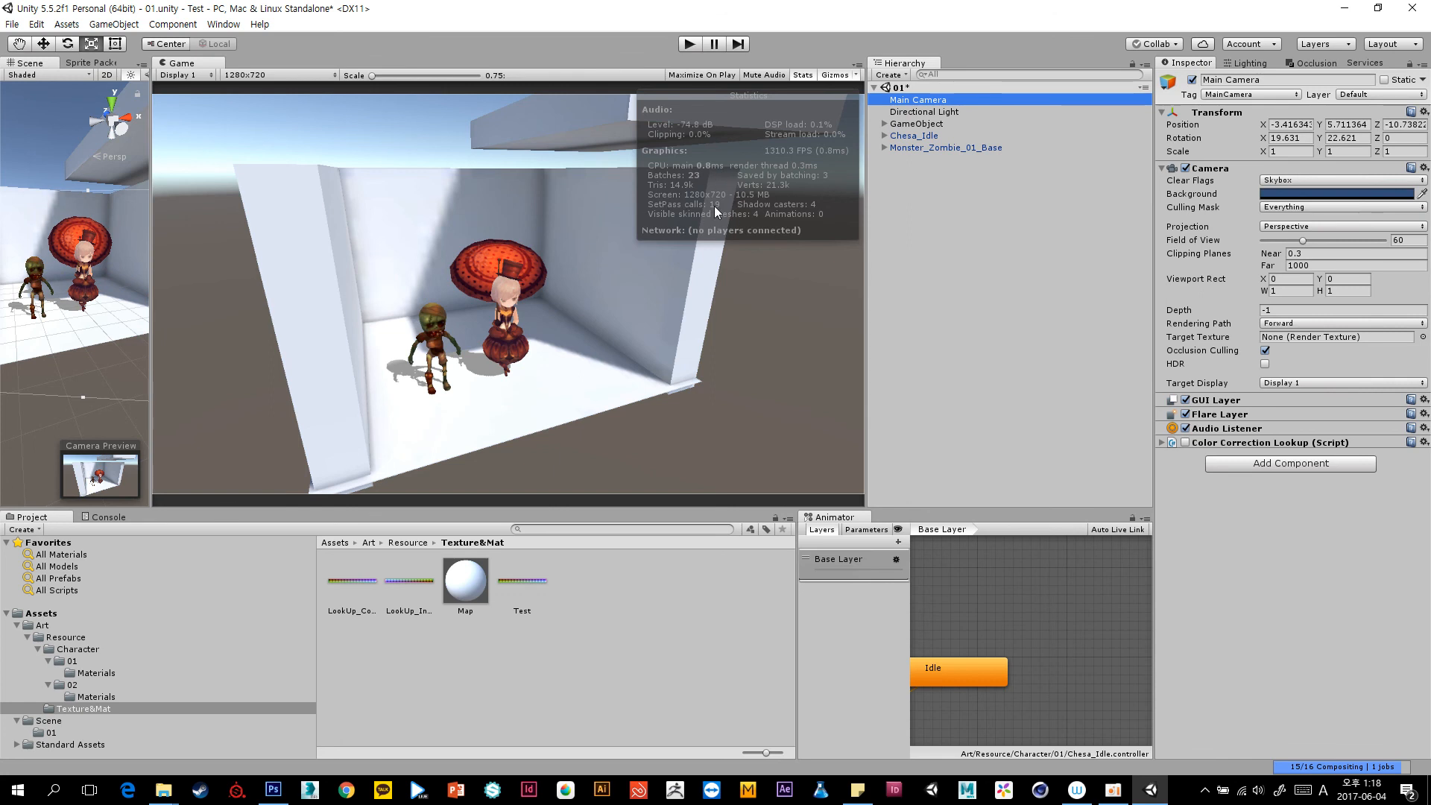
click(1256, 469)
text(bloom)
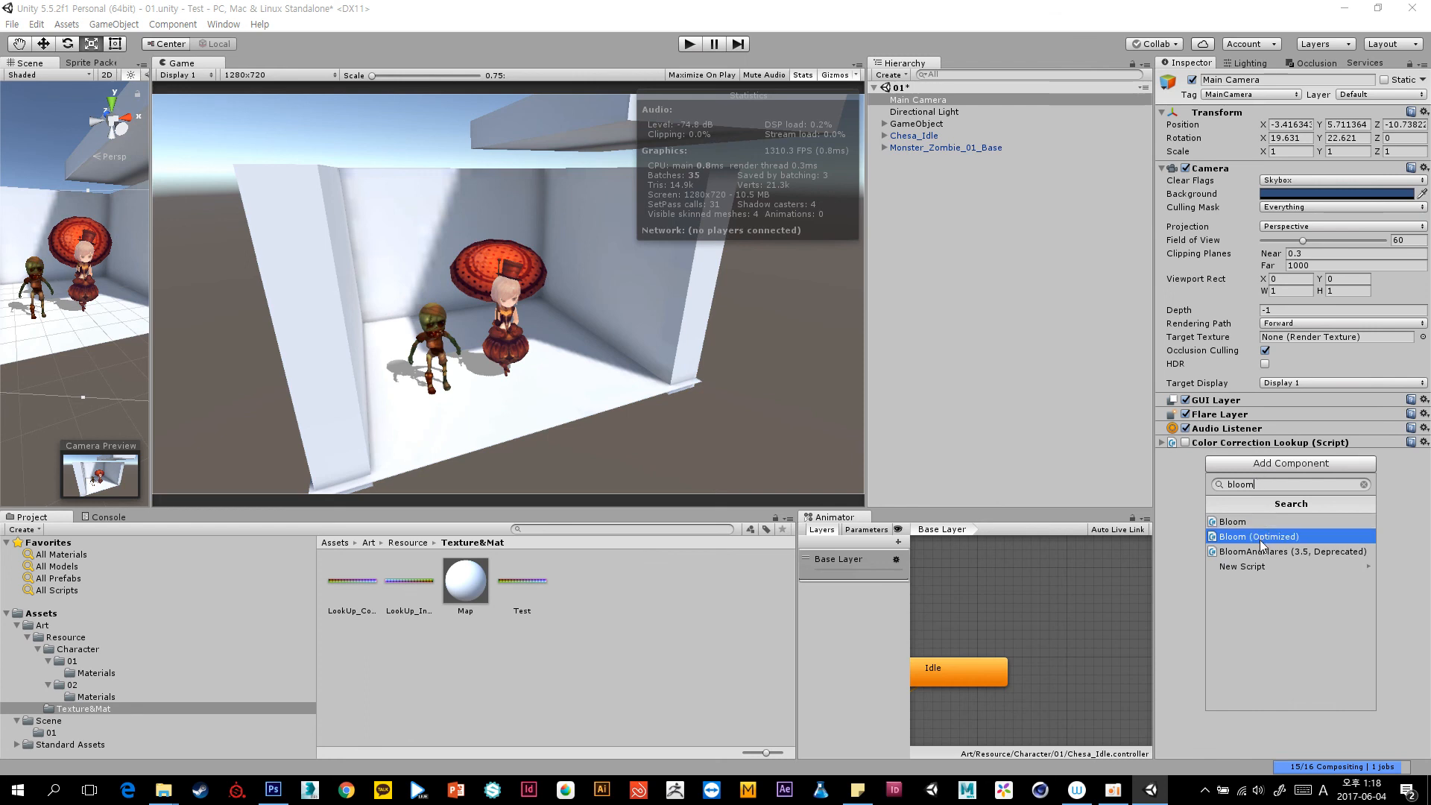
click(1294, 537)
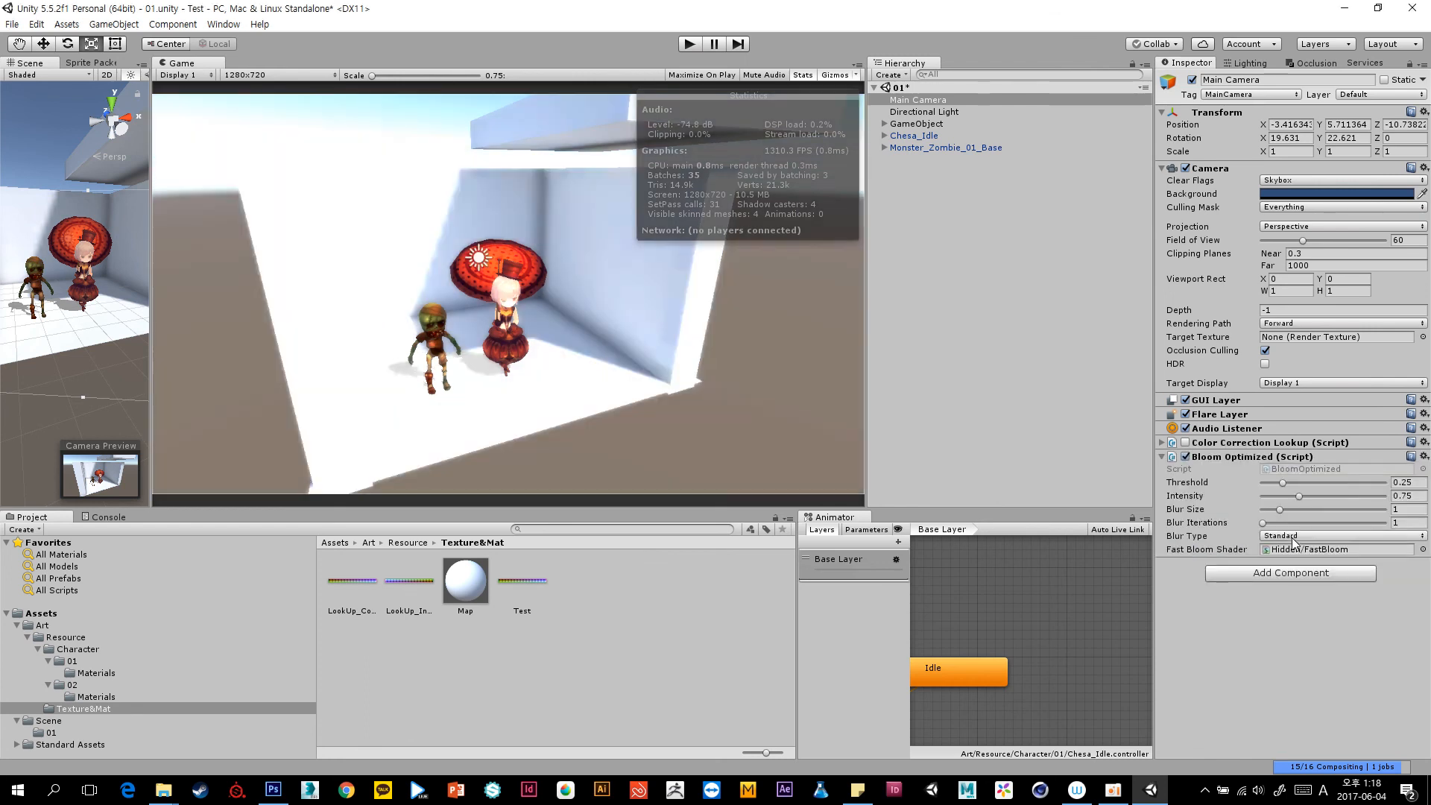
Set the bloom's Threshold to 0.644, Intensity to 0.44, Blur Size to 5.25 and Blur Iterations to 4.
drag(1282, 483, 1377, 509)
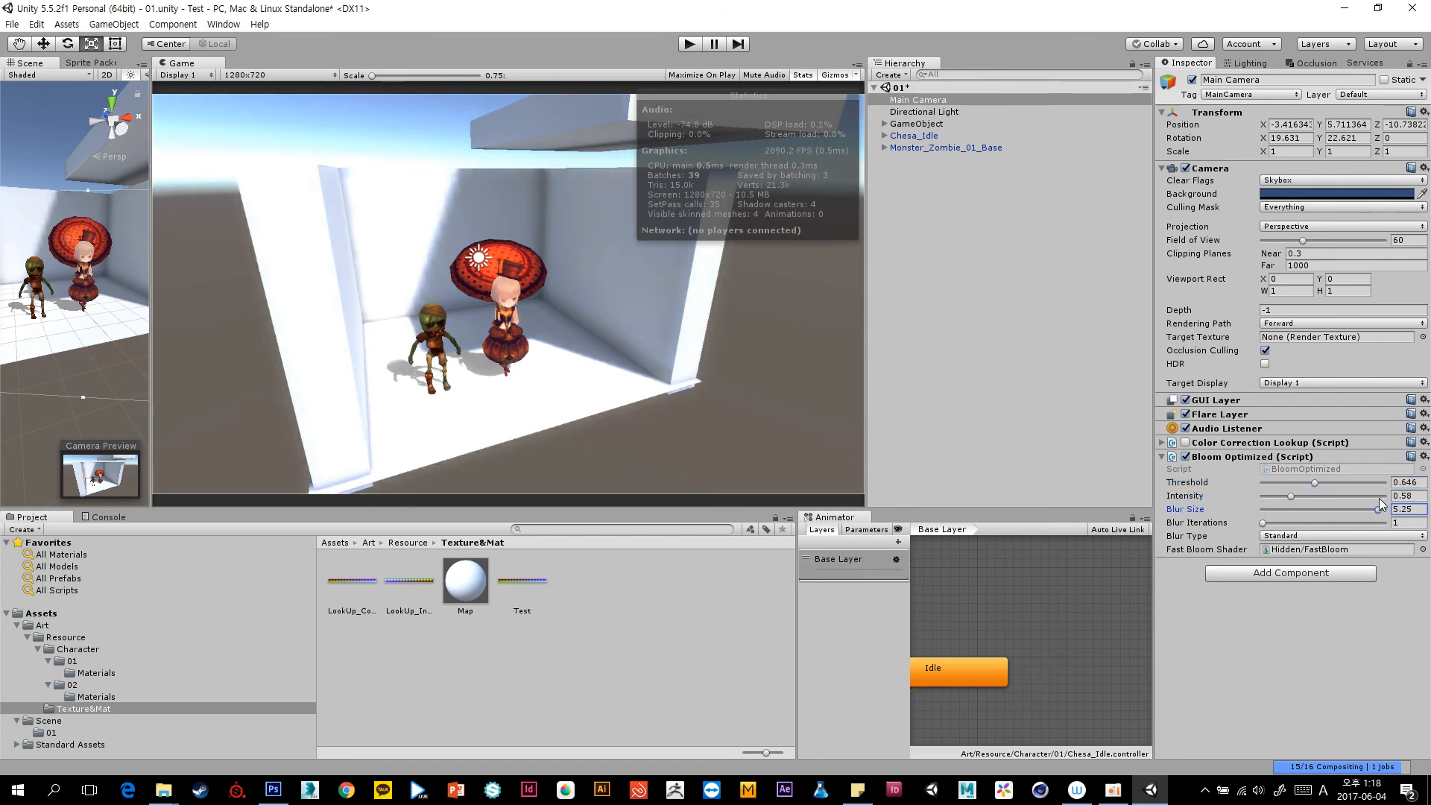
drag(1289, 495, 1321, 482)
drag(1262, 523, 1316, 480)
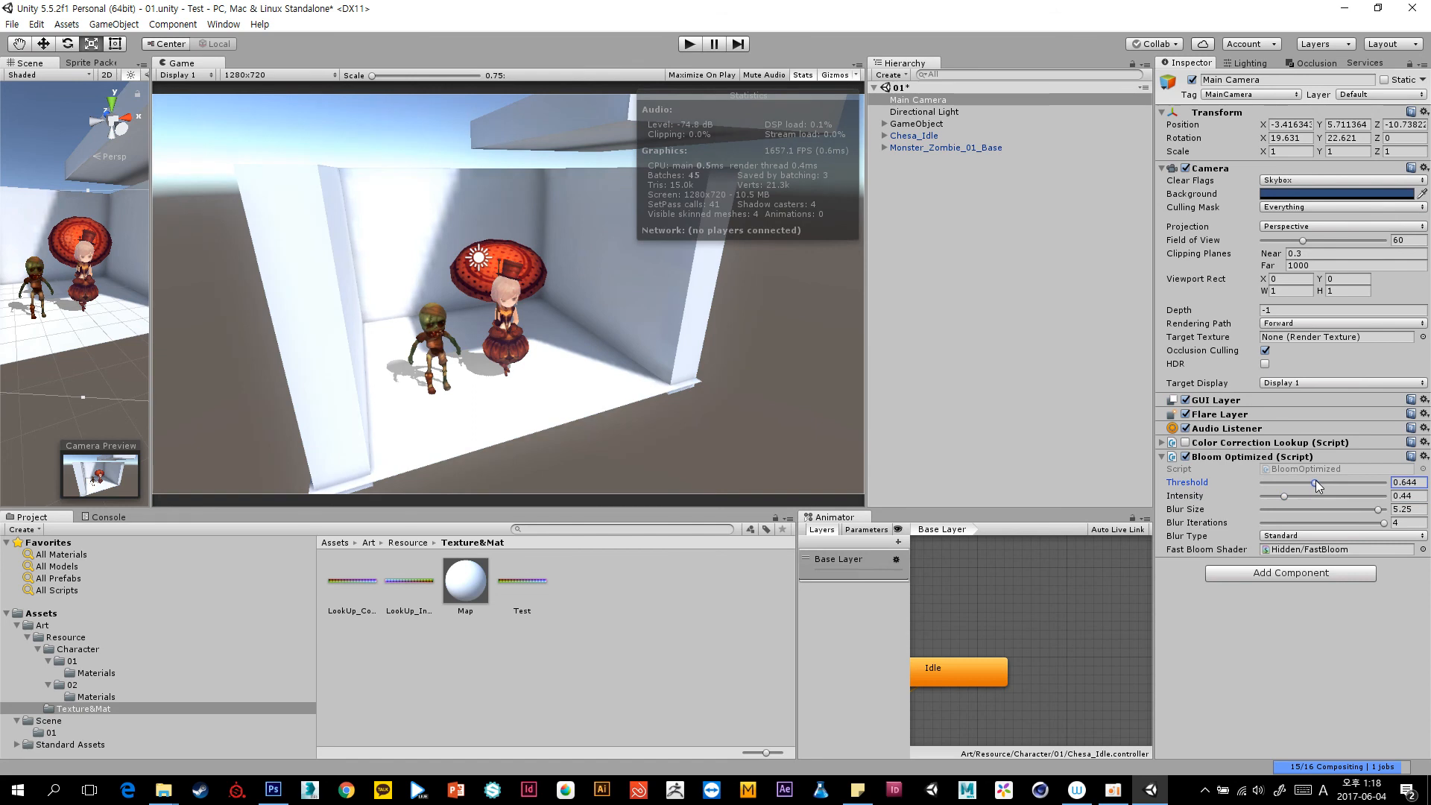
click(1058, 252)
Run the scene in Play mode and compare it with the camera's Bloom Optimized and Color Correction Lookup effects on and off.
click(691, 45)
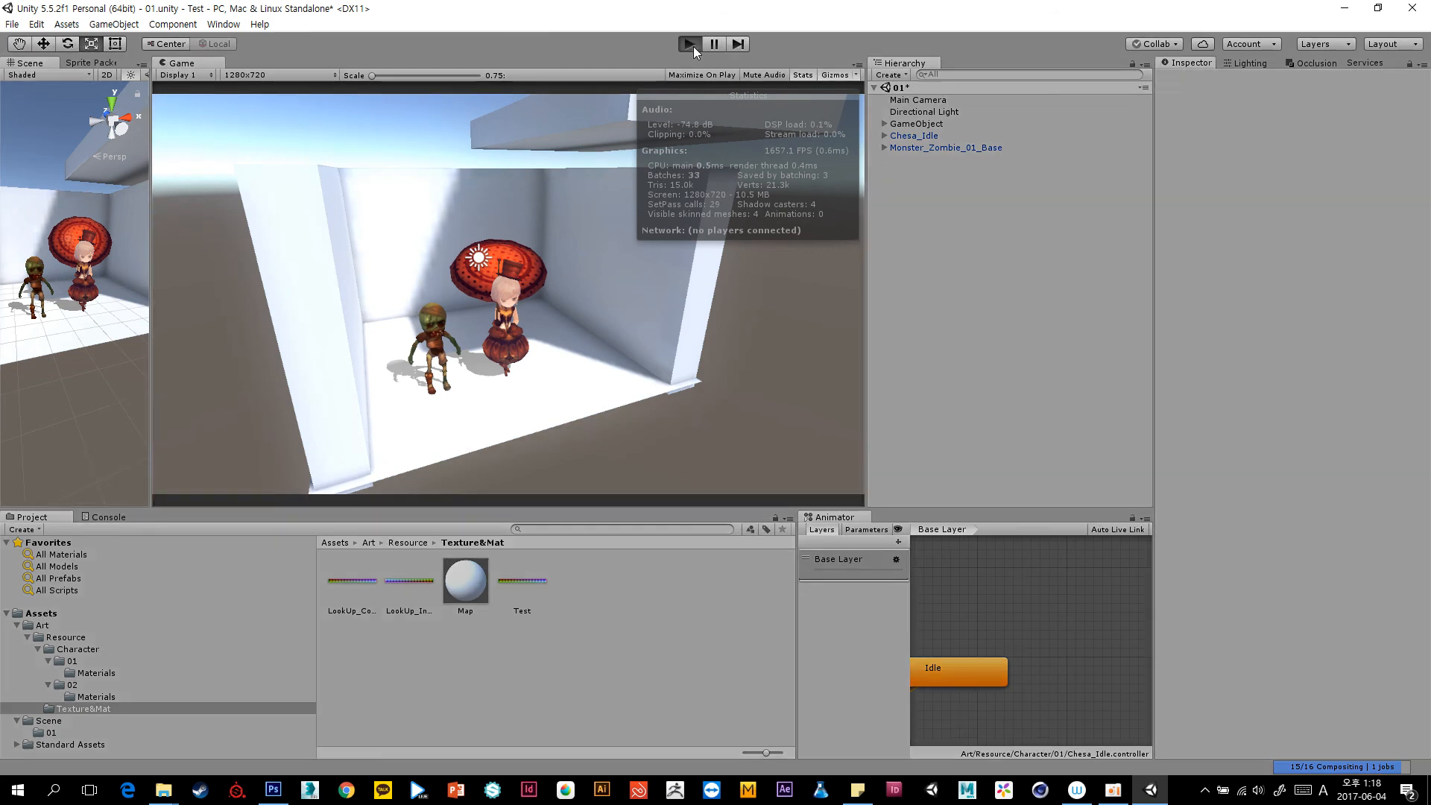
click(944, 100)
click(1186, 458)
click(982, 274)
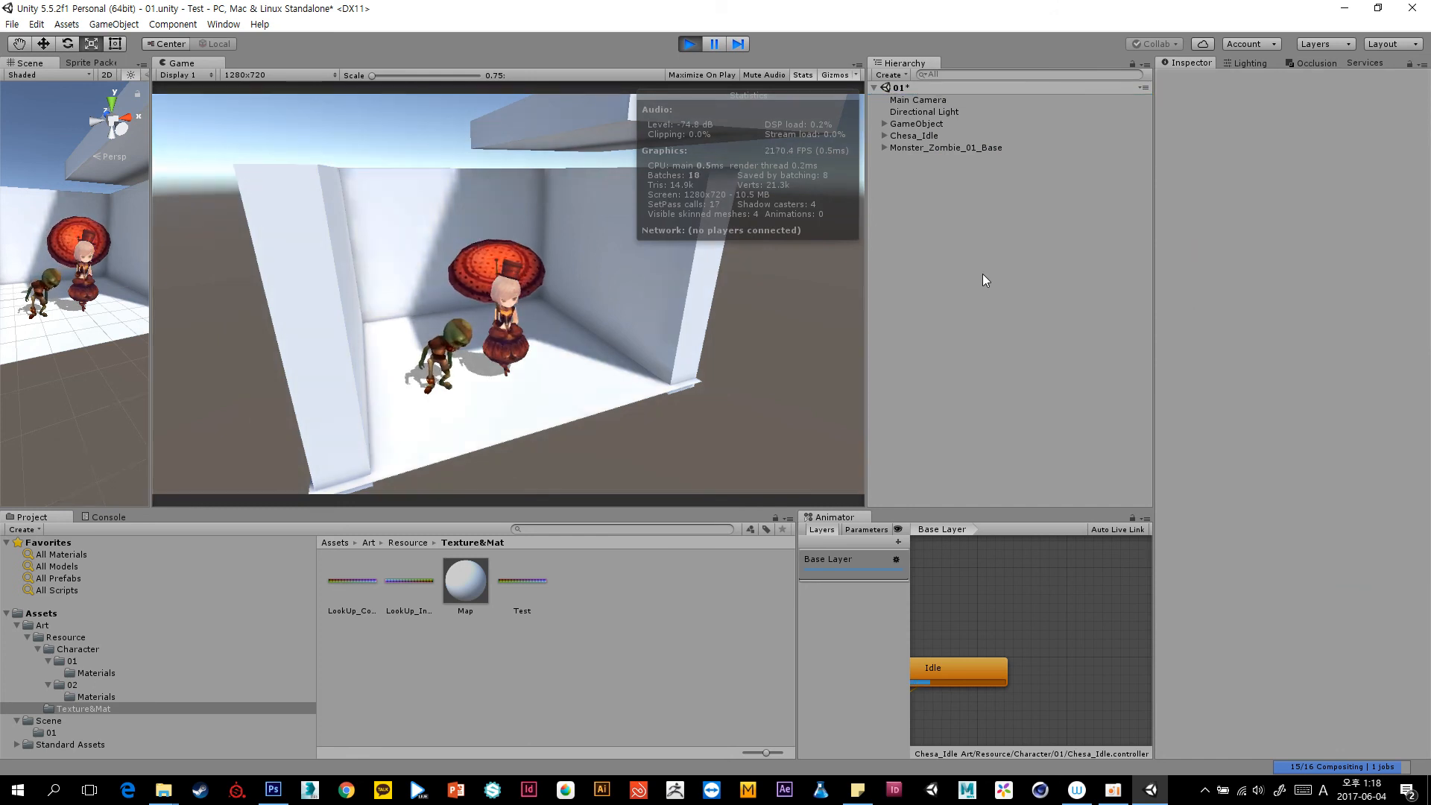
click(920, 100)
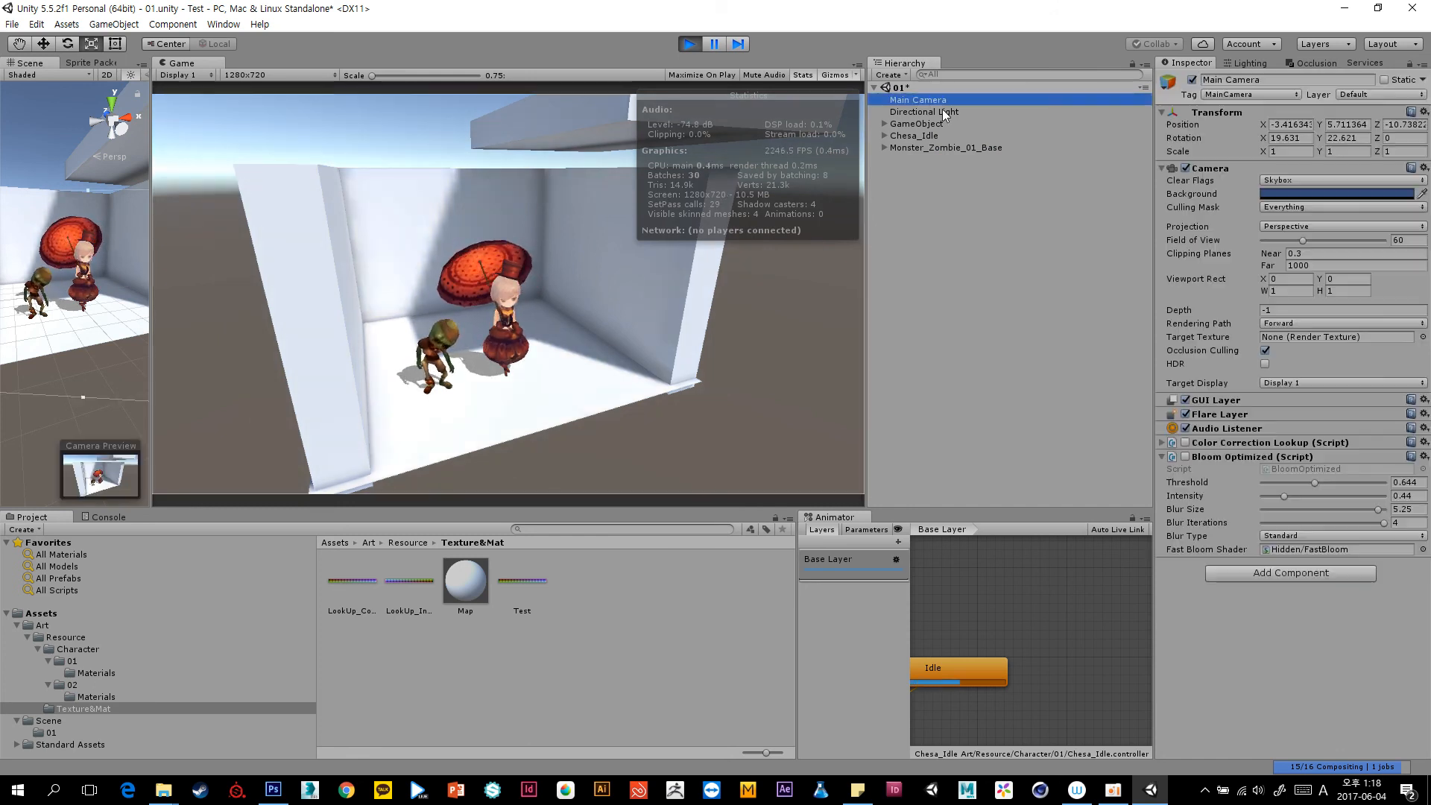
click(1184, 457)
click(1185, 443)
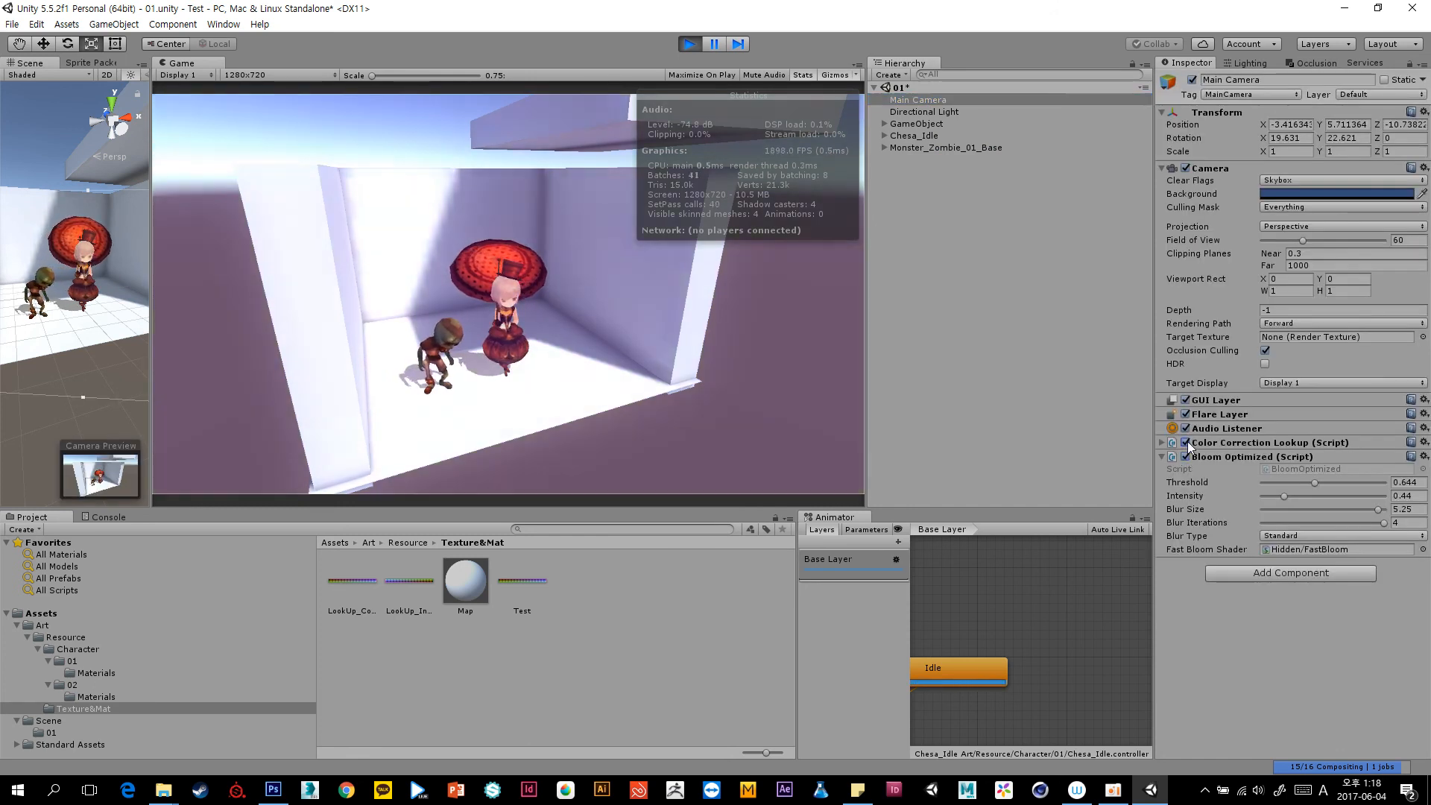
click(1184, 443)
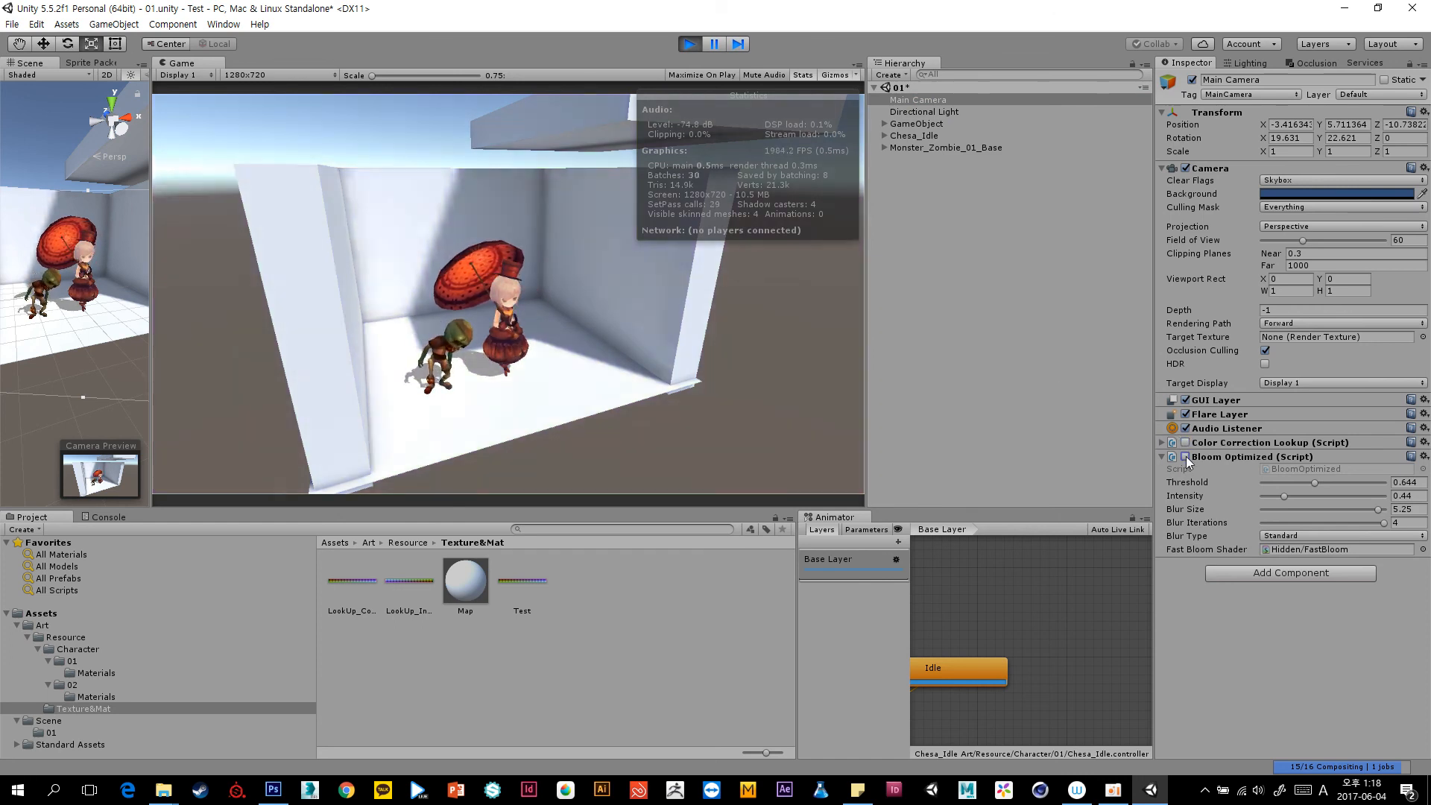
Compare the Game view with Color Correction Lookup and Bloom Optimized switched on and off individually and together, and collapse the bloom's settings.
click(1185, 443)
click(1186, 457)
click(1186, 457)
click(1184, 444)
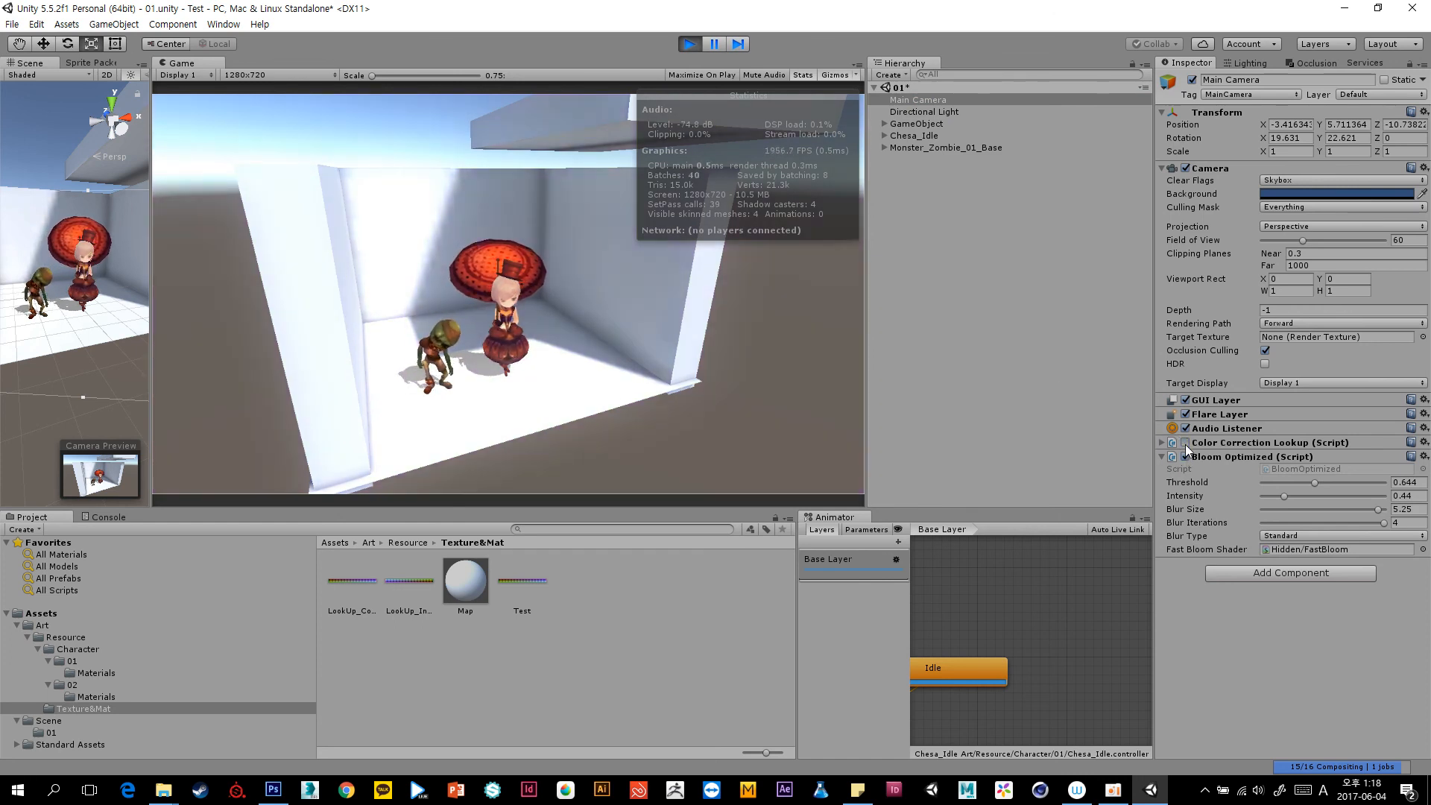
click(1185, 443)
click(1185, 456)
click(1186, 456)
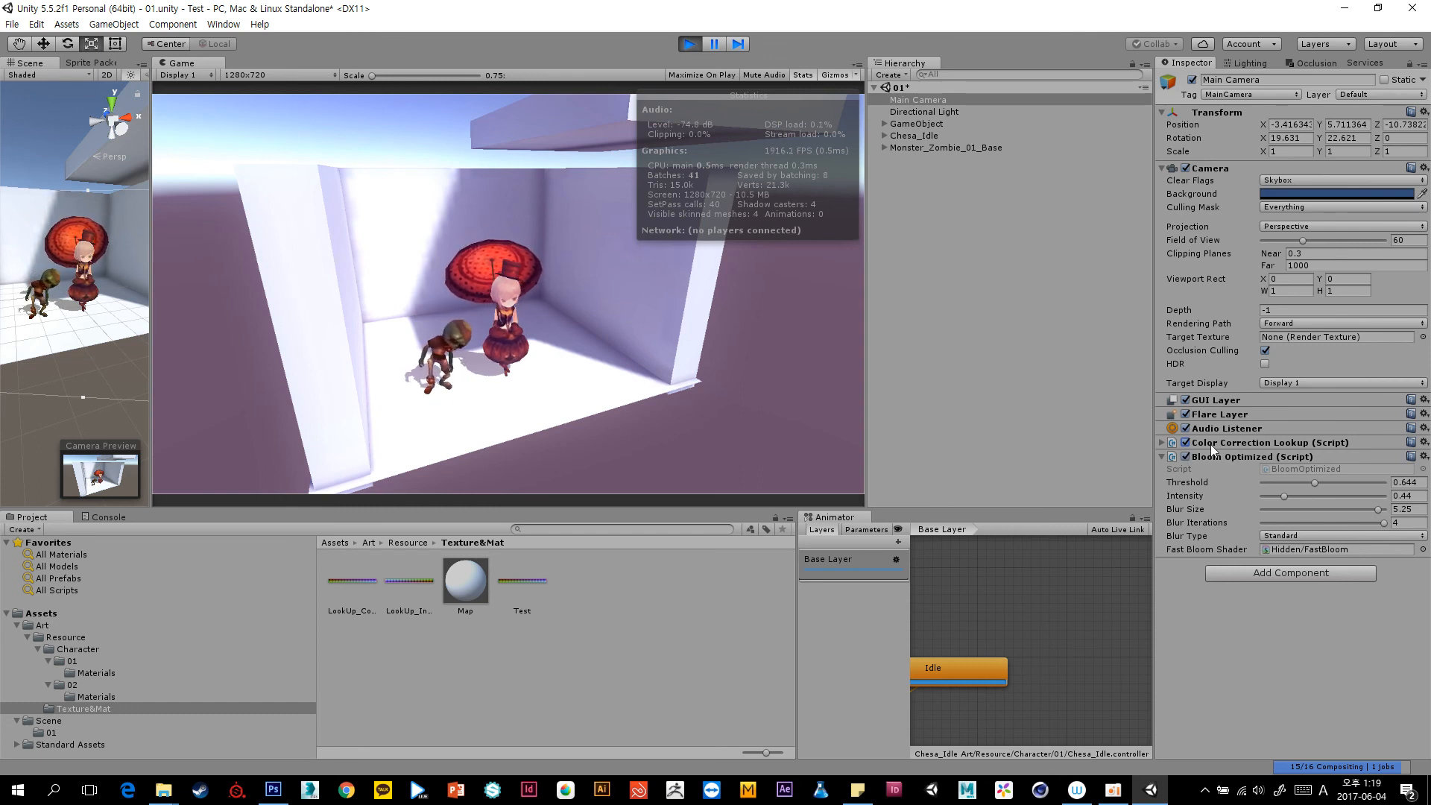
click(1163, 457)
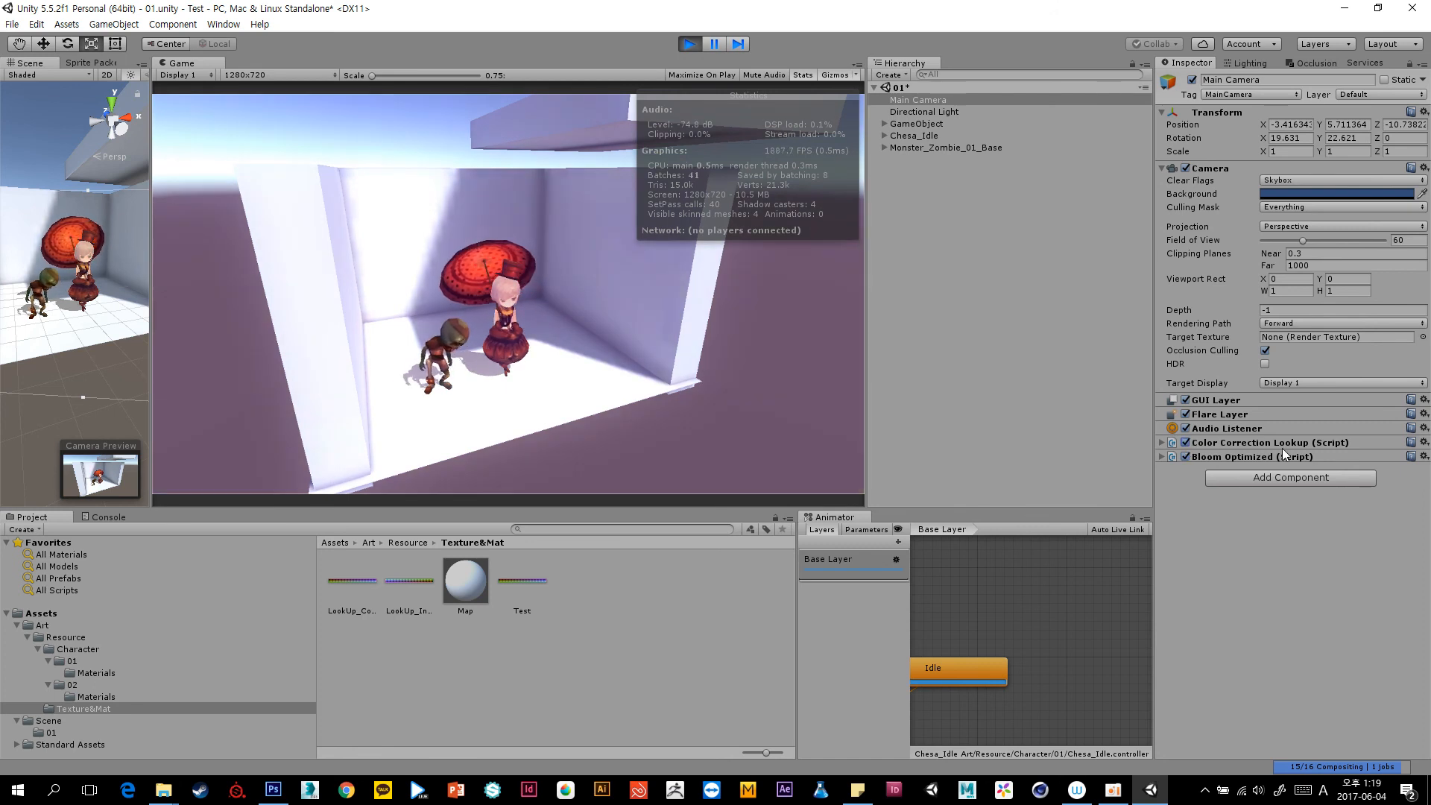
click(1185, 456)
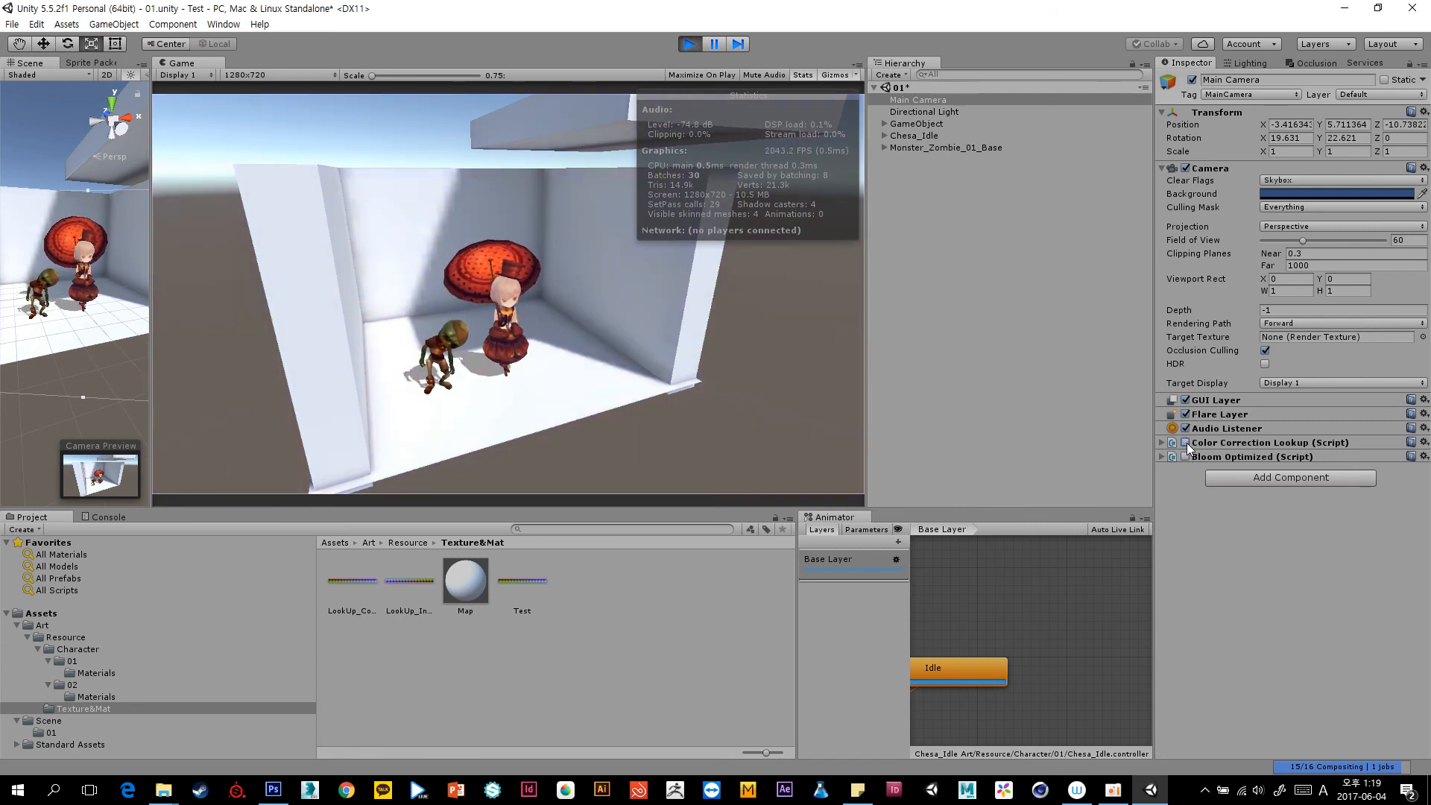
click(1185, 443)
click(1184, 456)
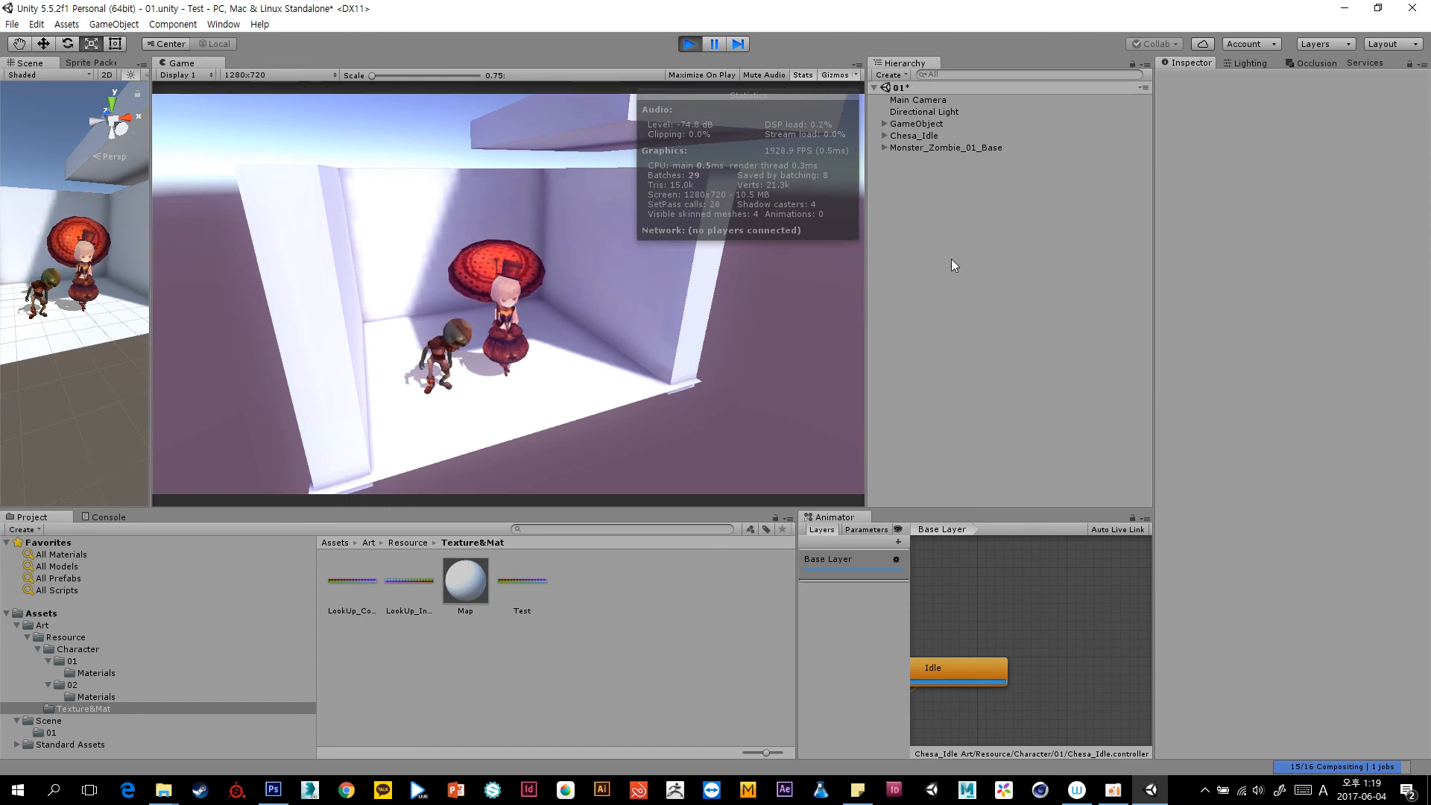
Compare the Game view statistics with Bloom Optimized off and on, deselecting the Main Camera for each reading.
click(948, 99)
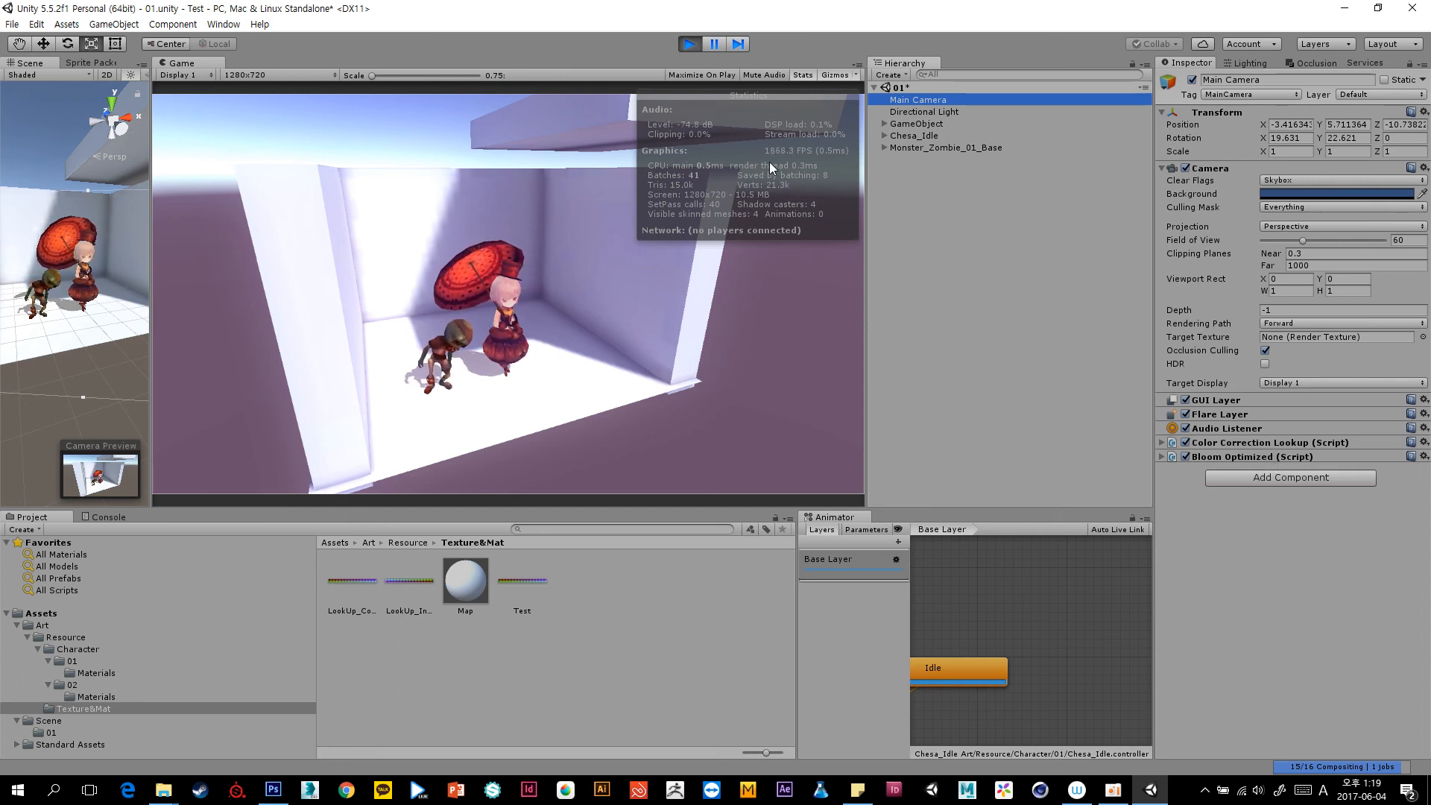
click(1184, 456)
click(968, 190)
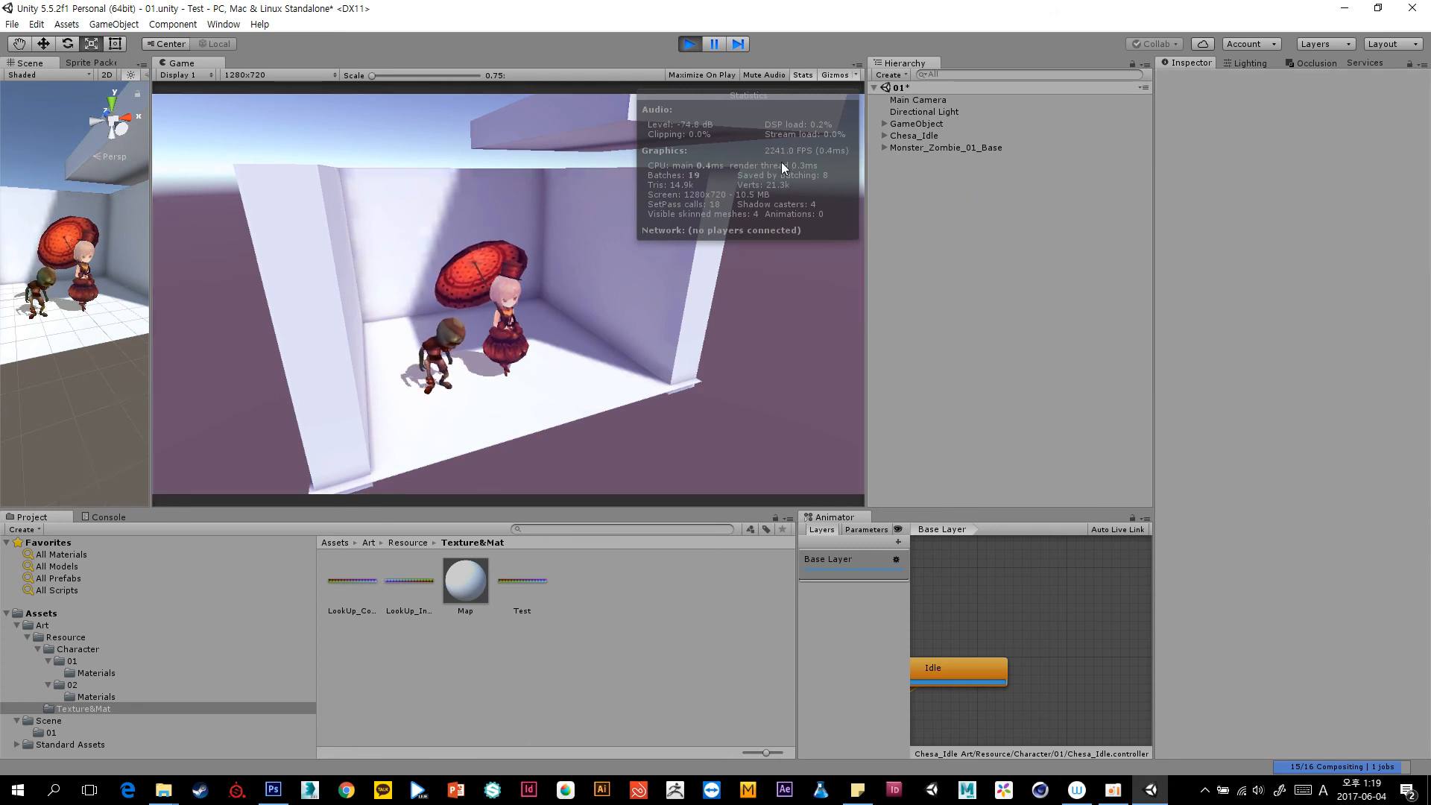
click(918, 100)
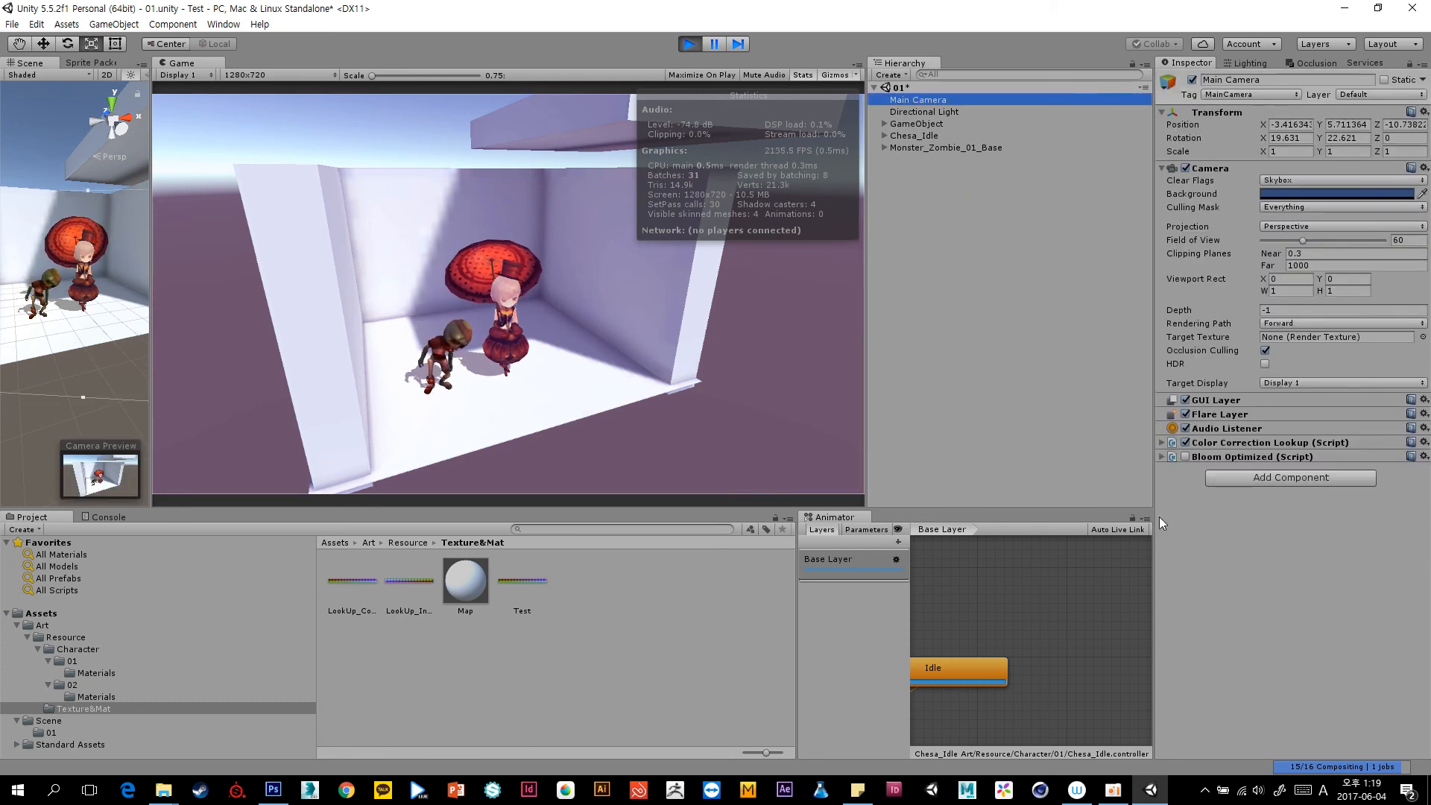
click(1185, 456)
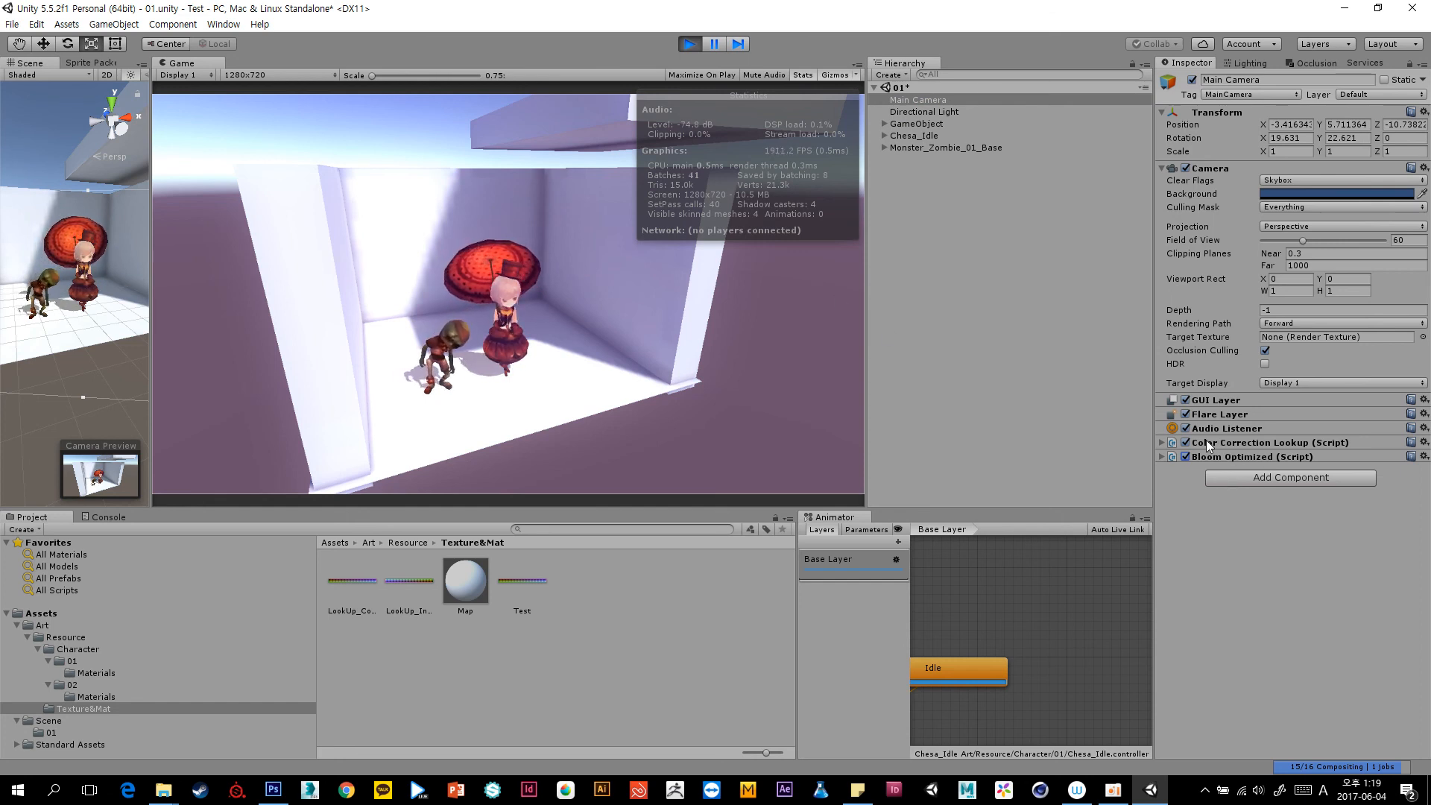
click(986, 194)
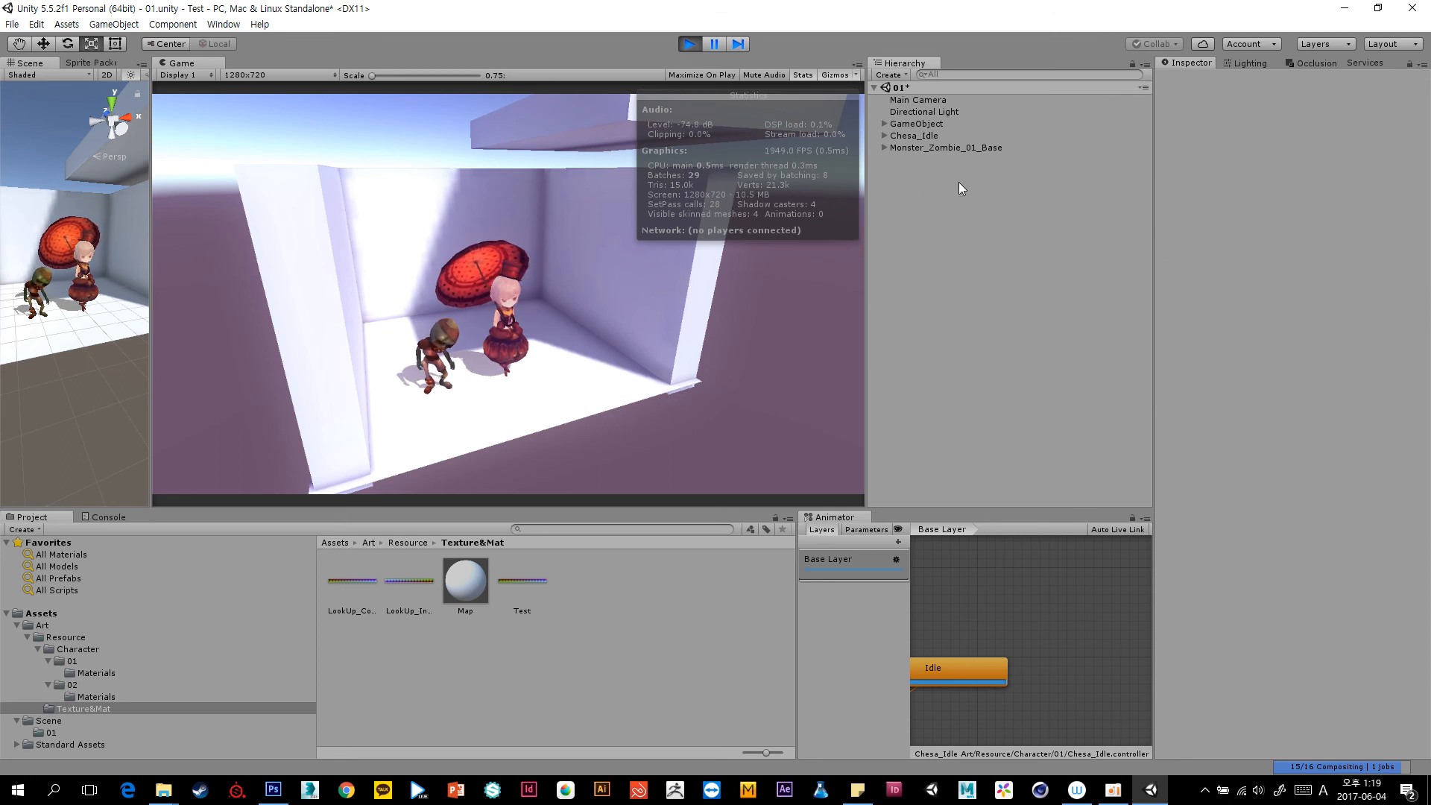
click(972, 102)
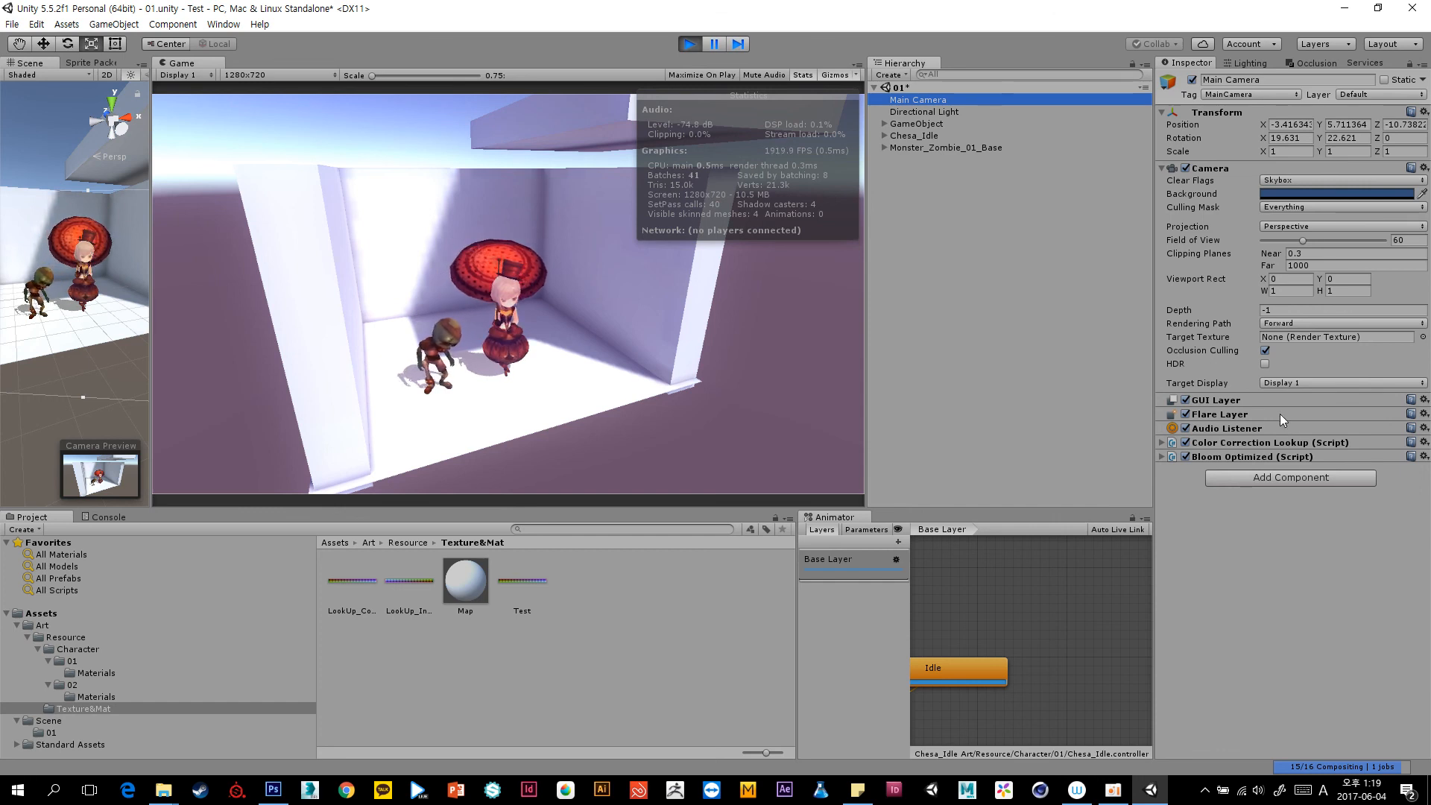
Check the Game view statistics with only Bloom Optimized enabled and nothing selected, and exit Play mode.
click(1186, 456)
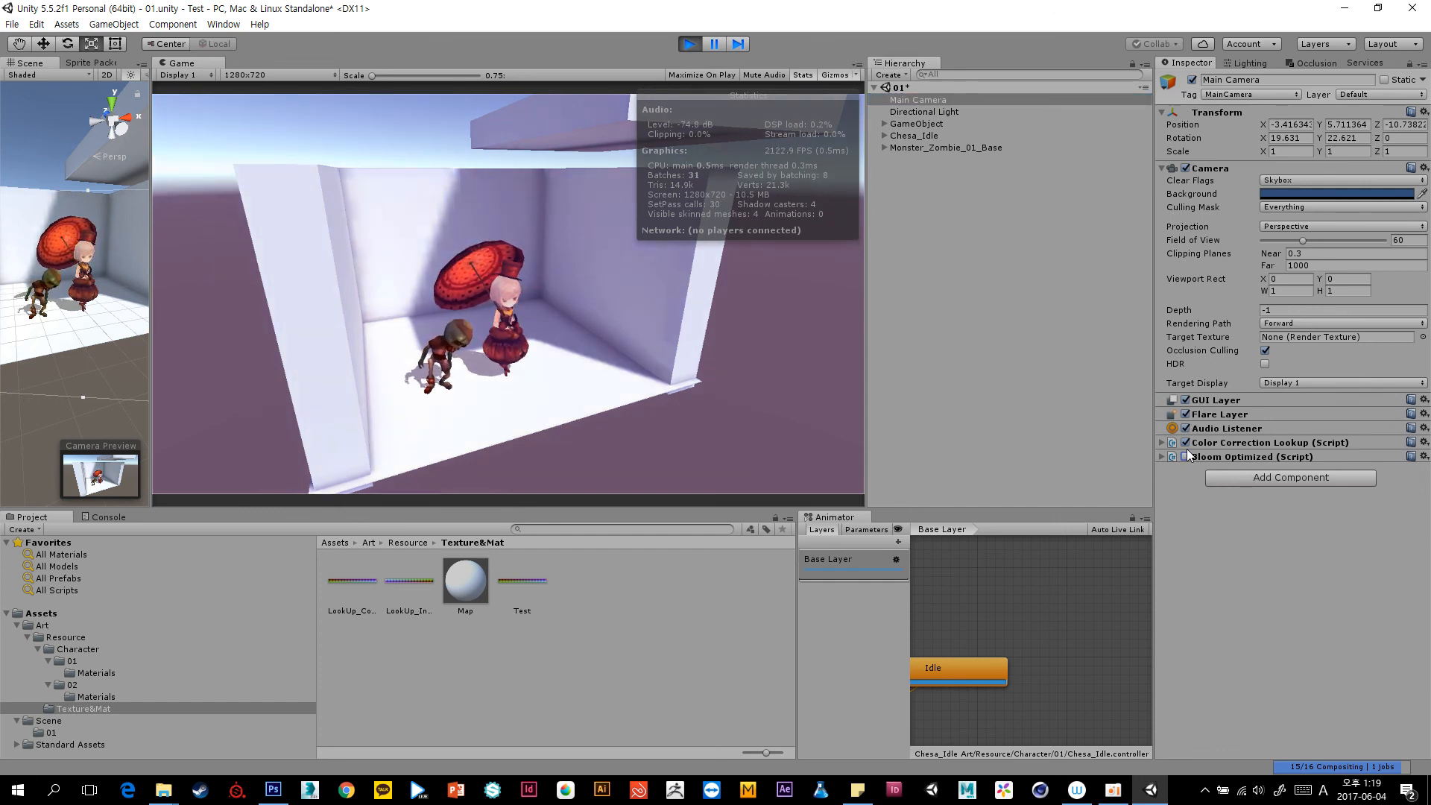
click(1185, 443)
click(1185, 454)
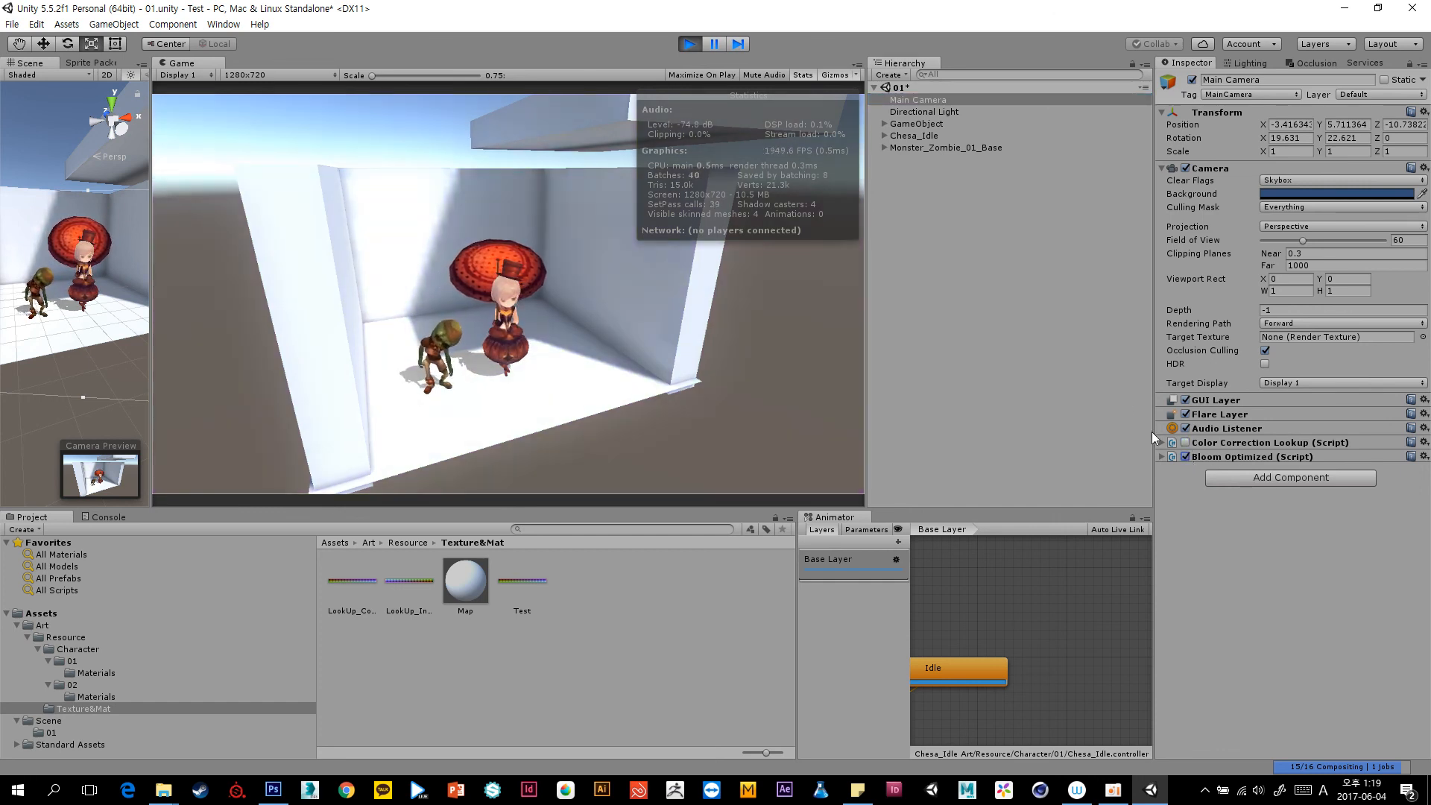
click(1096, 394)
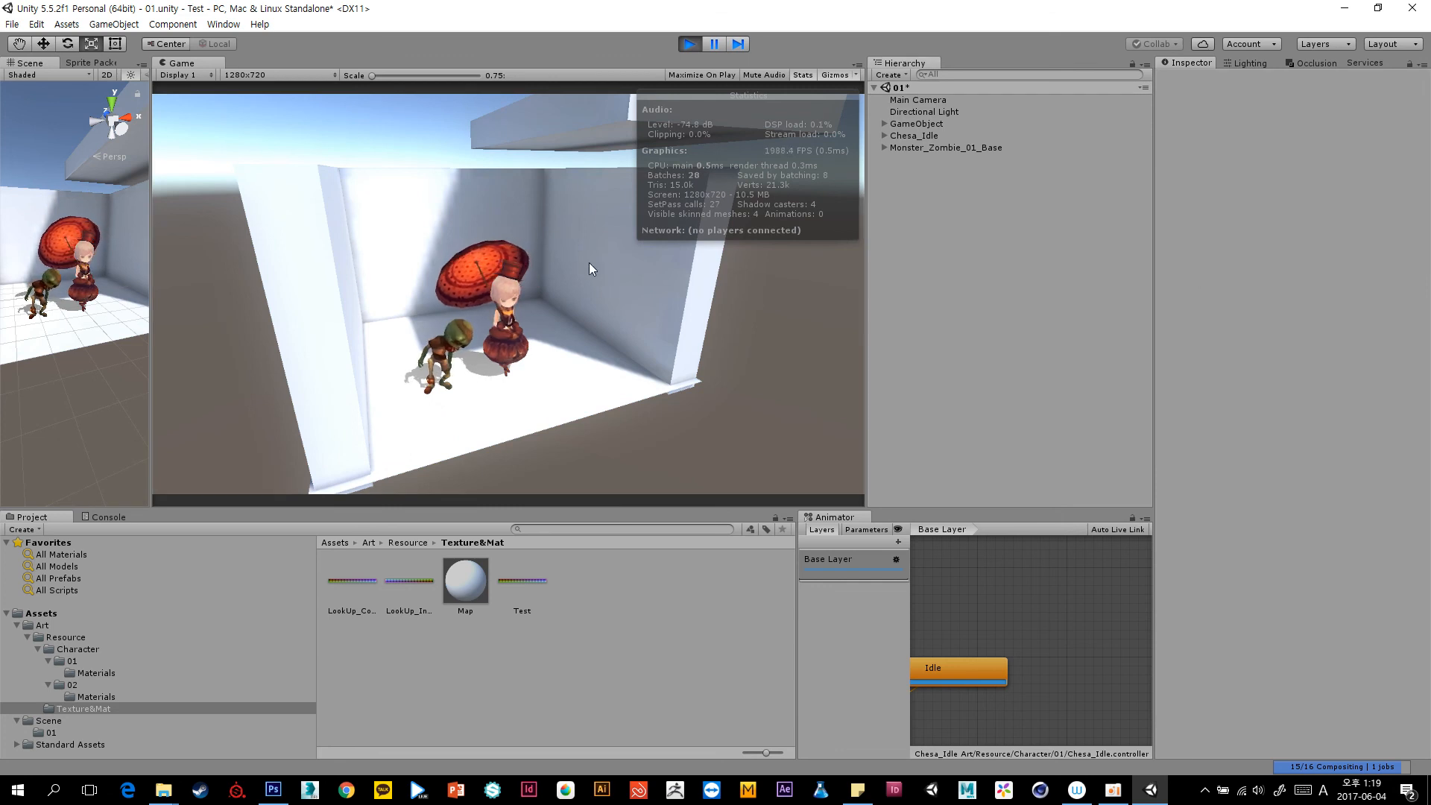
click(689, 44)
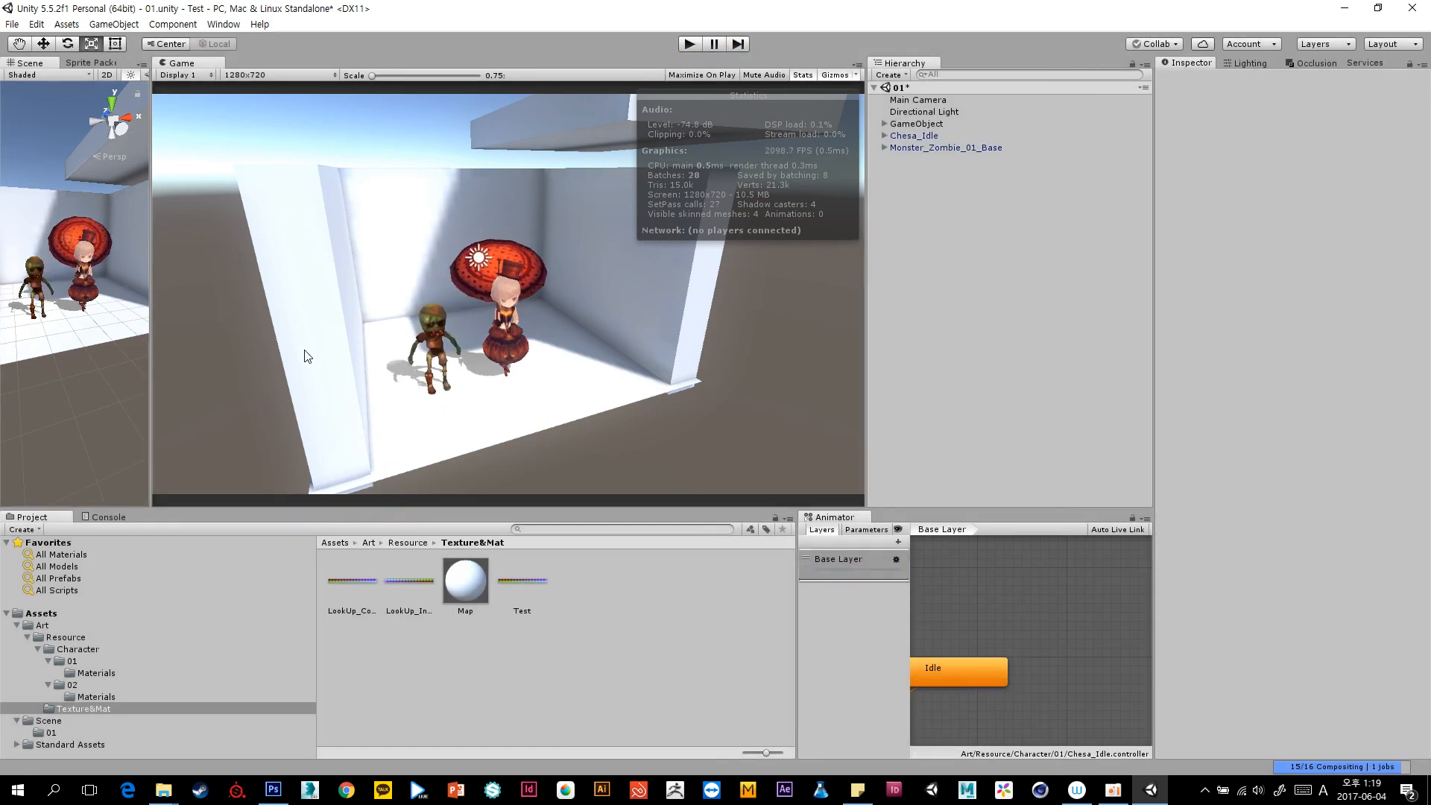
mouse_move(151, 418)
mouse_down()
mouse_move(488, 418)
mouse_move(151, 418)
mouse_up()
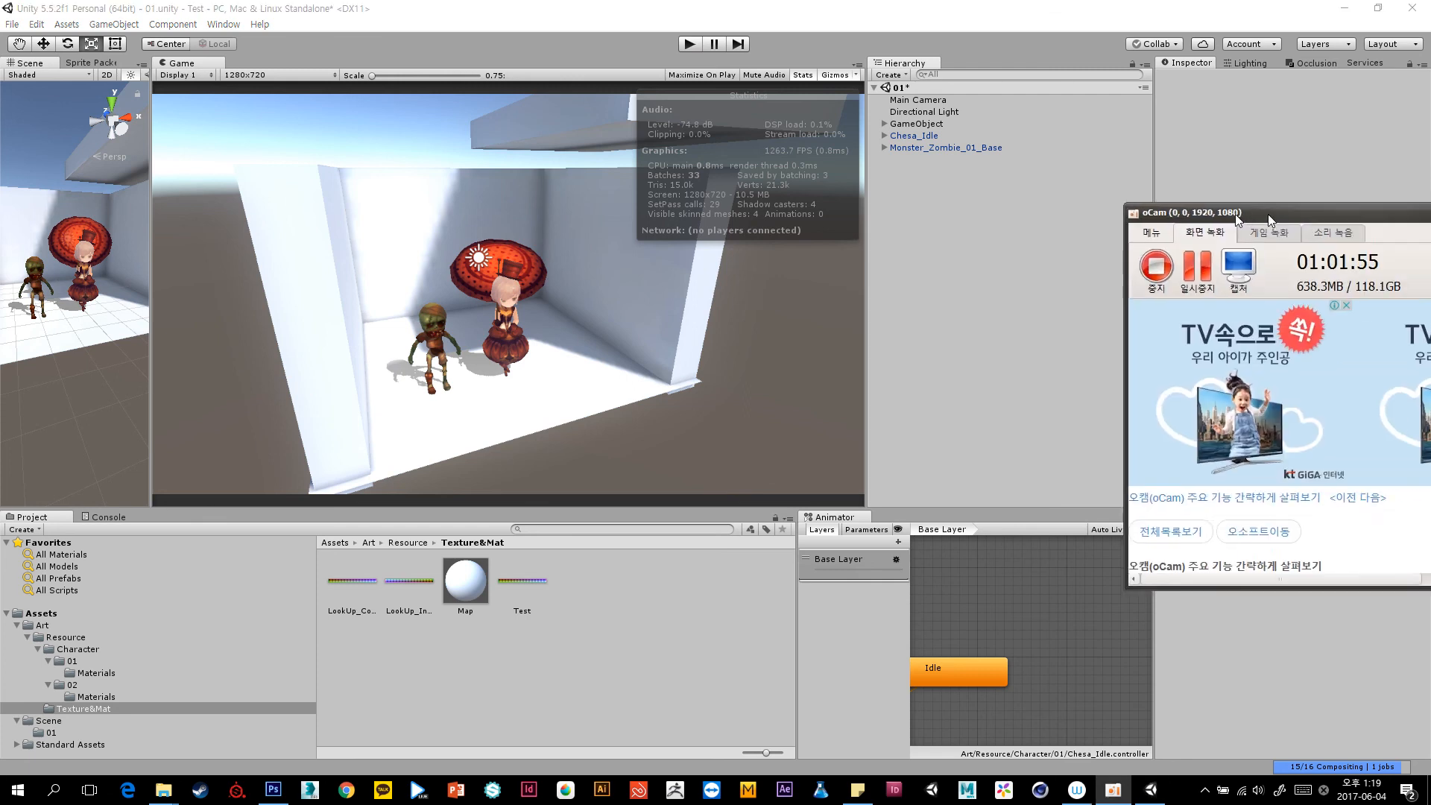
drag(1267, 213, 1429, 252)
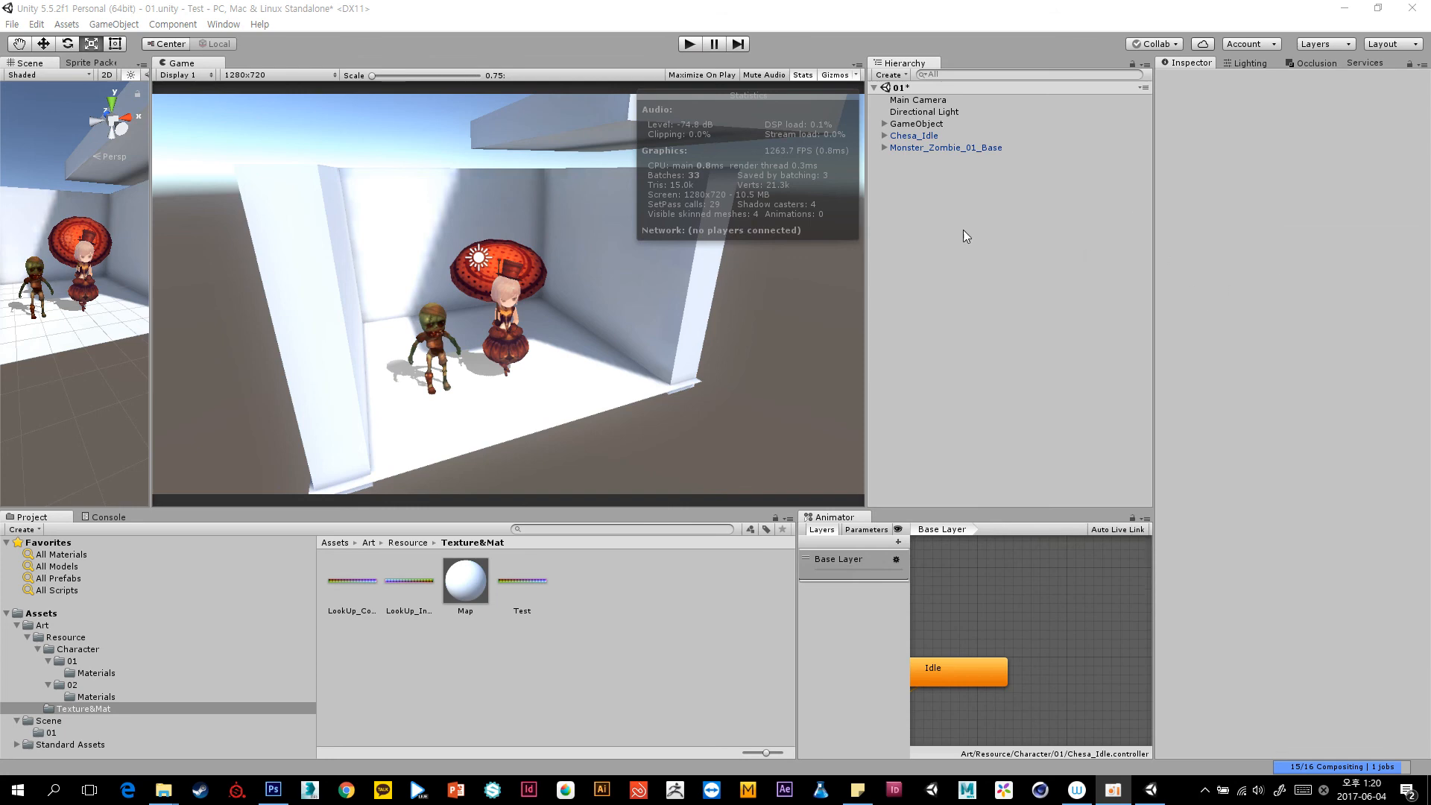
click(985, 108)
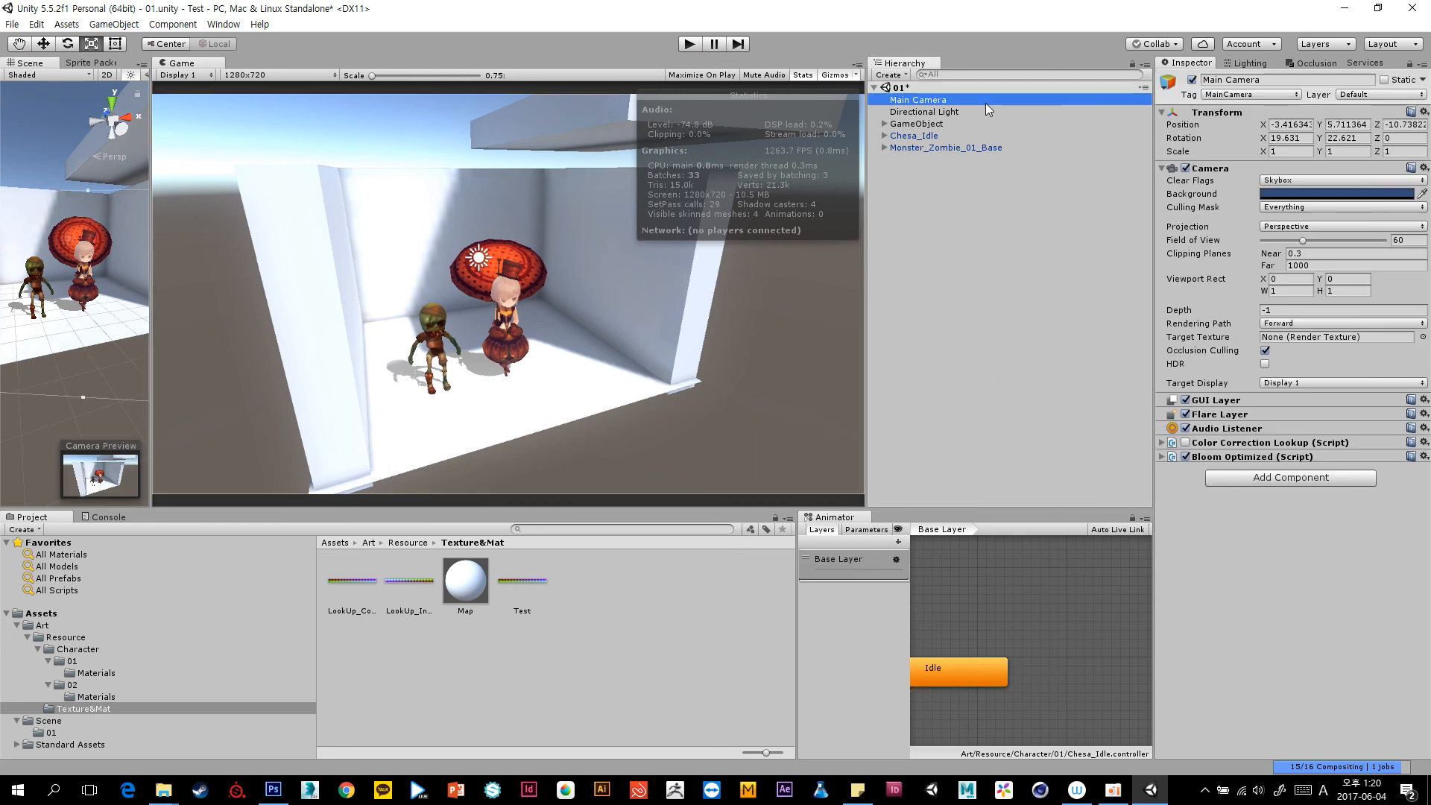
click(954, 123)
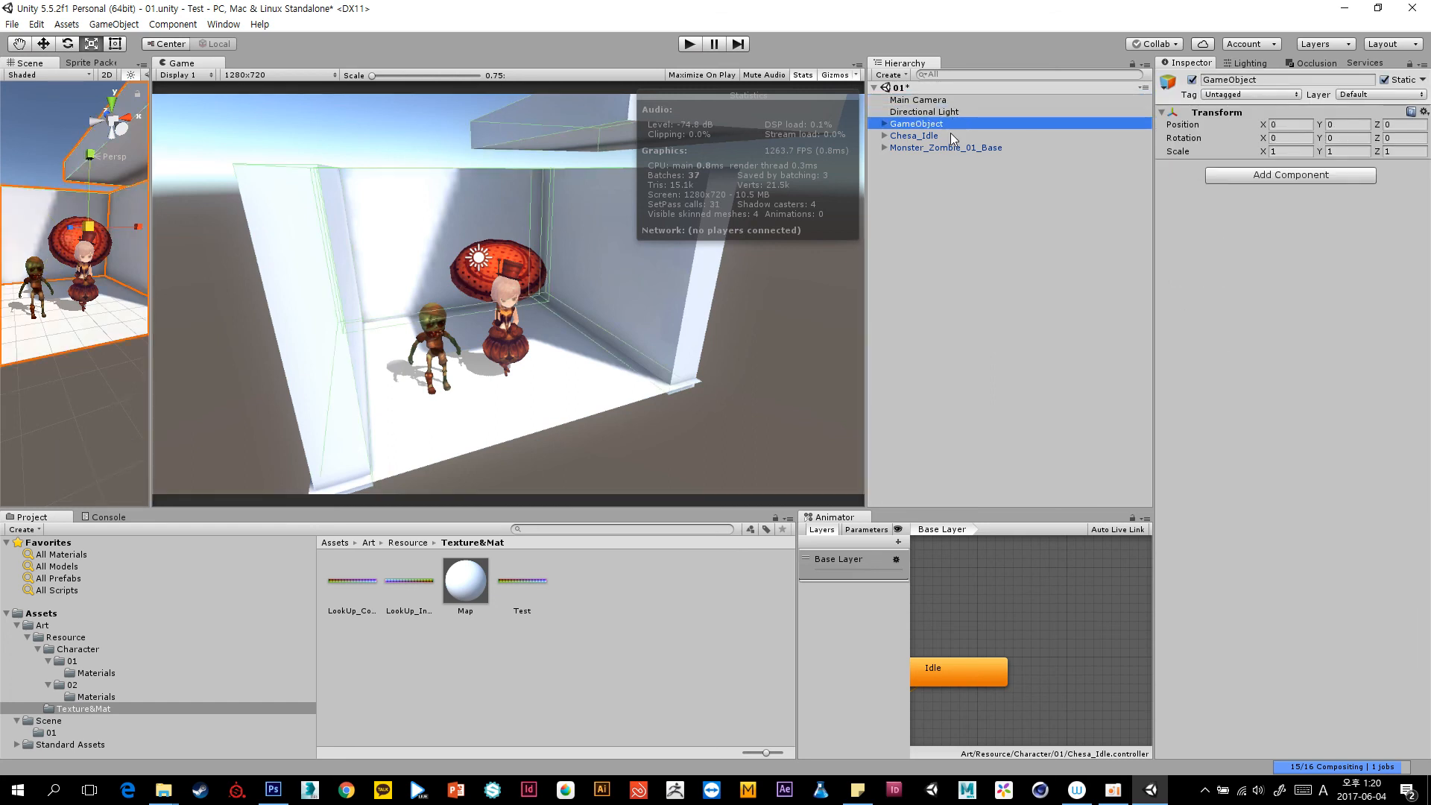
click(950, 136)
click(956, 148)
click(963, 199)
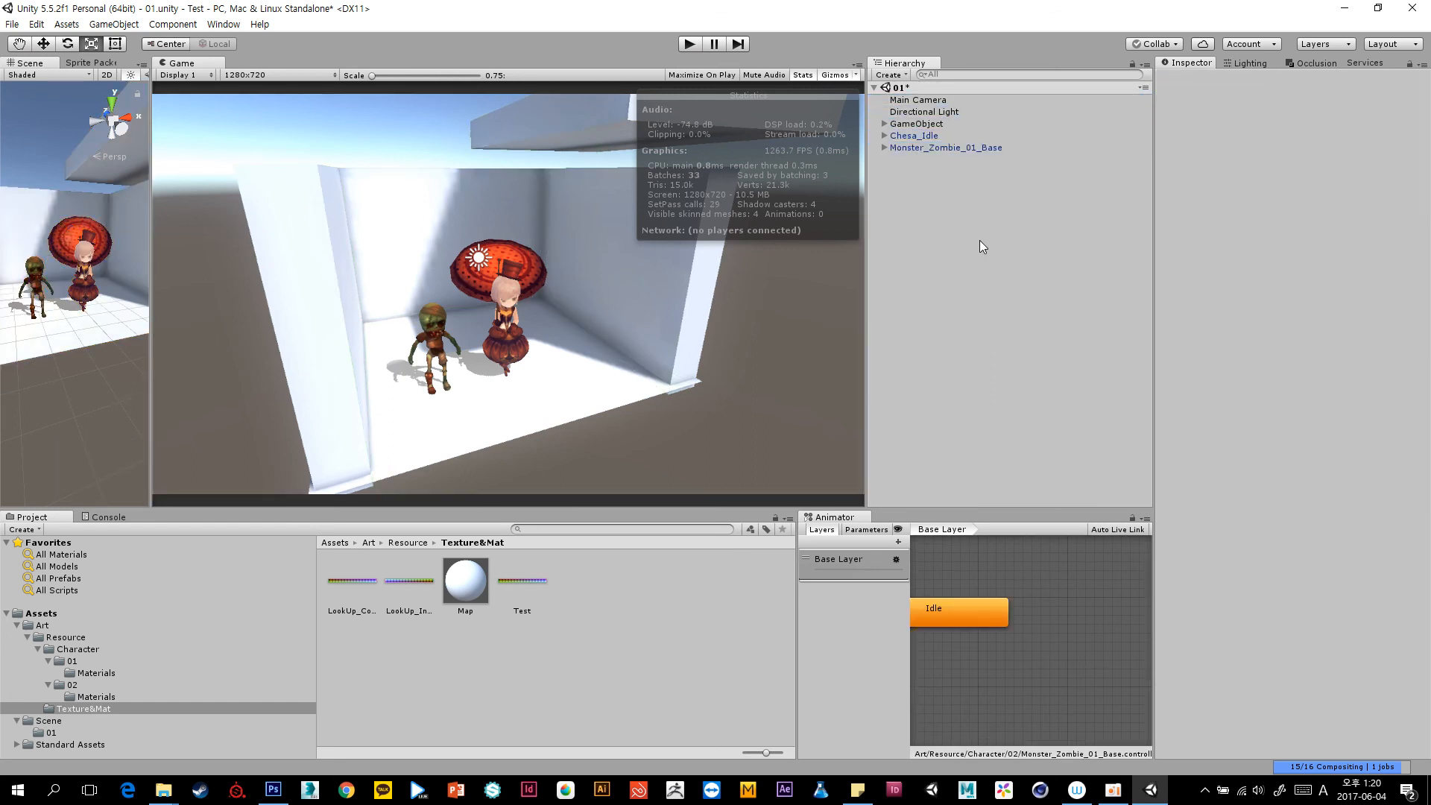